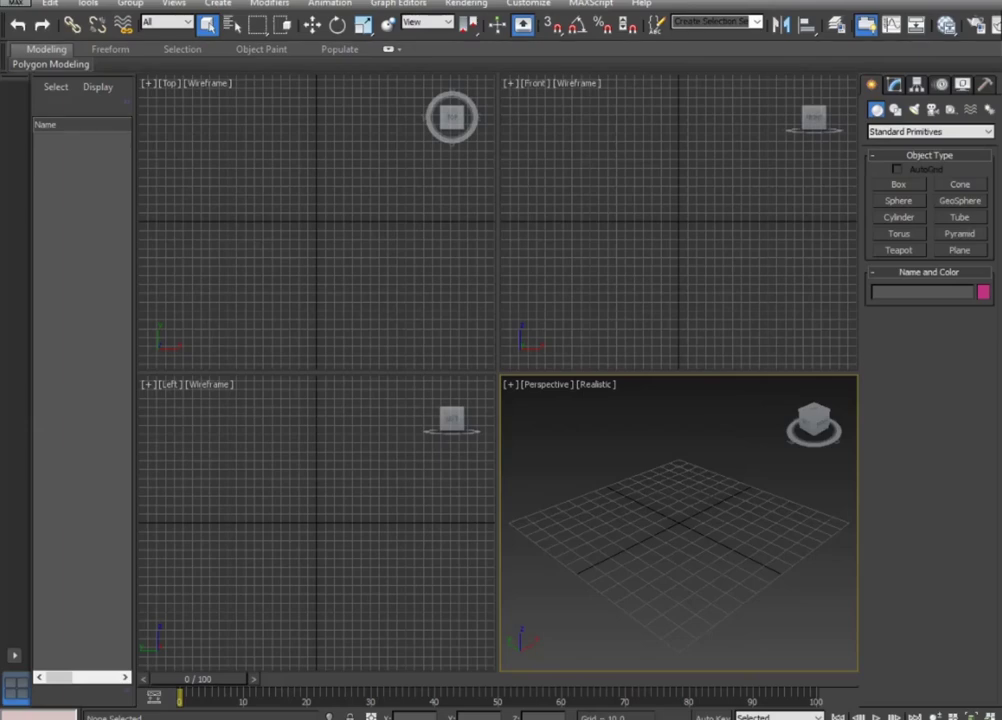
Create Plane001 in the Front viewport, sized 75 length by 73 width.
left_click(958, 250)
mouse_move(684, 217)
left_mouse_down()
mouse_move(747, 297)
mouse_move(750, 289)
left_mouse_up()
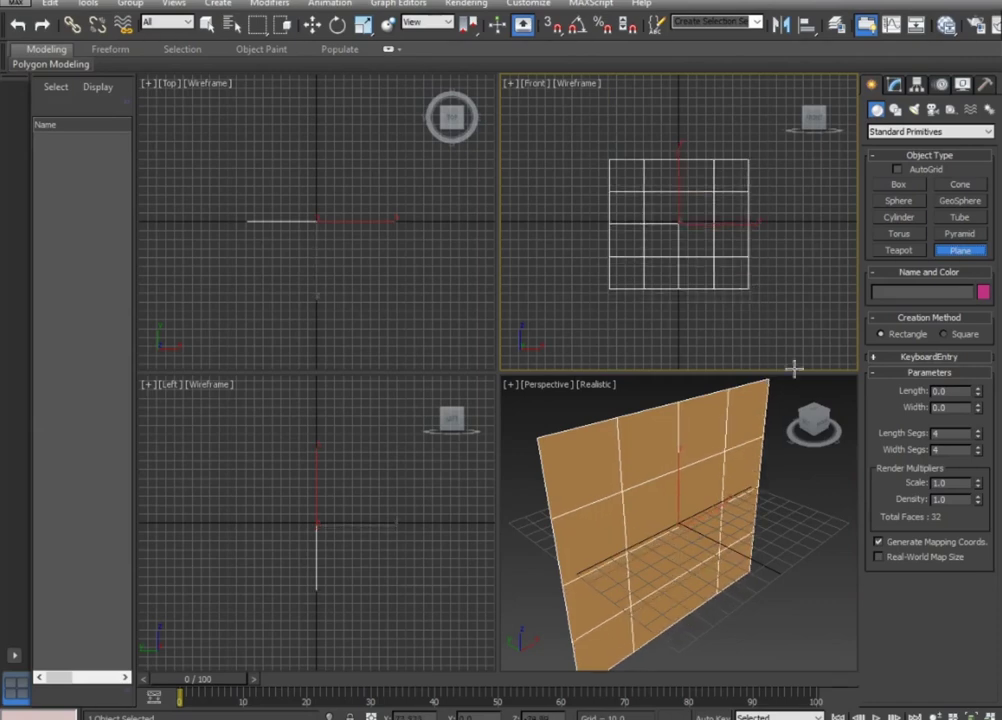
double_click(966, 392)
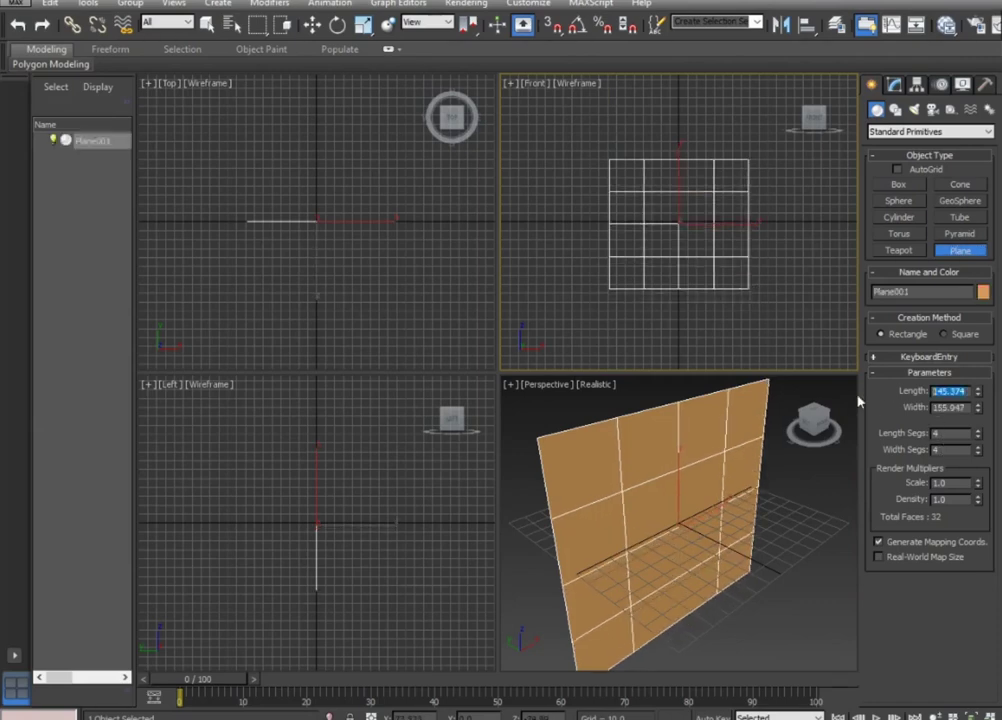
type("5")
key("Tab")
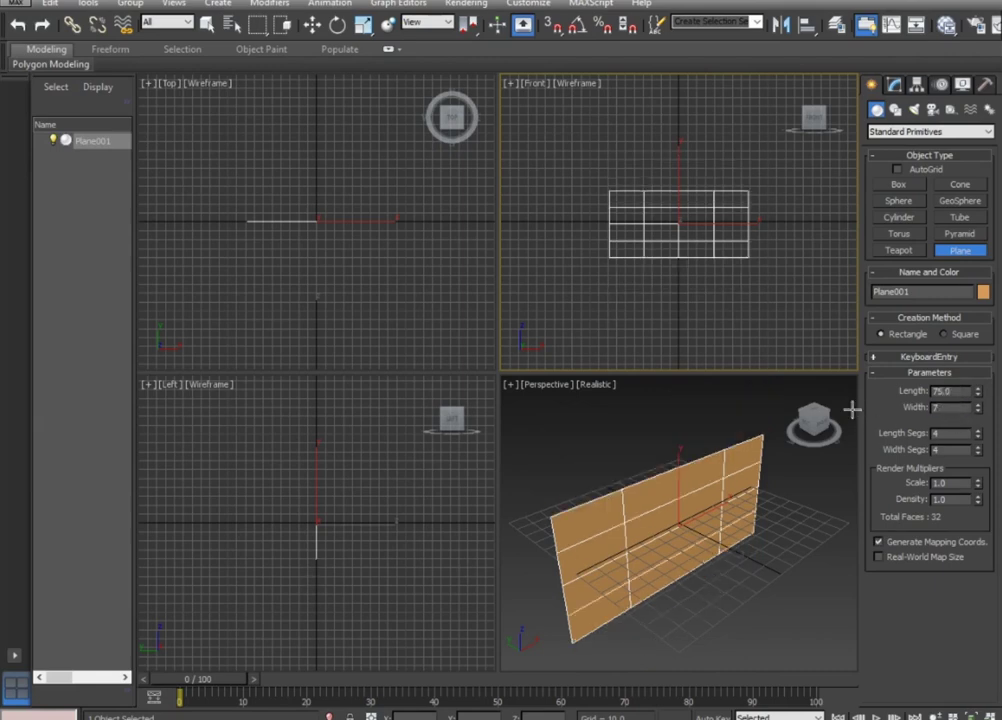
type("53")
key("Return")
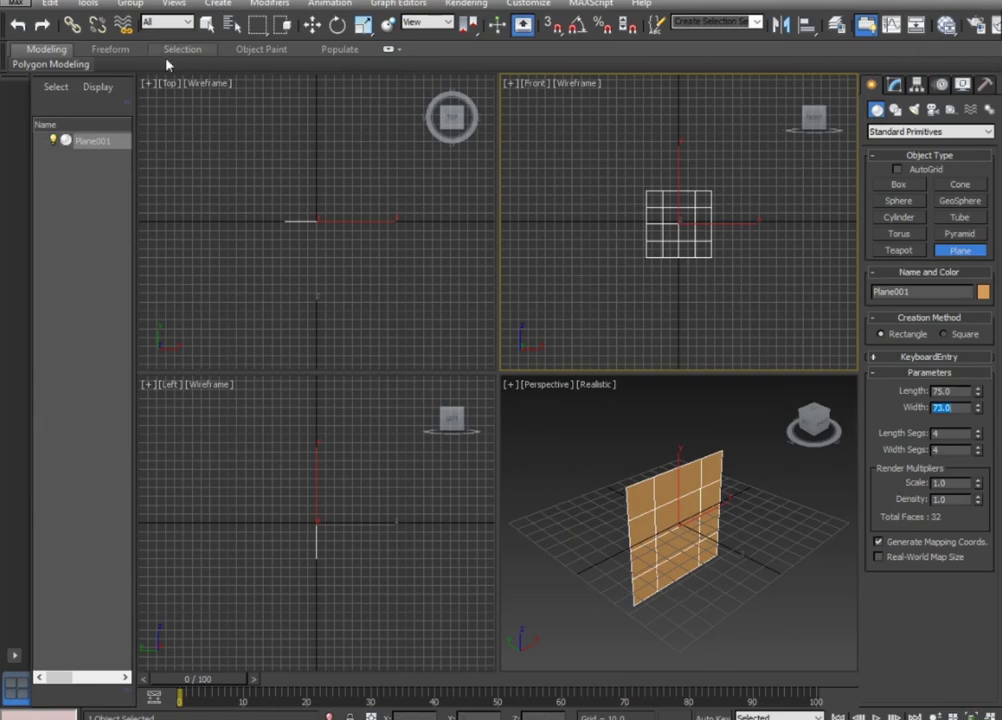
left_click(312, 26)
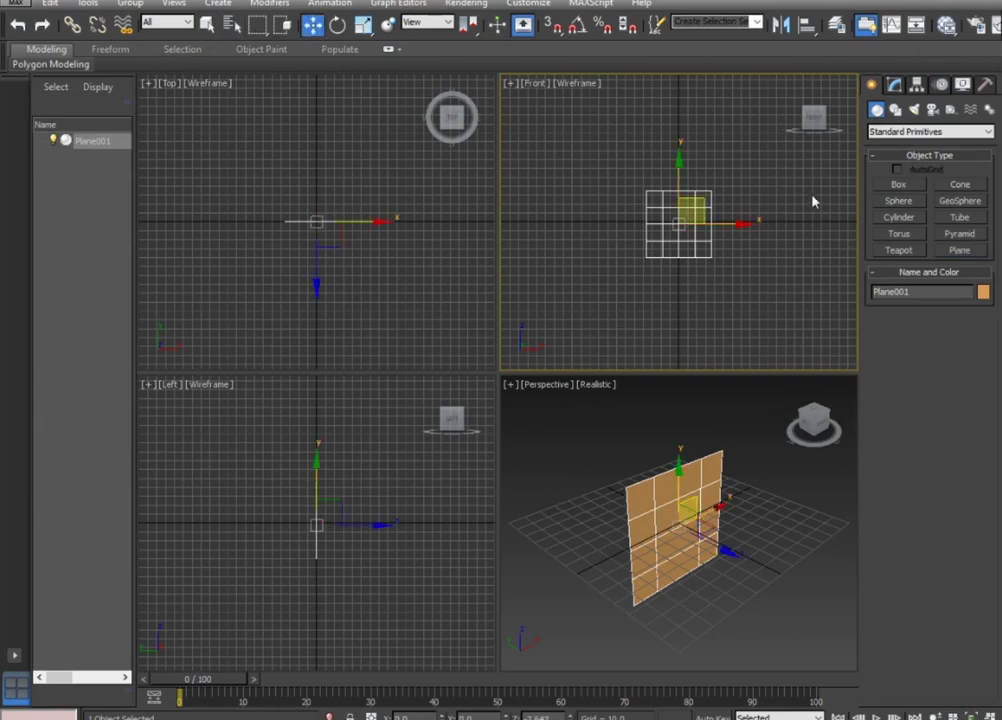
left_click(894, 84)
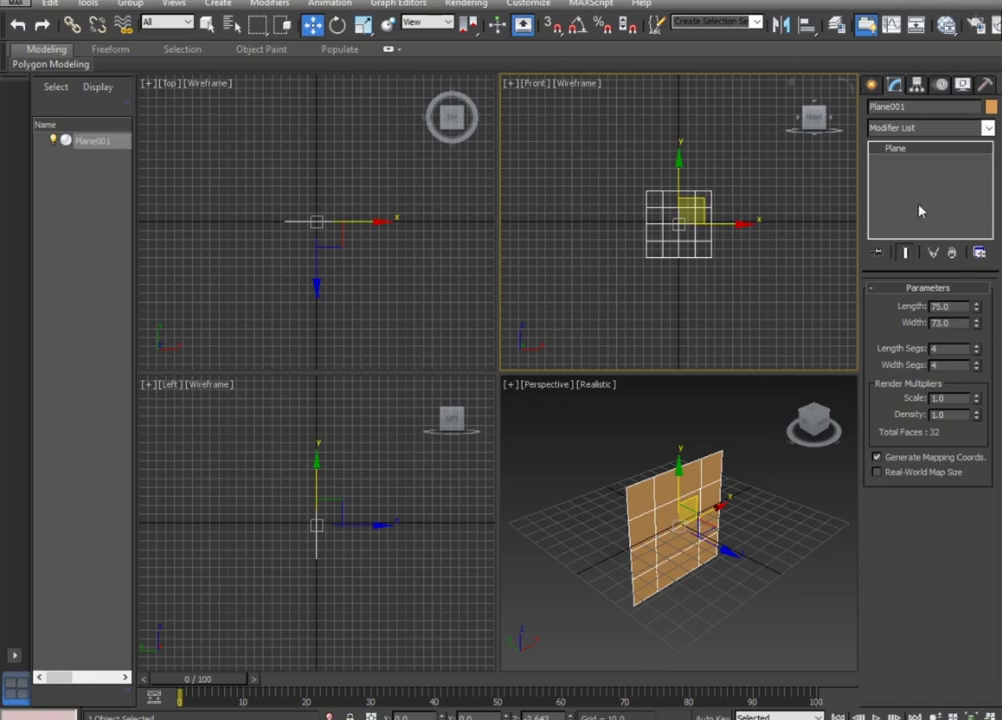
Reduce the plane to 1×1 segments and set its Z position to 0.
key("Tab")
key("Return")
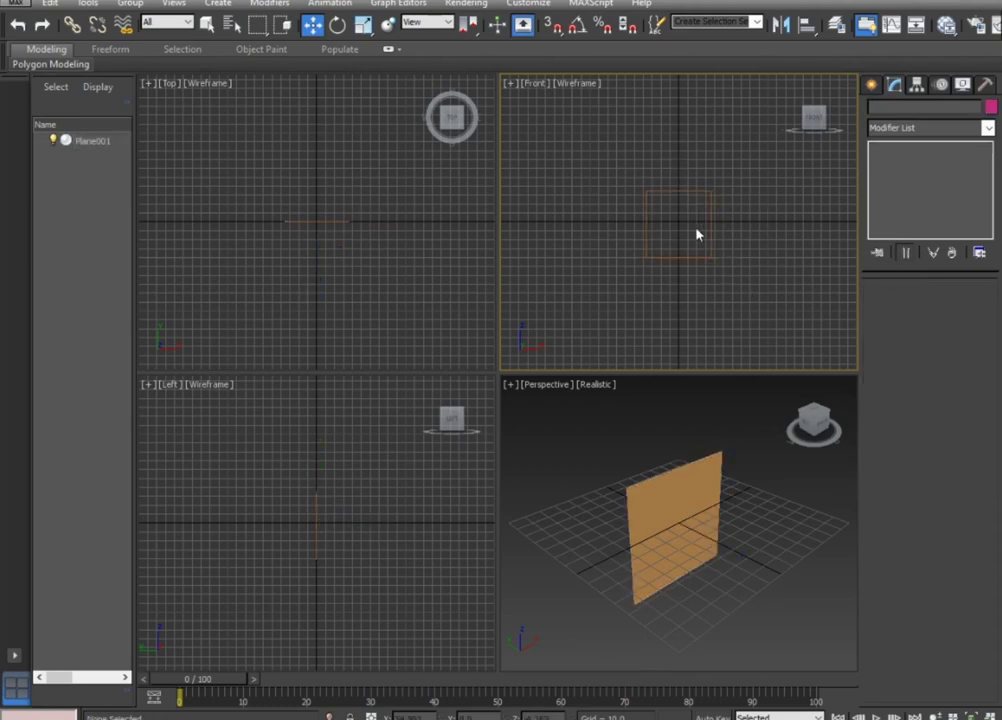
scroll(698, 228, "up", 3)
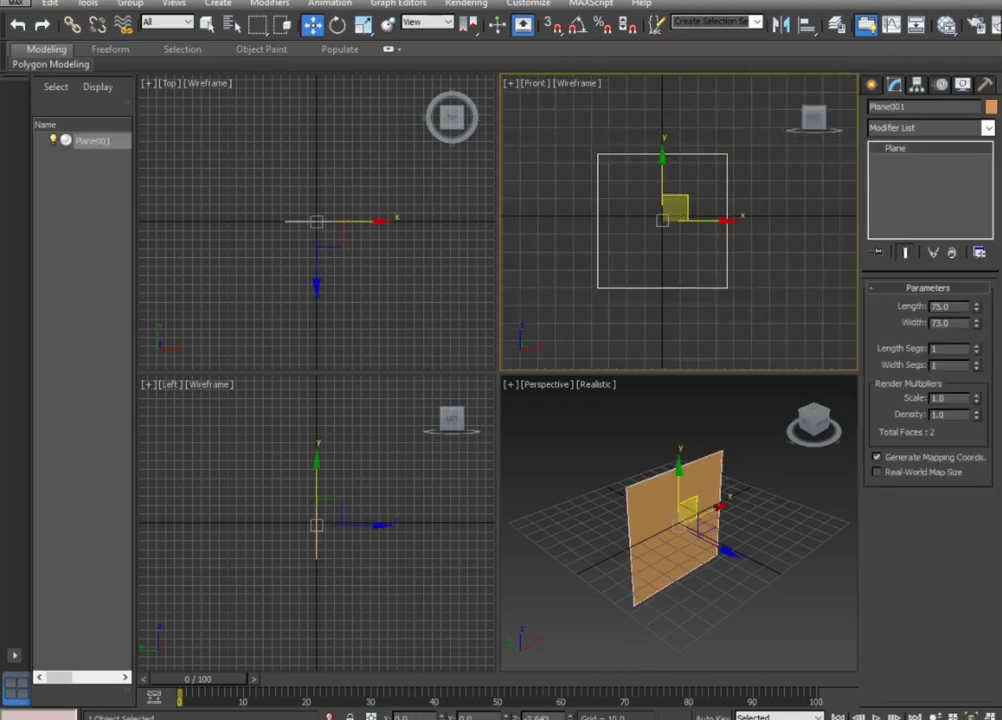
type("0")
key("Return")
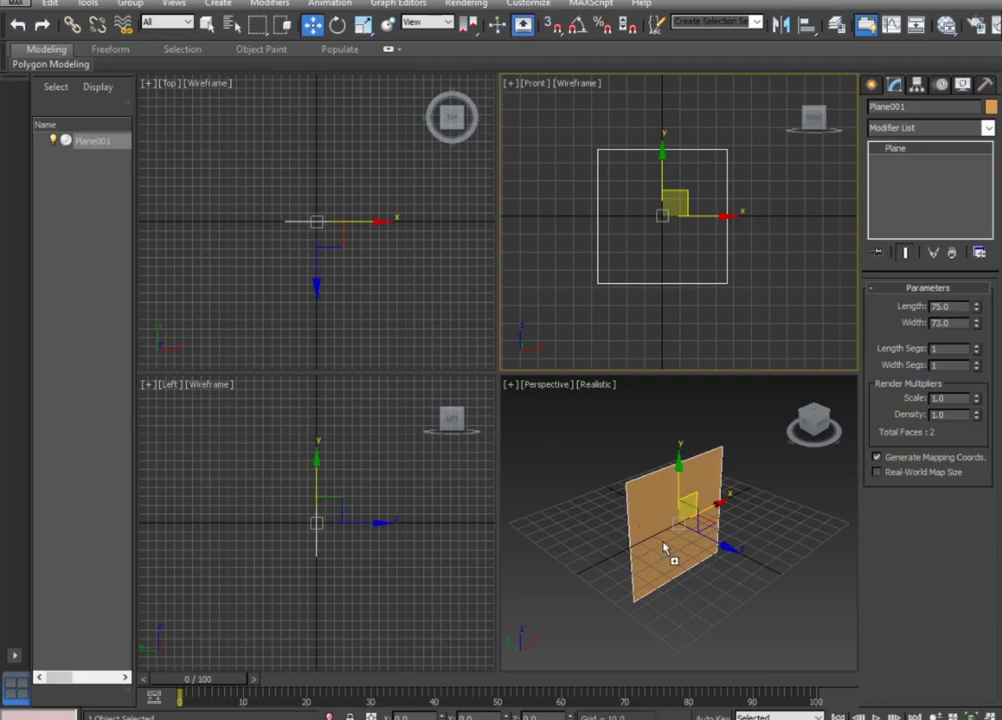
Apply the antique telephone photo to the plane and show Front maximized in Realistic shading.
left_click_drag(659, 544, 658, 548)
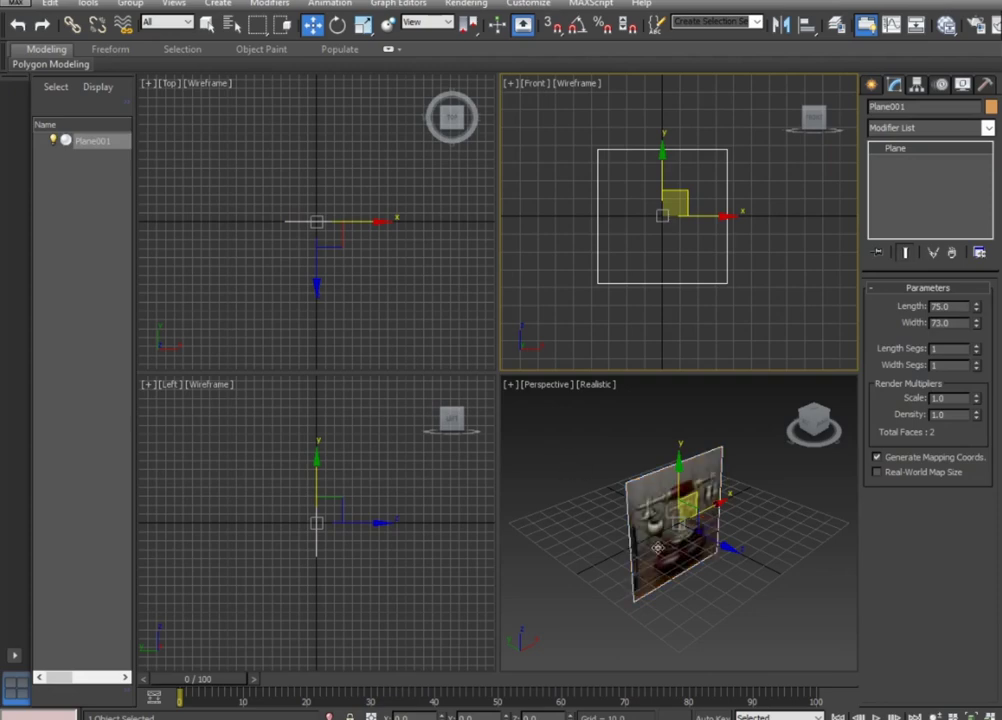
left_click(783, 230)
key("F3")
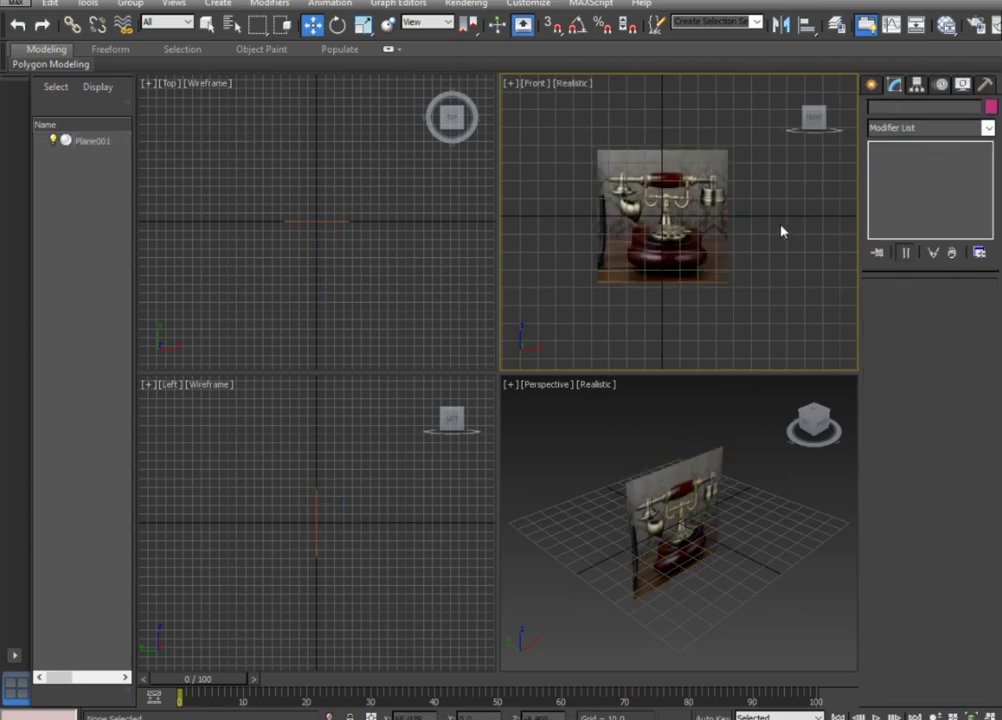
key("alt+w")
left_click(350, 294)
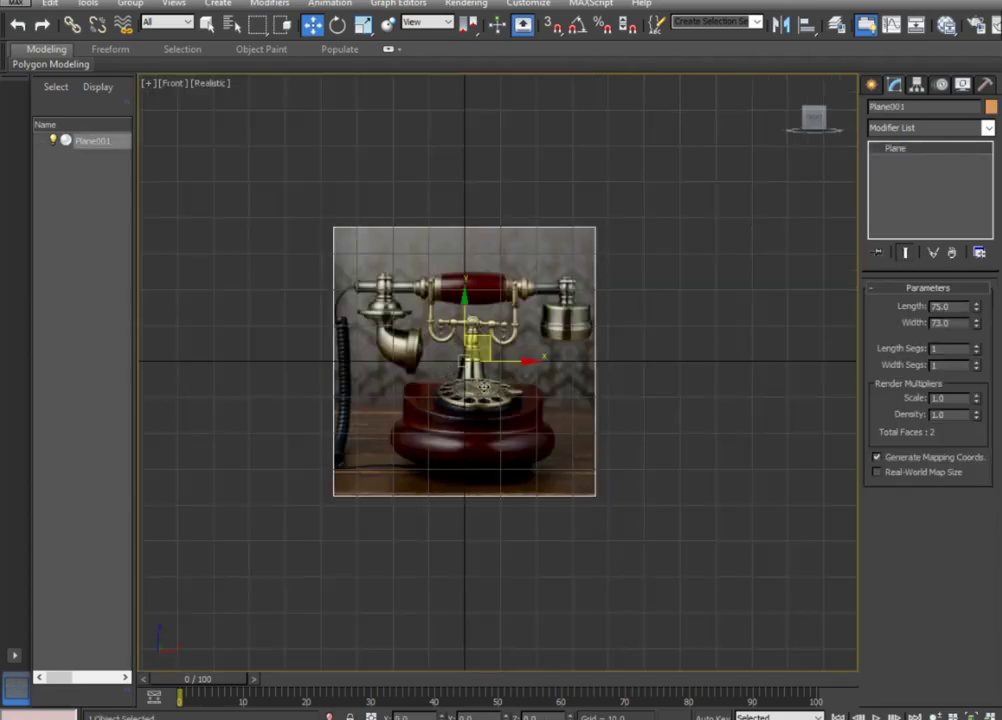
Raise the reference plane onto the ground line, nudge it left, and check it in the other viewports.
left_click_drag(462, 360, 464, 255)
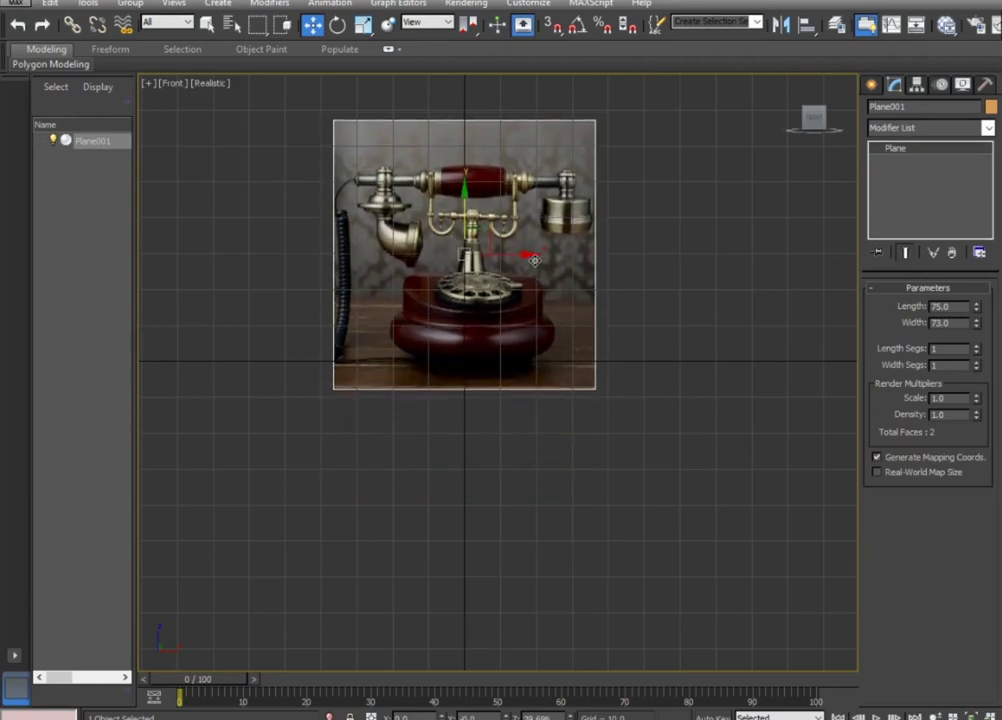
left_click_drag(531, 257, 522, 254)
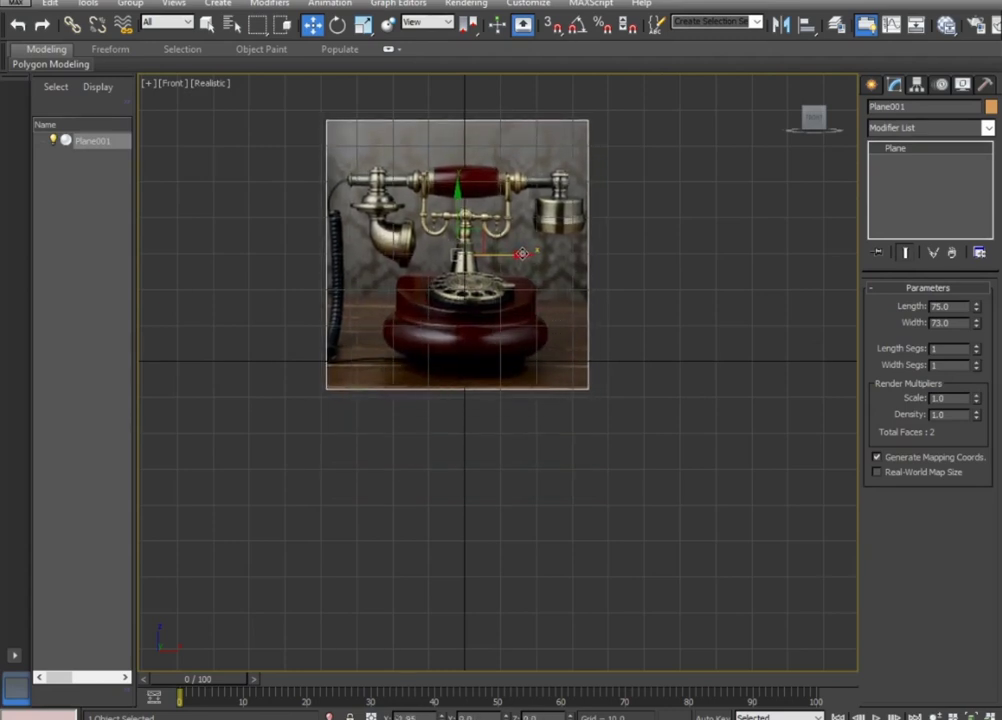
left_click(640, 300)
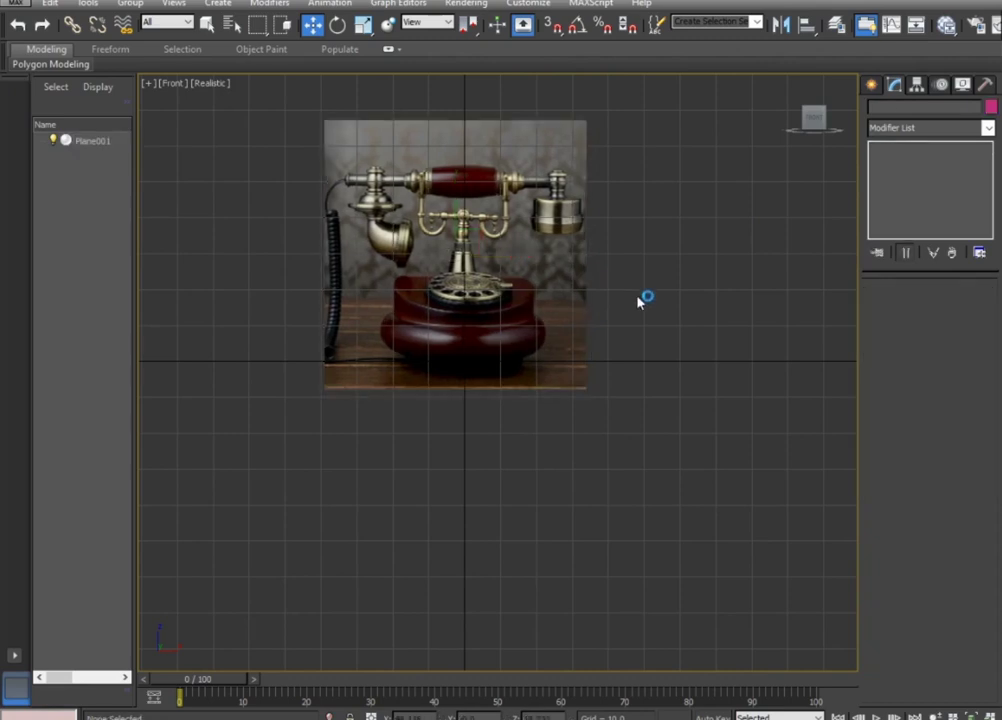
key("alt+w")
key("ctrl+z")
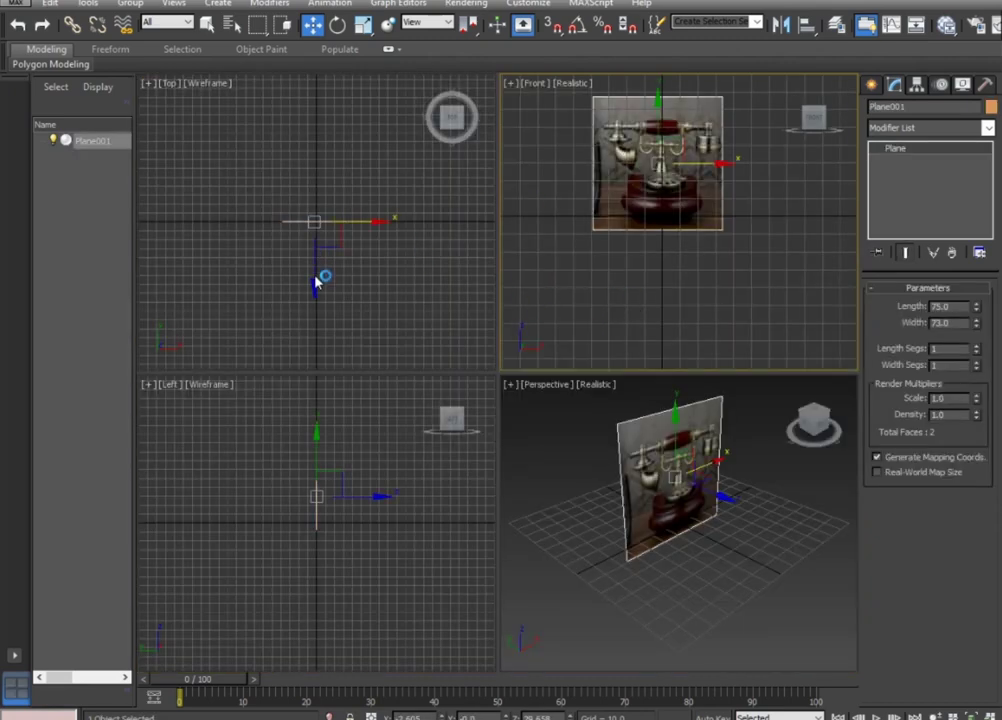
left_click(318, 283)
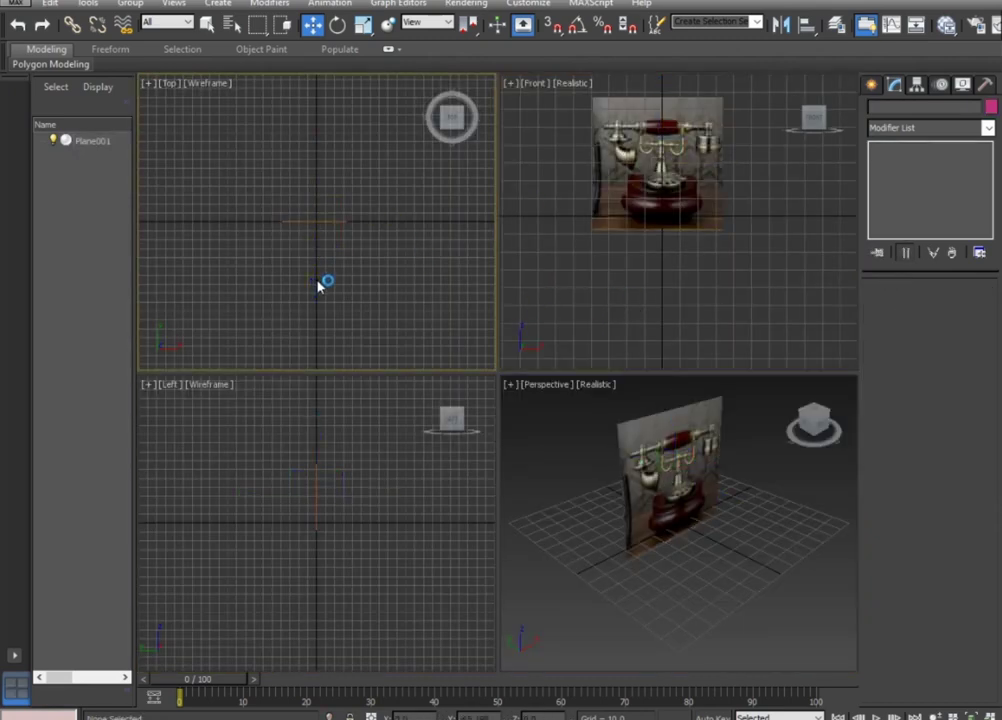
left_click(320, 221)
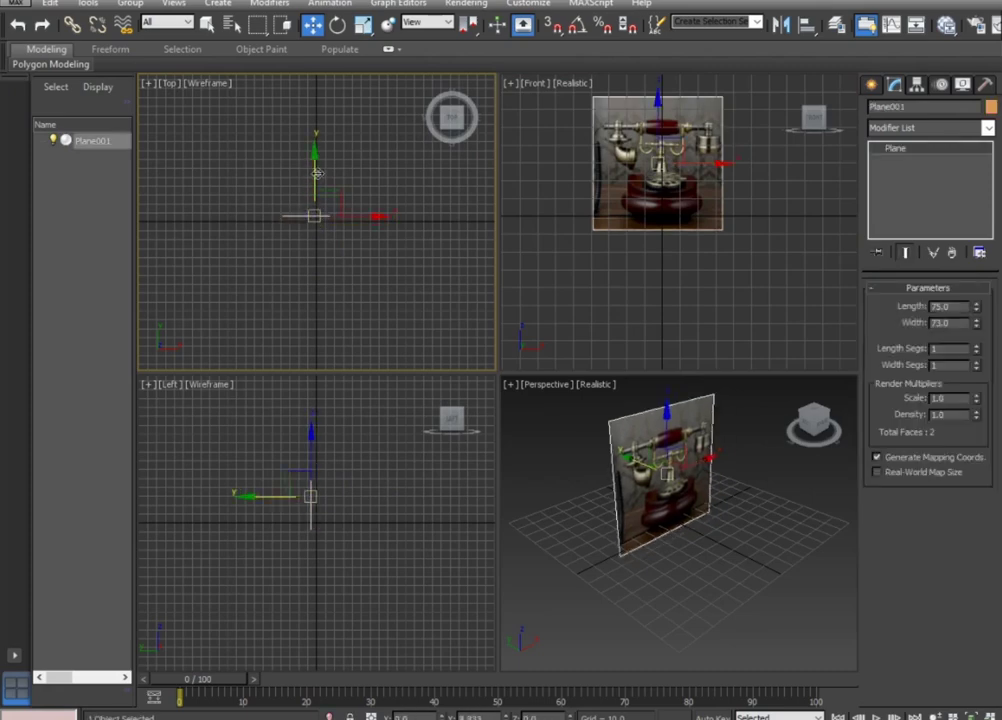
left_click(754, 286)
Maximize the Front view and zoom in on the brass earpiece in the photo.
key("alt+w")
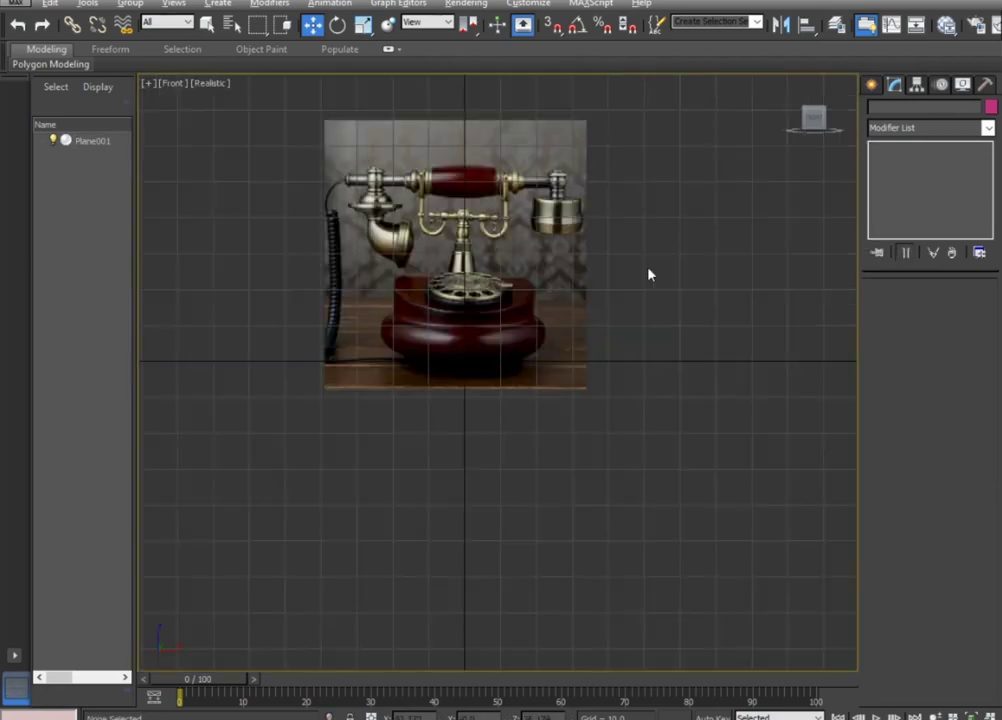
scroll(608, 264, "up", 2)
scroll(619, 259, "up", 4)
middle_click_drag(619, 259, 581, 599)
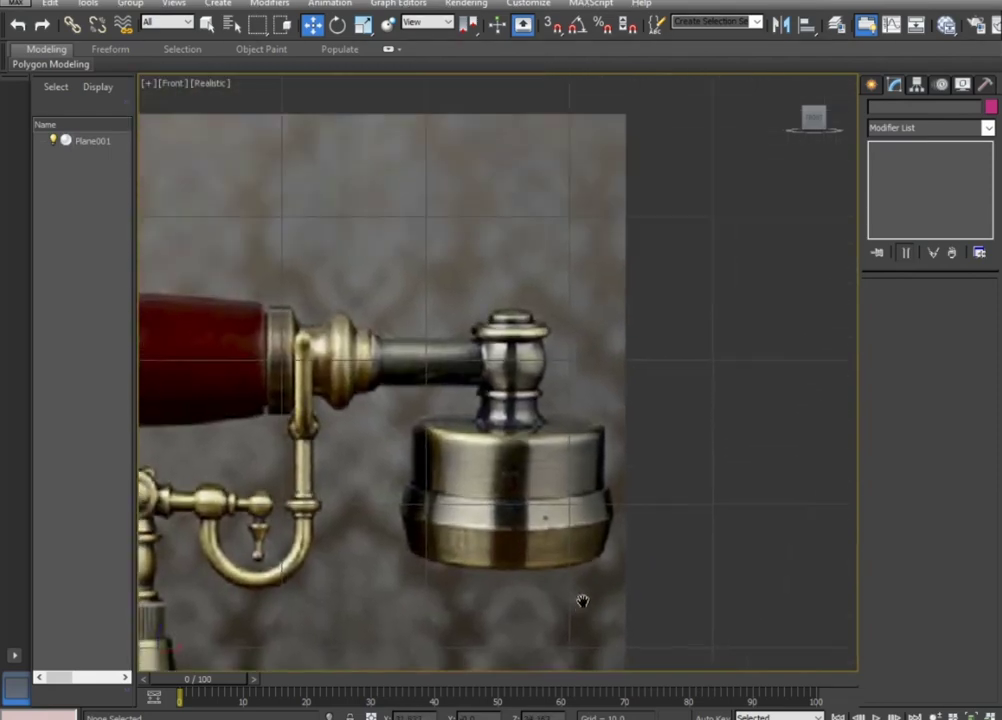
scroll(638, 335, "up", 1)
scroll(638, 335, "up", 2)
middle_click_drag(664, 306, 716, 197)
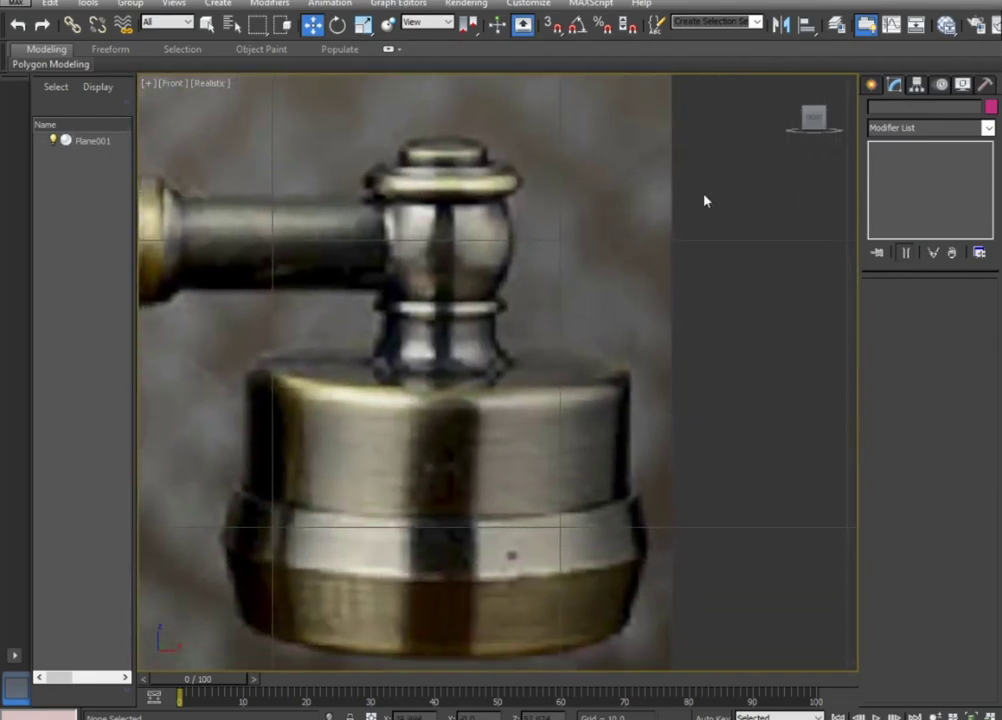
left_click(876, 86)
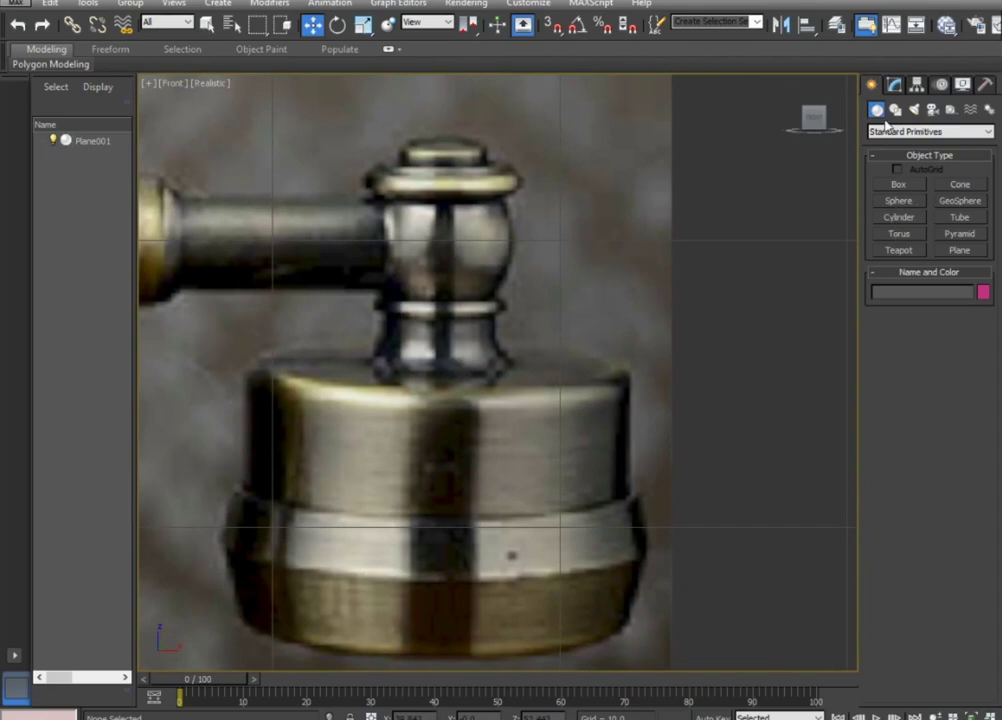
left_click(895, 109)
Pick the Line spline tool and zoom onto the top of the earpiece knob.
left_click(899, 197)
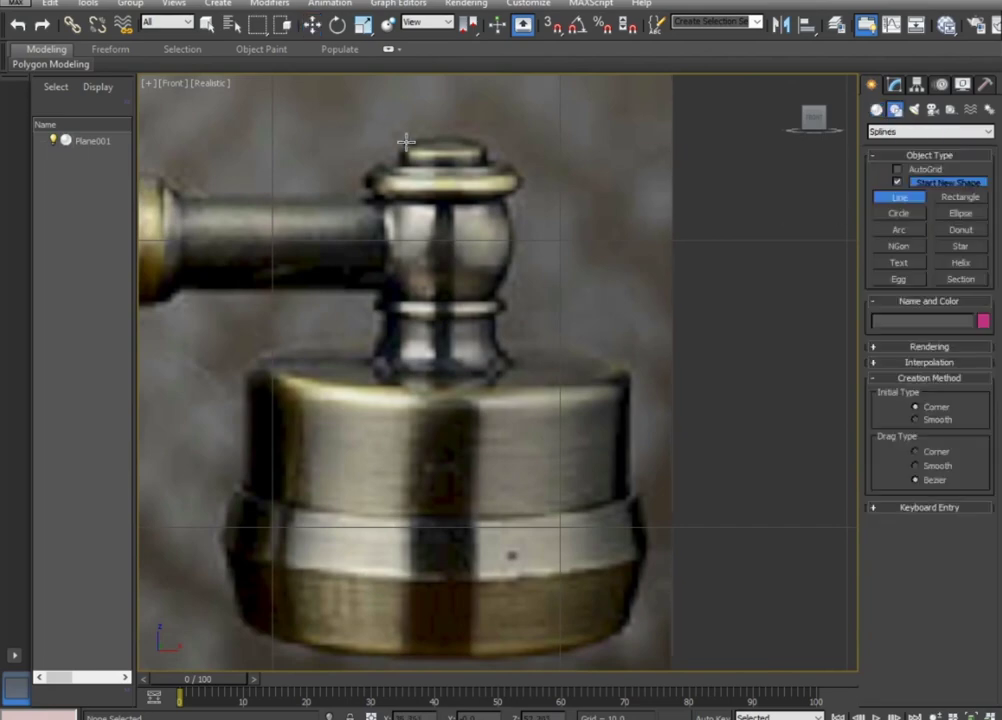
scroll(395, 138, "up", 2)
scroll(550, 222, "up", 2)
middle_click_drag(576, 235, 521, 370)
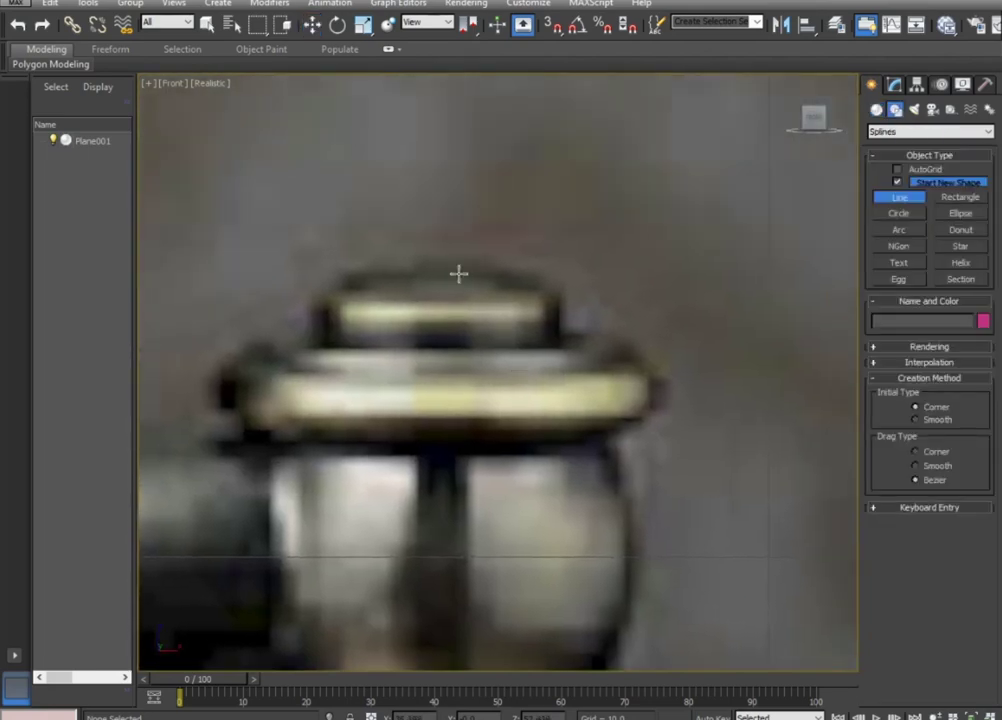
Trace a trial outline over the knob top and down toward the ring, then delete it.
left_click(434, 265)
left_click_drag(523, 268, 541, 275)
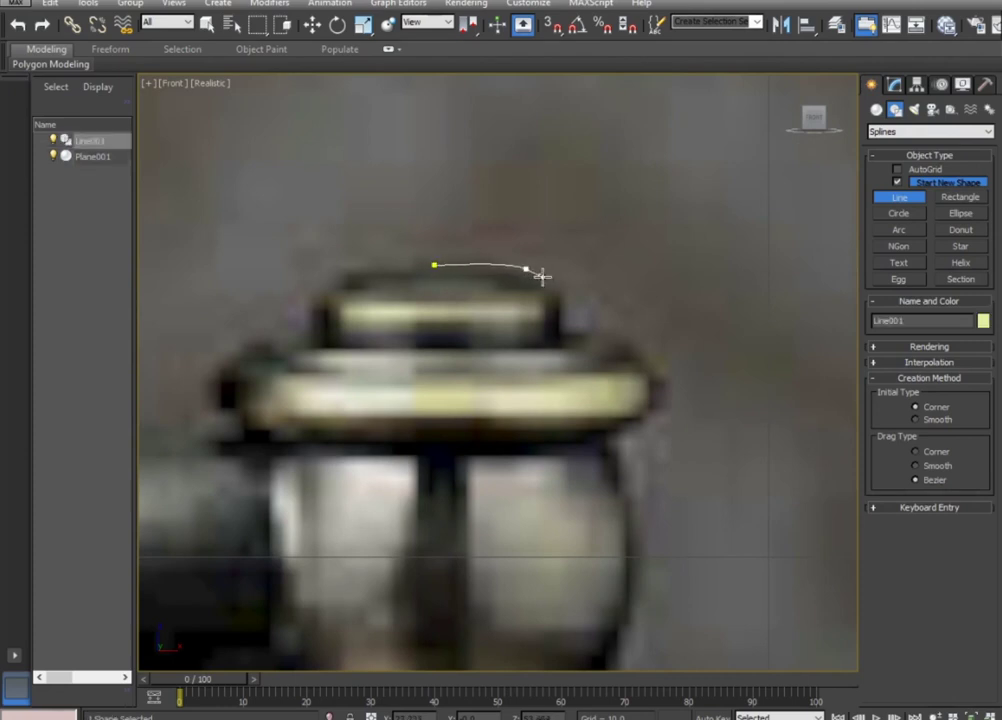
left_click(558, 298)
left_click(560, 346)
left_click_drag(641, 352, 648, 369)
right_click(648, 369)
right_click(643, 371)
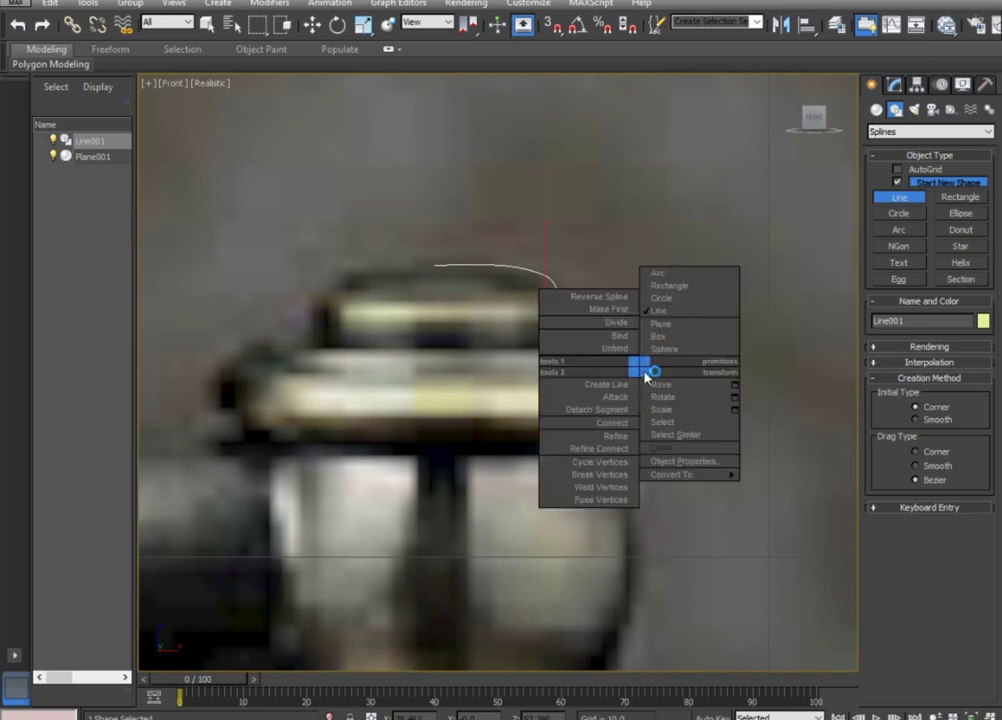
key("Delete")
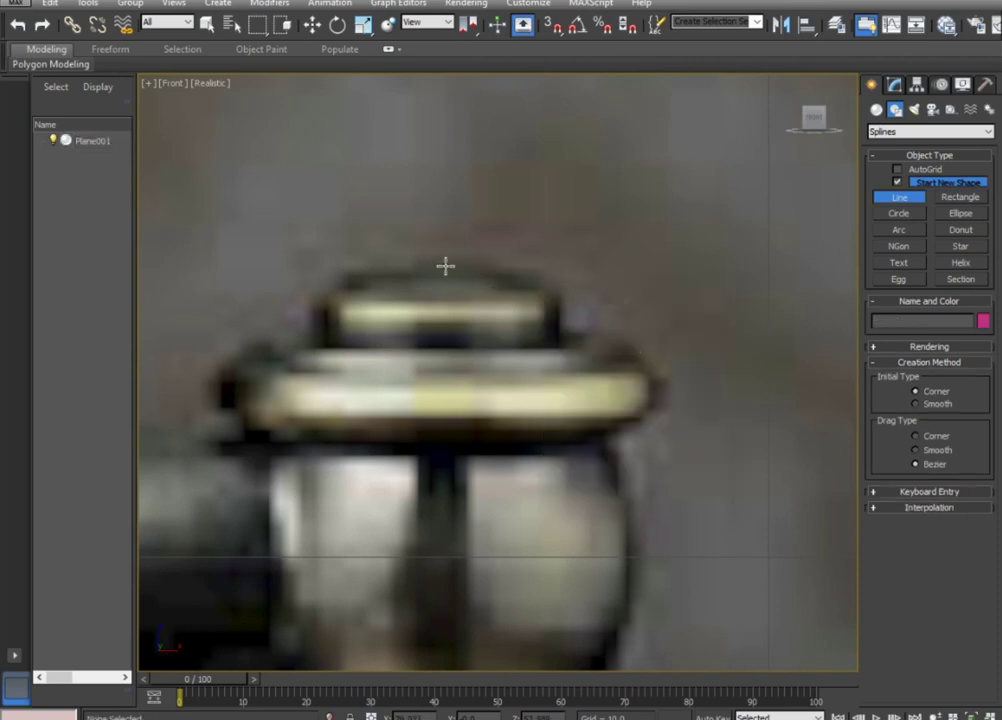
Start the profile at the knob top, tracing its corner, side, and the ring's top and outer edge.
left_click(440, 264)
left_click_drag(527, 271, 548, 284)
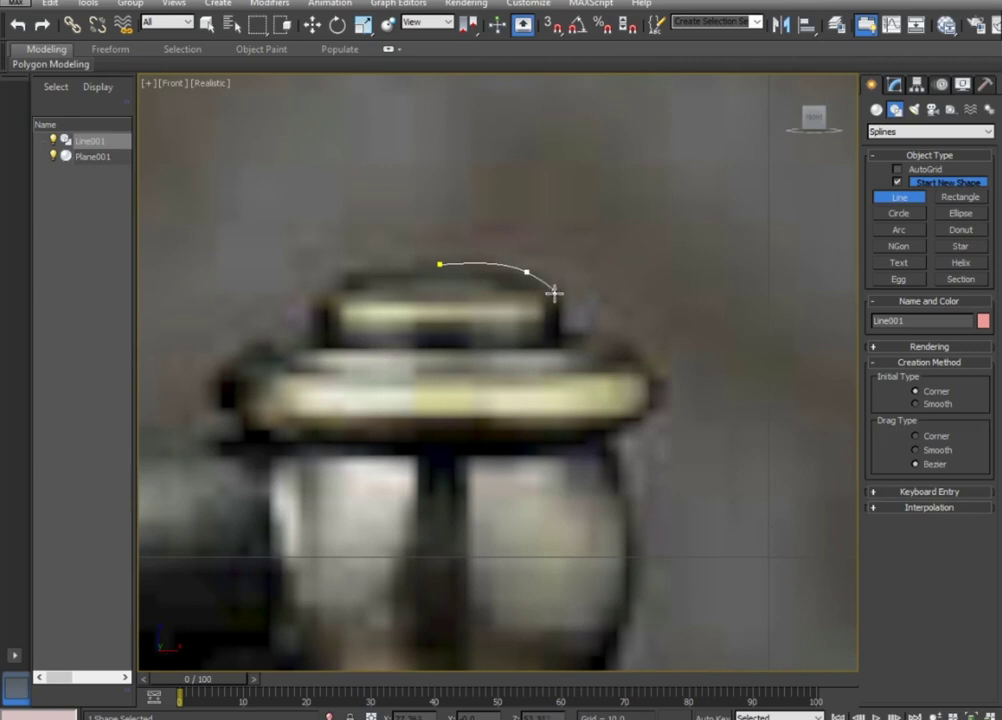
left_click(559, 298)
left_click(562, 341)
left_click(596, 348)
left_click(613, 355)
left_click(644, 366)
left_click(642, 408)
Fix the misplaced ring point, trace under the ring partway down the bulb, and end the line.
key("BackSpace")
left_click(649, 381)
left_click(640, 416)
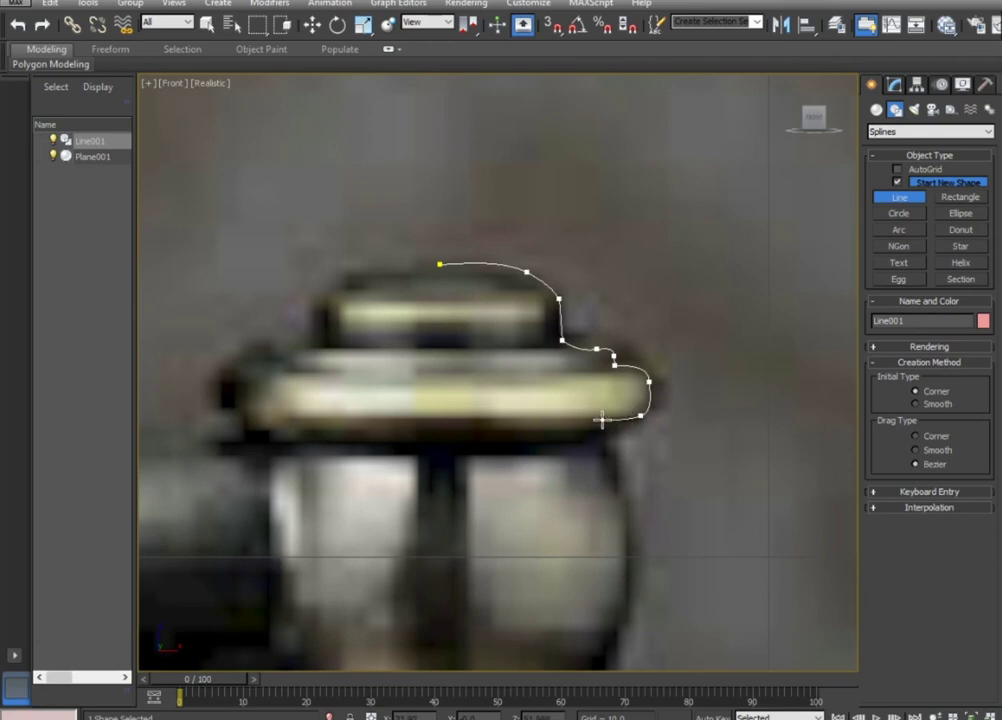
left_click(599, 420)
middle_click_drag(617, 481, 552, 234)
left_click(567, 310)
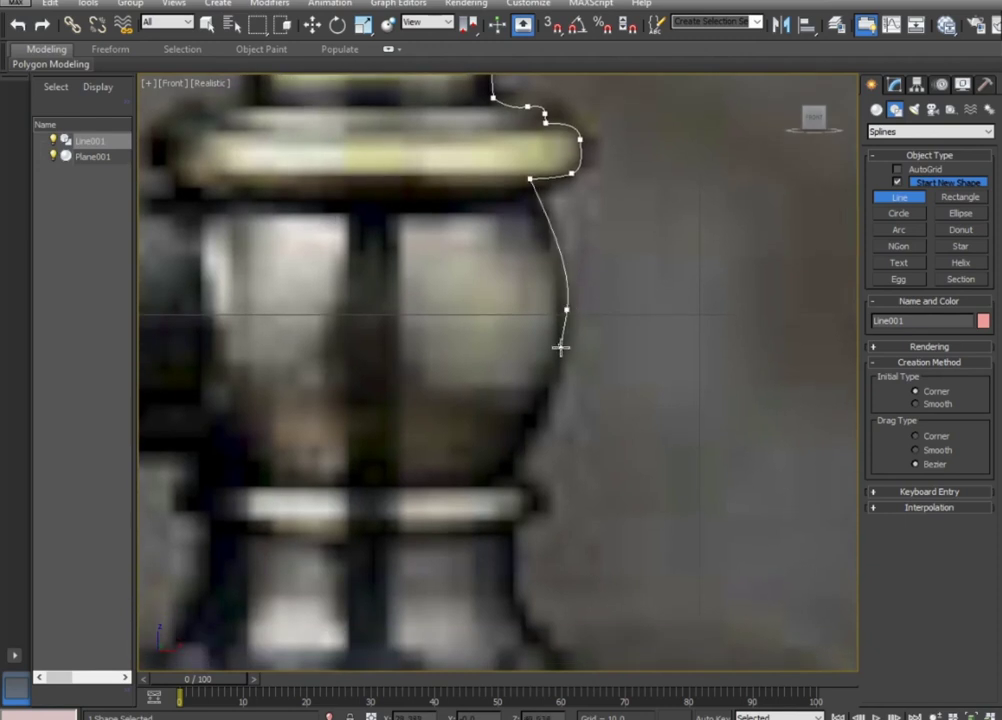
right_click(558, 363)
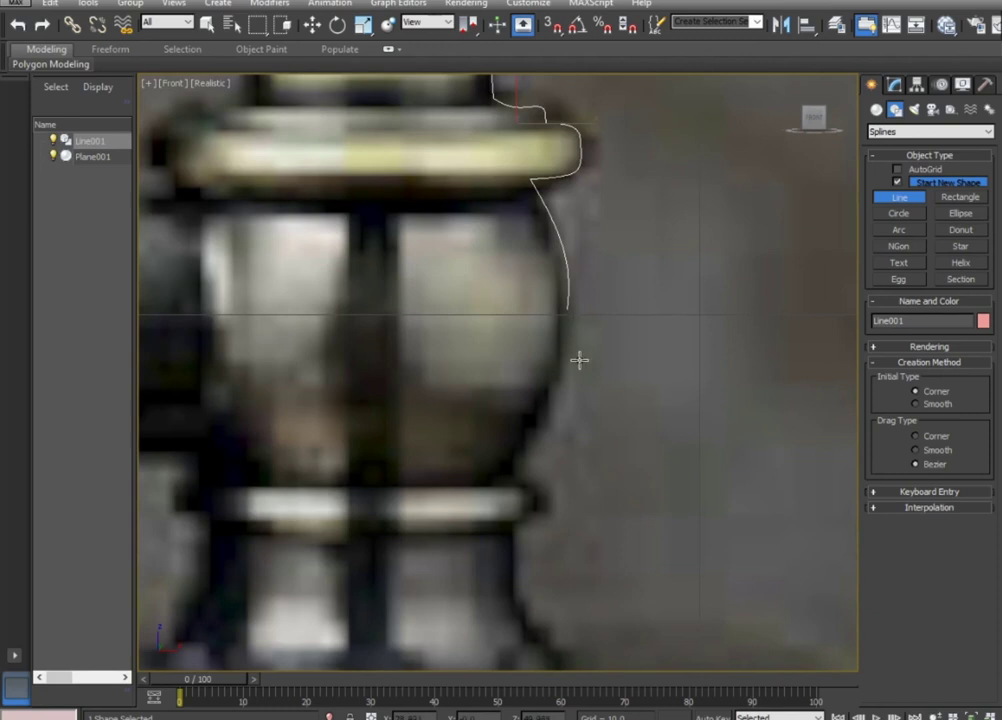
Cancel an accidental second line started at the profile's end, keeping Line001.
middle_click_drag(580, 362, 580, 430)
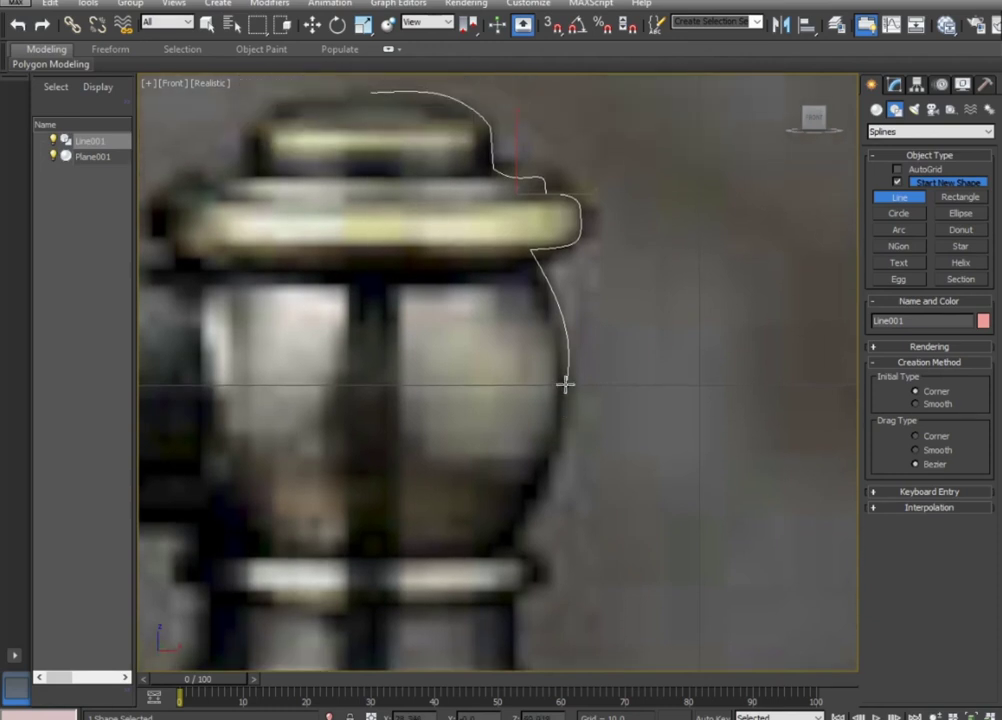
left_click(566, 384)
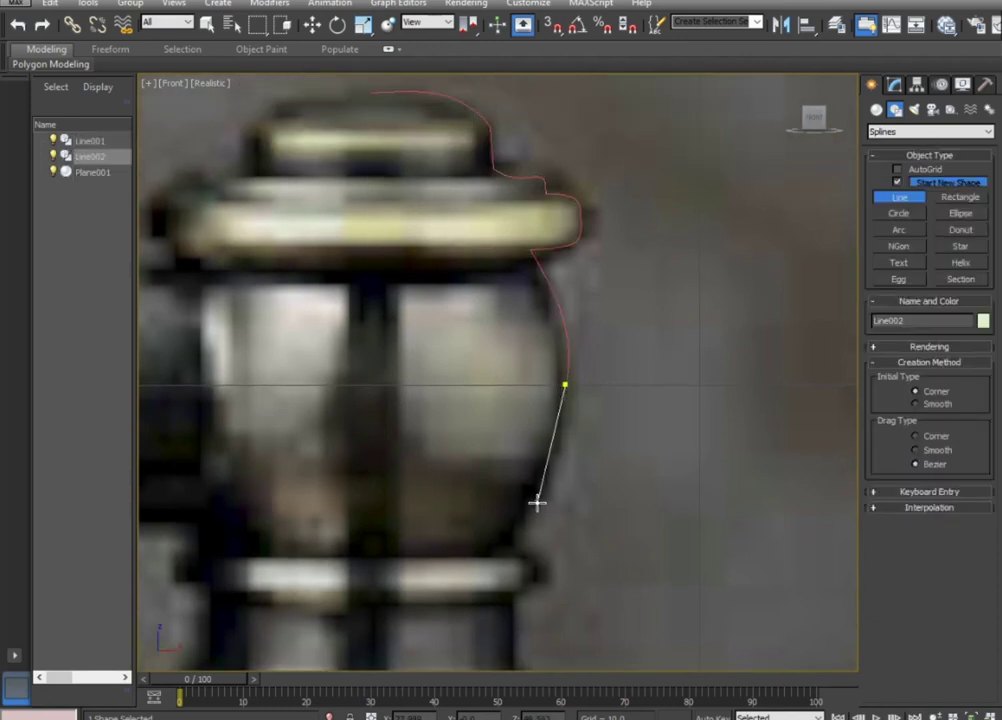
right_click(597, 380)
left_click(893, 88)
Turn on Vertex mode and Create Line, extending Line001 from its end vertex down the bulb.
left_click(909, 340)
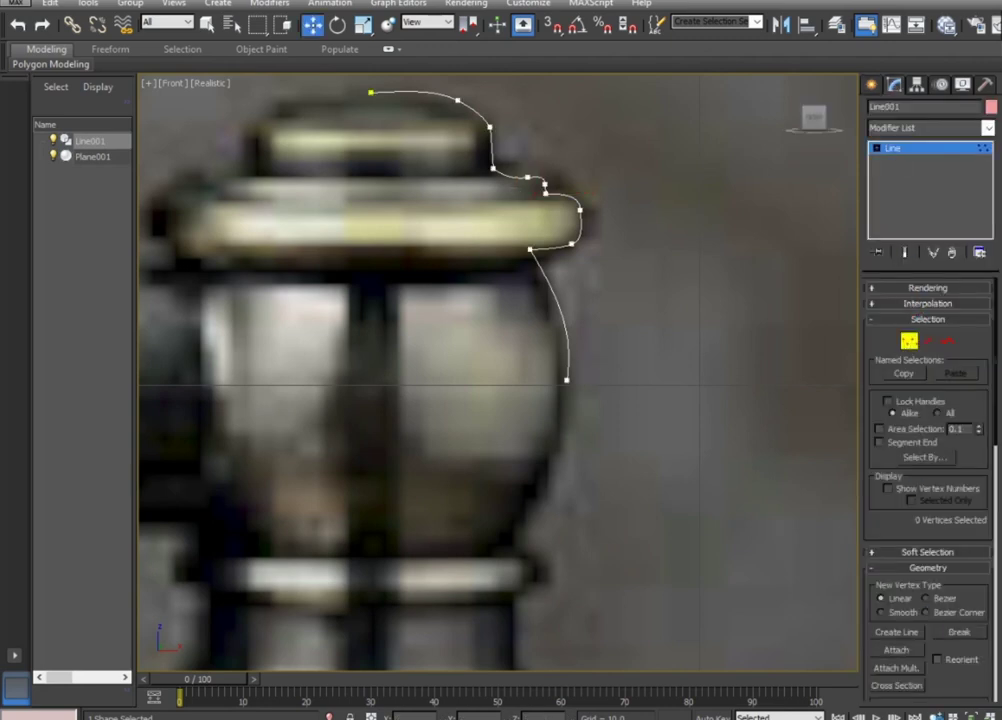
left_click(896, 632)
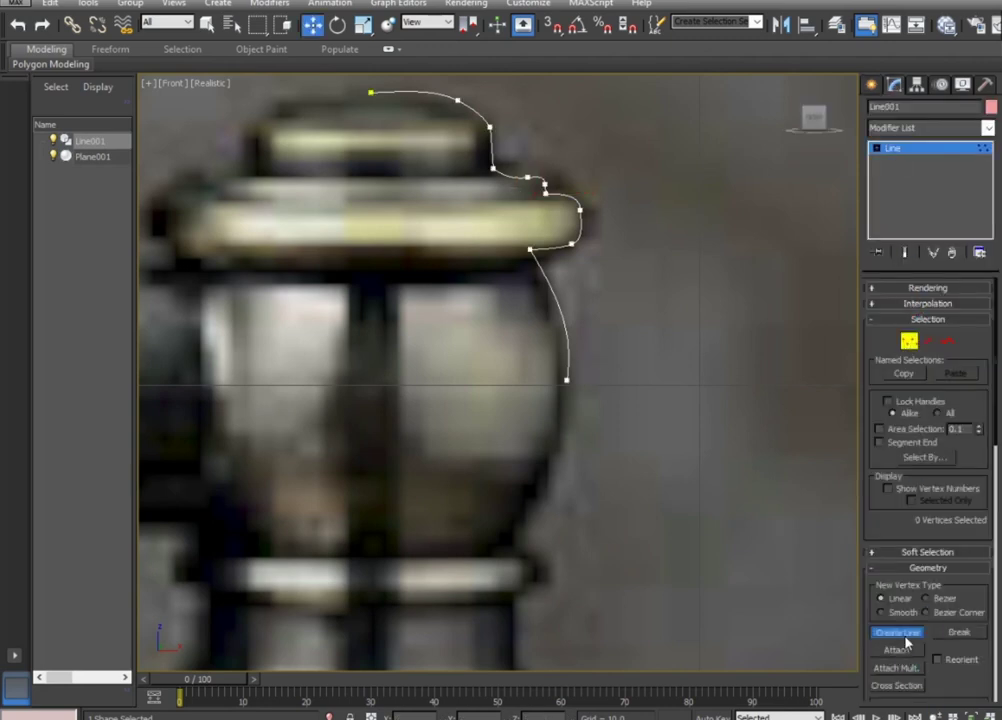
left_click(566, 380)
left_click(540, 493)
Trace the profile around the neck ring and down the neck to its bottom.
middle_click_drag(521, 530, 514, 342)
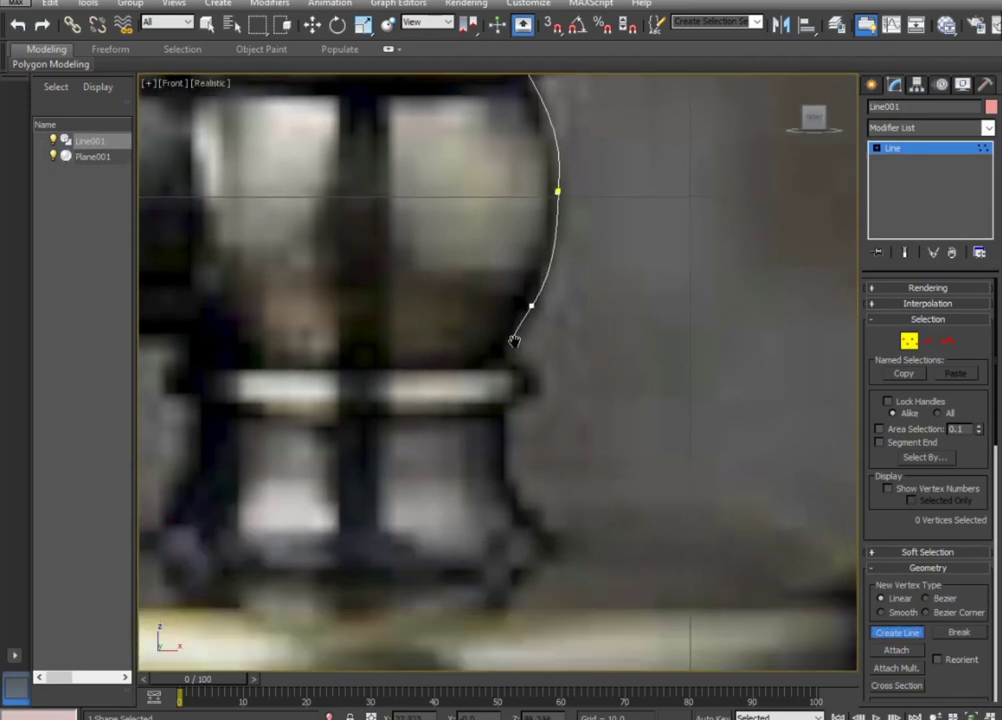
left_click(498, 362)
left_click(526, 372)
left_click(519, 399)
left_click(506, 411)
left_click(512, 500)
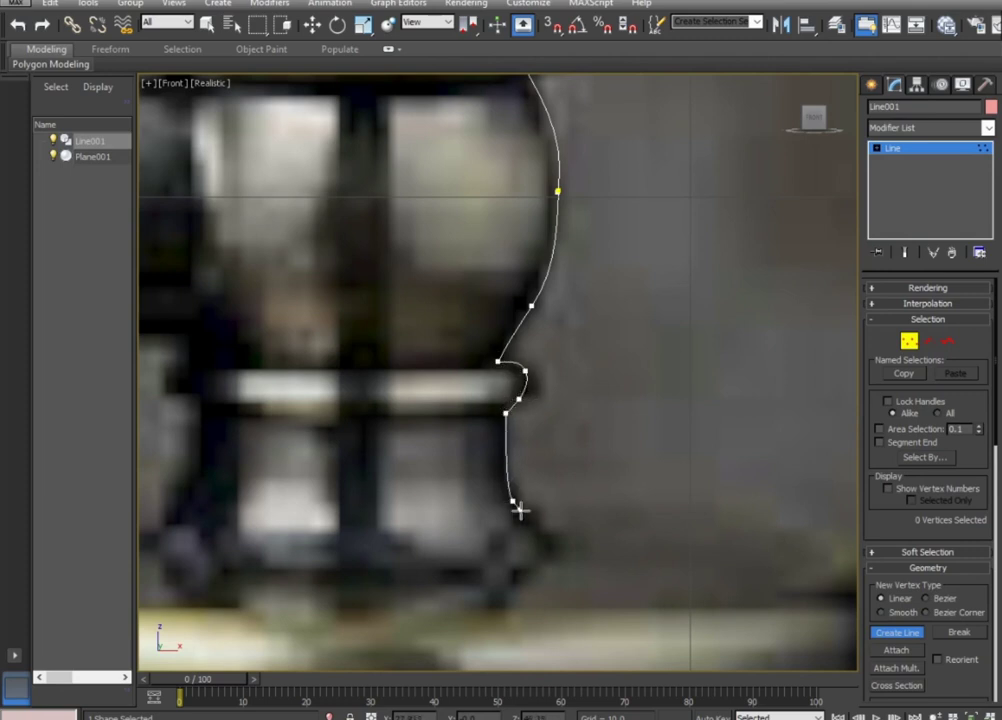
middle_click_drag(521, 509, 508, 360)
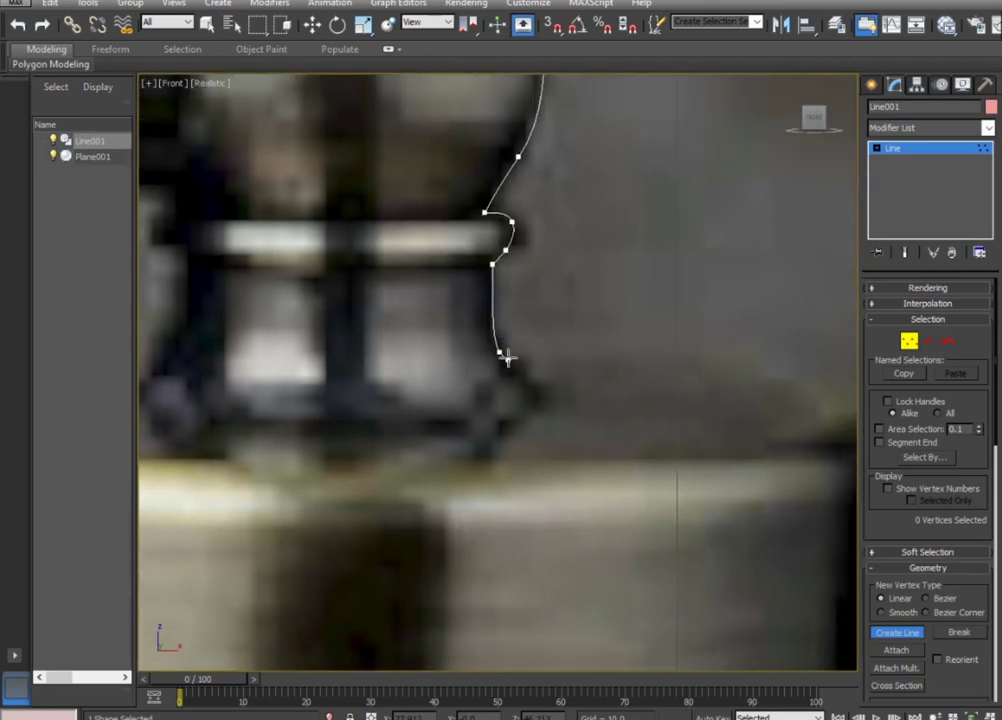
left_click(544, 398)
Continue the outline across the base's top edge, down its side, and out to the flange corner.
scroll(612, 405, "down", 2)
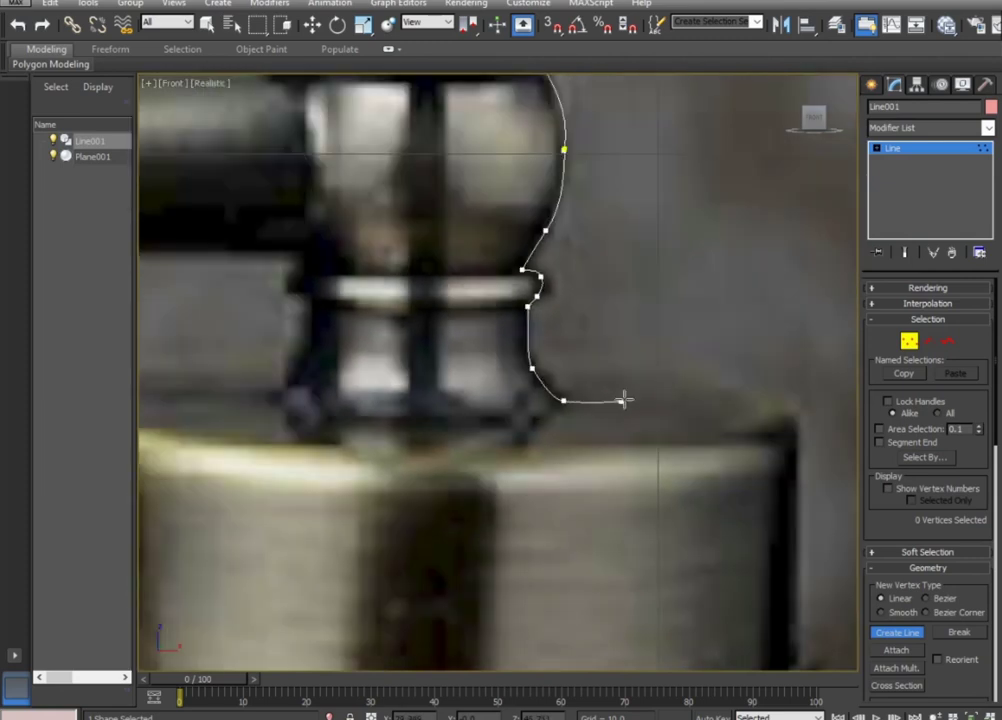
middle_click_drag(617, 403, 432, 385)
left_click(589, 381)
left_click(603, 425)
middle_click_drag(603, 425, 582, 176)
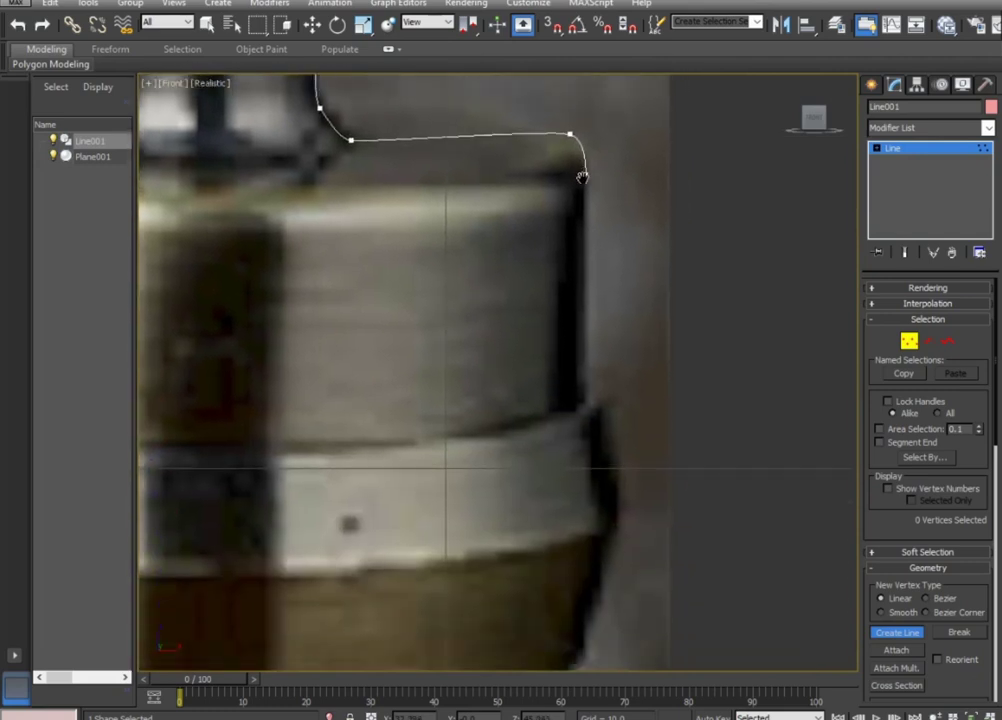
left_click(582, 396)
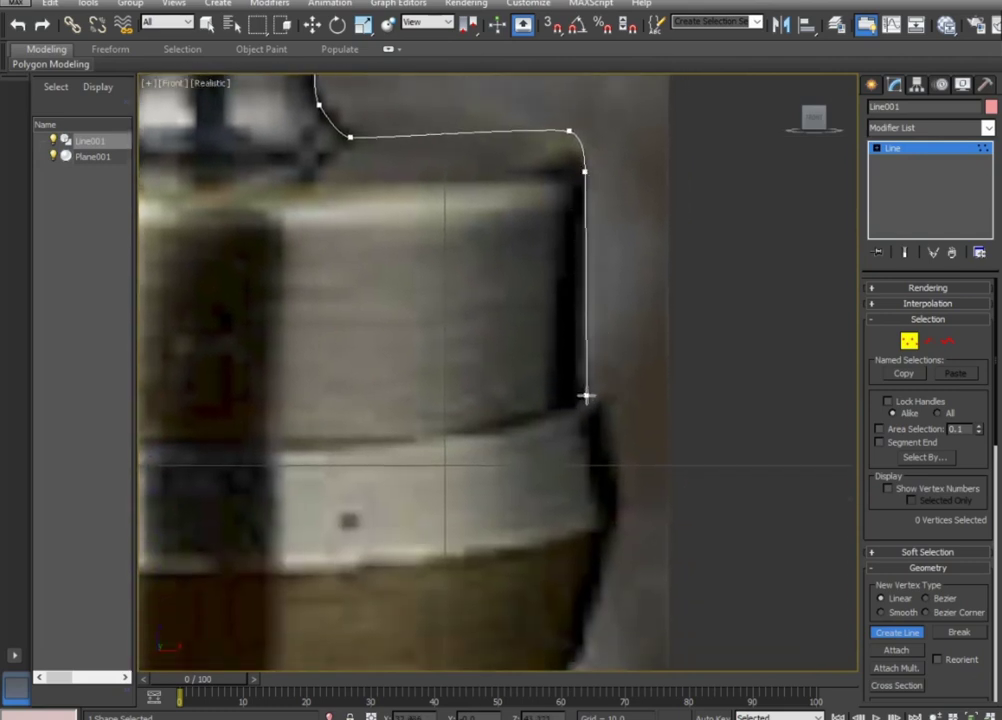
scroll(593, 405, "up", 4)
left_click(613, 369)
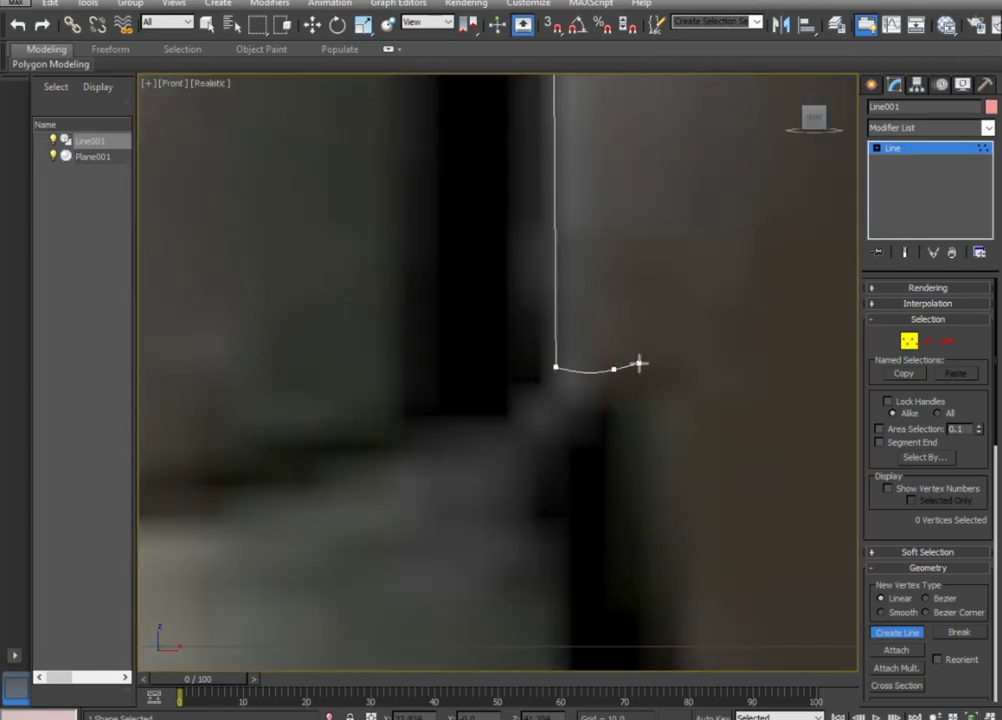
left_click(659, 380)
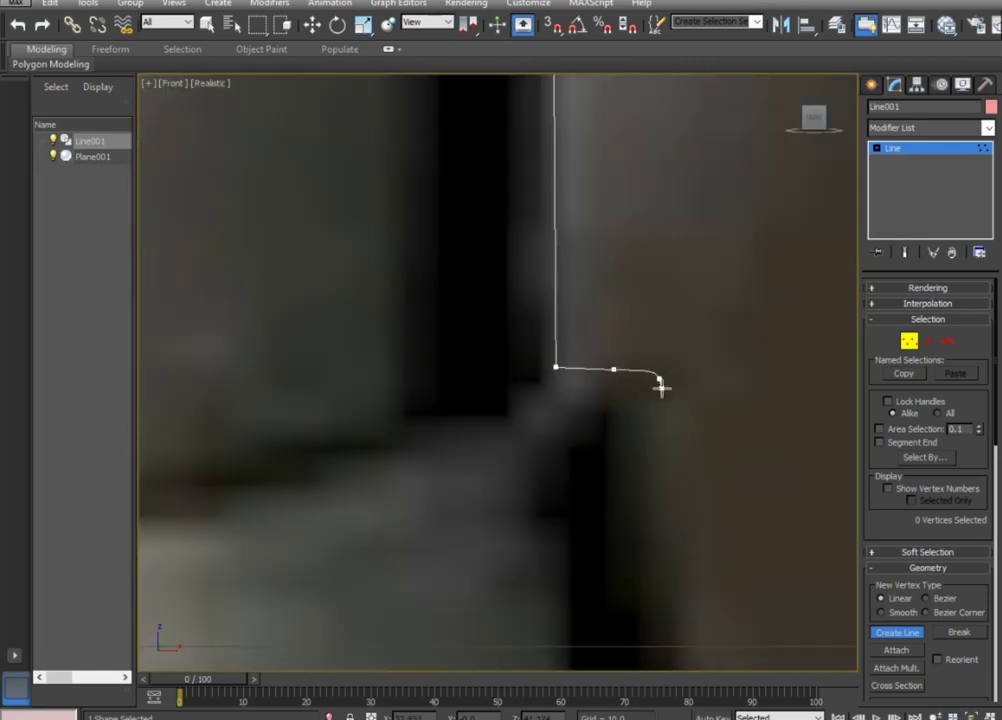
Trace the flange's widest point and bottom edge, end at the base's bottom centre, and exit Vertex mode.
scroll(653, 387, "down", 1)
scroll(588, 297, "up", 3)
scroll(593, 304, "down", 8)
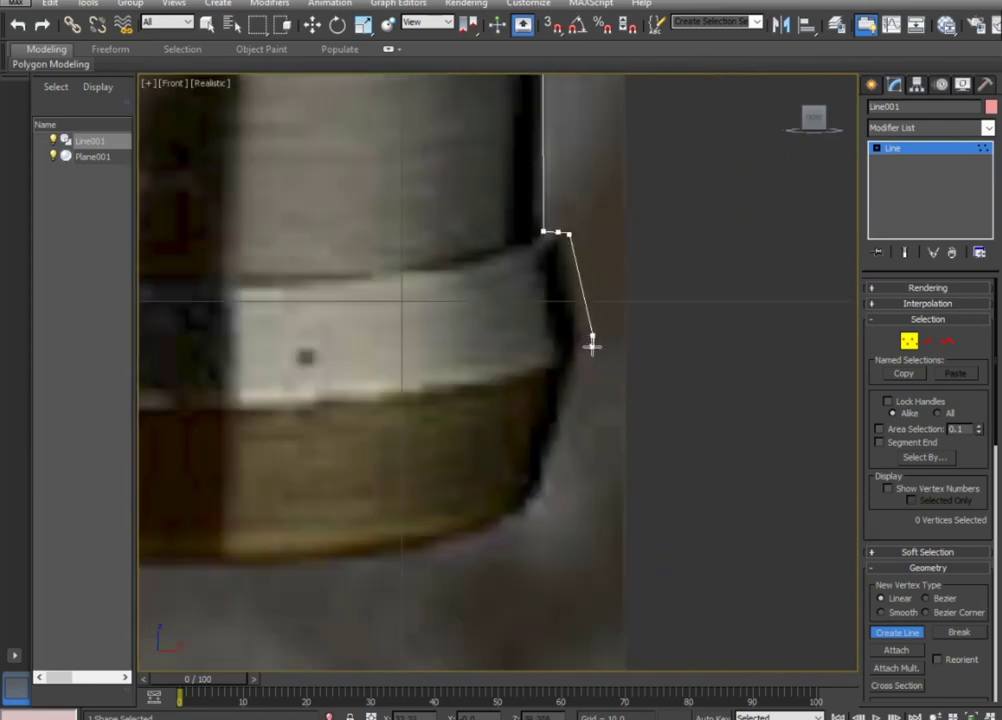
left_click(592, 350)
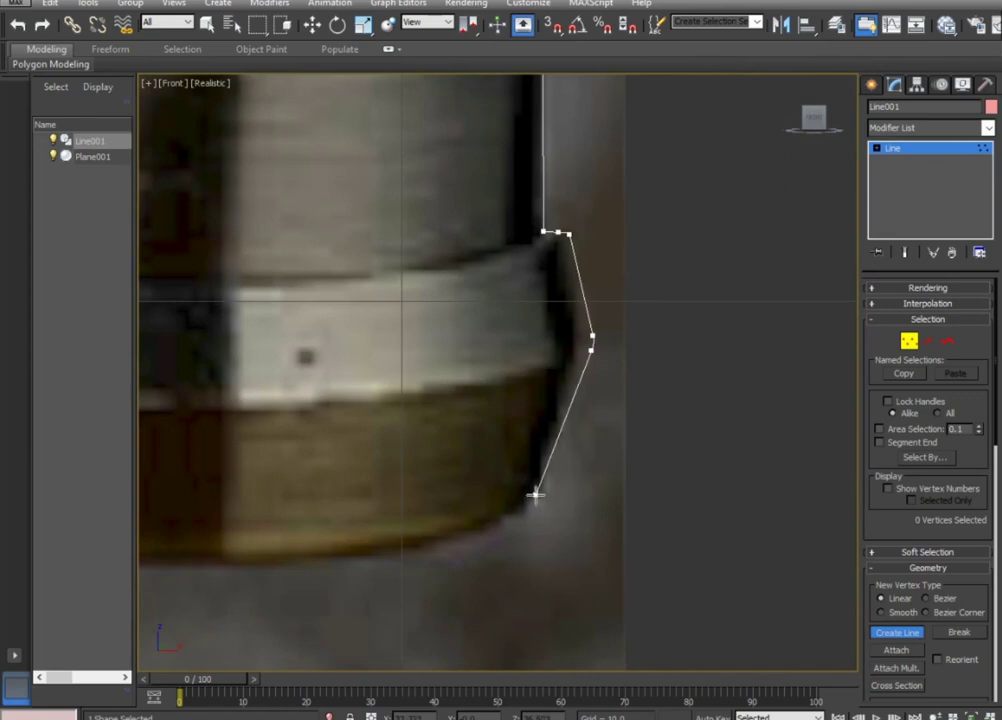
left_click(535, 494)
scroll(516, 491, "down", 2)
scroll(483, 546, "down", 2)
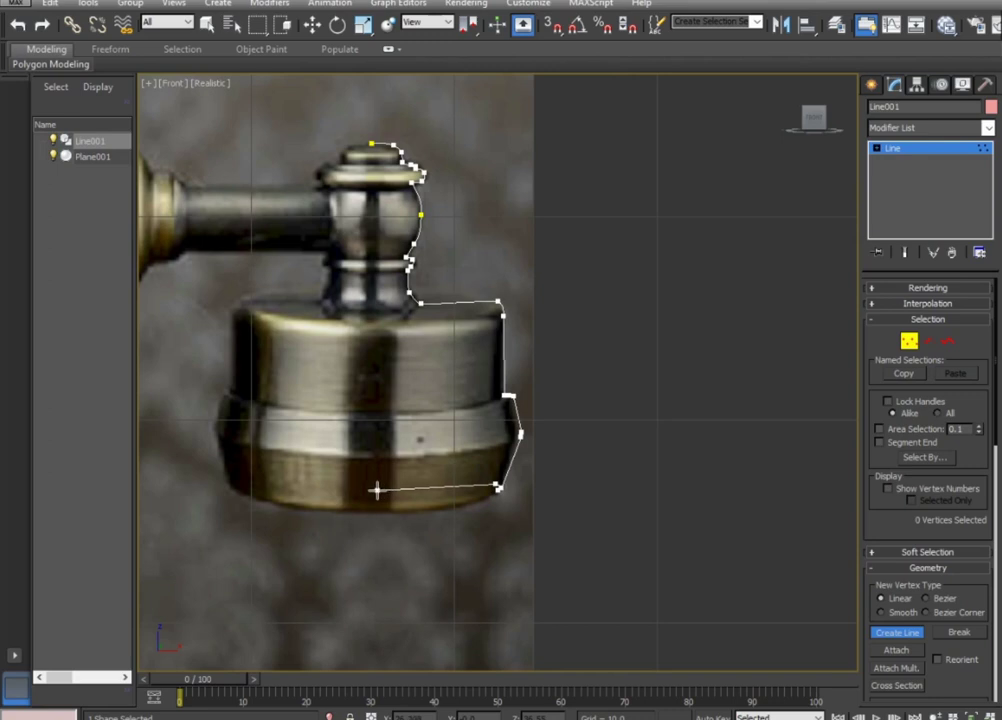
left_click(376, 489)
left_click(915, 346)
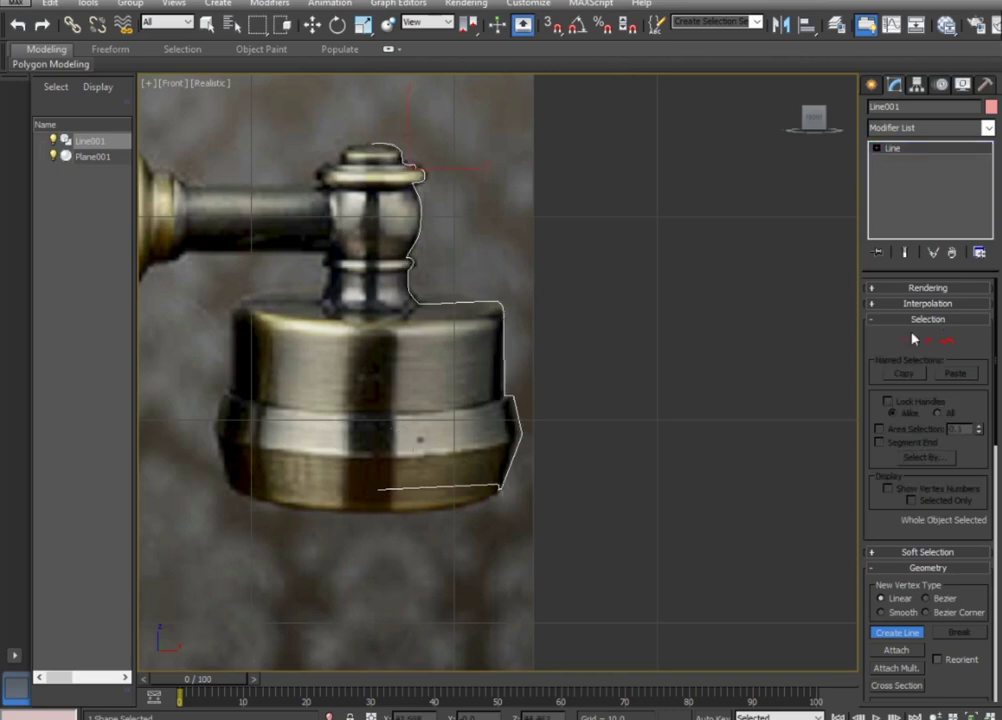
scroll(492, 250, "up", 5)
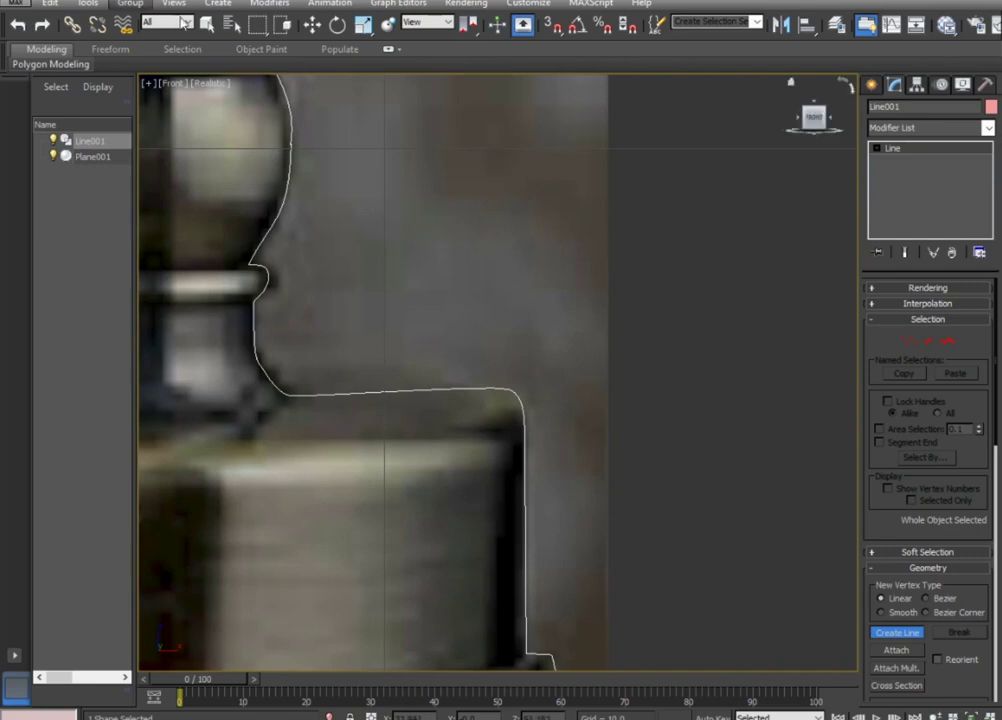
Adjust the vertices and Bezier curve below the neck ring to match the reference, undoing one stray move.
key("w")
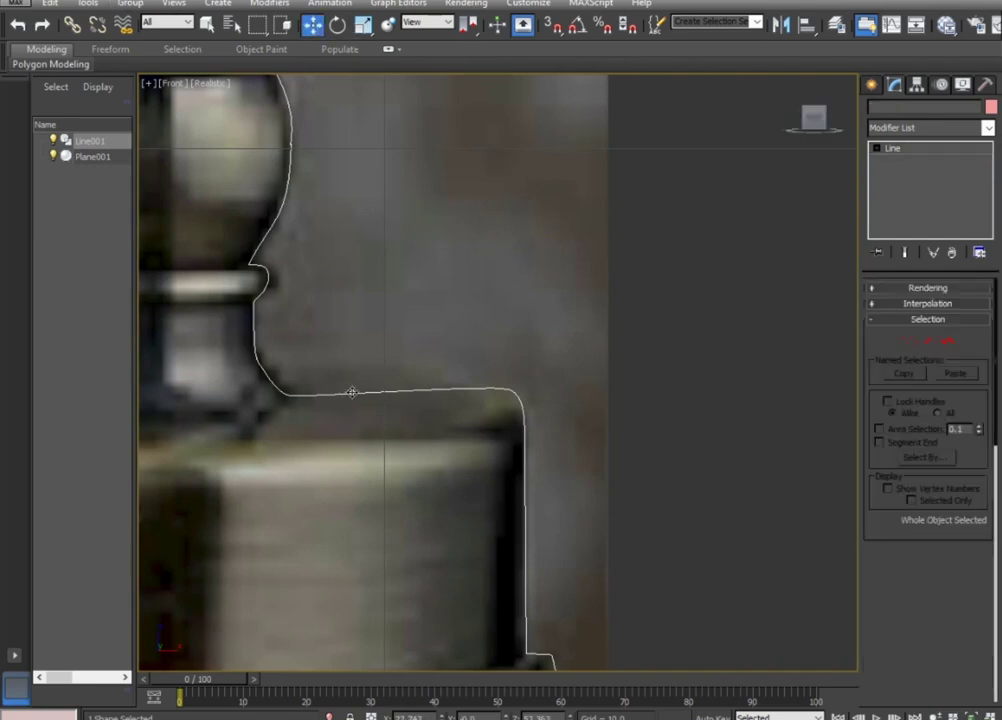
left_click(911, 342)
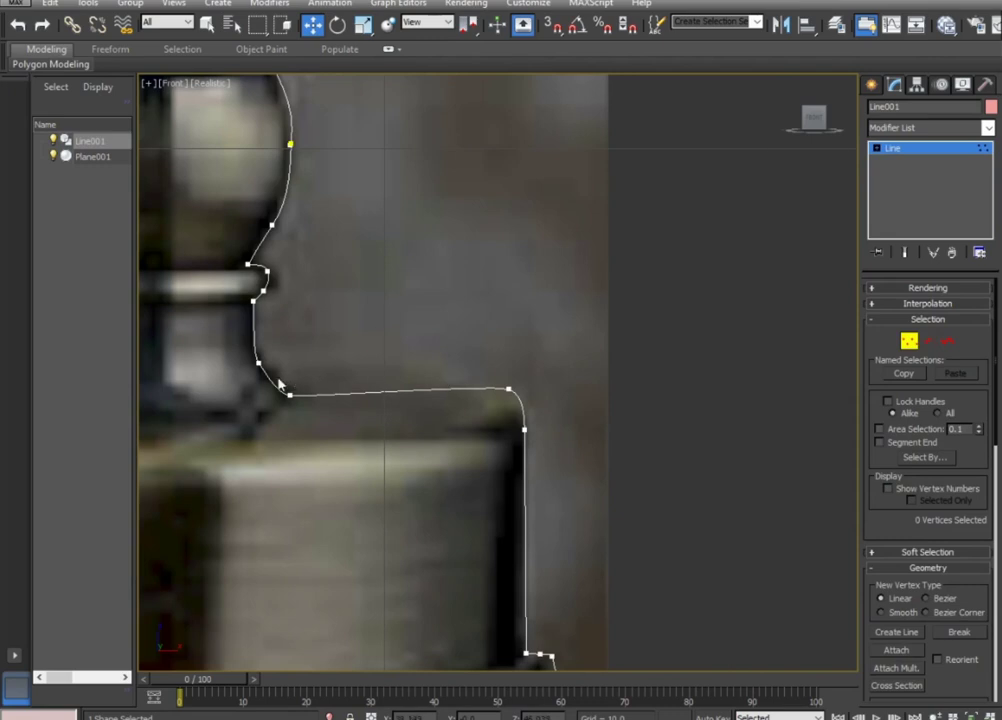
scroll(279, 383, "up", 3)
middle_click_drag(286, 347, 350, 445)
left_click(298, 445)
left_click_drag(298, 445, 318, 430)
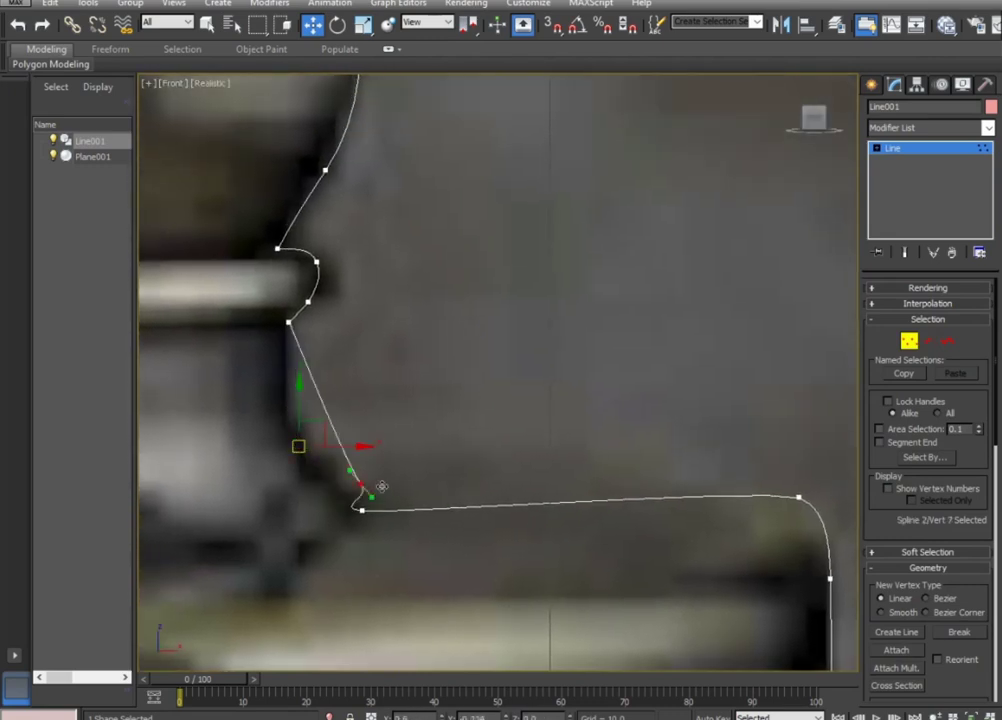
left_click(289, 322)
left_click_drag(289, 322, 314, 347)
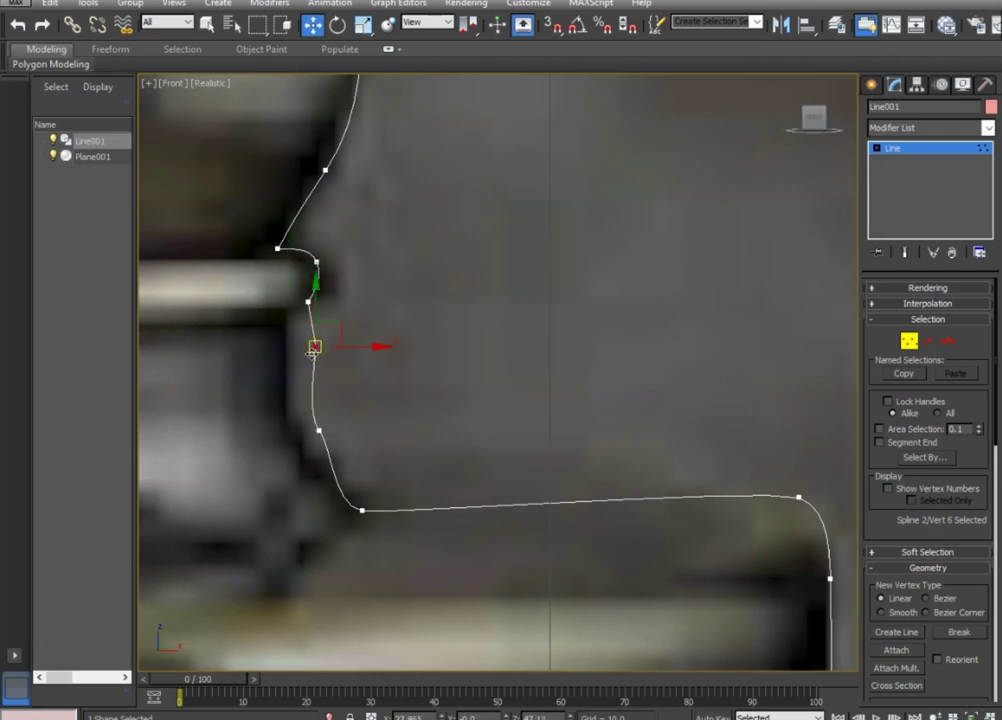
key("ctrl+z")
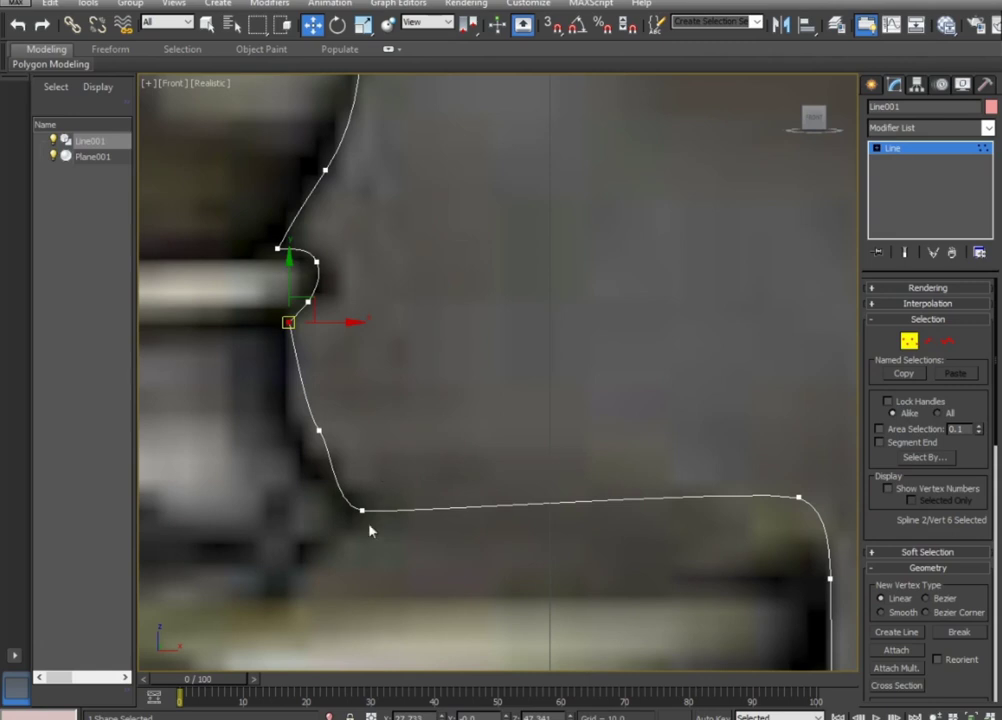
left_click(319, 431)
left_click_drag(330, 444, 327, 453)
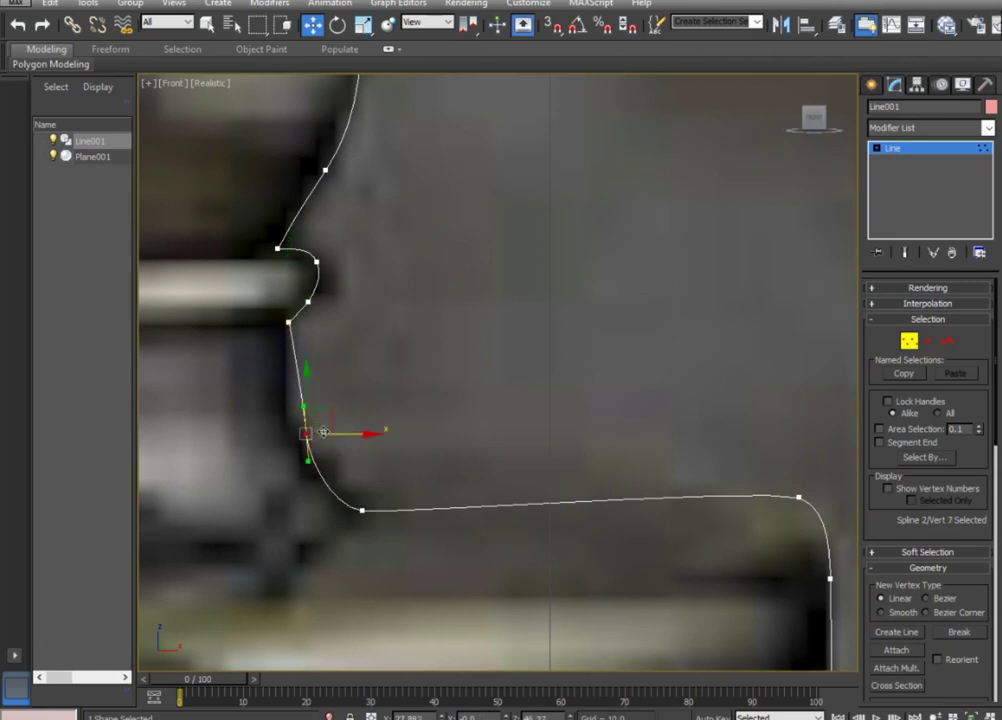
Move the vertex on the lower curve down onto the reference outline.
scroll(440, 232, "down", 5)
middle_click_drag(447, 232, 463, 500)
scroll(440, 460, "up", 3)
scroll(411, 429, "up", 3)
middle_click_drag(326, 170, 409, 317)
scroll(427, 575, "up", 5)
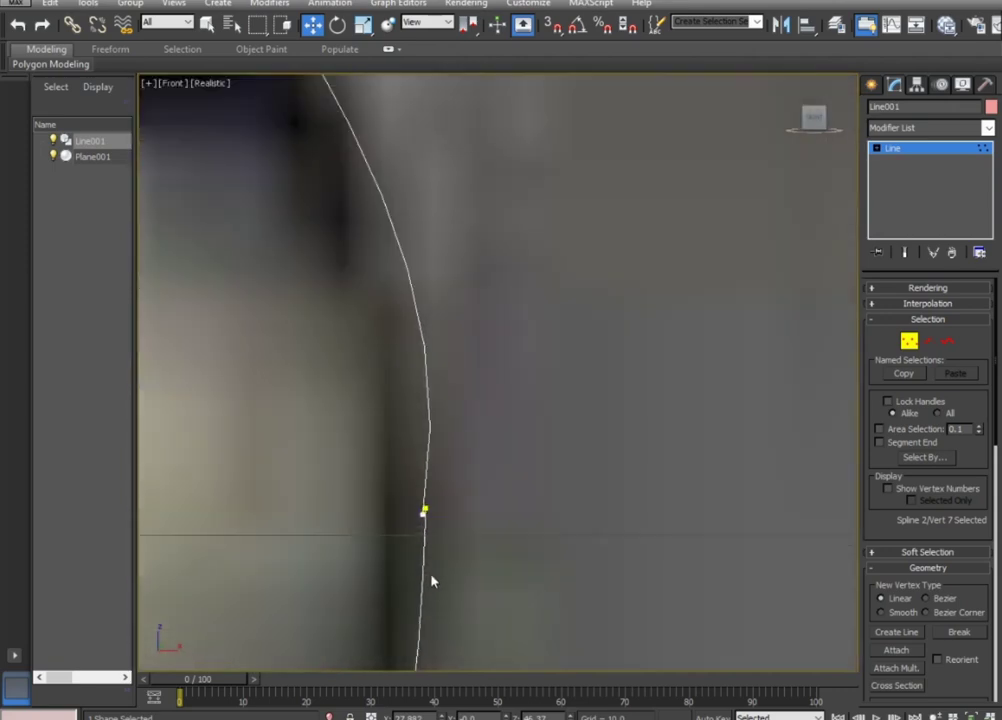
scroll(456, 546, "up", 2)
left_click_drag(388, 532, 388, 532)
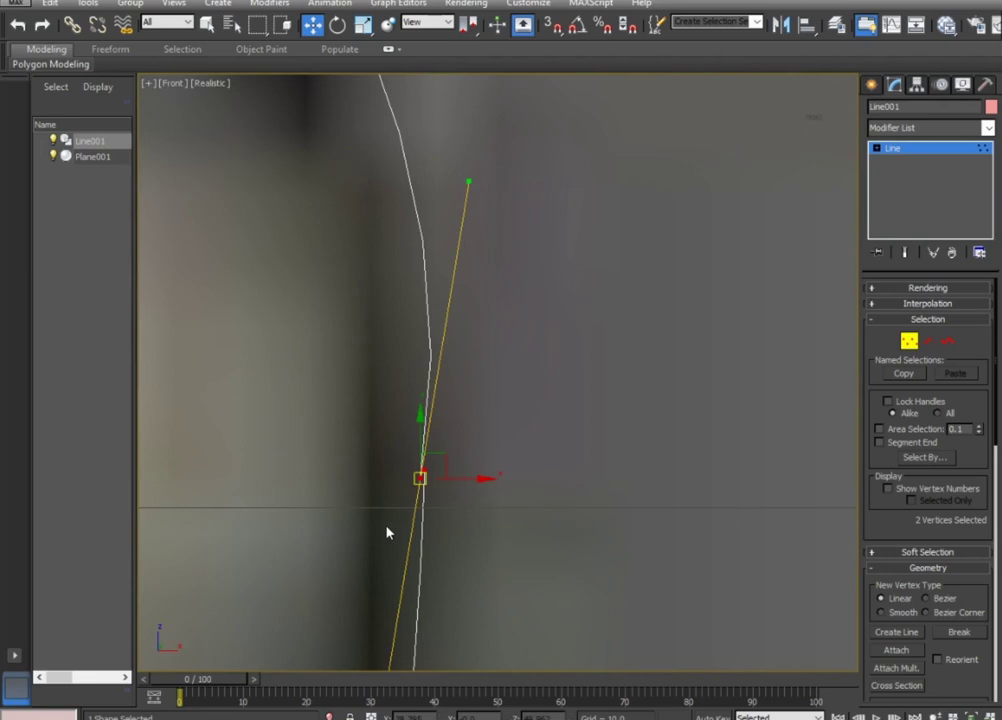
left_click(480, 500)
left_click(422, 472)
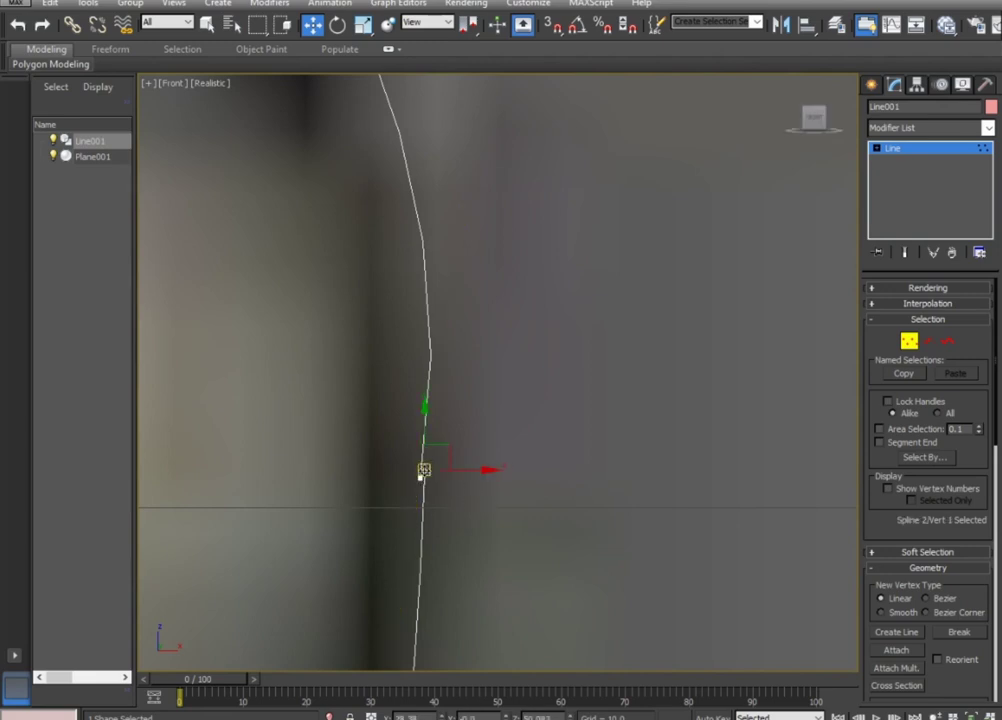
left_click_drag(424, 470, 416, 493)
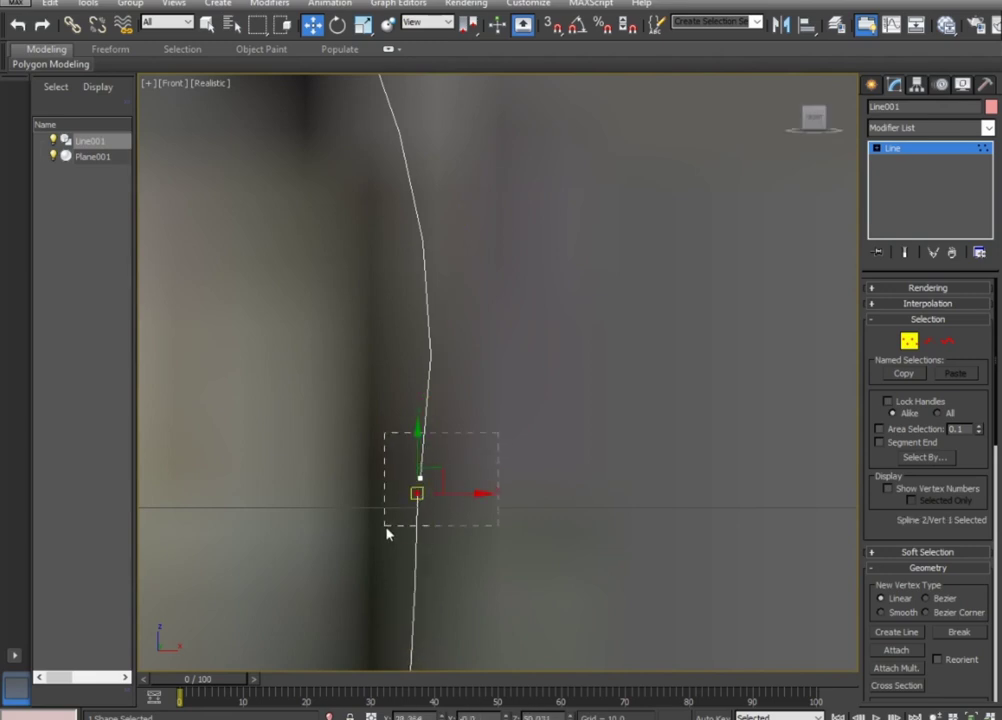
Weld the two overlapping vertices at the join with a 401.1 threshold.
left_click_drag(388, 533, 388, 533)
left_click_drag(975, 662, 960, 298)
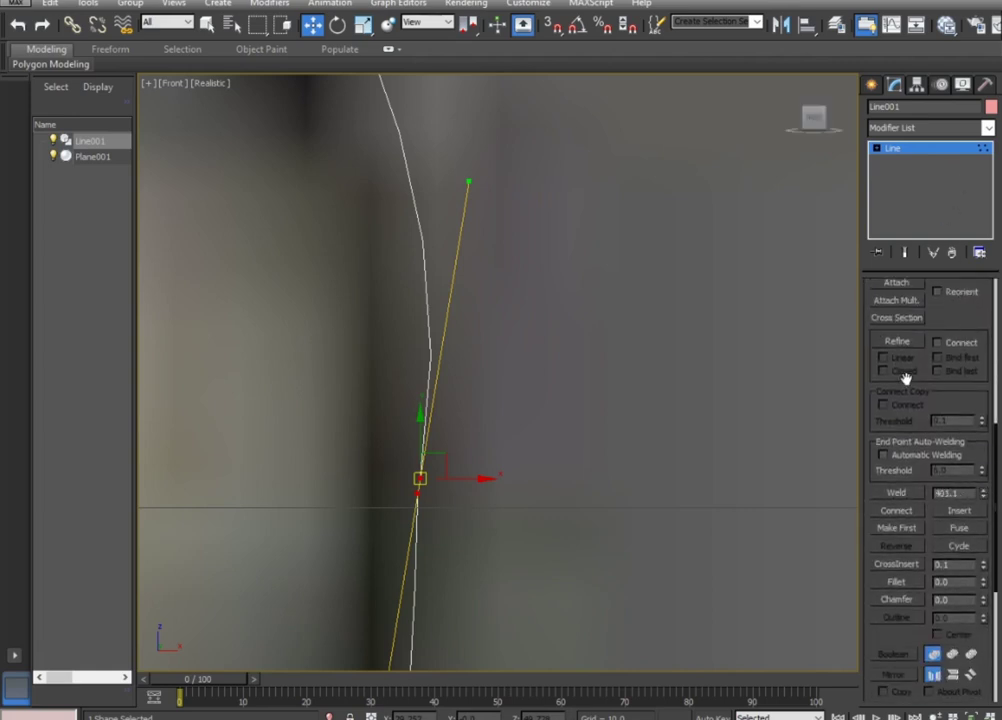
left_click(906, 494)
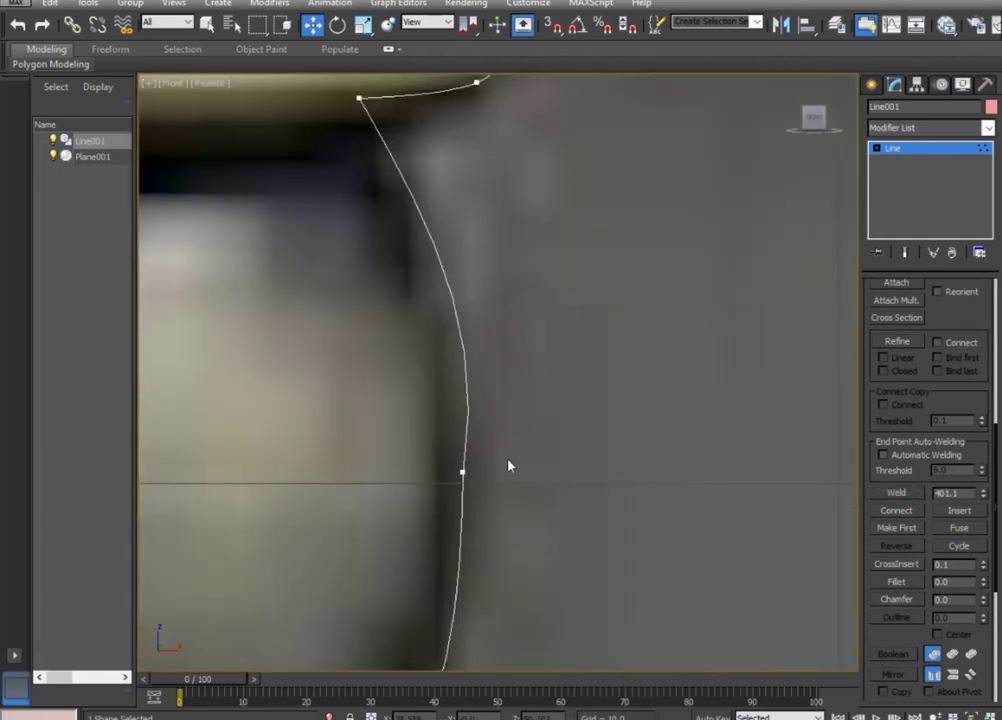
Pull the bulge vertex's upper Bezier handle inward to smooth the earpiece bulge.
scroll(510, 463, "down", 3)
left_click(469, 433)
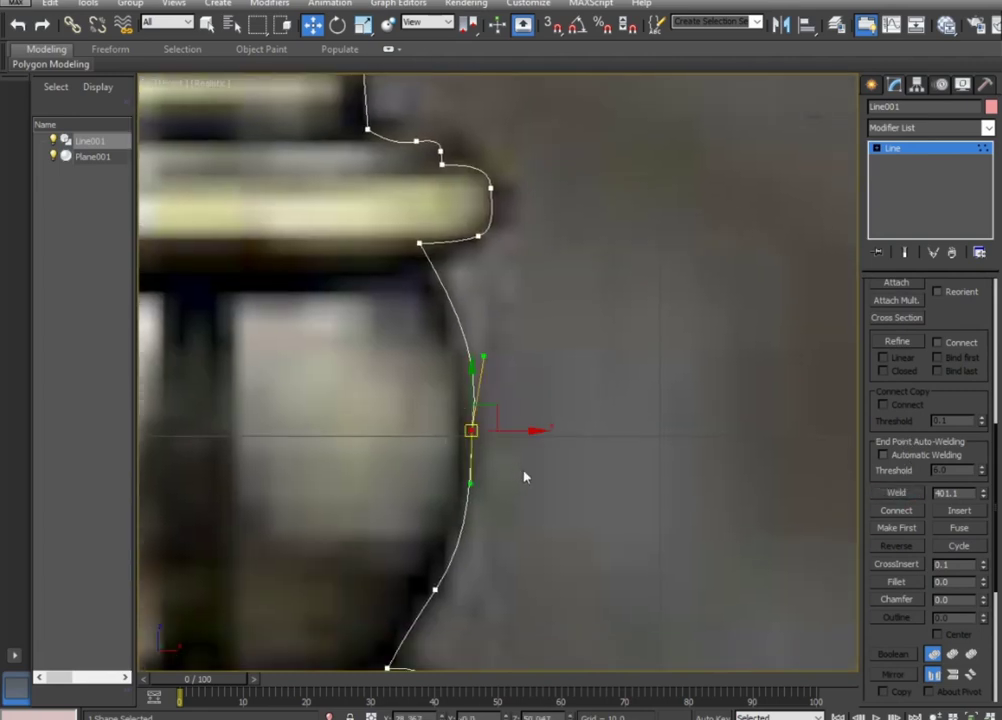
left_click_drag(483, 357, 460, 355)
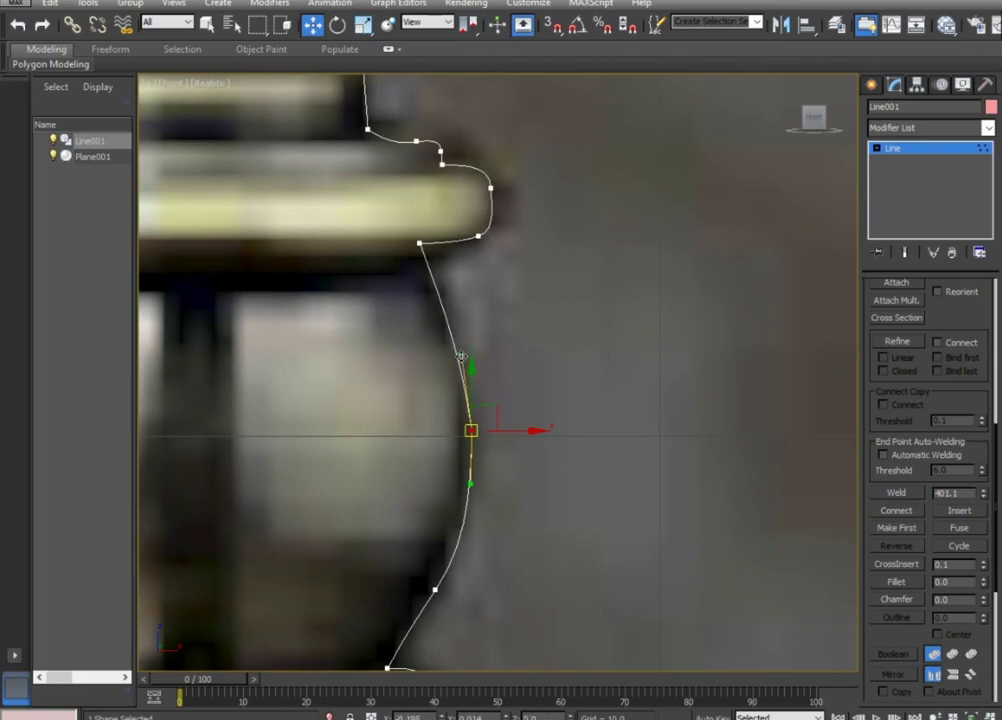
Straighten the curved segment below the vertex near the profile's bottom corner.
scroll(514, 510, "down", 2)
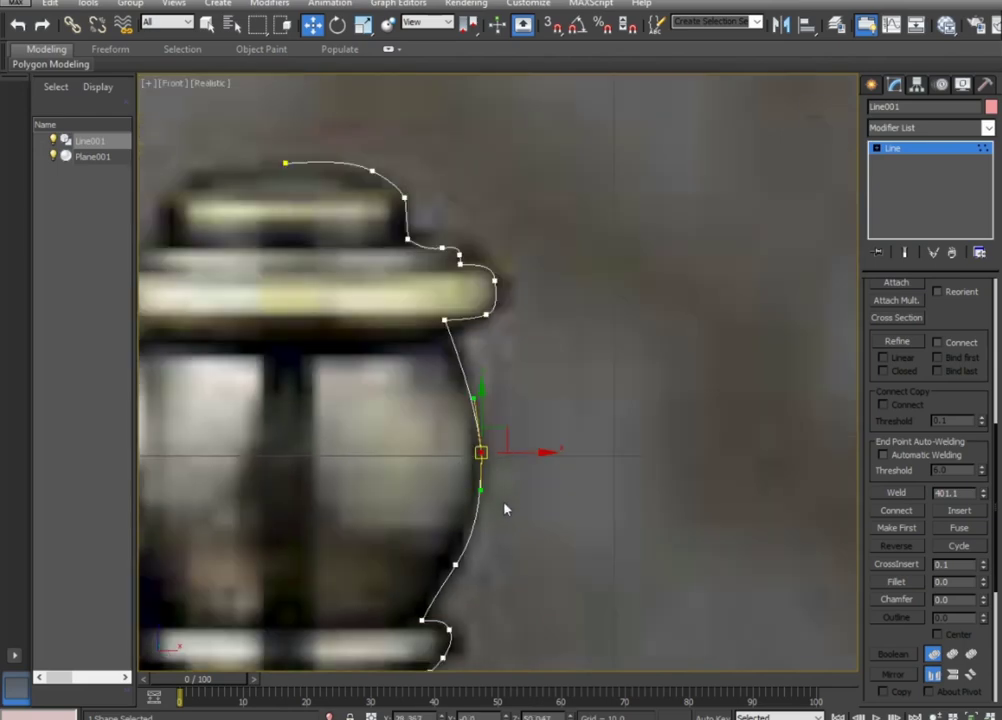
middle_click_drag(544, 400, 569, 297)
scroll(569, 297, "down", 3)
middle_click_drag(570, 420, 570, 320)
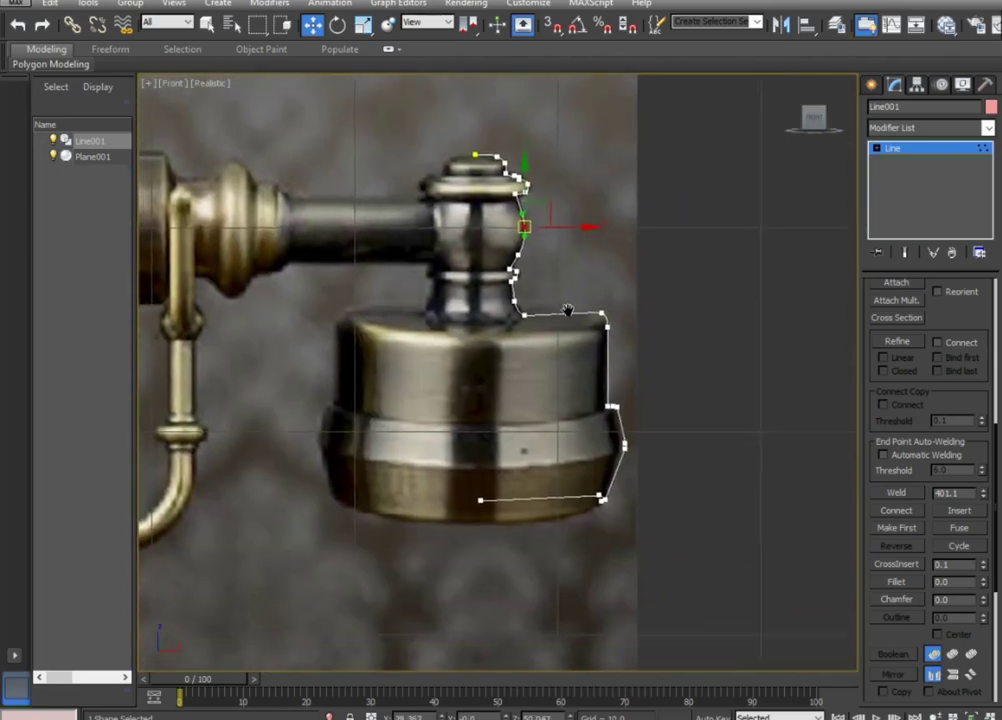
scroll(601, 393, "up", 5)
middle_click_drag(601, 393, 417, 26)
scroll(501, 346, "up", 2)
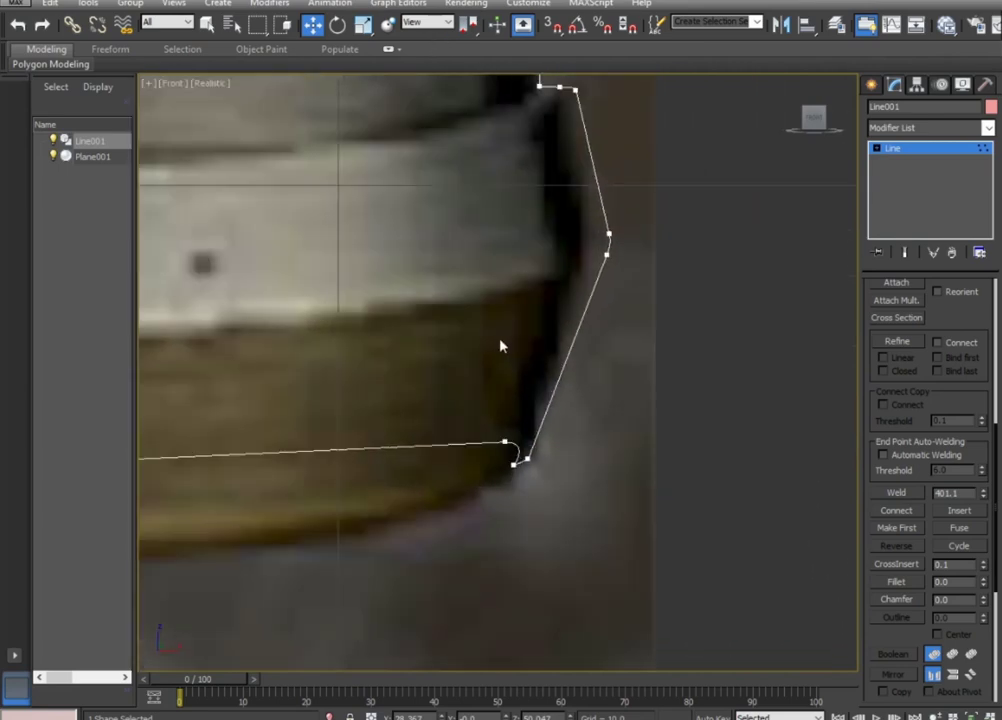
scroll(529, 428, "up", 1)
left_click(497, 451)
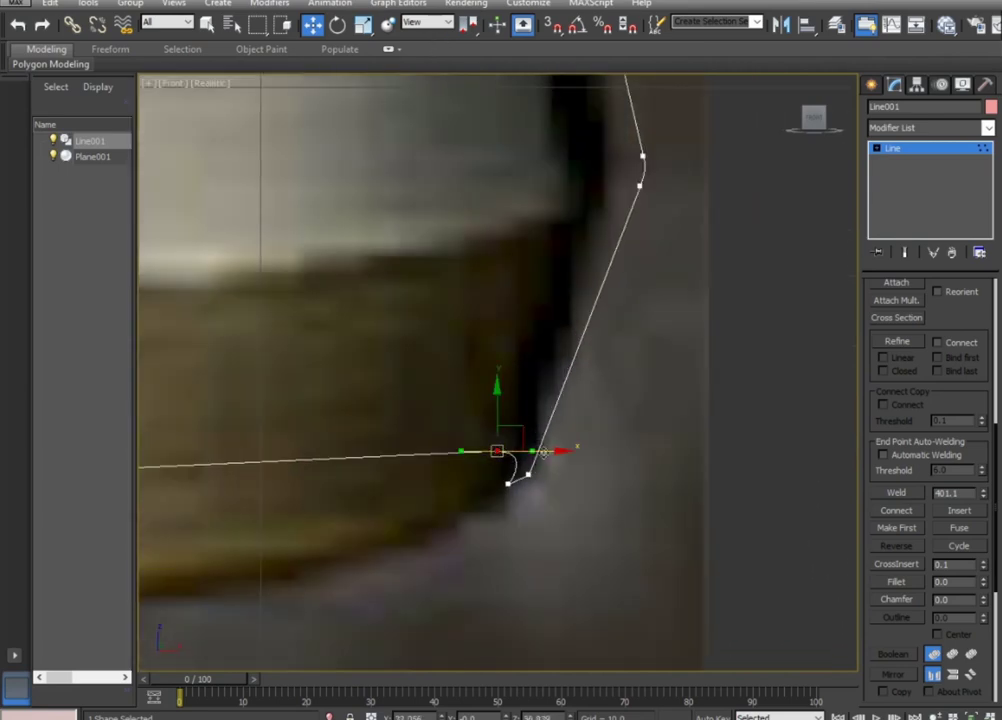
left_click_drag(531, 450, 503, 452)
Chamfer the lower corner vertex into a small bevel, then fillet it slightly round.
left_click(507, 484)
left_click(896, 599)
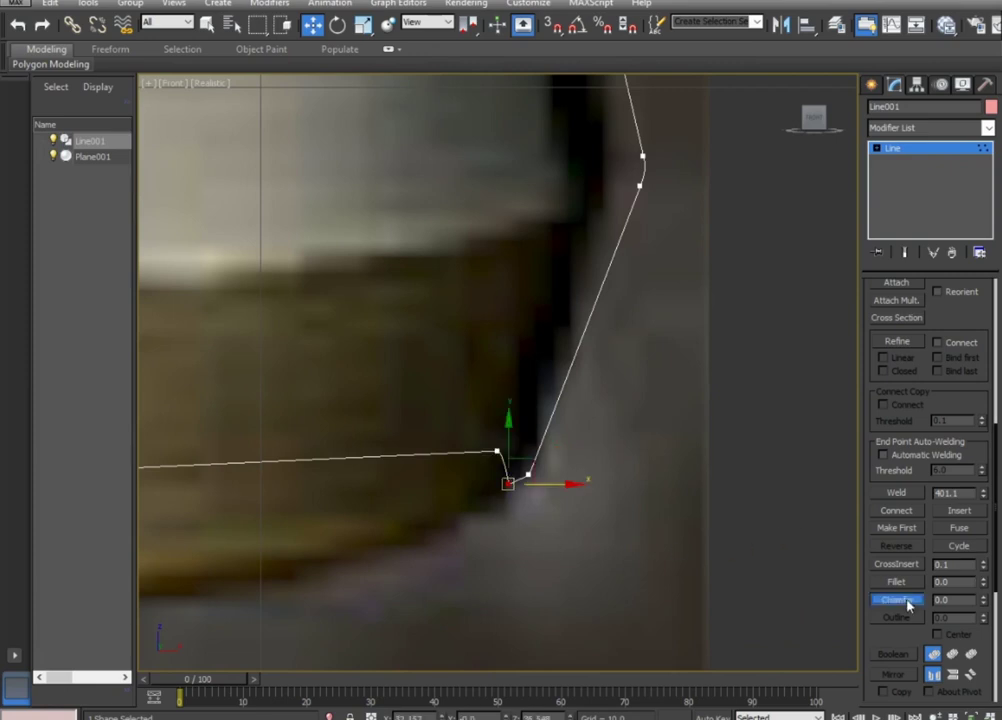
left_click_drag(508, 483, 515, 471)
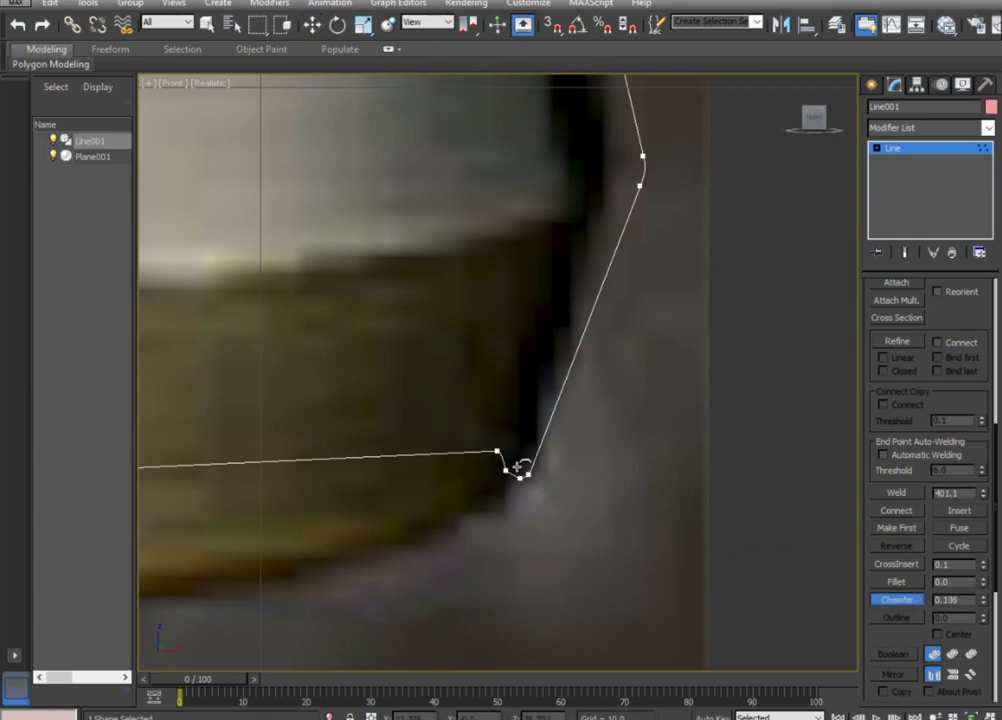
left_click(897, 581)
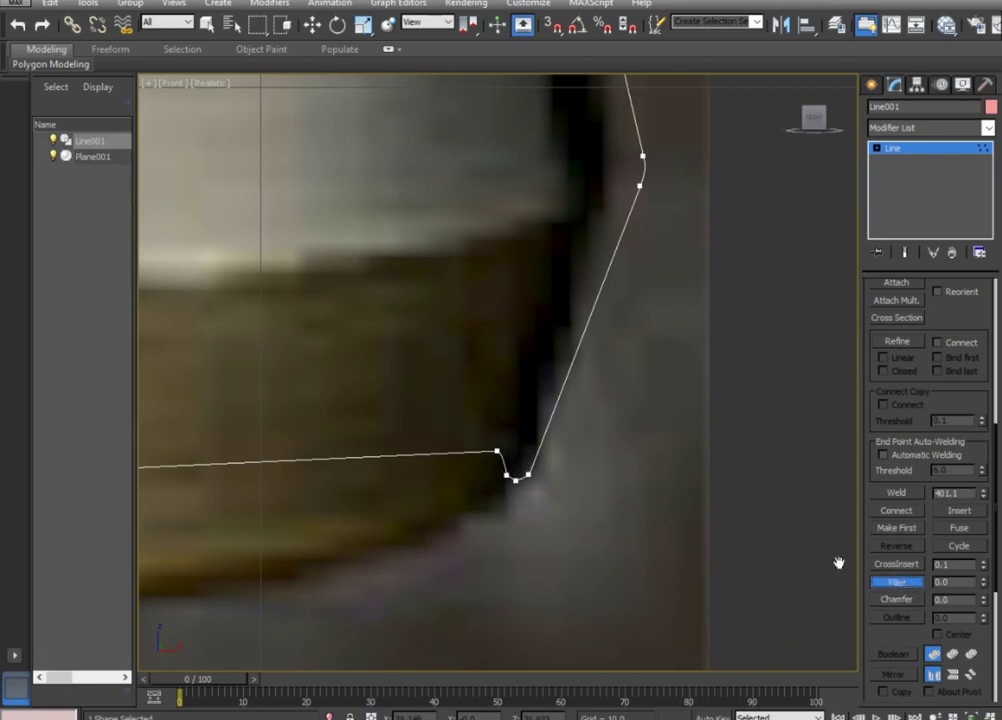
left_click_drag(524, 474, 524, 440)
left_click(898, 583)
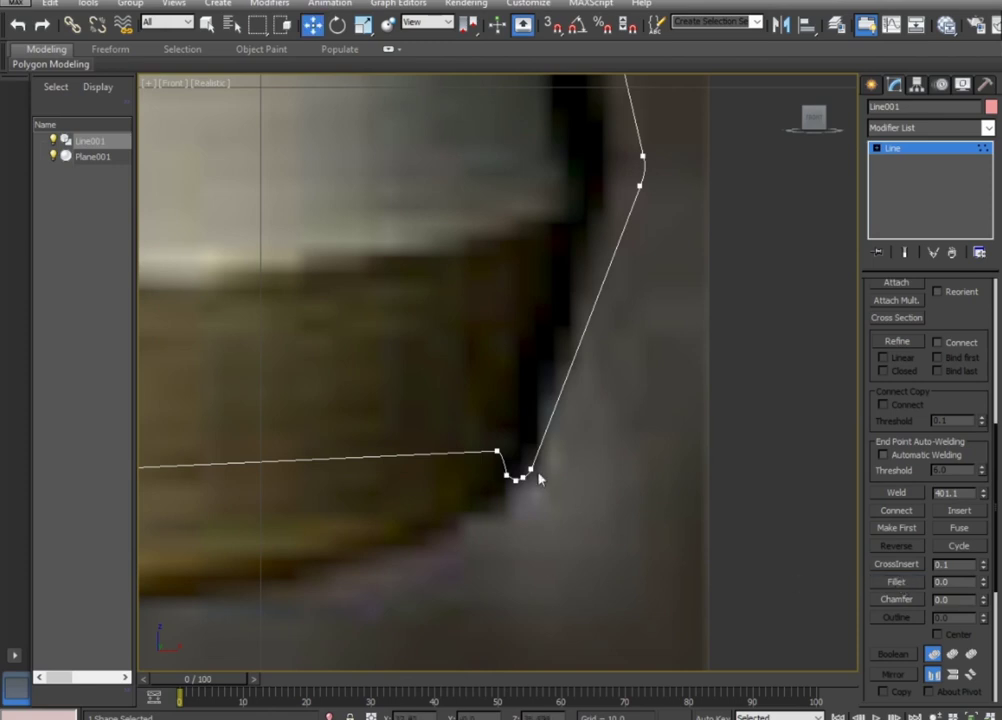
Bring up the Hierarchy panel's pivot settings for Line001.
scroll(543, 487, "down", 2)
scroll(528, 438, "down", 2)
scroll(528, 438, "down", 2)
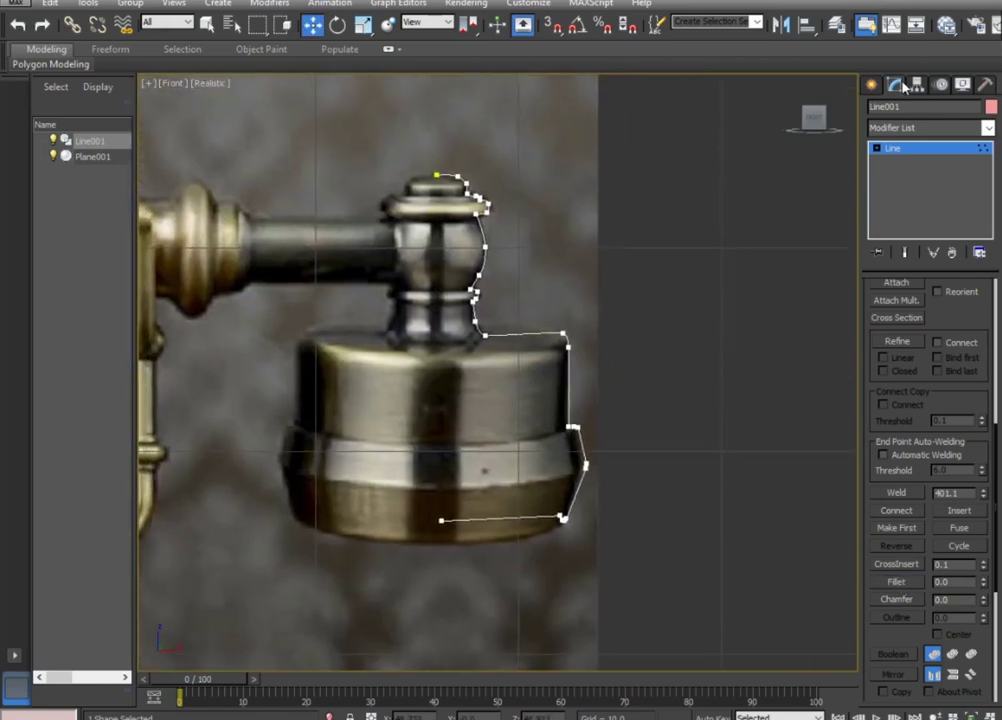
left_click(917, 84)
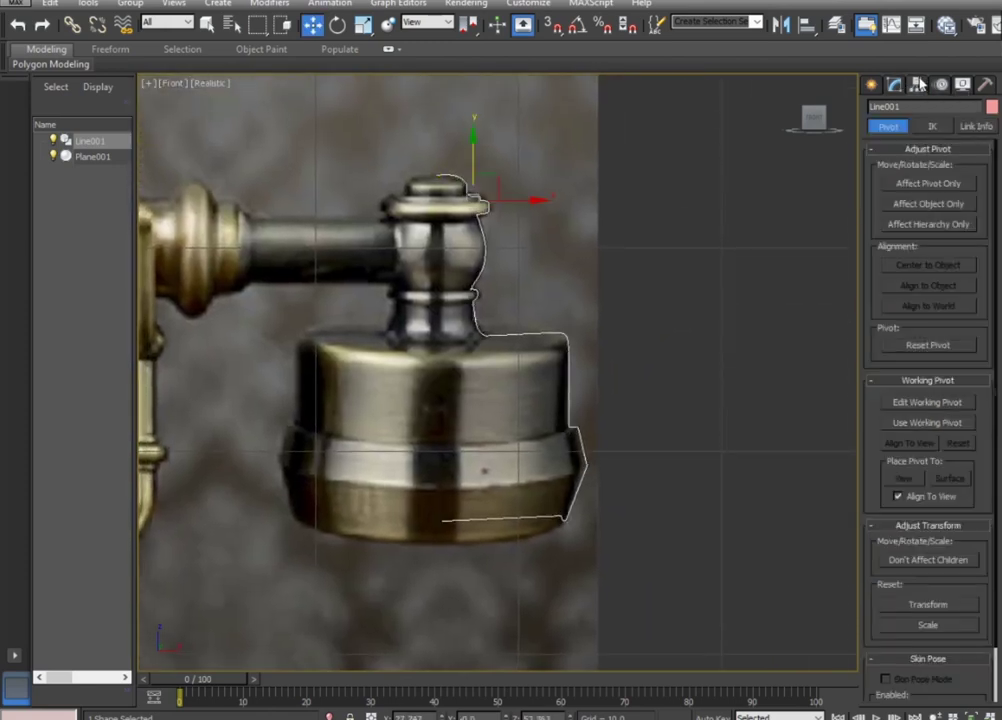
With Affect Pivot Only, move Line001's pivot left onto the earpiece's centre axis.
left_click(929, 184)
left_click_drag(535, 198, 492, 207)
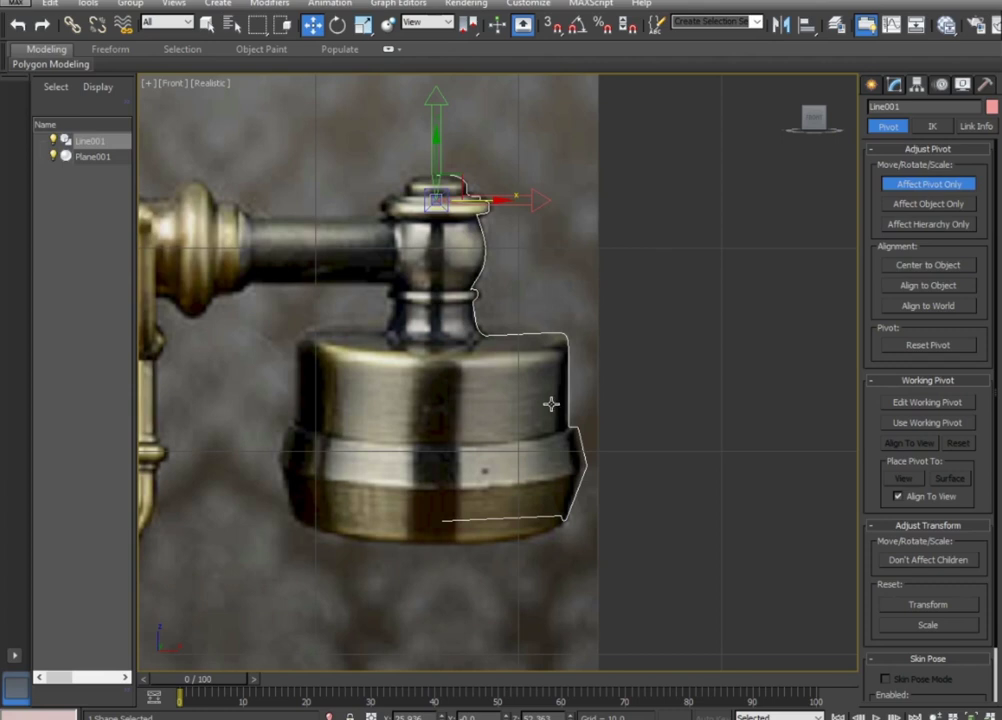
left_click(894, 84)
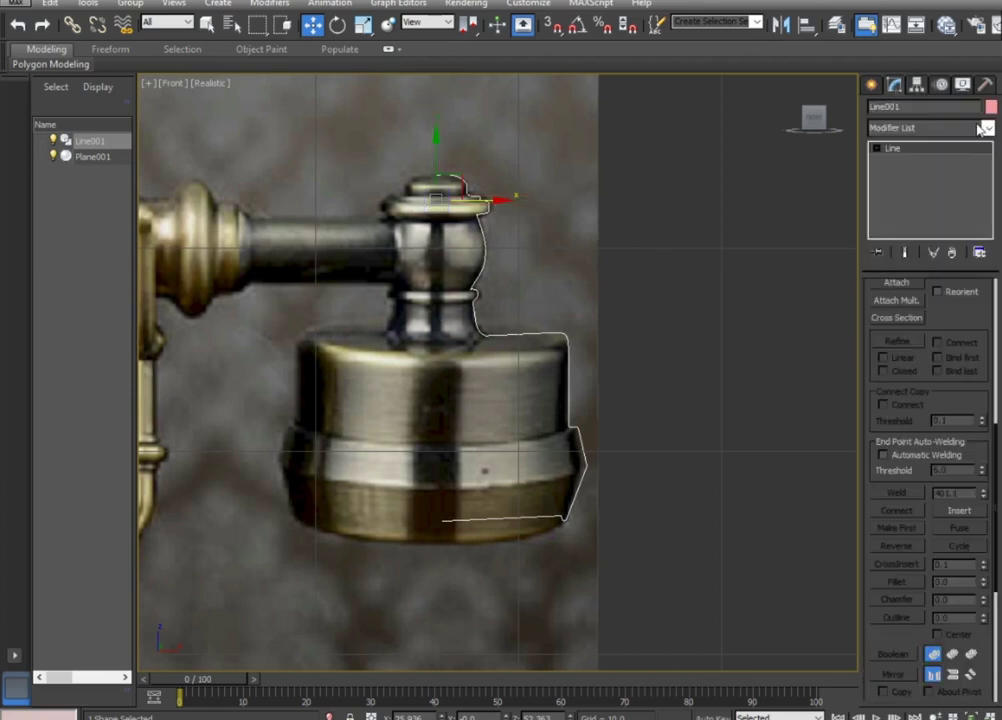
Apply a Lathe modifier to Line001, producing a 360°, 16-segment earpiece body.
left_click(988, 127)
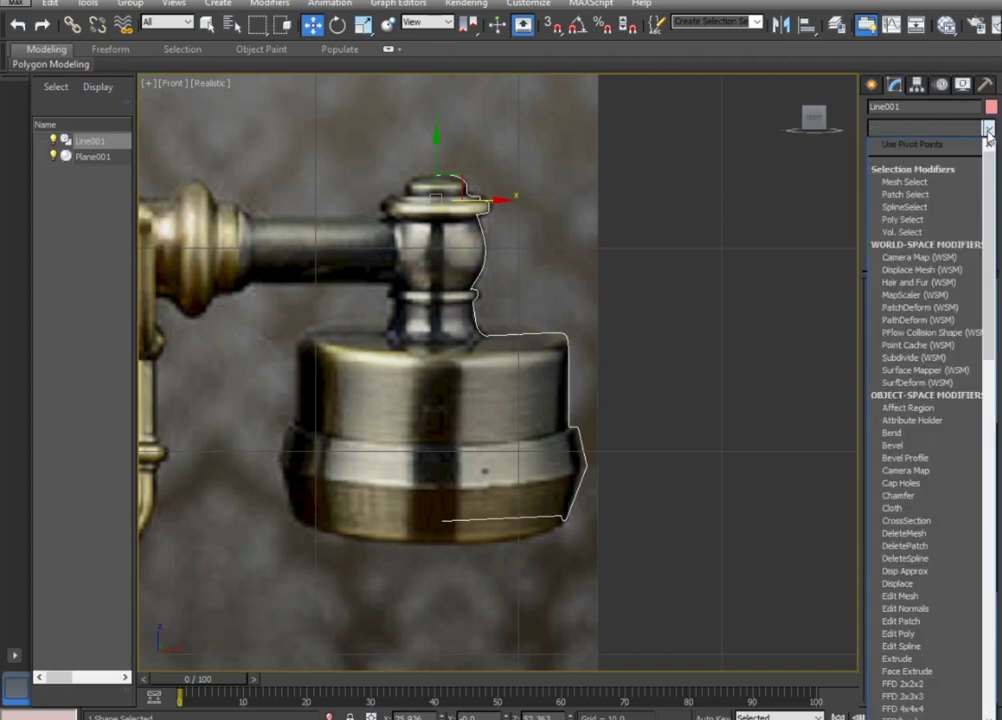
scroll(915, 430, "down", 3)
key("l")
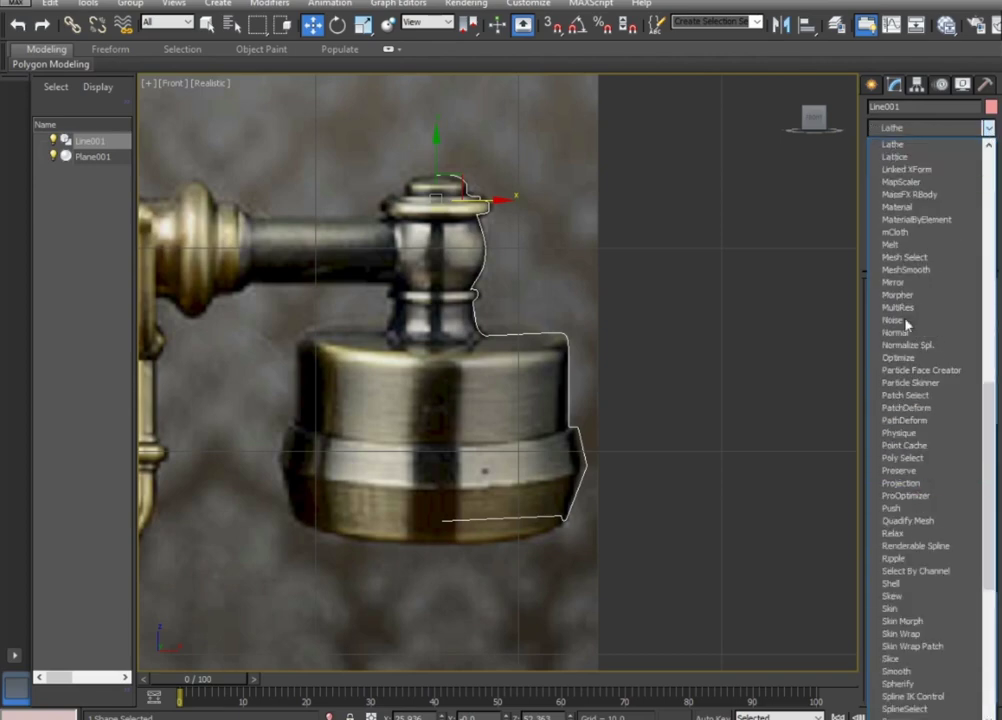
left_click(915, 145)
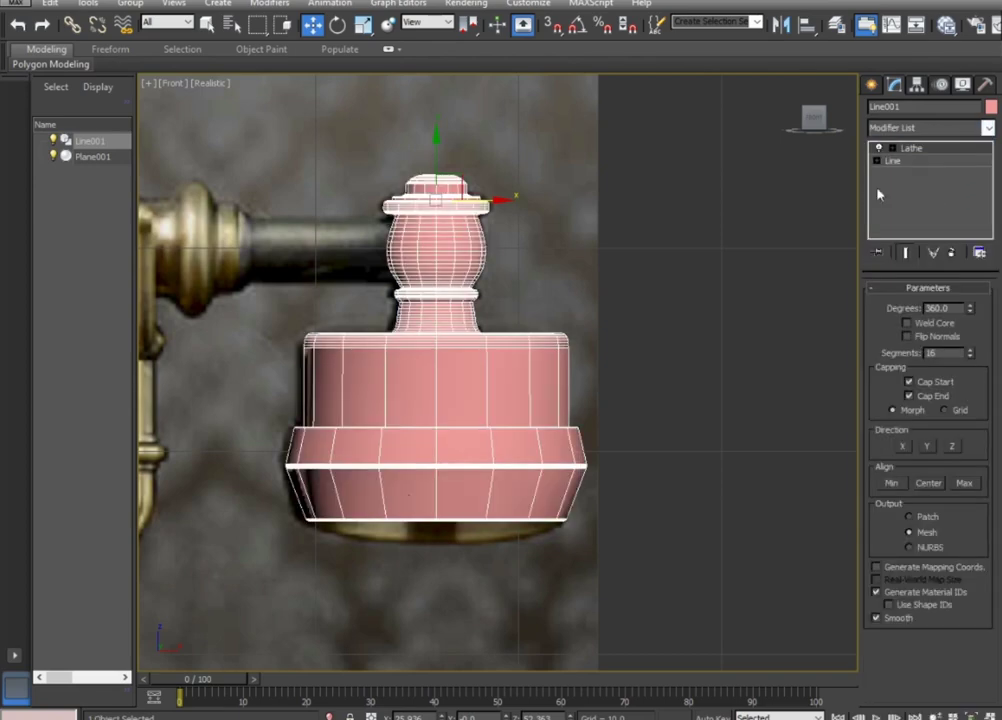
left_click(709, 336)
Maximize the perspective view and orbit around the lathed earpiece against the reference photo.
key("alt+w")
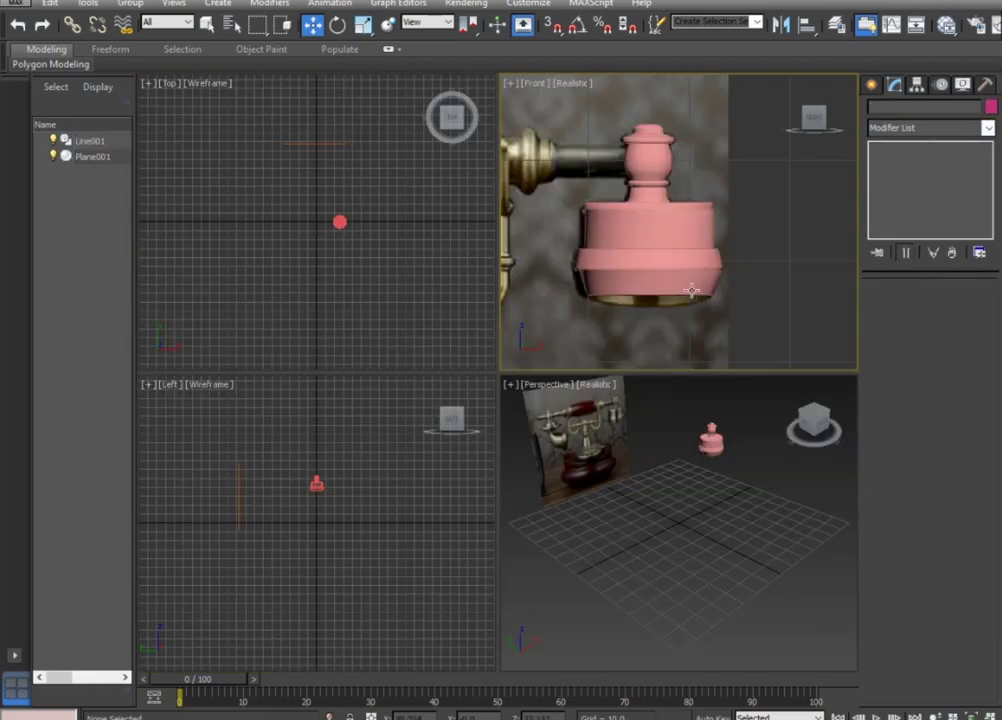
key("alt+w")
middle_click_drag(686, 454, 517, 480, "alt")
scroll(514, 351, "up", 3)
scroll(595, 327, "up", 5)
scroll(483, 445, "up", 3)
scroll(260, 612, "down", 3)
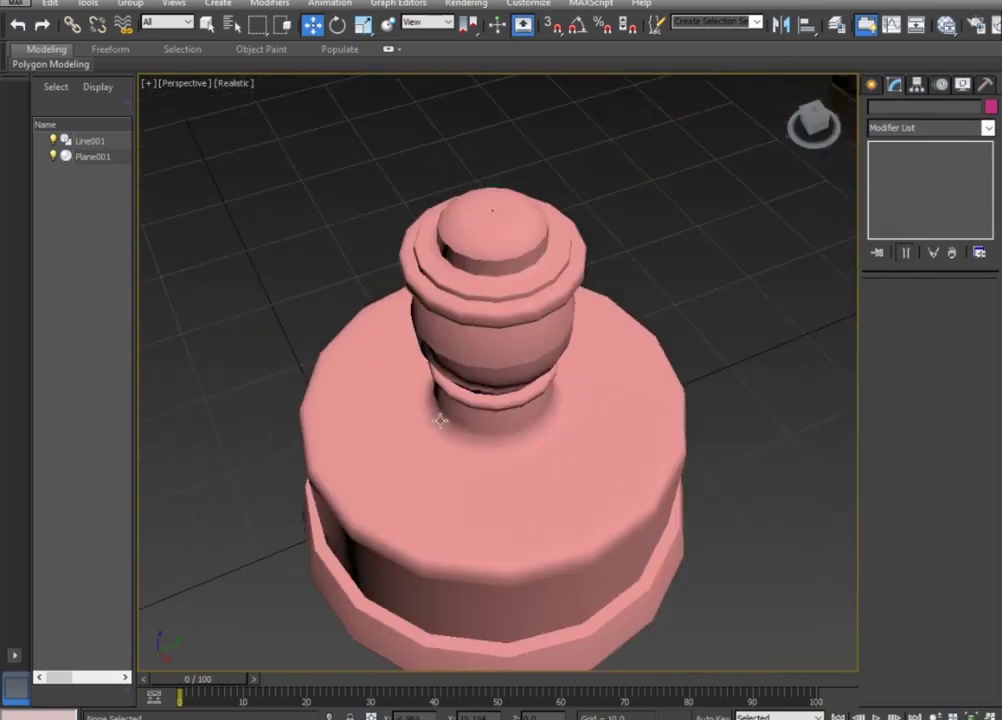
middle_click_drag(515, 523, 600, 560, "alt")
scroll(607, 514, "down", 3)
middle_click_drag(607, 514, 568, 396, "alt")
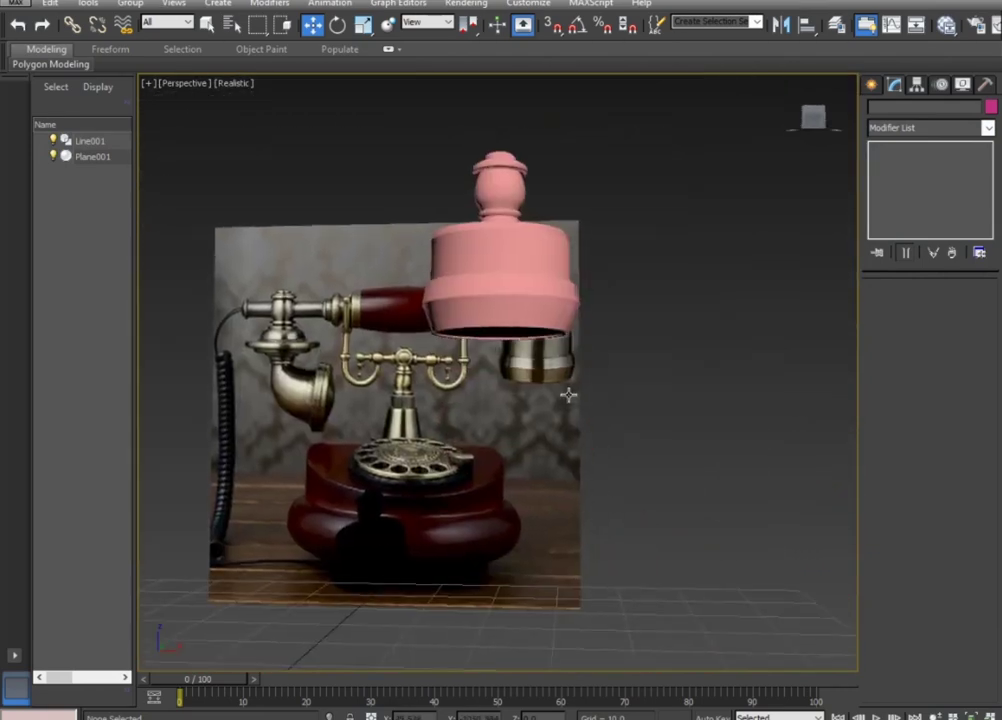
scroll(584, 385, "up", 3)
scroll(617, 418, "up", 2)
scroll(593, 380, "up", 3)
left_click(593, 380)
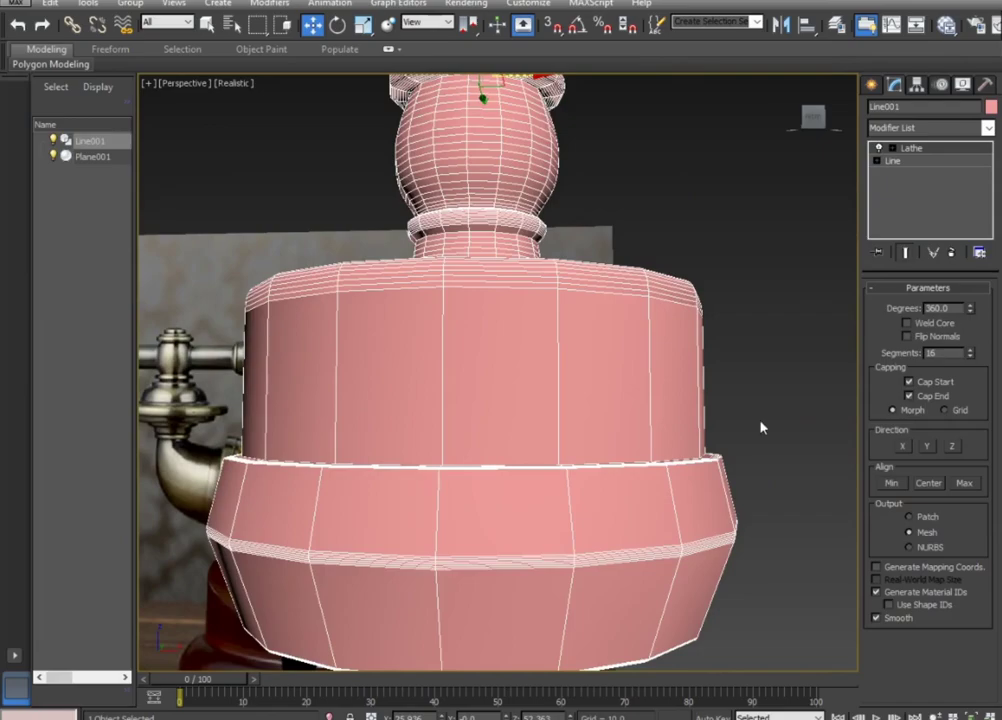
scroll(757, 418, "down", 5)
middle_click_drag(757, 418, 671, 421, "alt")
scroll(671, 421, "up", 2)
scroll(671, 421, "up", 3)
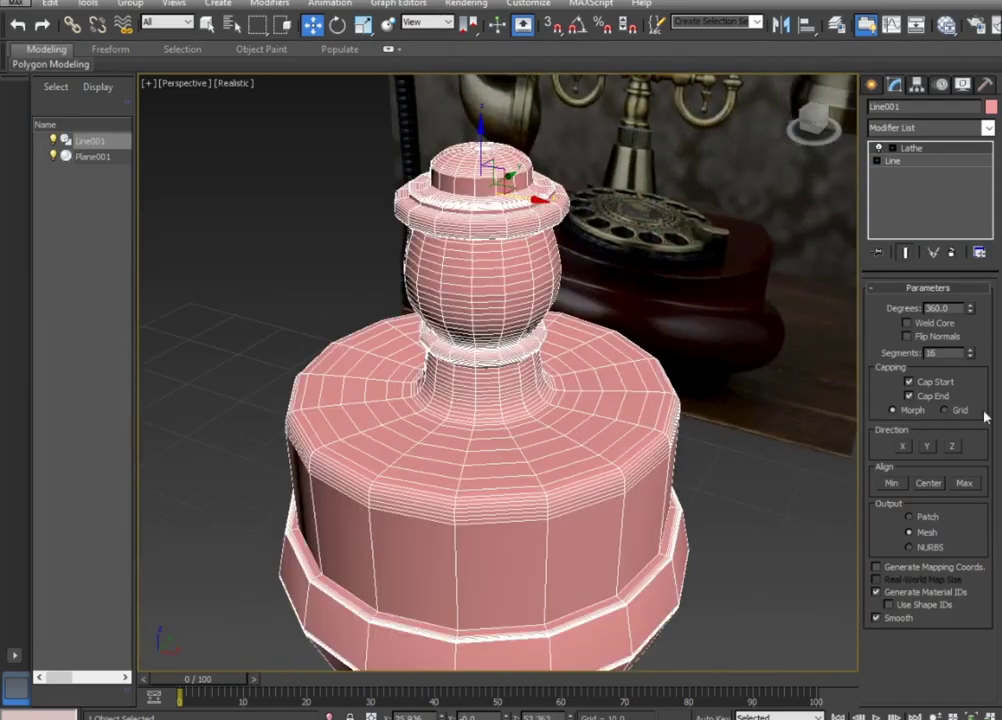
Raise the Lathe segment count to 178 for a smoother earpiece surface.
mouse_move(976, 347)
left_mouse_down()
mouse_move(955, 49)
mouse_move(958, 107)
mouse_move(958, 97)
left_mouse_up()
left_click(742, 591)
scroll(720, 570, "down", 5)
mouse_move(691, 562)
middle_mouse_down("alt")
mouse_move(722, 530)
mouse_move(568, 496)
middle_mouse_up("alt")
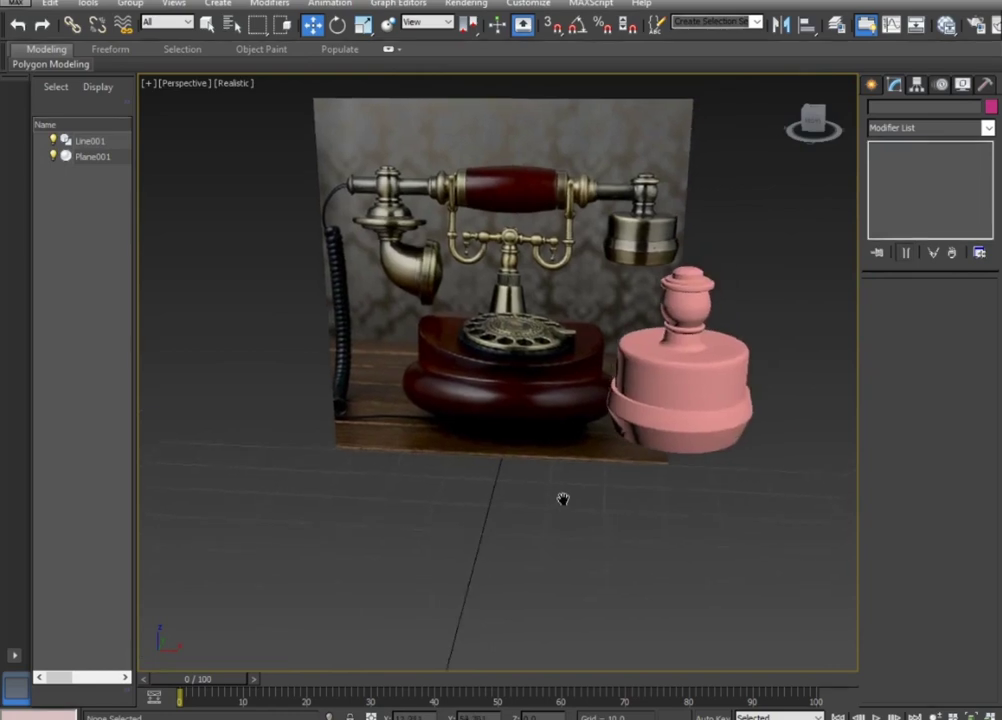
scroll(568, 496, "up", 3)
scroll(572, 460, "up", 3)
scroll(596, 437, "down", 3)
scroll(664, 376, "down", 2)
left_click(664, 376)
In the Front view, toggle the Lathe off and select the bulge vertex at Line001's Vertex level.
key("alt+w")
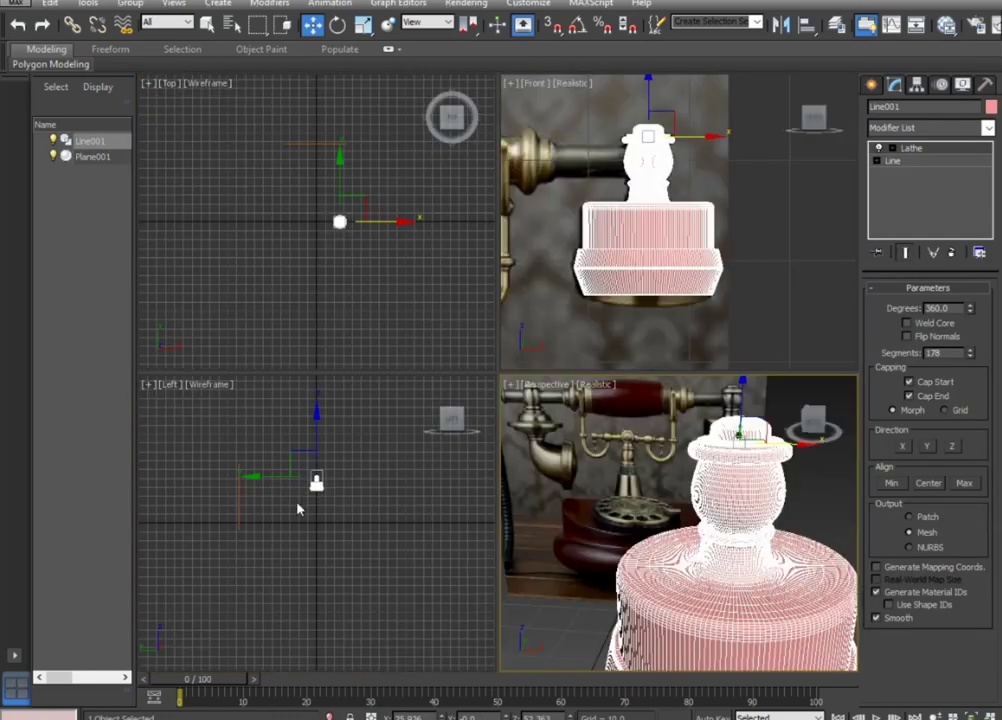
left_click(745, 171)
key("alt+w")
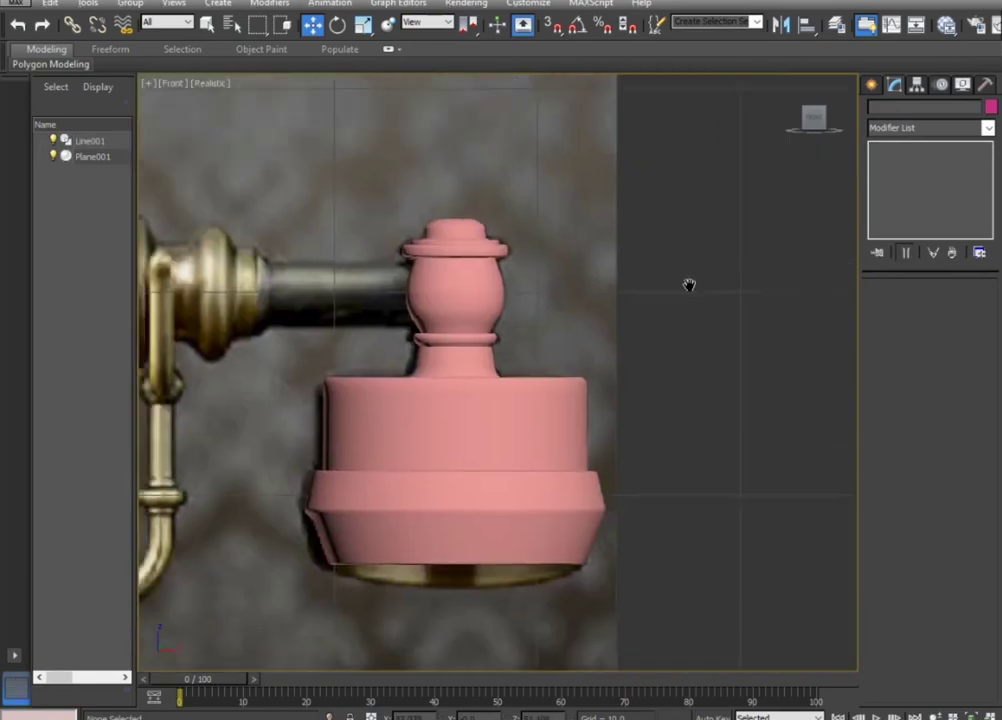
scroll(560, 350, "up", 5)
scroll(499, 396, "up", 2)
left_click(588, 347)
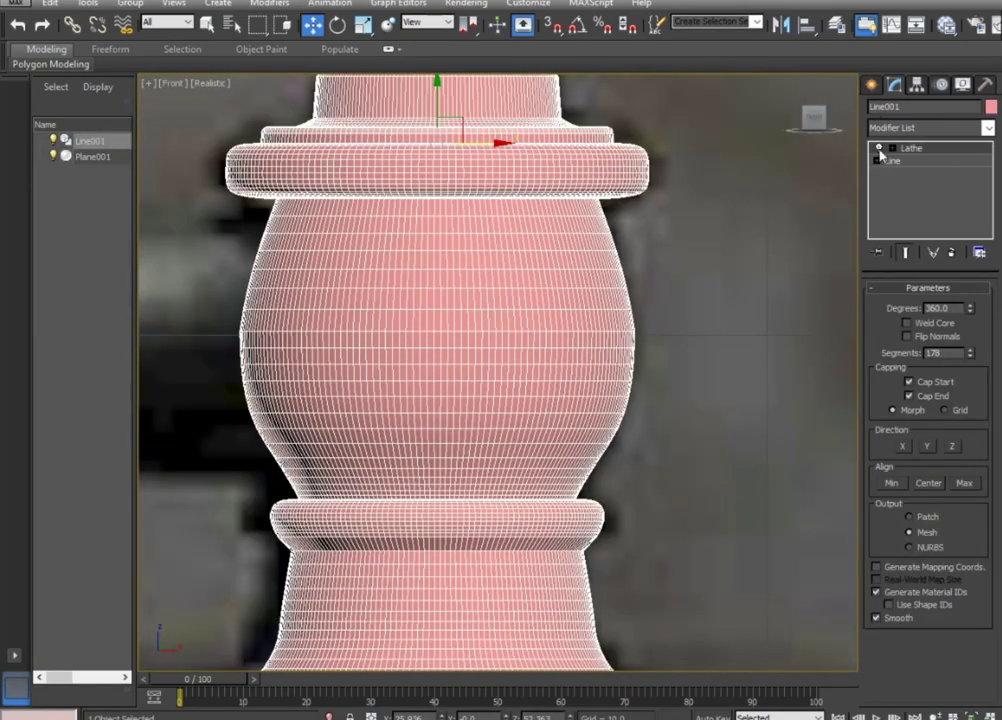
left_click(879, 148)
left_click(890, 161)
left_click(877, 161)
left_click(903, 173)
left_click(632, 329)
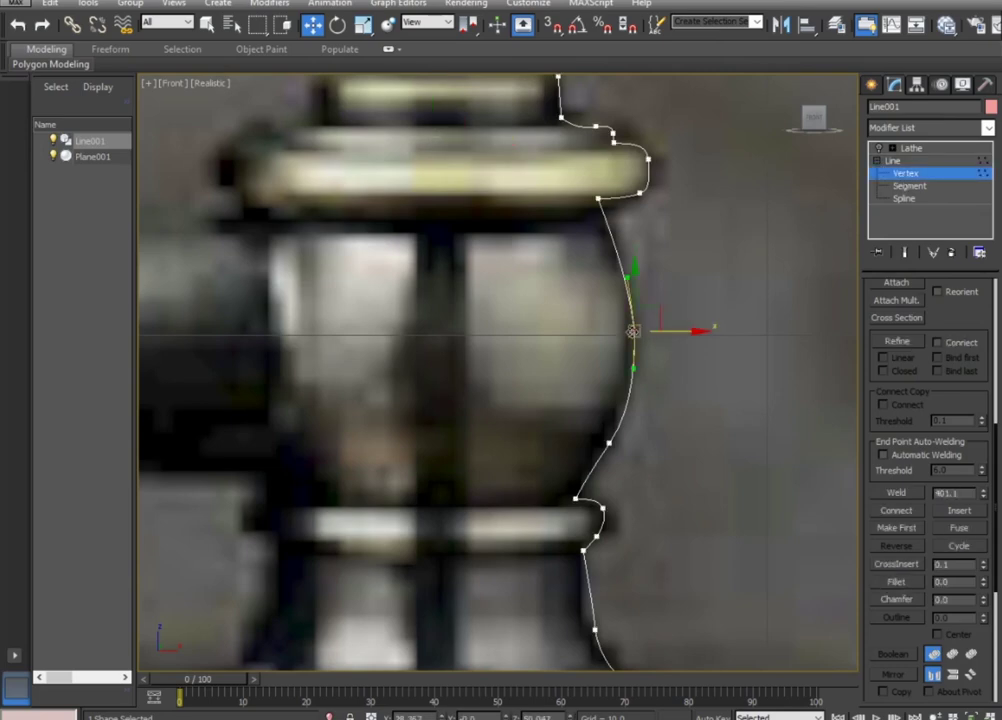
Drag the bulge vertex's upper and lower Bezier handles to push the curve further outward.
left_click_drag(632, 366, 641, 368)
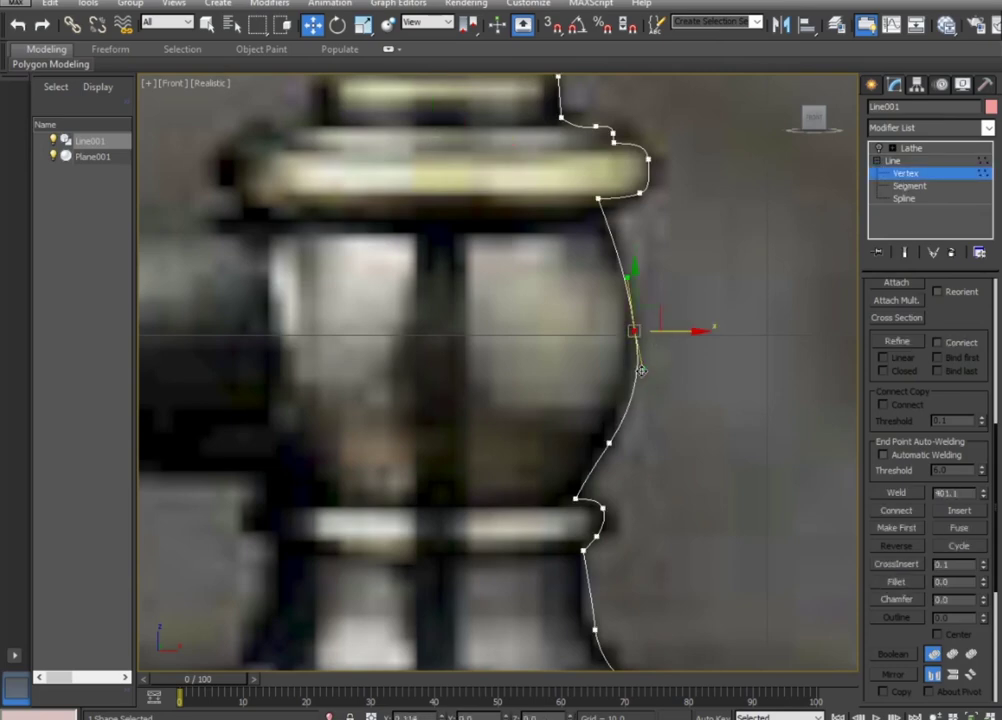
left_click(629, 313)
left_click(632, 330)
left_click_drag(638, 271, 643, 265)
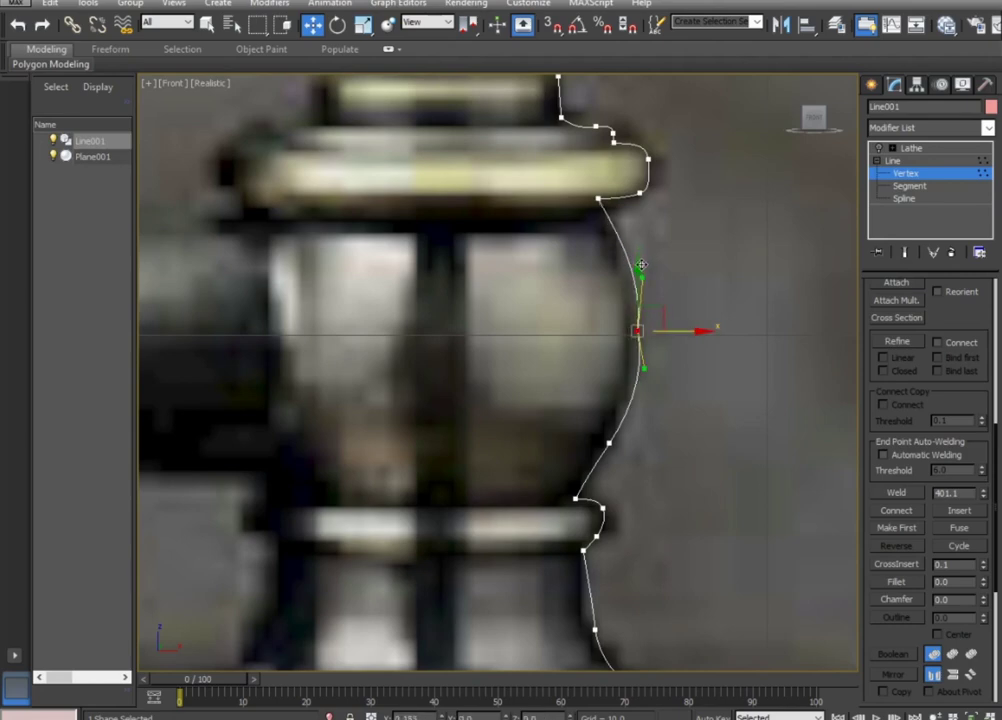
left_click_drag(644, 368, 638, 389)
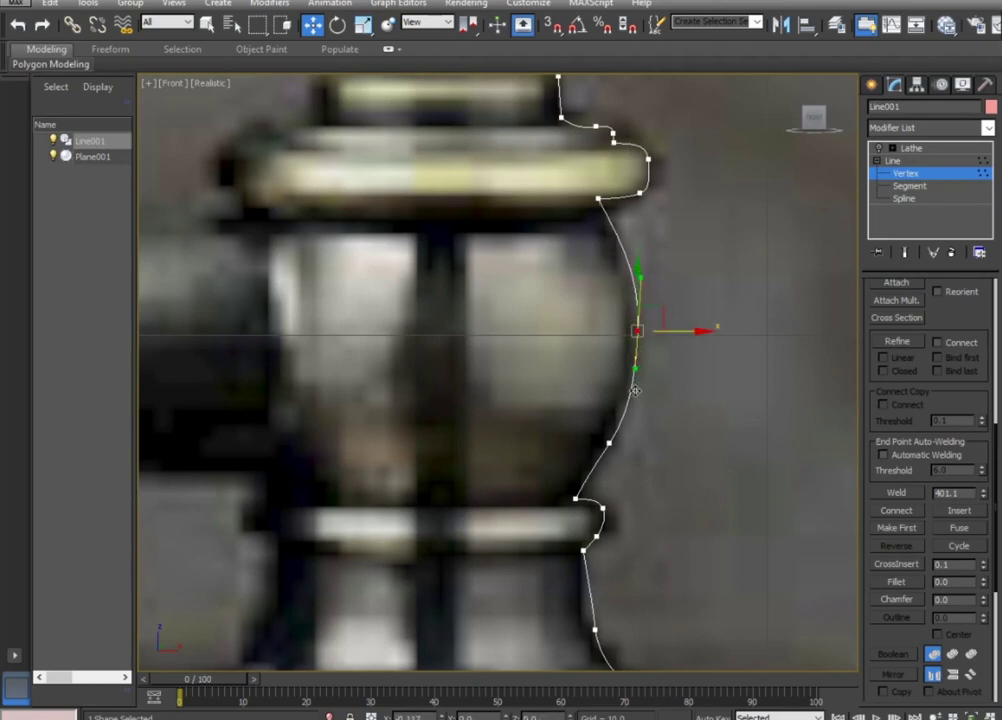
left_click_drag(638, 271, 632, 283)
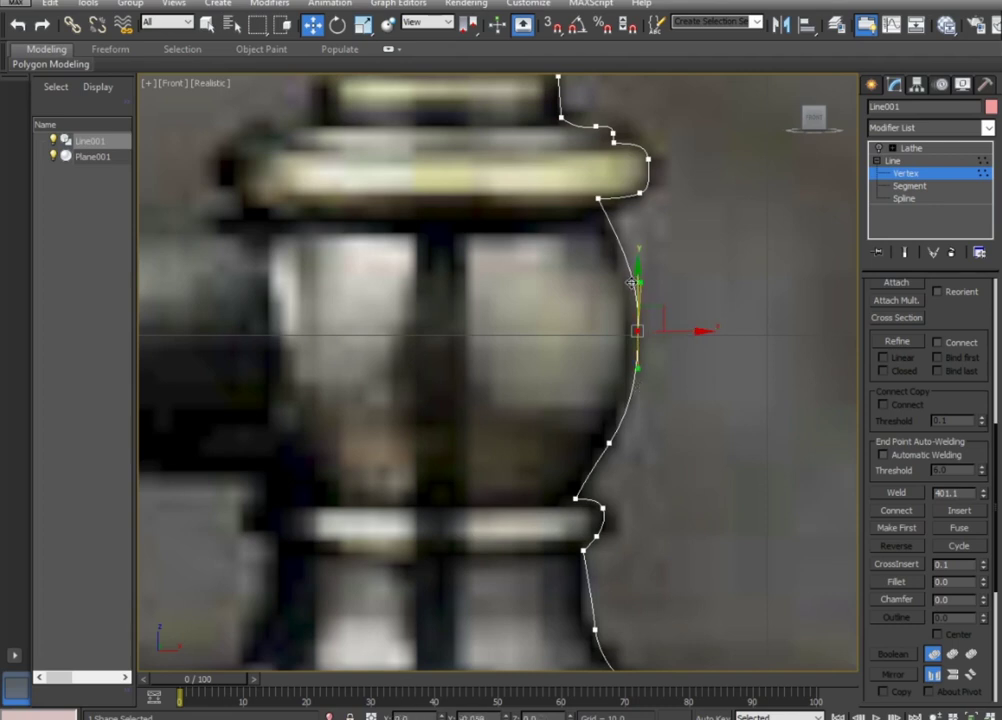
left_click_drag(632, 283, 637, 264)
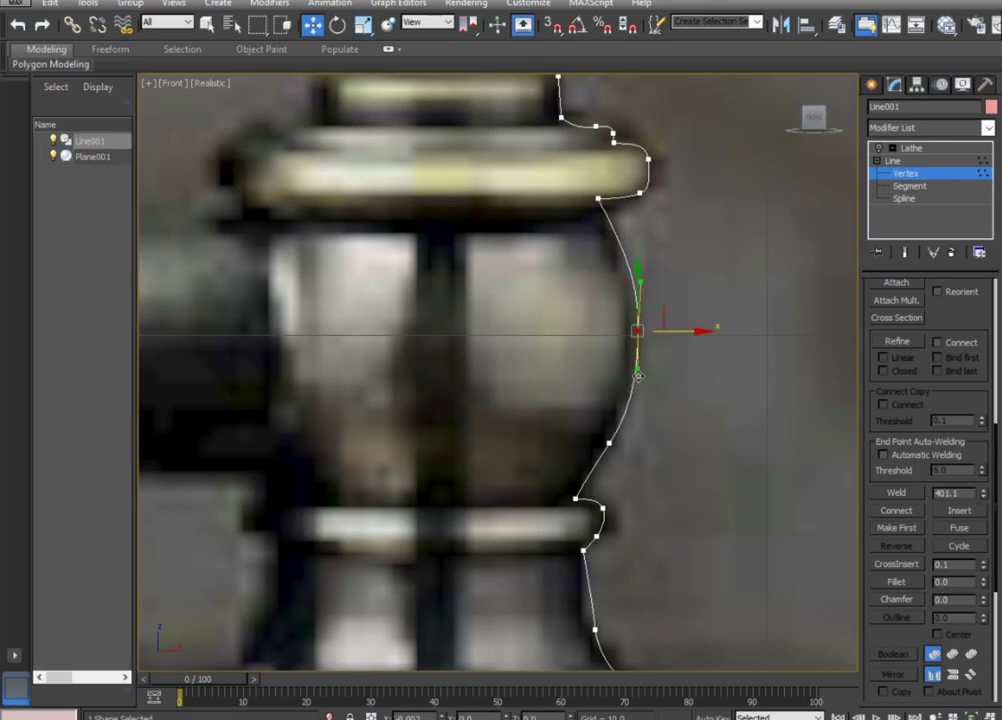
left_click_drag(643, 285, 639, 282)
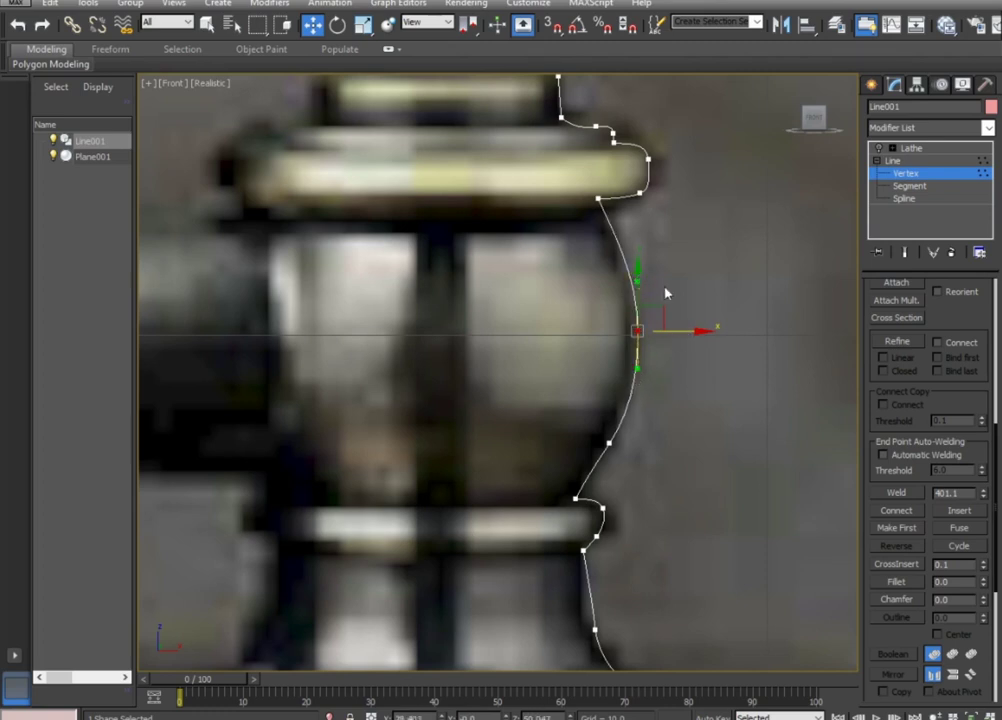
Turn the Lathe back on to show the smooth pink earpiece.
left_click(912, 148)
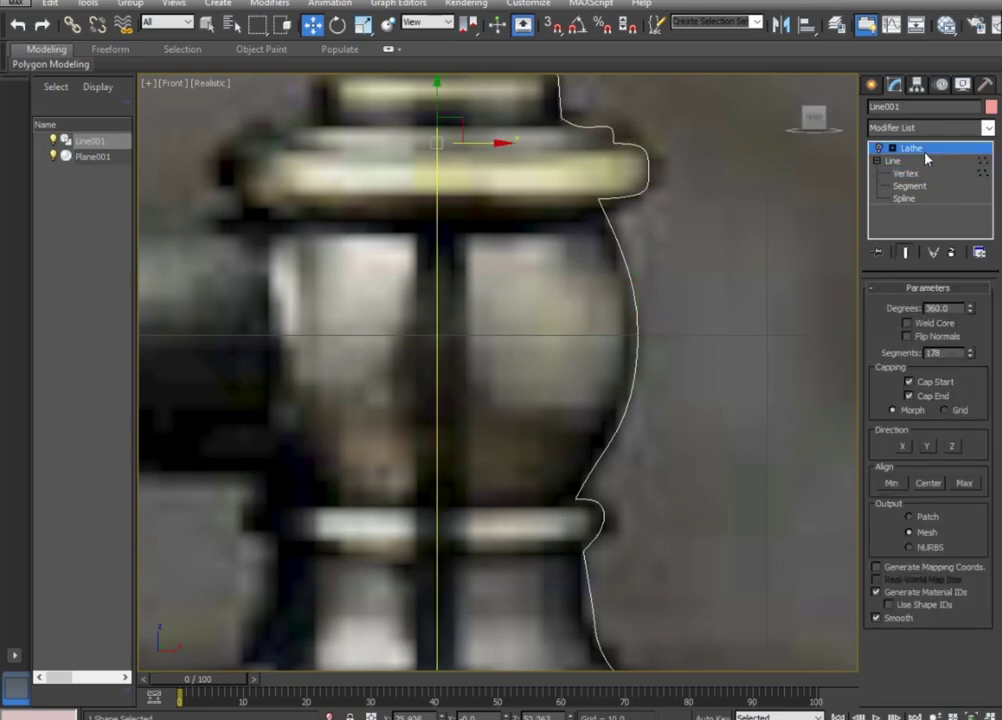
left_click(880, 148)
scroll(713, 393, "down", 5)
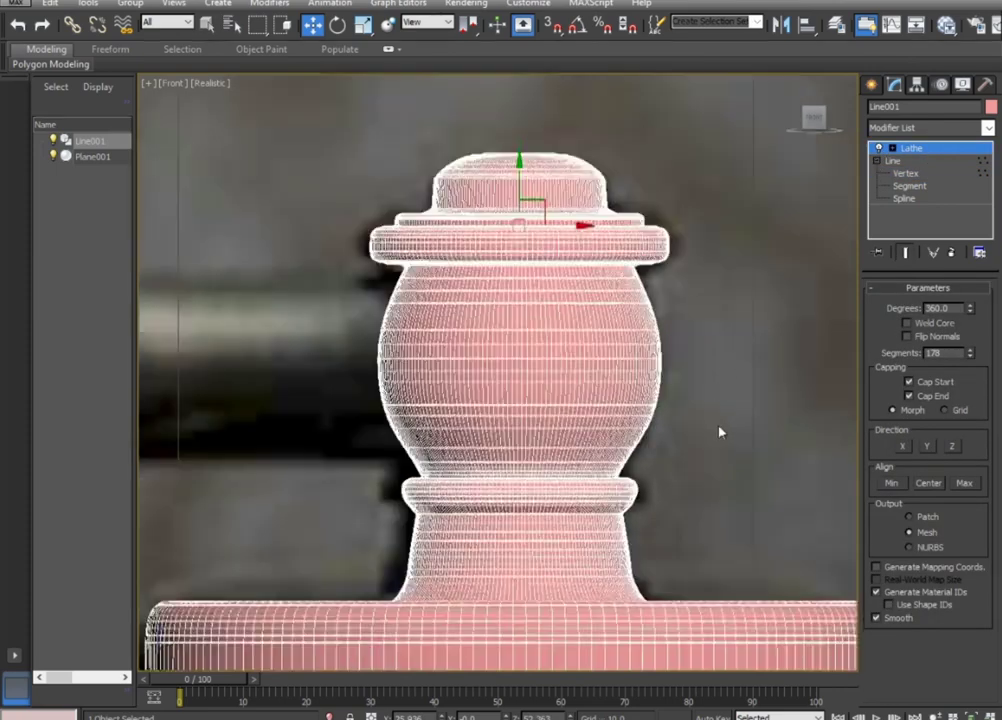
scroll(740, 398, "down", 3)
scroll(757, 409, "down", 3)
Rename the lathed earpiece object from Line001 to 'Hearing'.
middle_click_drag(430, 395, 628, 449)
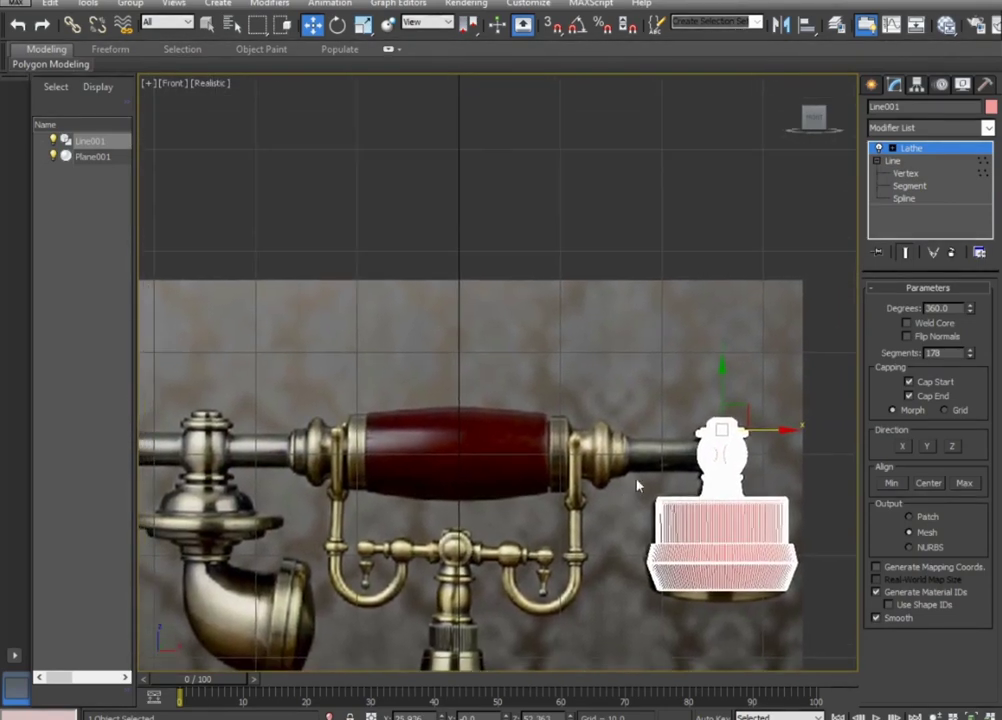
scroll(645, 465, "up", 2)
scroll(649, 465, "up", 2)
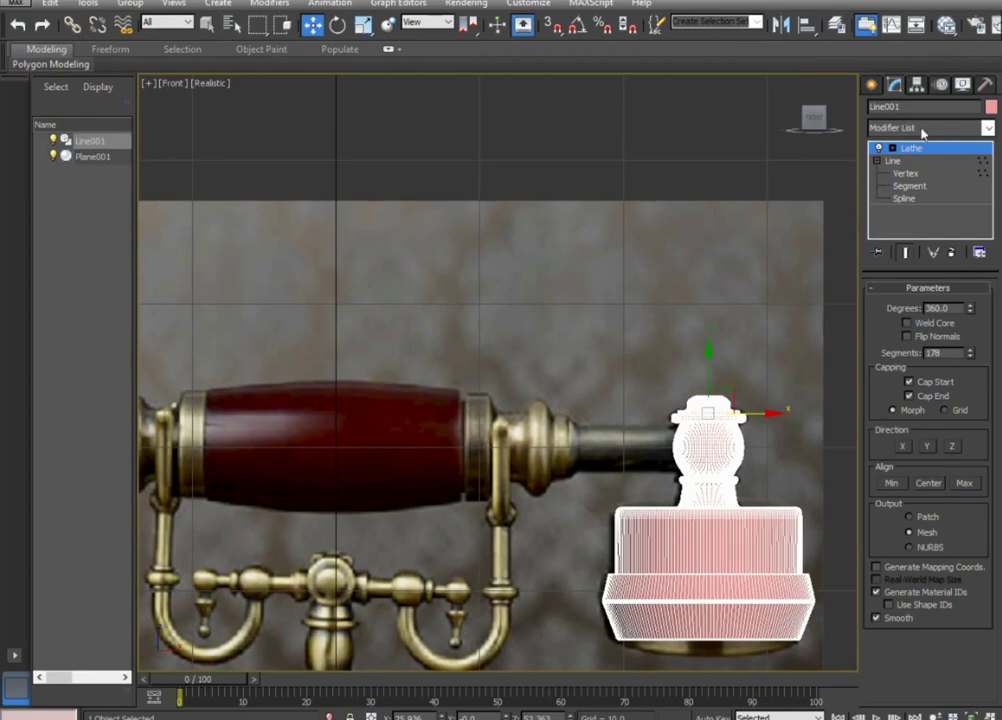
left_click(916, 105)
mouse_move(814, 118)
type("Hearing")
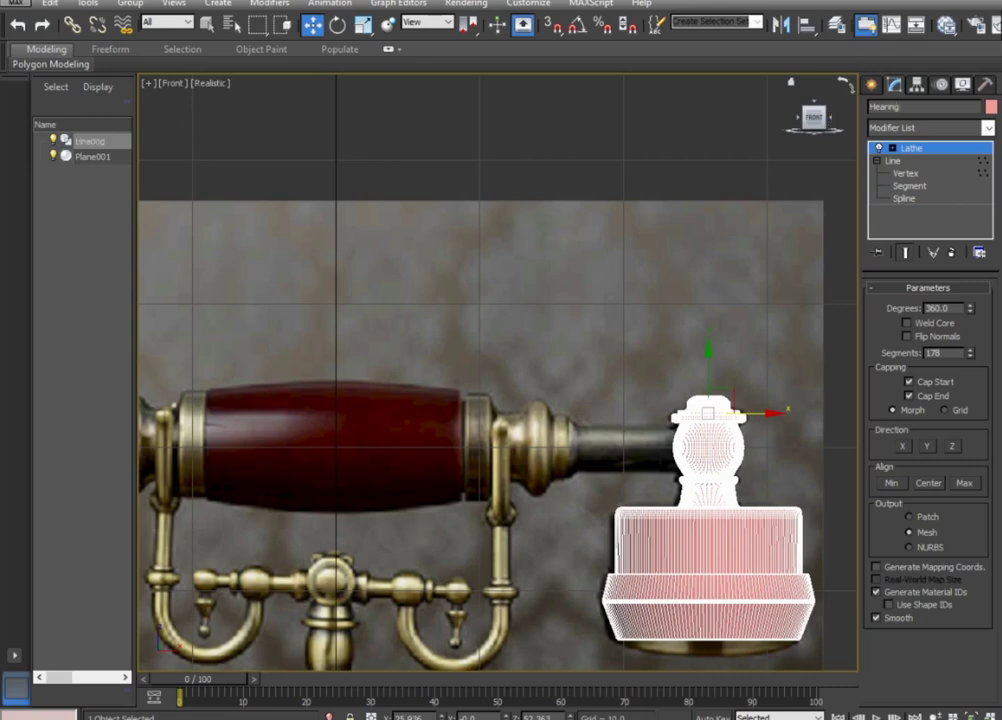
Start a new spline Line from Create > Shapes > Splines.
scroll(505, 290, "down", 5)
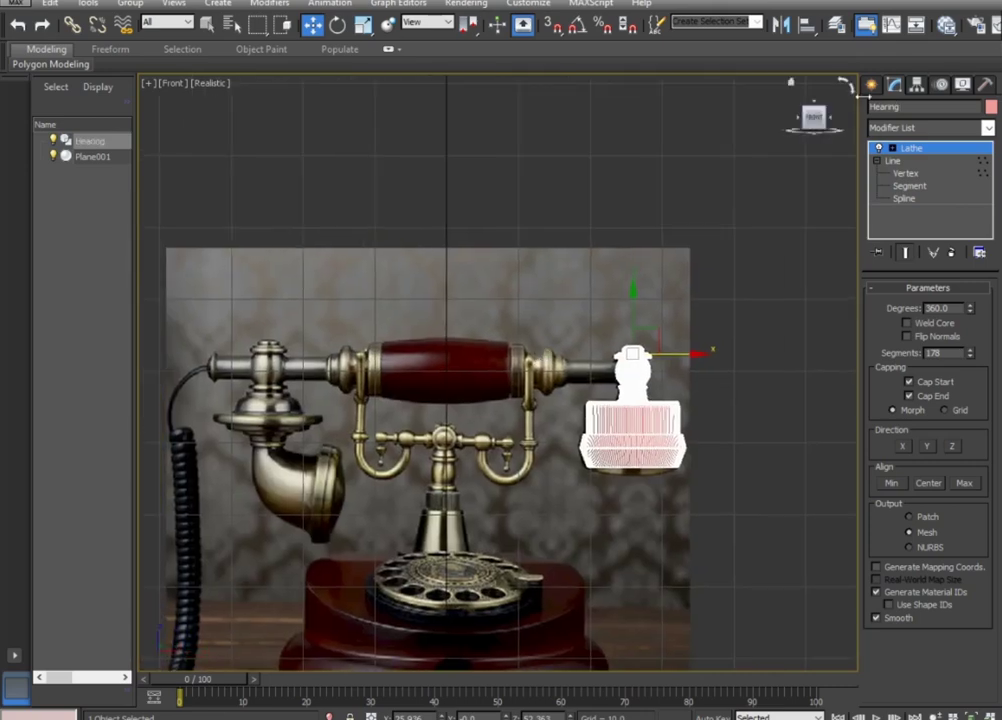
left_click(872, 84)
left_click(898, 197)
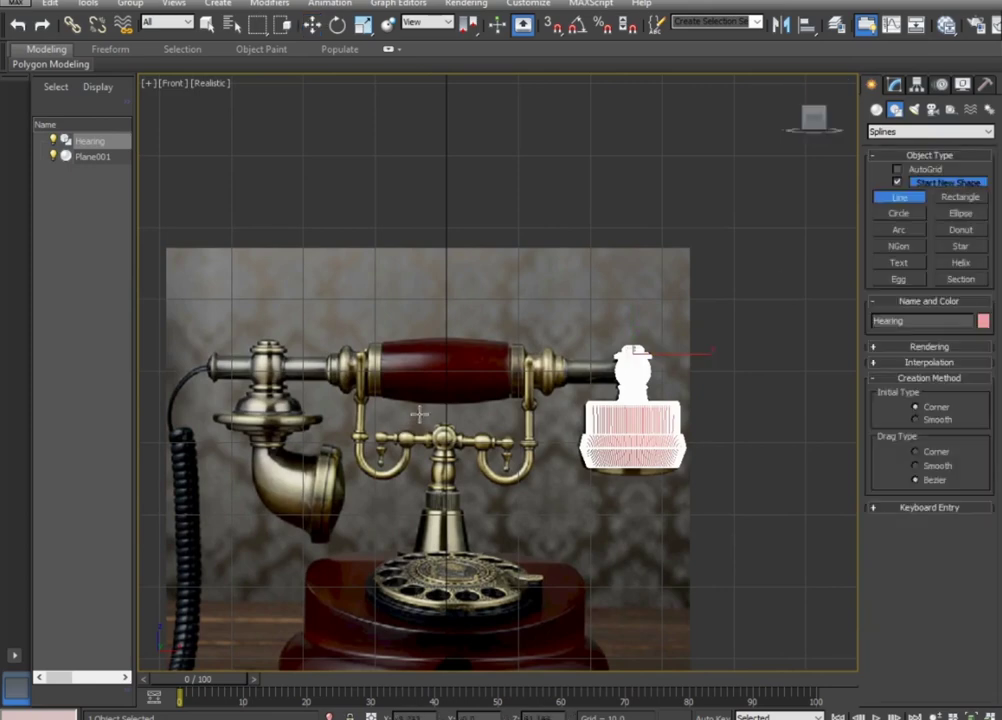
Trace the connector profile from the earpiece's edge up the fitting's step and over its rounded ridge.
scroll(510, 391, "up", 3)
scroll(510, 420, "up", 3)
scroll(509, 464, "up", 2)
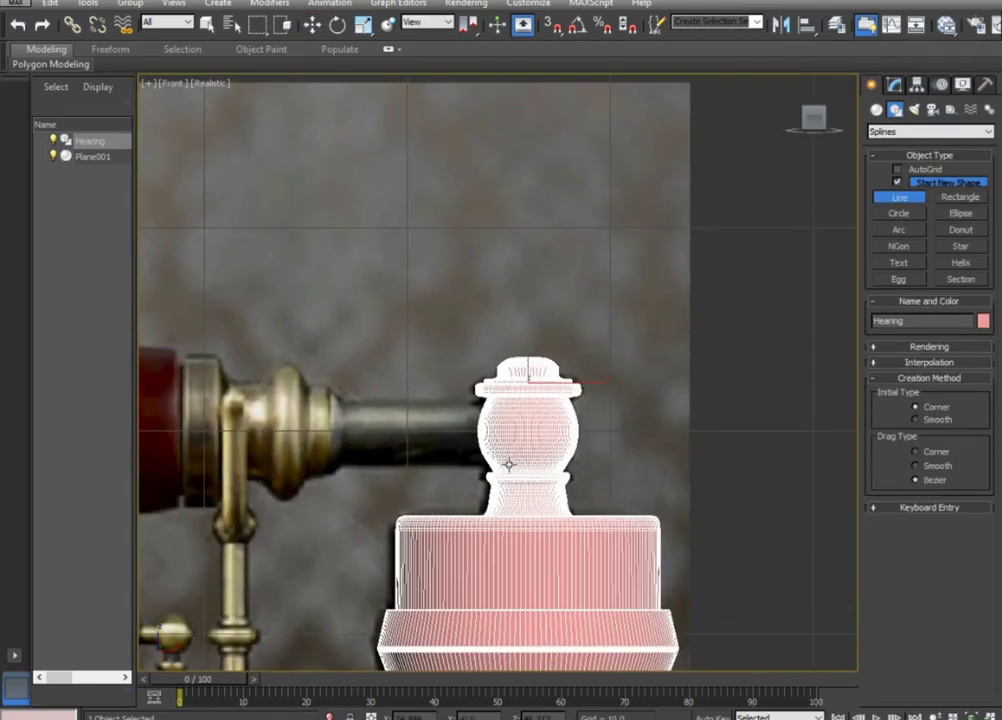
left_click(490, 404)
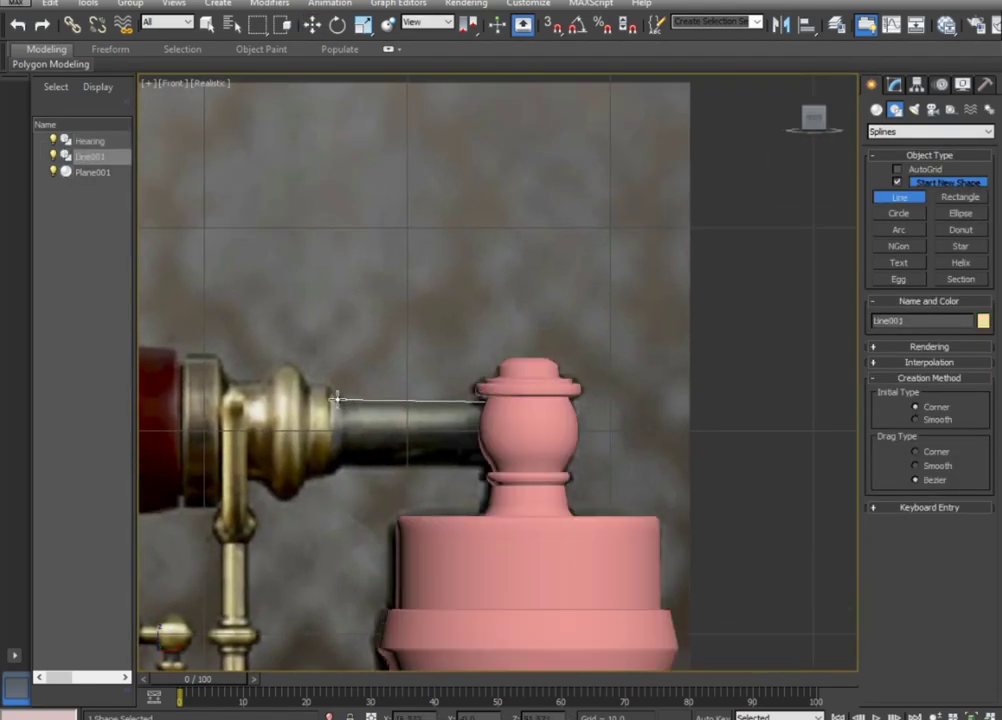
middle_click_drag(345, 400, 605, 610)
scroll(597, 434, "up", 5)
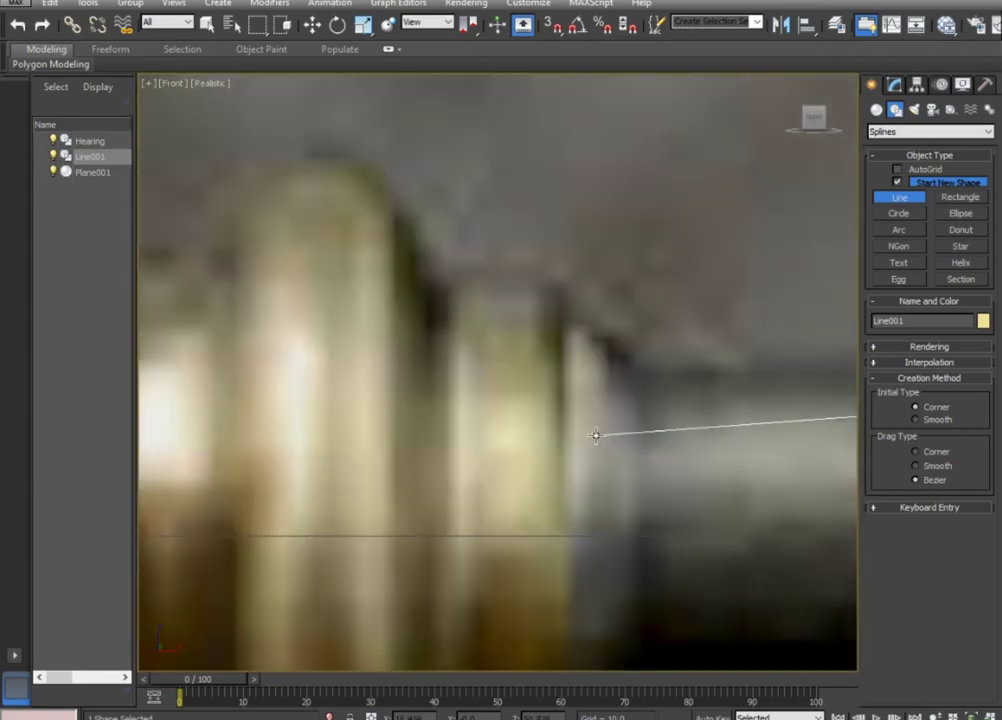
left_click(642, 371)
left_click_drag(576, 324, 562, 359)
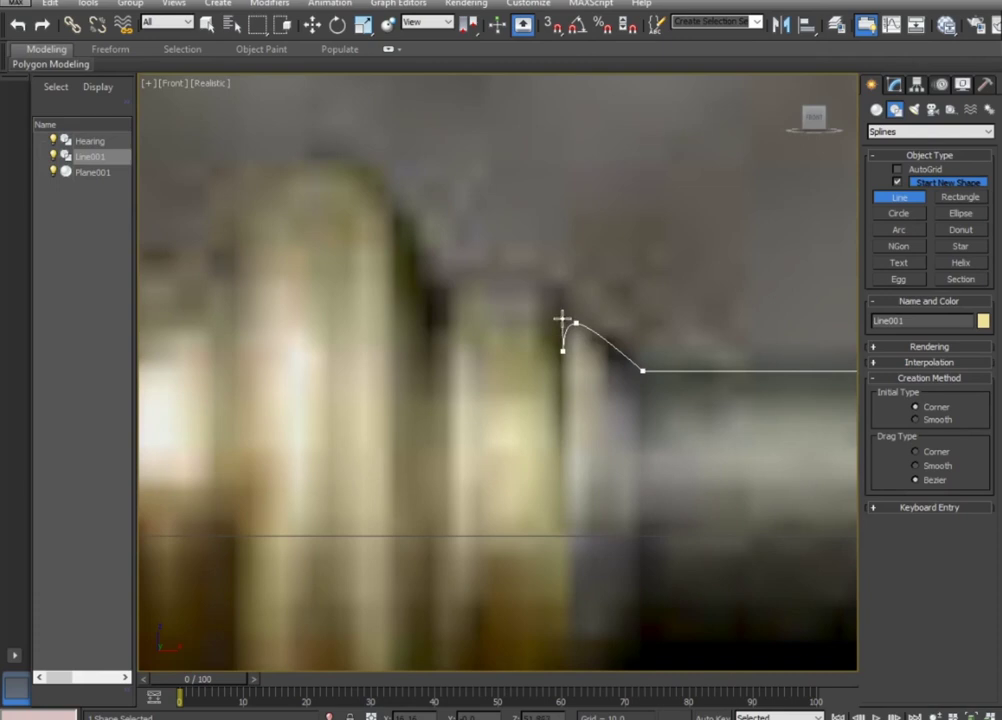
left_click(560, 350)
left_click(559, 284)
mouse_move(527, 276)
left_mouse_down()
mouse_move(468, 263)
mouse_move(452, 301)
left_mouse_up()
left_click(457, 291)
Continue the line over the next brass ring and collar to the handle's edge, then finish it.
scroll(427, 290, "down", 3)
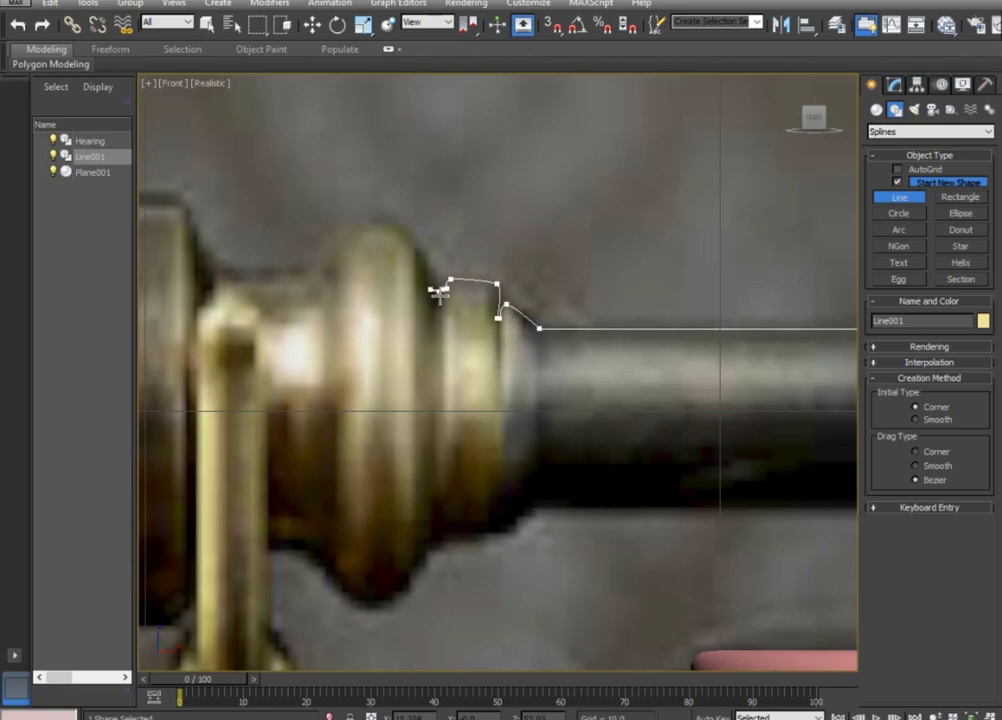
middle_click_drag(430, 291, 542, 465)
left_click_drag(530, 418, 514, 405)
left_click(471, 399)
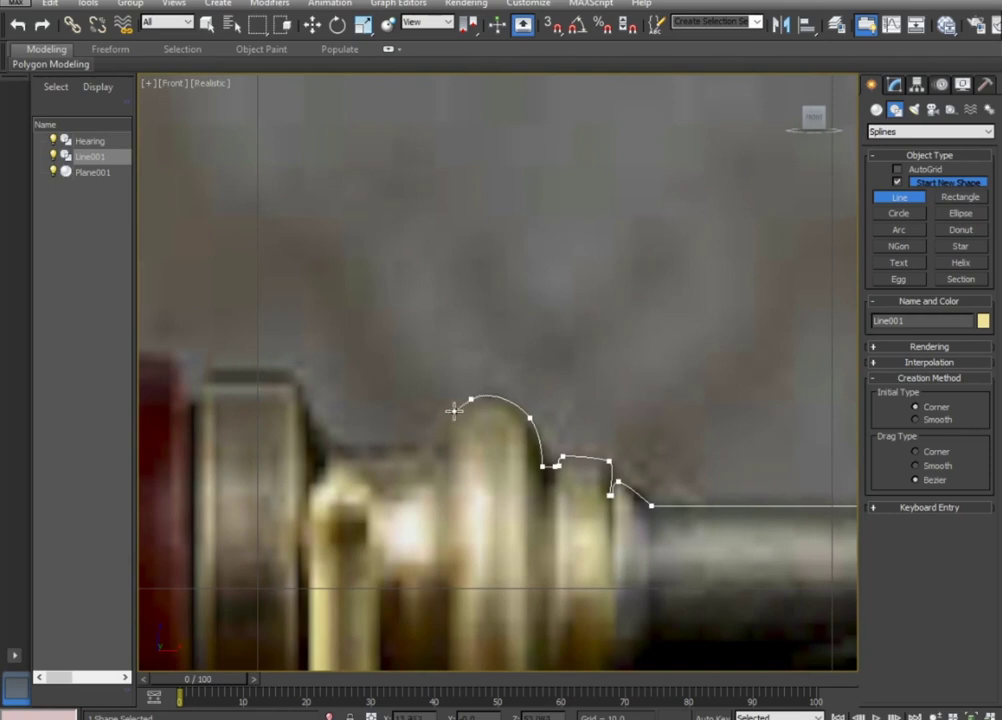
left_click(439, 431)
left_click(439, 444)
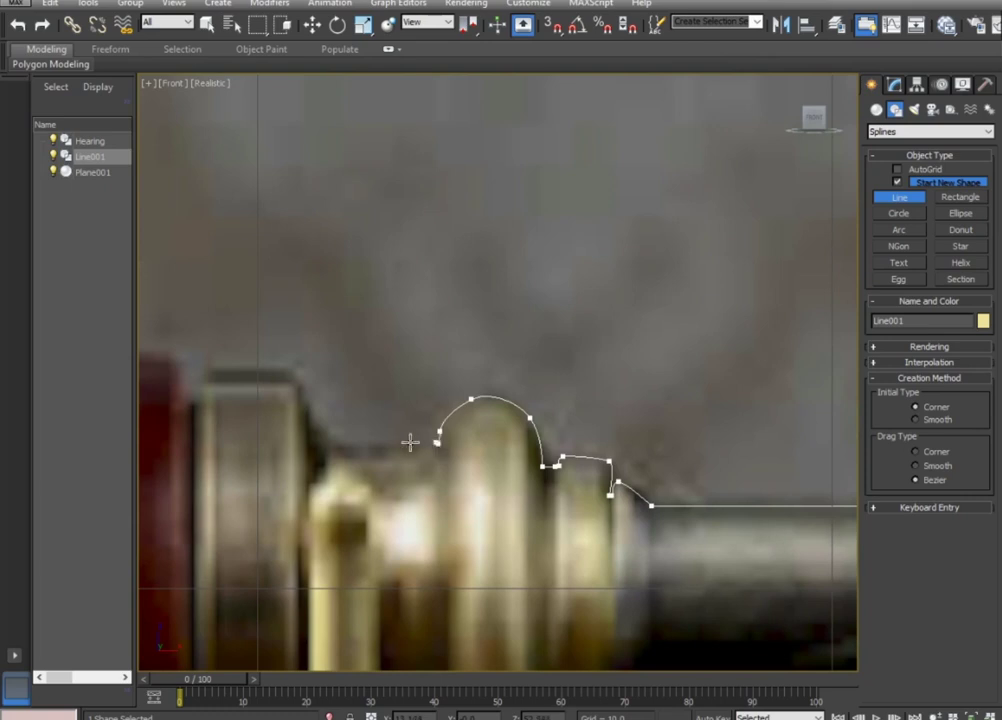
left_click(339, 443)
middle_click_drag(339, 443, 495, 489)
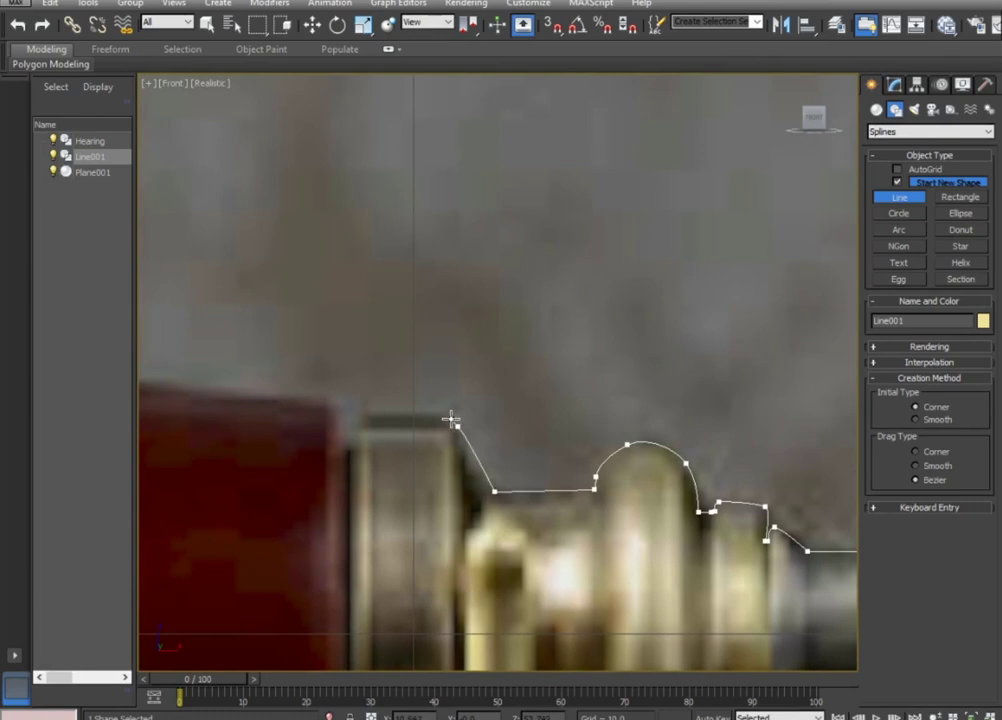
left_click_drag(441, 414, 429, 415)
left_click(362, 416)
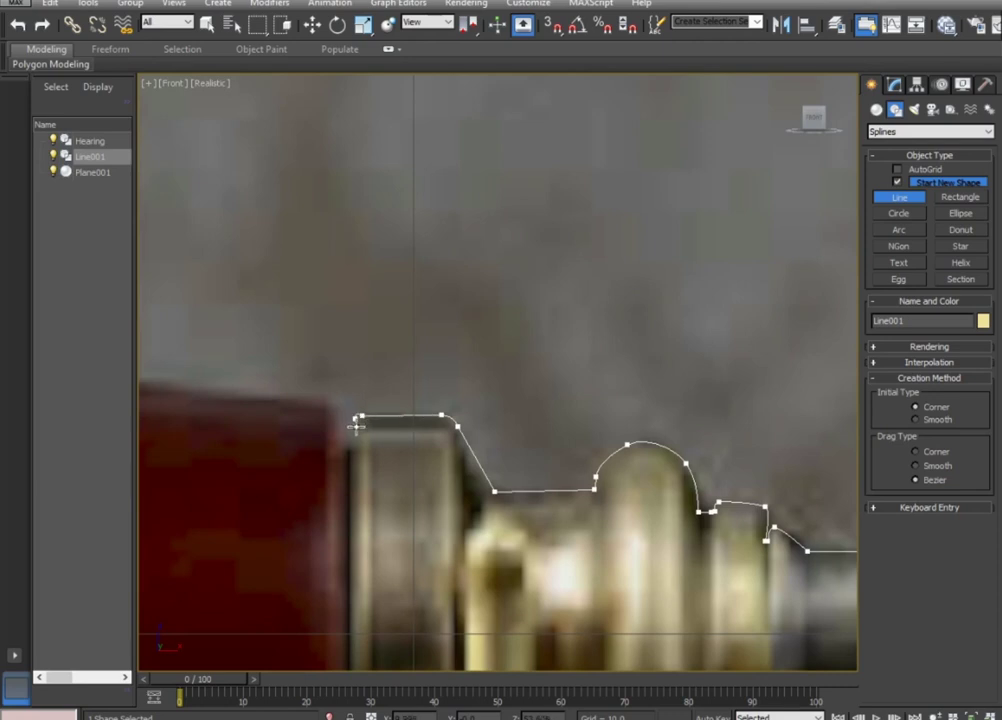
right_click(419, 462)
scroll(419, 462, "down", 5)
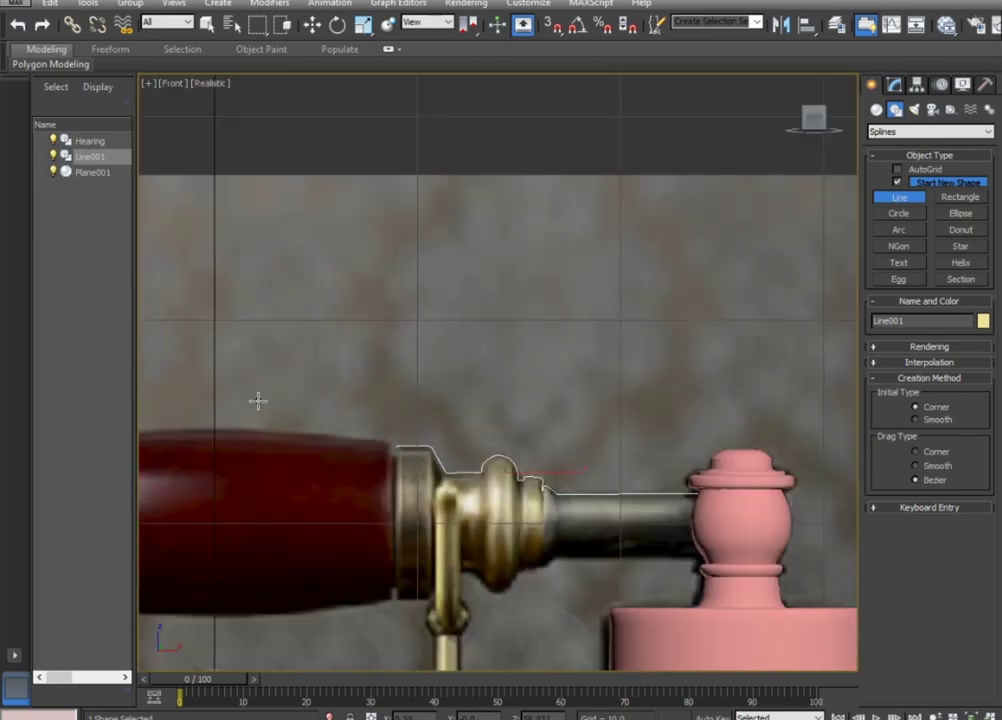
Lower the connector profile's pivot to the fitting's centre axis using Affect Pivot Only.
key("w")
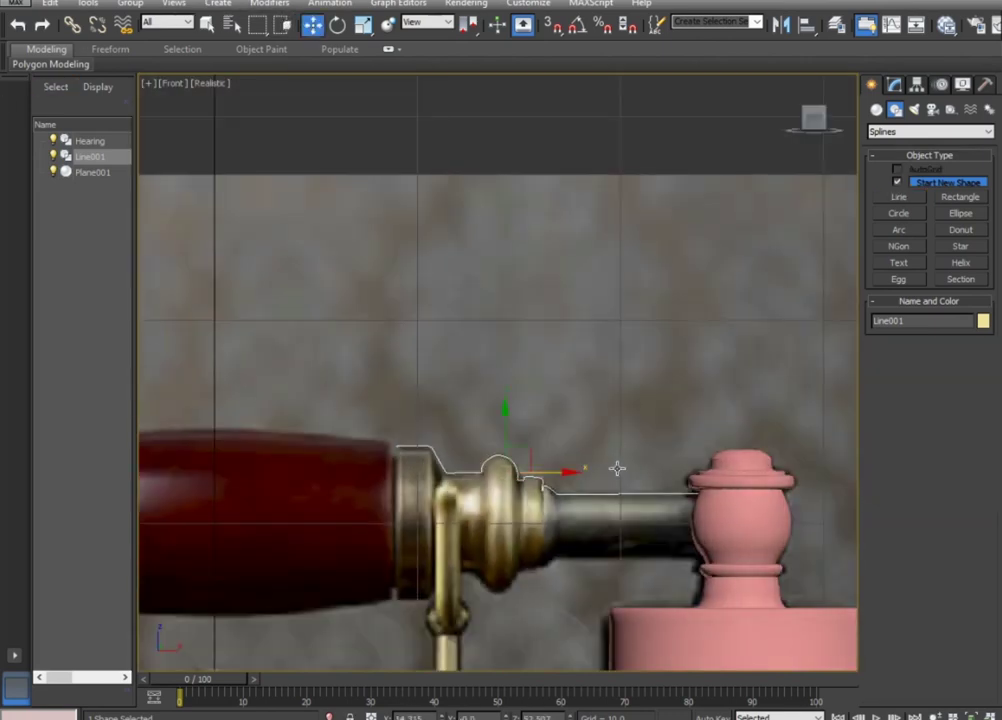
middle_click_drag(617, 467, 512, 387)
left_click(917, 85)
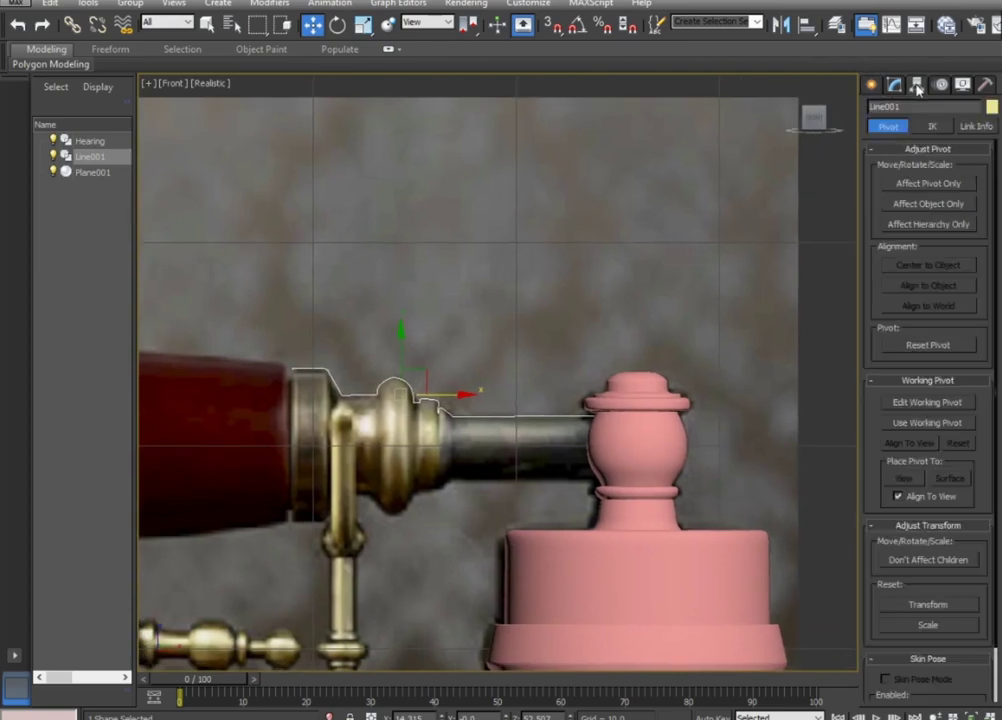
left_click(933, 185)
left_click_drag(401, 340, 404, 390)
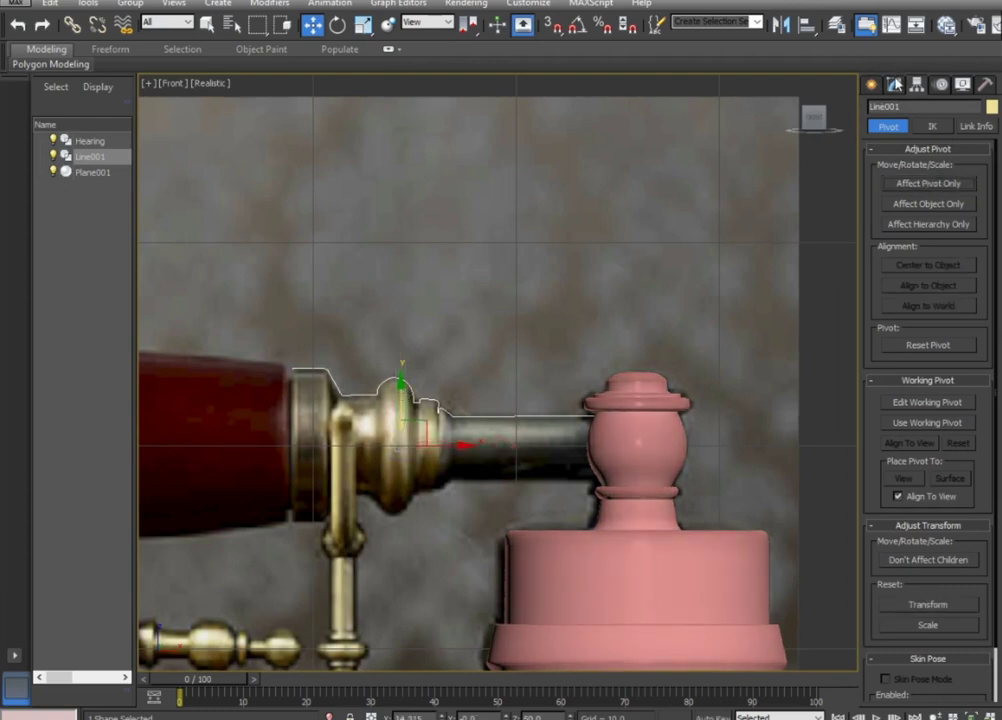
Apply a Lathe modifier to the connector profile, revolving around the X axis.
left_click(895, 85)
left_click(988, 128)
scroll(906, 600, "up", 2)
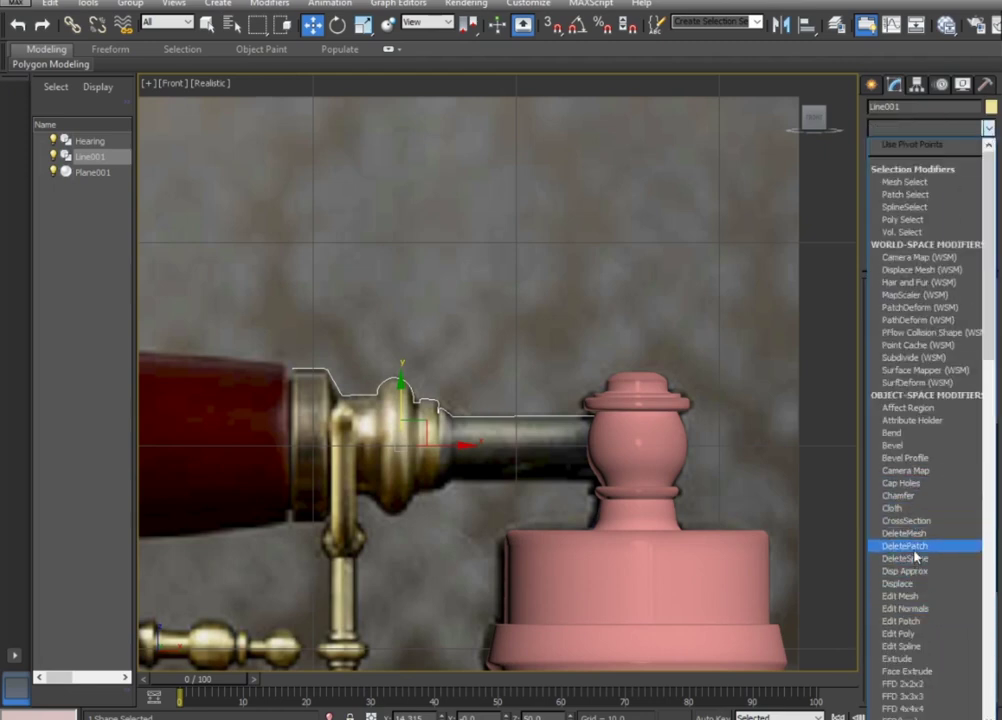
key("l")
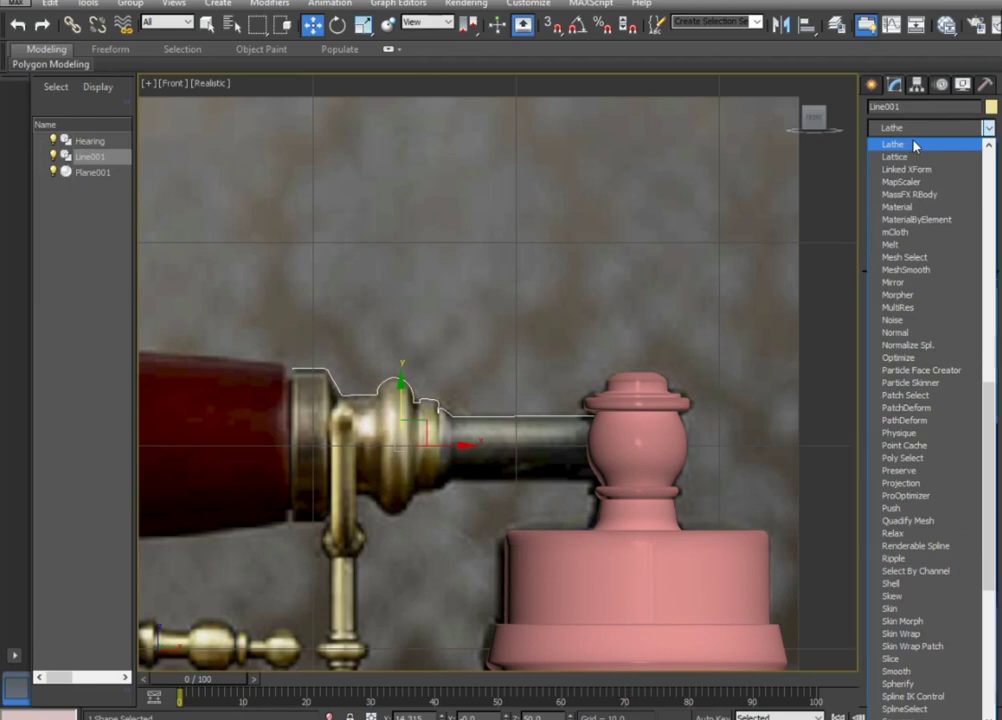
left_click(915, 146)
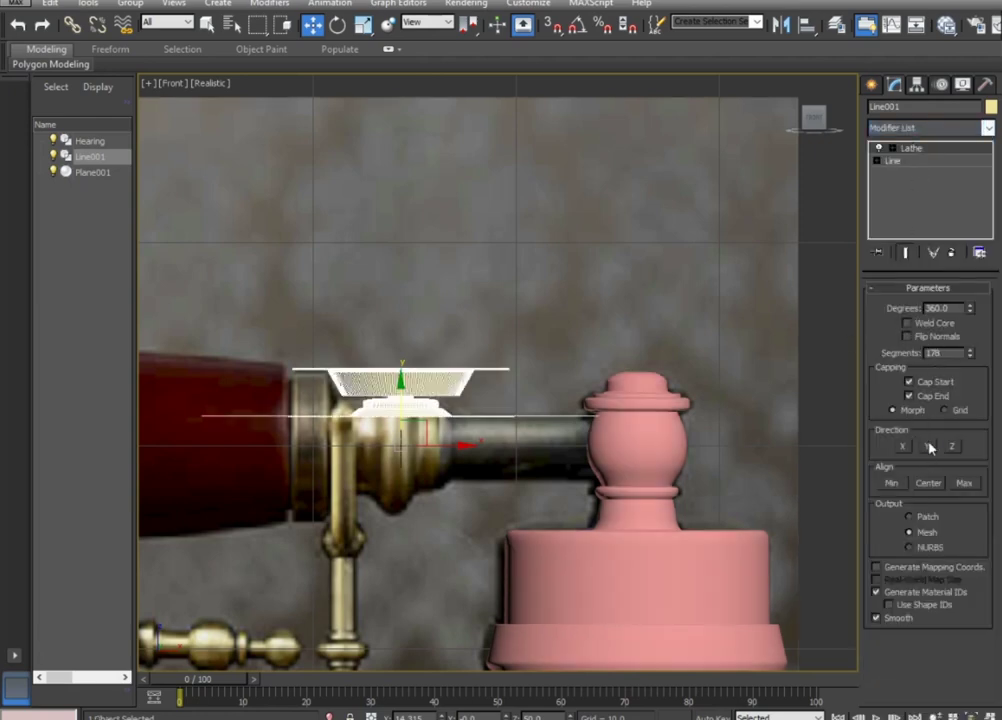
left_click(903, 447)
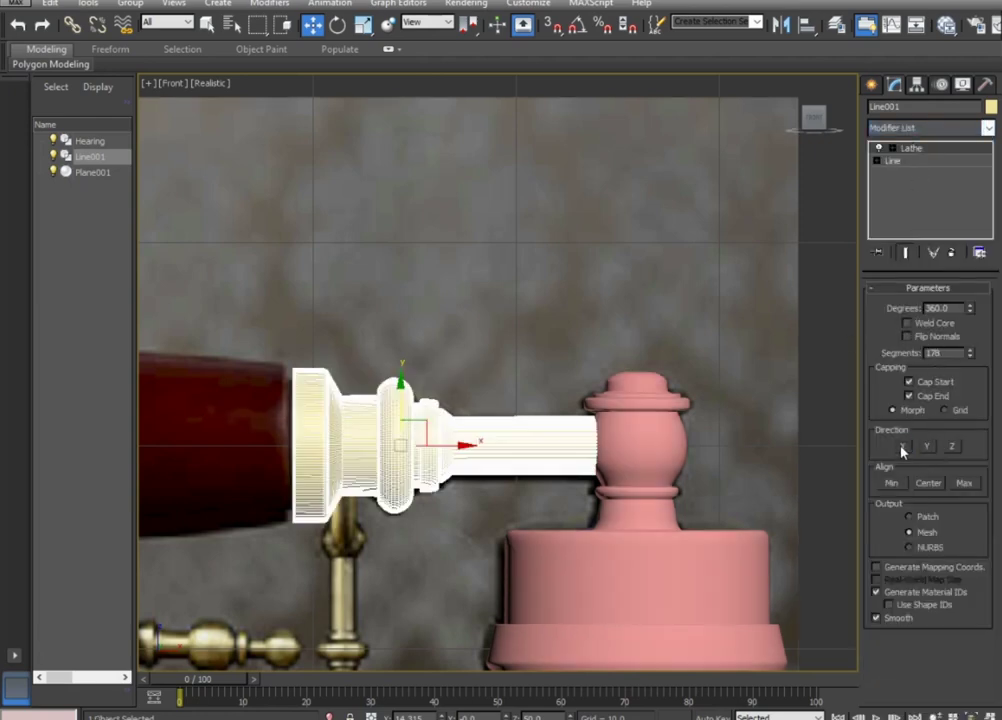
Deselect the connector to see it shaded and frame the whole handset.
left_click(440, 275)
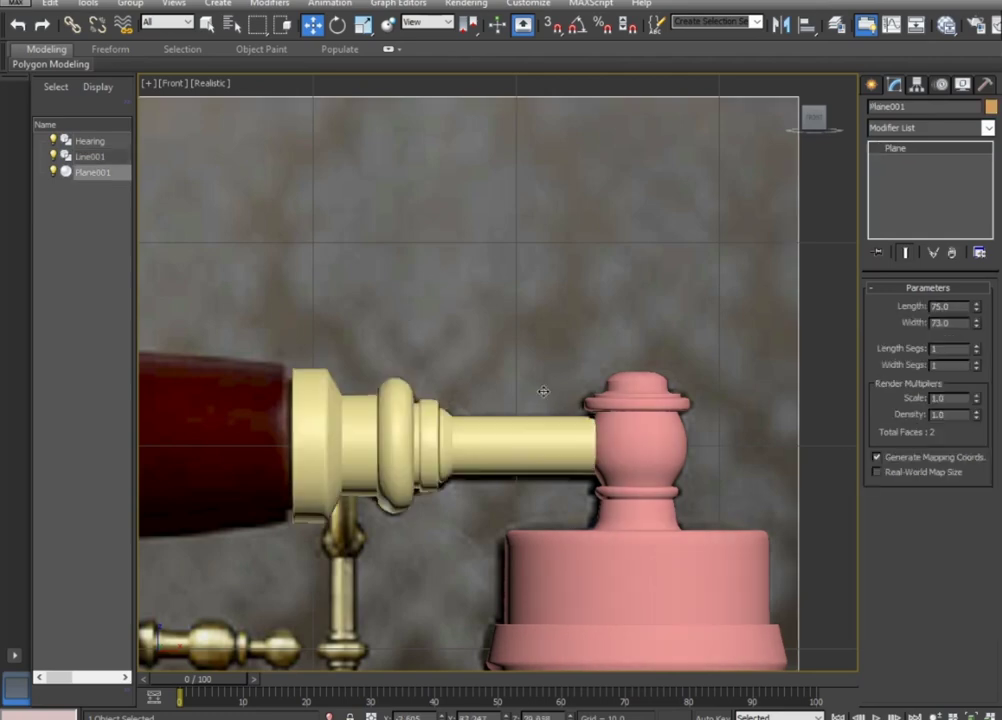
scroll(512, 387, "down", 3)
middle_click_drag(512, 387, 584, 443)
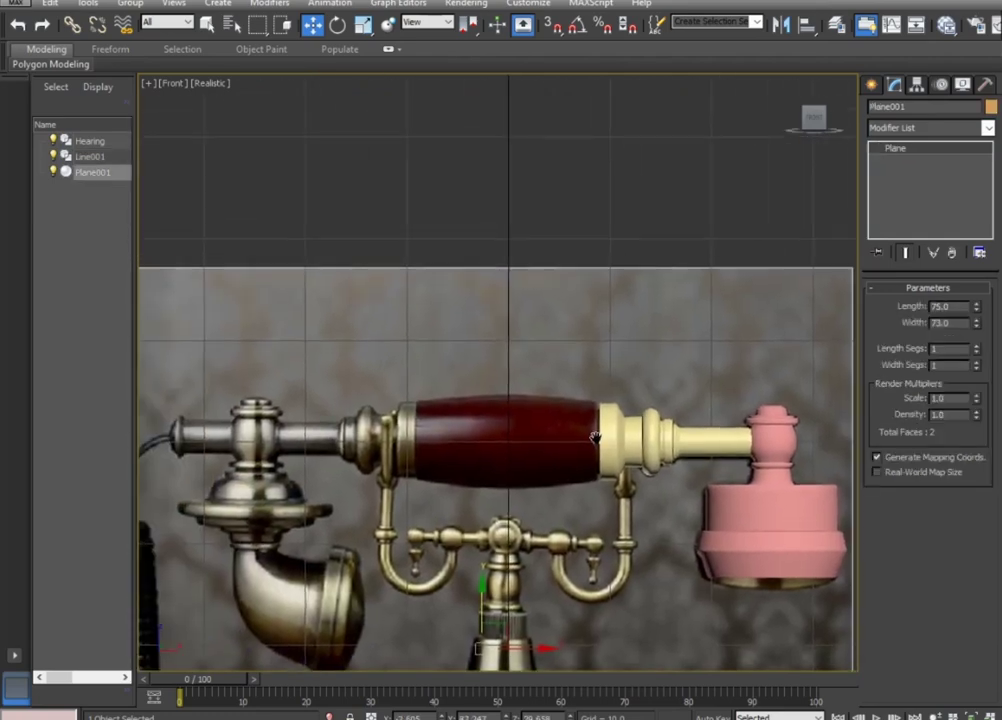
scroll(584, 443, "up", 2)
scroll(600, 445, "down", 1)
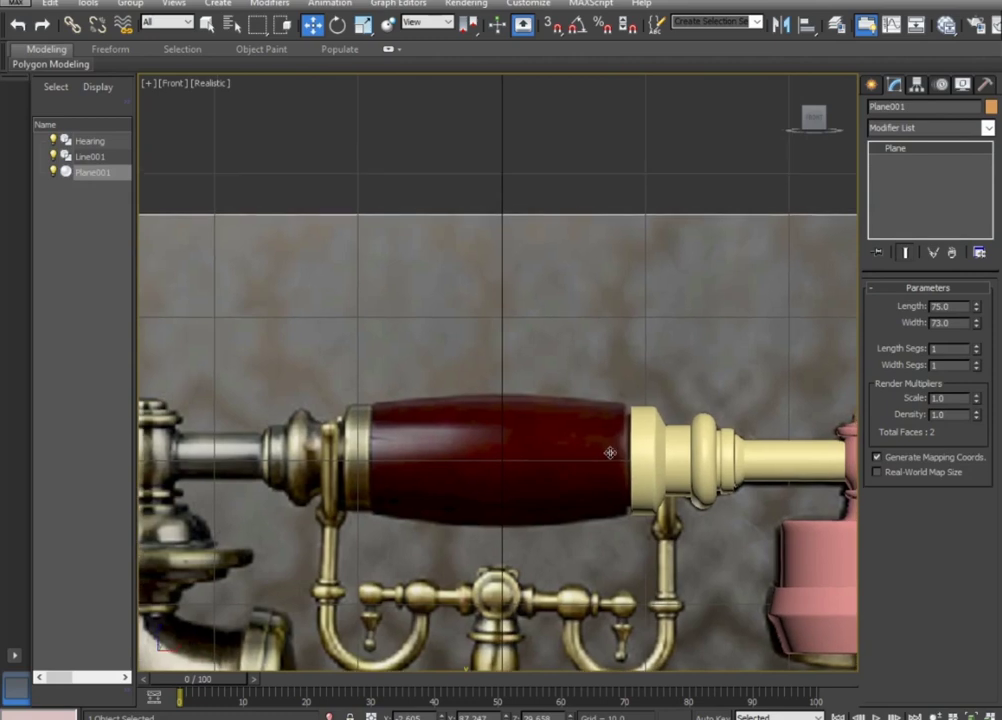
In Line001's vertex level, shift the profile's end point slightly left to meet the handle.
left_click(641, 448)
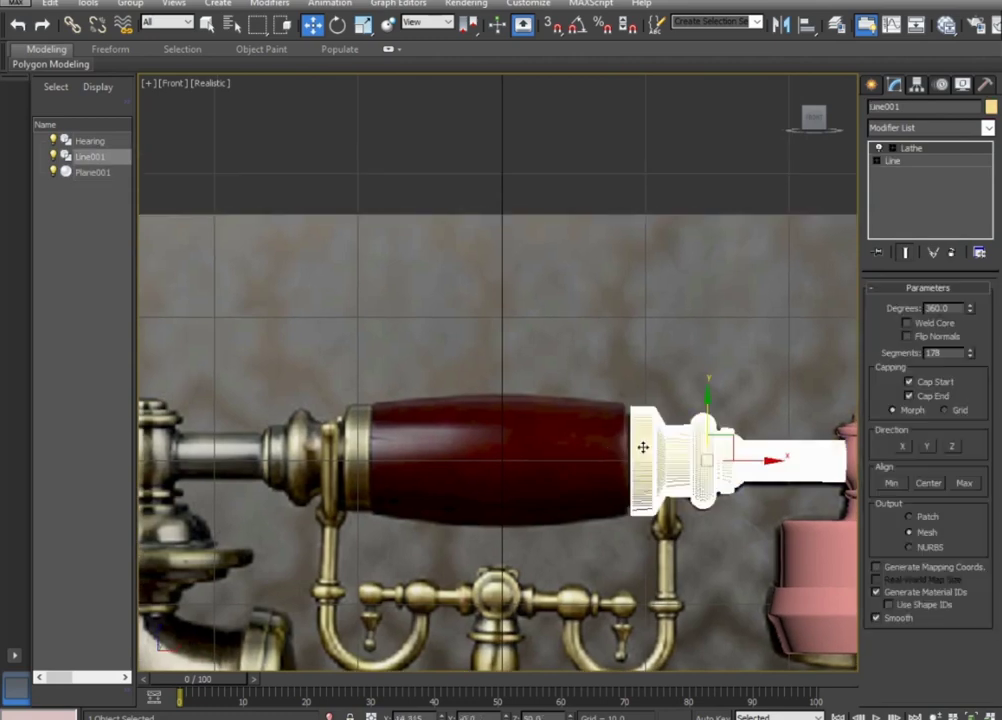
left_click(877, 160)
left_click(892, 160)
key("1")
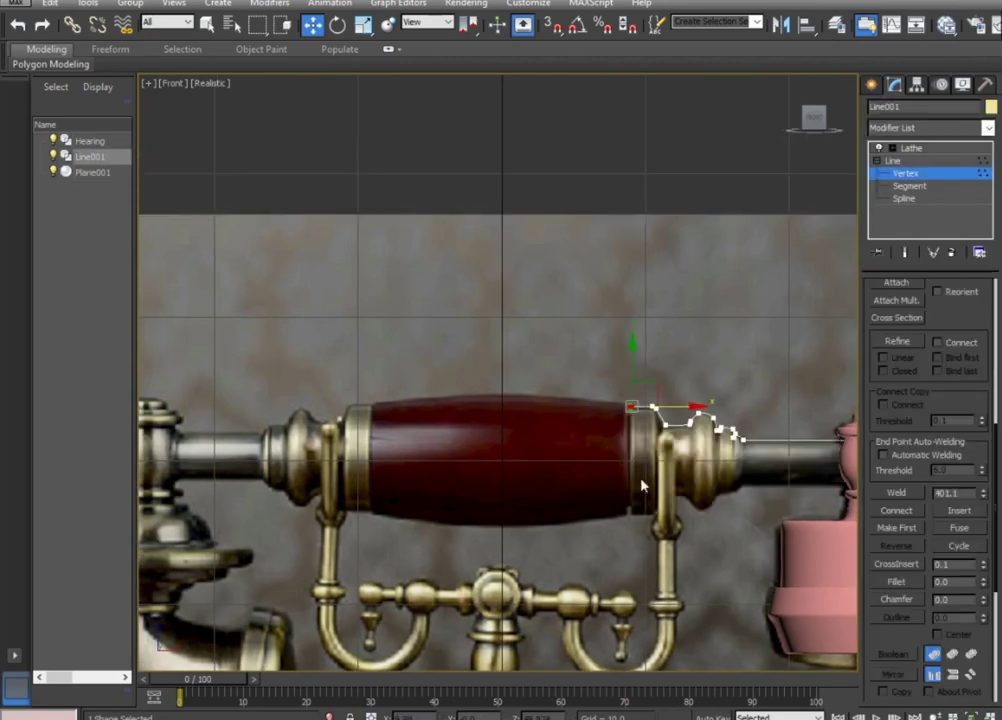
scroll(648, 489, "up", 5)
scroll(698, 374, "up", 3)
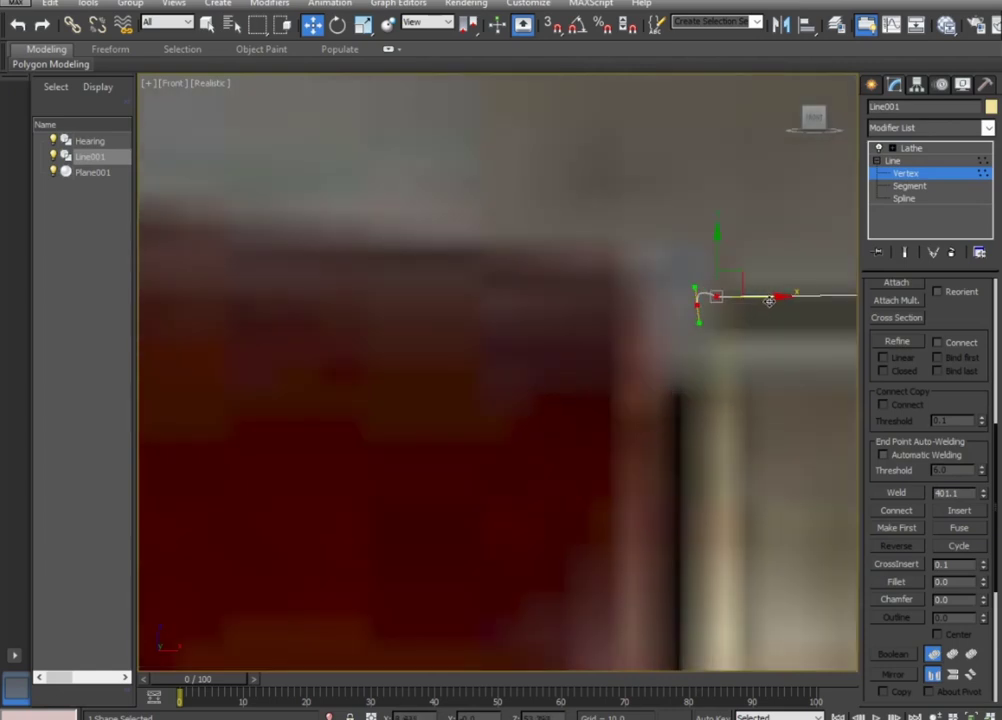
left_click_drag(768, 302, 748, 302)
Return to the Lathe result and reselect the reference backdrop plane.
left_click(941, 148)
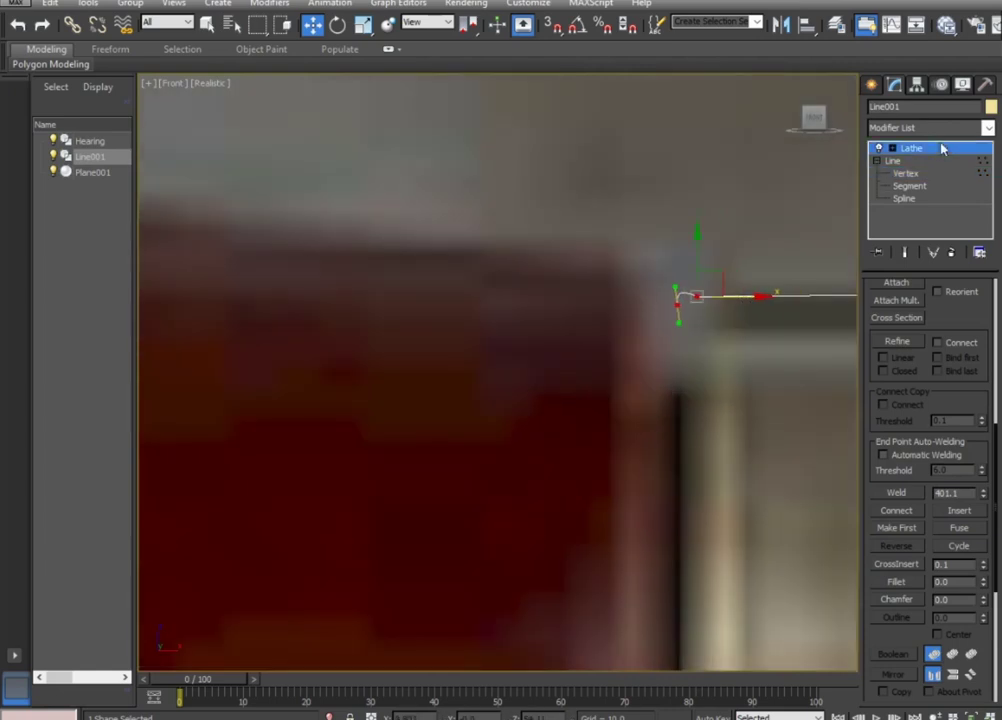
left_click(631, 338)
scroll(631, 338, "down", 3)
scroll(562, 428, "down", 3)
scroll(562, 428, "up", 1)
scroll(568, 365, "down", 1)
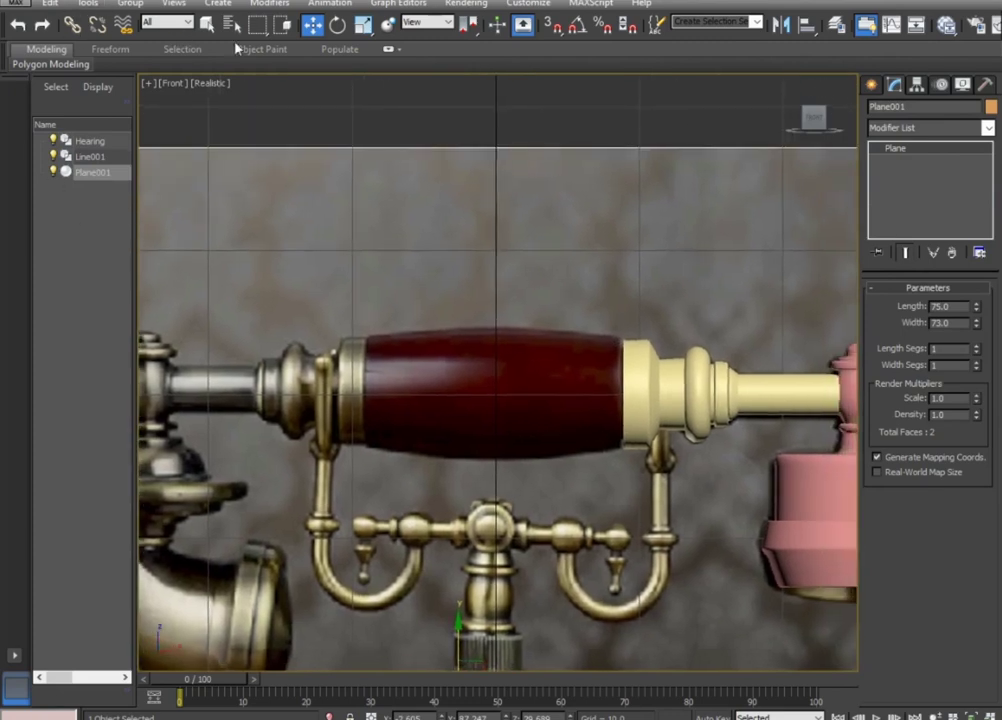
left_click(871, 86)
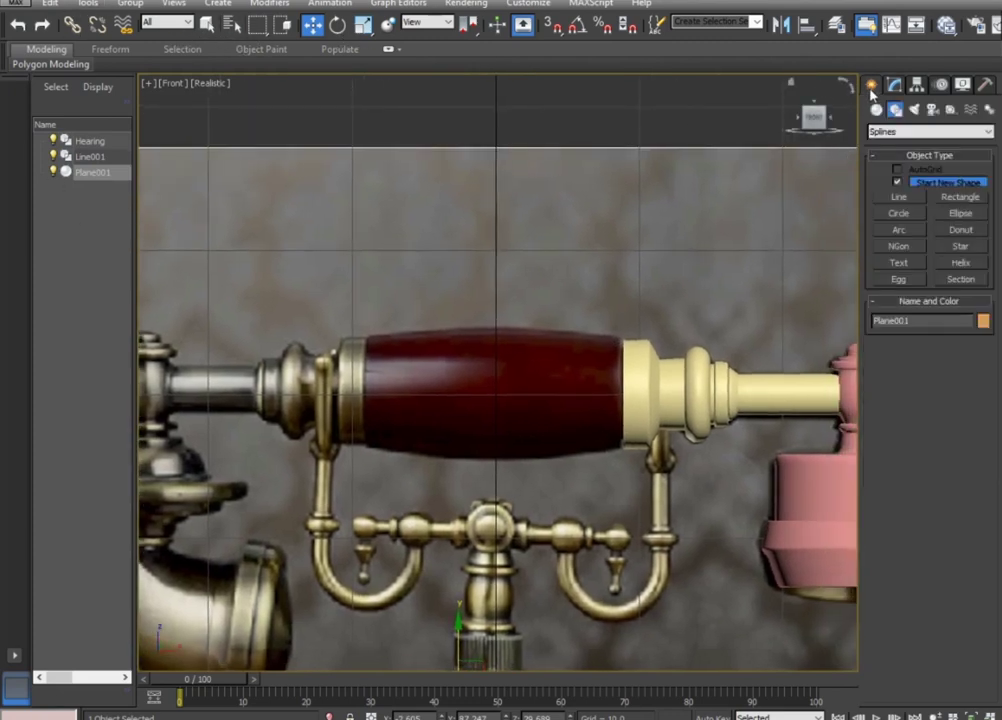
Draw Line002 along the red handle's top edge, from its right end to its top-left corner.
left_click(899, 197)
scroll(560, 380, "up", 3)
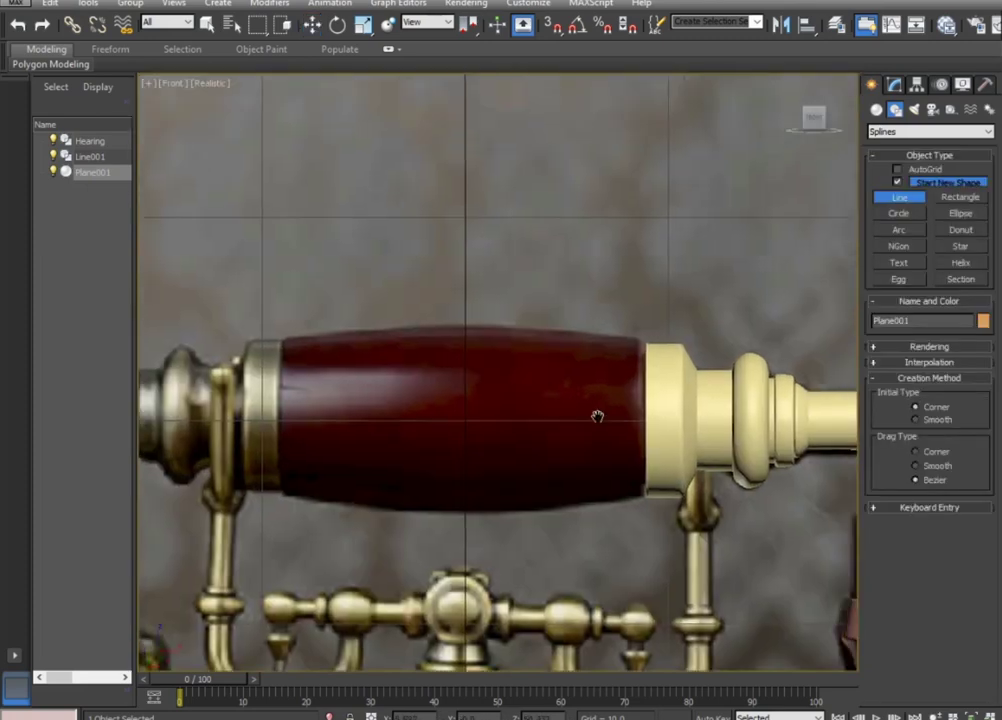
scroll(590, 400, "up", 4)
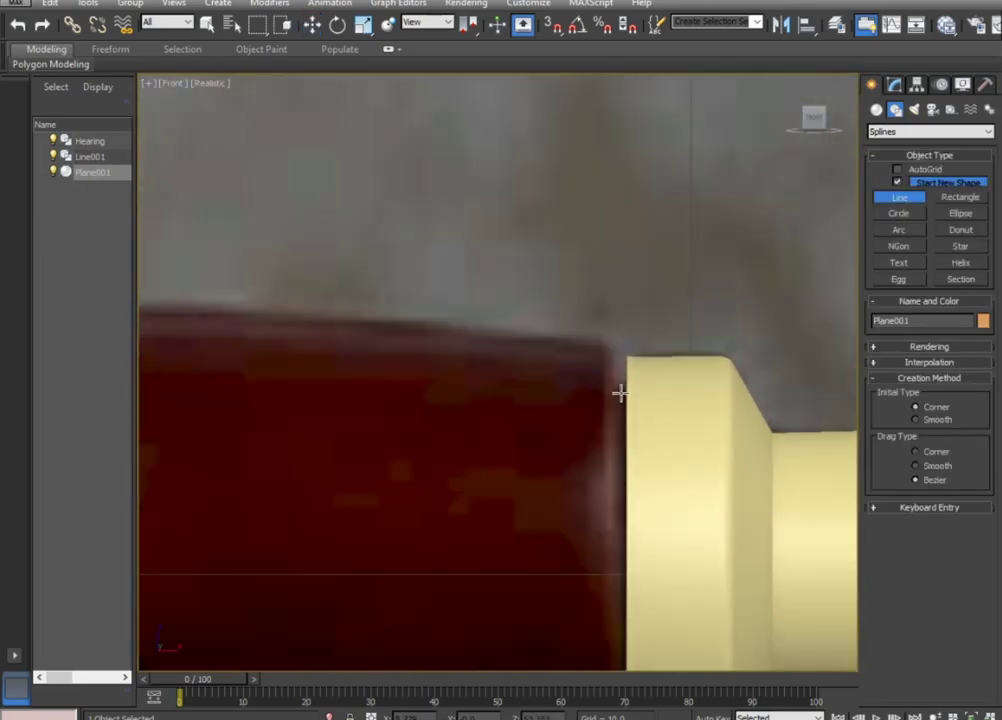
left_click_drag(620, 393, 620, 352)
left_click(610, 342)
scroll(320, 315, "up", 4)
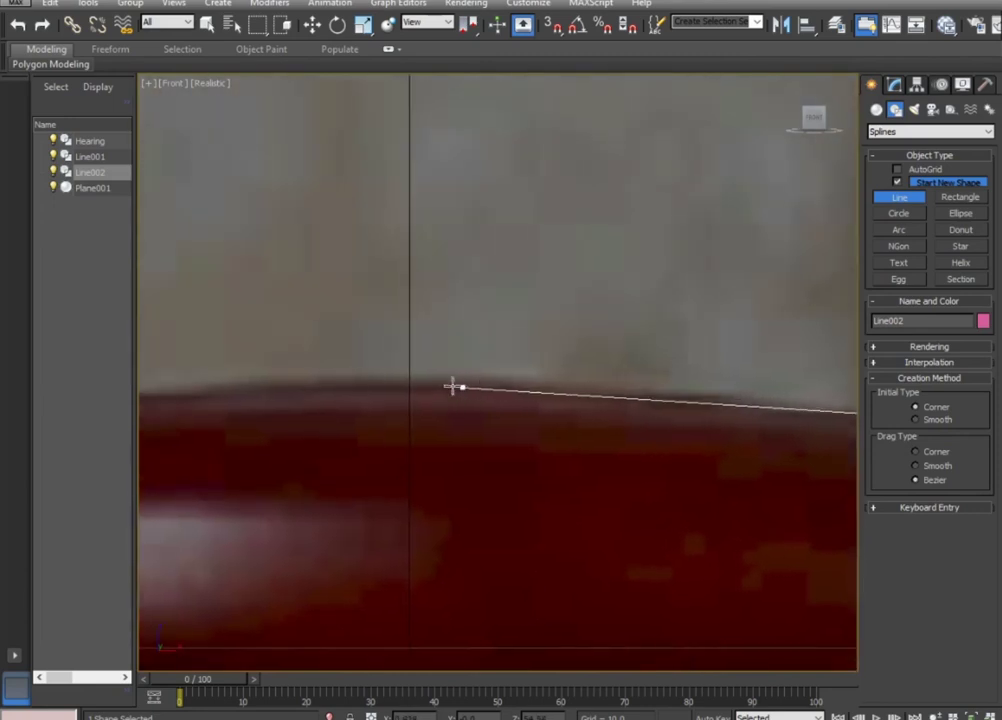
left_click_drag(421, 376, 474, 376)
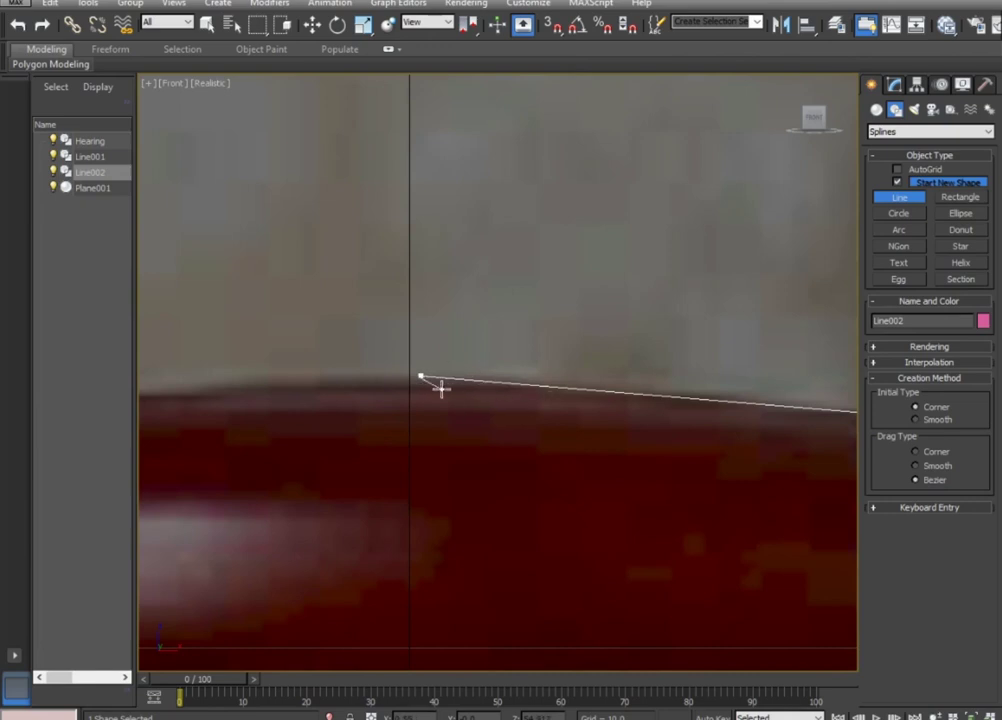
left_click_drag(409, 376, 262, 378)
scroll(313, 394, "up", 4)
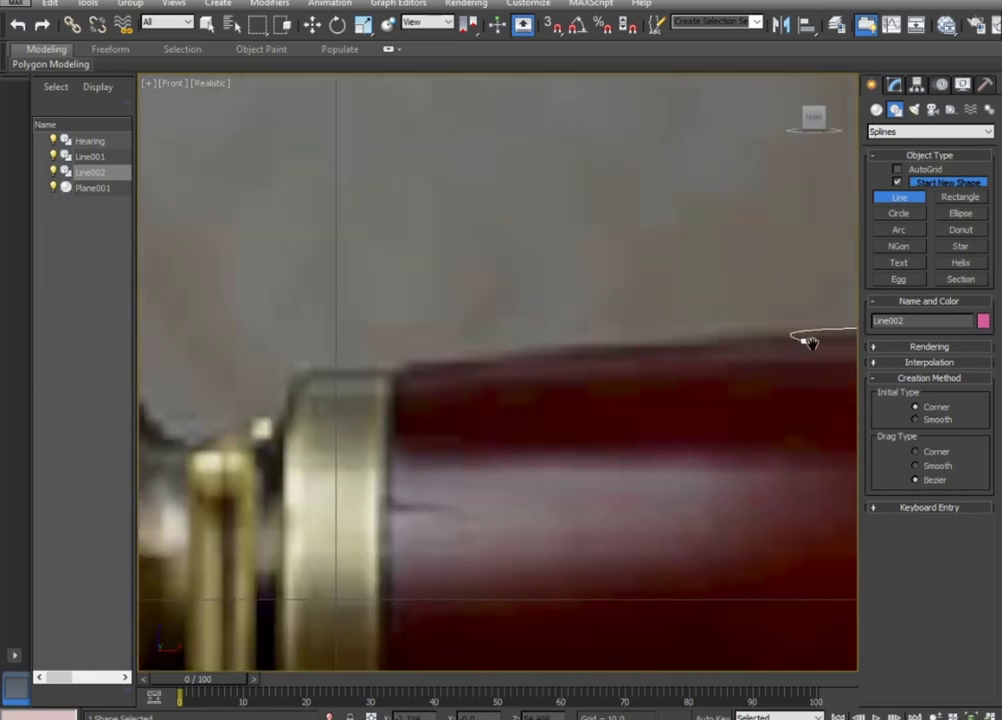
left_click(407, 363)
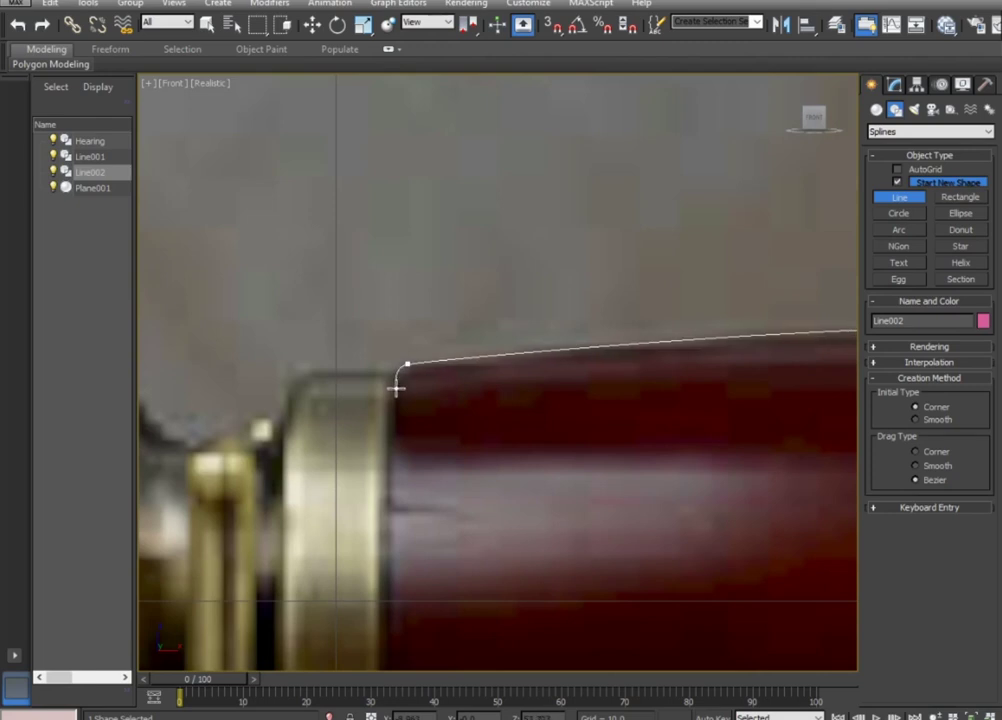
scroll(396, 388, "down", 5)
scroll(436, 427, "down", 3)
scroll(376, 430, "down", 2)
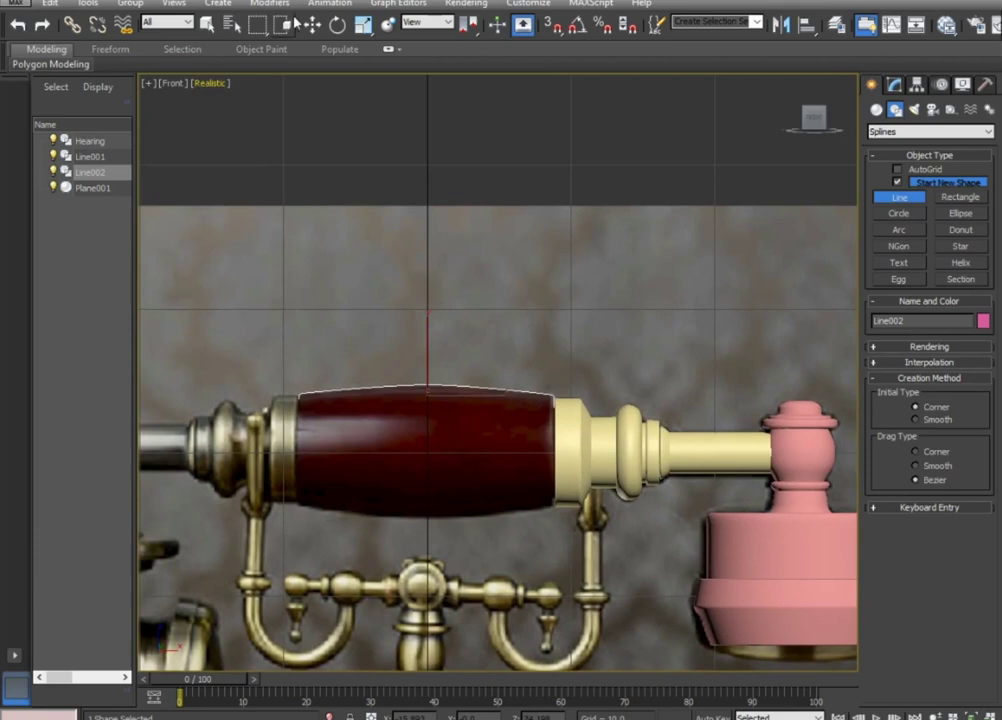
Finish the handle profile and move its pivot down to the handle's centre axis.
left_click(312, 25)
left_click(918, 85)
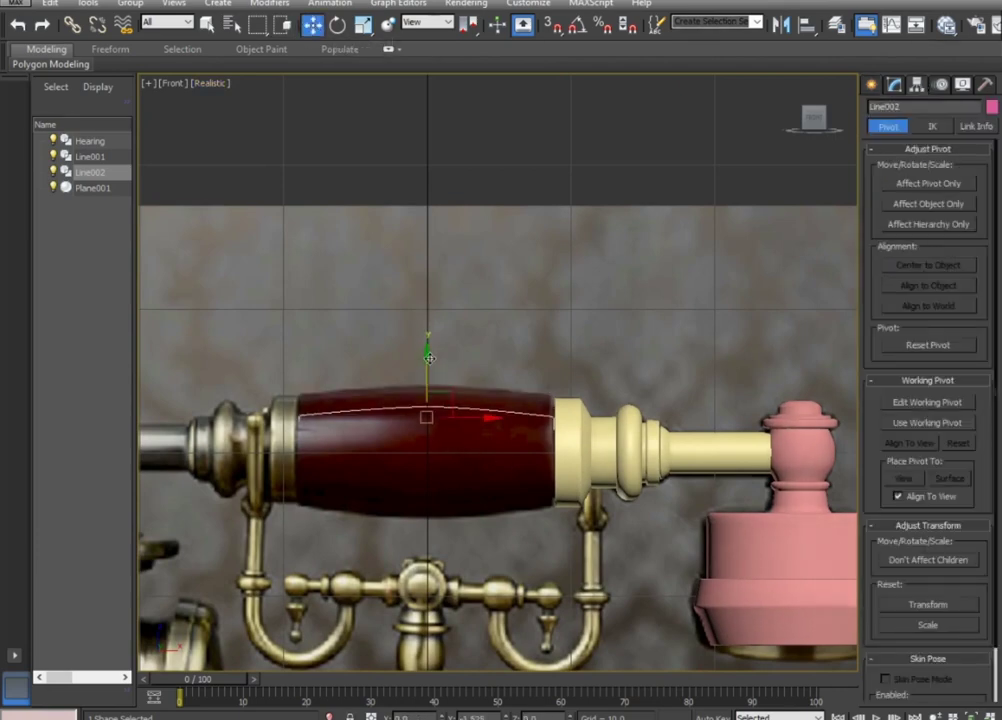
left_click(928, 183)
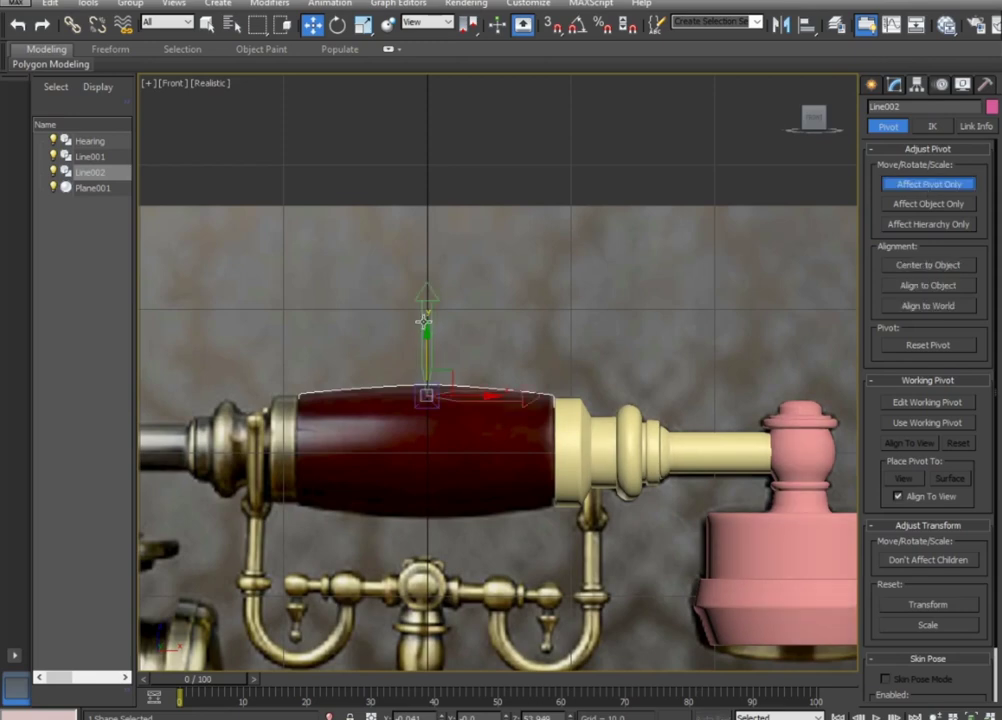
left_click_drag(426, 330, 435, 389)
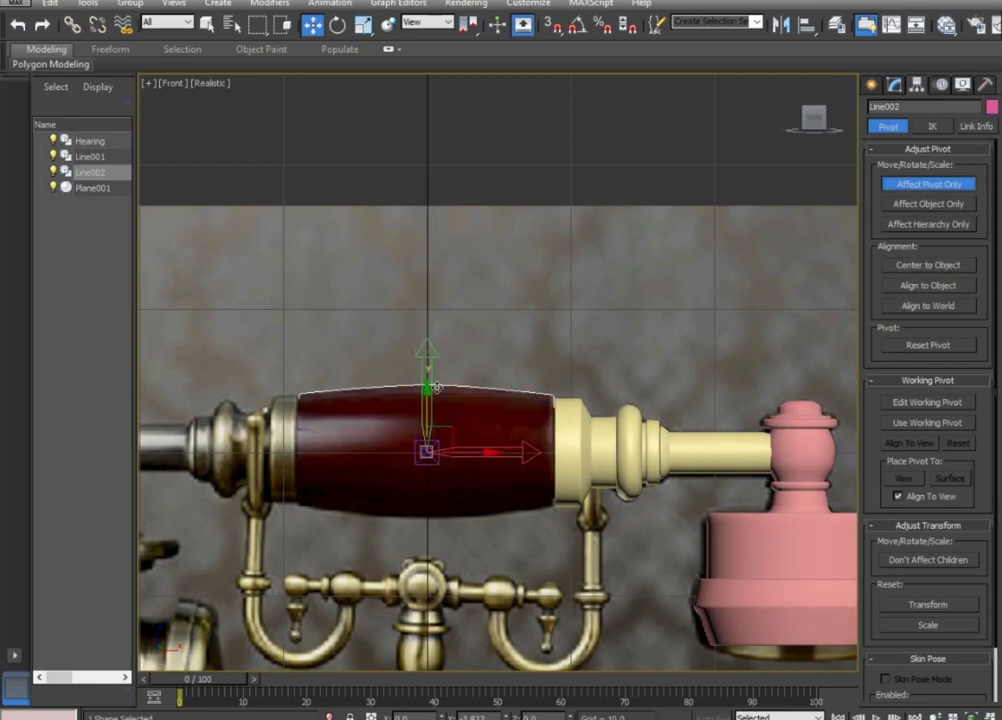
left_click(902, 184)
Apply a Lathe modifier to the handle profile around the X axis.
left_click(890, 86)
left_click(987, 128)
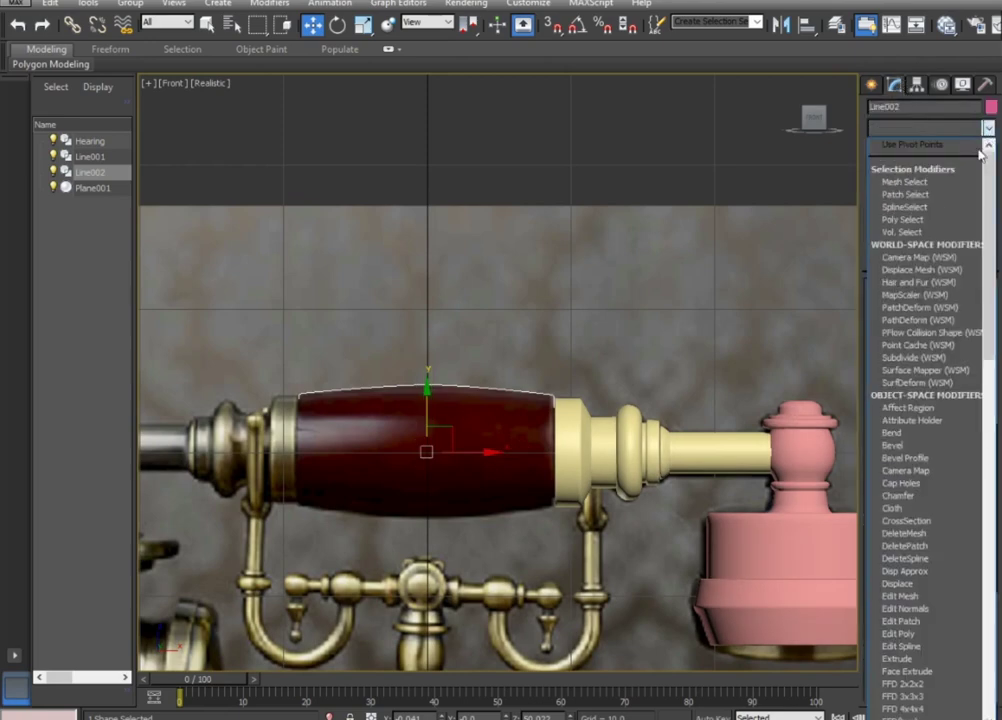
key("l")
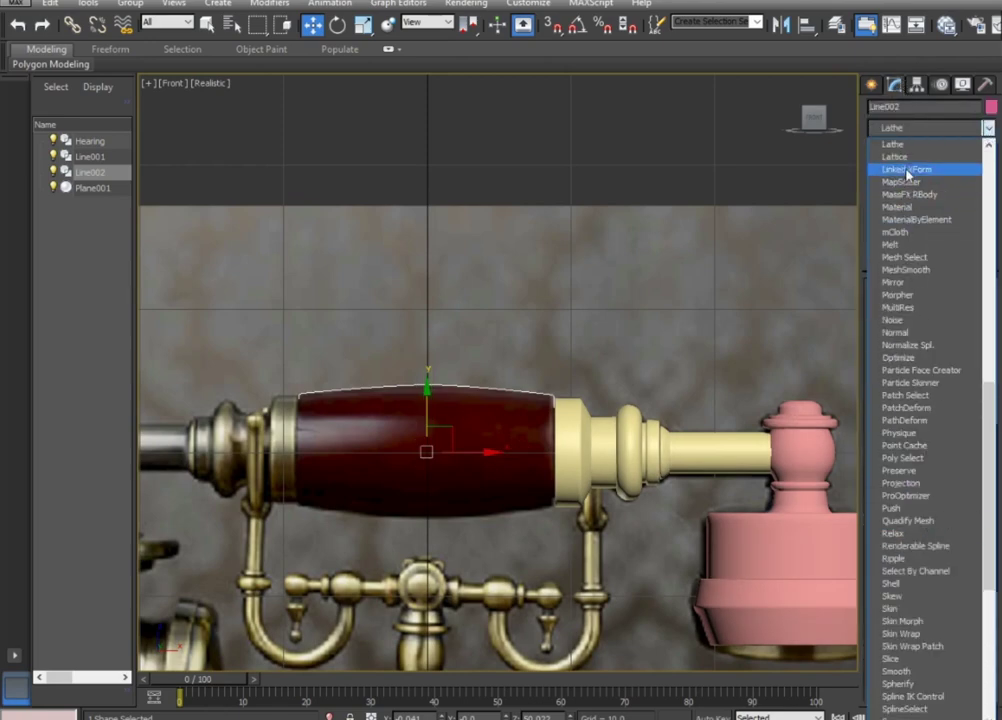
left_click(906, 147)
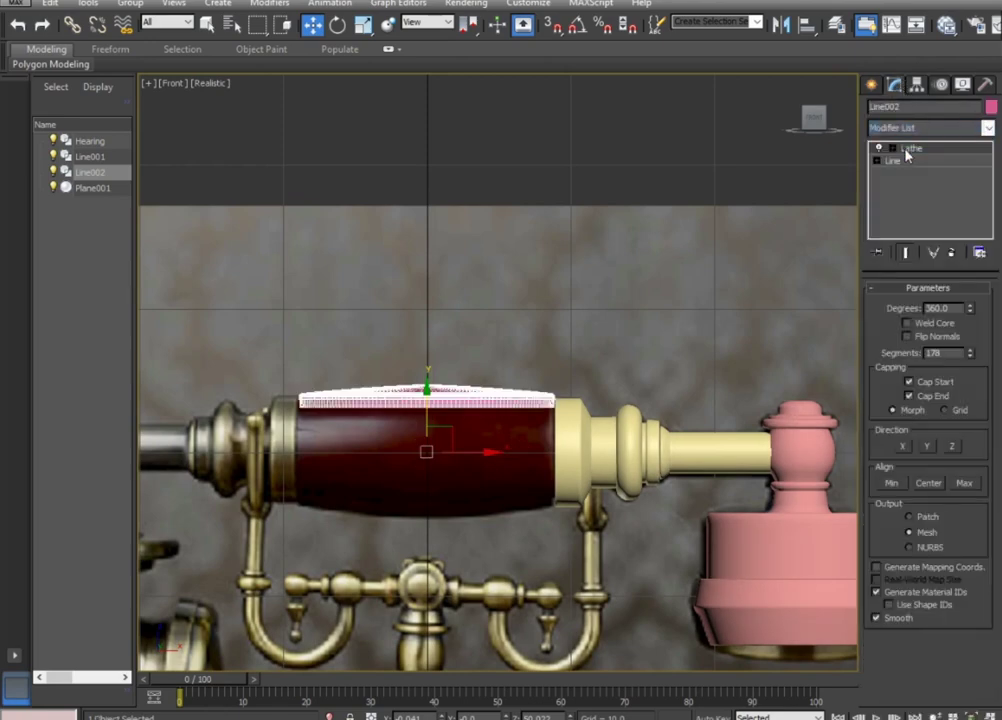
left_click(902, 446)
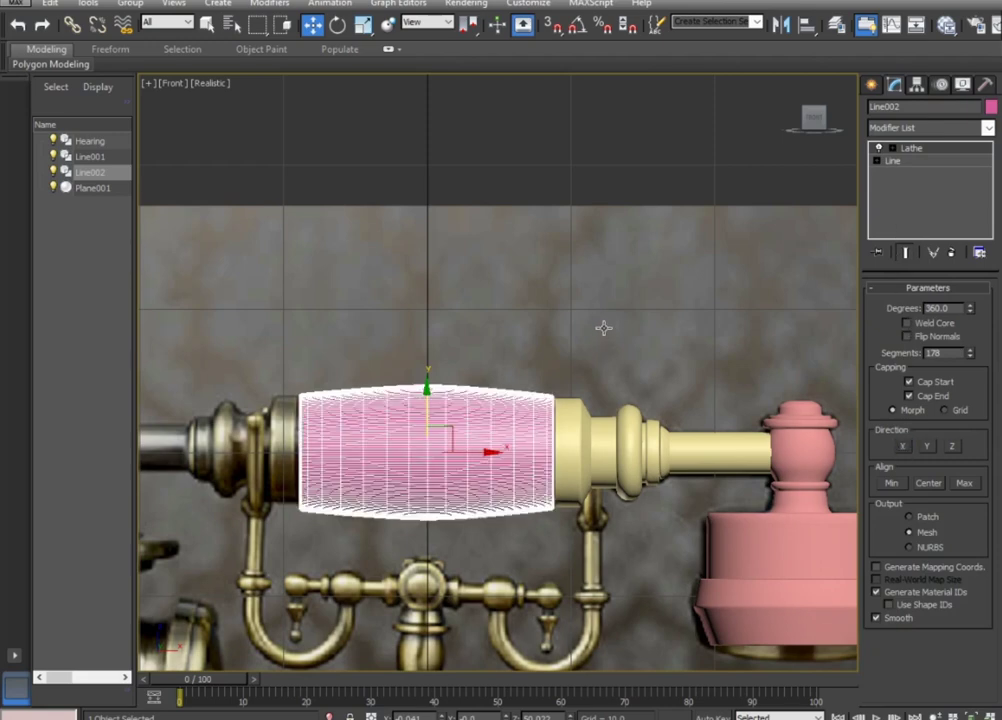
scroll(519, 468, "up", 2)
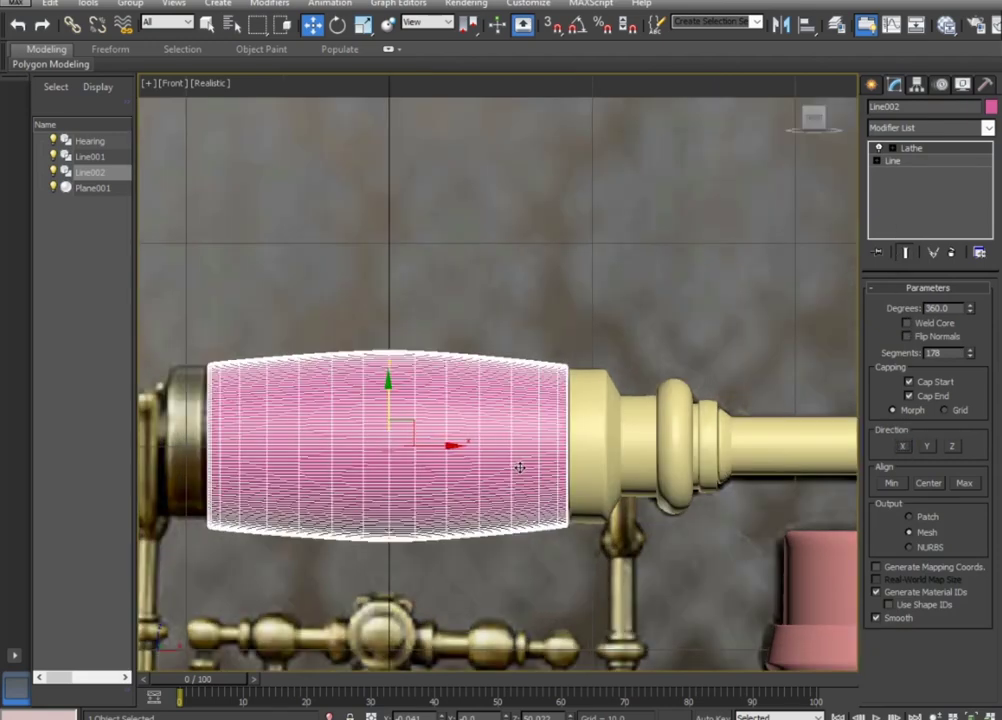
Remove the Lathe, nudge the pivot slightly, and reapply the Lathe on the X axis.
left_click(951, 253)
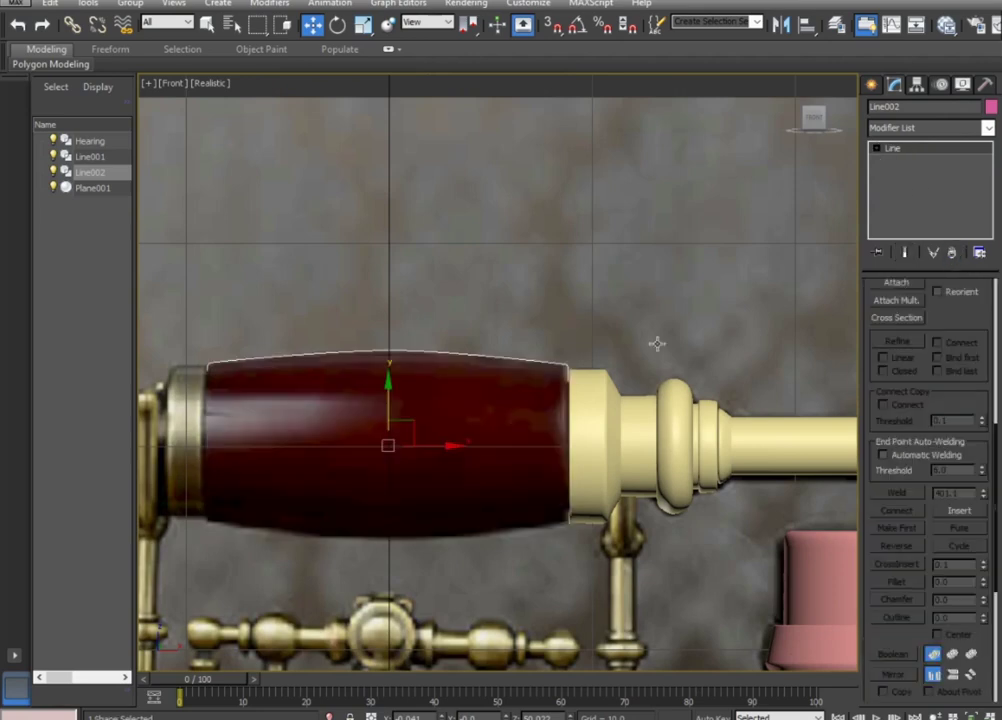
left_click(917, 85)
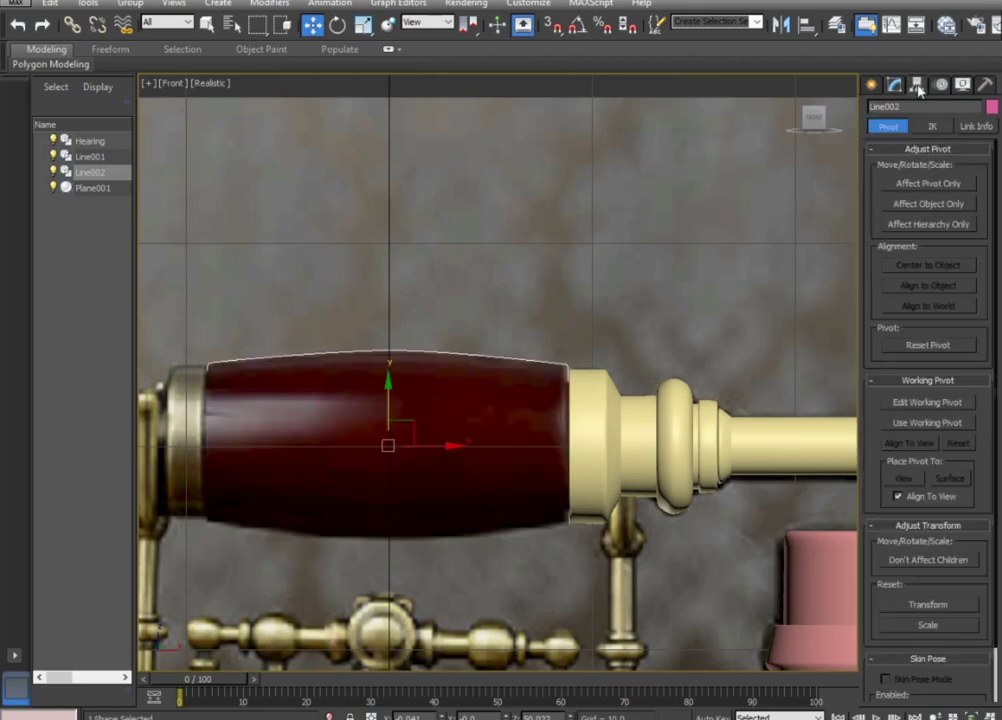
left_click(928, 183)
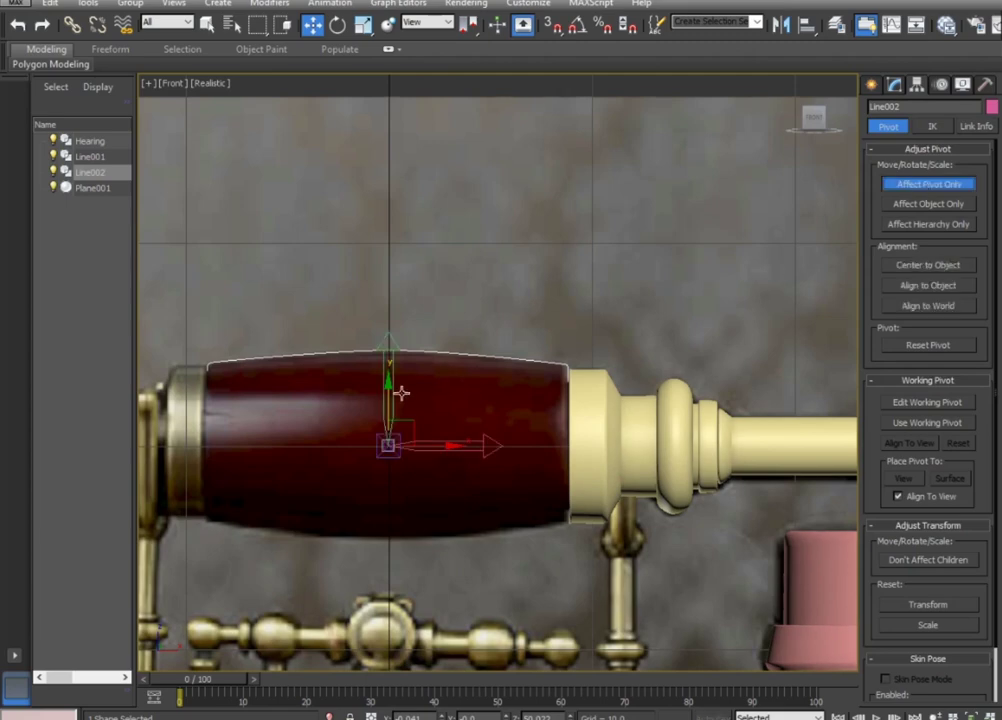
left_click_drag(387, 397, 396, 395)
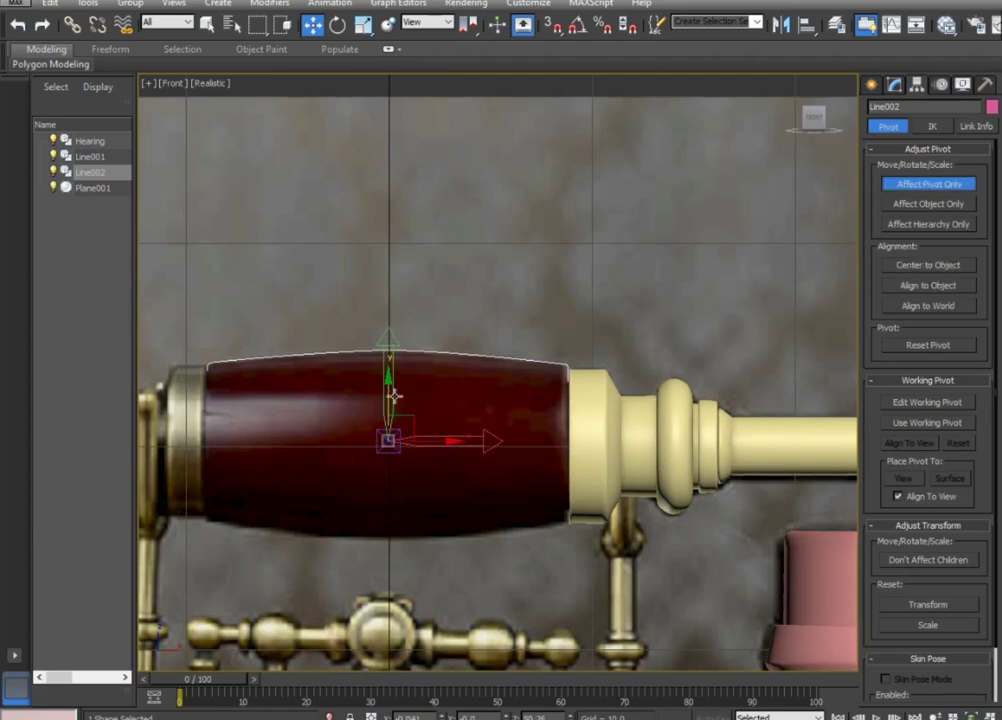
left_click(894, 85)
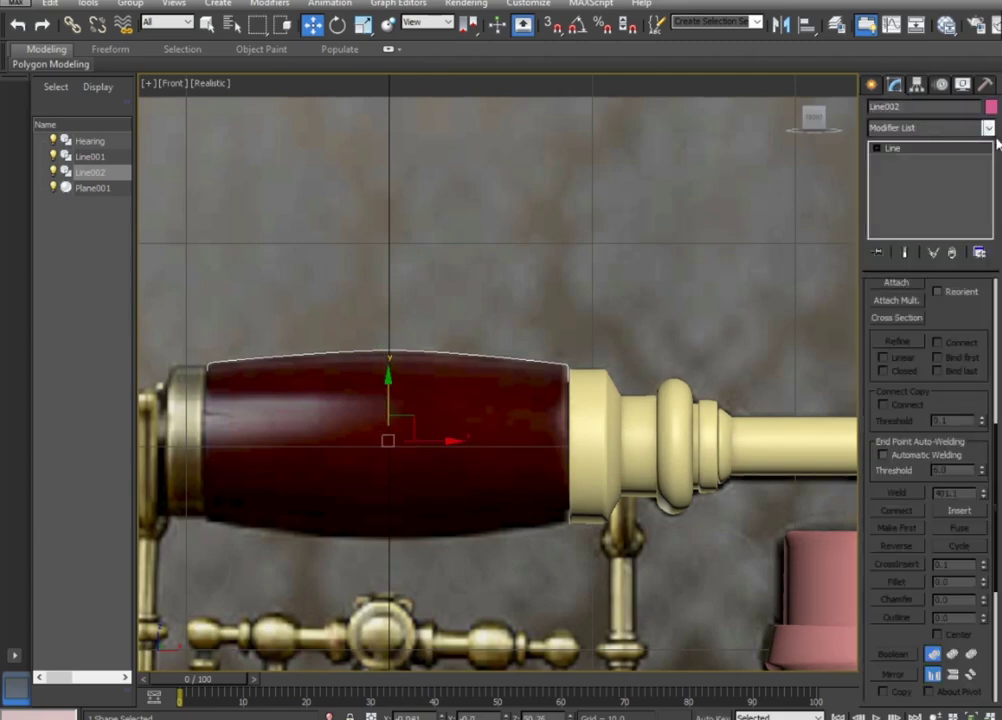
left_click(988, 128)
key("l")
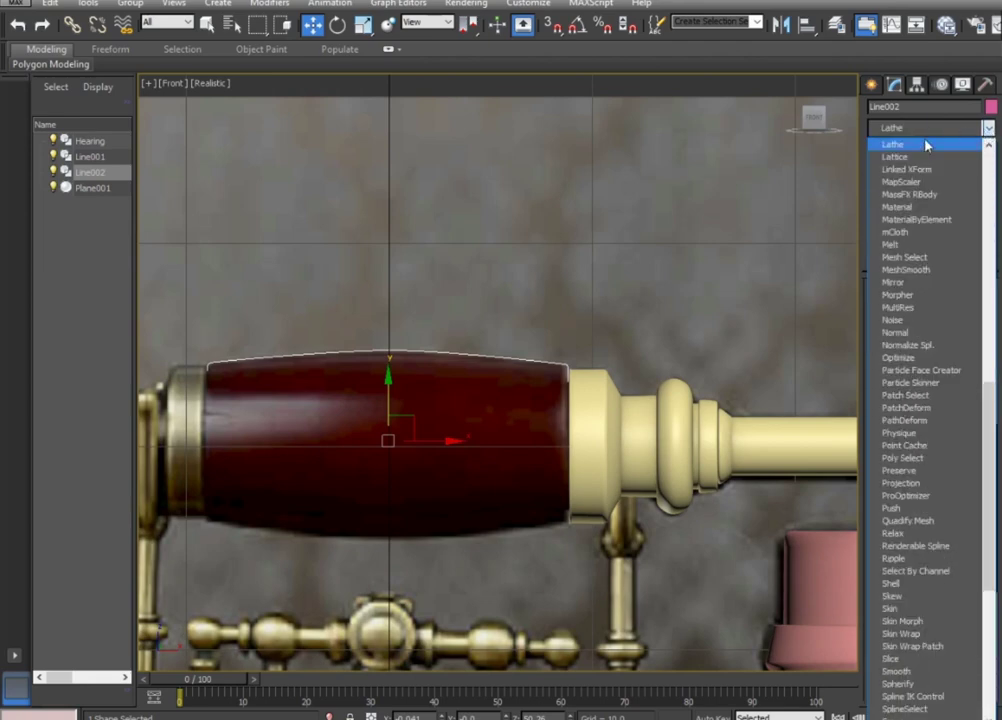
left_click(926, 141)
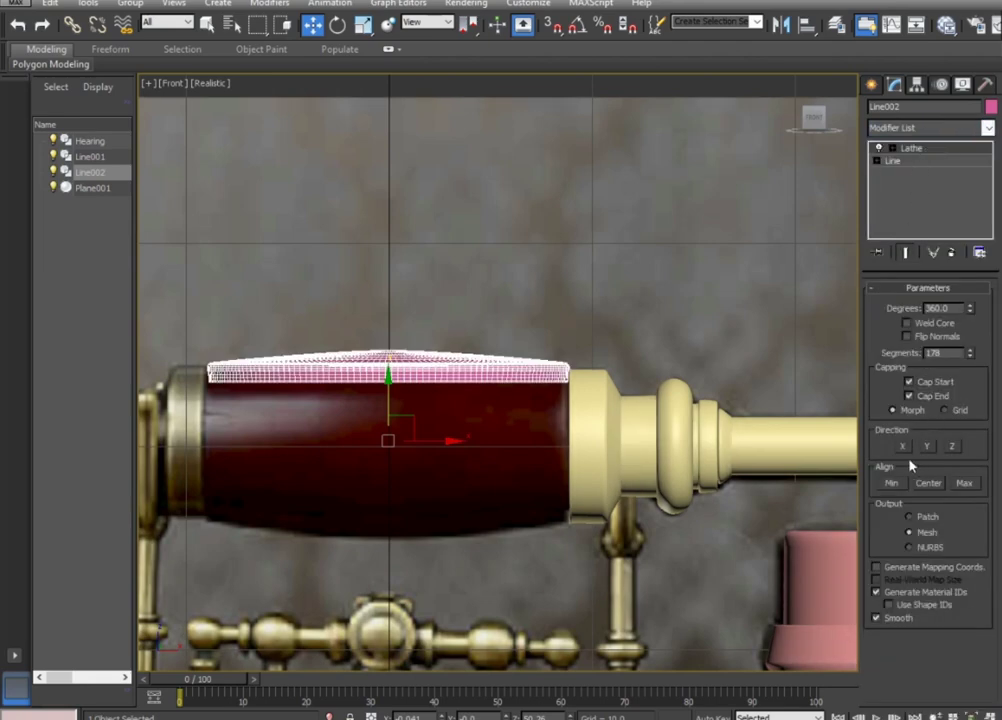
left_click(901, 448)
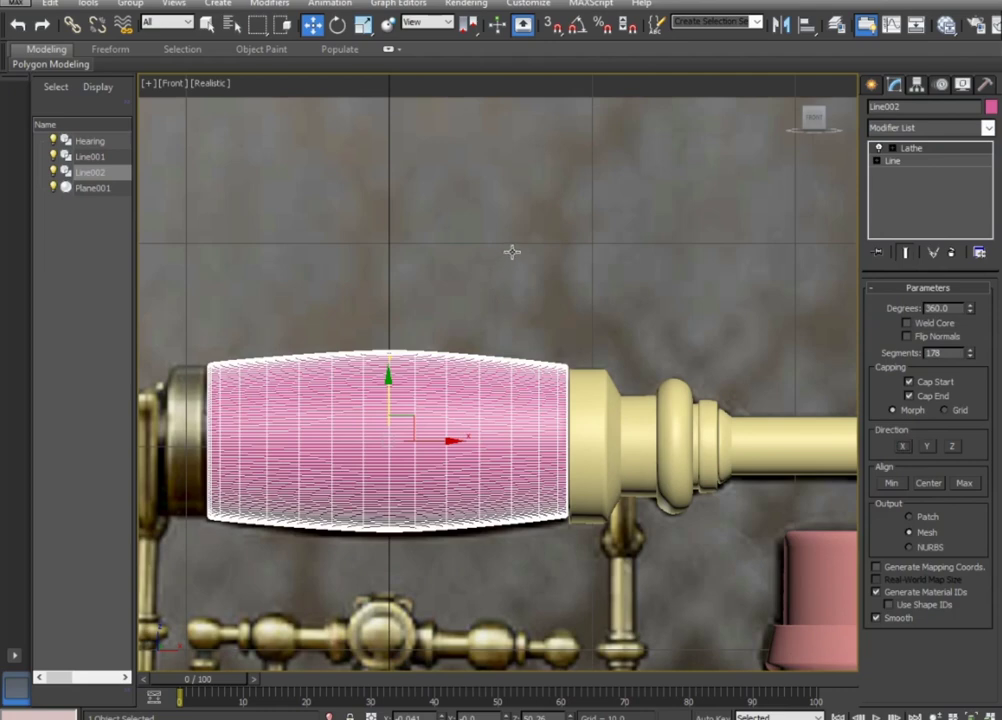
Shift the Lathe Axis sub-object slightly down to fatten the barrel, then select the reference plane.
left_click(892, 149)
left_click(915, 160)
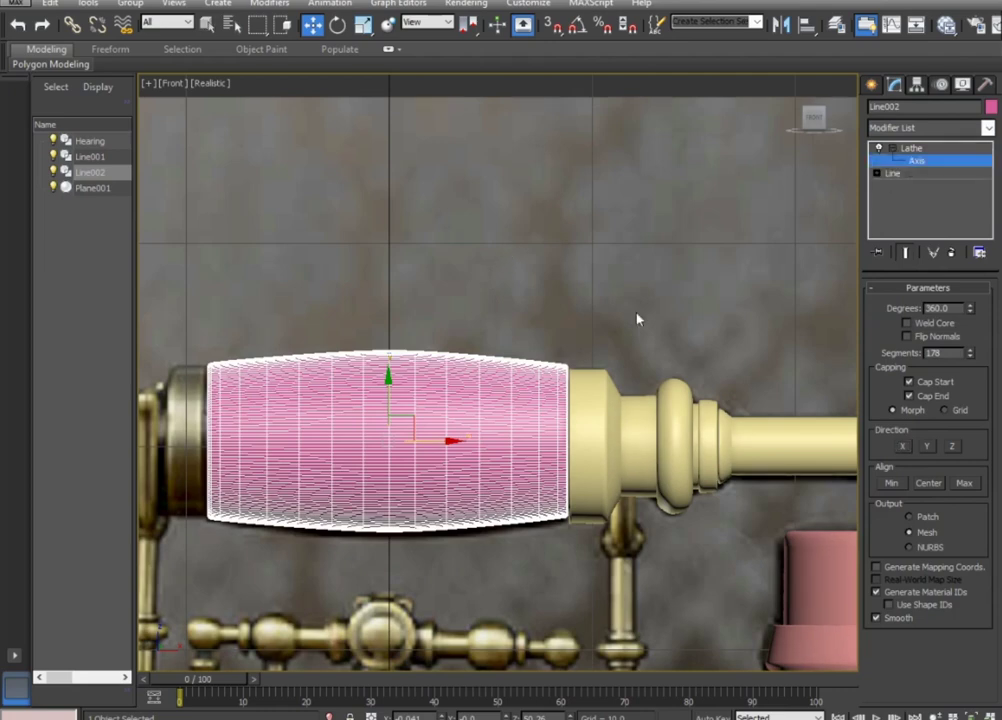
left_click_drag(389, 398, 389, 400)
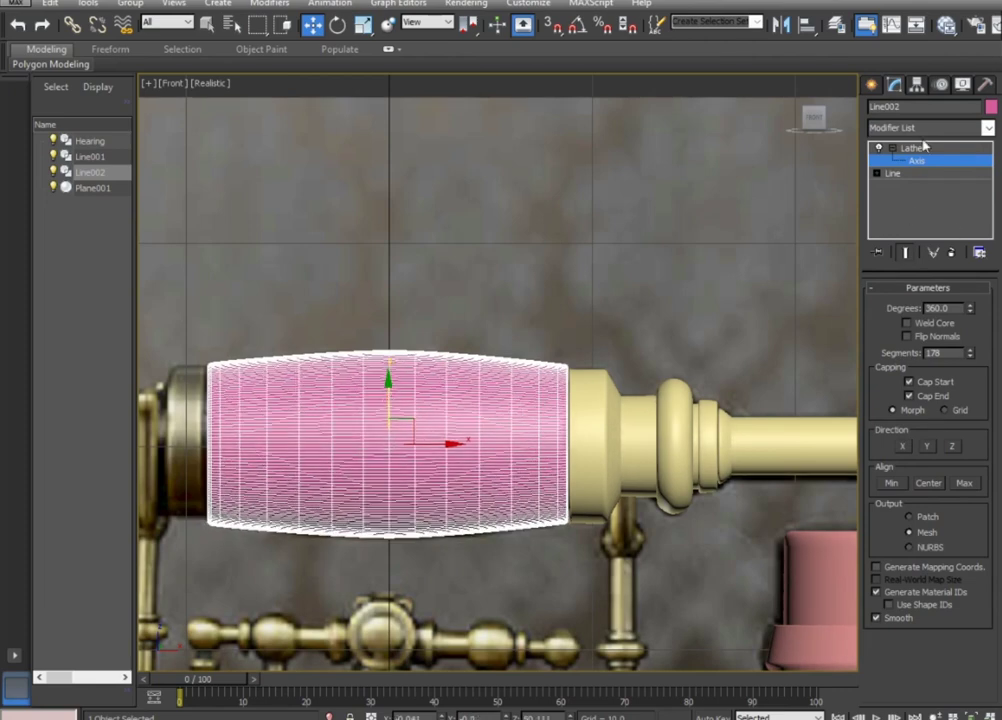
left_click(92, 188)
scroll(378, 427, "down", 3)
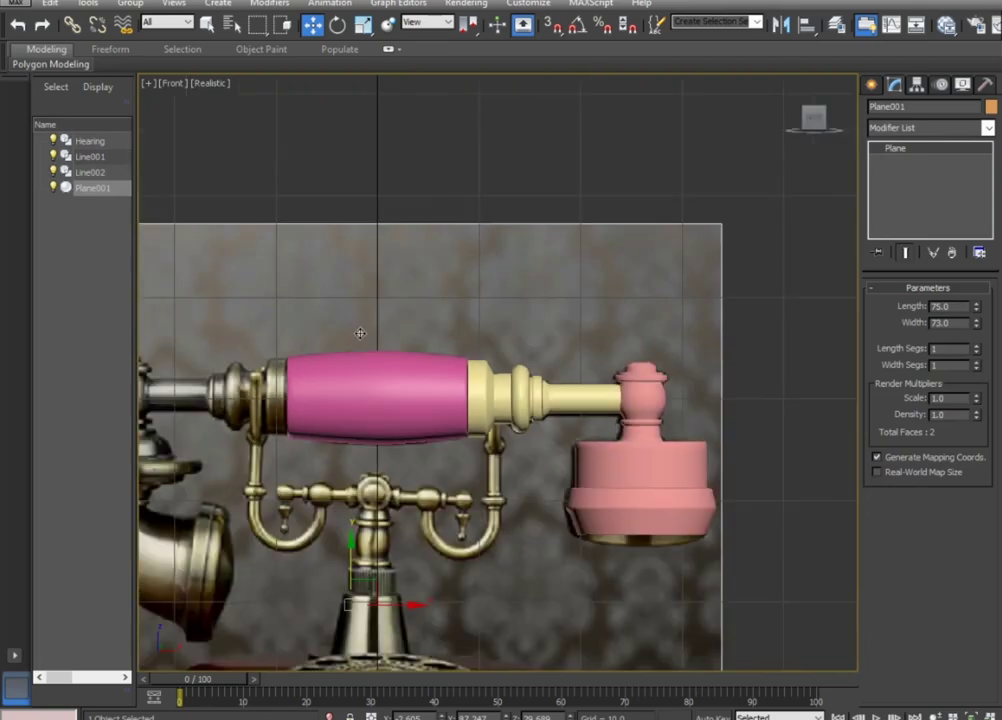
Start a new Line at the pink handle's left edge and trace the connector's top and side.
scroll(378, 427, "down", 4)
scroll(378, 427, "up", 1)
scroll(378, 427, "up", 4)
scroll(378, 427, "up", 1)
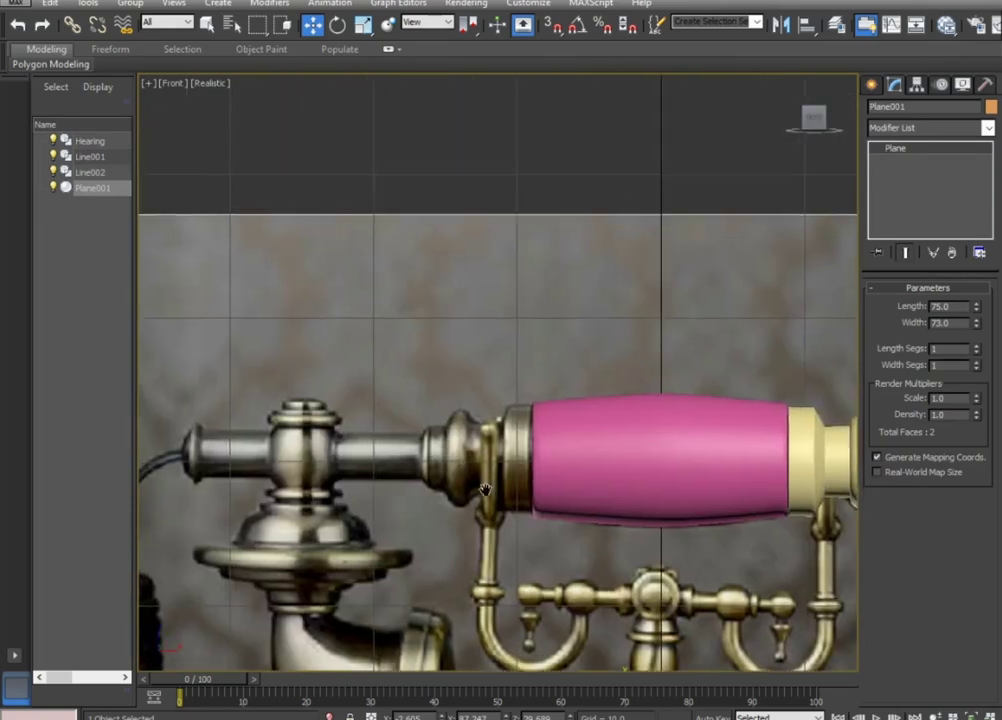
scroll(378, 427, "up", 1)
left_click(873, 85)
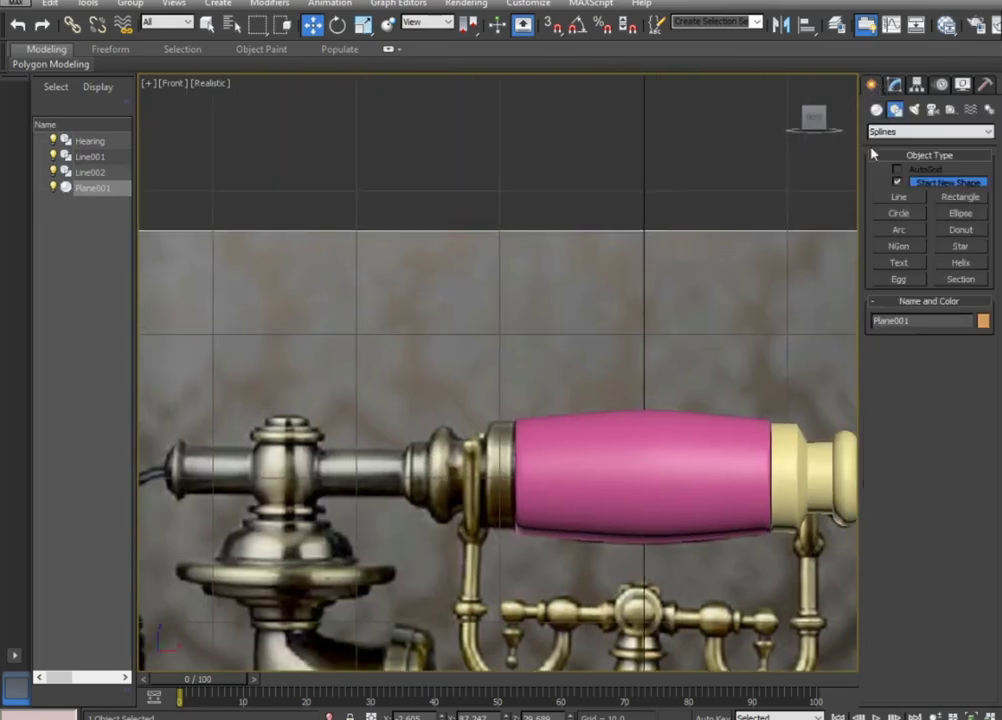
left_click(899, 197)
scroll(445, 488, "up", 2)
scroll(445, 488, "up", 1)
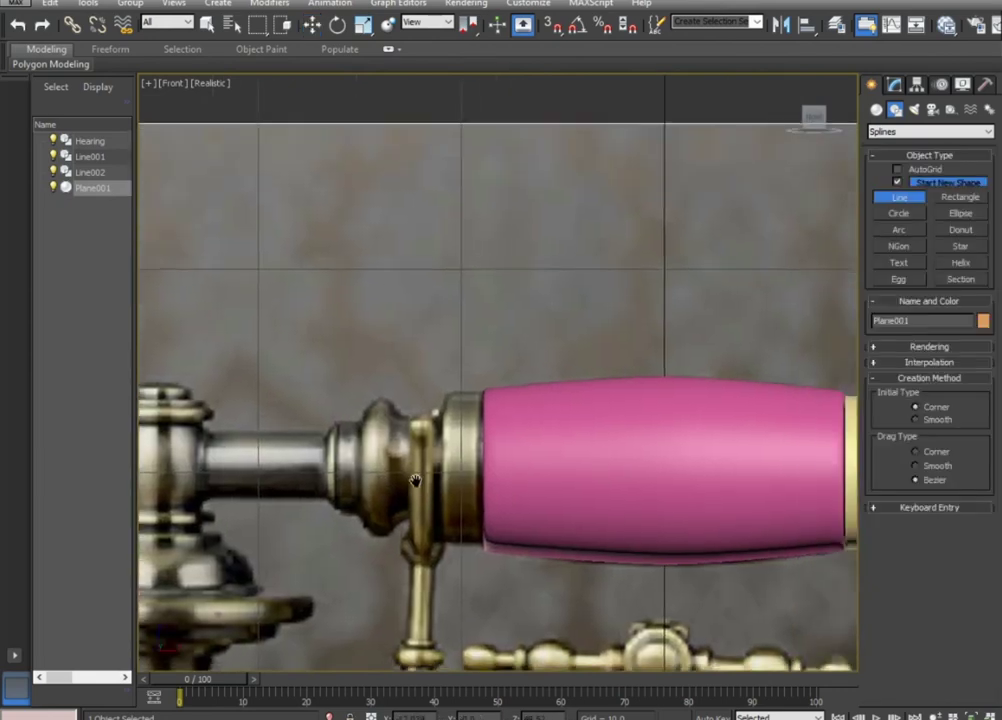
middle_click_drag(430, 489, 404, 484)
scroll(404, 484, "down", 3)
scroll(404, 484, "up", 4)
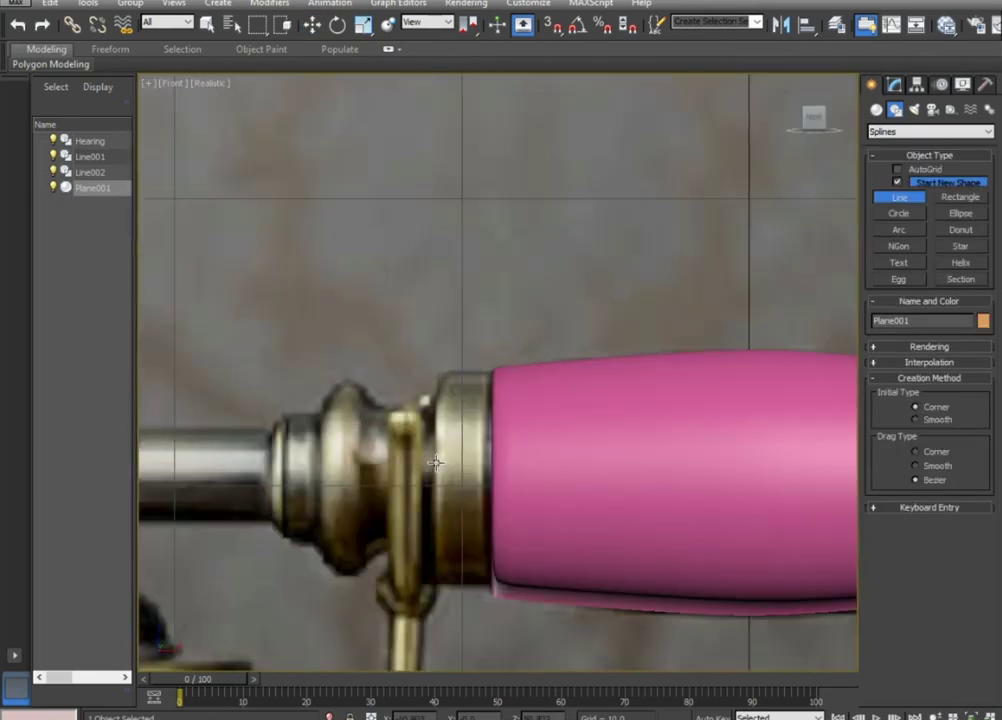
middle_click_drag(454, 459, 514, 459)
scroll(492, 438, "up", 1)
scroll(494, 435, "up", 1)
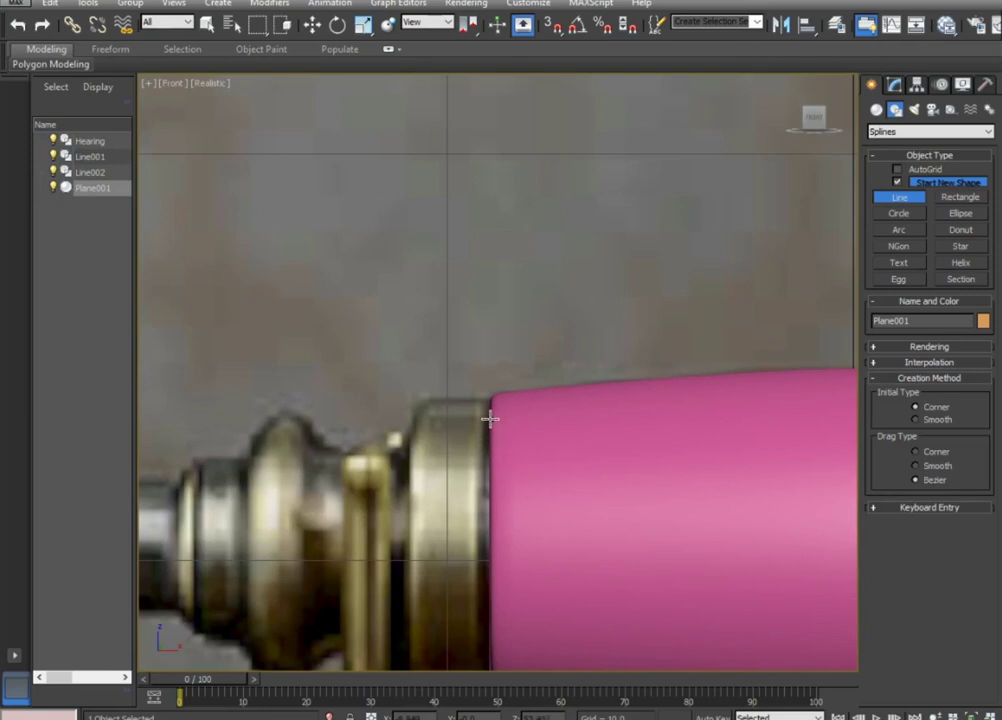
left_click(490, 417)
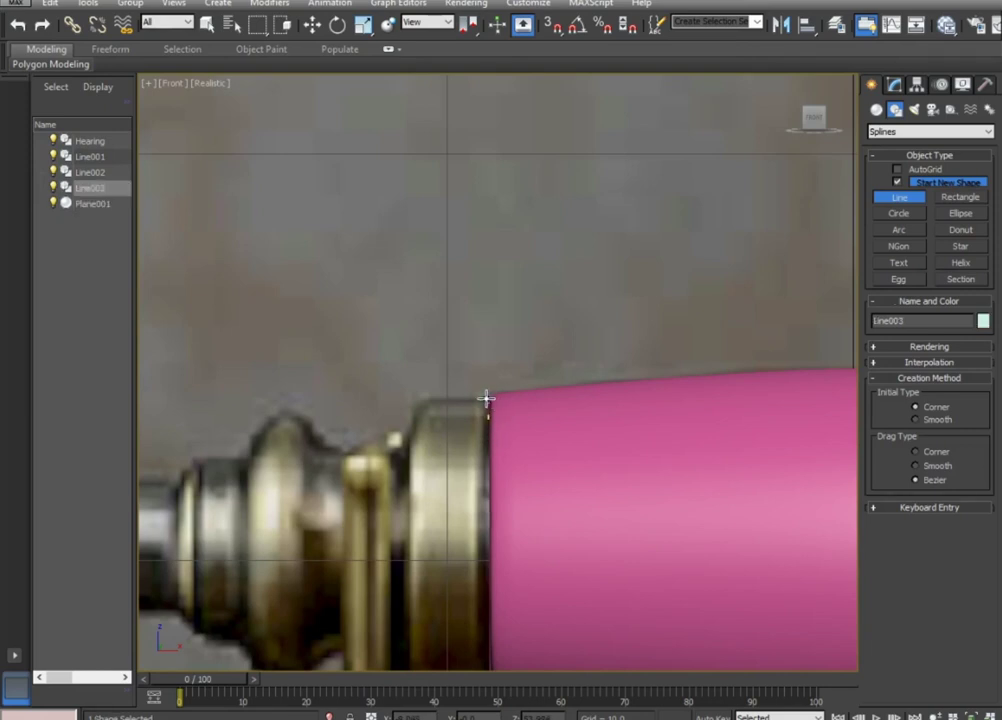
left_click(422, 400)
left_click(409, 441)
Trace the connector's rounded collar and small ridge with curved and corner points.
left_click(364, 443)
left_click(347, 451)
left_click(328, 451)
left_click_drag(296, 407, 275, 409)
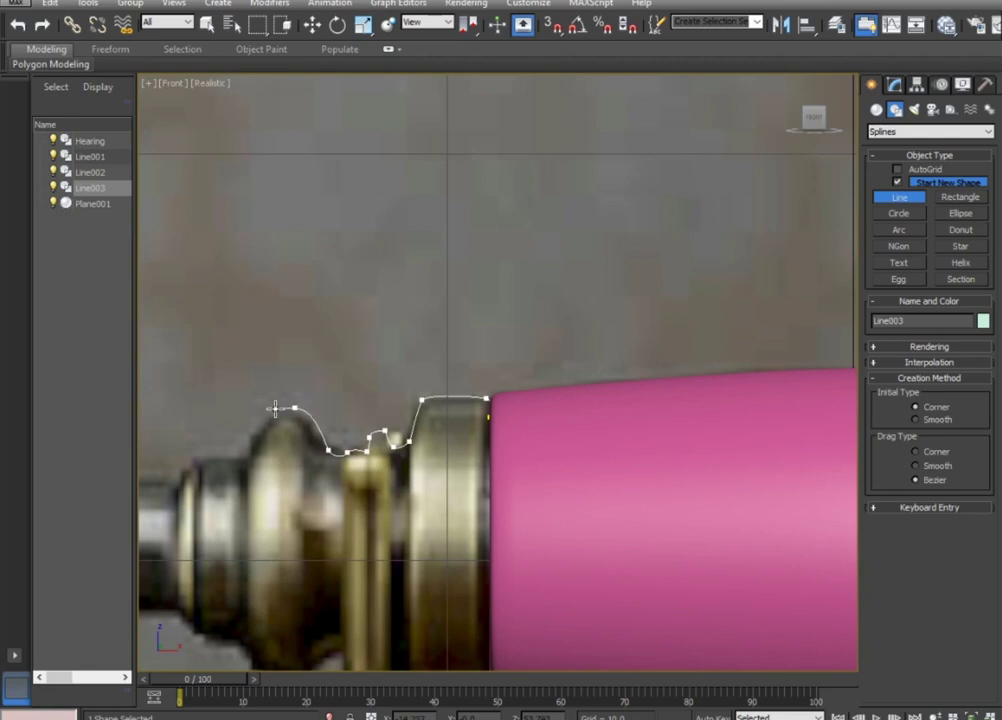
left_click(247, 444)
left_click(239, 459)
left_click(207, 458)
middle_click_drag(230, 470, 488, 470)
scroll(488, 470, "up", 5)
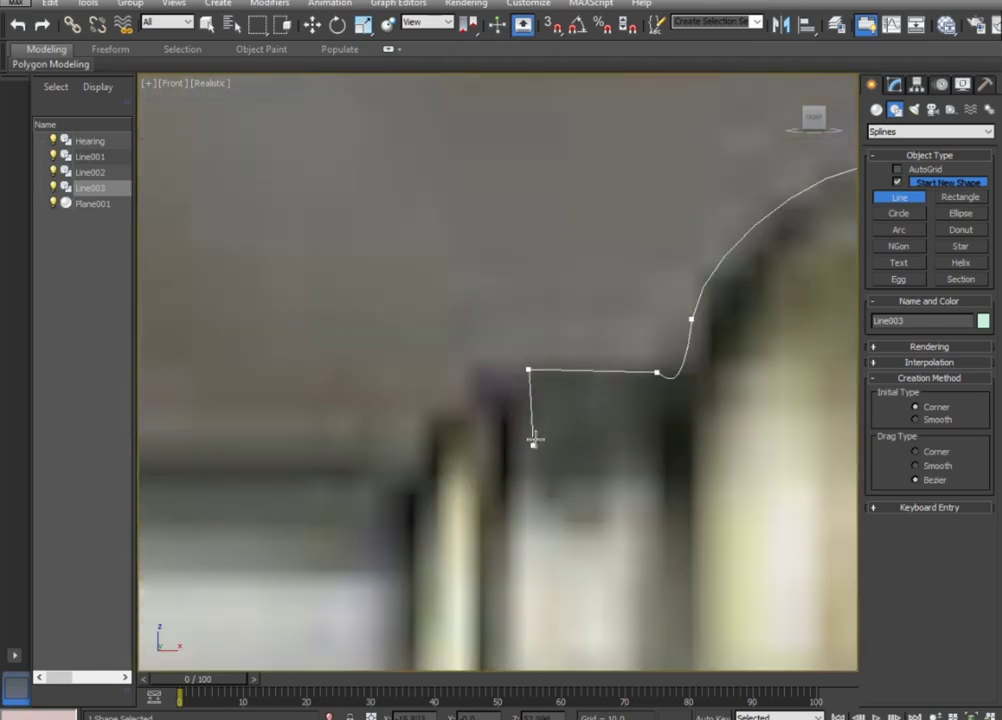
left_click(513, 387)
left_click(470, 379)
left_click(465, 414)
left_click(435, 413)
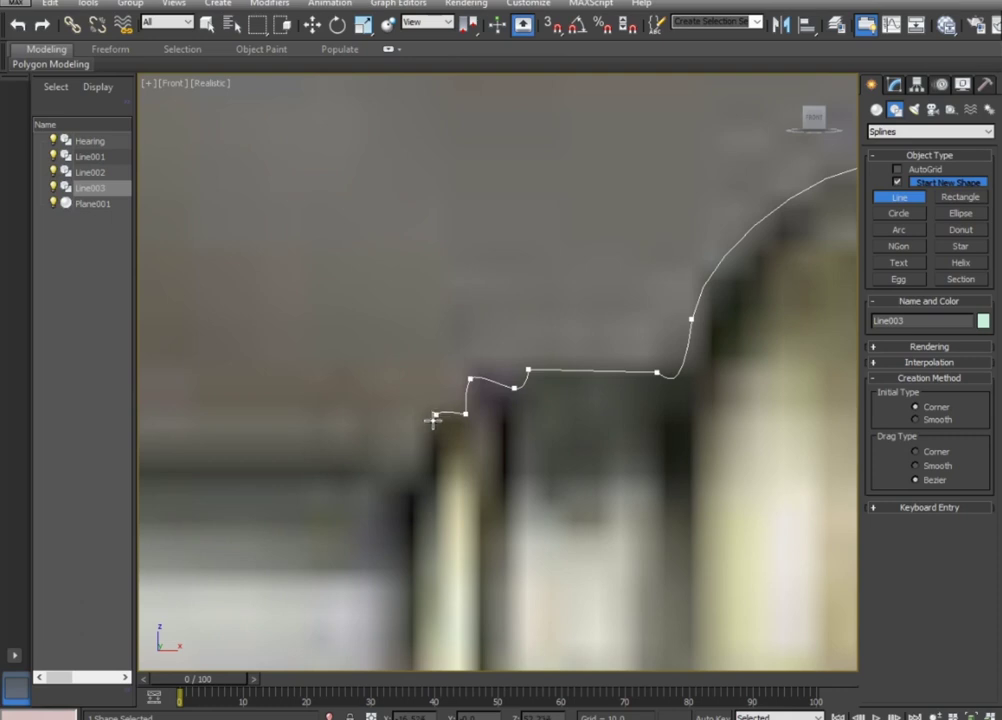
Continue the profile along the bar to the end cap and down its face.
scroll(434, 455, "down", 1)
middle_click_drag(438, 447, 586, 488)
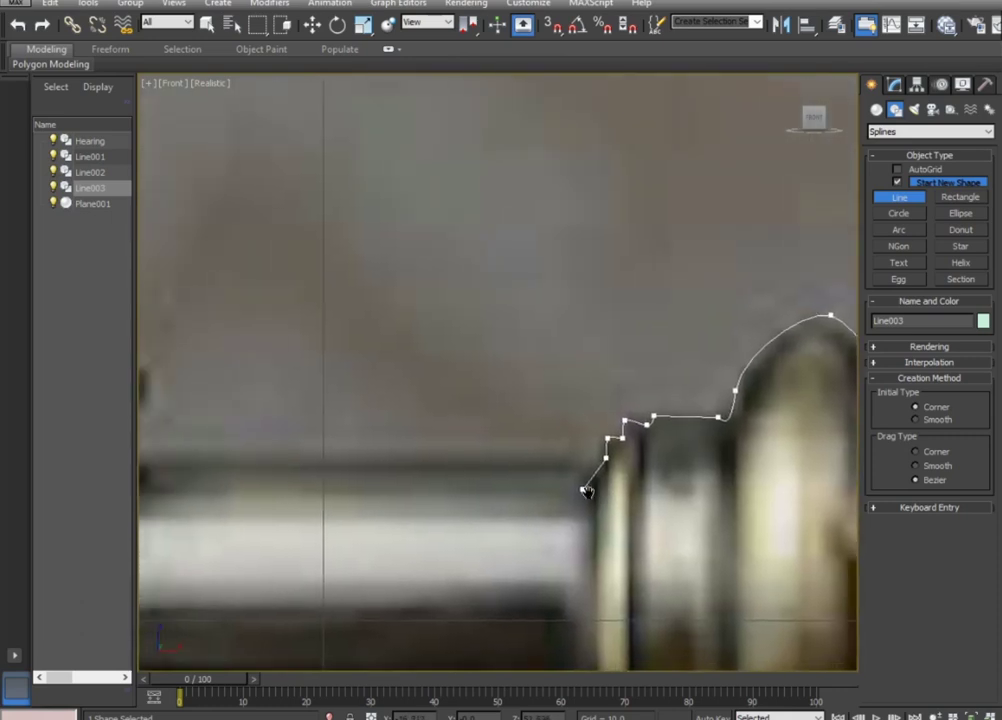
scroll(297, 488, "down", 2)
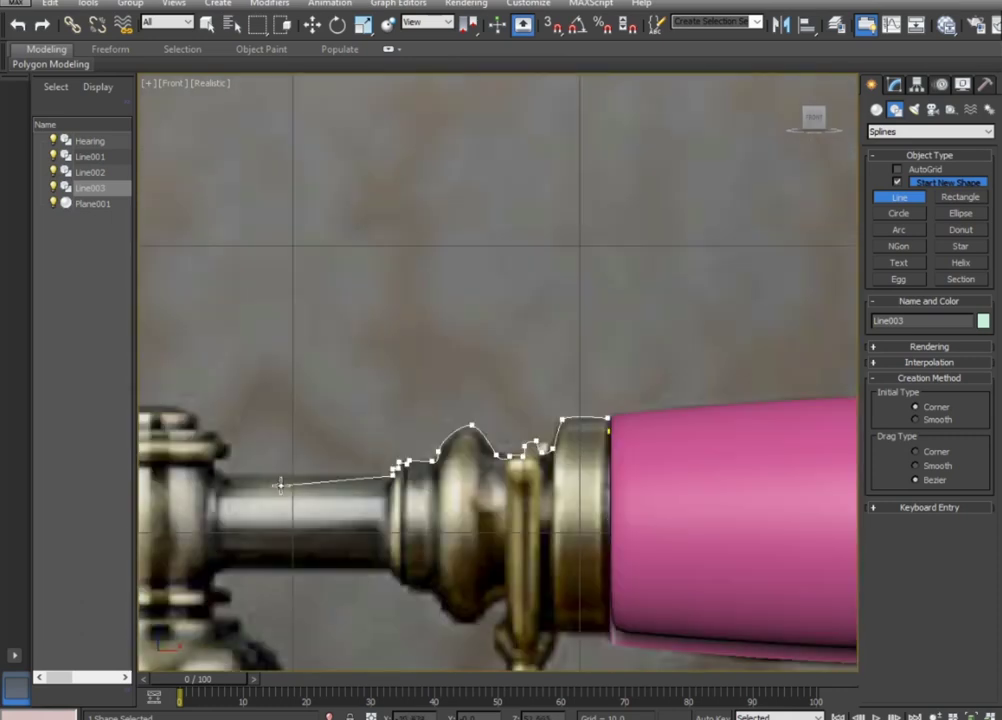
left_click(227, 478)
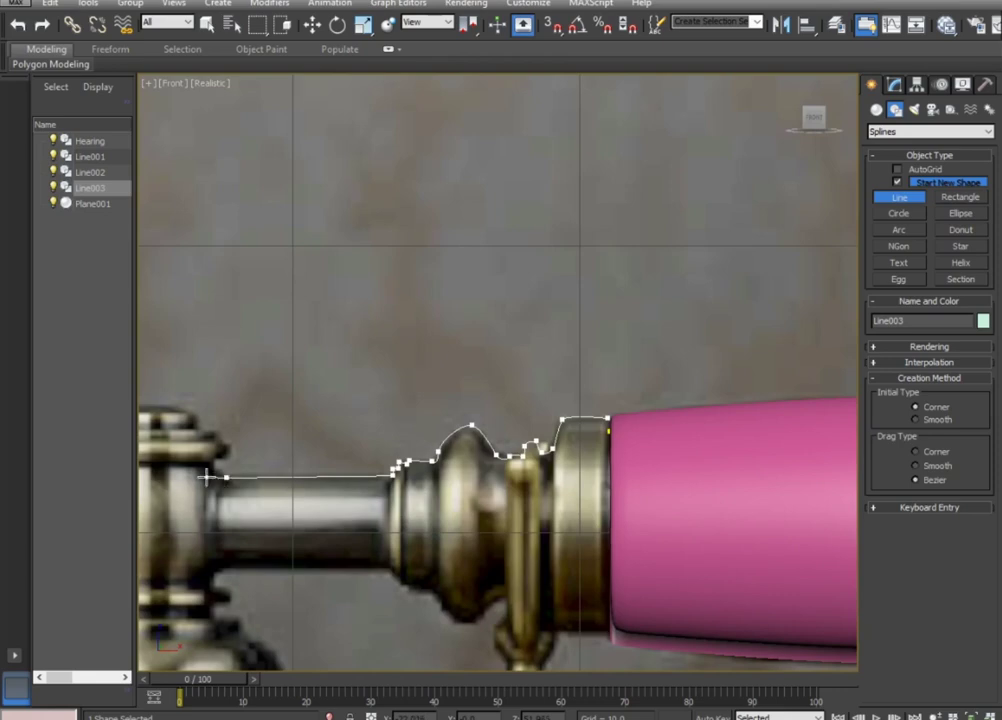
middle_click_drag(220, 478, 458, 485)
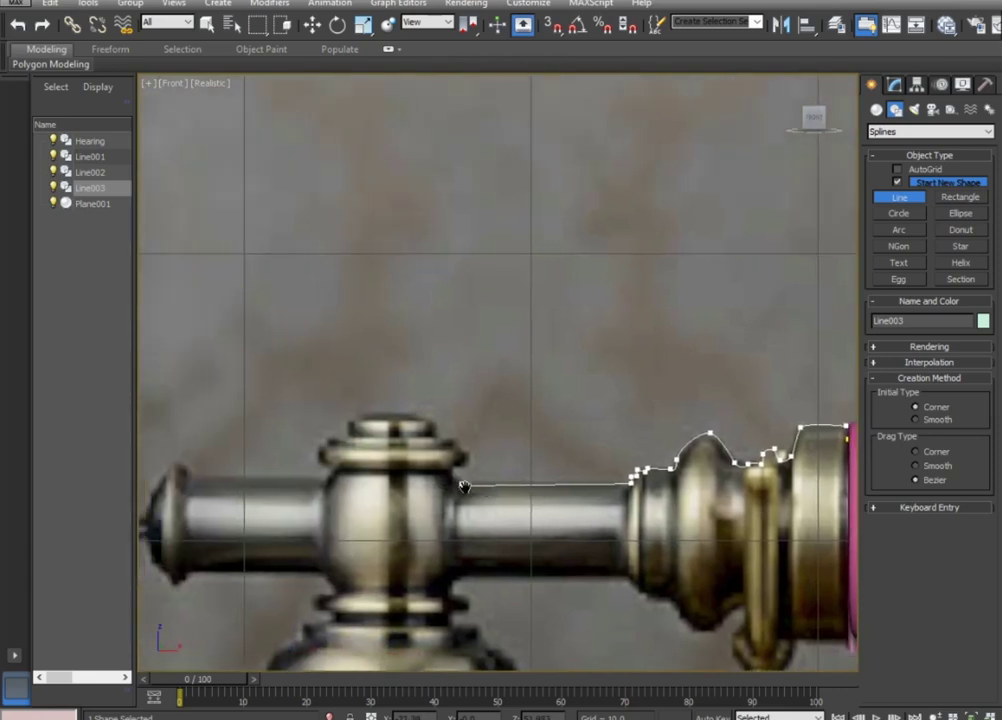
middle_click_drag(184, 480, 409, 492)
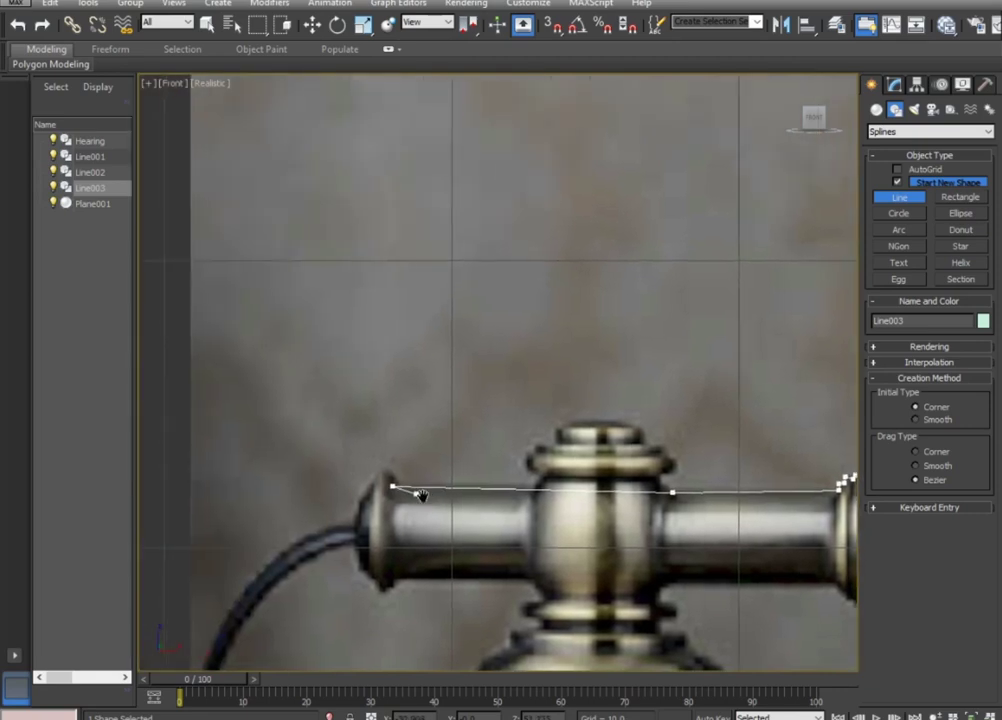
scroll(409, 492, "up", 5)
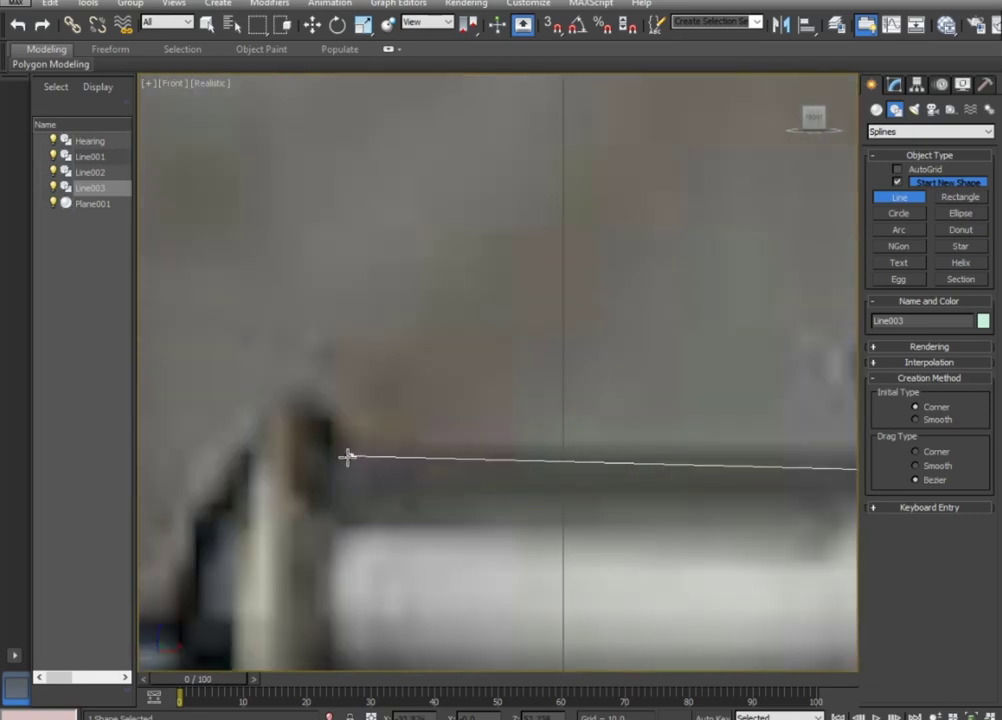
left_click_drag(318, 405, 306, 397)
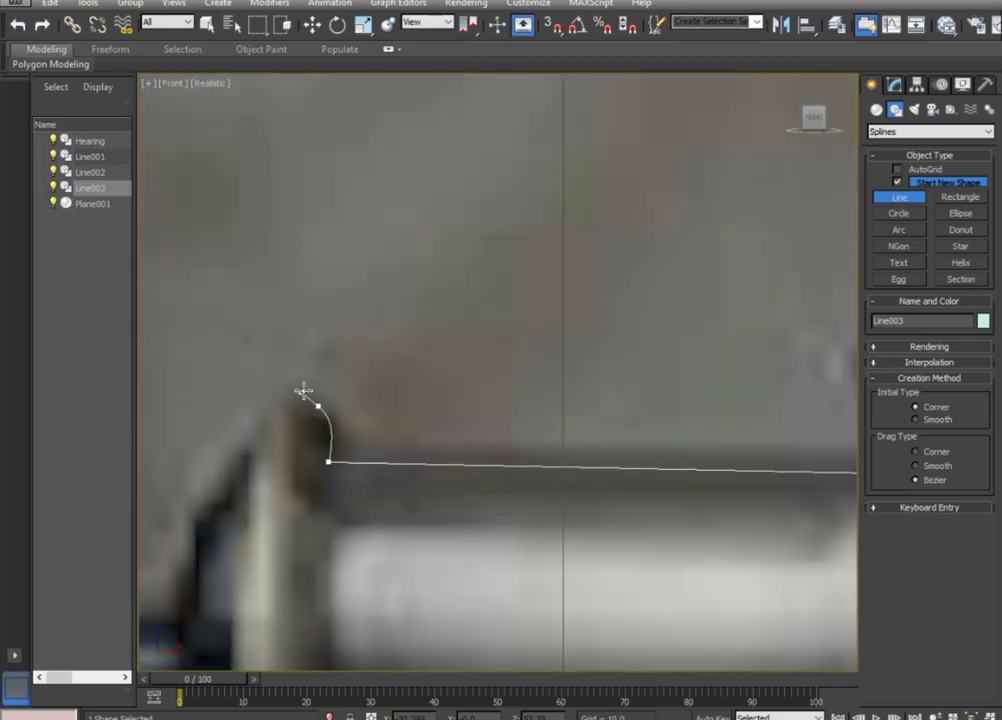
left_click(277, 406)
left_click(249, 453)
left_click(244, 477)
left_click(198, 528)
Place the final end-cap points, frame the handset, and finish Line003.
middle_click_drag(207, 538, 329, 289)
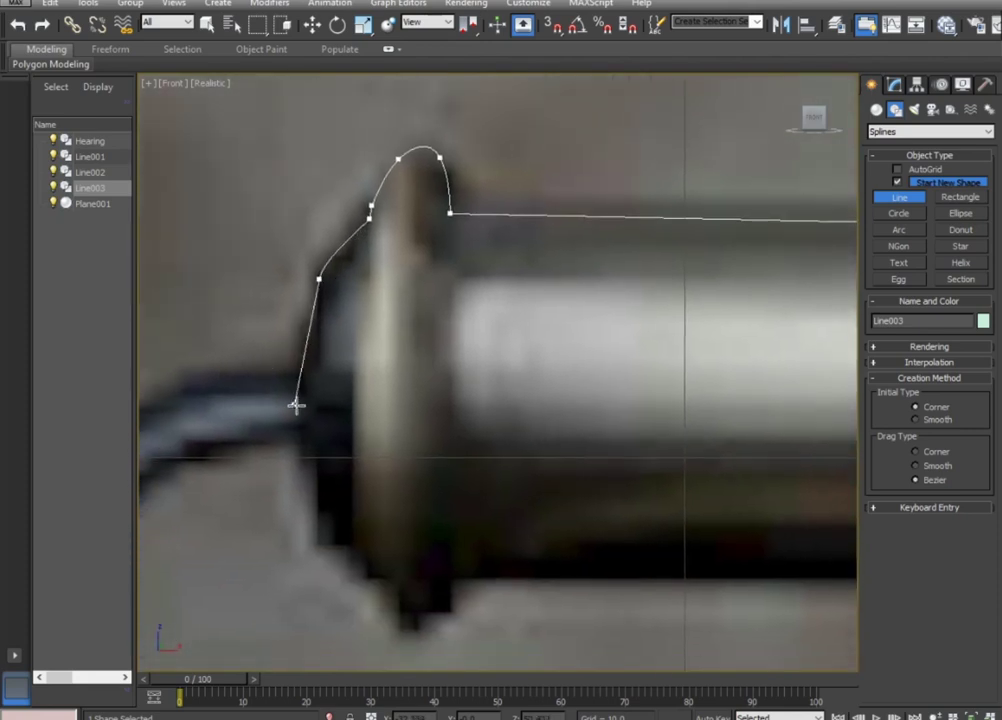
left_click(317, 327)
left_click(300, 323)
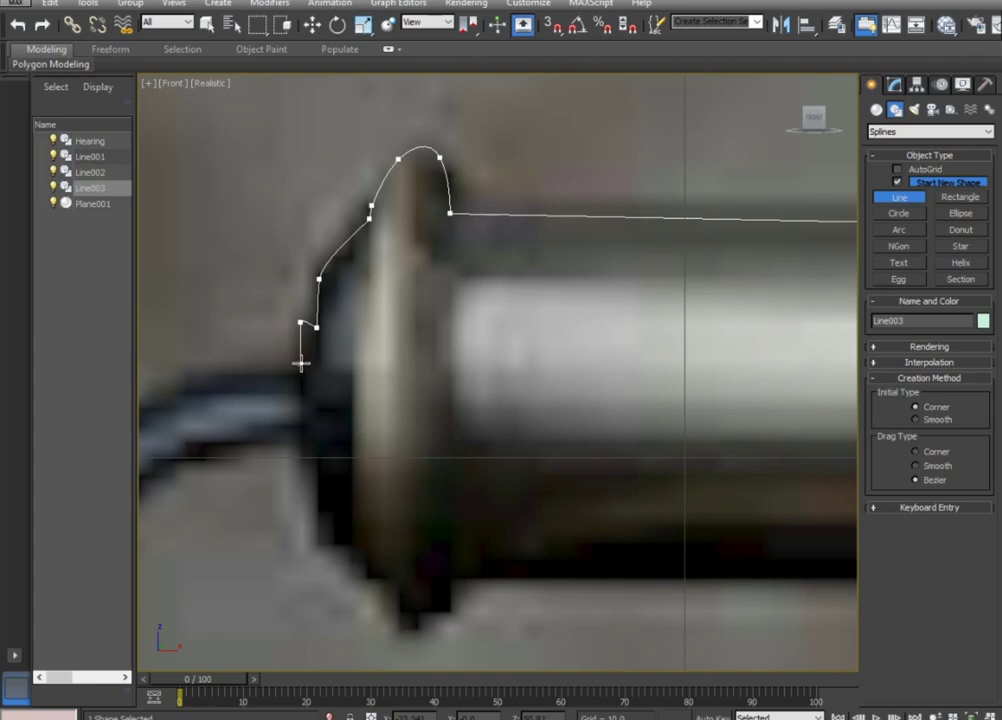
scroll(300, 364, "down", 3)
mouse_move(470, 402)
middle_mouse_down()
mouse_move(349, 404)
mouse_move(396, 413)
middle_mouse_up()
scroll(349, 404, "down", 4)
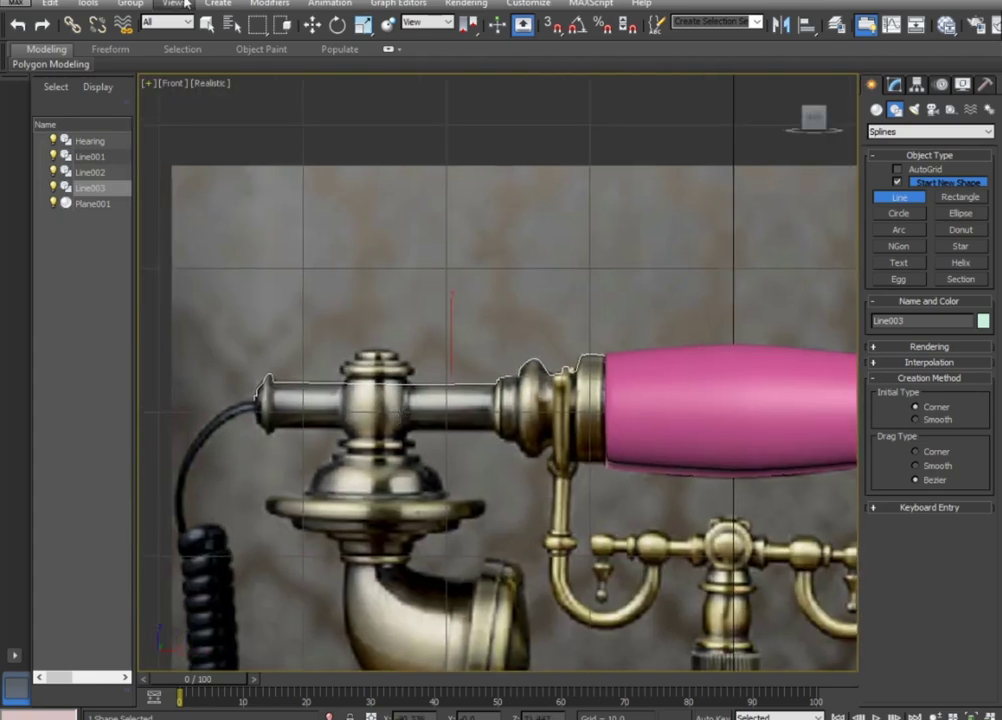
left_click(318, 26)
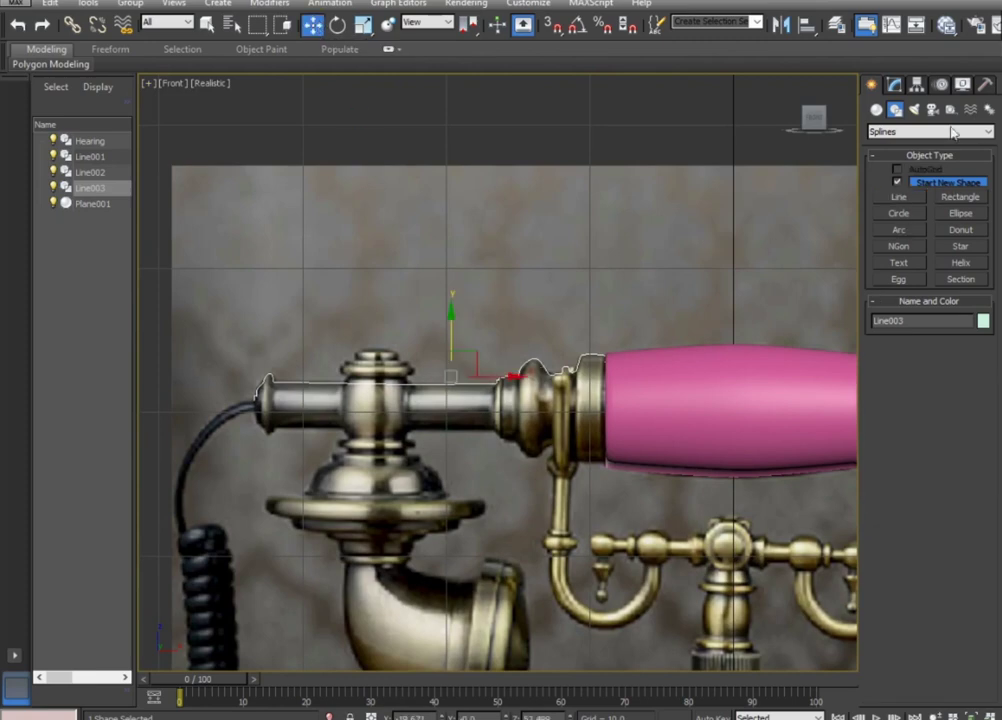
Lower Line003's pivot onto the bar's centre axis using Affect Pivot Only.
left_click(916, 86)
left_click(925, 184)
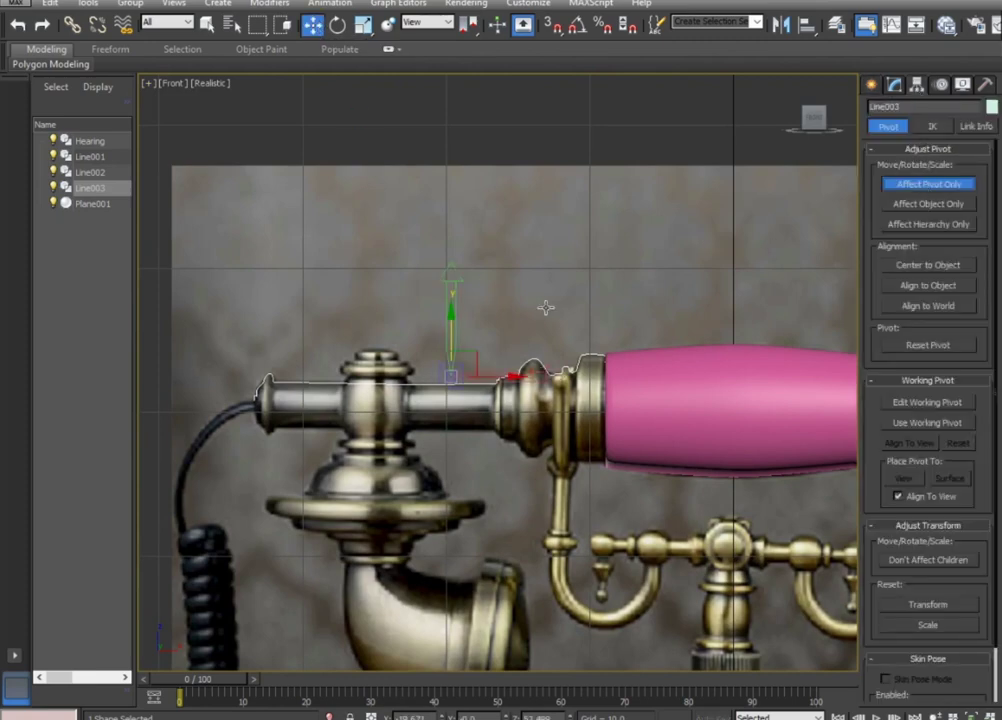
left_click(447, 335)
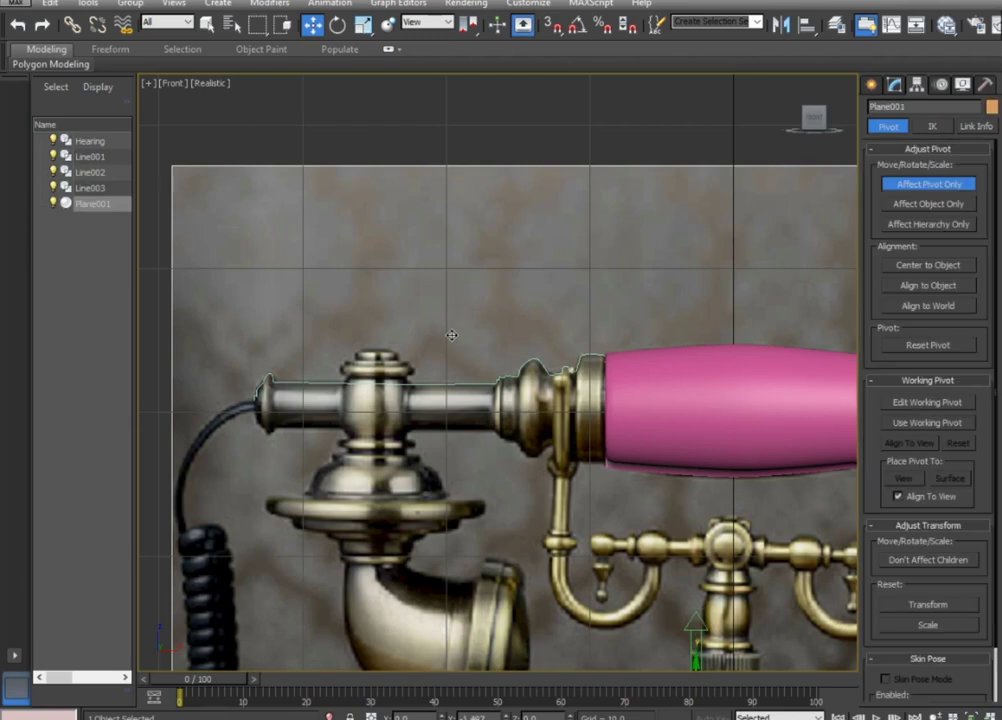
left_click(450, 385)
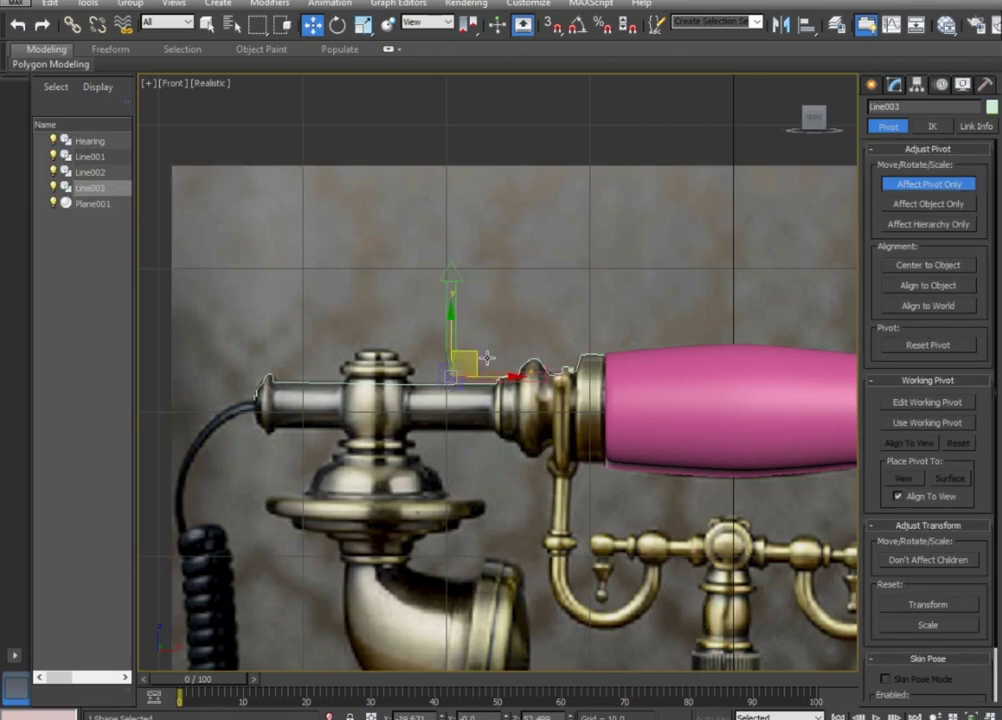
mouse_move(452, 323)
left_mouse_down()
mouse_move(446, 353)
mouse_move(453, 349)
left_mouse_up()
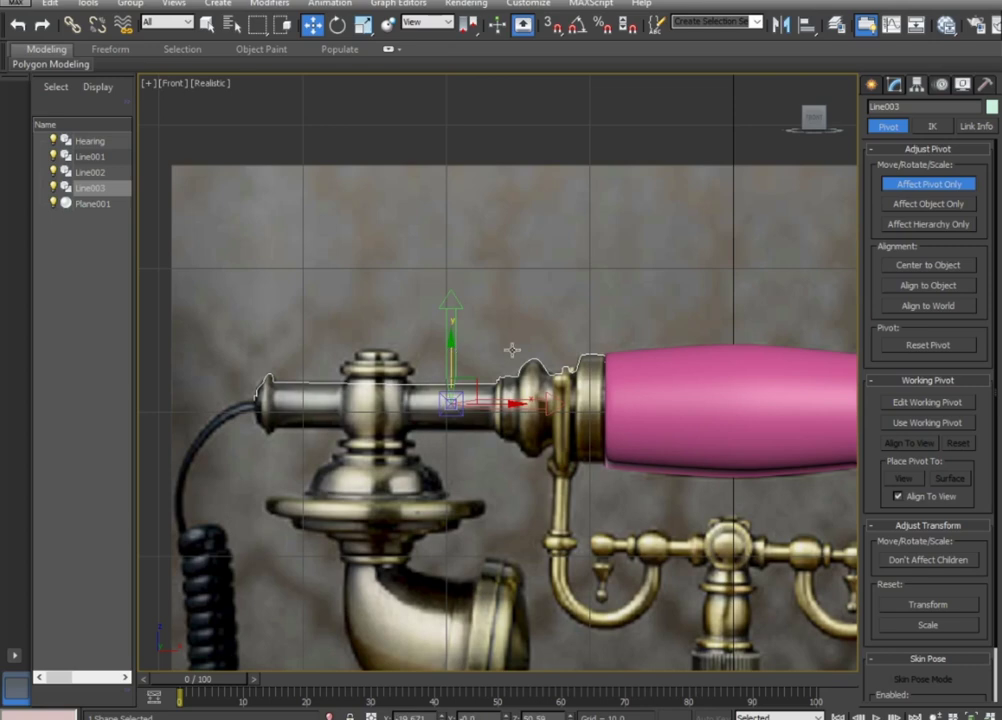
left_click(928, 184)
Apply a Lathe modifier to the Line003 profile.
left_click(894, 84)
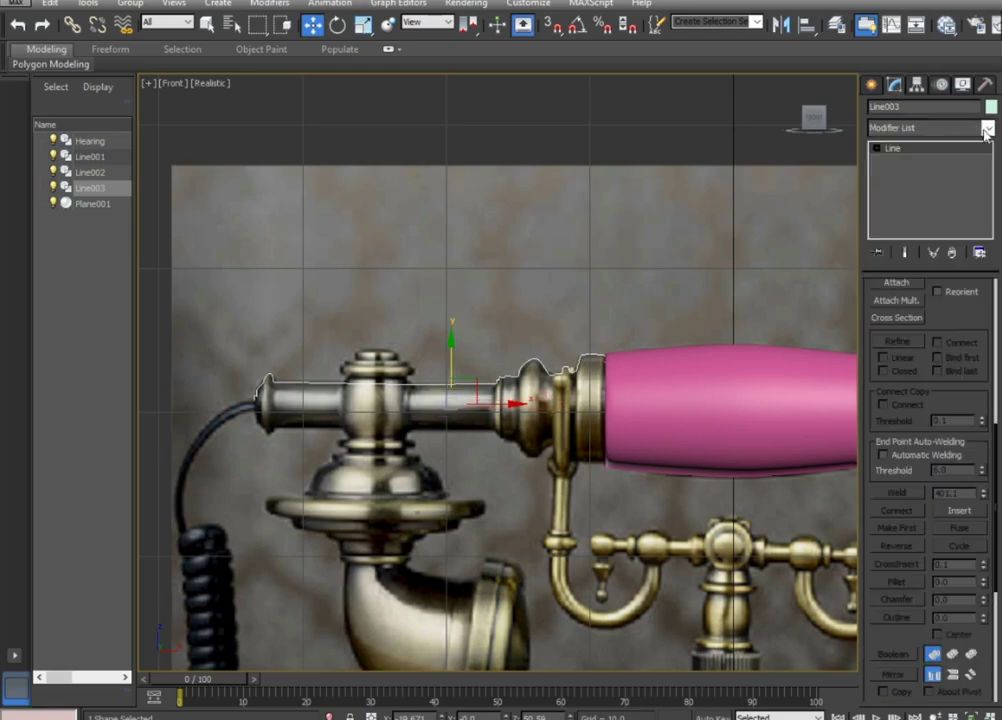
left_click(988, 128)
scroll(916, 508, "down", 1)
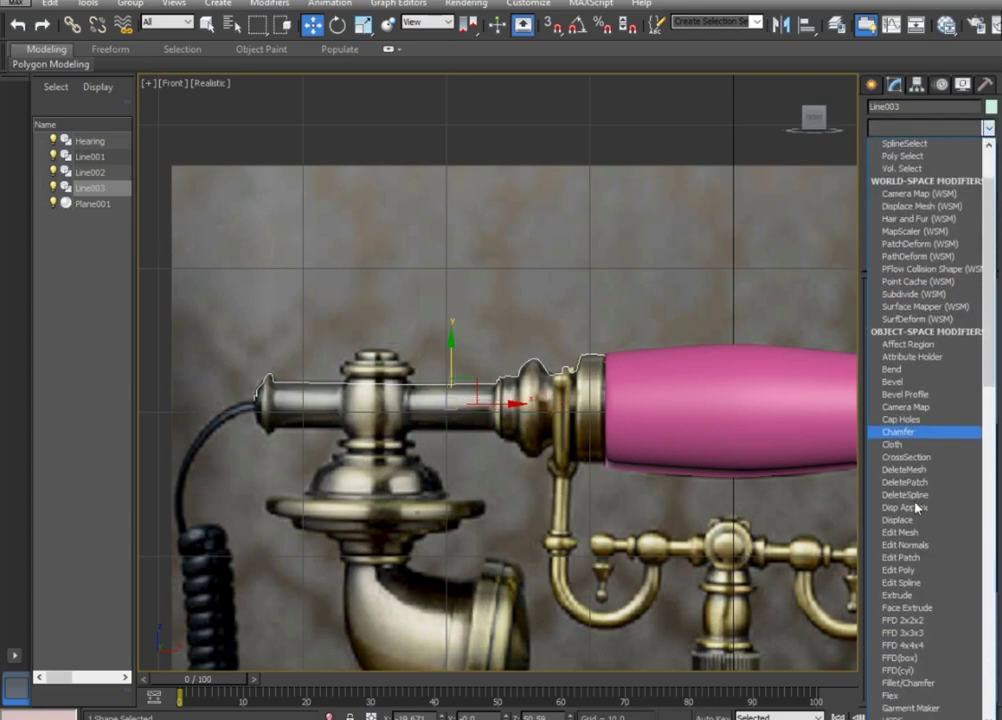
scroll(870, 300, "down", 12)
left_click(912, 148)
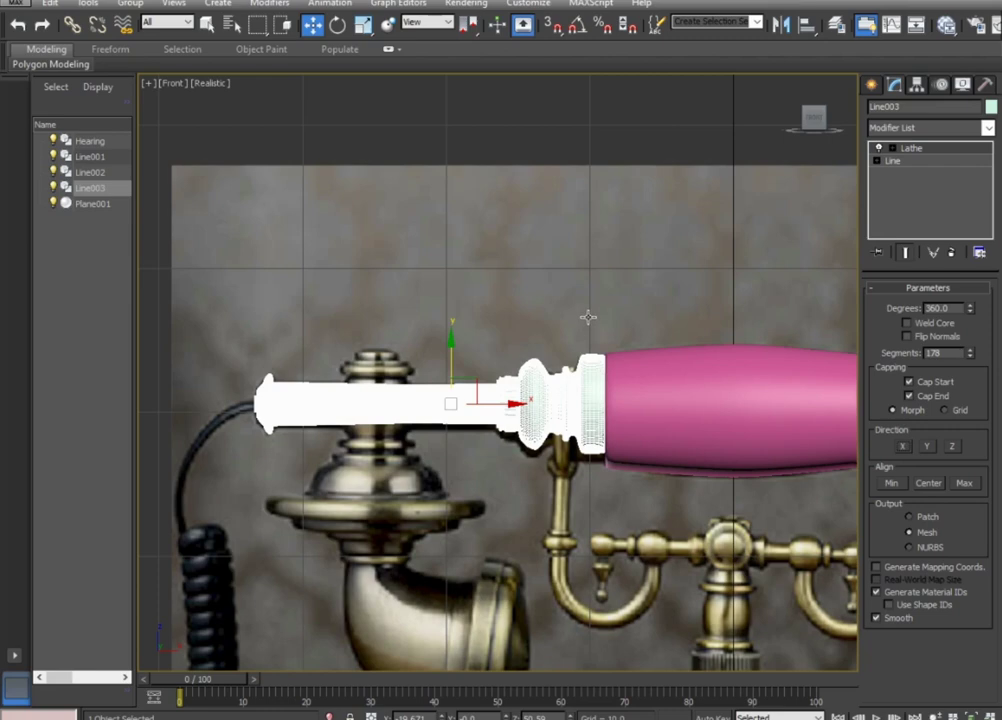
Move the Lathe Axis to thicken the shaft to the earpiece's width, then zoom out.
left_click(893, 148)
left_click(916, 160)
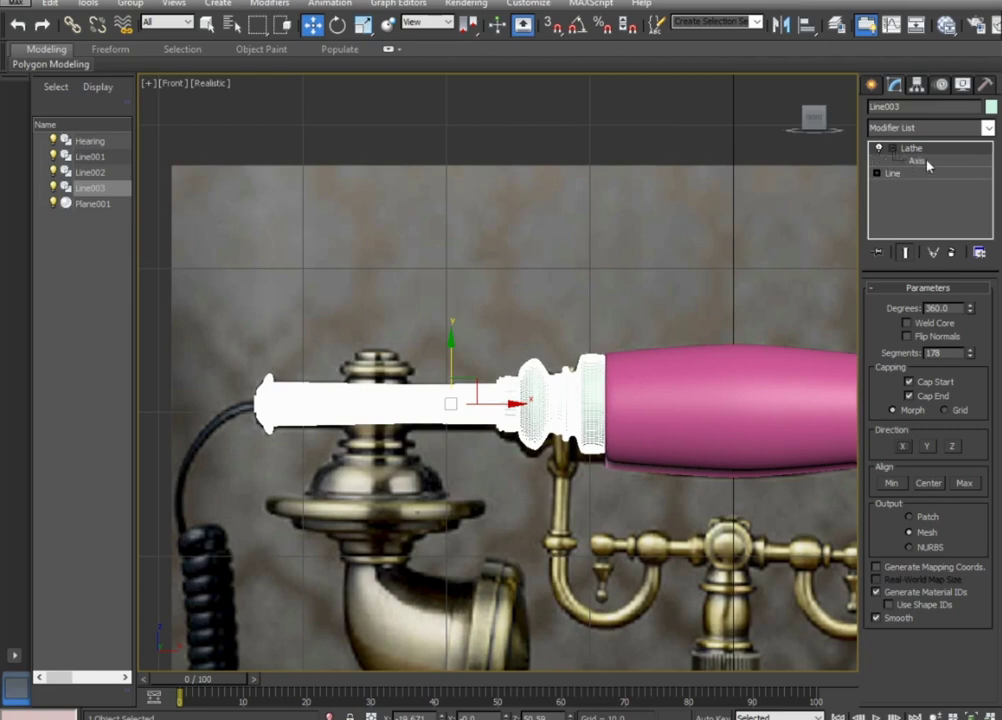
left_click_drag(452, 345, 457, 353)
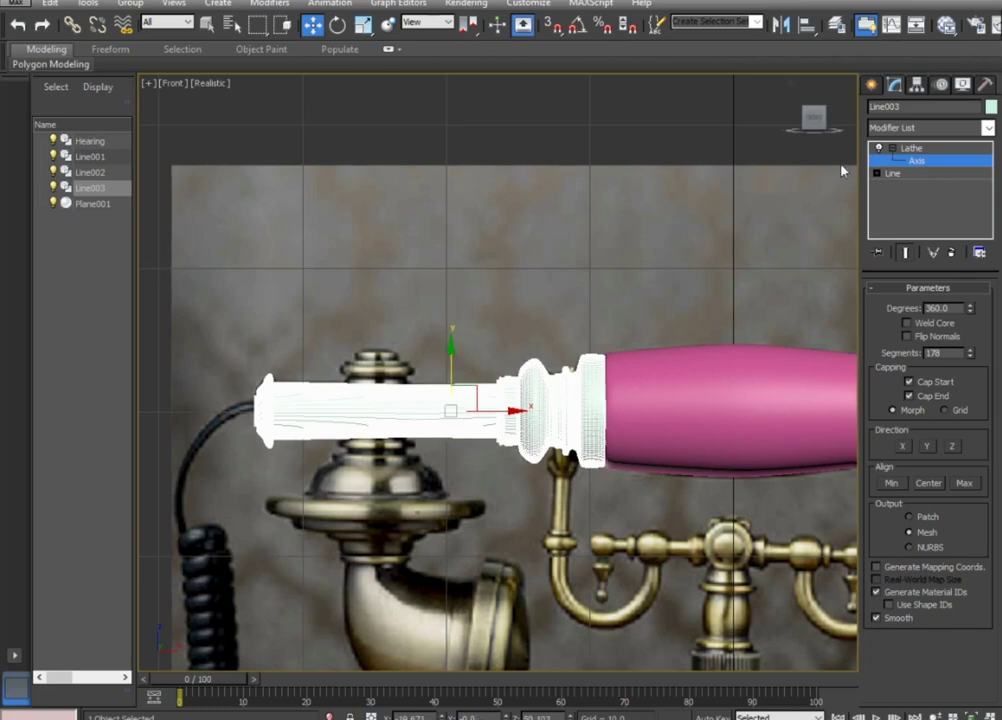
left_click(561, 239)
scroll(590, 407, "down", 5)
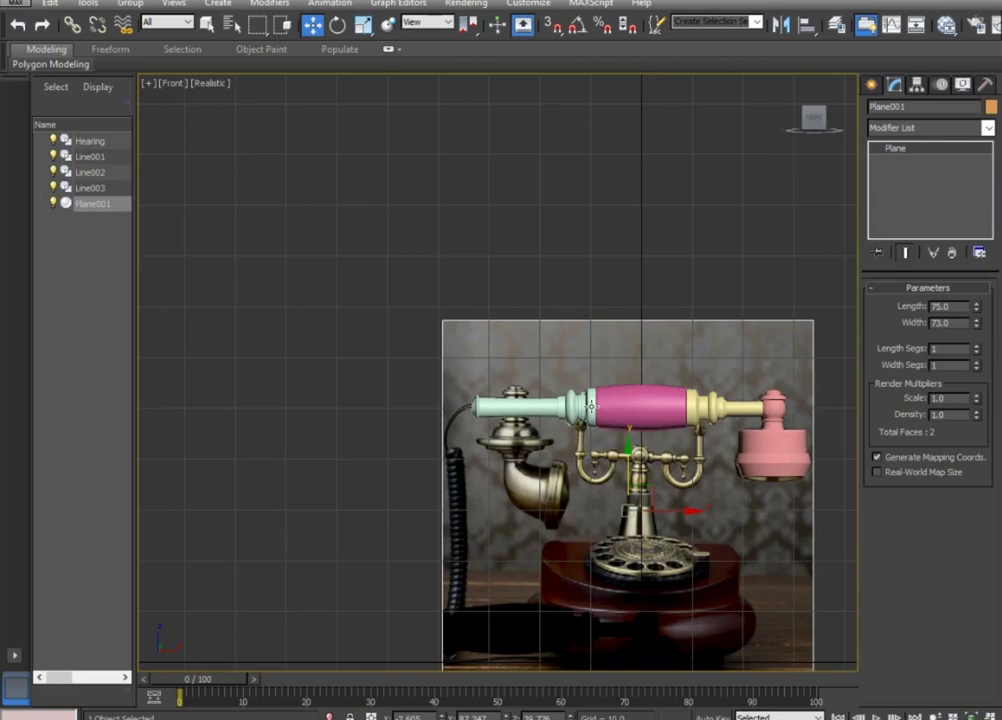
key("alt+w")
left_click(557, 284)
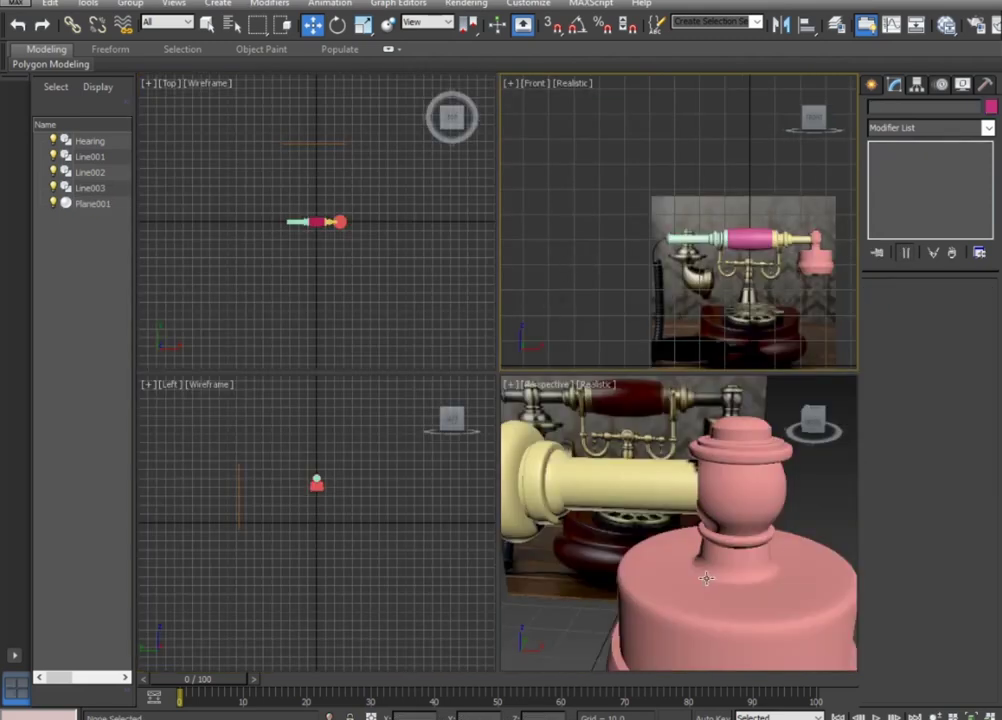
scroll(770, 520, "down", 5)
scroll(742, 538, "up", 2)
scroll(755, 510, "up", 2)
scroll(762, 491, "up", 3)
scroll(686, 545, "up", 2)
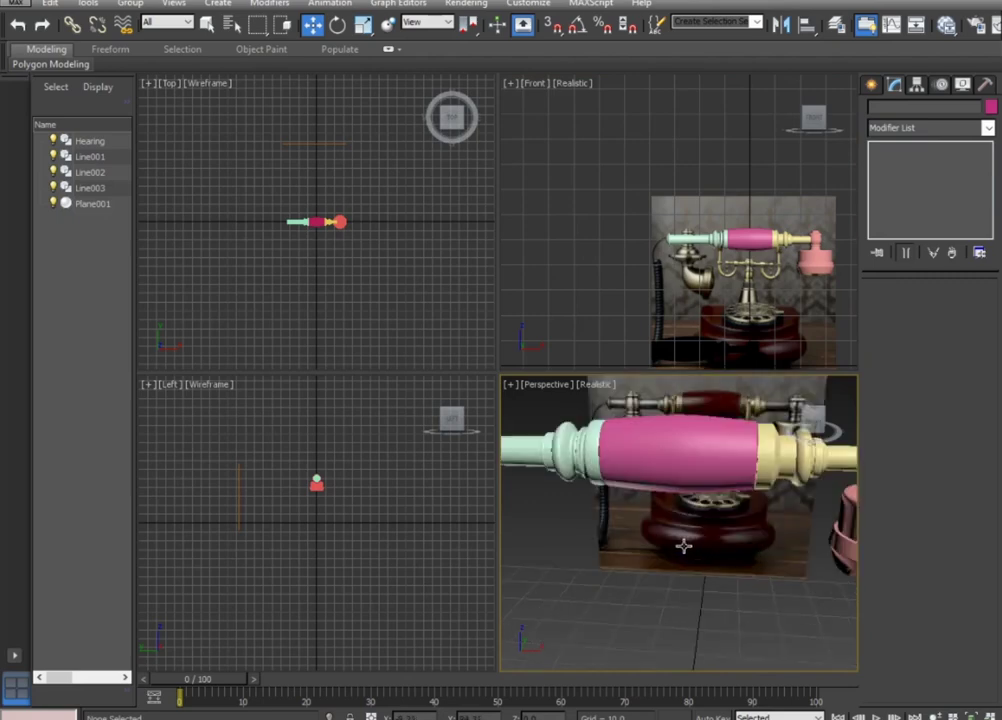
left_click(561, 219)
key("alt+w")
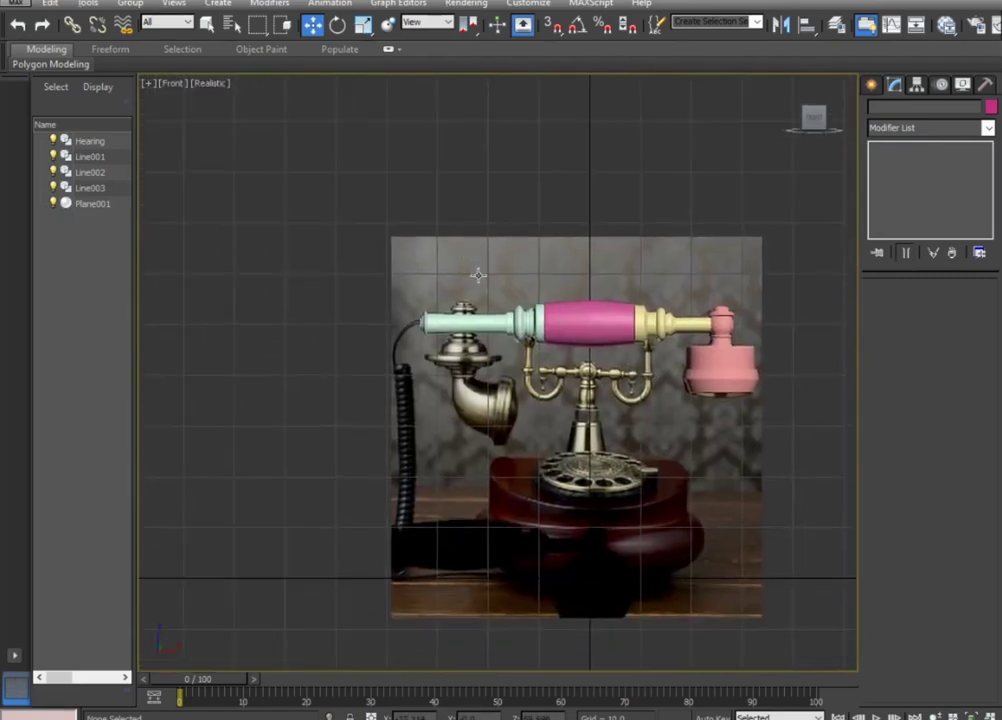
scroll(473, 273, "up", 2)
scroll(467, 320, "up", 2)
scroll(508, 284, "up", 2)
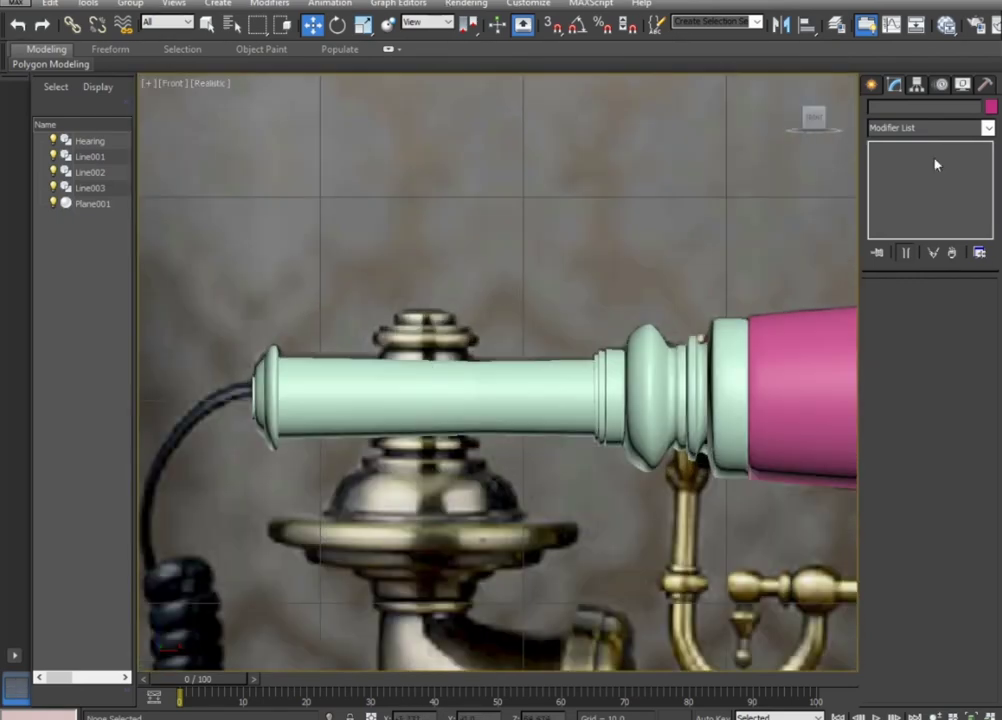
Hide the green earpiece, Line003, to reveal the reference photo underneath.
left_click(870, 86)
left_click(899, 197)
scroll(454, 316, "up", 2)
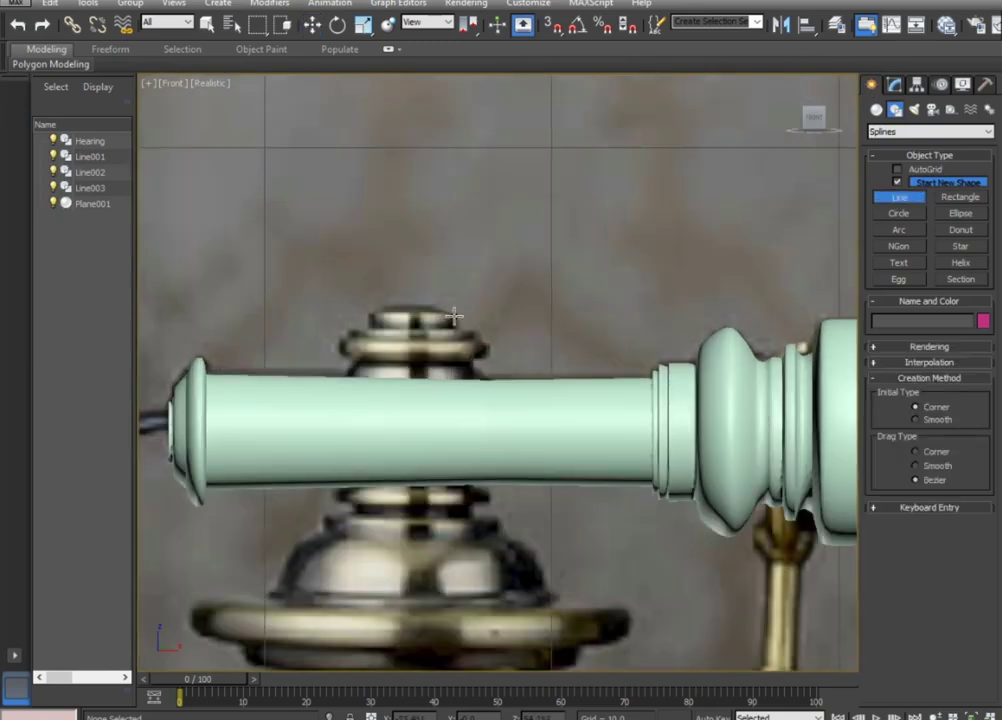
scroll(446, 323, "up", 2)
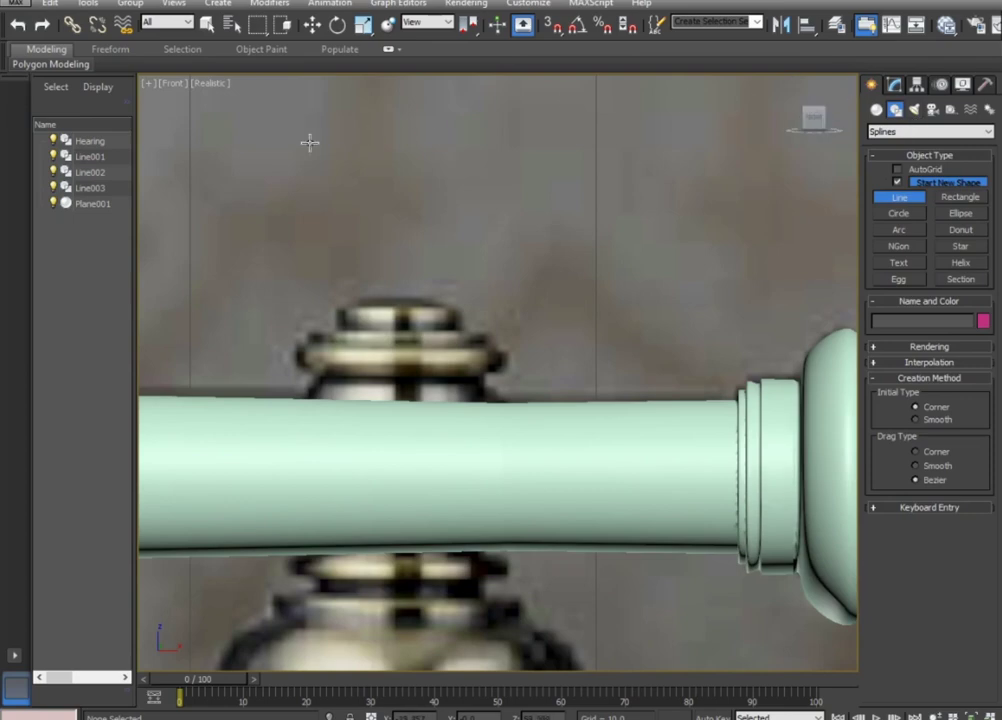
left_click(312, 24)
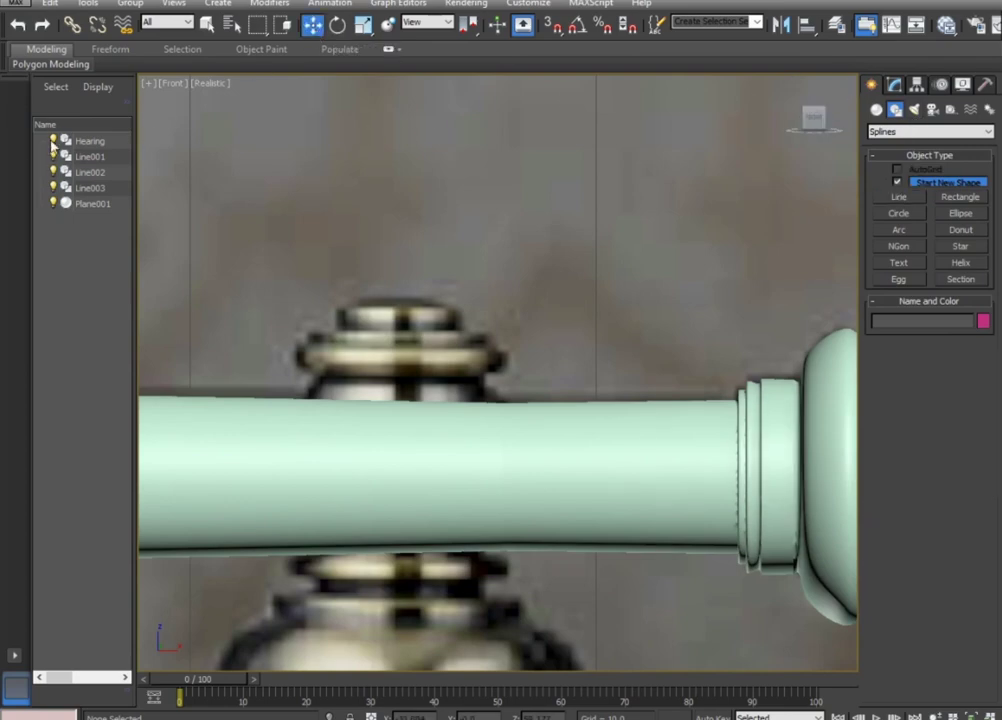
left_click(53, 188)
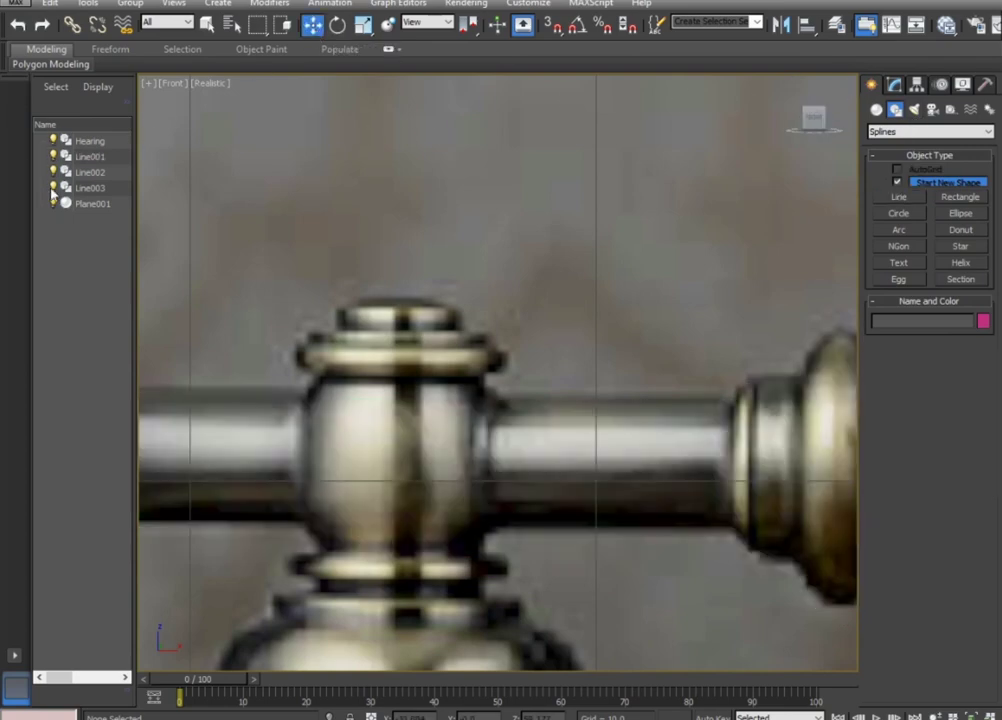
scroll(607, 347, "down", 2)
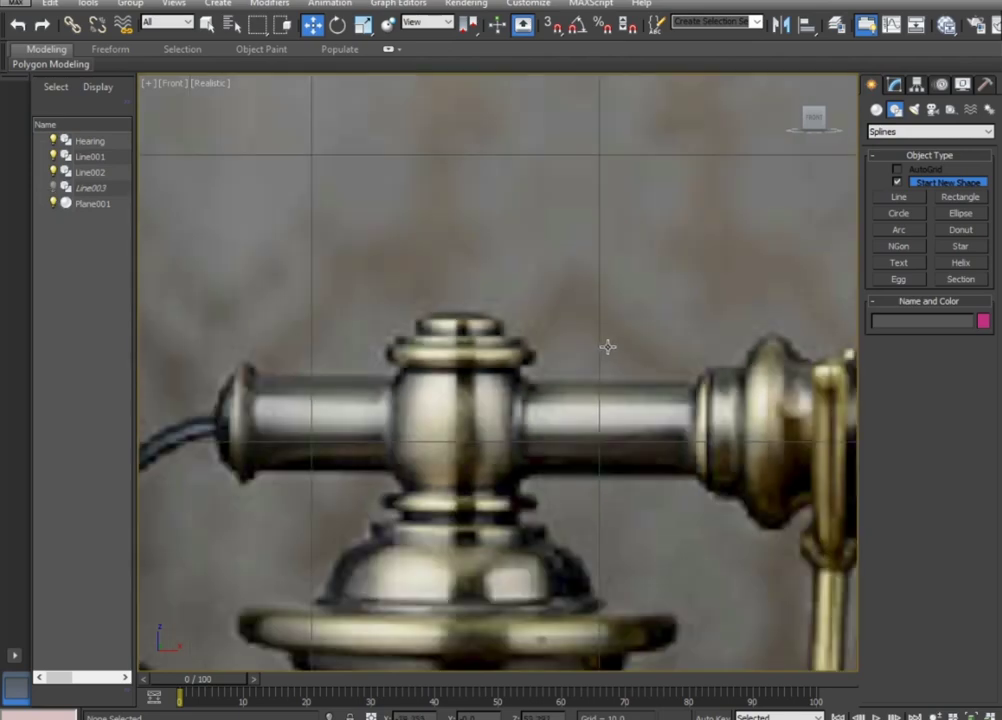
Start Line004 at the knob's top centre, tracing over its rounded top and rim bulge.
left_click(876, 109)
left_click(895, 109)
left_click(900, 199)
scroll(391, 340, "up", 4)
scroll(418, 291, "up", 1)
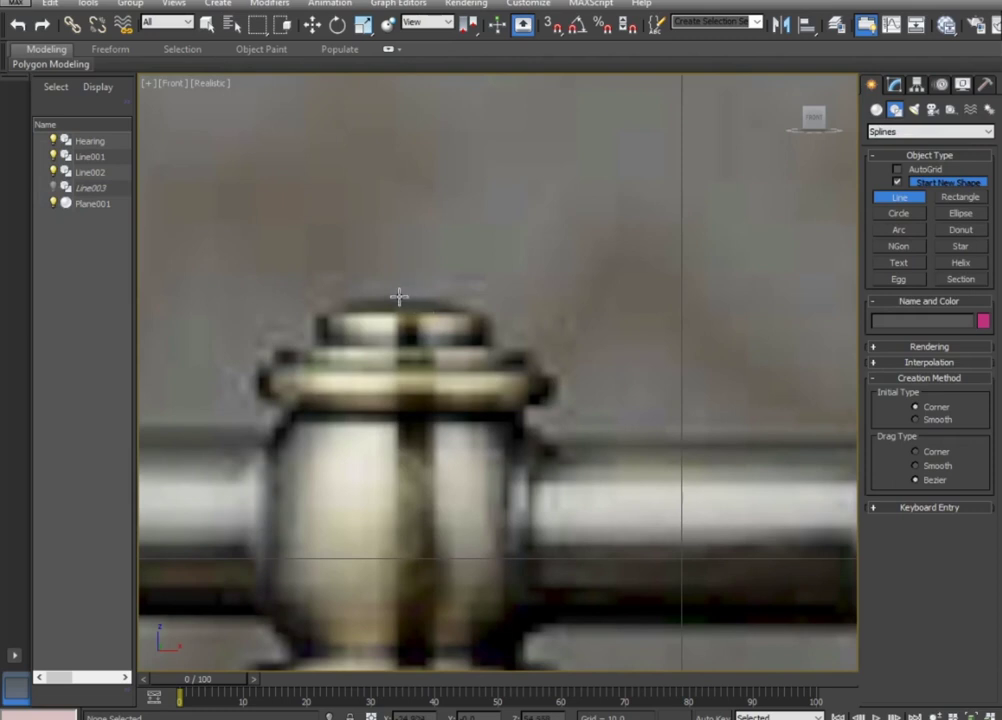
left_click(401, 297)
left_click(465, 304)
left_click_drag(479, 307, 490, 327)
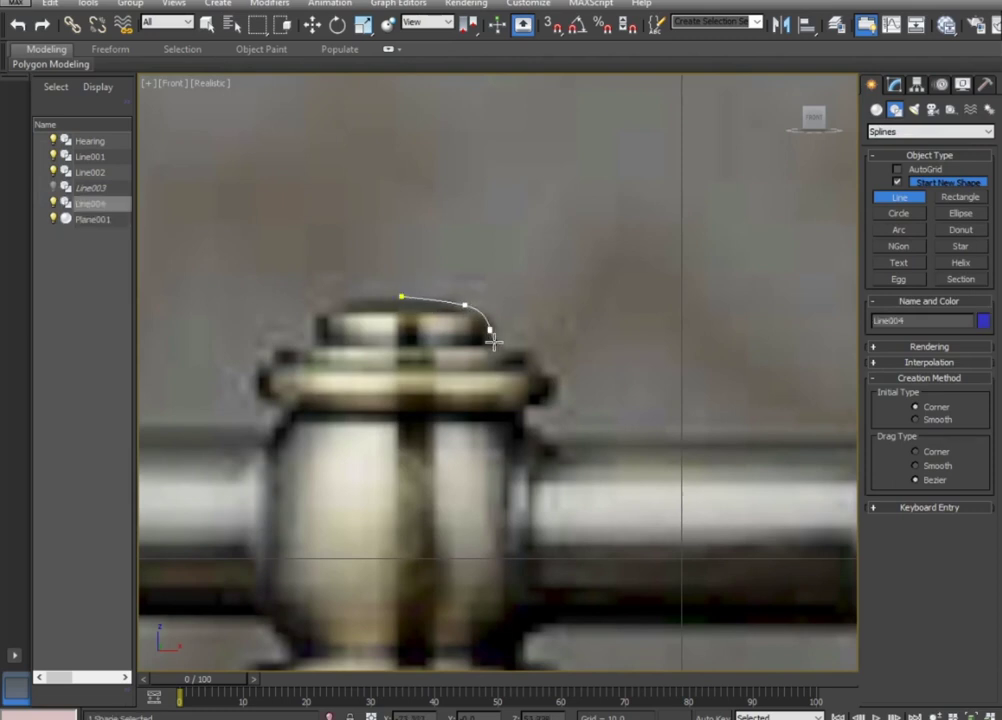
left_click(490, 347)
left_click(527, 349)
left_click(527, 370)
left_click_drag(555, 377, 557, 400)
left_click(552, 402)
left_click(521, 408)
Continue Line004 down the rounded knob body and step it in past the lower collar.
middle_click_drag(517, 450, 444, 356)
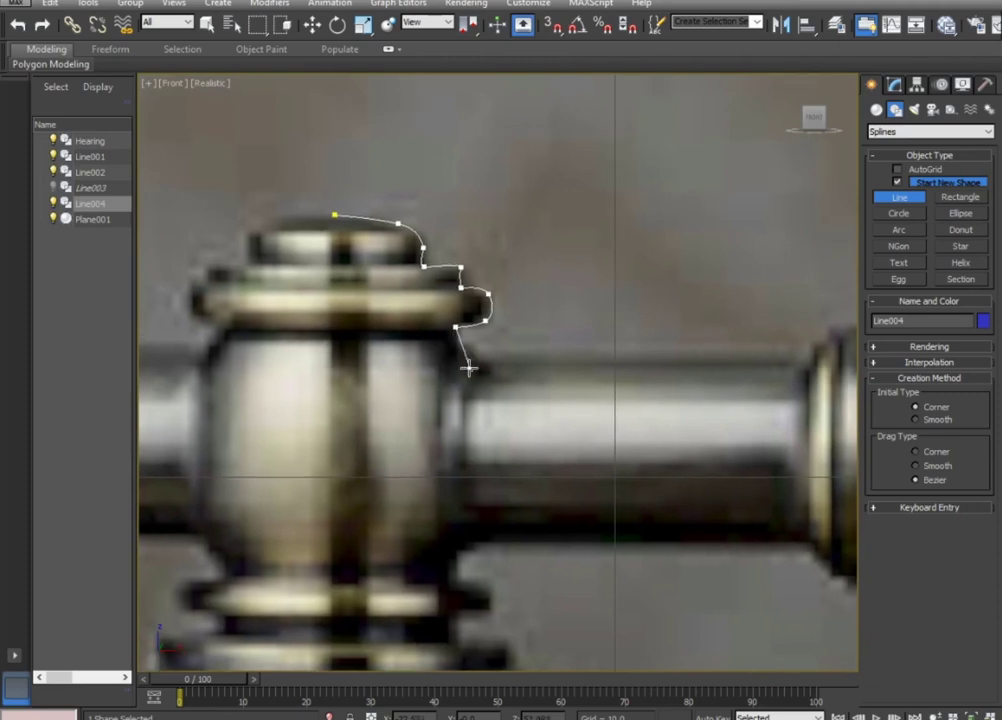
left_click(454, 351)
scroll(482, 441, "down", 2)
left_click_drag(459, 467, 472, 463)
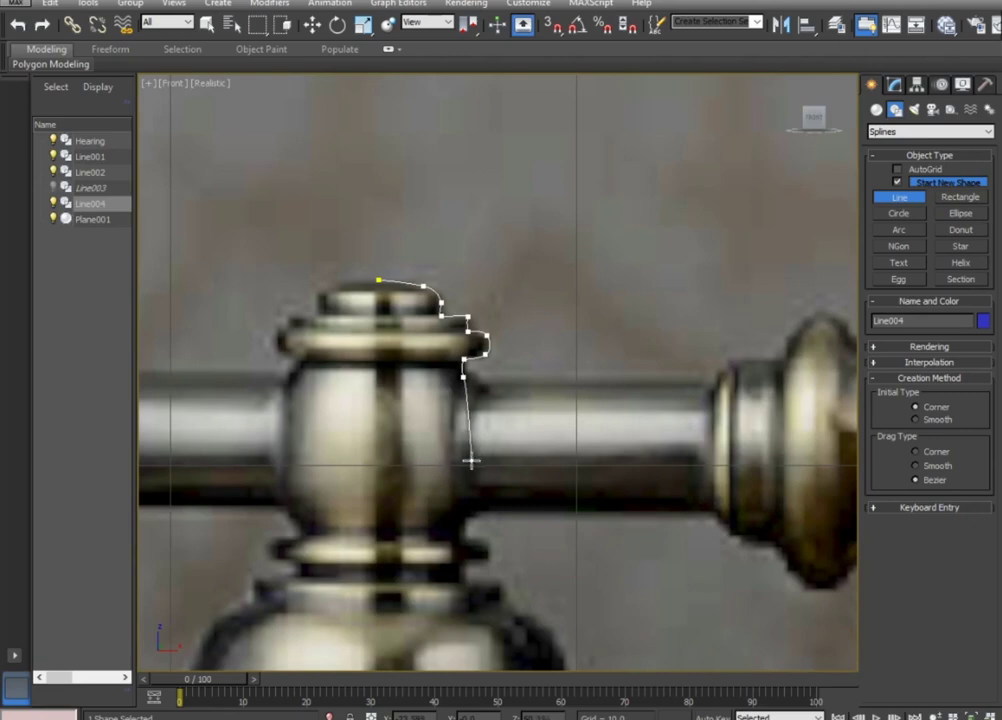
left_click(478, 442)
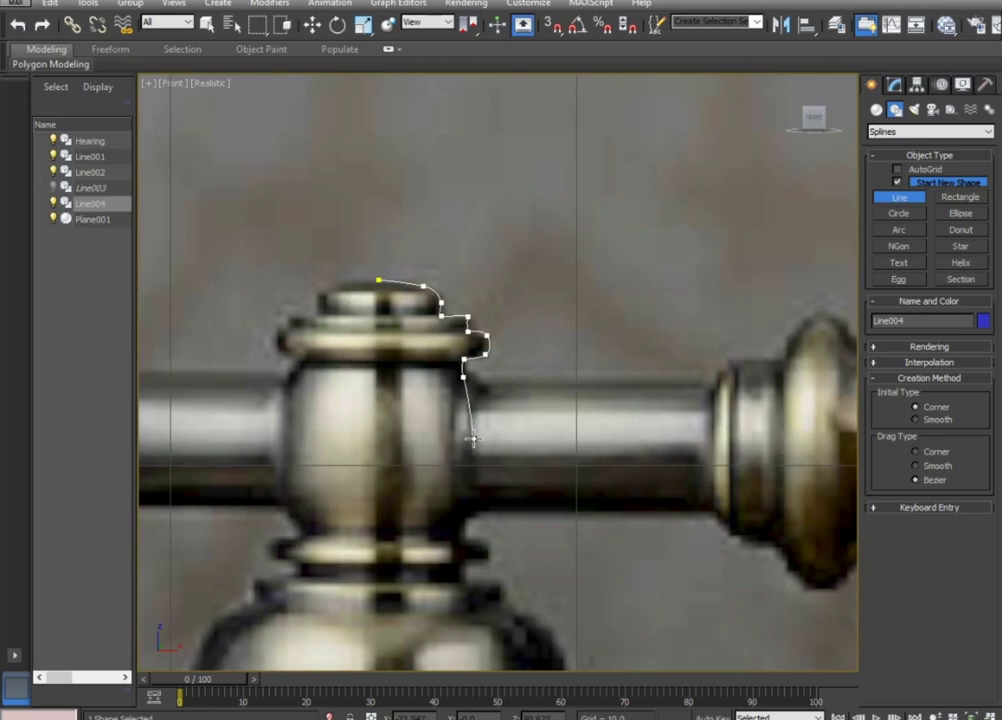
left_click(460, 537)
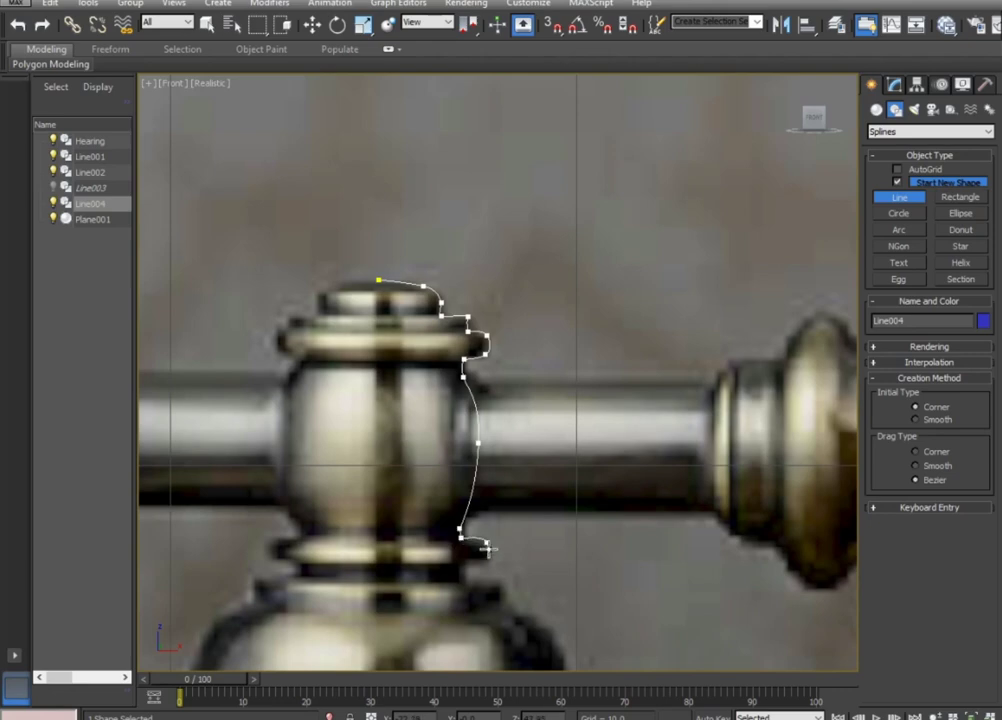
left_click(491, 558)
left_click(460, 559)
left_click(461, 585)
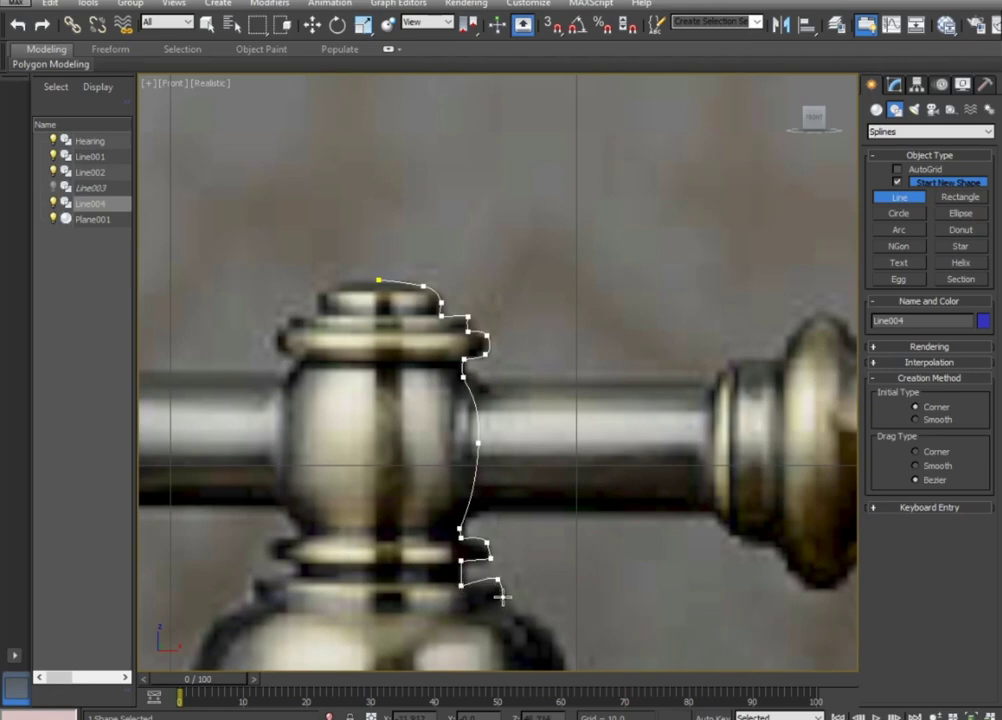
middle_click_drag(503, 597, 374, 292)
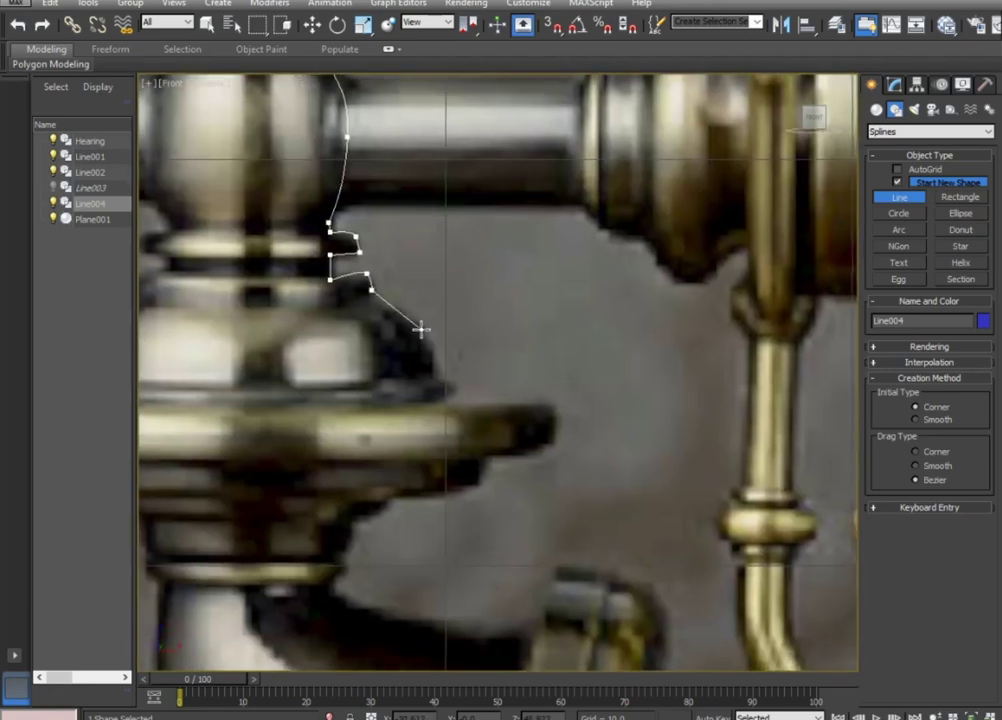
Extend Line004 from the dome's lower edge out around the dish rim and under it.
left_click(457, 388)
left_click(431, 399)
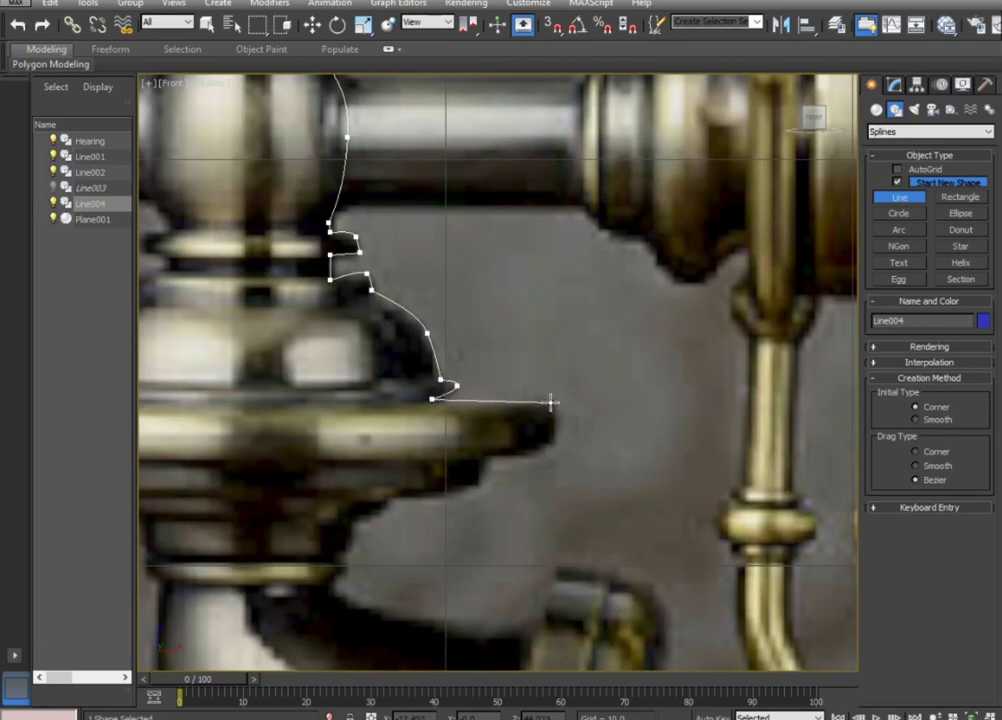
left_click(551, 401)
left_click(556, 424)
left_click(540, 454)
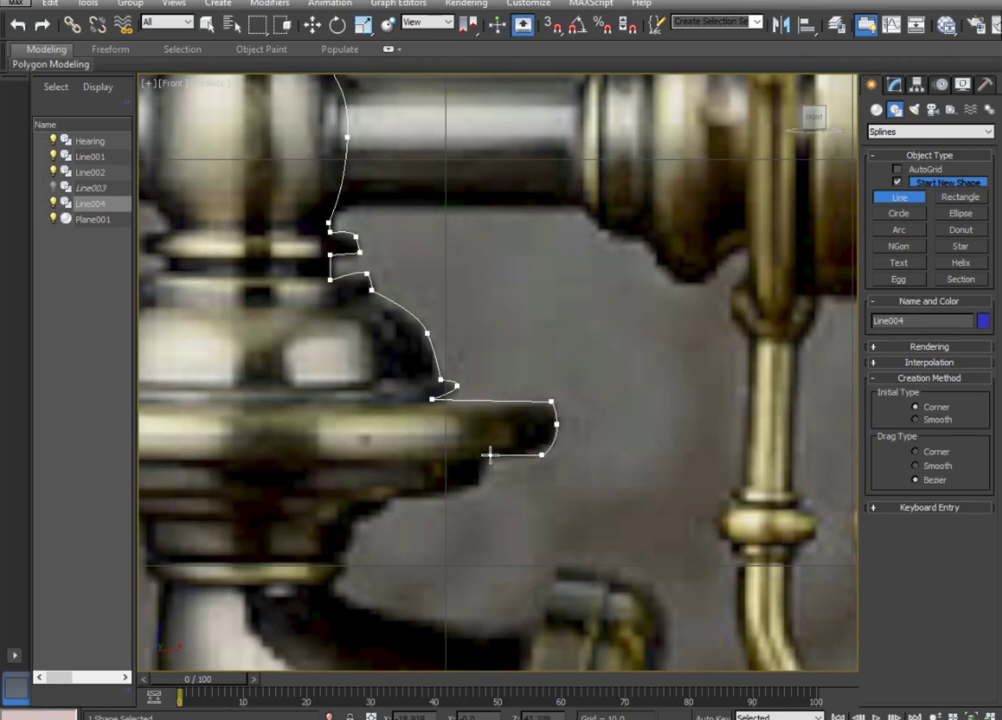
left_click(490, 455)
left_click(480, 484)
Trace the dish underside and down the neck, ending Line004 just above the elbow.
left_click(396, 494)
left_click(361, 517)
left_click(351, 541)
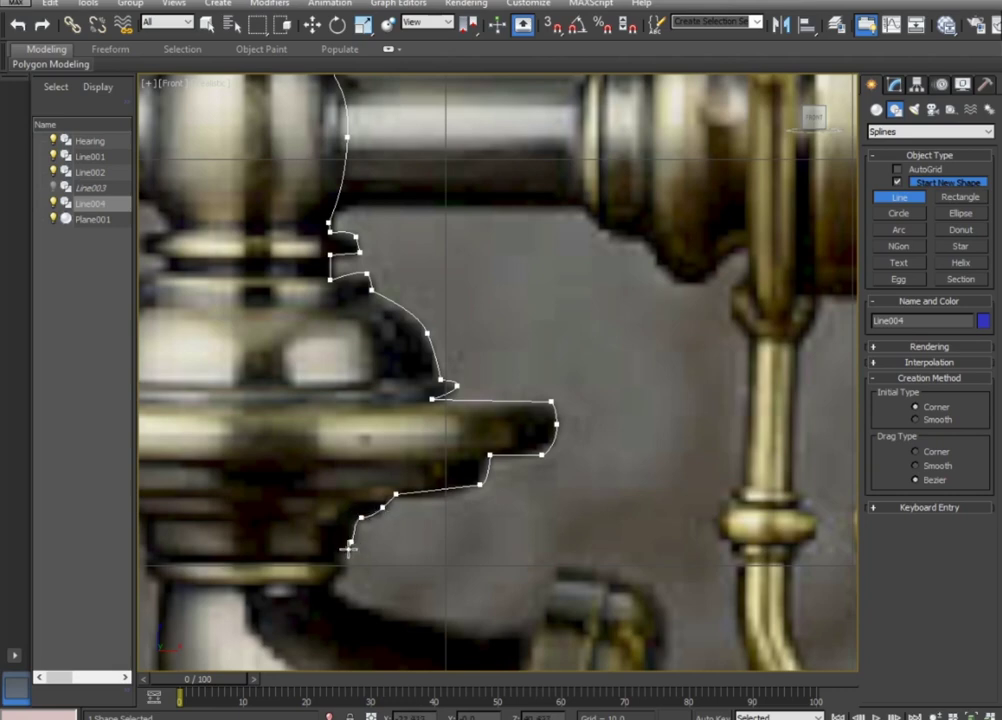
left_click(339, 559)
scroll(346, 577, "up", 5)
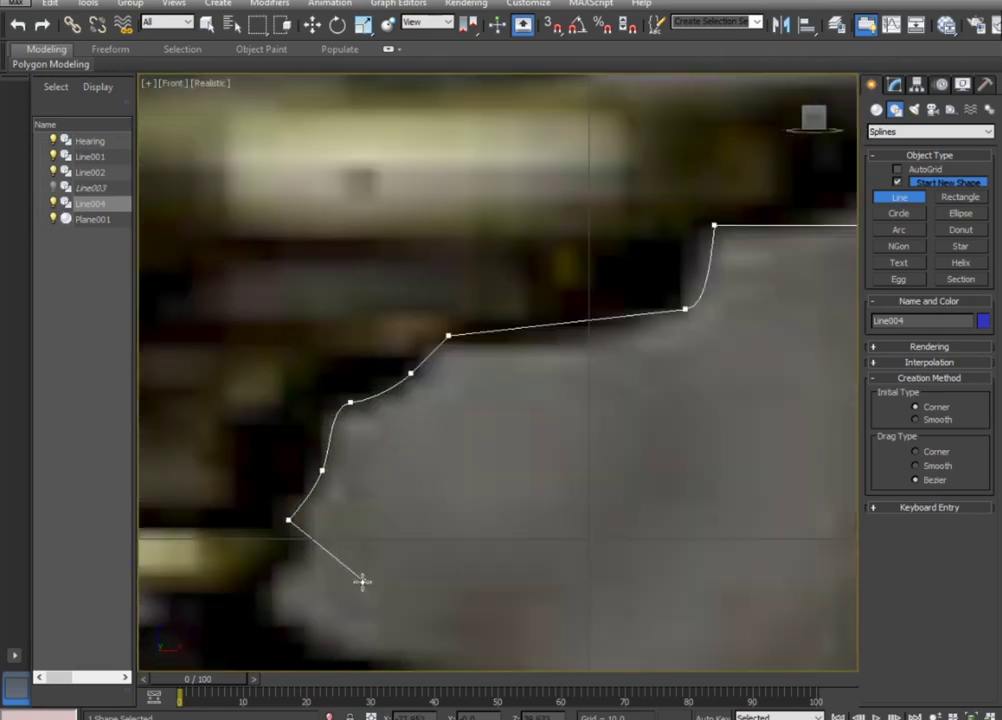
left_click(305, 545)
left_click(278, 565)
scroll(259, 561, "down", 5)
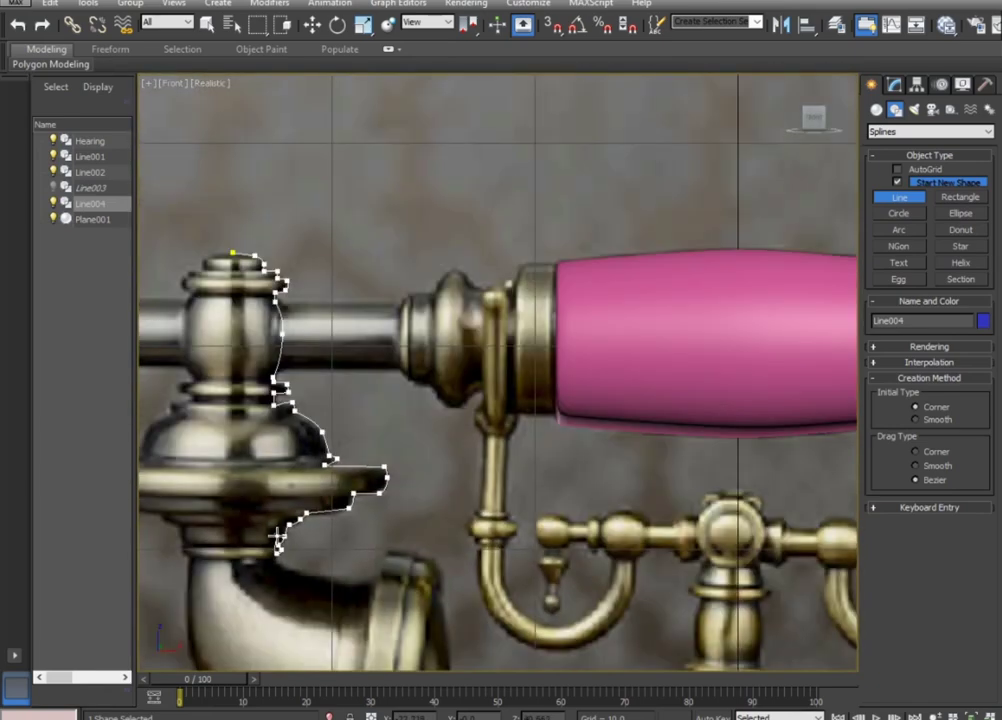
scroll(324, 418, "down", 3)
scroll(324, 418, "up", 2)
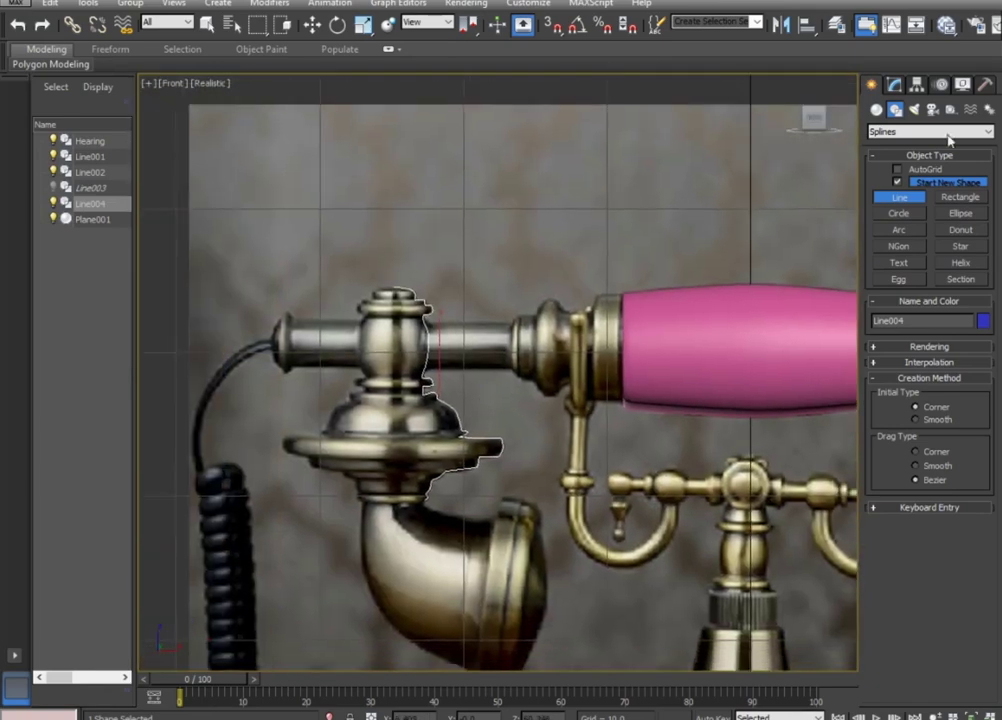
left_click(917, 84)
Move Line004's pivot to the knob centre, then lathe it into the solid blue cradle piece.
left_click(927, 188)
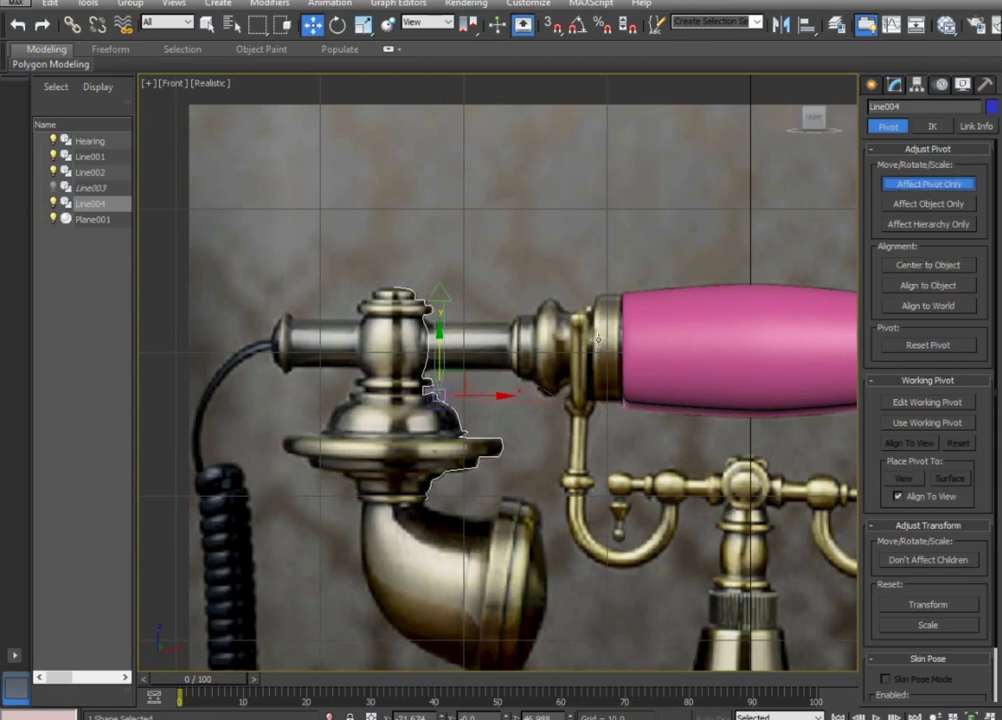
left_click_drag(484, 400, 441, 399)
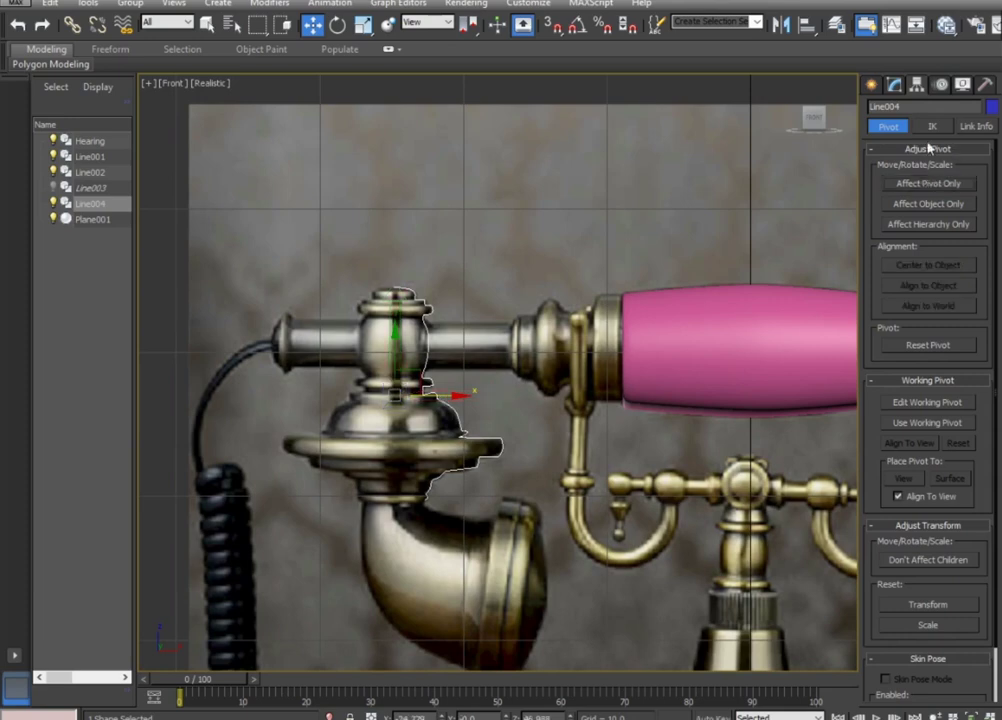
left_click(895, 84)
left_click(947, 131)
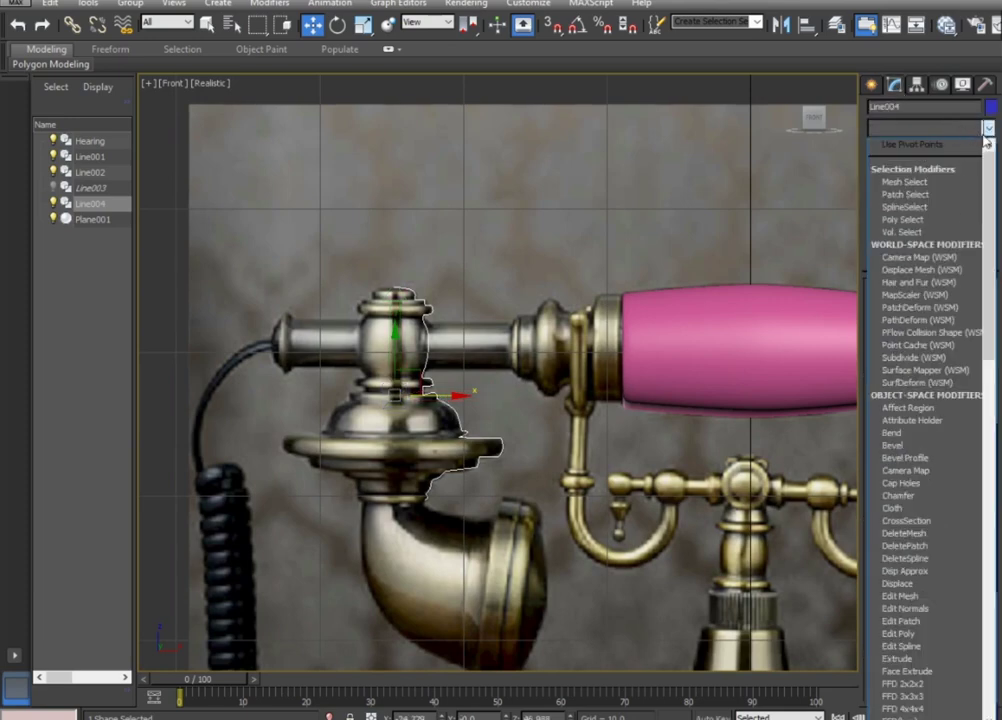
key("l")
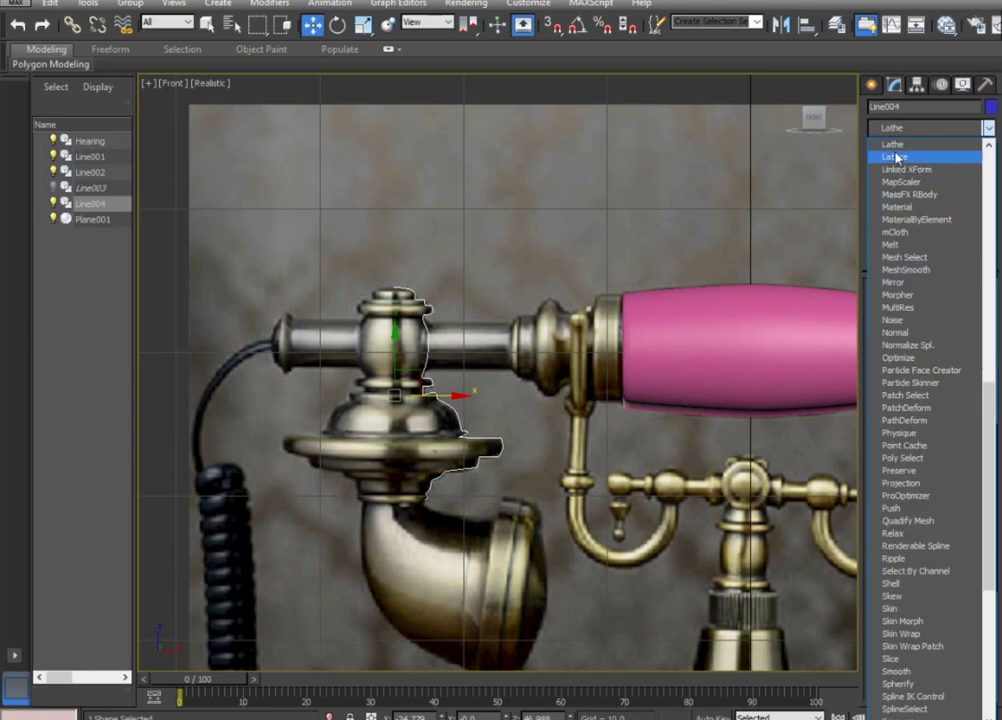
left_click(900, 145)
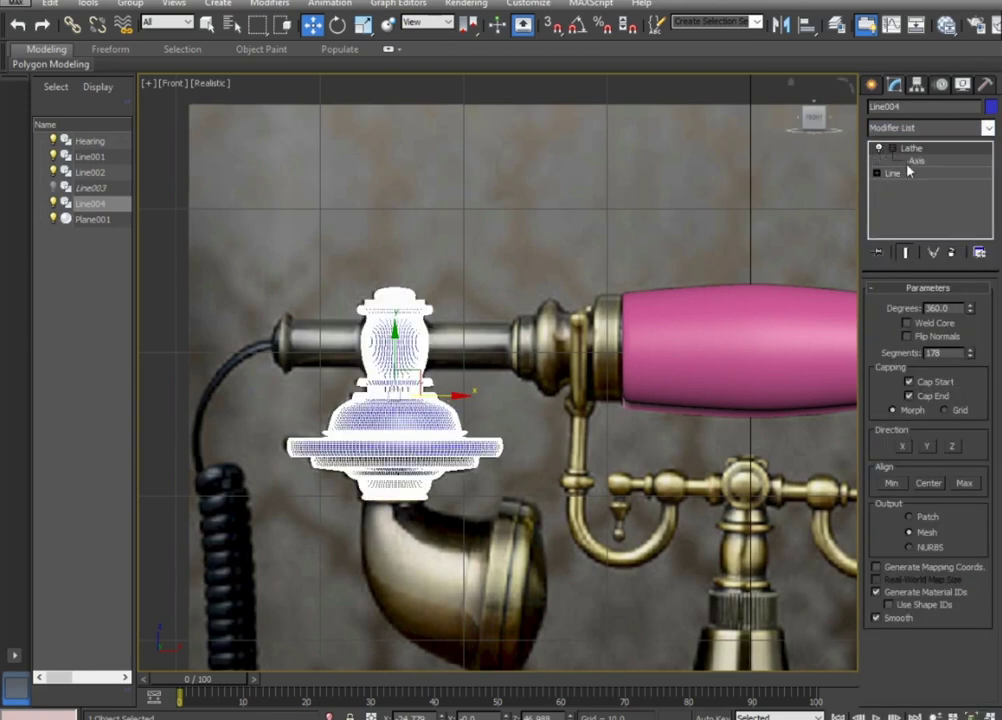
left_click(913, 160)
left_click_drag(452, 395, 444, 395)
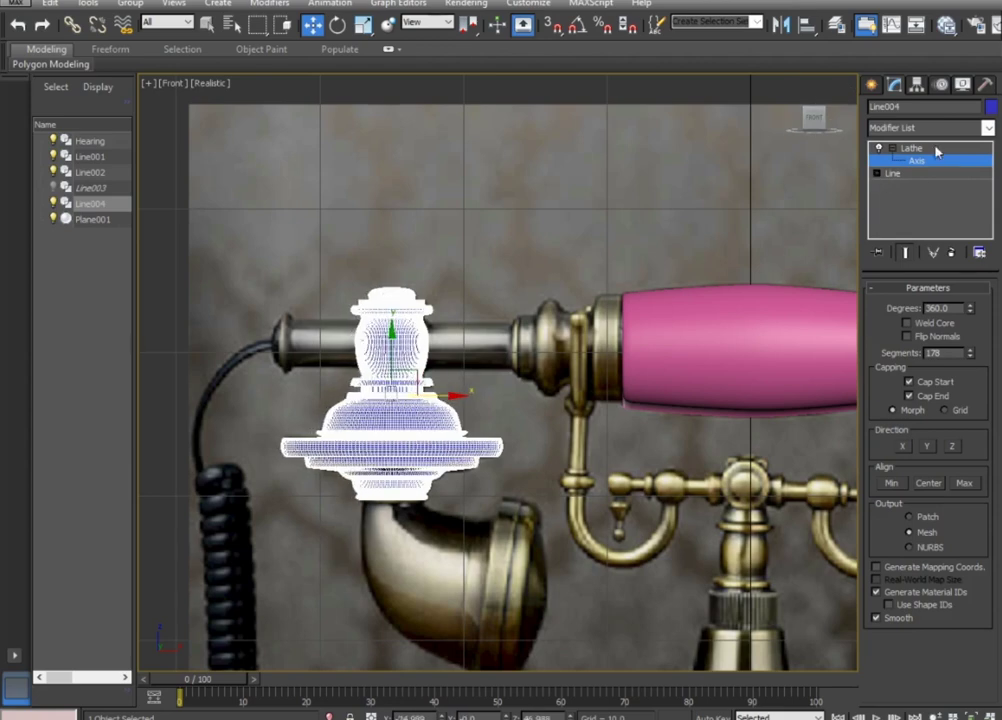
left_click(586, 217)
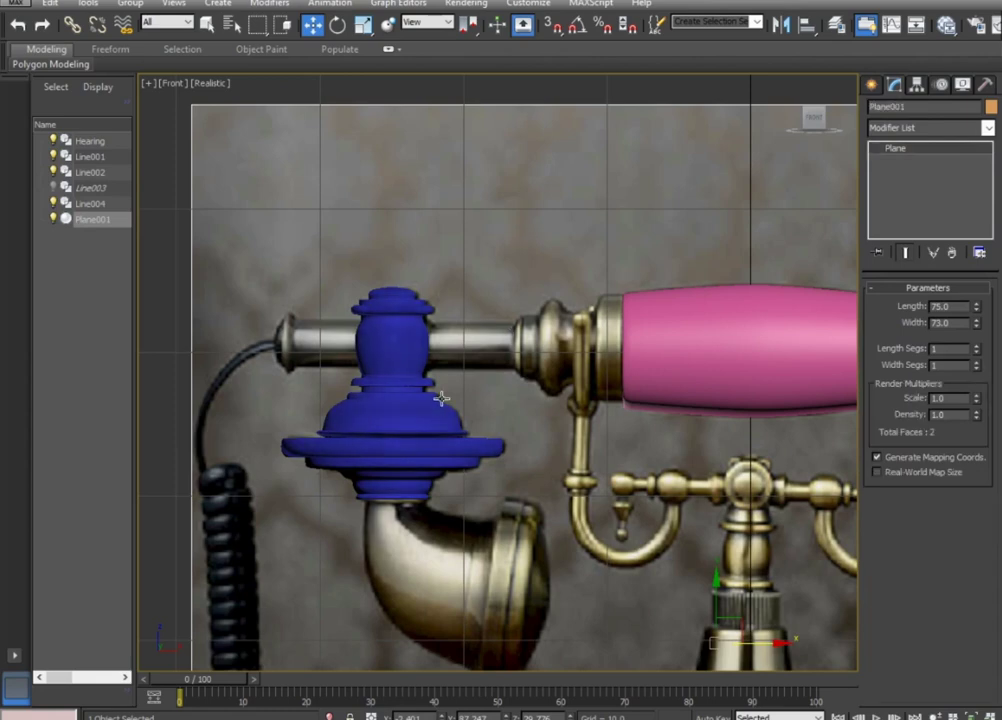
Return to the four-view layout and unhide Line003, the cyan handset tube.
key("z")
key("alt+w")
left_click(691, 622)
scroll(670, 605, "down", 3)
mouse_move(655, 592)
middle_mouse_down("alt")
mouse_move(637, 633)
mouse_move(681, 612)
middle_mouse_up("alt")
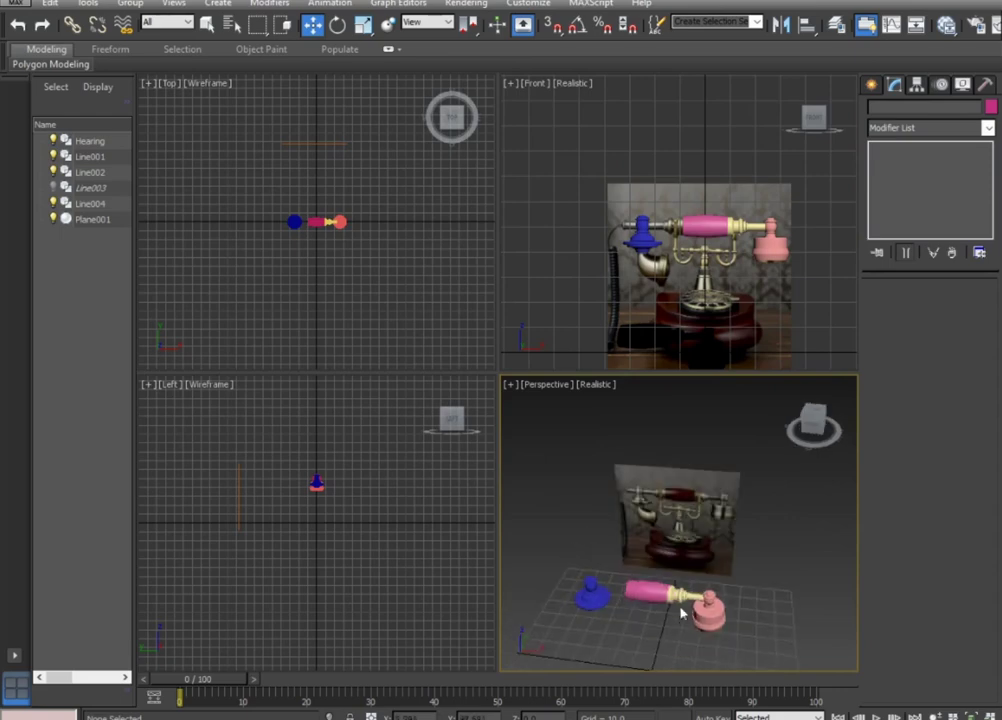
left_click(53, 188)
middle_click_drag(669, 635, 700, 604, "alt")
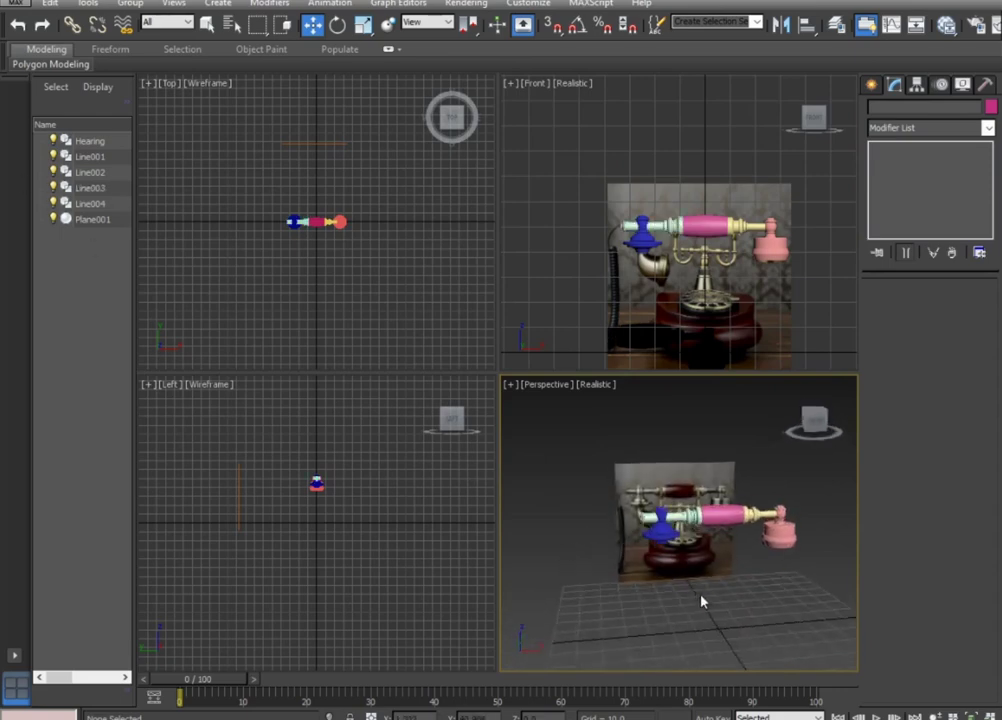
Maximize the Front view and zoom in to centre the brass elbow.
left_click(534, 238)
key("alt+w")
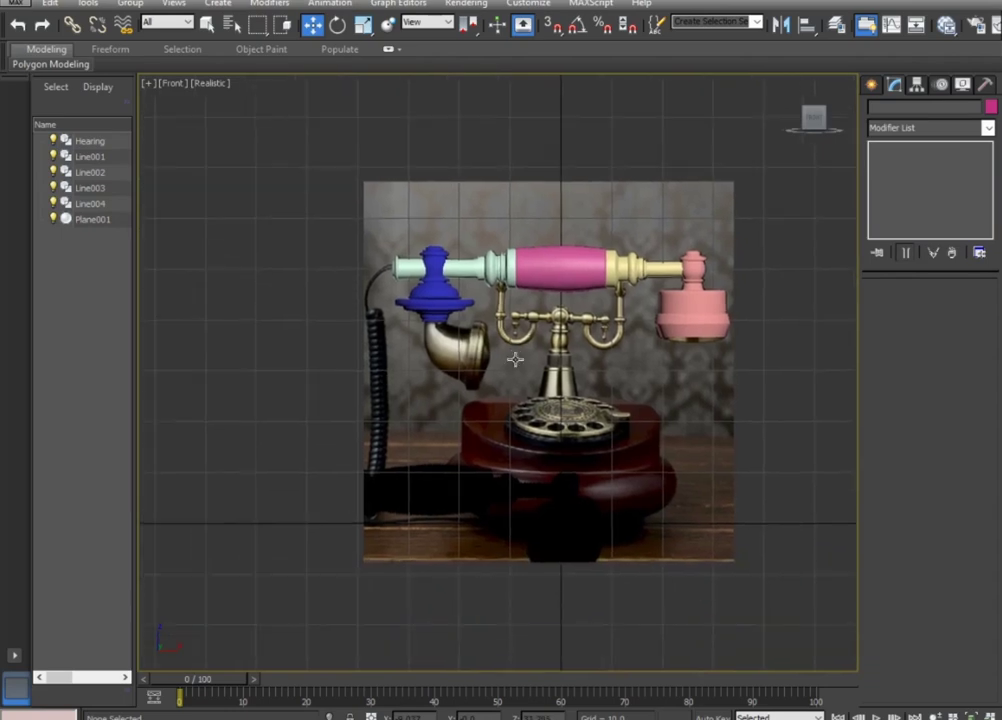
scroll(500, 380, "up", 1)
scroll(494, 400, "up", 1)
scroll(488, 465, "up", 2)
scroll(474, 462, "up", 1)
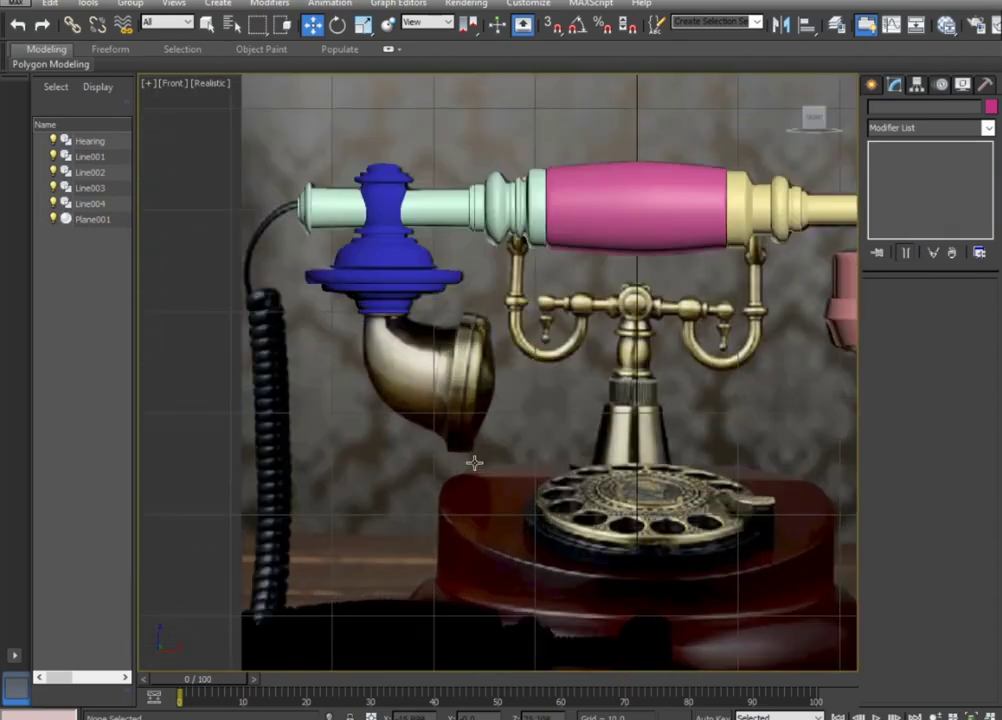
scroll(474, 462, "up", 1)
mouse_move(483, 457)
middle_mouse_down()
mouse_move(479, 483)
mouse_move(455, 494)
mouse_move(483, 492)
middle_mouse_up()
scroll(462, 483, "down", 3)
scroll(445, 427, "up", 1)
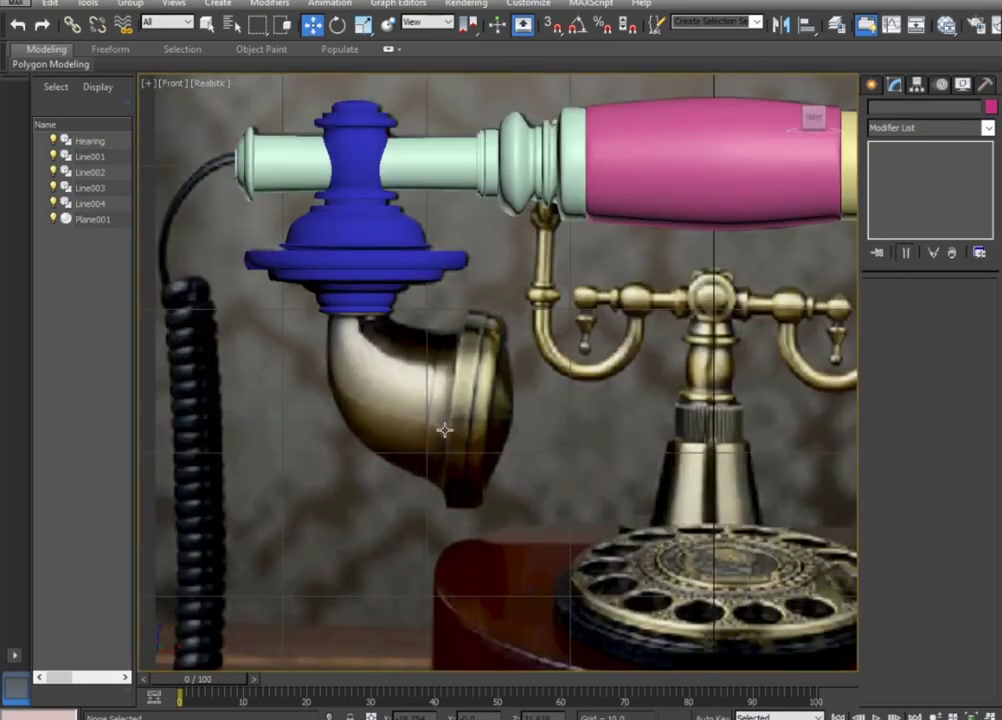
scroll(444, 430, "up", 1)
middle_click_drag(454, 432, 452, 467)
Draw Line005 along the elbow top under the blue cap, over the rim and down the flared side.
left_click(876, 88)
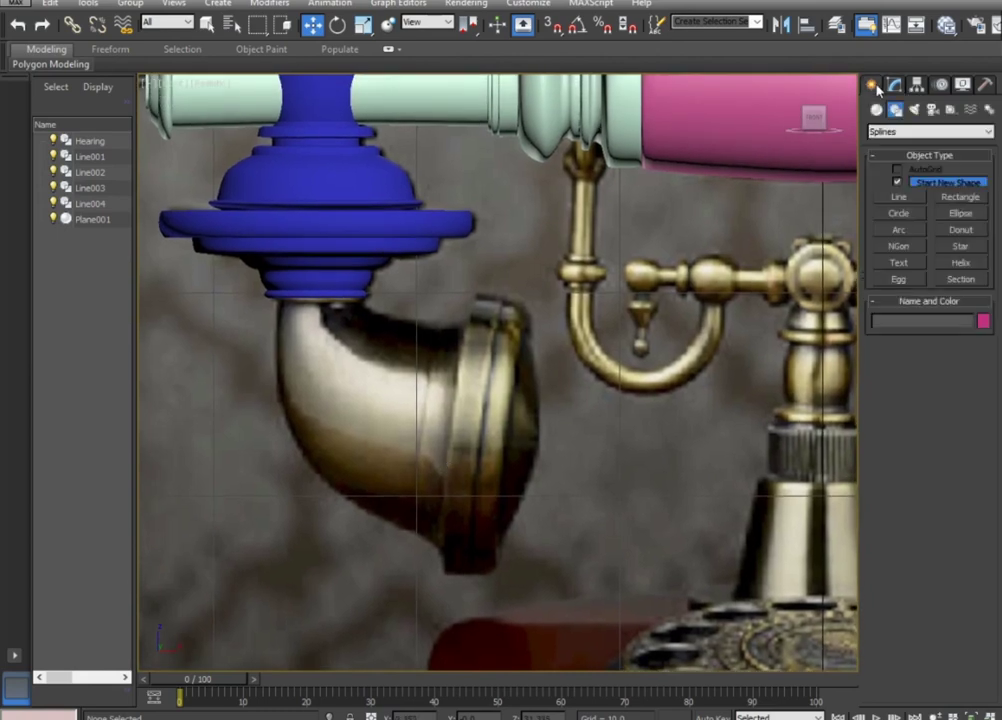
left_click(899, 197)
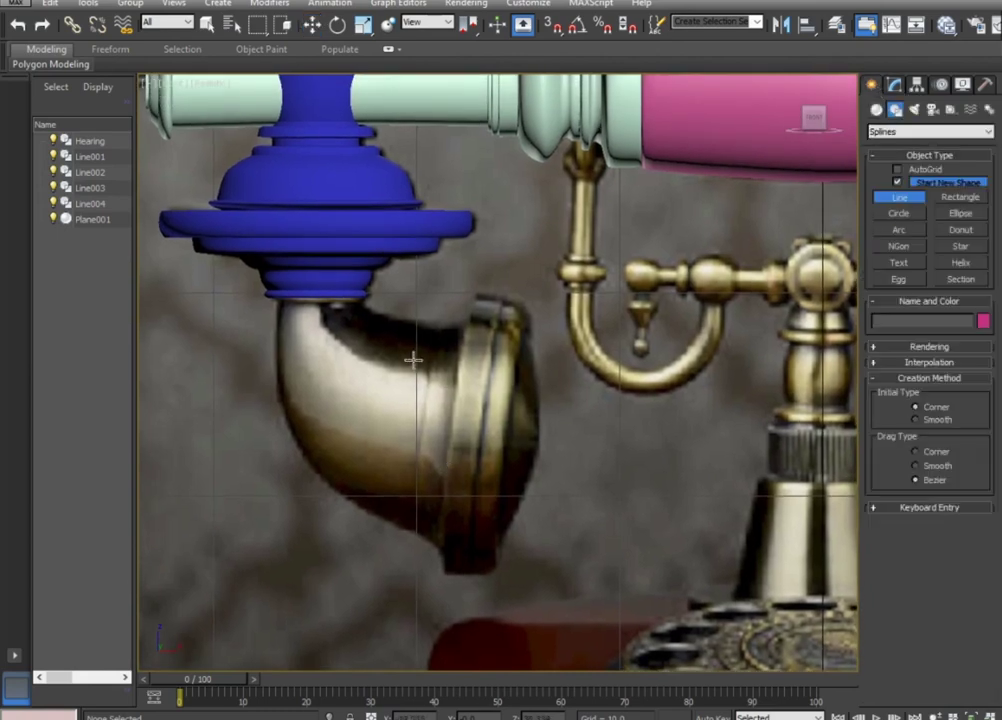
left_click(366, 319)
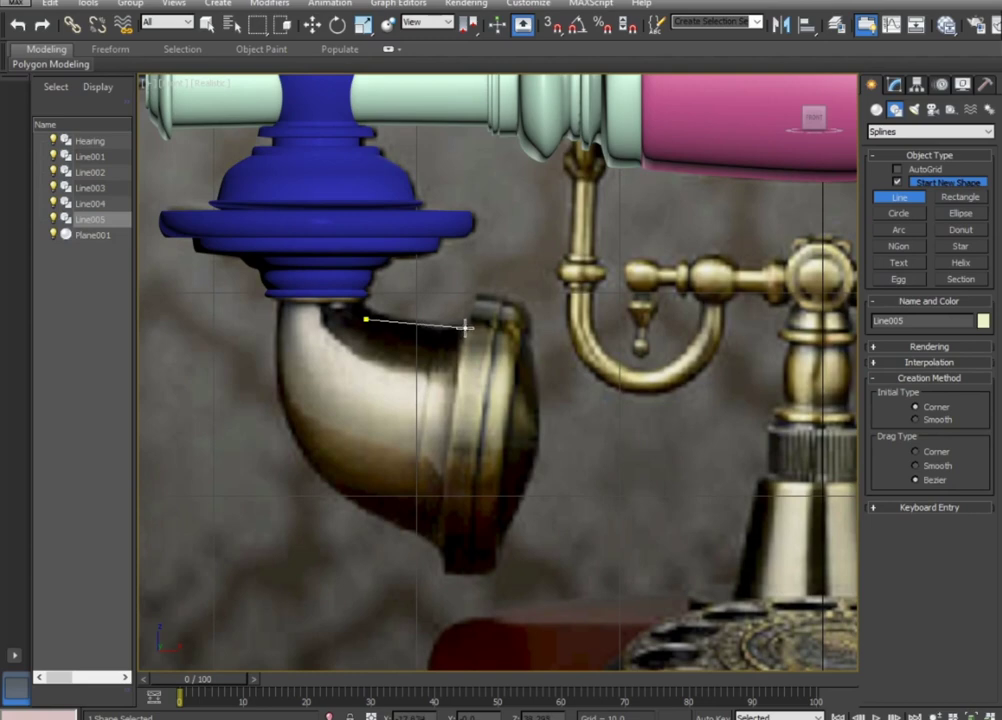
left_click(469, 321)
left_click(470, 299)
left_click_drag(497, 314, 510, 305)
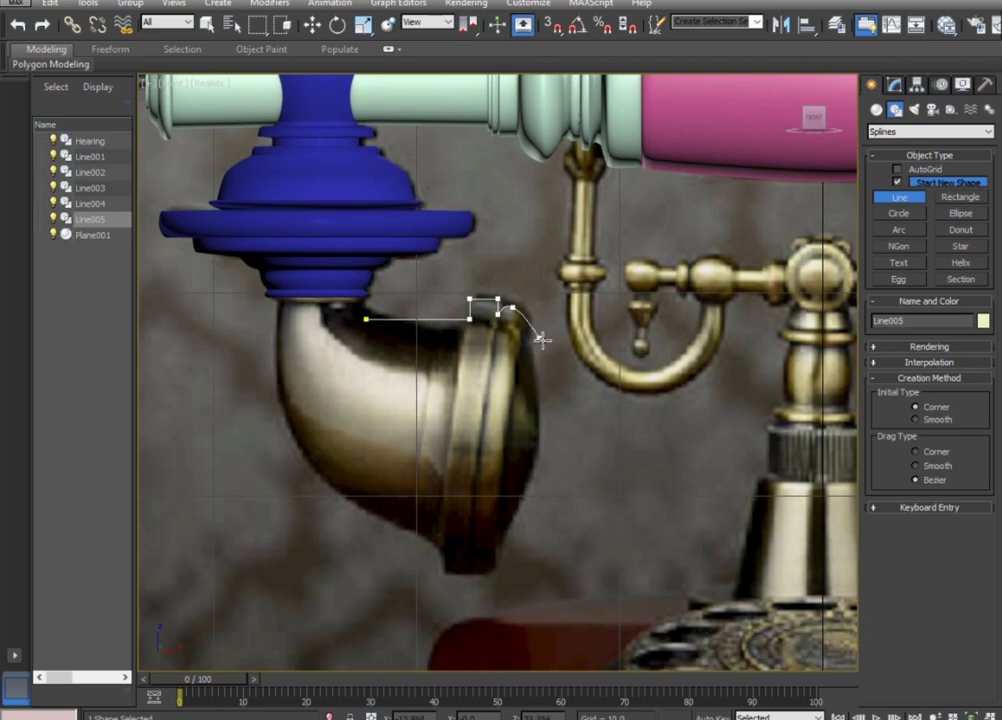
left_click(523, 328)
left_click(525, 341)
left_click(541, 416)
right_click(541, 438)
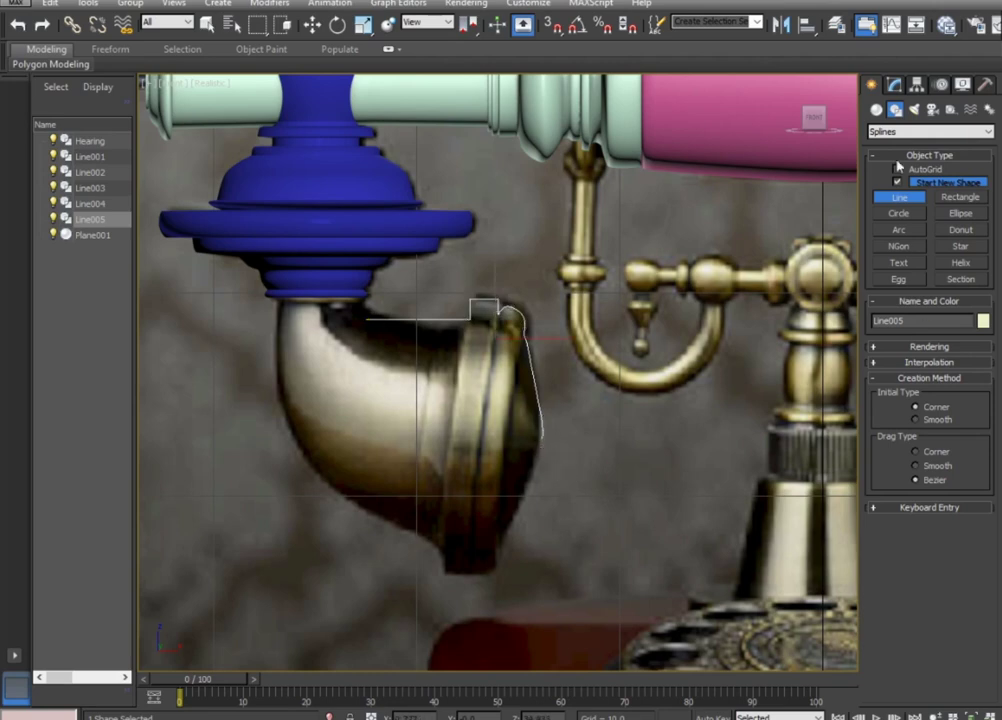
left_click(876, 109)
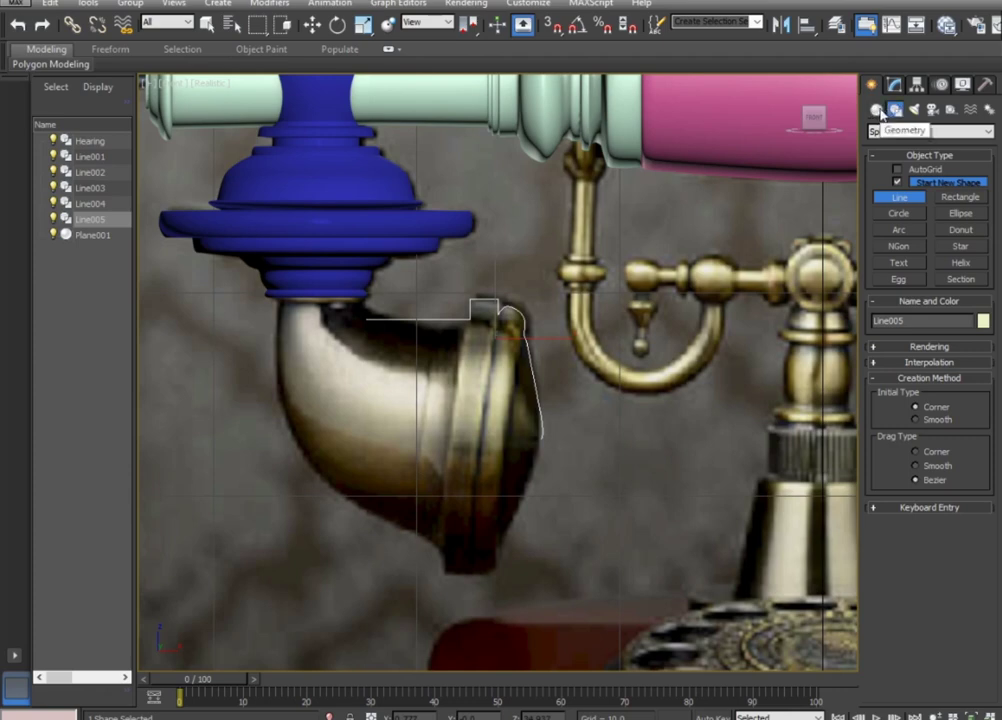
Shift Line005's starting vertex left to the pipe's edge and insert a new vertex near it.
left_click(894, 85)
left_click(873, 86)
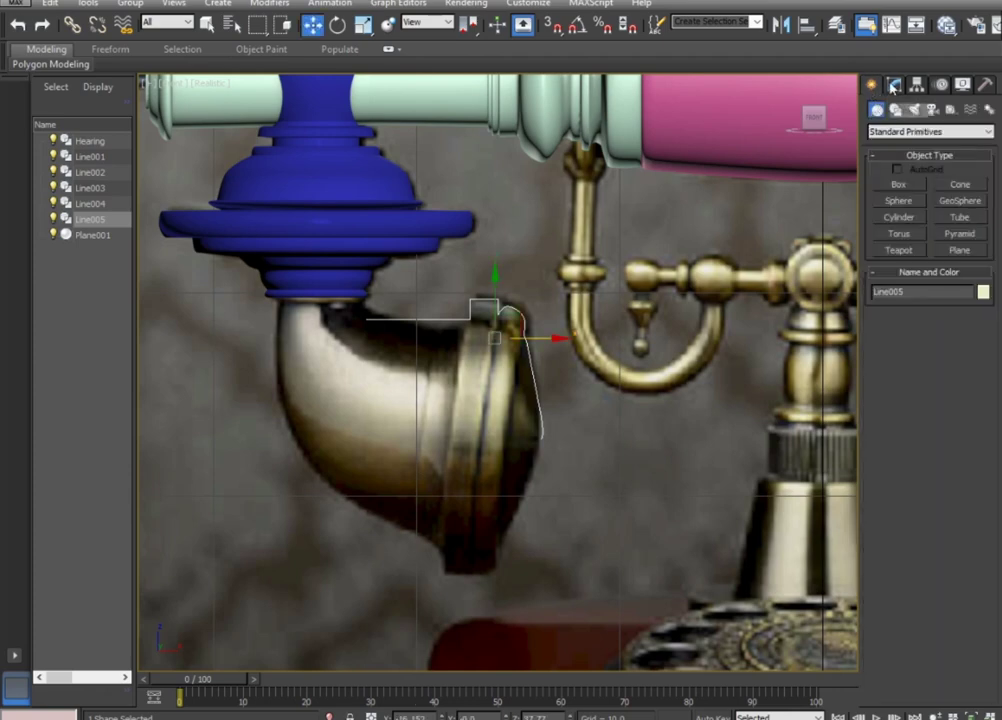
left_click(894, 85)
left_click(877, 149)
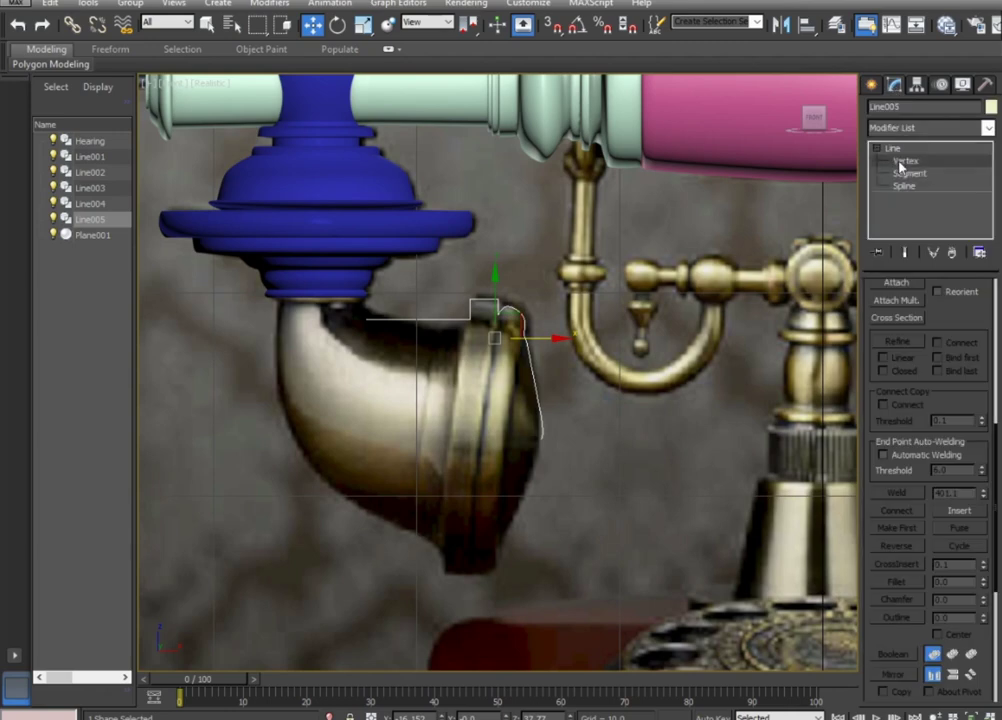
left_click(904, 160)
mouse_move(335, 293)
left_mouse_down()
mouse_move(394, 372)
mouse_move(408, 321)
mouse_move(365, 320)
left_mouse_up()
left_click_drag(337, 324, 266, 324)
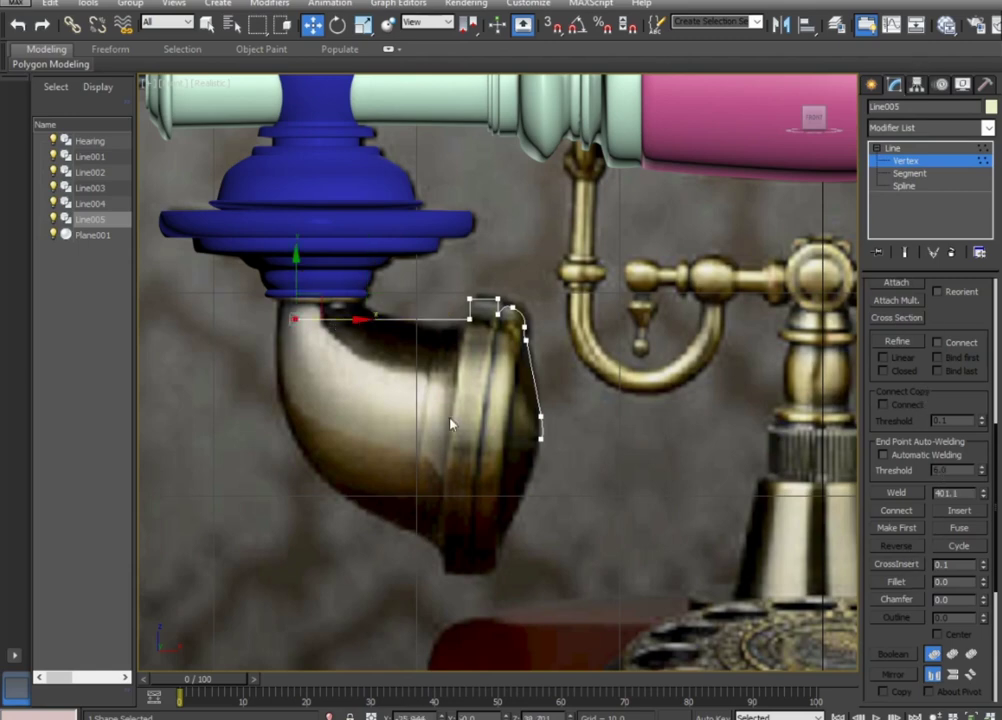
middle_click_drag(451, 424, 481, 369)
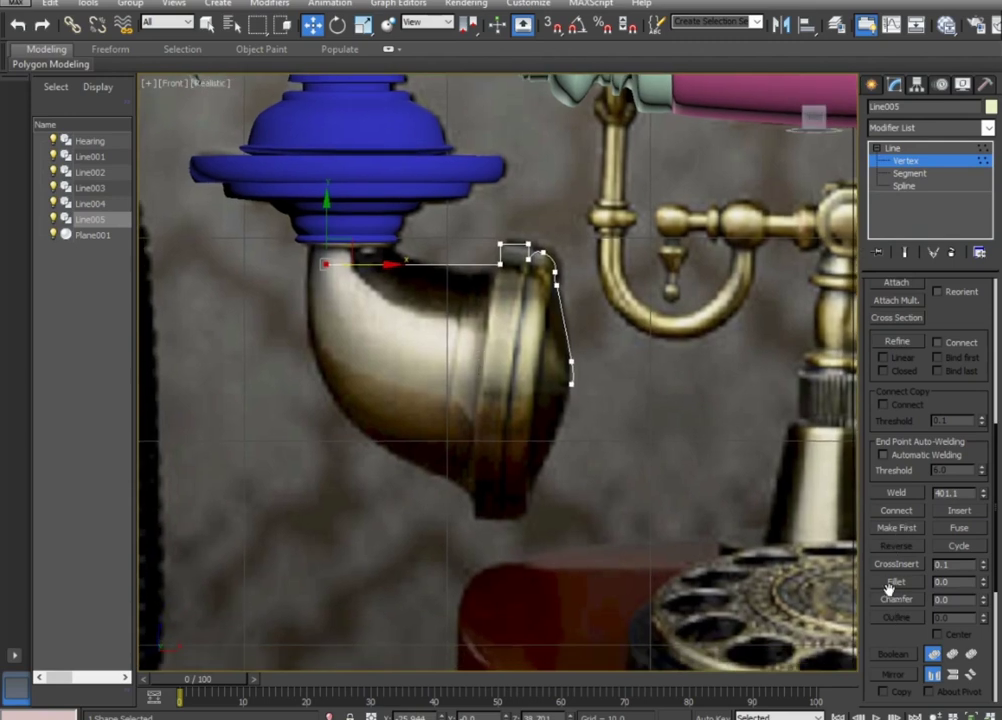
left_click_drag(882, 637, 890, 365)
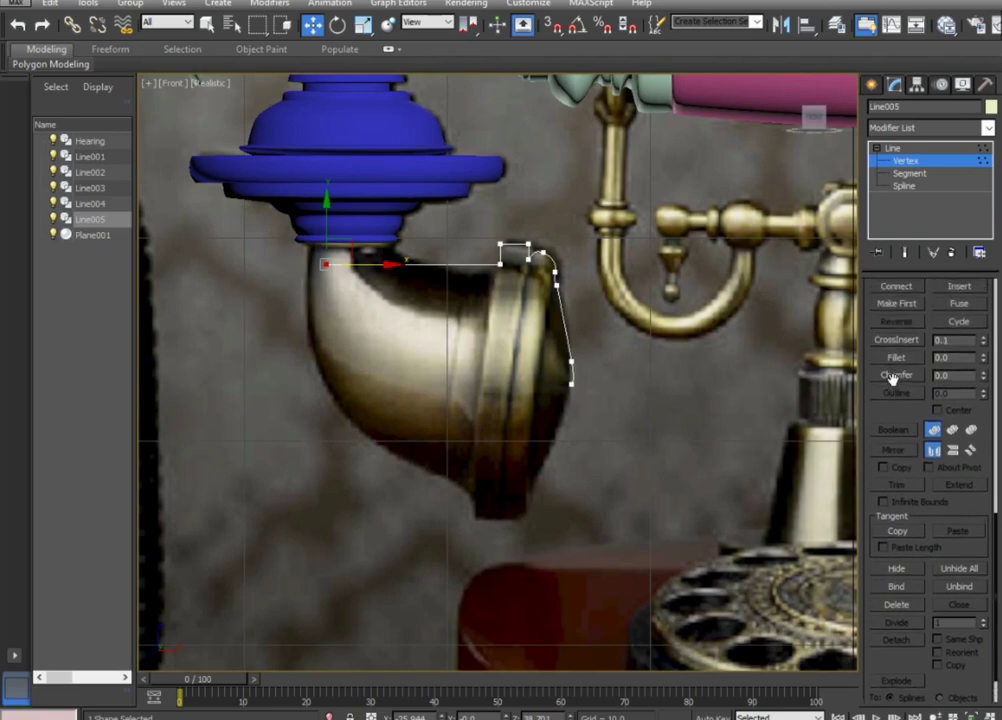
scroll(895, 380, "up", 3)
left_click(958, 306)
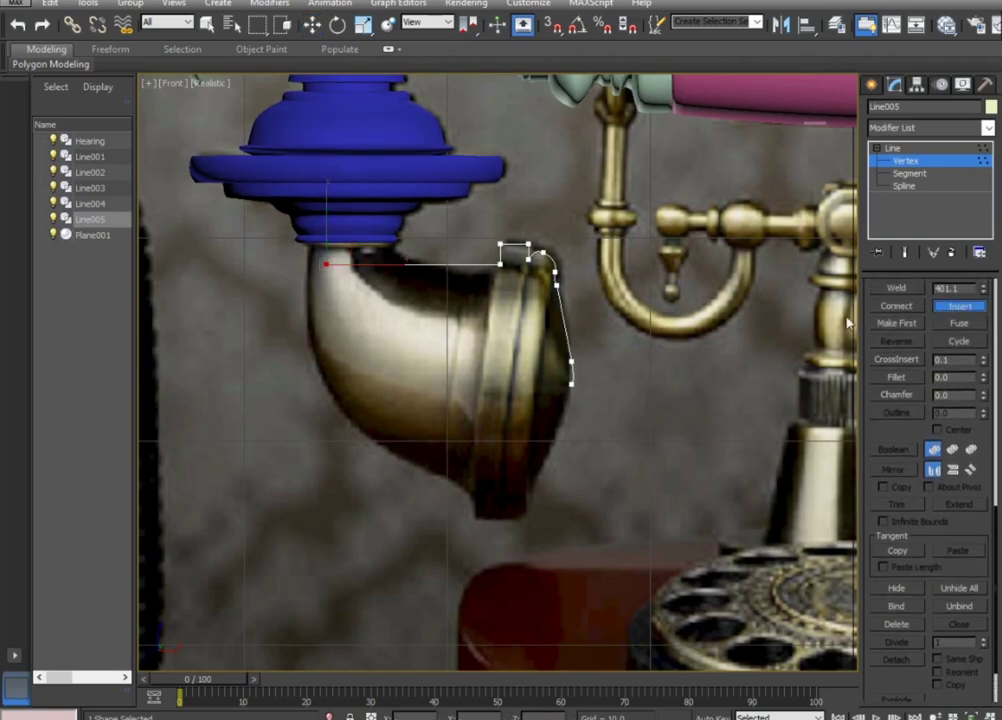
left_click(341, 263)
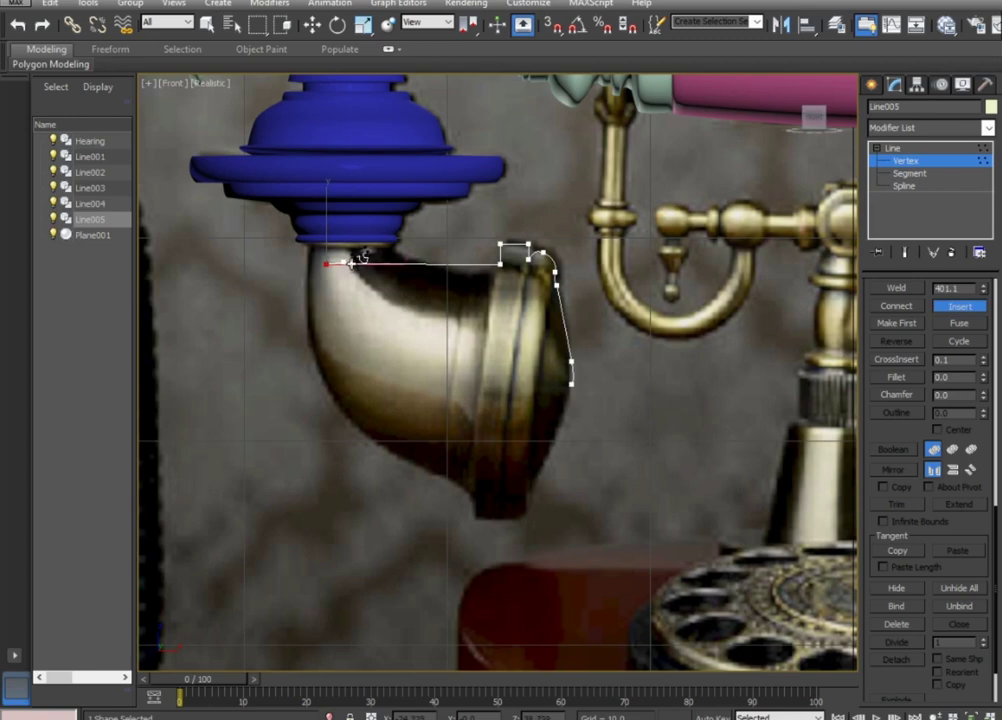
Fix the inserted vertex and pull Line005's end point down to form a small step.
left_click(352, 262)
scroll(325, 305, "up", 2)
scroll(313, 291, "up", 1)
scroll(318, 362, "up", 1)
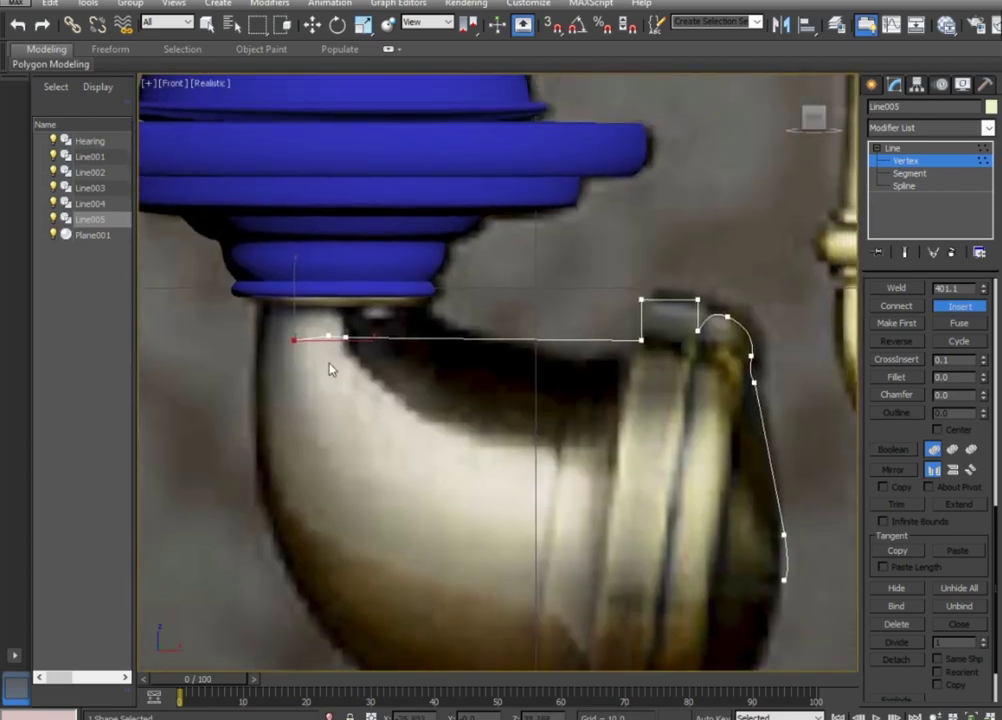
scroll(330, 369, "up", 2)
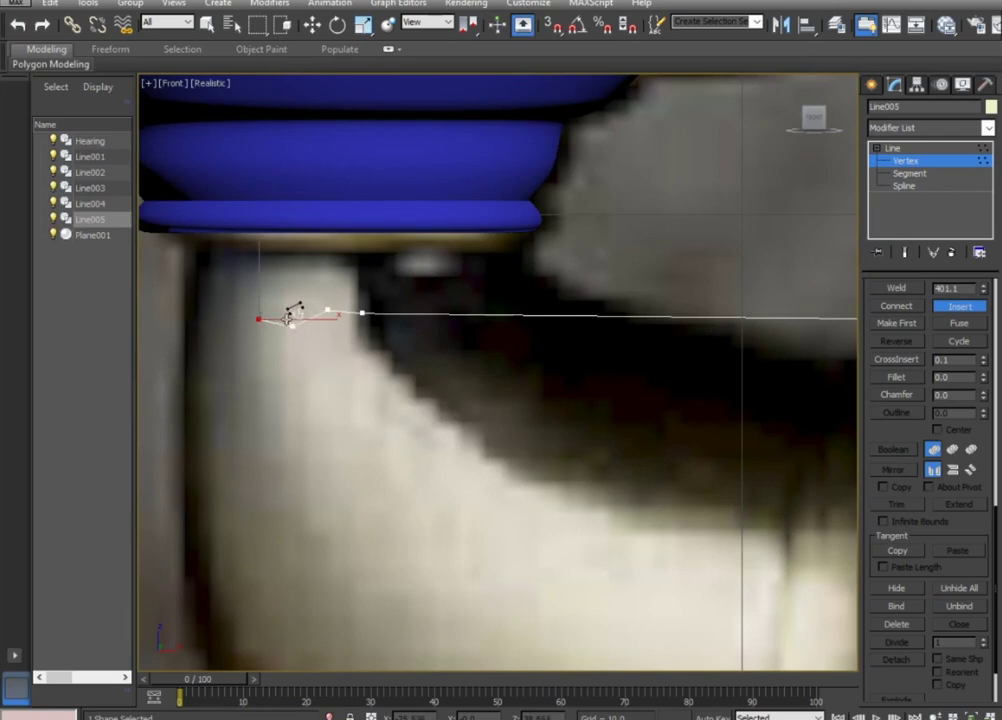
left_click(291, 307)
right_click(306, 343)
left_click(312, 25)
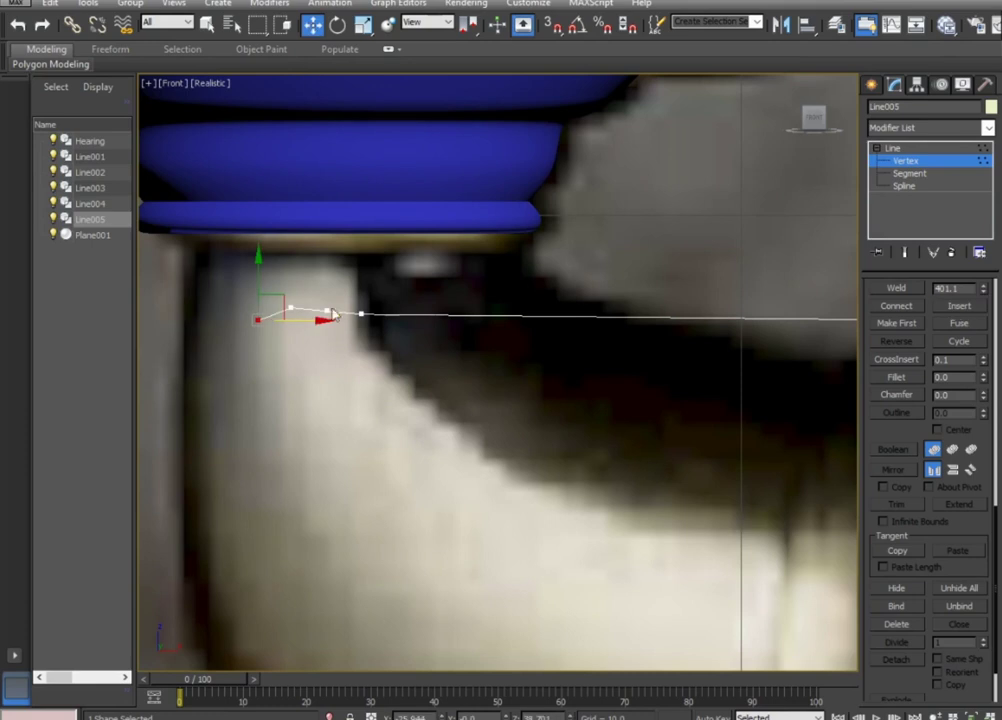
left_click_drag(282, 316, 315, 337)
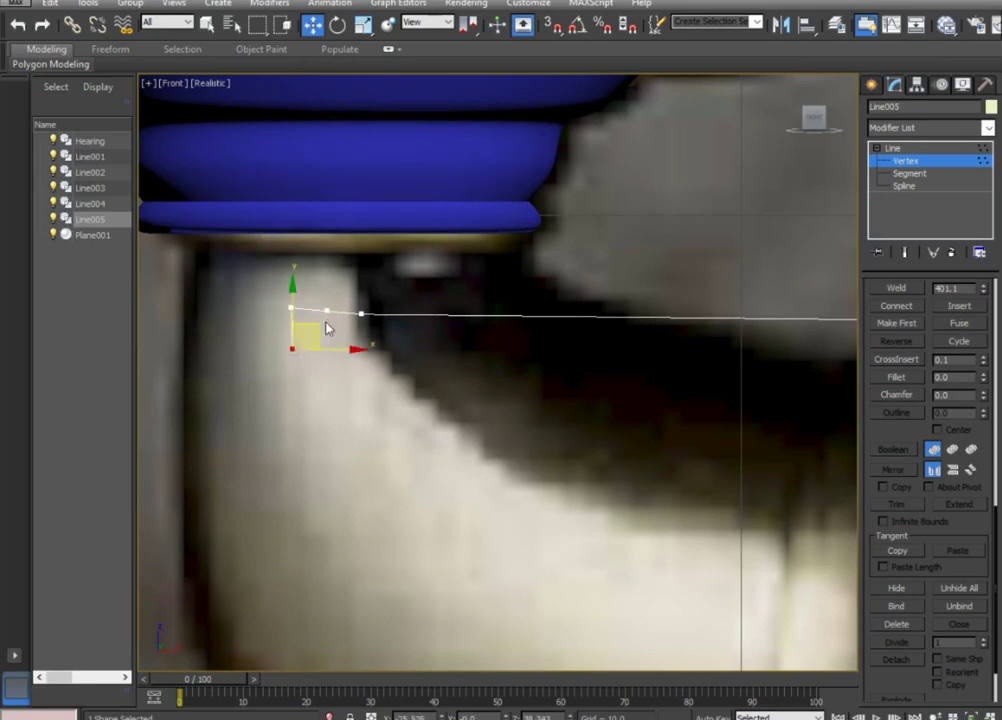
Adjust the step's corner vertices and fillet them into a small rounded arc.
left_click(361, 315)
left_click(318, 320)
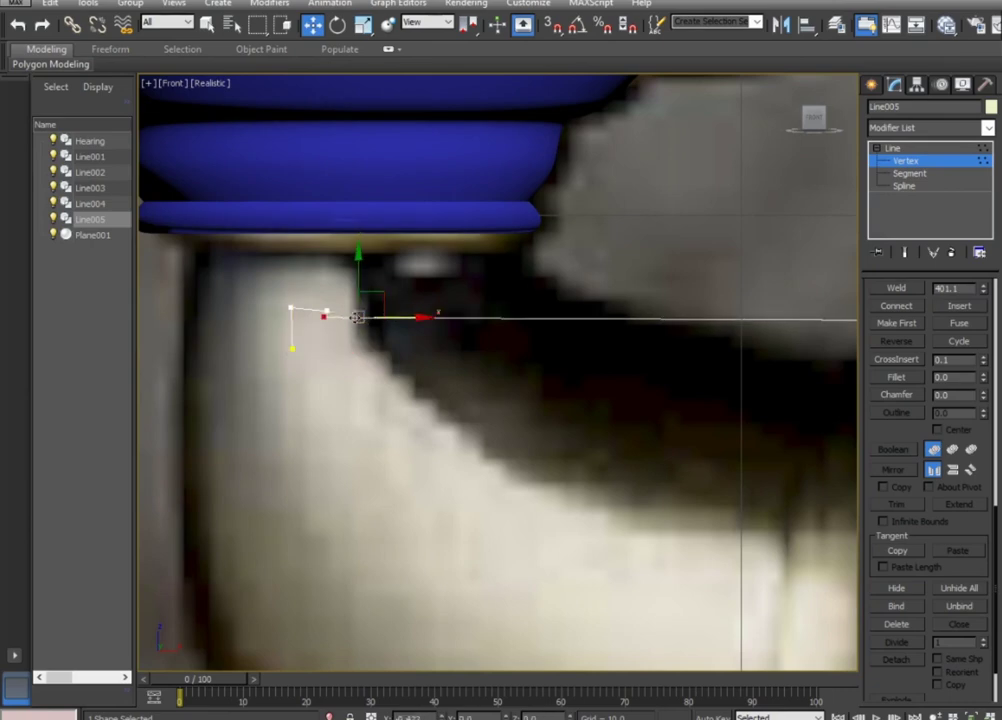
scroll(317, 322, "up", 3)
left_click_drag(337, 280, 341, 263)
scroll(431, 364, "down", 3)
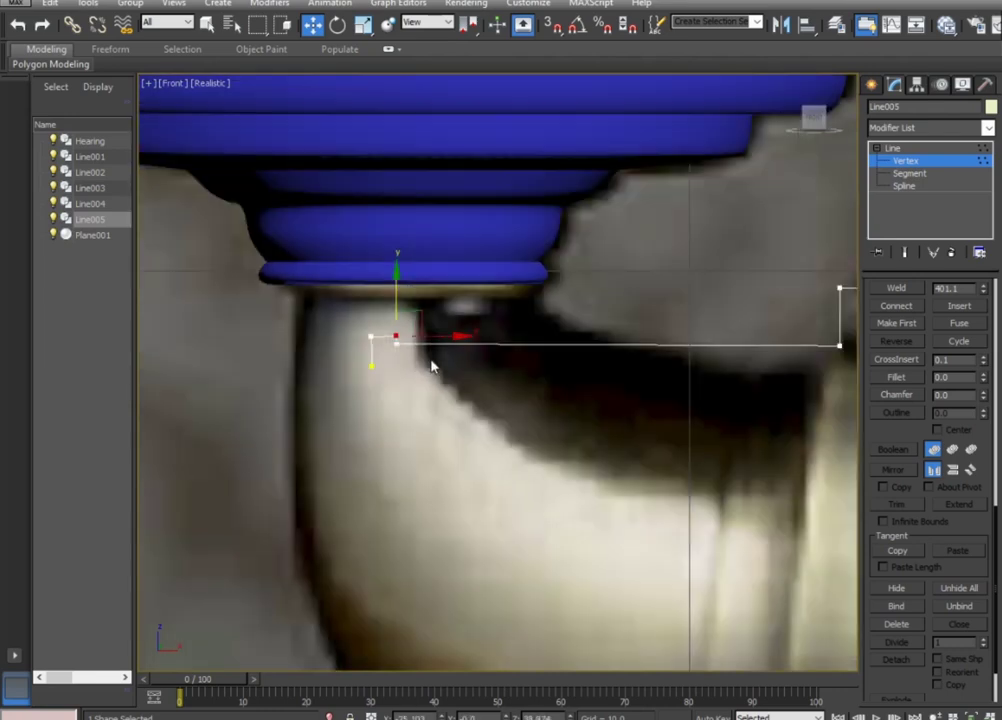
scroll(431, 365, "up", 1)
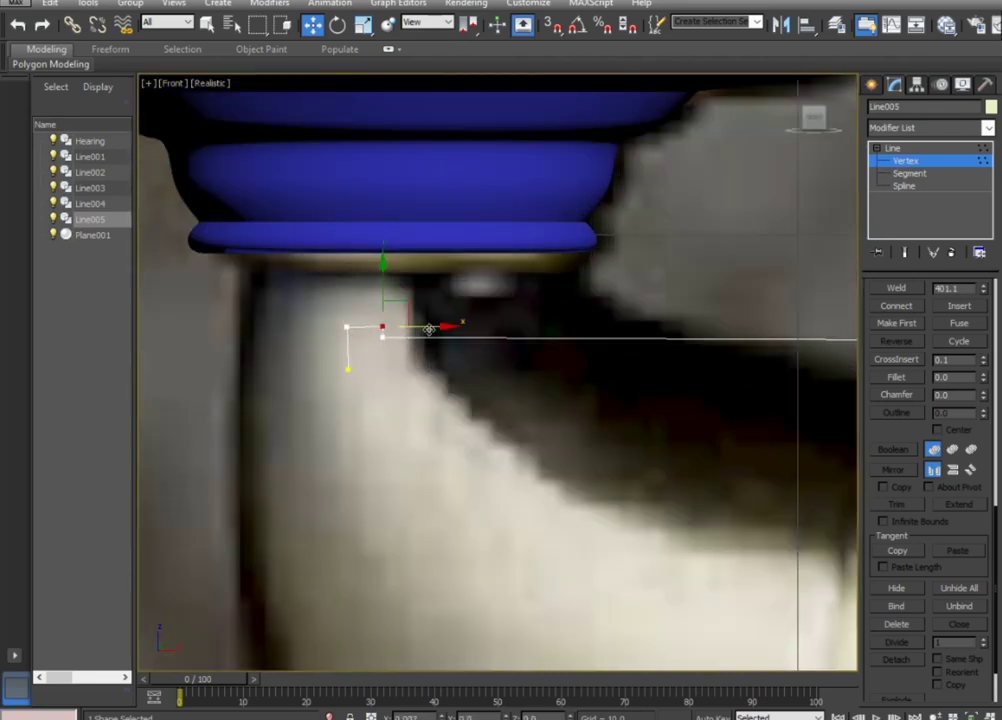
scroll(322, 328, "up", 2)
left_click_drag(450, 340, 340, 316)
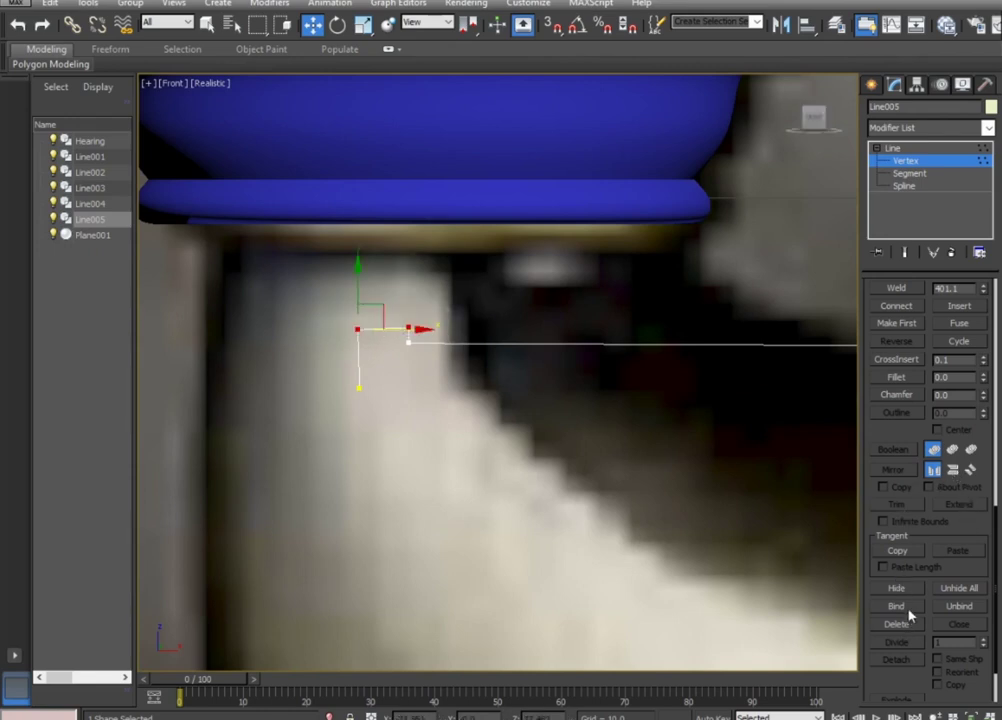
left_click(896, 377)
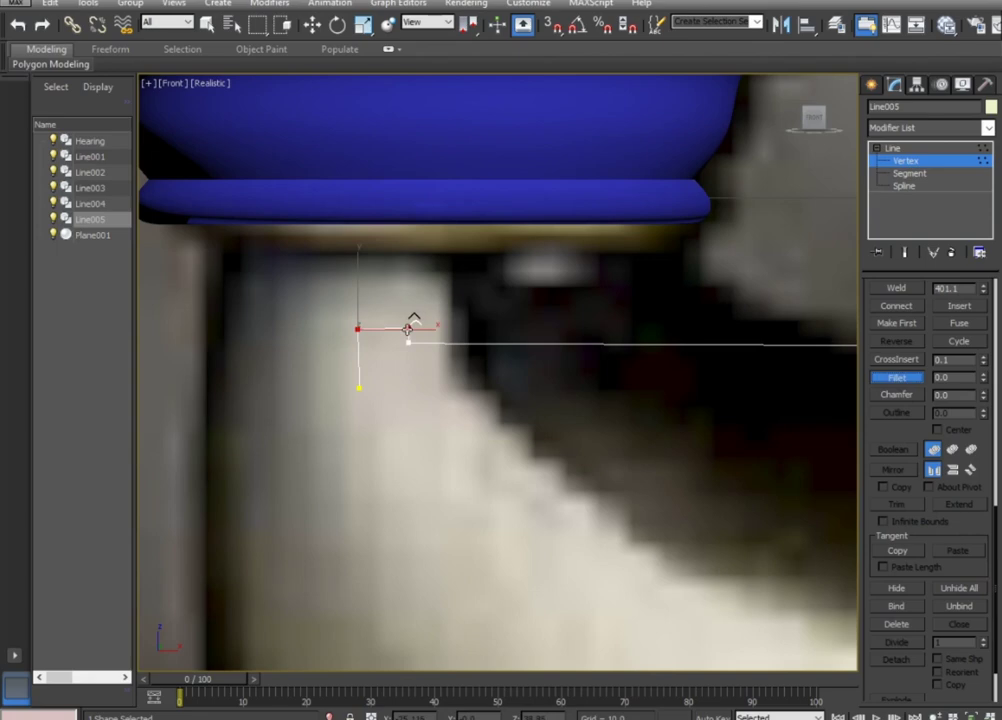
left_click_drag(408, 328, 414, 305)
scroll(490, 416, "down", 4)
scroll(552, 465, "down", 4)
mouse_move(548, 470)
middle_mouse_down()
mouse_move(530, 470)
mouse_move(472, 416)
middle_mouse_up()
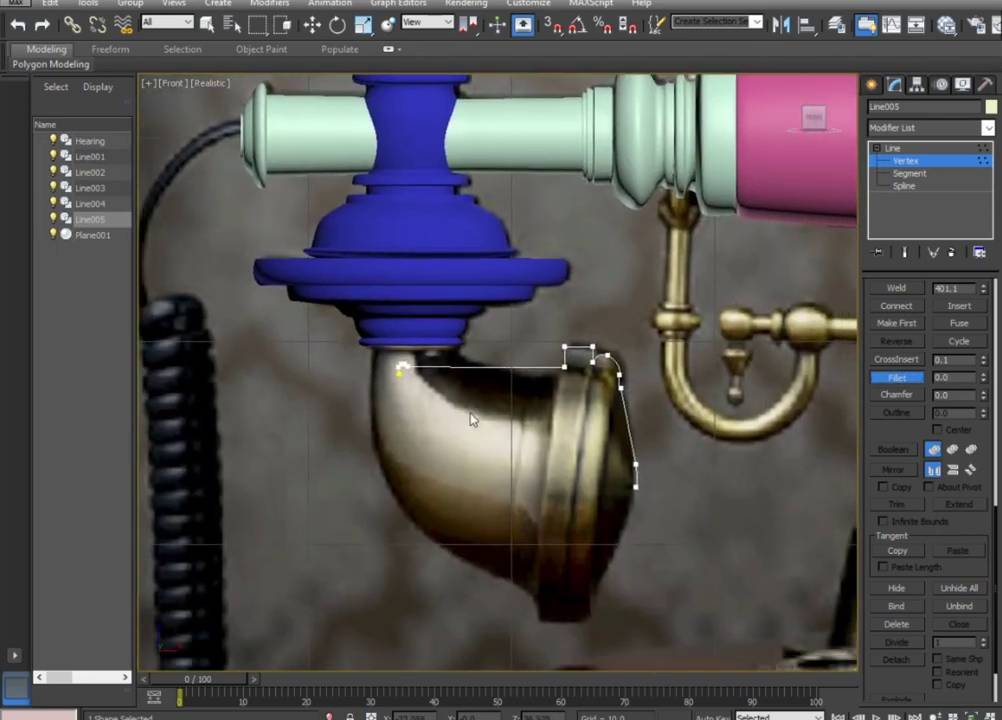
Move Line005's left end vertex further left.
left_click(312, 25)
left_click(400, 368)
left_click_drag(400, 368, 342, 367)
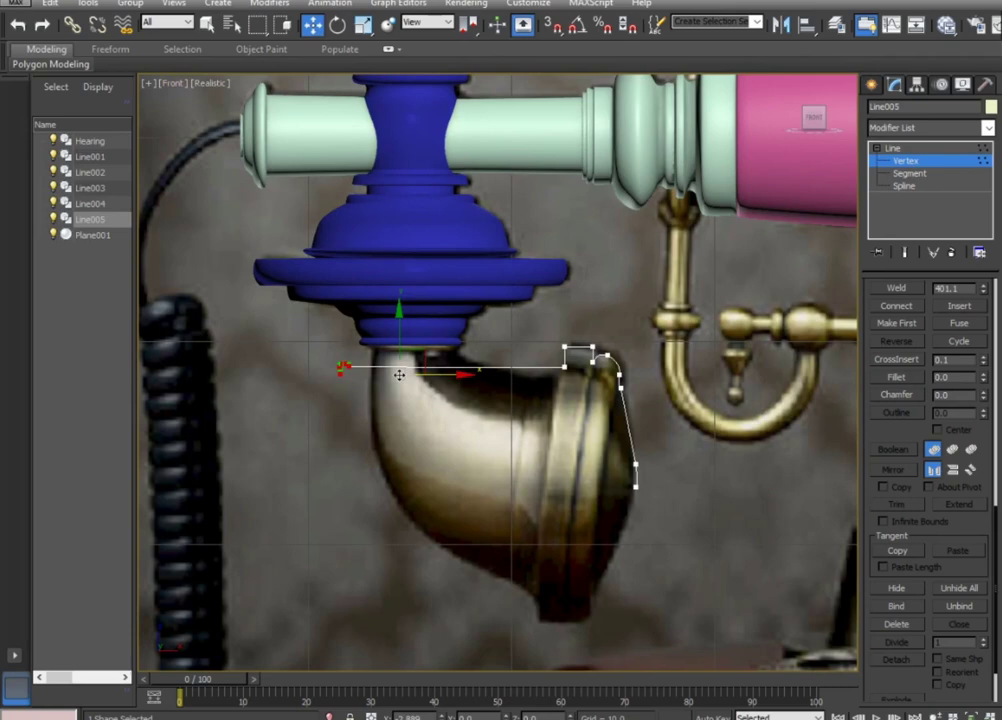
left_click(917, 88)
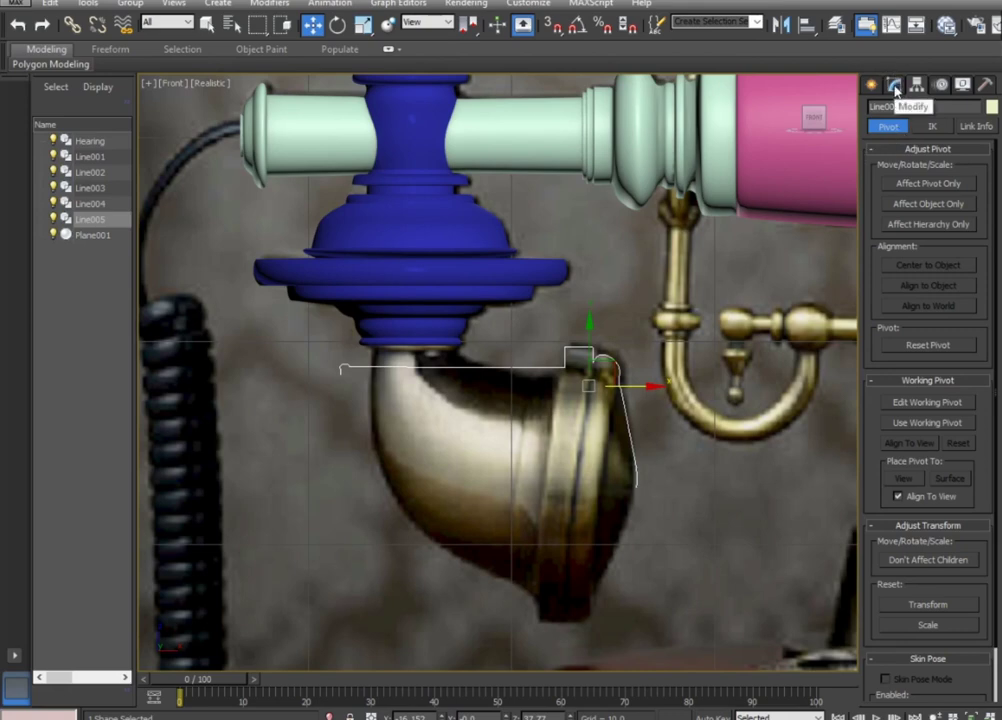
Lower Line005's pivot onto the earpiece's centre line with Affect Pivot Only.
left_click(896, 86)
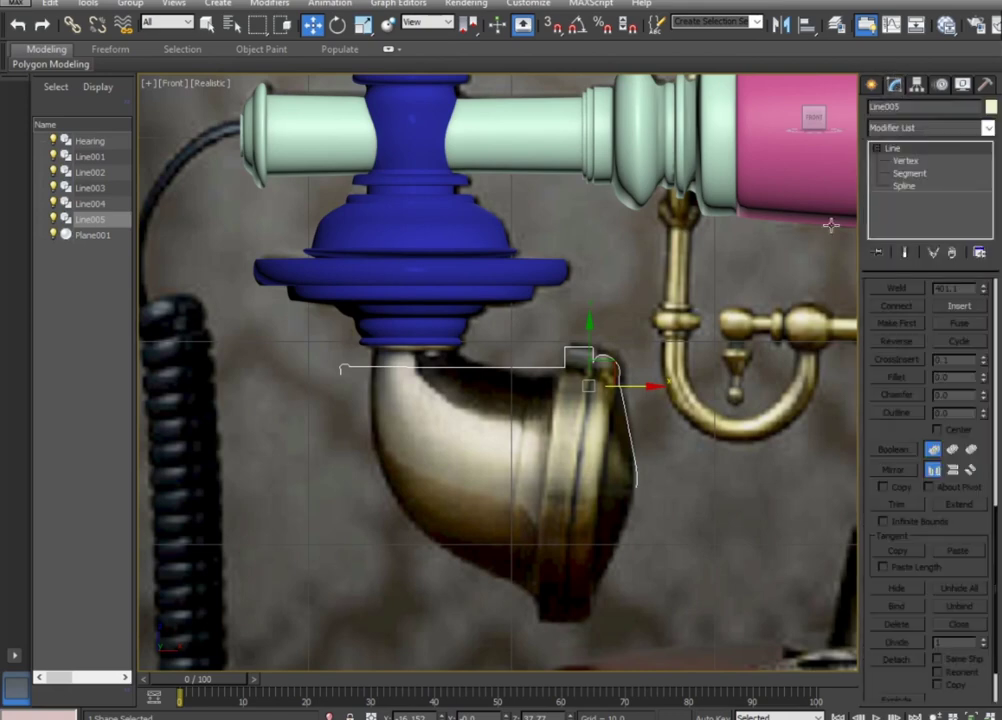
left_click(916, 85)
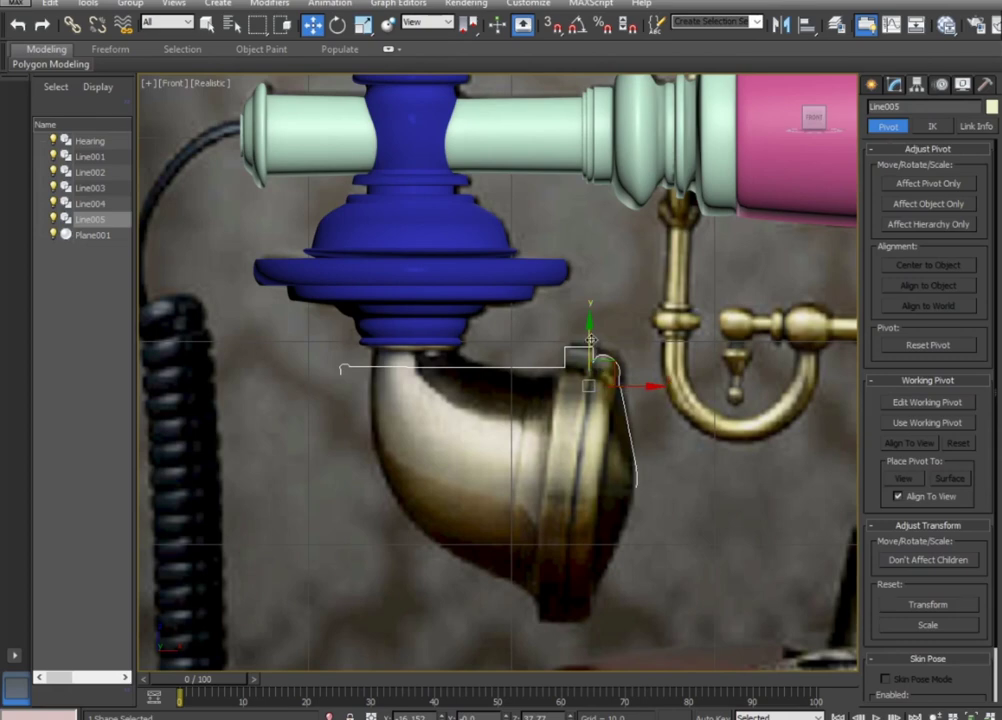
left_click(905, 185)
left_click_drag(601, 323, 601, 425)
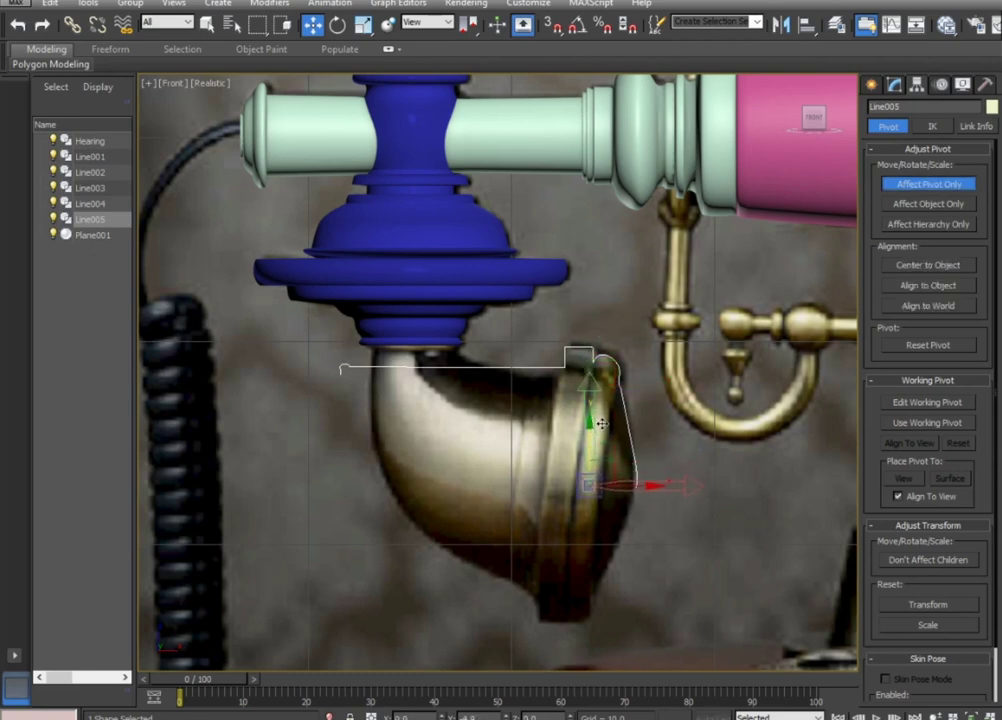
left_click(895, 87)
left_click(914, 87)
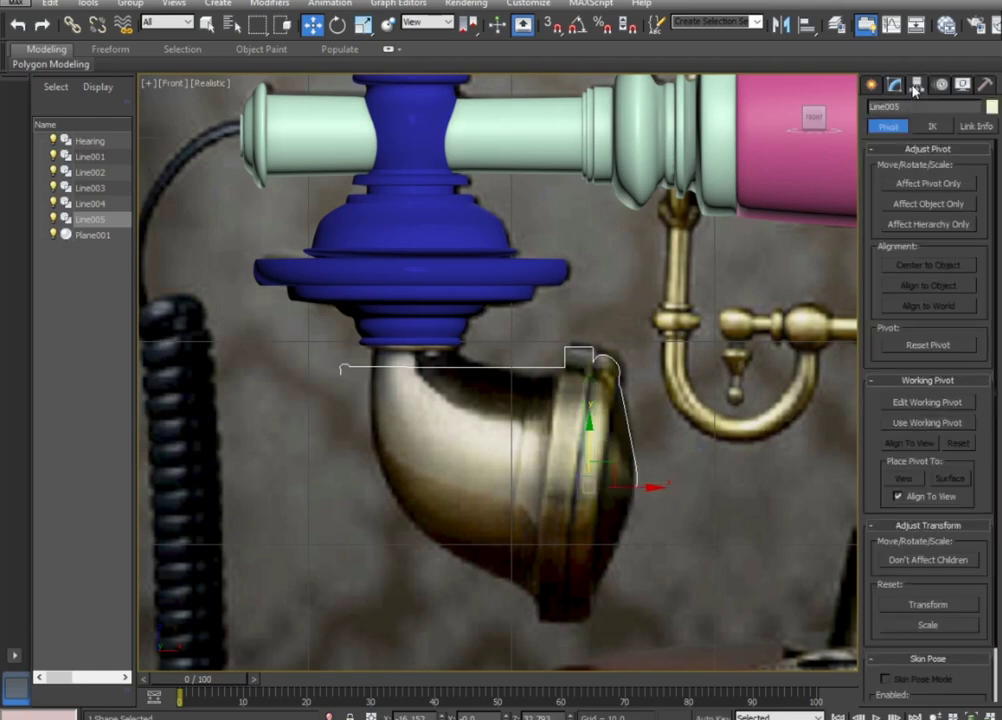
Bring up Line005's modifier list and scroll down through it.
left_click(895, 85)
left_click(984, 129)
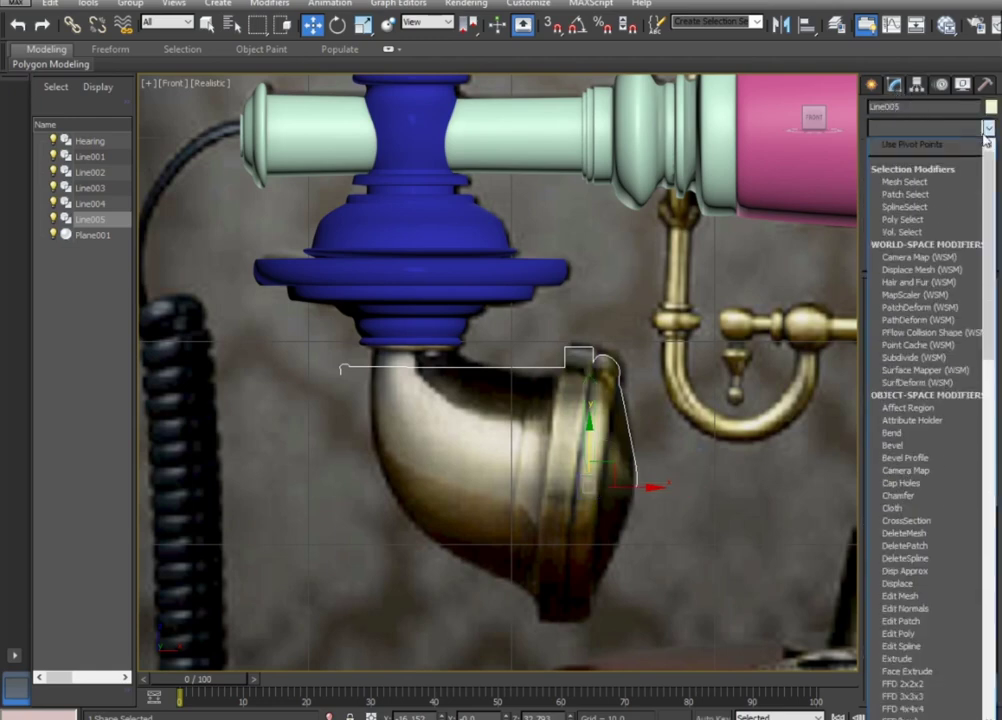
scroll(906, 672, "down", 3)
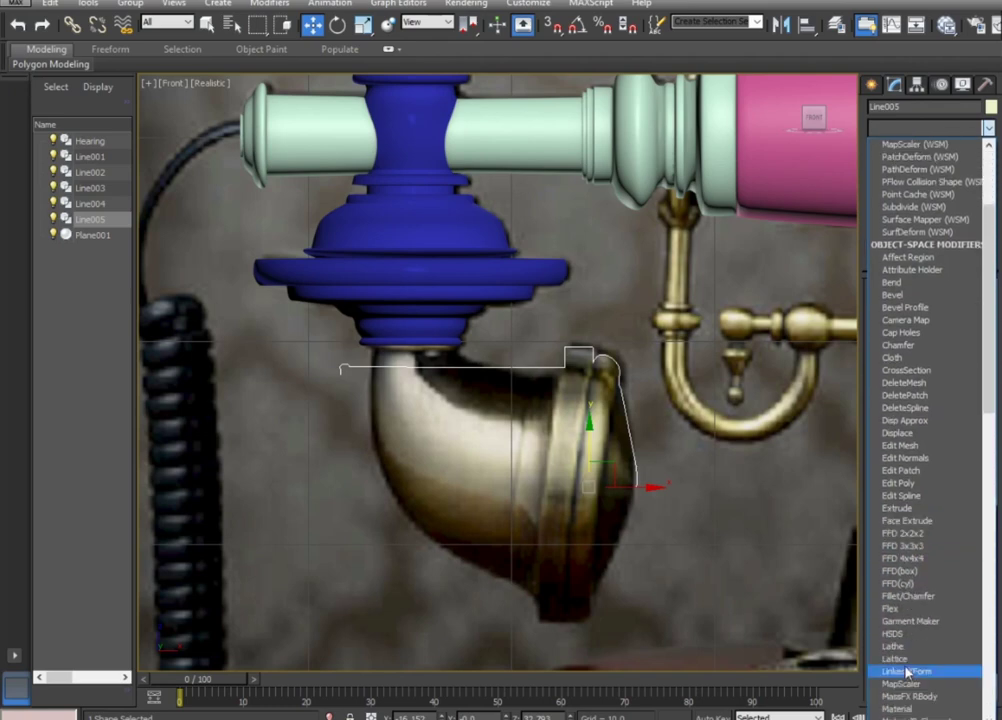
scroll(908, 668, "down", 2)
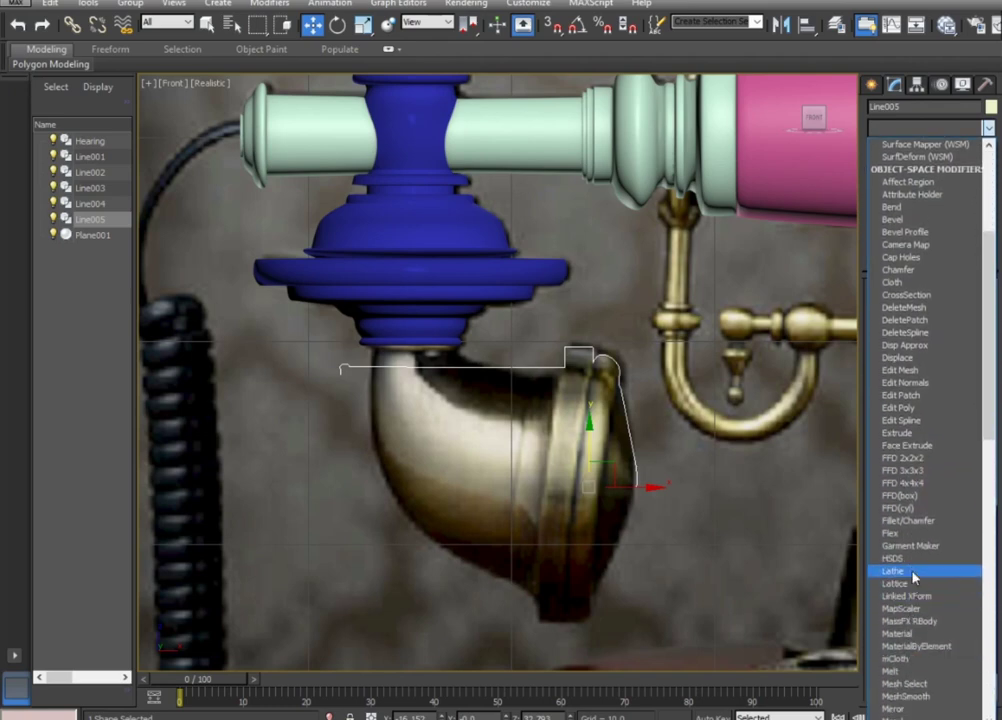
Lathe the Line005 profile around the X axis and check the stack.
left_click(913, 574)
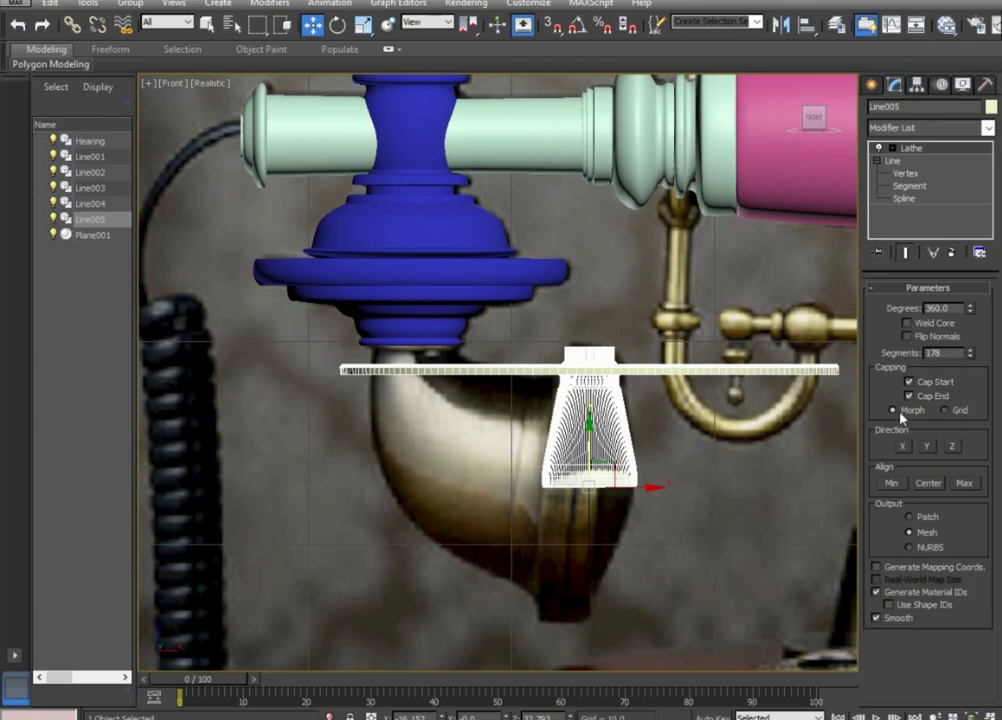
left_click(903, 447)
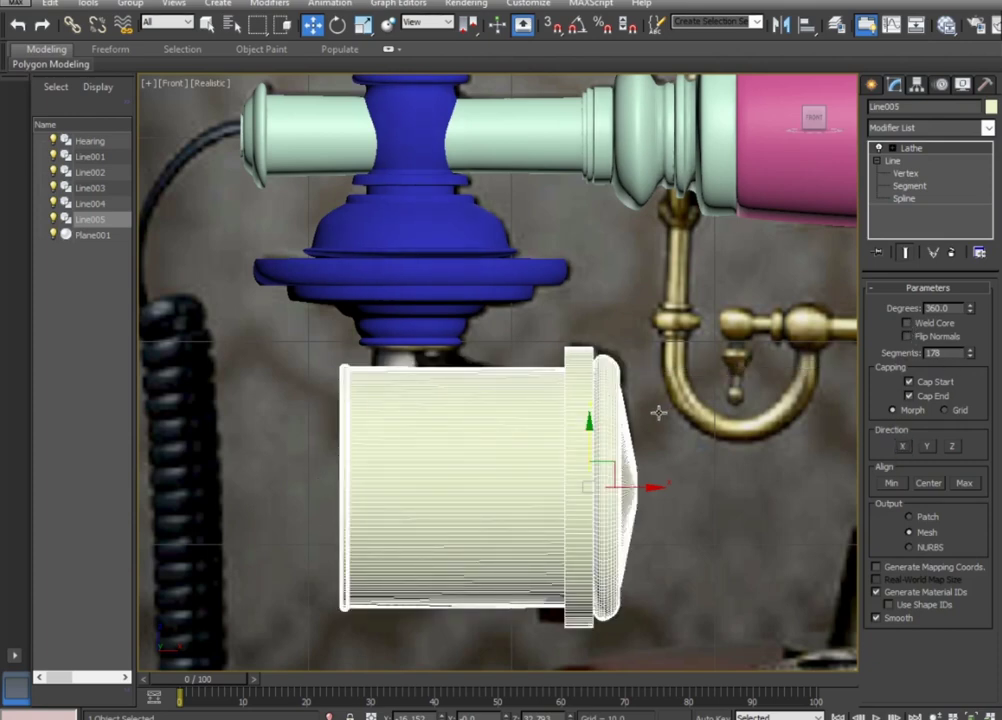
left_click(932, 150)
left_click(915, 173)
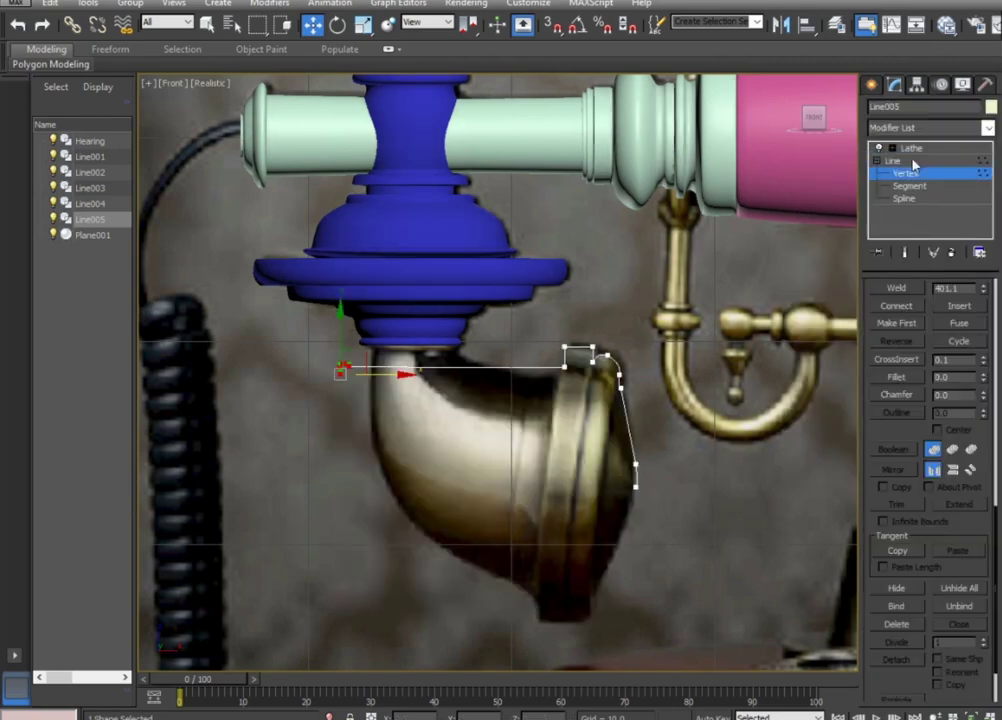
left_click(911, 150)
Collapse the whole modifier stack into a single mesh.
right_click(911, 152)
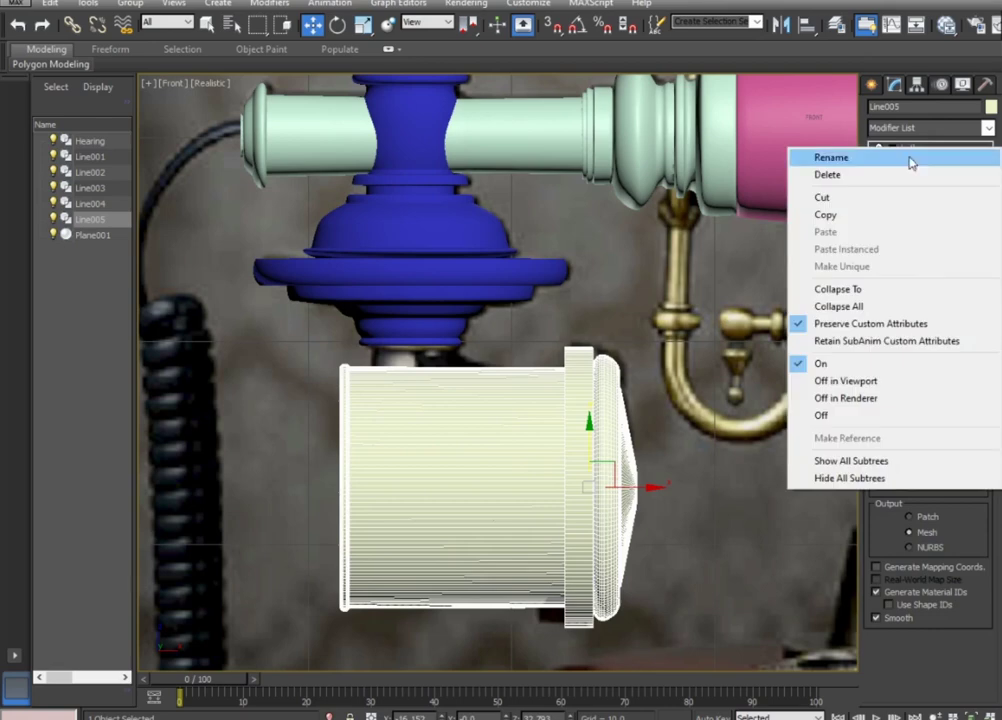
left_click(885, 308)
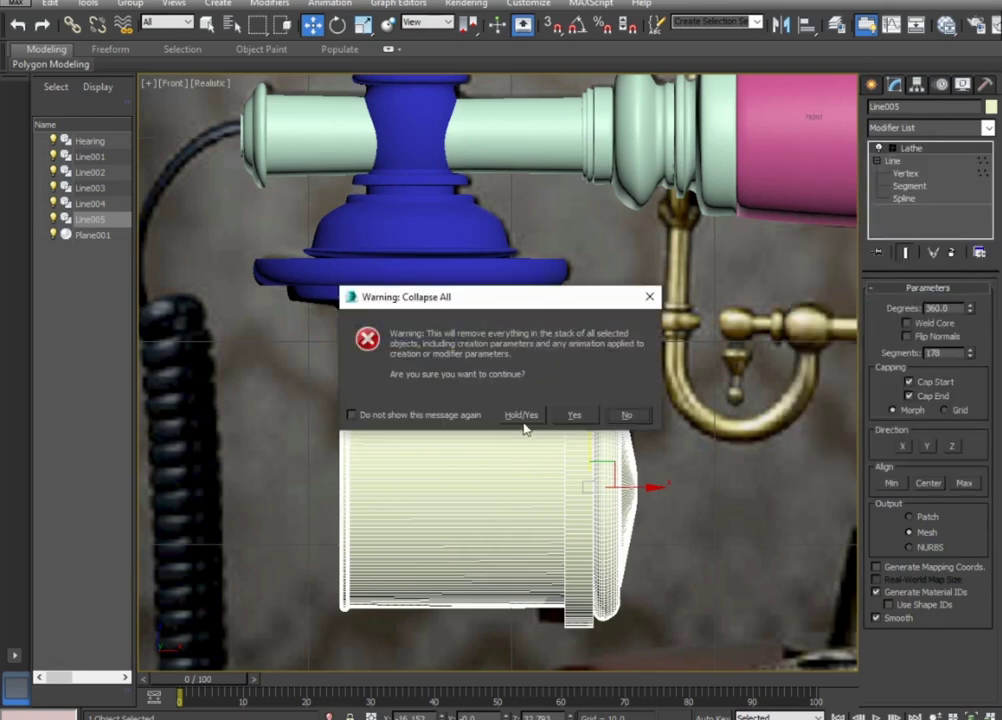
left_click(521, 415)
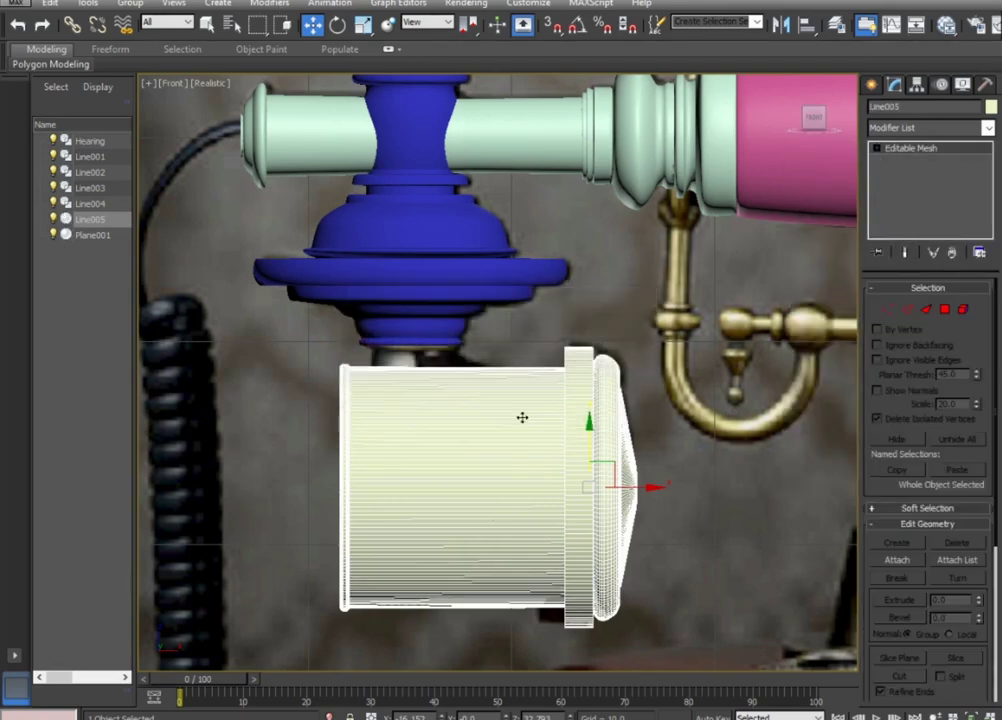
Select the cylinder's left-end vertices and scale them down into a cone tip.
left_click(887, 309)
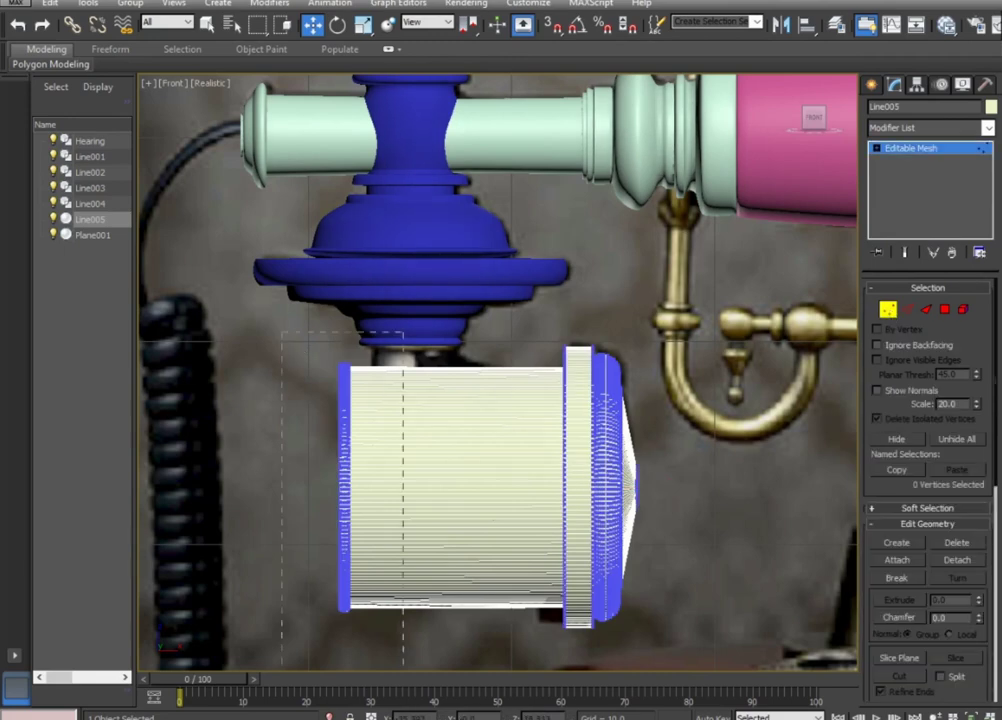
left_click_drag(282, 332, 402, 662)
left_click(363, 27)
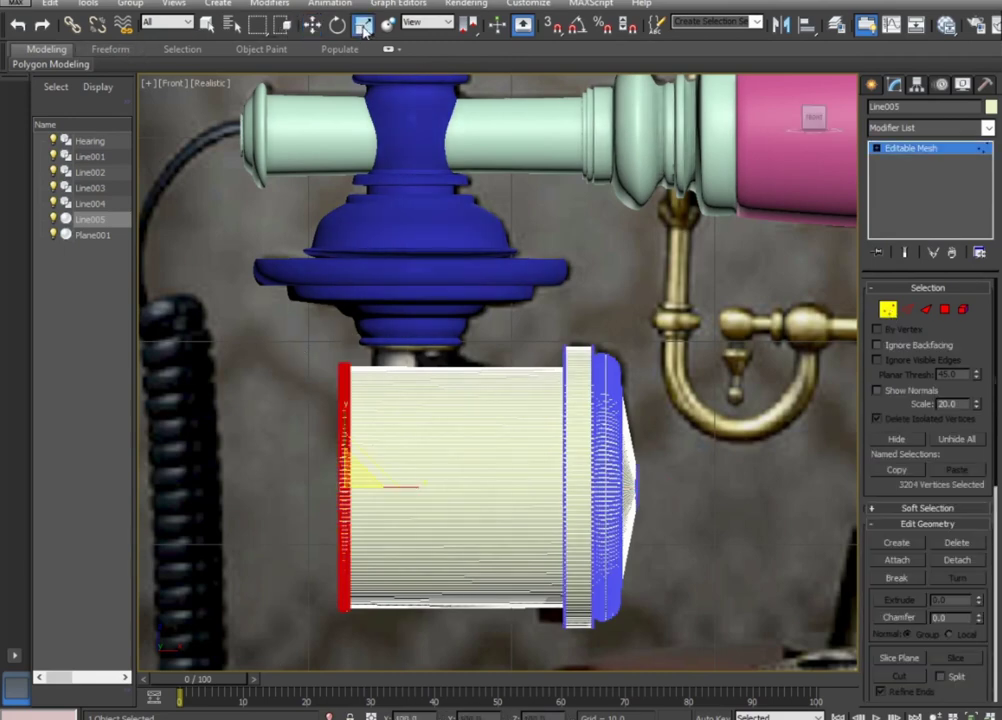
mouse_move(342, 476)
left_mouse_down()
mouse_move(307, 548)
mouse_move(224, 652)
left_mouse_up()
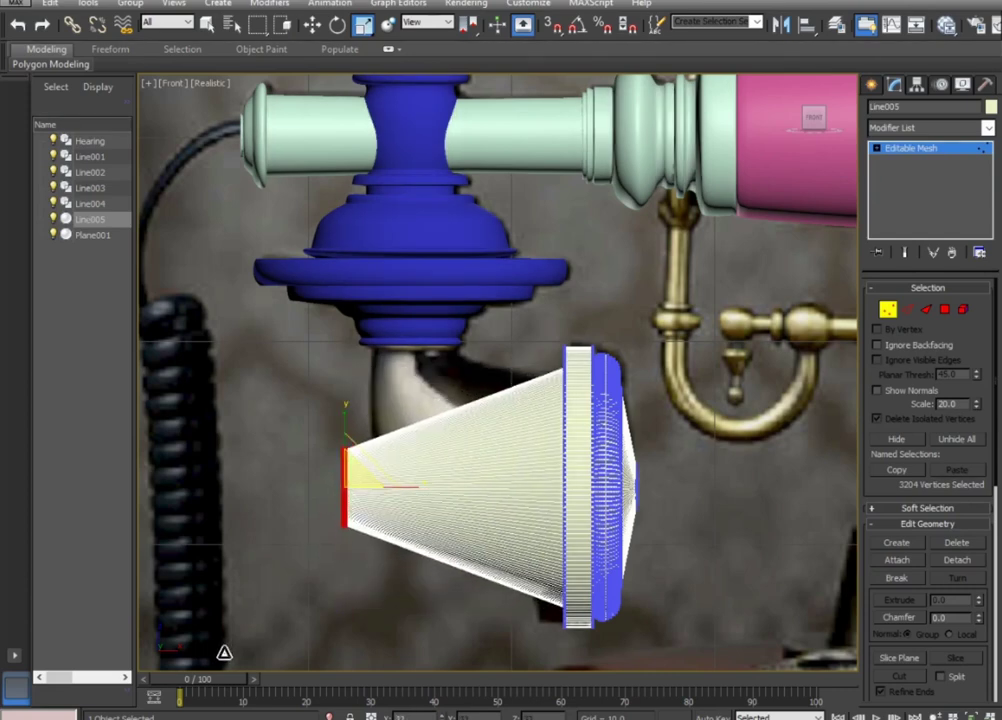
left_click_drag(224, 652, 255, 614)
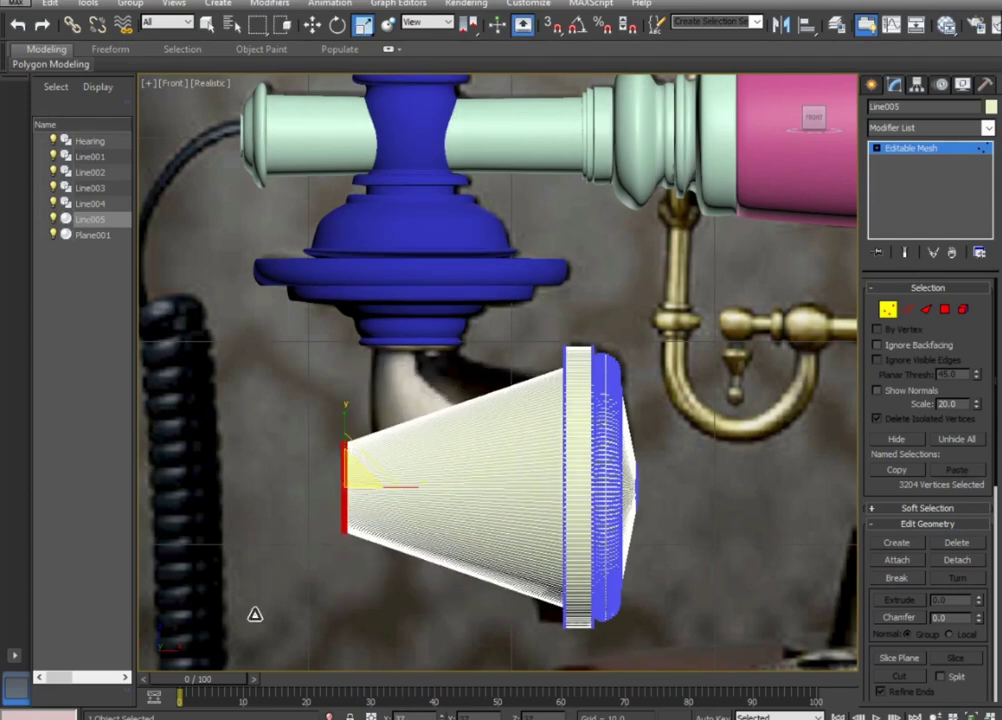
left_click(889, 310)
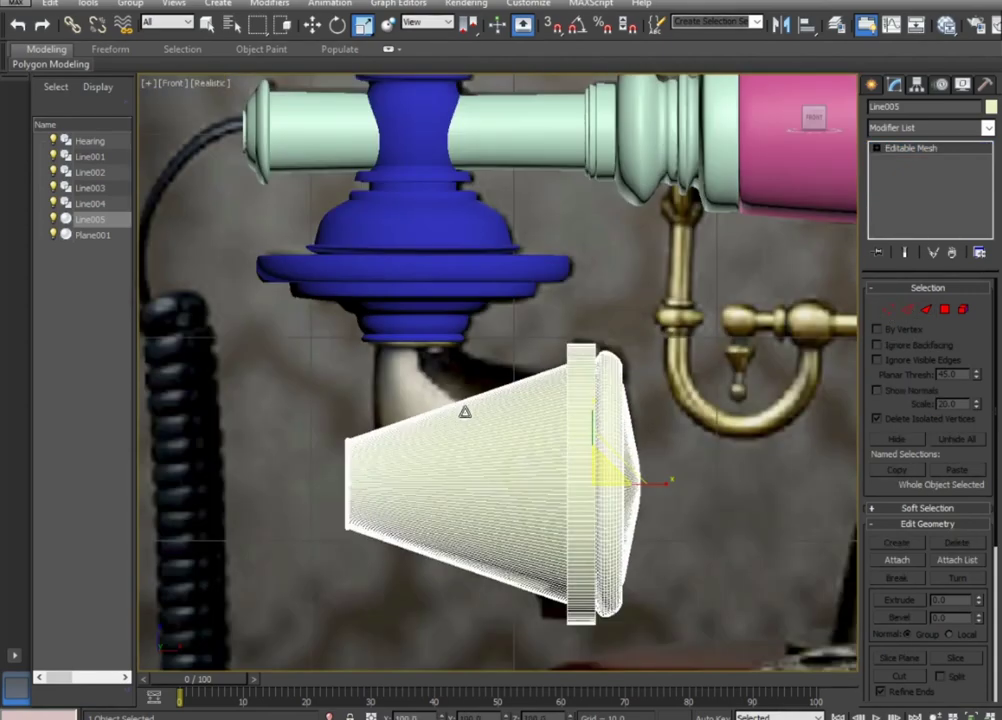
middle_click_drag(465, 411, 422, 391)
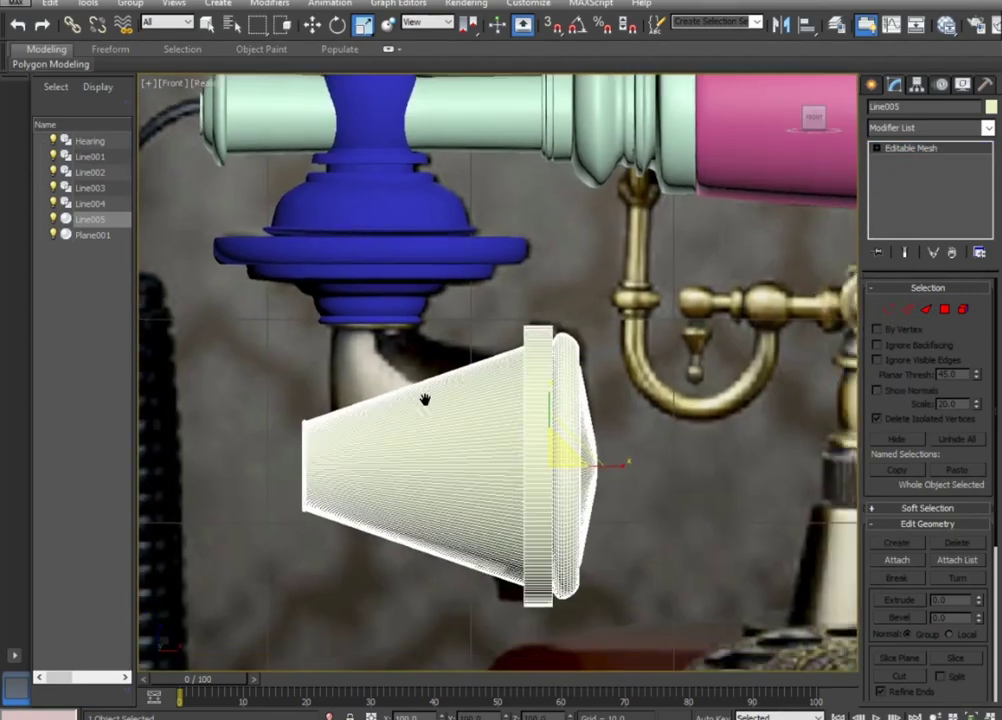
Select the cone's side edges and convert it to an Editable Poly.
left_click(909, 312)
left_click_drag(447, 630, 446, 628)
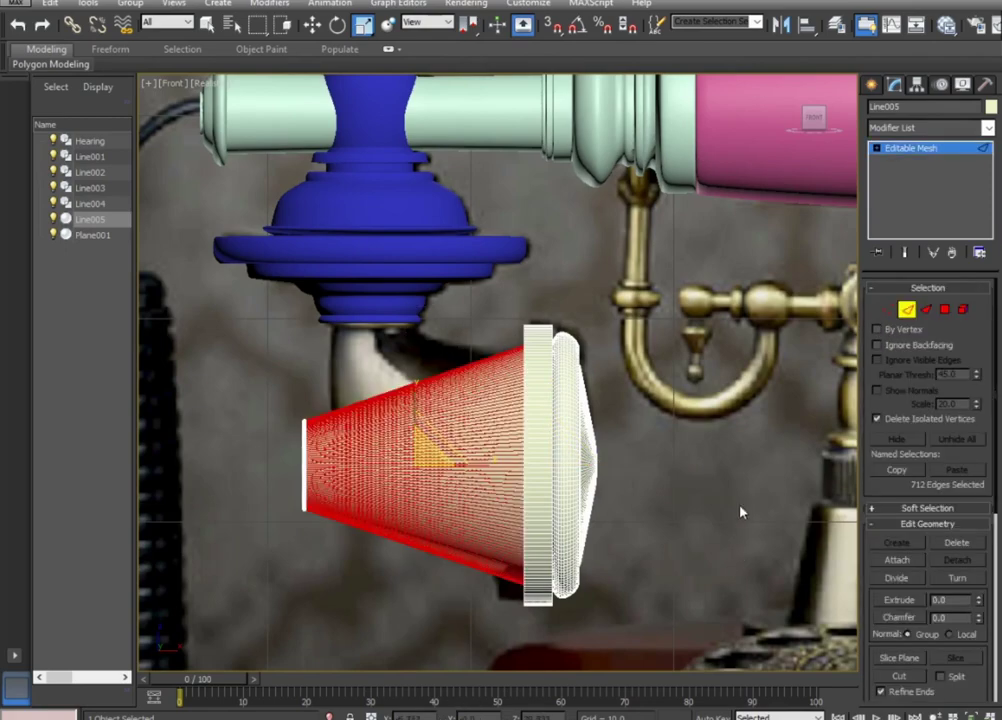
middle_click_drag(743, 514, 676, 417)
left_click_drag(983, 666, 963, 198)
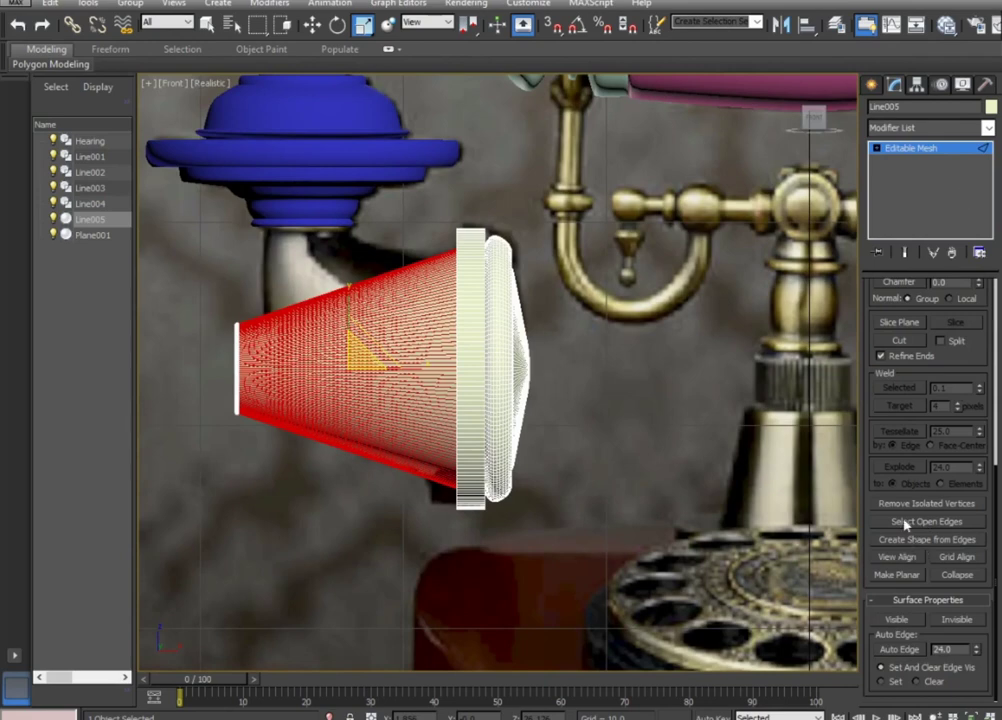
left_click_drag(968, 353, 938, 708)
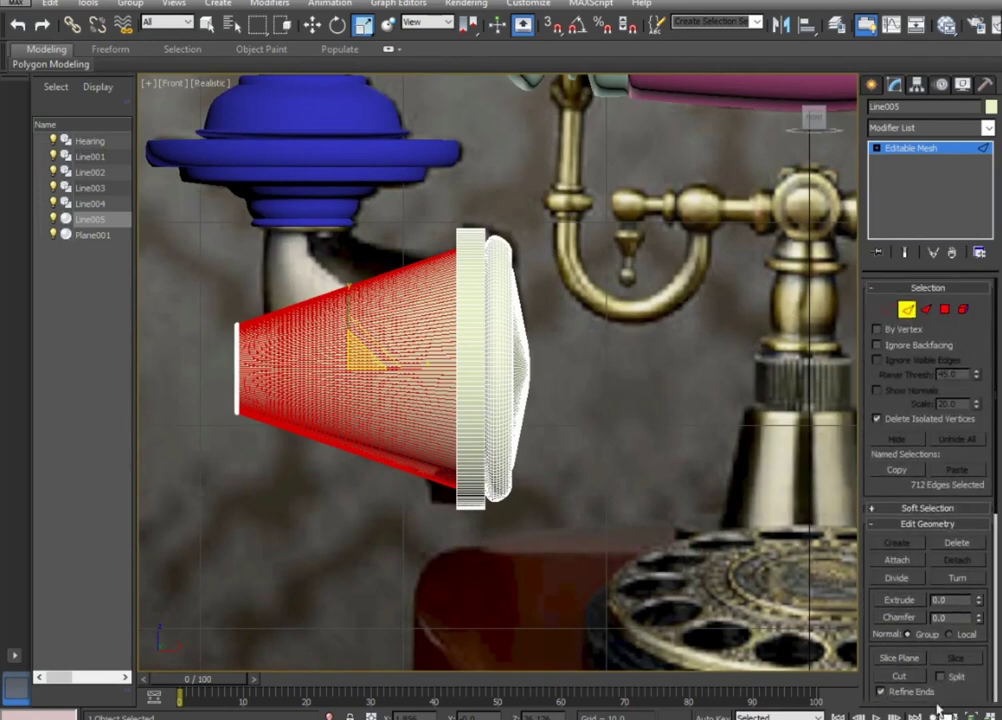
right_click(924, 148)
left_click(948, 281)
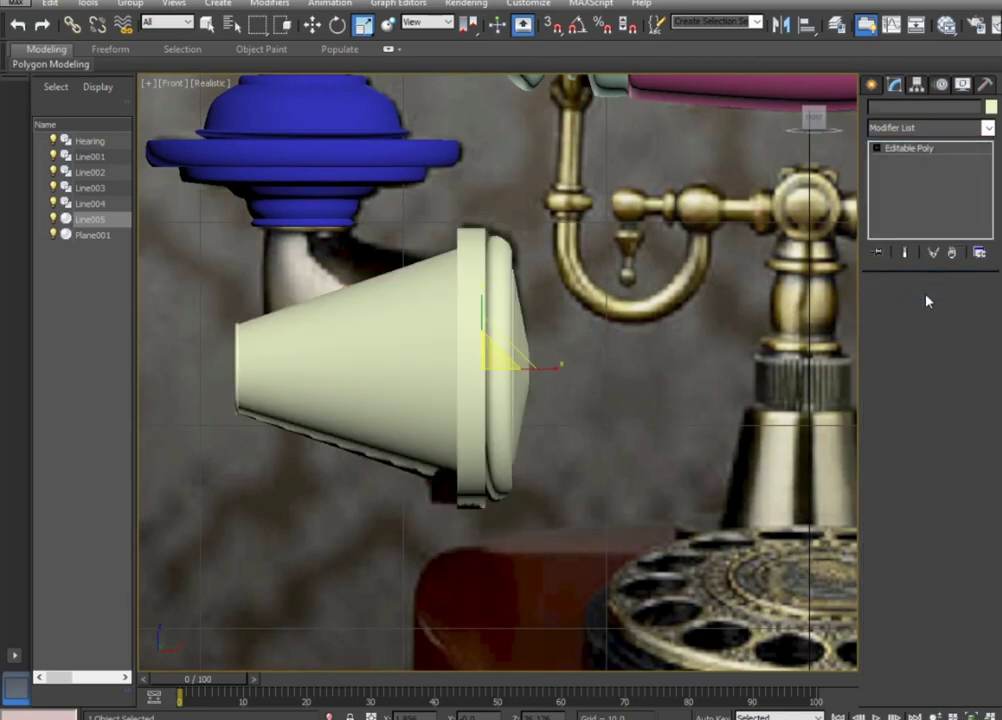
Connect the selected edges with 8 new edge loops along the cone.
left_click(906, 297)
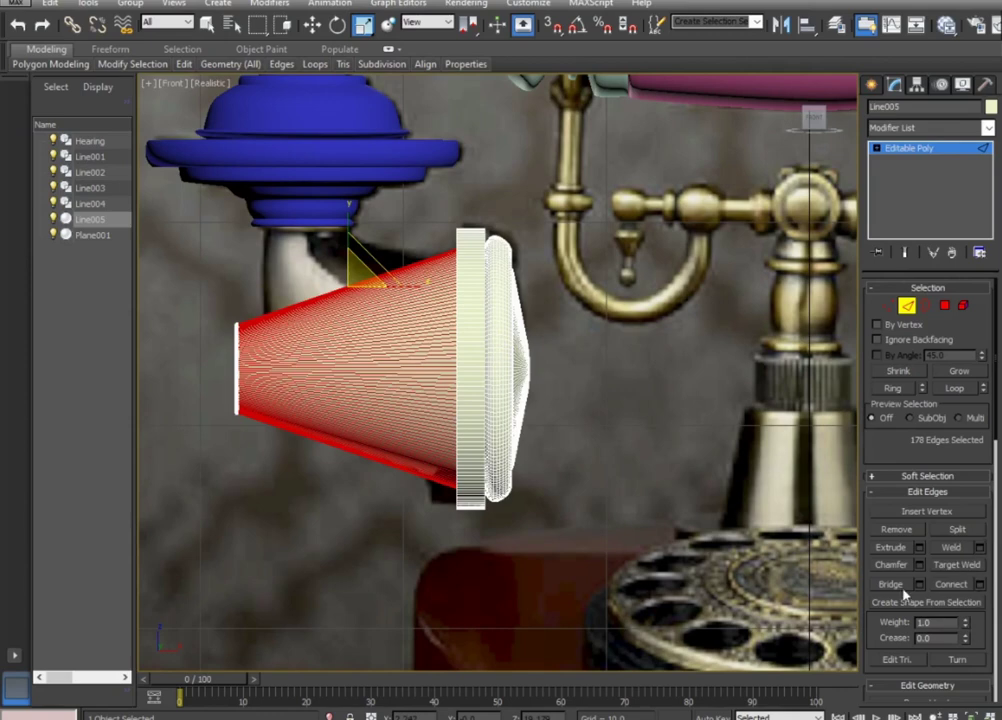
mouse_move(987, 627)
left_mouse_down()
mouse_move(960, 394)
mouse_move(963, 293)
left_mouse_up()
mouse_move(977, 483)
left_mouse_down()
mouse_move(944, 286)
mouse_move(931, 401)
mouse_move(941, 670)
left_mouse_up()
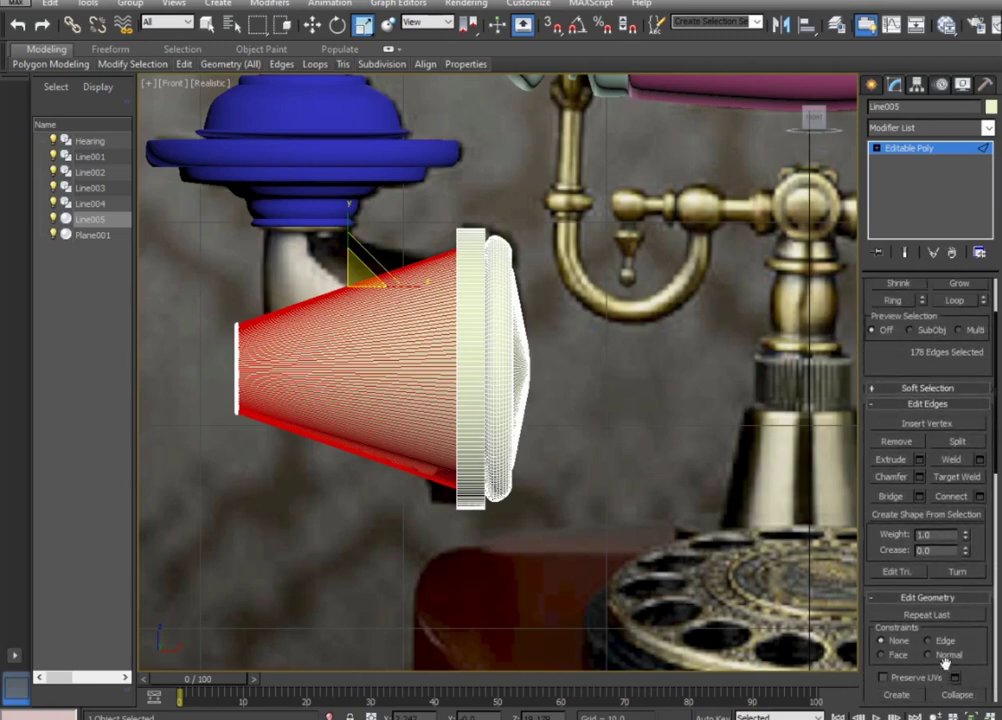
left_click(982, 499)
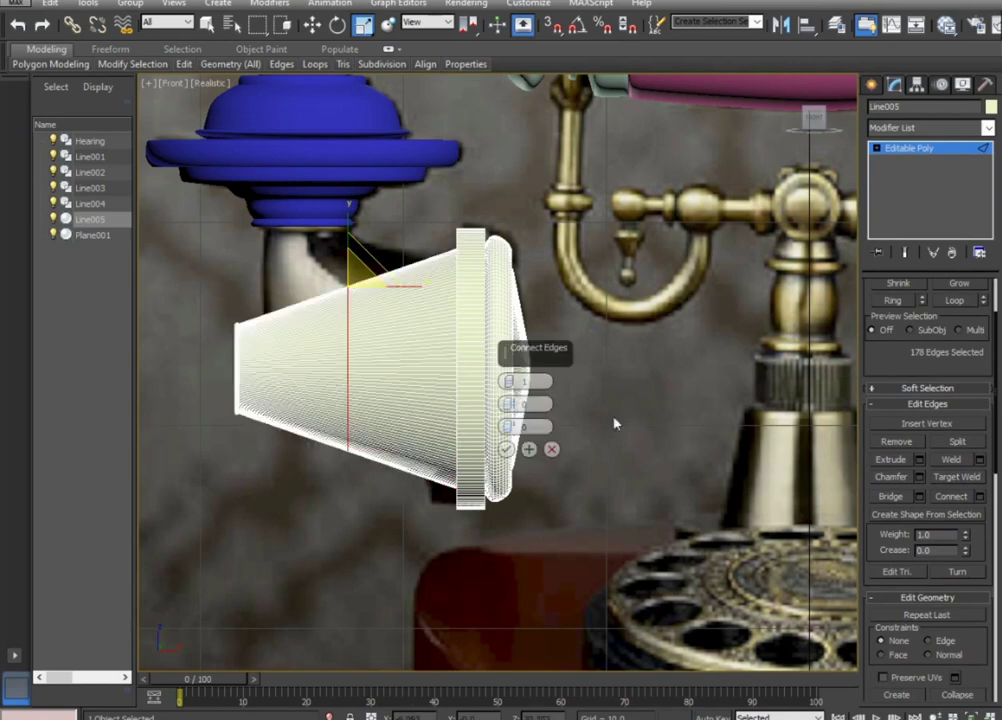
left_click_drag(507, 380, 516, 347)
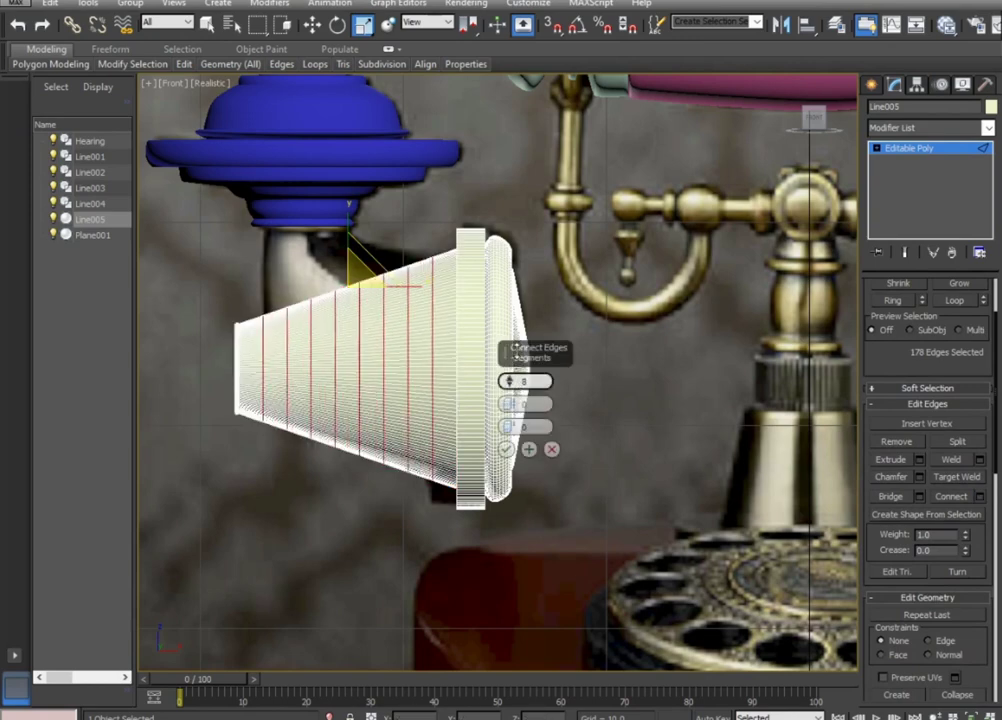
left_click_drag(513, 347, 522, 356)
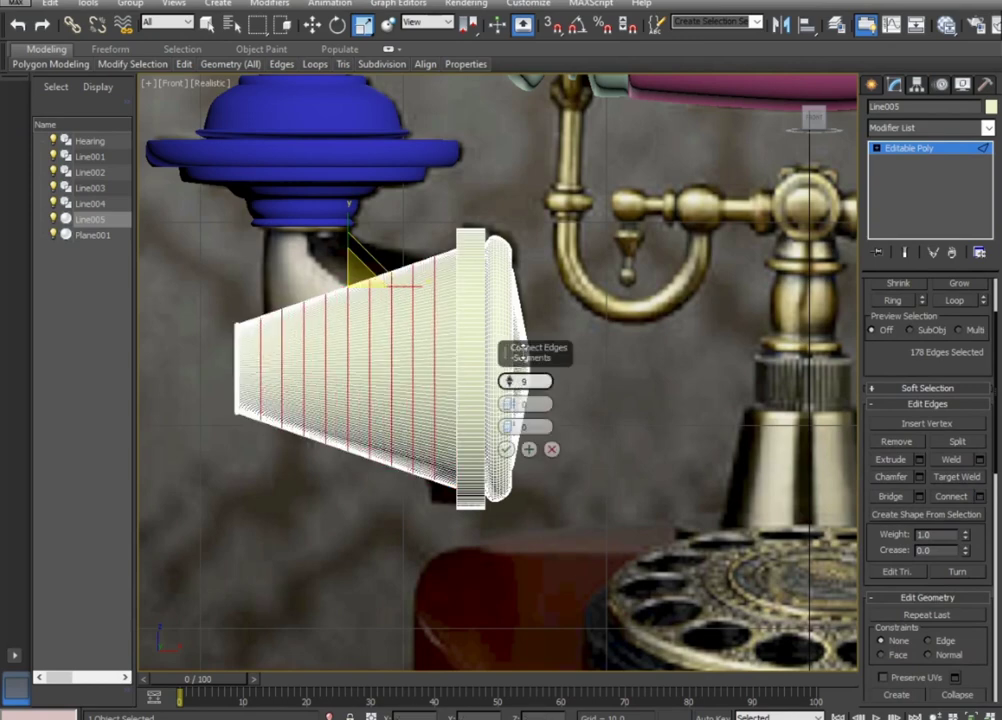
left_click(938, 150)
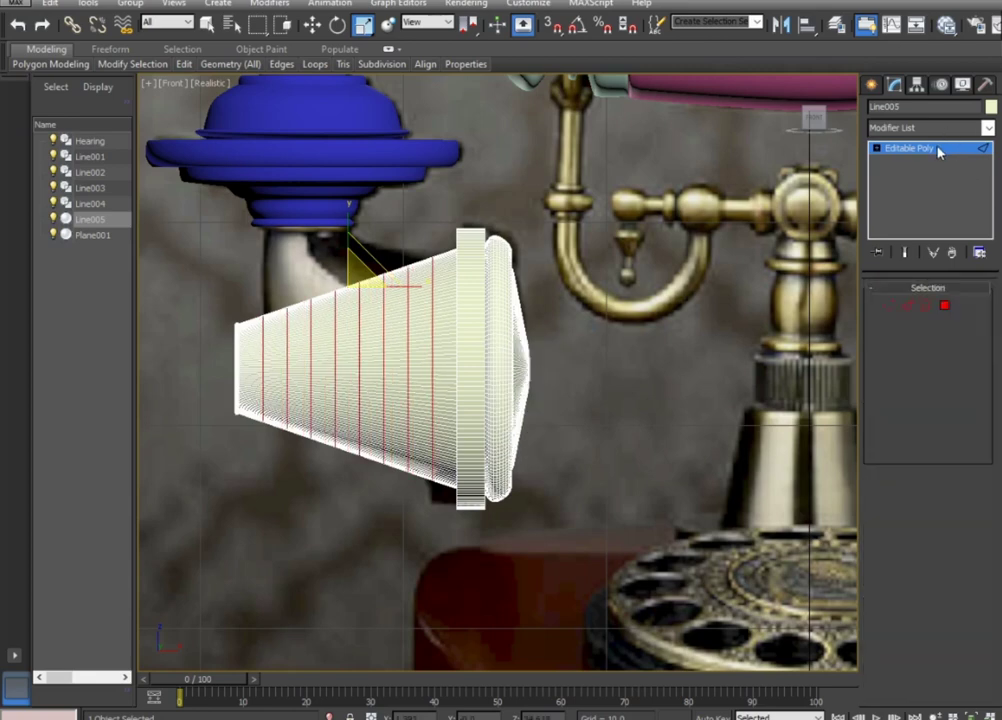
left_click(987, 128)
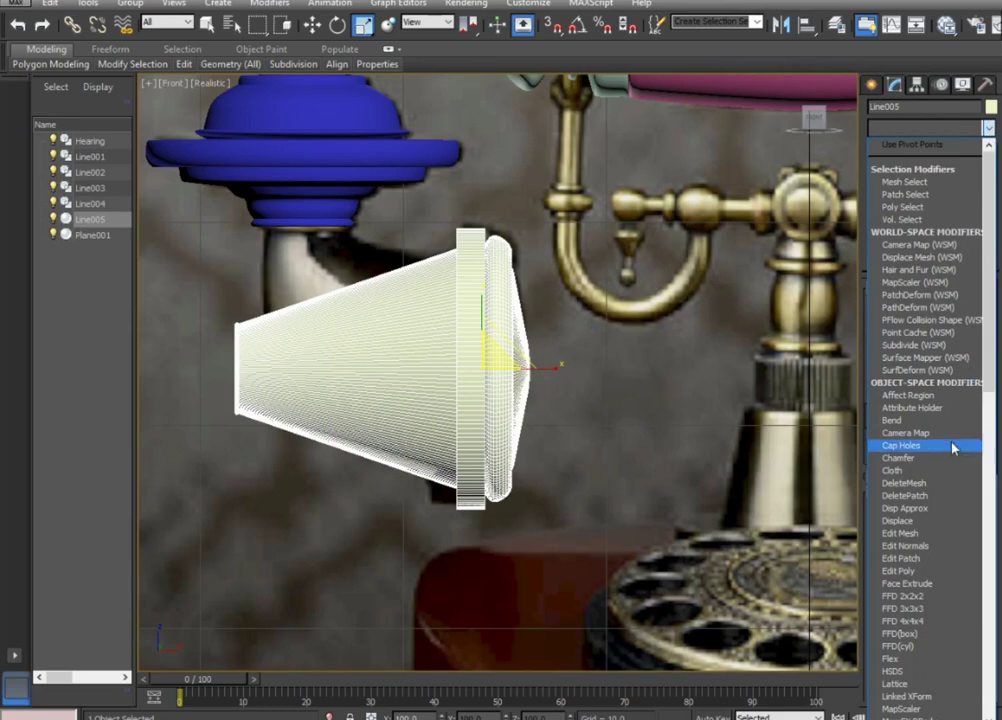
Select all the cone's edges and connect them with extra edge loops.
left_click(351, 476)
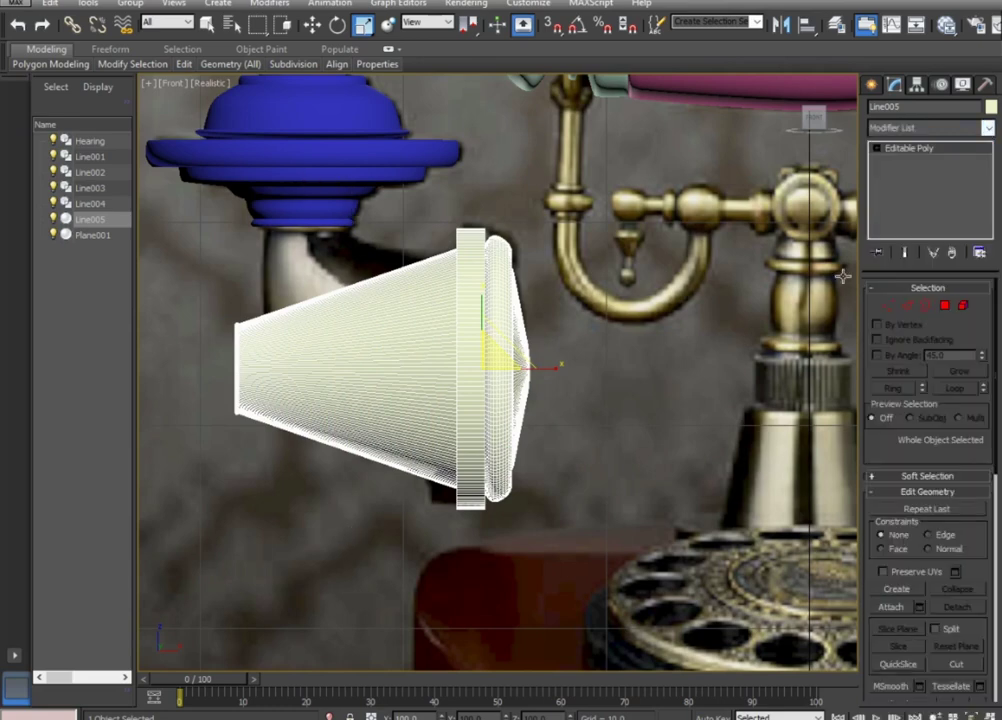
left_click(906, 305)
key("ctrl+a")
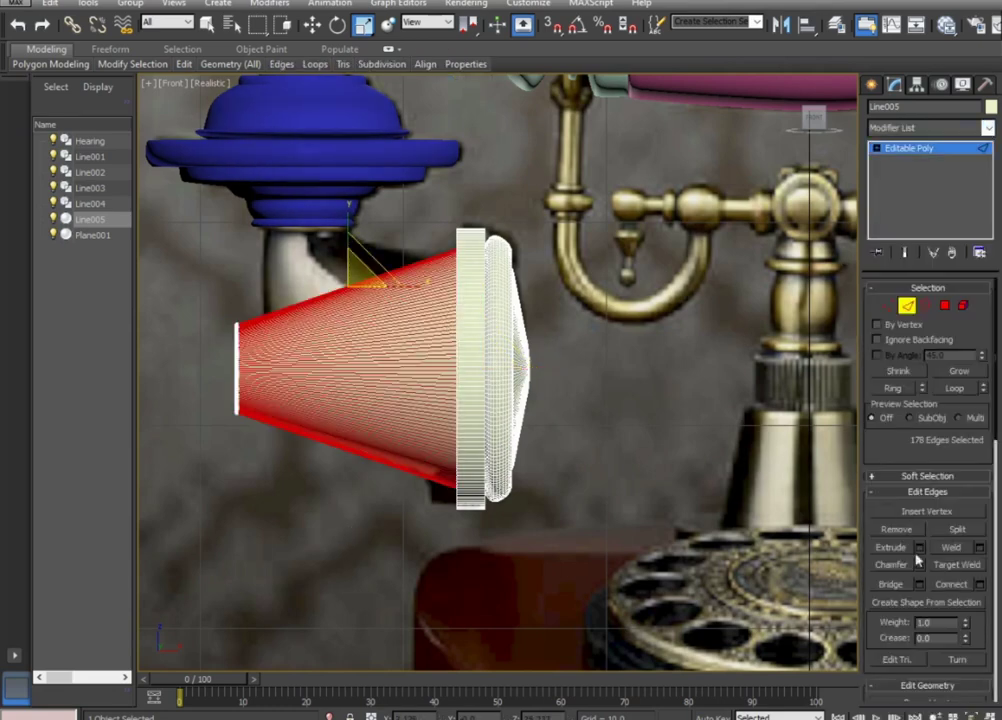
left_click(951, 587)
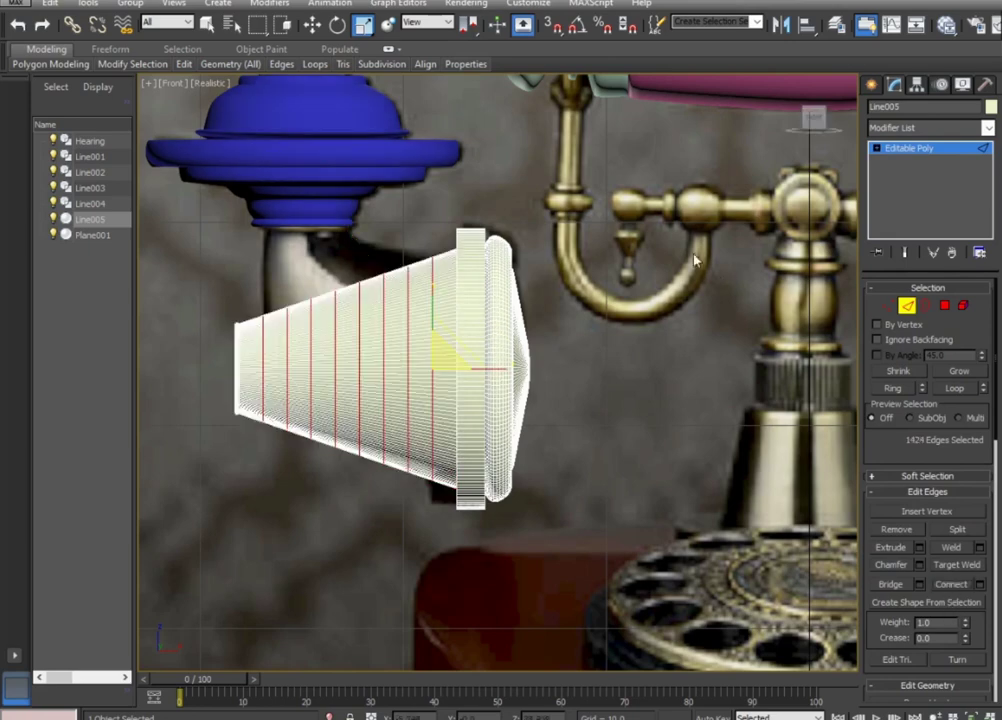
left_click(906, 307)
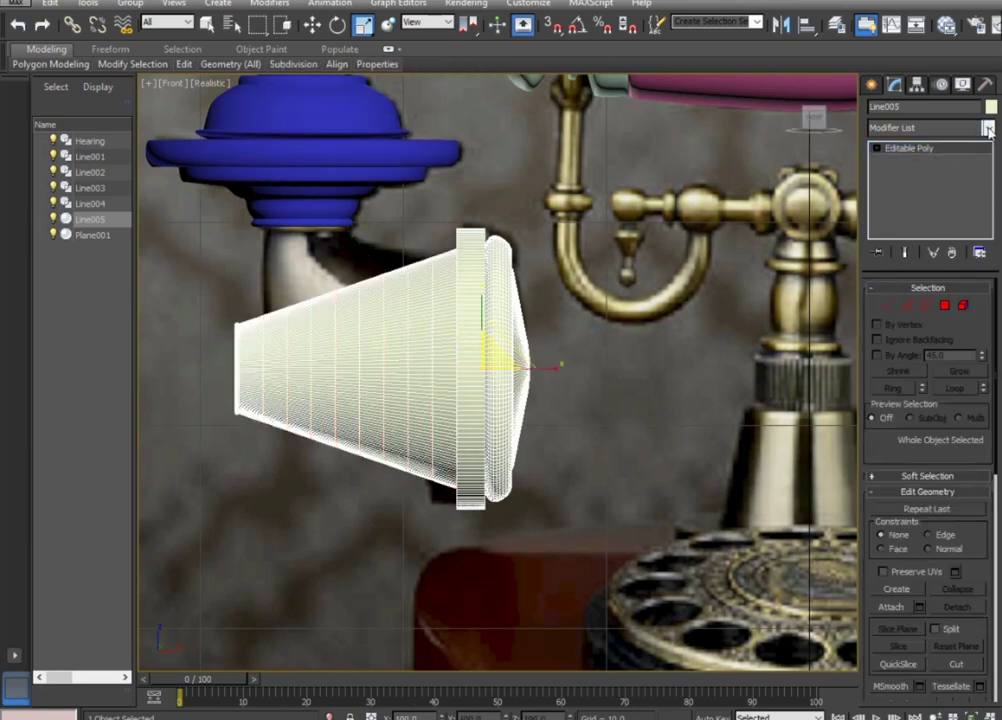
Add a Bend modifier to the cone, bending around the X axis.
left_click(987, 128)
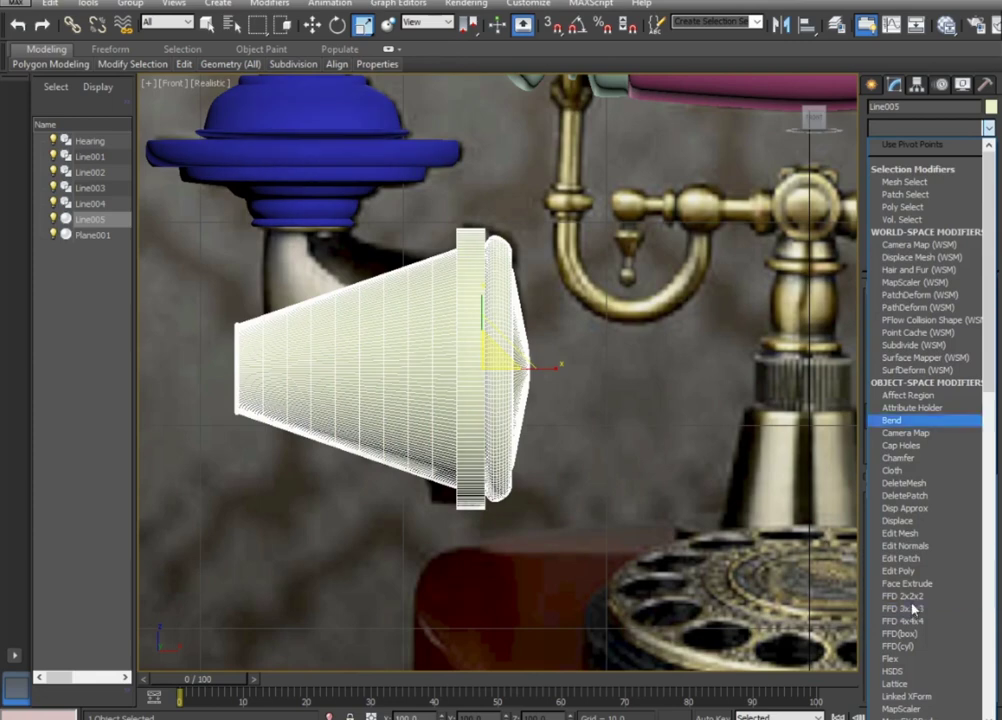
key("b")
key("Return")
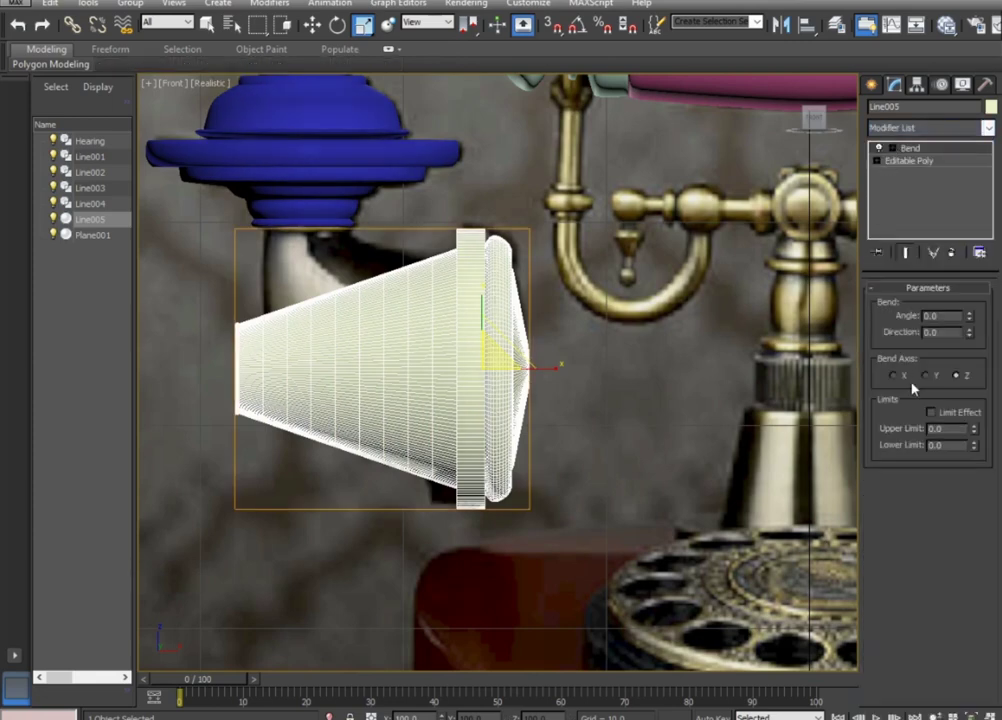
left_click_drag(960, 316, 963, 303)
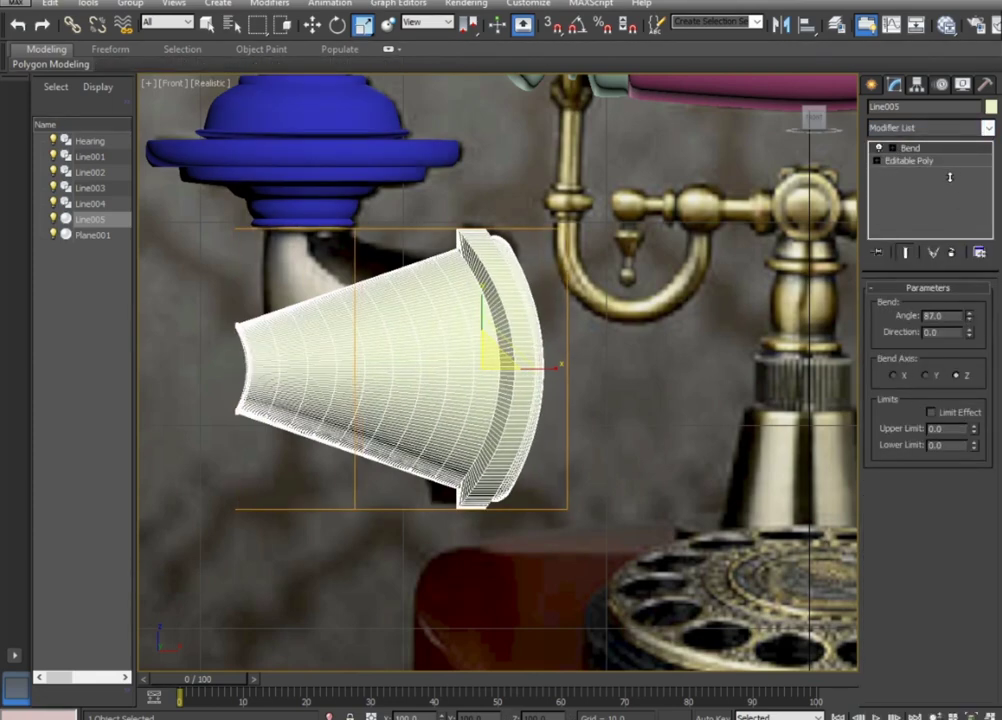
left_click_drag(968, 334, 969, 165)
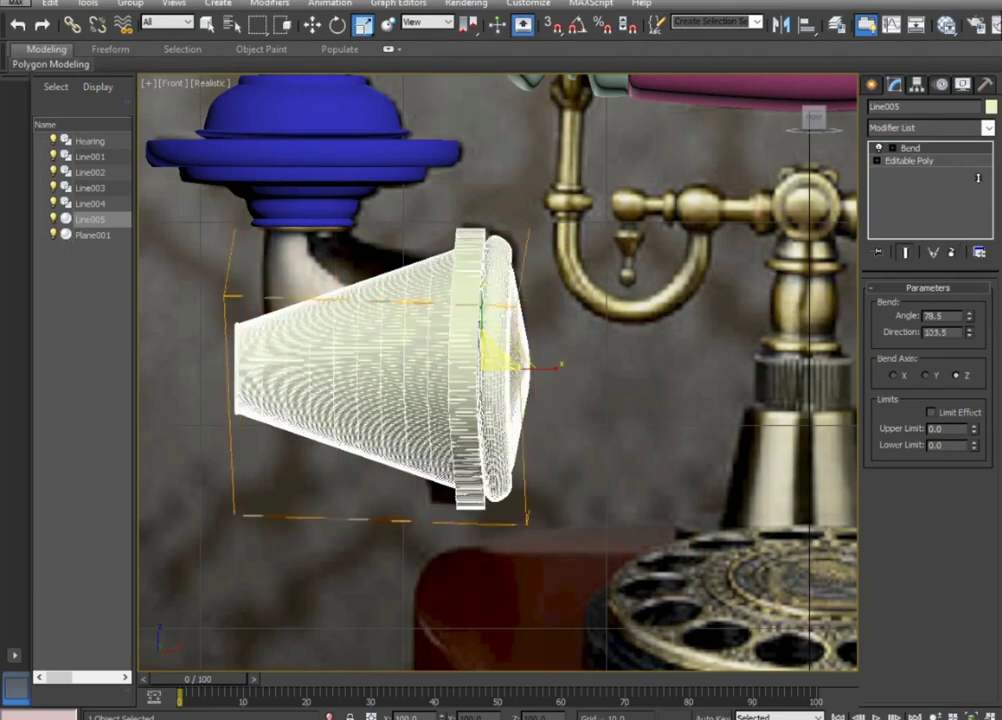
left_click_drag(969, 165, 966, 352)
right_click(966, 352)
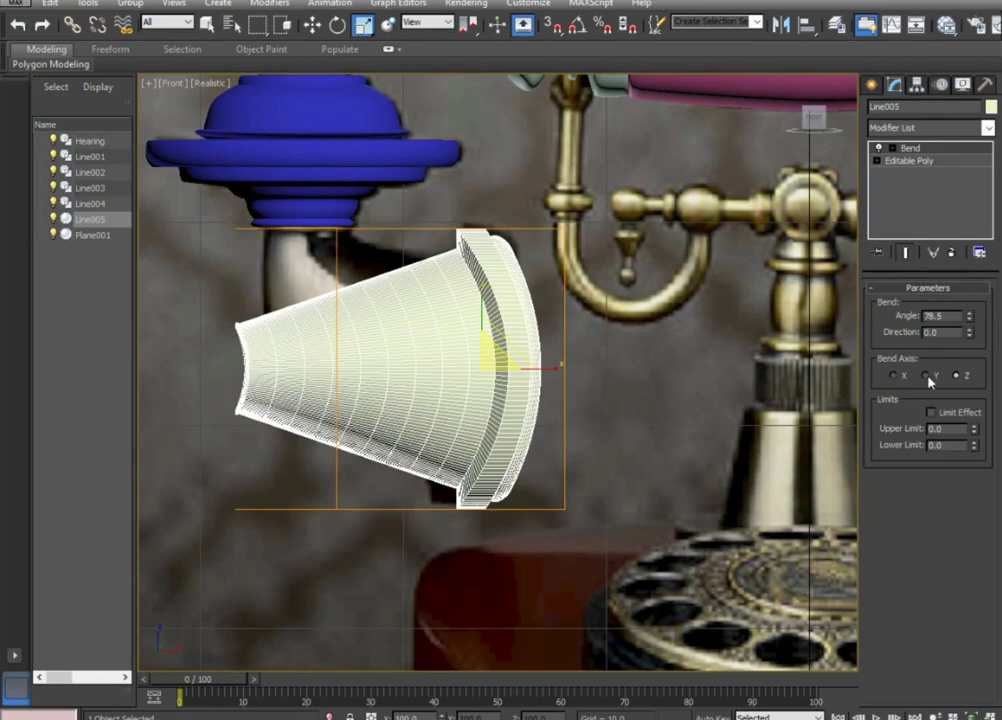
left_click(927, 376)
left_click(896, 376)
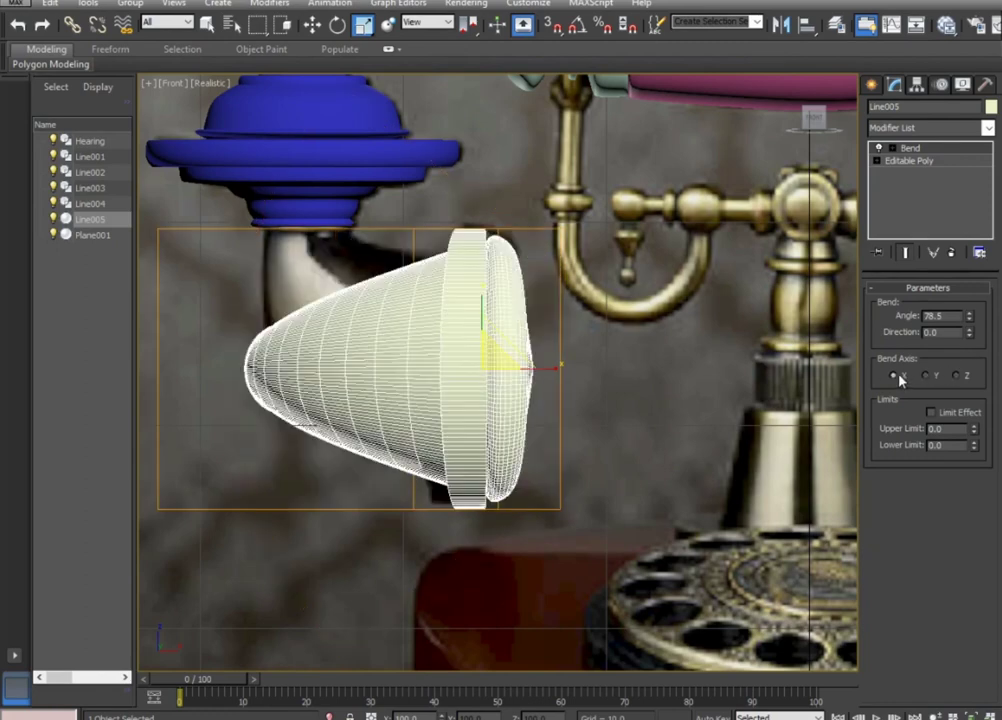
Rotate the Bend gizmo in the Perspective view to tilt the bend.
key("alt+w")
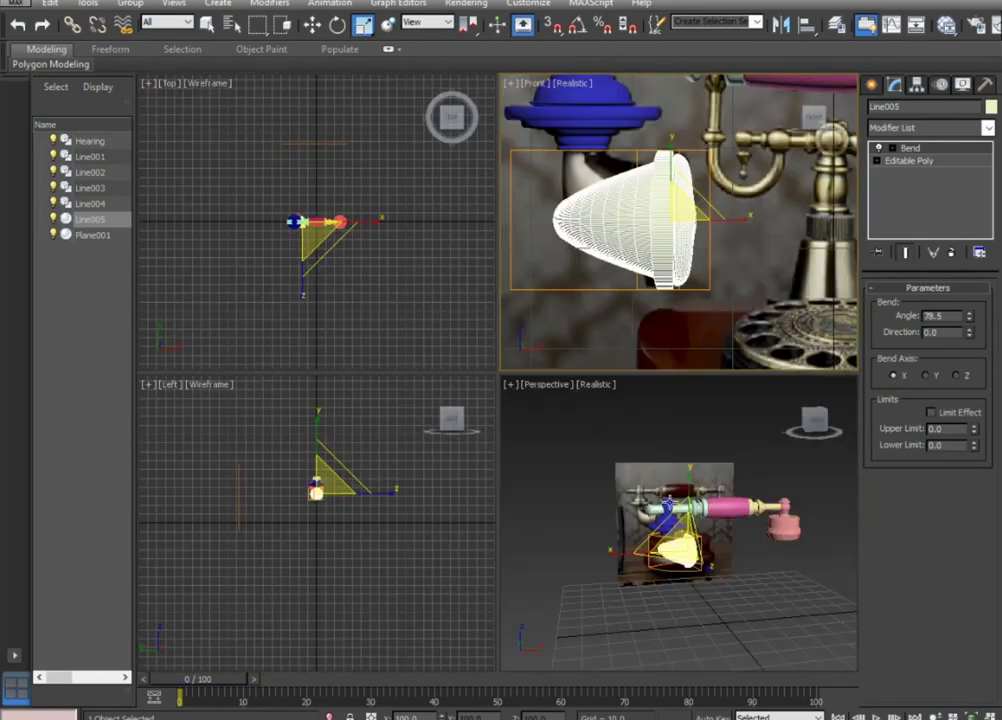
key("alt+w")
middle_click_drag(638, 545, 722, 543, "alt")
scroll(633, 487, "up", 3)
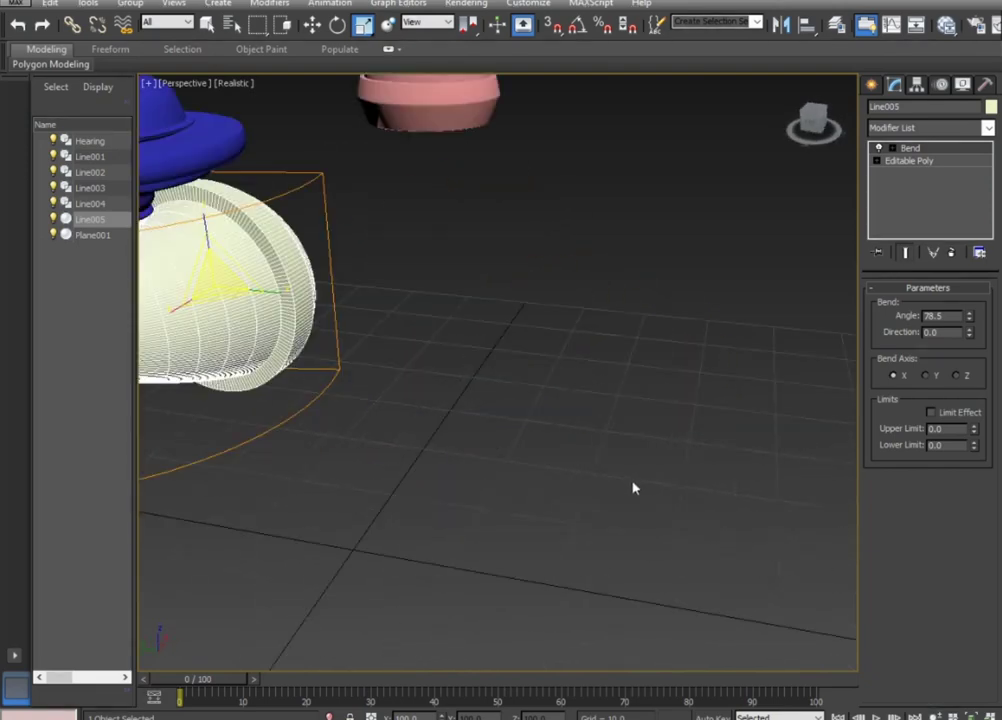
mouse_move(616, 480)
middle_mouse_down("alt")
mouse_move(584, 416)
mouse_move(720, 407)
mouse_move(875, 197)
middle_mouse_up("alt")
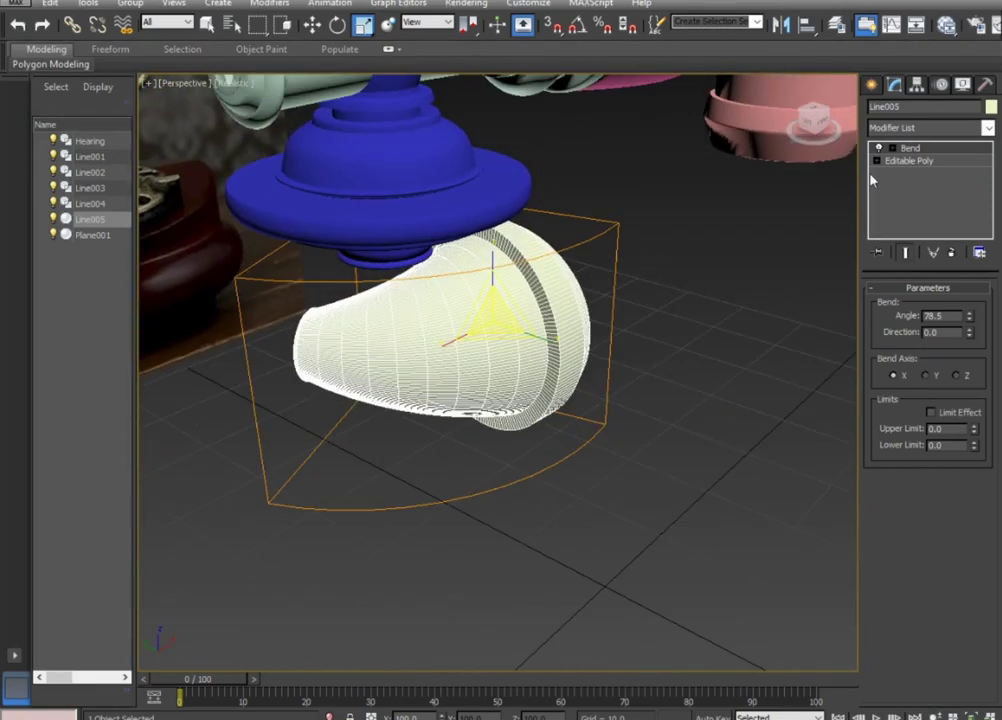
left_click(903, 150)
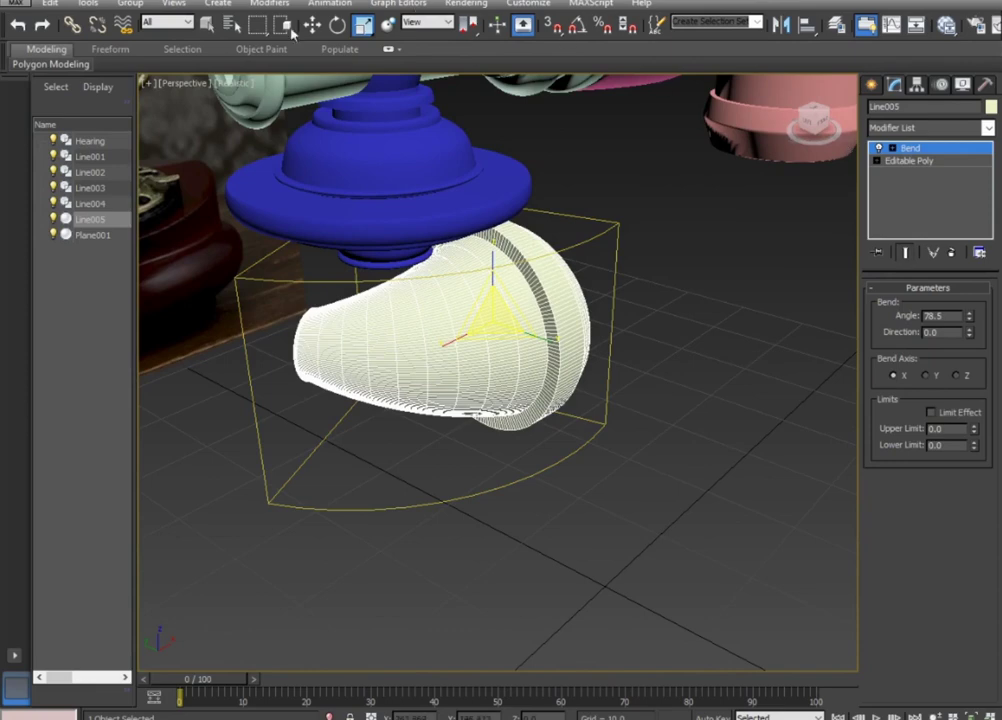
key("e")
left_click(890, 148)
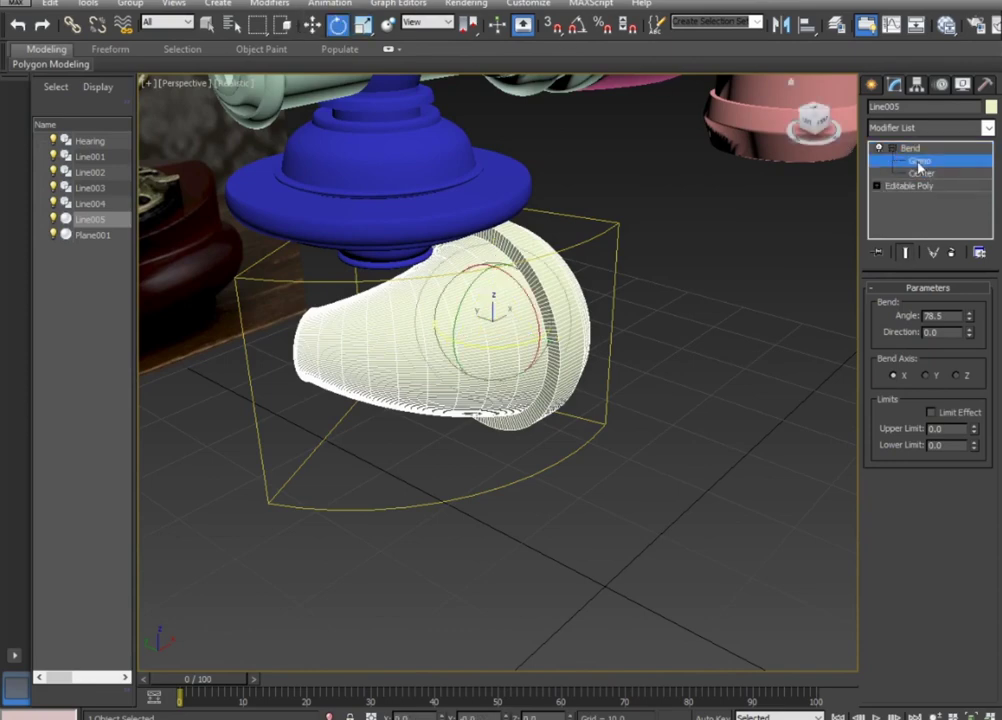
left_click(918, 161)
mouse_move(512, 291)
left_mouse_down()
mouse_move(522, 293)
mouse_move(542, 437)
left_mouse_up()
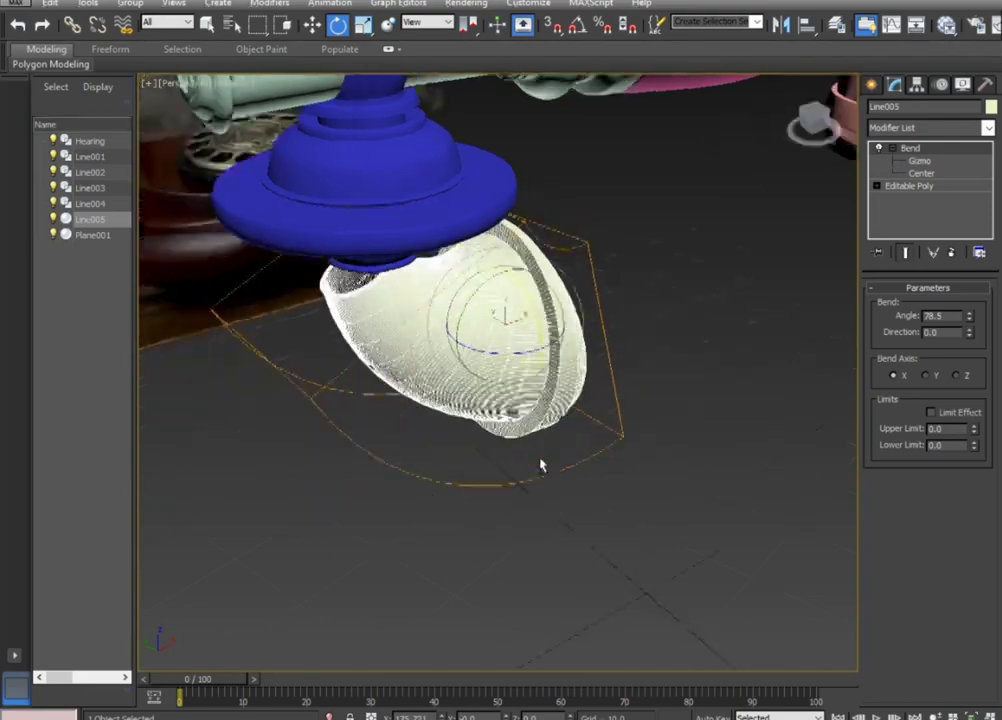
middle_click_drag(539, 463, 512, 289, "alt")
left_click_drag(524, 300, 529, 317)
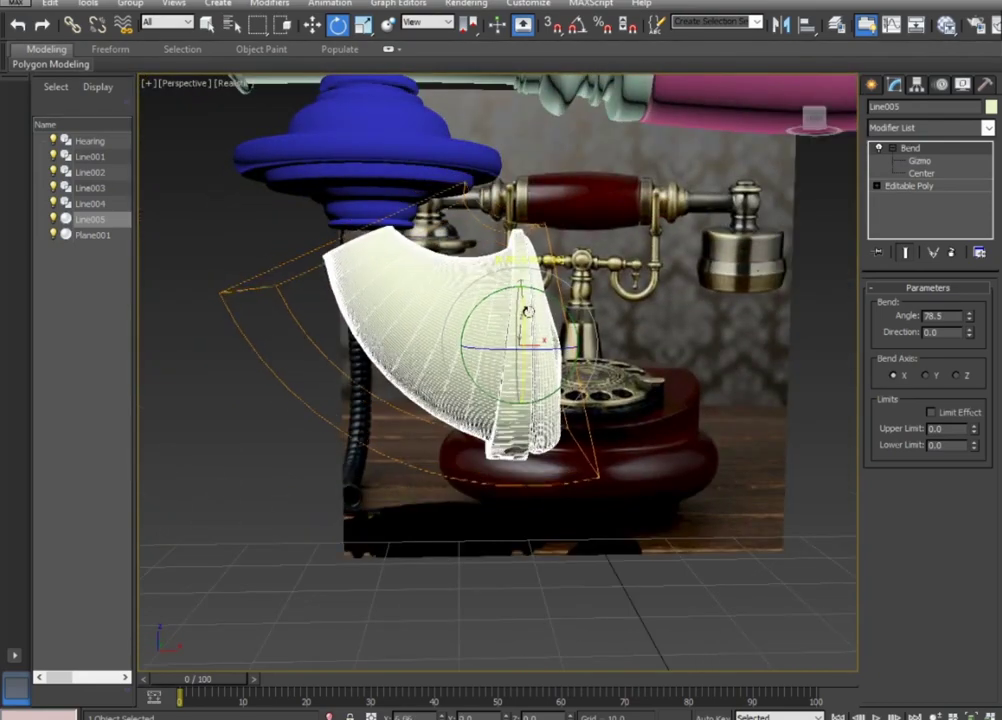
mouse_move(529, 317)
middle_mouse_down("alt")
mouse_move(680, 467)
mouse_move(700, 450)
middle_mouse_up("alt")
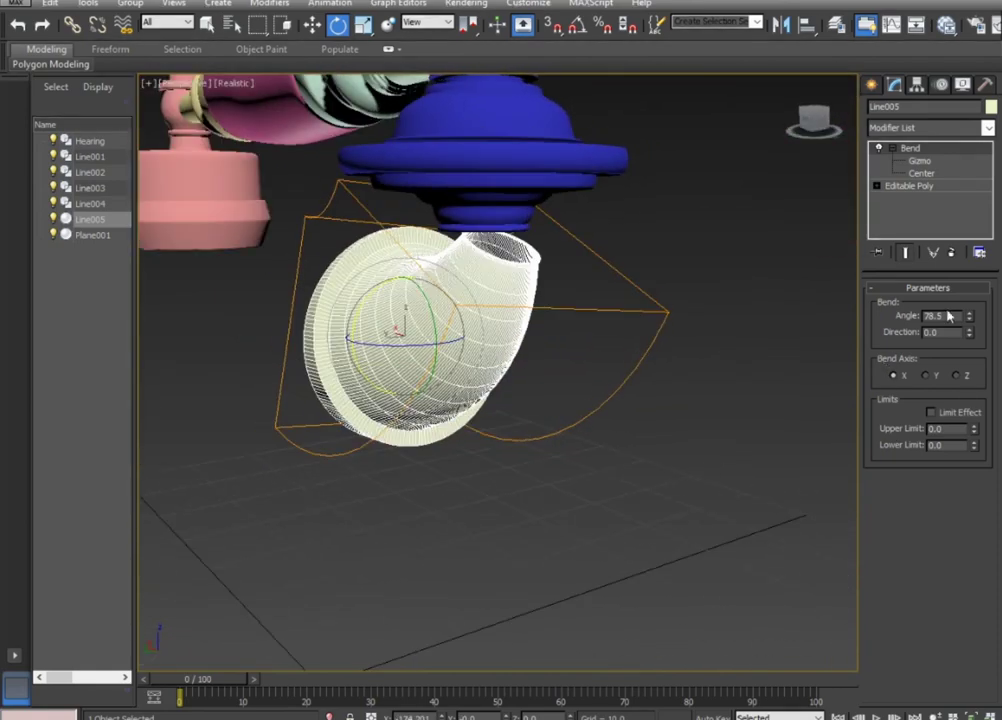
Increase the bend angle to 105 degrees.
left_click_drag(970, 318, 970, 290)
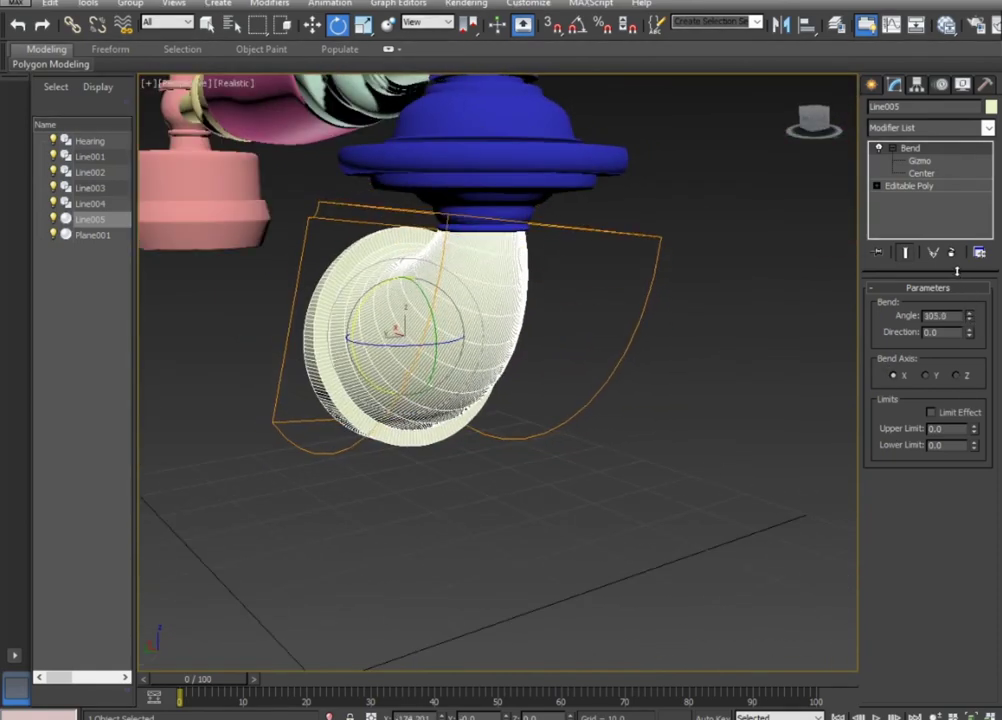
middle_click_drag(396, 426, 222, 410, "alt")
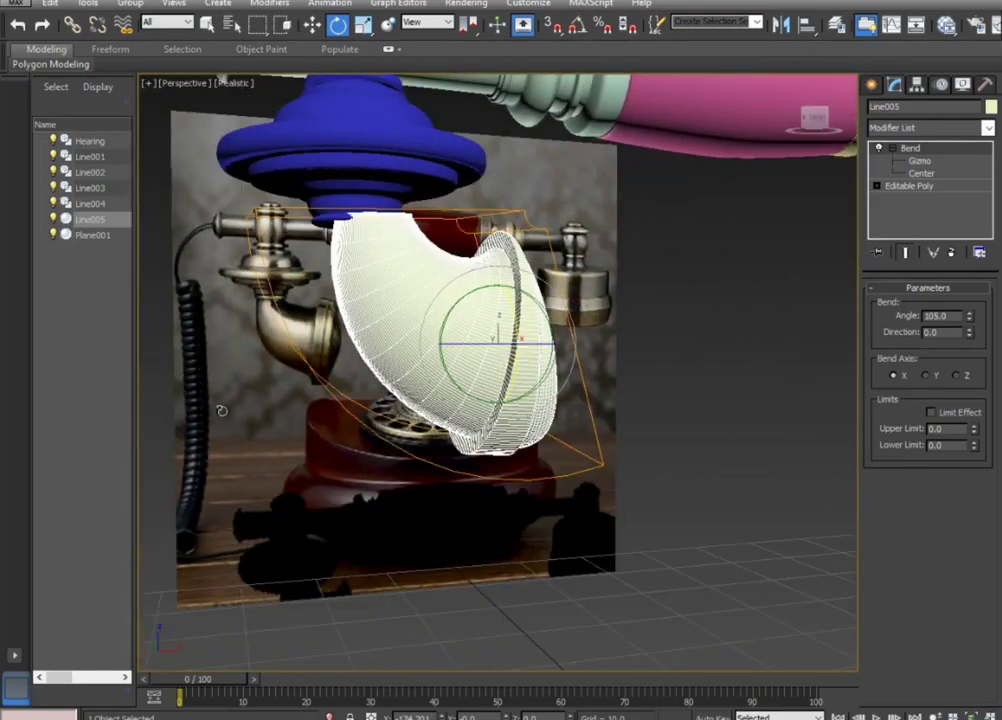
middle_click_drag(222, 410, 212, 402, "alt")
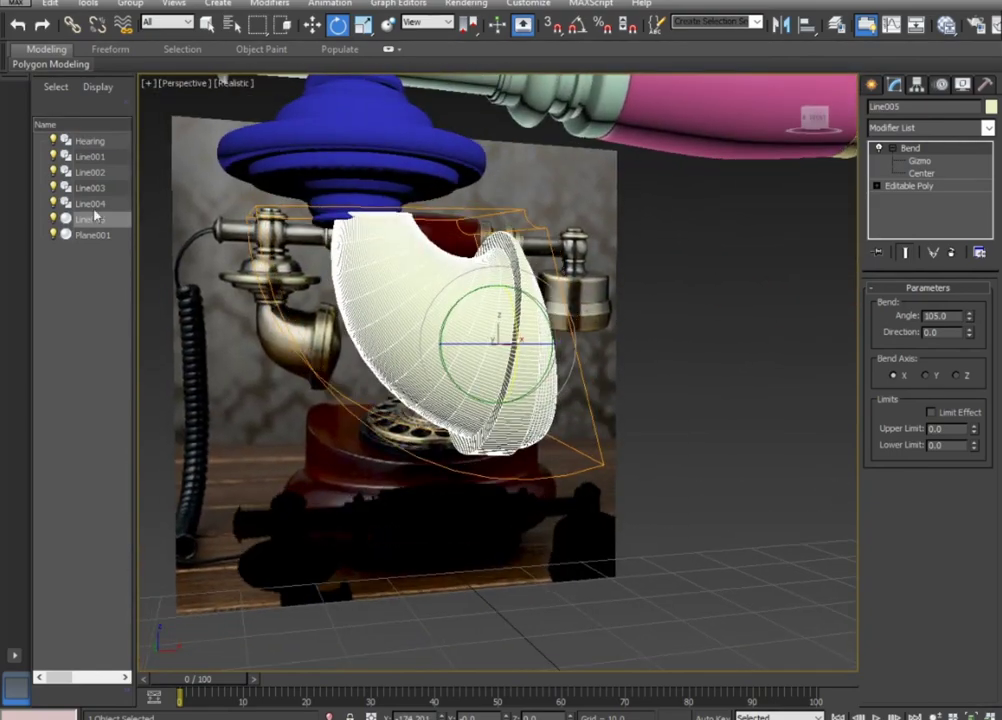
left_click(312, 25)
left_click(920, 160)
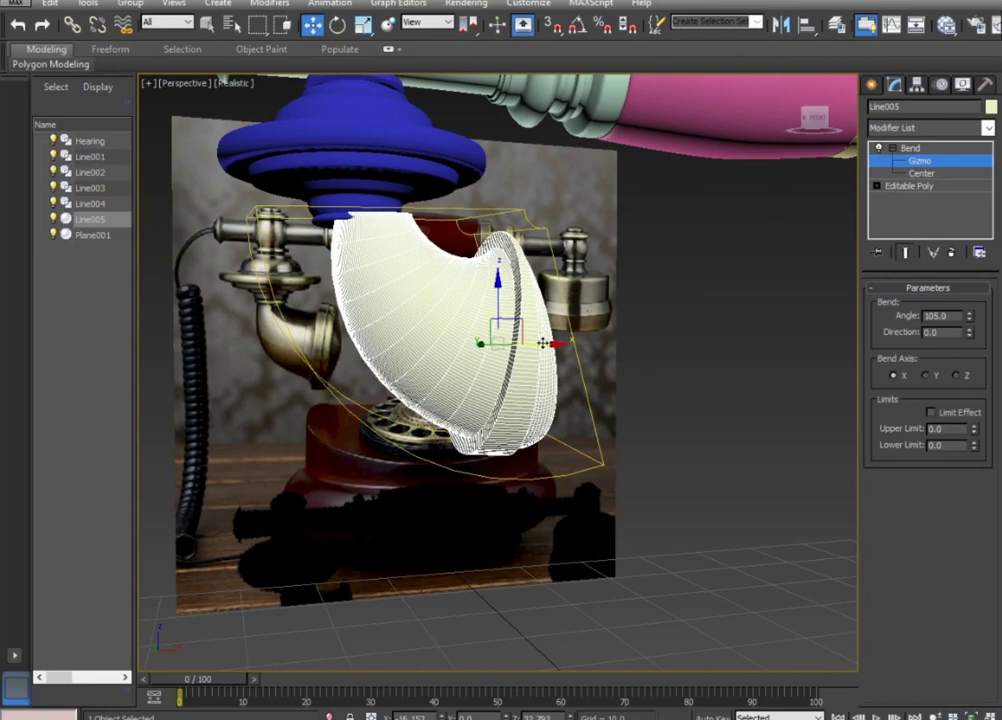
left_click_drag(541, 343, 518, 345)
key("ctrl+z")
mouse_move(785, 268)
middle_mouse_down("alt")
mouse_move(617, 497)
mouse_move(519, 478)
mouse_move(624, 465)
mouse_move(620, 474)
middle_mouse_up("alt")
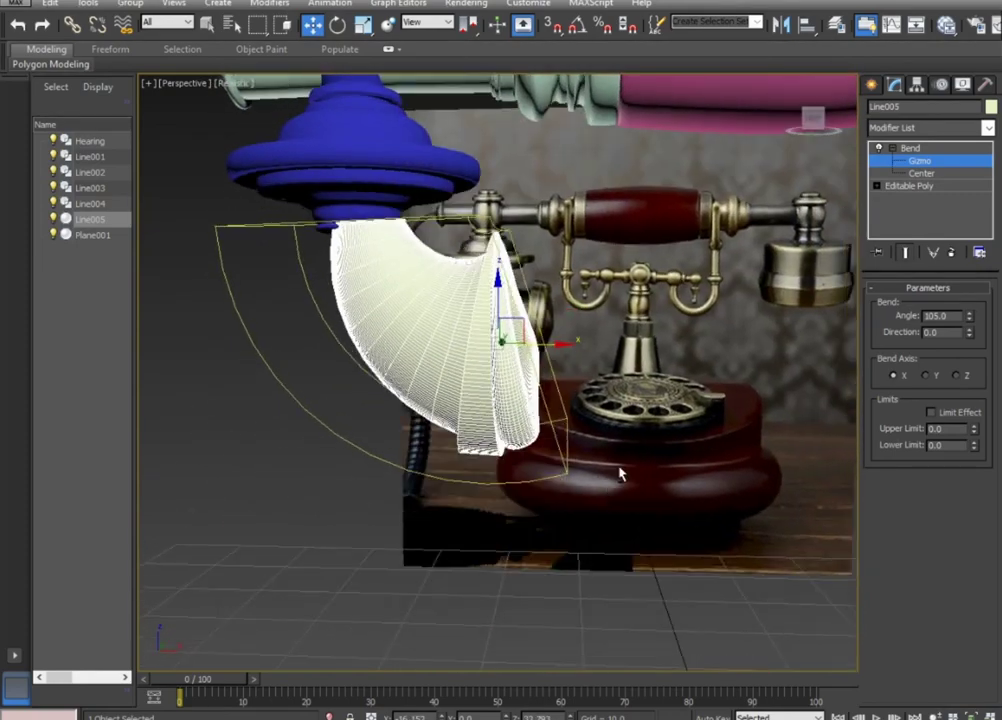
left_click_drag(970, 318, 953, 383)
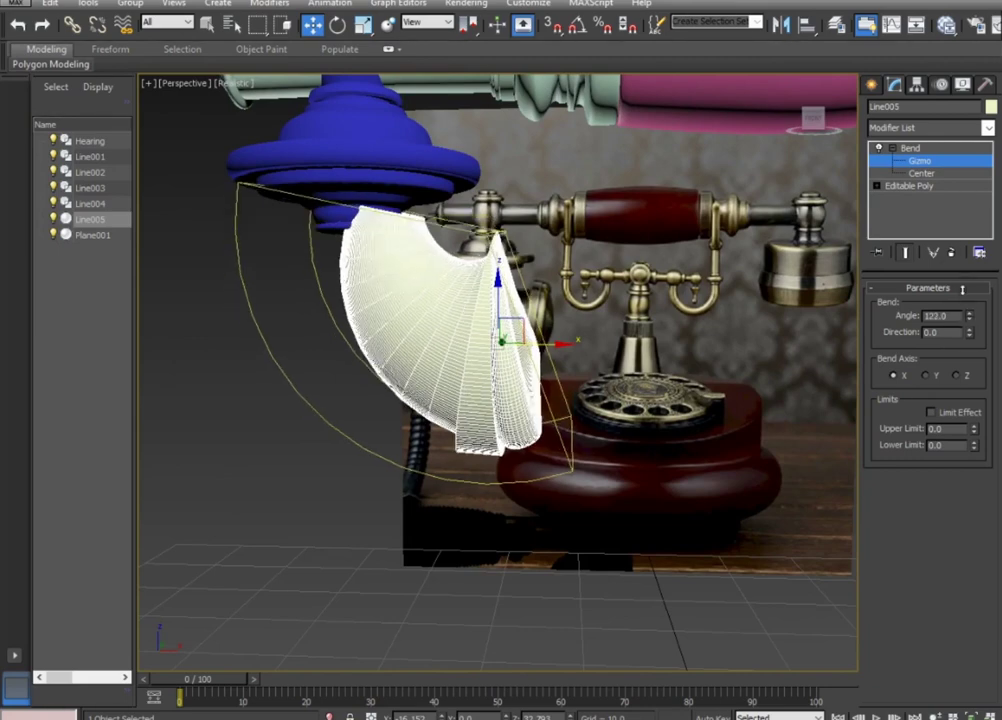
key("ctrl+z")
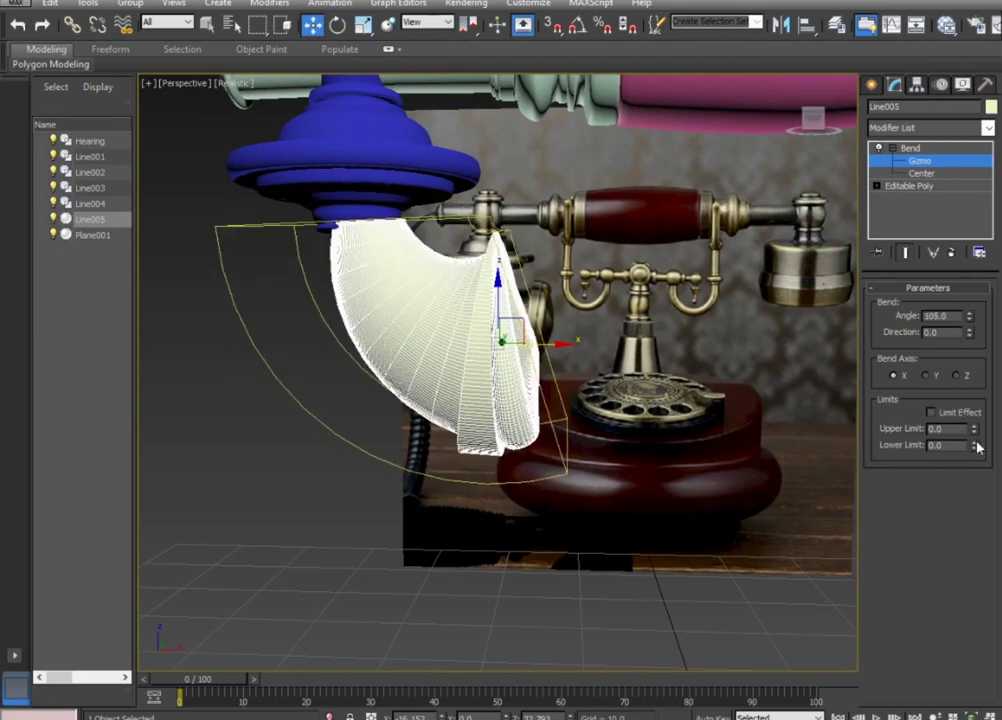
Turn on Limit Effect with upper limit 0 and lower limit about -13.5.
left_click(952, 416)
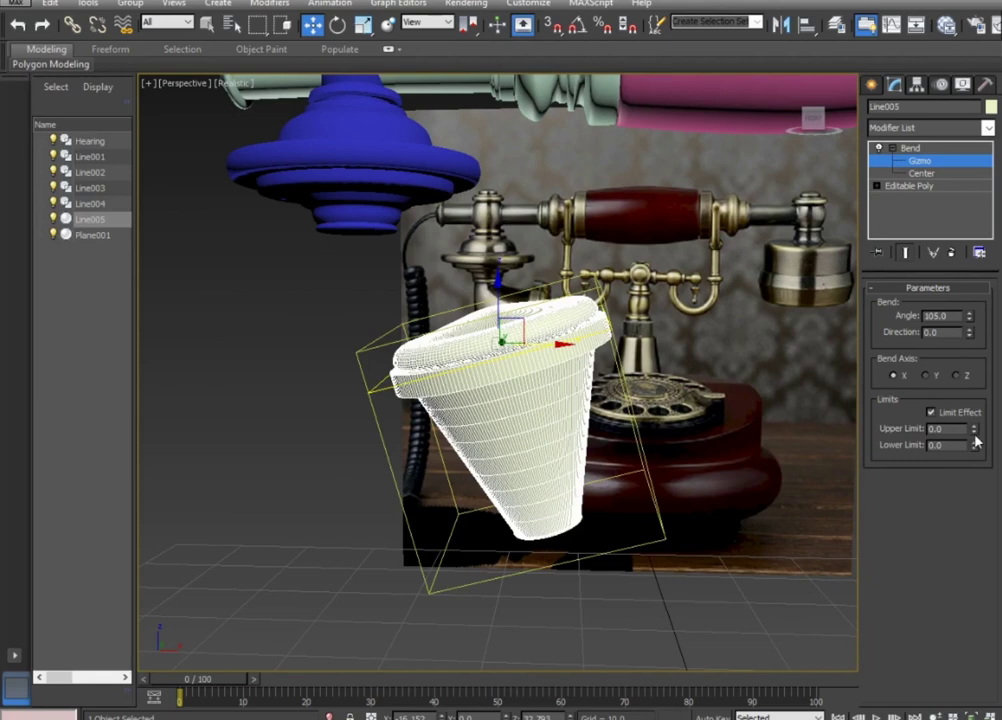
left_click_drag(973, 426, 976, 437)
mouse_move(974, 445)
left_mouse_down()
mouse_move(975, 454)
mouse_move(971, 352)
left_mouse_up()
mouse_move(974, 444)
left_mouse_down()
mouse_move(989, 112)
mouse_move(976, 582)
mouse_move(998, 634)
left_mouse_up()
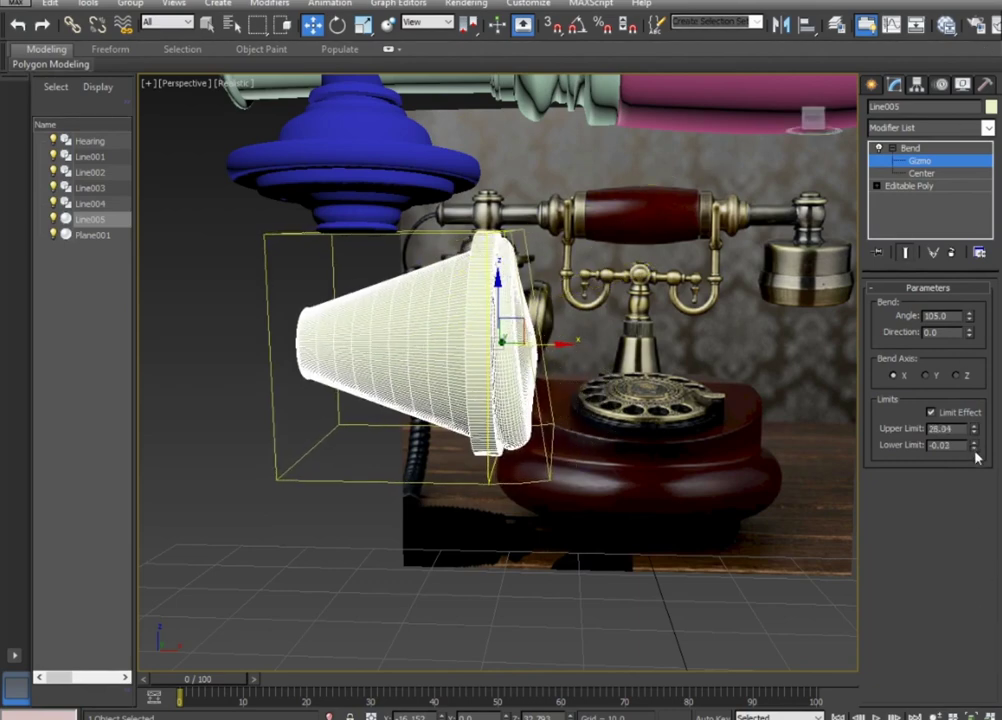
left_click_drag(973, 446, 989, 265)
left_click_drag(989, 400, 975, 497)
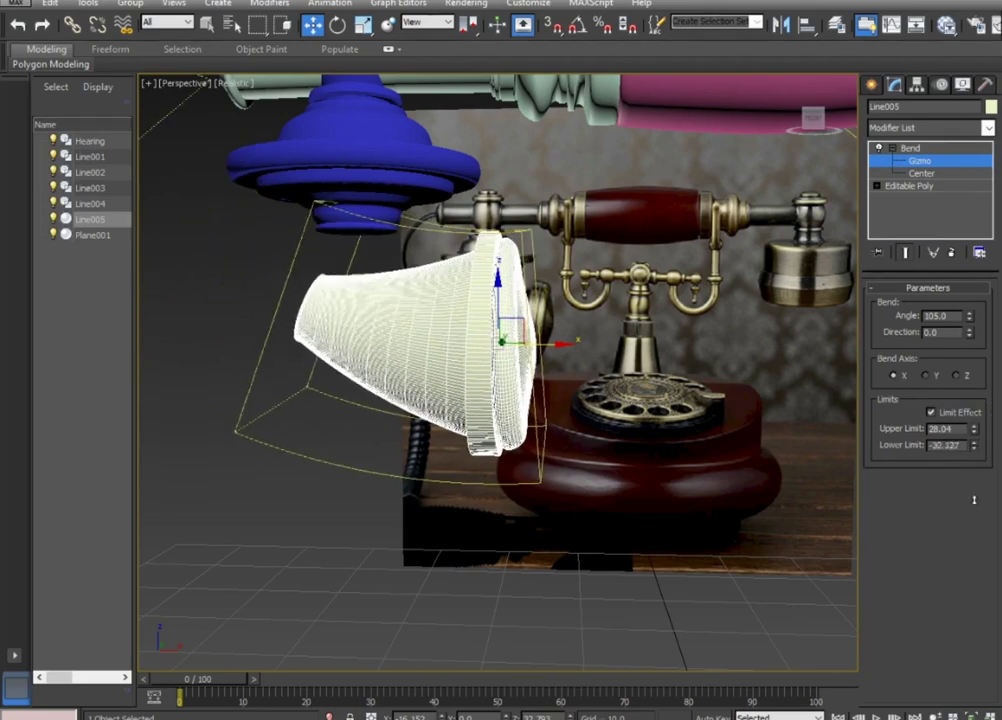
left_click_drag(973, 432, 988, 538)
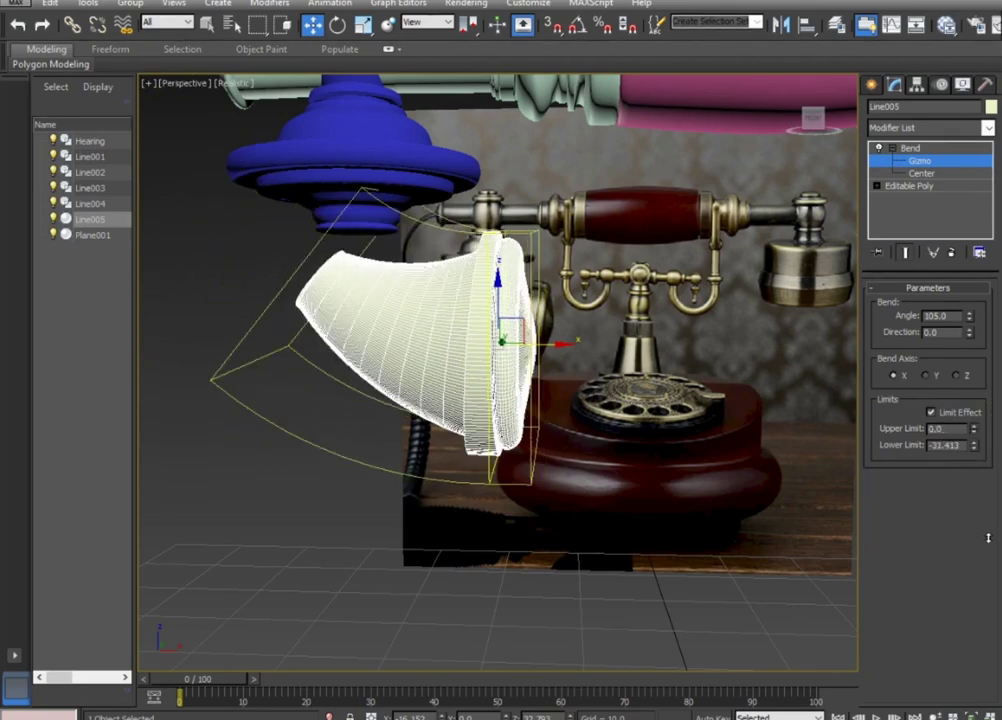
left_click_drag(983, 452, 975, 404)
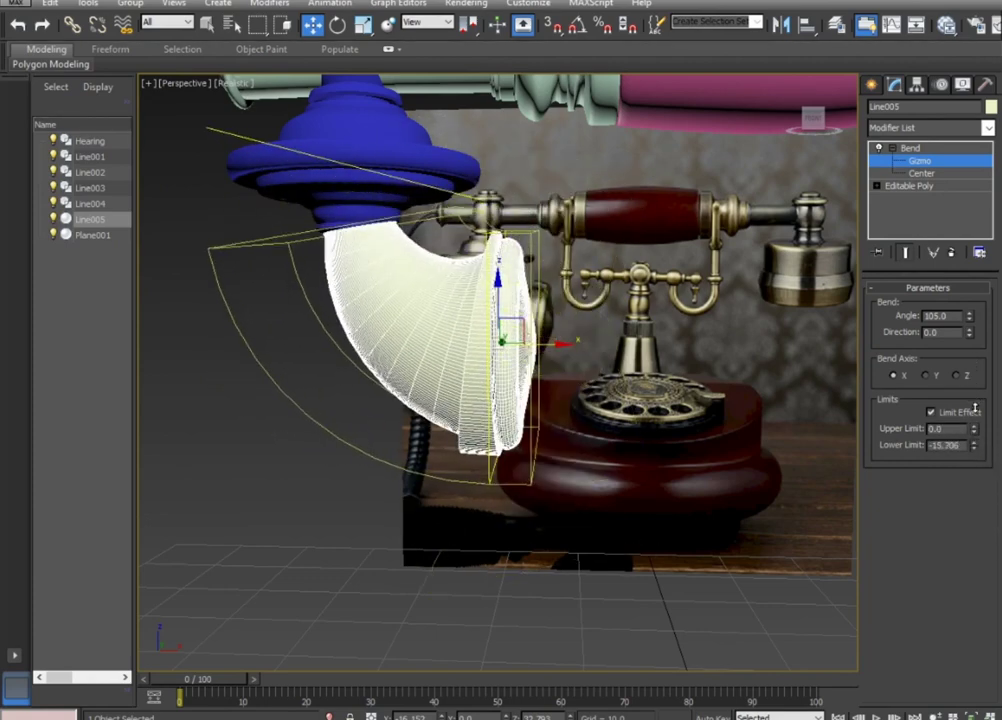
mouse_move(642, 528)
middle_mouse_down("alt")
mouse_move(544, 474)
mouse_move(720, 450)
mouse_move(686, 485)
middle_mouse_up("alt")
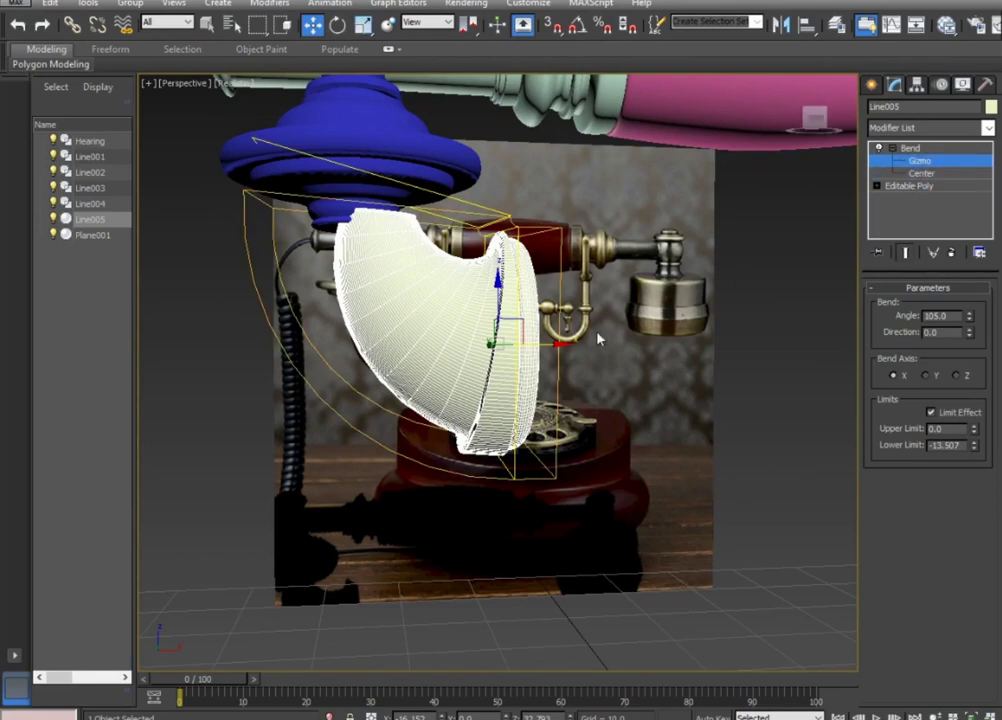
Shift the bend gizmo and settle the bend angle at 119 degrees.
left_click_drag(558, 345, 520, 347)
mouse_move(520, 347)
middle_mouse_down("alt")
mouse_move(508, 515)
mouse_move(467, 436)
mouse_move(650, 410)
middle_mouse_up("alt")
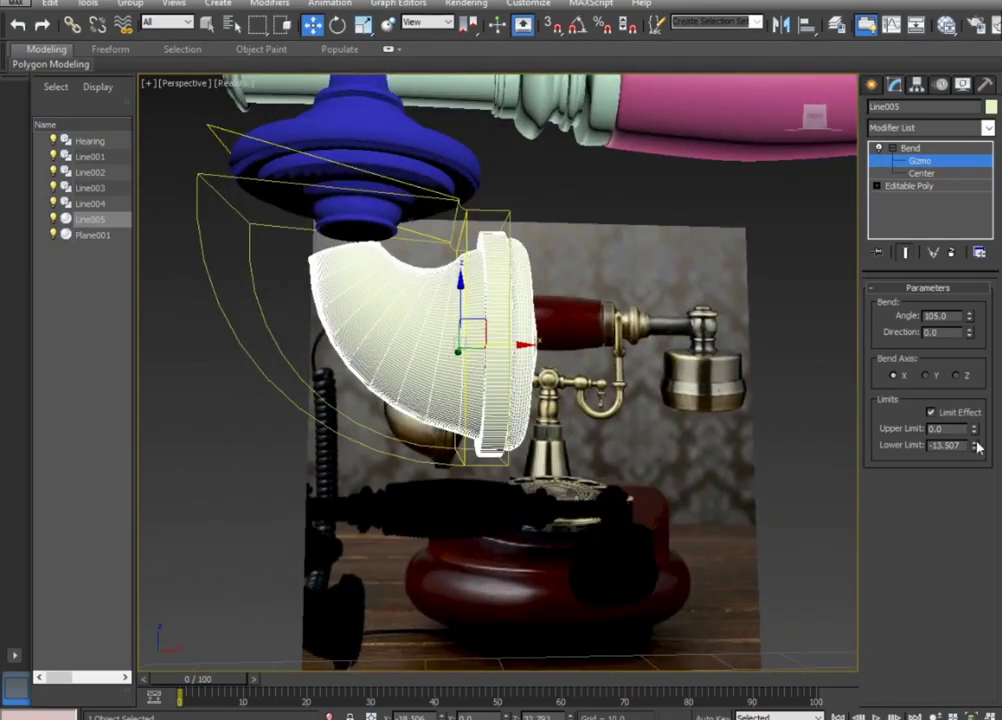
left_click_drag(971, 317, 972, 278)
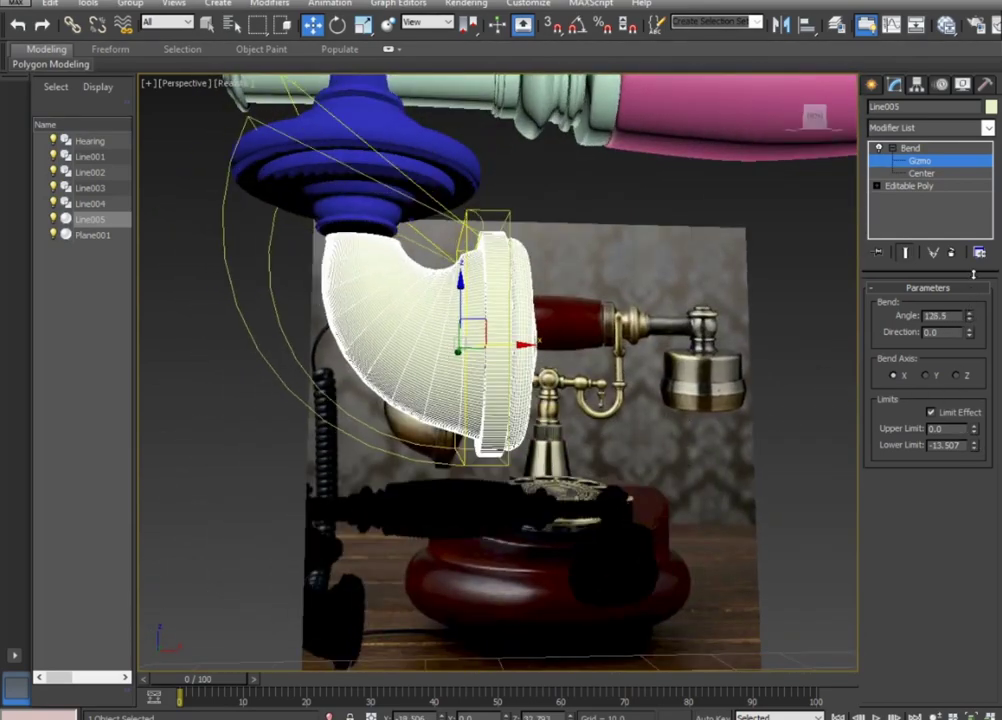
middle_click_drag(470, 420, 287, 437, "alt")
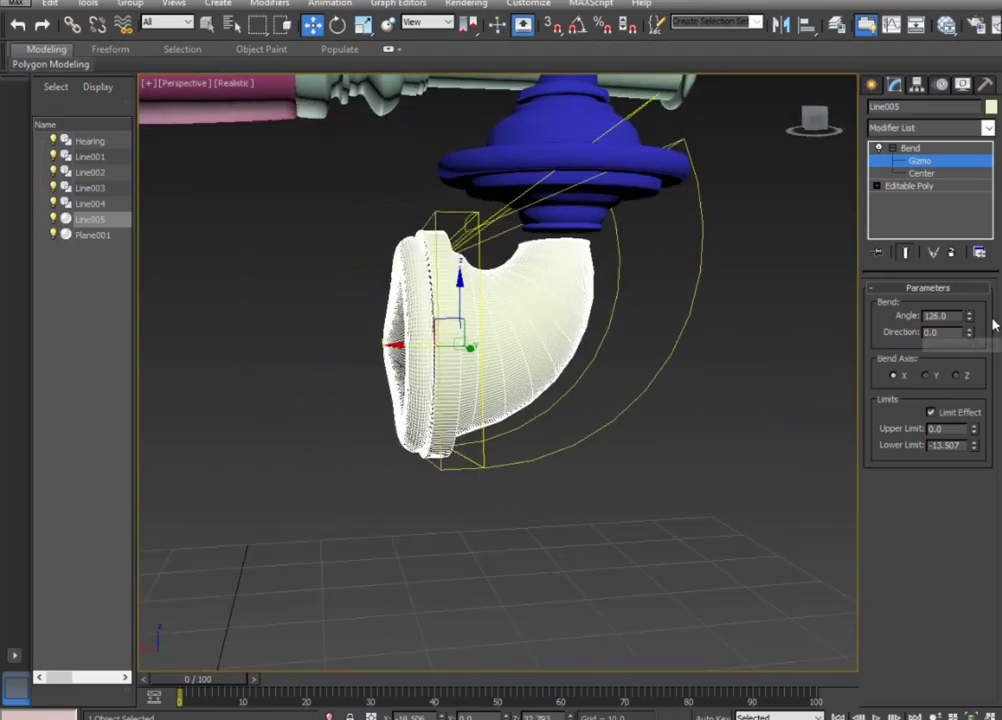
left_click_drag(972, 320, 970, 330)
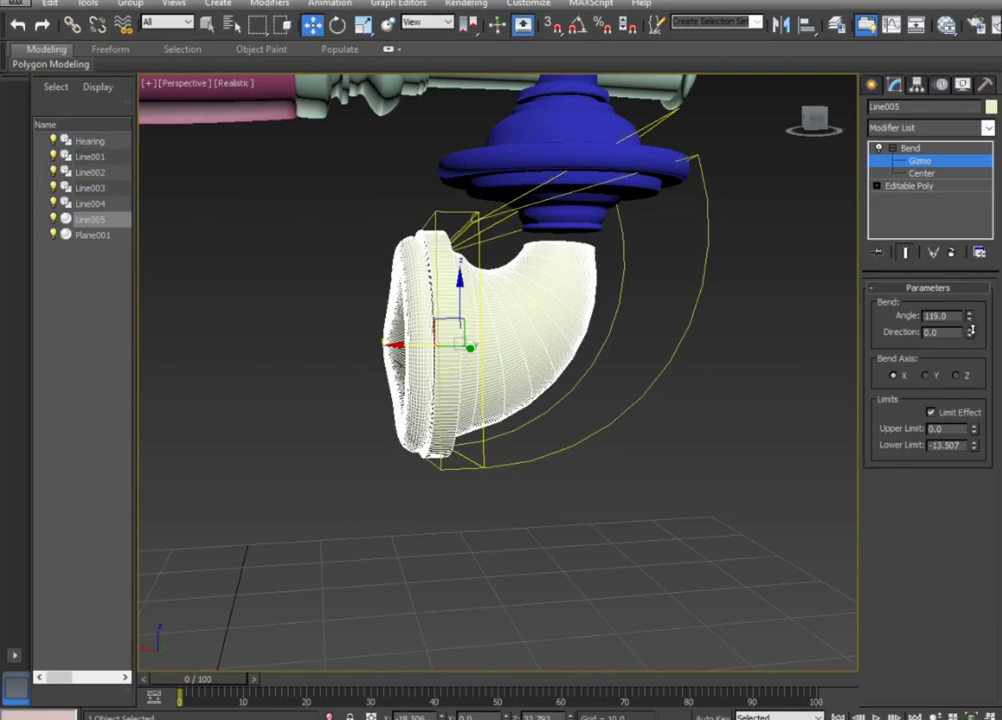
middle_click_drag(376, 432, 661, 430, "alt")
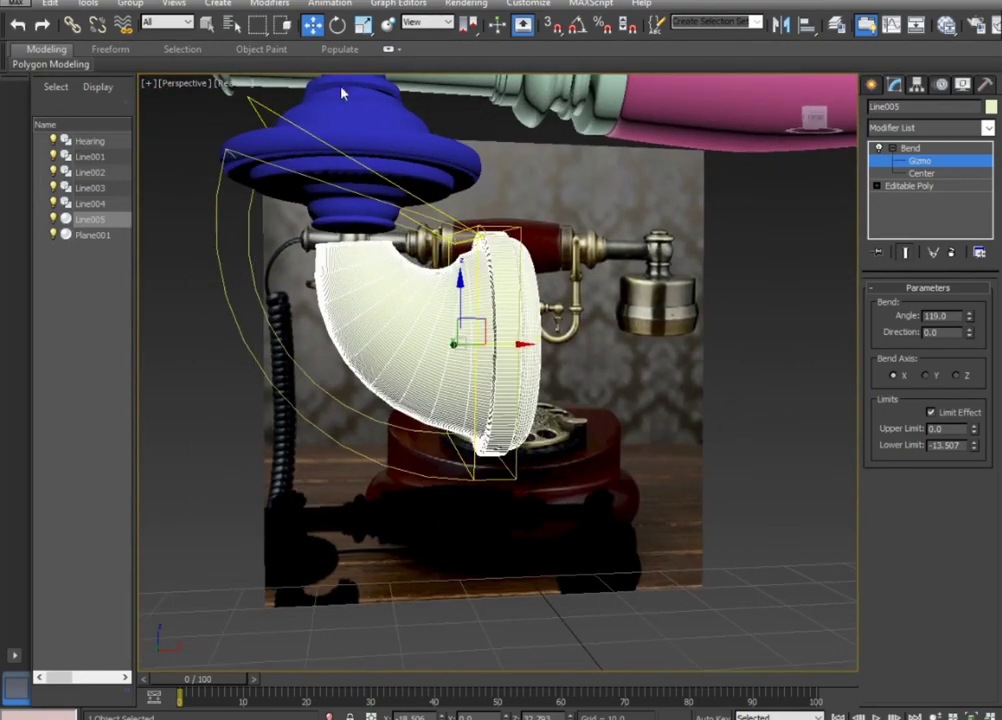
key("ctrl+b")
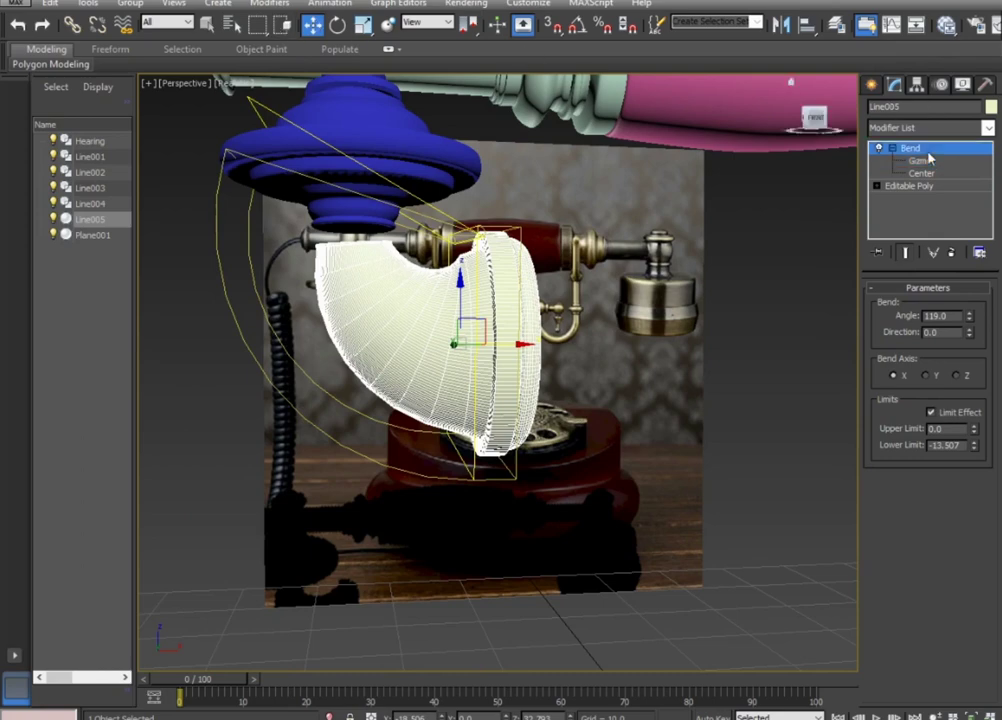
Raise the bent white piece up against the blue cap in the Front view.
left_click(795, 556)
left_click(394, 367)
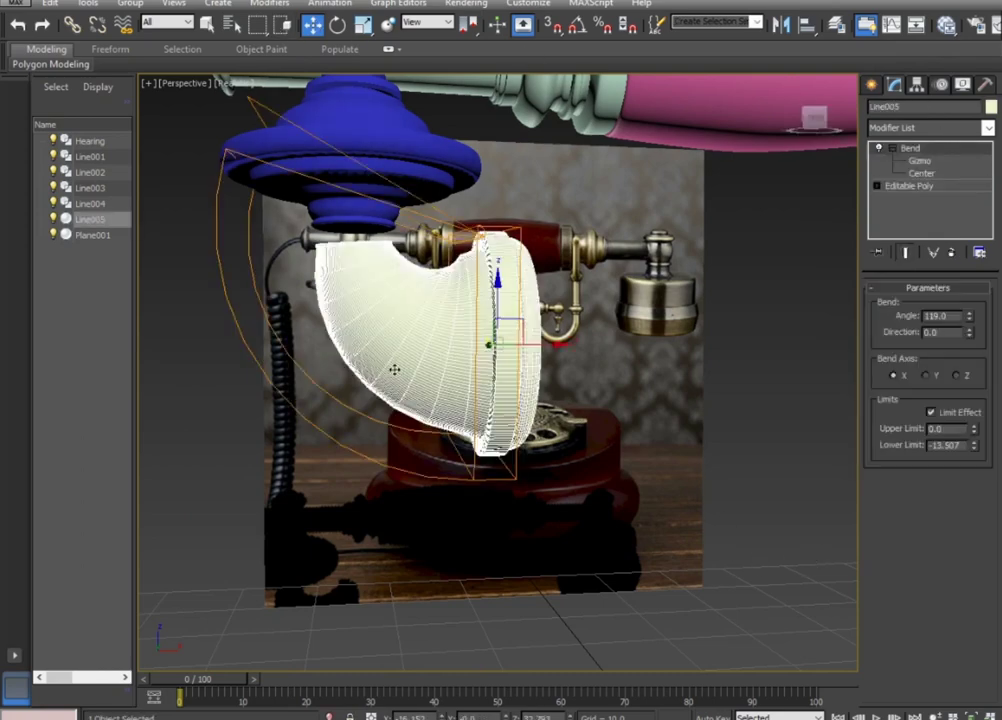
key("alt+w")
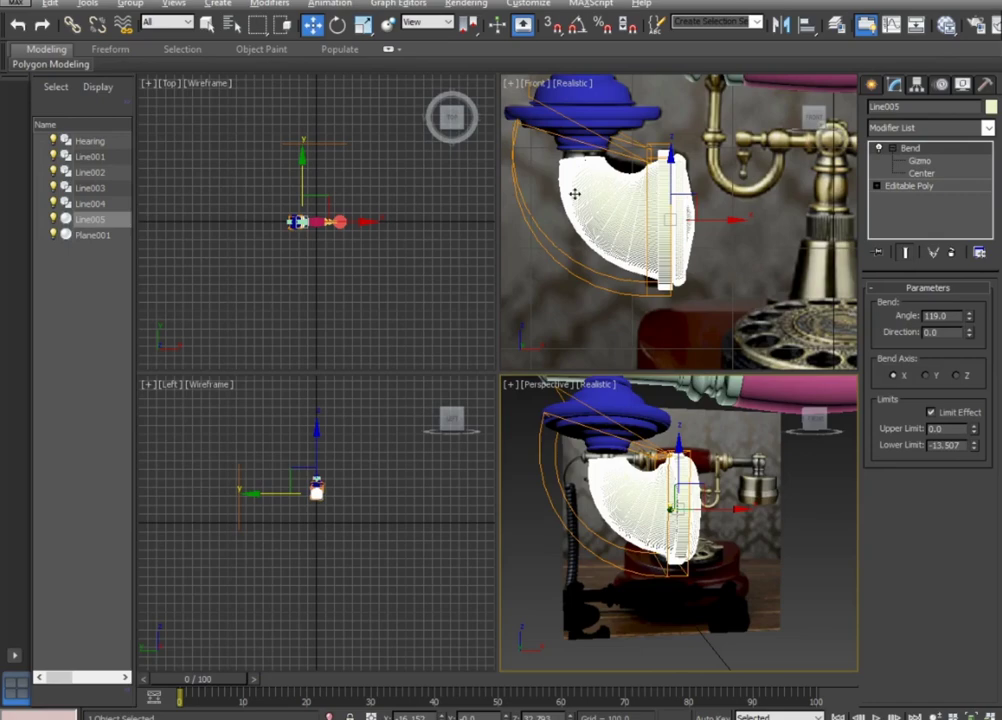
key("alt+w")
scroll(443, 297, "up", 2)
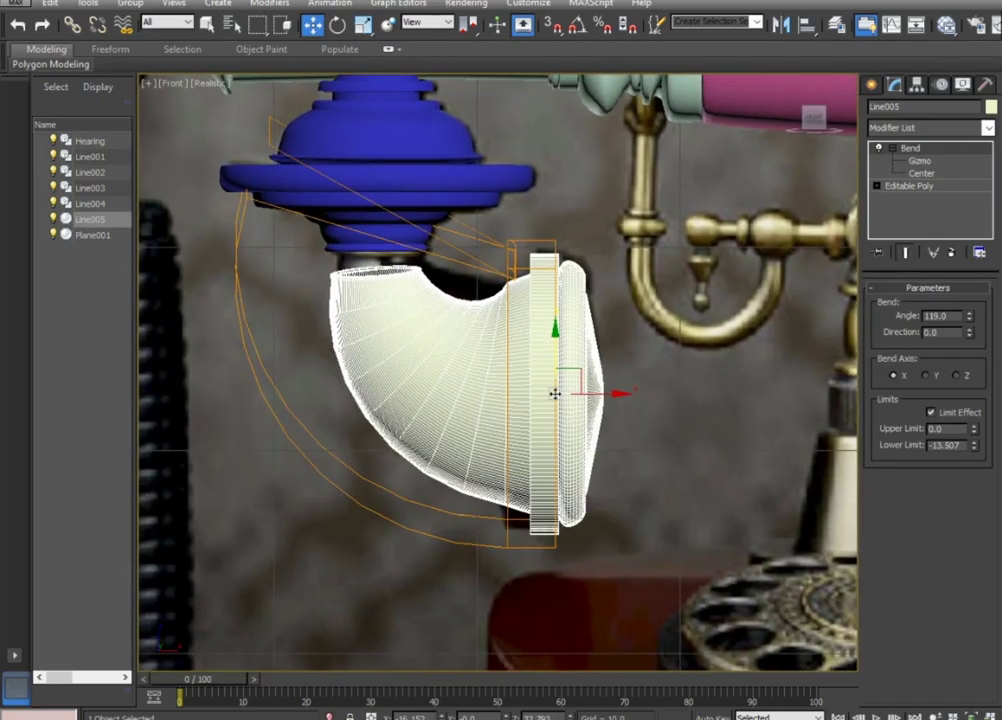
left_click_drag(555, 394, 562, 369)
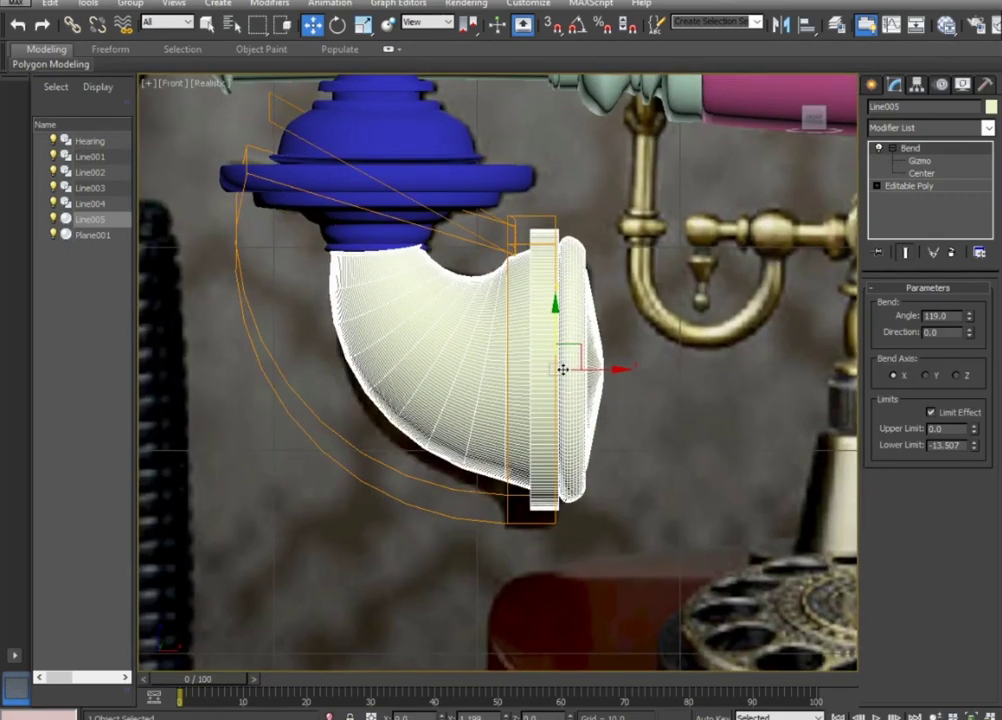
left_click_drag(563, 369, 569, 369)
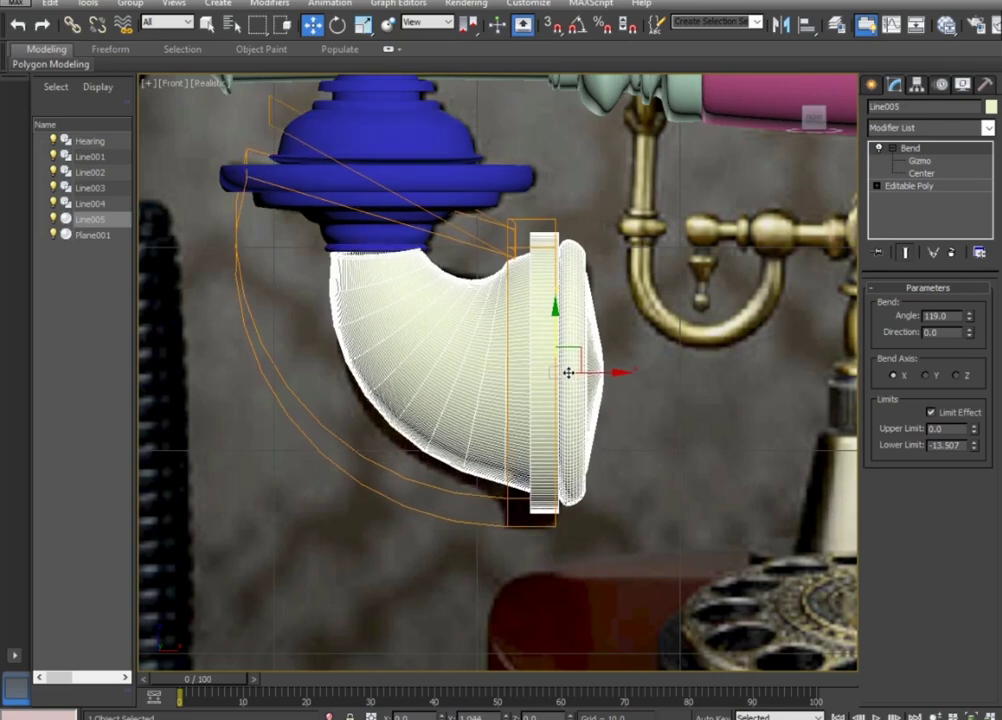
Set the bend angle to 120, then nudge it to 120.5.
left_click_drag(972, 318, 972, 312)
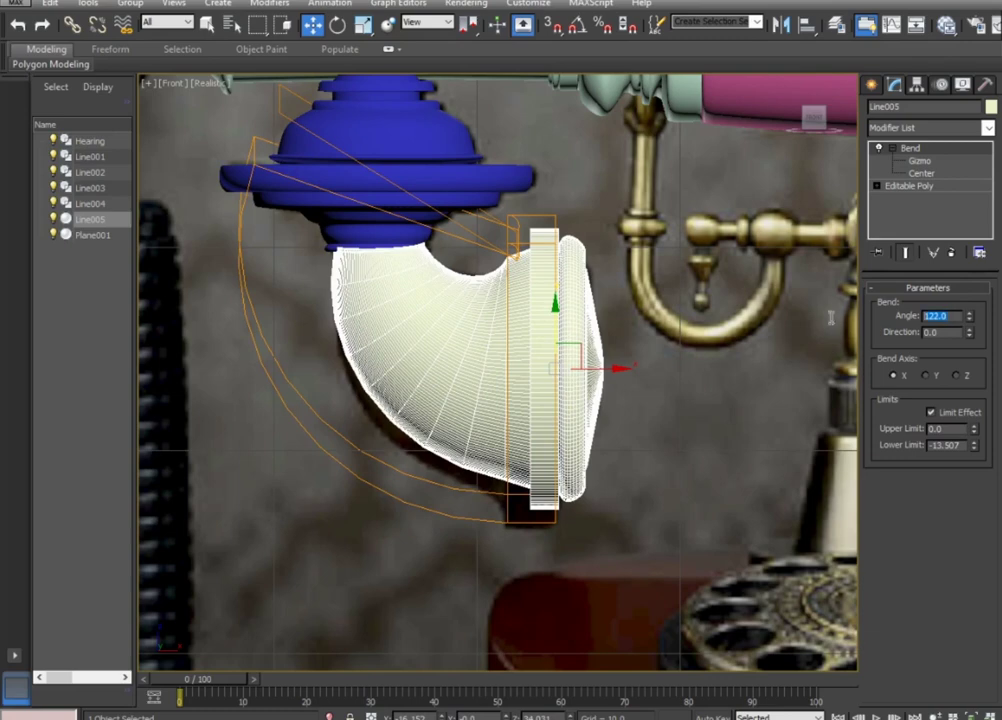
type("120")
key("Return")
left_click_drag(553, 313, 559, 317)
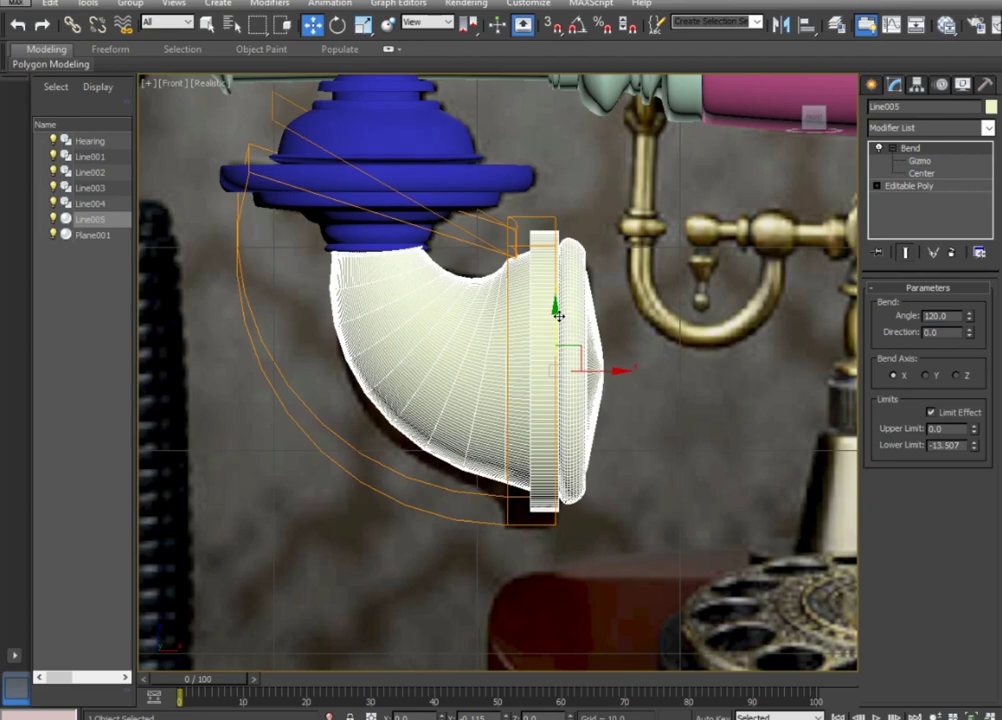
left_click_drag(970, 317, 968, 312)
left_click(700, 424)
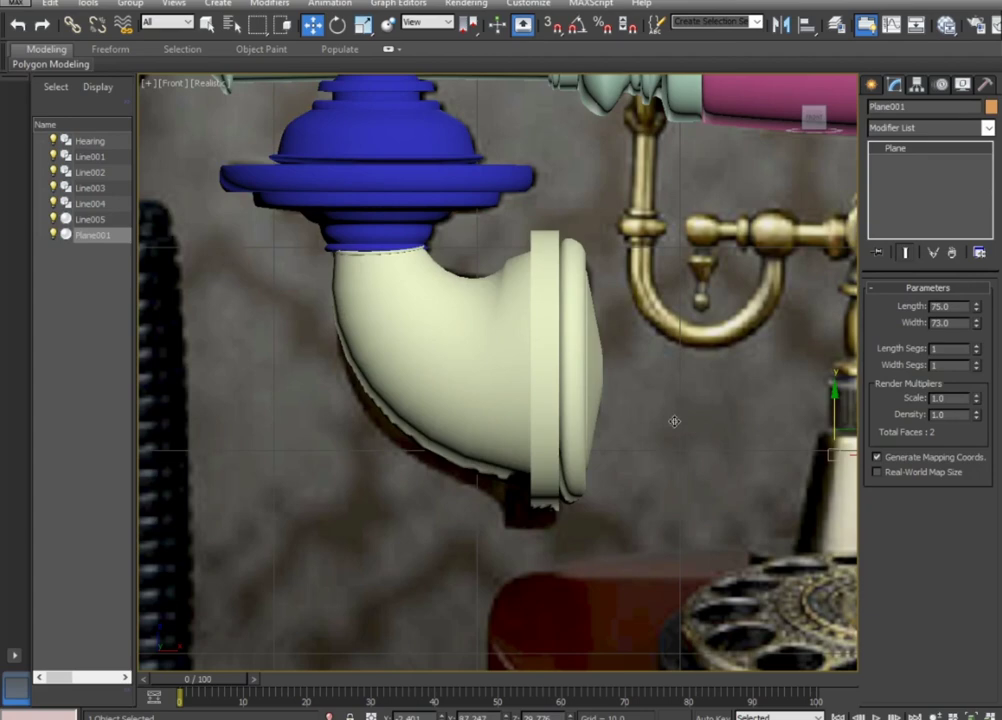
Nudge Line005 slightly along X and check its fit from several angles.
key("alt+w")
key("alt+w")
middle_click_drag(532, 597, 655, 530, "alt")
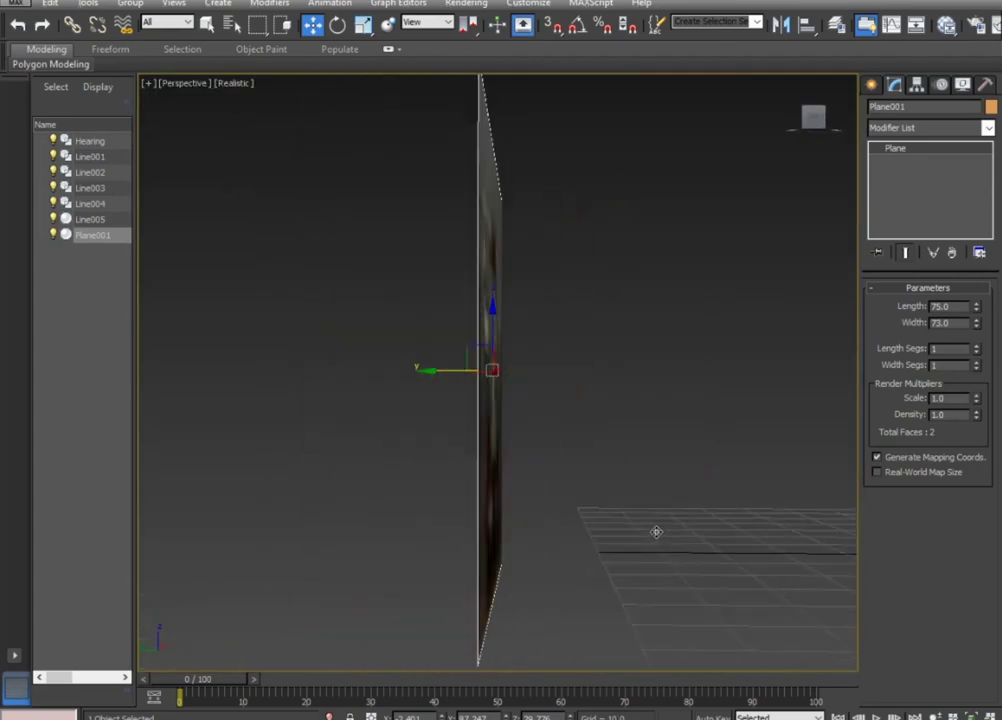
scroll(660, 470, "down", 3)
mouse_move(664, 407)
middle_mouse_down()
mouse_move(516, 444)
mouse_move(686, 383)
middle_mouse_up()
mouse_move(750, 467)
middle_mouse_down("alt")
mouse_move(702, 423)
mouse_move(733, 426)
middle_mouse_up("alt")
left_click(733, 426)
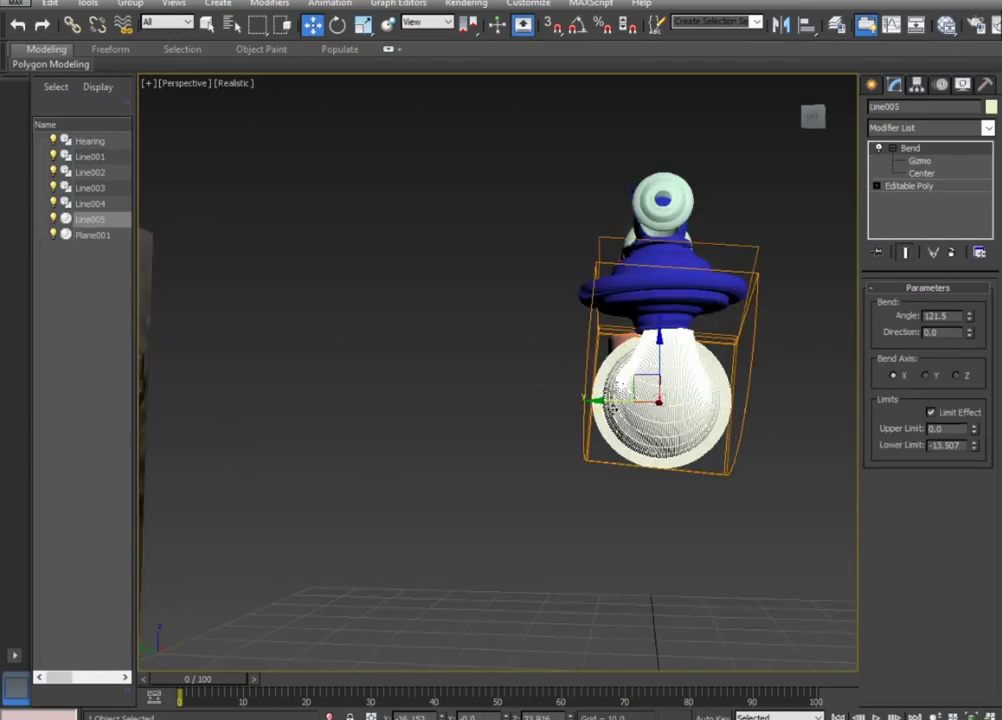
left_click_drag(595, 401, 590, 400)
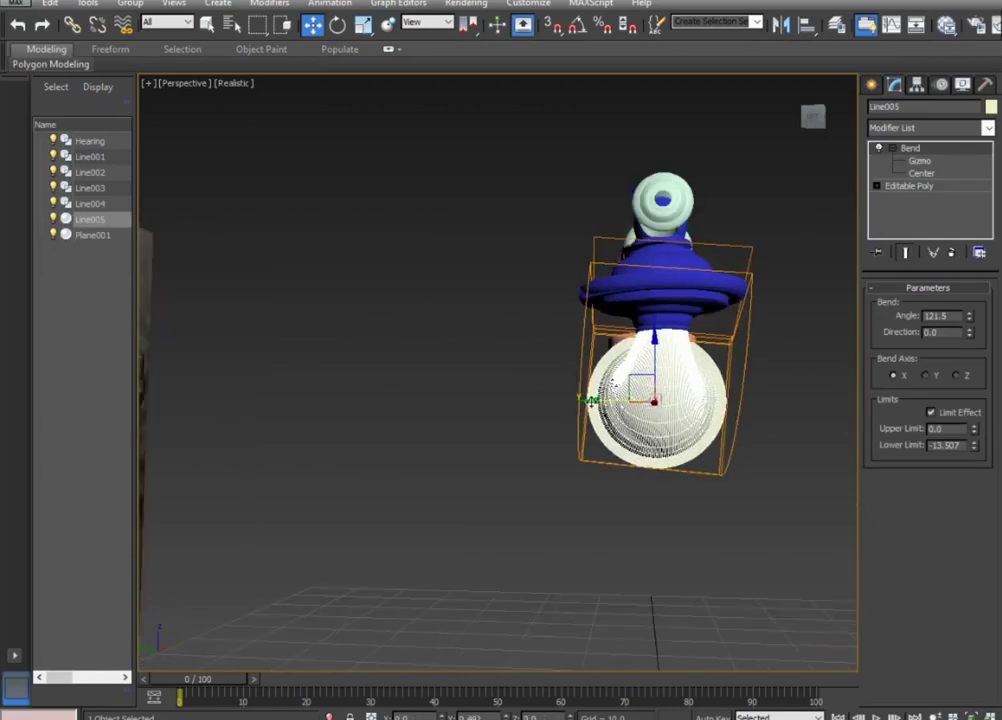
left_click(770, 572)
mouse_move(770, 572)
middle_mouse_down("alt")
mouse_move(722, 552)
mouse_move(642, 541)
mouse_move(524, 455)
mouse_move(787, 407)
middle_mouse_up("alt")
scroll(425, 481, "up", 2)
scroll(440, 490, "up", 2)
mouse_move(418, 487)
middle_mouse_down("alt")
mouse_move(528, 465)
mouse_move(456, 481)
middle_mouse_up("alt")
key("alt+w")
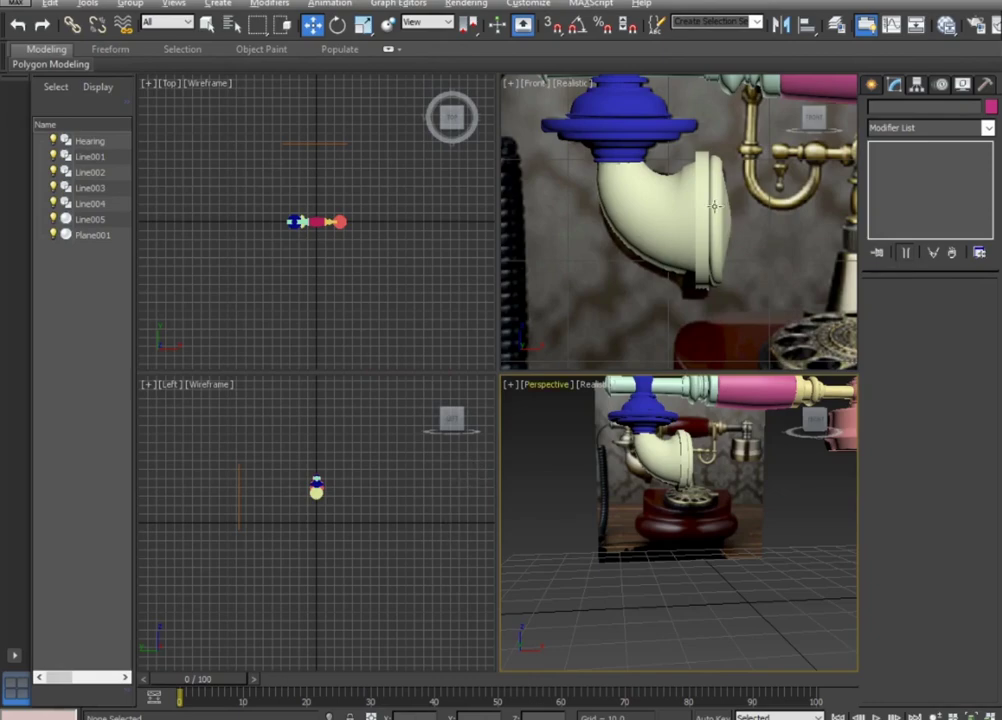
Maximize the Front view and zoom onto the brass crossbar under the pink handle.
key("alt+w")
scroll(530, 378, "up", 2)
scroll(530, 378, "down", 4)
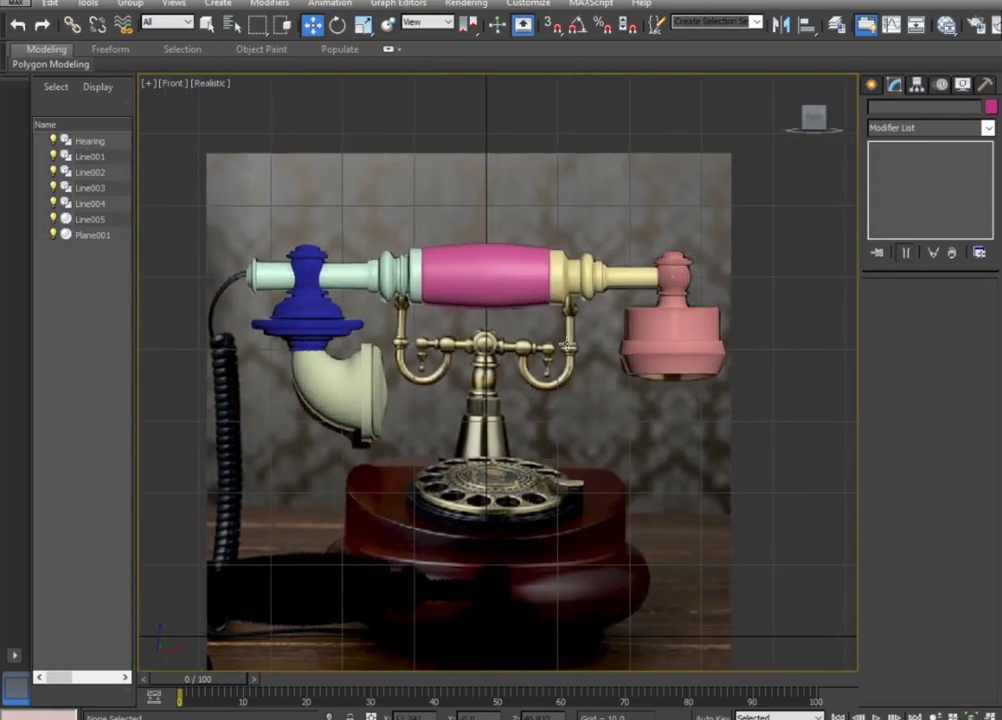
middle_click_drag(567, 346, 540, 337)
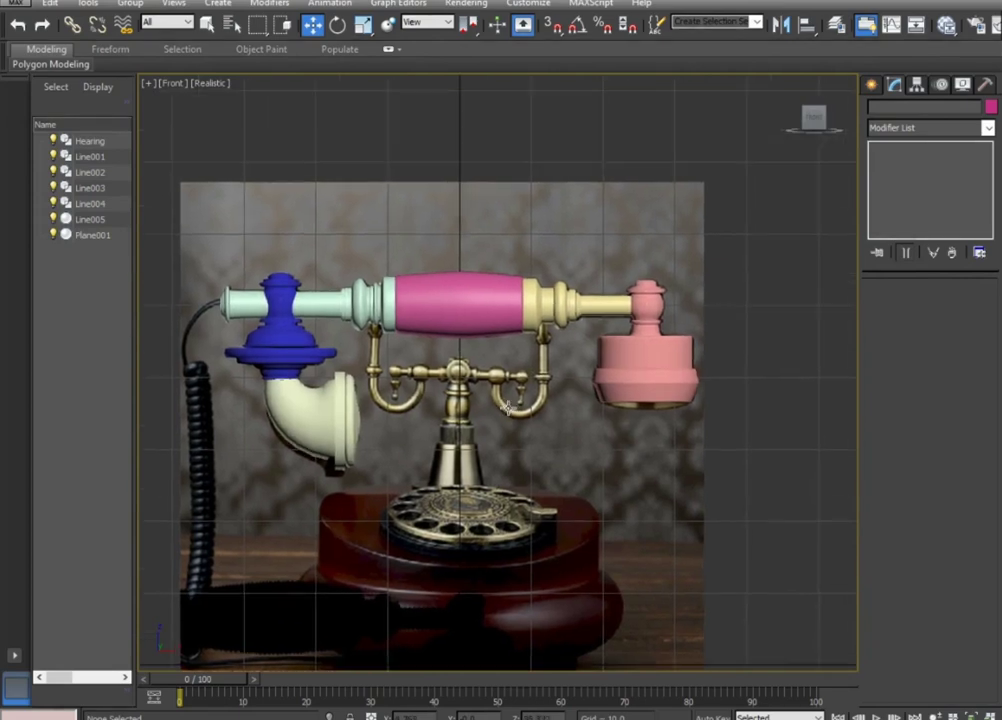
scroll(513, 393, "up", 2)
scroll(513, 393, "up", 2)
scroll(513, 393, "down", 1)
scroll(617, 437, "up", 1)
scroll(617, 437, "up", 2)
middle_click_drag(617, 437, 643, 457)
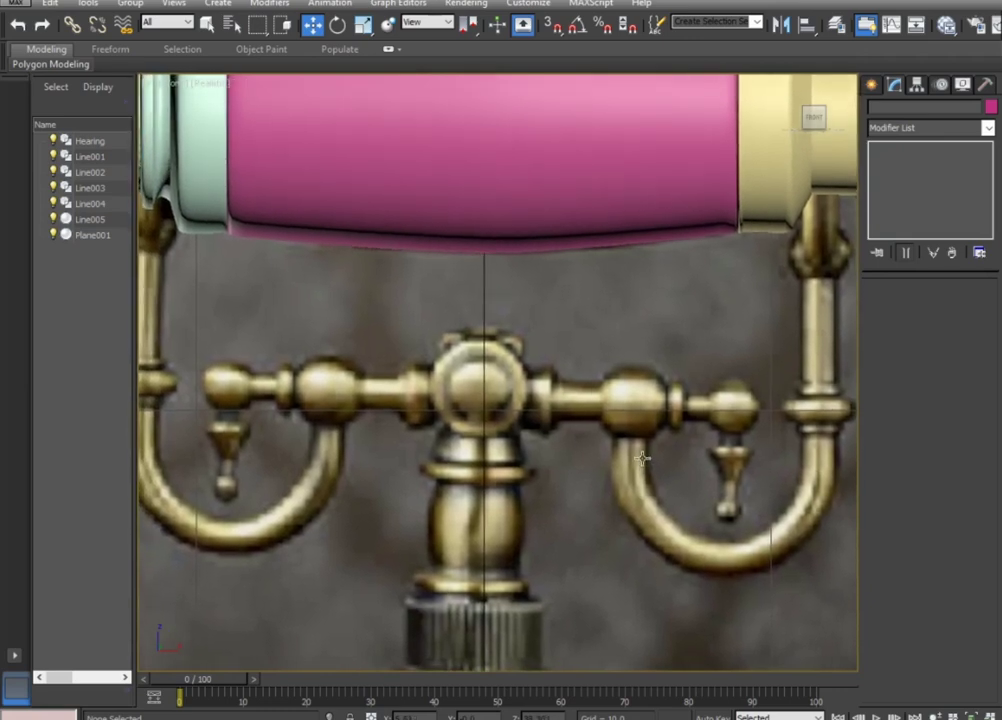
Start a new Line at the crossbar's right knob with a curved first vertex.
left_click(873, 84)
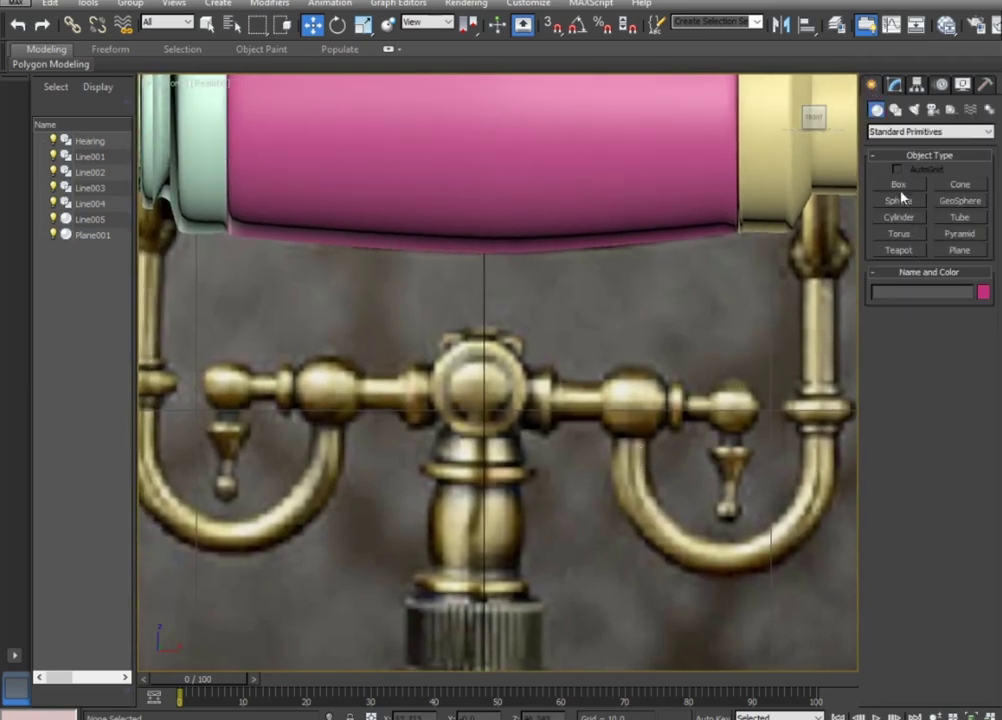
left_click(895, 109)
left_click(903, 197)
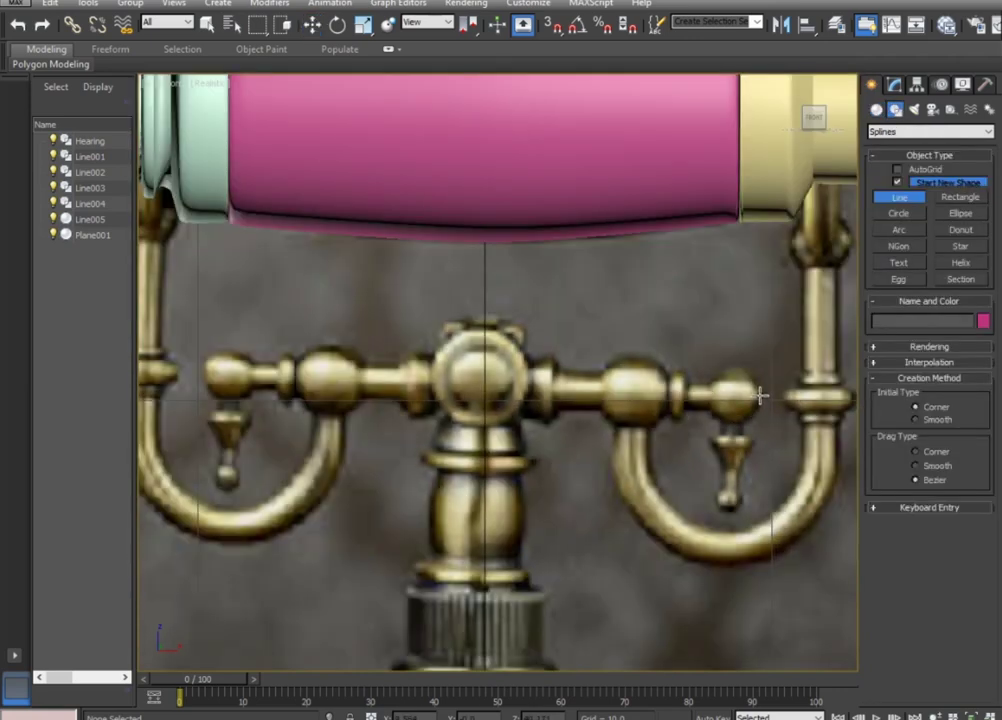
left_click_drag(760, 393, 734, 367)
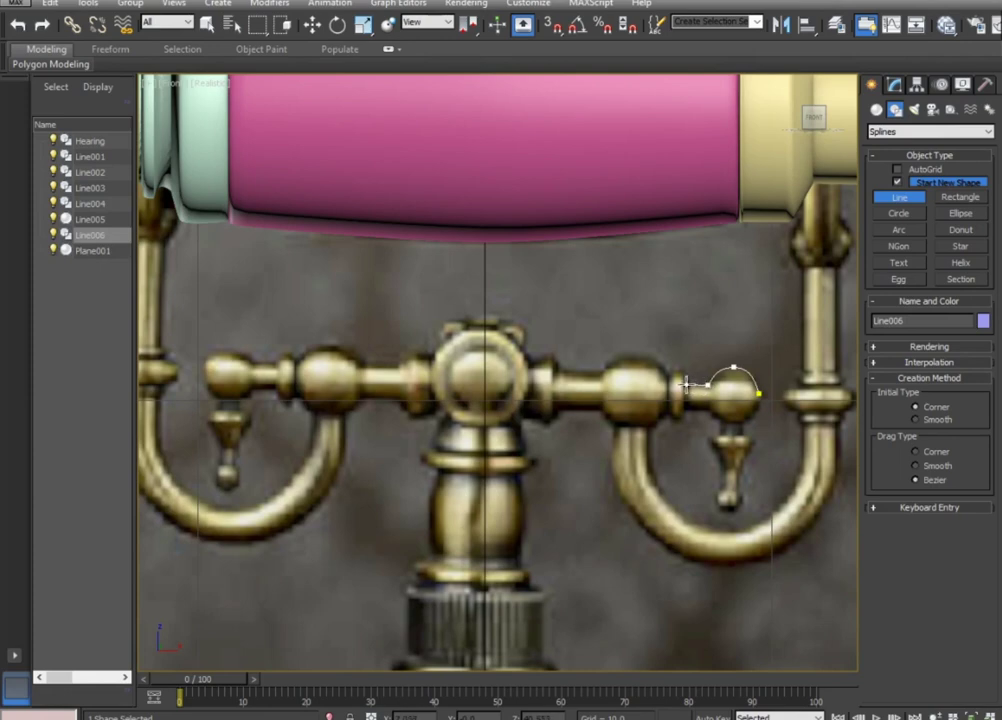
left_click(681, 368)
Curve the line over the collar's rounded edge and extend it along the crossbar top.
scroll(680, 368, "up", 4)
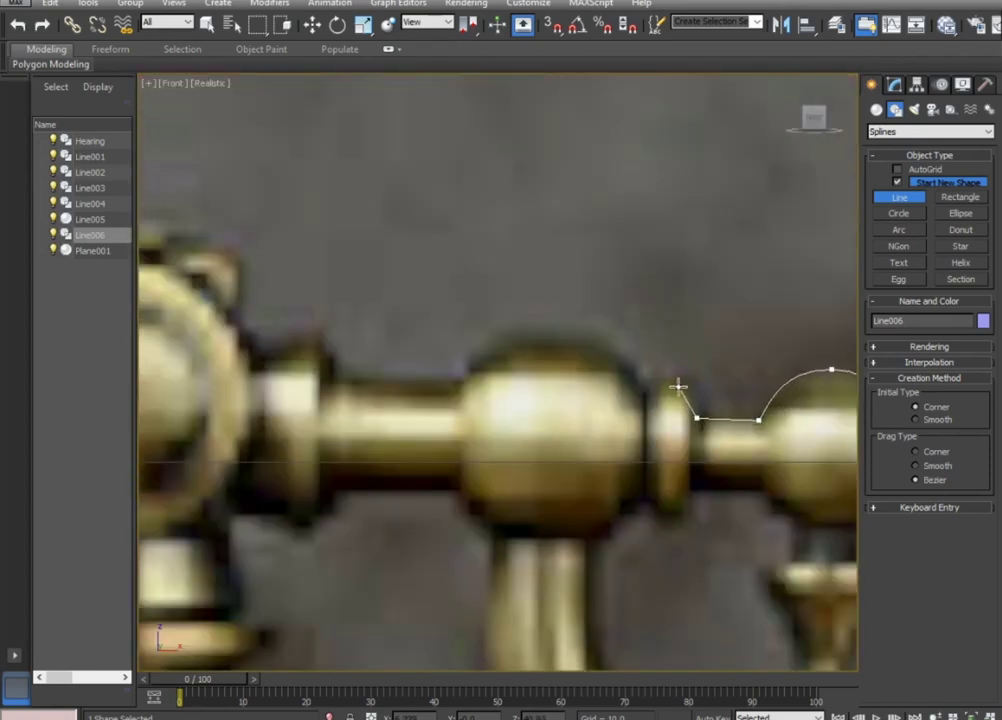
left_click_drag(663, 382, 645, 410)
left_click(646, 411)
key("BackSpace")
left_click(650, 386)
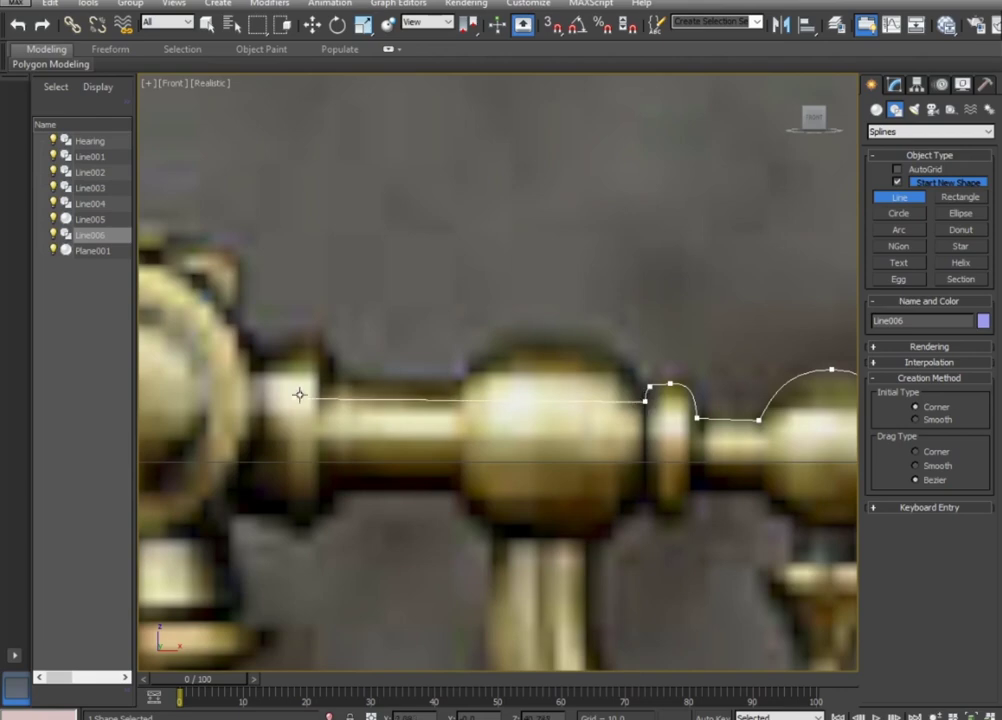
left_click(329, 384)
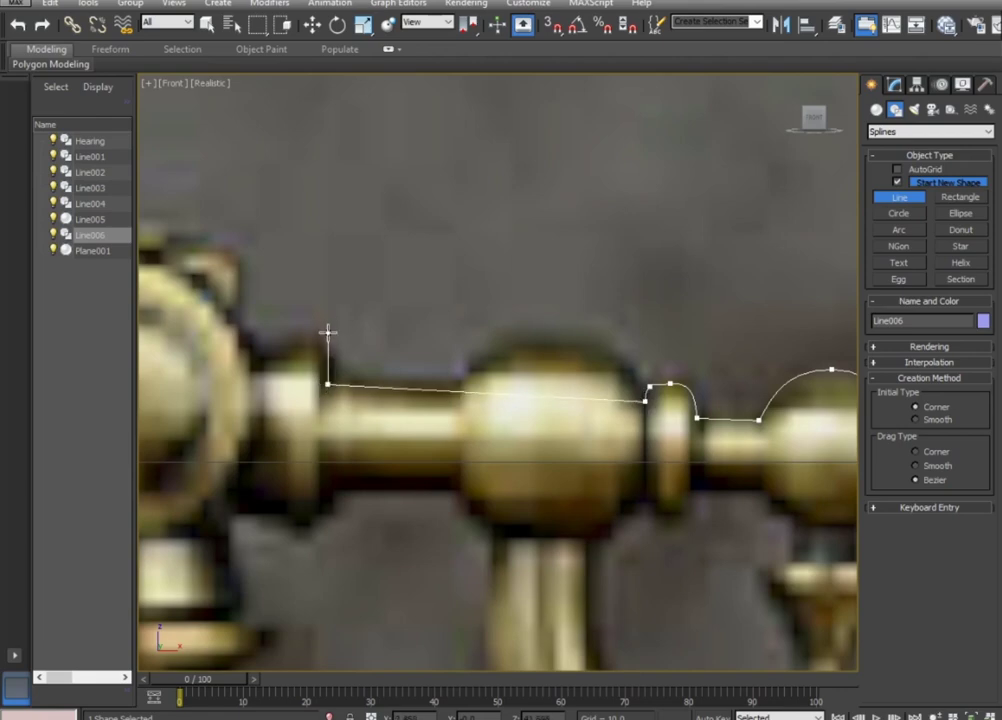
Continue the line past the centre hub with points at its step and hub.
scroll(330, 335, "down", 2)
middle_click_drag(340, 342, 588, 347)
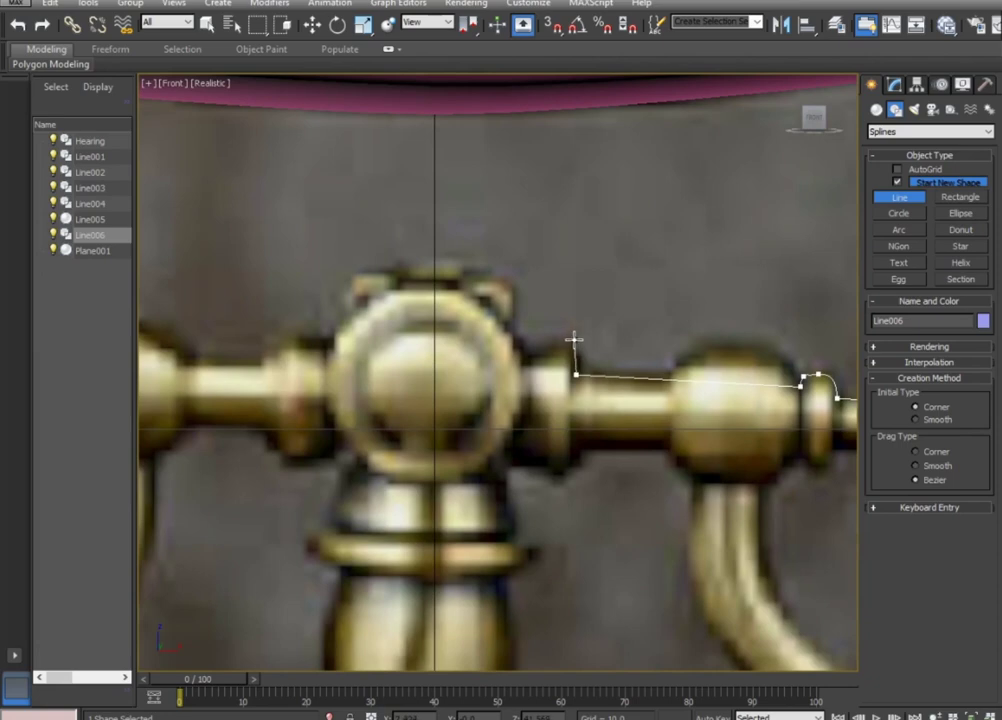
left_click(576, 342)
left_click(433, 353)
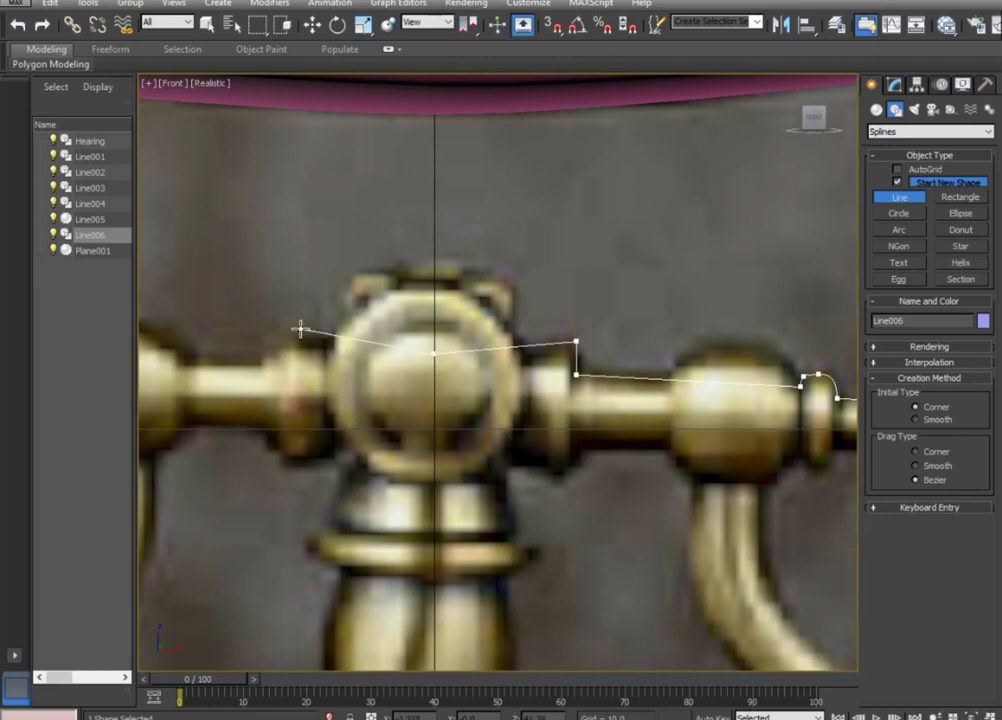
left_click(299, 327)
left_click(262, 336)
scroll(278, 355, "down", 2)
Trace the left step, left ball and neck around the far-left knob, finishing Line006.
middle_click_drag(277, 357, 500, 362)
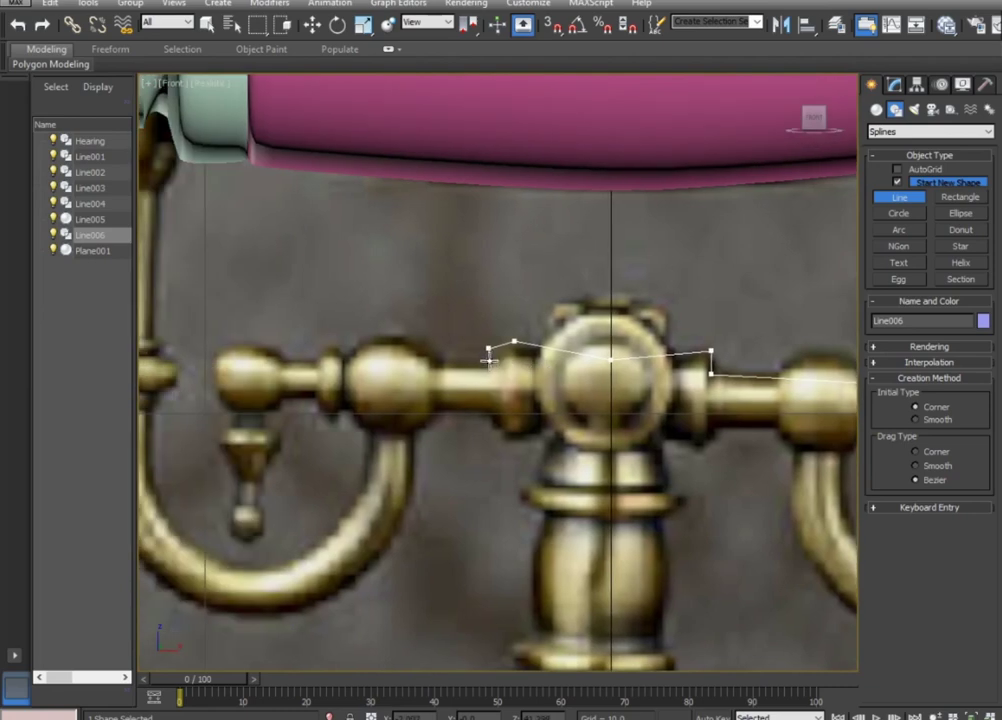
left_click(490, 359)
left_click(437, 360)
left_click_drag(388, 335, 358, 339)
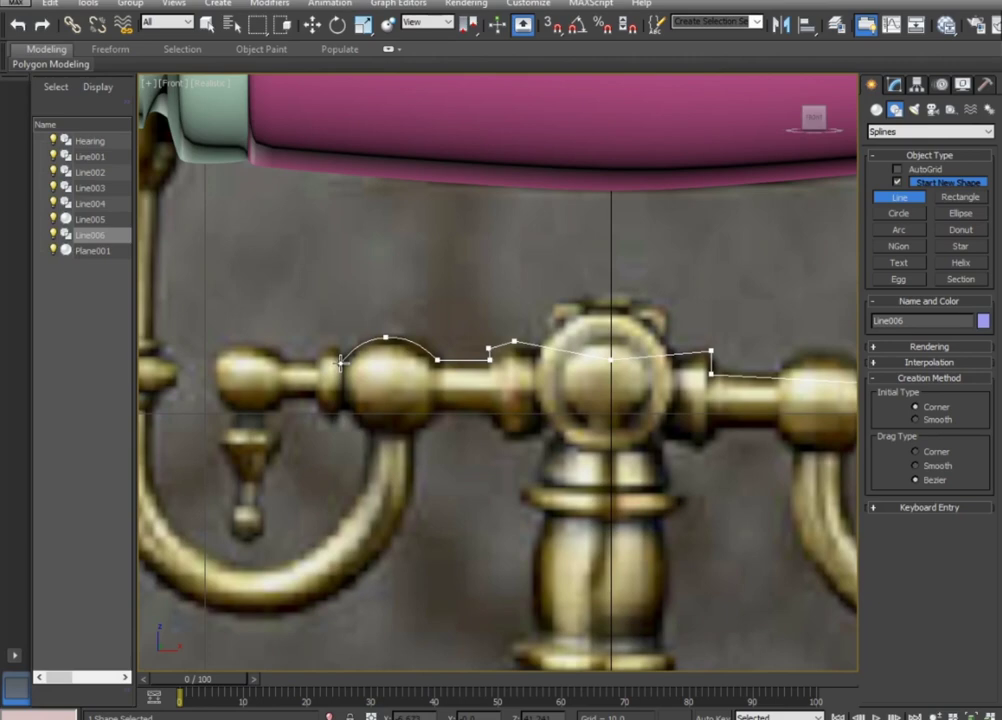
left_click(281, 360)
left_click(245, 343)
left_click(211, 371)
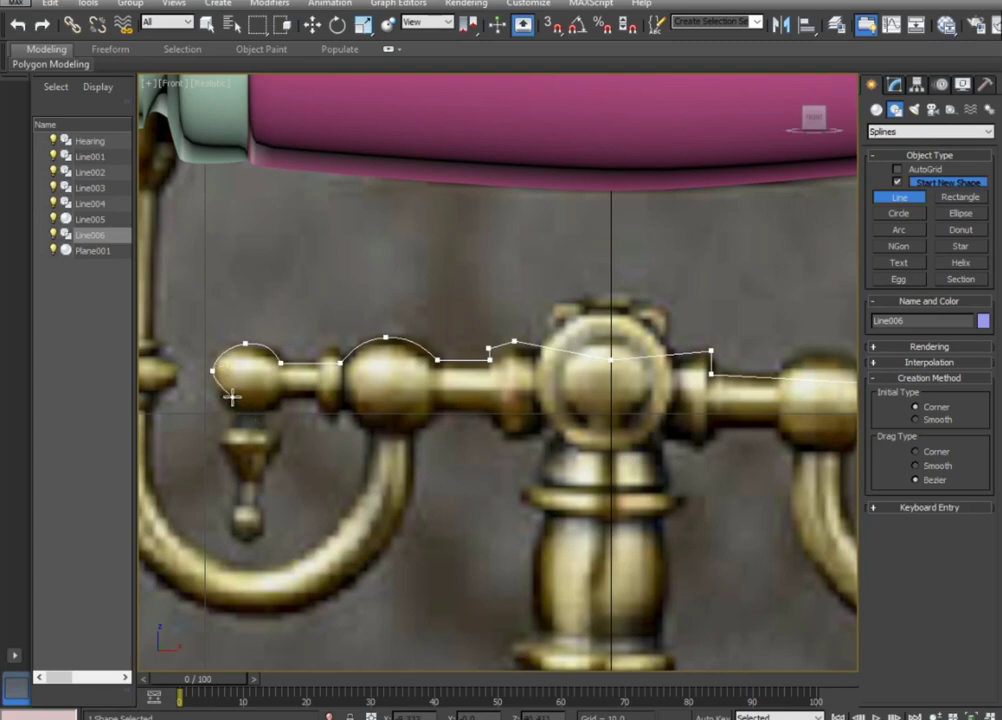
right_click(231, 397)
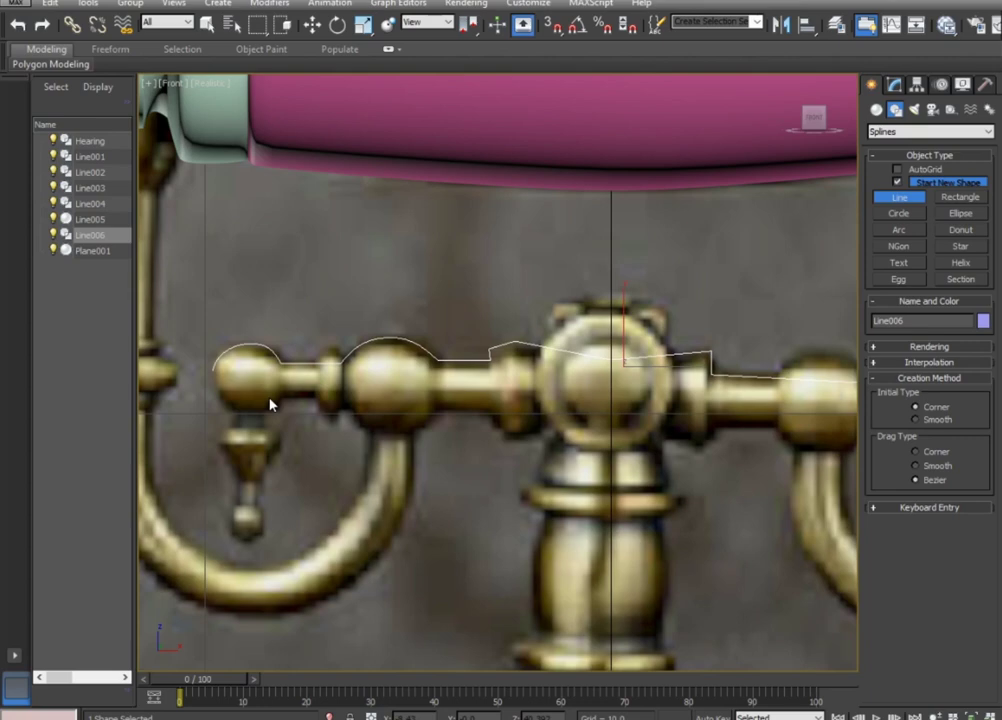
Rotate Line006 about 2 degrees on Z to align it with the crossbar.
scroll(577, 349, "down", 3)
scroll(555, 406, "down", 1)
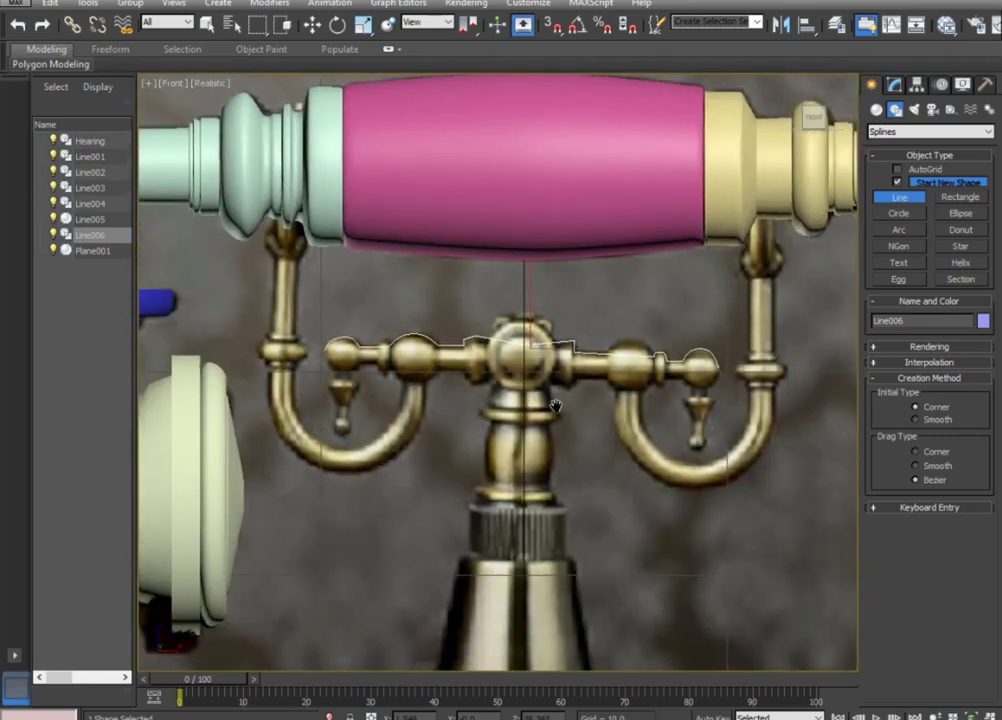
left_click(336, 27)
left_click_drag(588, 331, 587, 331)
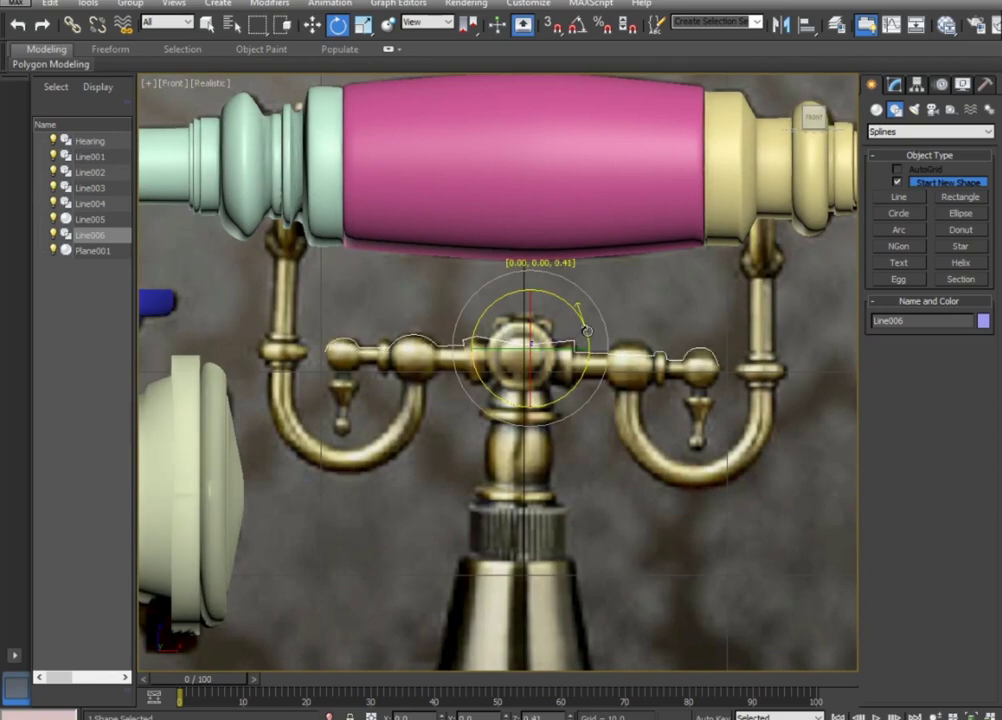
left_click_drag(587, 331, 590, 329)
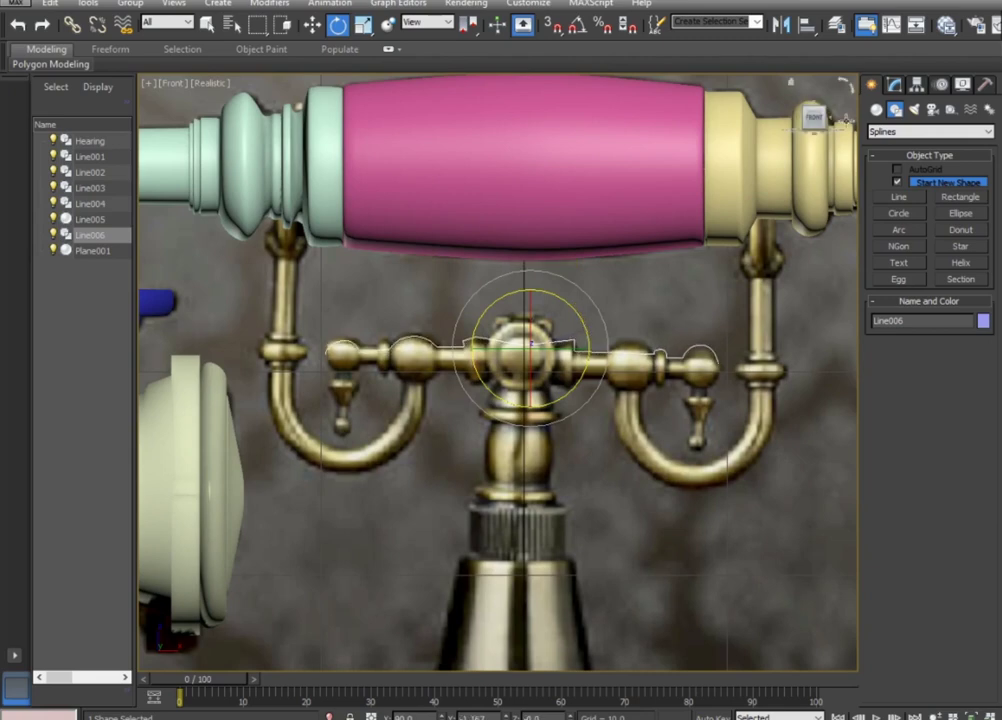
Put Line006 into Vertex sub-object level in the Modify panel.
left_click(894, 84)
key("1")
scroll(240, 346, "up", 4)
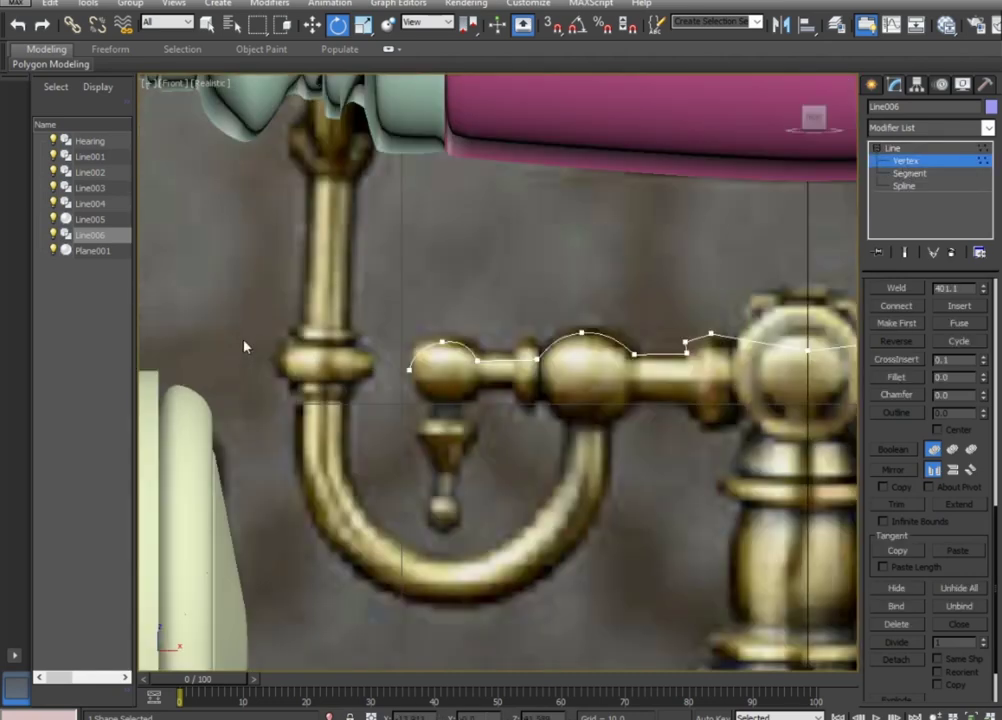
Raise the profile's left end vertex to reshape the arc.
left_click(444, 336)
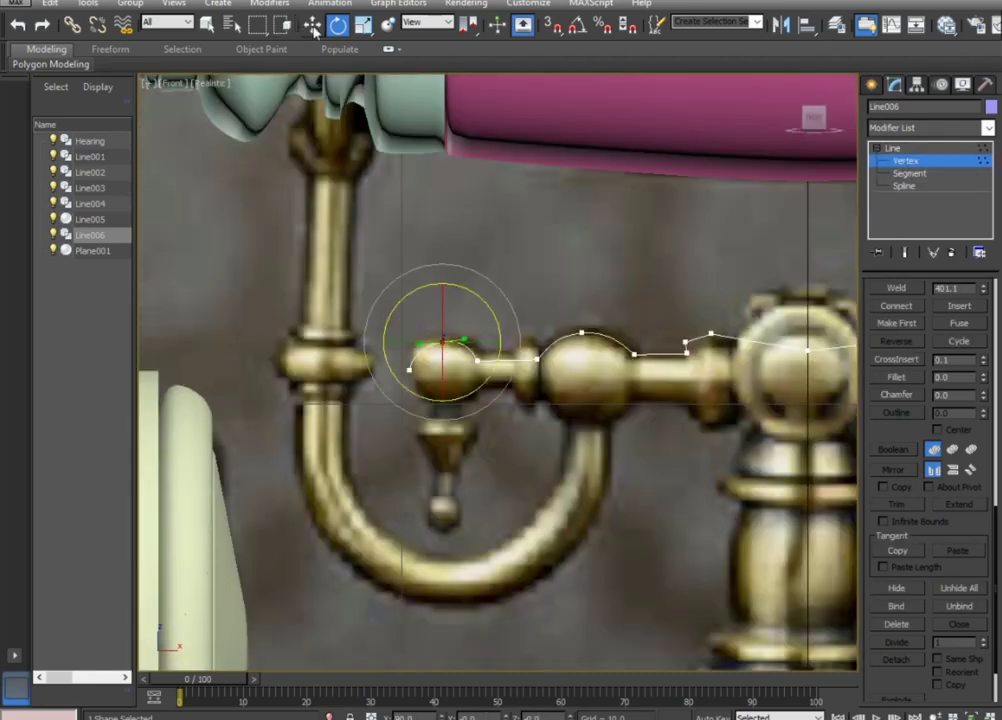
key("w")
left_click_drag(441, 312, 467, 334)
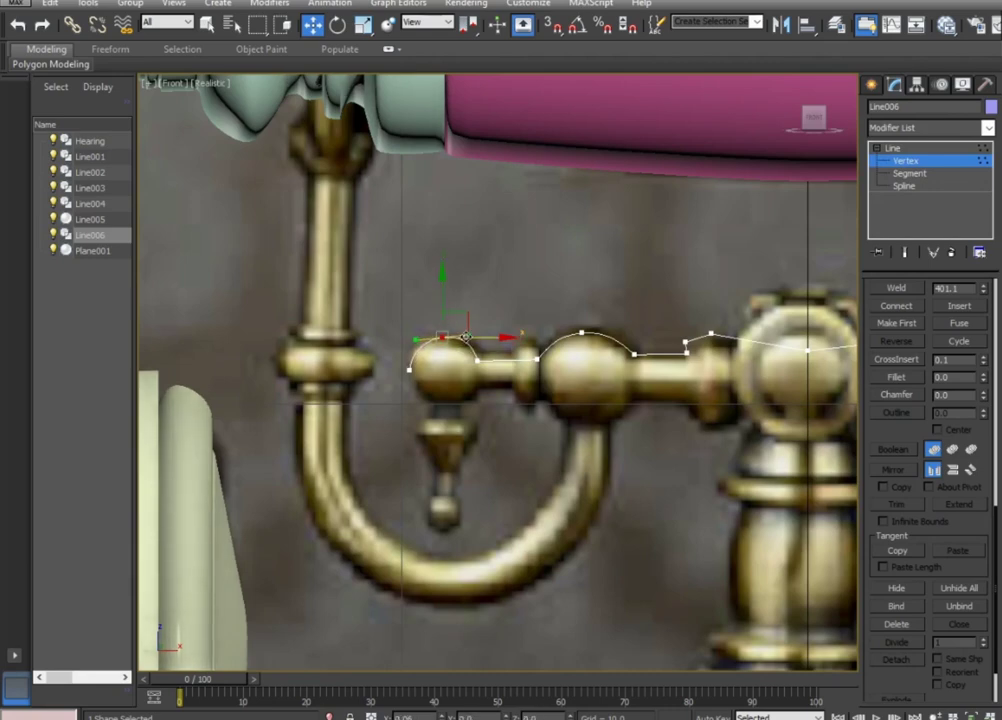
middle_click_drag(514, 409, 242, 408)
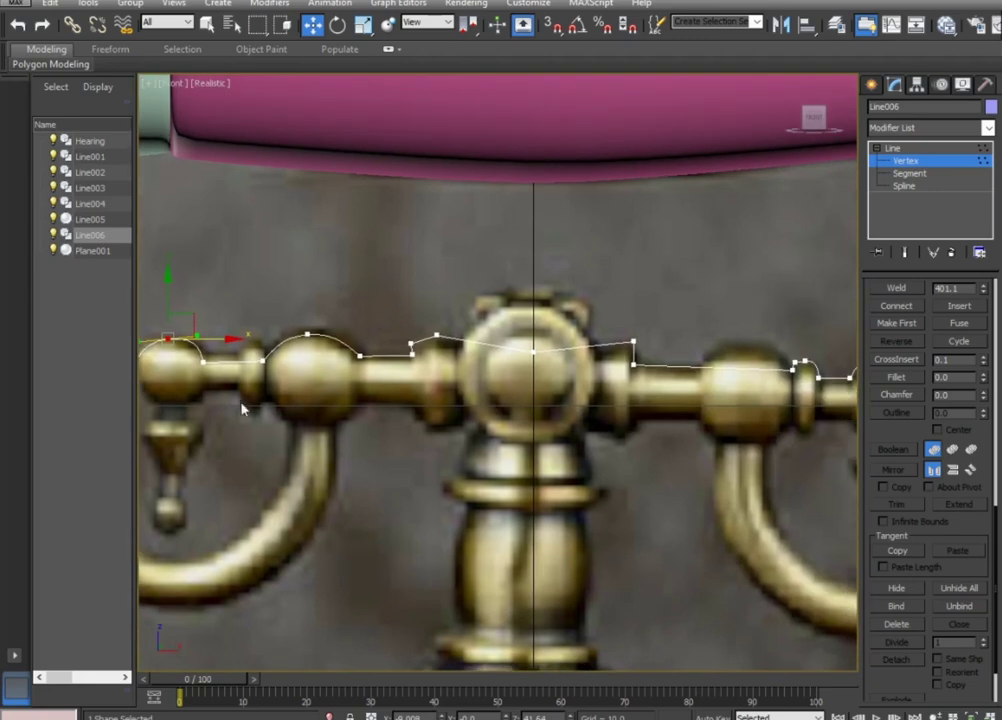
middle_click_drag(535, 410, 527, 415)
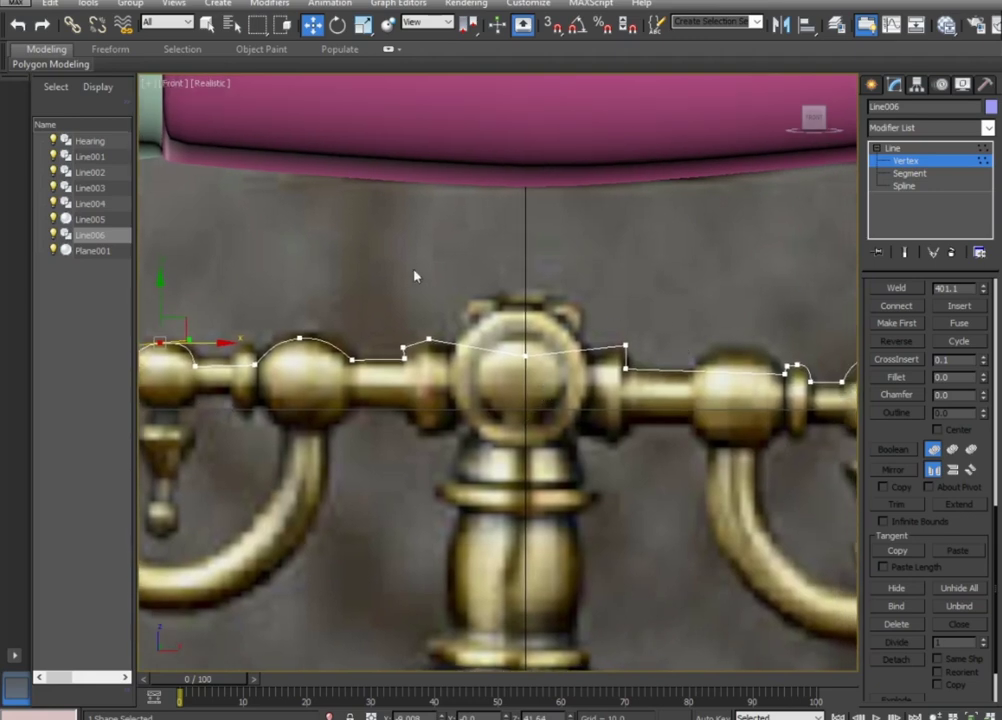
Fillet the vertices on both sides of the centre knob, then leave vertex level.
left_click(625, 345)
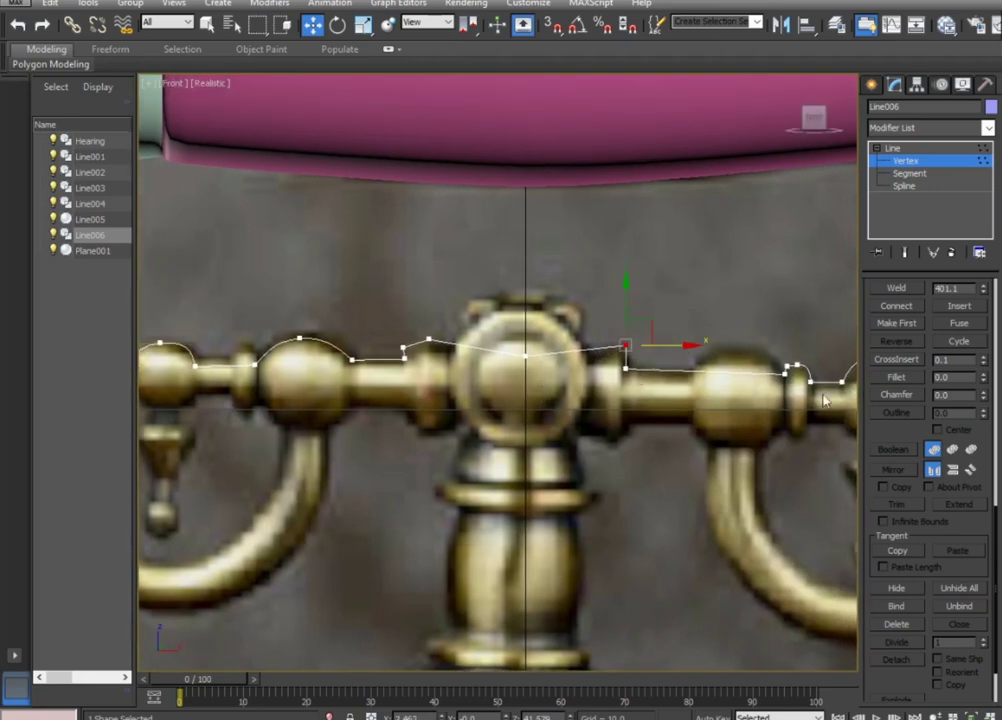
left_click(896, 377)
left_click_drag(625, 345, 634, 333)
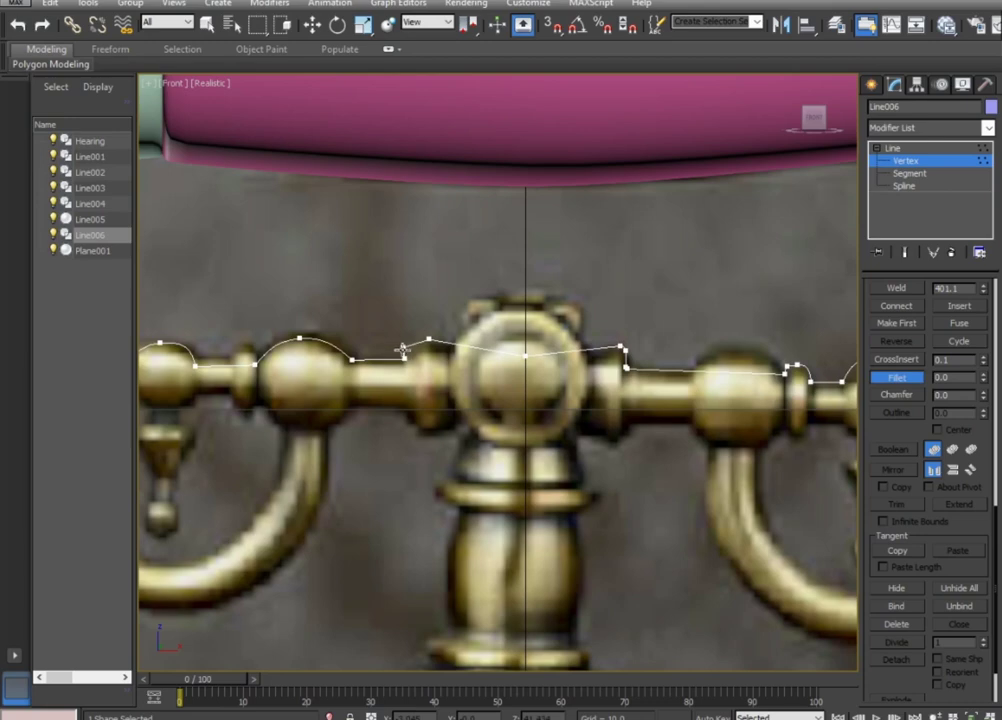
left_click_drag(403, 347, 434, 337)
scroll(442, 329, "down", 3)
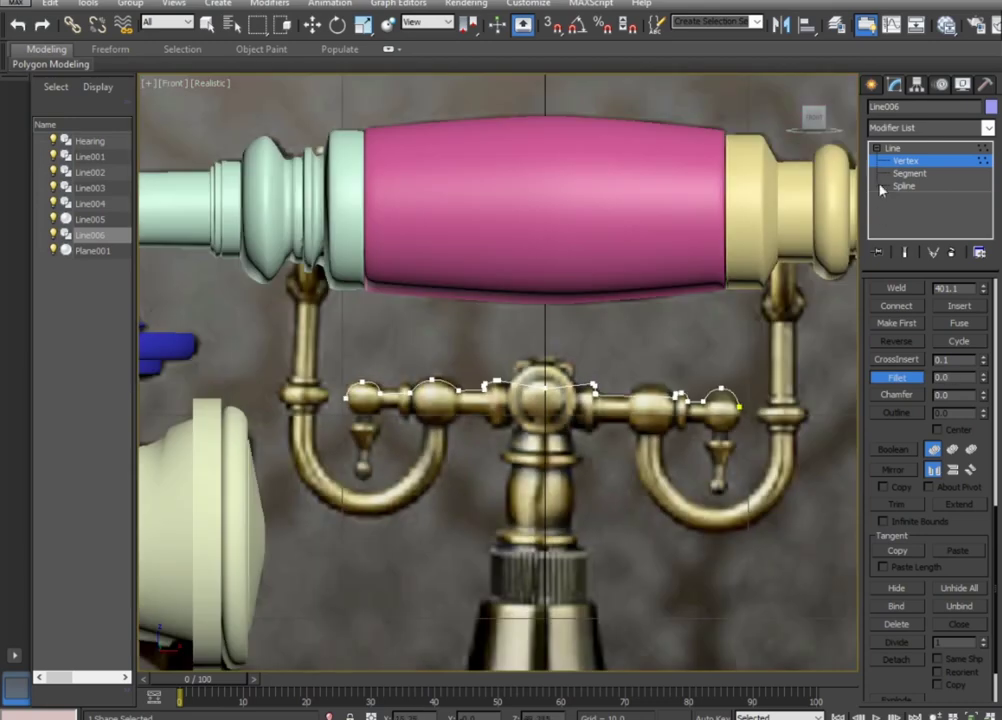
left_click(920, 150)
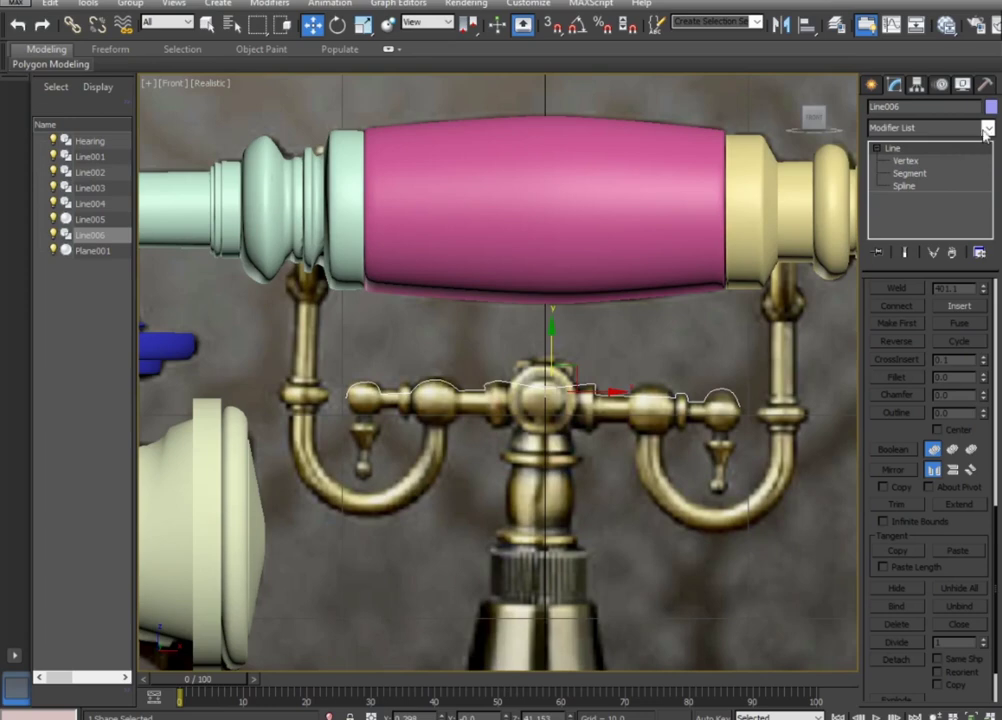
left_click(917, 84)
Use Affect Pivot Only to drop Line006's pivot onto the crossbar's centre axis.
left_click(928, 184)
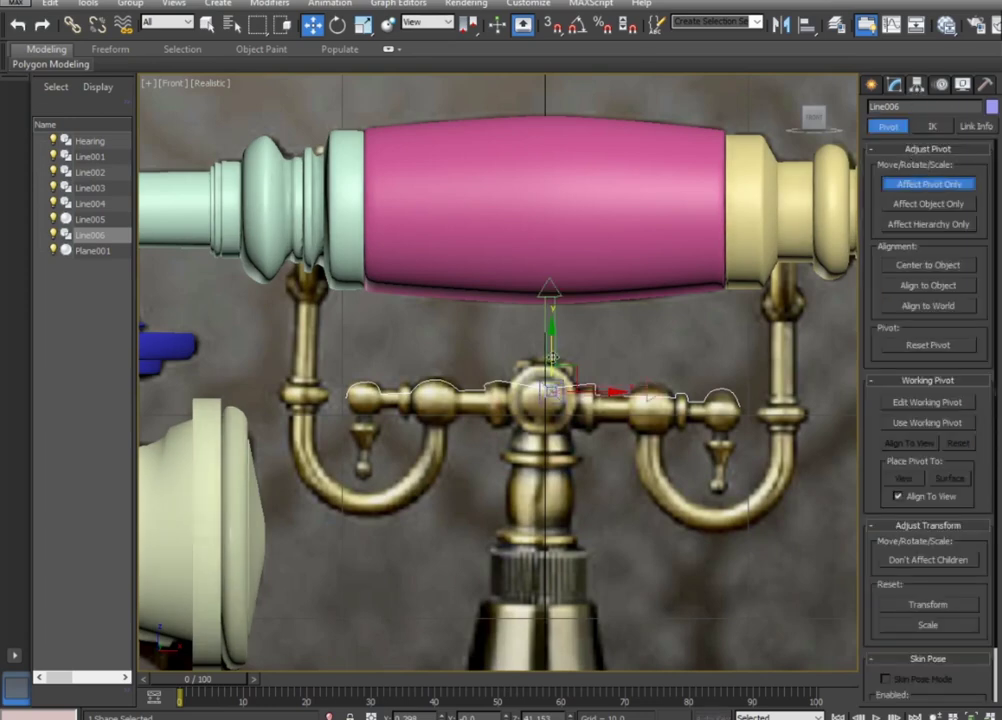
left_click_drag(551, 357, 556, 357)
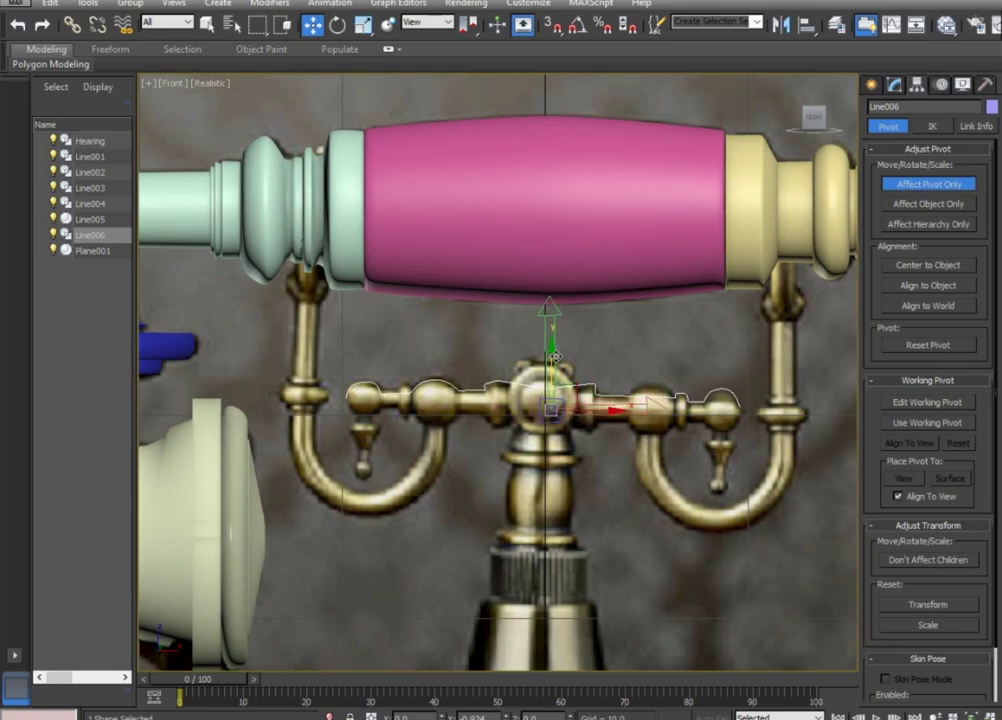
left_click(928, 184)
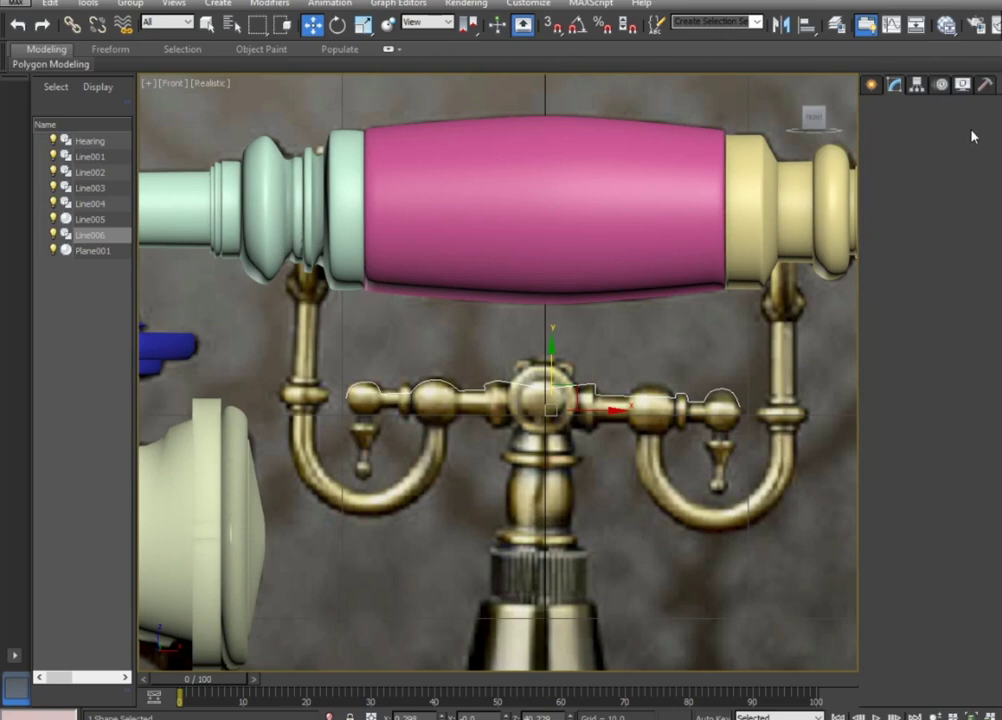
left_click(913, 88)
Add a Lathe modifier to Line006 with direction X and reposition its axis.
left_click(894, 86)
left_click(988, 132)
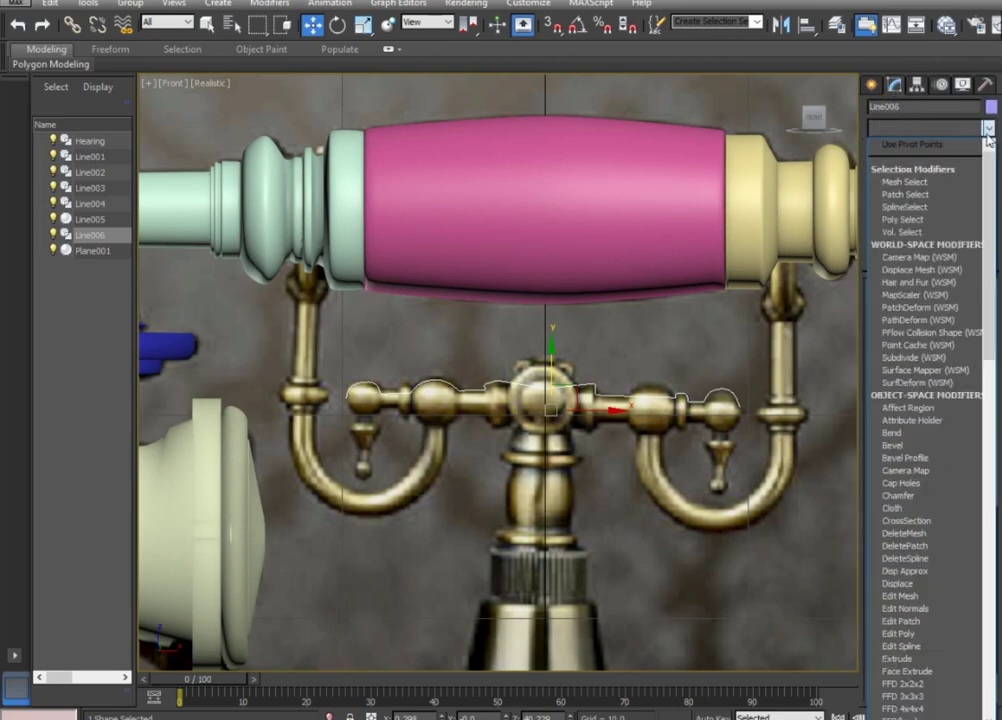
key("l")
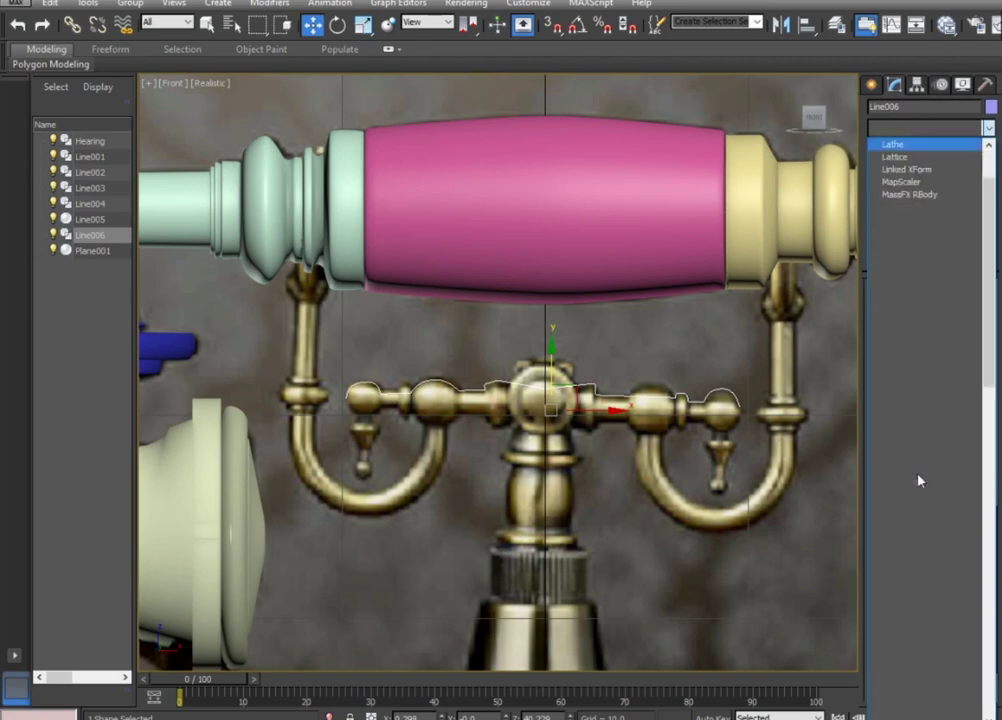
left_click(893, 145)
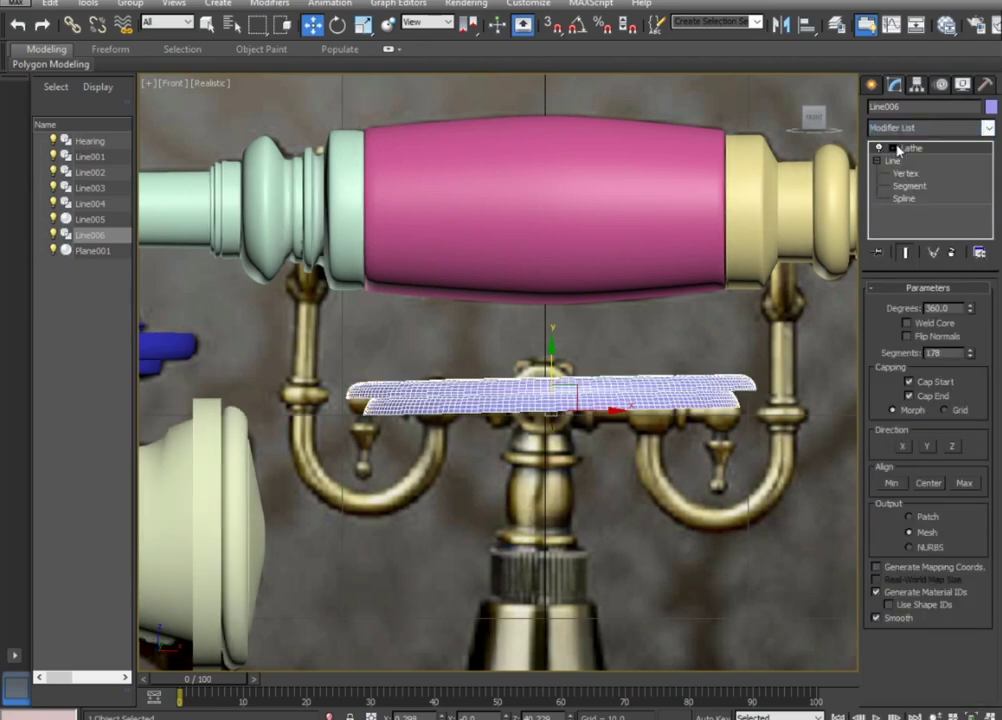
left_click(905, 447)
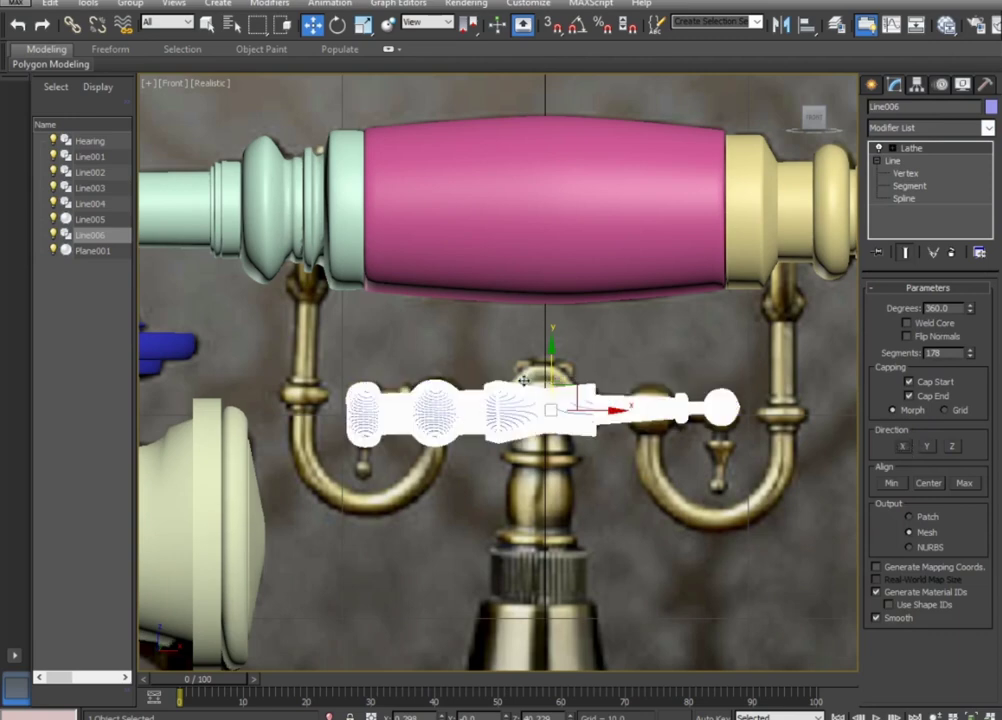
left_click(892, 148)
left_click(915, 160)
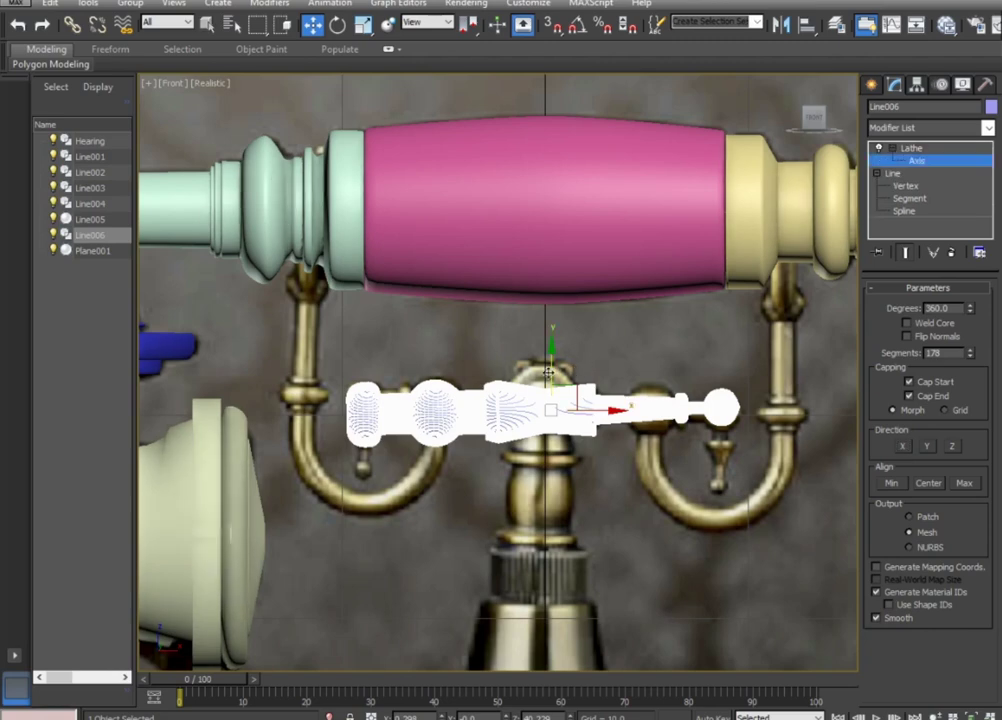
left_click_drag(548, 371, 555, 377)
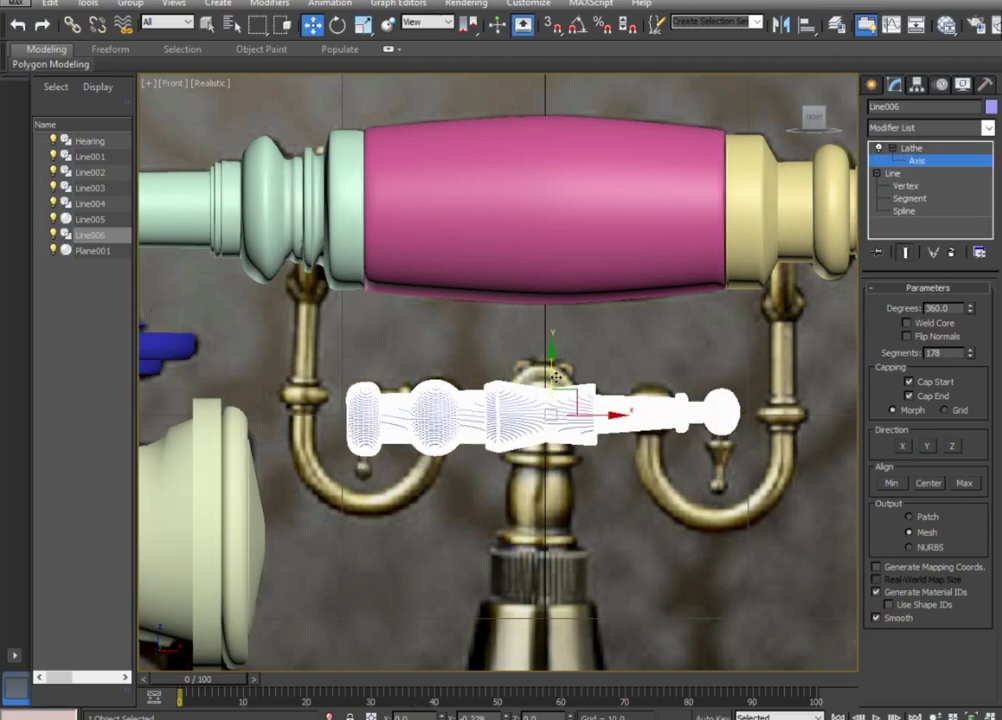
left_click_drag(555, 377, 556, 377)
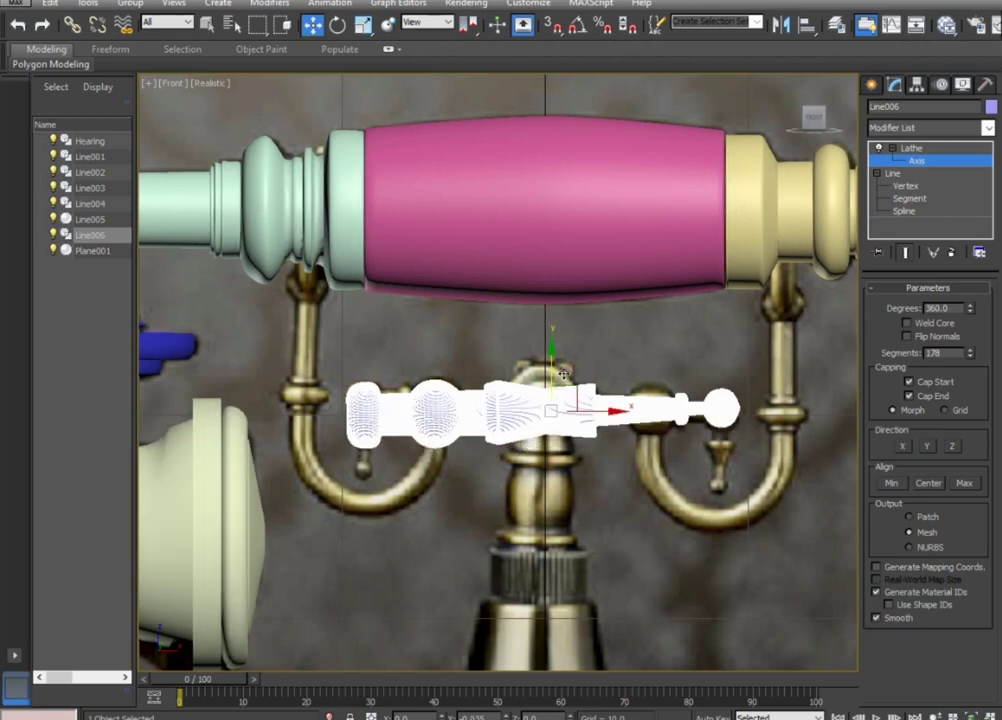
Select and delete the left half of the profile's vertices.
left_click(892, 173)
left_click(905, 186)
left_click_drag(340, 345, 535, 428)
key("Delete")
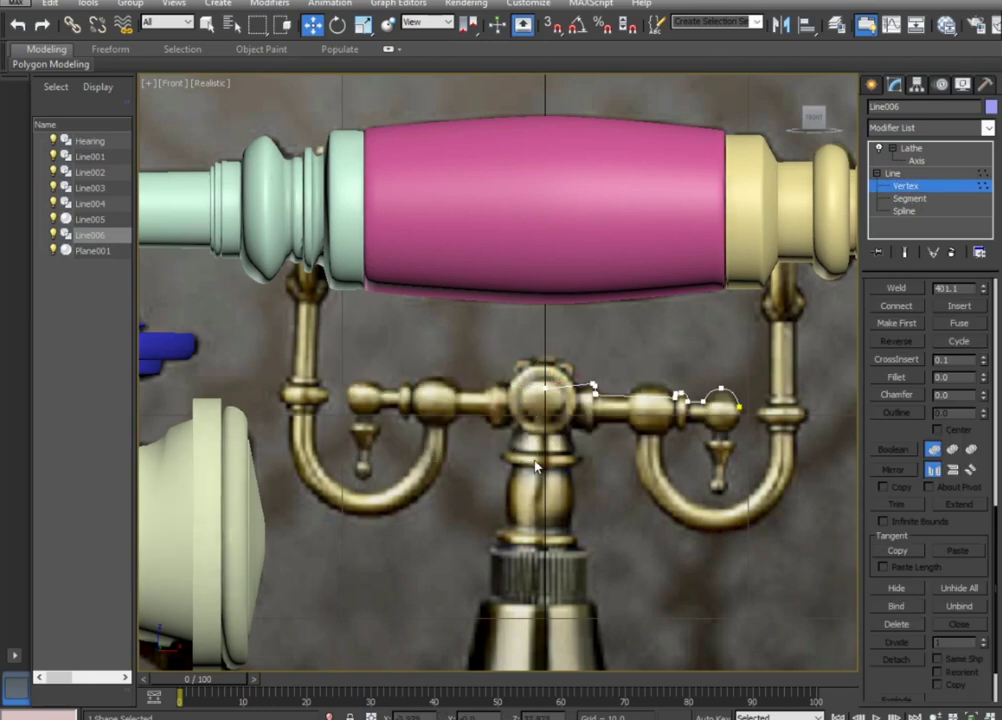
Add a Symmetry modifier to Line006 and try the Y and Z mirror axes.
key("ctrl+a")
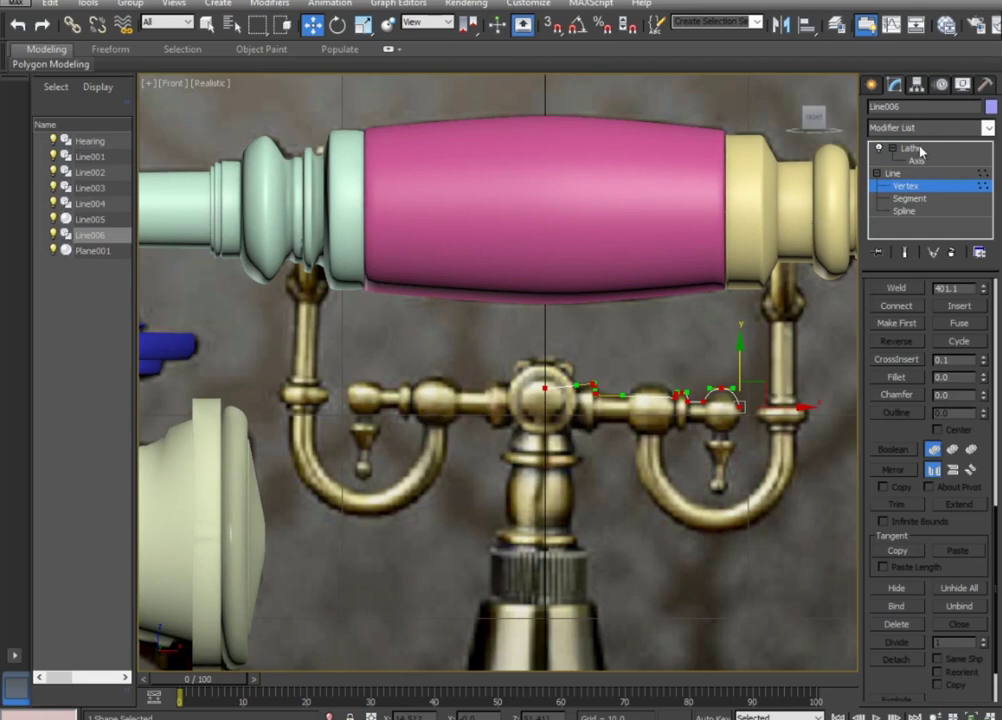
left_click(920, 173)
left_click(930, 127)
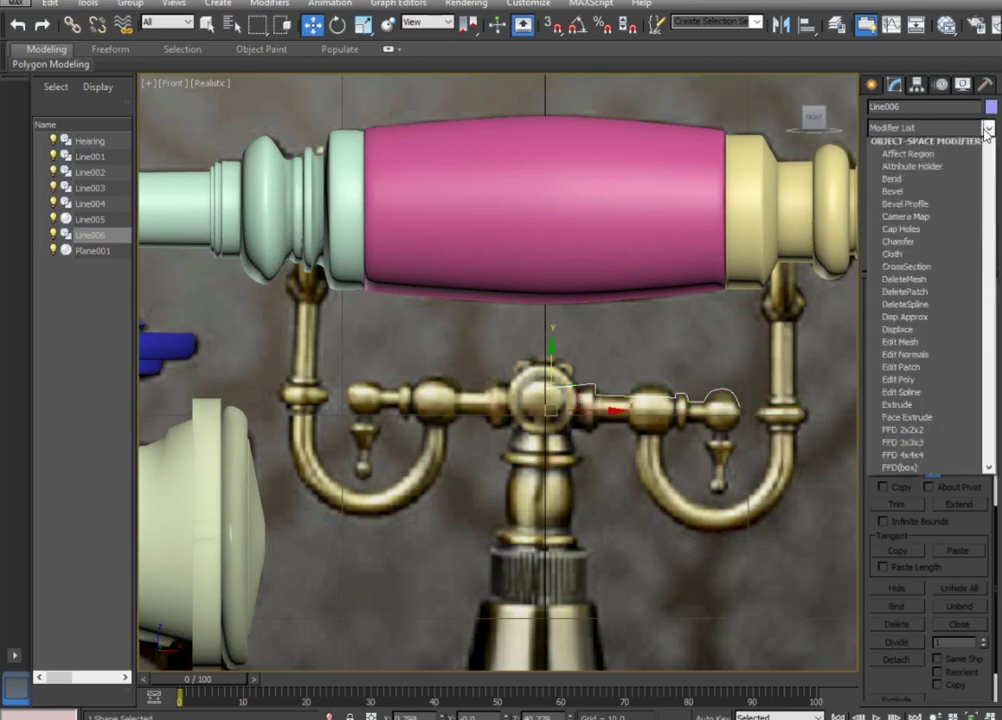
scroll(925, 450, "down", 15)
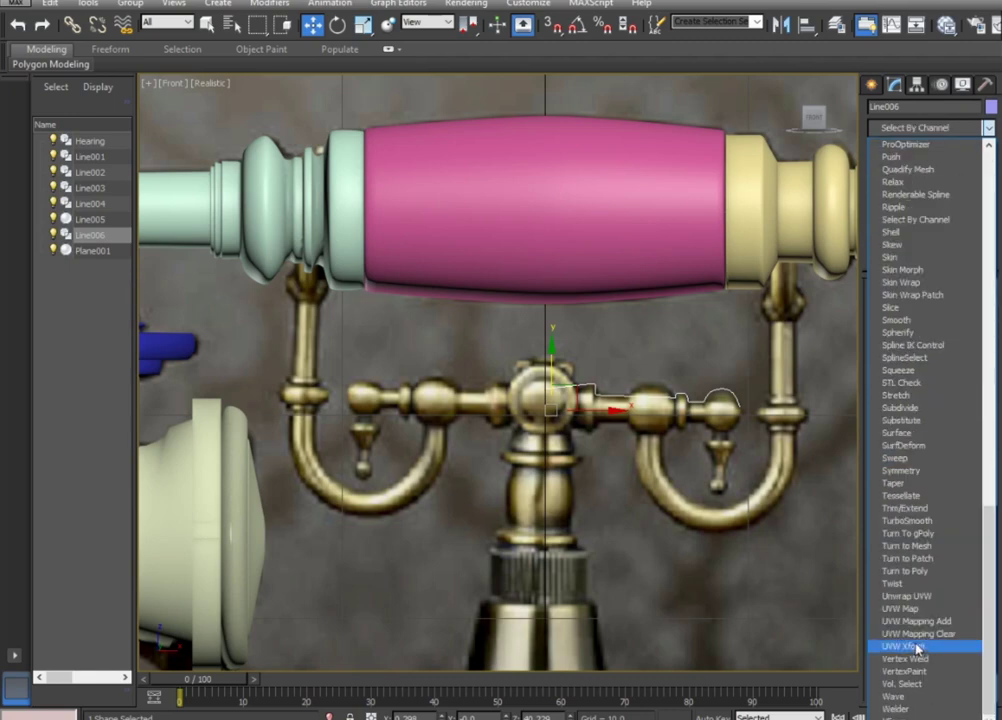
scroll(920, 540, "up", 2)
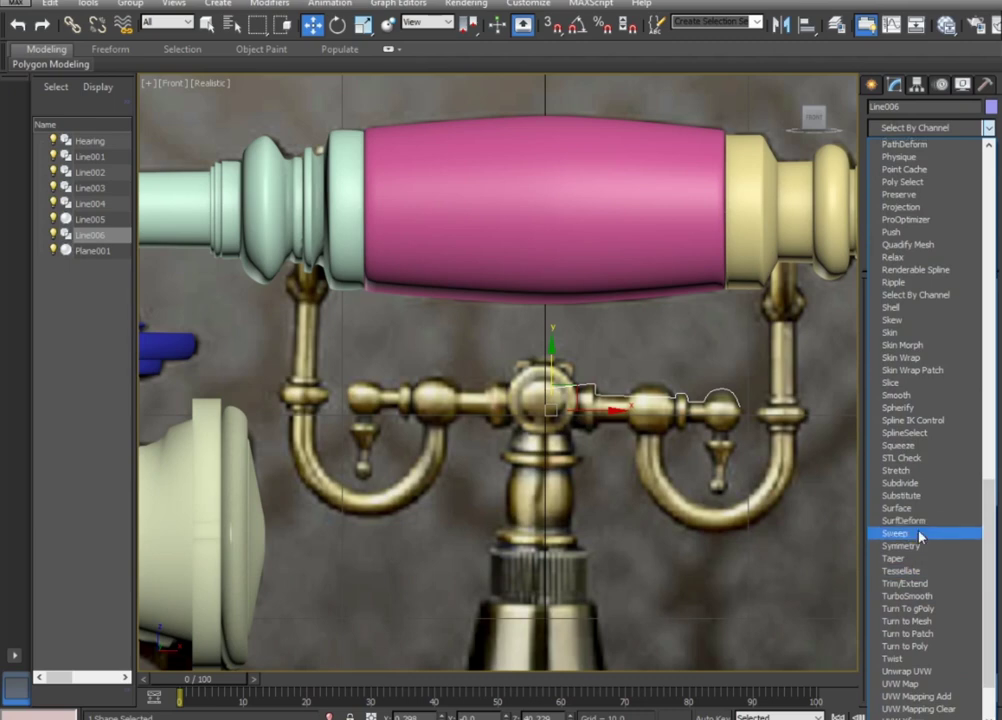
left_click(915, 546)
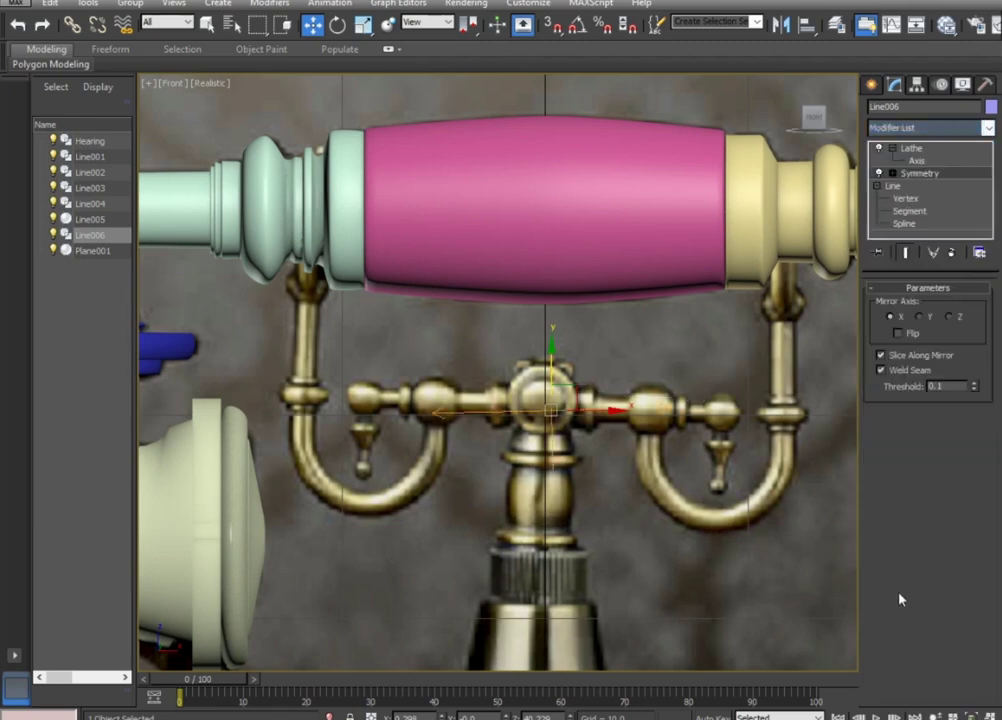
left_click(920, 317)
left_click(950, 317)
left_click(898, 333)
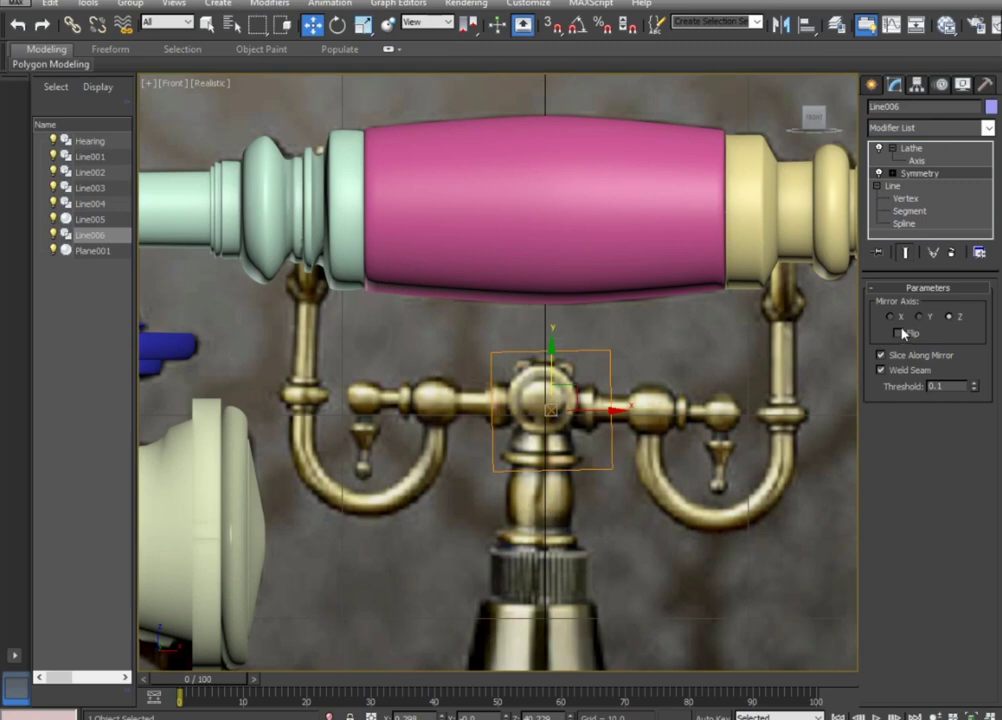
left_click(920, 317)
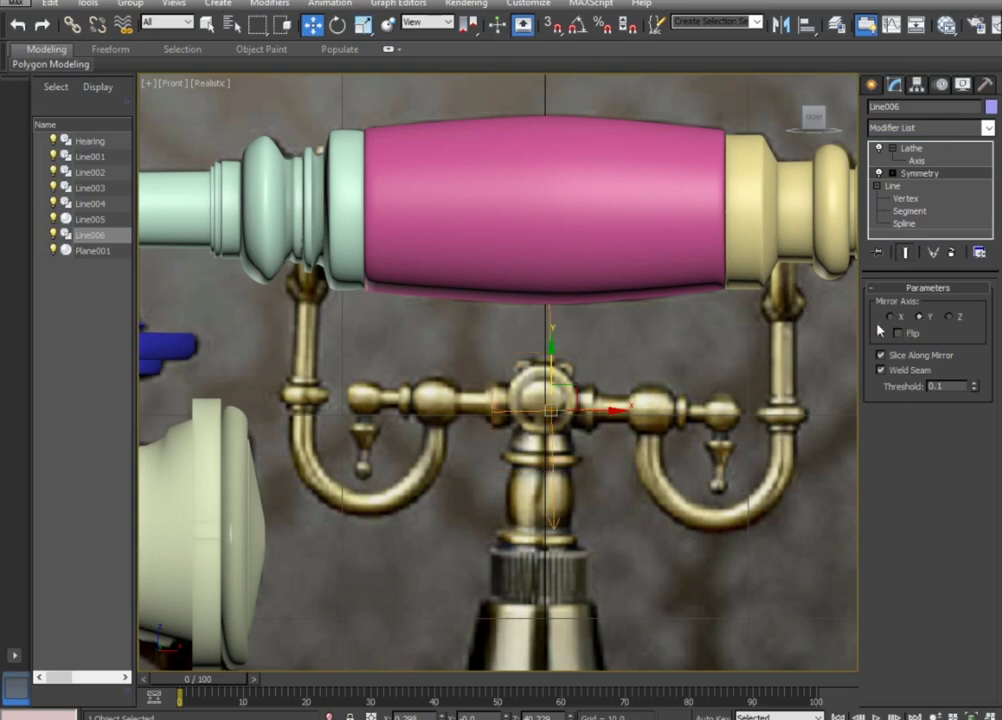
left_click_drag(590, 412, 596, 412)
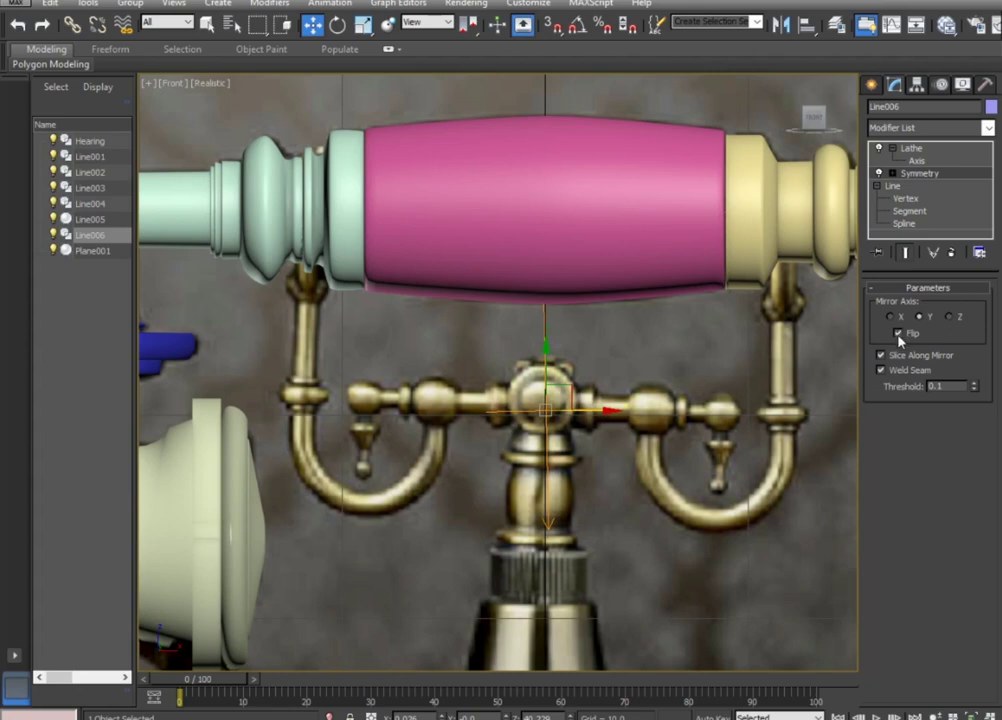
Set the Symmetry mirror axis to X with Flip checked.
left_click(916, 149)
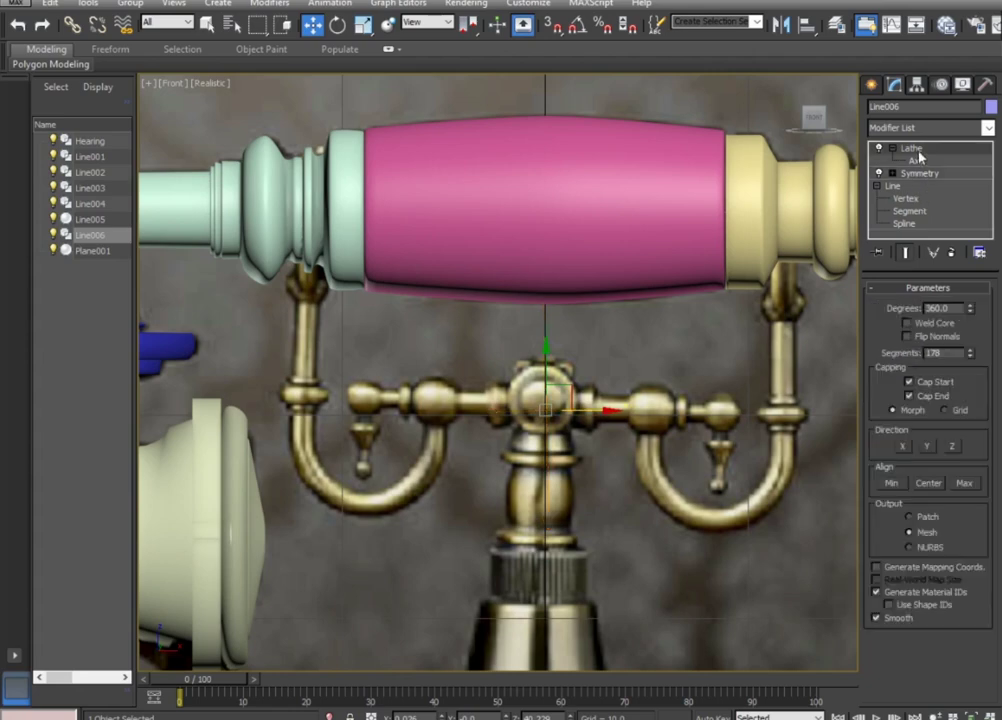
left_click(918, 173)
left_click(892, 173)
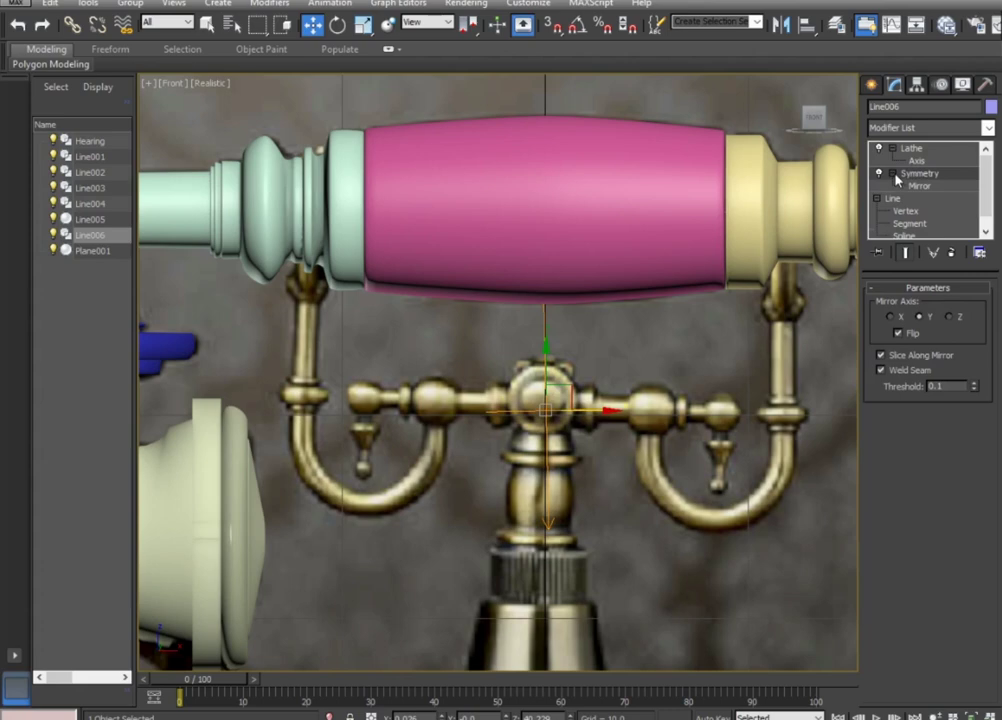
left_click(890, 317)
left_click(897, 332)
left_click(625, 509)
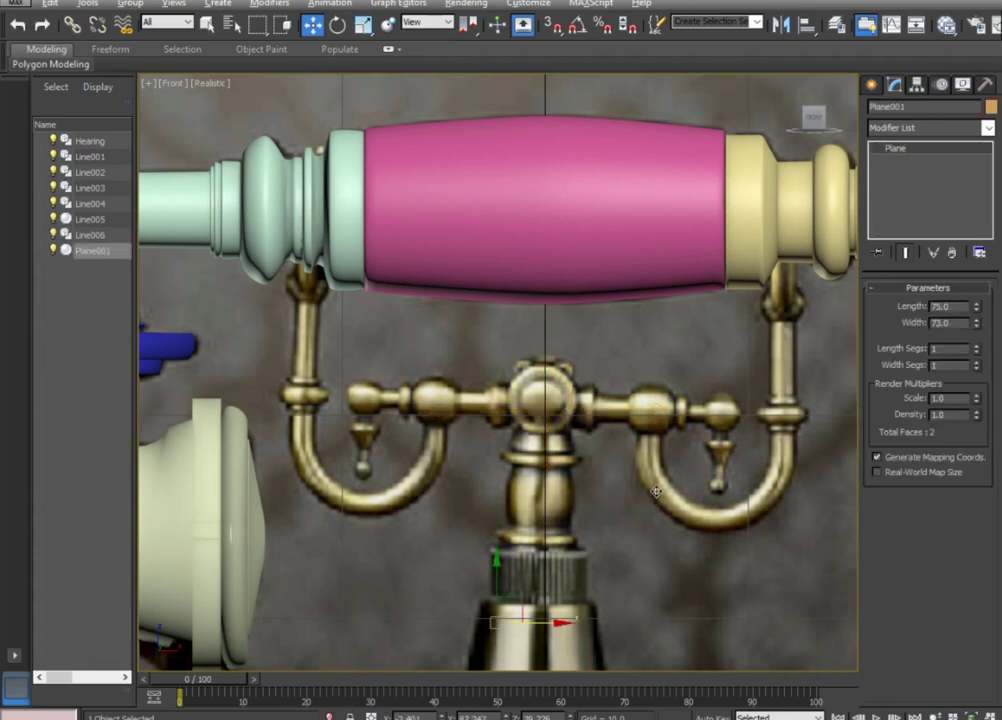
Inspect the phone in the four-view layout, then maximize the Front view again.
key("alt+w")
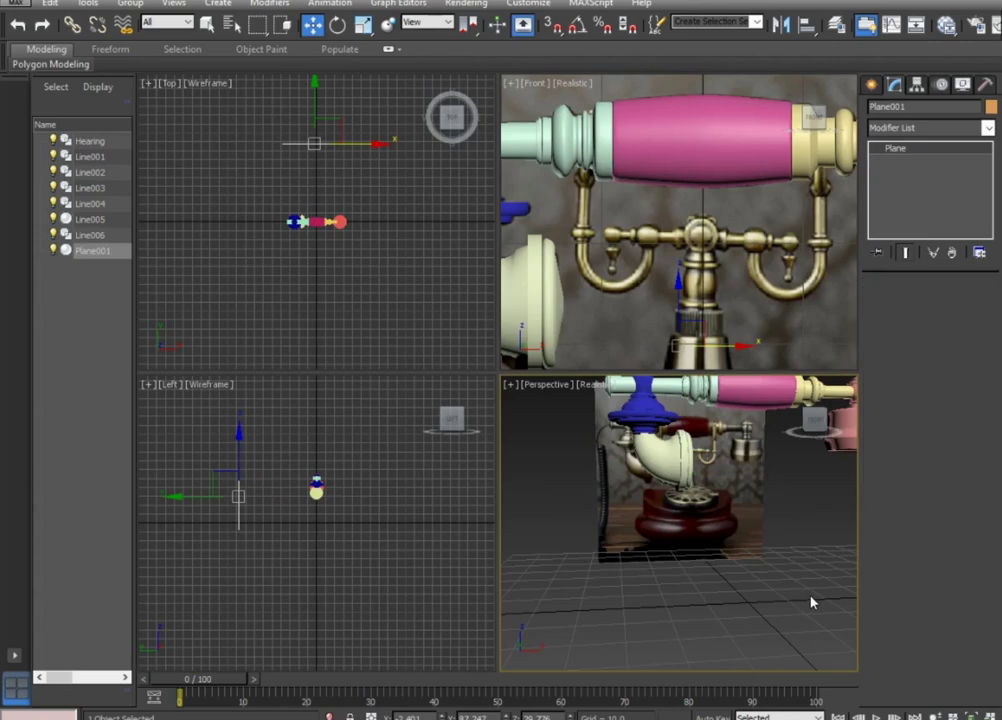
left_click(758, 575)
mouse_move(758, 575)
middle_mouse_down("alt")
mouse_move(723, 628)
mouse_move(731, 624)
middle_mouse_up("alt")
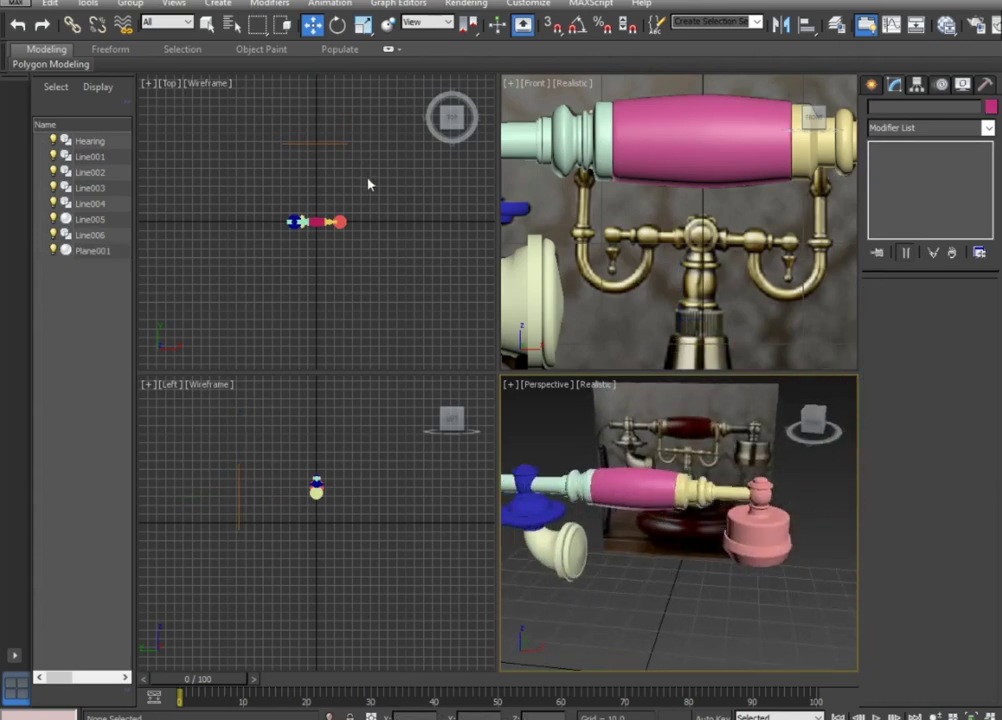
left_click(736, 234)
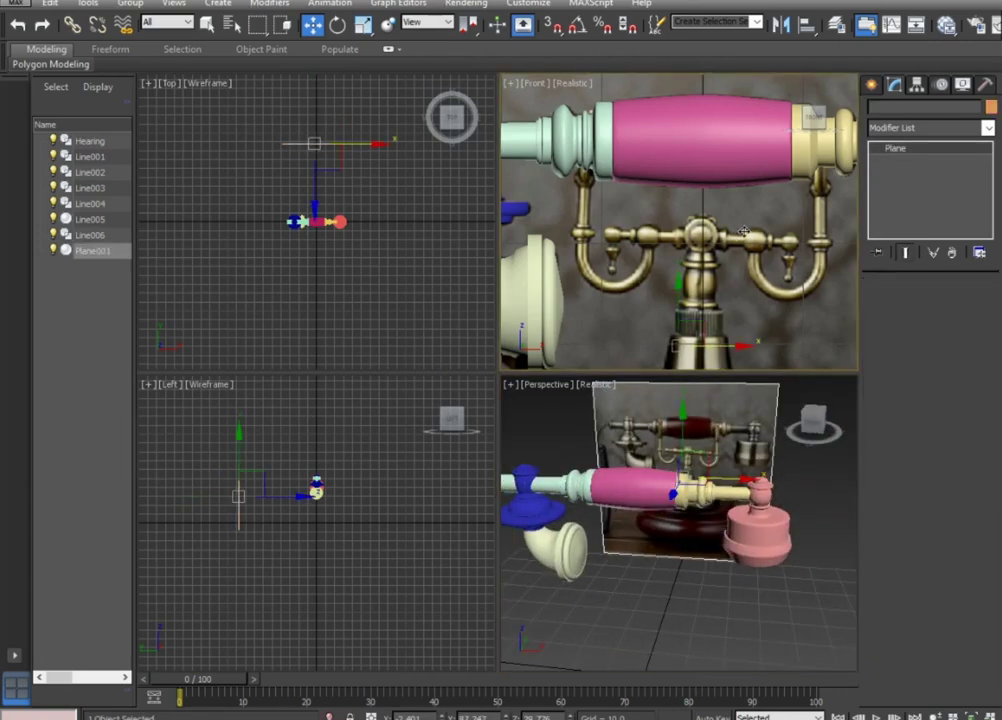
left_click(753, 632)
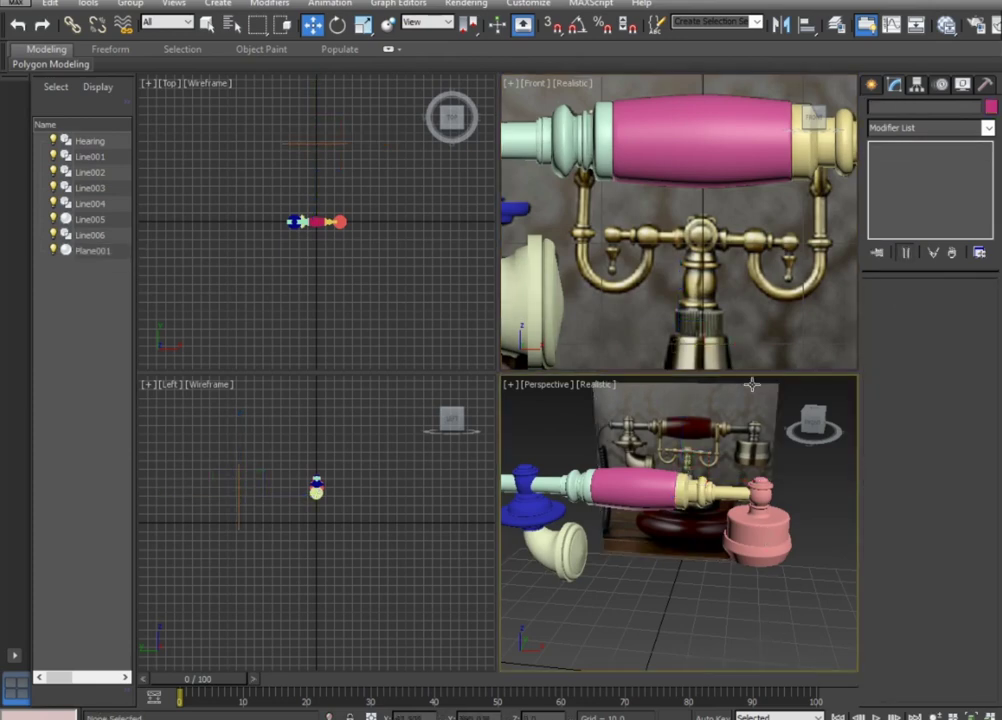
key("alt+w")
scroll(712, 299, "up", 3)
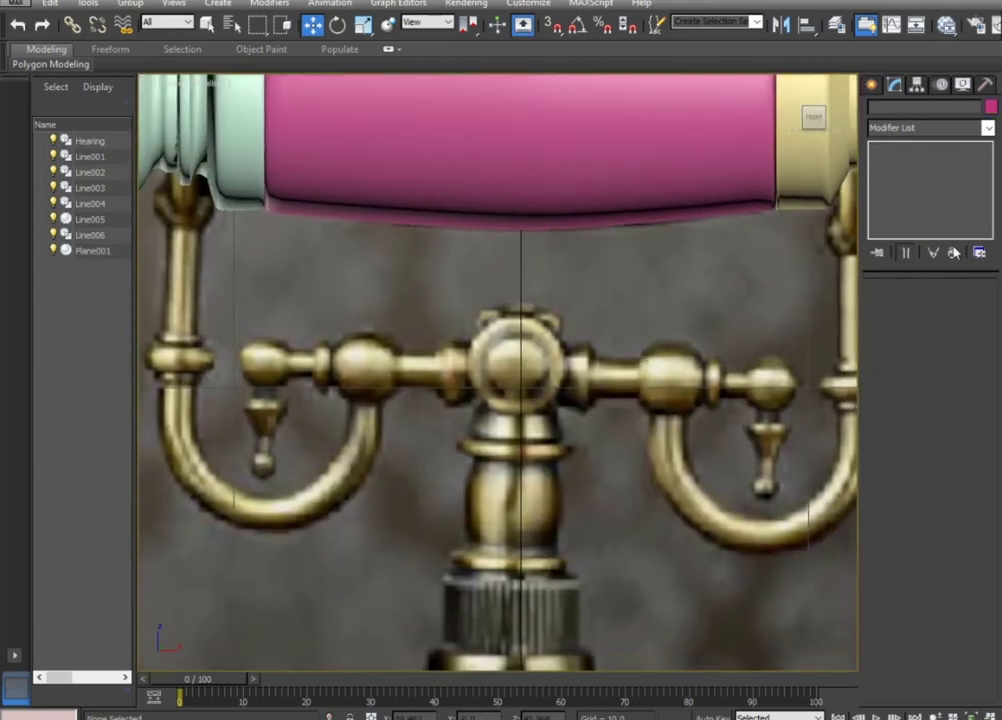
Select Plane001 and rotate it slightly about its Y axis.
left_click(872, 84)
left_click(895, 109)
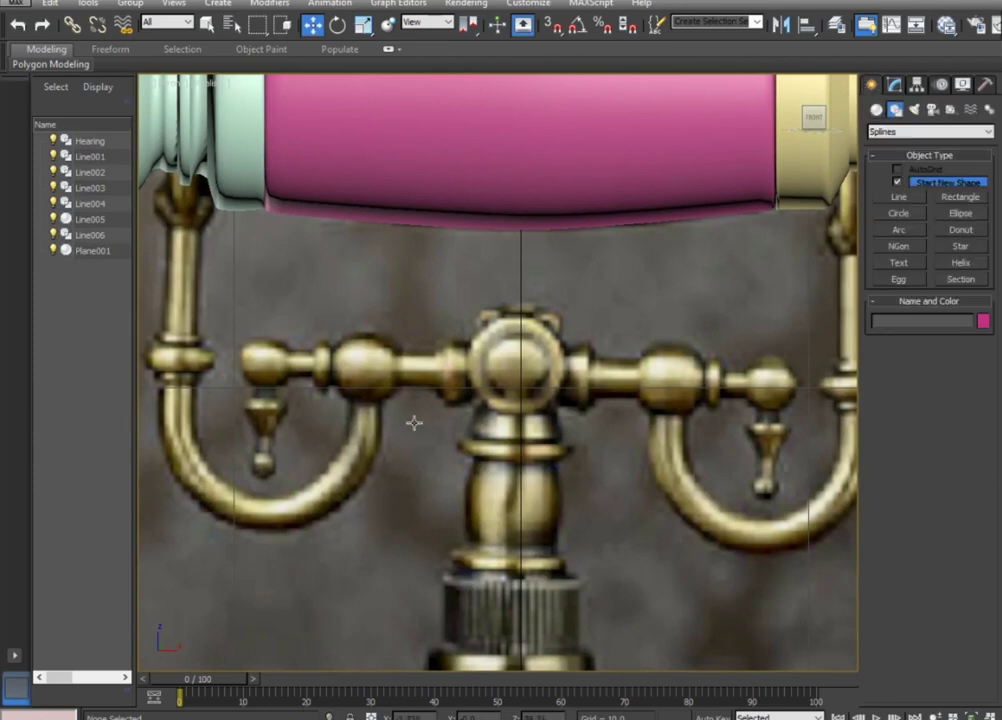
left_click(610, 427)
scroll(610, 427, "down", 5)
scroll(477, 338, "up", 2)
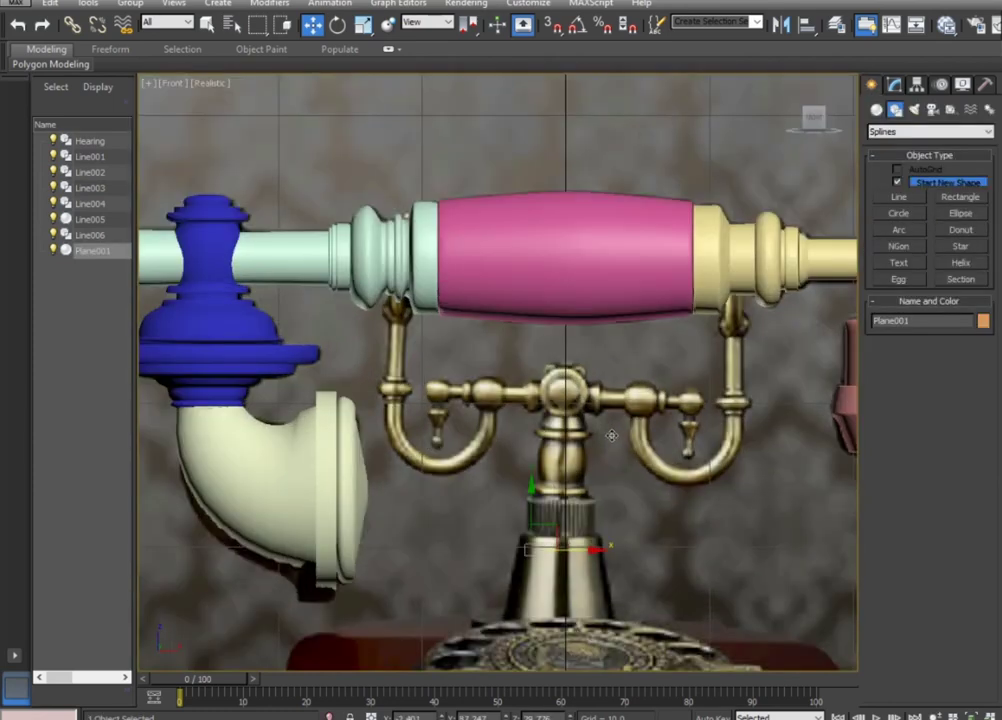
scroll(480, 340, "up", 2)
left_click(336, 26)
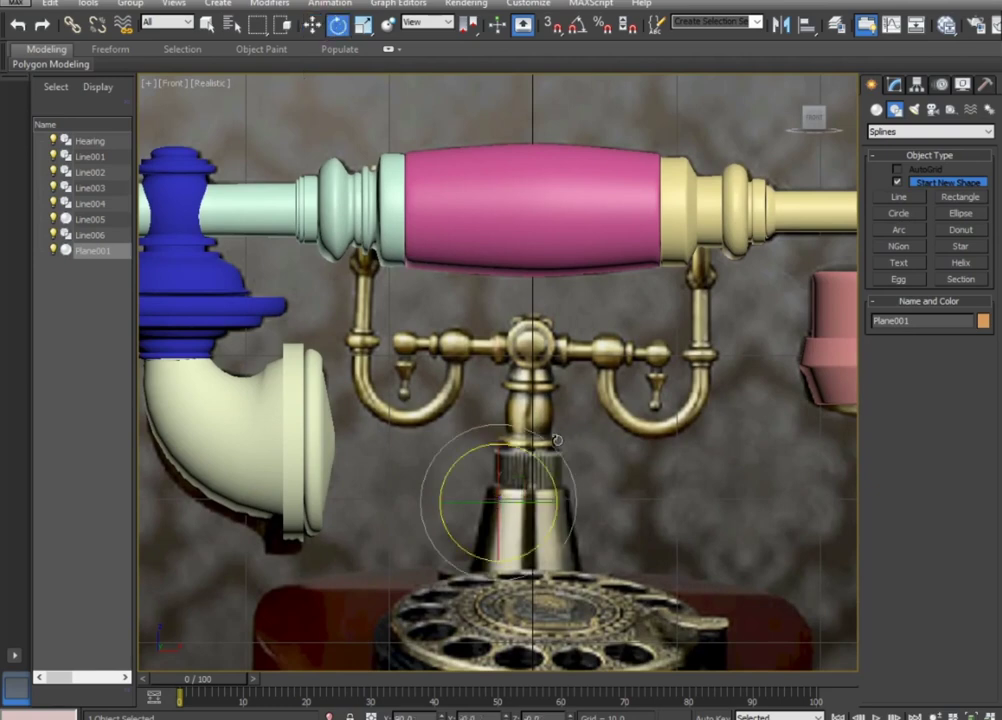
scroll(555, 475, "up", 2)
left_click_drag(541, 485, 538, 482)
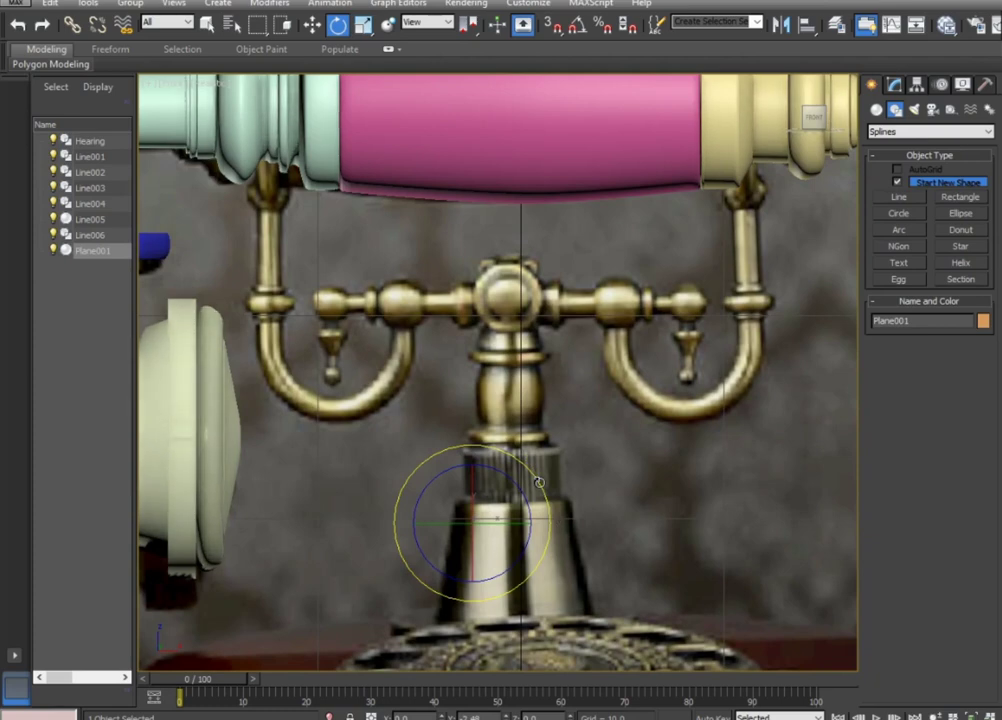
Draw Line007 from the crossbar's right end over the end ball to the centre hub.
left_click(899, 197)
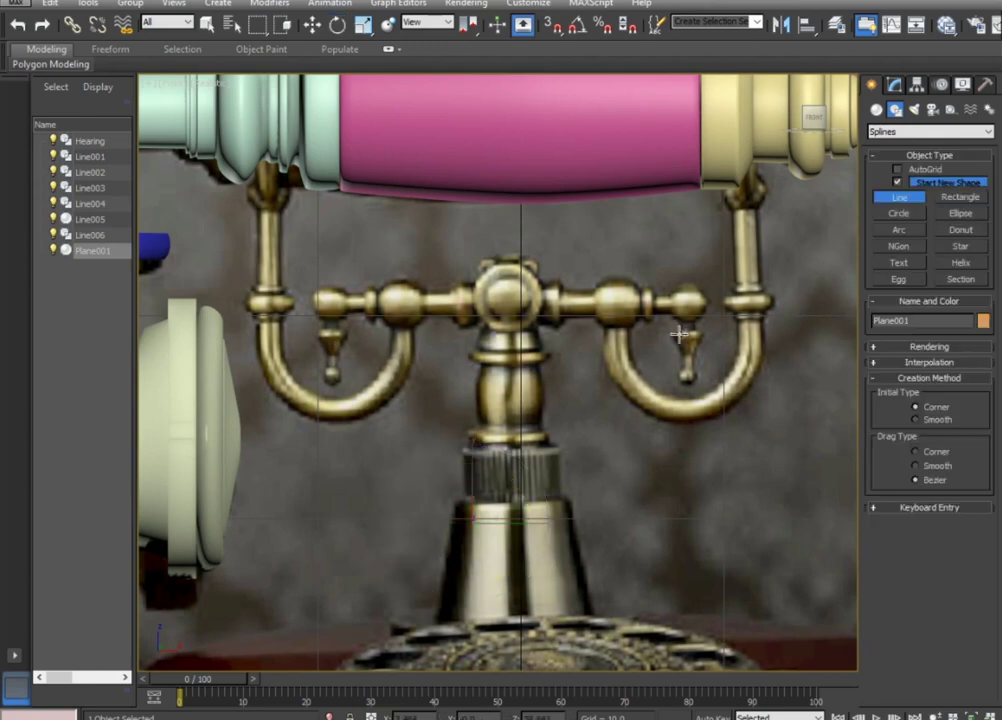
left_click(705, 301)
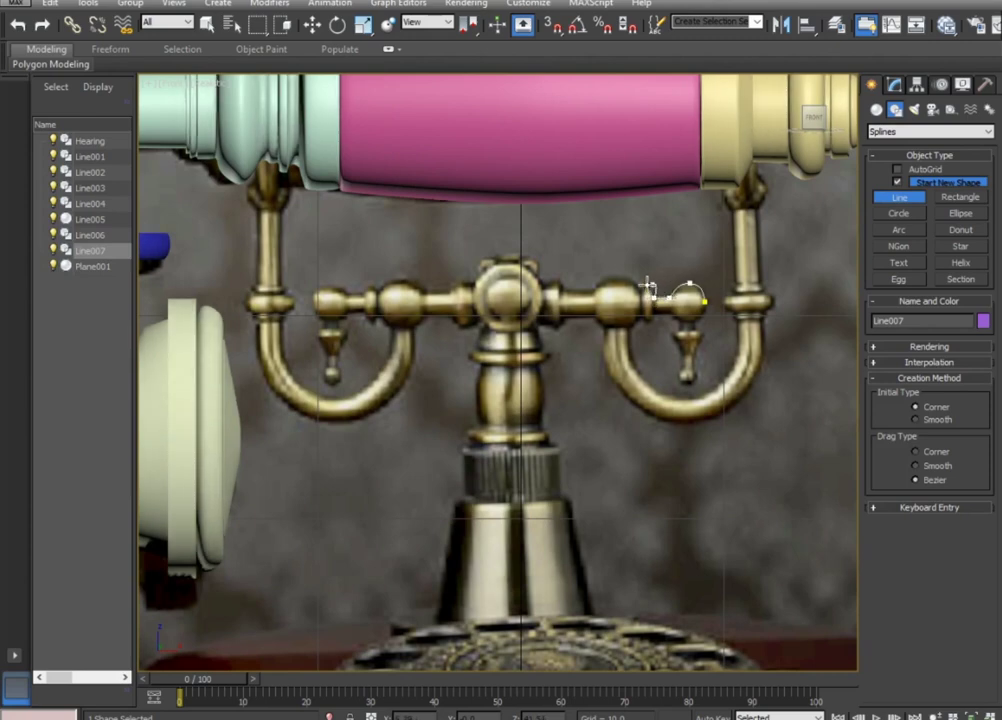
left_click(647, 290)
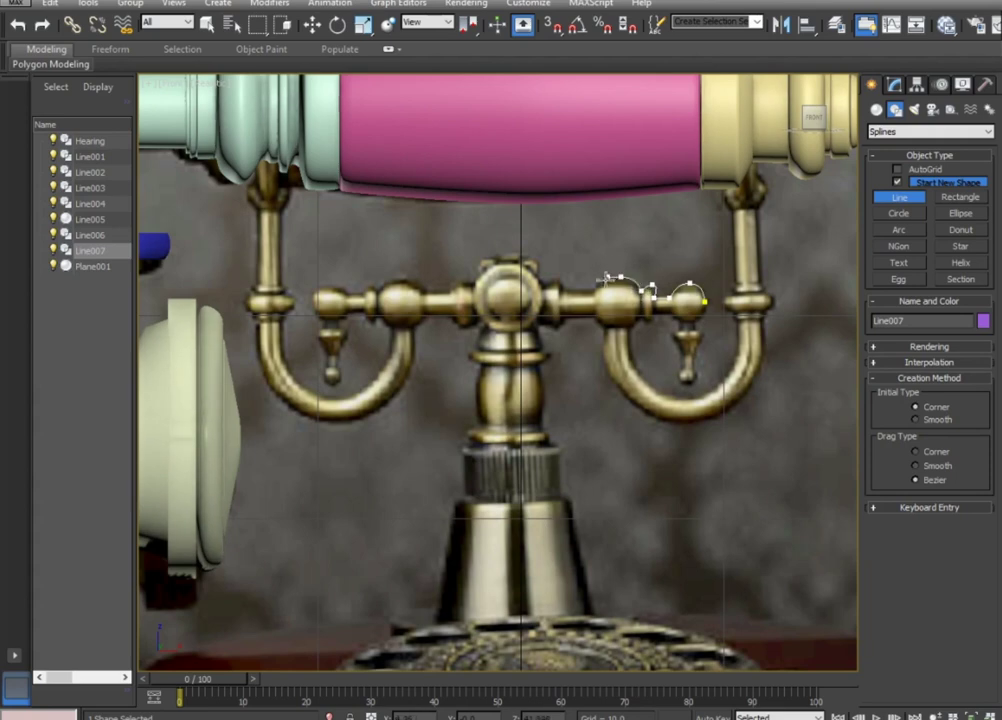
left_click(592, 287)
left_click(562, 288)
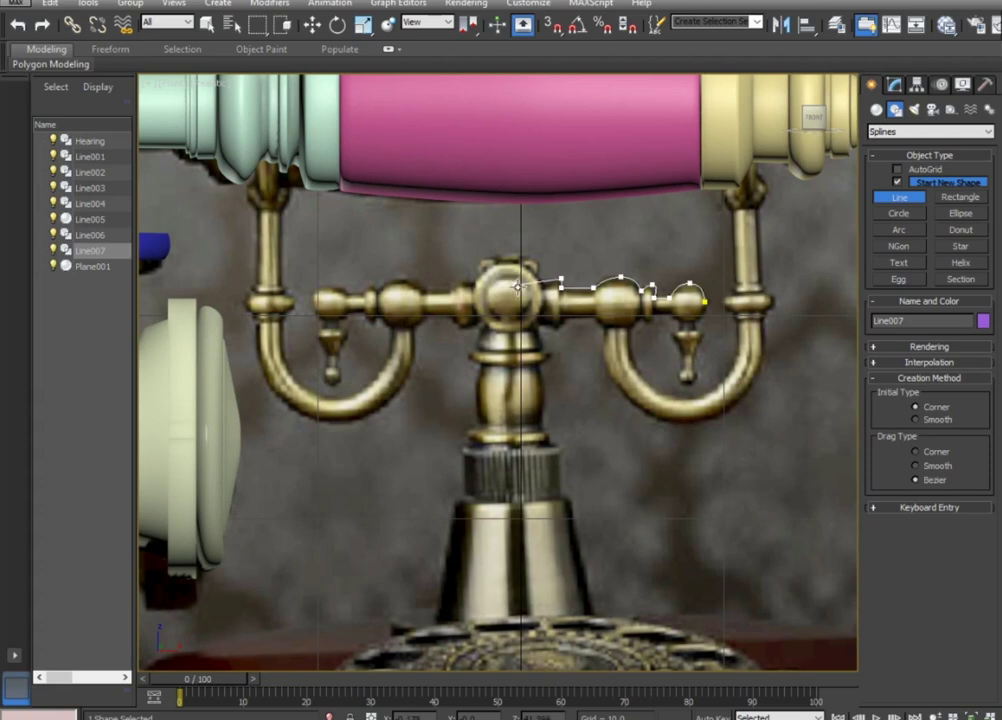
right_click(514, 284)
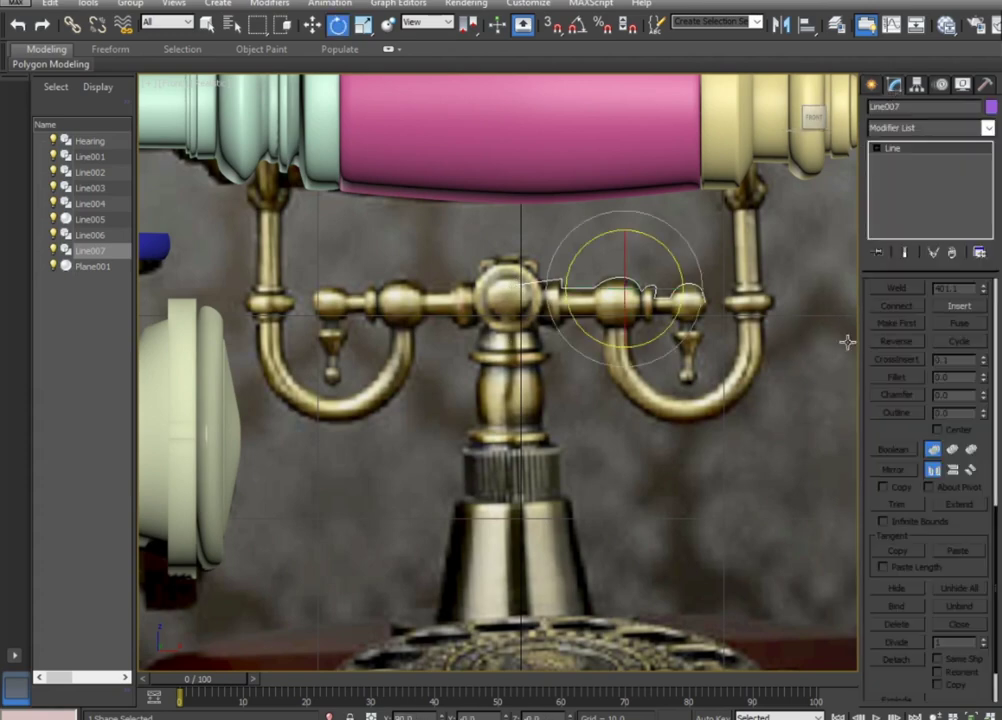
Fillet the two corners of Line007 next to the centre hub at vertex level.
left_click(877, 149)
scroll(549, 263, "up", 3)
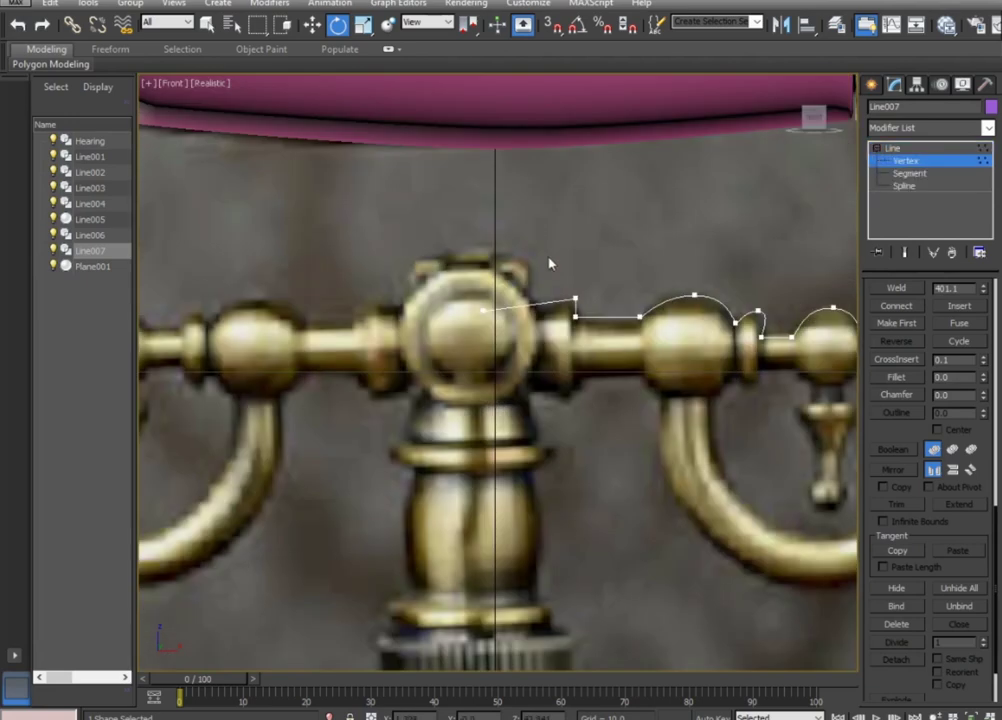
left_click_drag(587, 373, 587, 373)
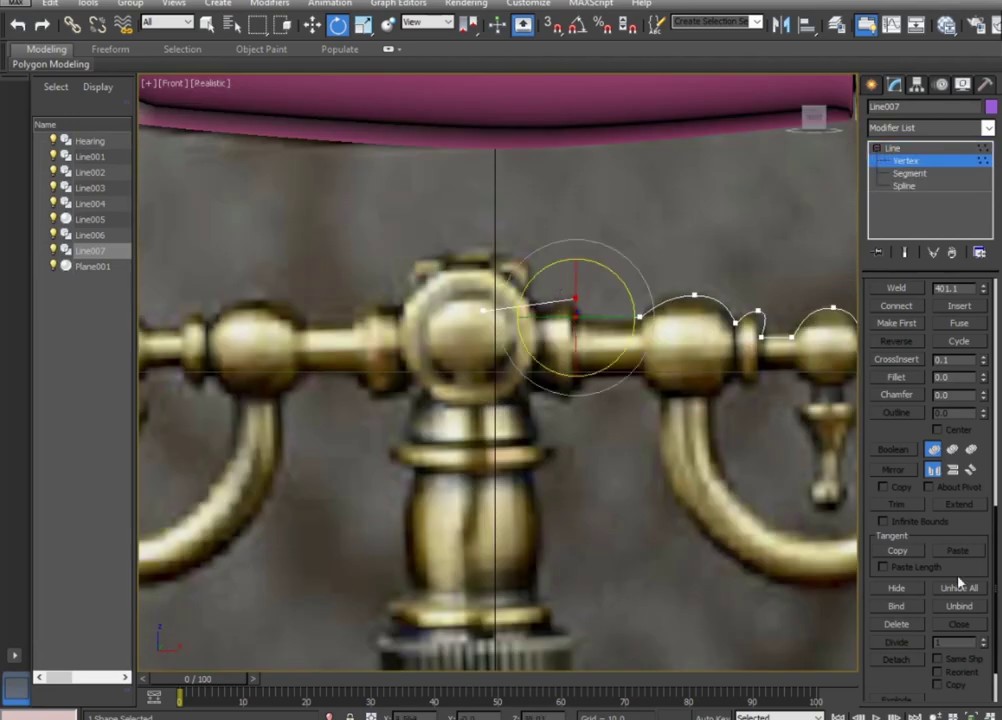
left_click(896, 377)
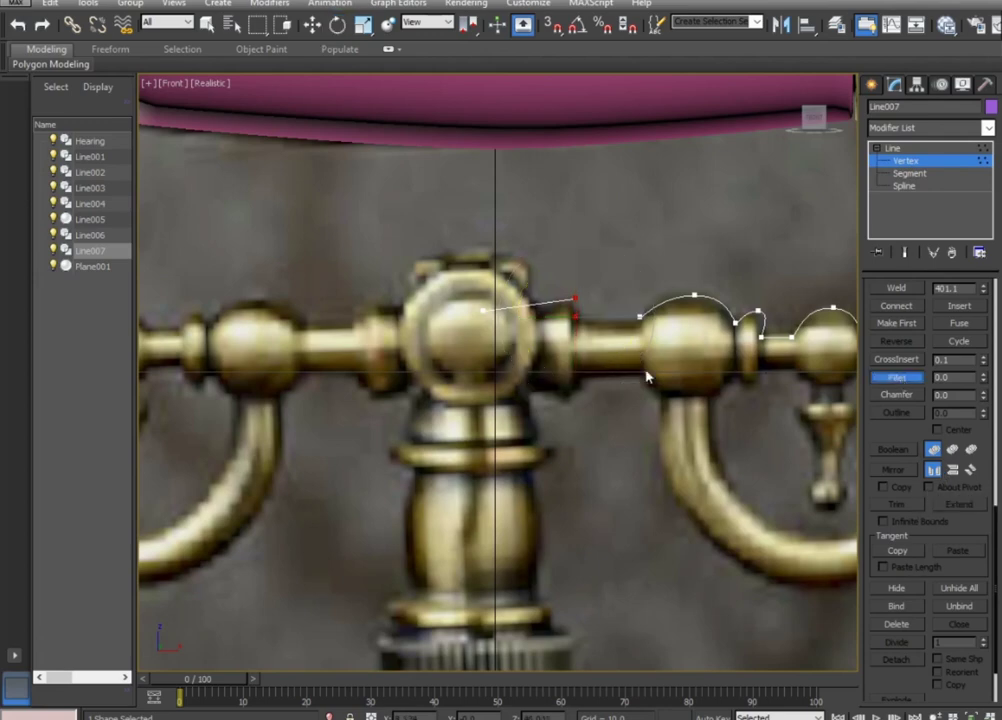
left_click_drag(577, 293, 580, 288)
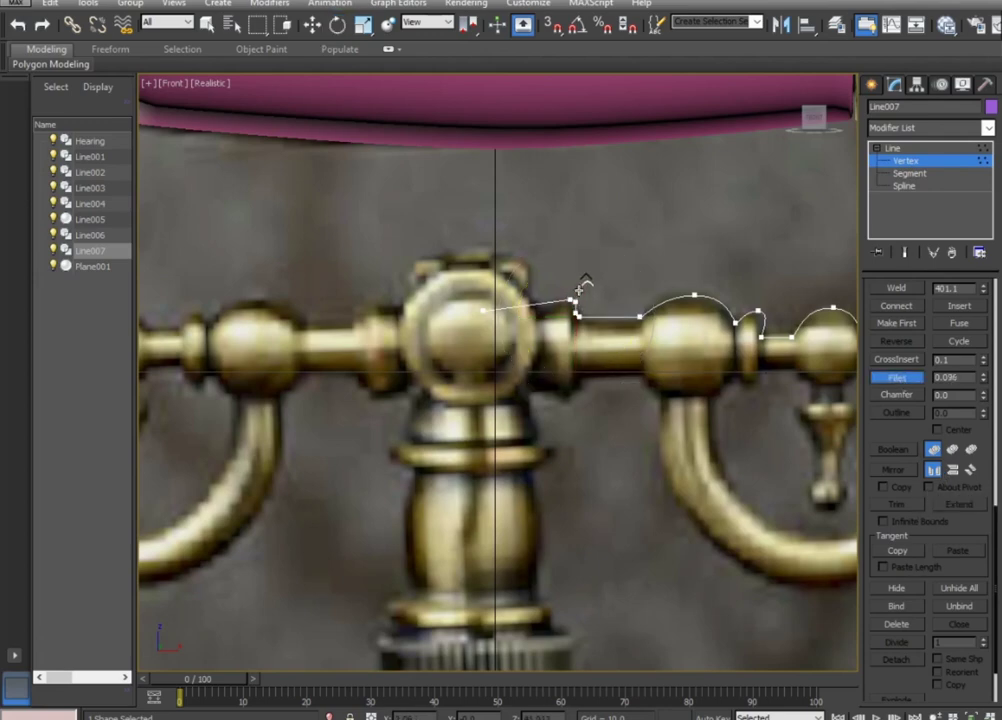
left_click_drag(640, 317, 644, 312)
scroll(679, 392, "down", 1)
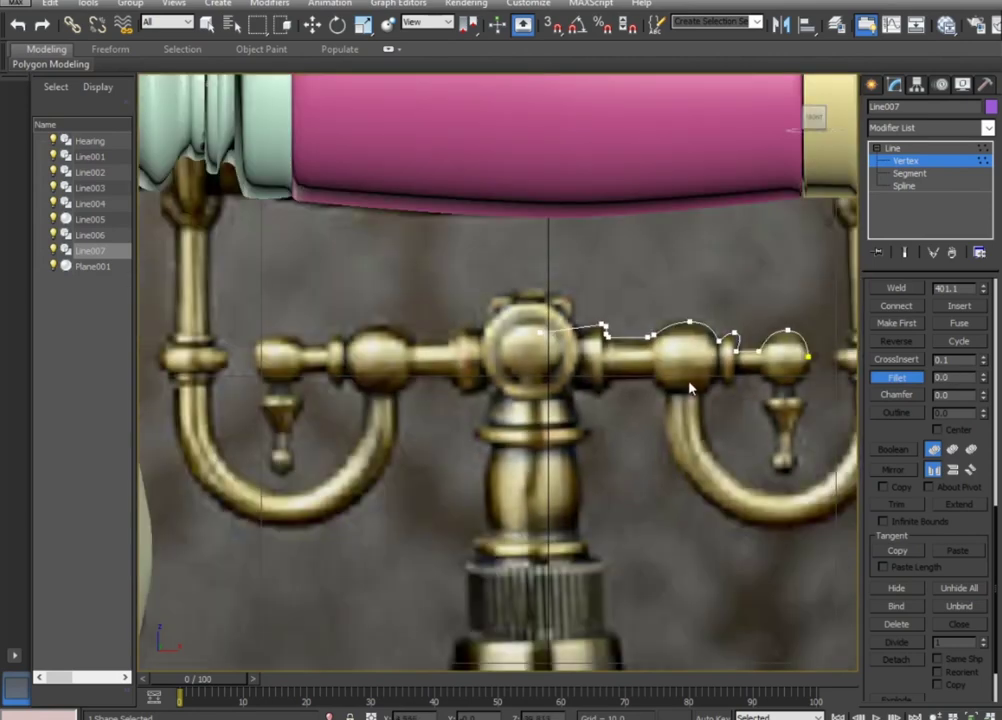
middle_click_drag(689, 385, 633, 376)
scroll(642, 374, "up", 1)
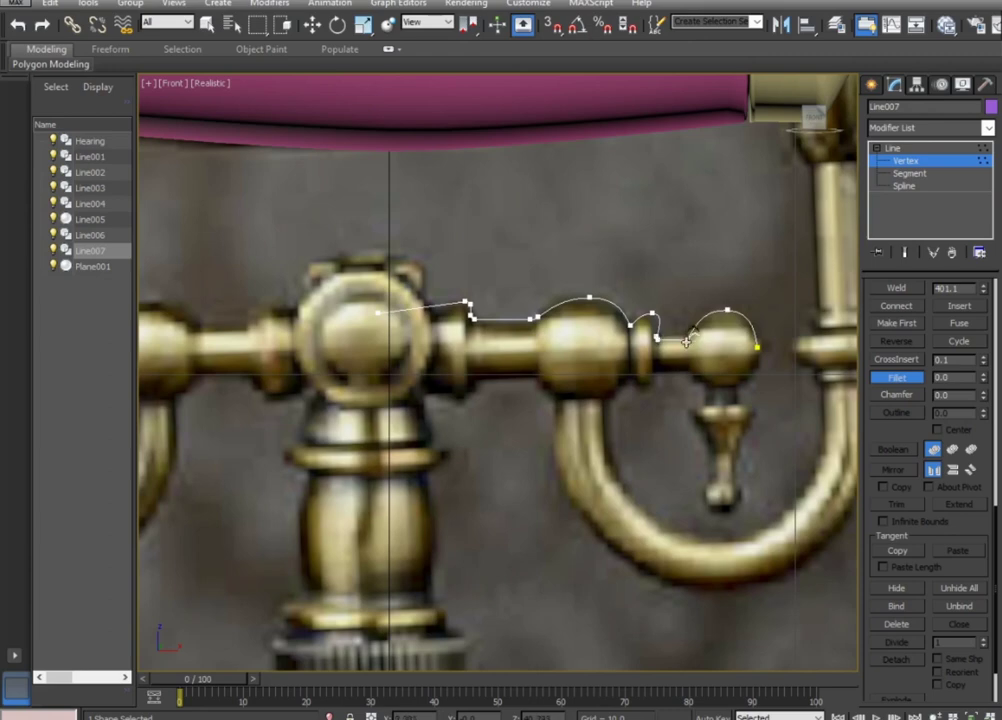
Return Line007 to object level with the Move tool and reframe the crossbar arm.
left_click(925, 147)
key("w")
scroll(720, 293, "down", 1)
middle_click_drag(725, 300, 617, 323)
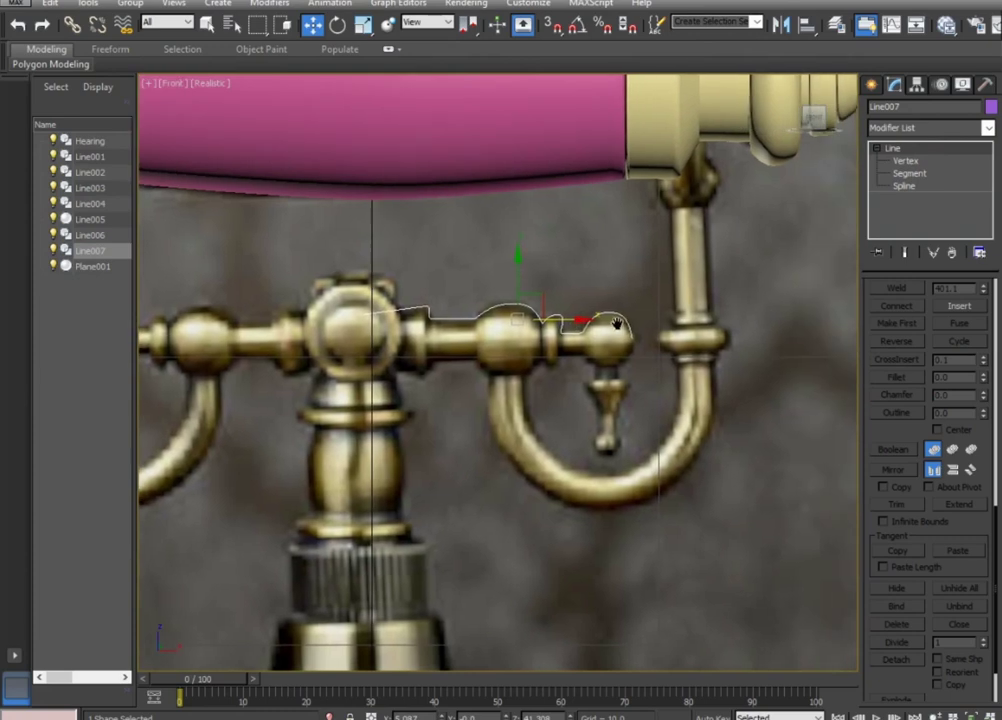
left_click(917, 84)
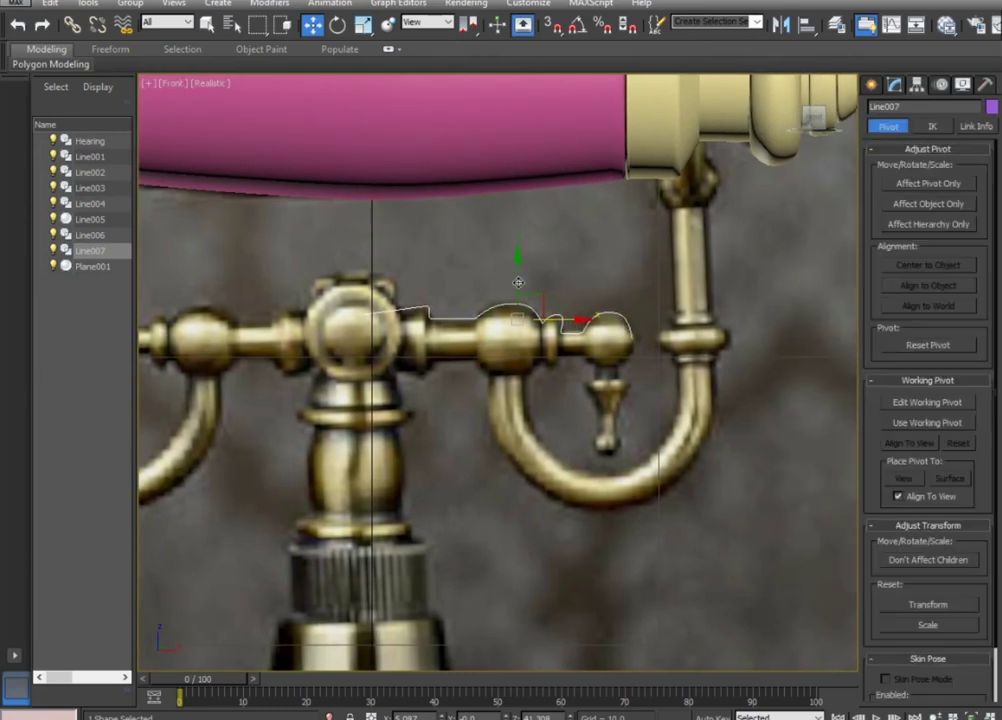
Drop Line007's pivot slightly onto the crossbar axis using Affect Pivot Only.
left_click(933, 186)
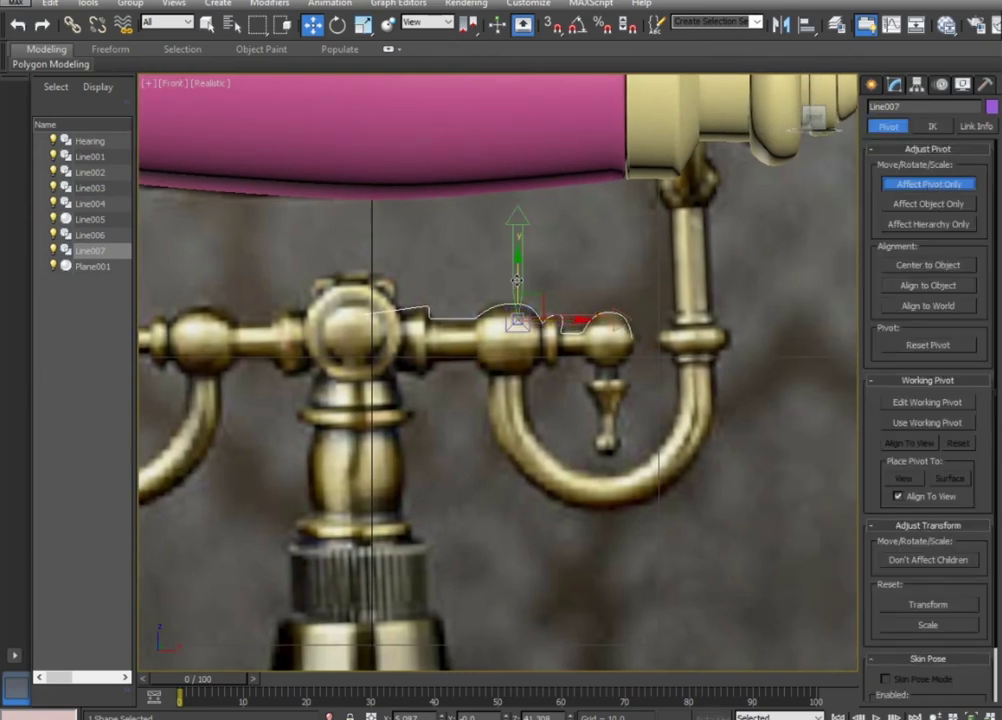
left_click_drag(517, 294, 518, 298)
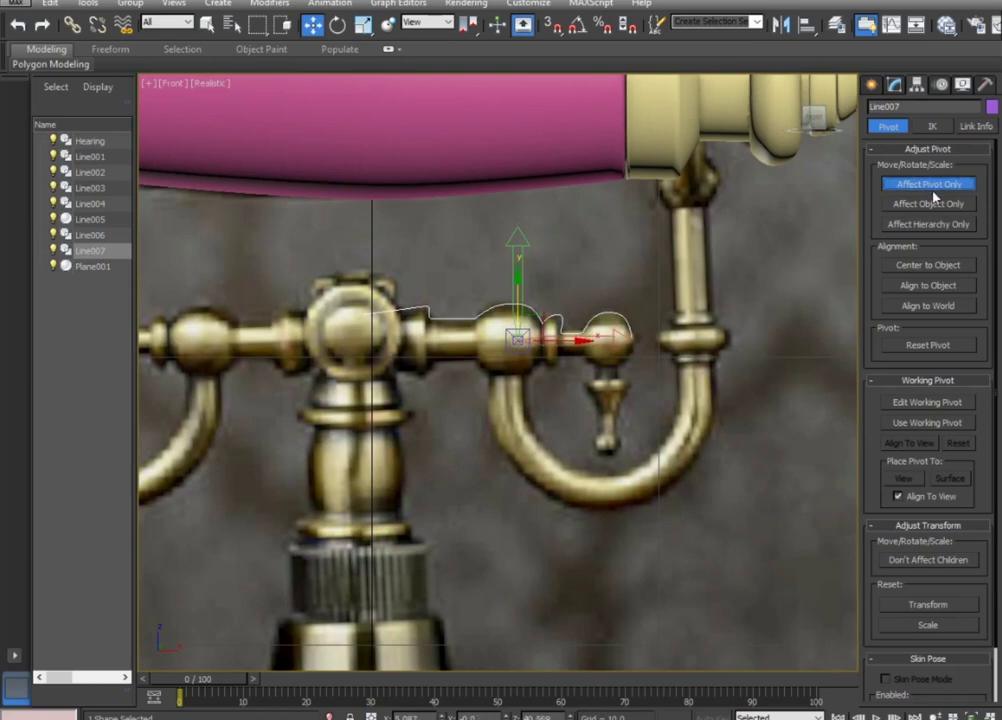
left_click(908, 185)
left_click(895, 86)
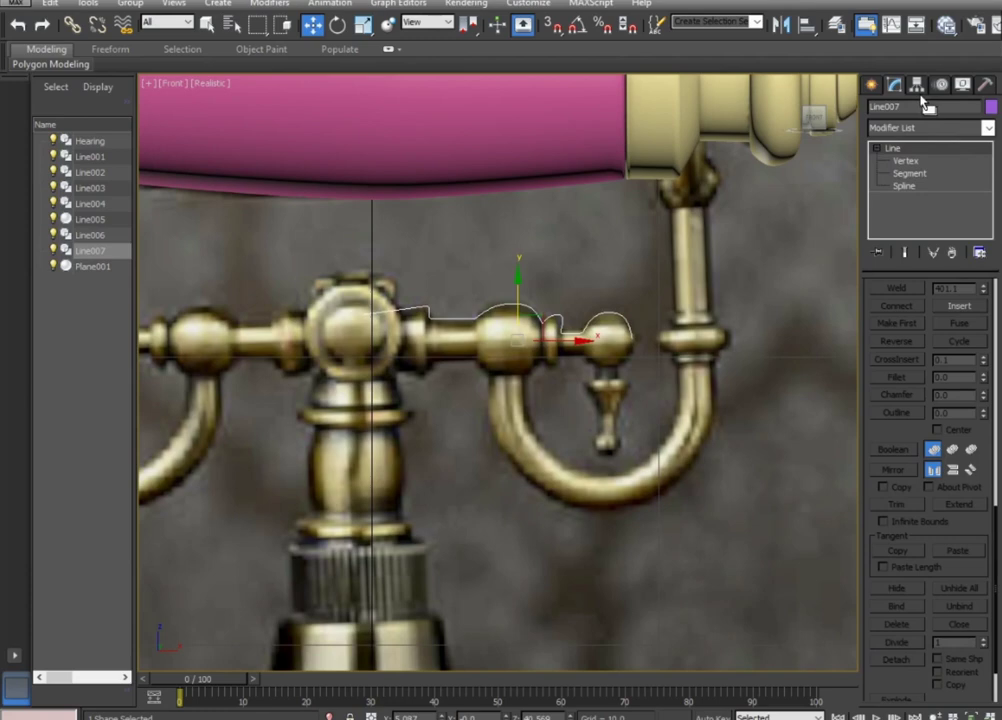
left_click(988, 128)
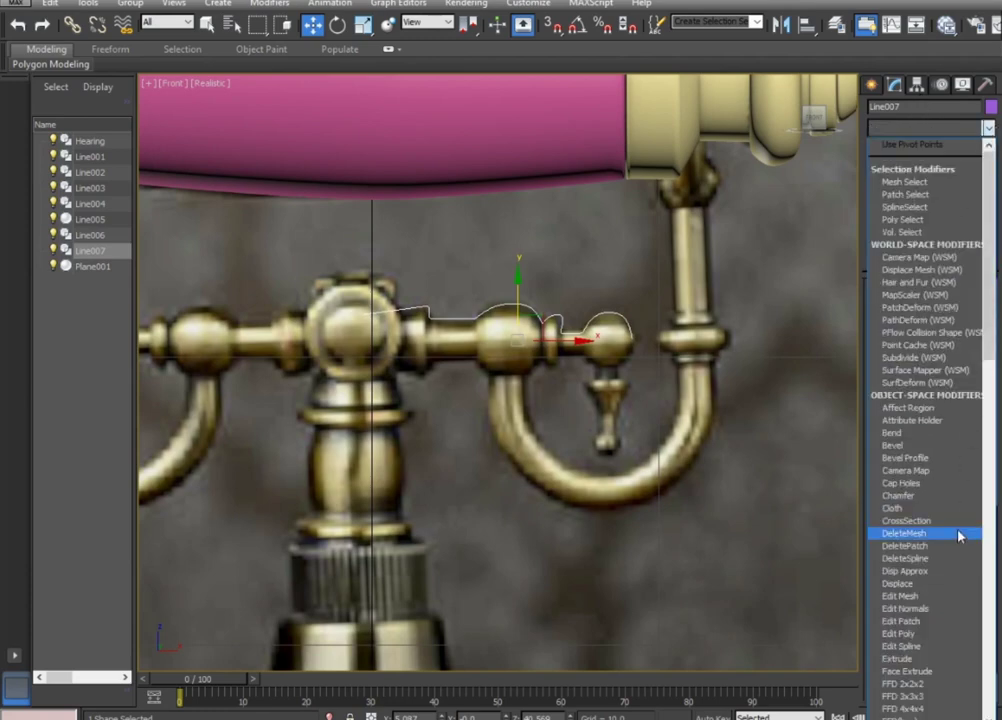
Apply a Lathe to Line007 revolving around X to form the right crossbar arm.
key("l")
left_click(905, 148)
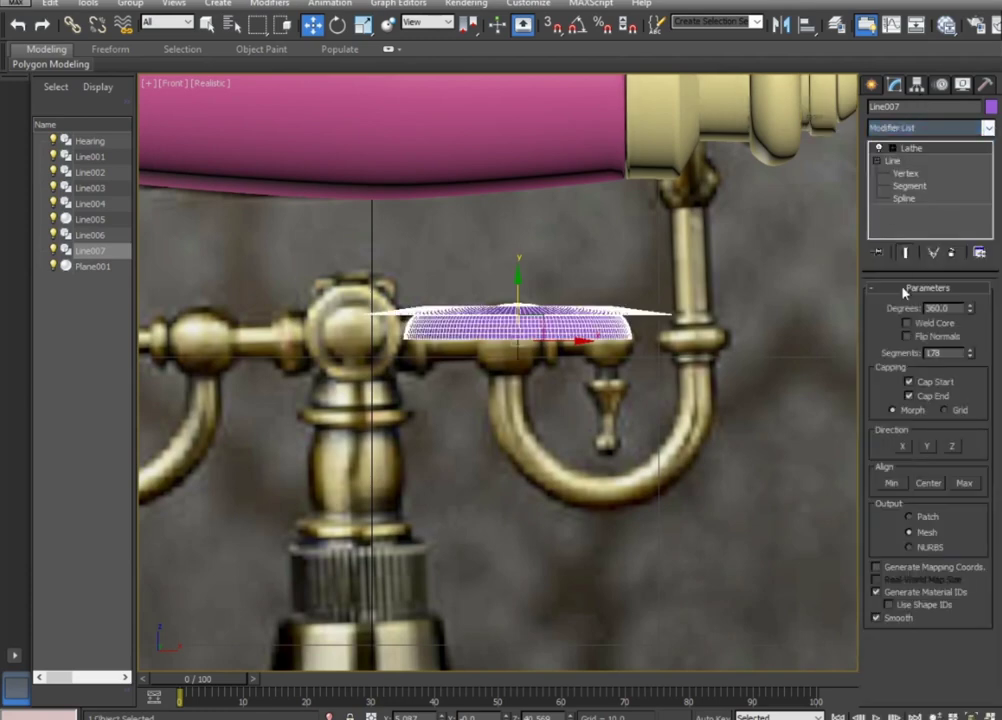
left_click(904, 449)
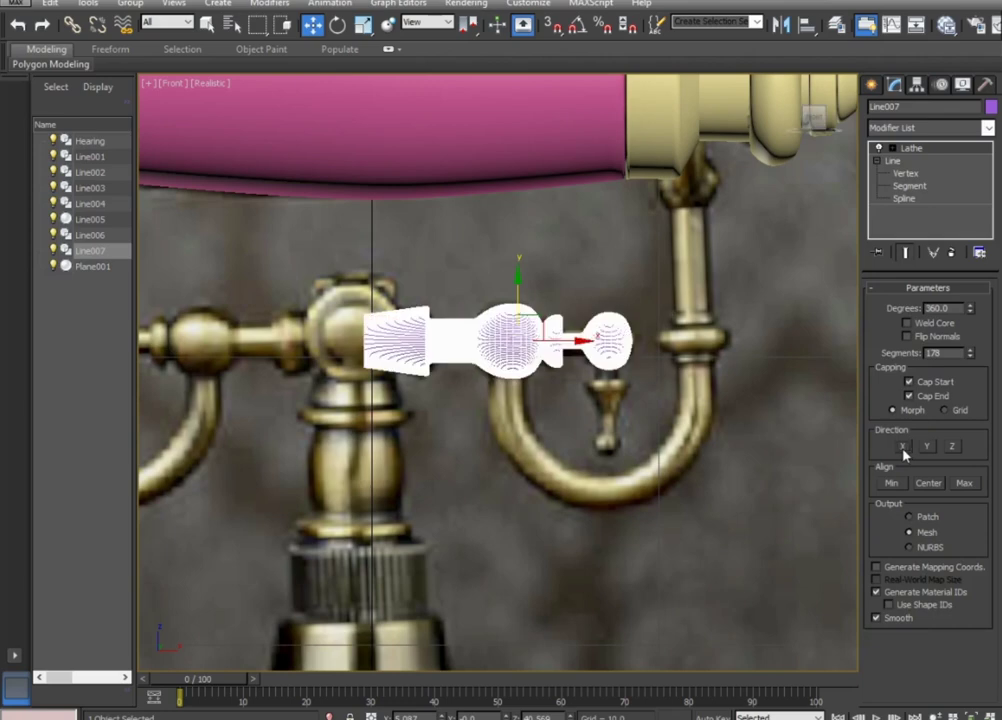
scroll(447, 331, "down", 2)
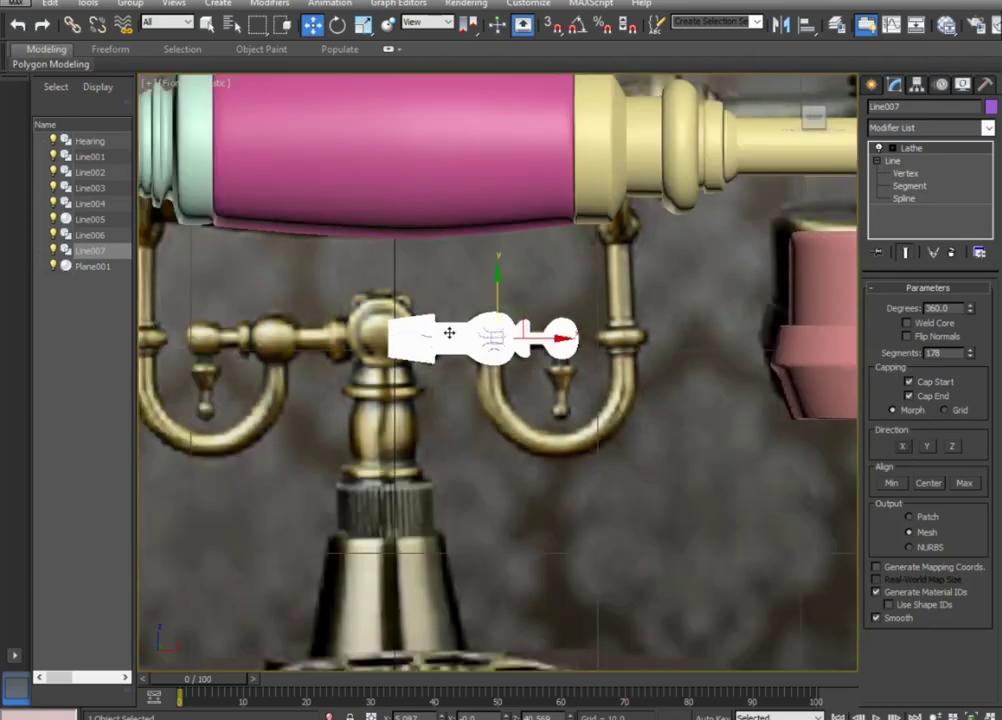
scroll(481, 340, "down", 2)
scroll(577, 331, "up", 3)
middle_click_drag(577, 331, 673, 415)
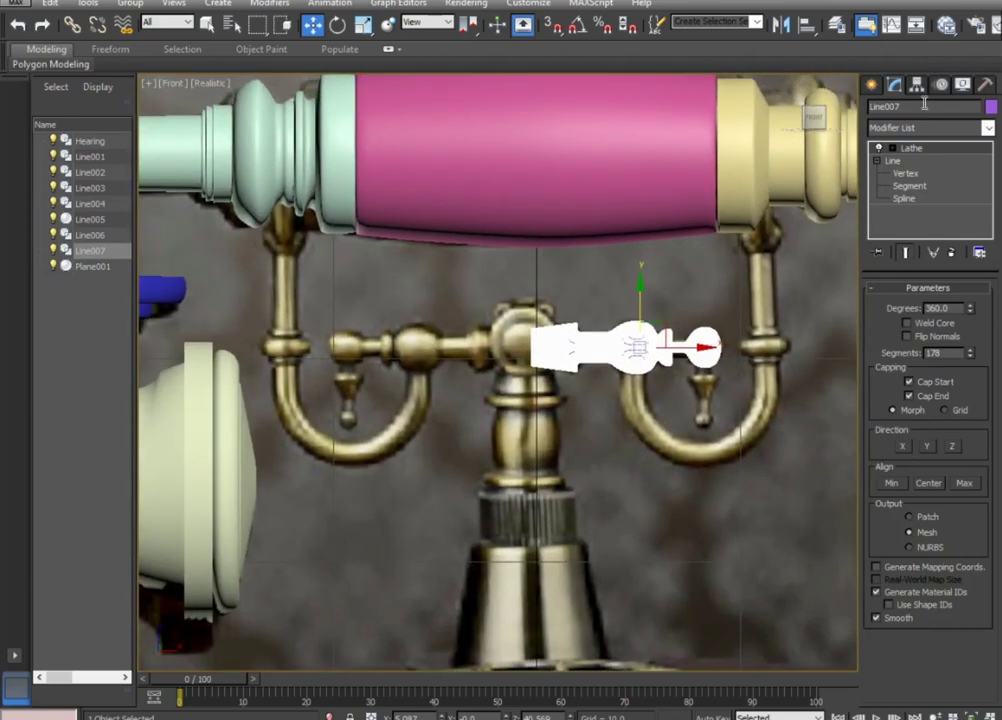
Add a Symmetry modifier to Line007 and move its mirror so the bar spans both arms.
left_click(987, 130)
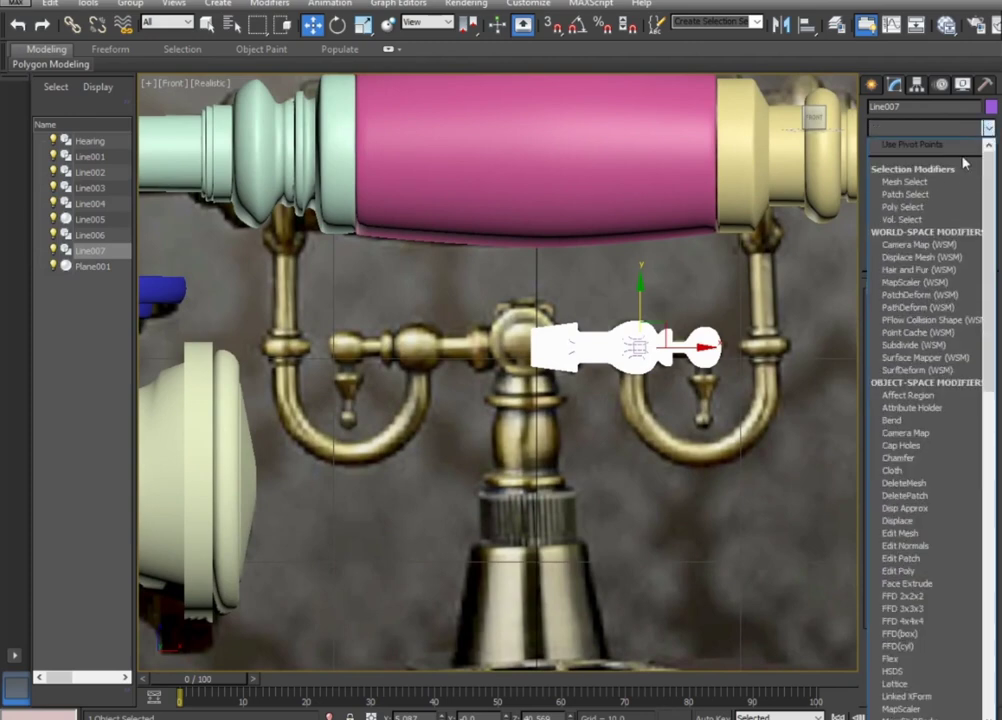
scroll(963, 162, "down", 2)
scroll(963, 162, "down", 4)
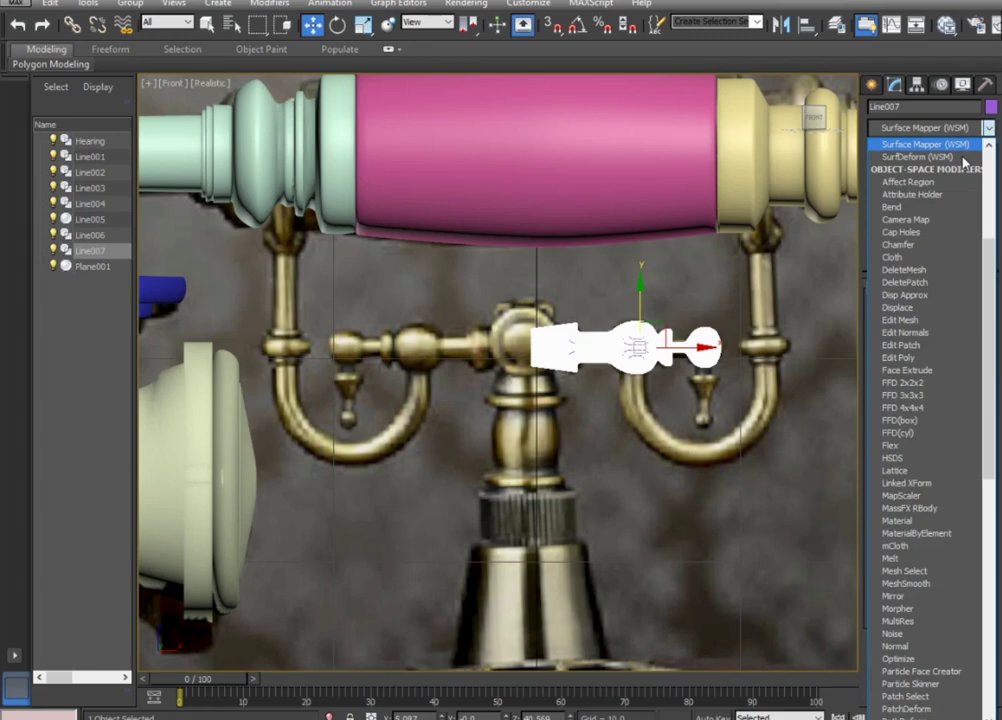
scroll(945, 535, "down", 15)
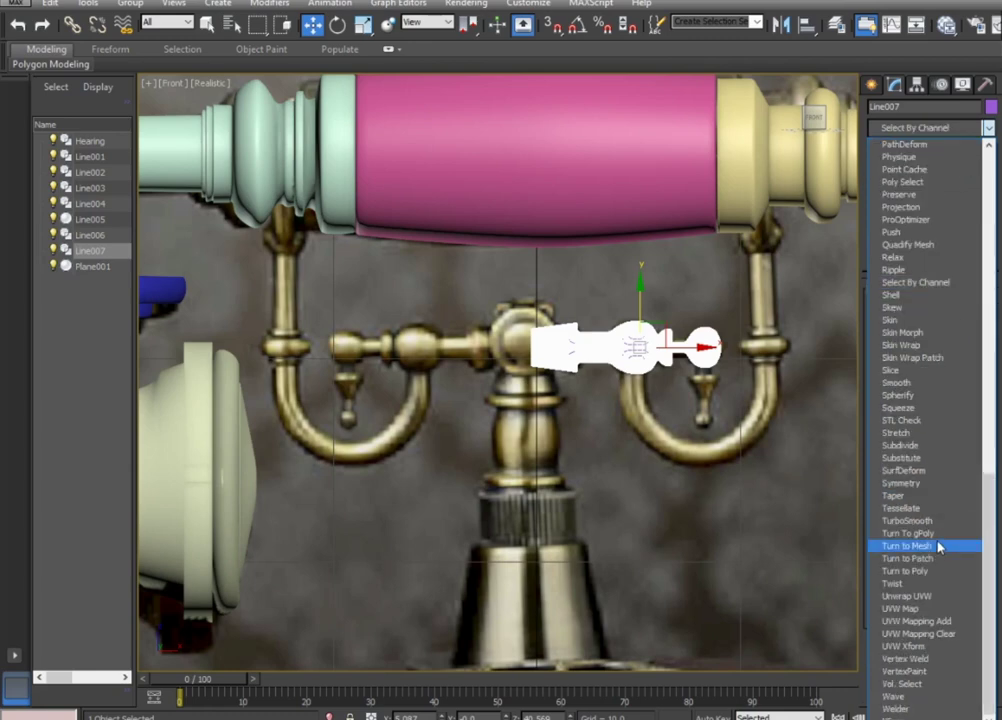
left_click(913, 484)
left_click(893, 148)
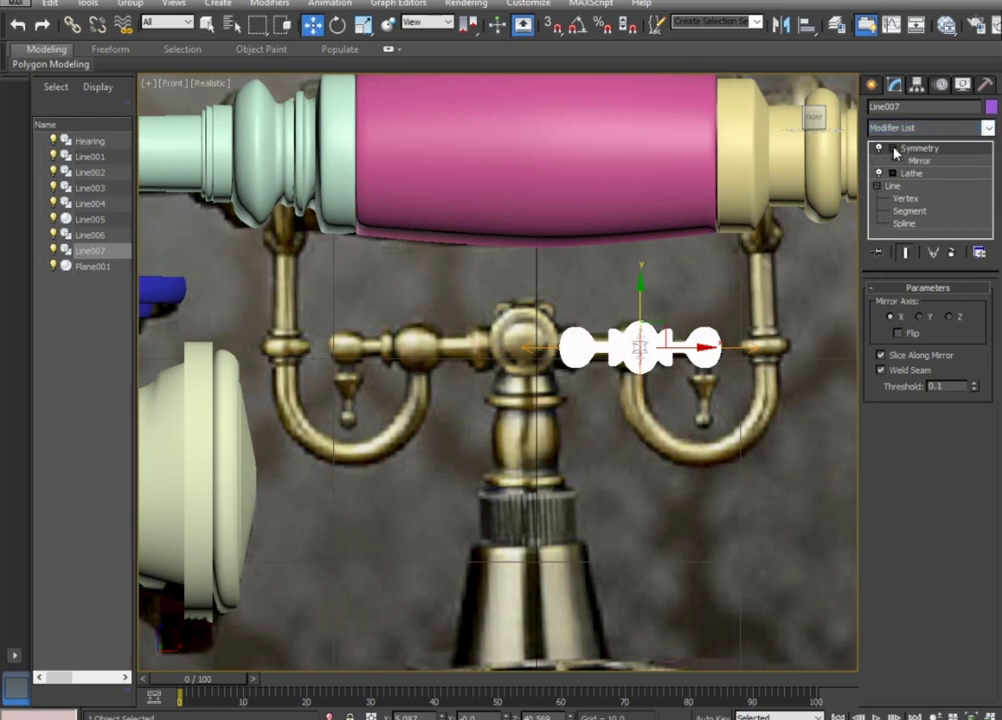
left_click(917, 160)
mouse_move(678, 347)
left_mouse_down()
mouse_move(566, 351)
mouse_move(576, 357)
left_mouse_up()
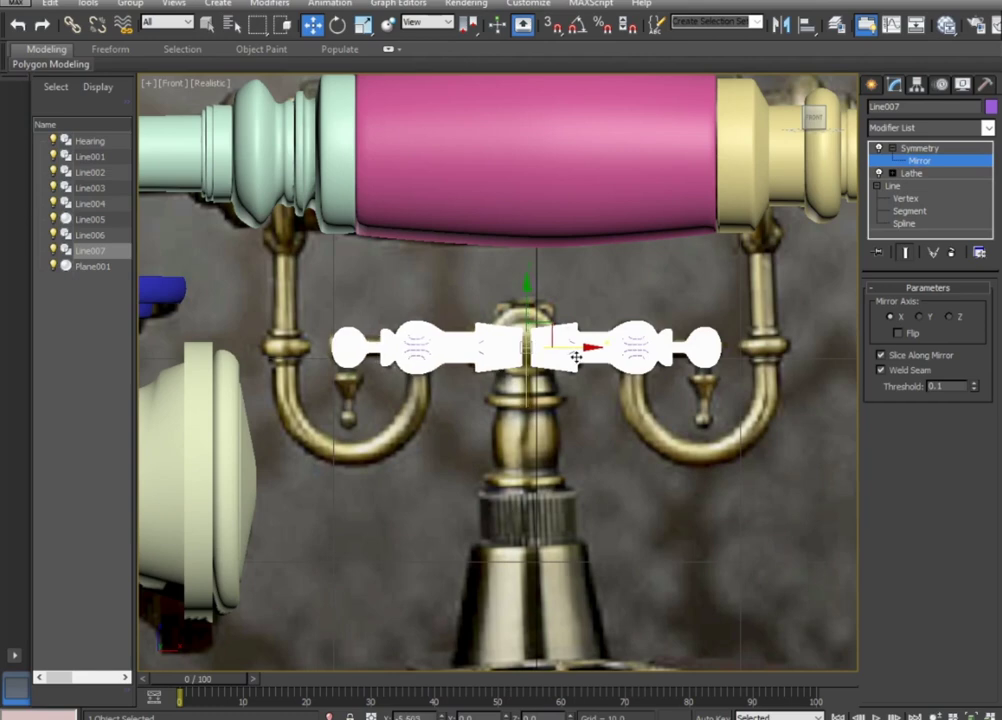
left_click_drag(576, 357, 577, 351)
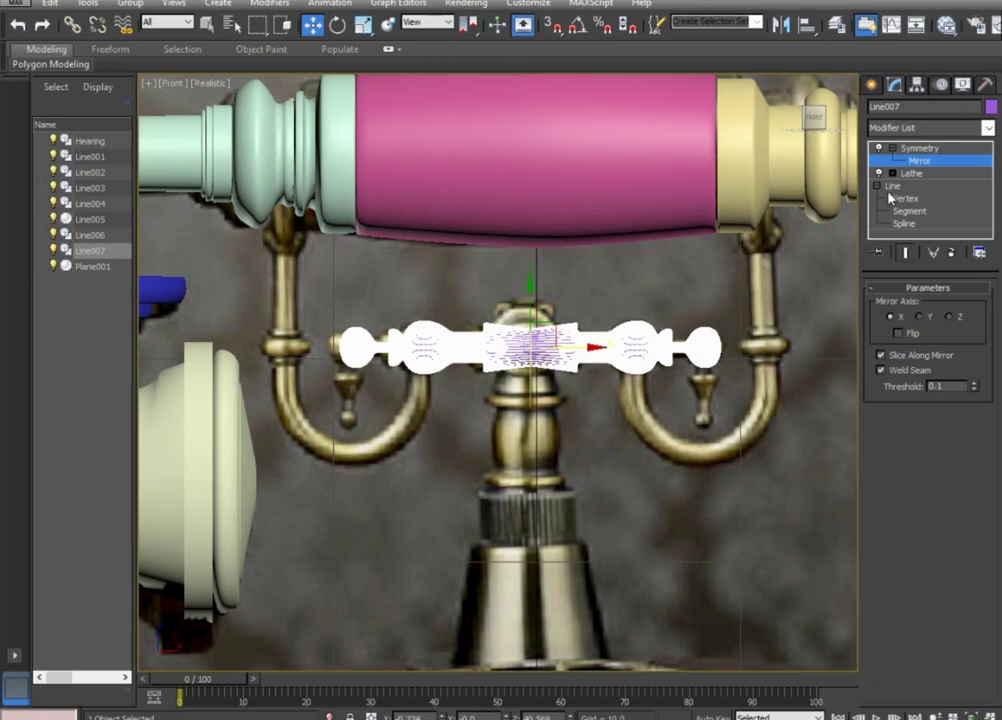
left_click(916, 148)
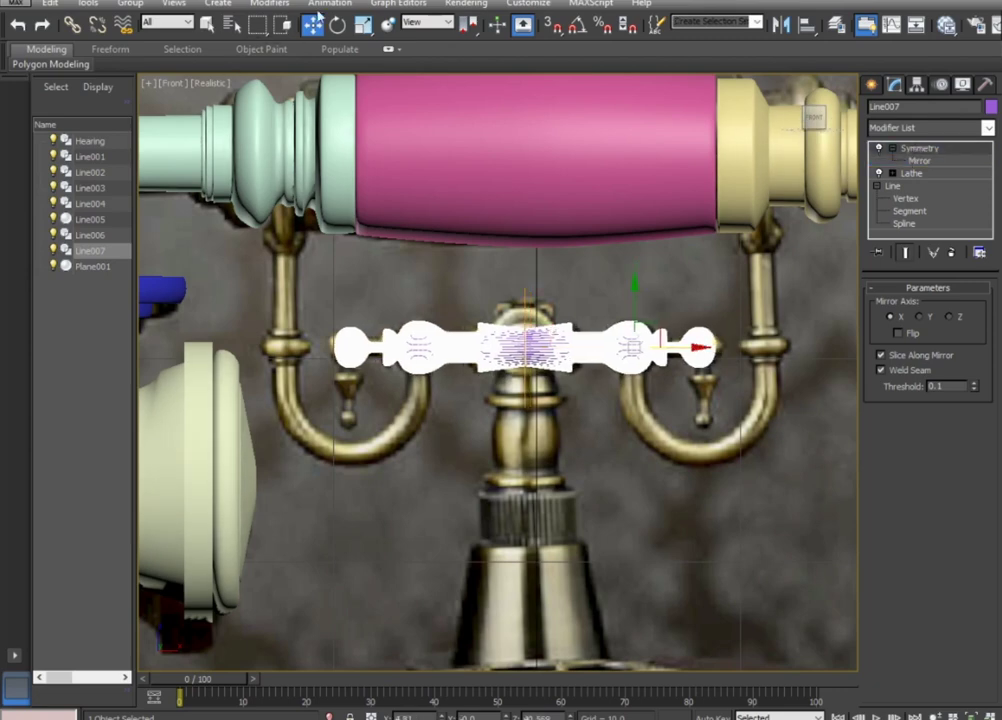
Scale the crossbar slightly wider and check its shaded look.
left_click(362, 25)
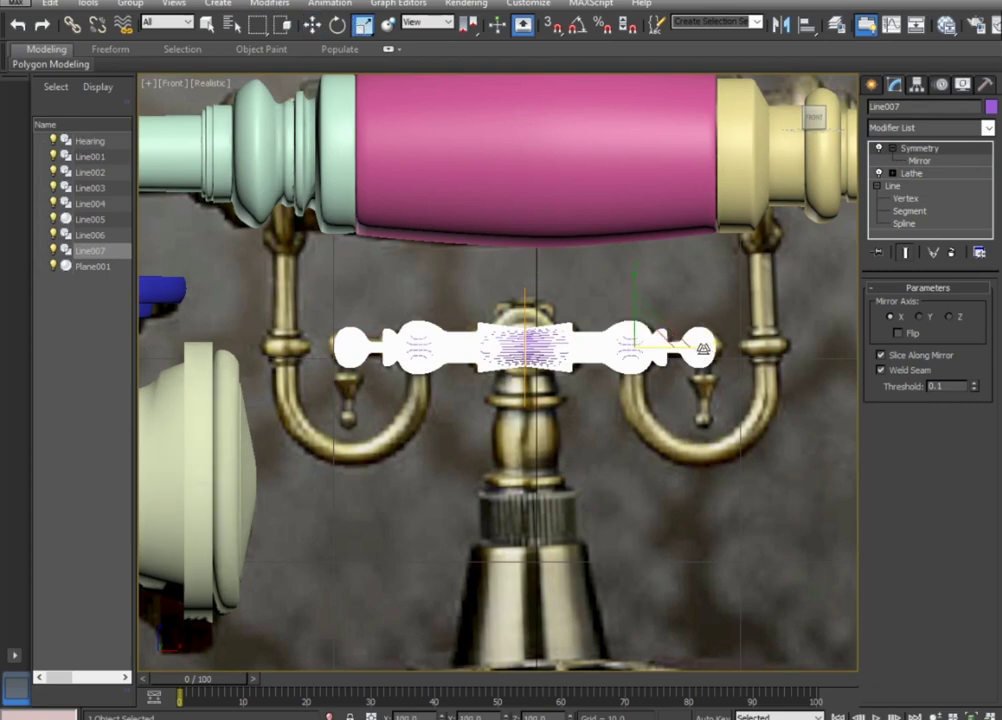
left_click_drag(685, 349, 704, 350)
key("w")
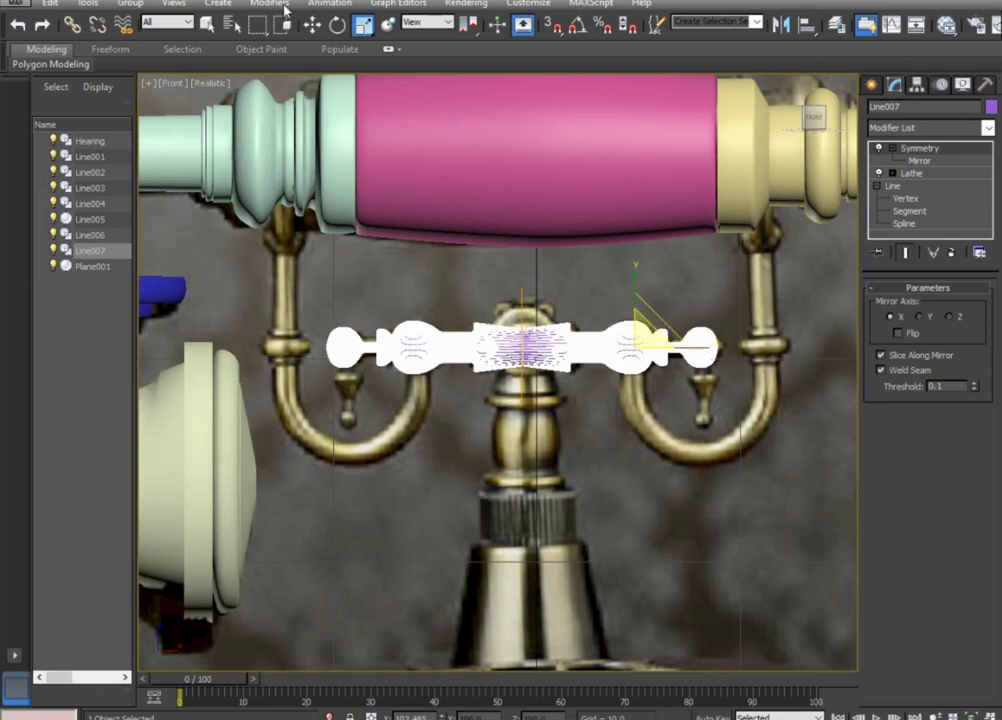
left_click(593, 291)
scroll(581, 293, "down", 2)
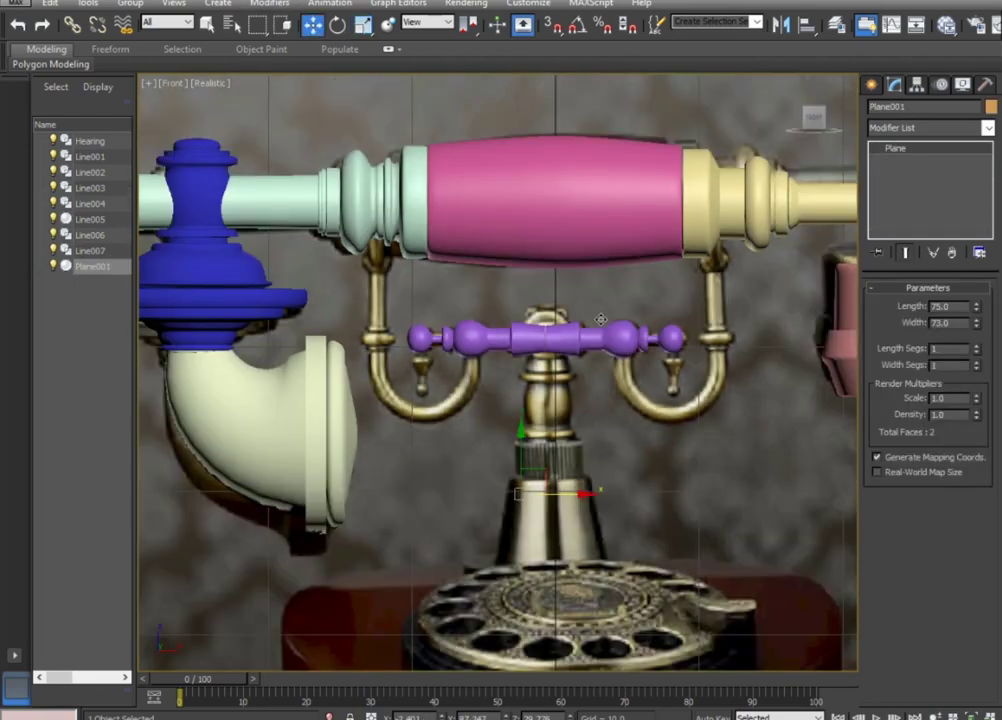
scroll(545, 349, "up", 4)
left_click(545, 349)
Set the Symmetry weld threshold to 0.02 and re-centre the mirror seam on the bar.
scroll(512, 351, "up", 3)
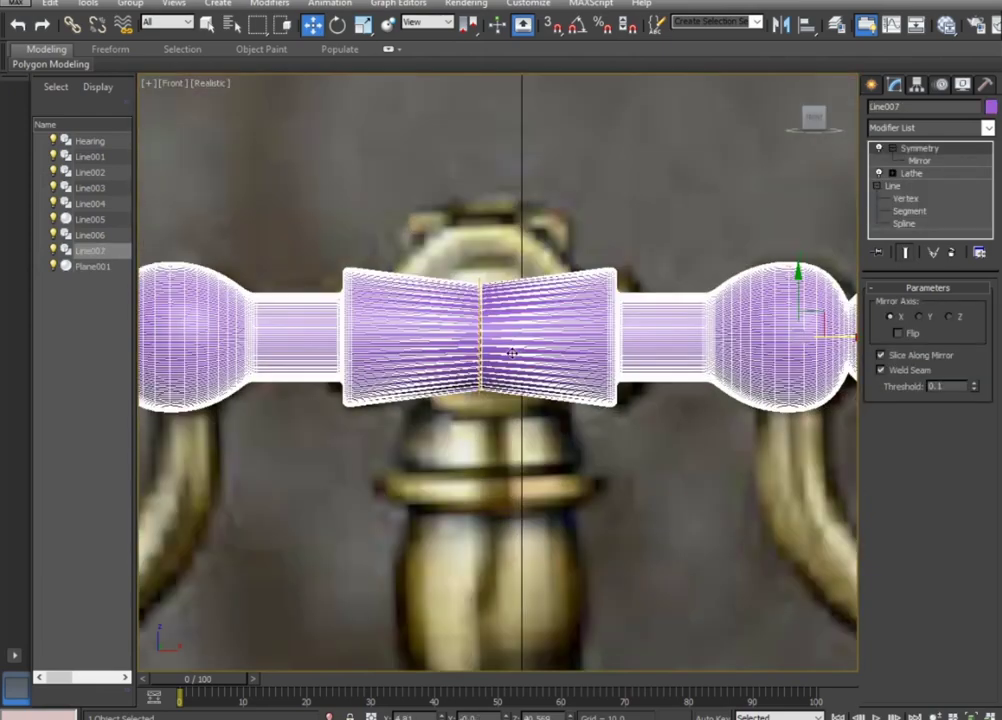
left_click_drag(975, 388, 952, 401)
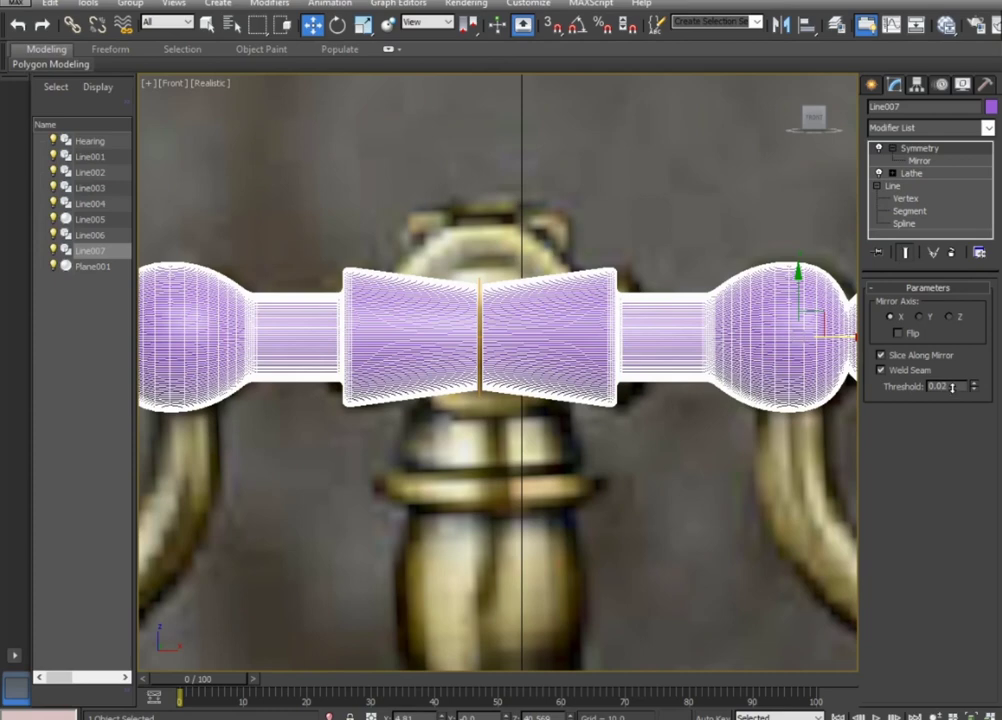
left_click(911, 164)
left_click_drag(508, 334, 515, 336)
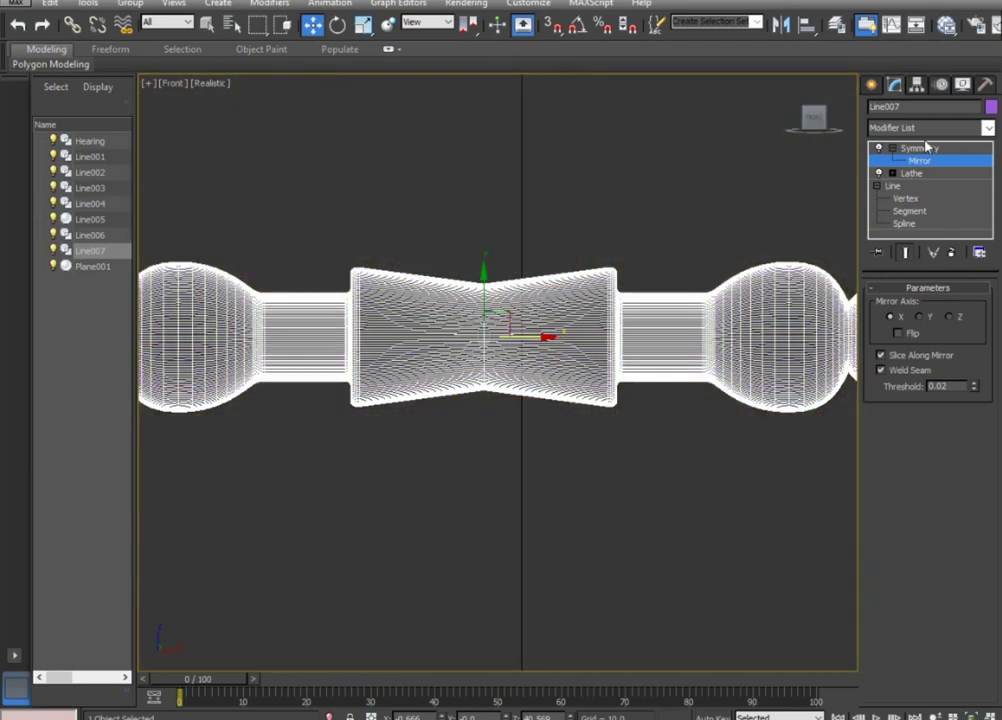
left_click(690, 548)
scroll(650, 540, "down", 3)
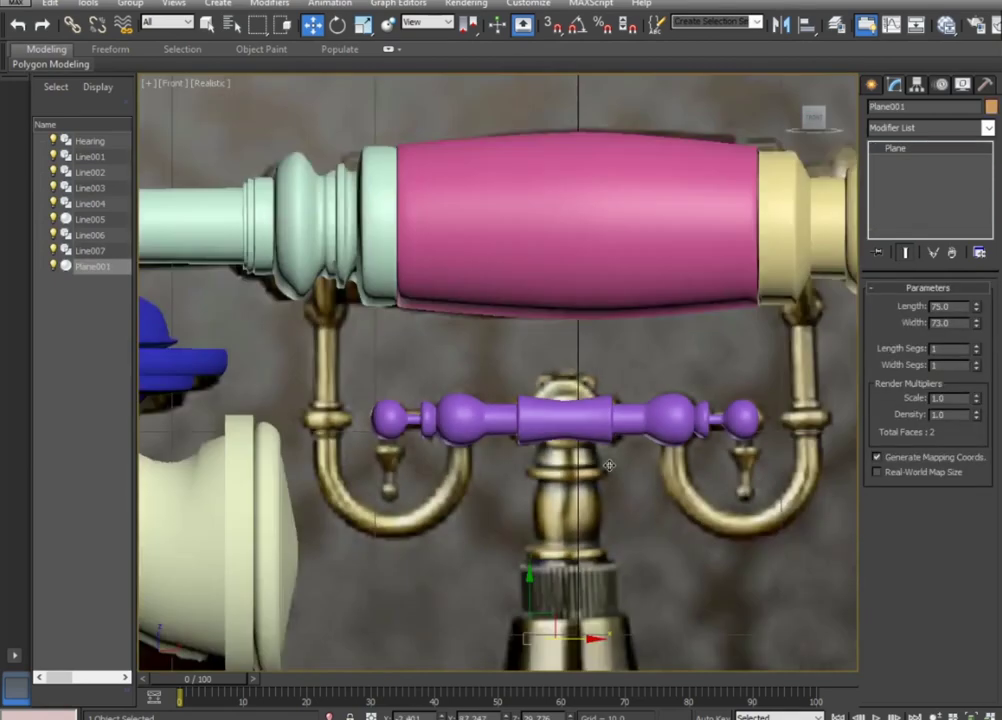
Straighten the background plane Plane001 by setting its Z rotation to 0.
scroll(609, 463, "down", 2)
scroll(612, 460, "down", 2)
scroll(620, 450, "down", 1)
scroll(630, 440, "down", 1)
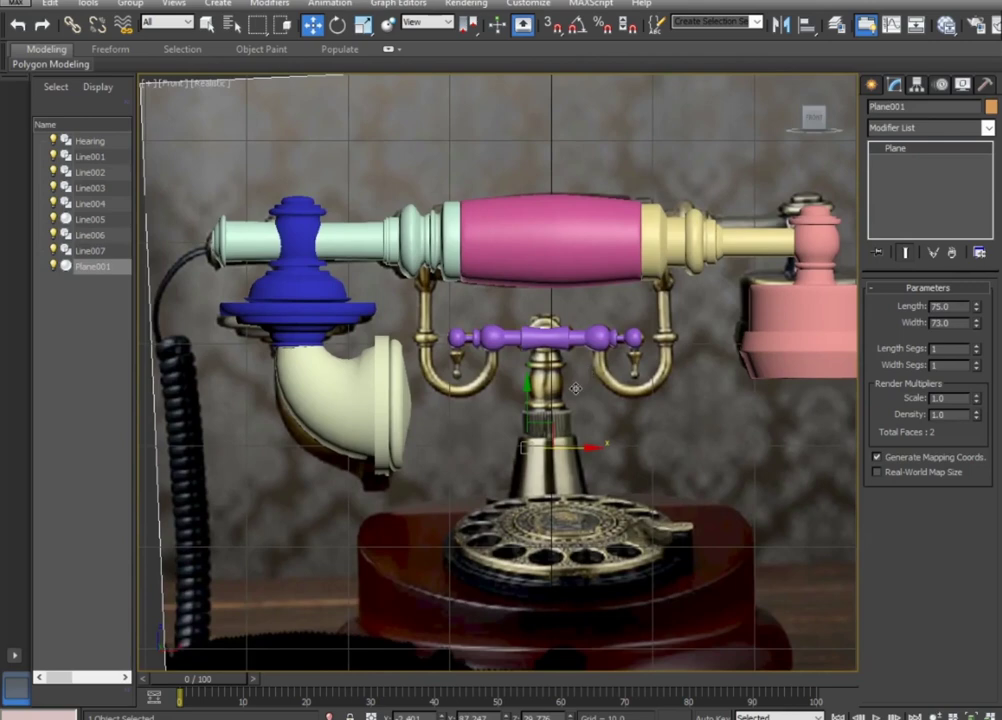
scroll(643, 421, "down", 1)
scroll(643, 421, "up", 1)
scroll(640, 425, "up", 2)
scroll(680, 450, "down", 4)
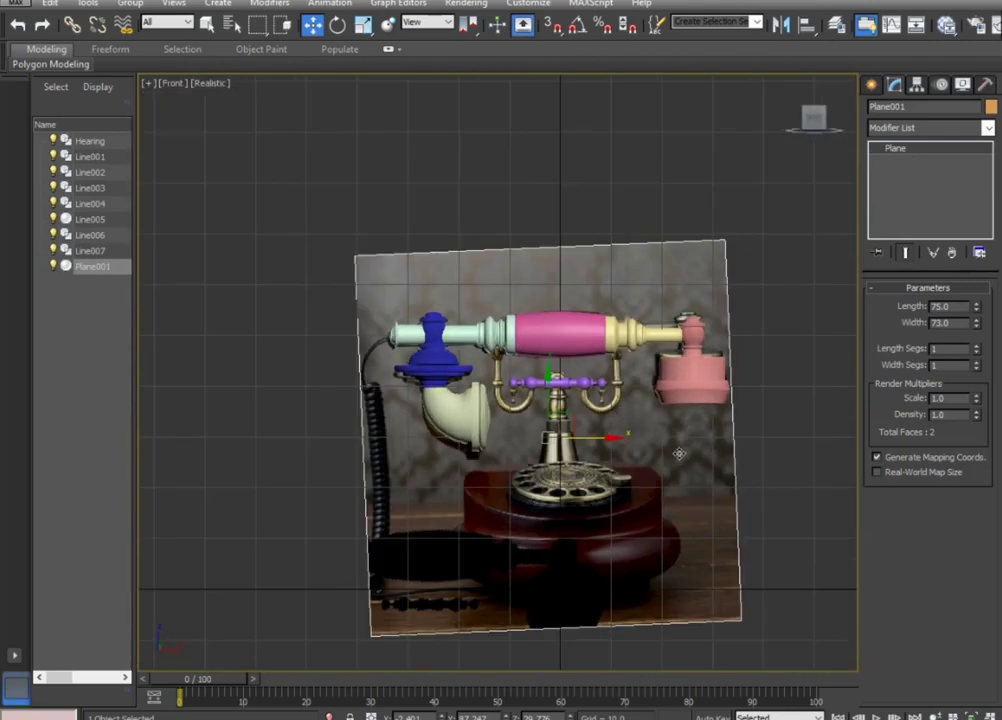
middle_click_drag(482, 356, 482, 278)
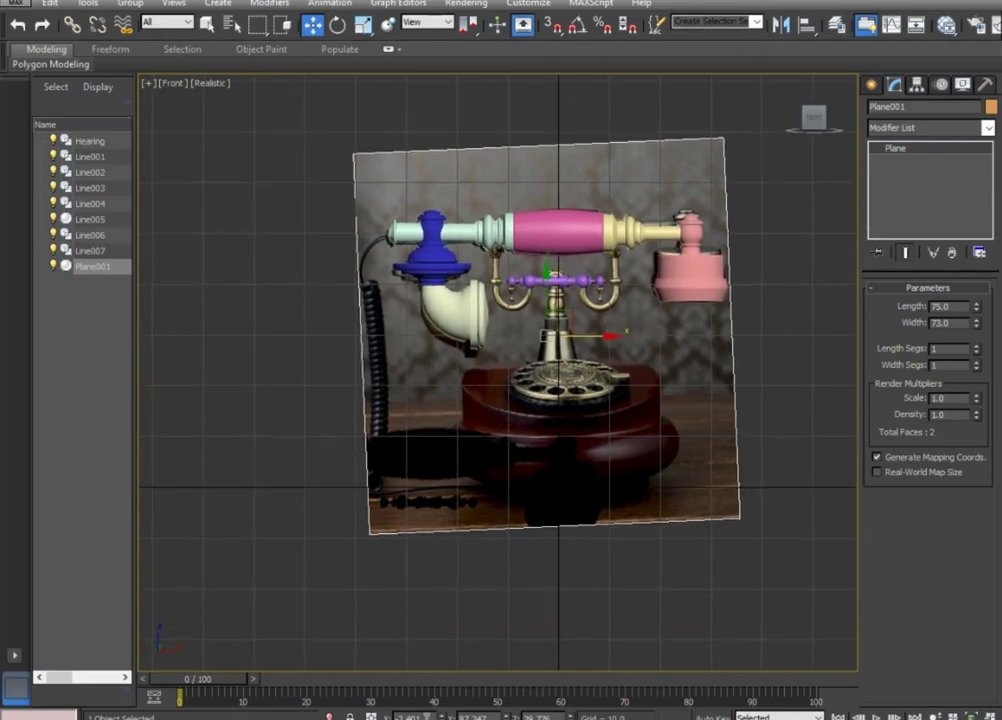
left_click(337, 25)
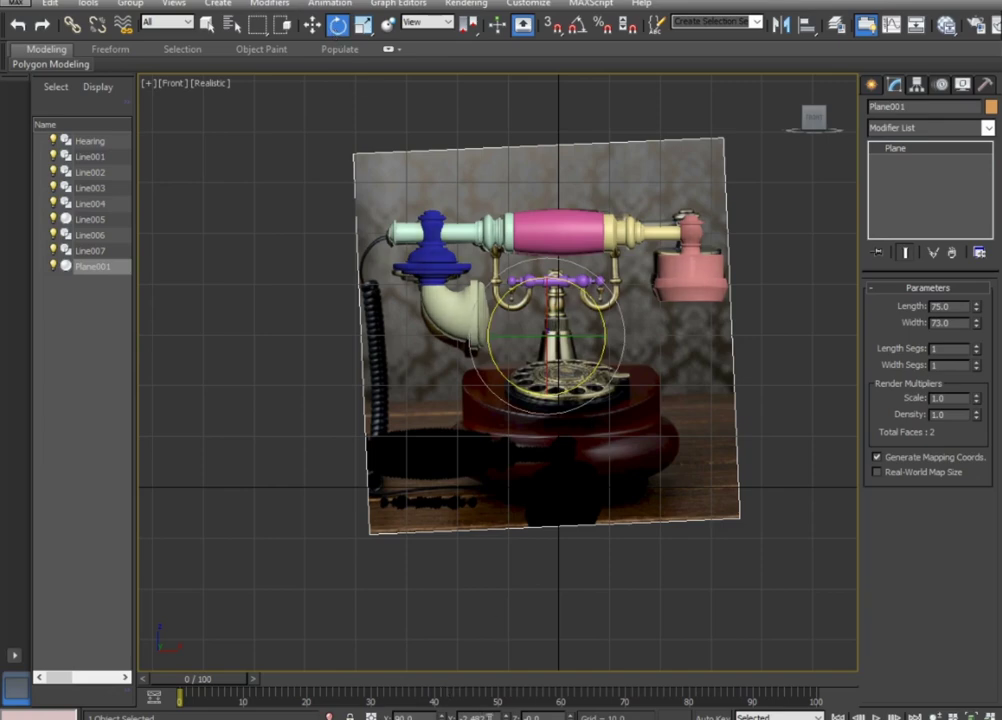
type("0")
key("Return")
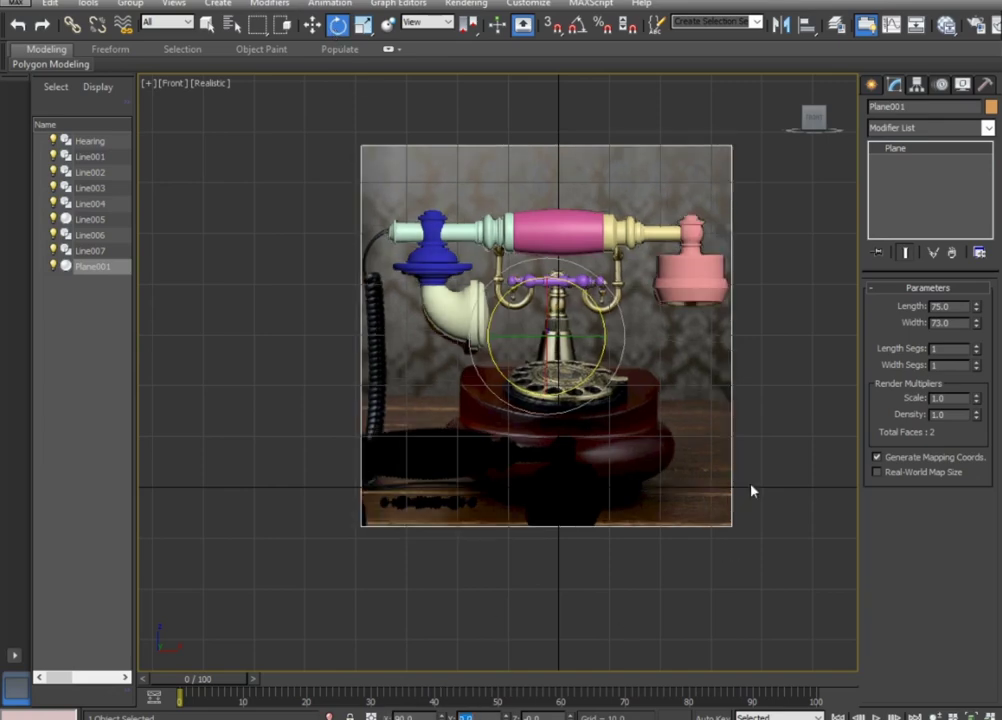
left_click(746, 498)
Frame the crossbar area and go to the Shapes creation panel.
scroll(604, 351, "up", 5)
mouse_move(604, 351)
middle_mouse_down()
mouse_move(611, 376)
mouse_move(571, 447)
mouse_move(542, 454)
middle_mouse_up()
scroll(571, 447, "up", 2)
scroll(542, 454, "up", 2)
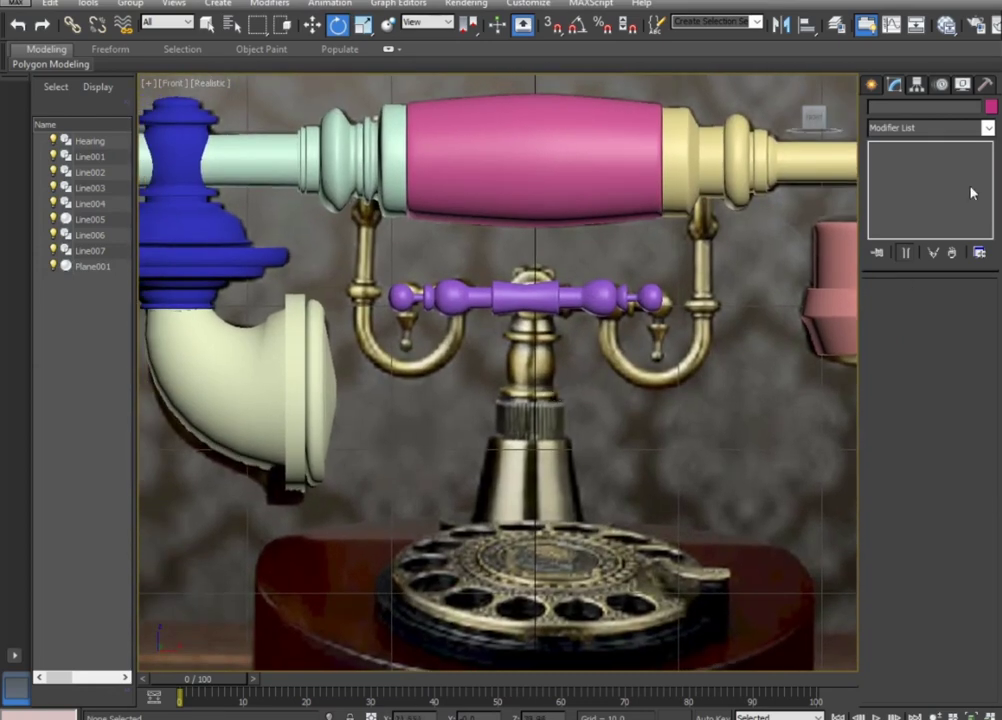
left_click(871, 84)
left_click(894, 109)
Start a Line spline tracing the stem's top knob, narrow neck and bulge.
left_click(901, 200)
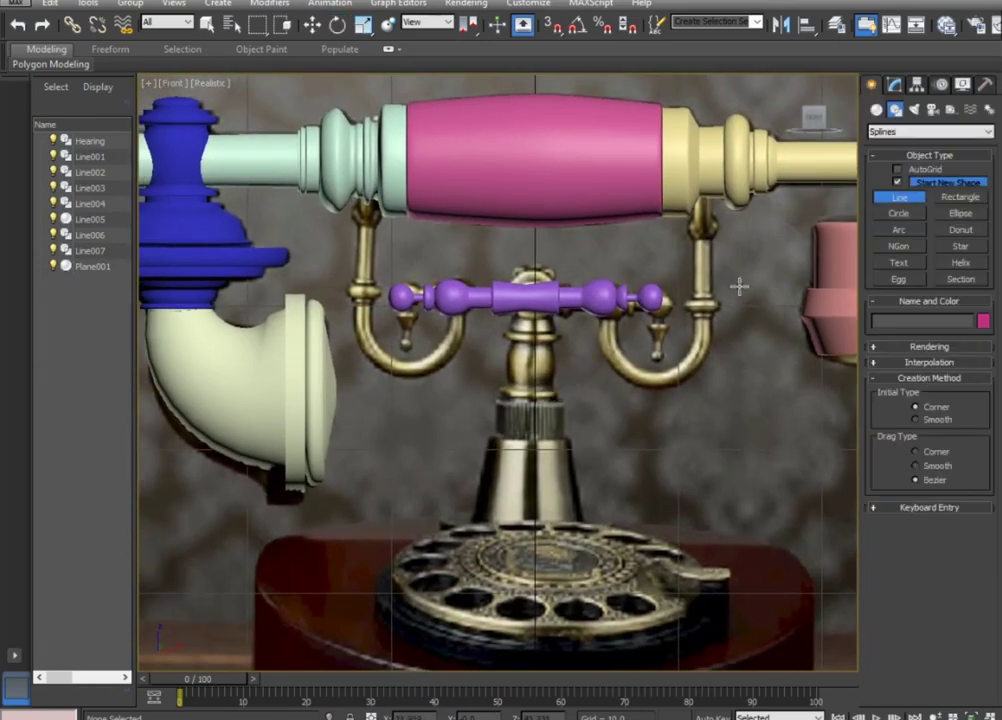
scroll(523, 309, "up", 4)
middle_click_drag(520, 244, 479, 262)
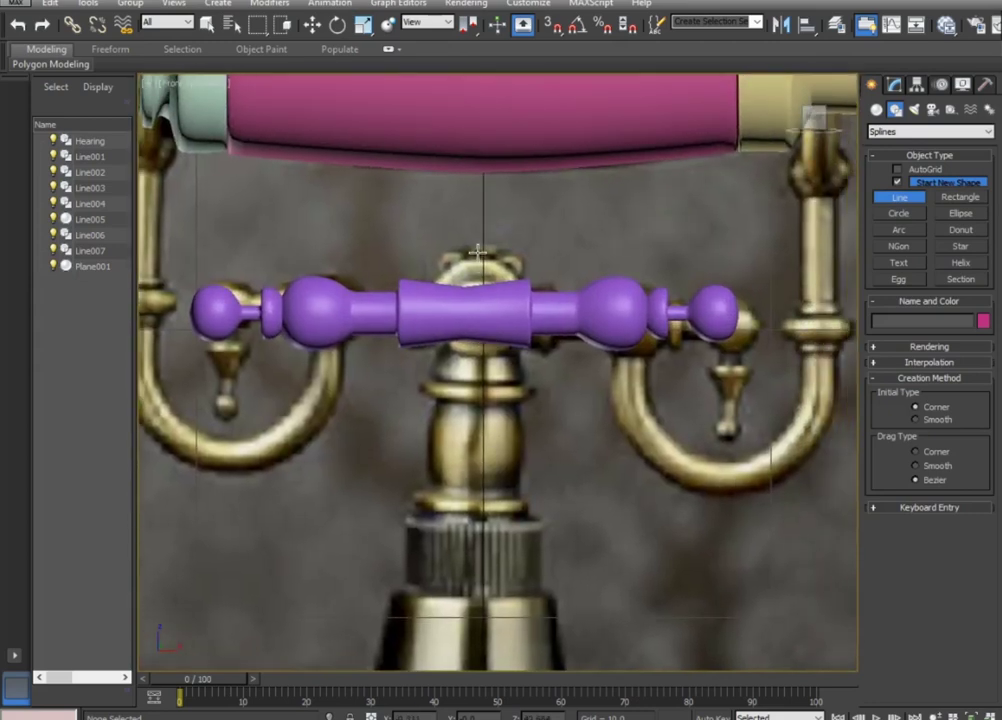
left_click(478, 248)
left_click_drag(523, 254, 521, 305)
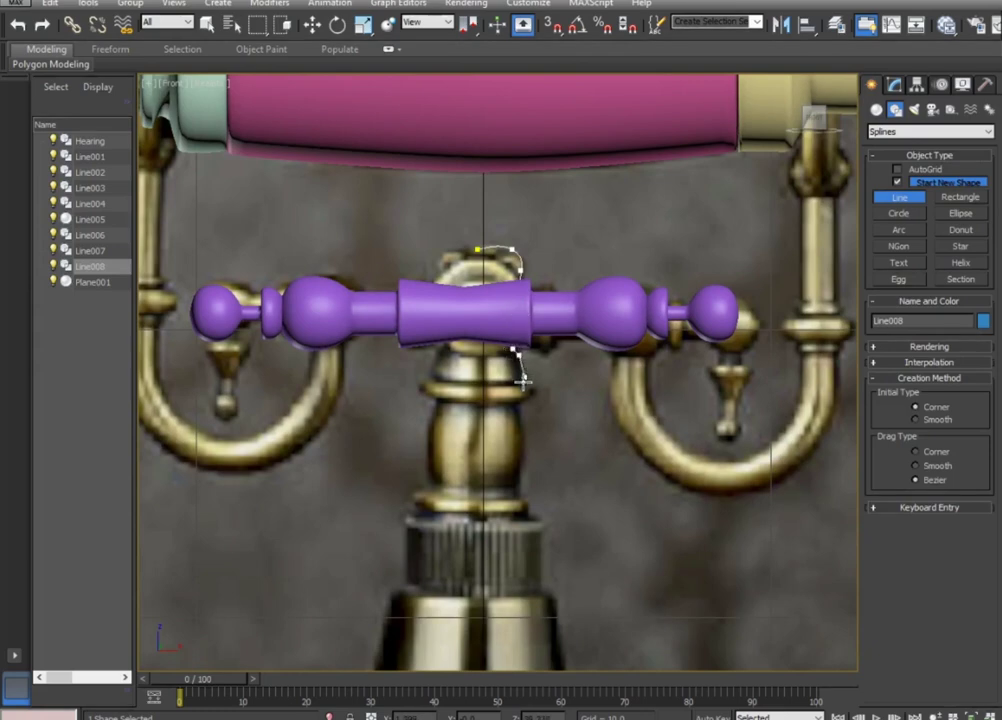
left_click(518, 384)
middle_click_drag(523, 421, 628, 263)
Continue the profile down the ribbed collar and out along the cone.
left_click_drag(622, 320, 612, 340)
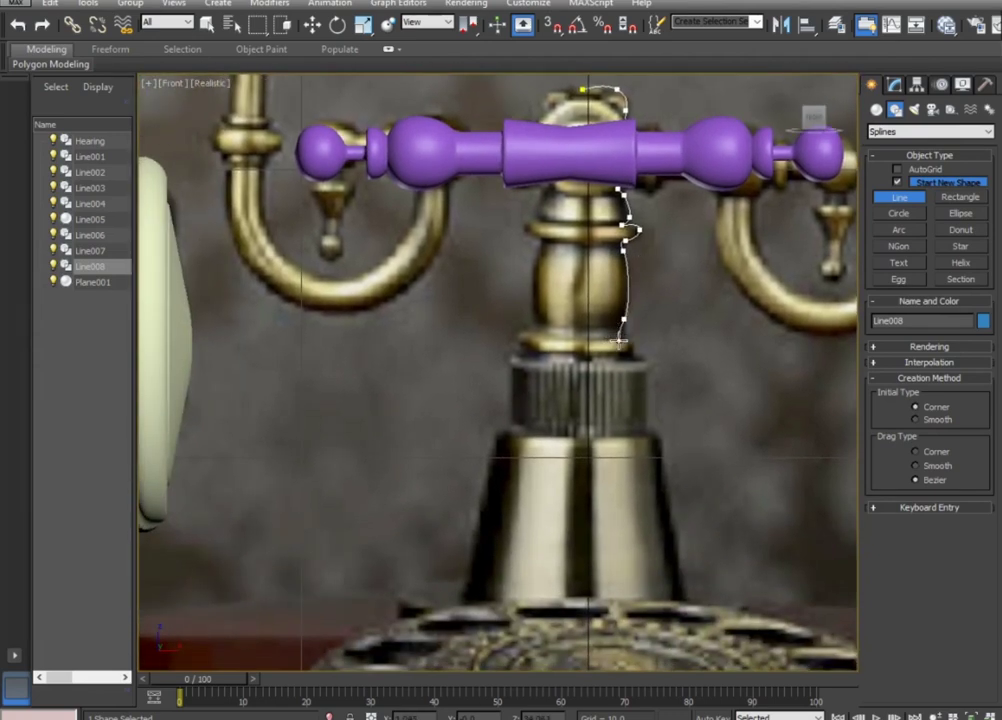
left_click(629, 341)
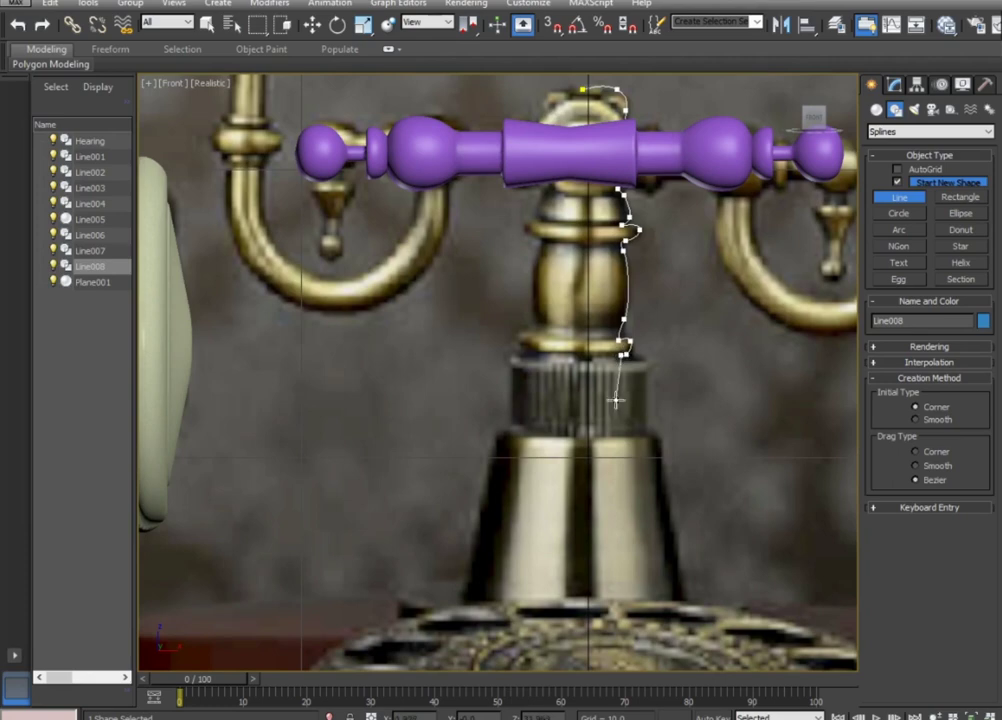
left_click(625, 435)
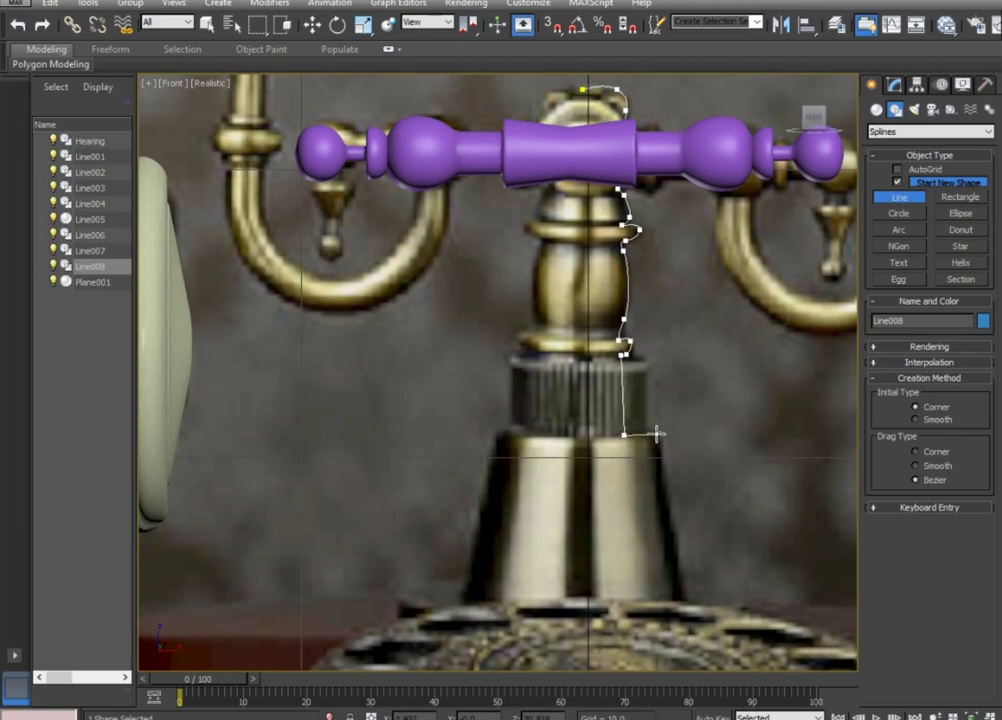
left_click(654, 432)
left_click(661, 455)
middle_click_drag(663, 473, 640, 341)
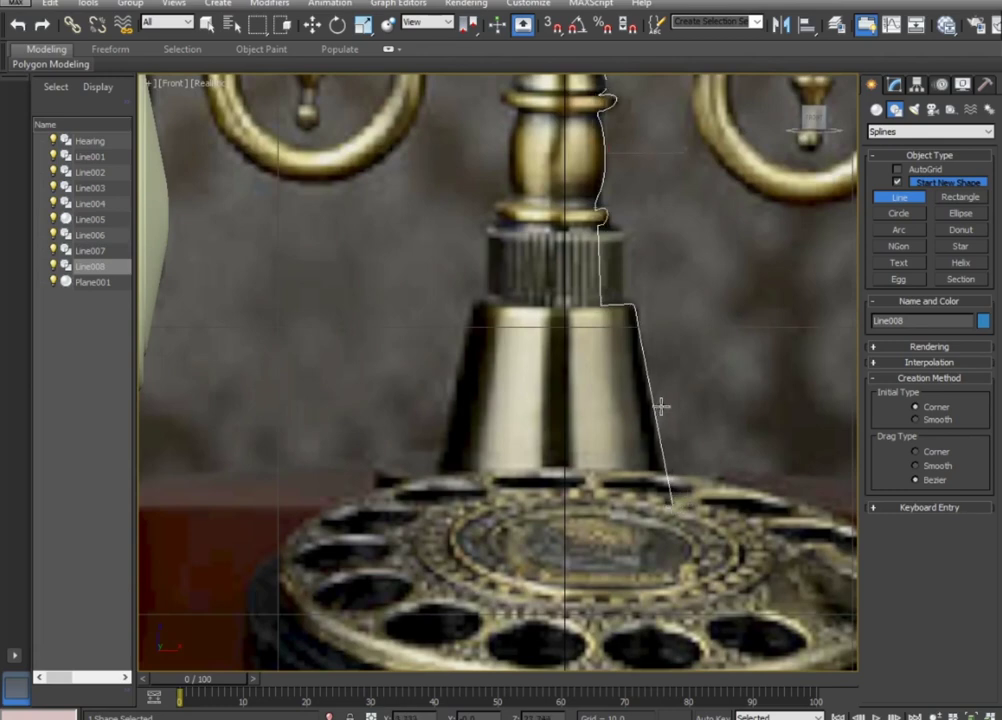
scroll(660, 380, "down", 3)
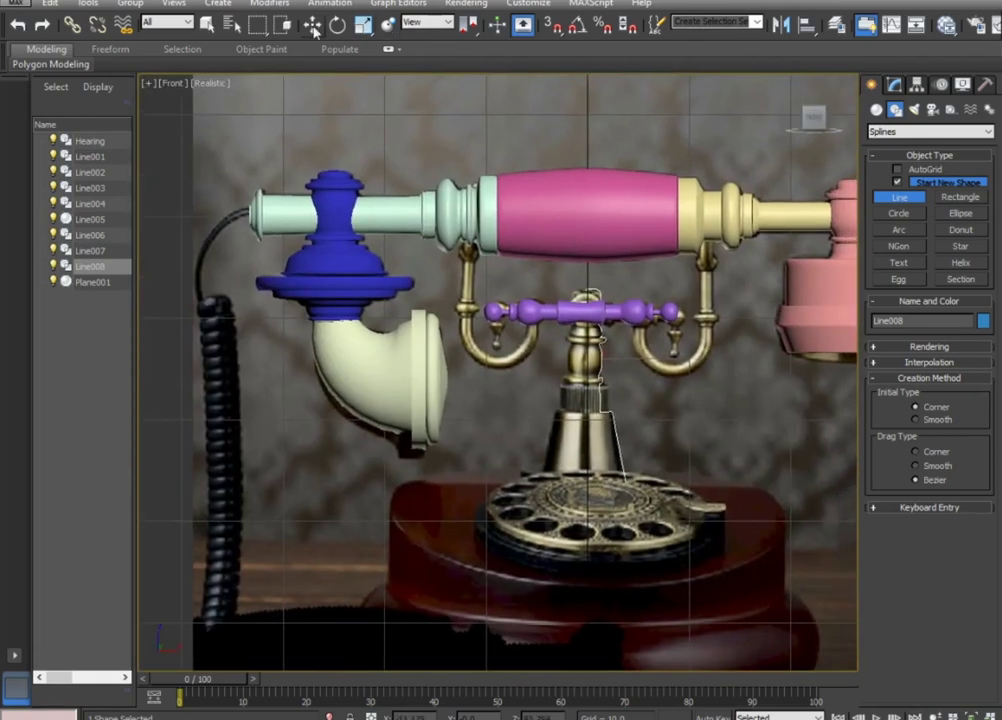
Finish the stem profile and move its pivot onto the stem's centre axis.
left_click(313, 25)
left_click(917, 86)
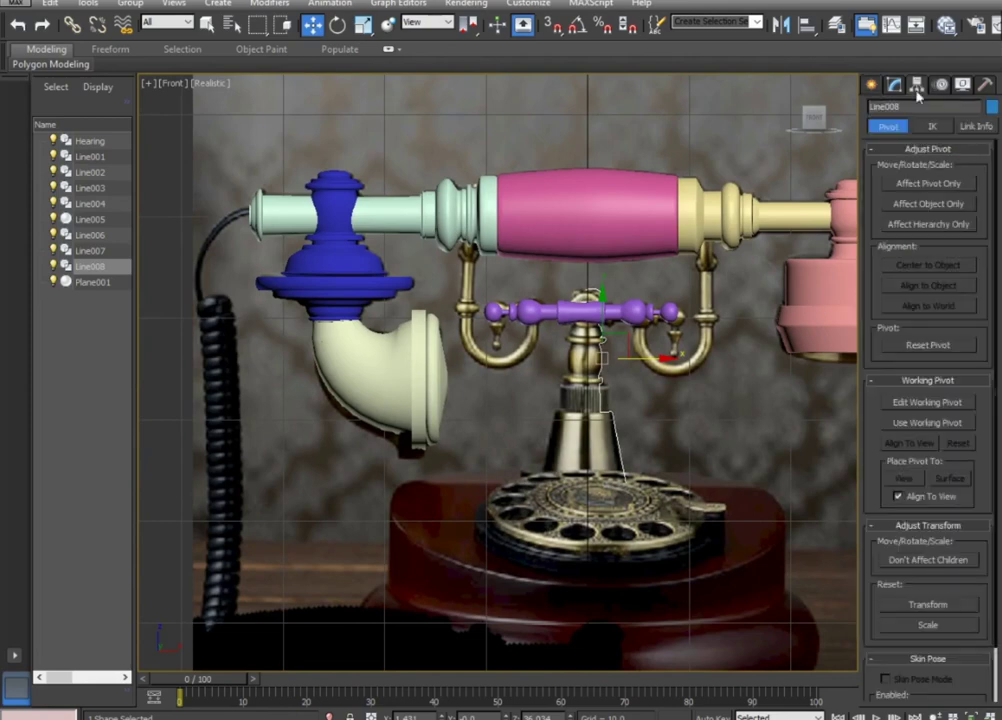
left_click(940, 185)
scroll(630, 356, "up", 2)
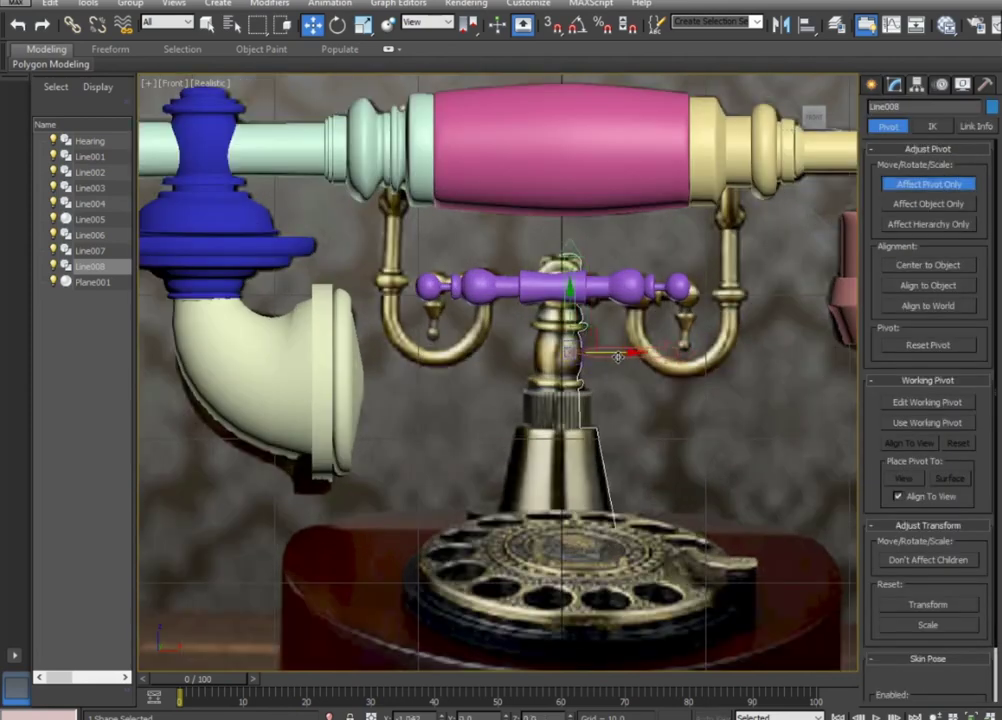
left_click_drag(618, 356, 612, 358)
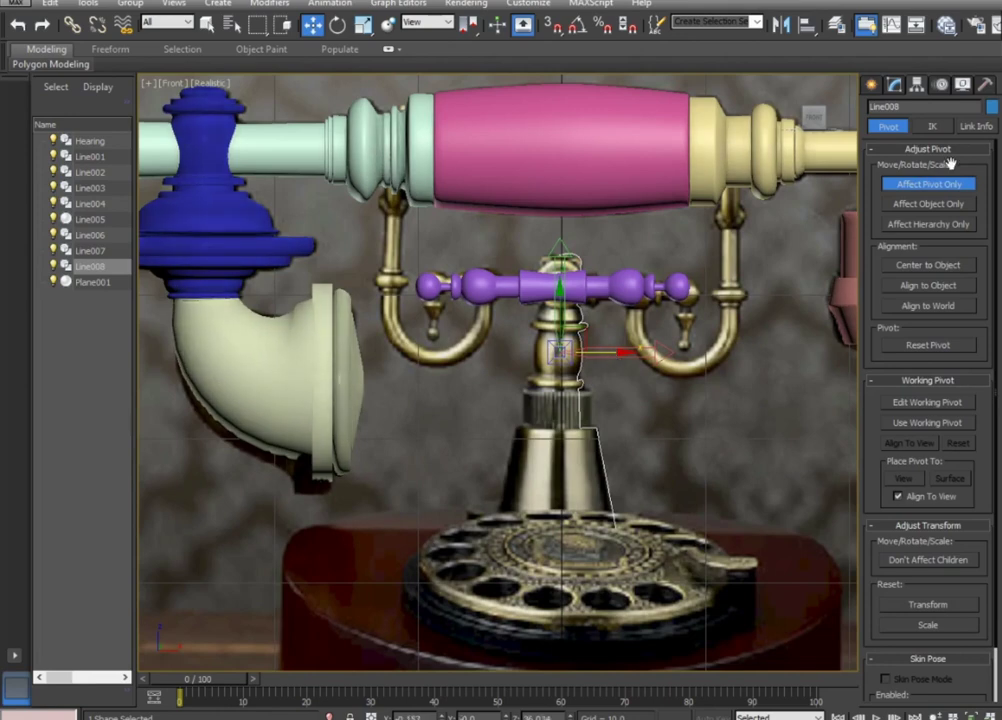
left_click(928, 184)
Apply a Lathe to Line008 and shift its axis to the stem's centre.
left_click(895, 84)
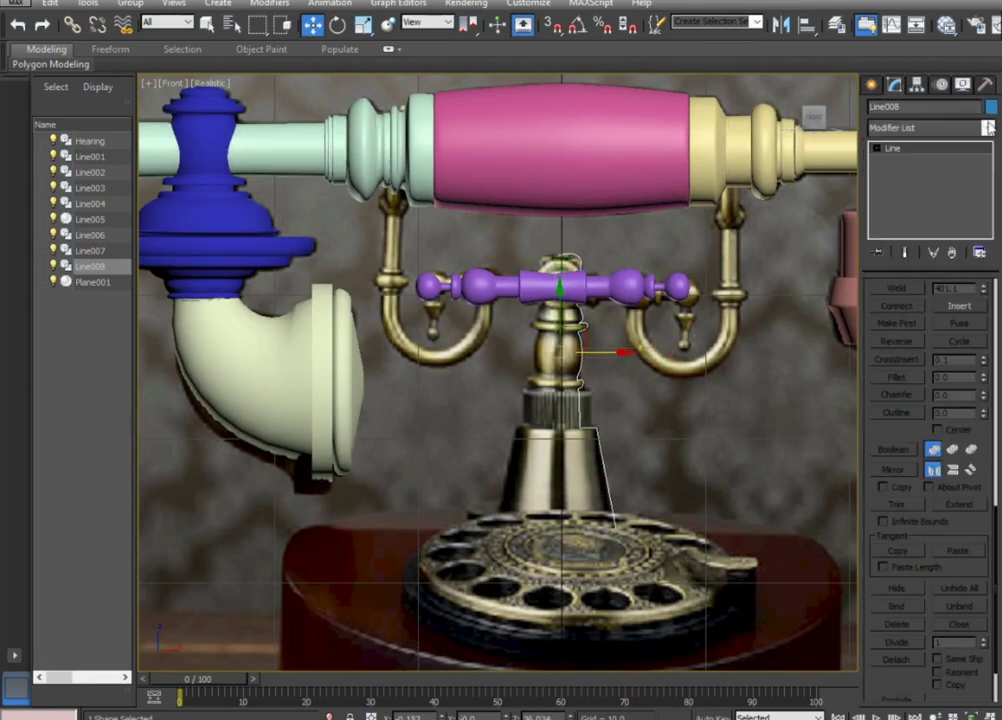
left_click(988, 127)
scroll(930, 300, "down", 10)
type("Lathe")
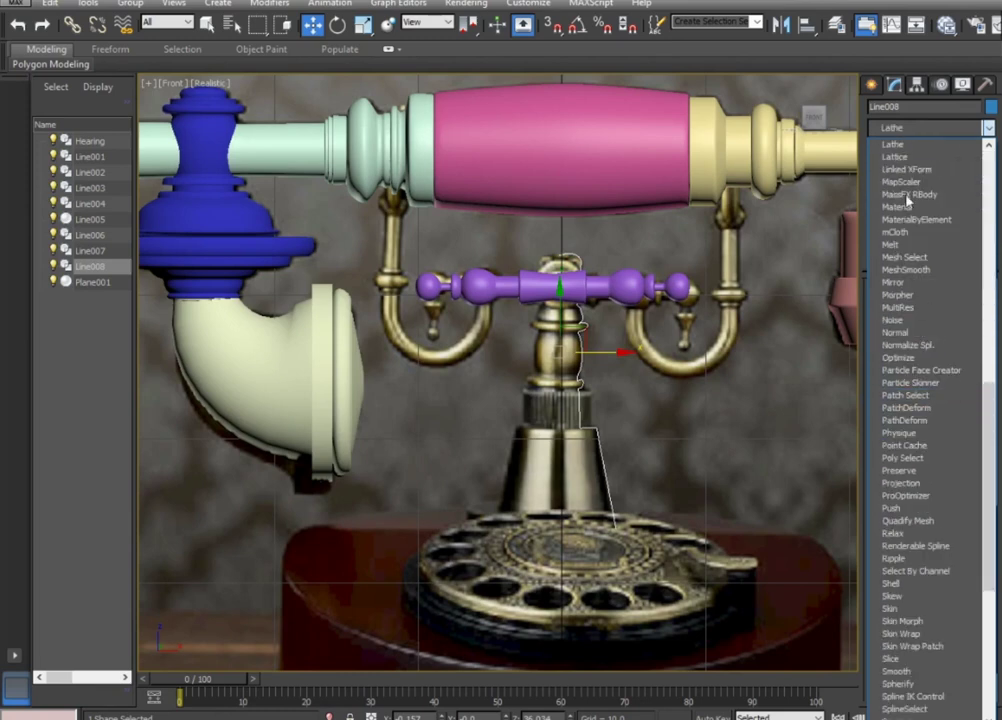
left_click(909, 146)
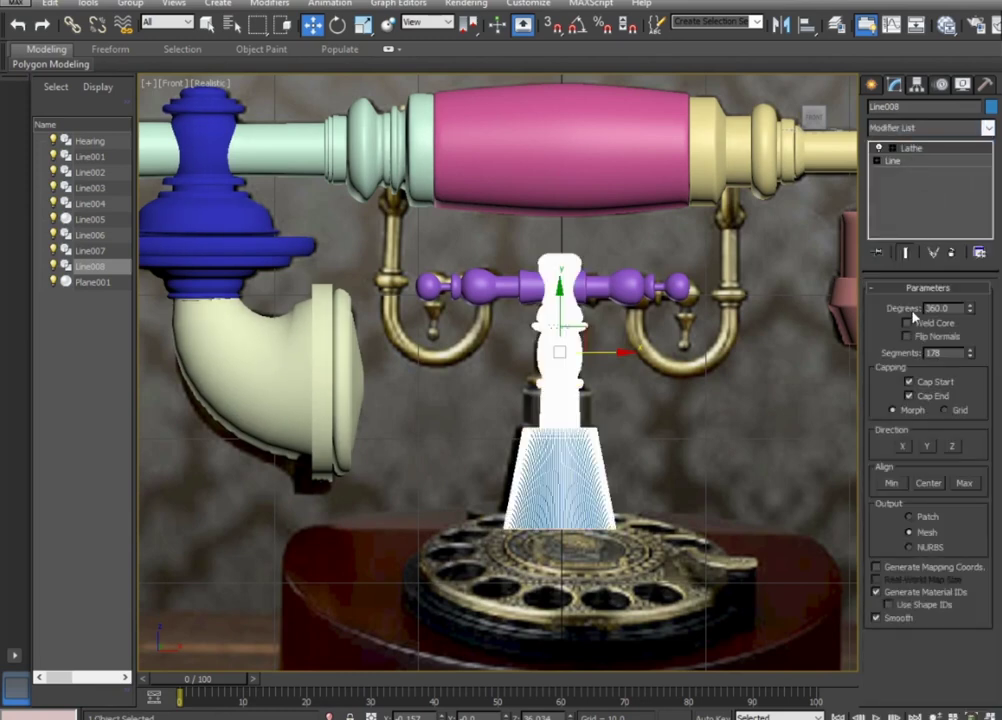
left_click(878, 148)
left_click(912, 161)
left_click_drag(606, 353, 596, 354)
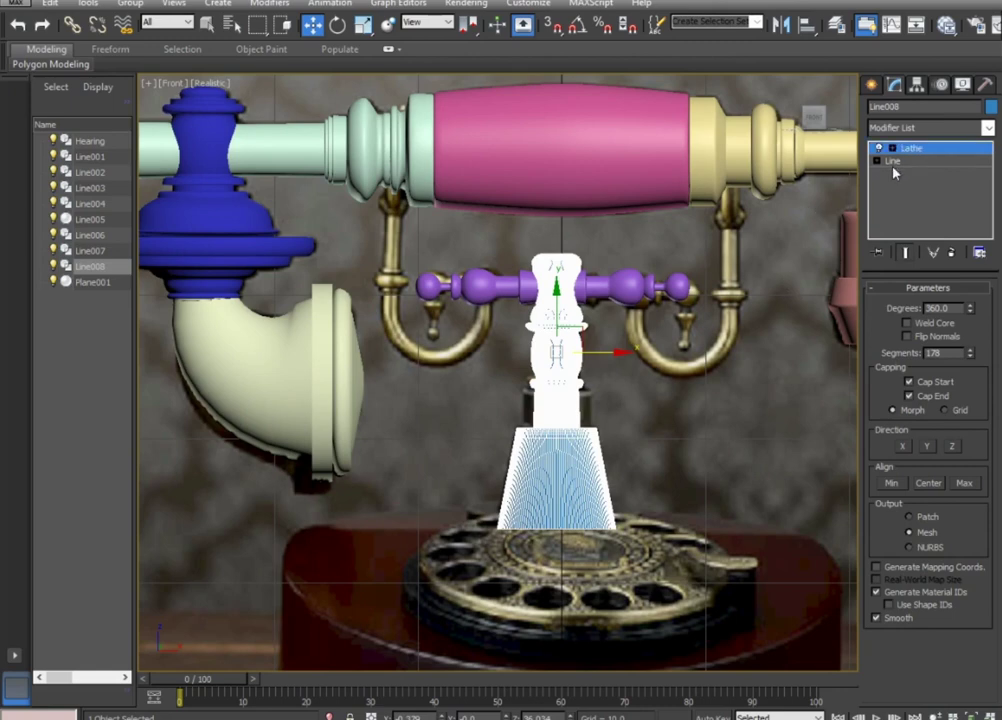
Nudge the profile's topmost vertex slightly down and return to the Lathe result.
left_click(892, 173)
left_click(905, 173)
scroll(567, 246, "up", 4)
scroll(567, 246, "up", 2)
left_click(549, 271)
left_click_drag(555, 251, 564, 252)
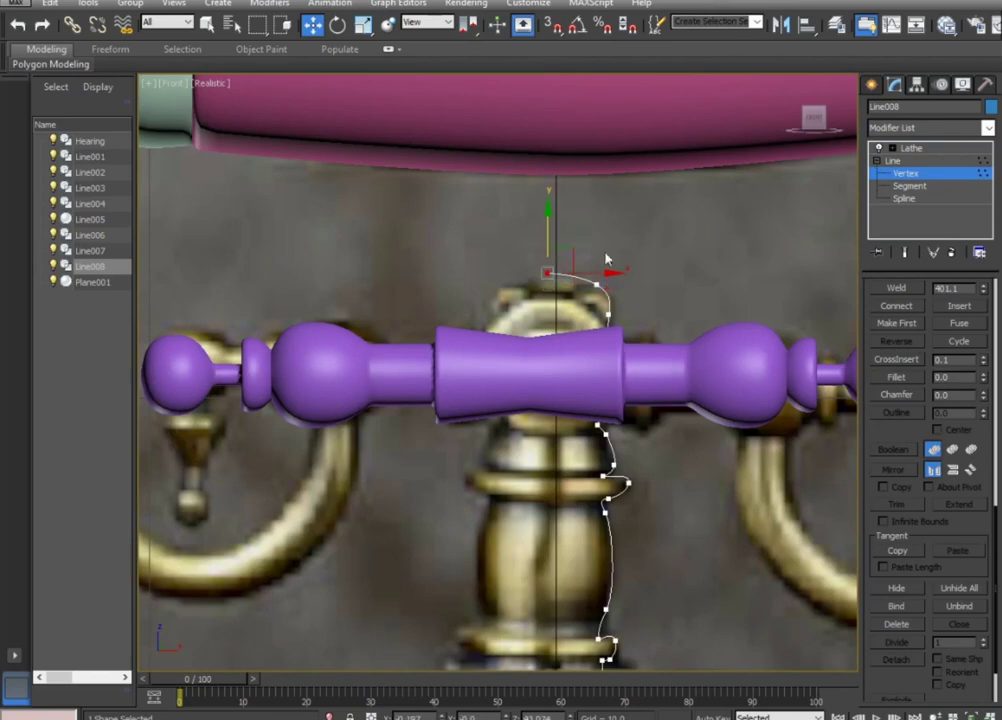
left_click(911, 147)
left_click(720, 250)
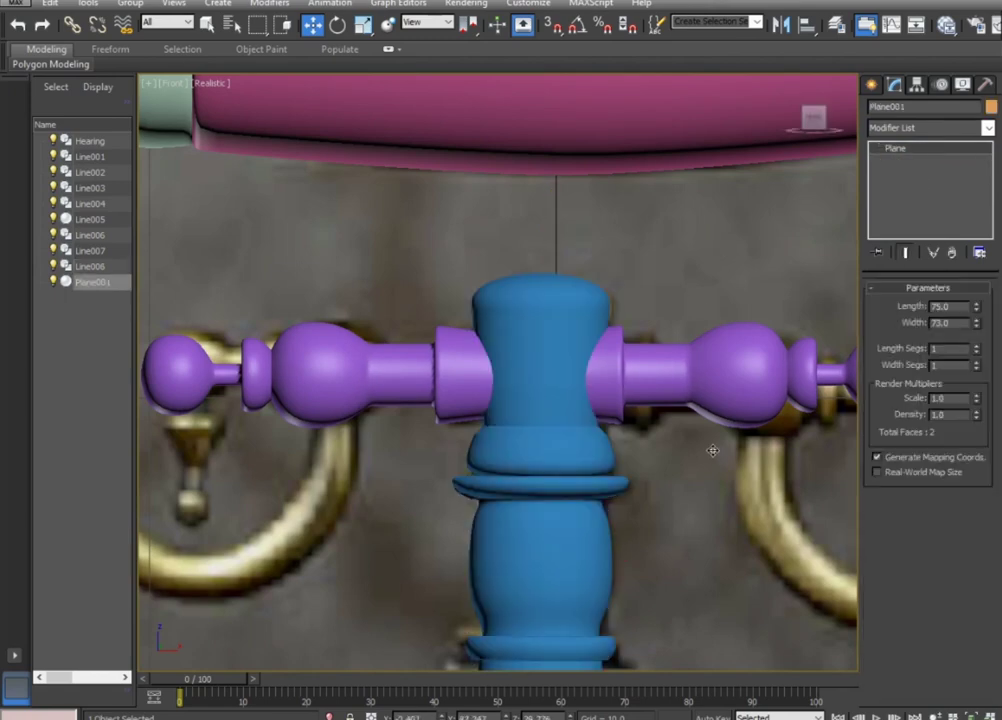
Switch to the four-view layout and orbit the Perspective view around the phone base.
scroll(717, 453, "down", 3)
scroll(717, 453, "down", 3)
scroll(687, 390, "down", 2)
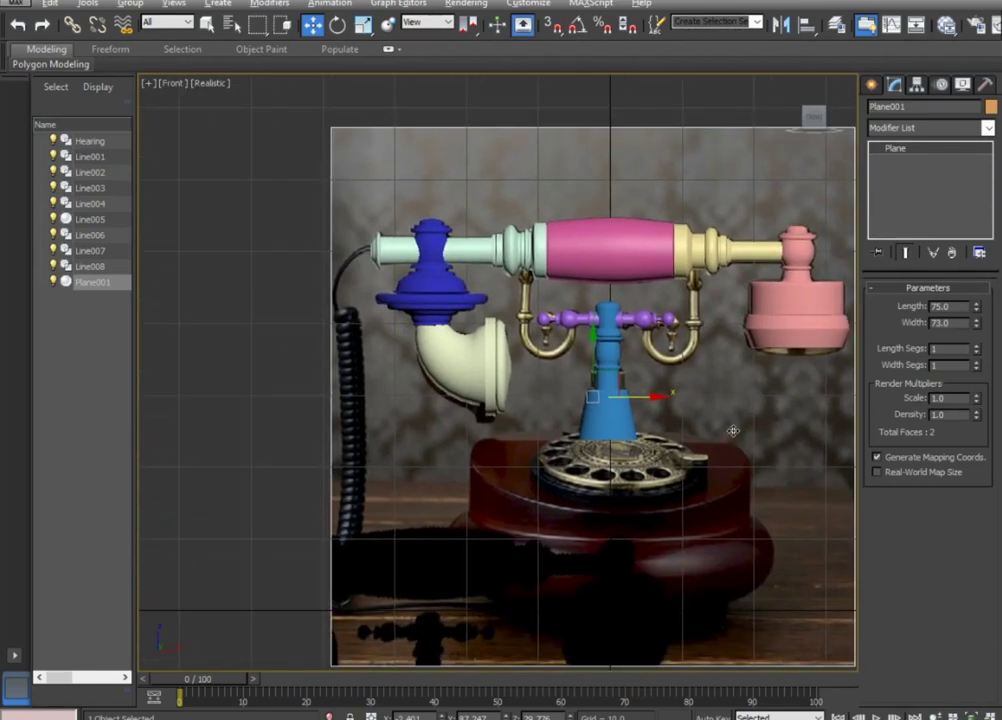
key("alt+w")
left_click(698, 575)
scroll(700, 576, "up", 4)
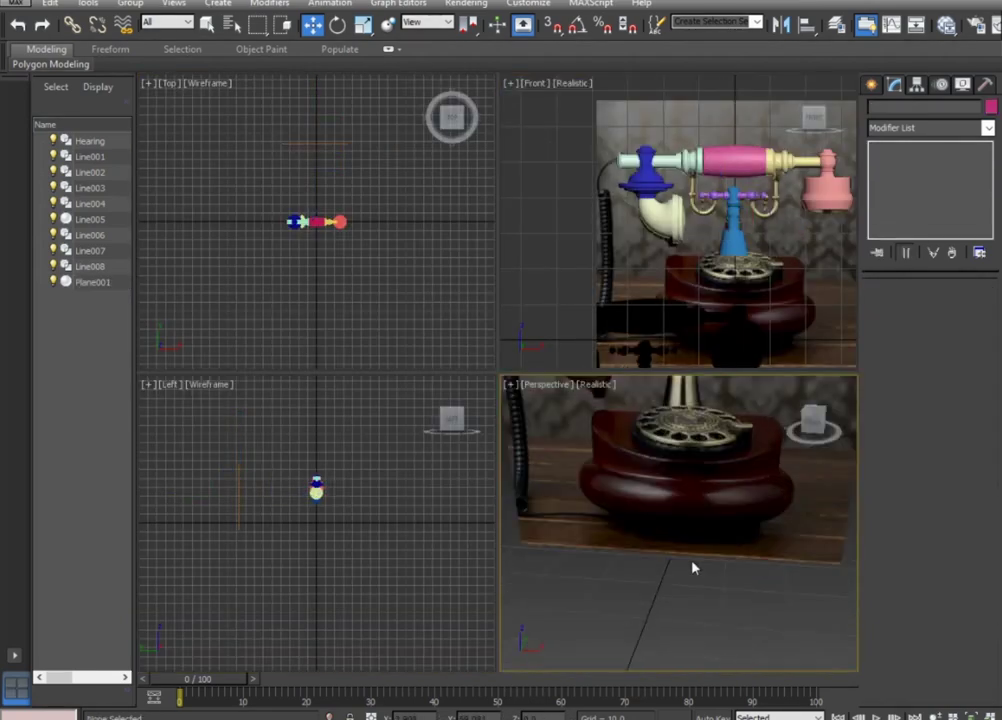
scroll(700, 576, "down", 1)
middle_click_drag(702, 577, 716, 577, "alt")
key("alt+w")
middle_click_drag(575, 521, 602, 521, "alt")
key("alt+w")
key("alt+w")
scroll(648, 375, "up", 1)
scroll(650, 395, "up", 4)
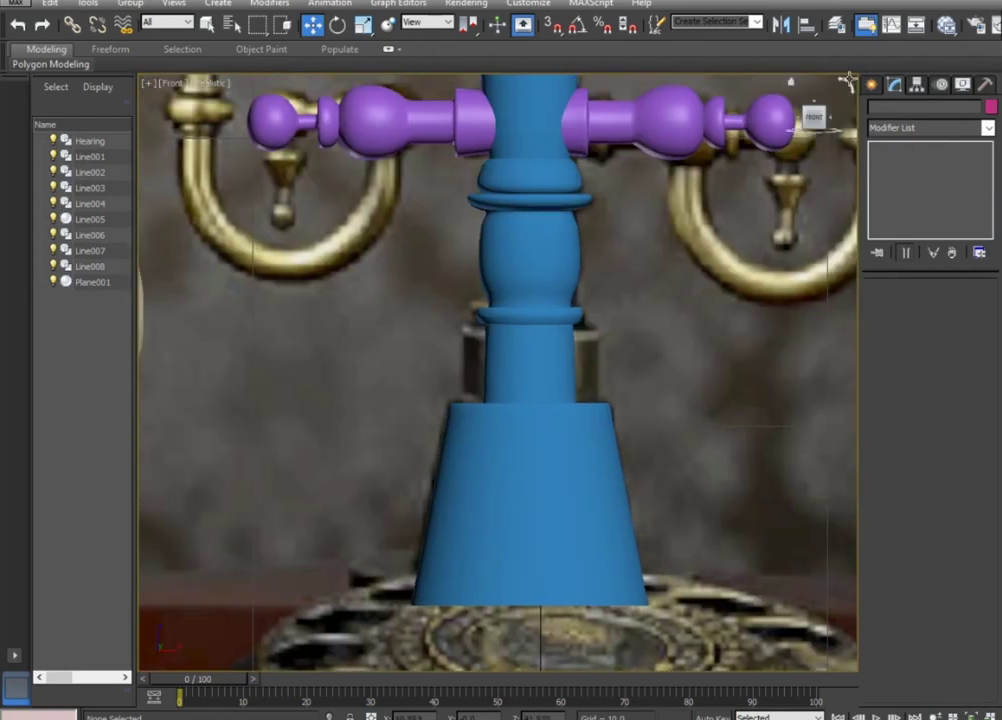
Pick the Cylinder standard primitive and bring up the save dialog.
left_click(873, 86)
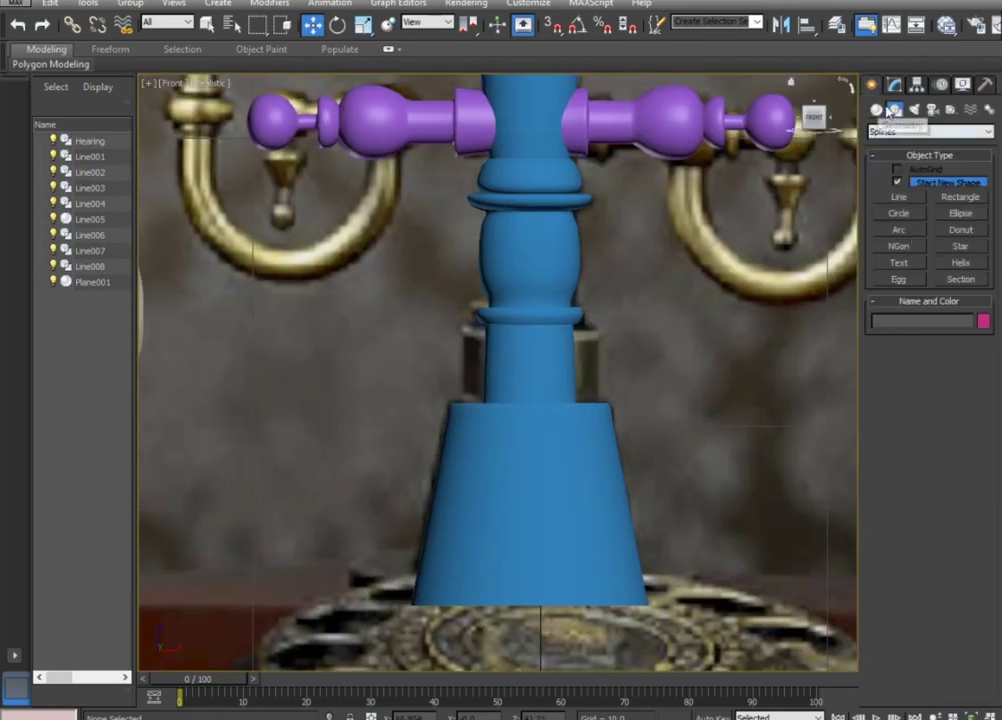
left_click(876, 111)
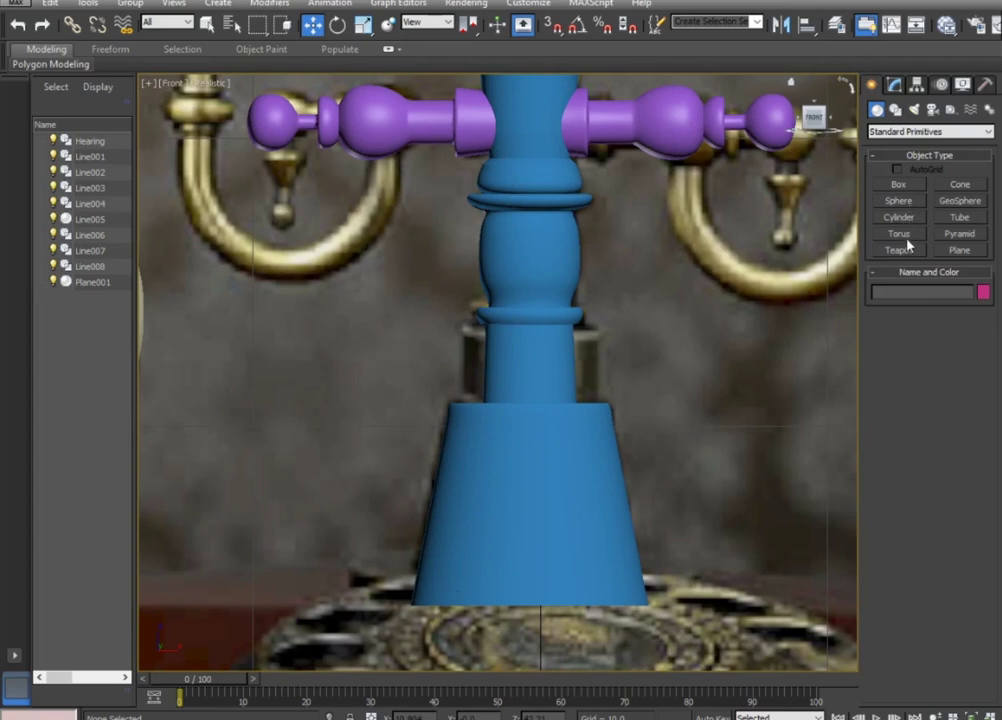
left_click(899, 217)
scroll(644, 351, "down", 5)
scroll(644, 362, "down", 3)
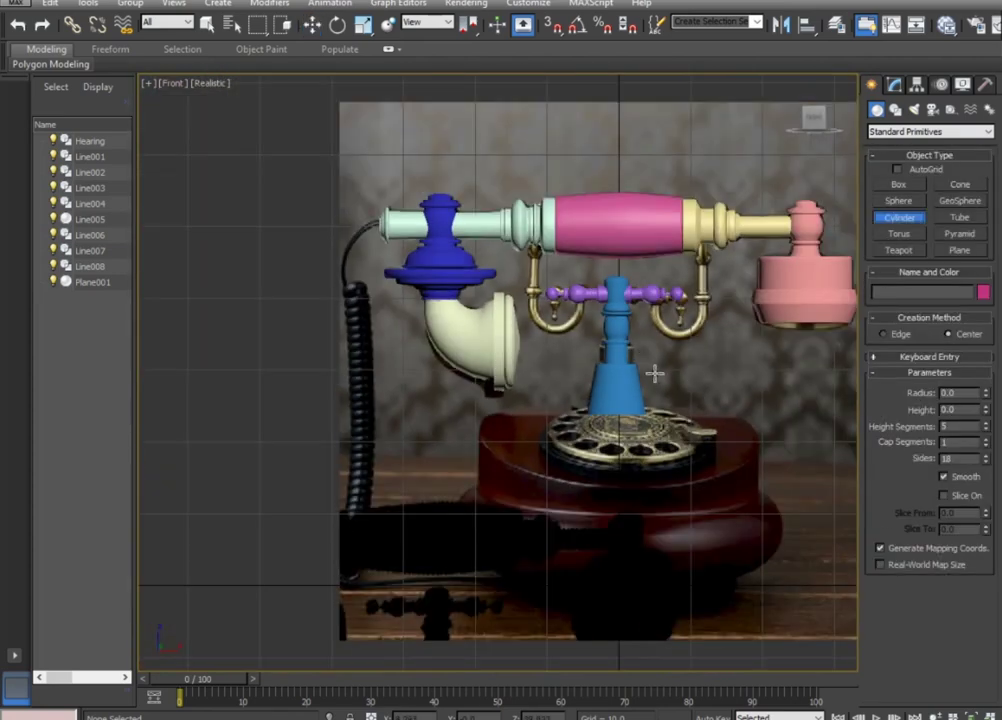
key("ctrl+s")
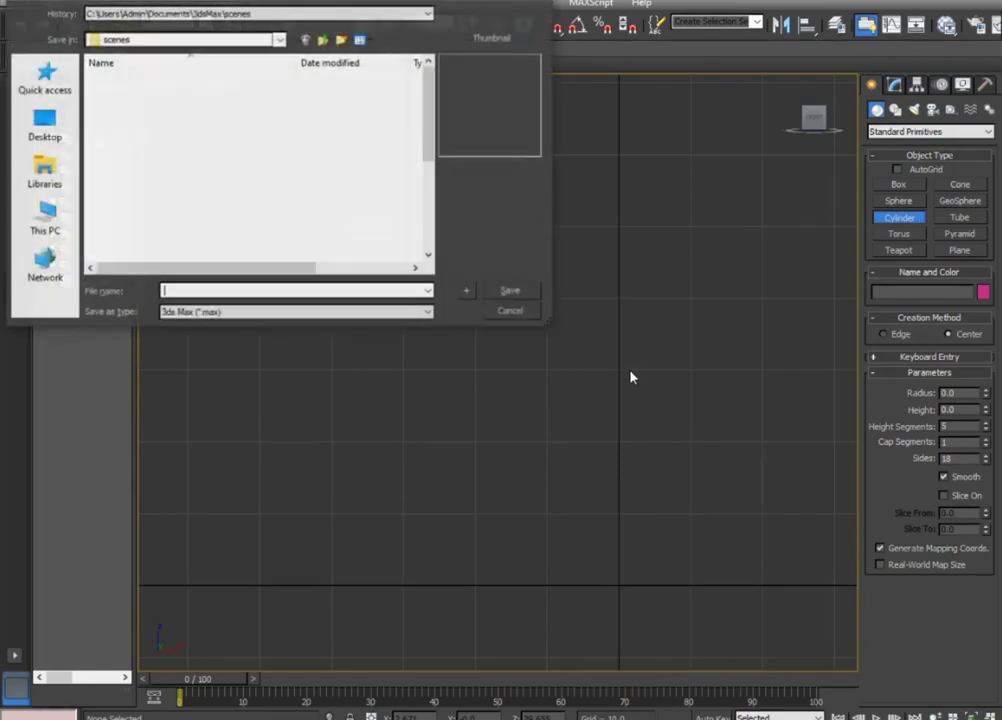
Save the scene as 'phone' in the scenes folder.
type("phone")
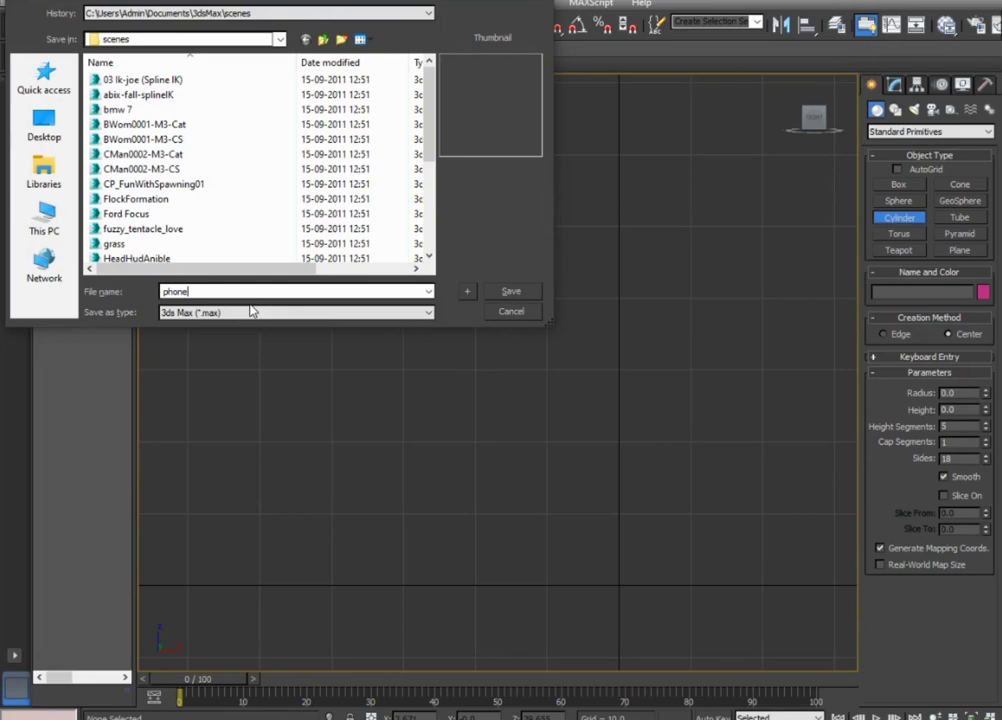
key("Return")
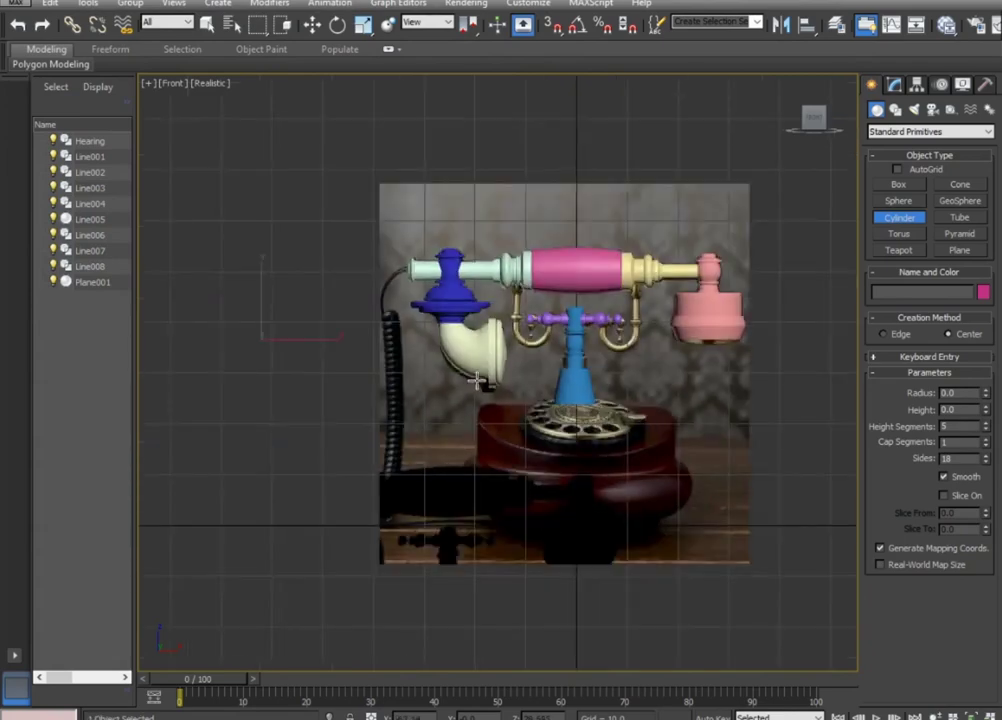
Frame the stem in the front view and reselect the Cylinder primitive.
scroll(482, 400, "down", 2)
scroll(482, 400, "up", 2)
scroll(482, 400, "up", 3)
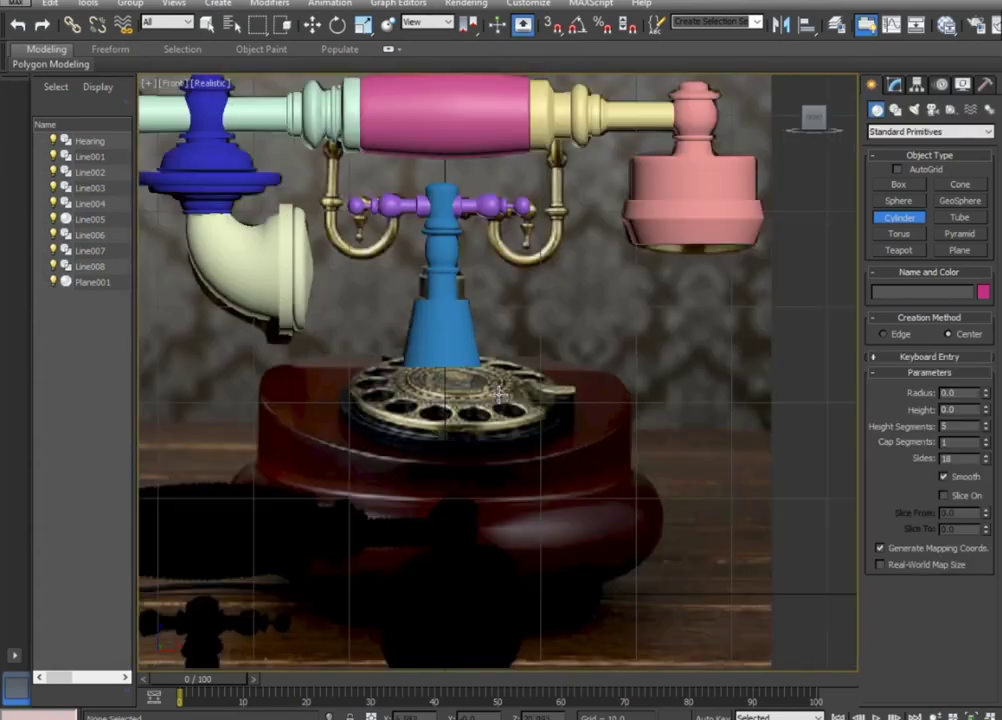
middle_click_drag(505, 420, 523, 458)
scroll(476, 387, "up", 4)
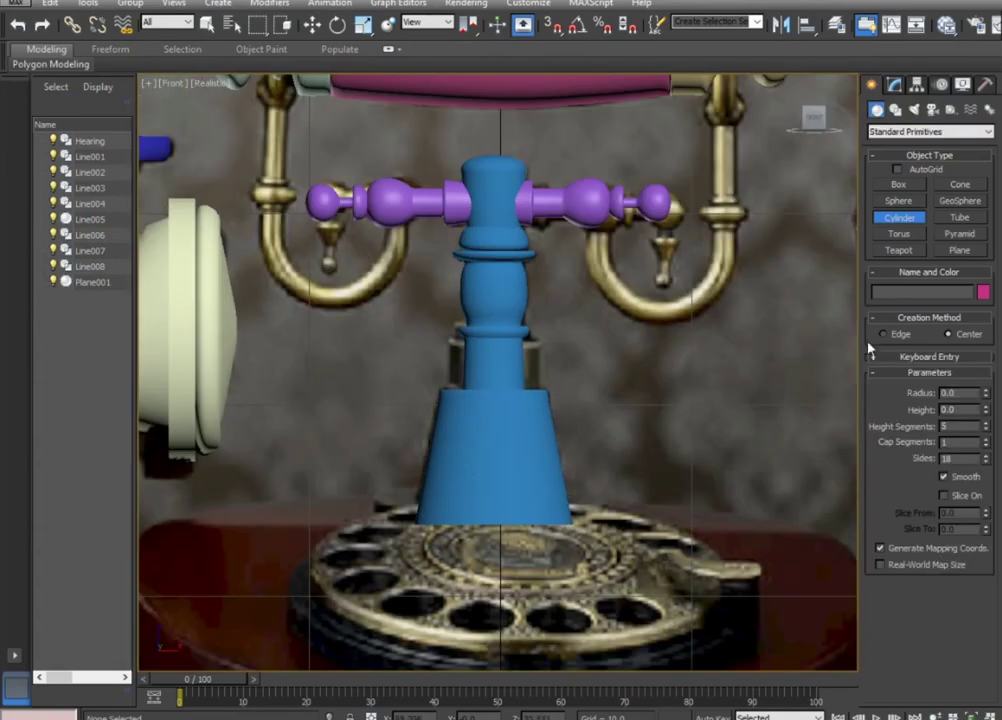
left_click(894, 111)
left_click(877, 110)
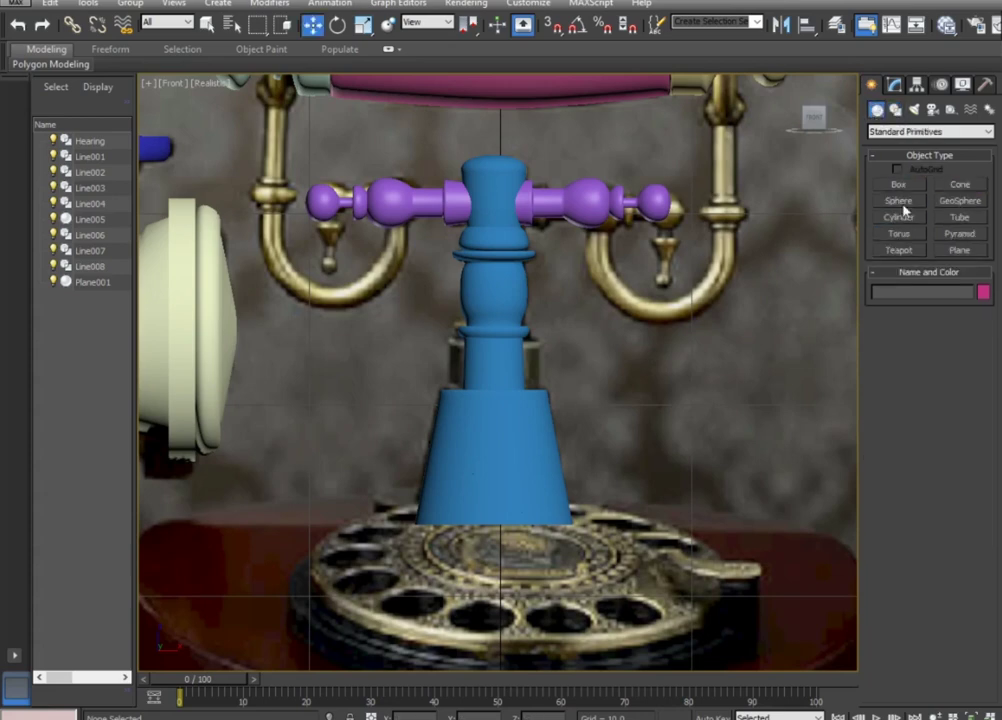
left_click(898, 217)
Draw a new cylinder, Cylinder001, in the Top view.
key("alt+w")
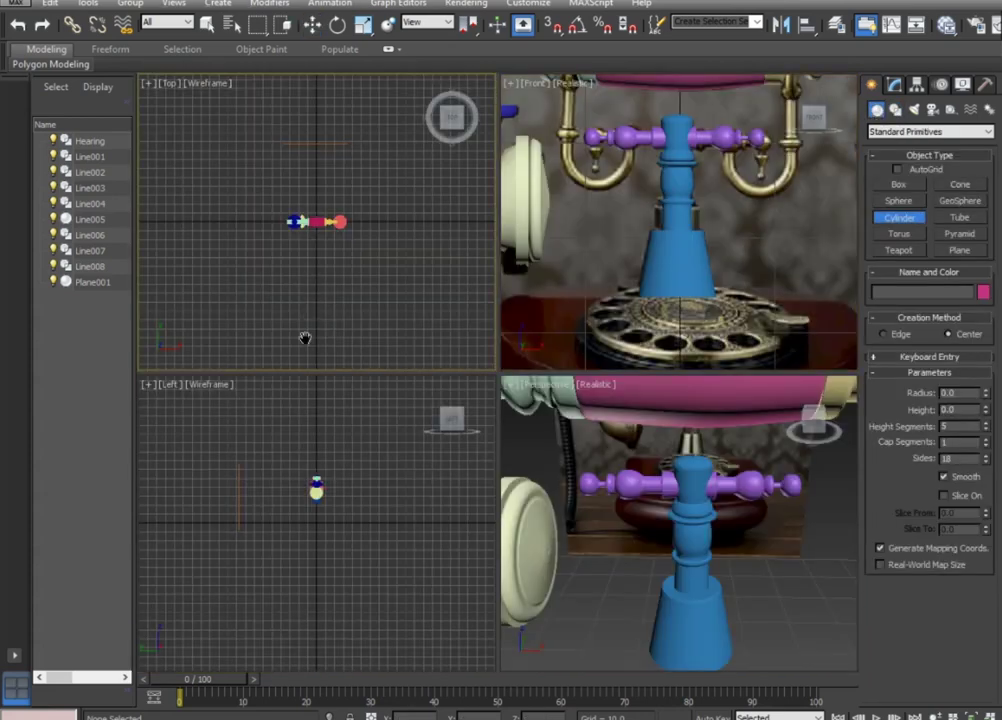
scroll(313, 300, "up", 3)
scroll(300, 260, "up", 2)
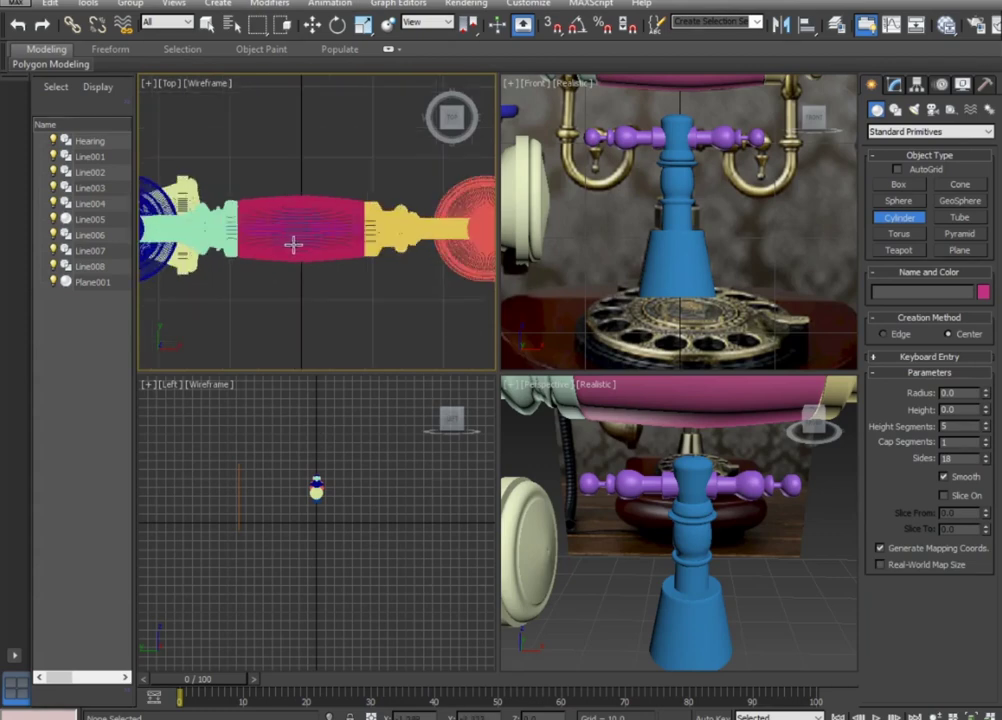
scroll(293, 270, "up", 1)
left_click_drag(298, 254, 309, 263)
left_click(304, 218)
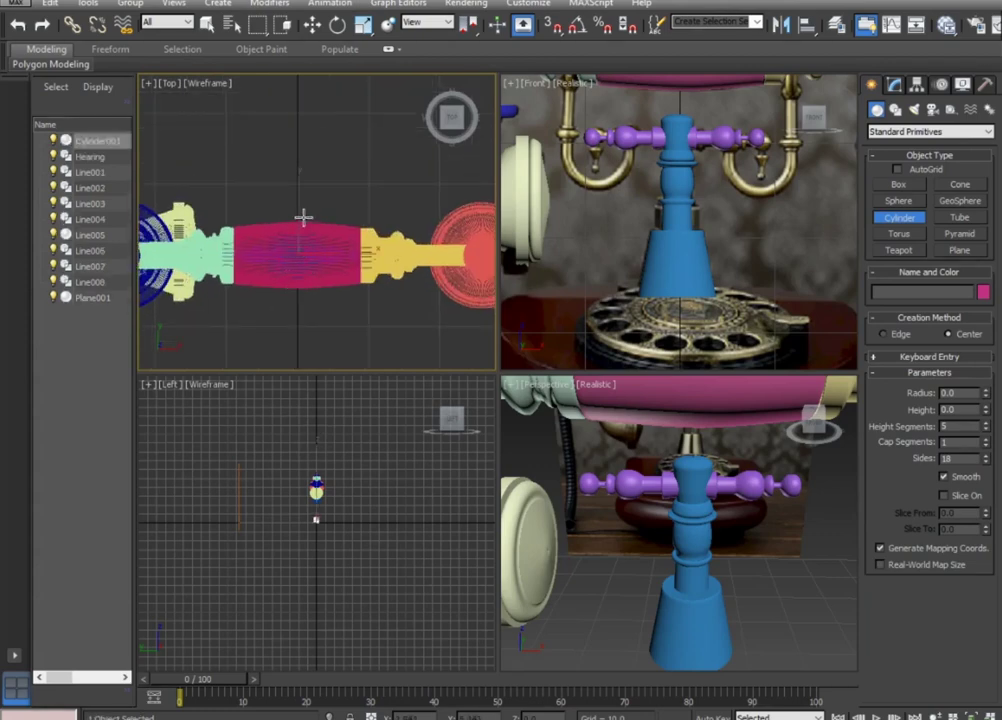
Move the cylinder onto the stem column and centre it there.
scroll(282, 548, "up", 3)
middle_click_drag(362, 508, 320, 582)
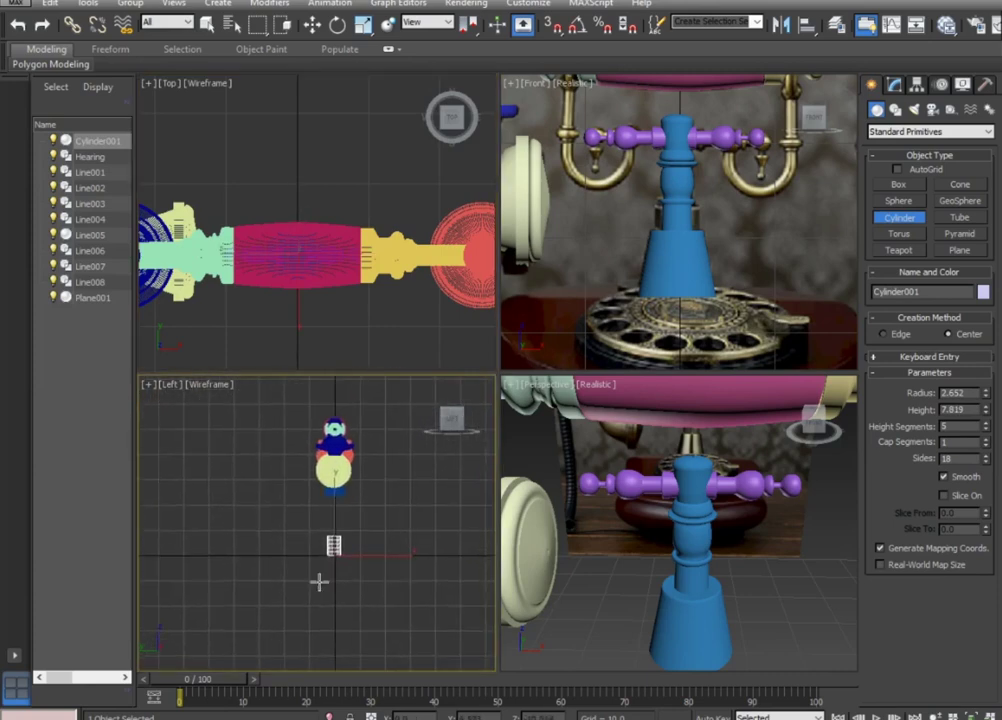
key("w")
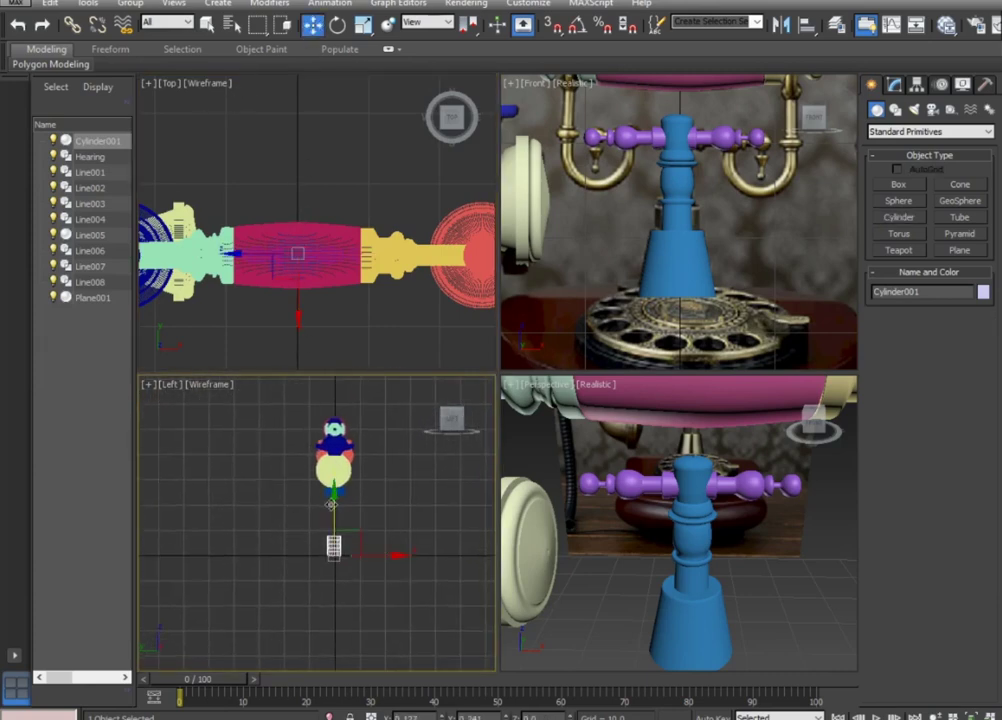
left_click_drag(366, 401, 364, 426)
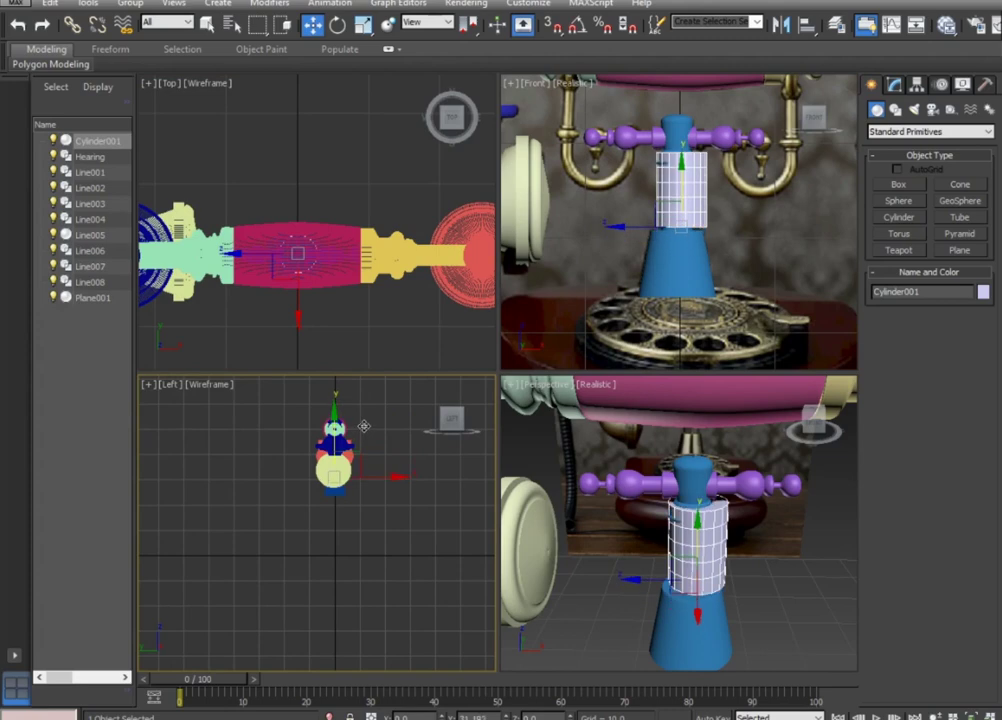
key("alt+w")
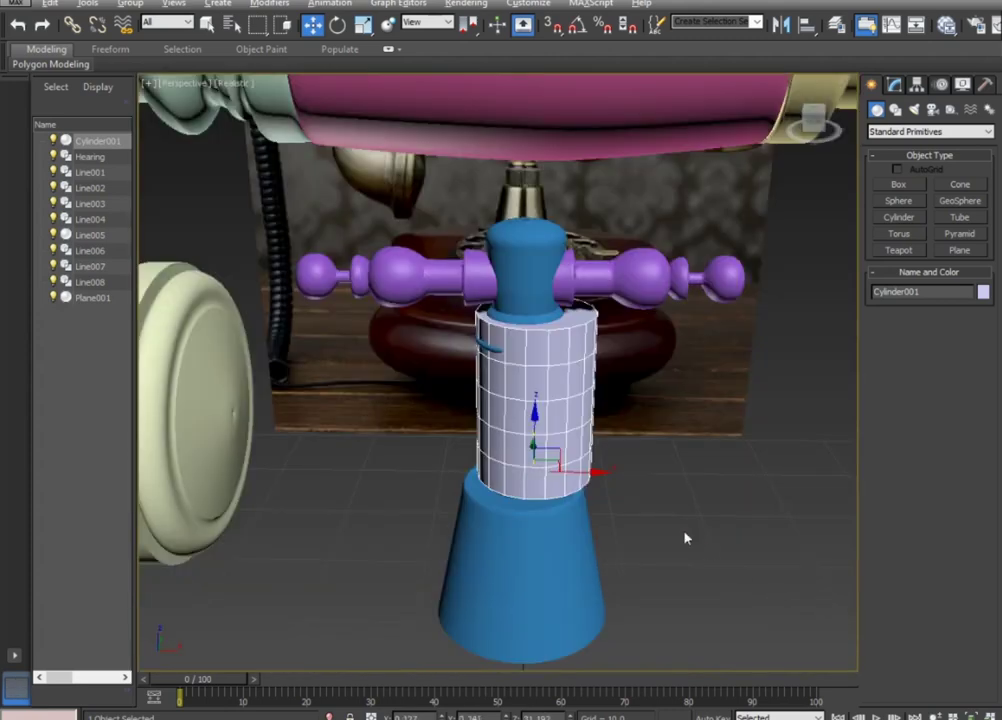
scroll(707, 550, "up", 2)
middle_click_drag(707, 550, 665, 500)
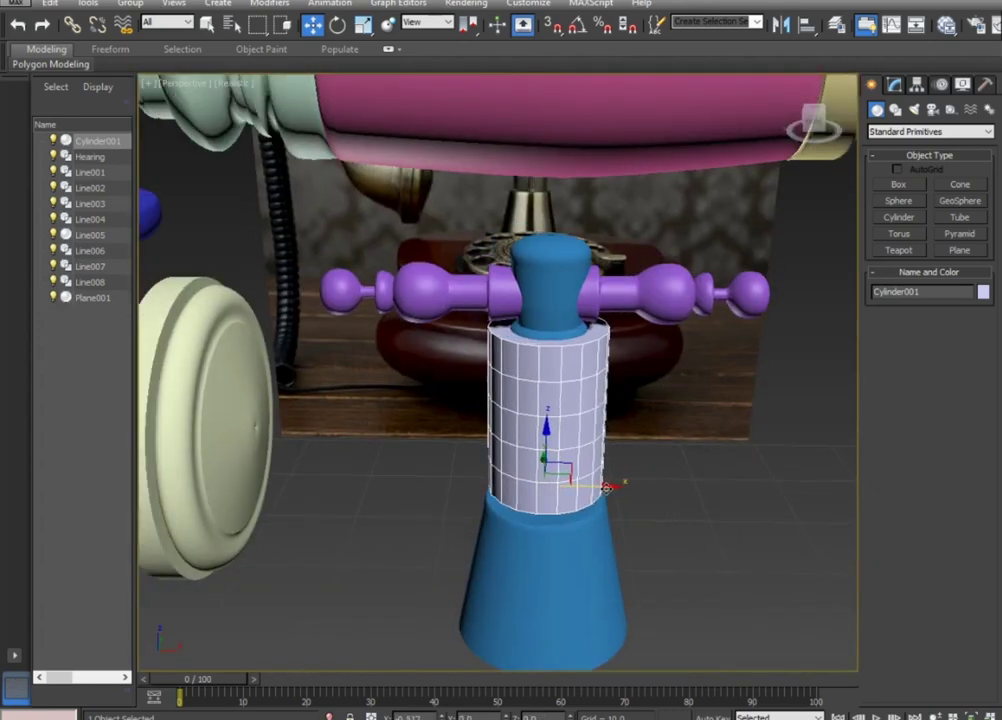
mouse_move(622, 532)
middle_mouse_down("alt")
mouse_move(499, 520)
mouse_move(618, 491)
middle_mouse_up("alt")
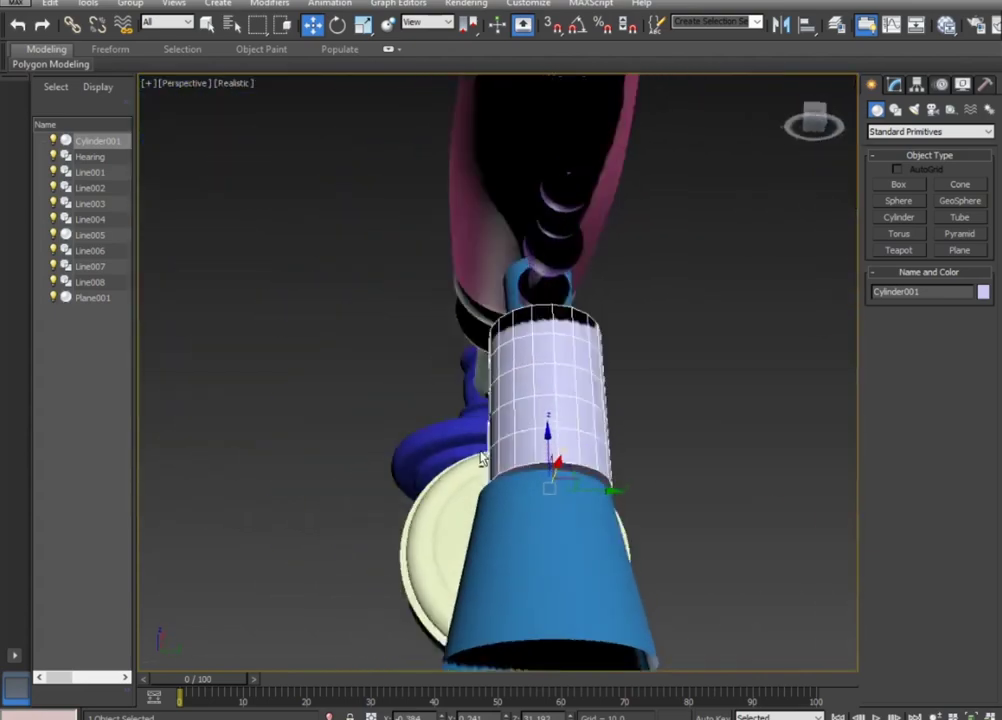
left_click_drag(618, 491, 613, 490)
mouse_move(613, 490)
middle_mouse_down("alt")
mouse_move(738, 551)
mouse_move(709, 554)
middle_mouse_up("alt")
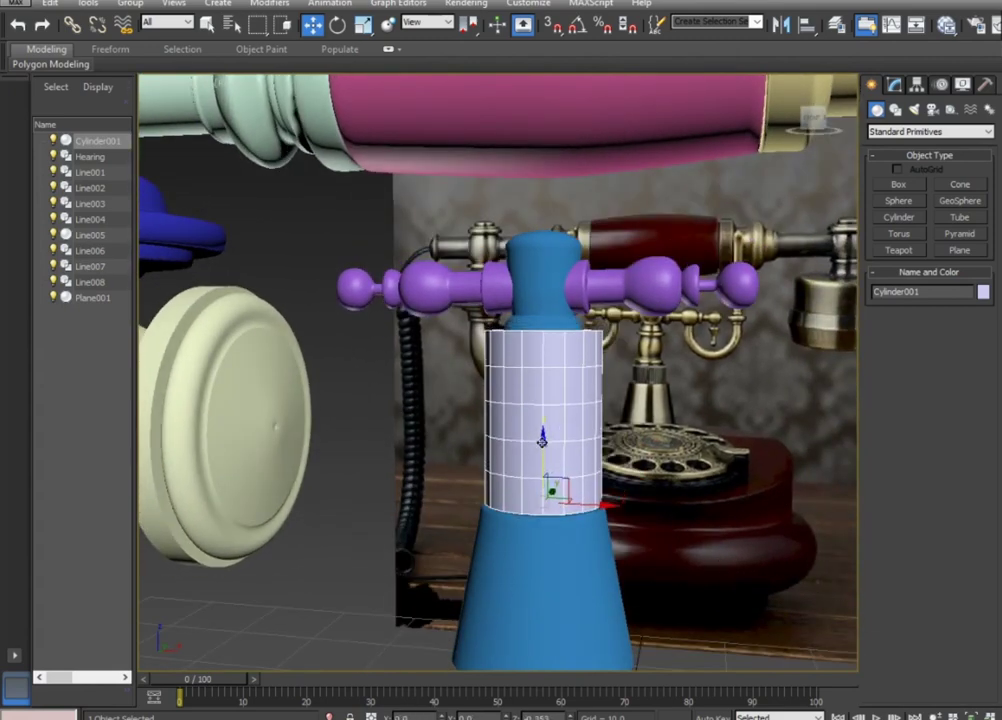
middle_click_drag(542, 438, 527, 450, "alt")
Squash the cylinder along Z into a short collar band above the cone.
left_click(363, 25)
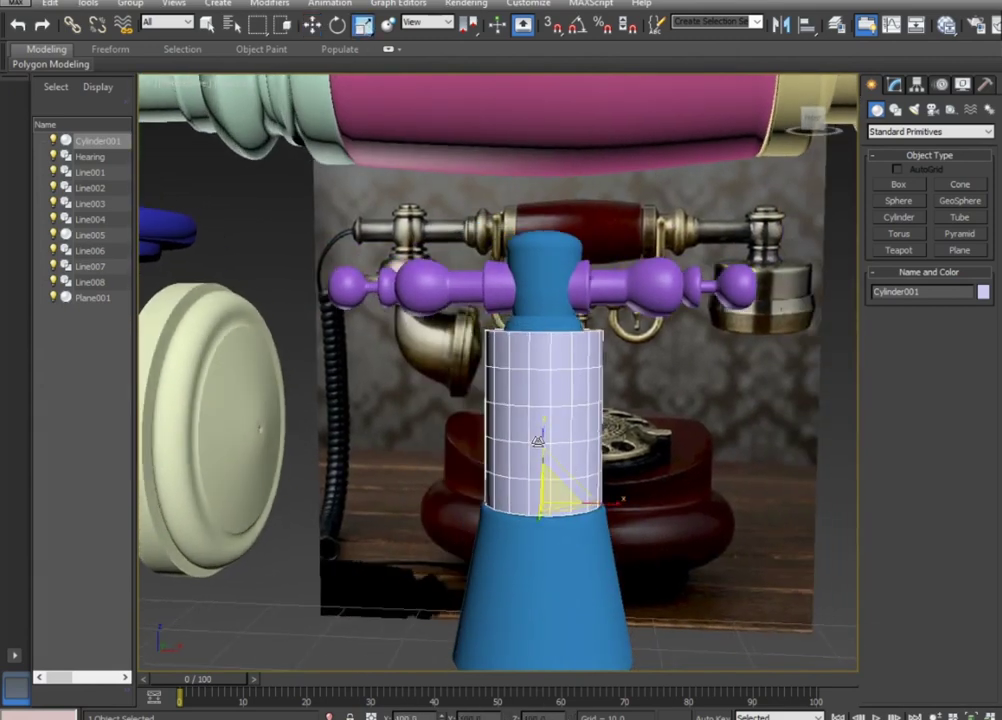
left_click_drag(544, 428, 541, 521)
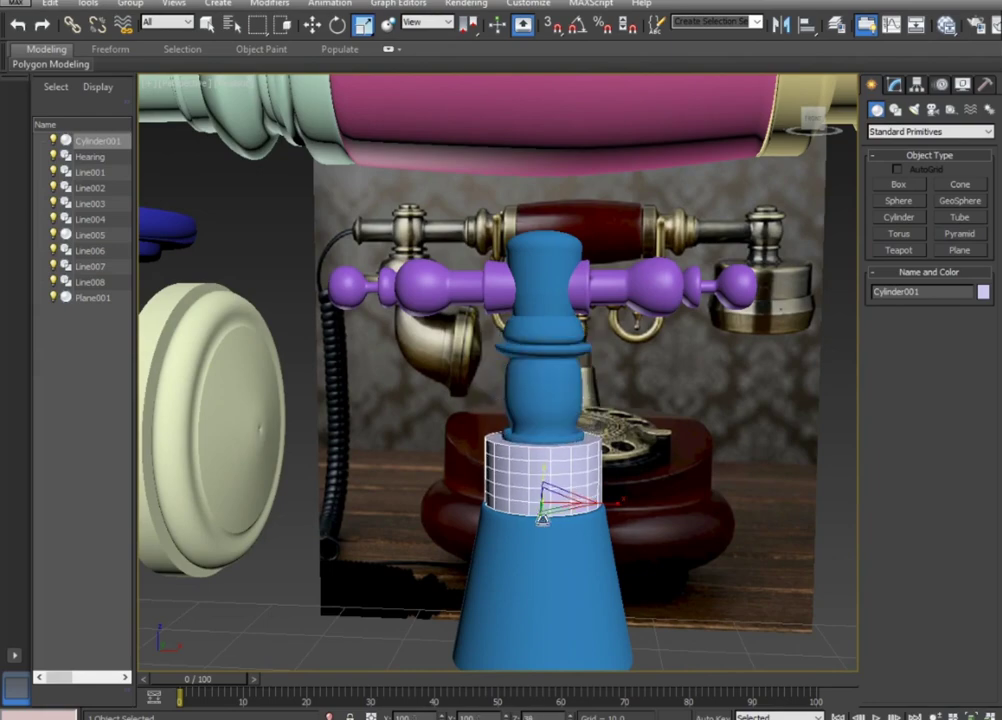
mouse_move(532, 532)
middle_mouse_down("alt")
mouse_move(573, 548)
mouse_move(445, 537)
mouse_move(427, 469)
mouse_move(611, 483)
mouse_move(716, 510)
mouse_move(566, 552)
mouse_move(610, 521)
mouse_move(580, 525)
mouse_move(514, 505)
mouse_move(371, 568)
mouse_move(711, 537)
mouse_move(706, 569)
middle_mouse_up("alt")
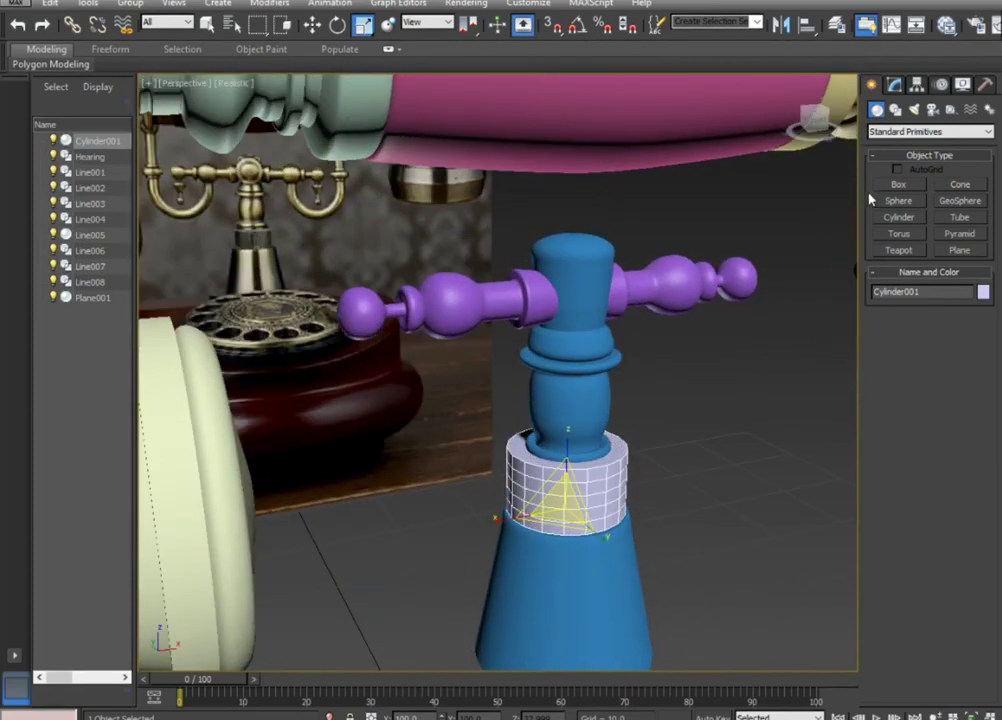
left_click(893, 86)
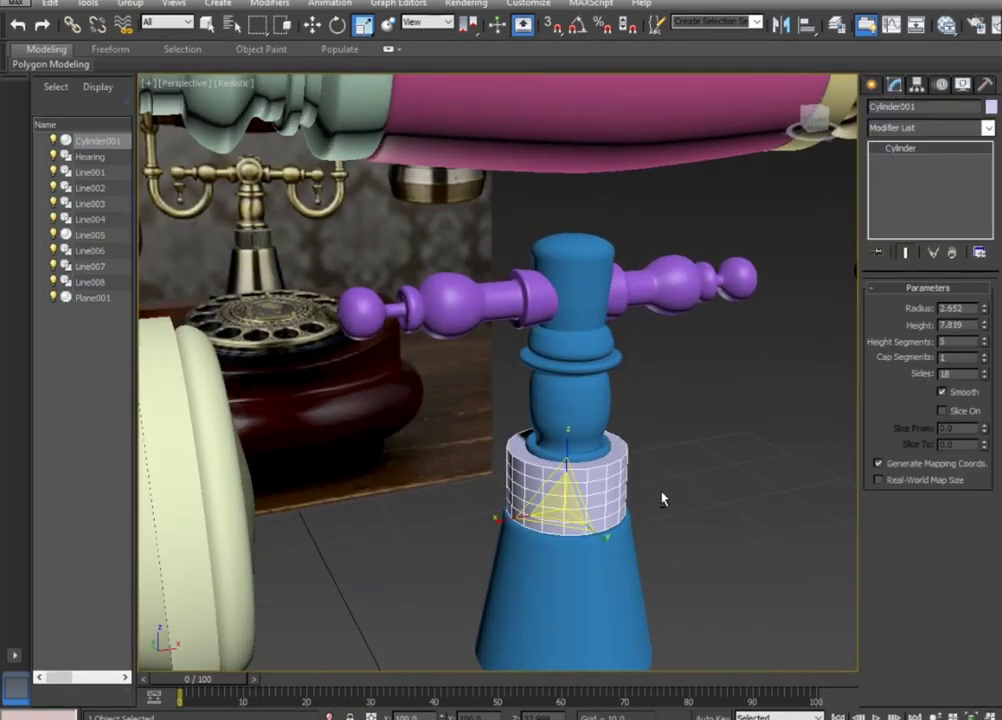
Reduce the collar cylinder's radius to 2.308 and set it to 1 height segment.
middle_click_drag(664, 497, 660, 501, "alt")
left_click_drag(984, 313, 980, 320)
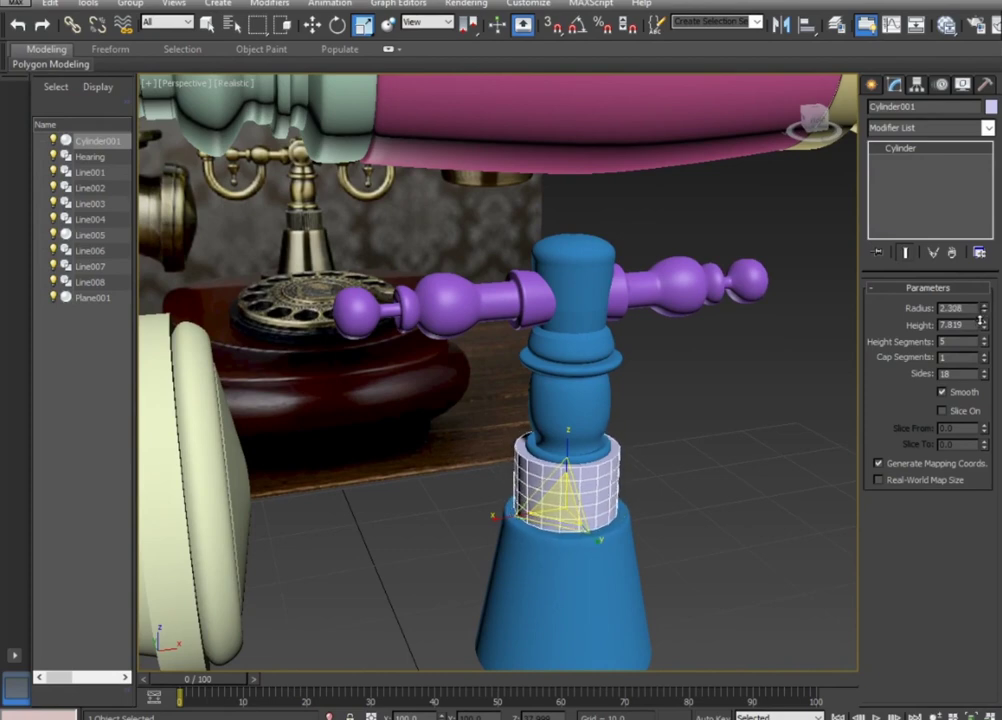
mouse_move(793, 518)
middle_mouse_down("alt")
mouse_move(669, 497)
mouse_move(669, 443)
mouse_move(774, 483)
mouse_move(850, 460)
middle_mouse_up("alt")
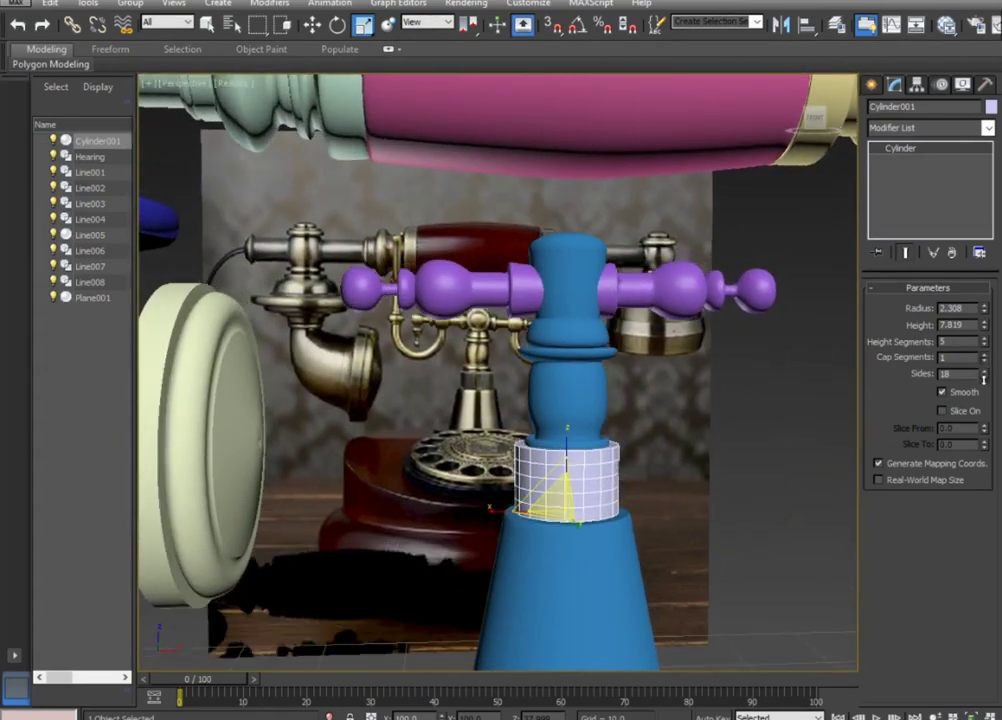
left_click_drag(984, 345, 978, 421)
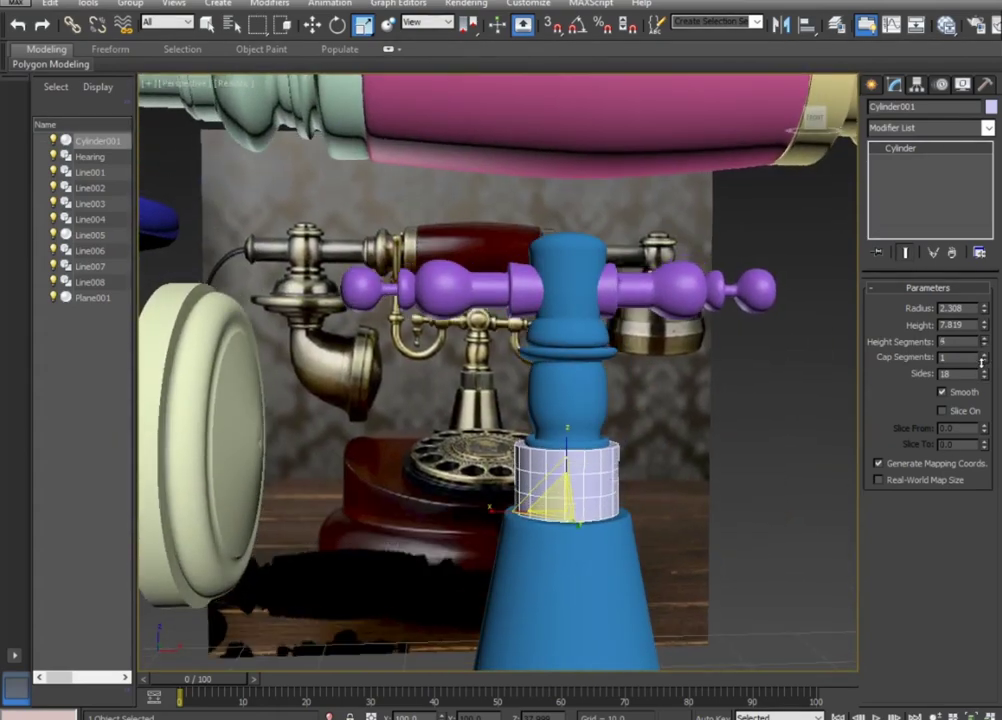
In a single perspective view, raise the collar's Sides from 18 to 181.
middle_click_drag(671, 531, 669, 541, "alt")
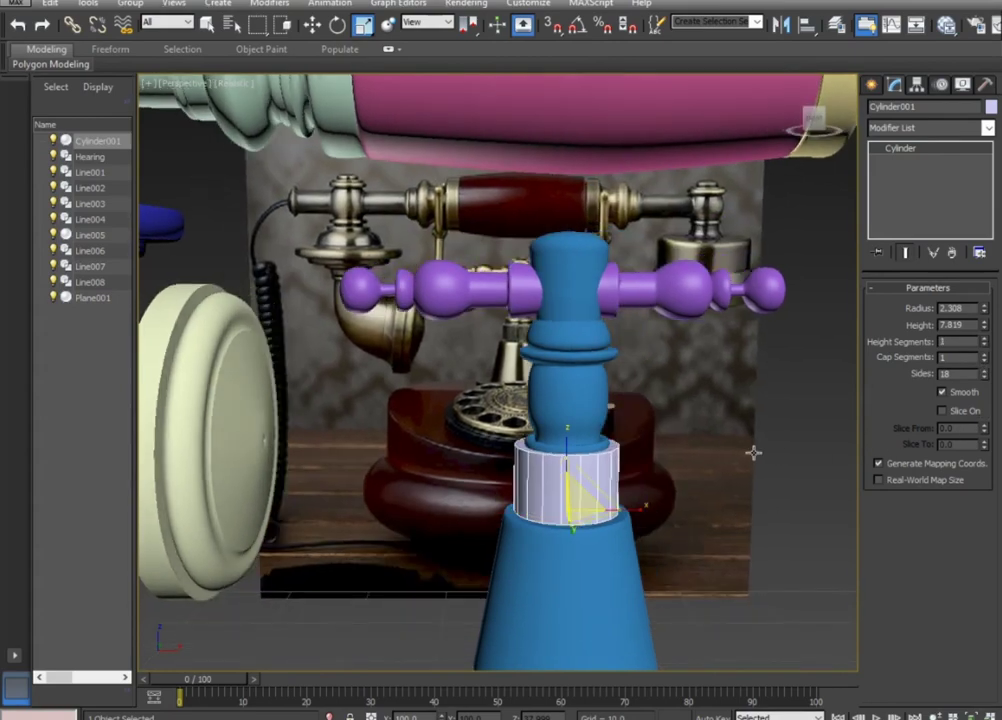
scroll(756, 459, "up", 5)
scroll(749, 470, "down", 1)
scroll(745, 483, "down", 6)
middle_click_drag(745, 477, 690, 487)
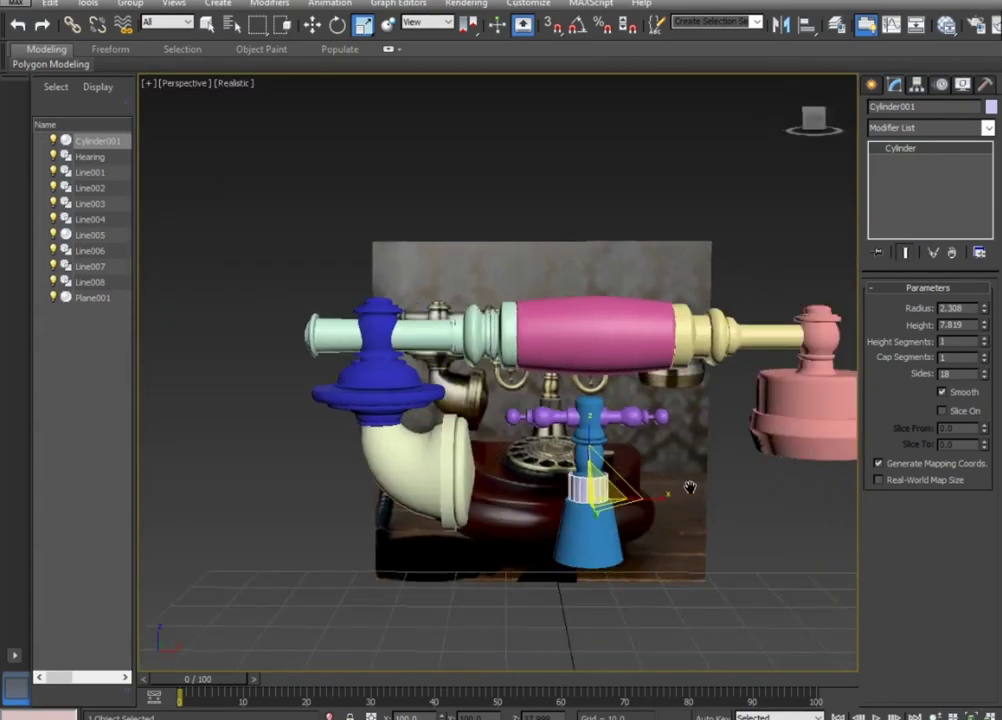
key("alt+w")
key("alt+w")
middle_click_drag(678, 598, 654, 545, "alt")
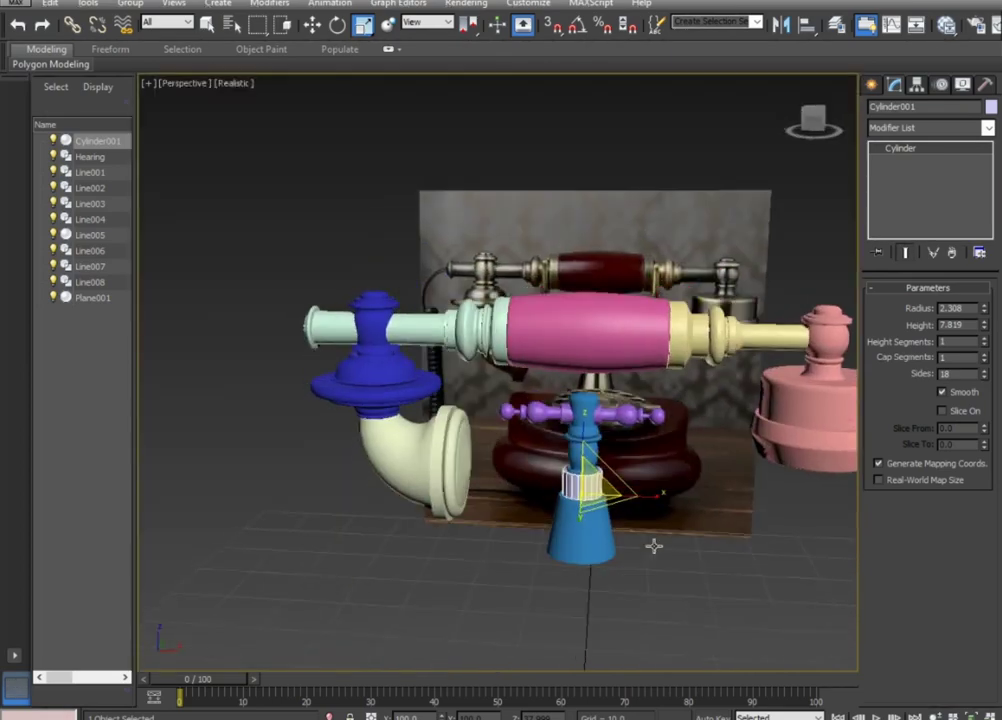
scroll(656, 520, "up", 5)
scroll(658, 483, "up", 2)
scroll(658, 483, "down", 2)
scroll(675, 490, "down", 3)
middle_click_drag(680, 508, 667, 537, "alt")
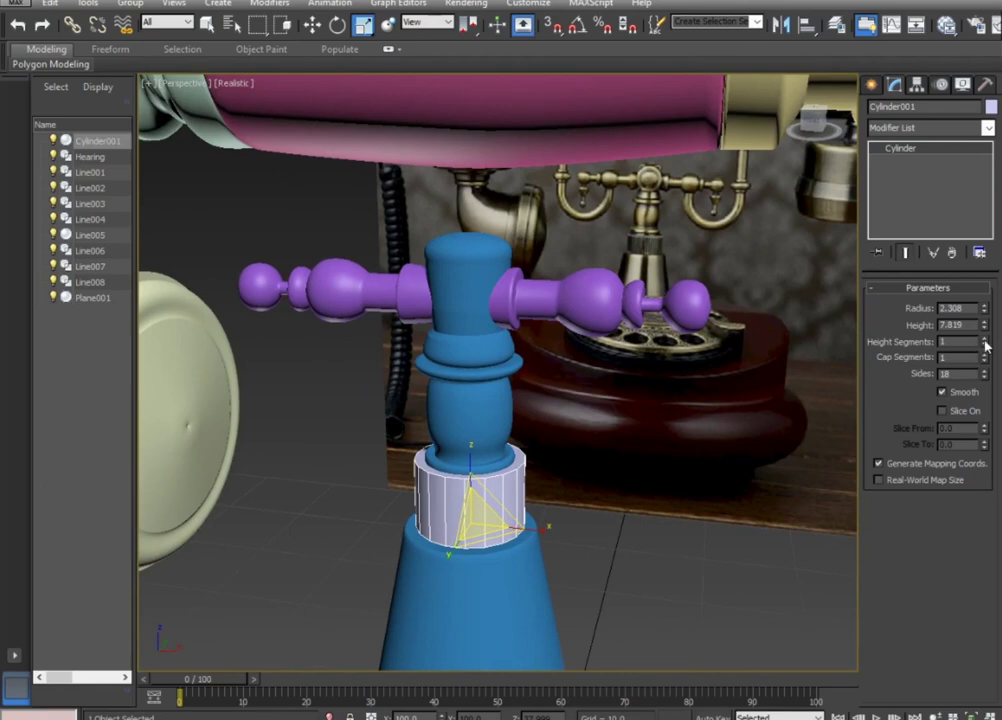
mouse_move(986, 375)
left_mouse_down()
mouse_move(988, 643)
mouse_move(952, 690)
left_mouse_up()
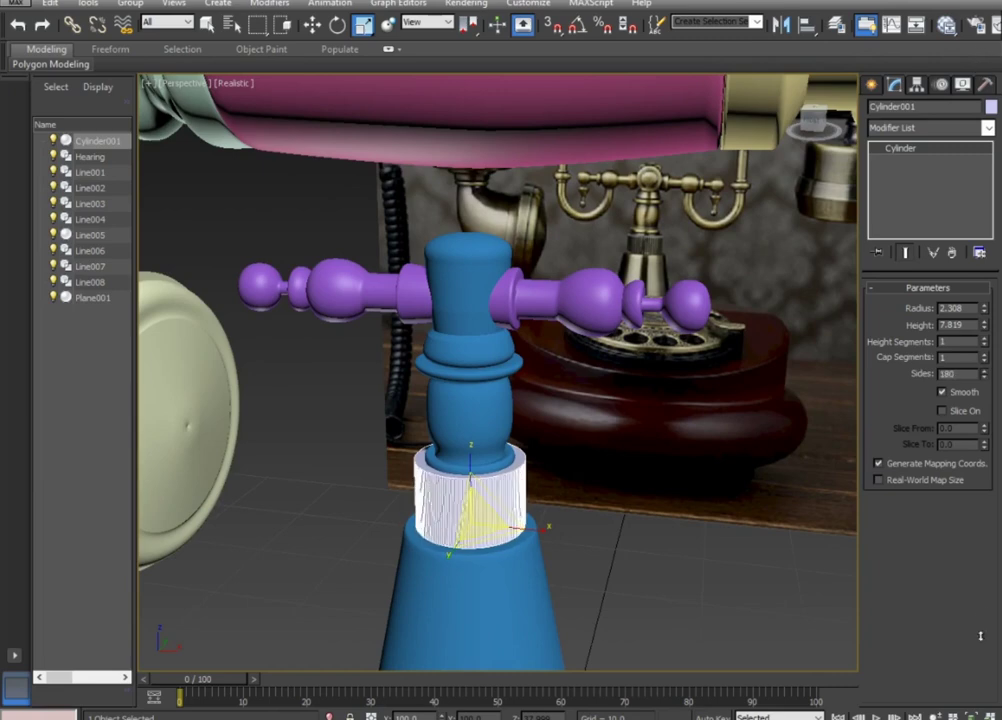
Inspect the ribbed collar from the front, then bring up the cylinder's conversion options.
mouse_move(640, 650)
middle_mouse_down("alt")
mouse_move(653, 606)
mouse_move(673, 600)
mouse_move(617, 508)
middle_mouse_up("alt")
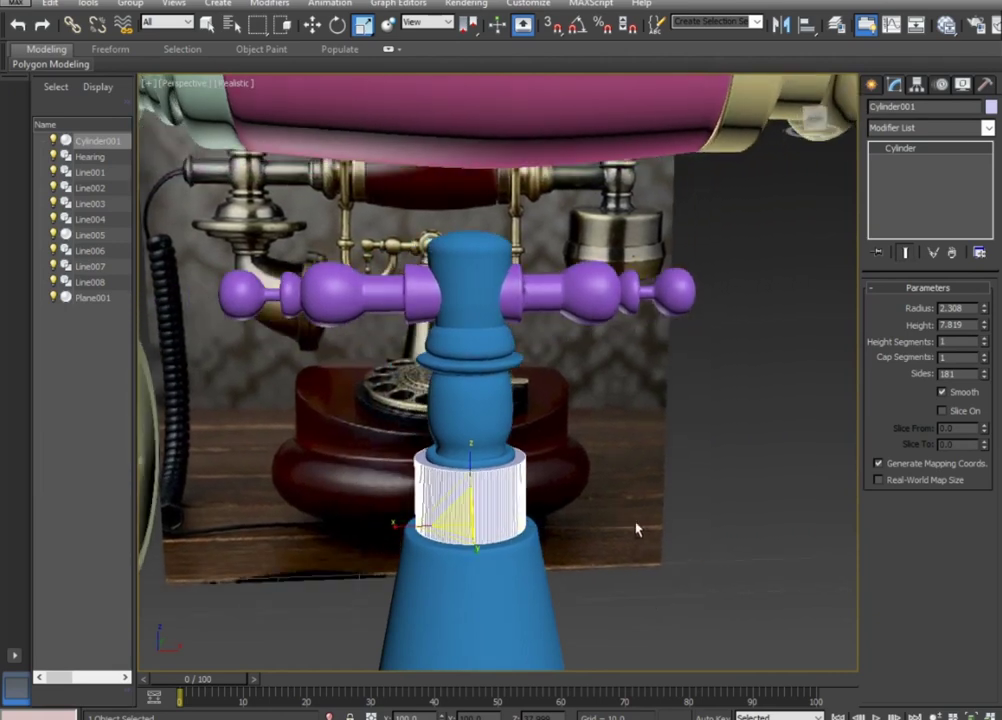
scroll(480, 495, "up", 1)
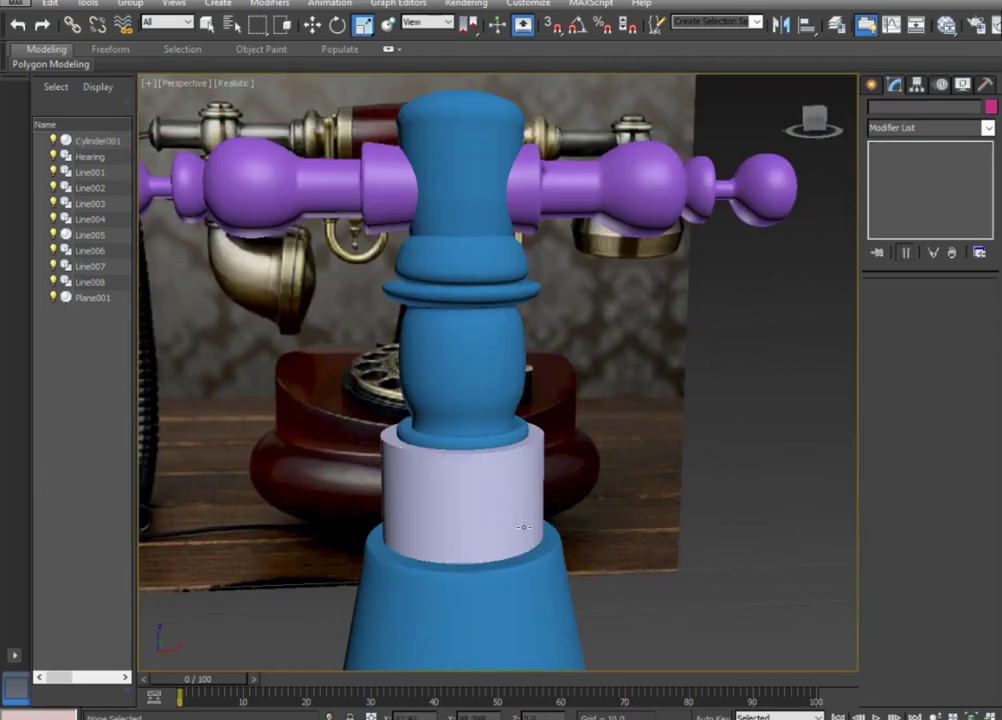
scroll(512, 523, "up", 1)
mouse_move(512, 523)
middle_mouse_down("alt")
mouse_move(557, 608)
mouse_move(577, 496)
middle_mouse_up("alt")
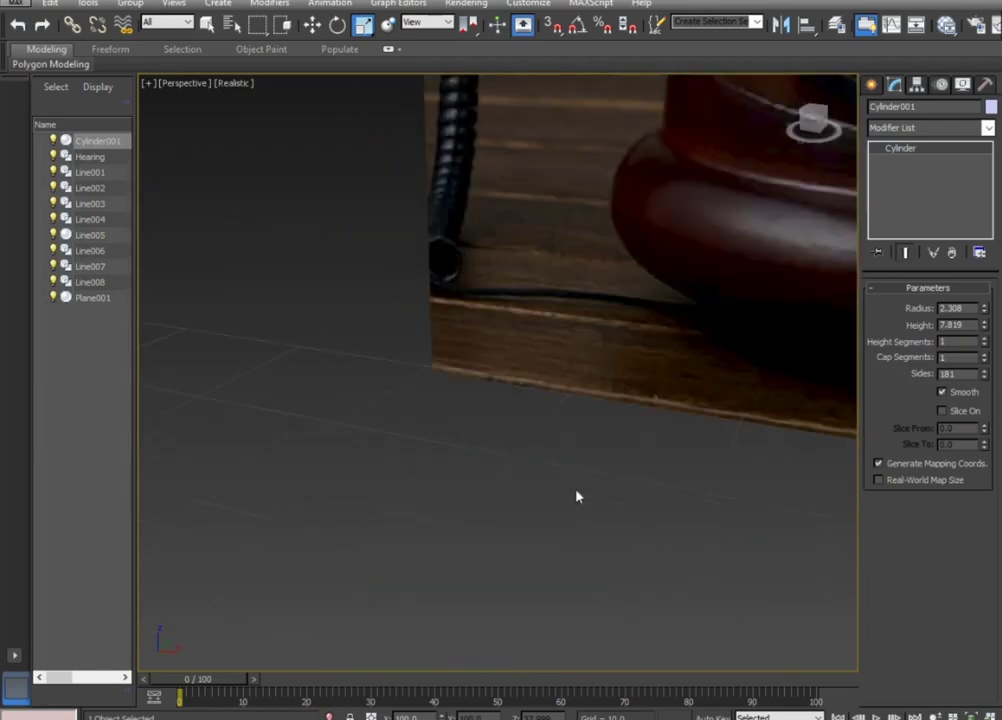
key("shift+z")
right_click(928, 150)
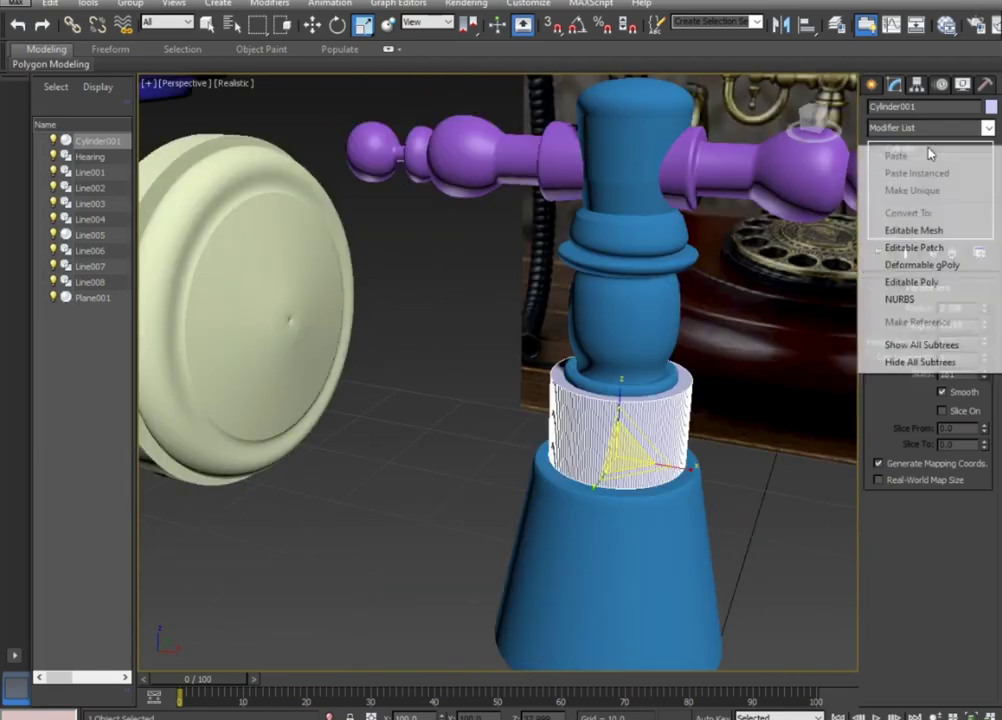
Convert Cylinder001 to an Editable Poly and pick a few edges on the collar.
left_click(940, 283)
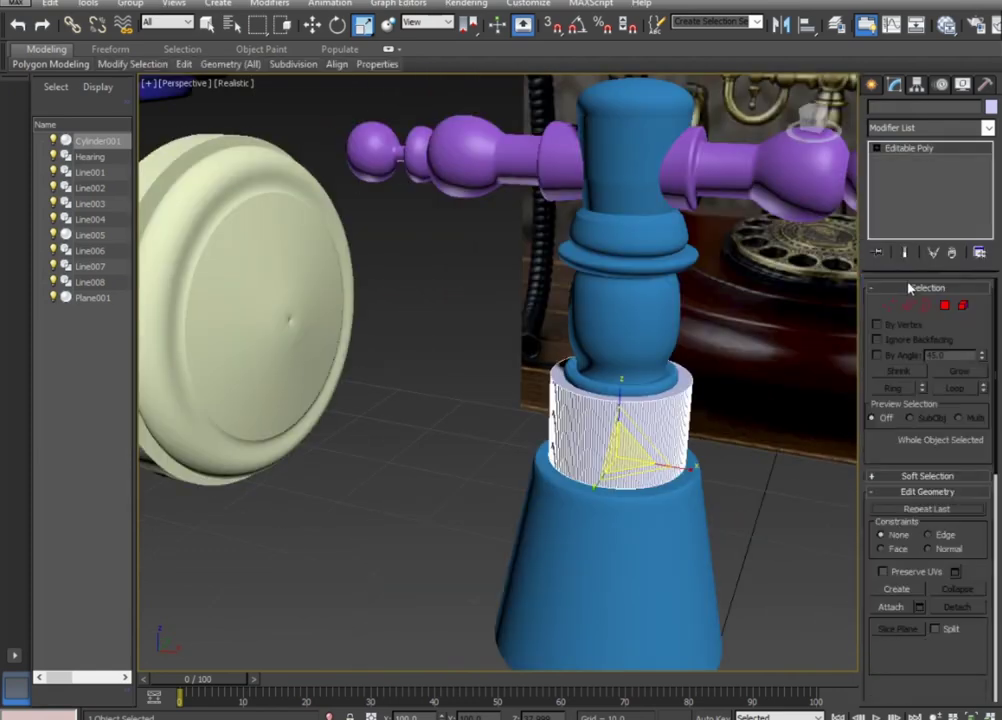
left_click(906, 305)
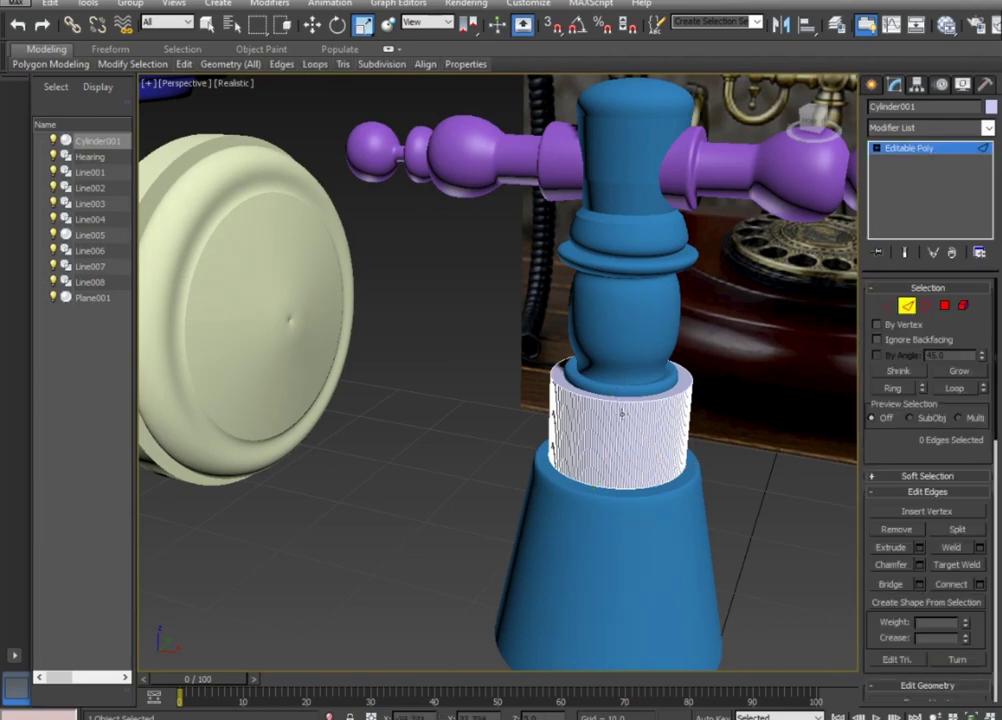
scroll(621, 413, "up", 2)
left_click(638, 401)
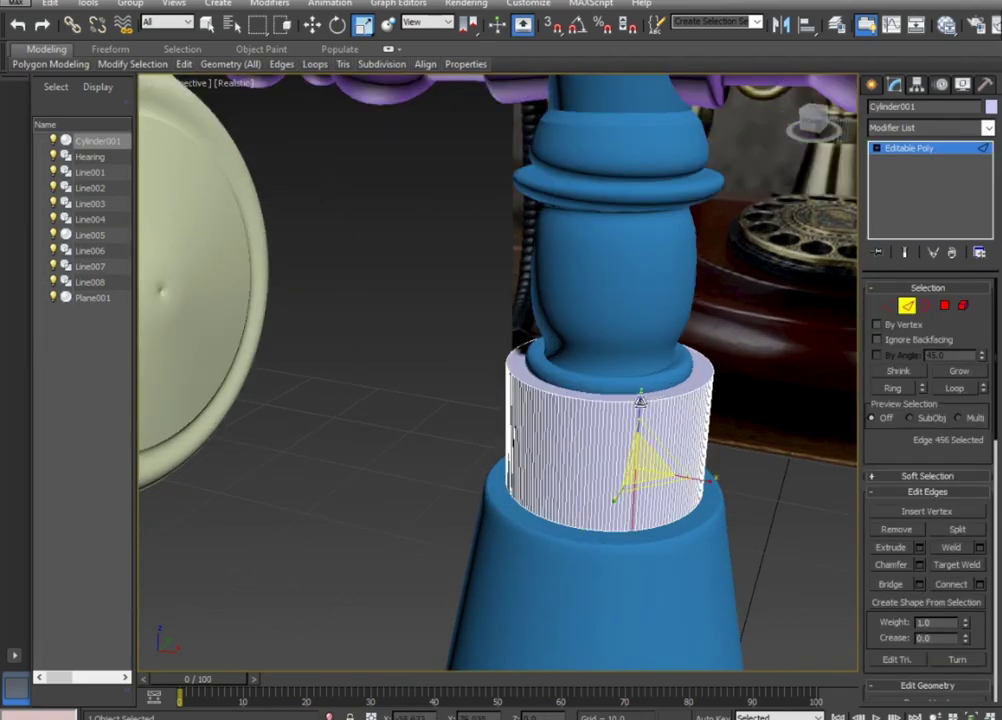
left_click(313, 27)
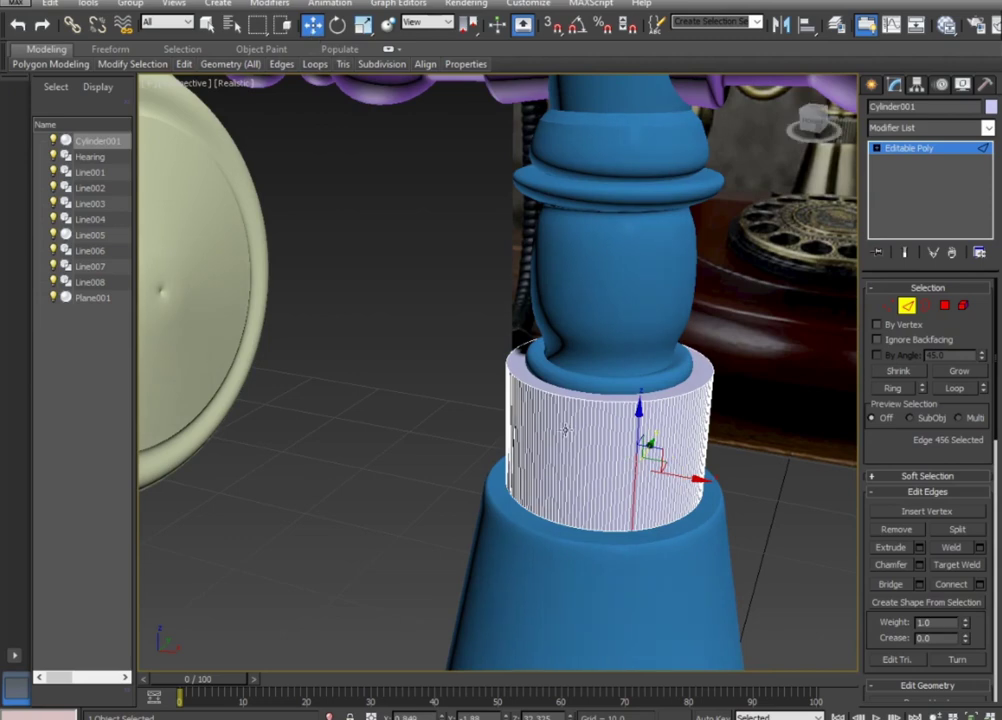
left_click(563, 397)
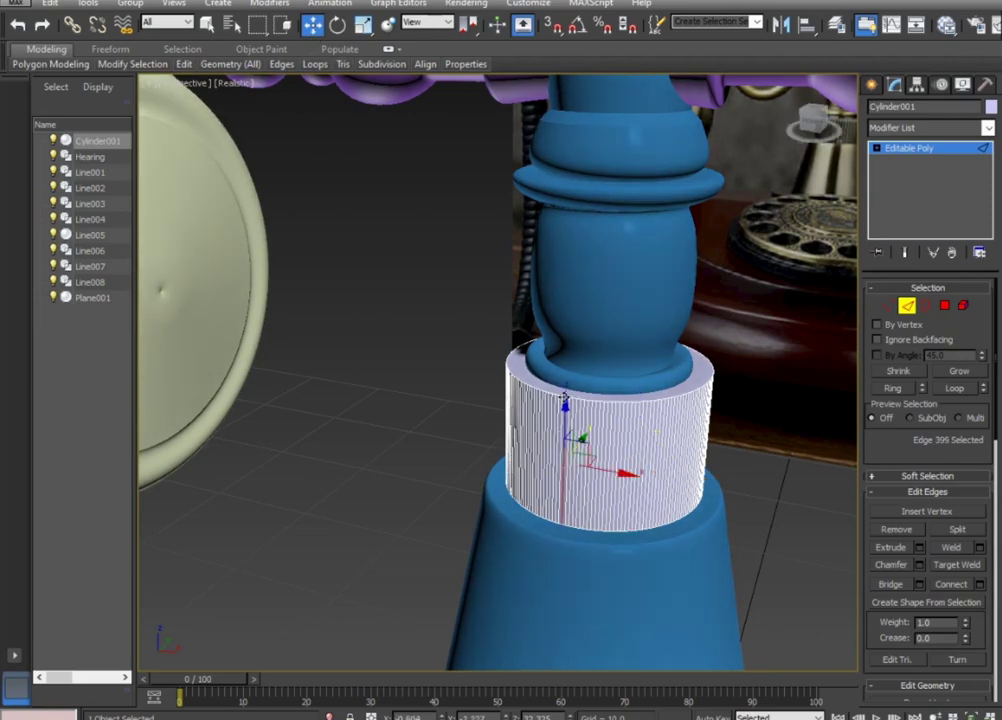
left_click(578, 400)
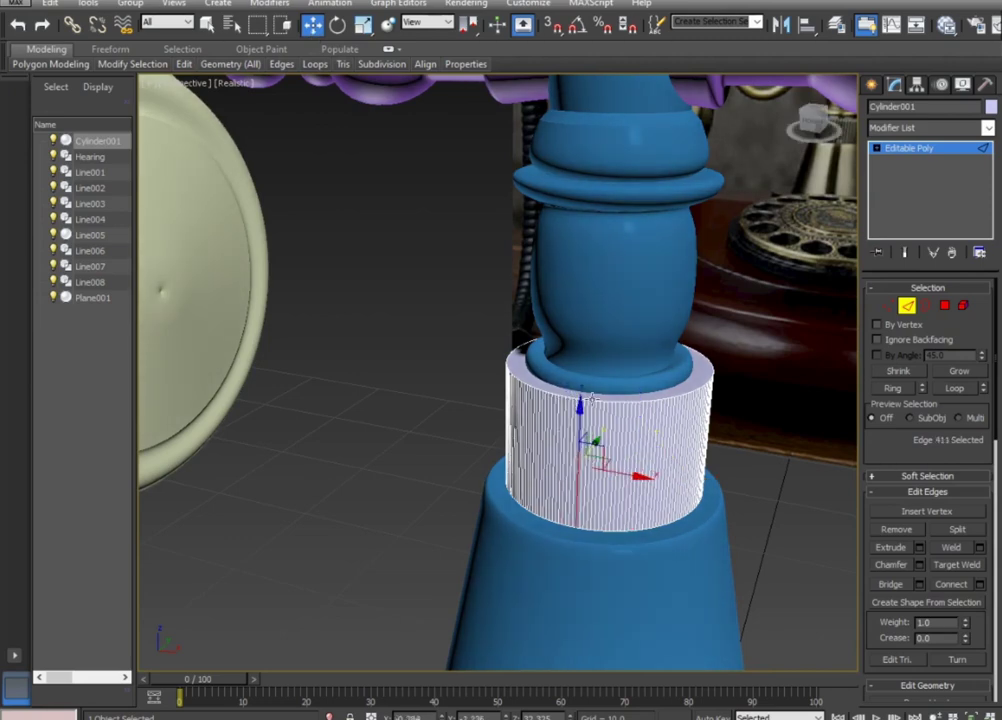
left_click(944, 305)
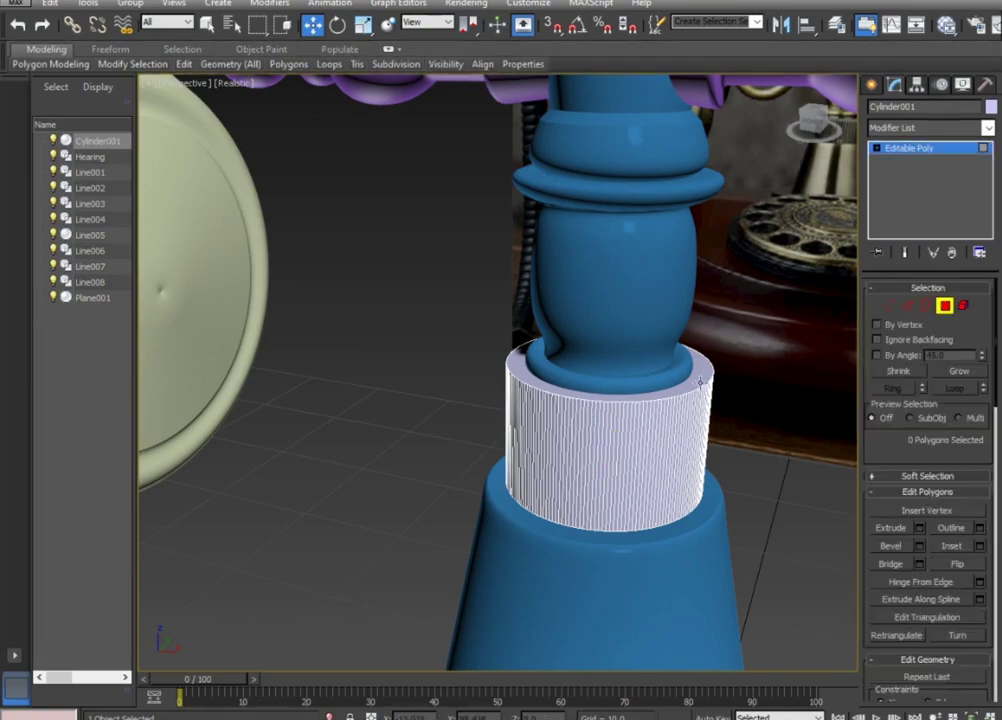
Bevel the collar's top cap into a thin inset ring.
left_click(701, 381)
mouse_move(752, 497)
middle_mouse_down("alt")
mouse_move(752, 507)
mouse_move(794, 499)
middle_mouse_up("alt")
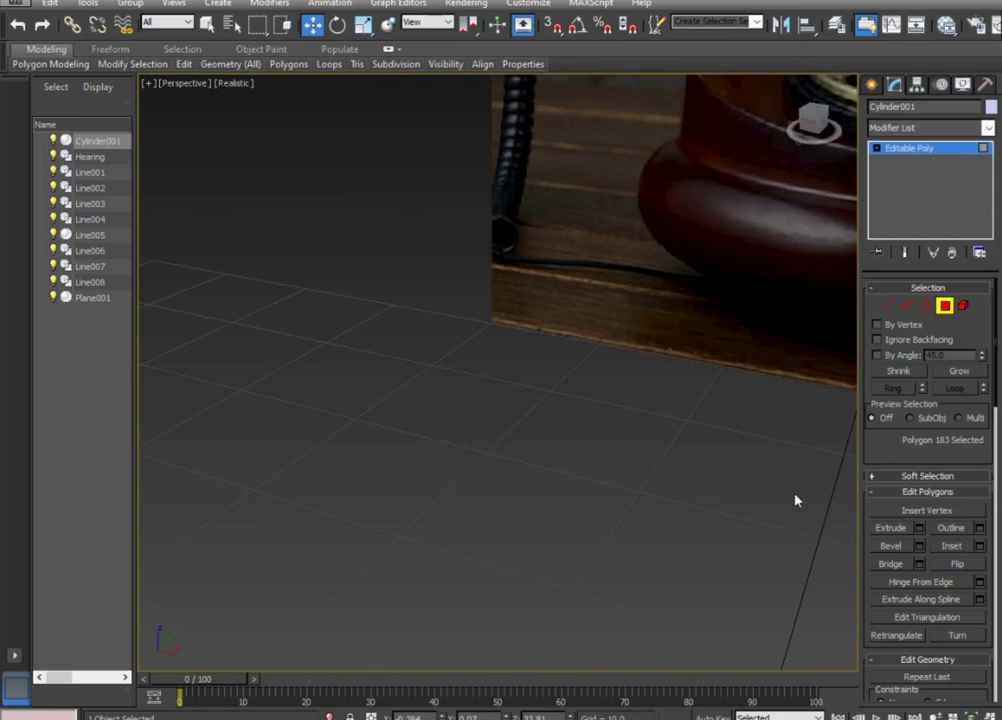
left_click(888, 547)
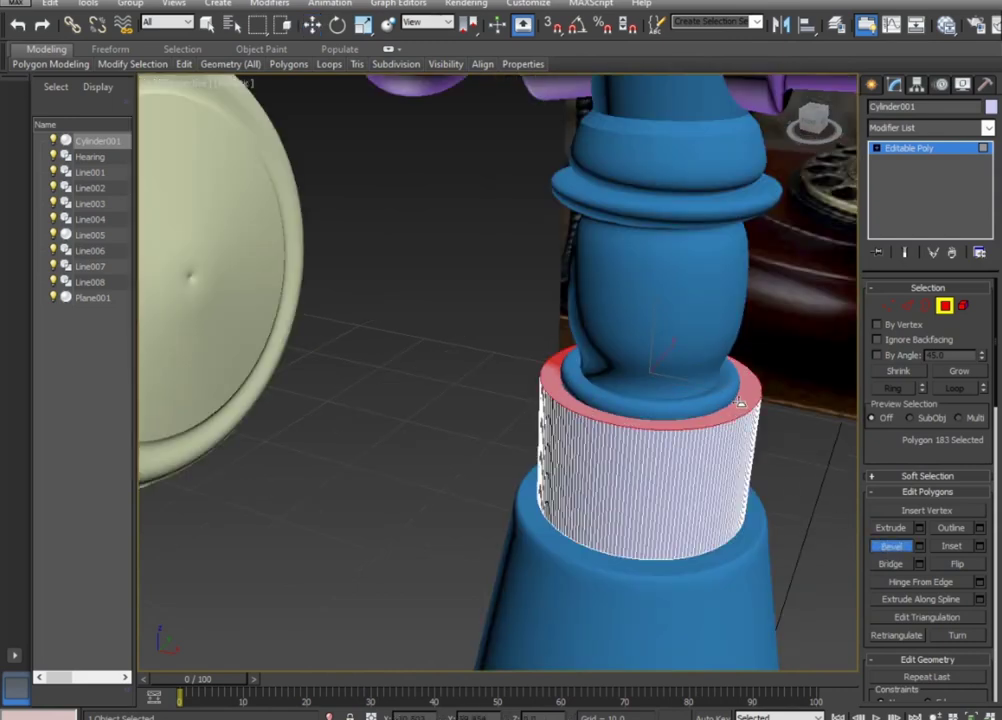
left_click(740, 401)
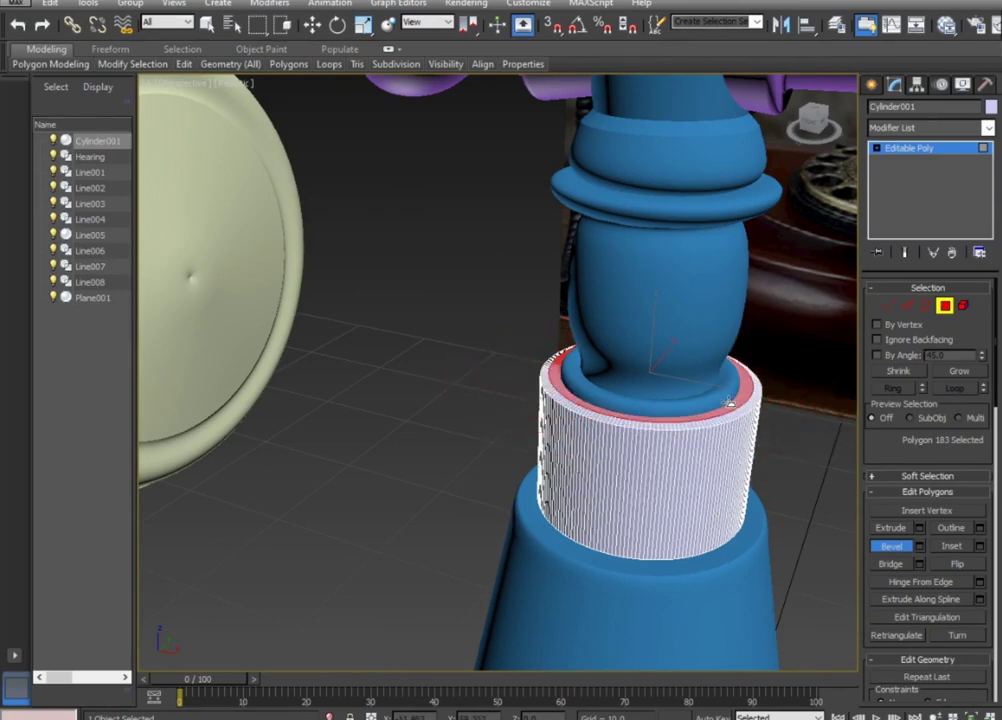
Leave face editing and isolate the collar with Alt+Q, hiding everything else.
middle_click_drag(783, 502, 797, 477, "alt")
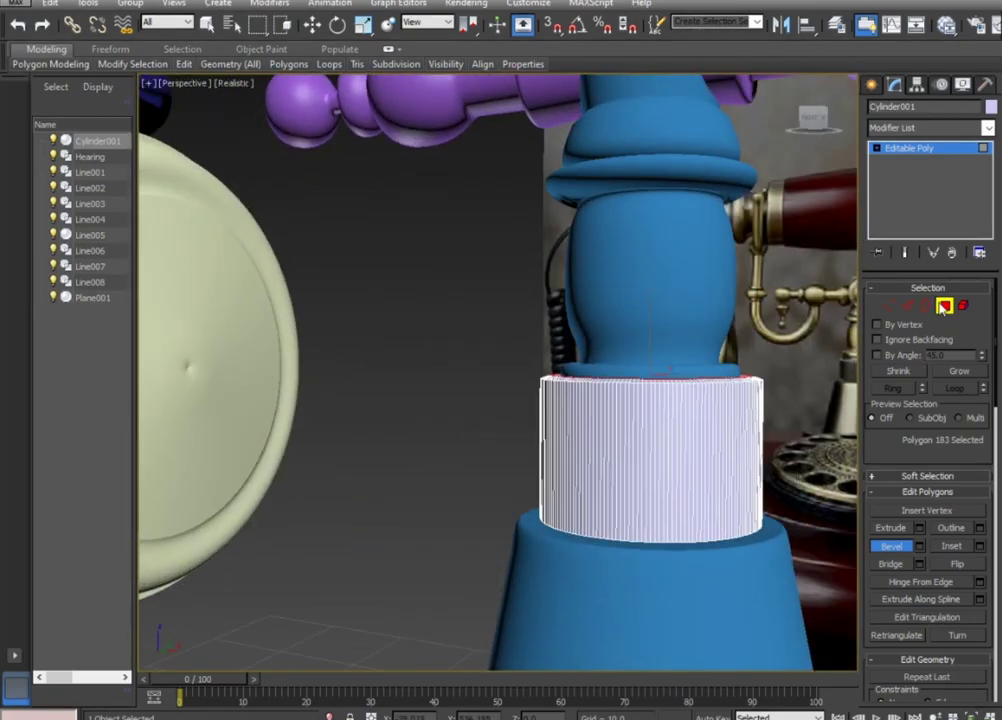
left_click(944, 305)
key("alt+q")
middle_click_drag(673, 494, 695, 431, "alt")
Bevel the collar's bottom cap rim.
left_click(944, 306)
left_click(559, 441)
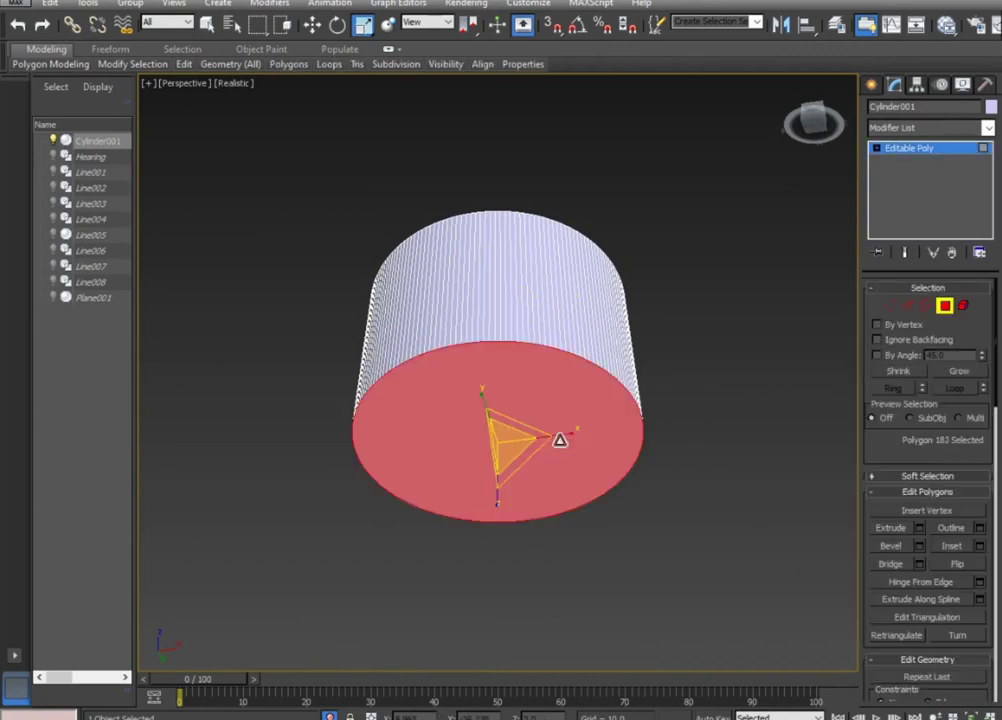
left_click(890, 545)
mouse_move(508, 447)
left_mouse_down()
mouse_move(514, 438)
mouse_move(503, 441)
left_mouse_up()
Select all the collar's side faces and bevel them slightly outward.
middle_click_drag(568, 474, 617, 588, "alt")
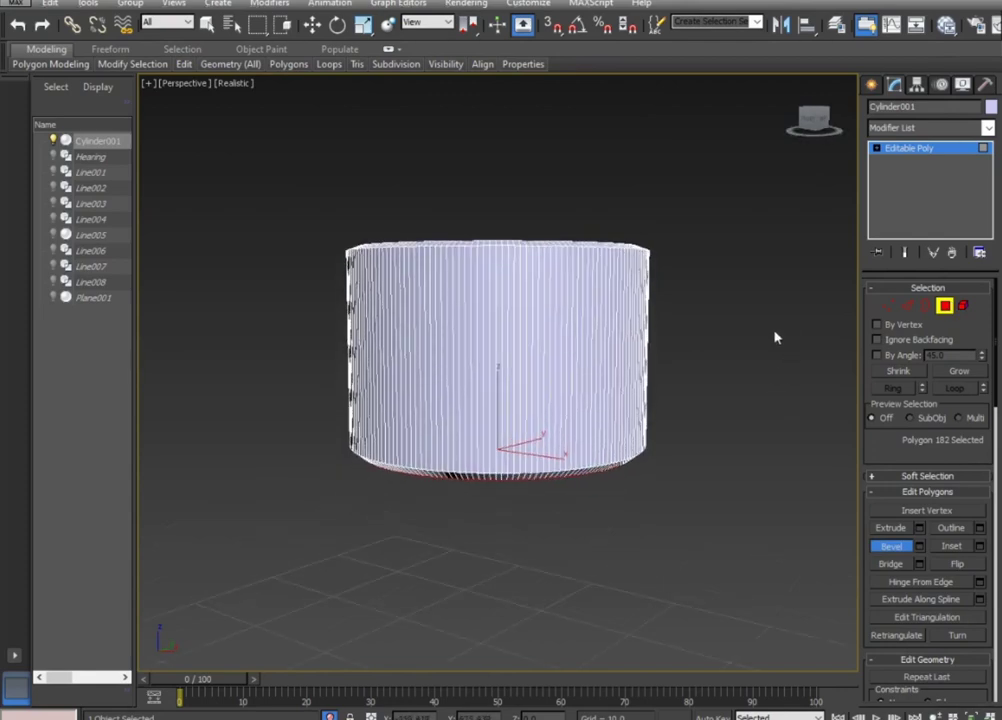
left_click_drag(782, 388, 150, 331)
mouse_move(440, 455)
middle_mouse_down("alt")
mouse_move(374, 380)
mouse_move(78, 467)
mouse_move(239, 479)
middle_mouse_up("alt")
left_click_drag(662, 525, 671, 526)
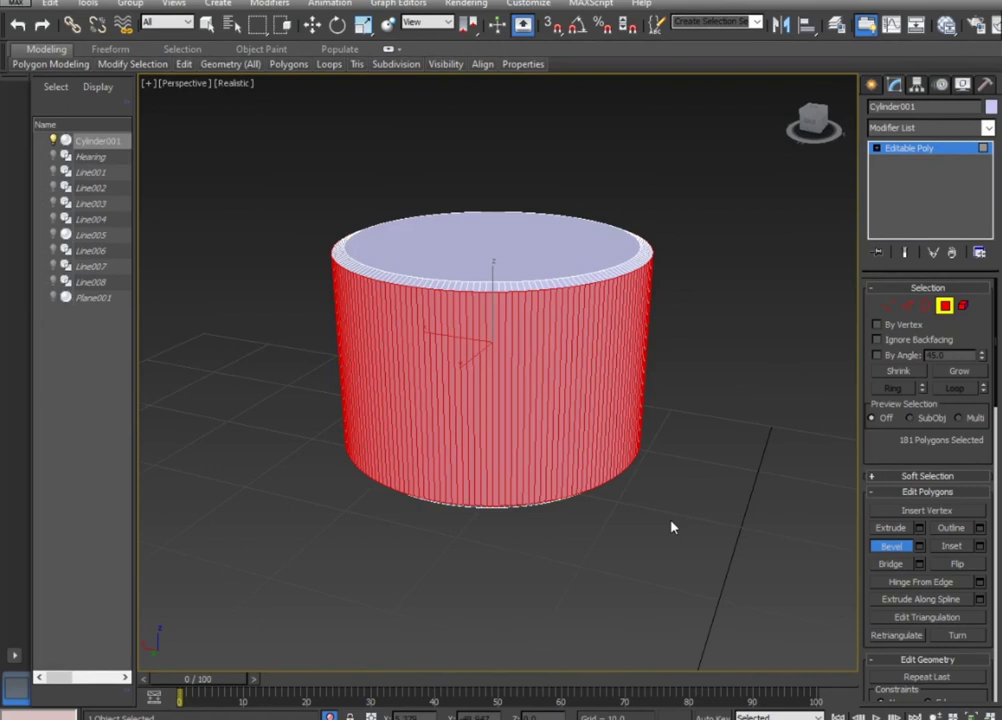
Inset the side faces By Polygon with an amount of 0.01.
left_click(980, 546)
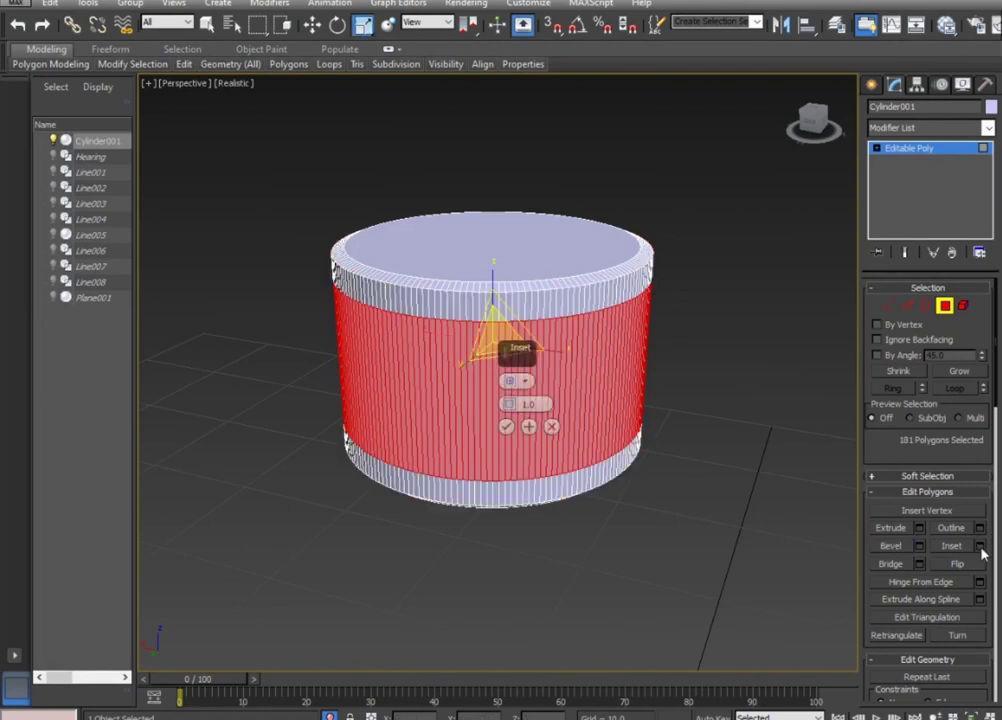
left_click(527, 381)
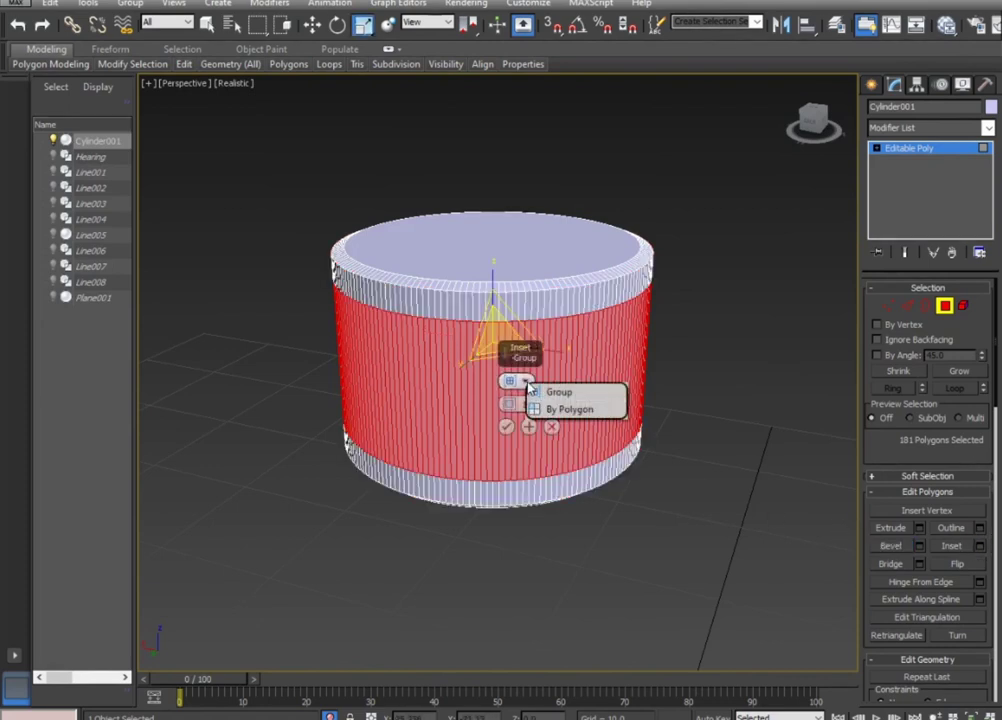
left_click(556, 409)
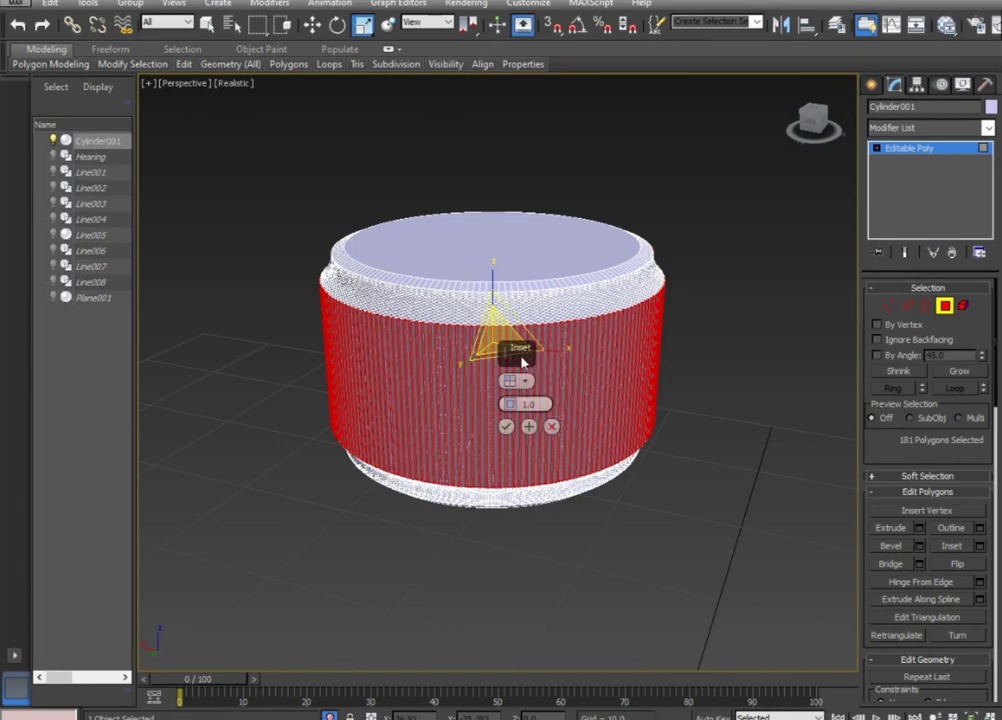
right_click(510, 408)
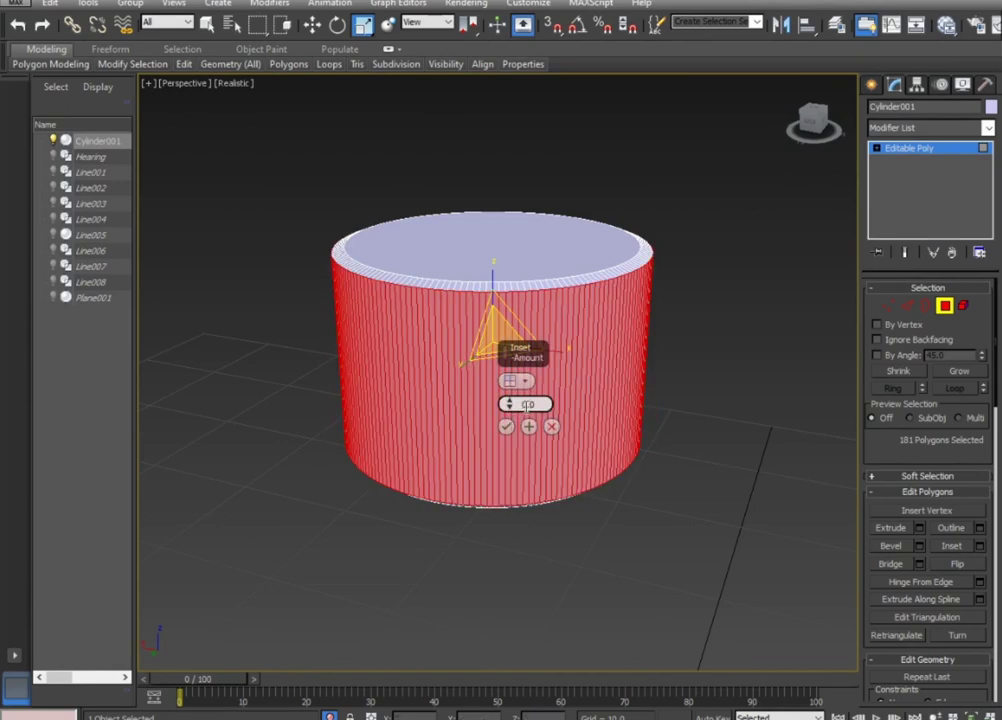
type("0.01")
key("Return")
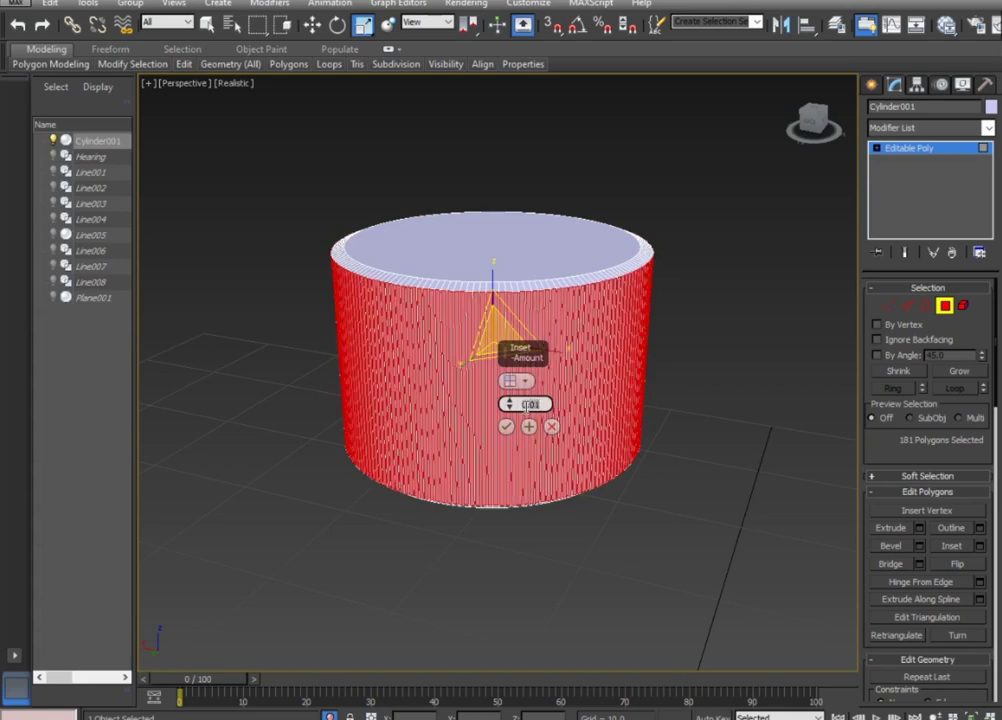
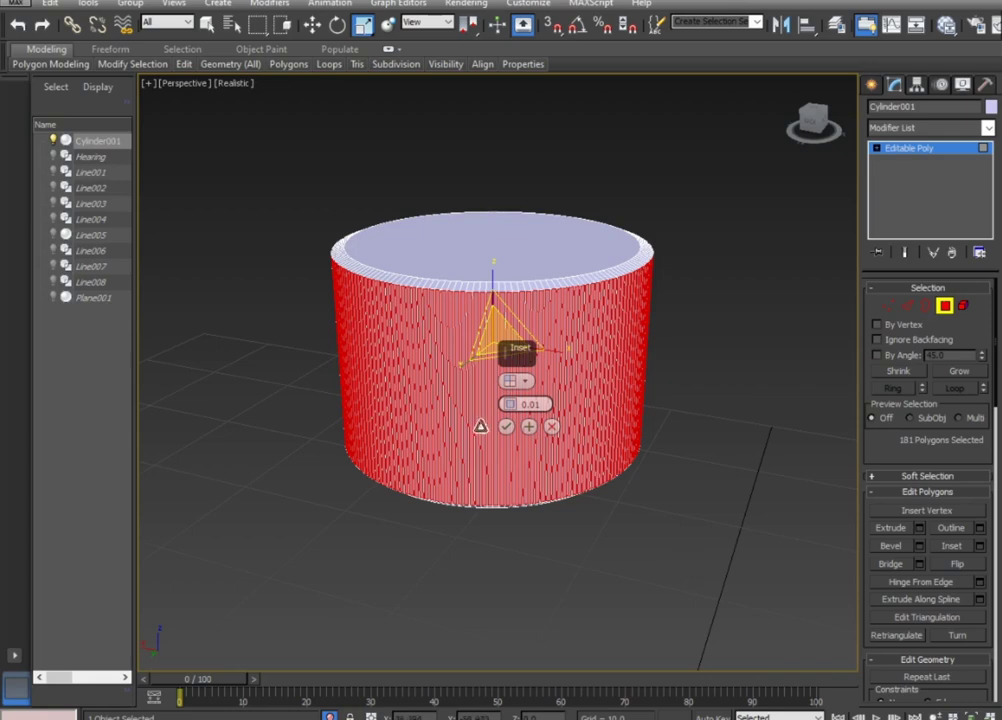
Confirm the inset on the cylinder's selected side polygons.
left_click(506, 426)
scroll(629, 566, "up", 1)
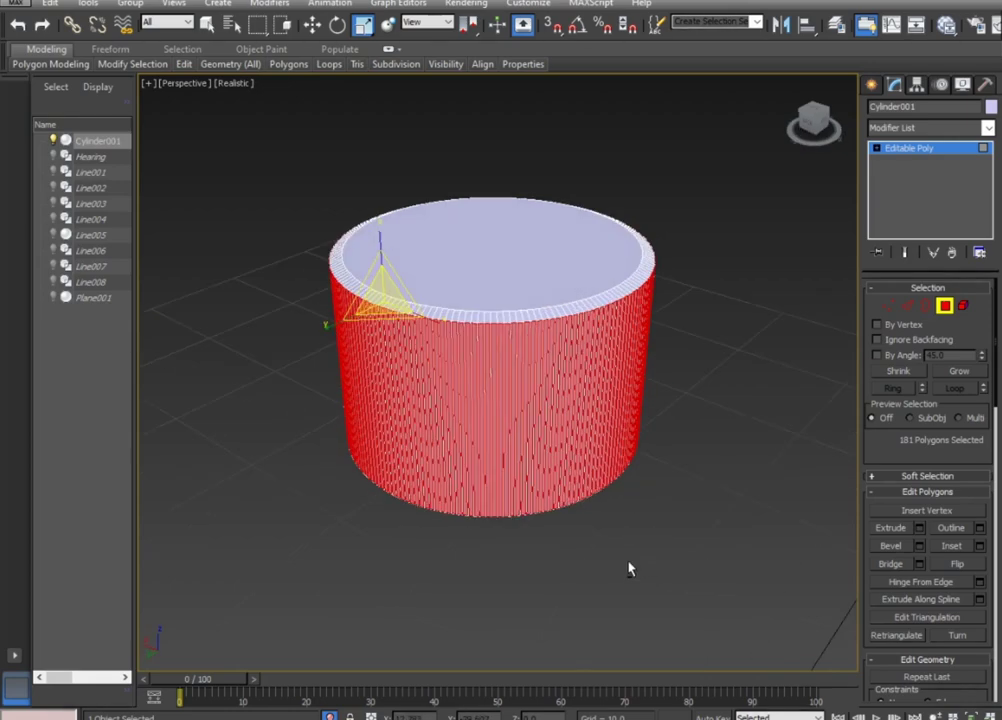
scroll(519, 463, "up", 2)
scroll(532, 467, "up", 2)
scroll(703, 577, "up", 1)
middle_click_drag(703, 577, 702, 581, "alt")
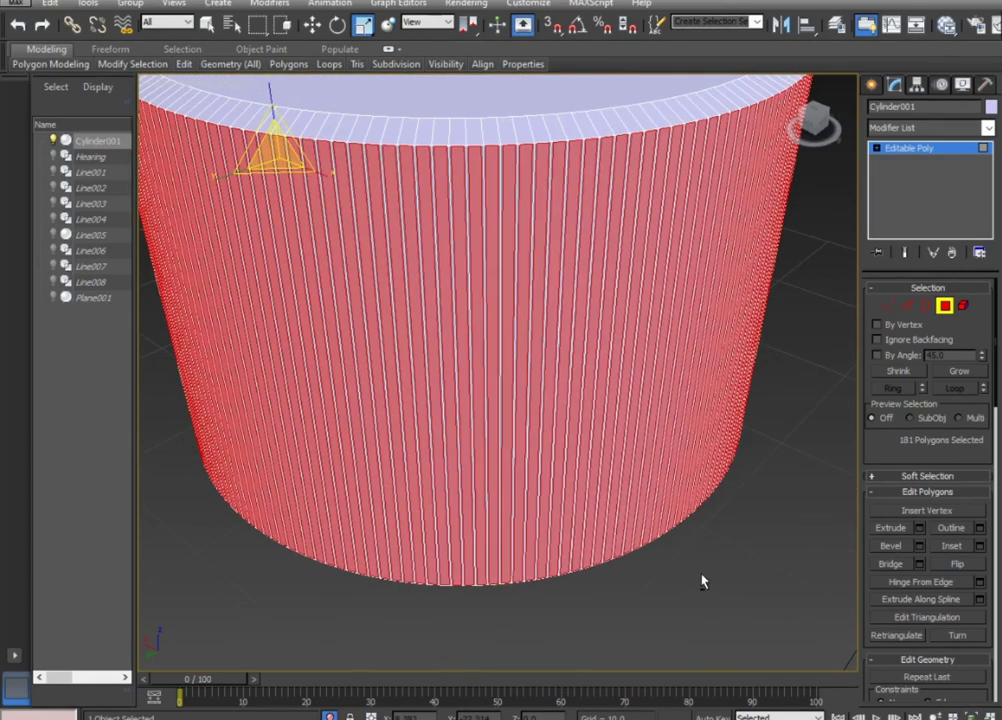
Extrude the inset side polygons outward by a height of 0.02.
left_click(920, 530)
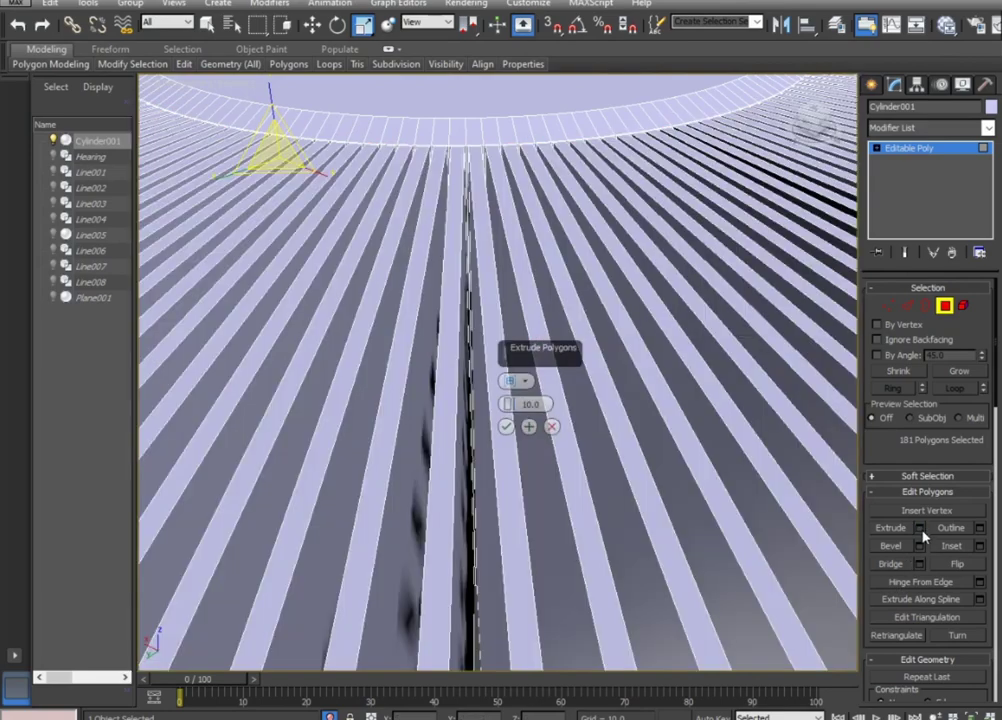
mouse_move(510, 405)
left_mouse_down()
mouse_move(514, 463)
mouse_move(522, 442)
left_mouse_up()
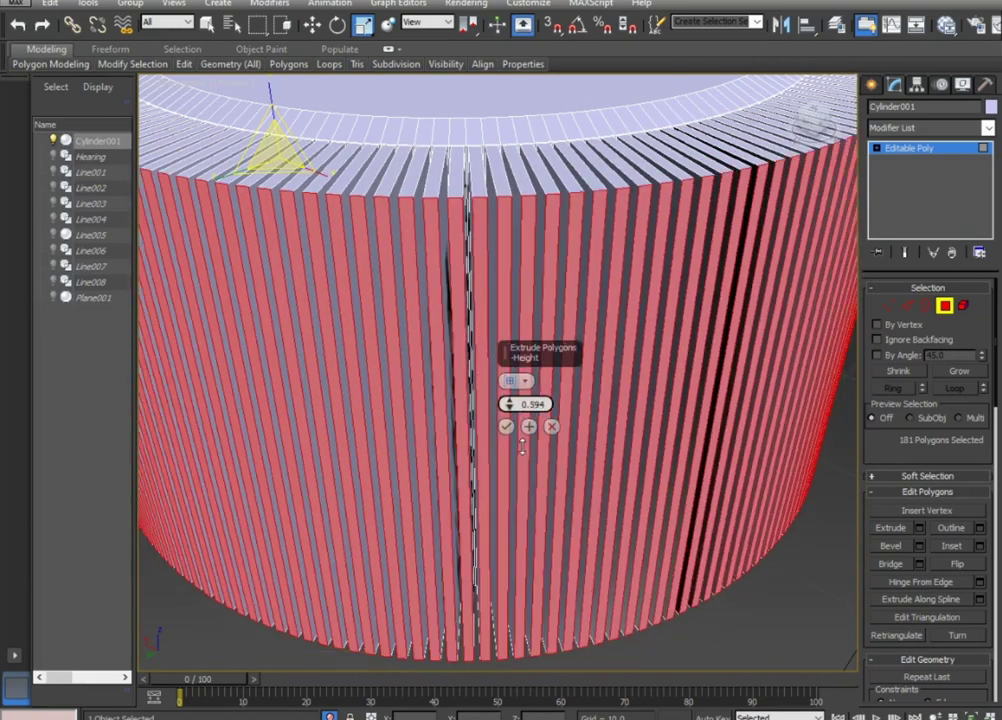
left_click_drag(522, 445, 526, 440)
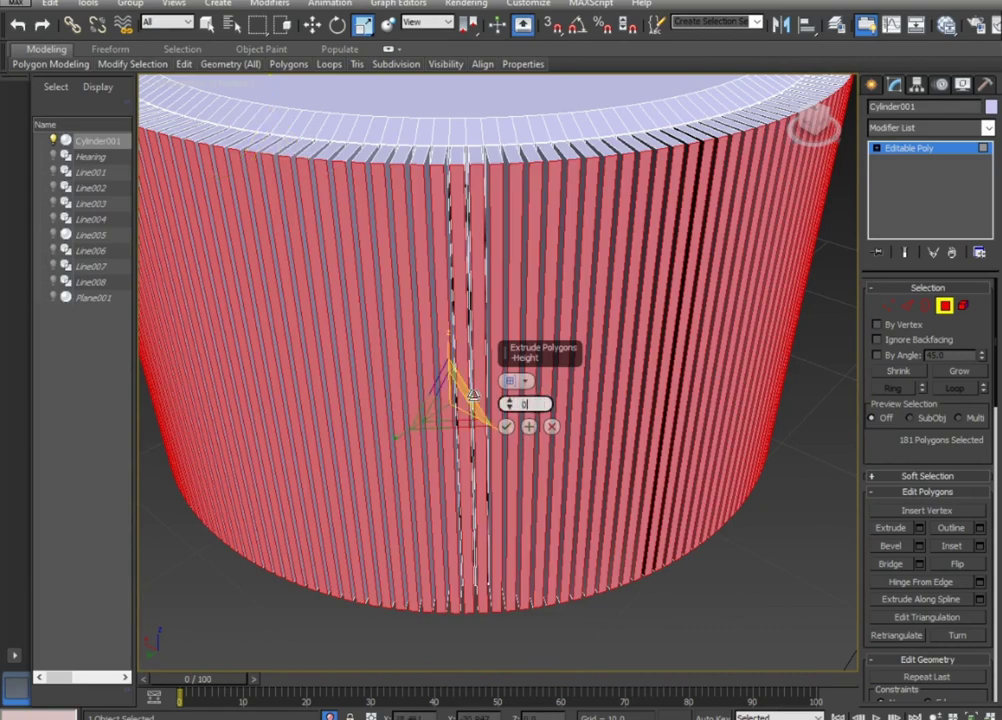
type("2")
key("Return")
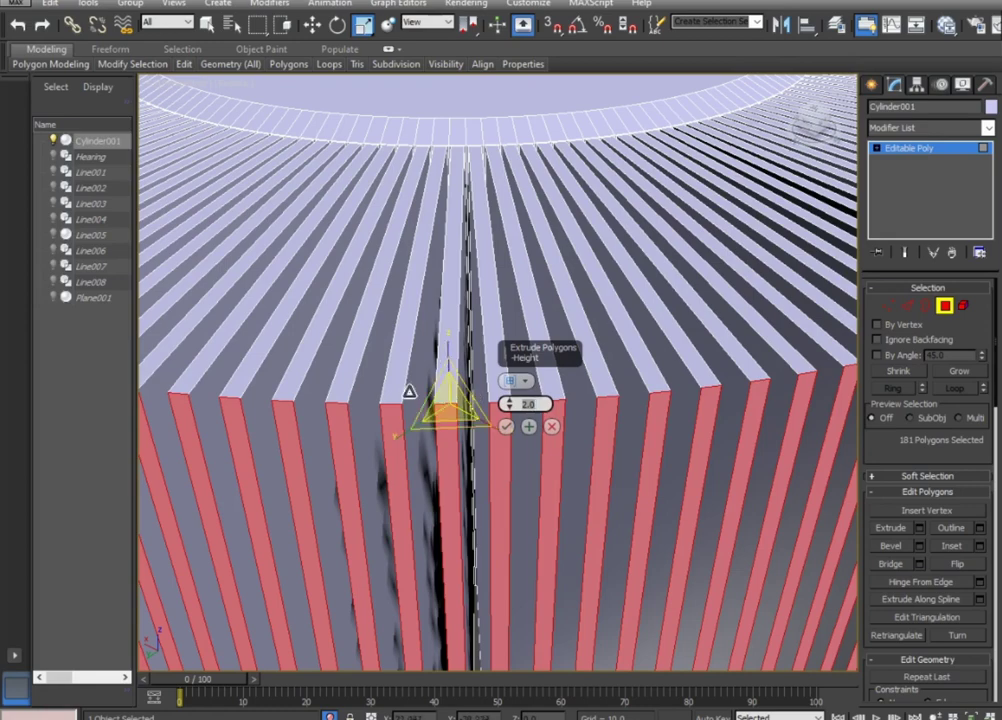
type("2")
key("Return")
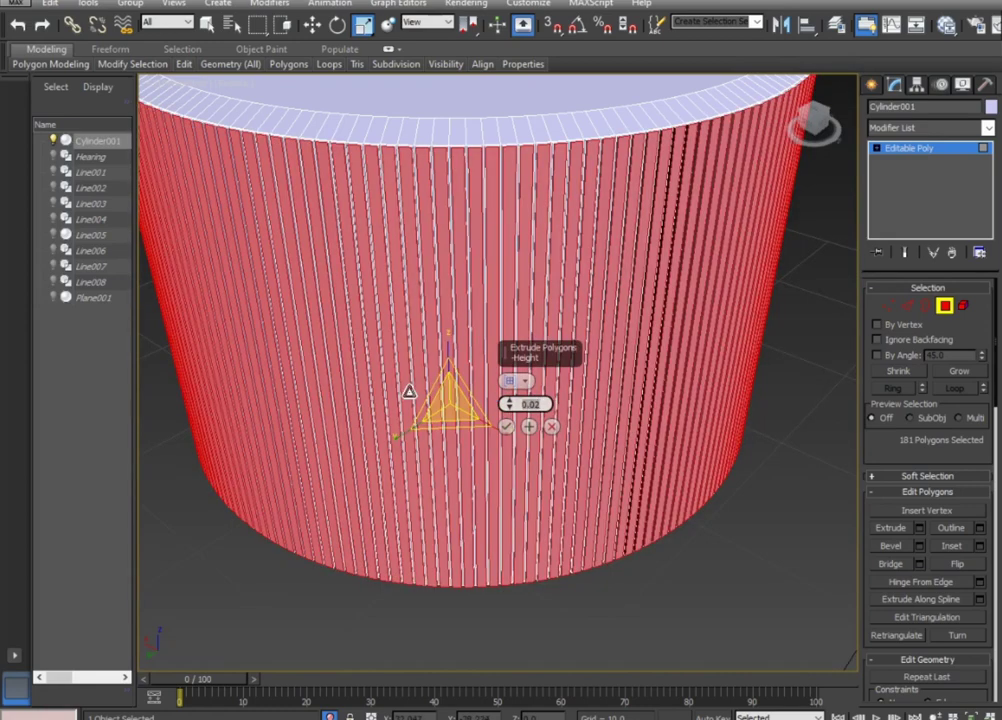
scroll(485, 353, "down", 5)
left_click(944, 305)
Exit Polygon mode and deselect the cylinder.
left_click(689, 358)
scroll(664, 431, "down", 4)
mouse_move(663, 431)
middle_mouse_down("alt")
mouse_move(698, 476)
mouse_move(656, 432)
middle_mouse_up("alt")
Select Cylinder001's side polygons and inset them by 0.01.
scroll(551, 311, "up", 5)
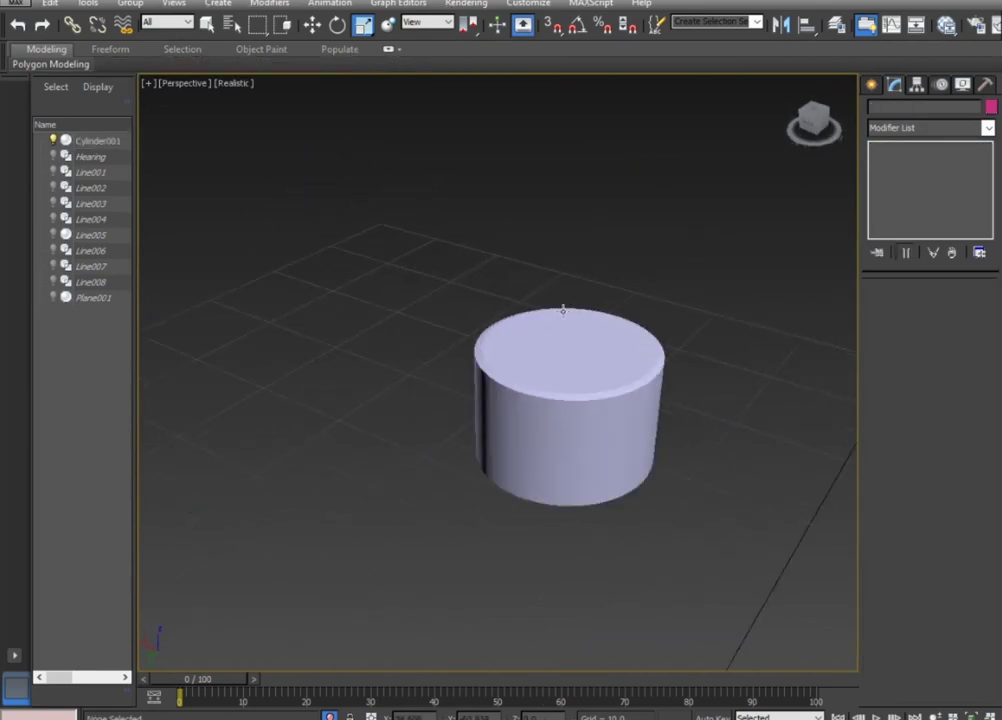
scroll(588, 405, "up", 2)
scroll(585, 455, "up", 2)
scroll(572, 474, "up", 2)
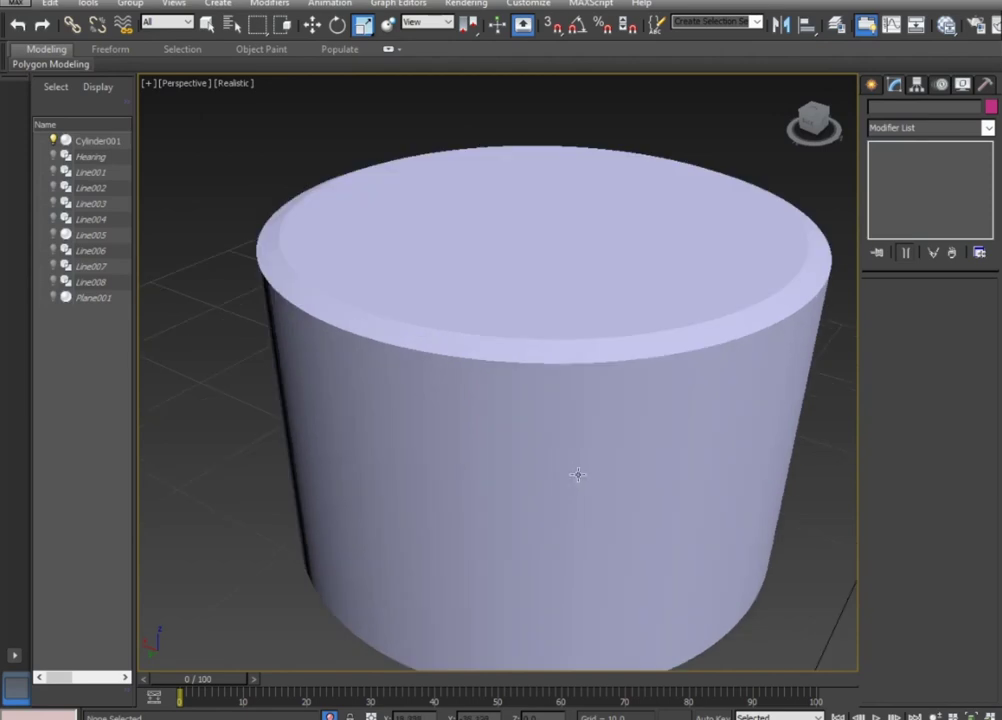
left_click(573, 465)
key("ctrl+d")
left_click(578, 465)
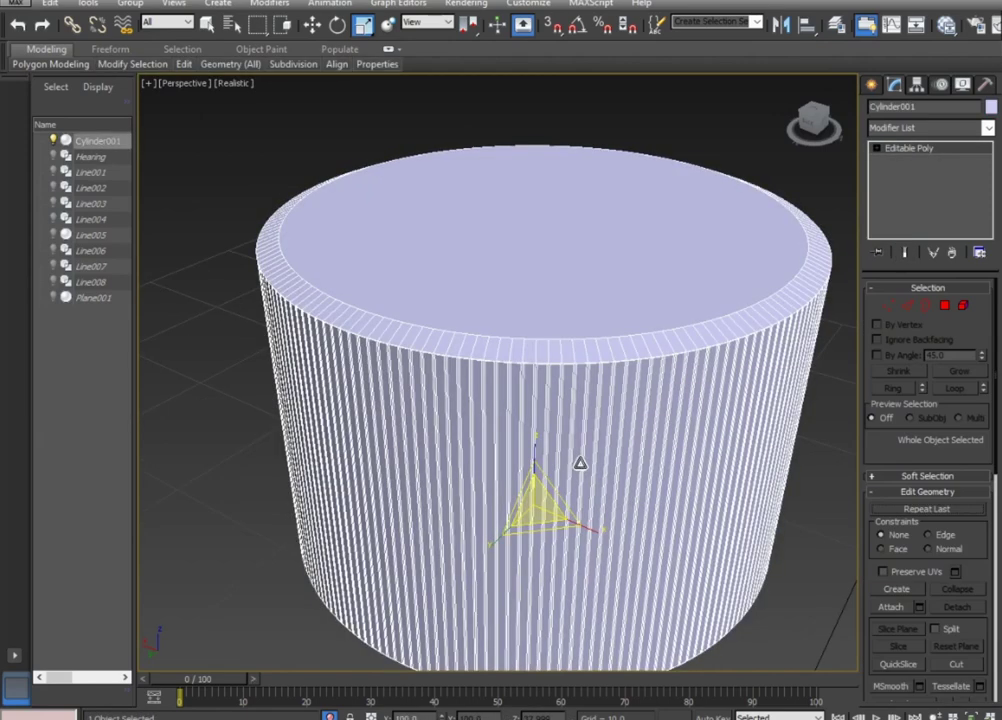
left_click(944, 305)
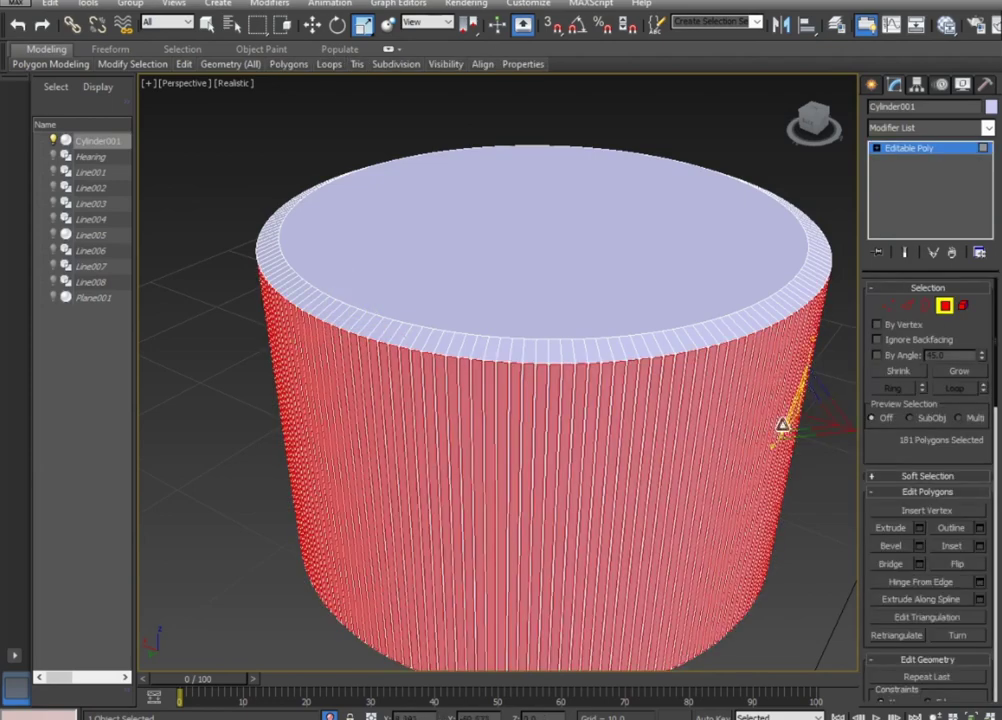
key("Delete")
key("ctrl+z")
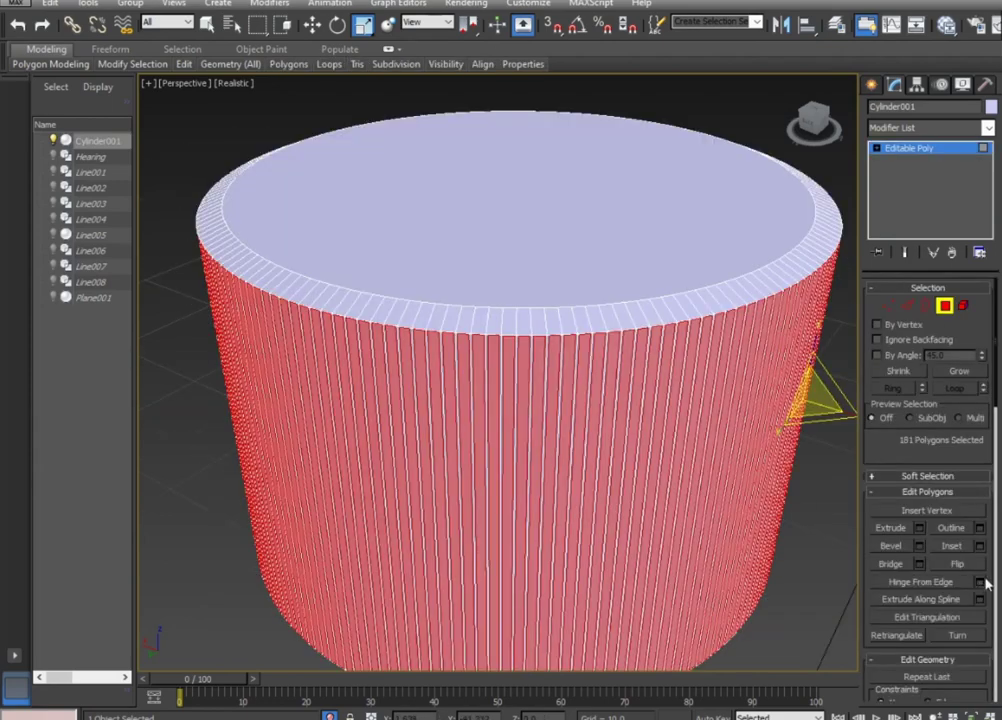
left_click(982, 546)
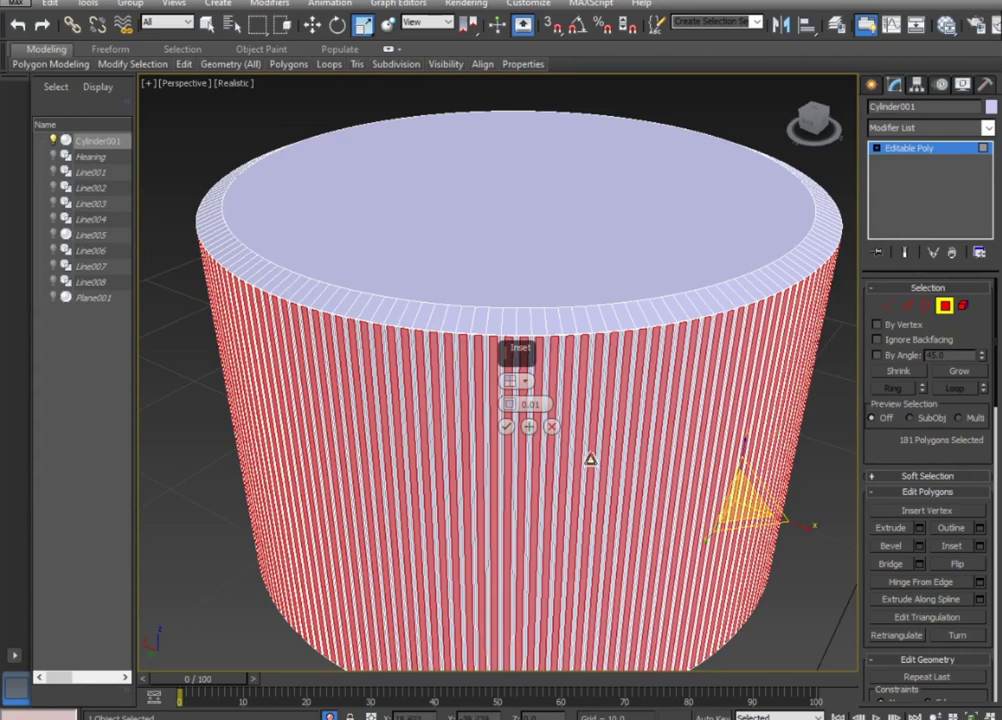
left_click(507, 427)
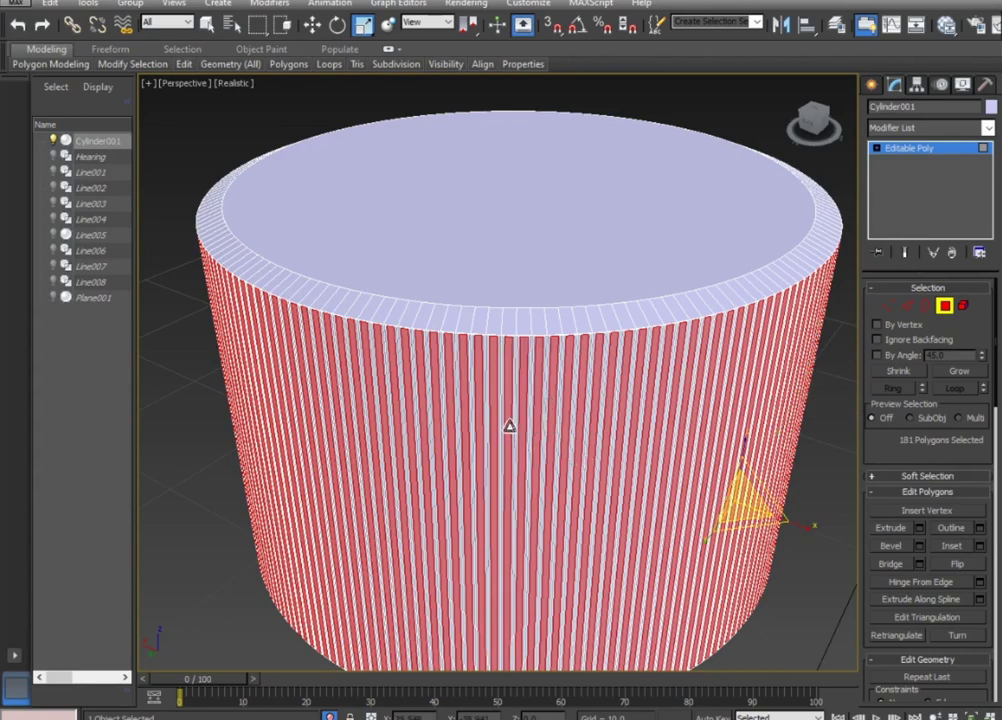
Extrude the inset side polygons outward with a height of 0.04.
left_click(891, 528)
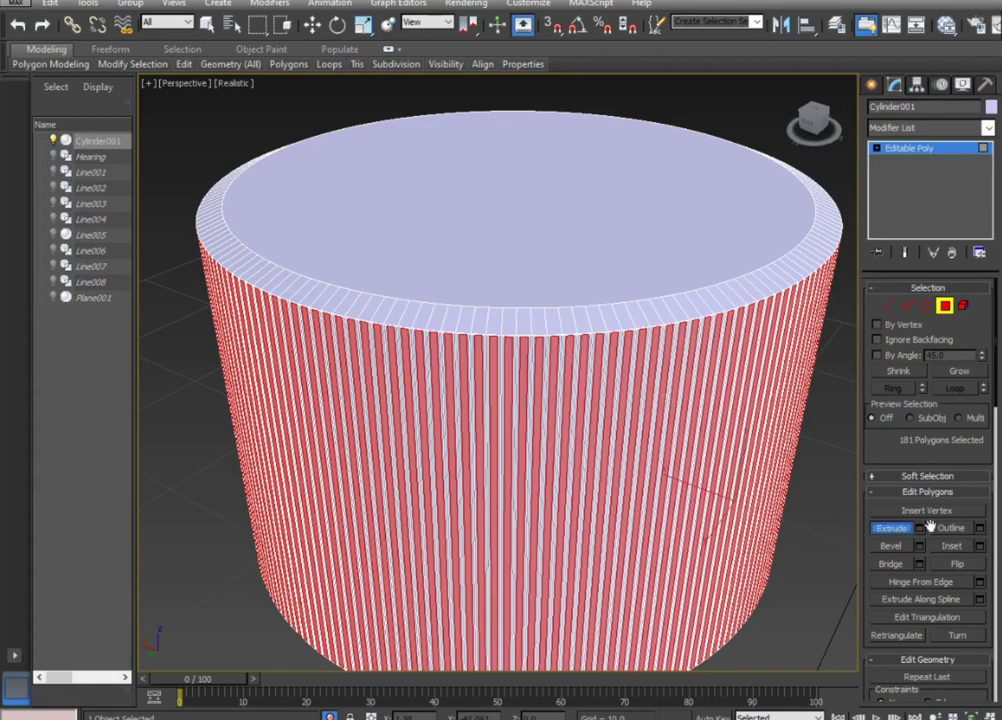
left_click(919, 528)
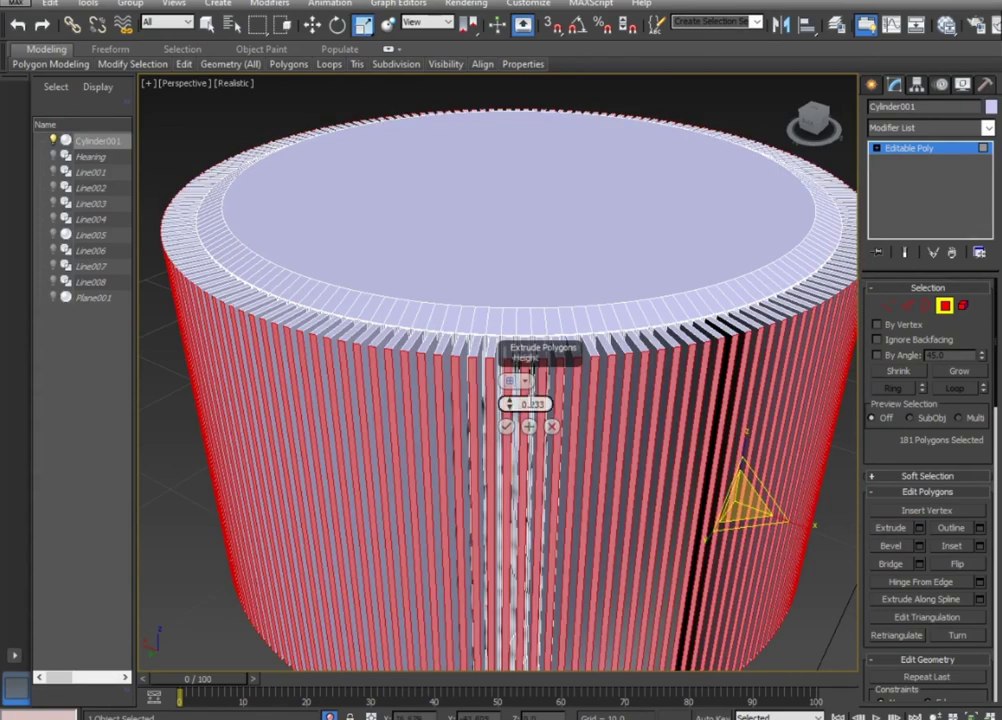
left_click_drag(508, 404, 510, 404)
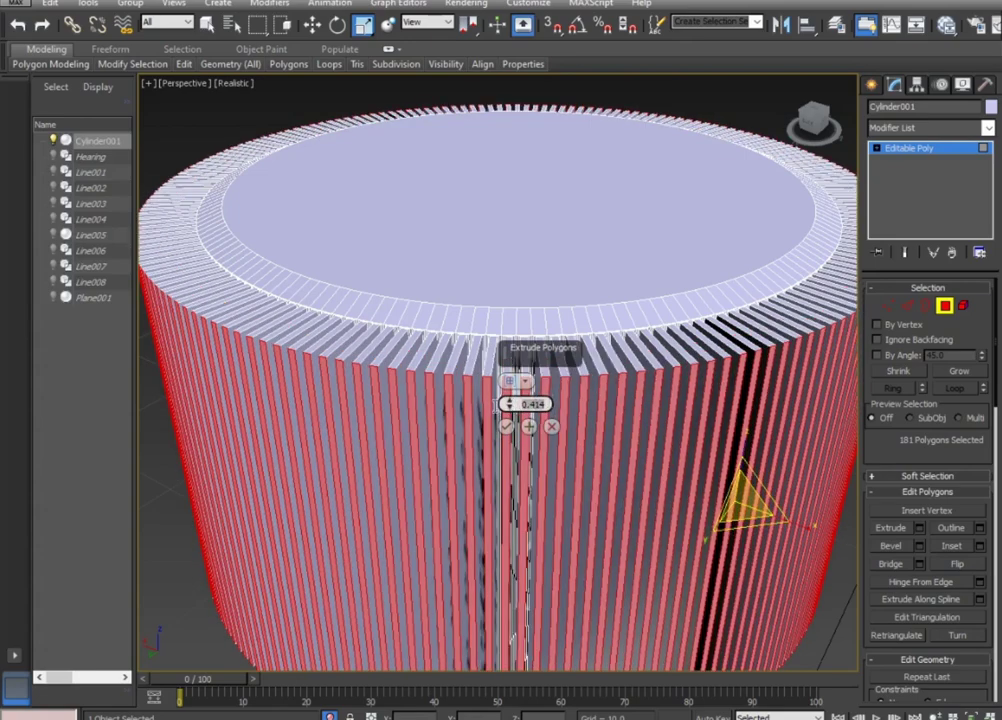
key("Return")
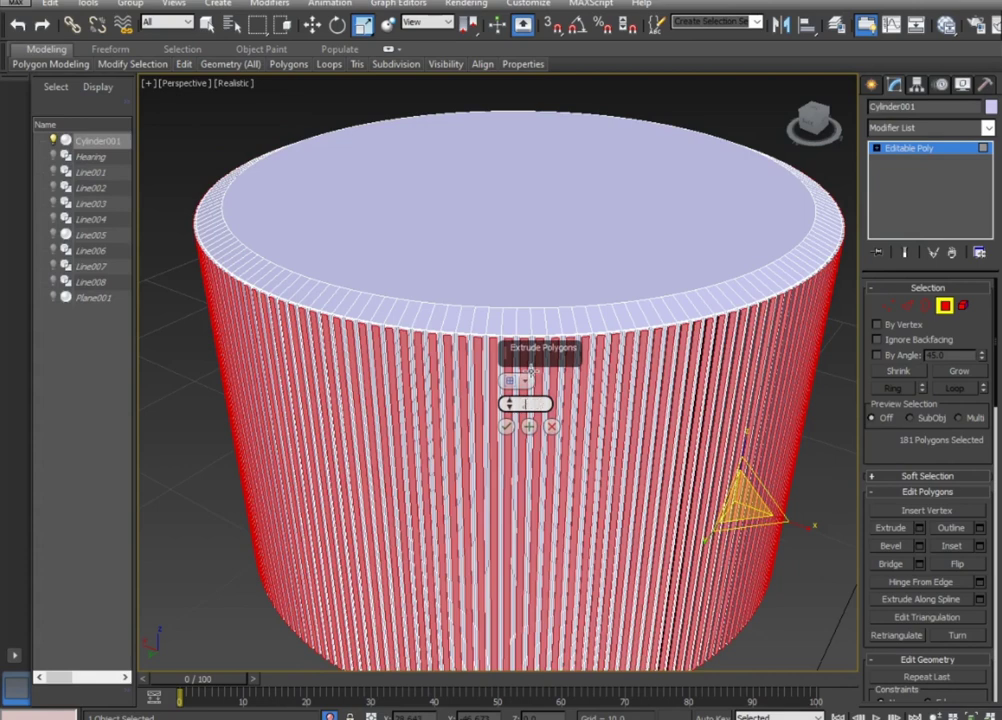
type("0.04")
key("Return")
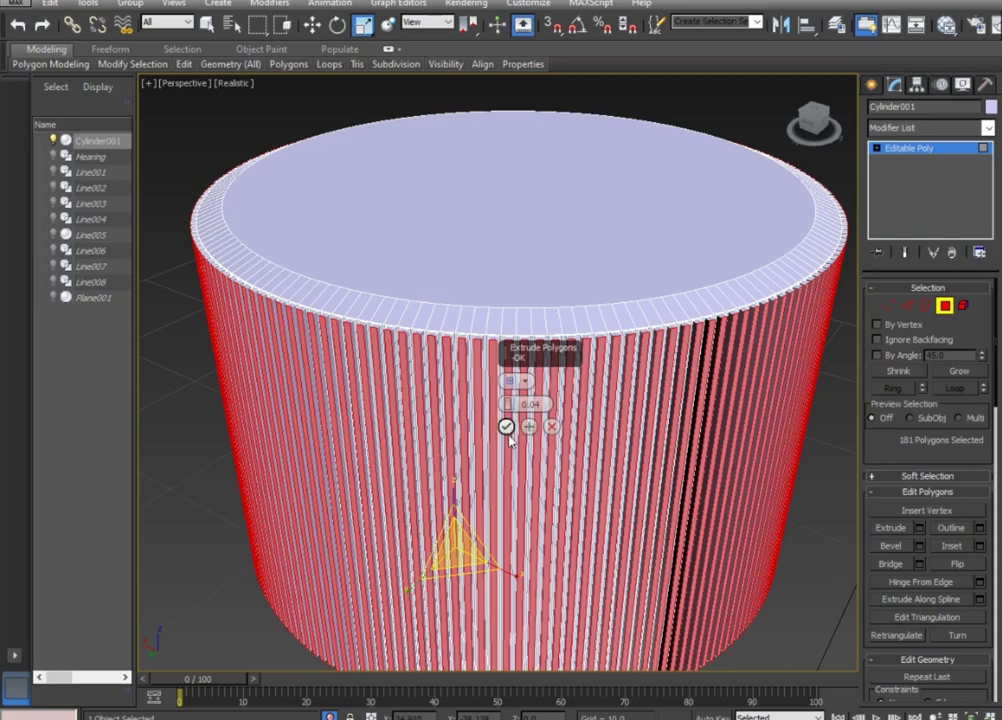
left_click(507, 427)
Exit Polygon mode, deselect the cylinder and view it side-on.
left_click(945, 308)
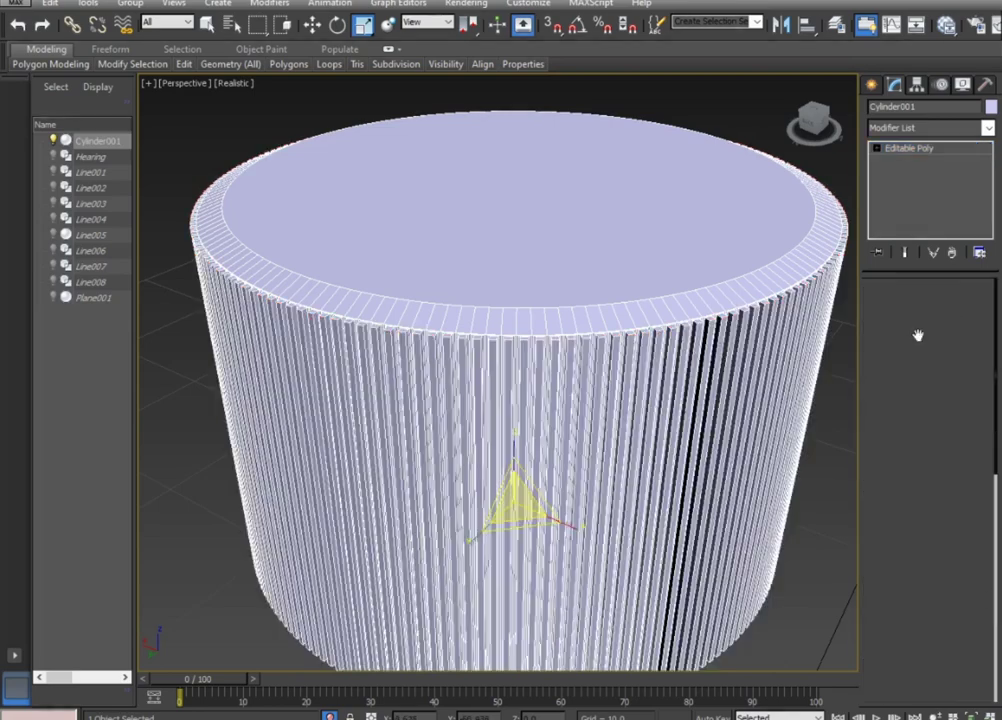
left_click(828, 553)
scroll(636, 477, "down", 4)
middle_click_drag(636, 477, 632, 446, "alt")
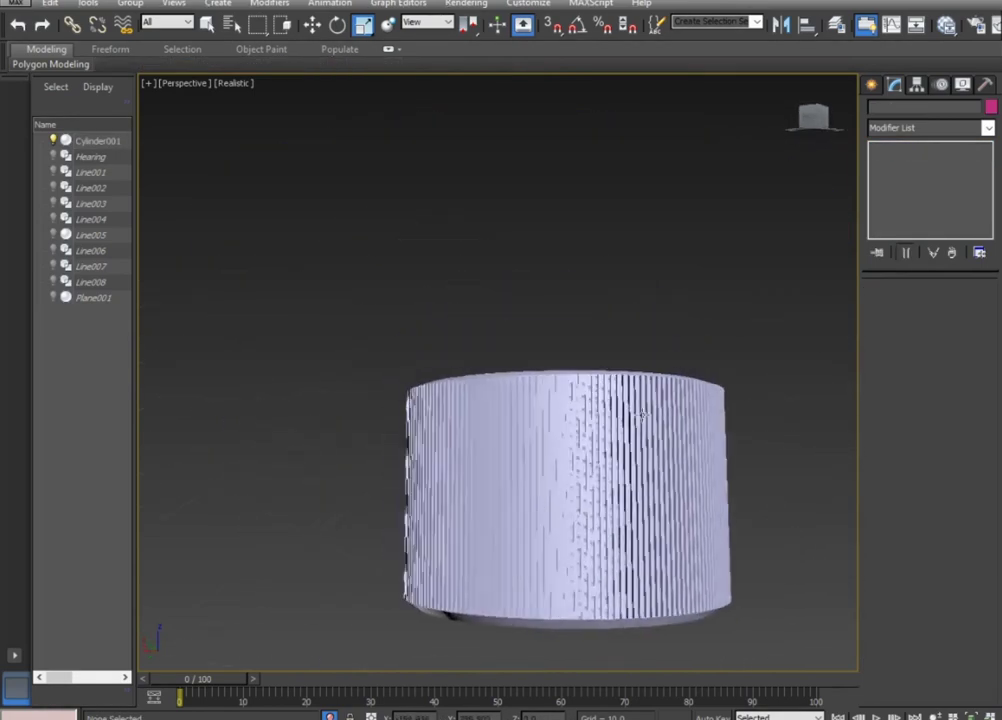
Select the cylinder's vertical side edges in Edge mode.
left_click(632, 446)
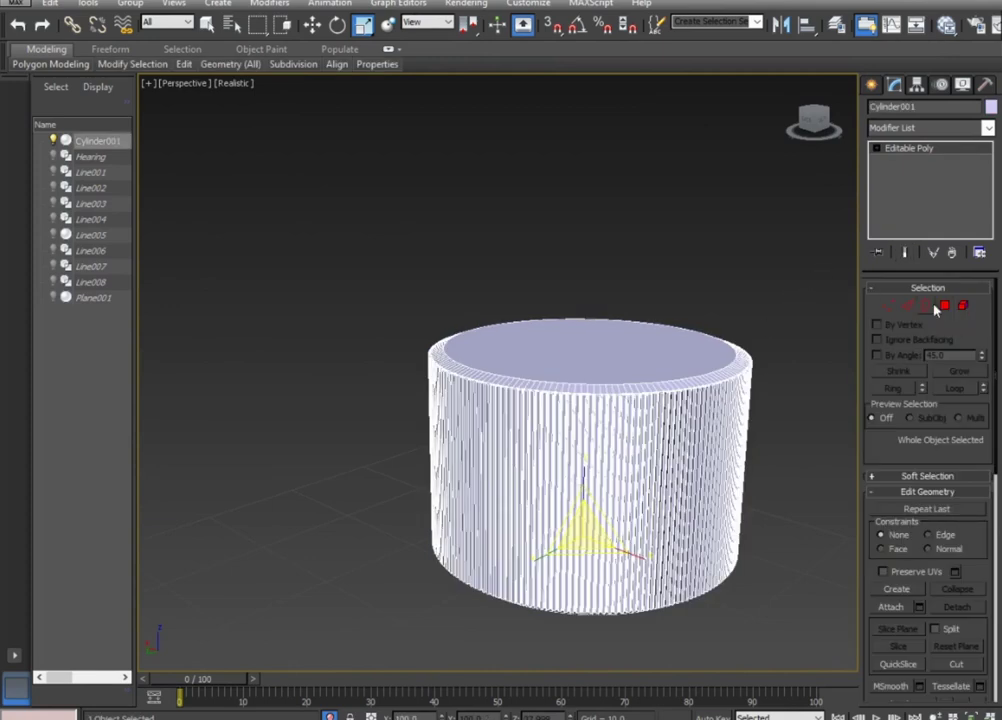
left_click(906, 305)
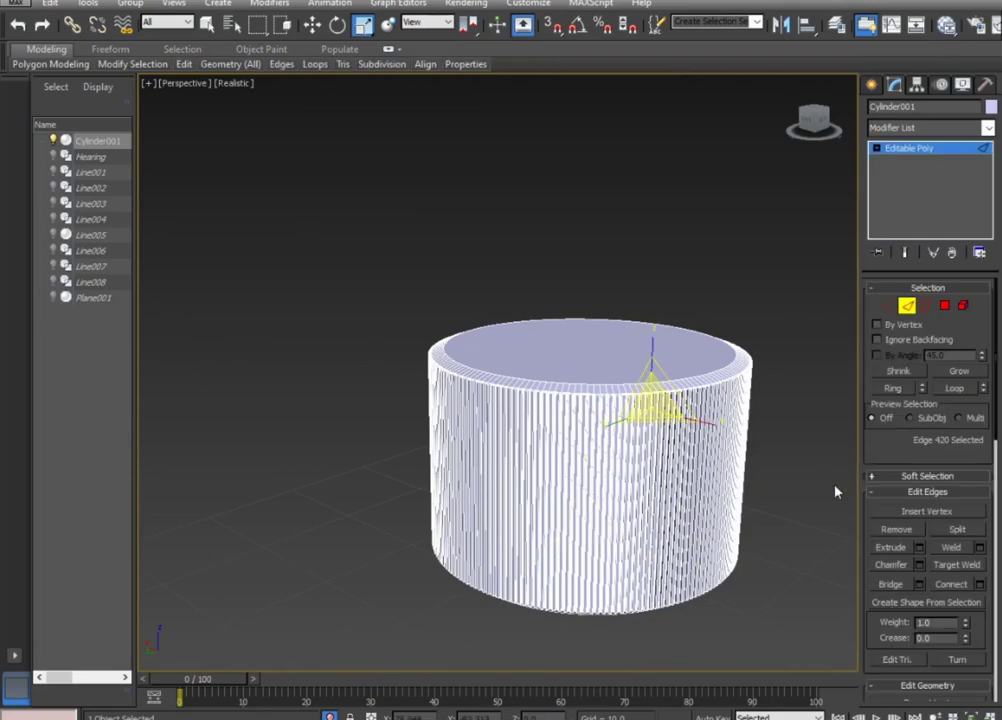
middle_click_drag(848, 505, 794, 488, "alt")
left_click_drag(796, 391, 253, 420)
mouse_move(718, 557)
middle_mouse_down("alt")
mouse_move(447, 512)
mouse_move(544, 559)
mouse_move(600, 560)
middle_mouse_up("alt")
Connect the side edges with 2 segments pinched 97 toward the rims.
left_click(979, 586)
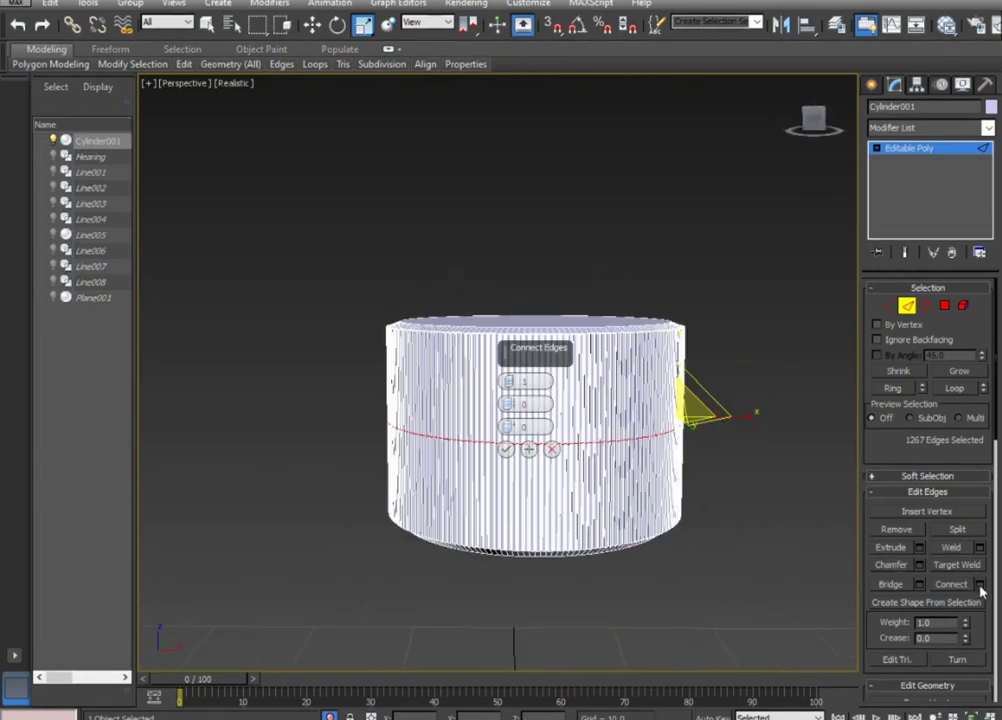
left_click_drag(508, 383, 510, 395)
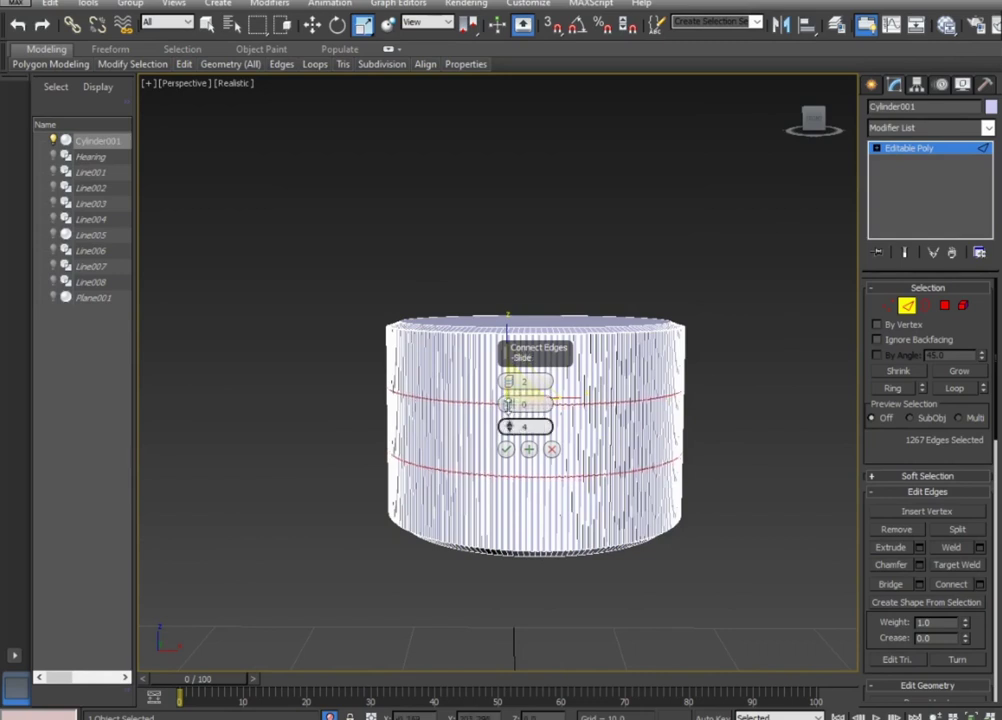
left_click_drag(510, 404, 559, 103)
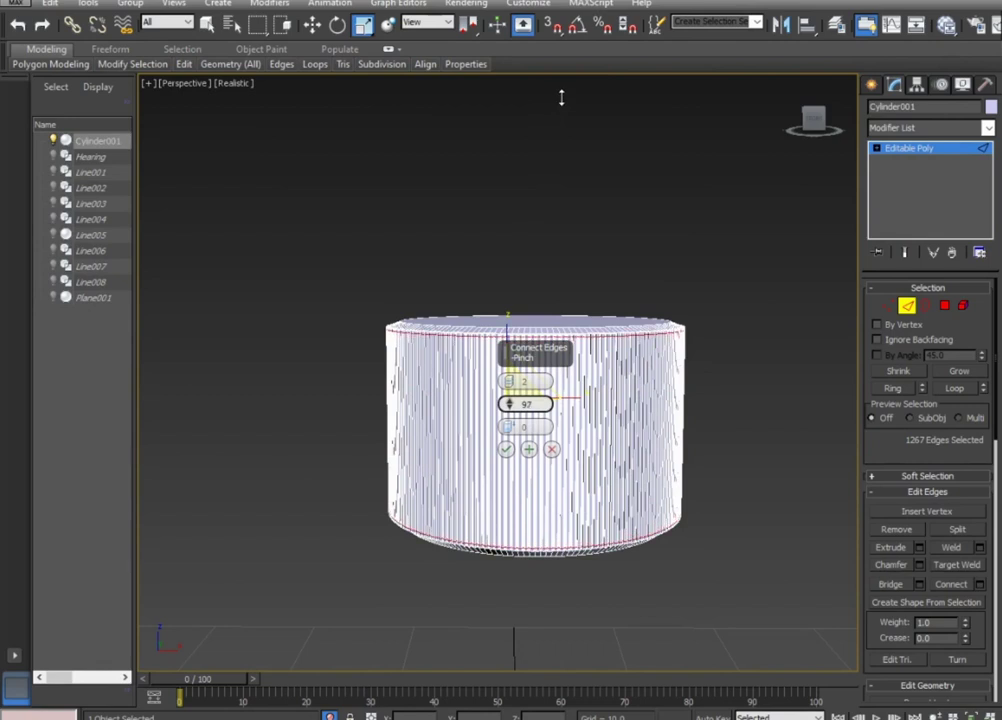
left_click(906, 306)
left_click(906, 306)
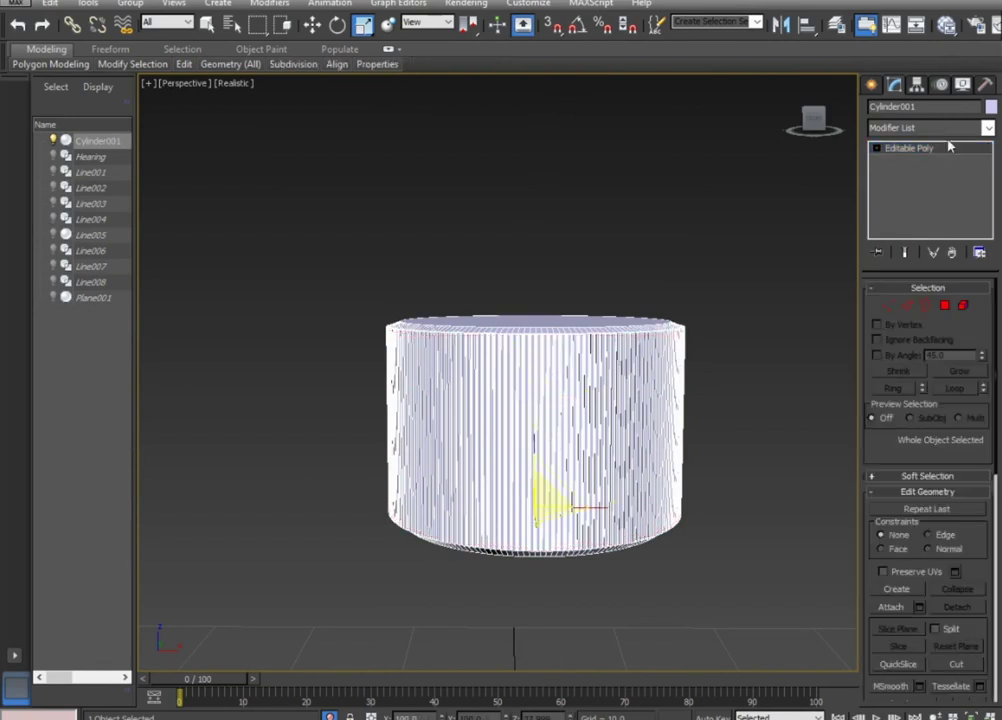
left_click(948, 150)
Try a MeshSmooth modifier on the cylinder and preview the smoothing.
left_click(970, 128)
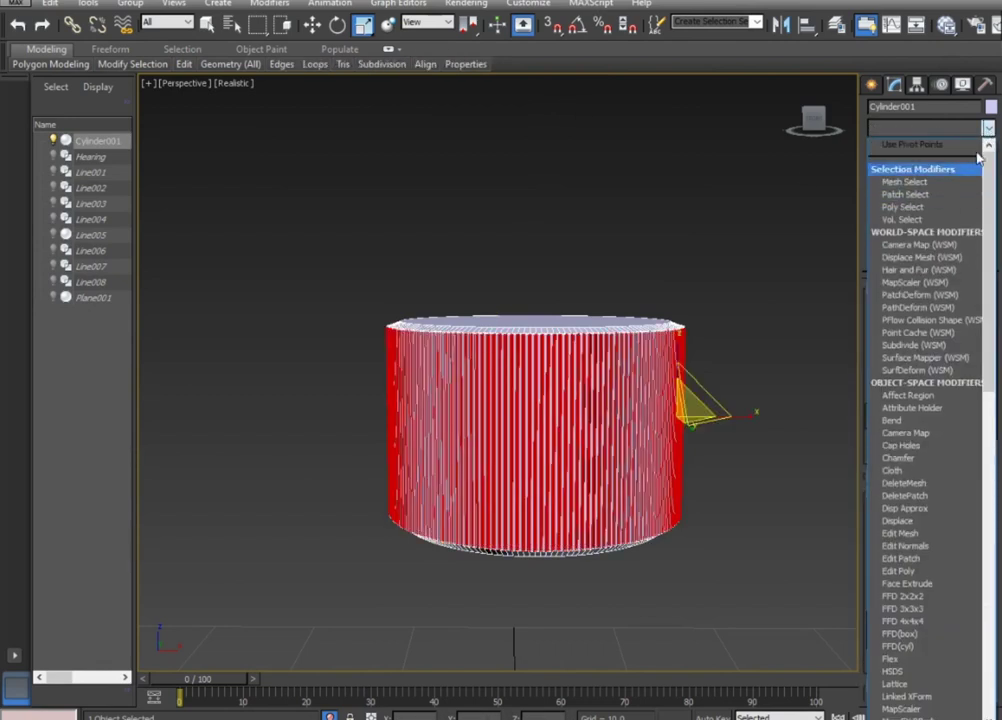
left_click(906, 112)
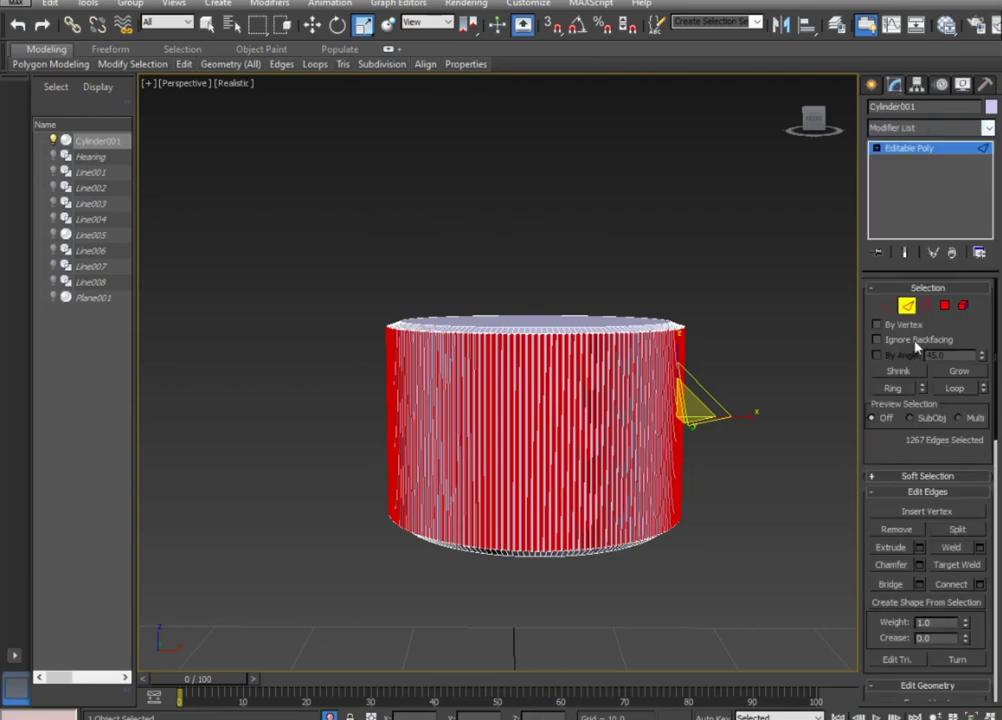
left_click(906, 306)
left_click(986, 128)
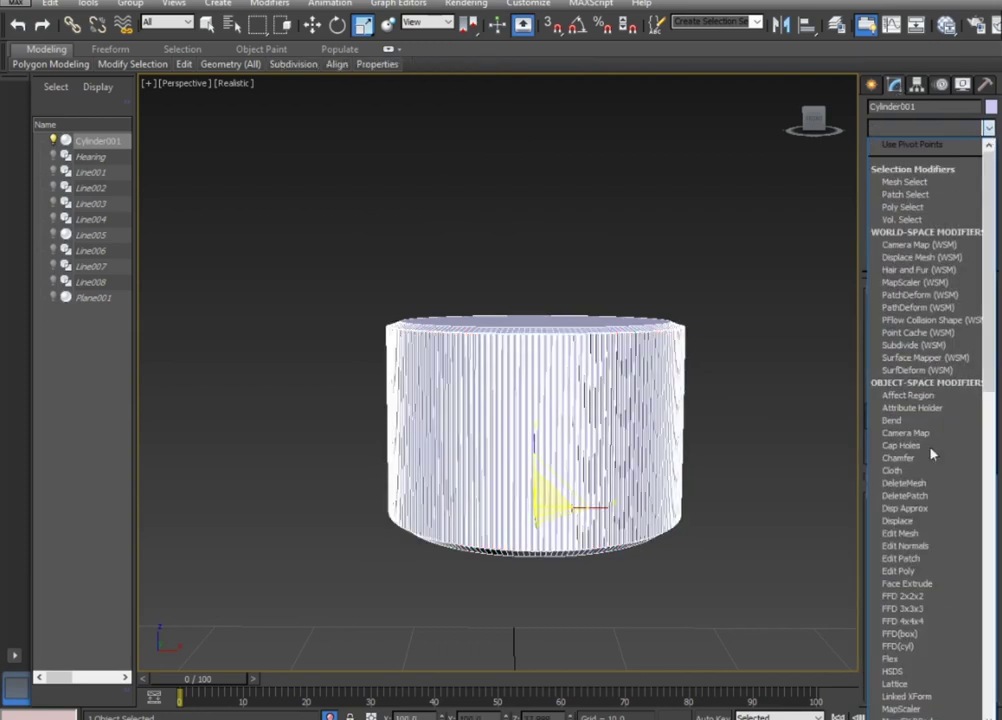
key("m")
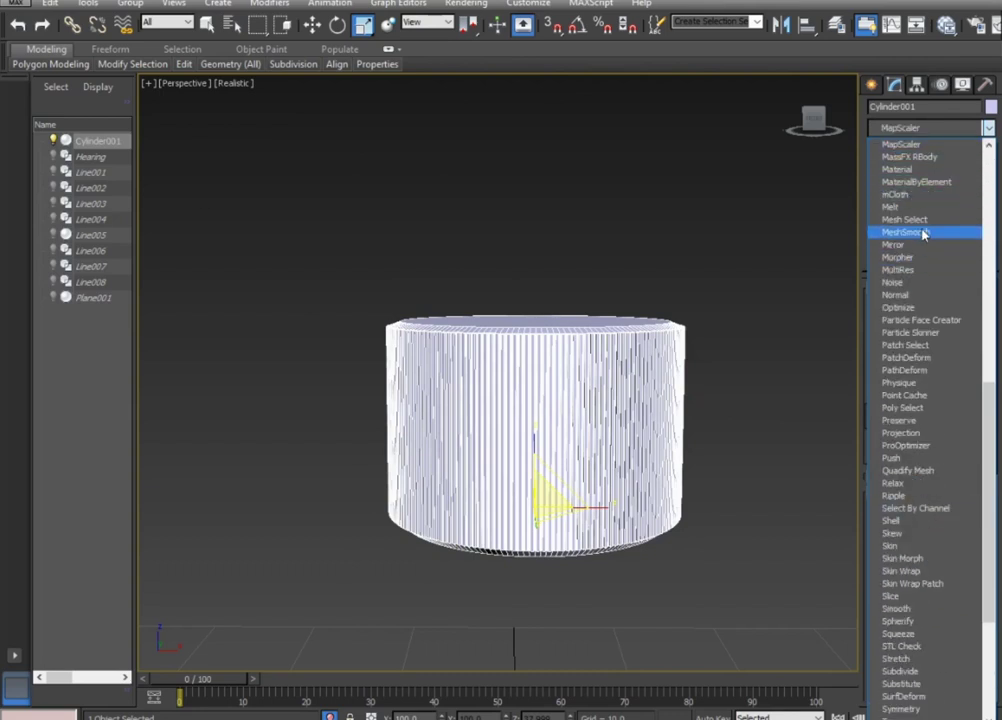
left_click(924, 233)
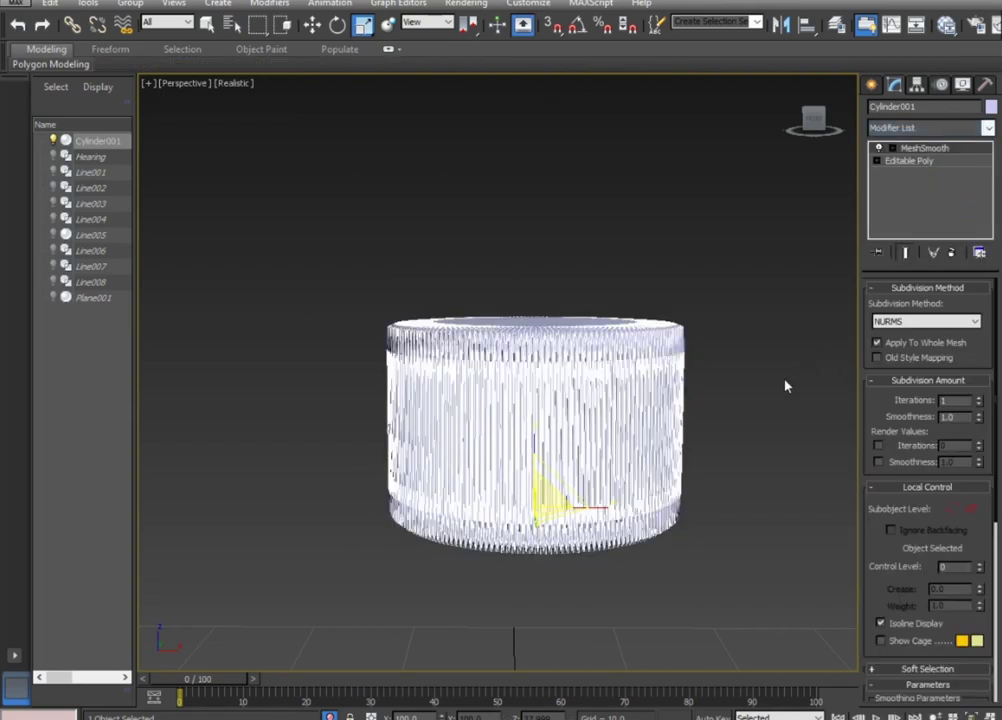
left_click(785, 386)
mouse_move(761, 510)
middle_mouse_down("alt")
mouse_move(783, 514)
mouse_move(745, 525)
mouse_move(763, 503)
middle_mouse_up("alt")
scroll(767, 508, "up", 3)
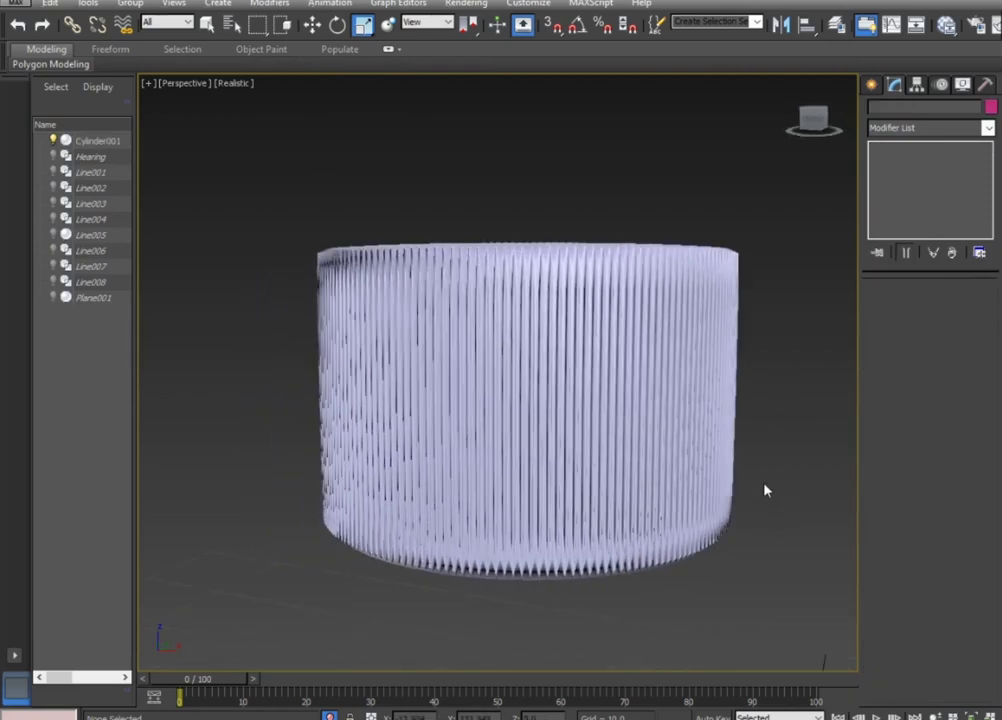
Return to the Editable Poly and select all the cylinder's edges.
left_click(767, 443)
left_click(882, 157)
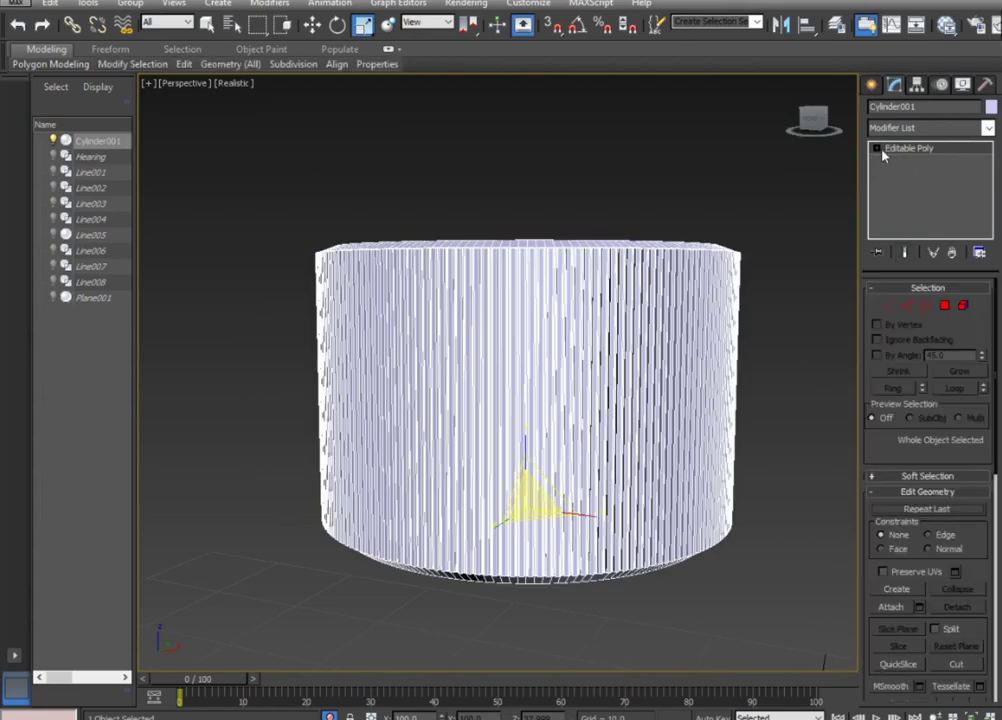
left_click(906, 305)
key("ctrl+a")
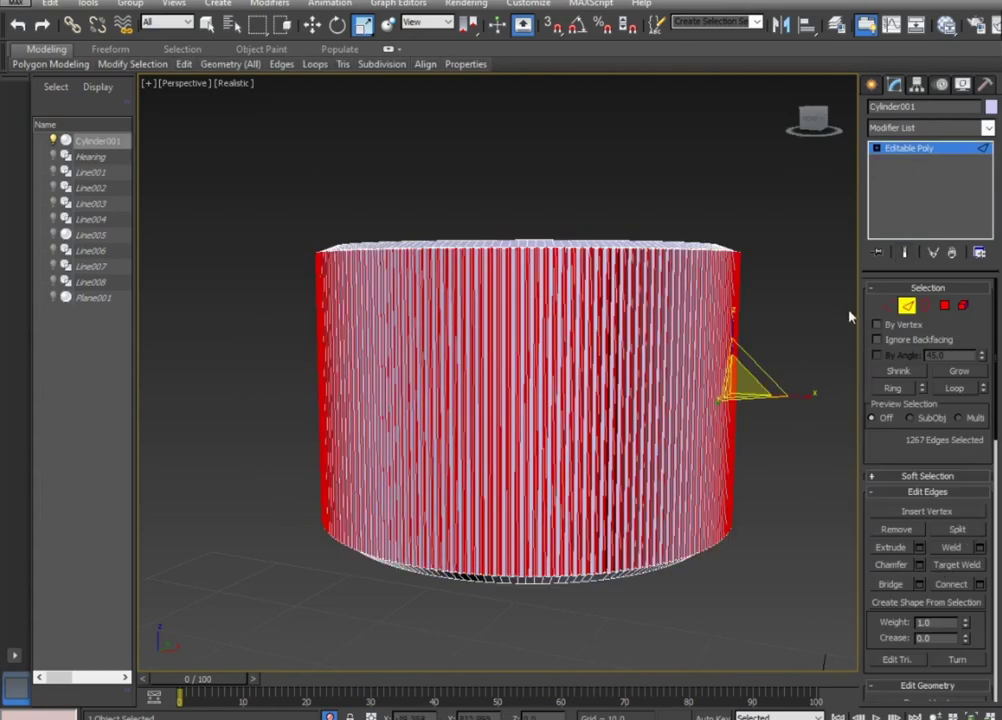
Connect the selected edges to add loops near the top and bottom rims.
left_click(979, 585)
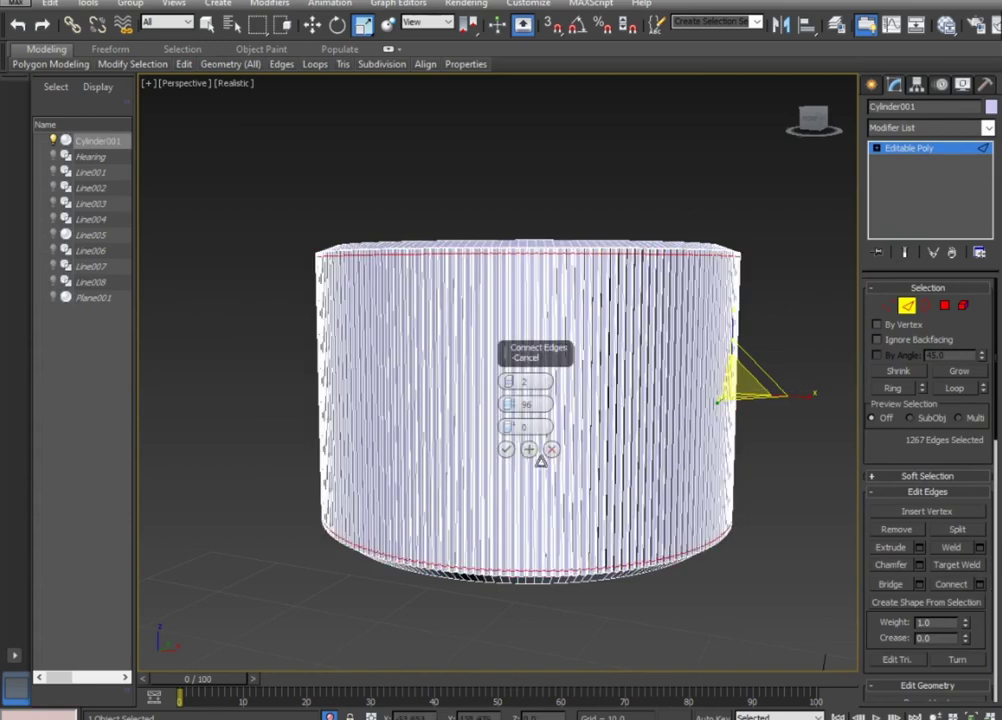
left_click(506, 449)
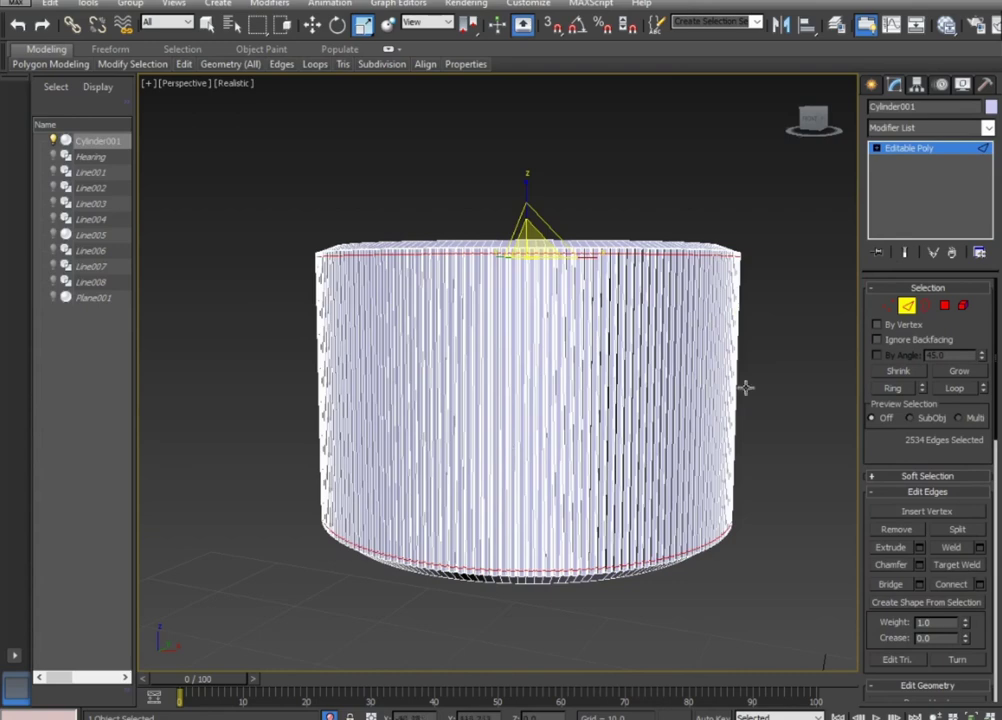
left_click(914, 303)
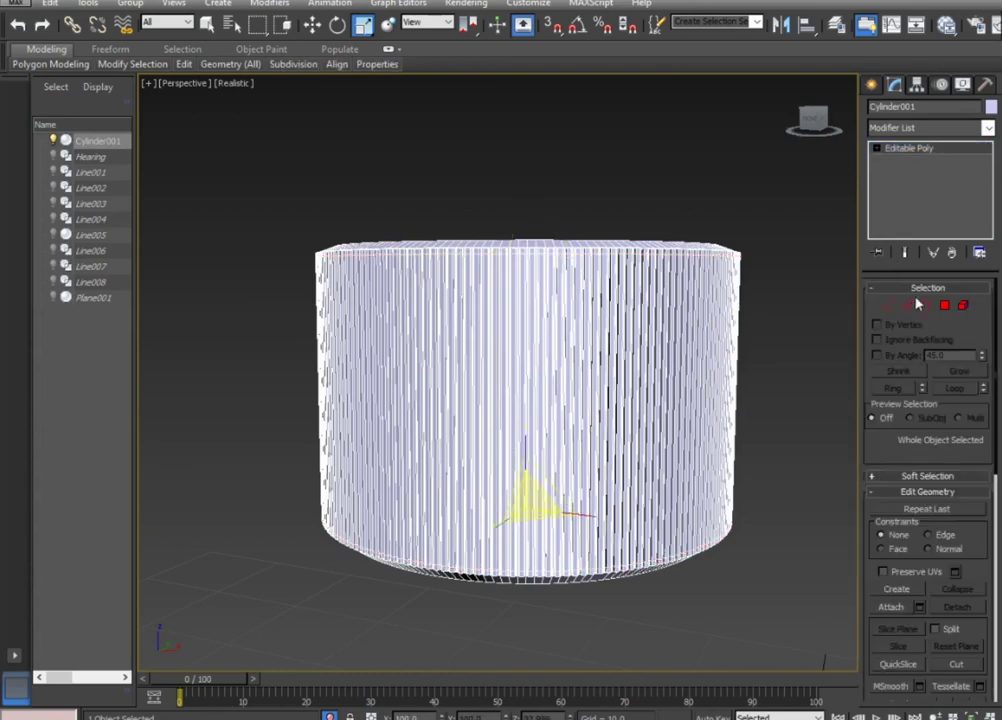
Apply a MeshSmooth modifier to the cylinder and preview the result.
left_click(985, 128)
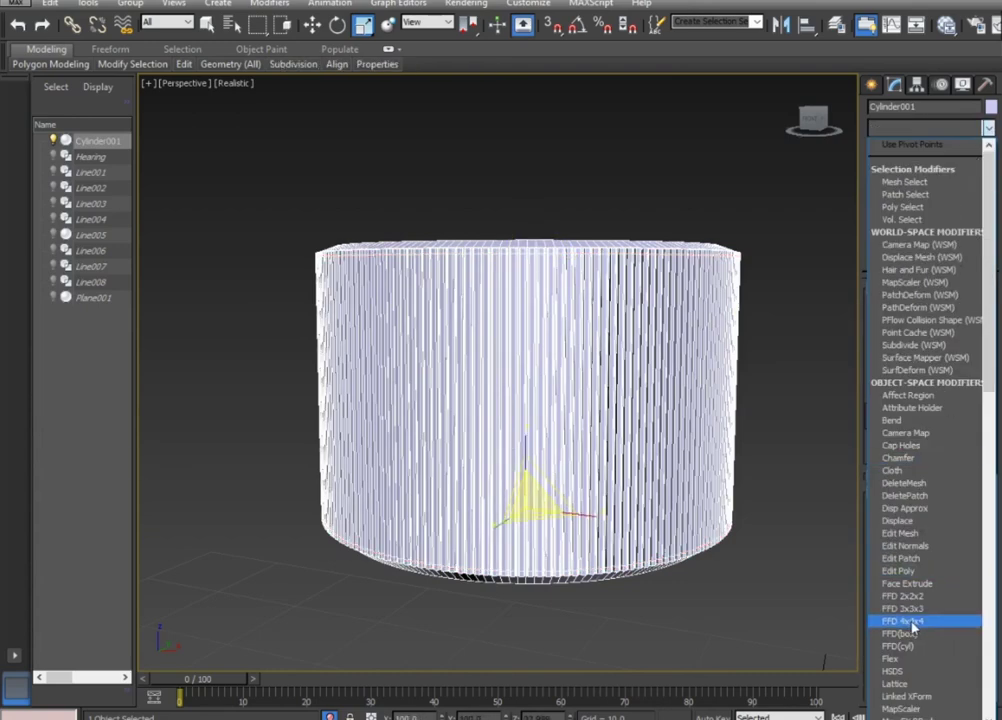
key("m")
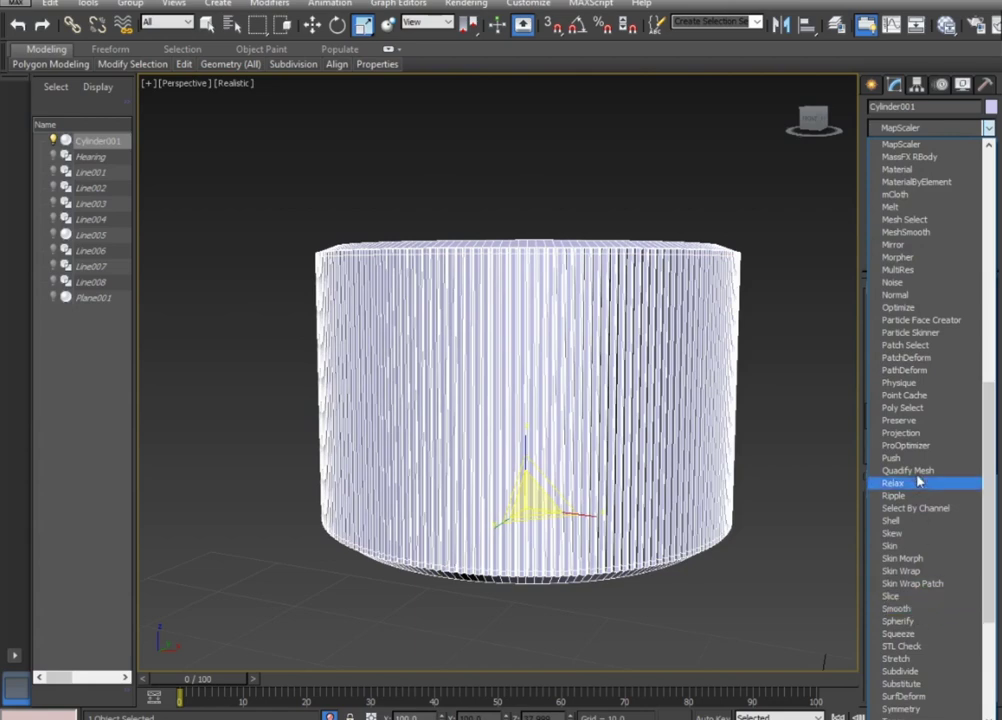
key("e")
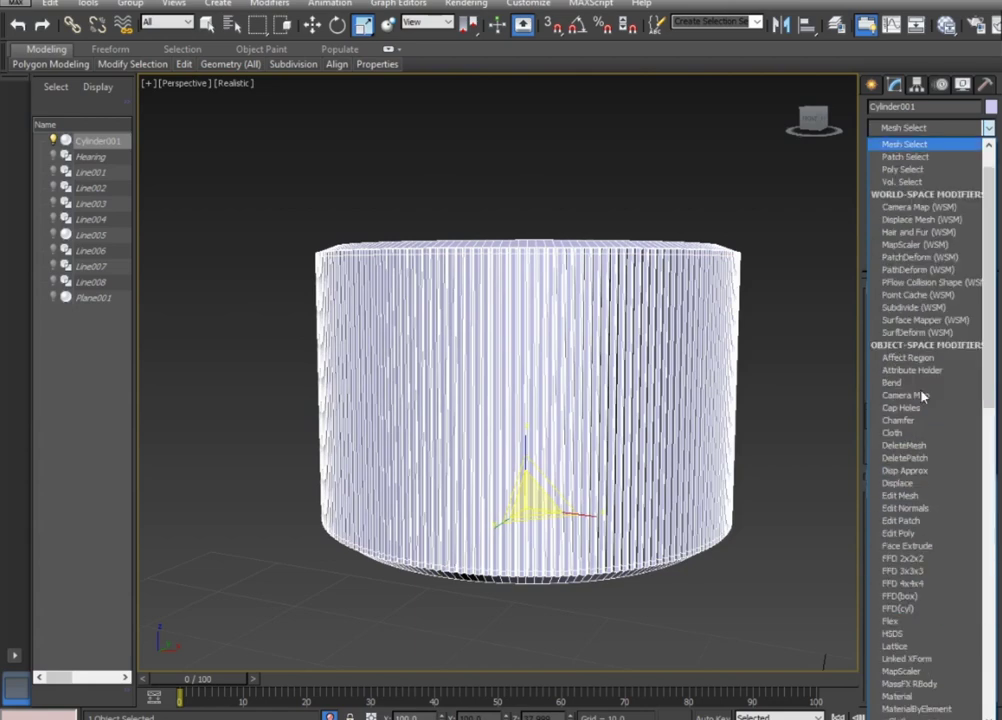
key("m")
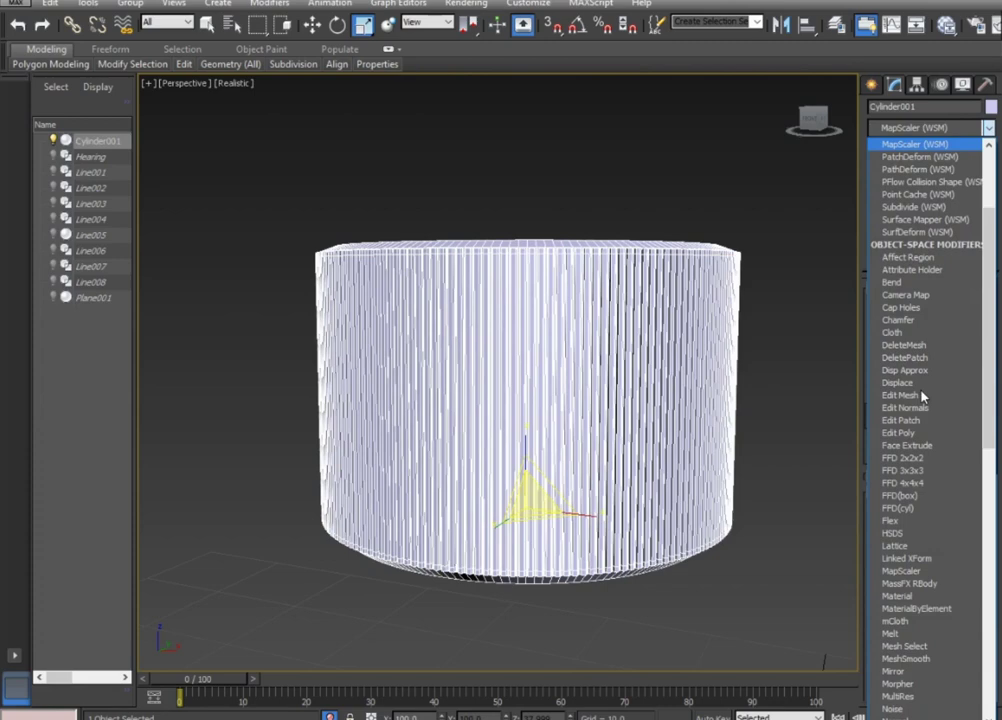
key("m")
left_click(905, 231)
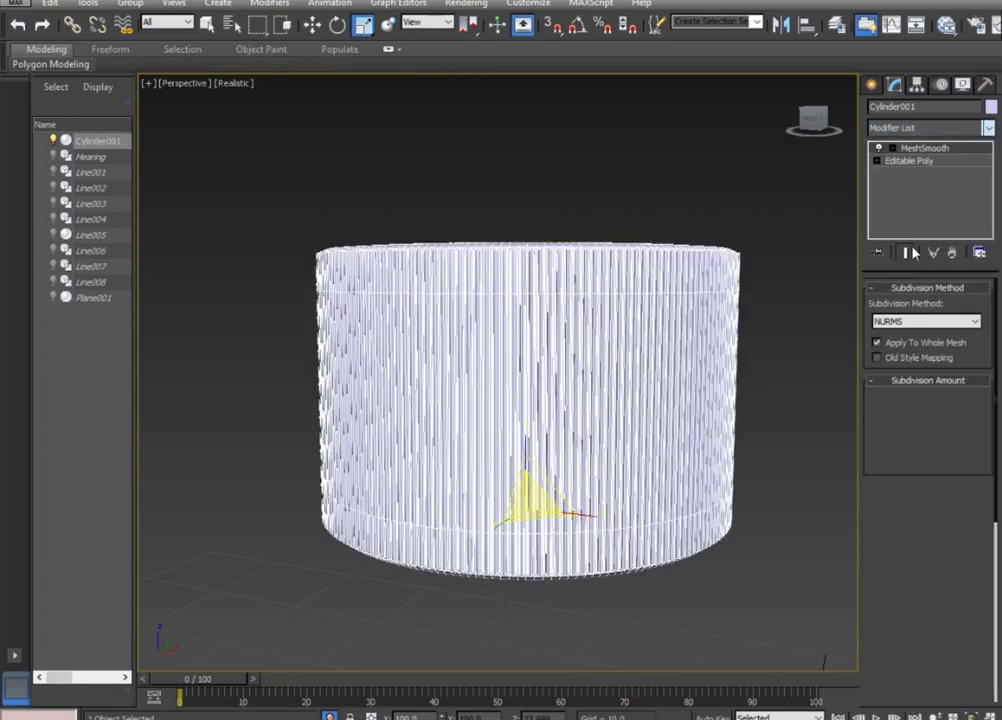
left_click(793, 378)
mouse_move(793, 378)
middle_mouse_down("alt")
mouse_move(767, 416)
mouse_move(763, 494)
mouse_move(604, 386)
middle_mouse_up("alt")
left_click(604, 386)
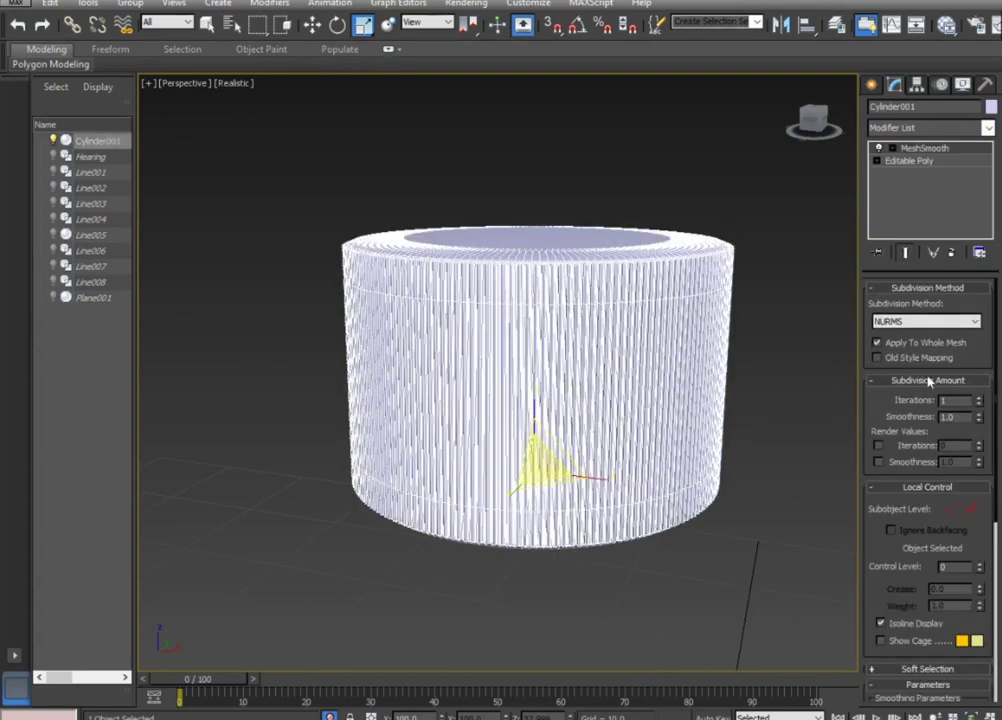
Set MeshSmooth's subdivision method to Quad Output.
left_click(976, 322)
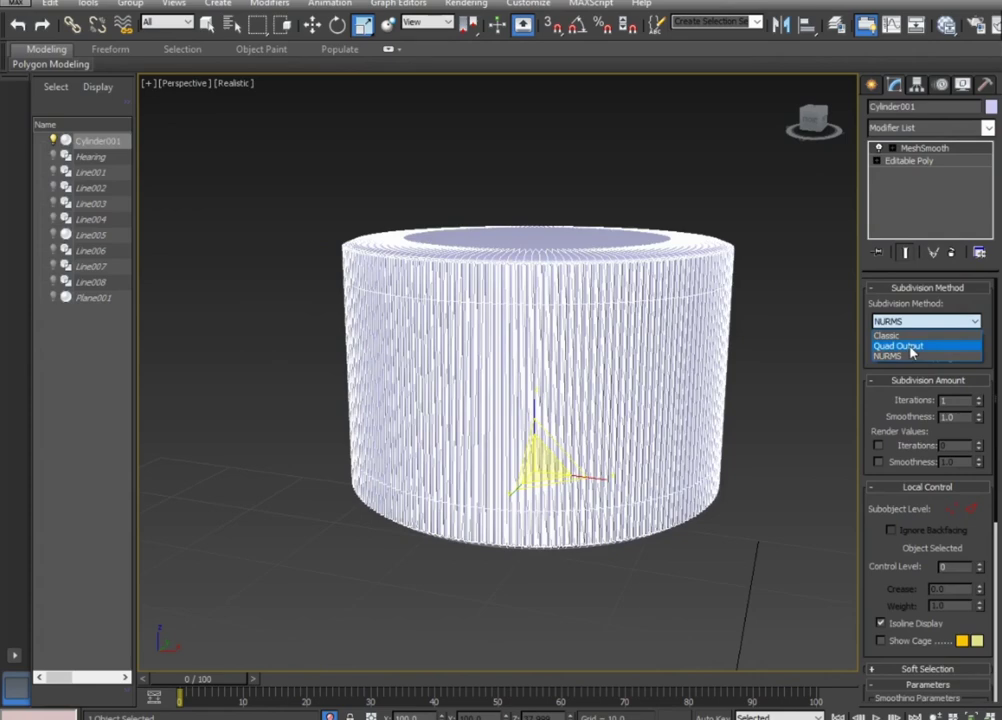
left_click(940, 346)
left_click(815, 415)
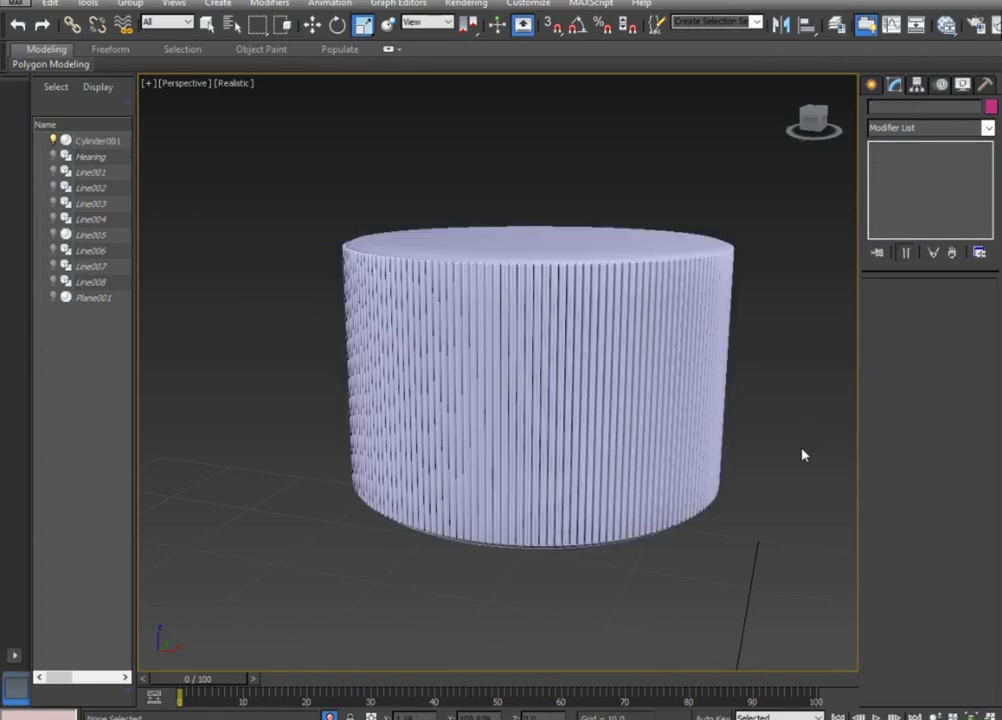
scroll(803, 454, "down", 10)
scroll(741, 444, "up", 5)
right_click(741, 444)
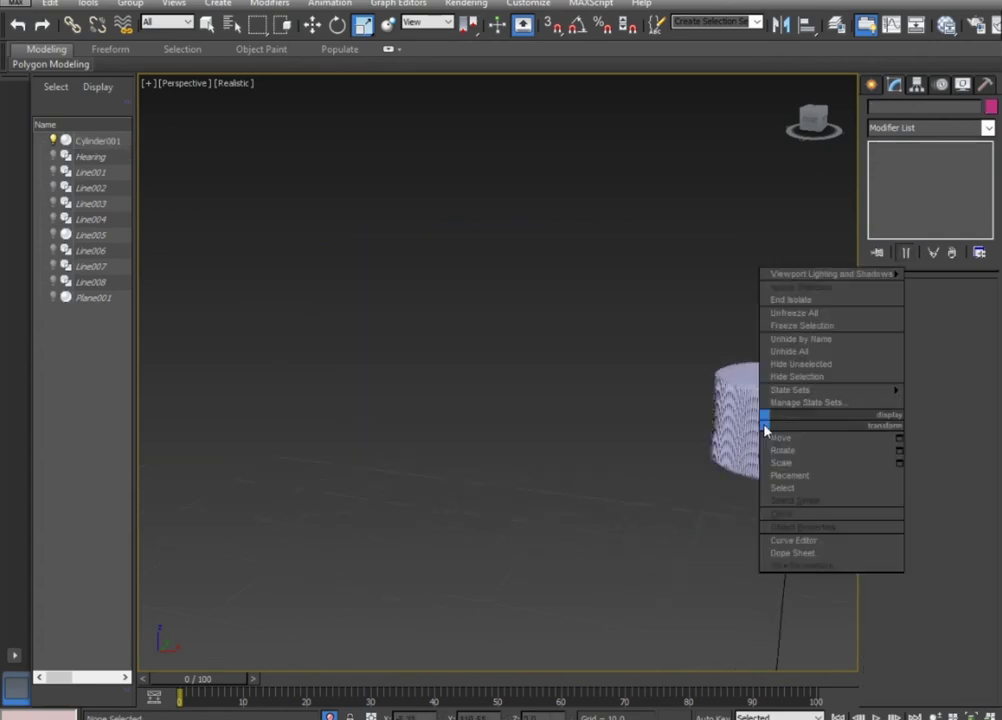
End isolation to show the full telephone scene.
left_click(808, 301)
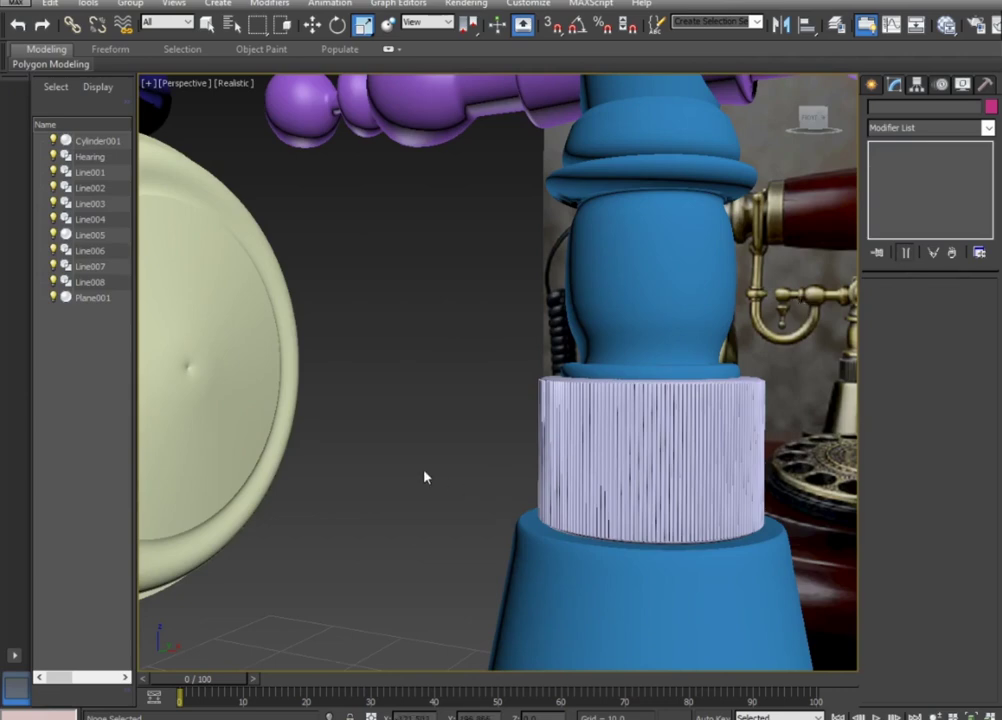
middle_click_drag(443, 492, 462, 514, "alt")
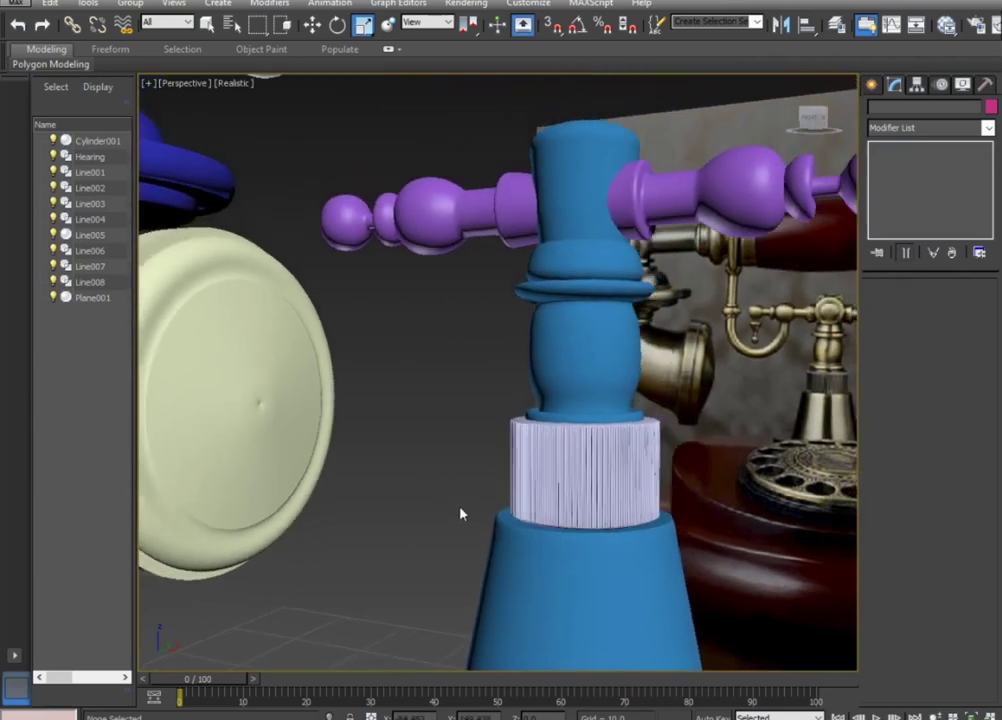
middle_click_drag(460, 514, 477, 506, "alt")
scroll(477, 506, "down", 10)
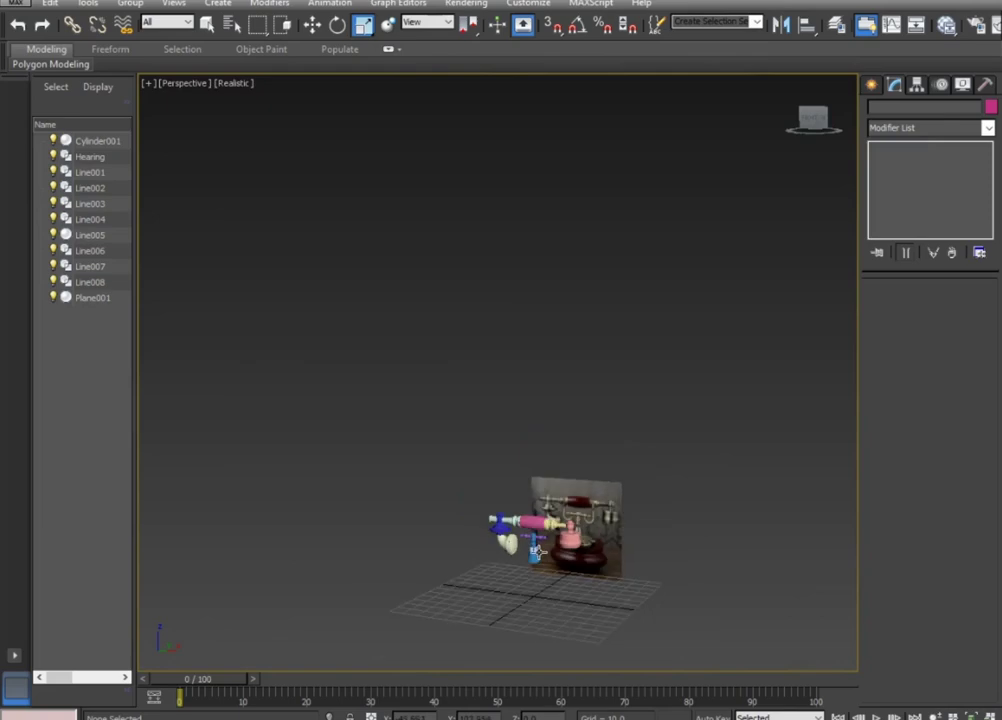
scroll(540, 552, "up", 5)
scroll(540, 552, "up", 4)
scroll(537, 550, "down", 4)
mouse_move(537, 555)
middle_mouse_down("alt")
mouse_move(572, 583)
mouse_move(585, 579)
middle_mouse_up("alt")
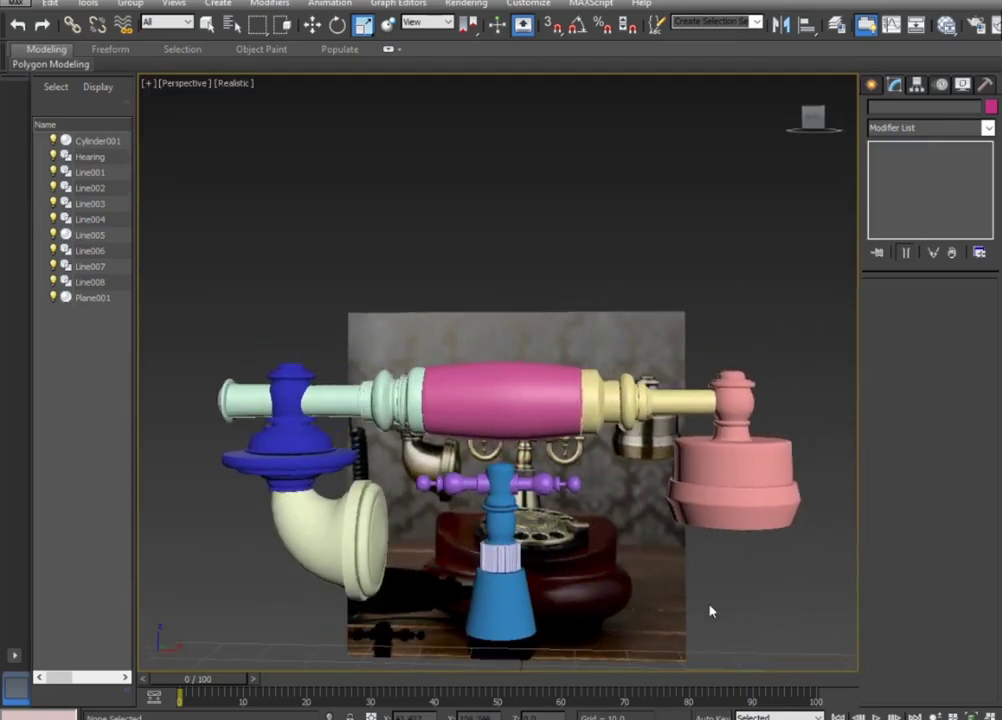
Maximize the Front viewport on the cradle and select the purple crossbar.
key("alt+w")
middle_click_drag(620, 159, 612, 184)
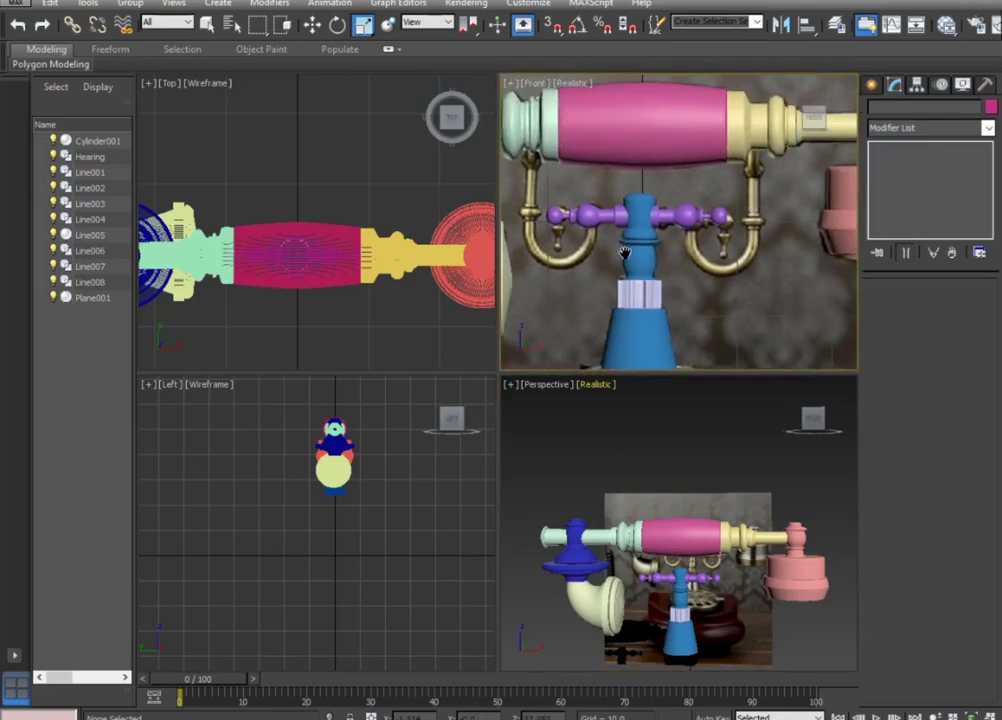
key("alt+w")
middle_click_drag(637, 360, 670, 233)
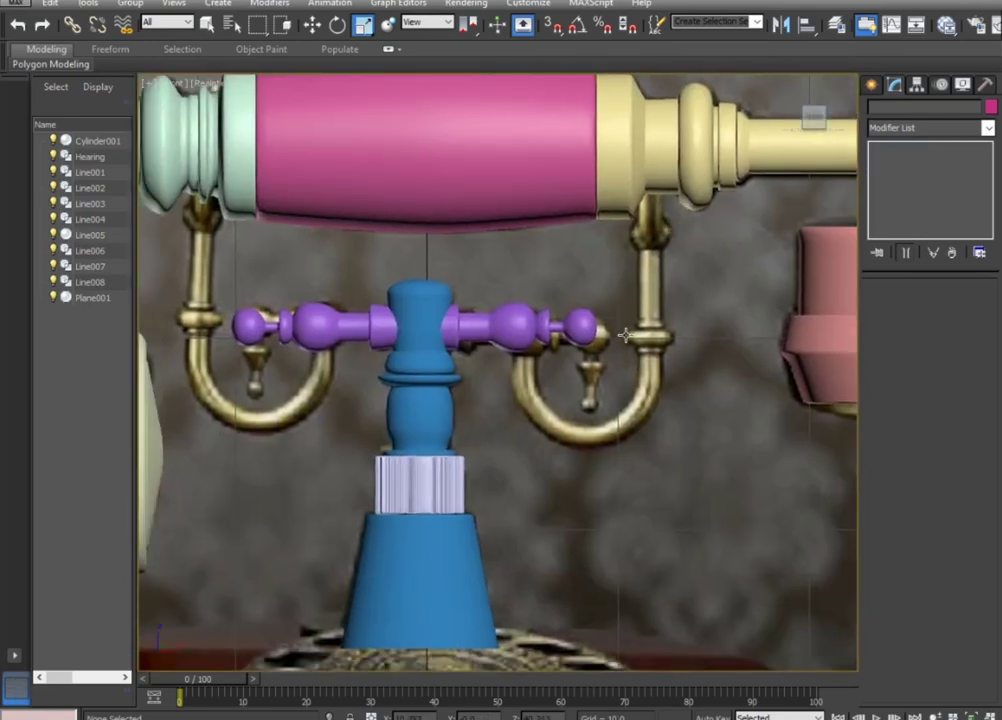
scroll(615, 350, "up", 3)
mouse_move(615, 350)
middle_mouse_down()
mouse_move(736, 366)
mouse_move(691, 374)
middle_mouse_up()
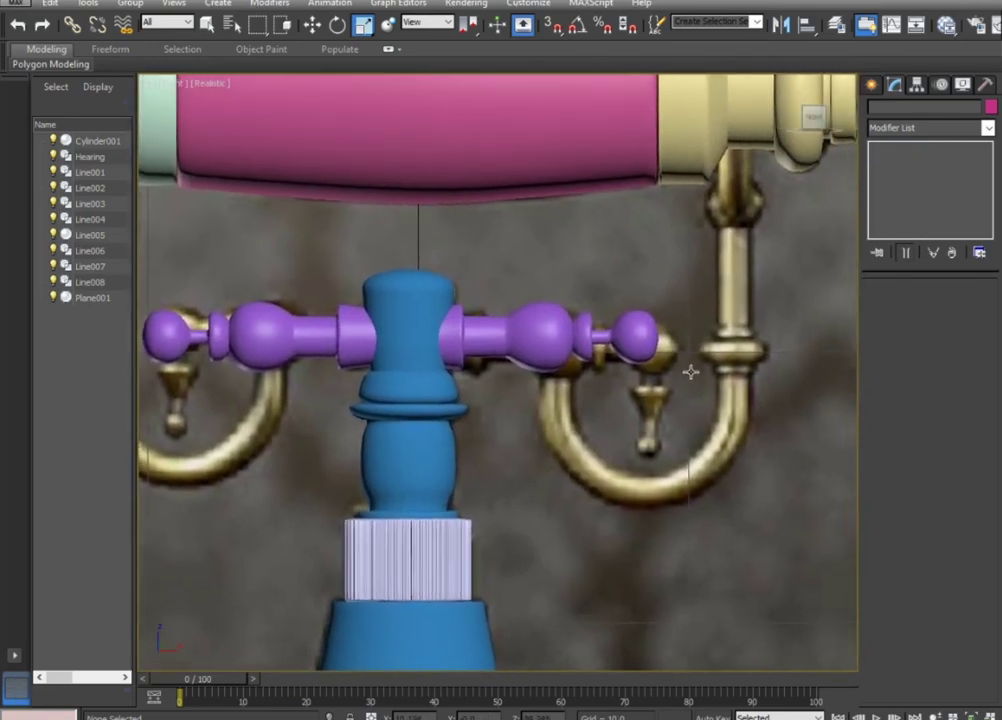
left_click(637, 338)
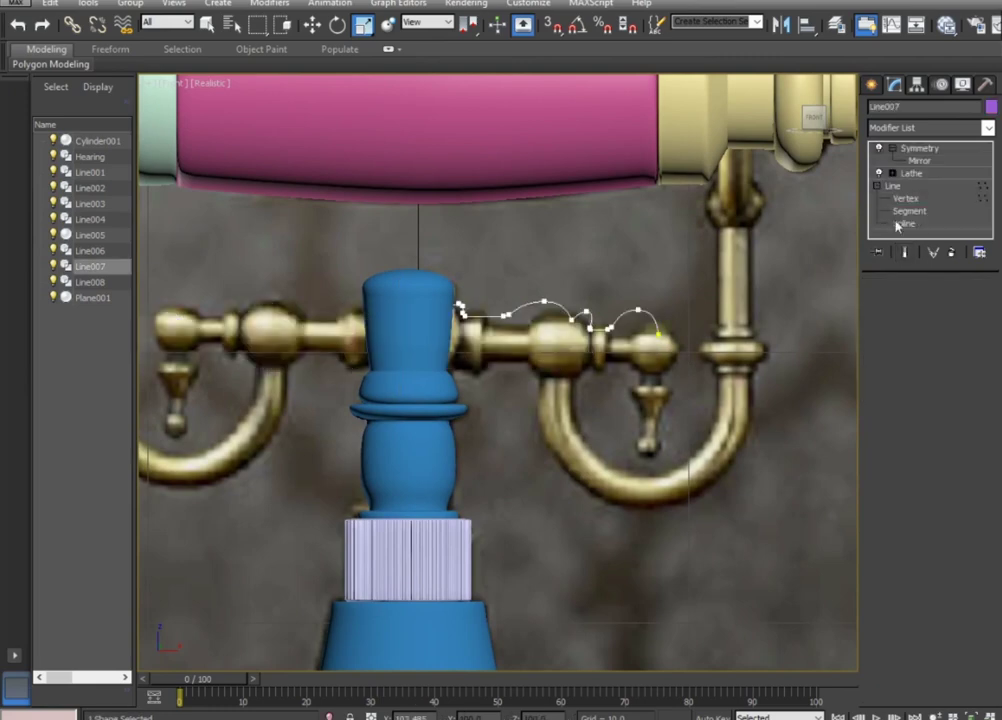
At the crossbar profile's vertex level, move the end vertex to reshape the curve.
left_click(912, 199)
scroll(698, 347, "up", 2)
scroll(680, 352, "up", 2)
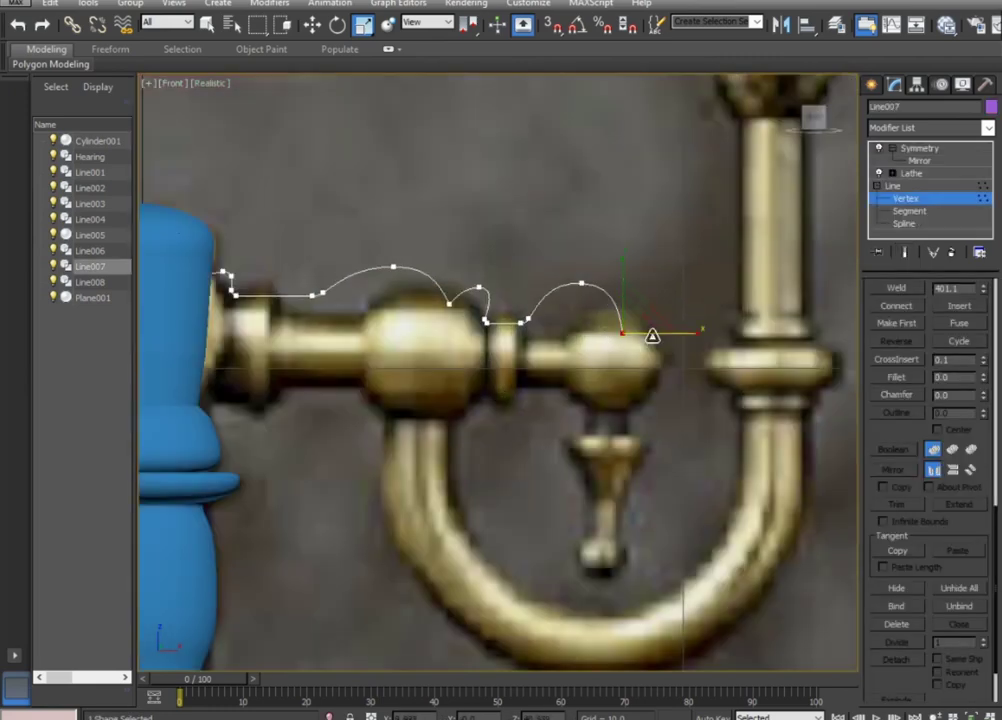
key("w")
left_click_drag(650, 304, 678, 332)
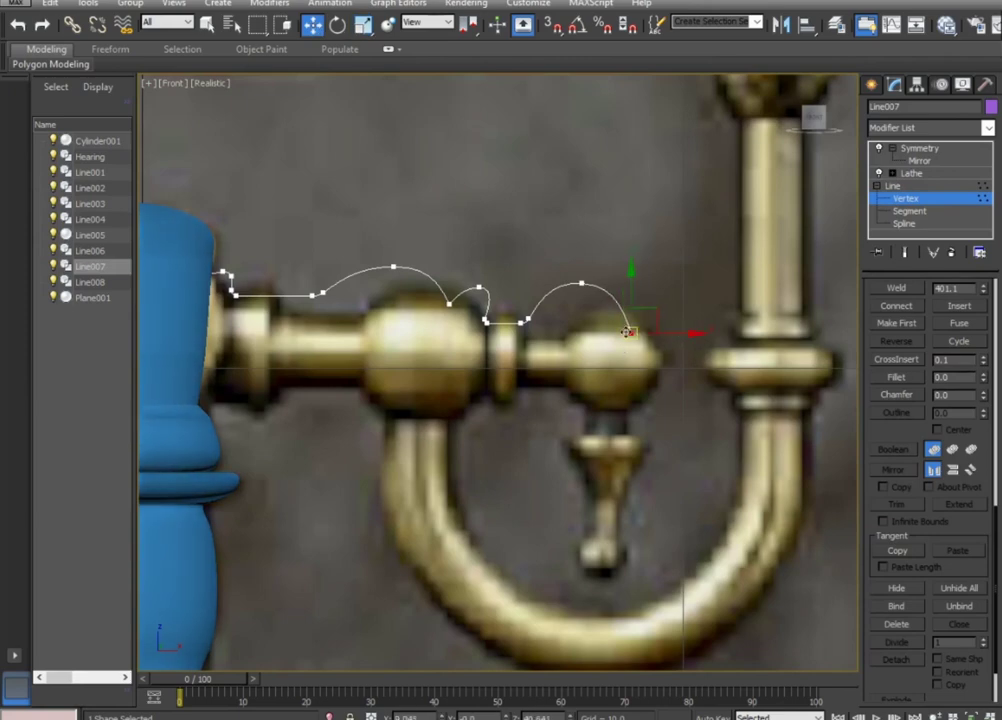
Make the end vertex Bezier Corner and lengthen its tangent to widen the arc.
right_click(622, 326)
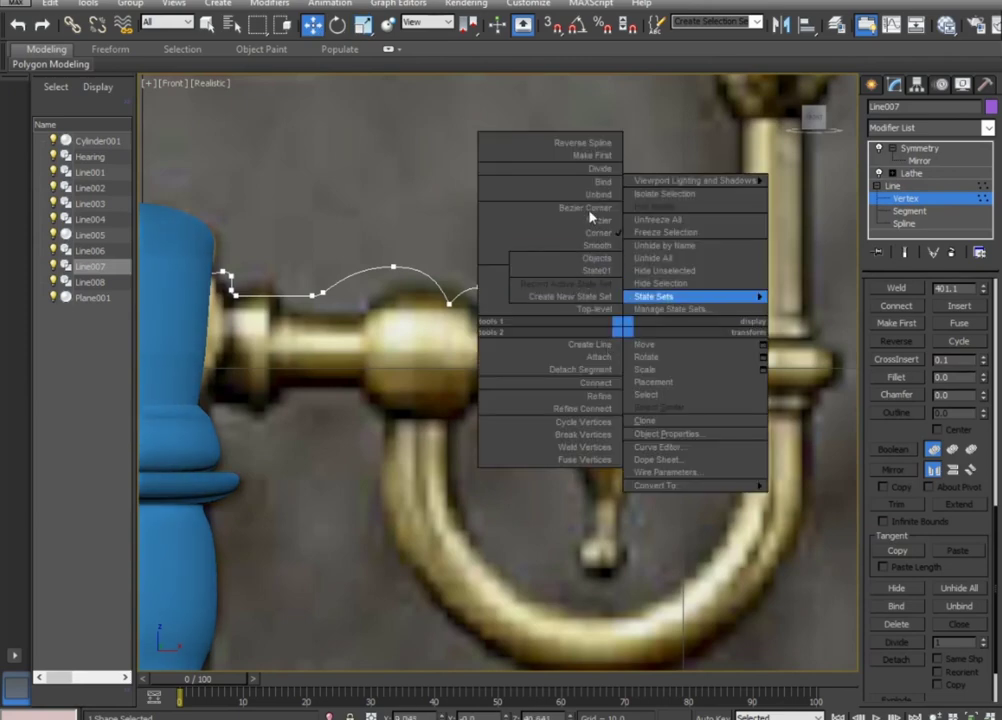
right_click(624, 328)
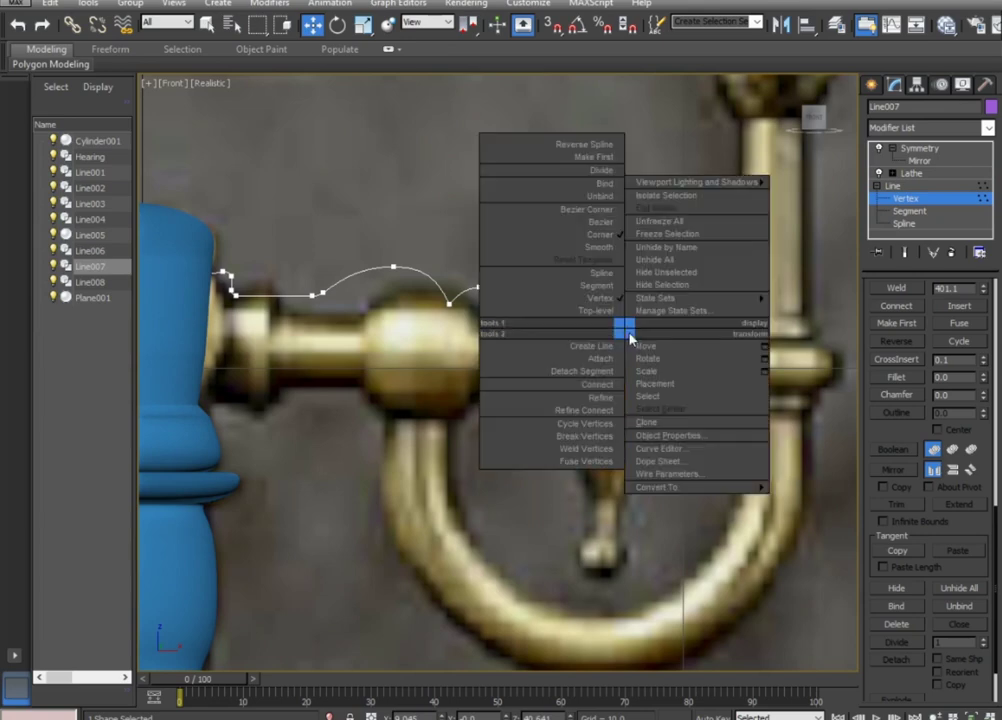
left_click(585, 211)
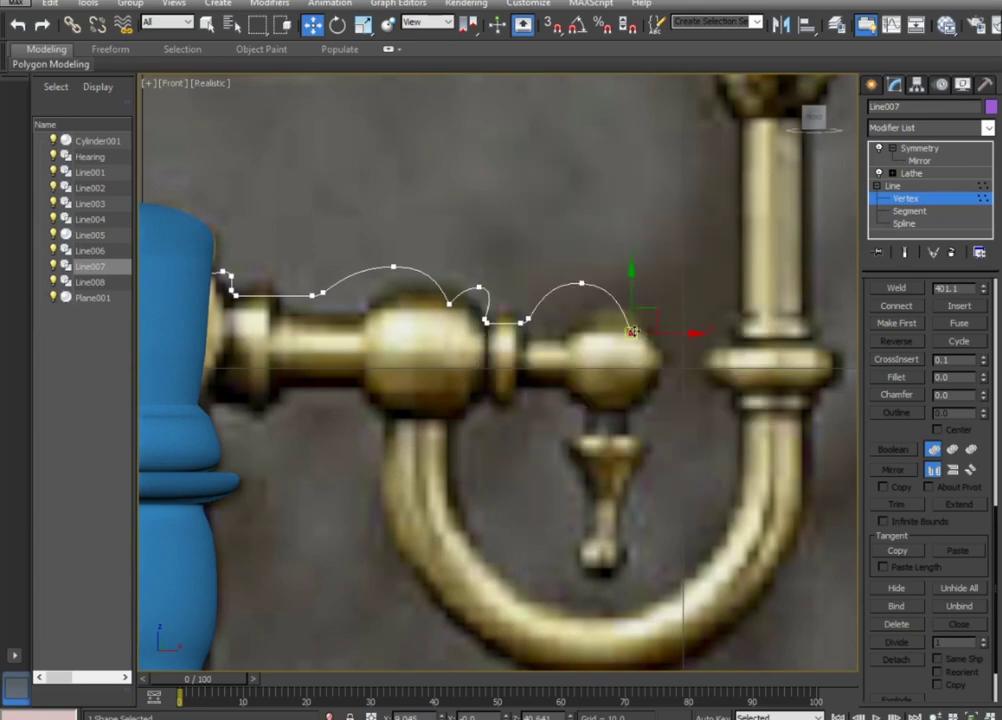
right_click(630, 328)
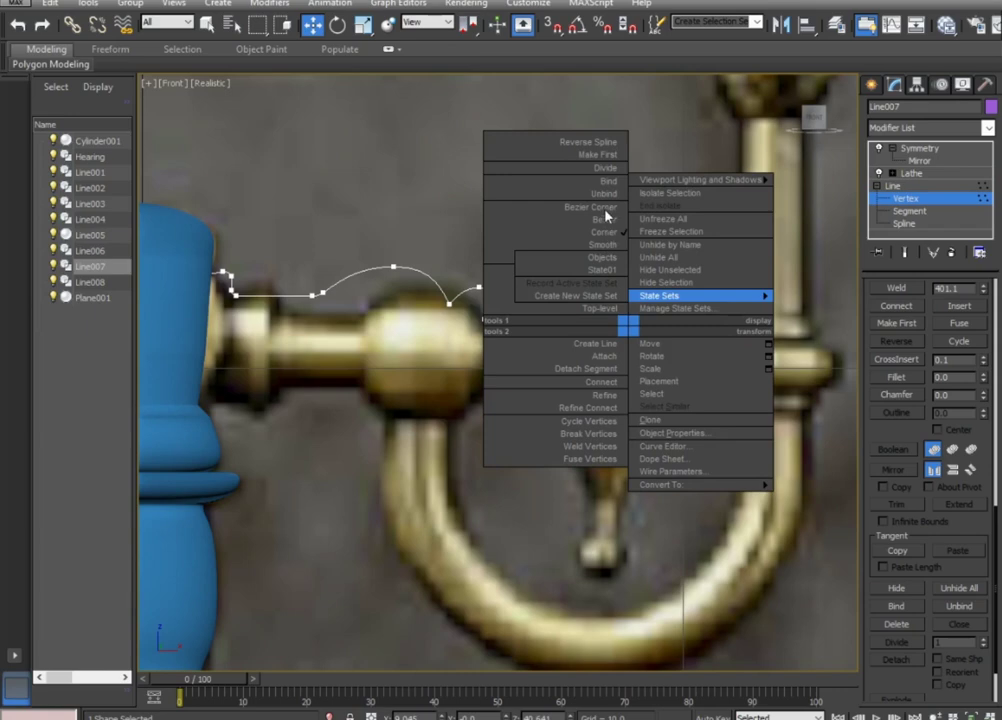
left_click(605, 211)
left_click_drag(630, 330, 630, 325)
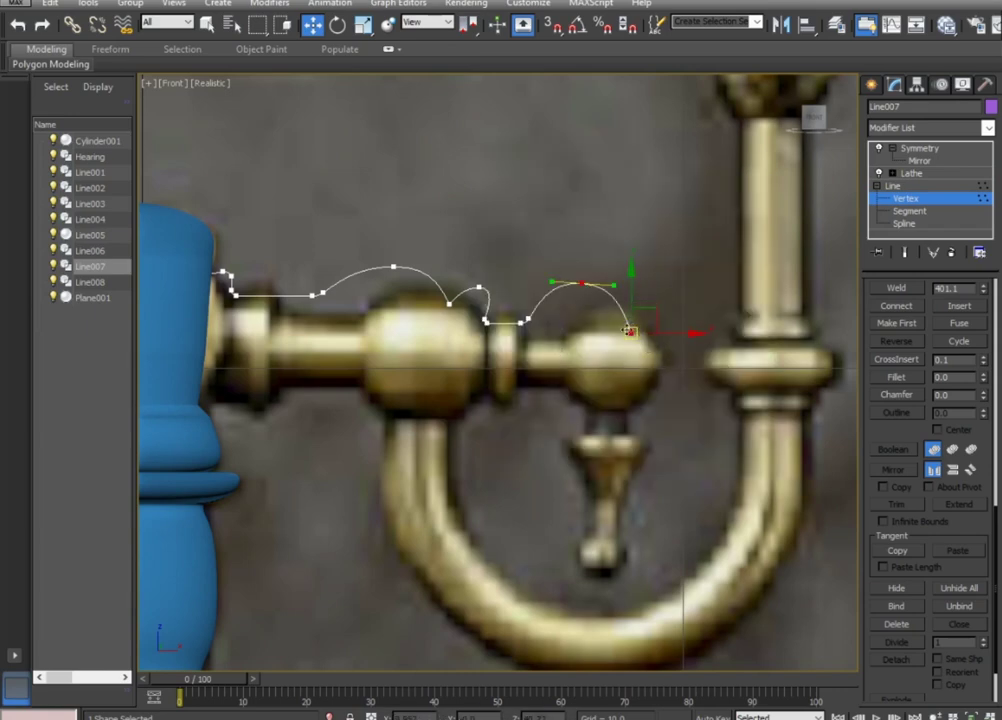
right_click(628, 325)
left_click(601, 210)
left_click_drag(613, 285, 624, 284)
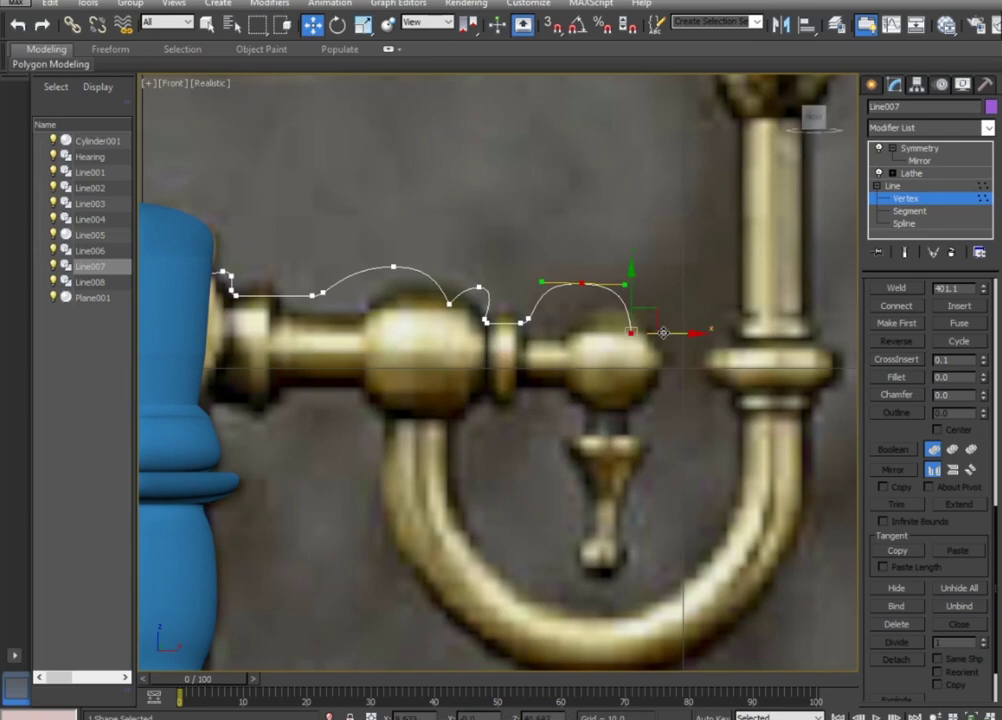
Nudge the end vertex into place and view the lathed, mirrored rod.
left_click_drag(708, 300, 612, 365)
left_click_drag(663, 338, 647, 305)
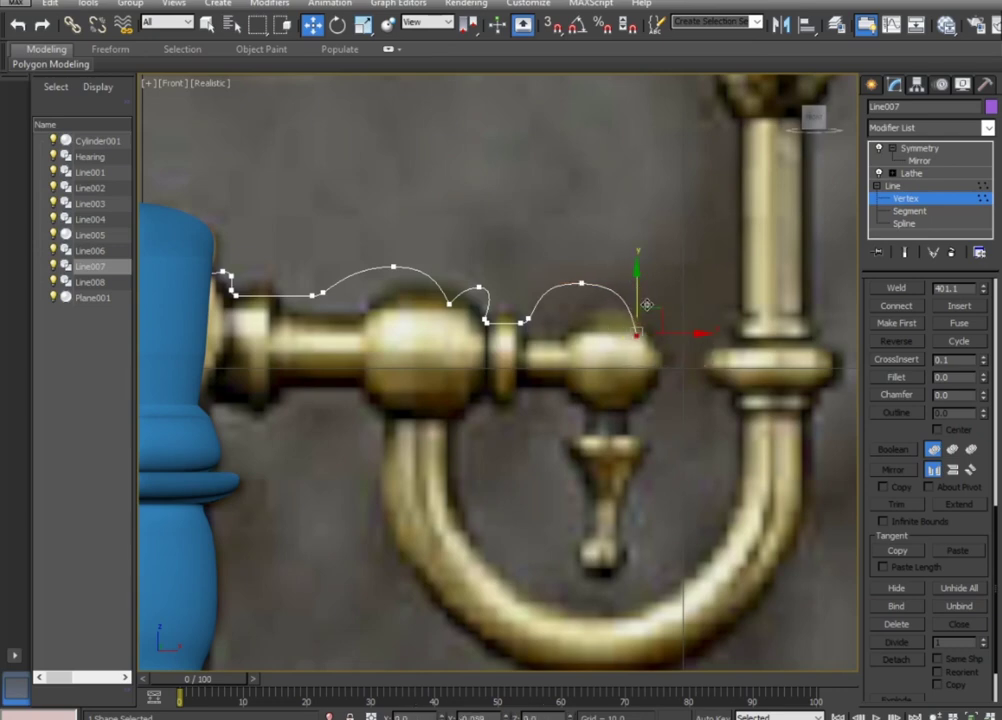
left_click(581, 284)
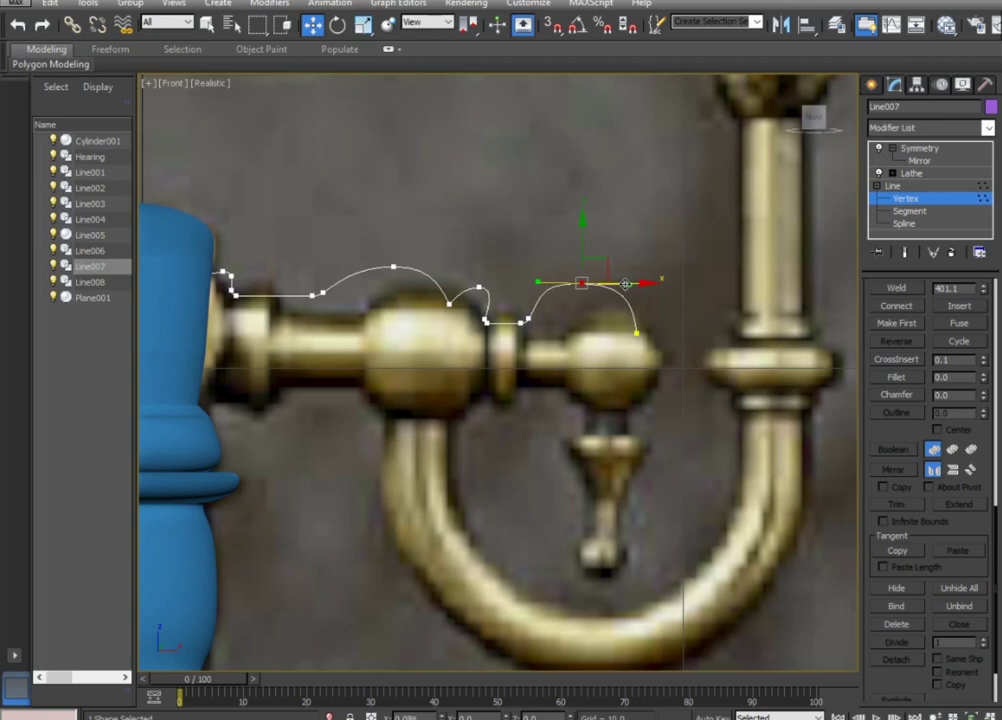
left_click(916, 149)
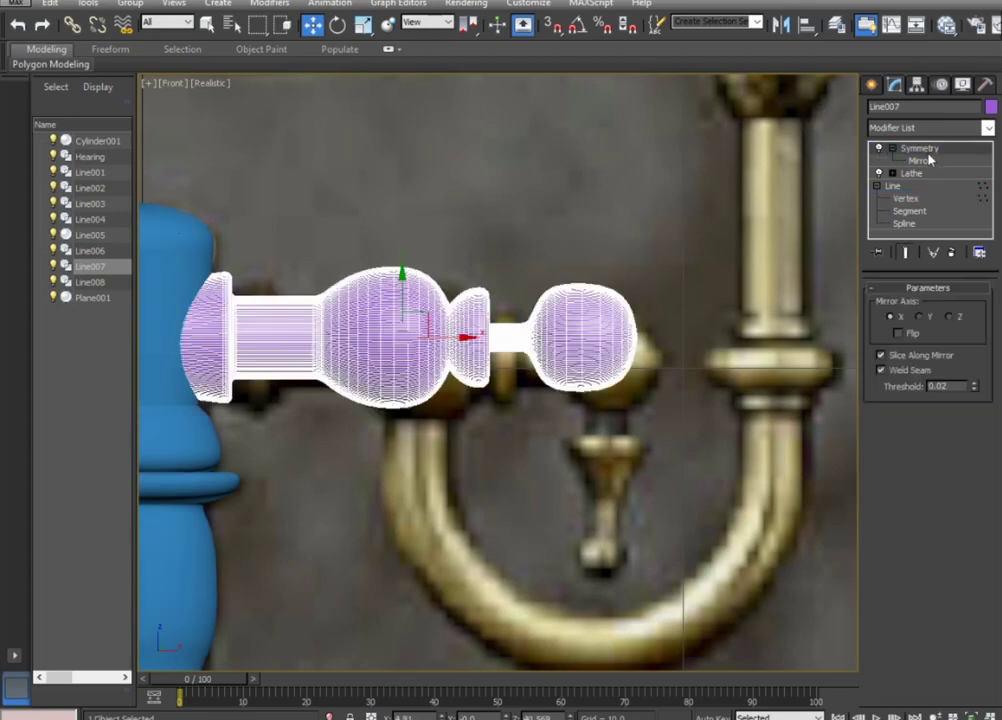
Select the reference backdrop and center the phone stand in view.
left_click(660, 422)
scroll(660, 422, "down", 5)
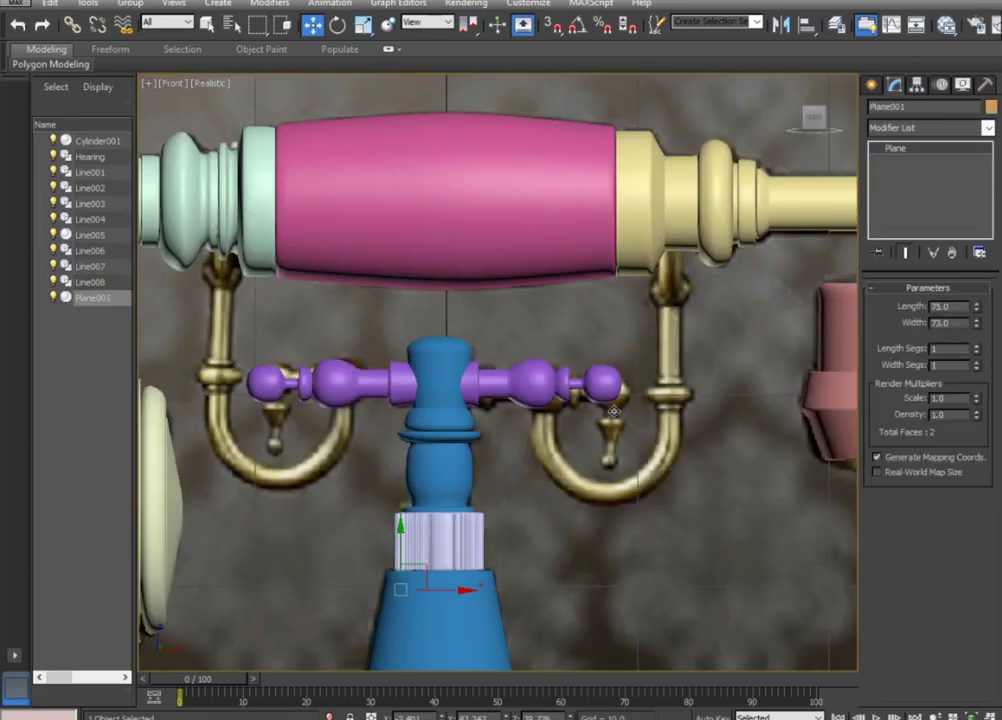
scroll(613, 410, "down", 2)
middle_click_drag(620, 442, 614, 420)
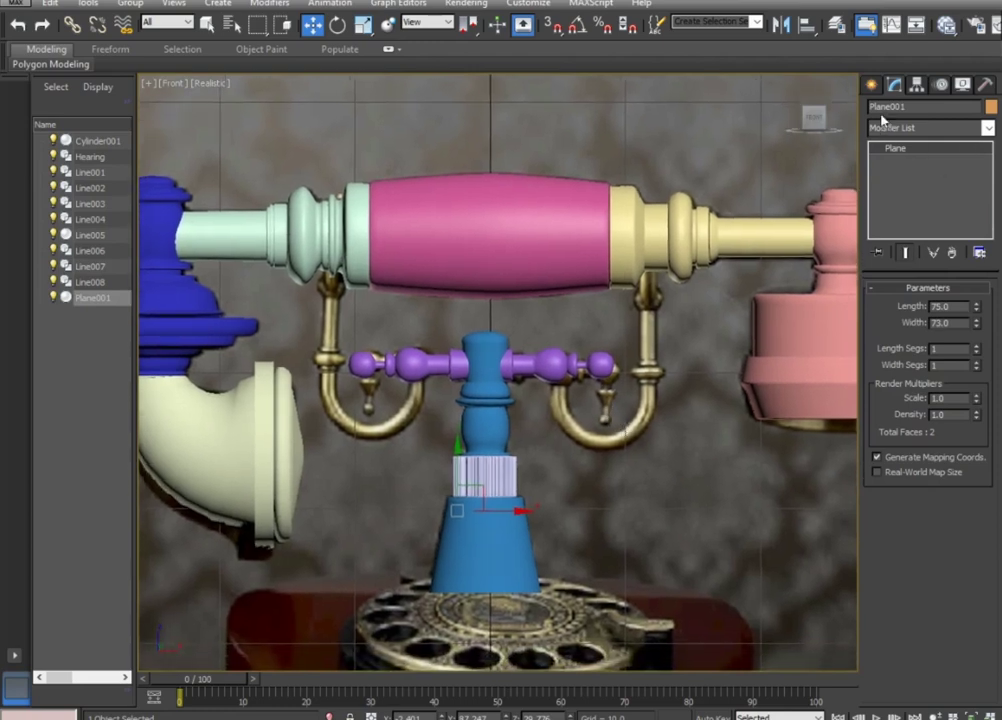
Draw a Line spline from the rod down around the right hook's bend.
left_click(872, 84)
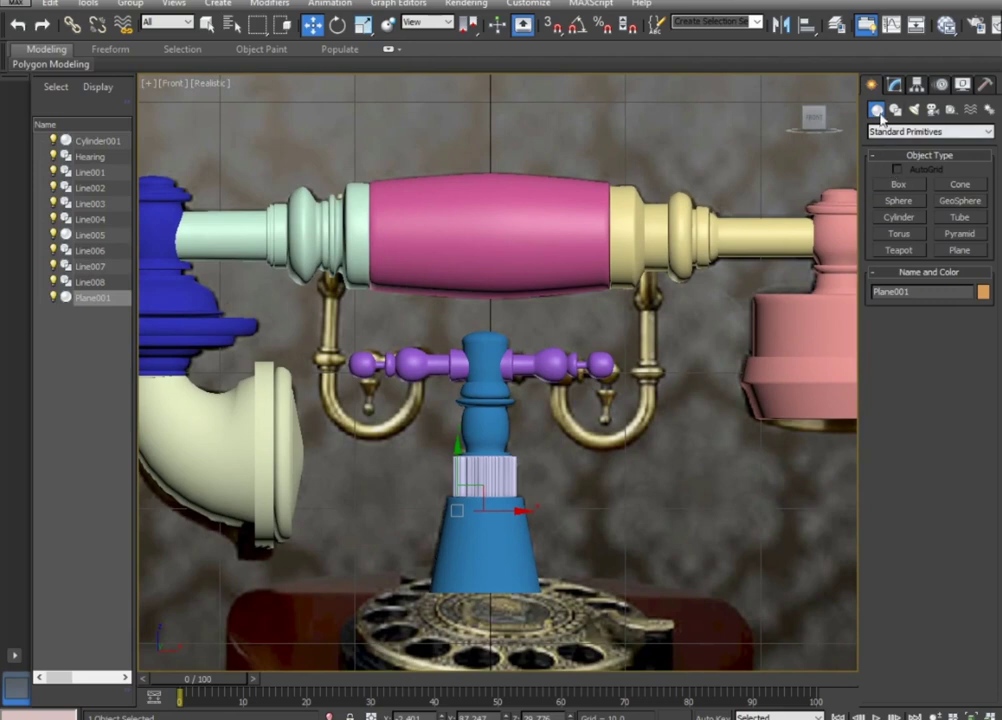
left_click(895, 110)
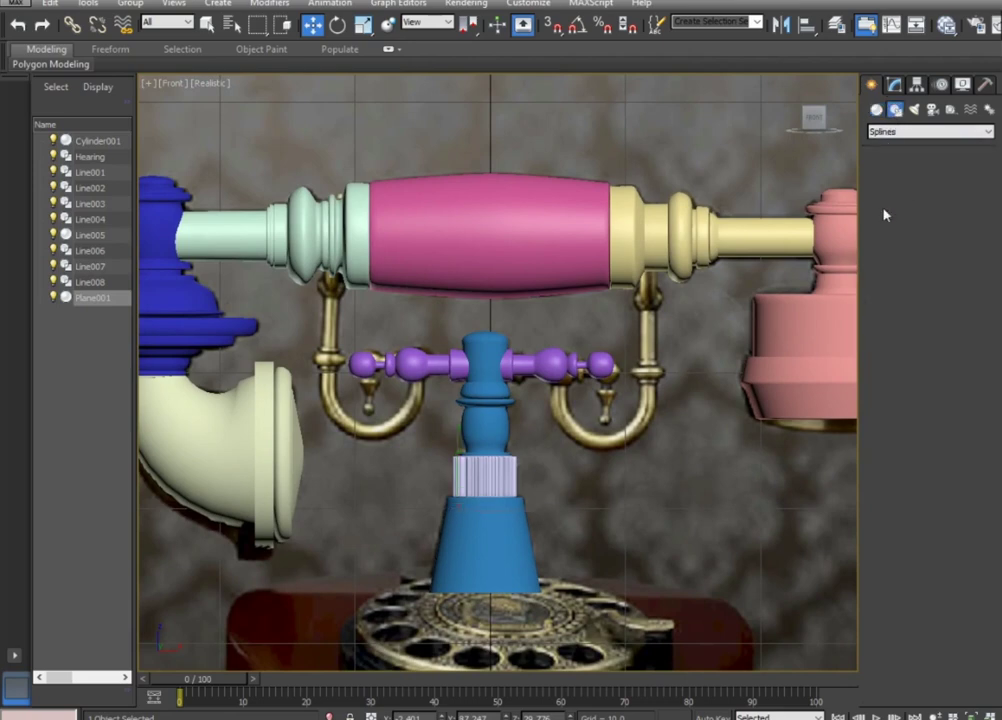
left_click(897, 197)
scroll(556, 360, "up", 3)
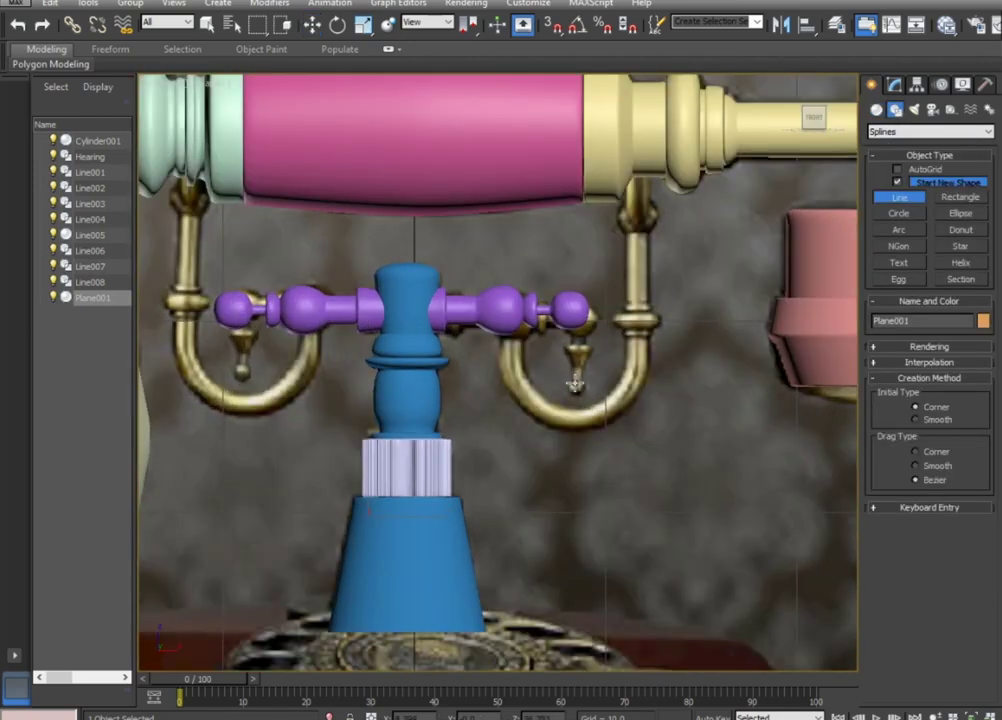
left_click(503, 333)
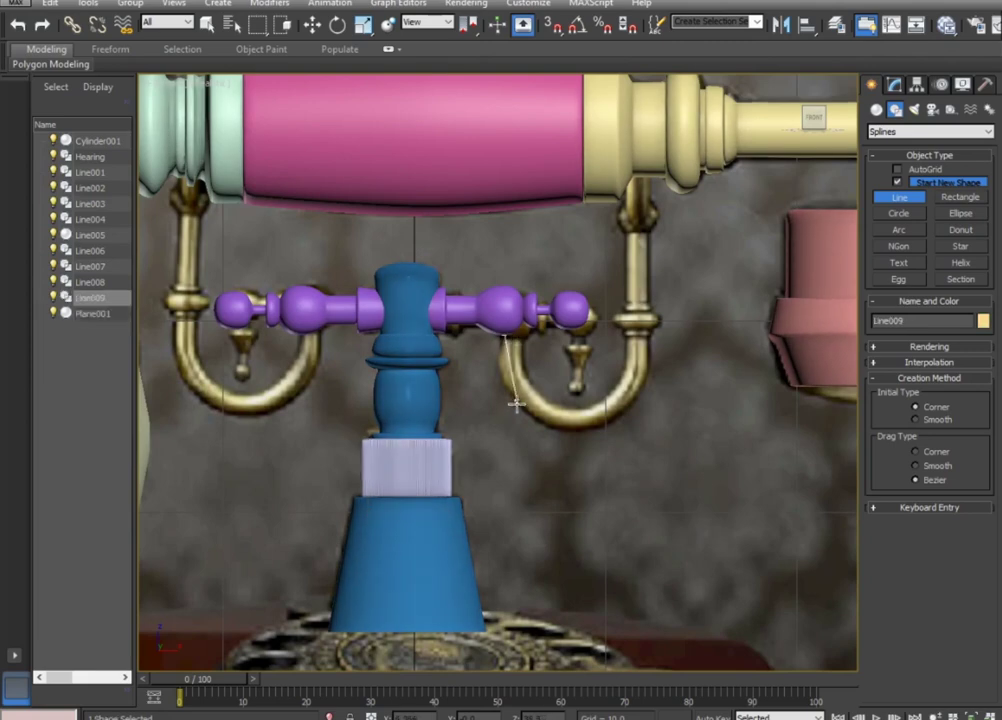
left_click_drag(560, 421, 626, 418)
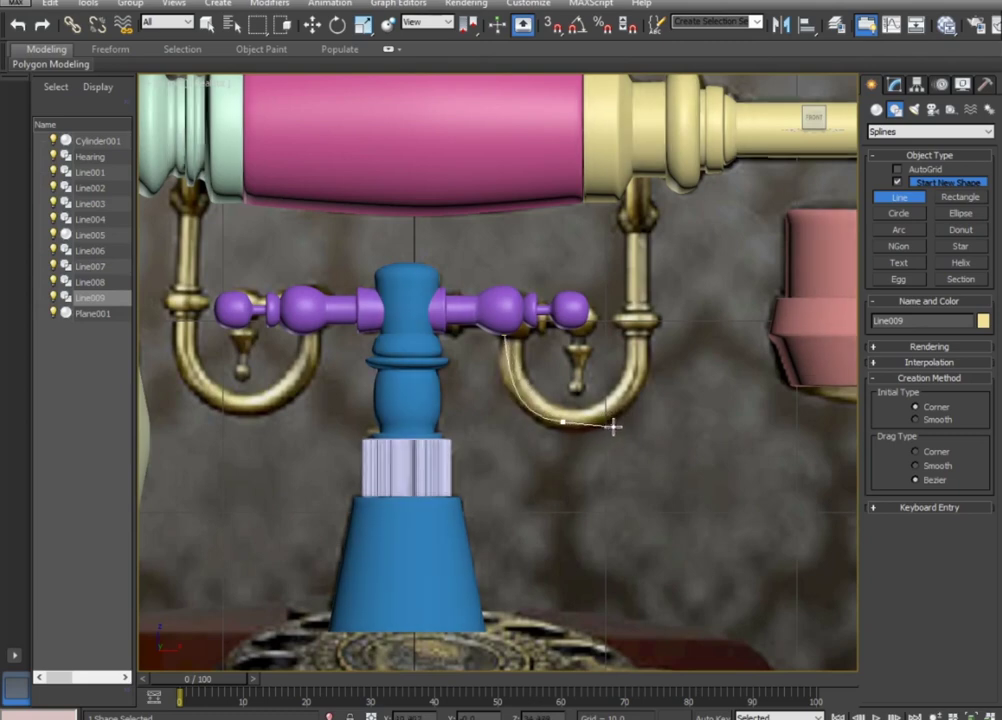
left_click(636, 376)
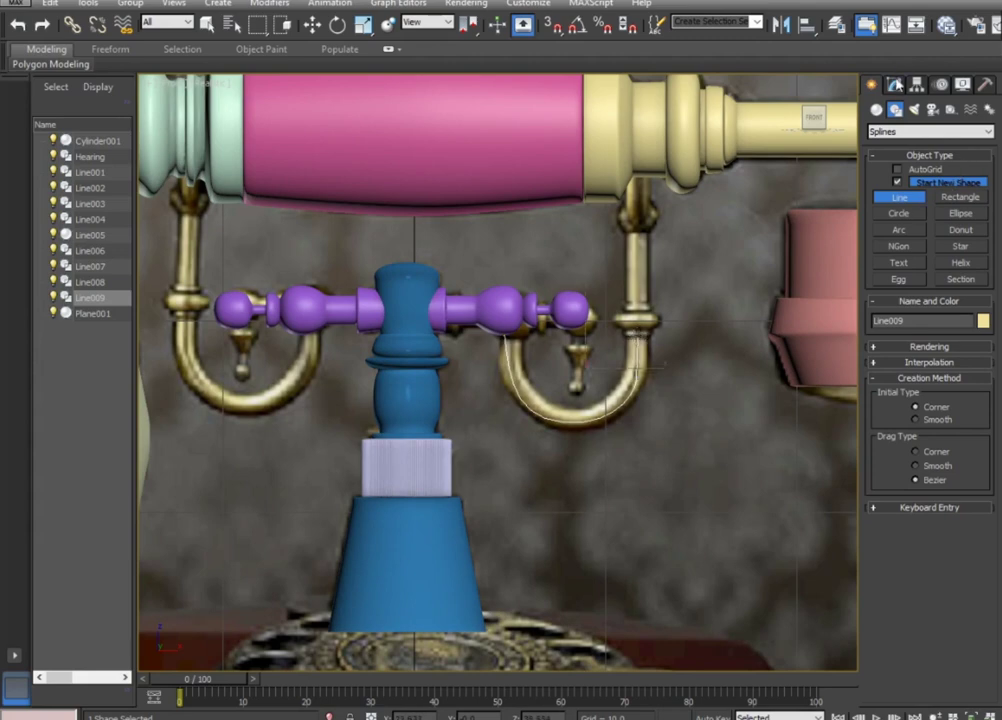
Move Line009's bottom vertex and stretch its tangent handles to follow the hook's bend.
left_click(896, 84)
left_click(876, 149)
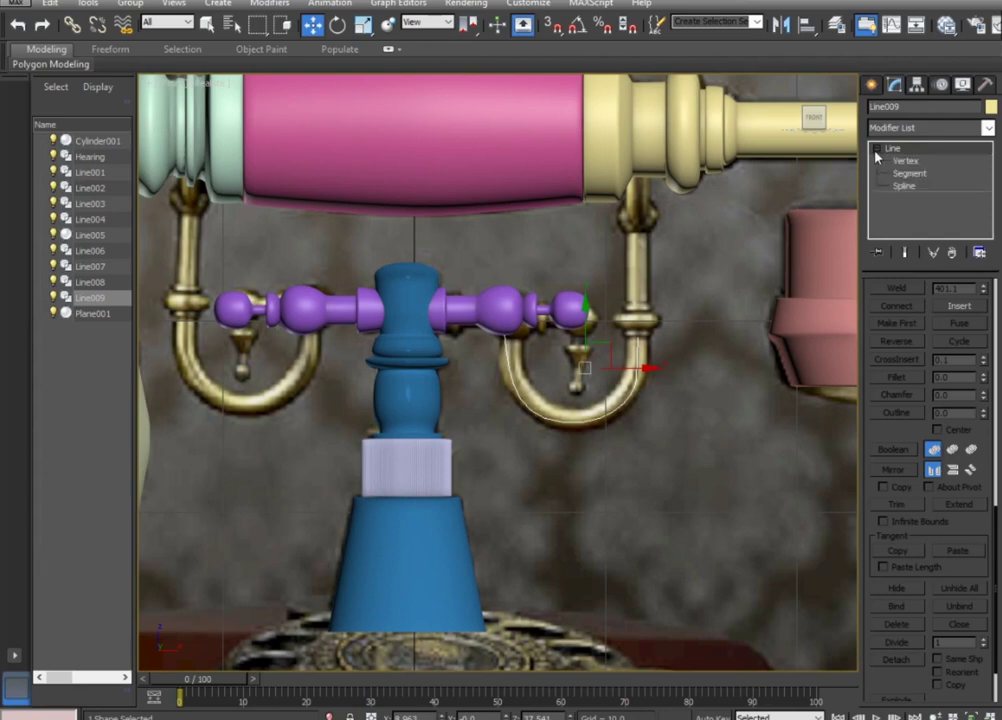
left_click(905, 161)
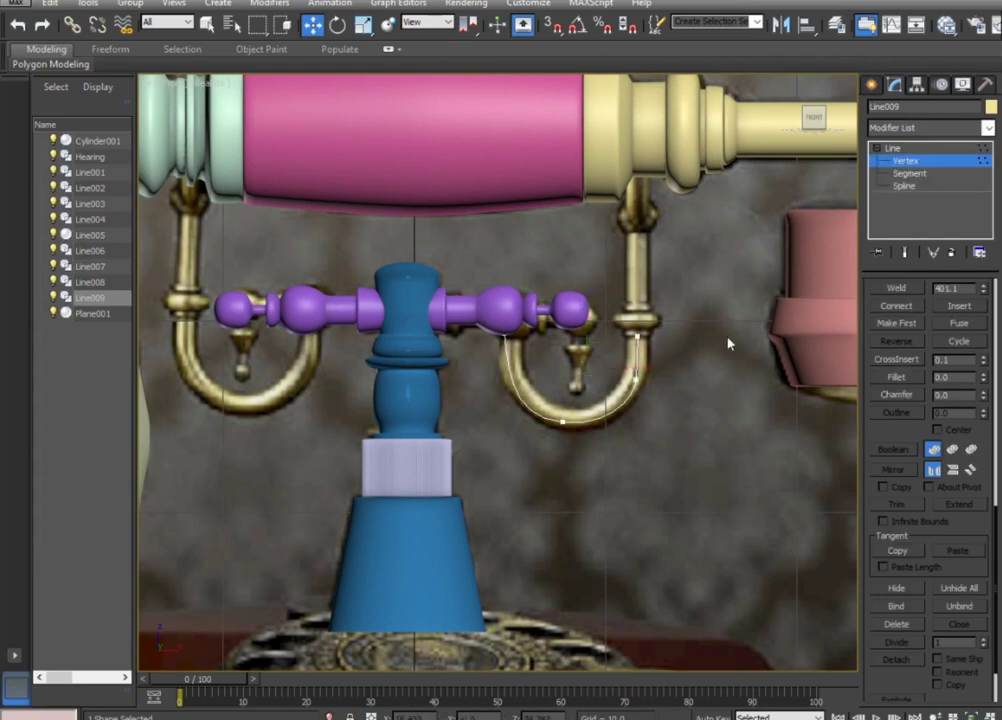
left_click(563, 424)
left_click_drag(614, 425, 607, 418)
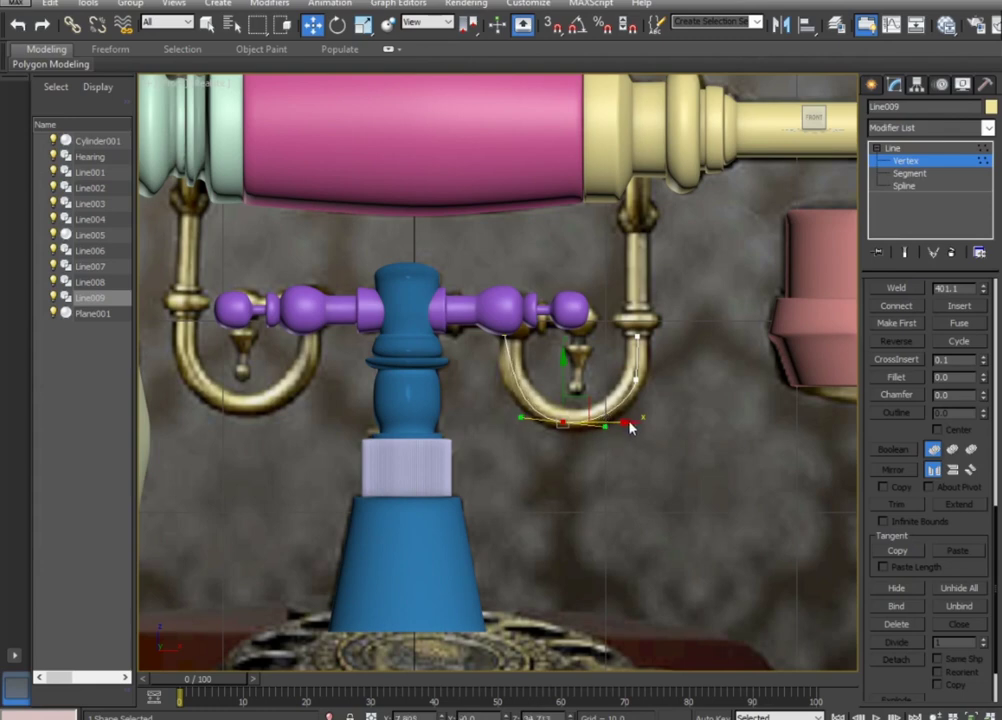
left_click(635, 379)
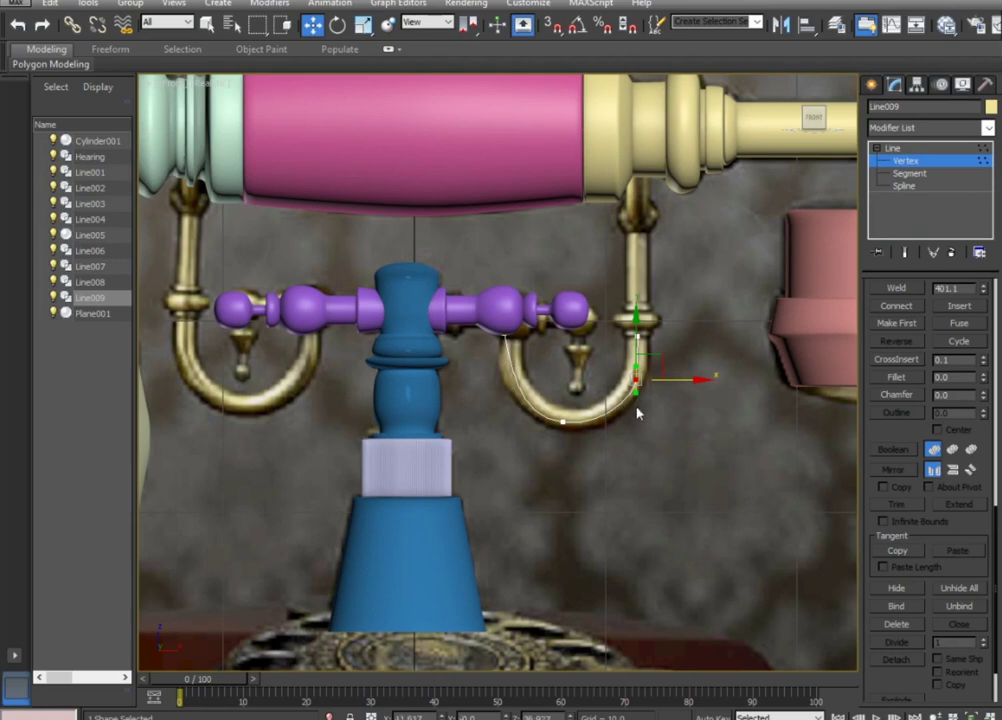
left_click(562, 423)
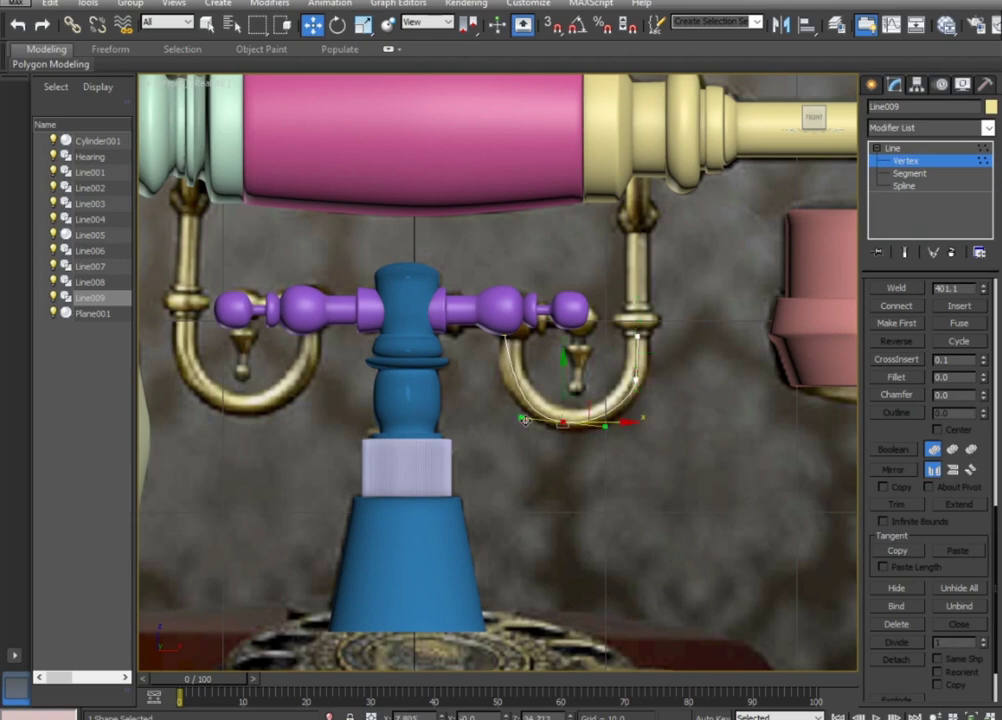
left_click_drag(513, 418, 507, 418)
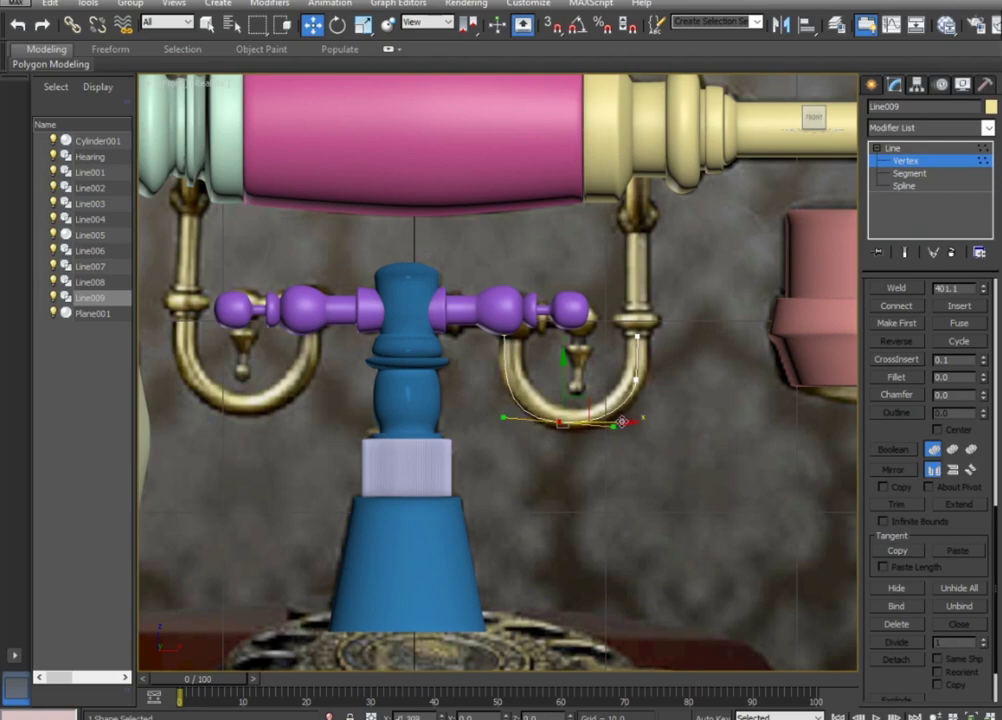
left_click_drag(626, 421, 631, 417)
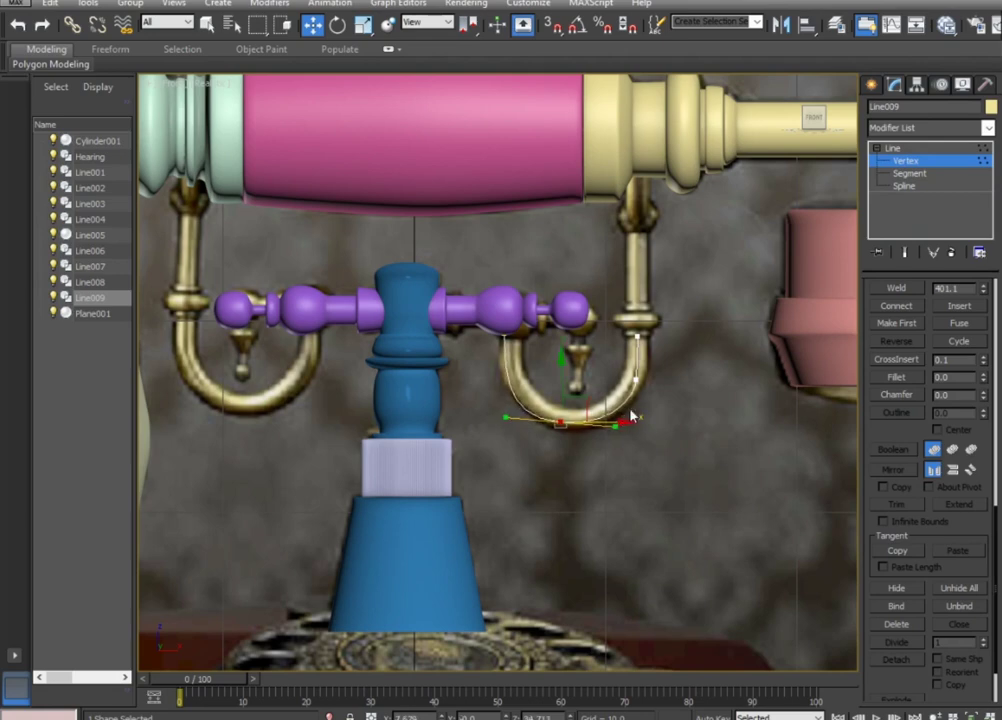
left_click(933, 148)
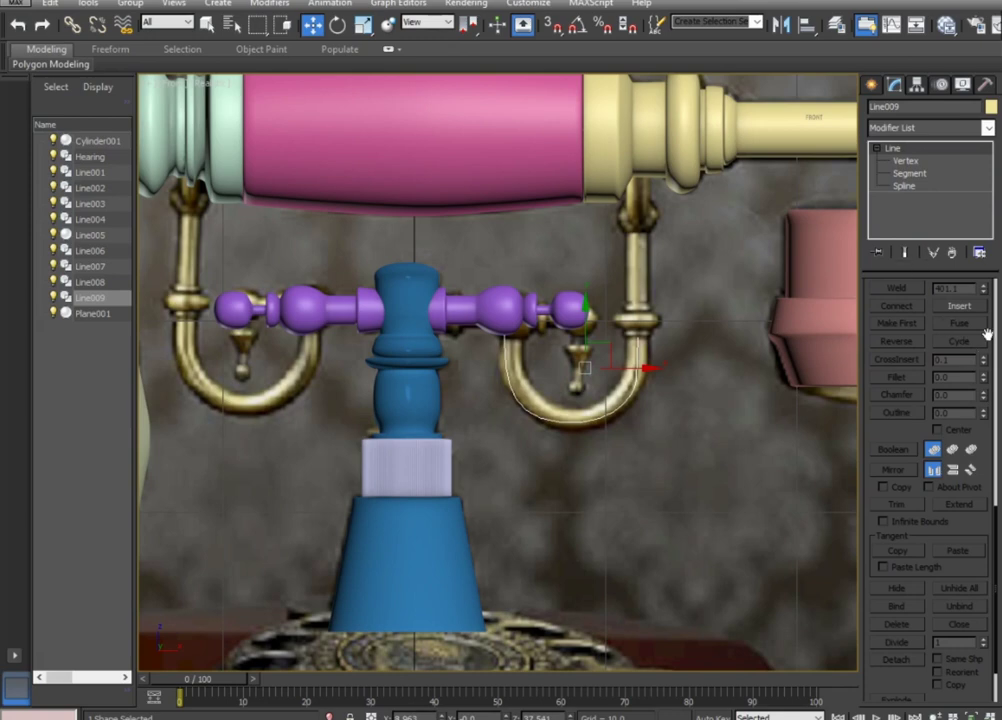
Render Line009 as a tube in viewport and renders, thickness adjusted to about 1.046.
scroll(988, 333, "up", 5)
scroll(912, 309, "up", 1)
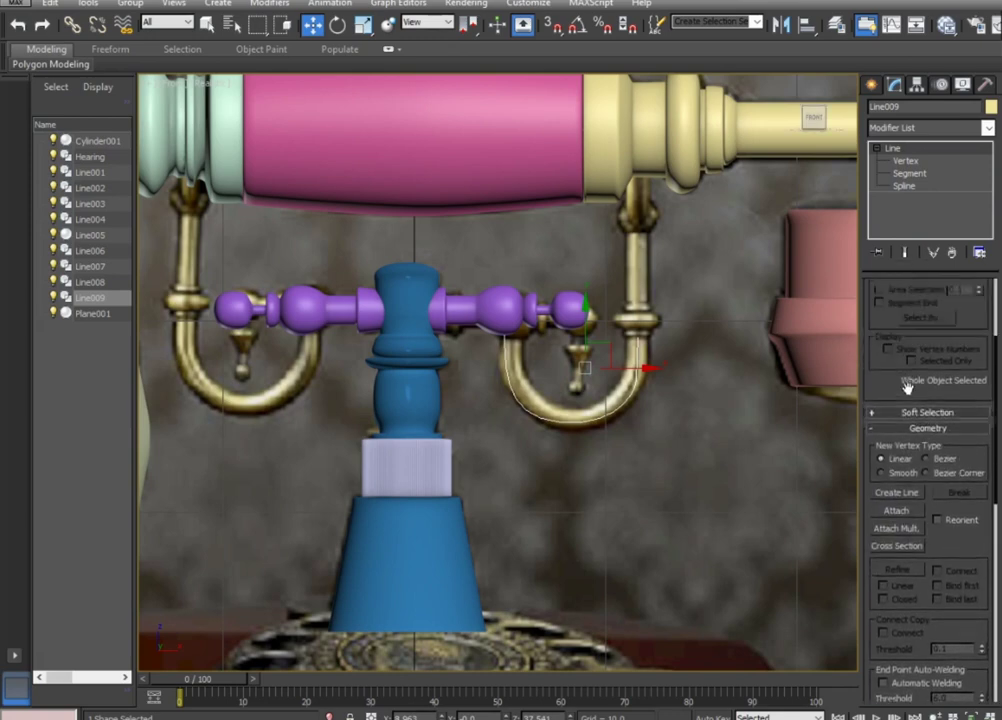
scroll(920, 309, "up", 2)
left_click(925, 290)
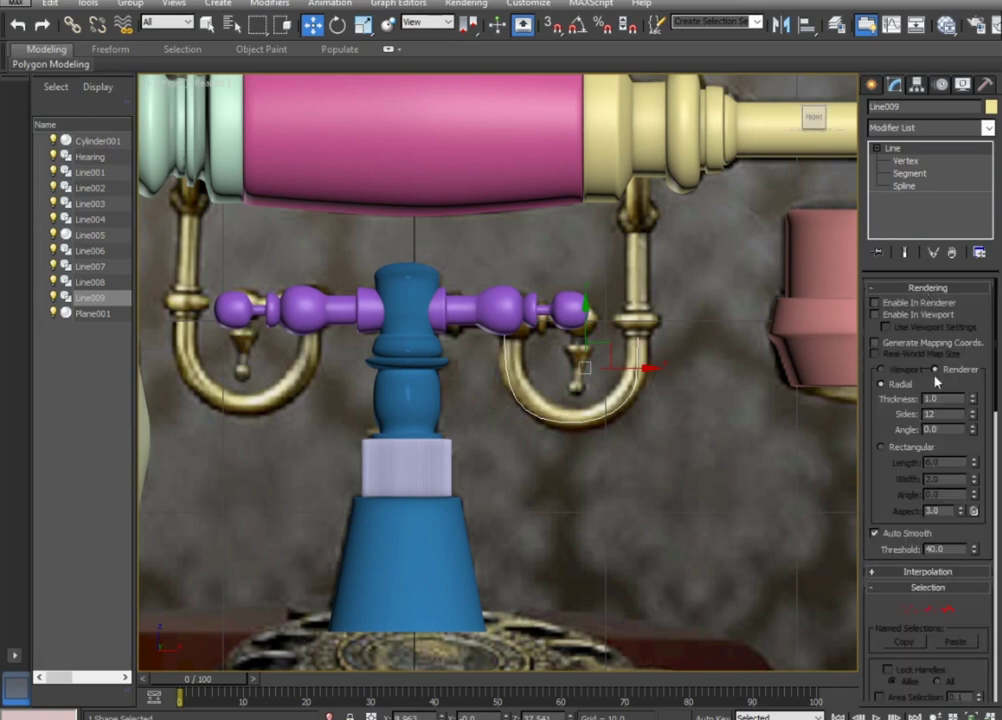
left_click_drag(975, 403, 975, 396)
left_click(928, 316)
left_click(918, 302)
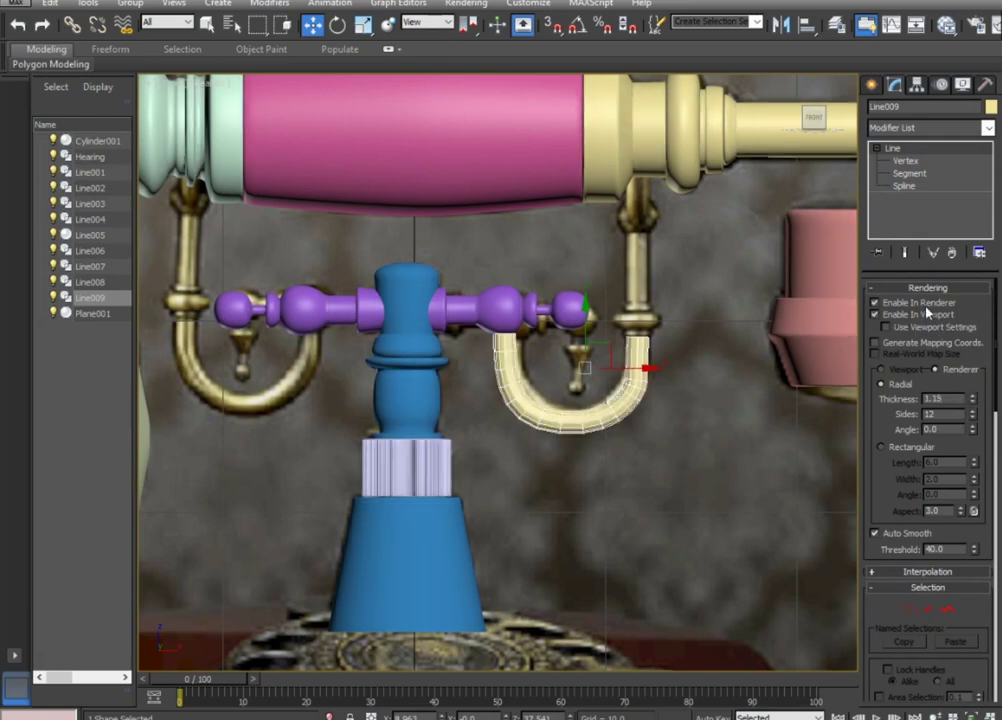
mouse_move(975, 403)
left_mouse_down()
mouse_move(974, 380)
mouse_move(973, 400)
left_mouse_up()
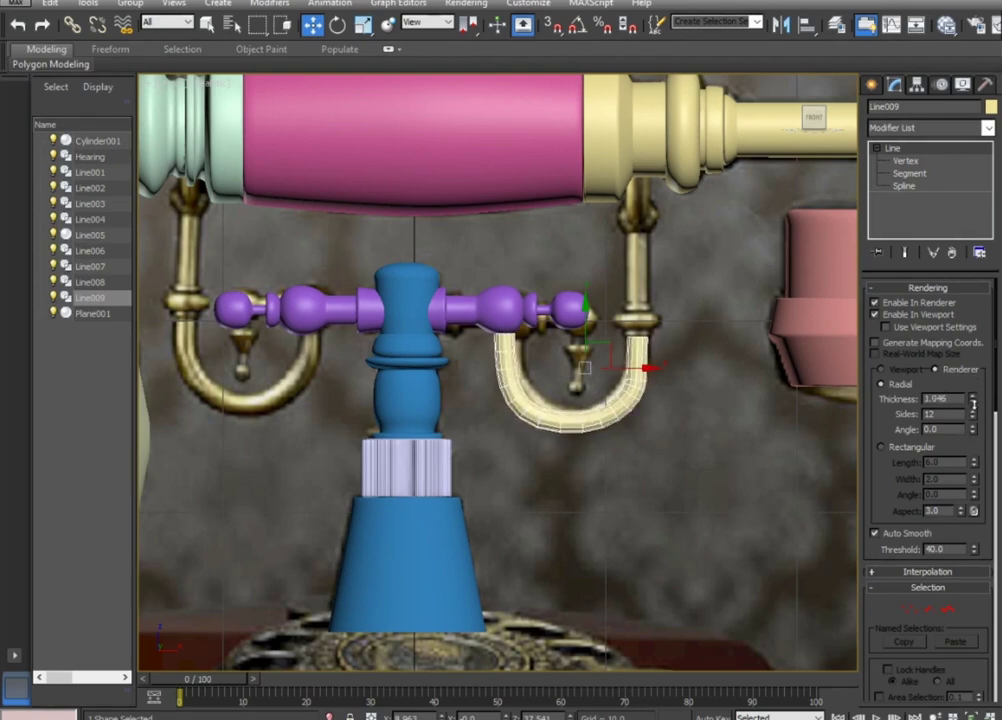
Adjust Line009's right end at the brass fitting and select the lower-bend vertices.
left_click(914, 163)
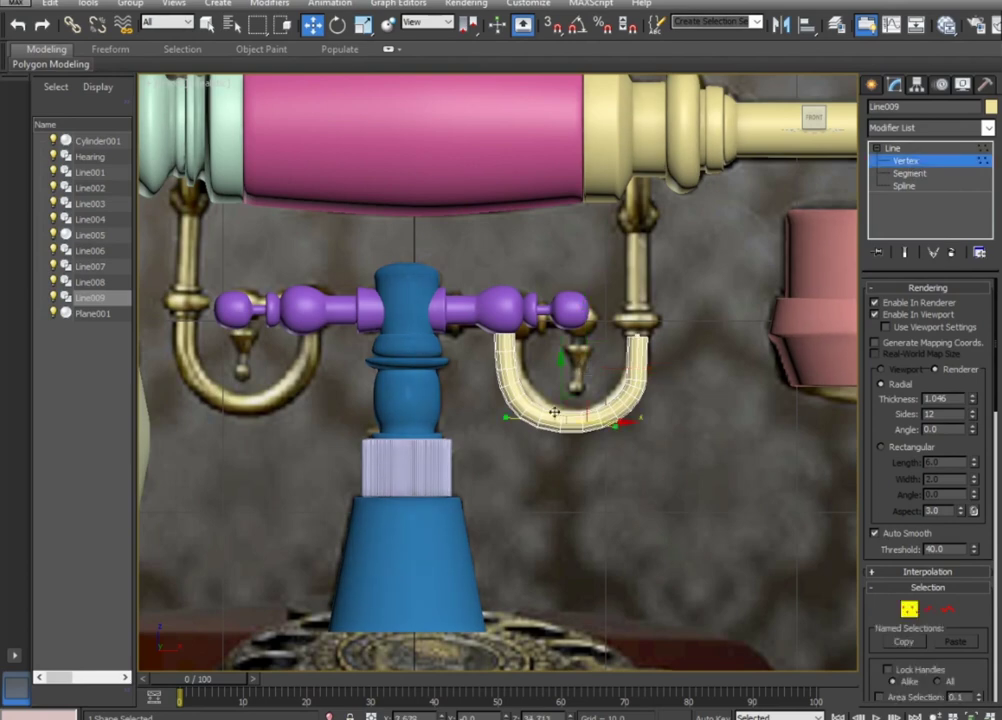
left_click(609, 431)
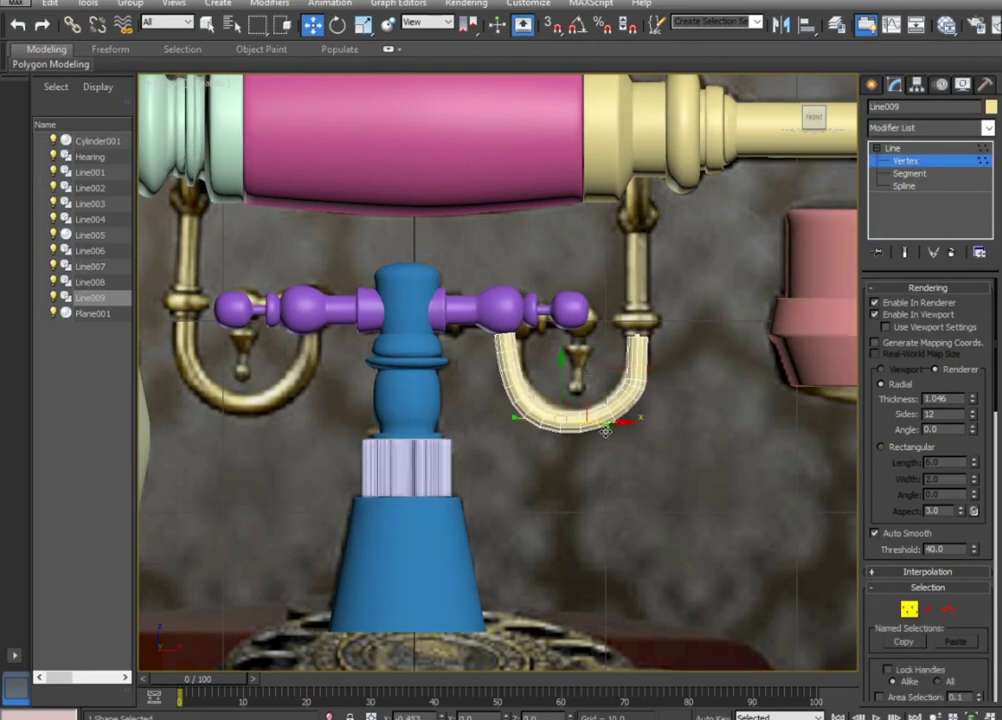
left_click(505, 322)
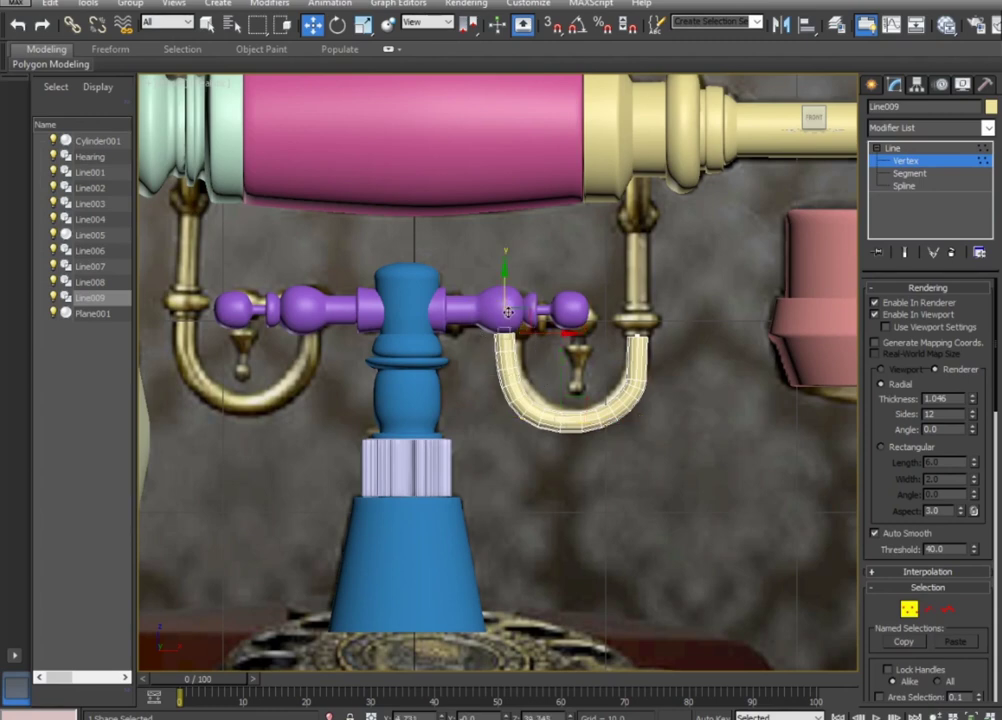
left_click(641, 321)
left_click_drag(641, 321, 643, 324)
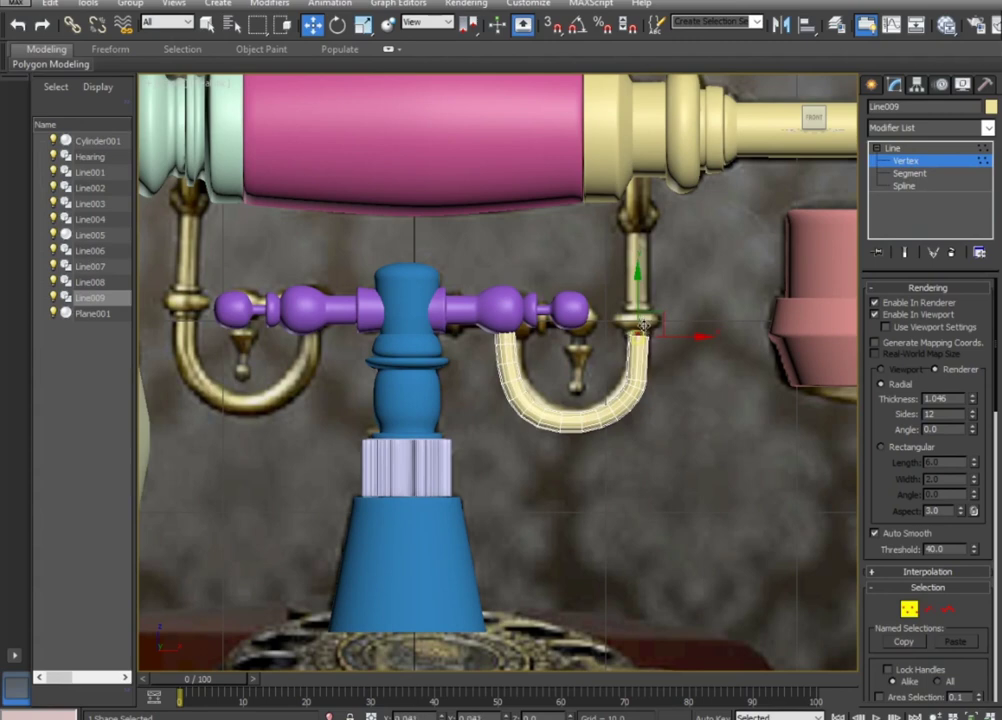
left_click_drag(665, 421, 647, 409)
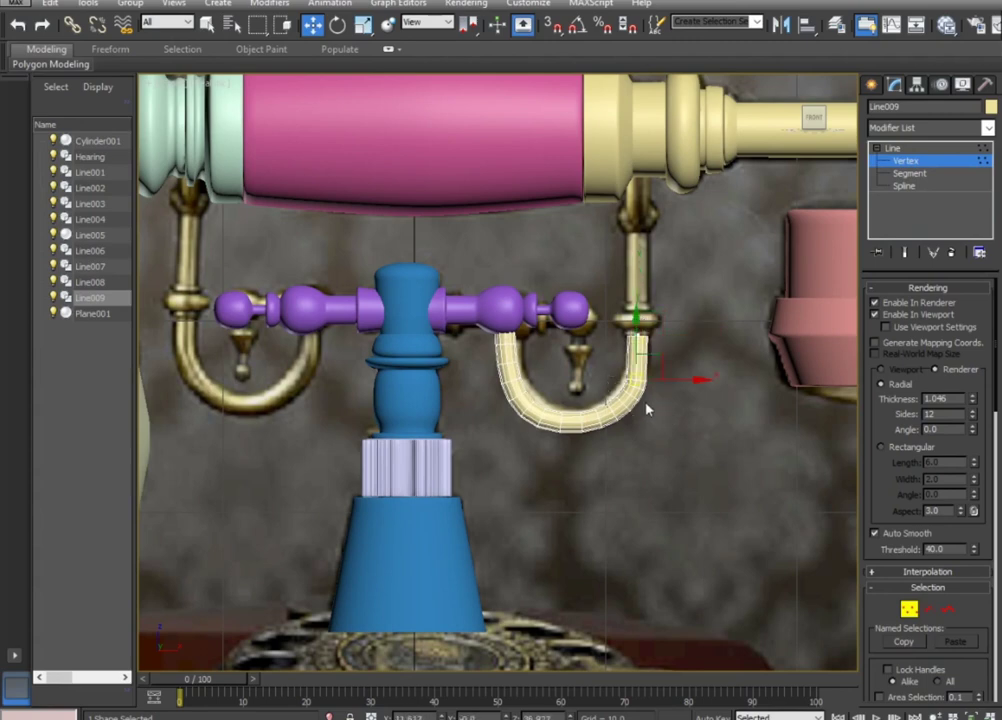
Return Line009 to whole-line editing and scroll down to the Geometry rollout.
left_click(906, 150)
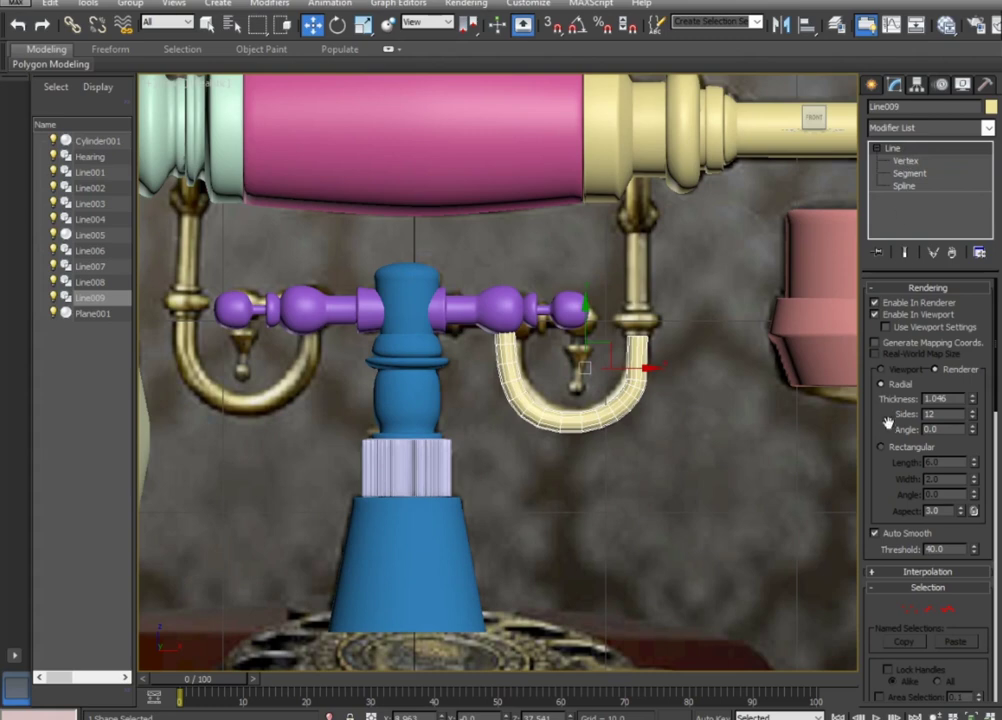
left_click_drag(888, 416, 924, 72)
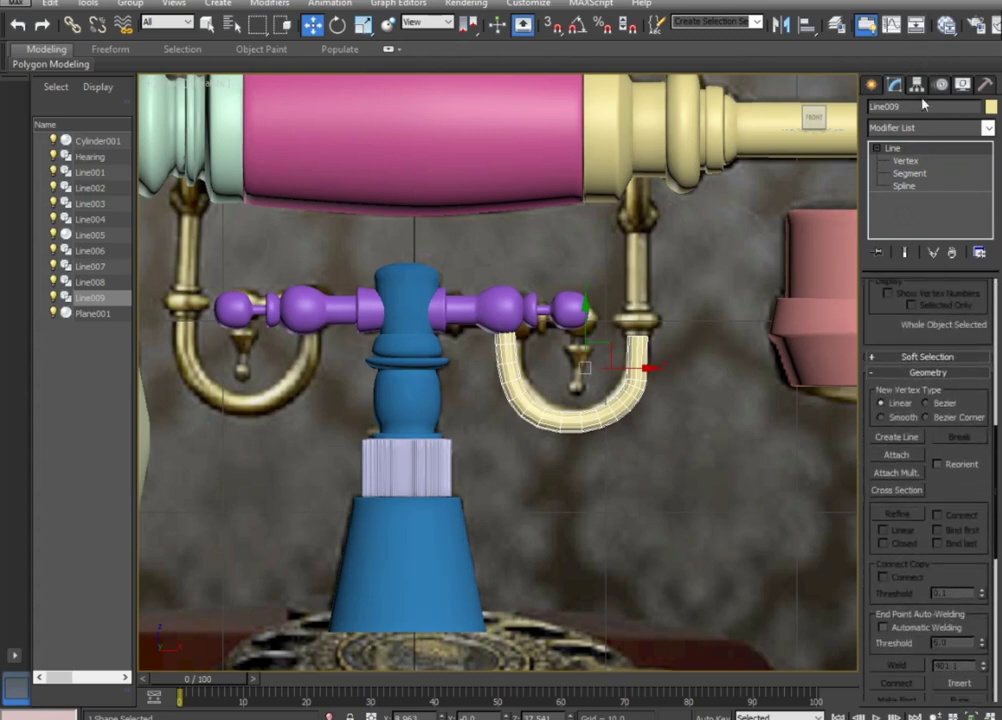
left_click_drag(970, 476, 978, 256)
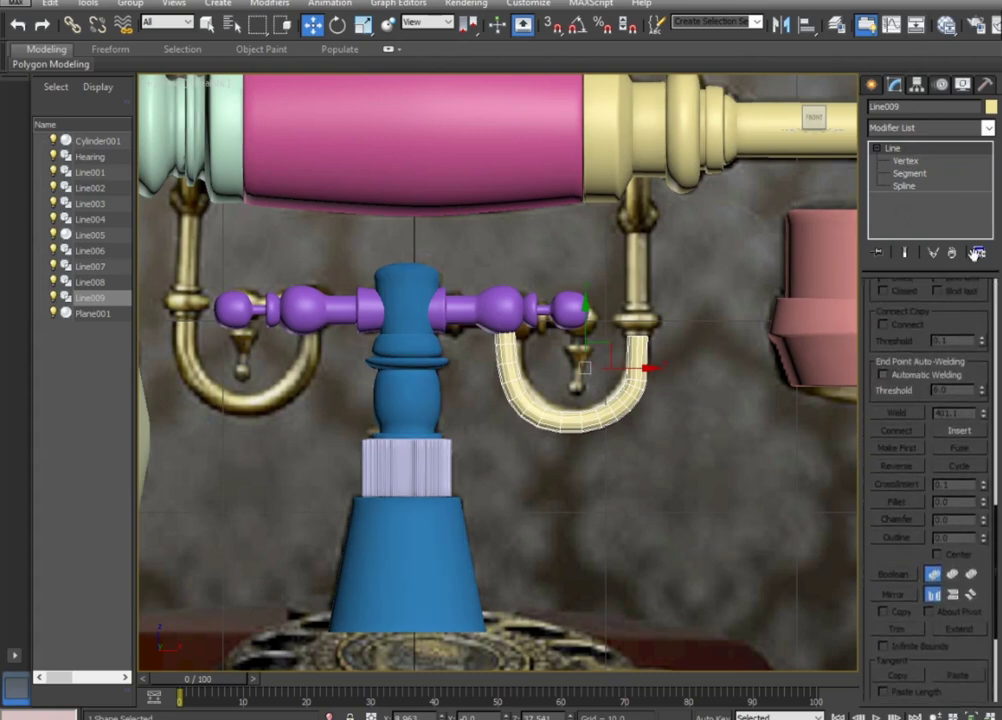
Convert the hook's top vertex to Bezier and hide the tube to show the bare spline.
left_click(905, 161)
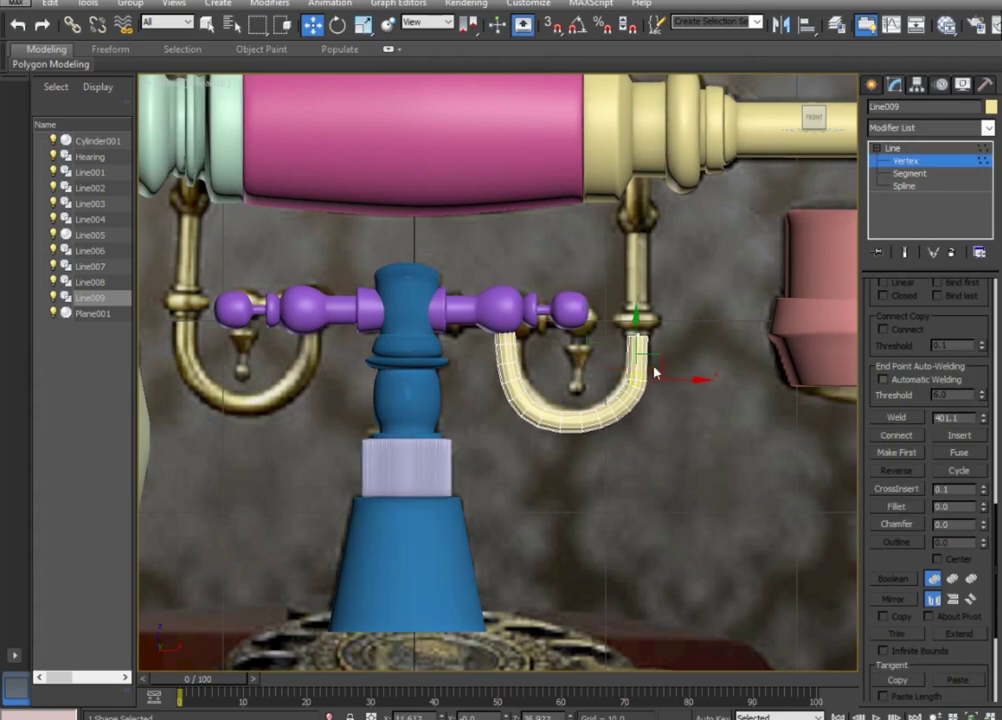
right_click(636, 330)
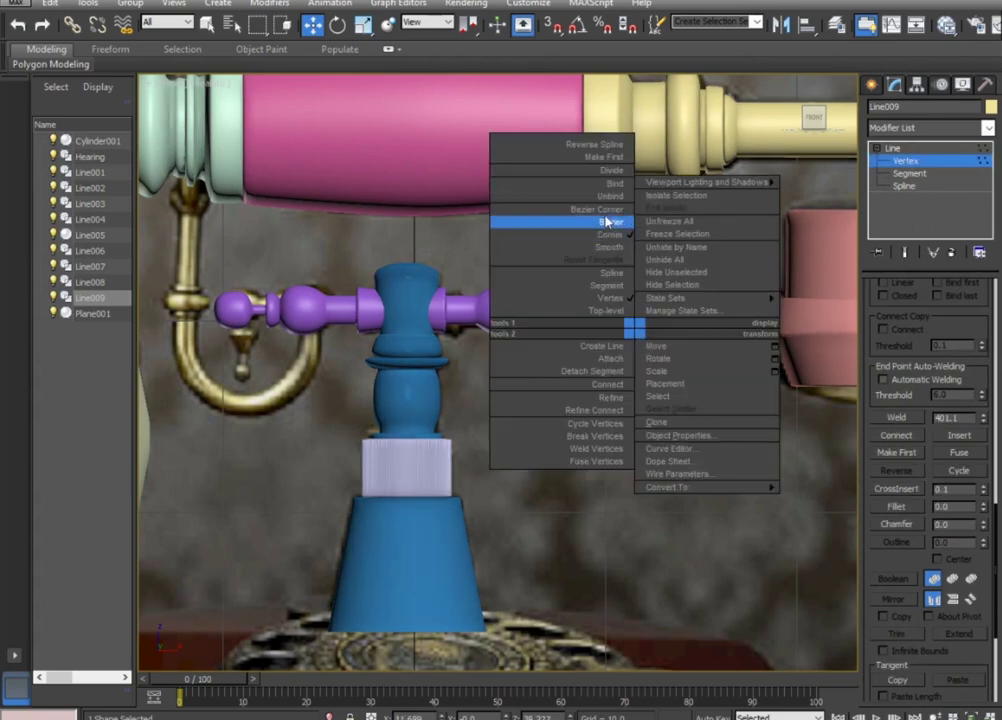
left_click(605, 218)
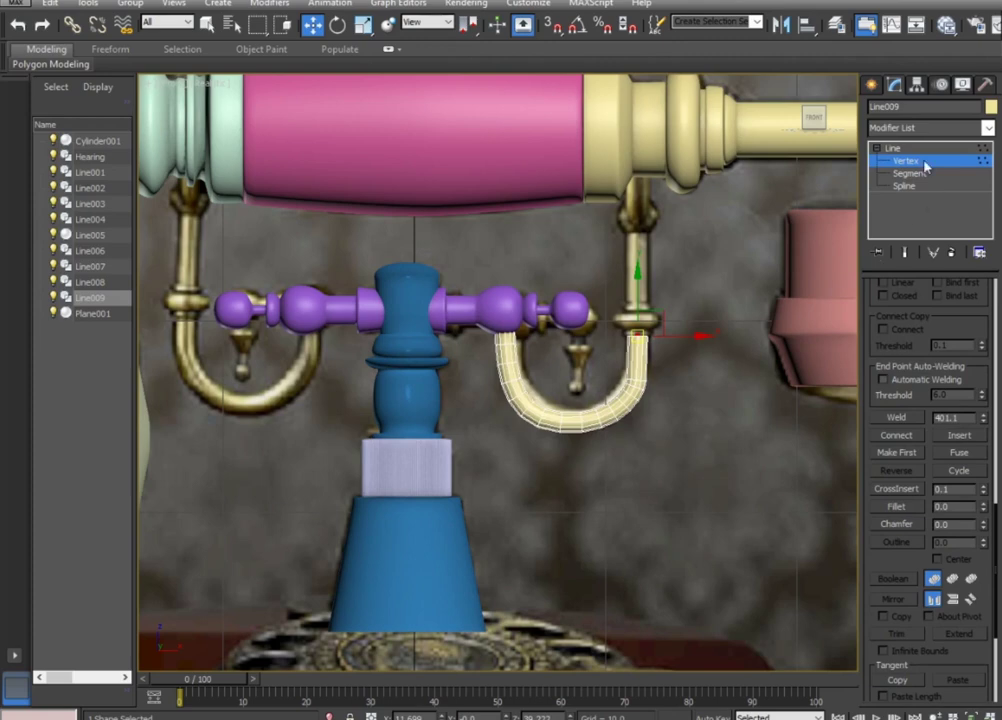
scroll(918, 380, "up", 5)
scroll(915, 370, "up", 5)
scroll(910, 360, "up", 5)
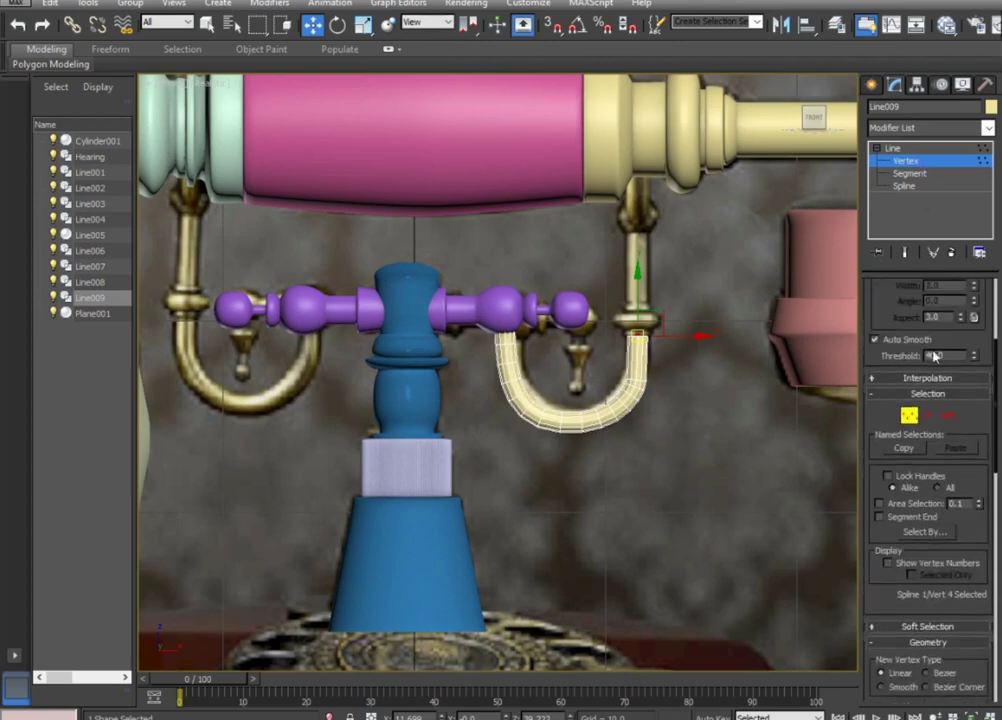
scroll(903, 340, "up", 5)
scroll(902, 340, "up", 3)
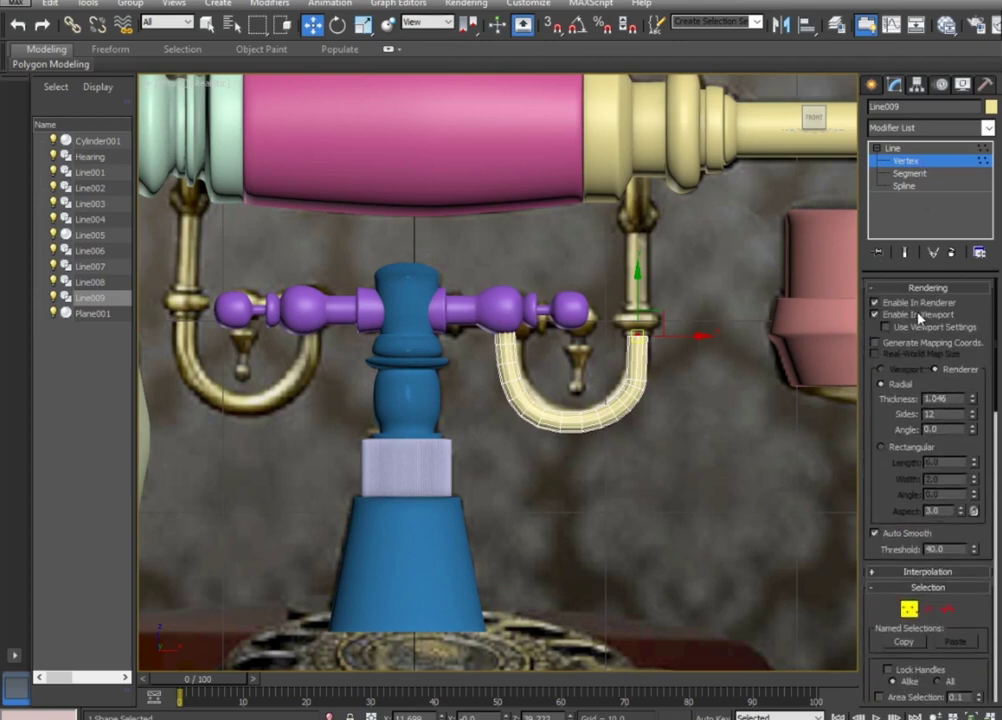
left_click(918, 316)
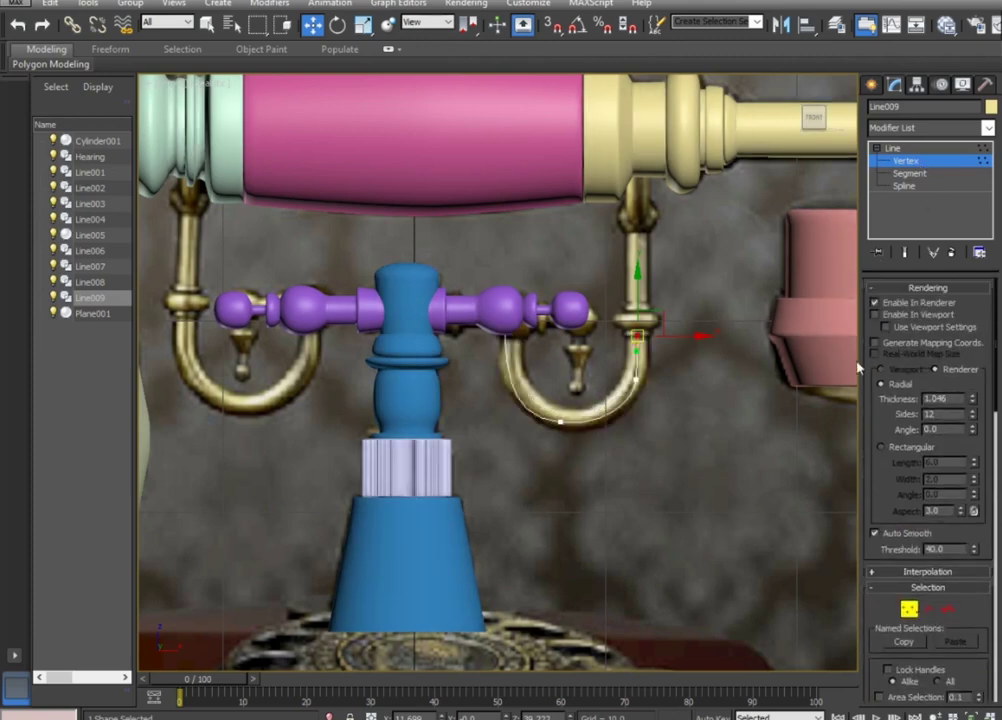
Pull the lower bend vertex along the hook curve and preview the tube again.
left_click(637, 382)
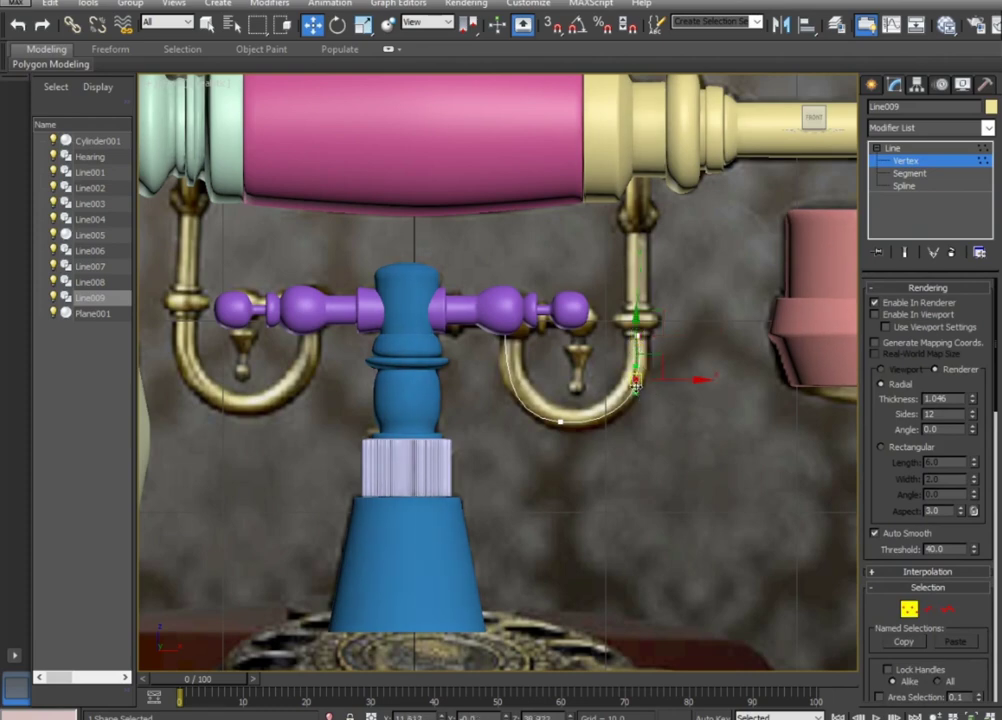
left_click_drag(636, 382, 623, 415)
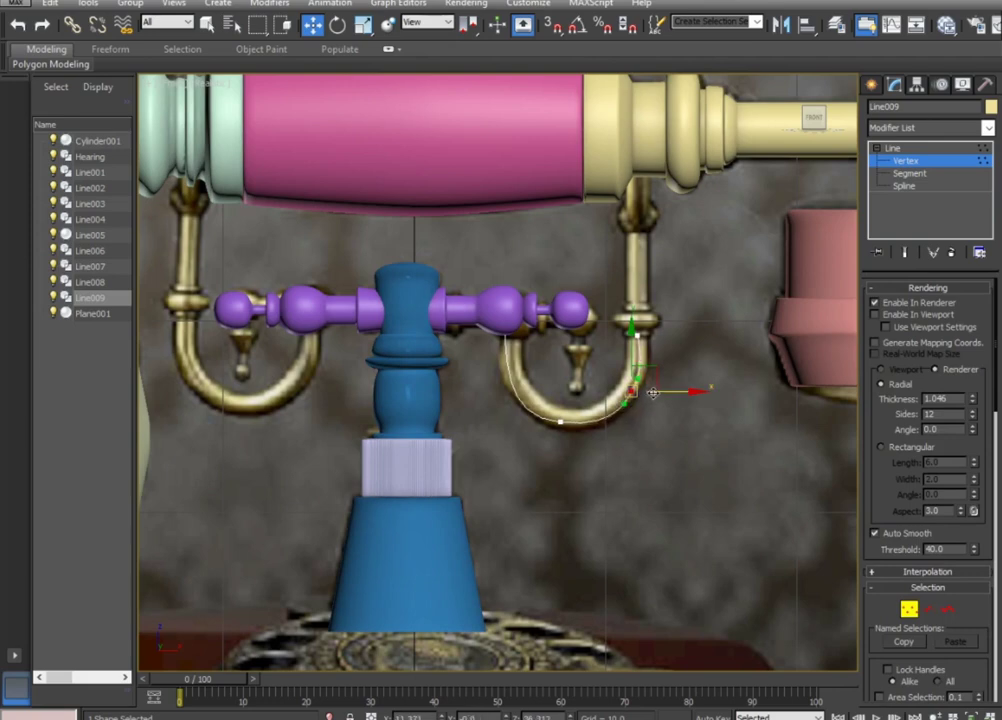
left_click_drag(641, 337, 638, 336)
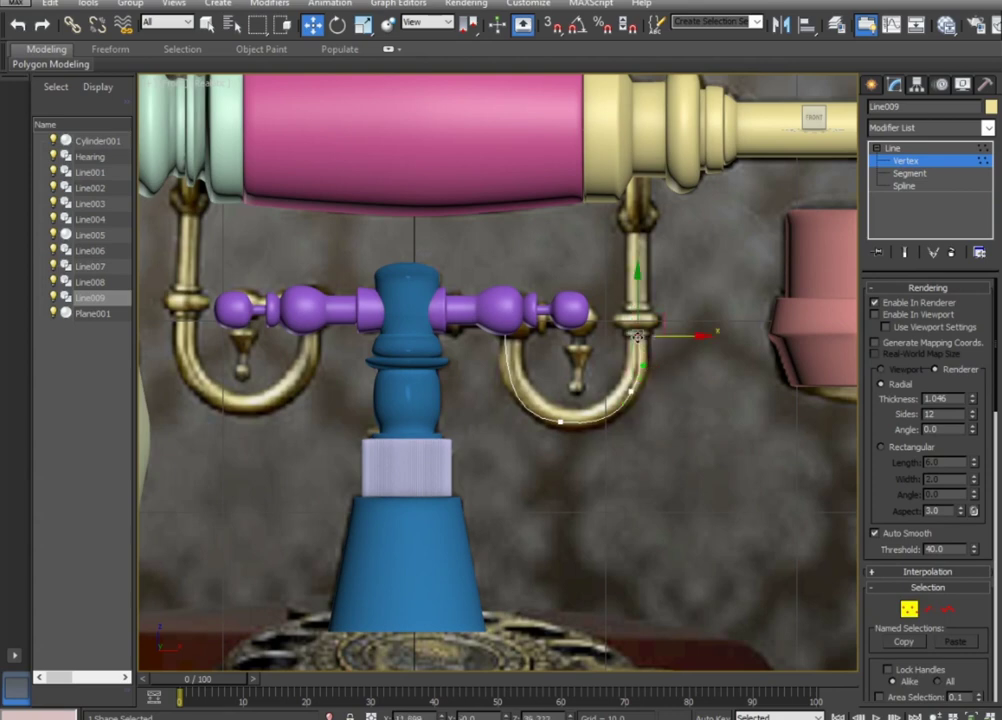
left_click(900, 150)
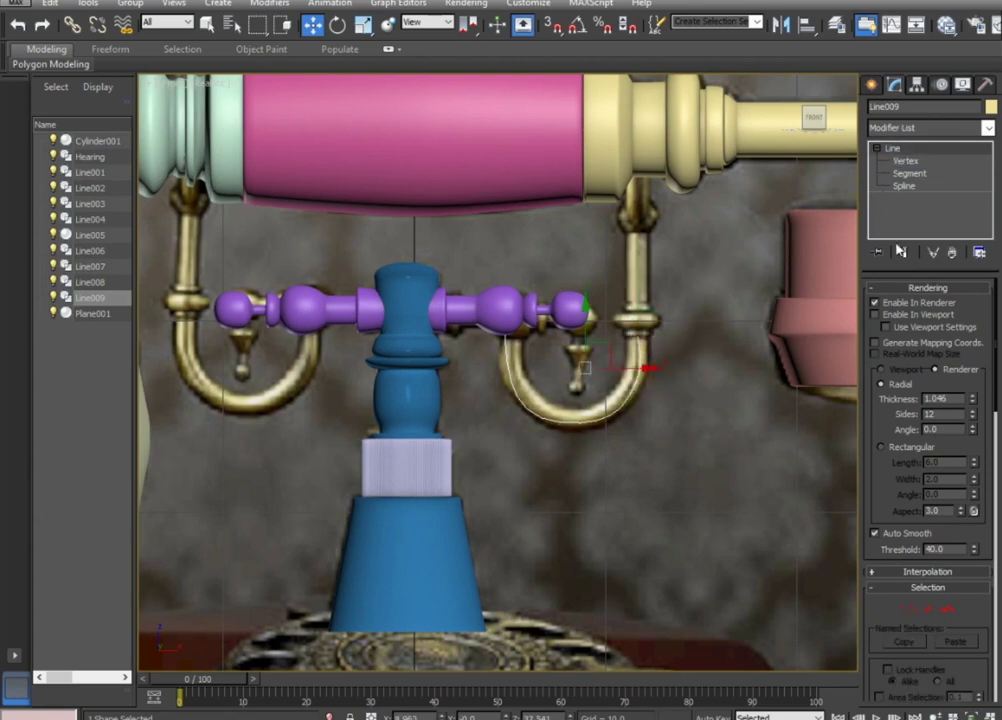
left_click(893, 316)
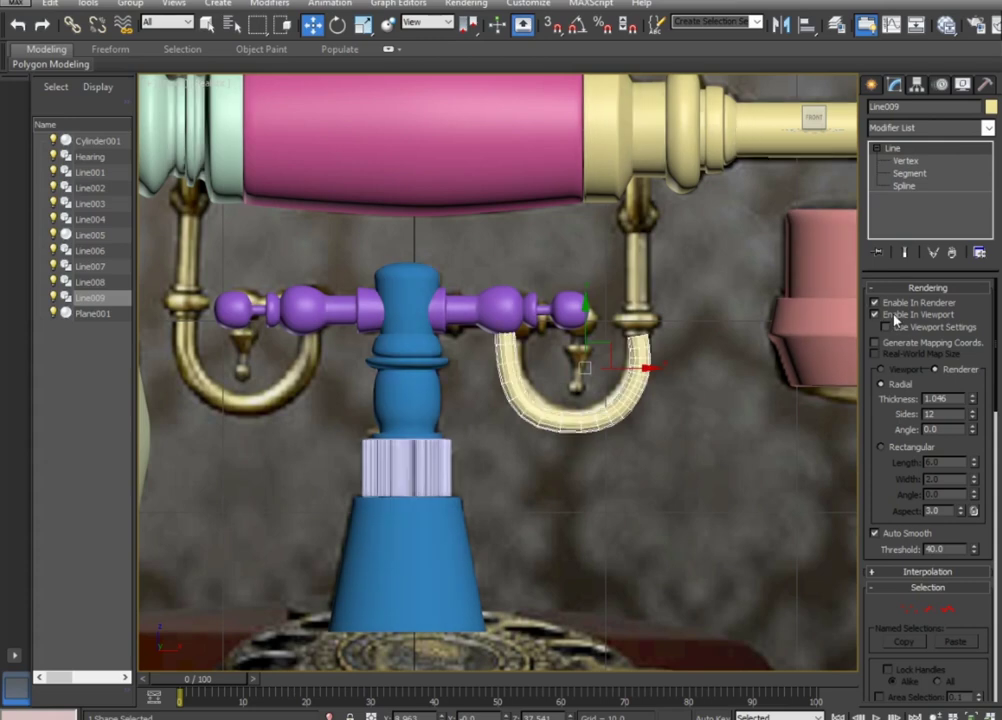
Shift the hook's bottom vertex right to follow the brass hook, then show the tube.
left_click(904, 161)
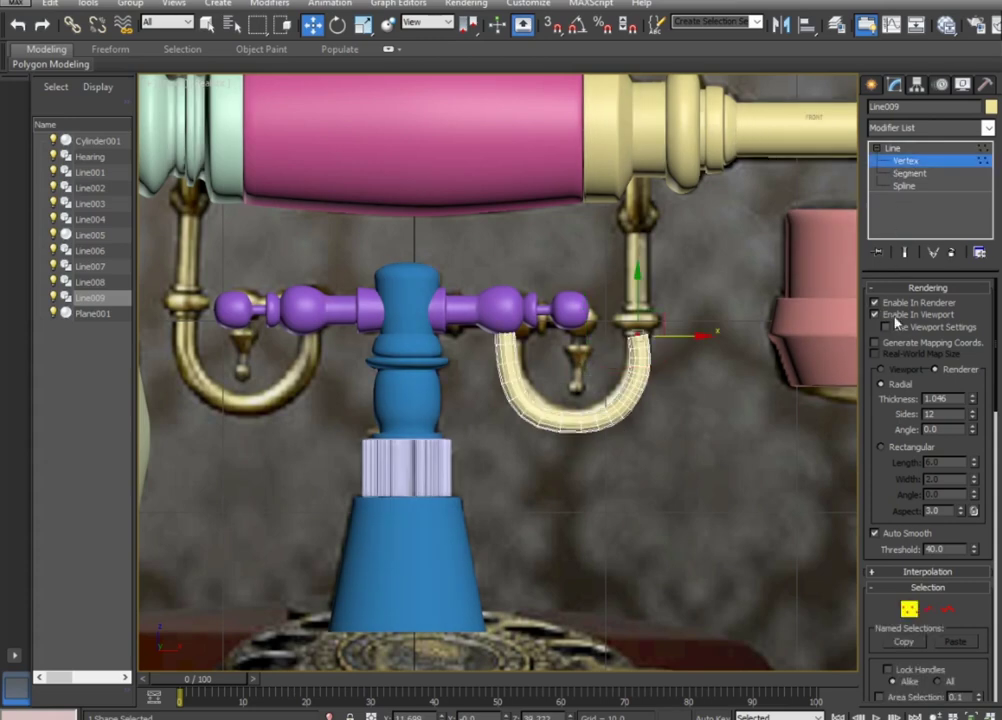
left_click(895, 318)
left_click(631, 398)
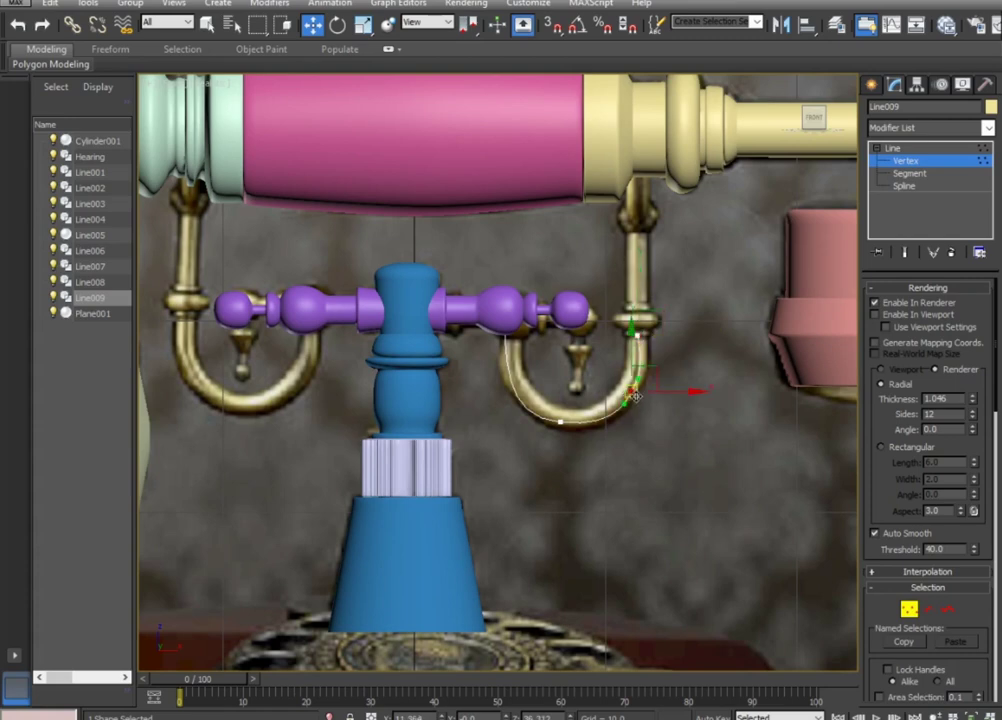
left_click(601, 433)
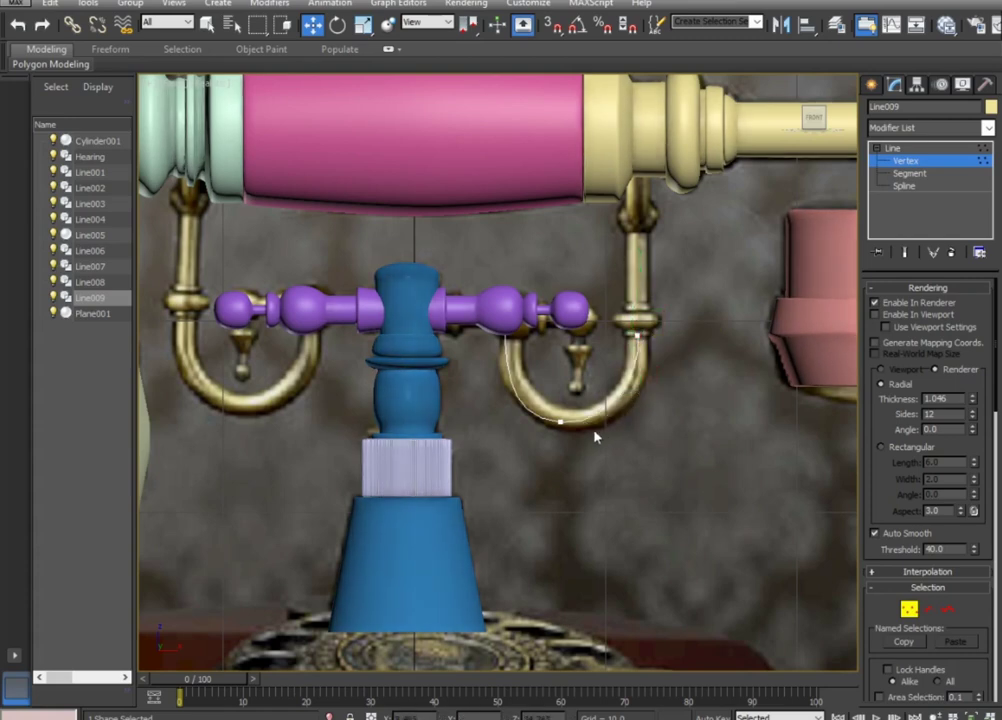
left_click(561, 425)
mouse_move(562, 423)
left_mouse_down()
mouse_move(644, 426)
mouse_move(636, 423)
left_mouse_up()
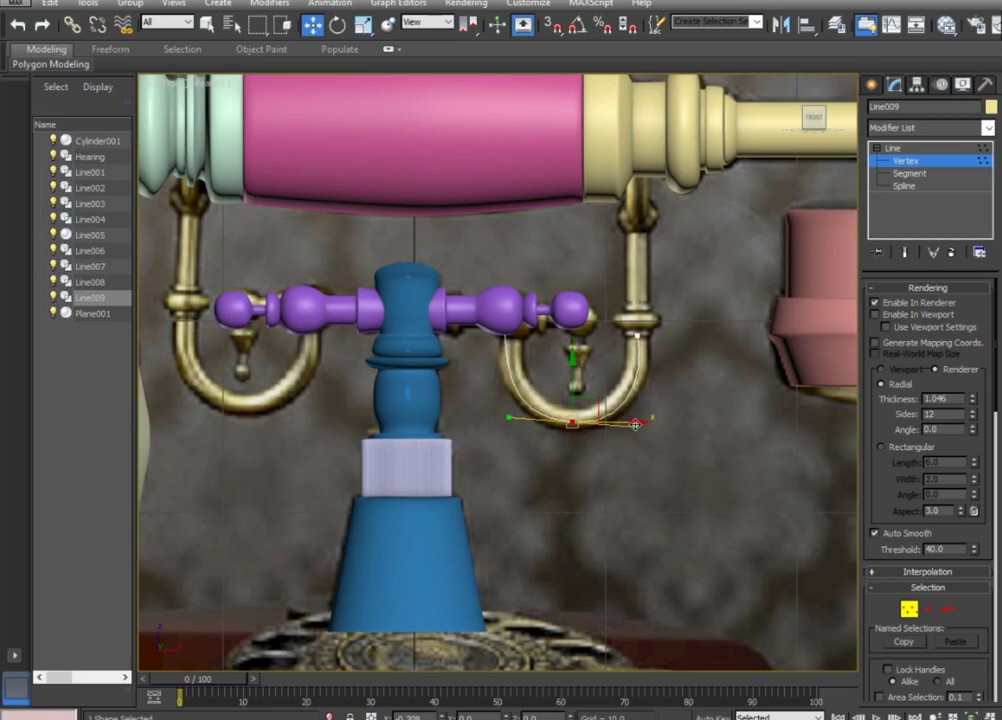
left_click(638, 332)
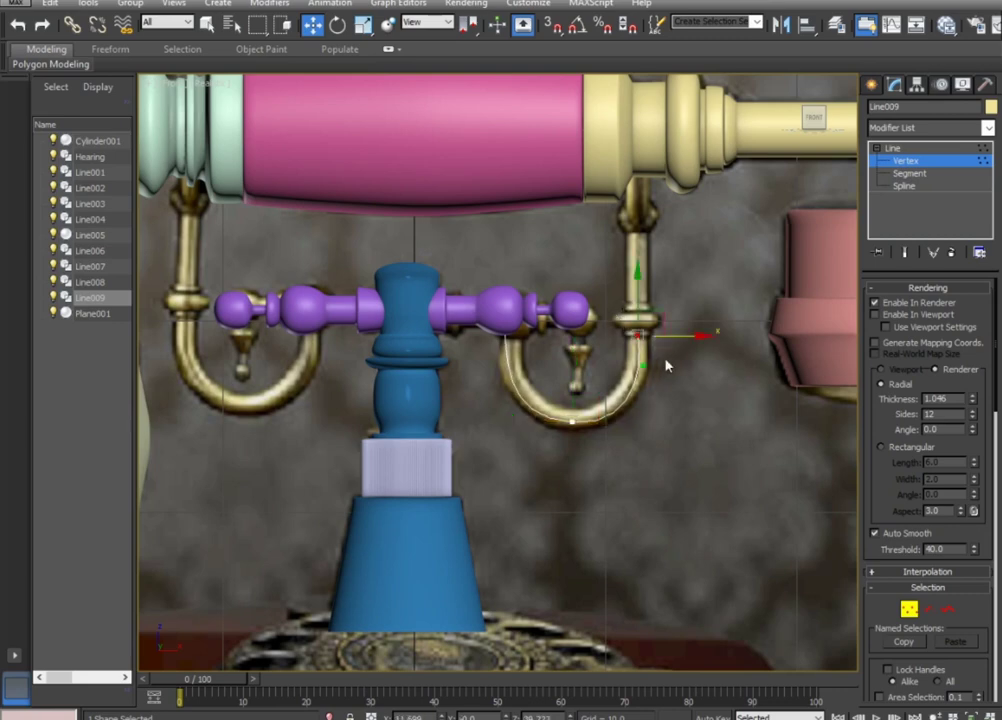
left_click(921, 150)
left_click(912, 316)
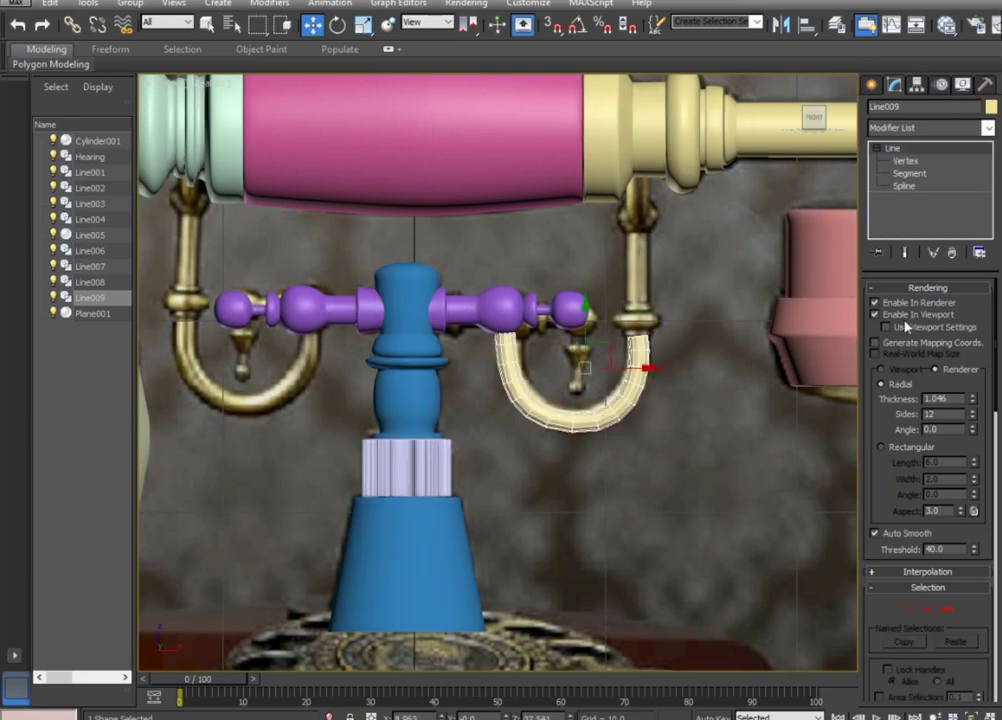
Clear the vertex selection, exit vertex editing and start the Create > Shapes > Line tool.
left_click(906, 161)
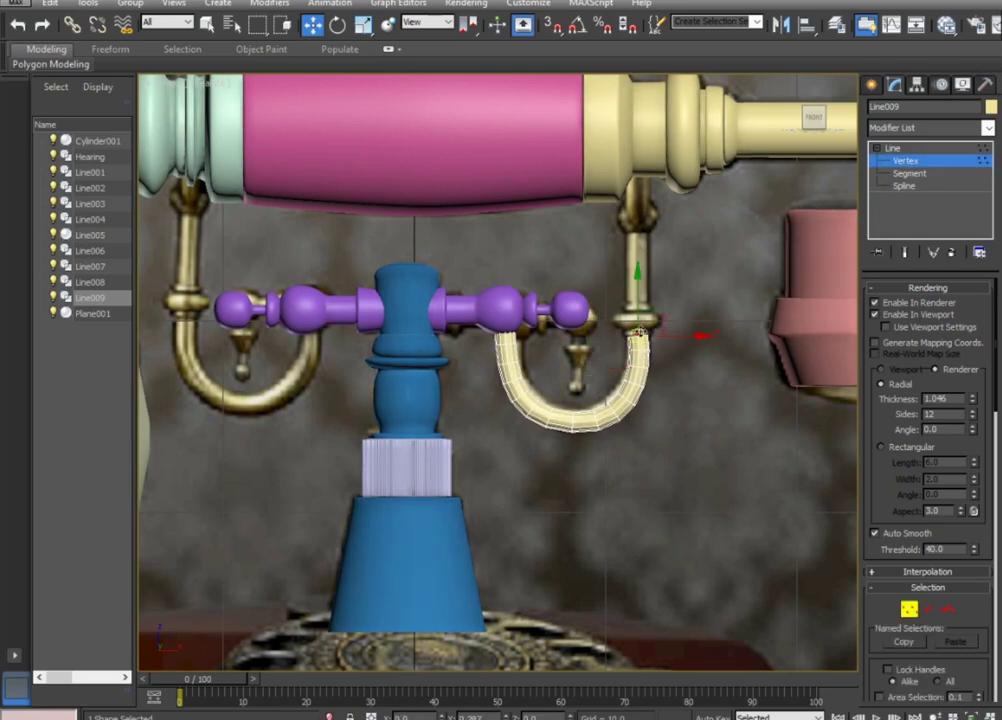
left_click(560, 274)
left_click(933, 153)
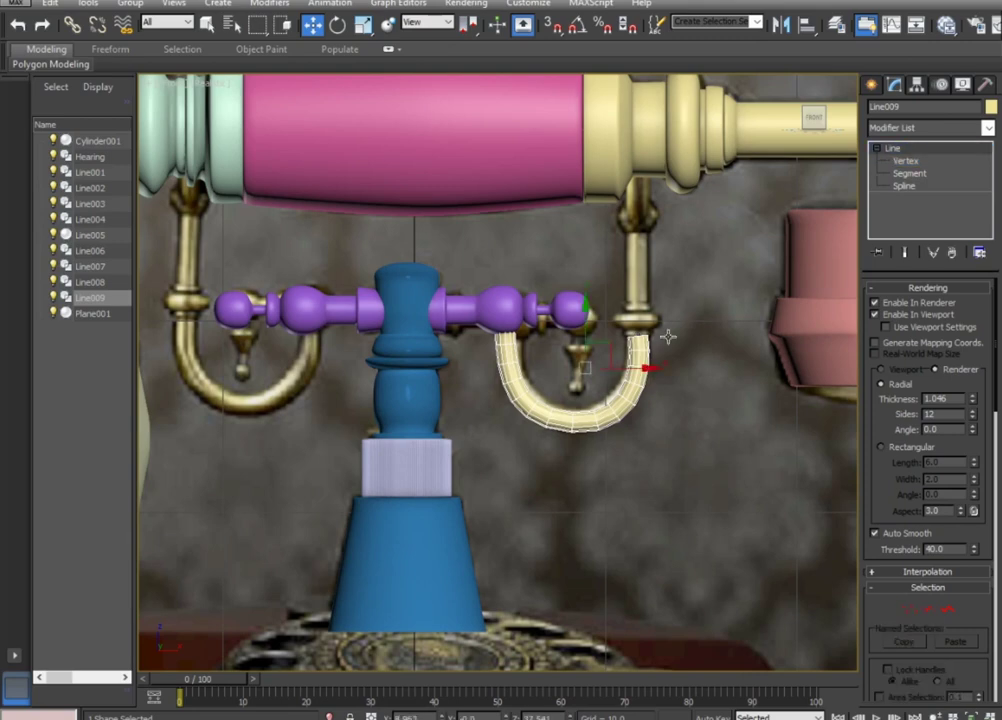
scroll(666, 331, "down", 1)
scroll(666, 331, "up", 1)
scroll(666, 331, "up", 1)
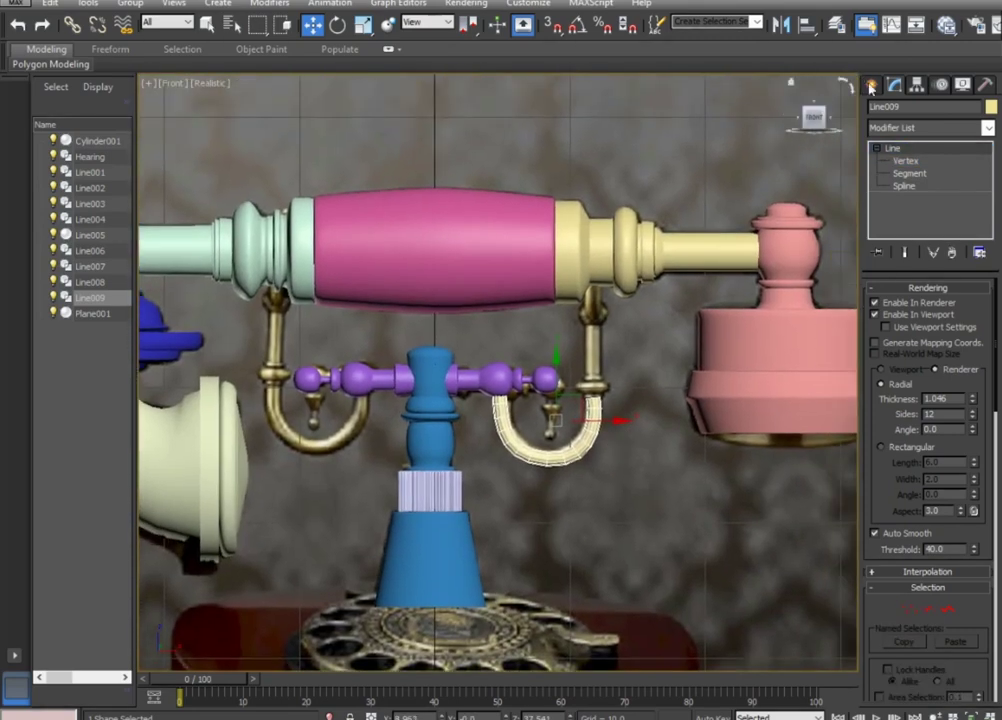
left_click(870, 88)
left_click(900, 197)
Draw thin spline Line010 with seven points down the brass post's right edge and collar.
left_click(876, 361)
left_click(876, 373)
scroll(644, 373, "up", 3)
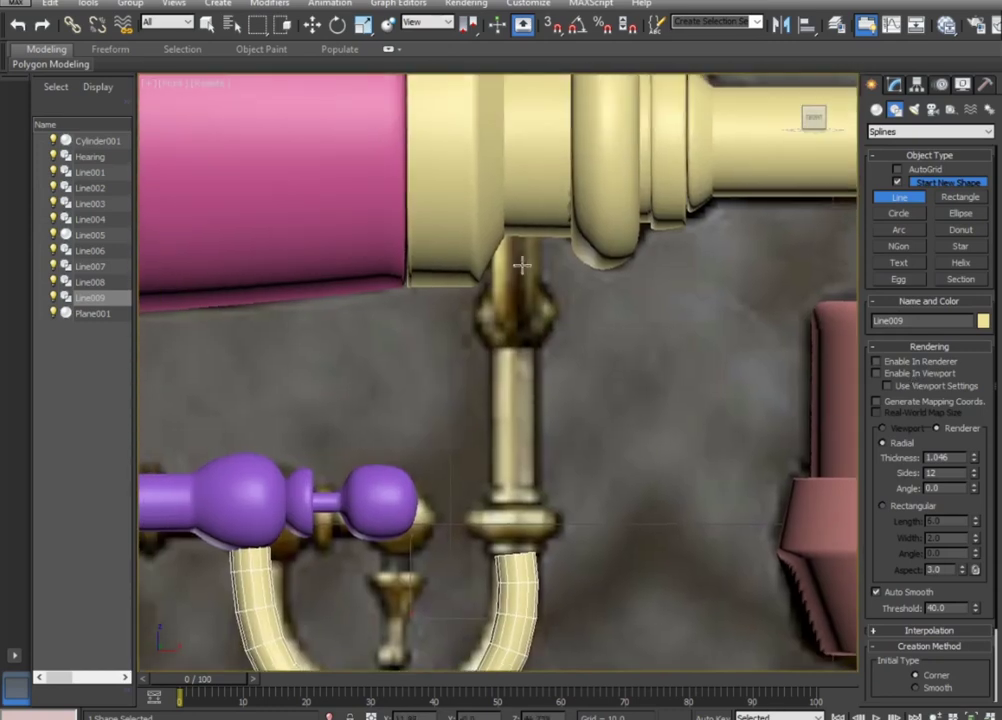
left_click(512, 273)
left_click(548, 287)
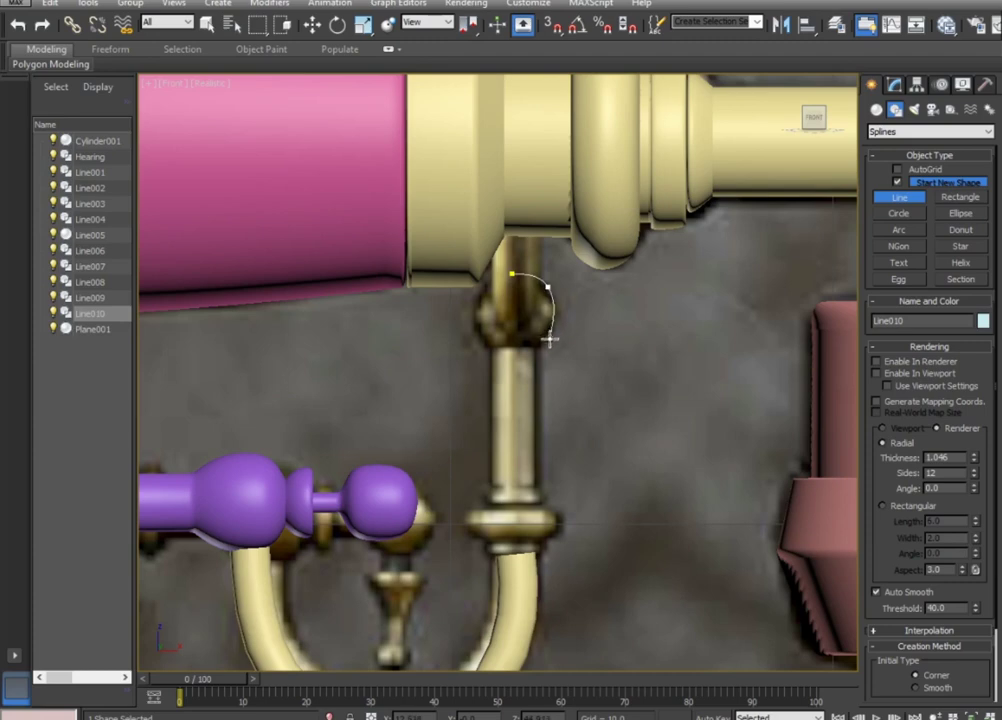
left_click(541, 346)
left_click(538, 455)
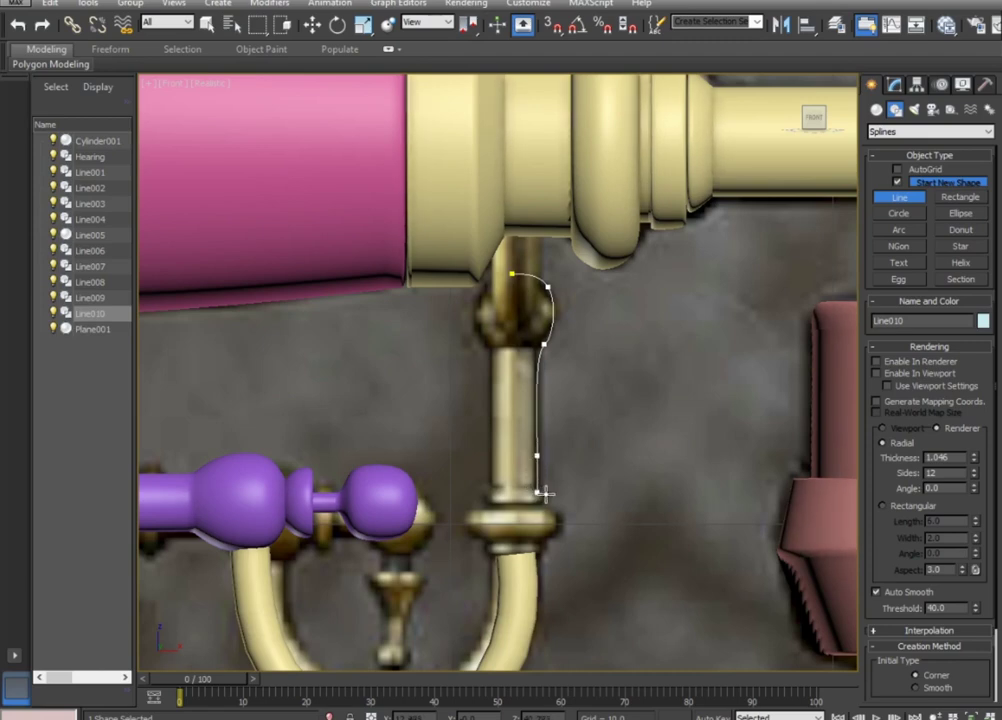
left_click(539, 494)
left_click(555, 515)
left_click(538, 540)
right_click(528, 551)
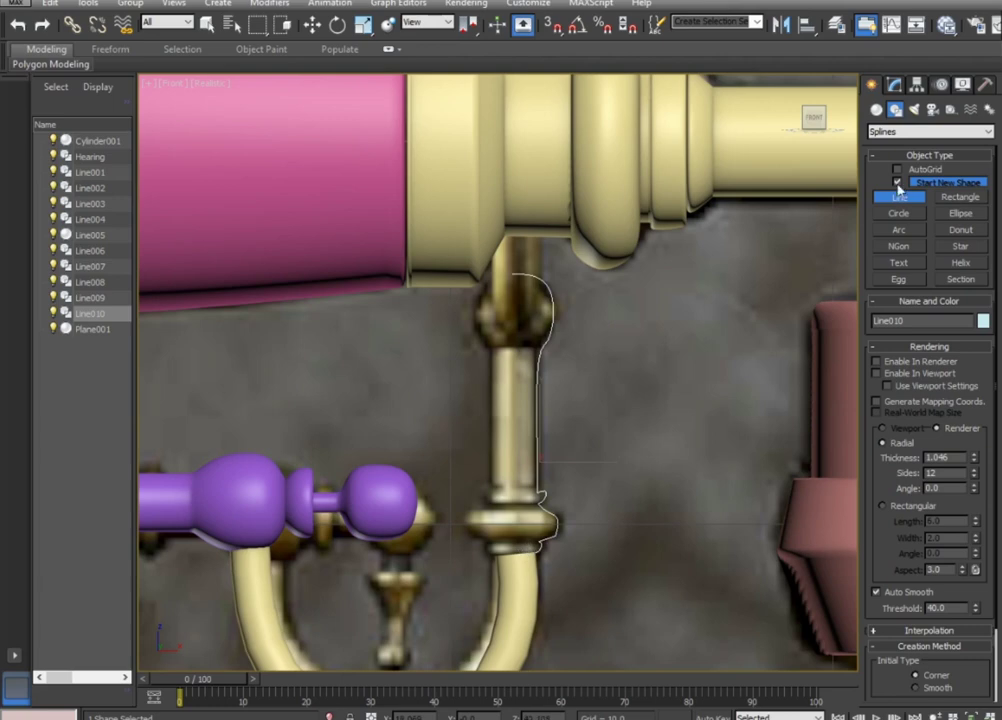
left_click(894, 84)
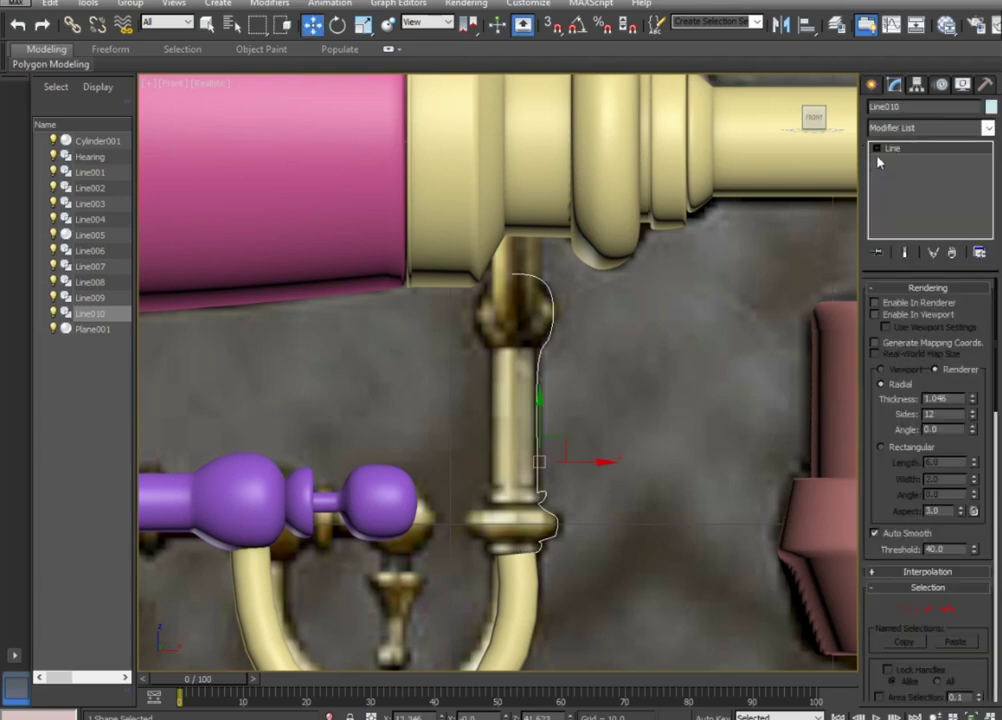
Refine Line010's top curve by moving its upper profile vertex.
left_click(876, 148)
left_click(905, 160)
left_click(547, 288)
left_click_drag(557, 289, 565, 312)
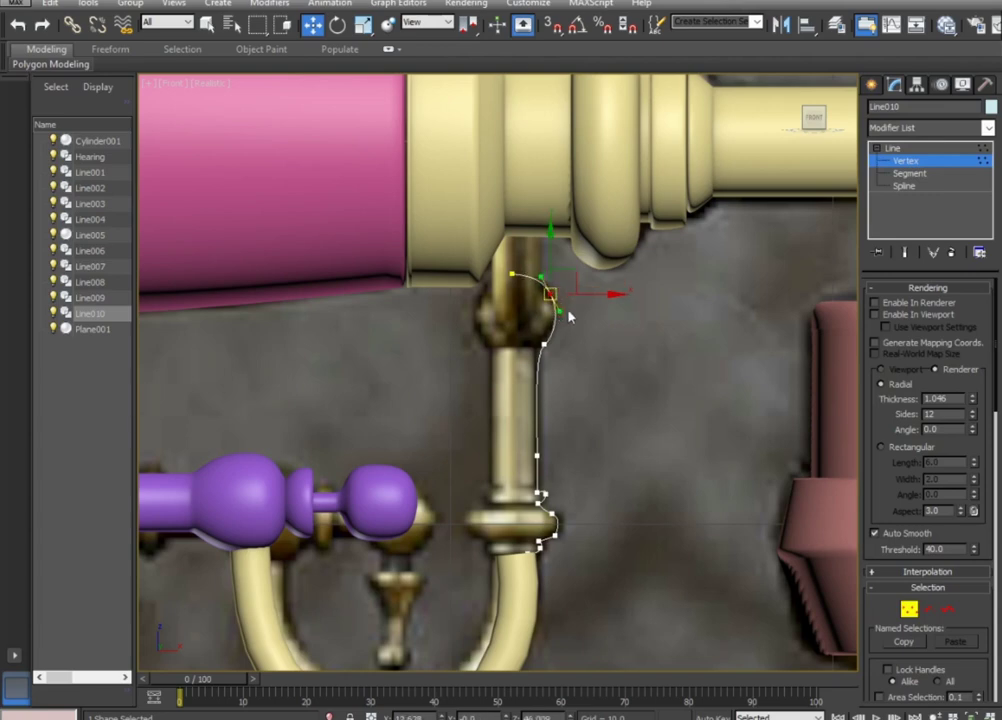
left_click_drag(585, 296, 563, 331)
left_click(940, 149)
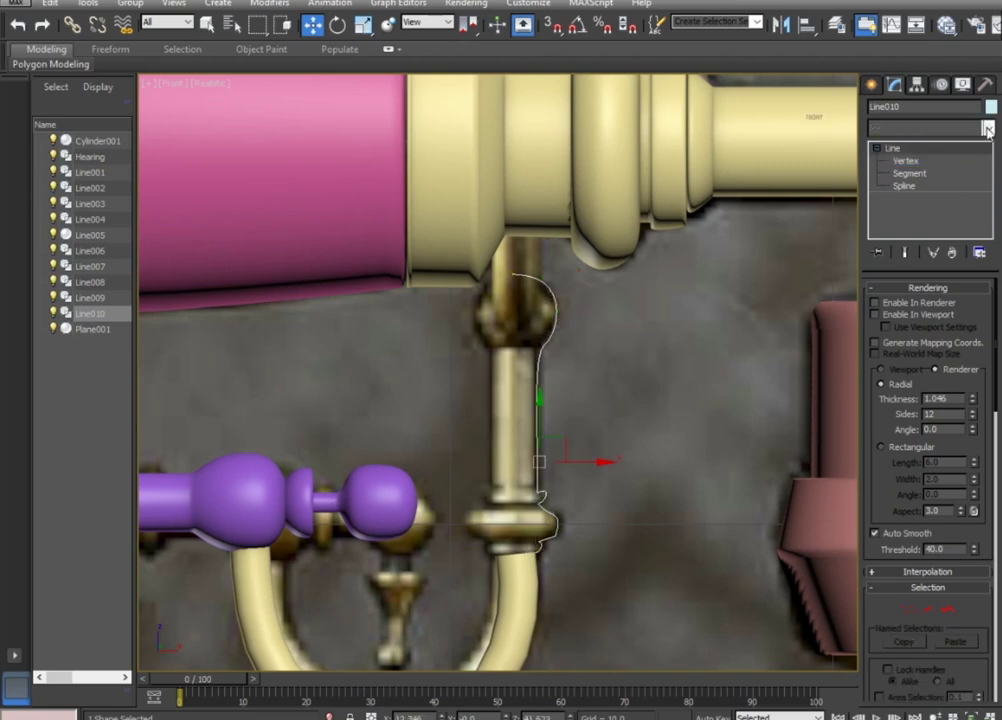
Move Line010's pivot to the profile's left edge using Affect Pivot Only.
left_click(986, 128)
left_click(916, 86)
left_click(916, 86)
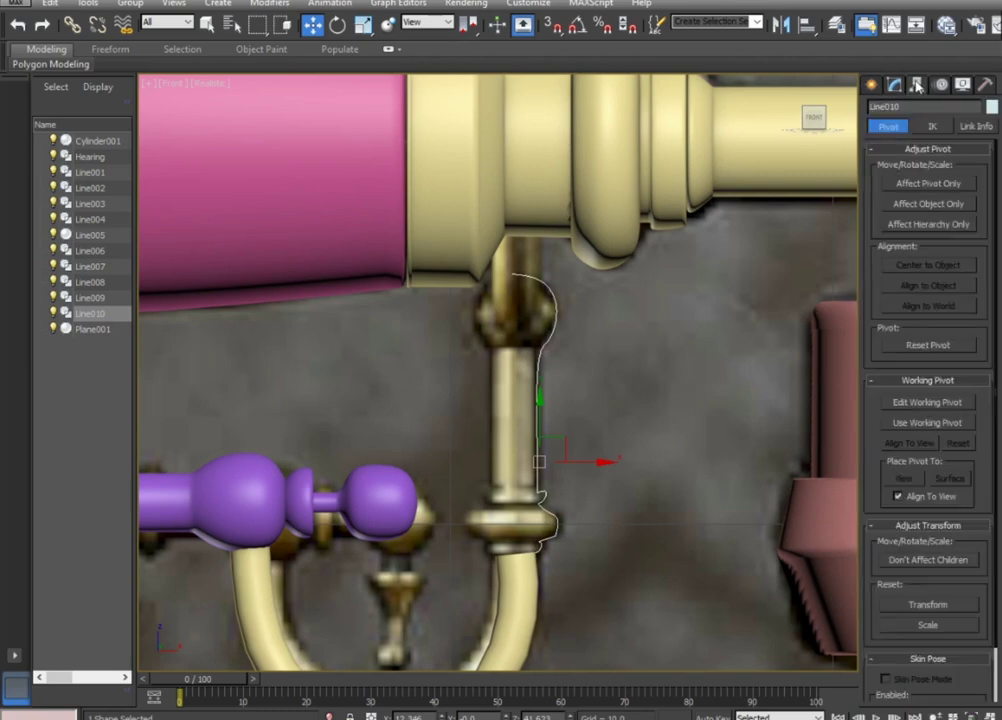
left_click(926, 183)
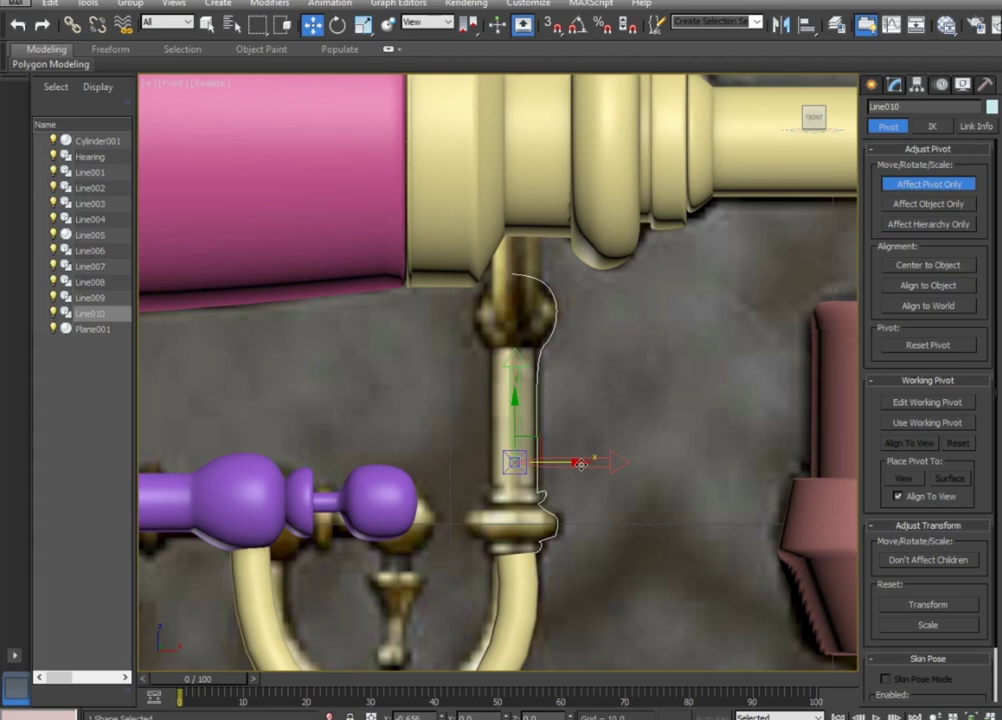
left_click_drag(581, 464, 578, 466)
left_click(908, 183)
left_click(894, 84)
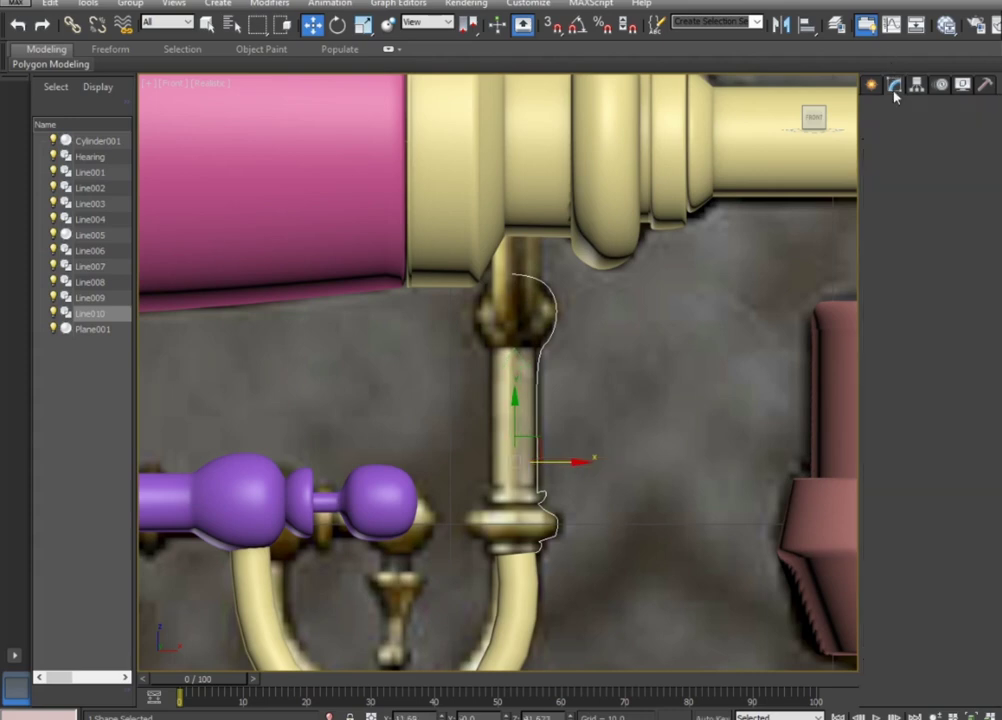
Apply a Lathe modifier (360°, 178 segments) to spin the profile into a solid post.
left_click(925, 127)
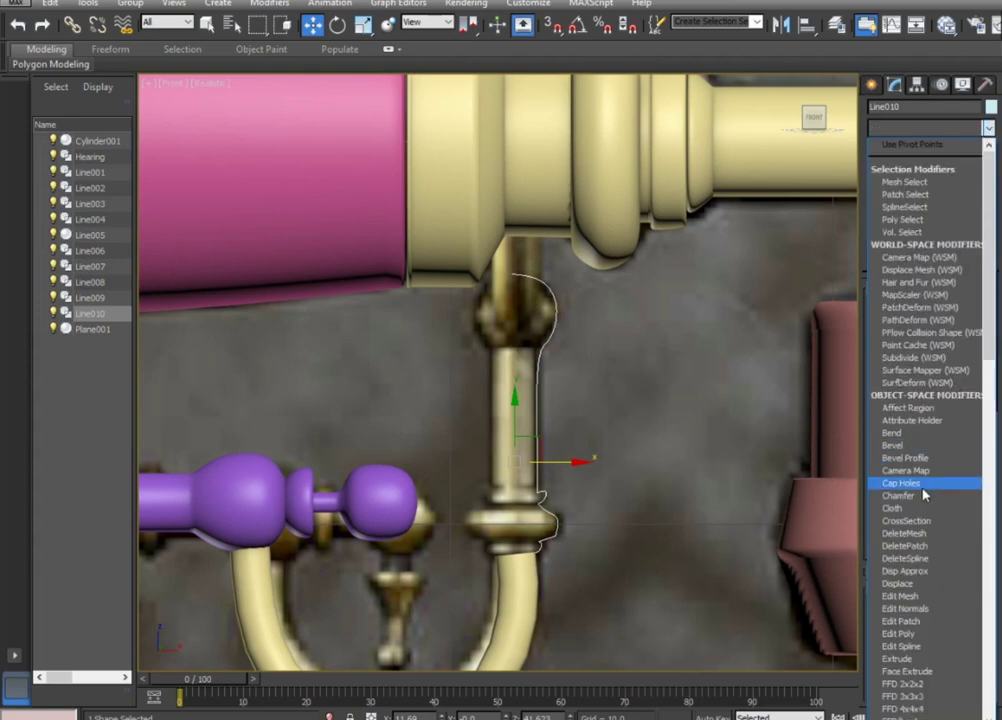
scroll(901, 483, "down", 15)
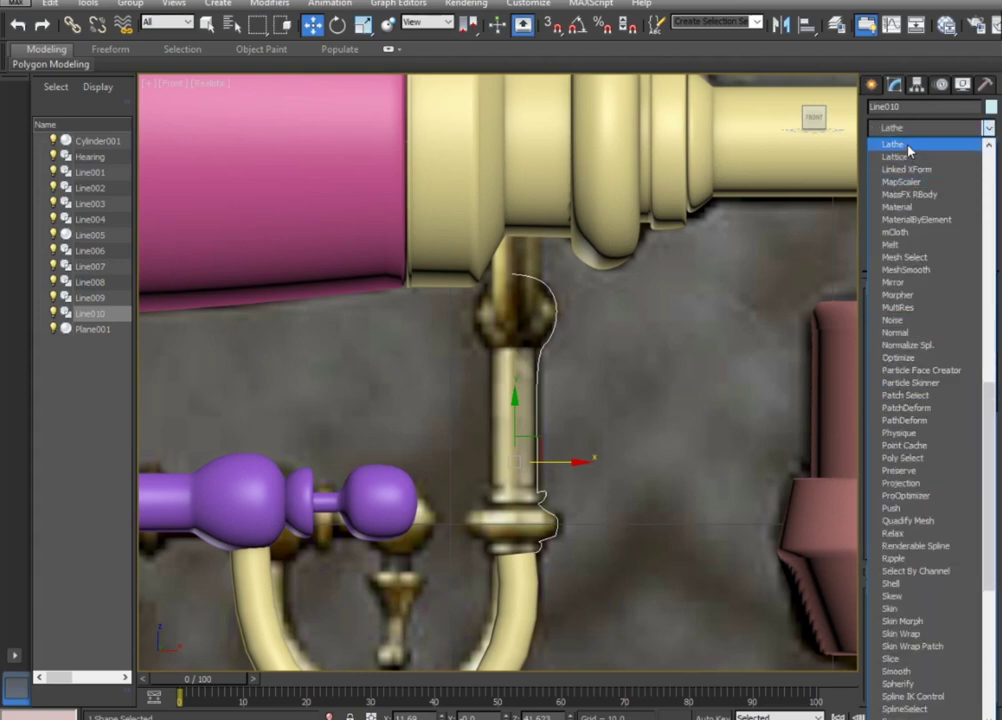
left_click(906, 144)
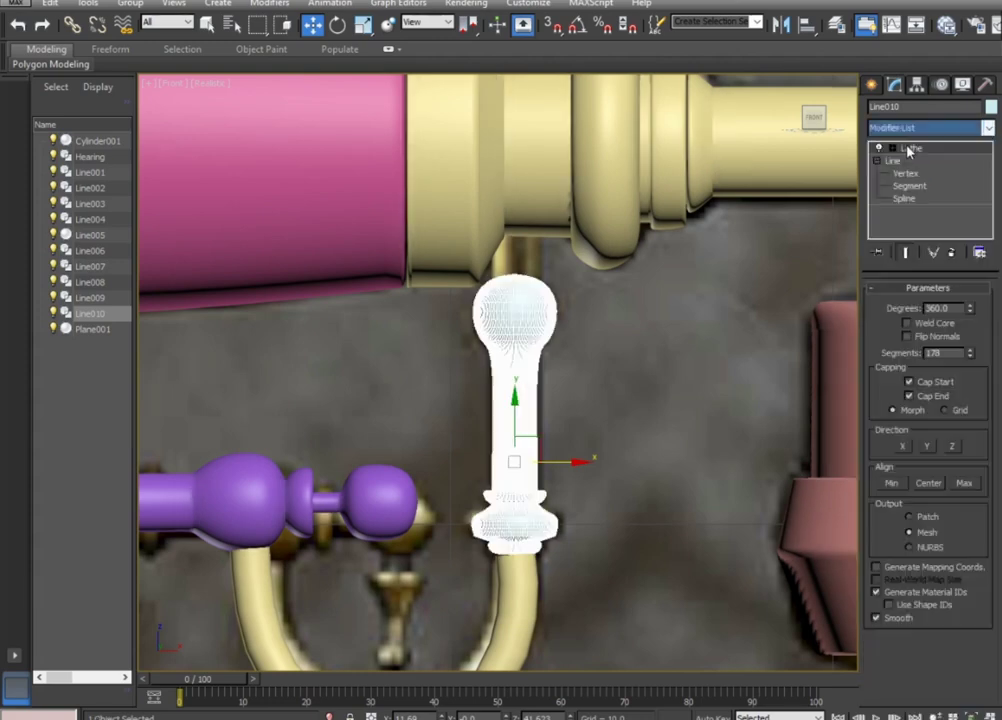
left_click(607, 392)
scroll(625, 402, "down", 5)
scroll(625, 402, "down", 3)
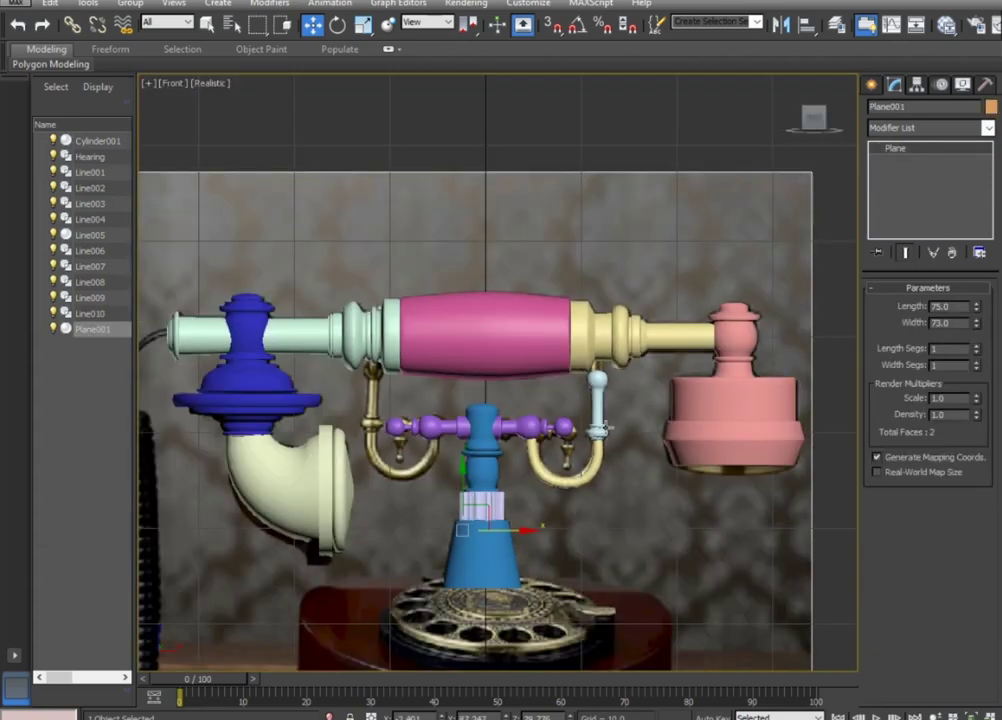
Inspect the turned post in isolation, then orbit the perspective view over the whole telephone.
left_click(598, 410)
key("alt+q")
key("alt+q")
left_click(604, 476)
key("alt+w")
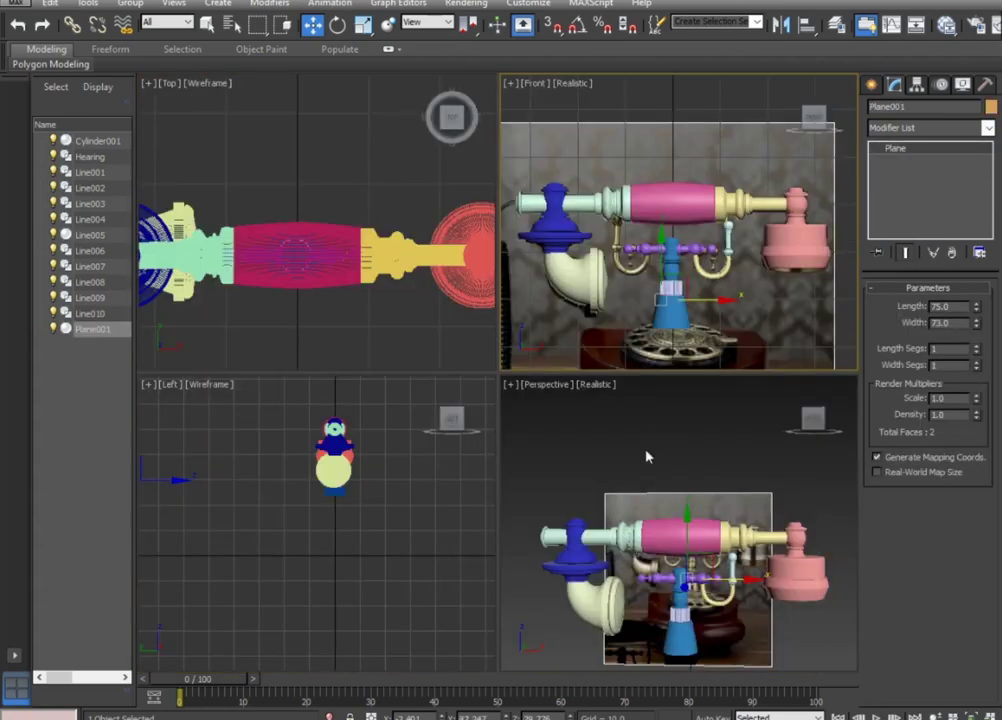
left_click(415, 567)
left_click(705, 566)
key("alt+w")
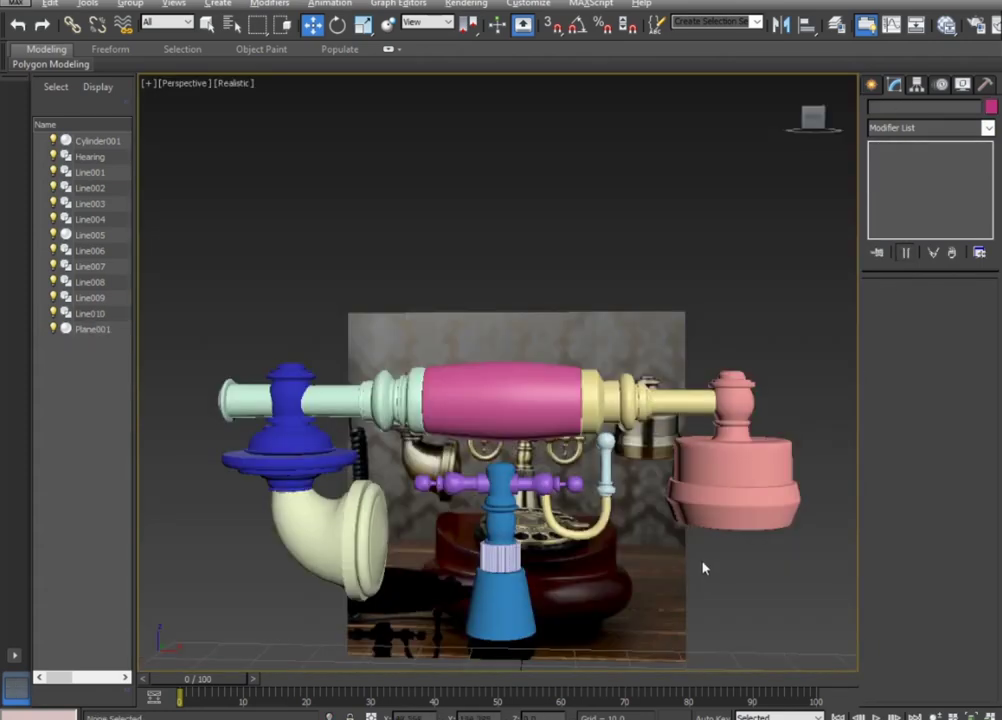
middle_click_drag(705, 566, 672, 486, "alt")
scroll(448, 337, "up", 2)
scroll(450, 337, "down", 5)
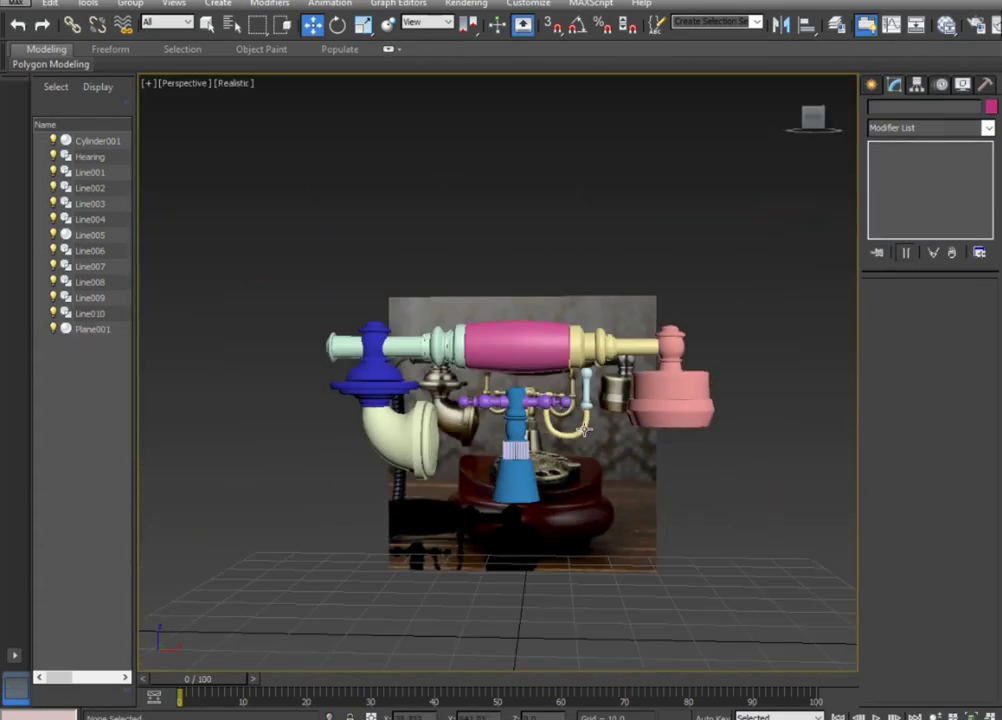
mouse_move(463, 380)
middle_mouse_down("alt")
mouse_move(489, 526)
mouse_move(312, 228)
middle_mouse_up("alt")
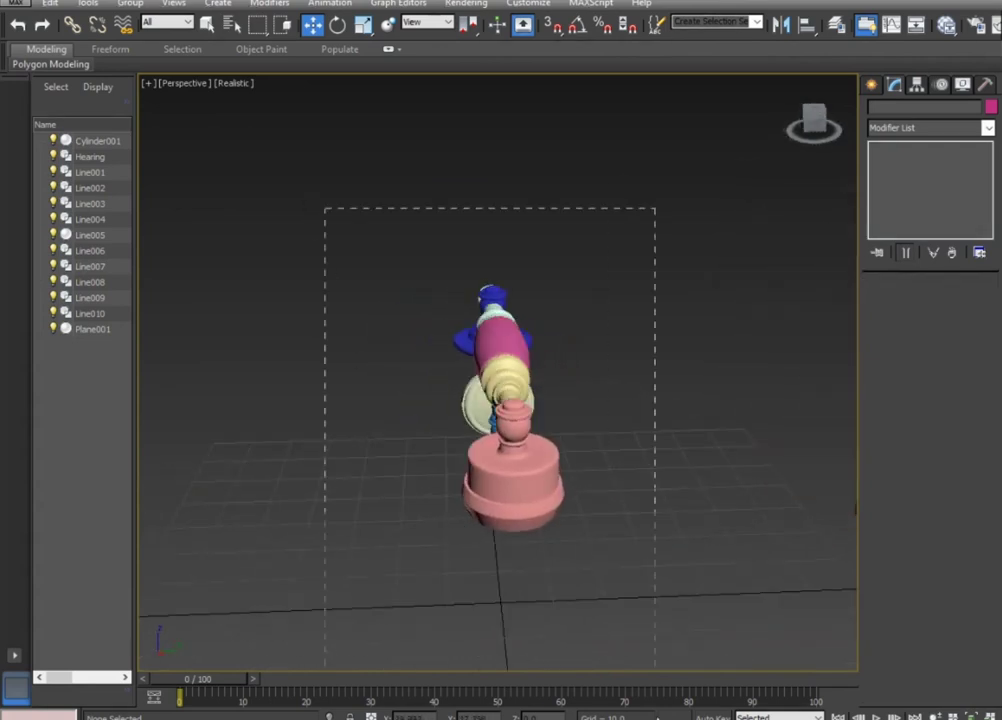
Give all telephone parts the same grey object colour and reframe the front of the model.
left_click_drag(655, 668, 655, 668)
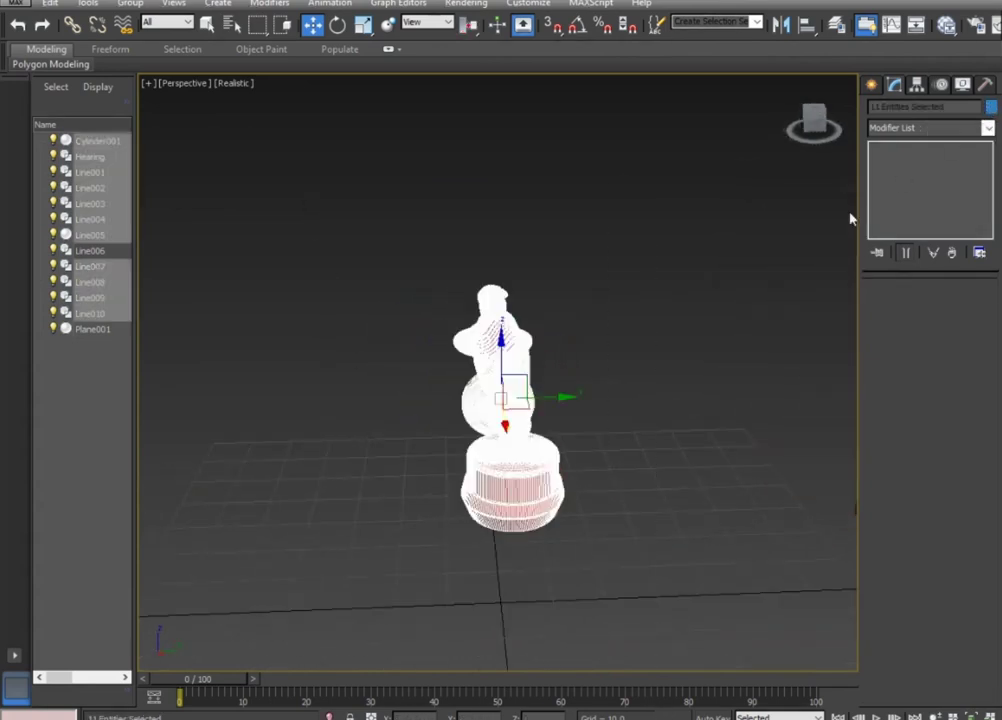
left_click(990, 106)
left_click_drag(644, 123, 692, 121)
left_click(577, 168)
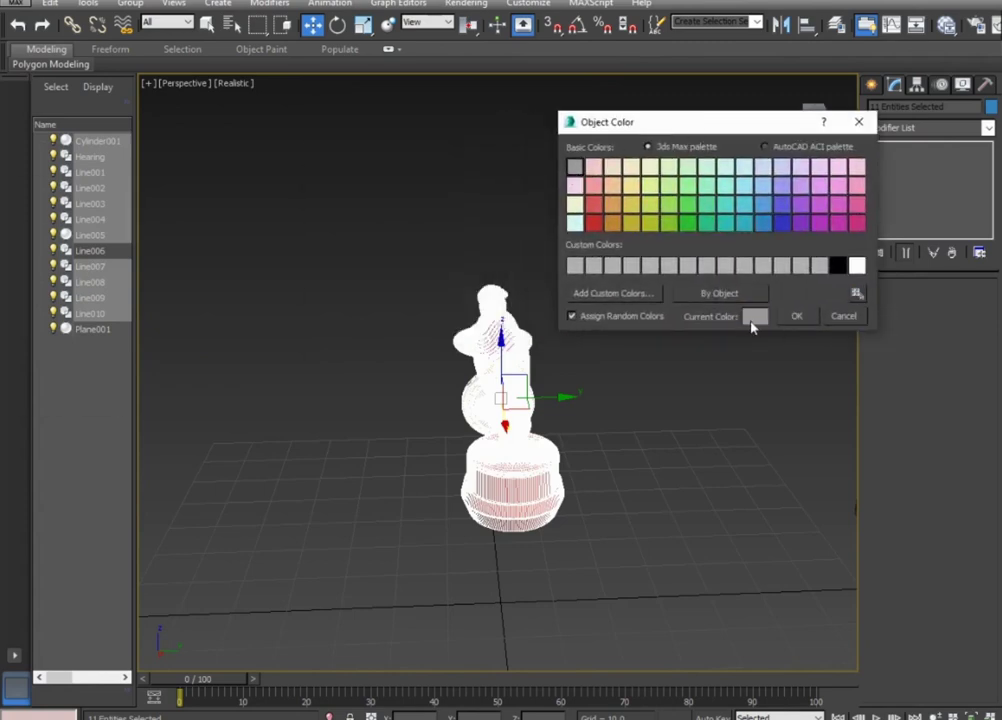
left_click(796, 316)
left_click(566, 549)
middle_click_drag(566, 549, 711, 517, "alt")
mouse_move(559, 519)
middle_mouse_down()
mouse_move(688, 476)
mouse_move(560, 480)
middle_mouse_up()
left_click(237, 86)
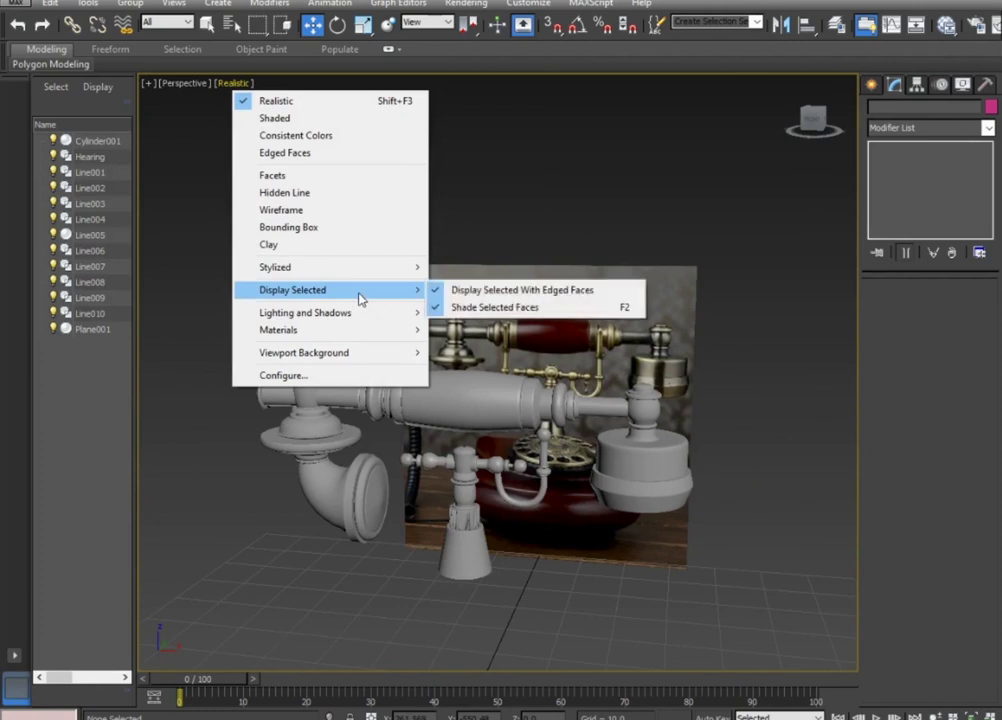
mouse_move(276, 267)
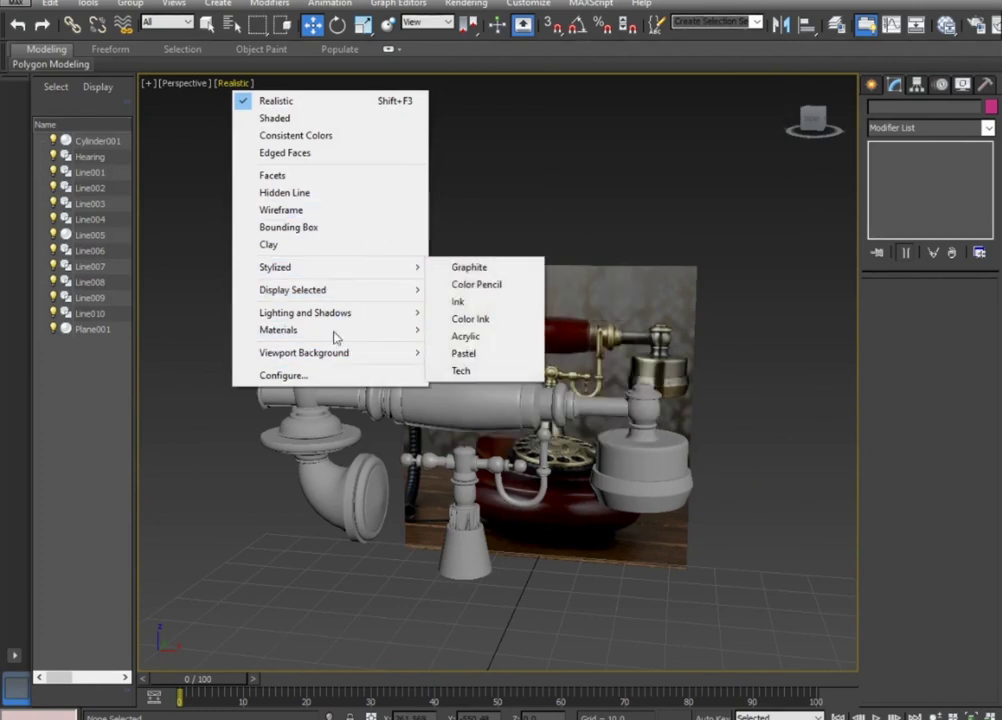
Turn off viewport shadows in the Visual Style & Appearance configuration.
left_click(314, 378)
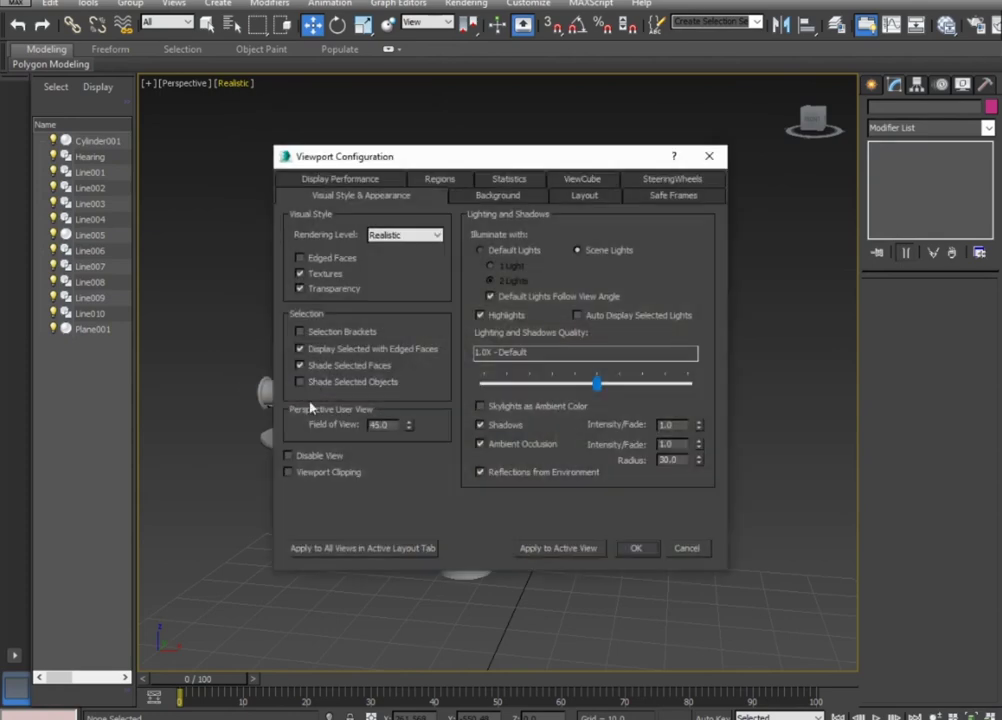
left_click(364, 182)
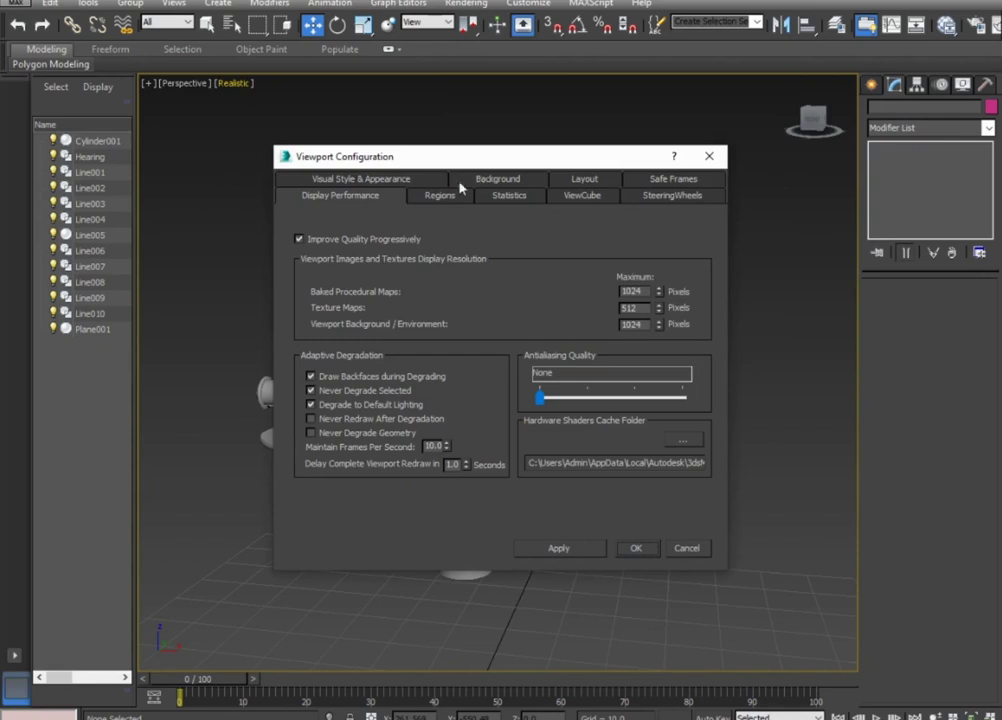
left_click(432, 181)
left_click(481, 425)
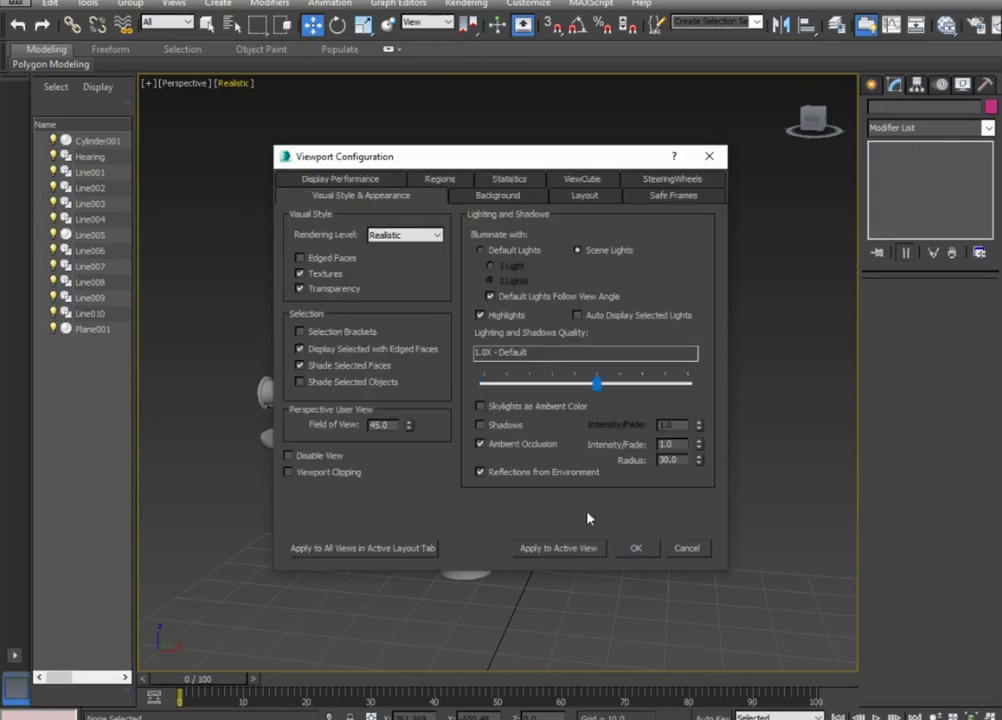
left_click(636, 549)
Maximize the Front view and shift-drag a copy of the turned post to the left hook.
mouse_move(587, 600)
middle_mouse_down("alt")
mouse_move(644, 566)
mouse_move(649, 575)
mouse_move(618, 578)
mouse_move(604, 548)
middle_mouse_up("alt")
left_click(544, 470)
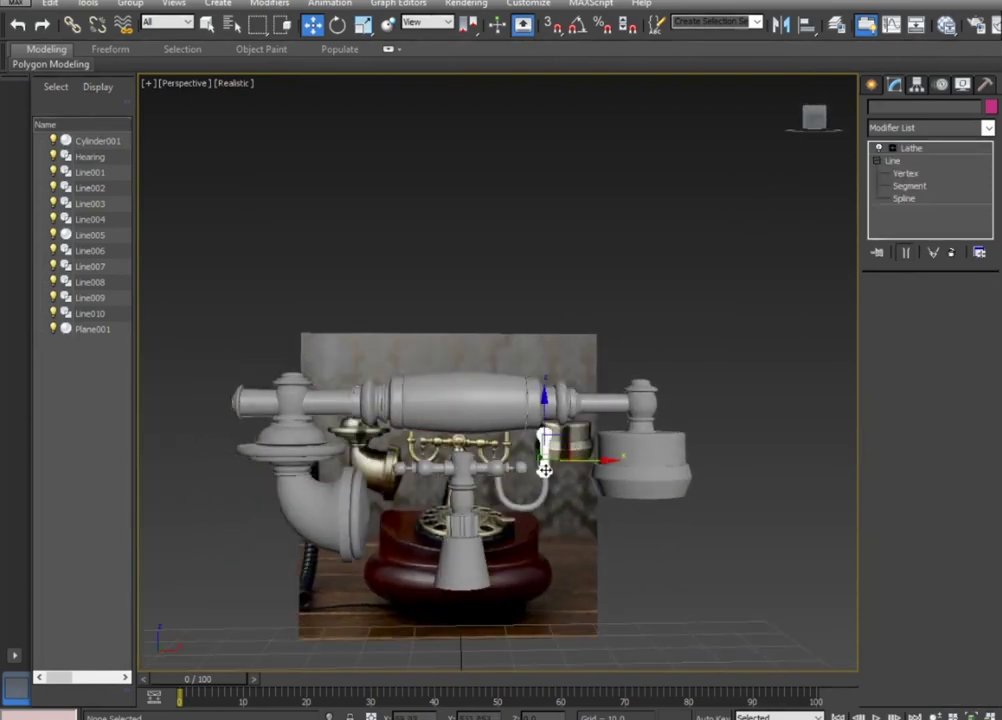
key("alt+w")
key("alt+w")
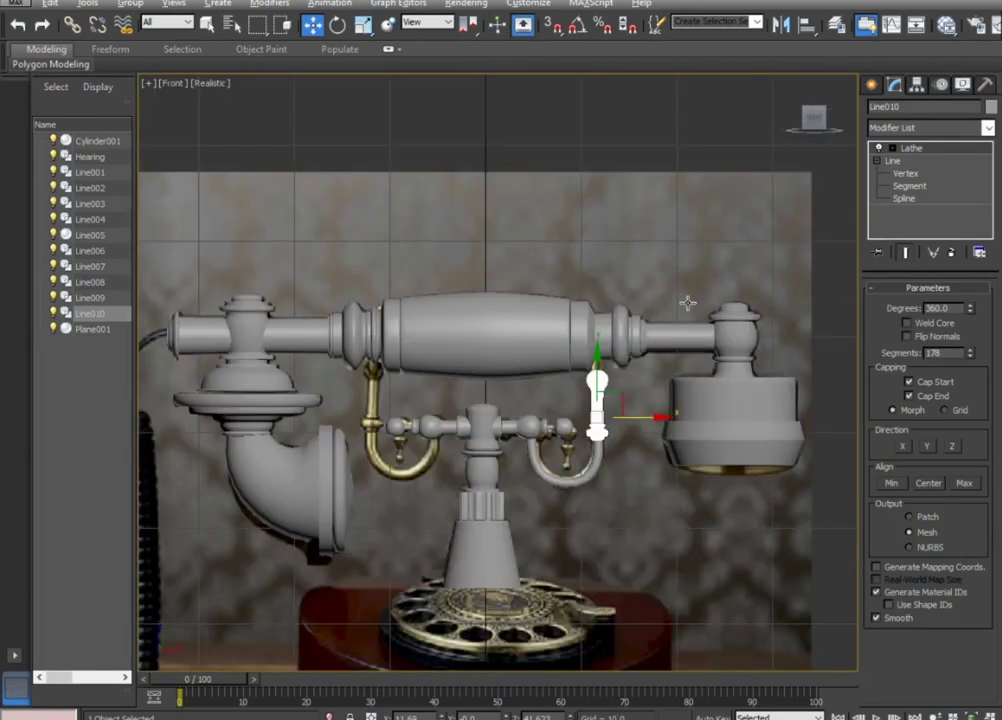
middle_click_drag(637, 422, 672, 424)
left_click_drag(672, 423, 446, 444, "shift")
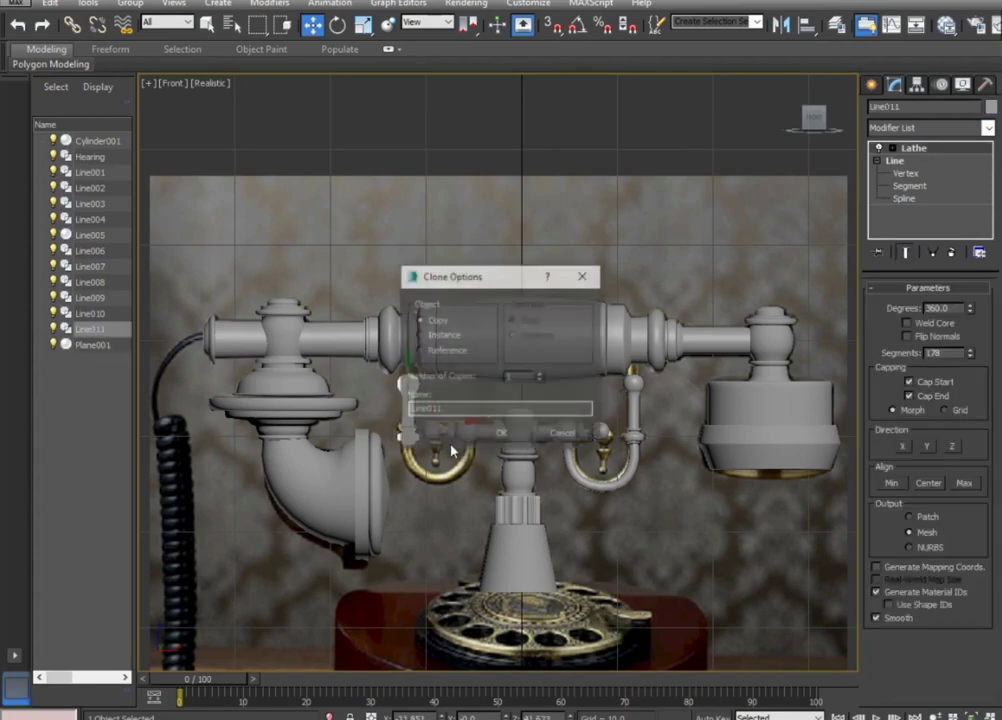
Confirm the post as an independent Copy and move Line009's pivot onto the centre stand.
left_click(502, 435)
left_click(620, 486)
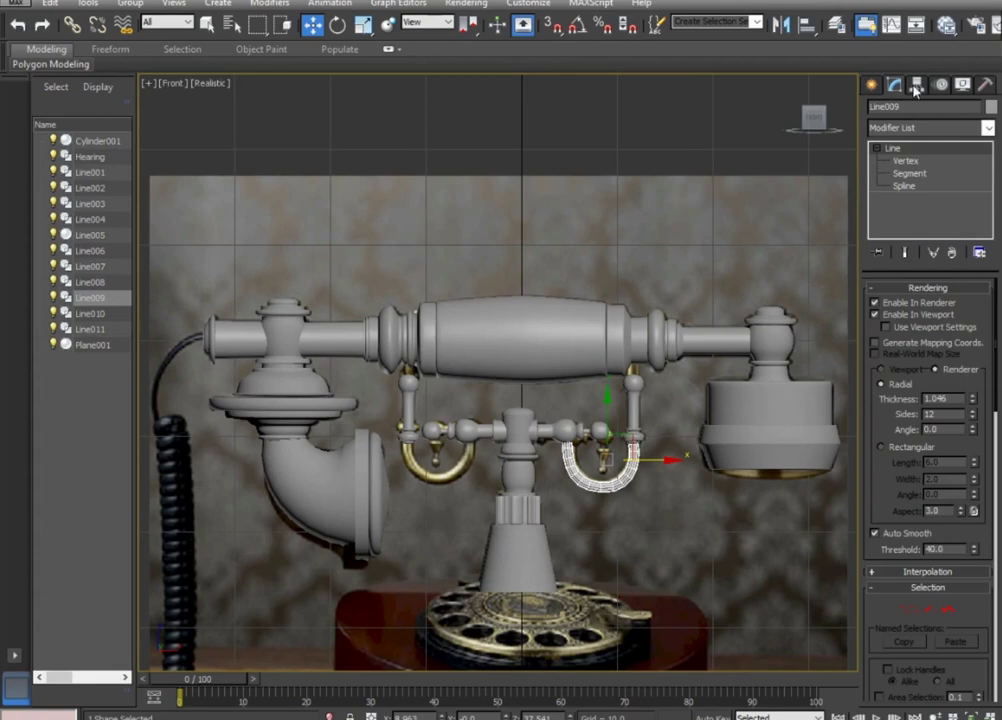
left_click(915, 86)
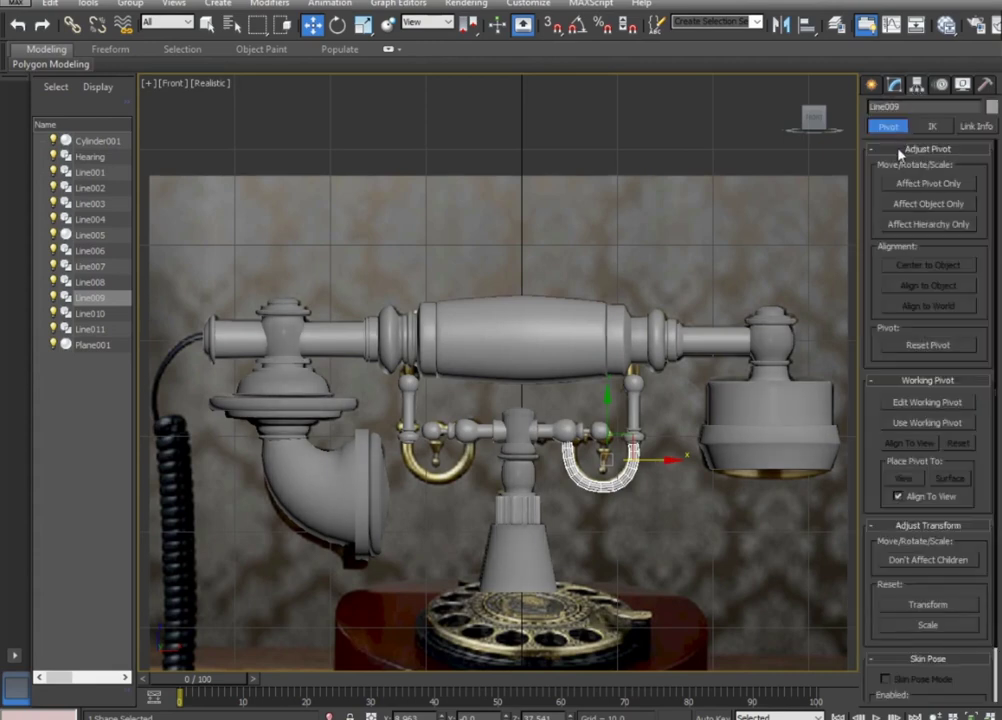
left_click(927, 185)
left_click_drag(607, 458, 520, 460)
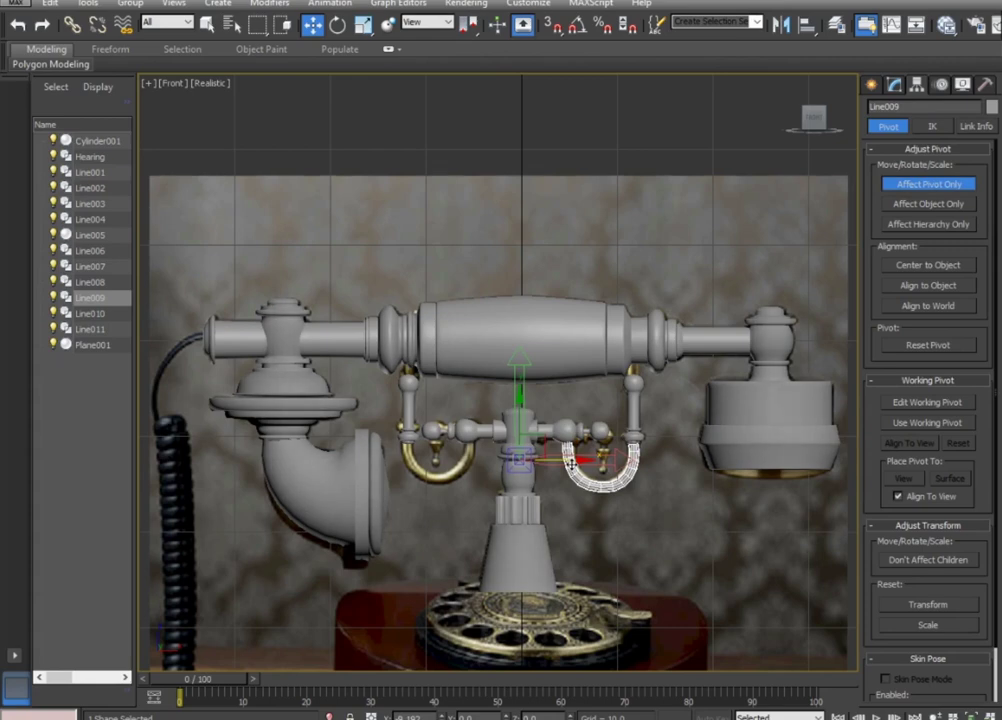
left_click_drag(570, 461, 571, 462)
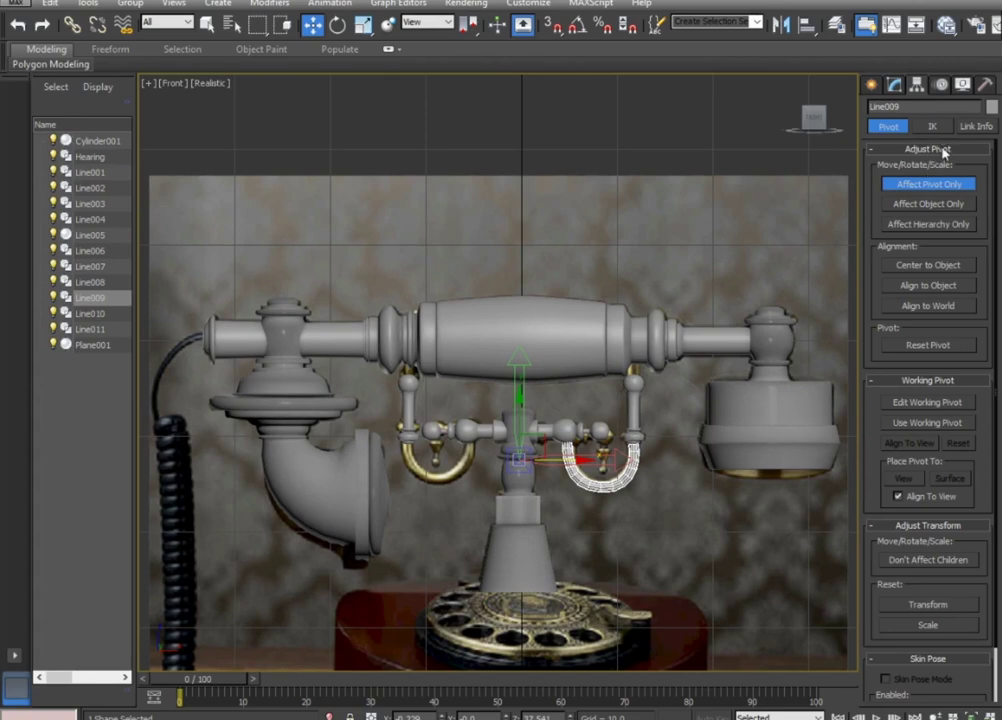
left_click(896, 86)
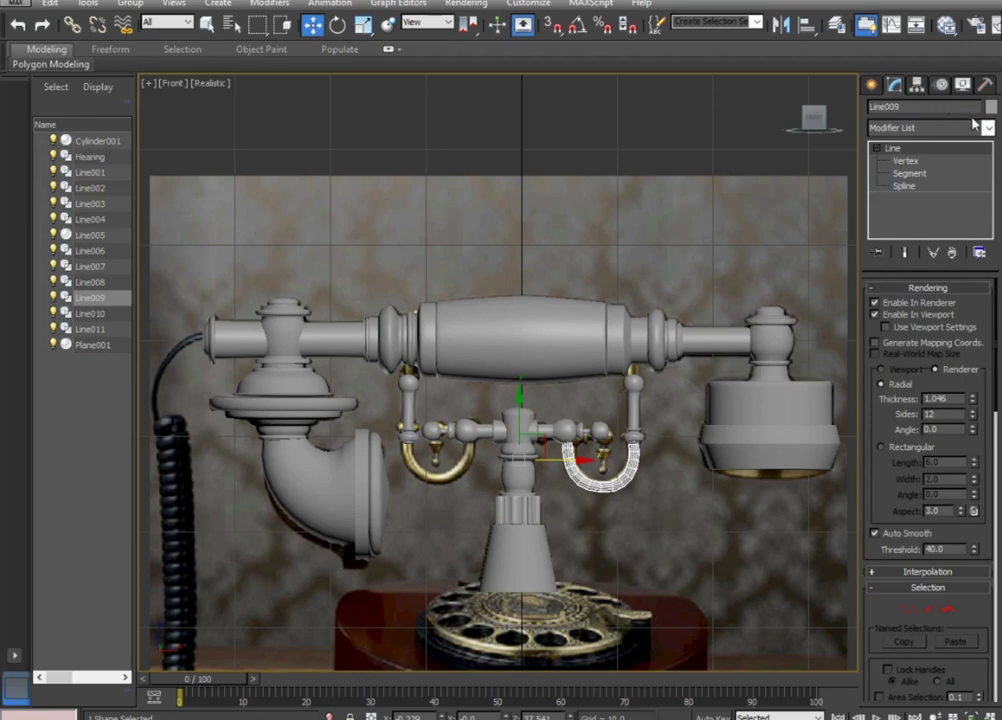
left_click(987, 128)
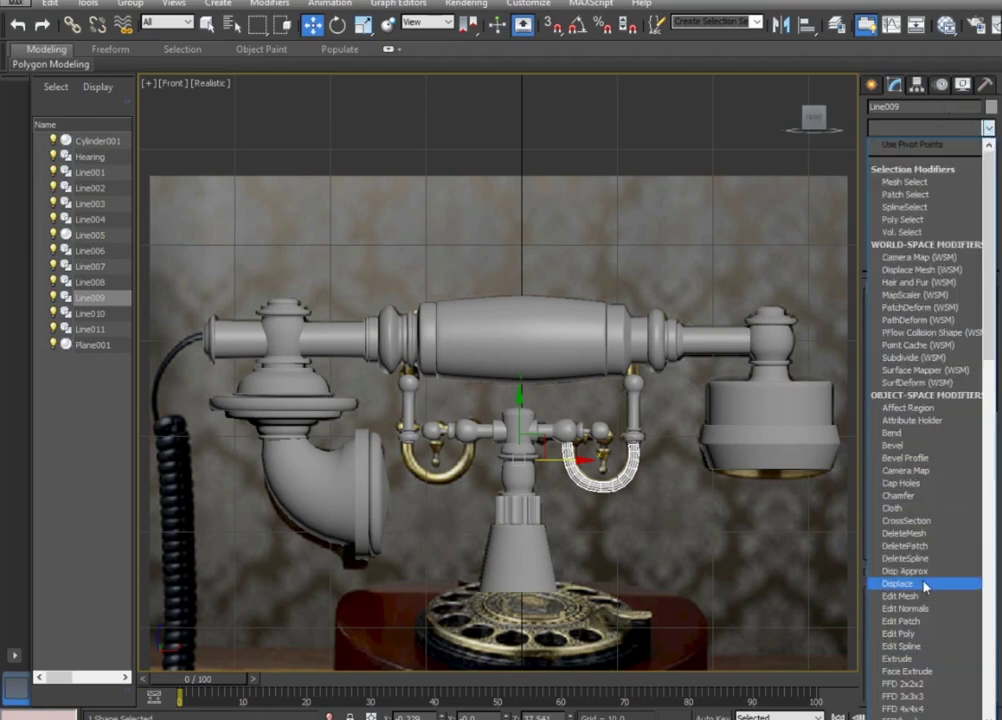
Add a Mirror modifier to the right hook and nudge the mirrored copy left.
scroll(905, 590, "down", 1)
scroll(902, 560, "down", 15)
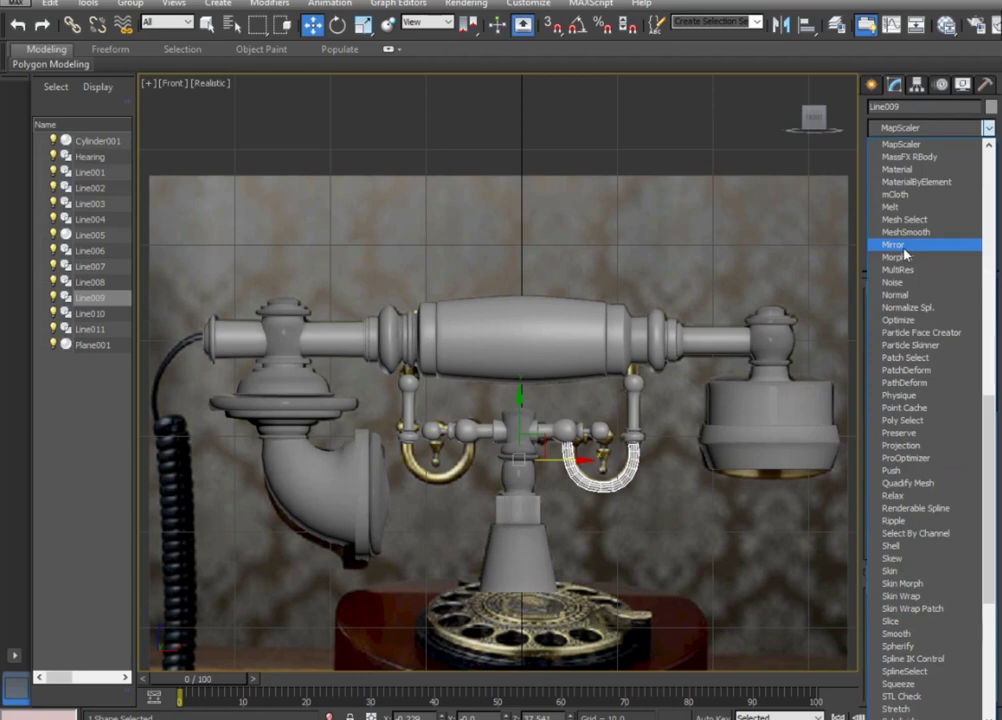
left_click(904, 250)
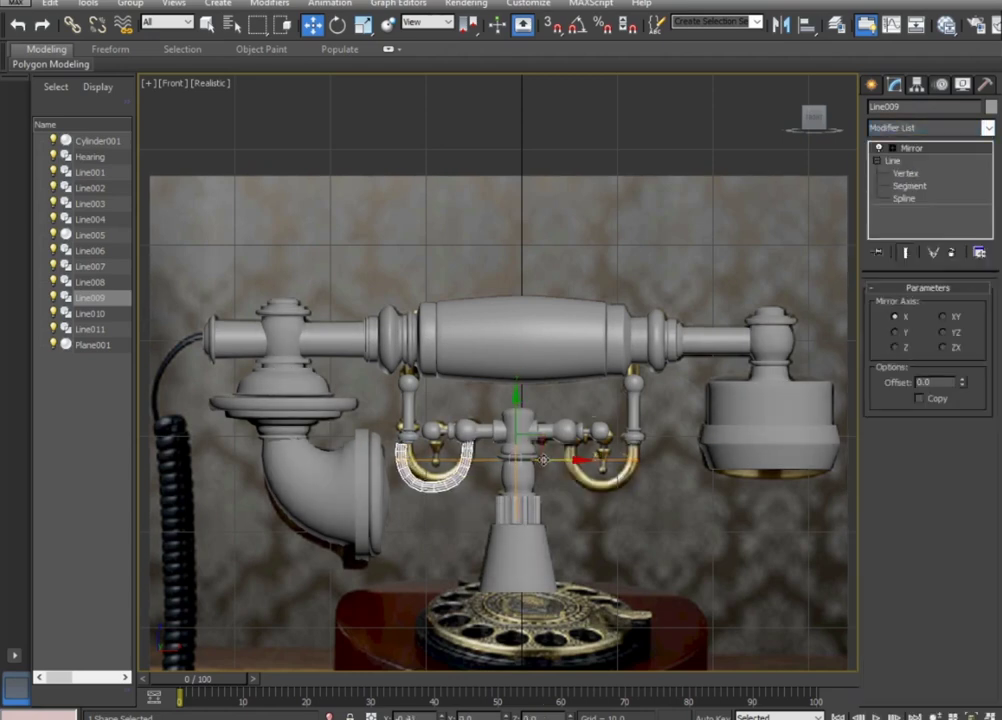
left_click_drag(543, 459, 539, 459)
scroll(459, 478, "up", 2)
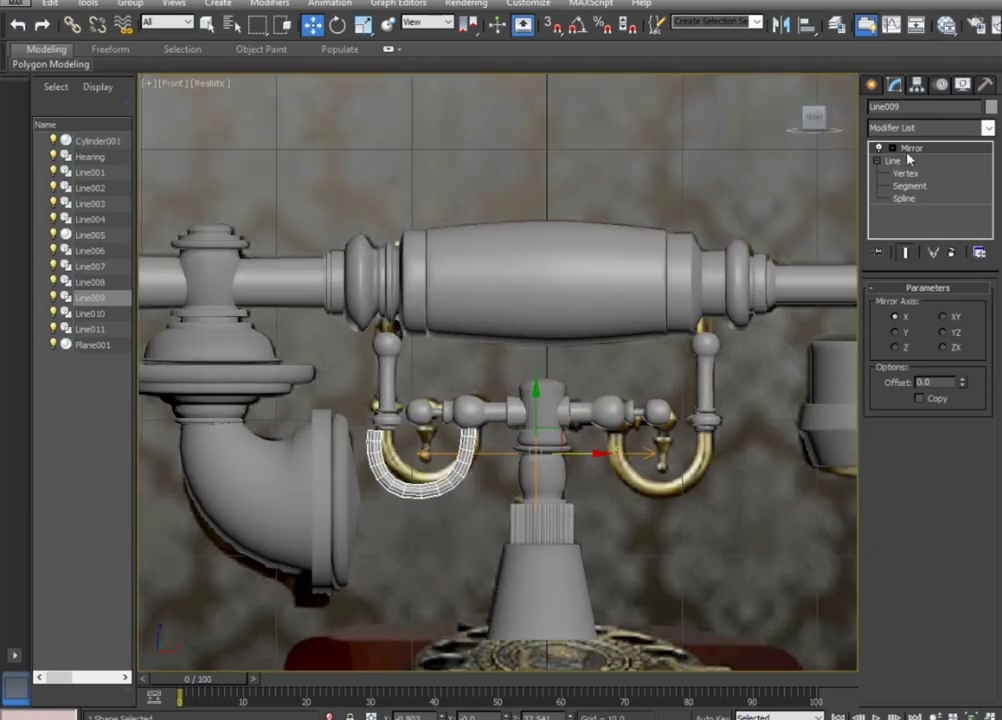
Delete and undo back to Line009 without the Mirror modifier, leaving vertex mode.
left_click(906, 174)
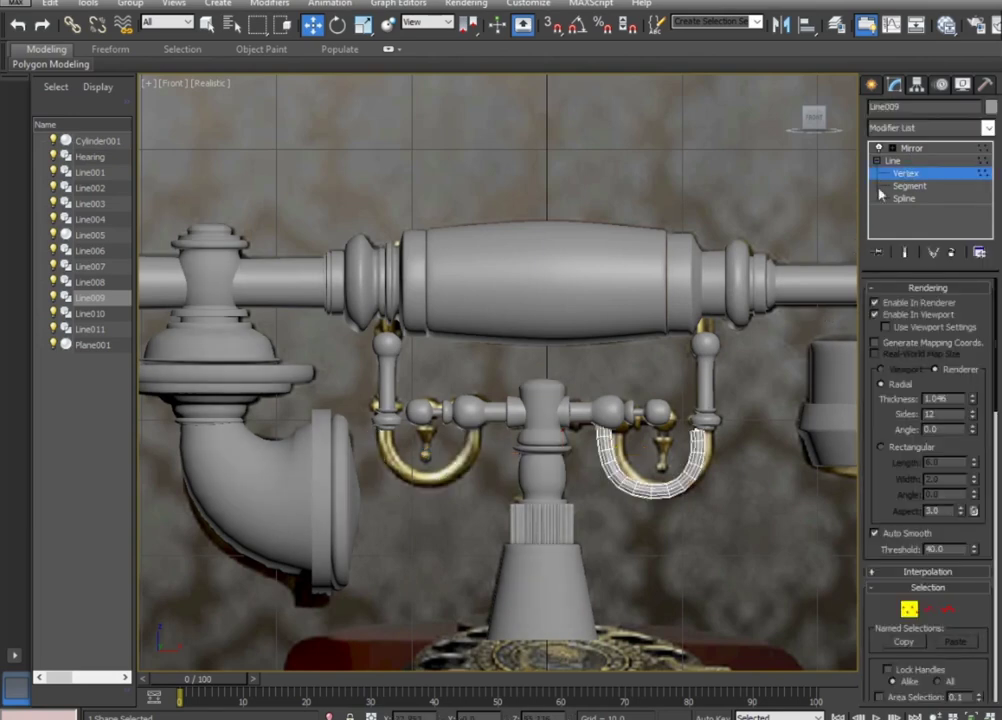
left_click(908, 148)
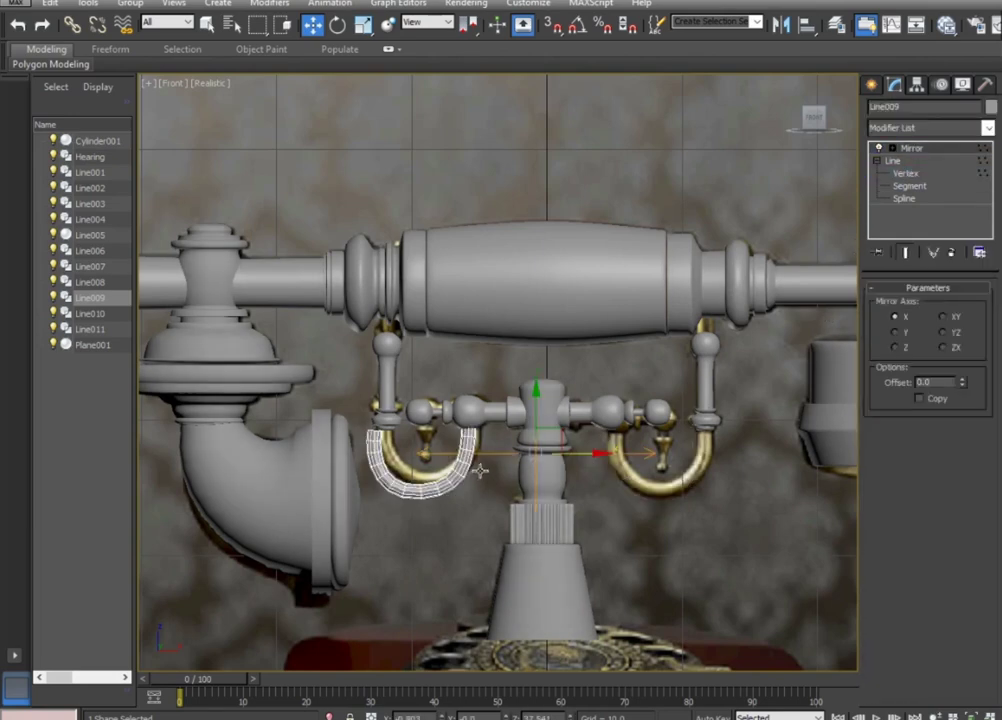
key("Delete")
key("ctrl+z")
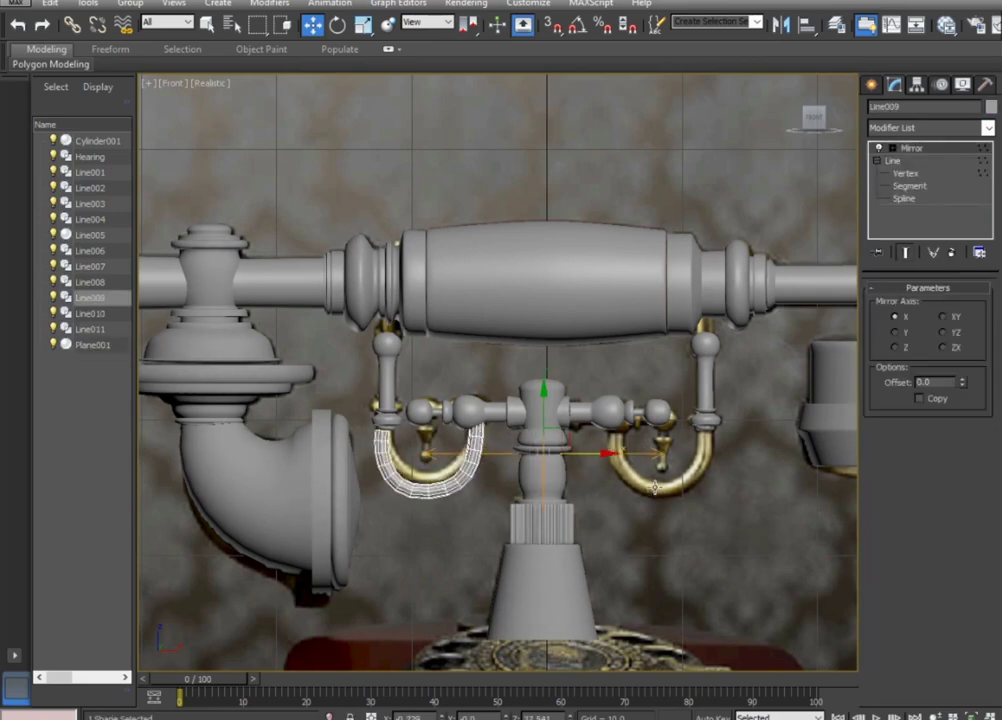
key("ctrl+z")
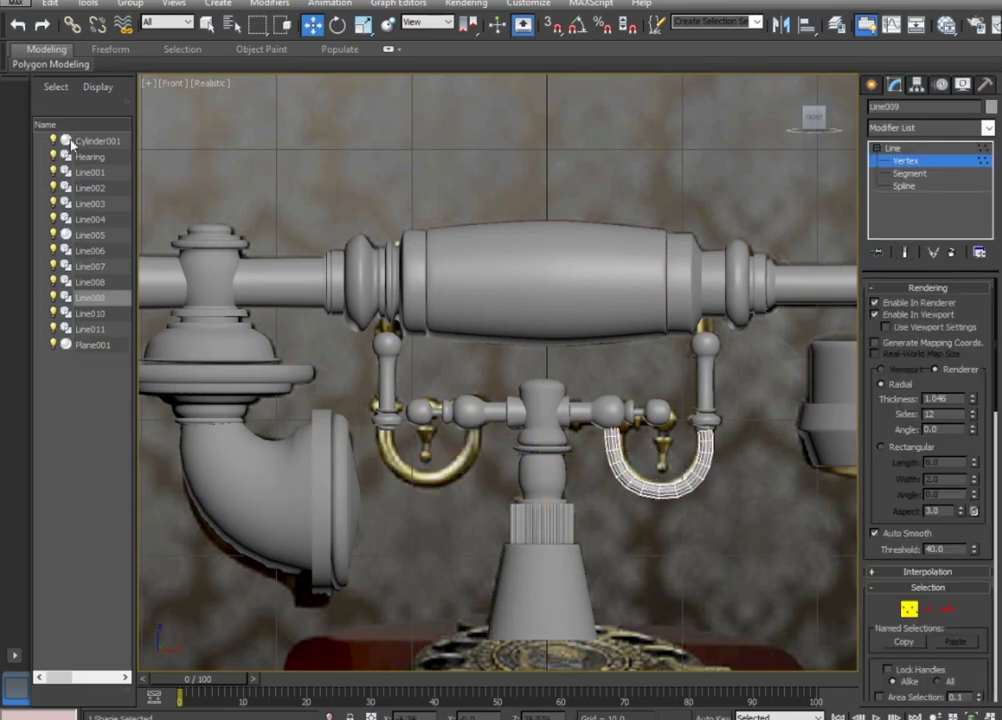
left_click(895, 160)
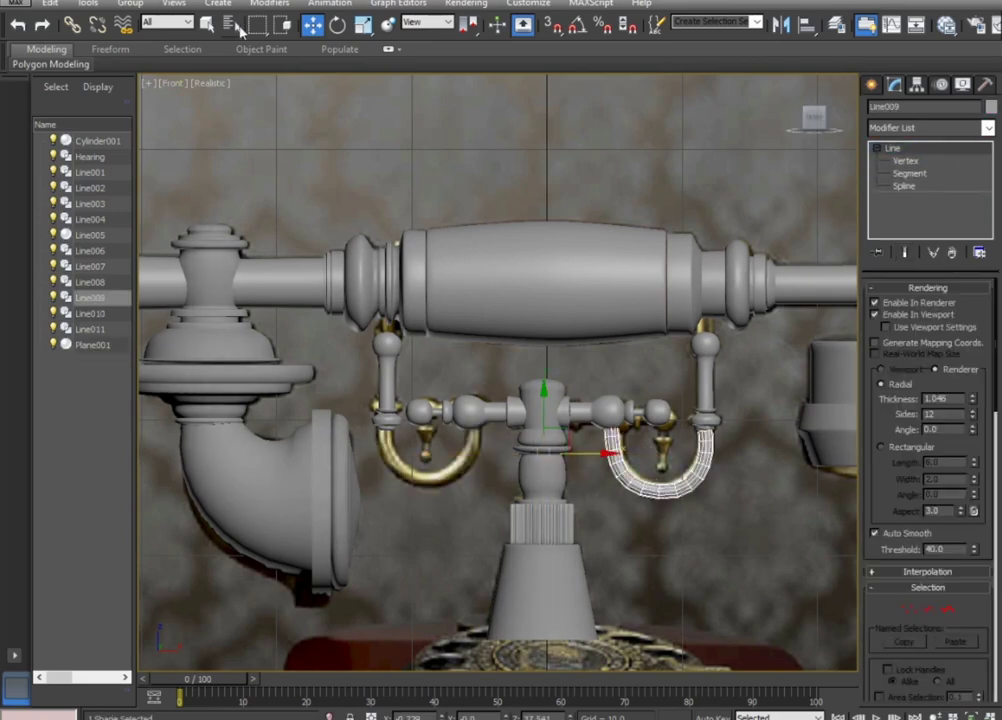
Mirror Line009 on the X axis as a copy, creating Line012.
left_click(783, 27)
left_click(487, 392)
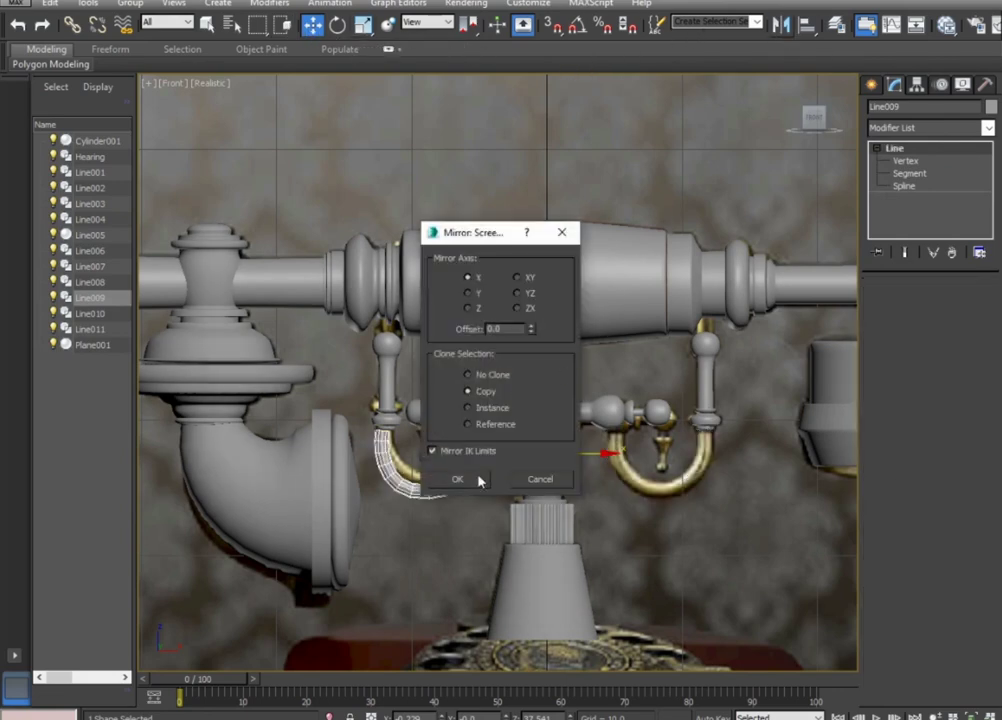
left_click(457, 479)
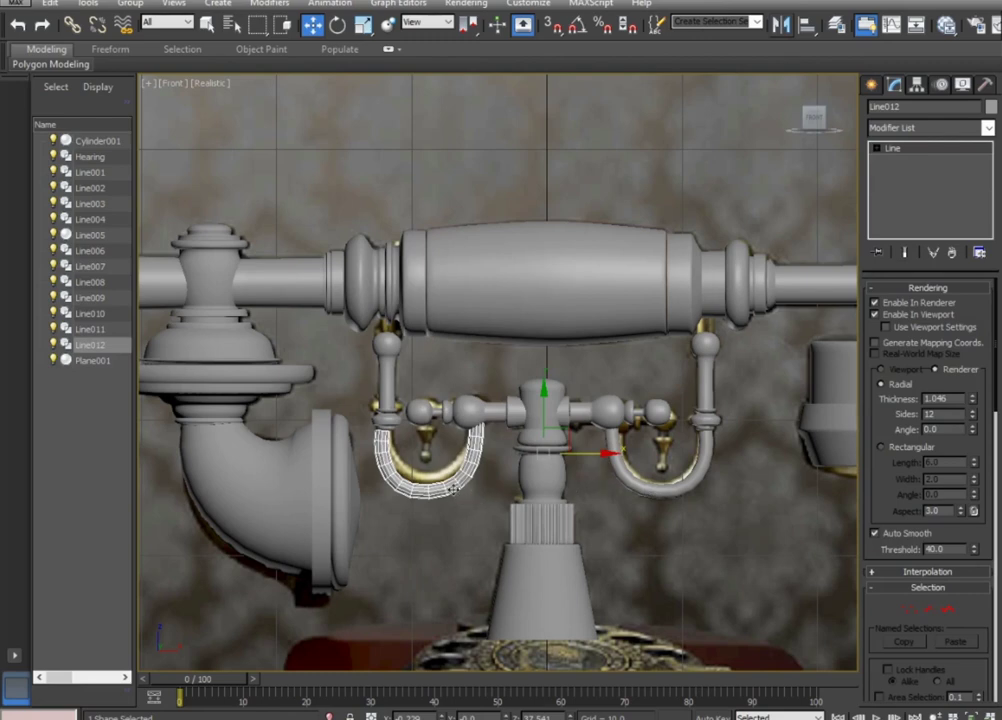
Shift Line012's vertices left and reshape its end and bottom to match the left gold hook.
left_click(877, 148)
left_click(905, 160)
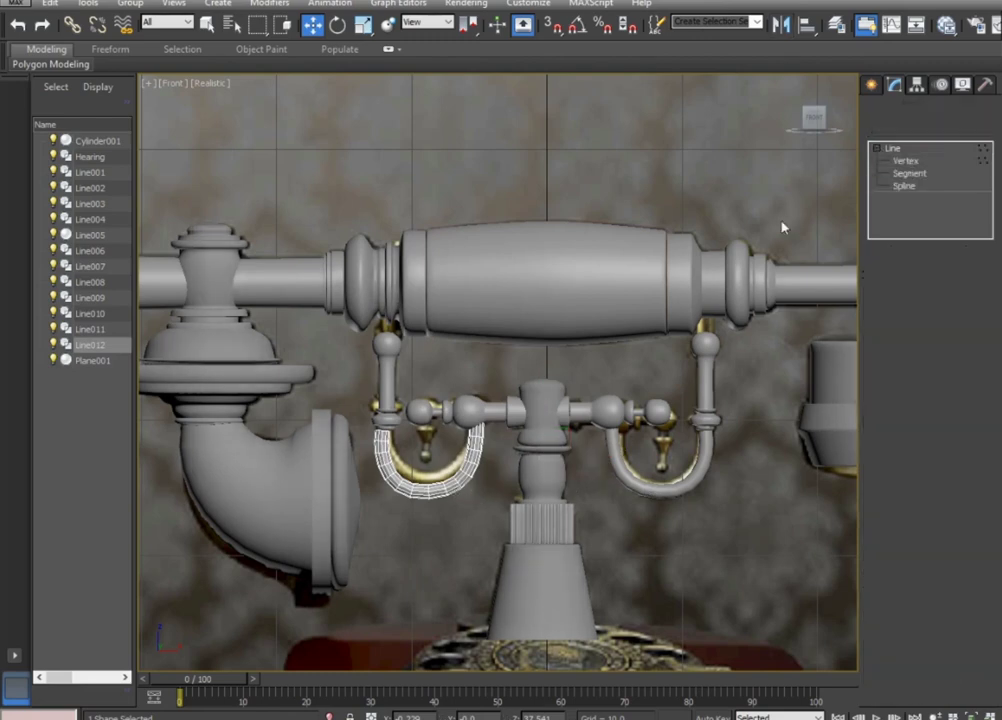
scroll(359, 329, "up", 2)
key("ctrl+a")
left_click_drag(537, 426, 523, 428)
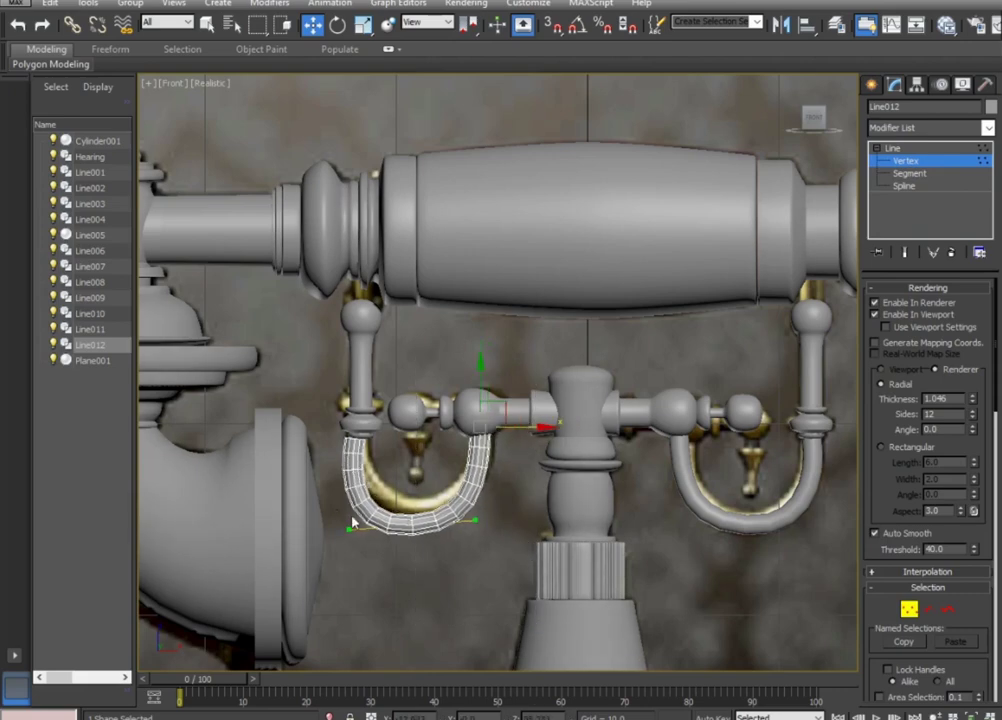
left_click(355, 436)
mouse_move(380, 437)
left_mouse_down()
mouse_move(388, 436)
mouse_move(362, 432)
left_mouse_up()
left_click(413, 524)
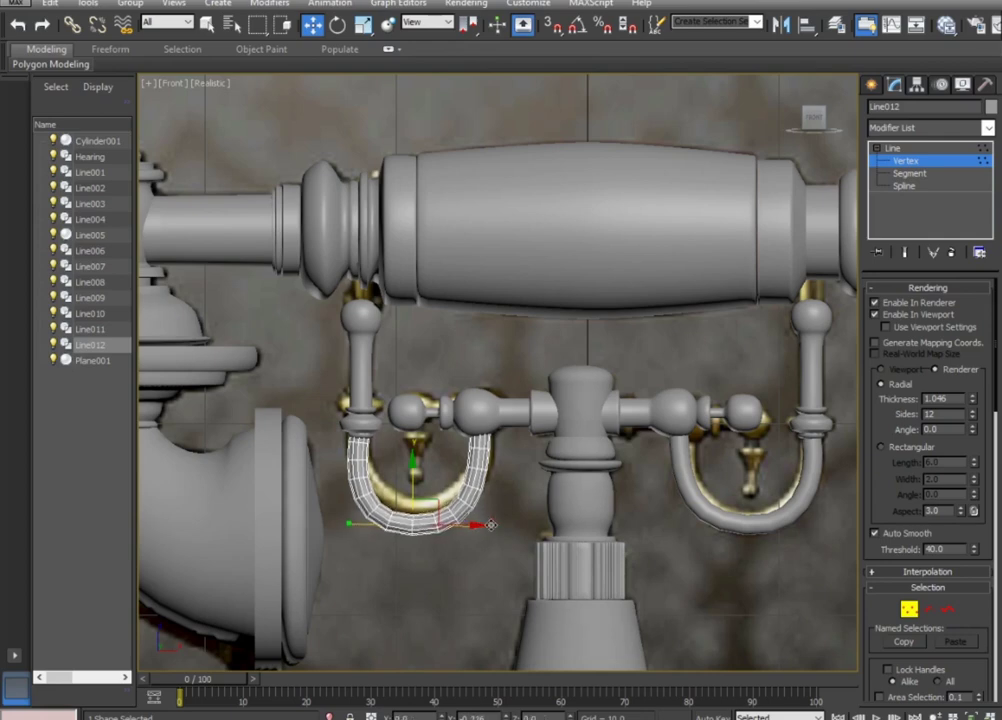
left_click_drag(412, 484, 468, 518)
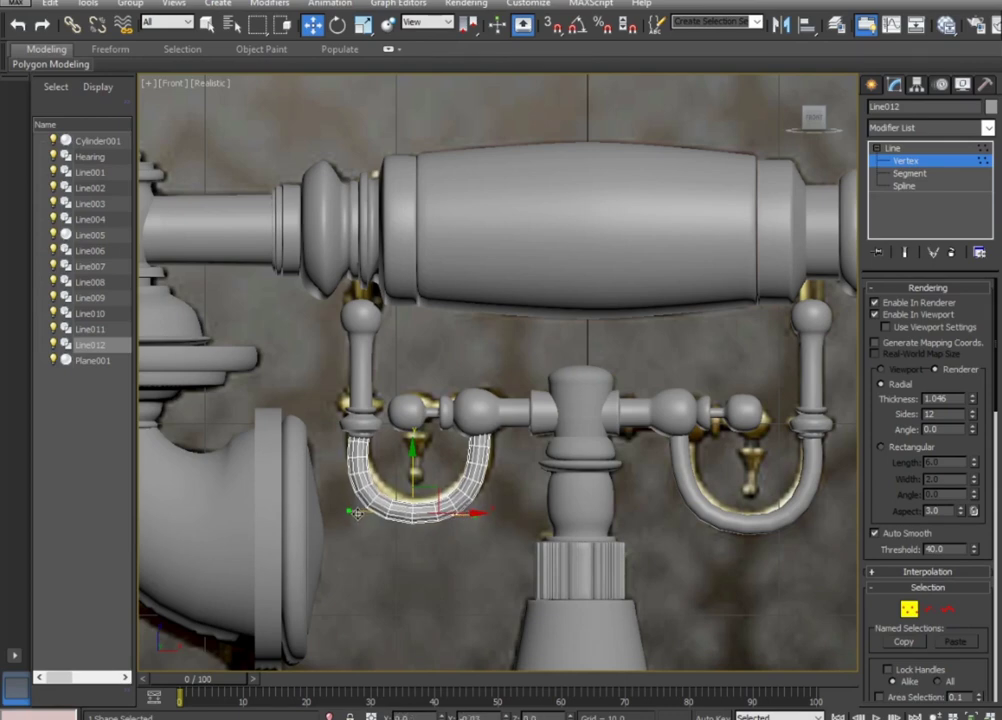
scroll(651, 519, "down", 5)
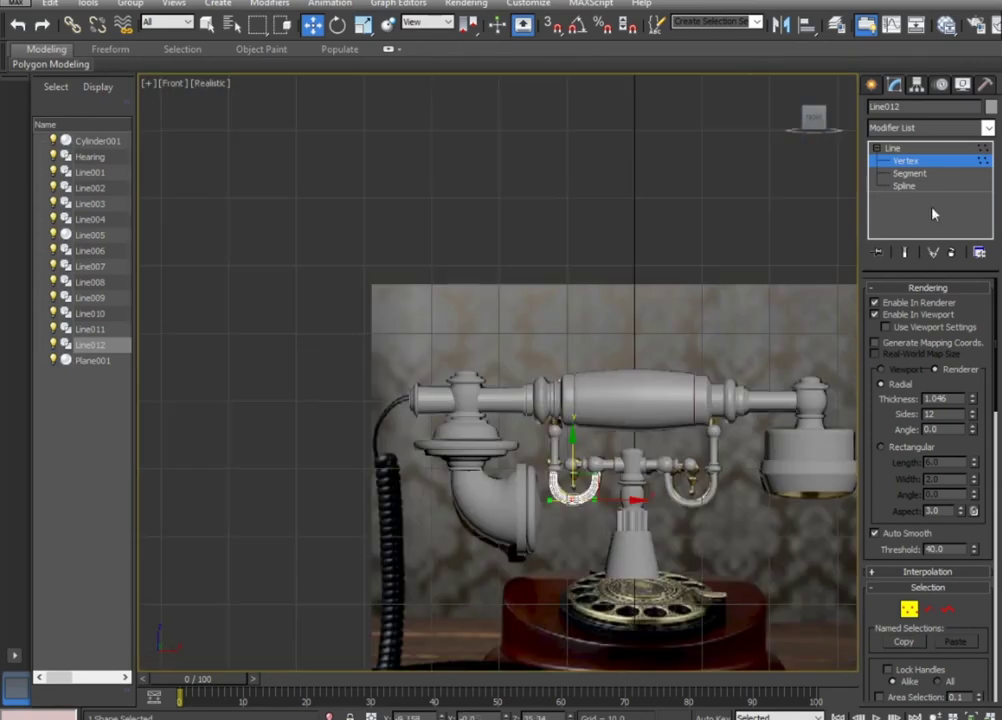
Exit vertex editing, select Plane001, zoom extents, and restore the four-viewport layout.
scroll(668, 485, "up", 3)
scroll(664, 501, "up", 1)
scroll(640, 505, "up", 2)
scroll(617, 510, "up", 1)
scroll(655, 460, "down", 4)
left_click(913, 160)
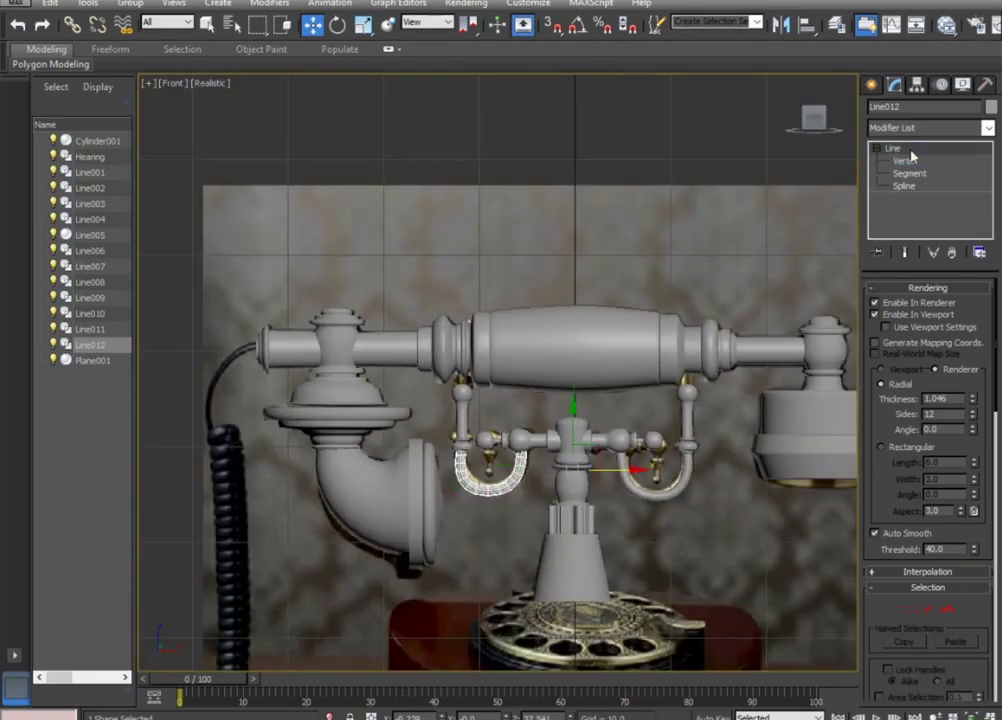
left_click(630, 246)
key("z")
key("alt+w")
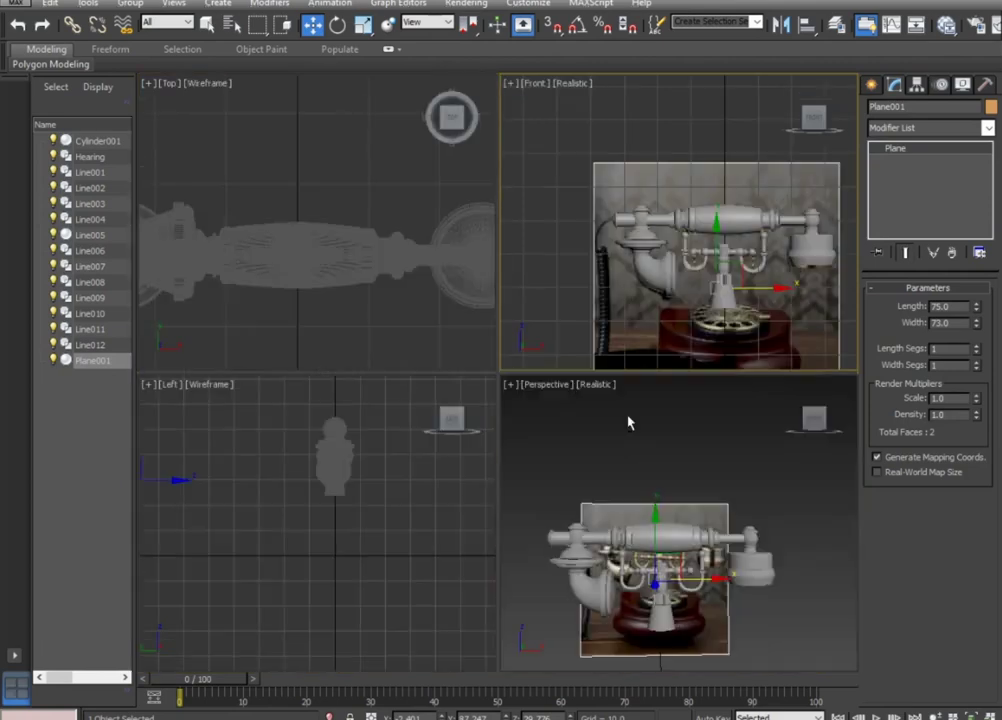
Orbit the maximized Perspective view around the phone to inspect the hooks.
left_click(783, 622)
middle_click_drag(794, 620, 749, 637, "alt")
key("alt+w")
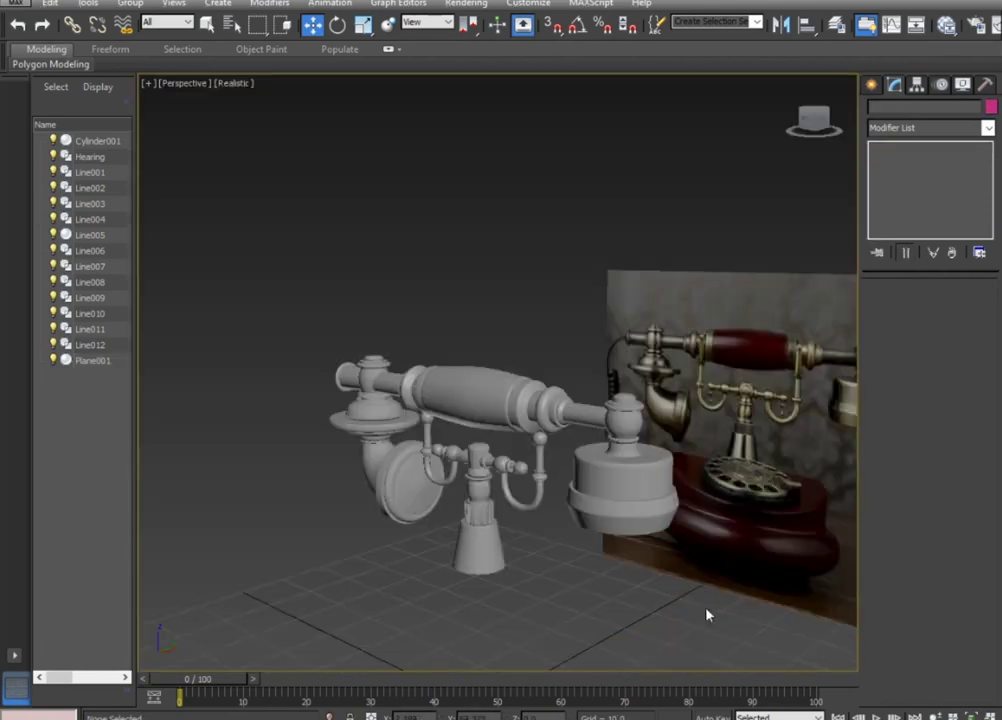
mouse_move(607, 585)
middle_mouse_down("alt")
mouse_move(740, 544)
mouse_move(810, 568)
mouse_move(604, 577)
mouse_move(640, 570)
middle_mouse_up("alt")
key("alt+w")
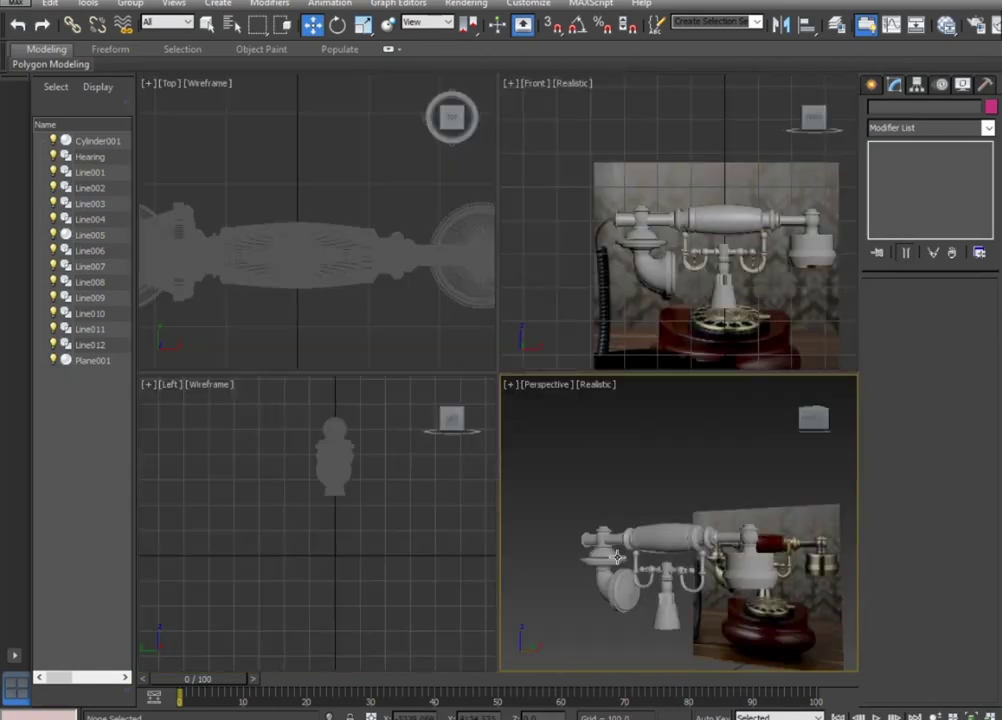
Maximize the Left viewport and pan to centre the telephone's side profile.
left_click(358, 458)
key("alt+w")
middle_click_drag(593, 275, 512, 409)
scroll(512, 409, "up", 2)
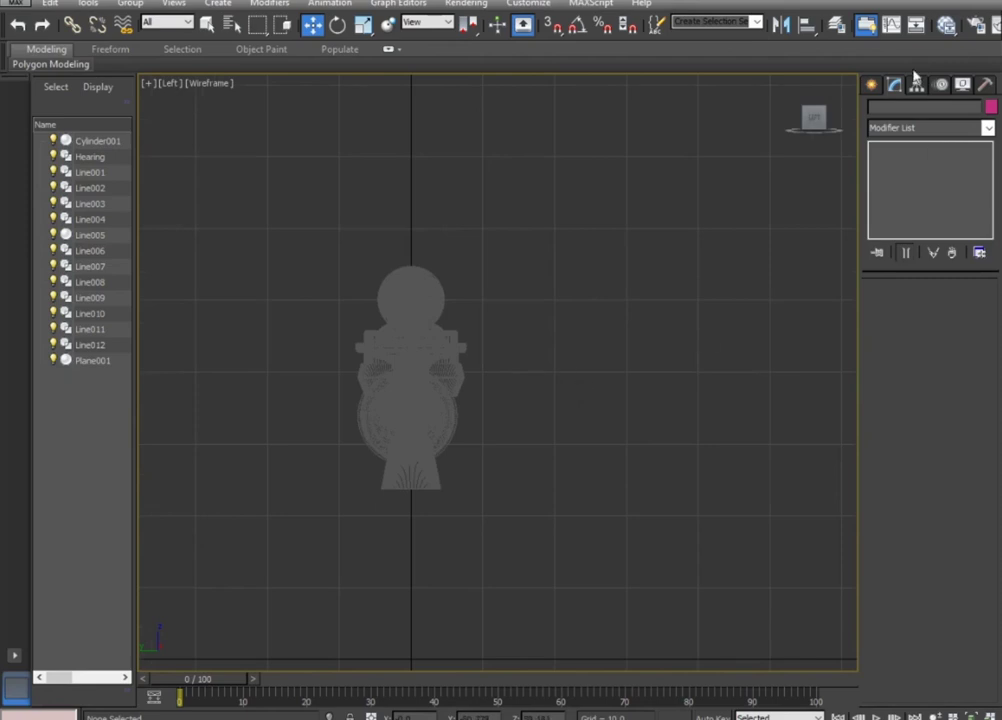
left_click(872, 86)
Draw Line013 in the Left view as two angled arms flanking the receiver top.
left_click(900, 197)
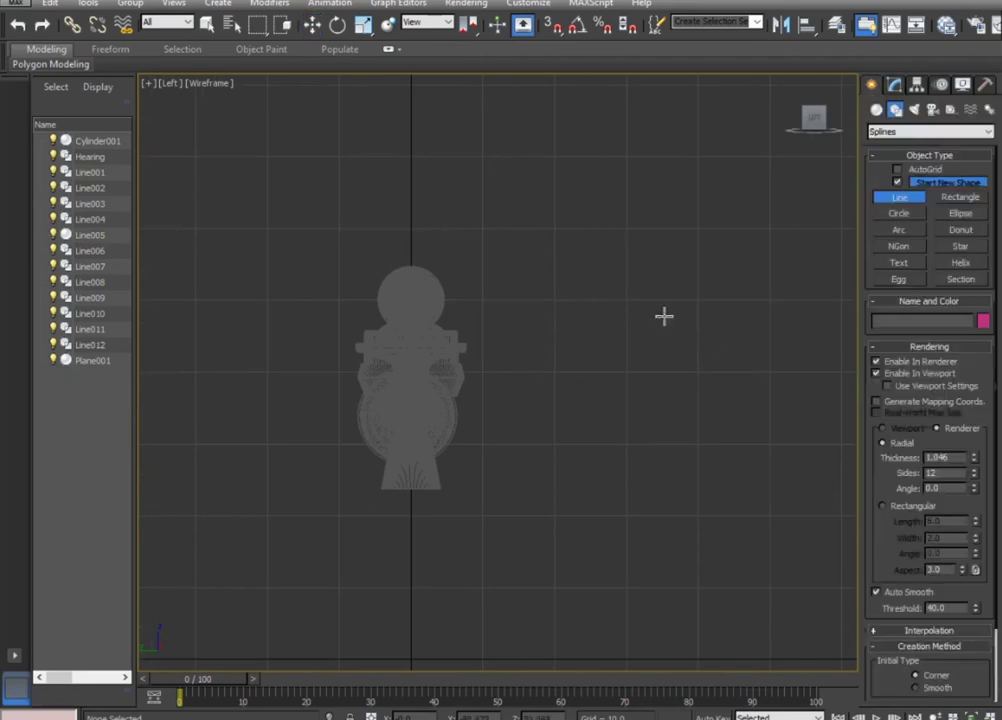
middle_click_drag(381, 321, 396, 353)
left_click(371, 322)
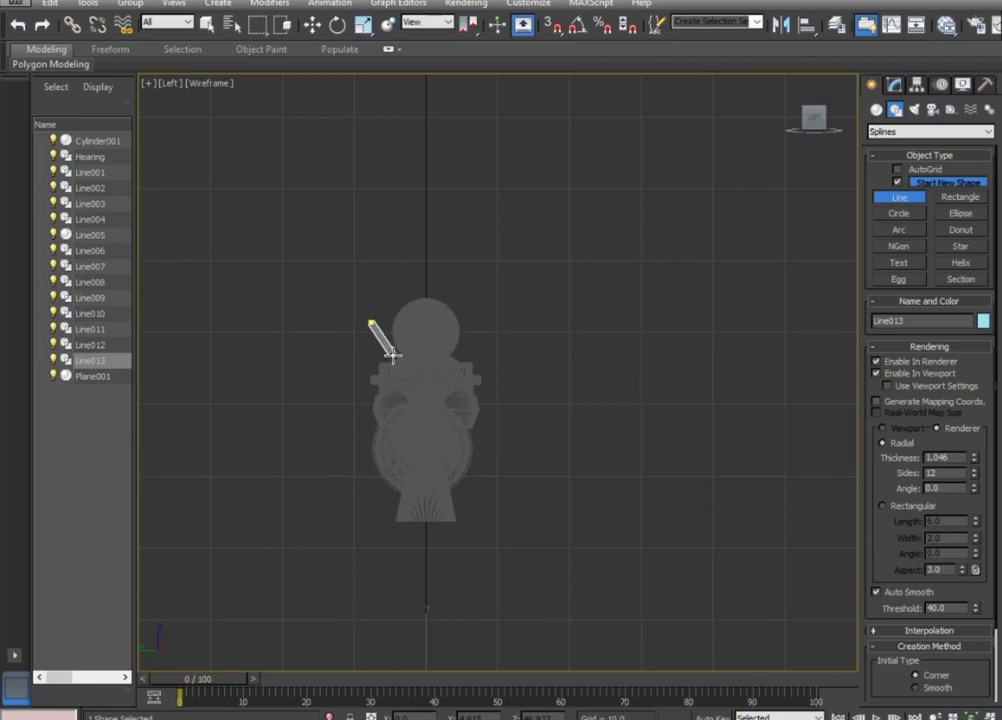
left_click(391, 356)
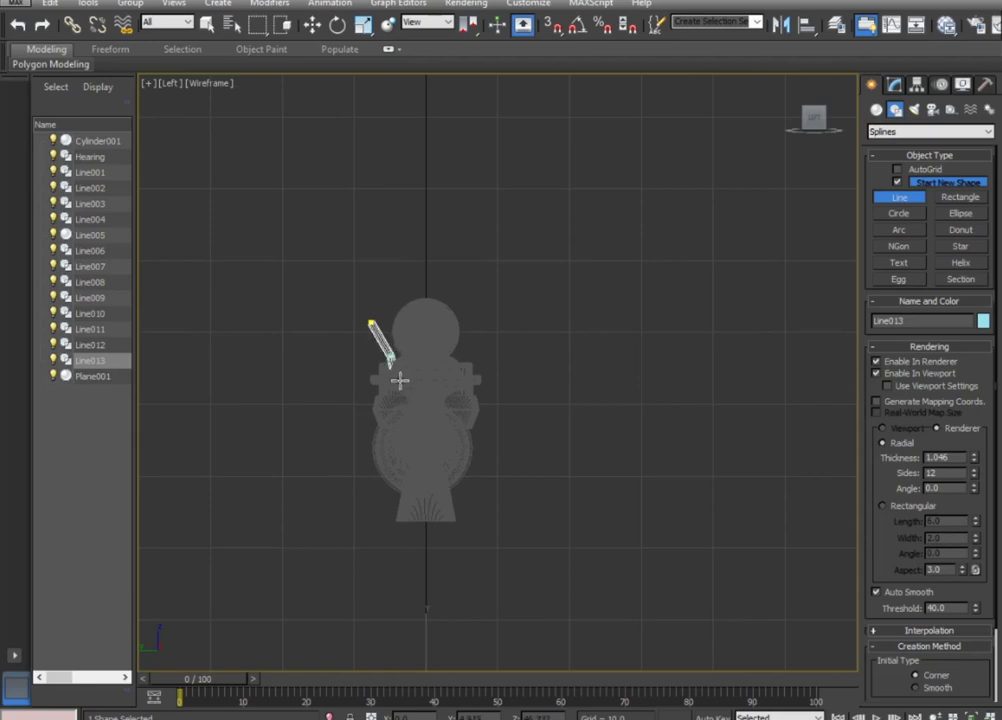
left_click(455, 357)
left_click(476, 321)
right_click(482, 320)
scroll(479, 391, "up", 2)
scroll(472, 371, "up", 2)
scroll(535, 420, "up", 2)
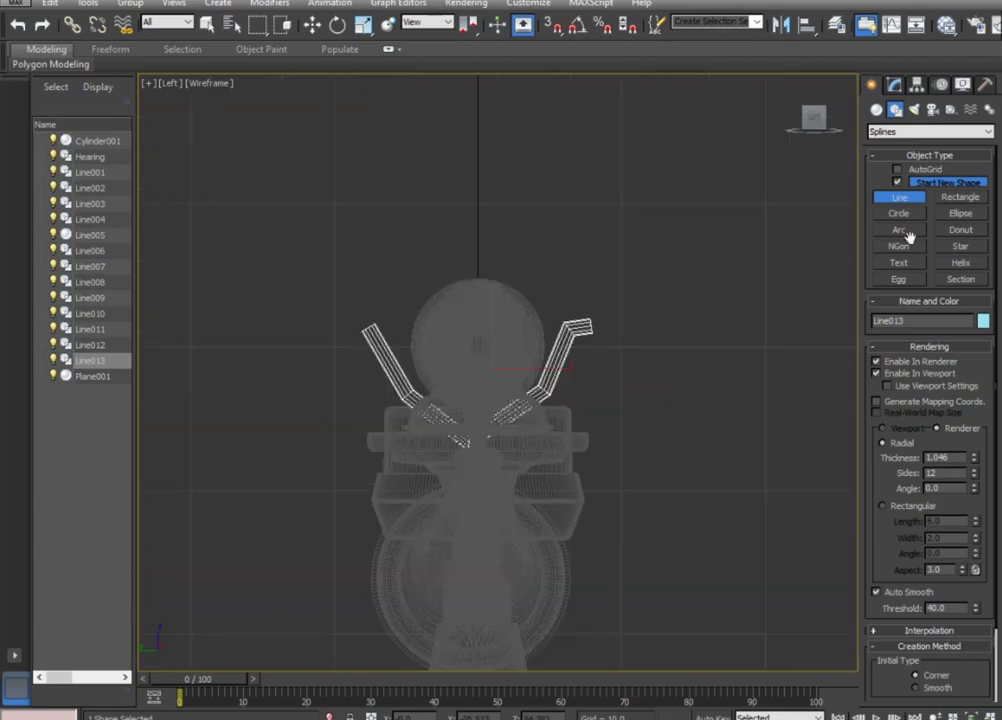
left_click(895, 85)
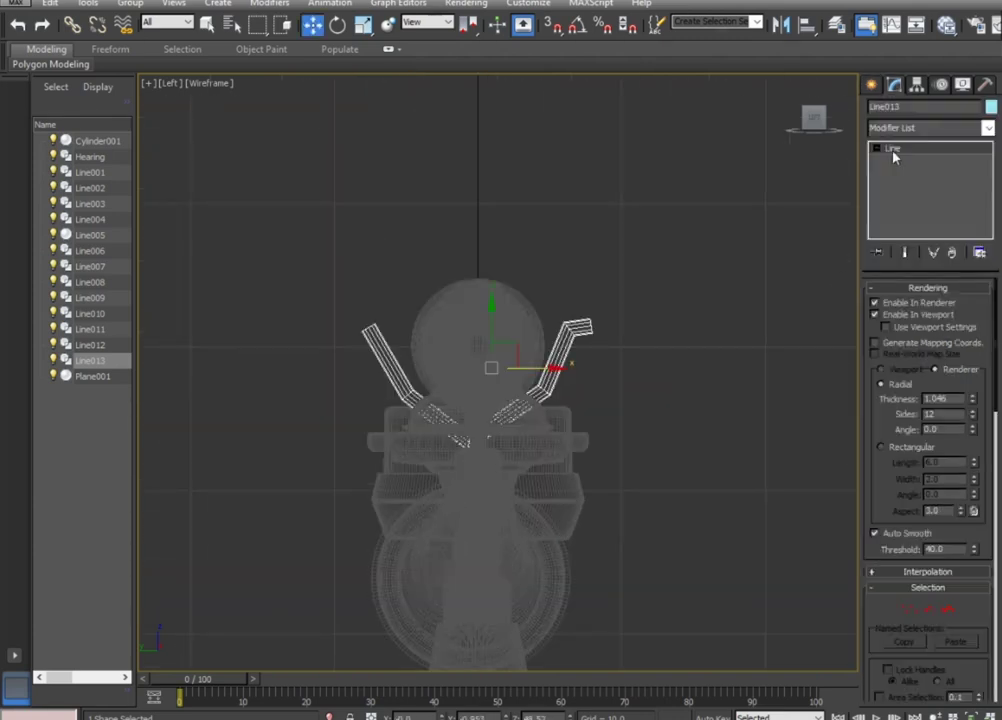
Turn off Line013's rendering so it displays as a thin spline, and enter Vertex mode.
left_click(898, 314)
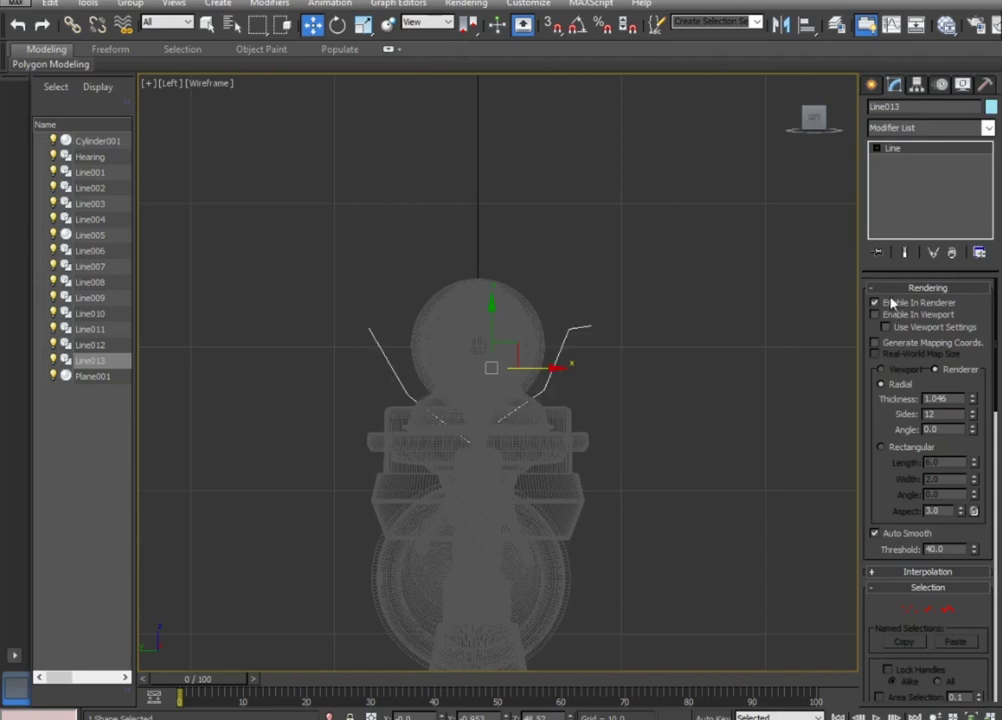
left_click(877, 303)
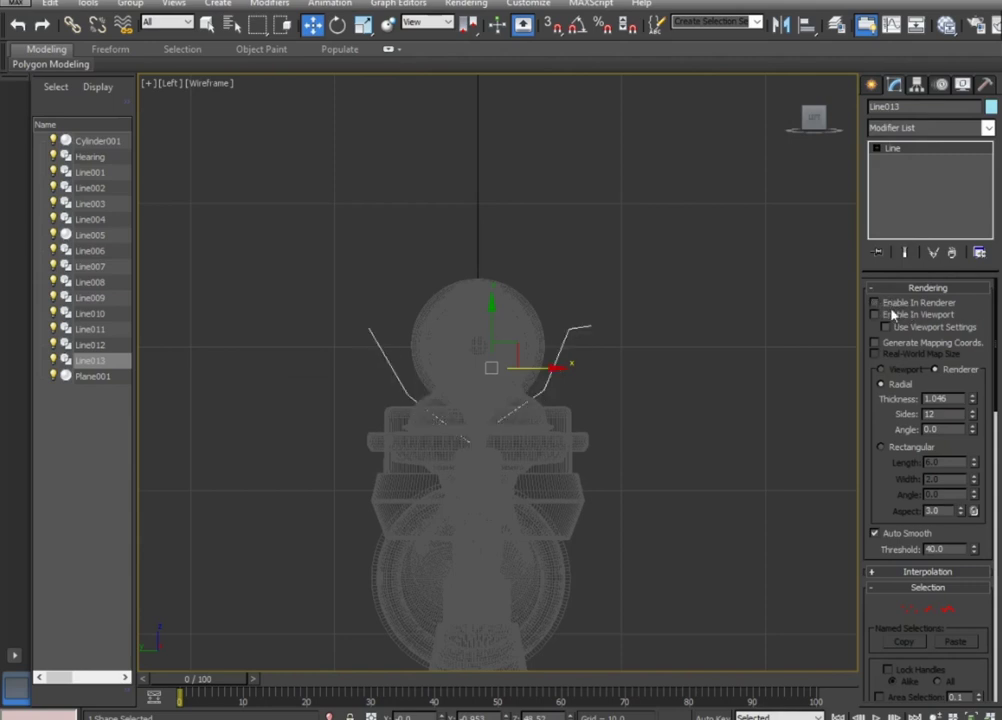
left_click(907, 609)
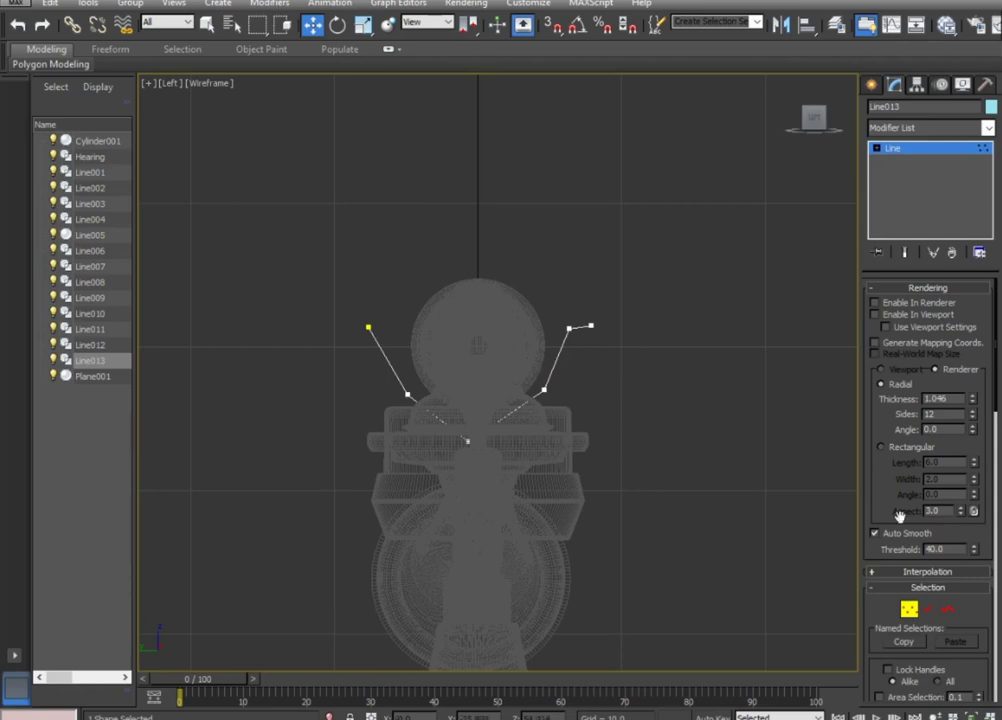
left_click_drag(879, 552, 886, 402)
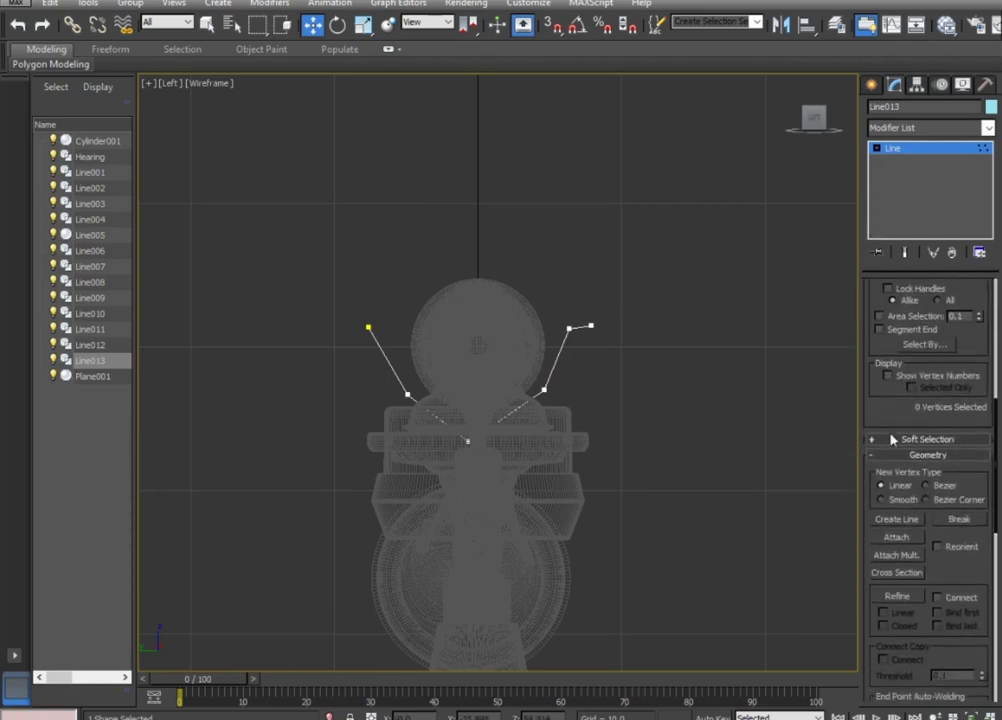
left_click_drag(978, 567, 931, 525)
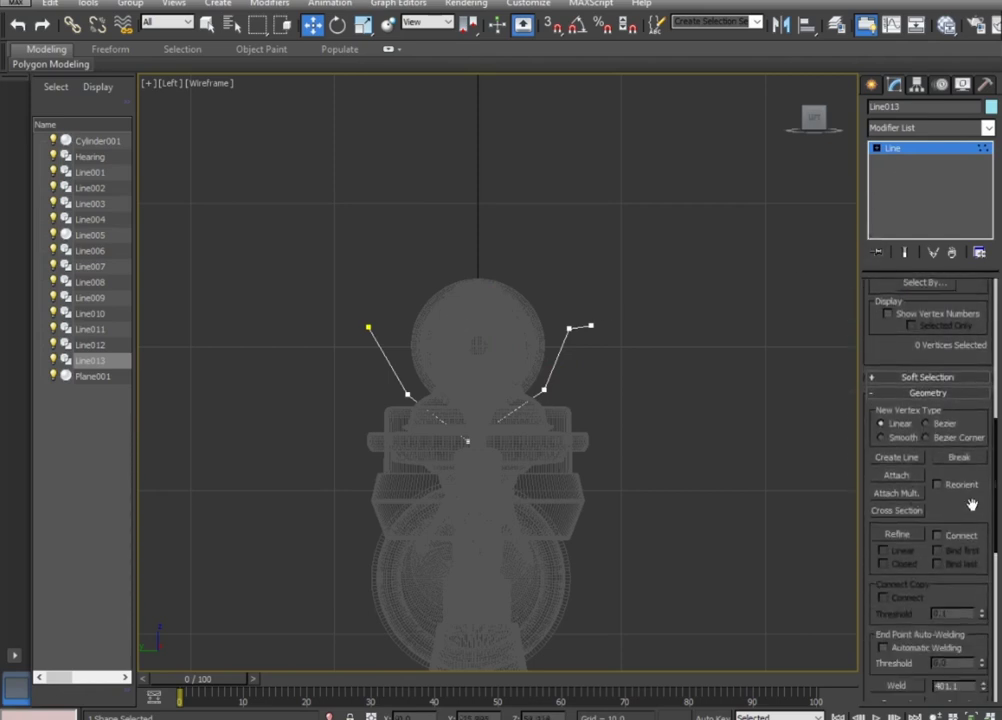
Add a new vertex on the left arm and shift it and the lower point right.
left_click(898, 533)
left_click(373, 337)
key("w")
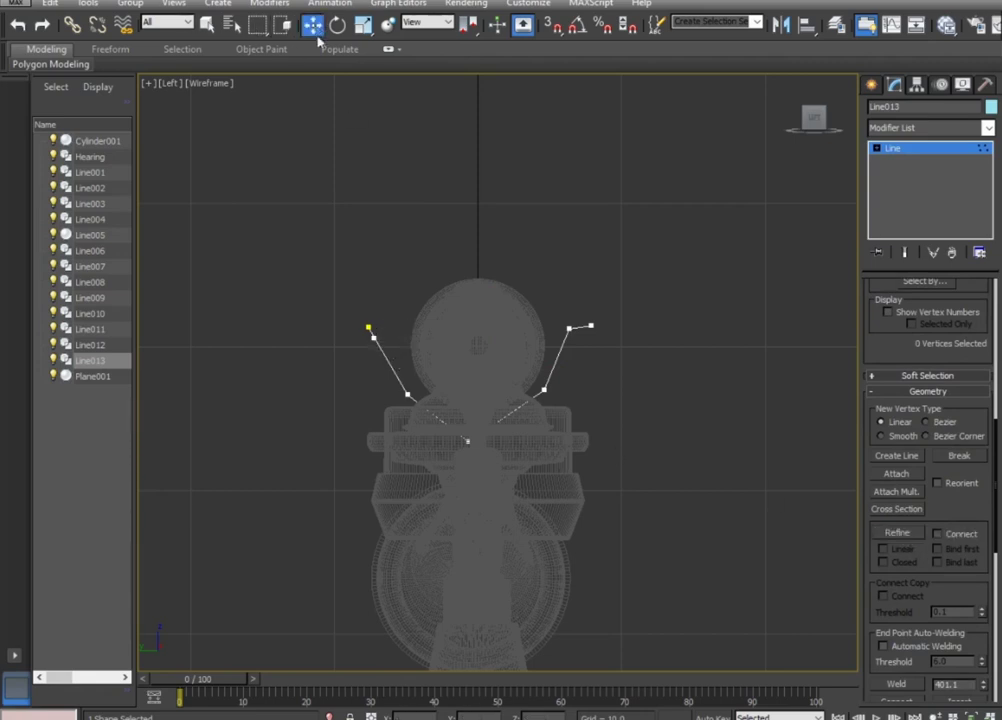
left_click(373, 337)
left_click_drag(373, 337, 409, 331)
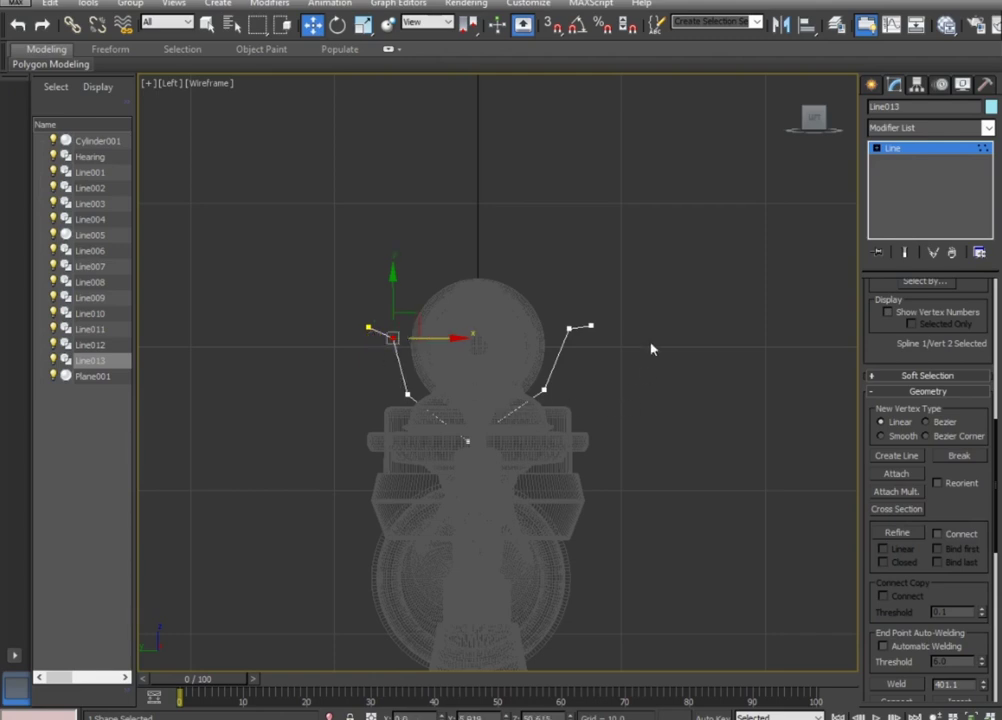
left_click(467, 440)
left_click_drag(510, 438, 546, 430)
Fillet Line013's inner corner vertices into smooth curves, then exit Vertex level.
left_click_drag(657, 280, 212, 577)
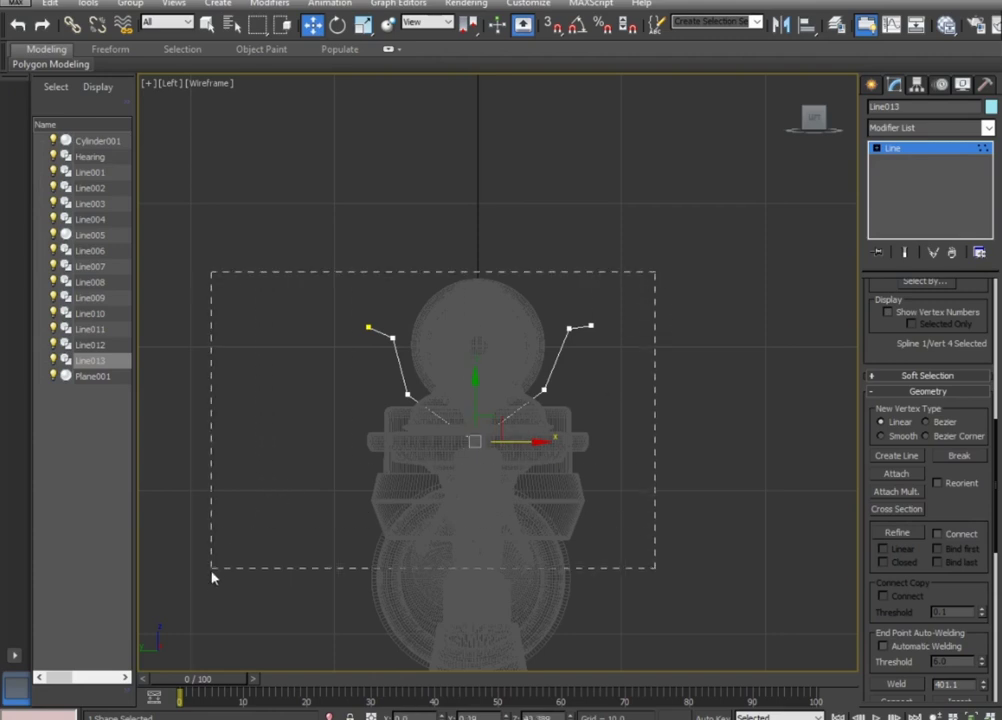
scroll(396, 465, "up", 3)
middle_click_drag(498, 401, 428, 442)
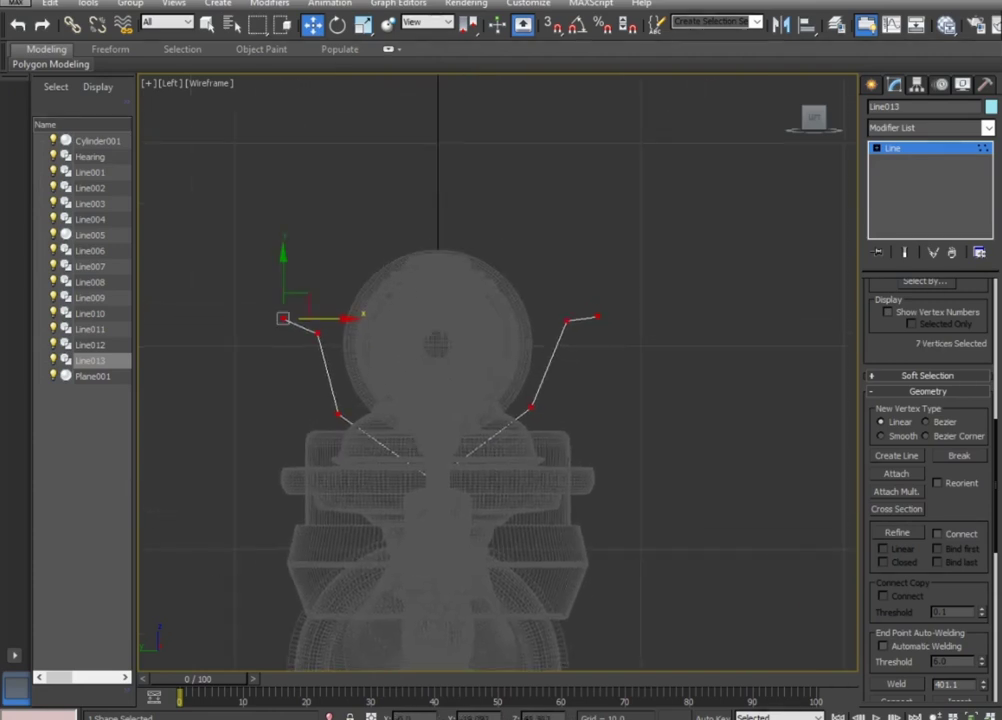
left_click_drag(306, 247, 578, 582)
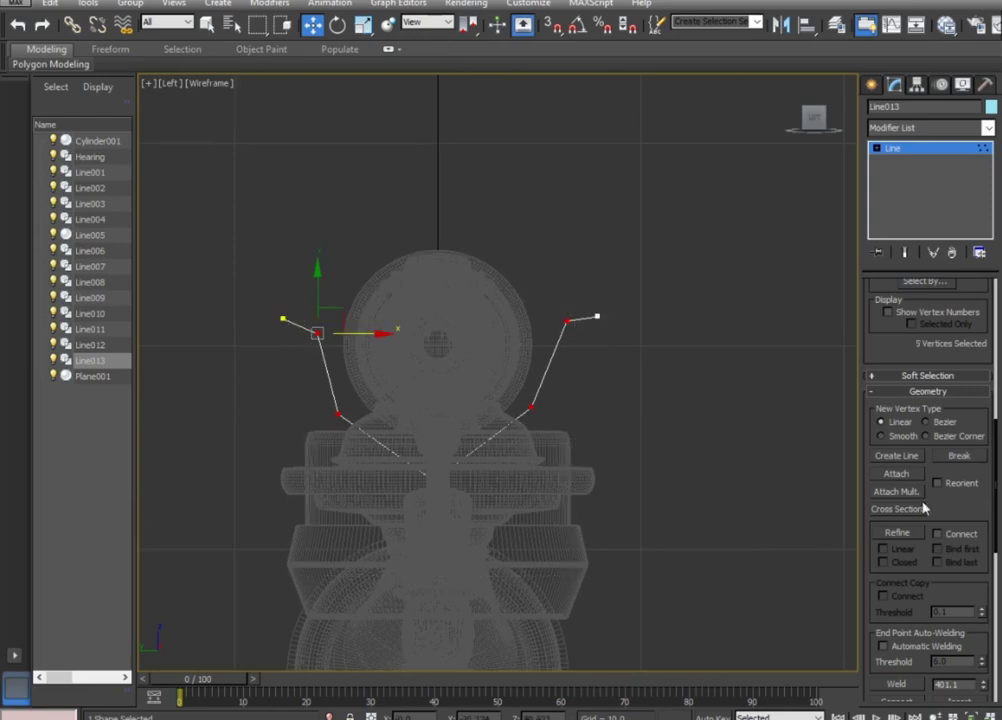
mouse_move(937, 487)
left_mouse_down()
mouse_move(964, 275)
mouse_move(957, 304)
left_mouse_up()
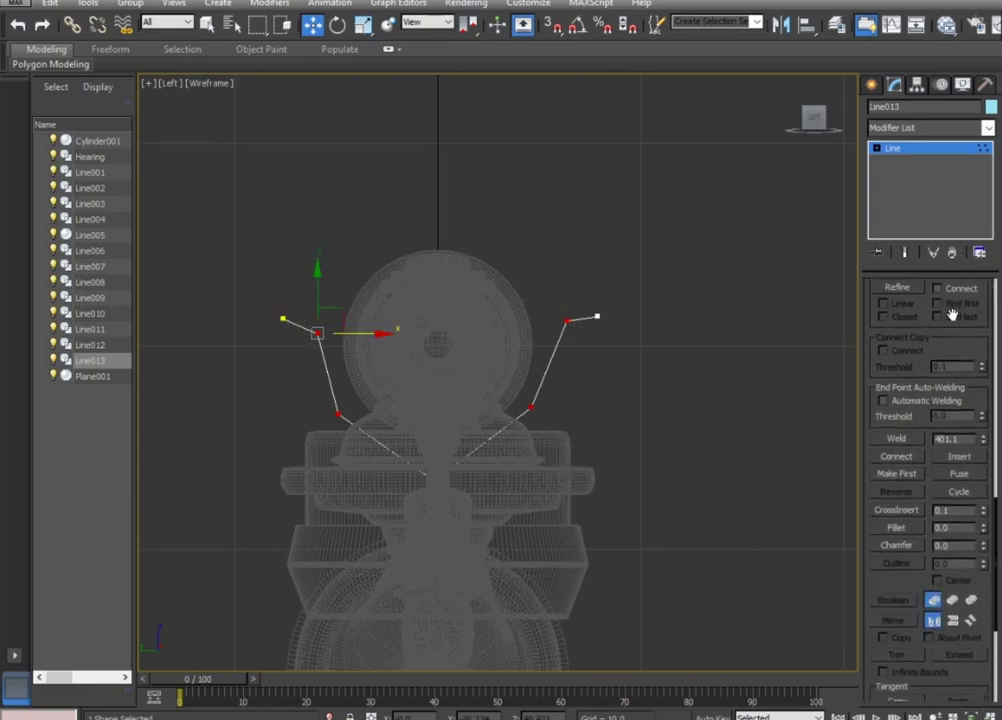
left_click(895, 529)
left_click_drag(575, 331, 575, 300)
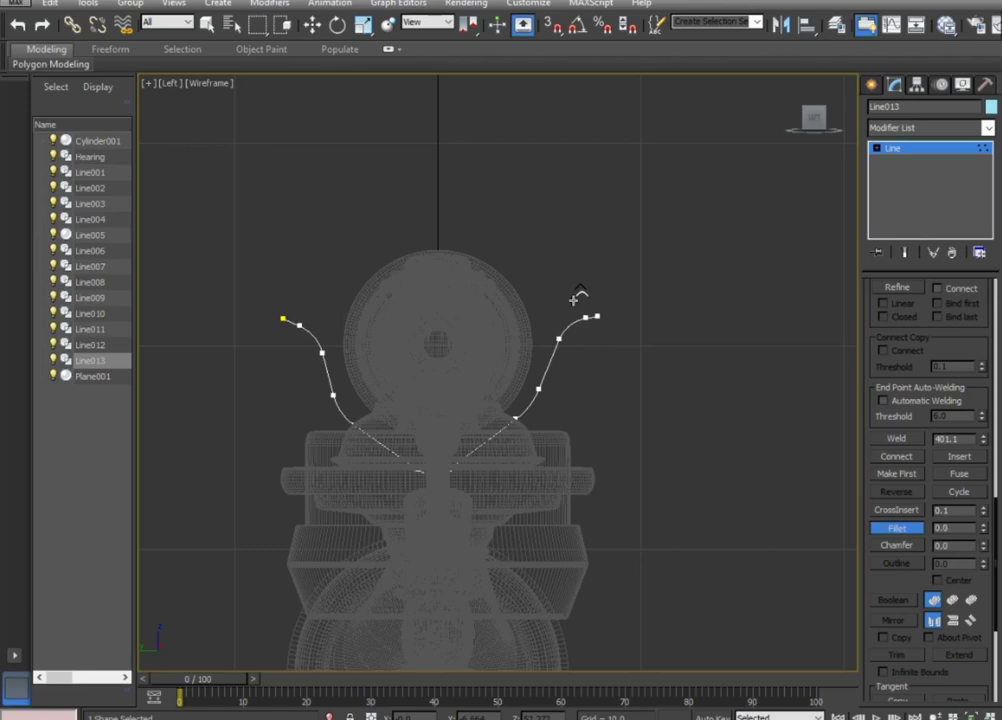
left_click(312, 24)
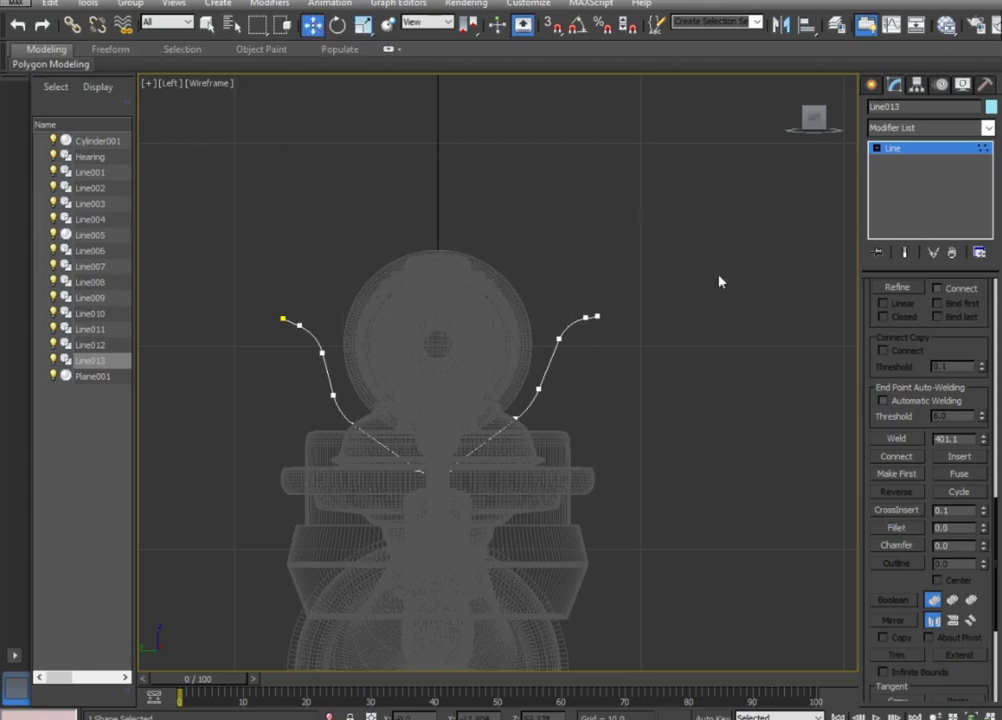
left_click(920, 157)
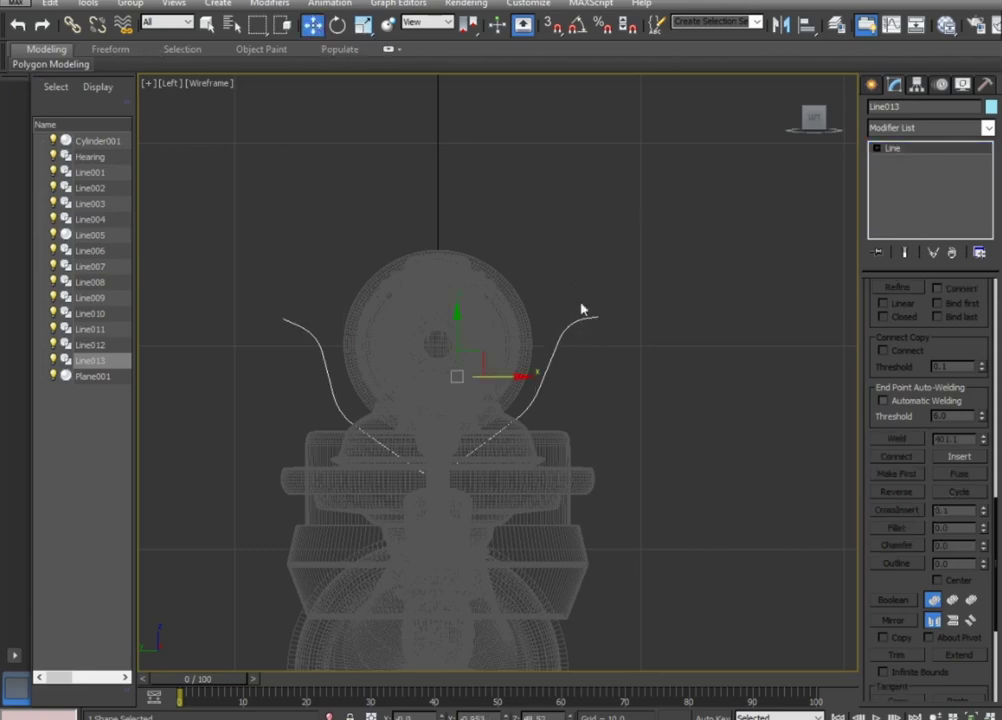
key("alt+w")
Slide Line013 along the handset in the Top view and raise it in the Front view.
middle_click_drag(366, 233, 286, 209)
mouse_move(272, 243)
left_mouse_down()
mouse_move(407, 238)
mouse_move(356, 241)
left_mouse_up()
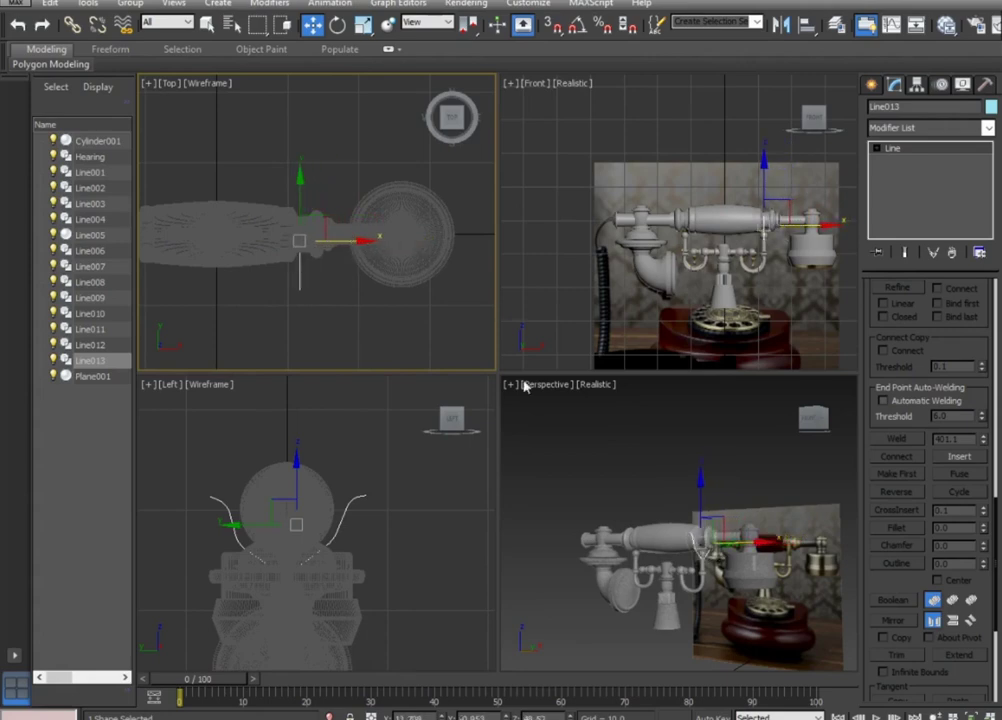
scroll(778, 201, "up", 3)
scroll(750, 272, "up", 3)
left_click_drag(720, 243, 721, 229)
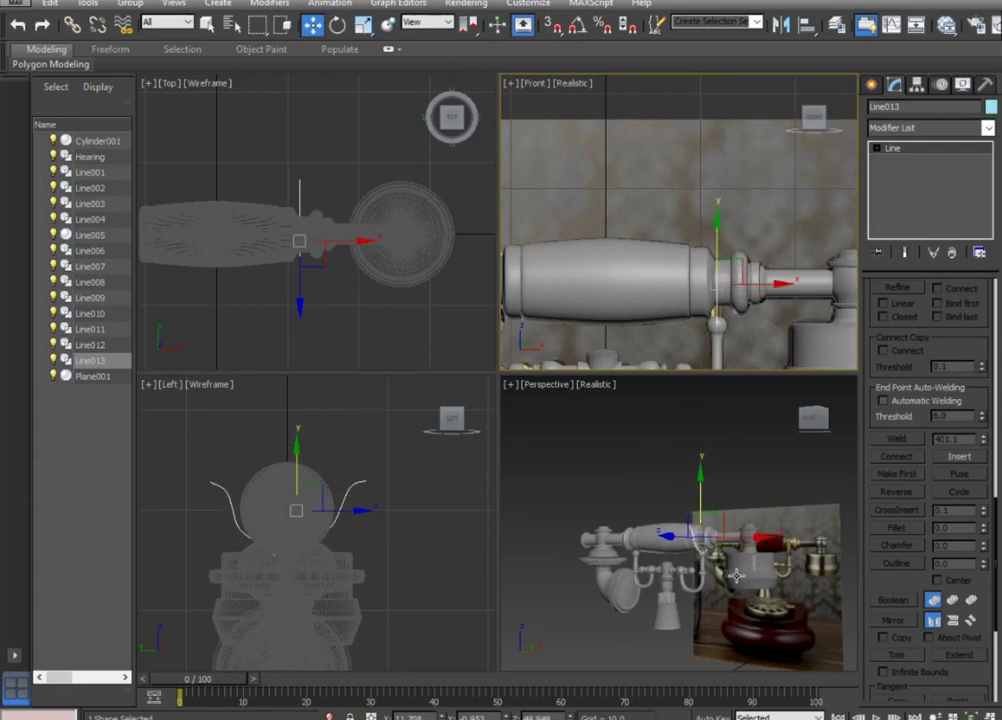
Maximize the Perspective view and orbit to check the hook's placement by the receiver.
key("alt+w")
mouse_move(648, 555)
middle_mouse_down("alt")
mouse_move(595, 466)
mouse_move(691, 519)
mouse_move(696, 541)
mouse_move(689, 548)
mouse_move(681, 537)
middle_mouse_up("alt")
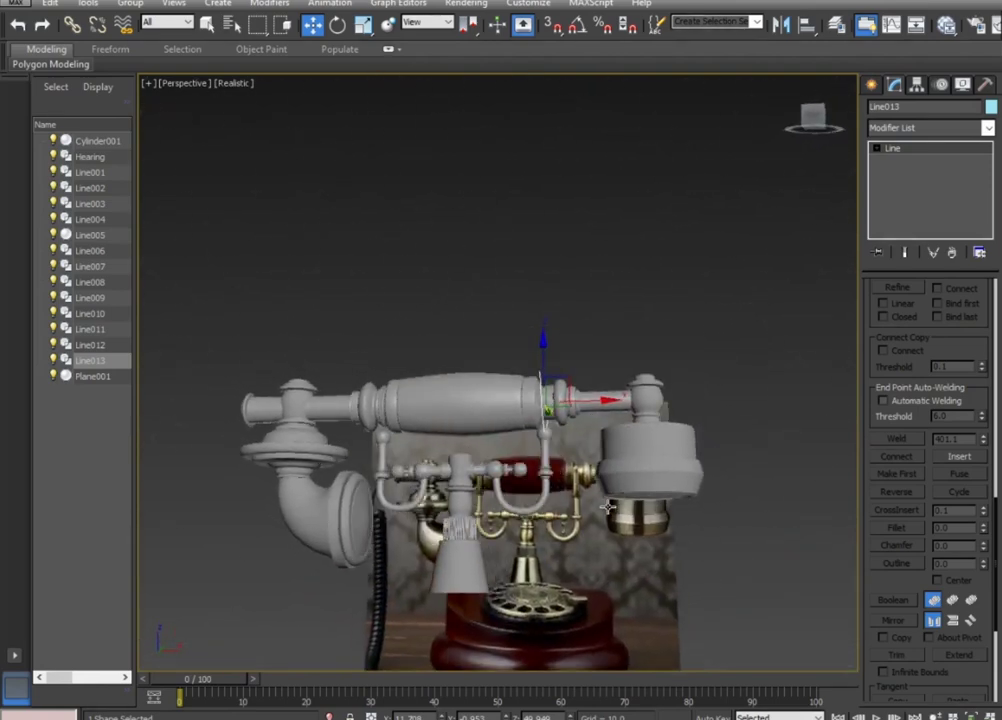
scroll(640, 512, "up", 5)
mouse_move(594, 508)
middle_mouse_down("alt")
mouse_move(485, 525)
mouse_move(509, 424)
middle_mouse_up("alt")
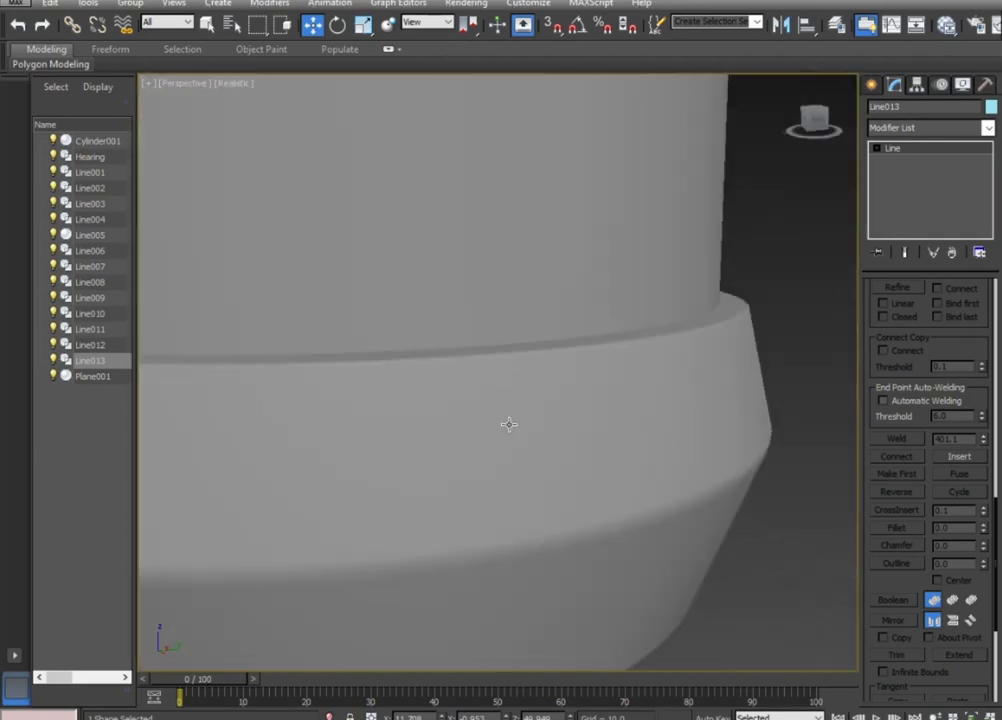
Nudge Line013 slightly upward with the Move gizmo.
scroll(510, 438, "down", 3)
mouse_move(575, 465)
middle_mouse_down("alt")
mouse_move(497, 400)
mouse_move(727, 600)
mouse_move(575, 519)
mouse_move(599, 521)
middle_mouse_up("alt")
scroll(497, 400, "down", 2)
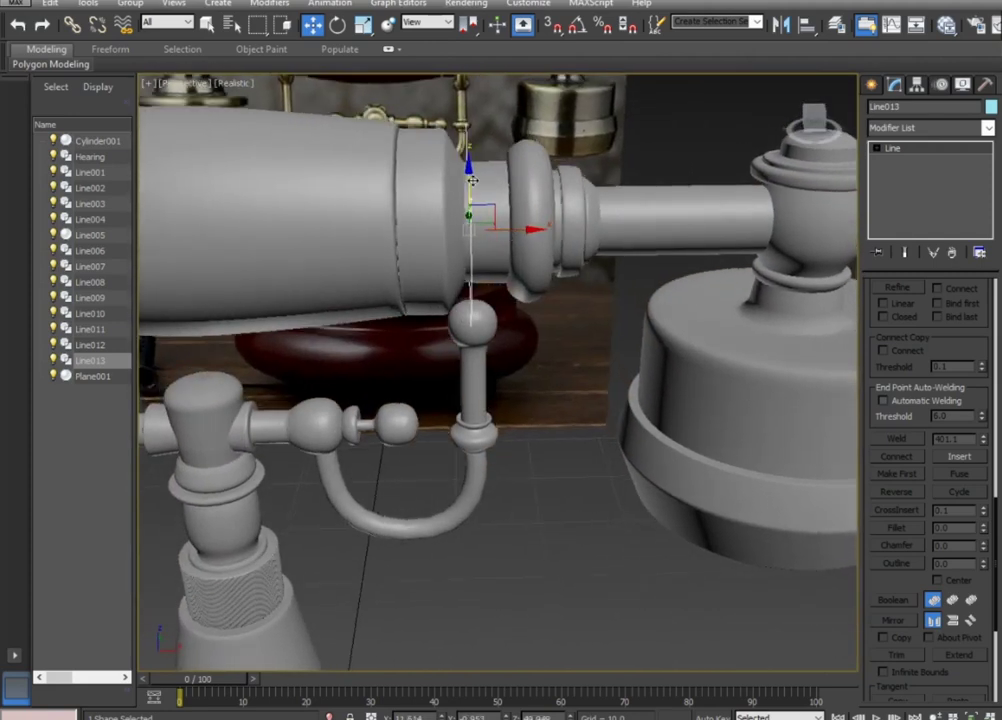
left_click_drag(473, 180, 476, 167)
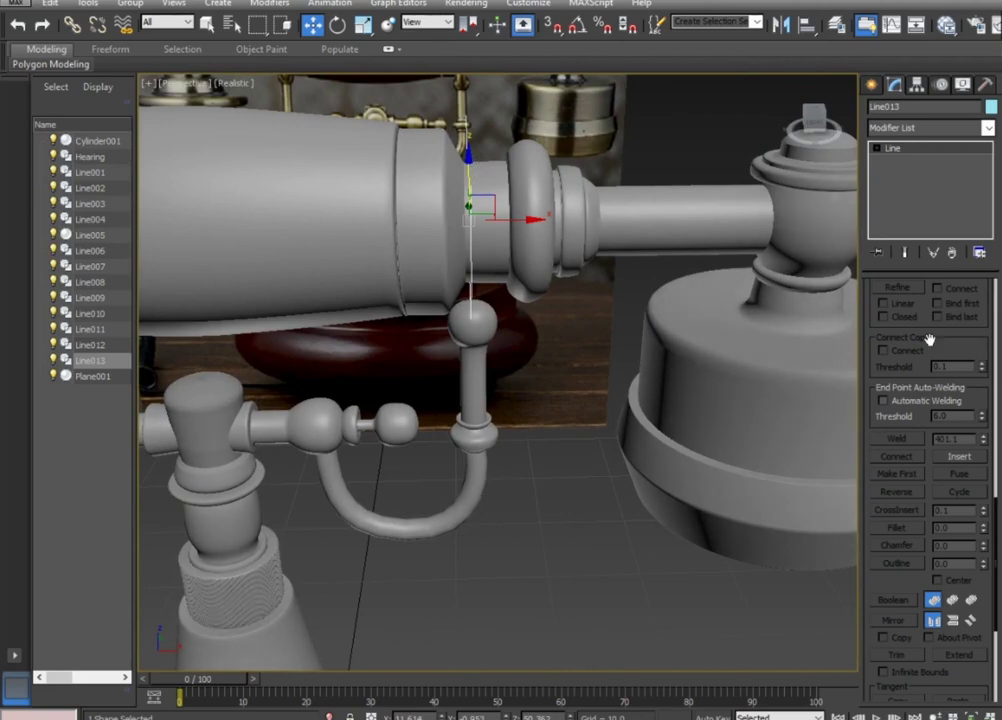
Enable Line013 in the renderer as a 1.046-thick, 12-sided radial tube.
scroll(929, 517, "up", 5)
scroll(905, 304, "up", 6)
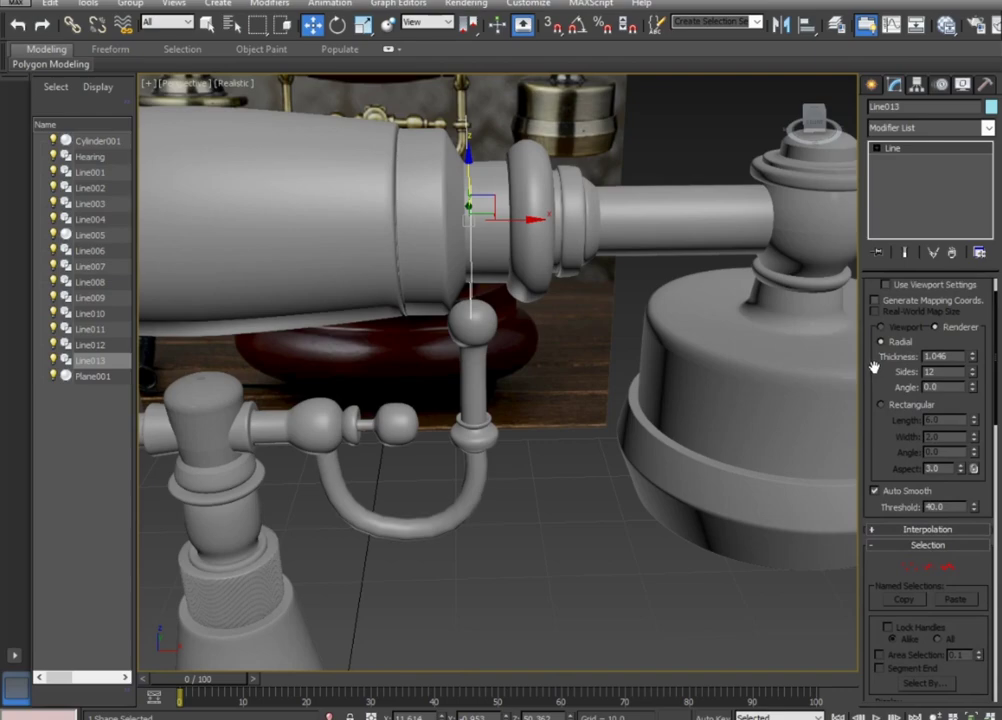
scroll(873, 367, "up", 1)
left_click(908, 303)
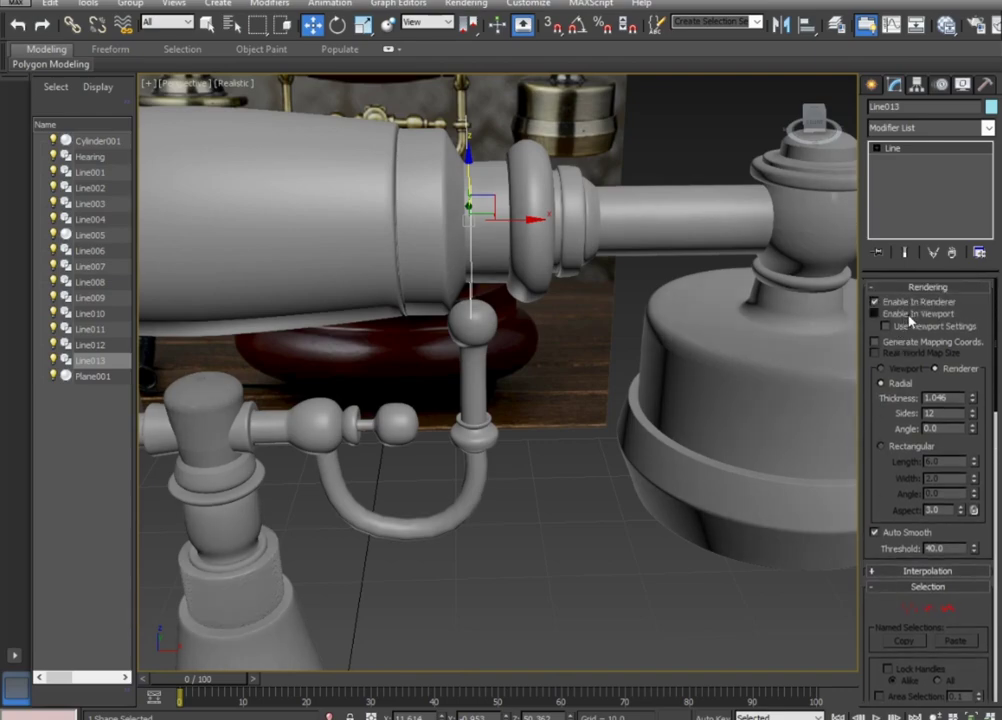
Show Line013 as a 1.046-thick tube in viewports and select its vertices in Vertex mode.
left_click(905, 314)
mouse_move(532, 557)
middle_mouse_down("alt")
mouse_move(420, 495)
mouse_move(369, 494)
mouse_move(436, 474)
mouse_move(593, 470)
mouse_move(638, 483)
mouse_move(577, 485)
mouse_move(509, 435)
middle_mouse_up("alt")
left_click(875, 149)
left_click(906, 161)
mouse_move(673, 248)
middle_mouse_down("alt")
mouse_move(637, 275)
mouse_move(295, 120)
middle_mouse_up("alt")
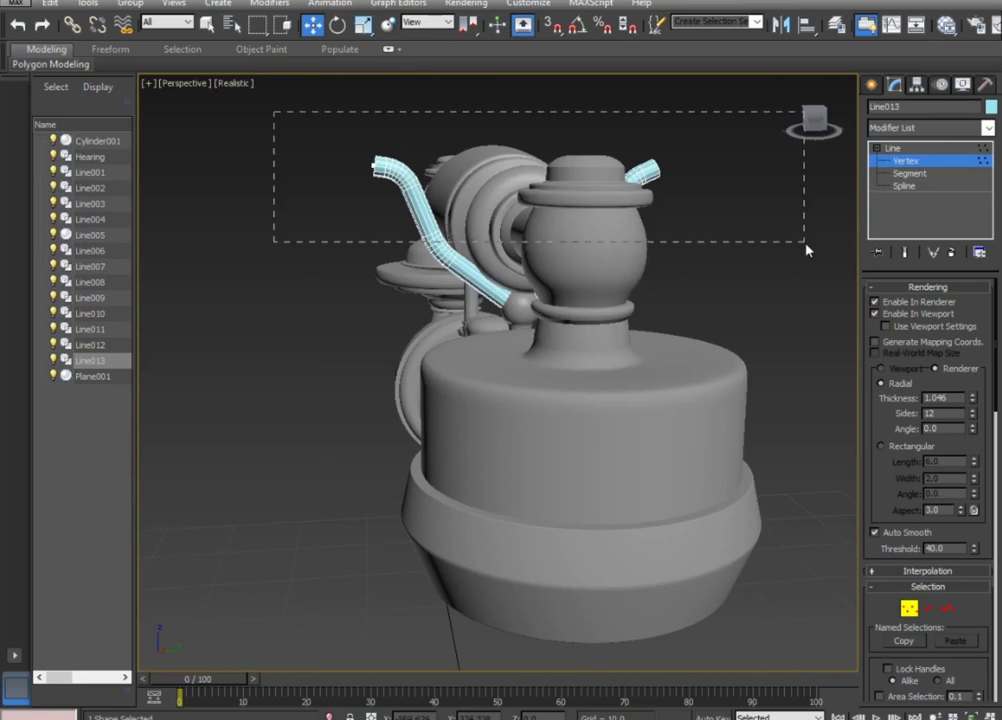
left_click_drag(806, 250, 770, 225)
middle_click_drag(702, 237, 675, 261, "alt")
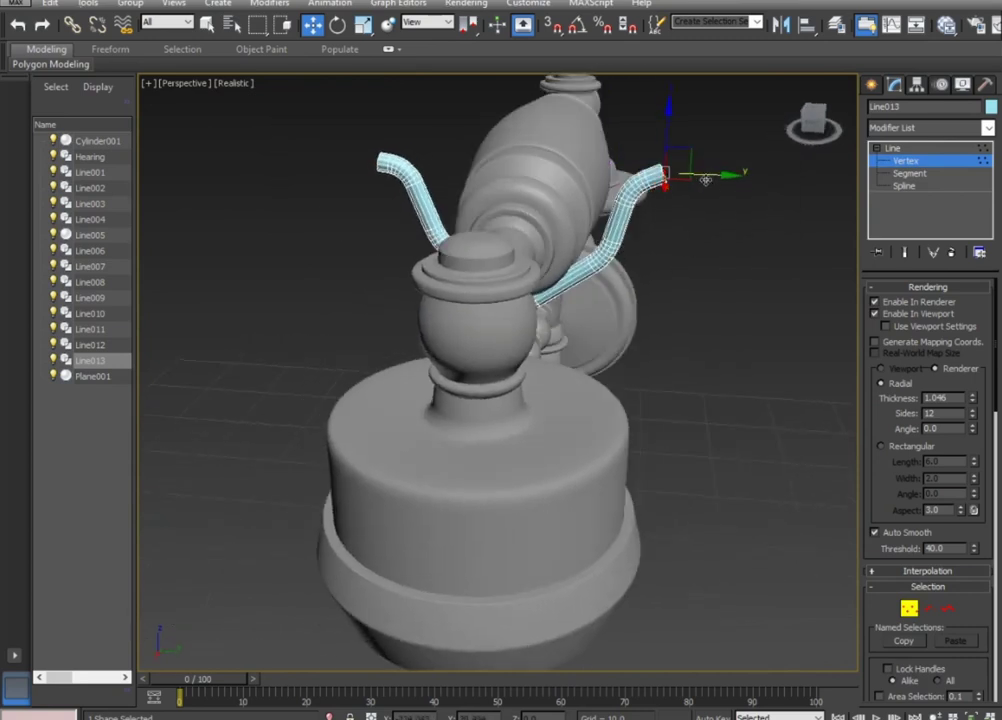
key("alt+w")
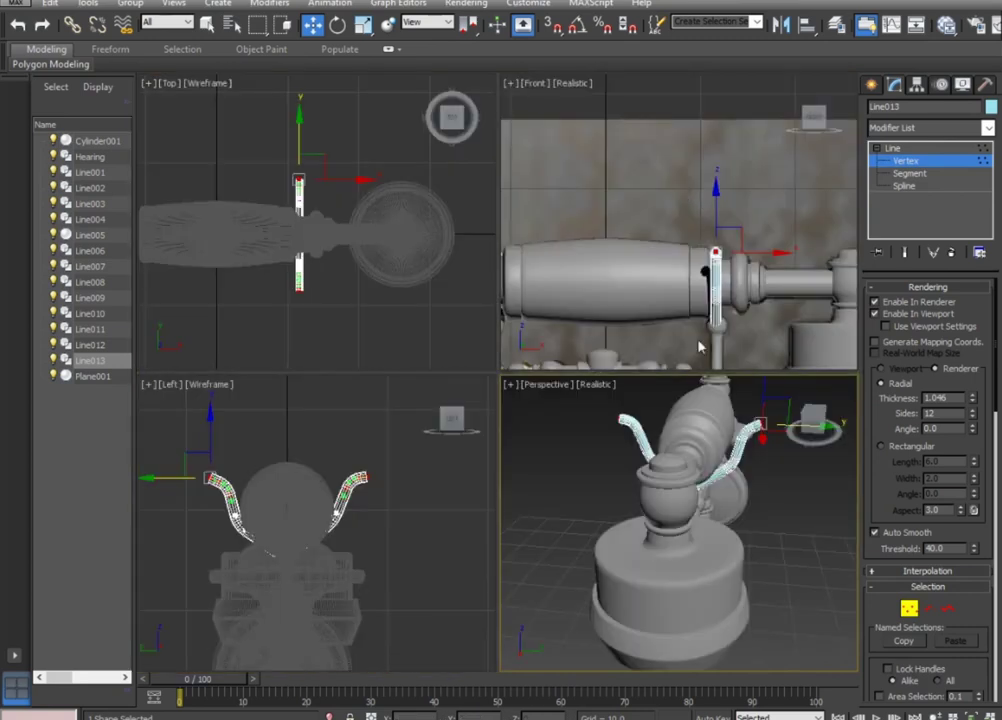
In the Left view, select the arms' top vertices and move the left arm's vertices.
middle_click_drag(284, 485, 324, 476)
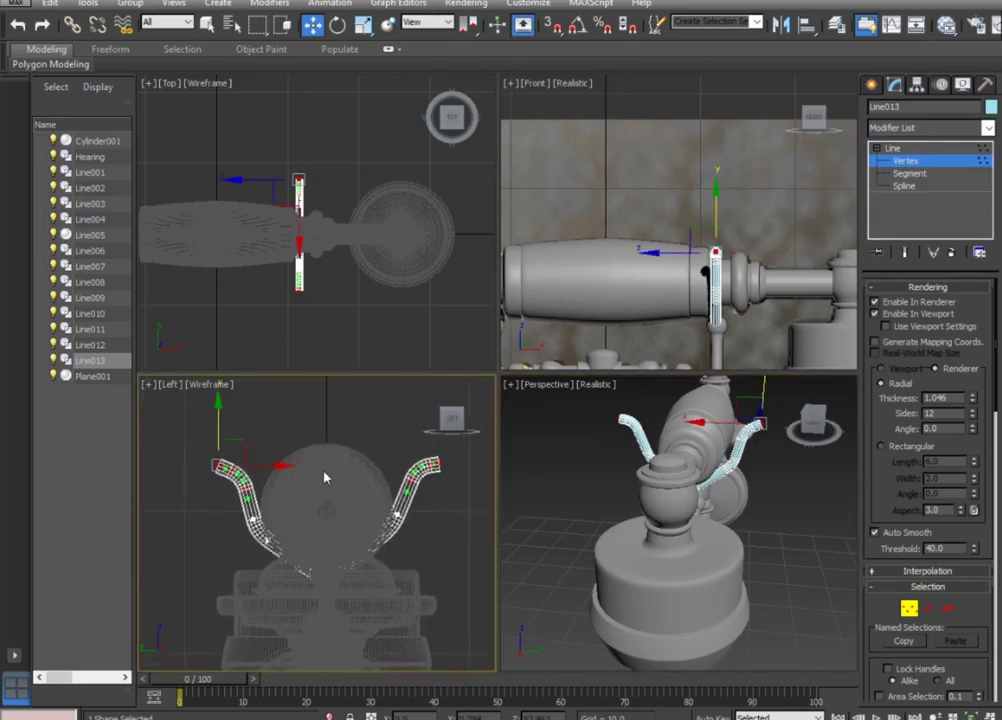
left_click_drag(479, 533, 468, 521)
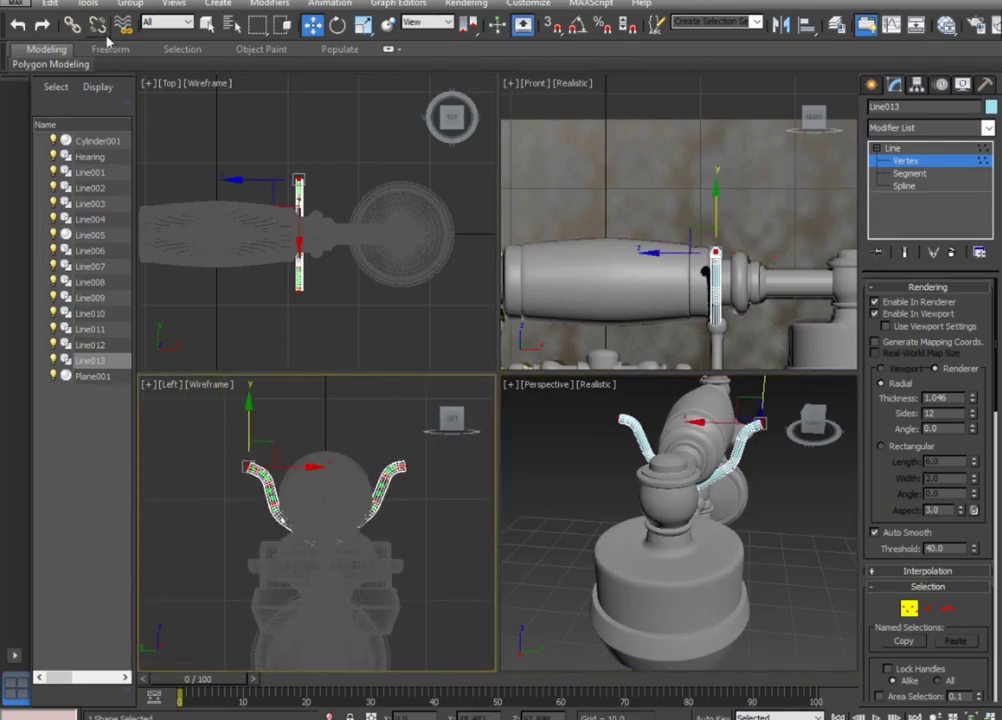
left_click(364, 27)
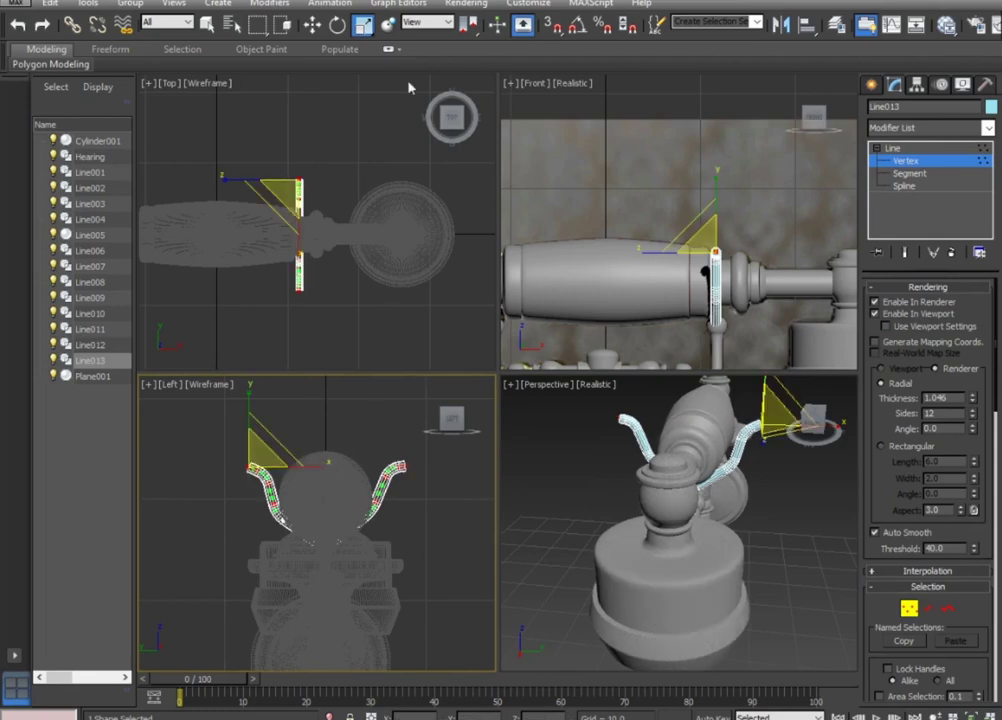
left_click(311, 26)
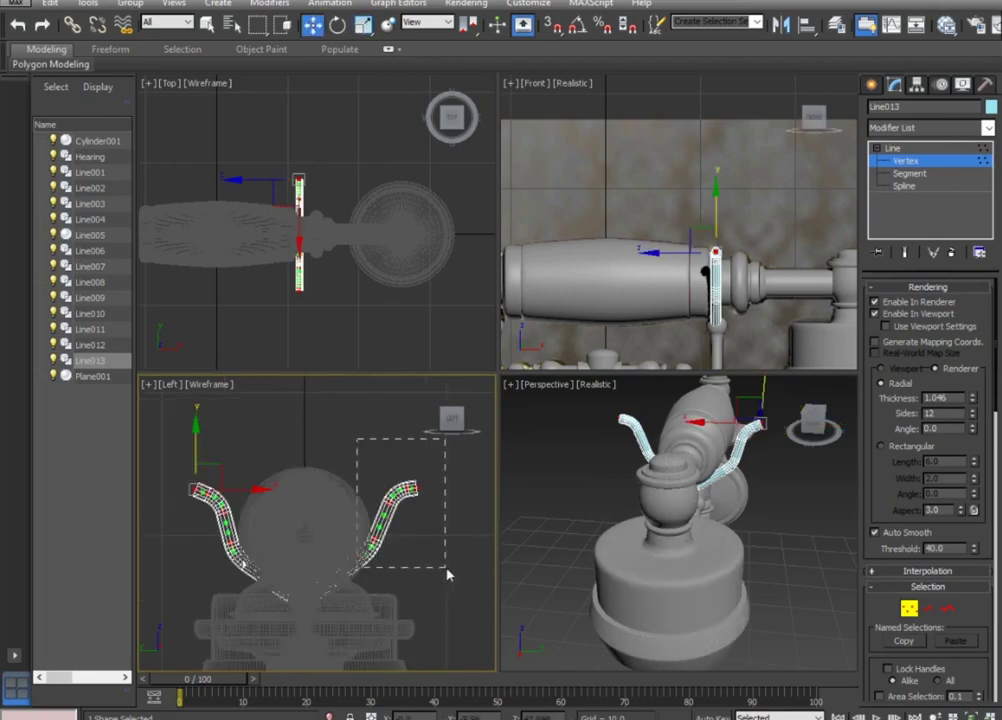
left_click_drag(443, 521, 445, 505)
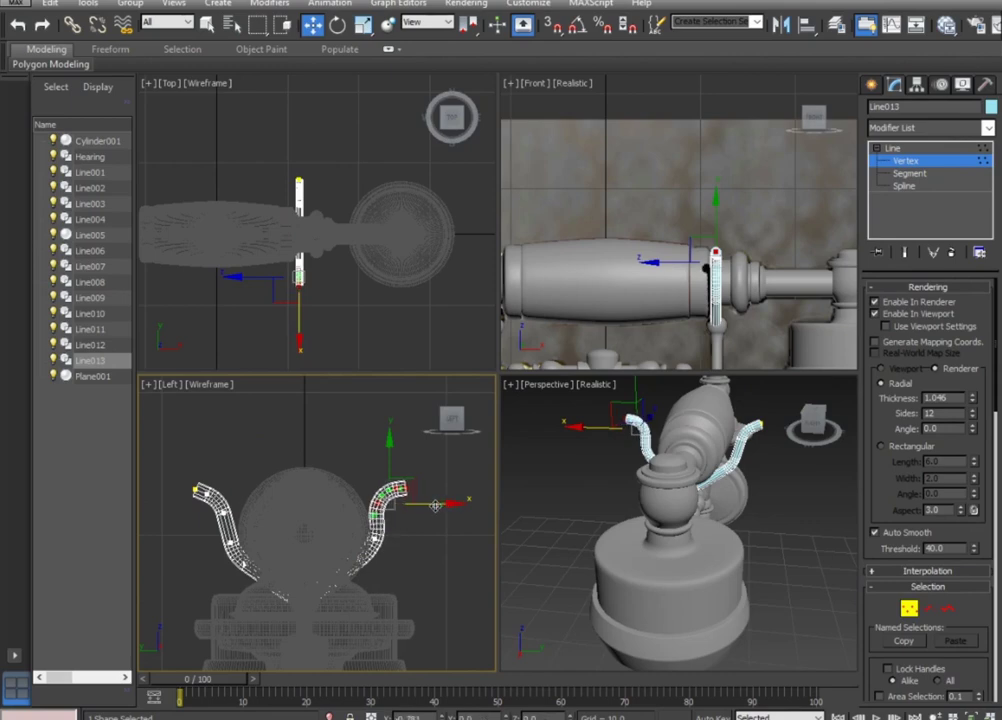
mouse_move(260, 538)
left_mouse_down()
mouse_move(228, 563)
mouse_move(256, 576)
left_mouse_up()
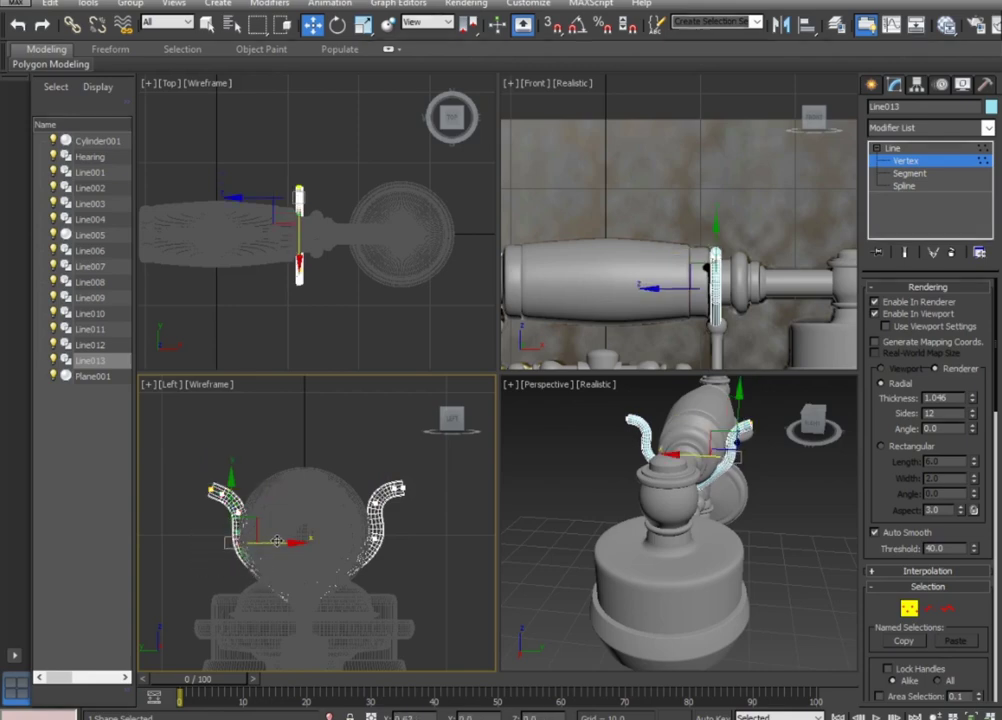
left_click_drag(283, 540, 272, 548)
Pull the right arm's vertices inward and up, raise the left arm, and review the curl.
mouse_move(718, 560)
middle_mouse_down("alt")
mouse_move(723, 524)
mouse_move(551, 563)
middle_mouse_up("alt")
left_click_drag(419, 416, 342, 604)
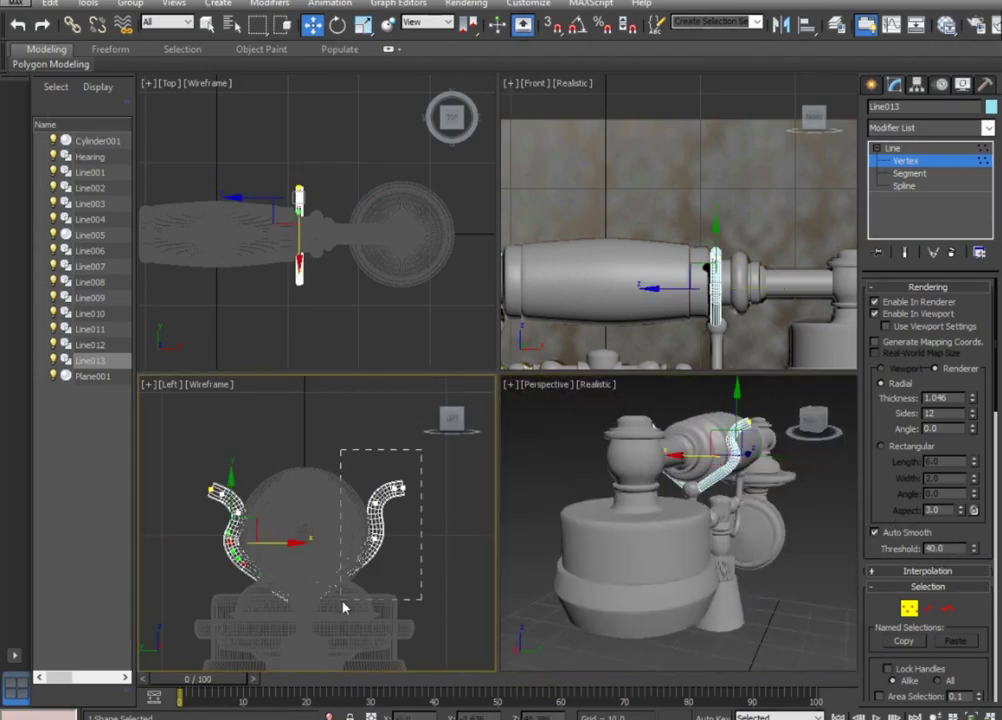
left_click_drag(419, 559, 388, 559)
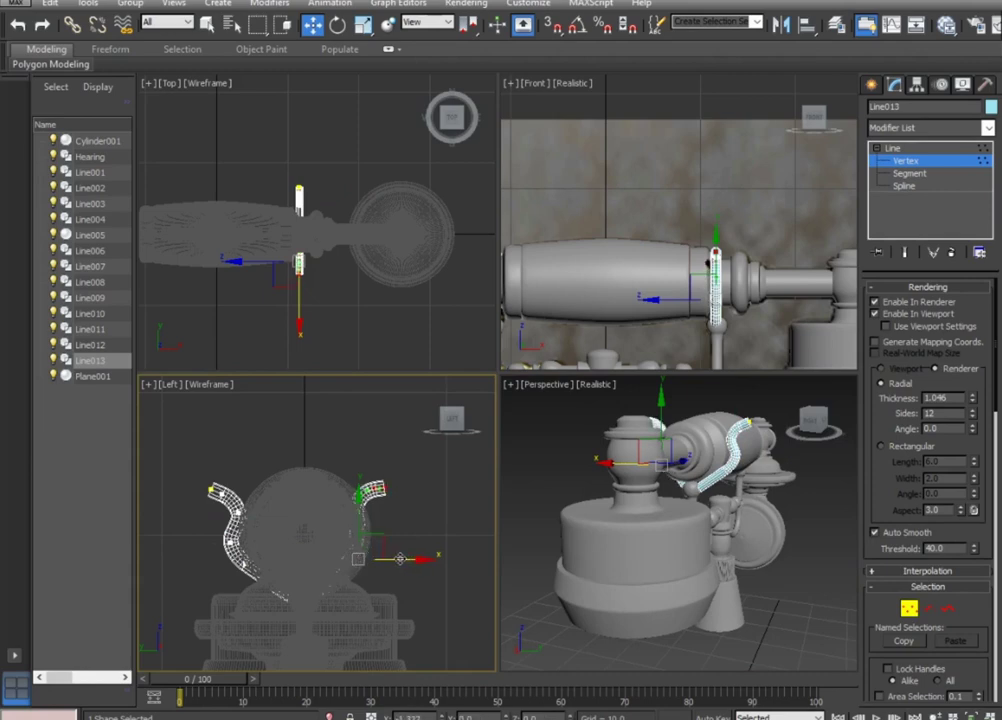
left_click_drag(388, 559, 352, 500)
left_click_drag(265, 568, 315, 513)
mouse_move(700, 520)
middle_mouse_down("alt")
mouse_move(908, 596)
mouse_move(912, 515)
mouse_move(494, 608)
middle_mouse_up("alt")
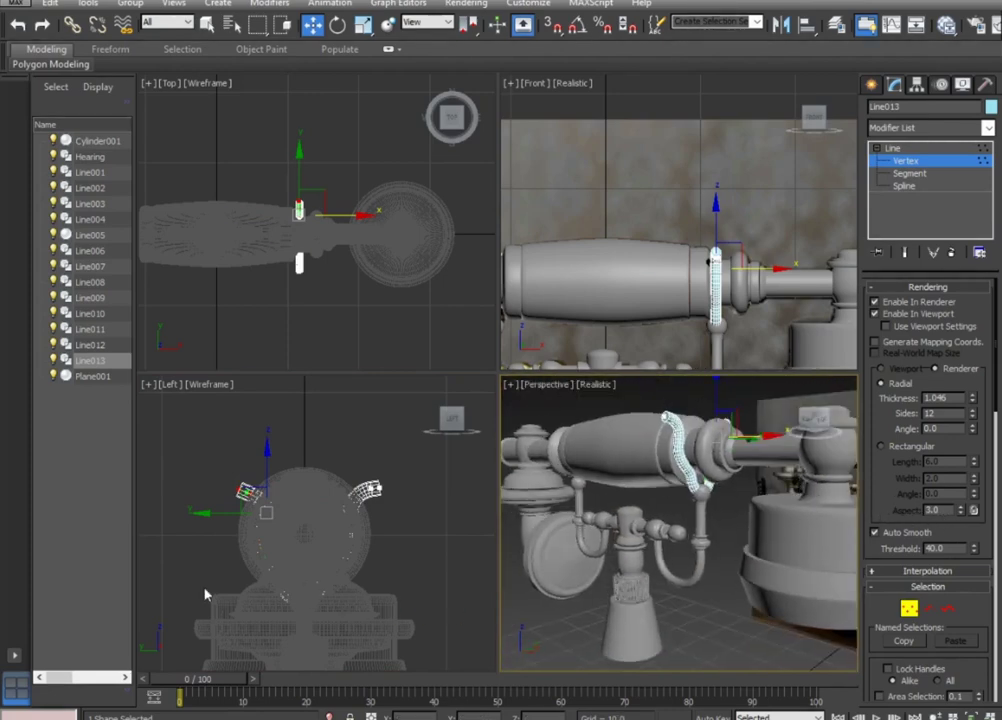
left_click_drag(205, 594, 495, 670)
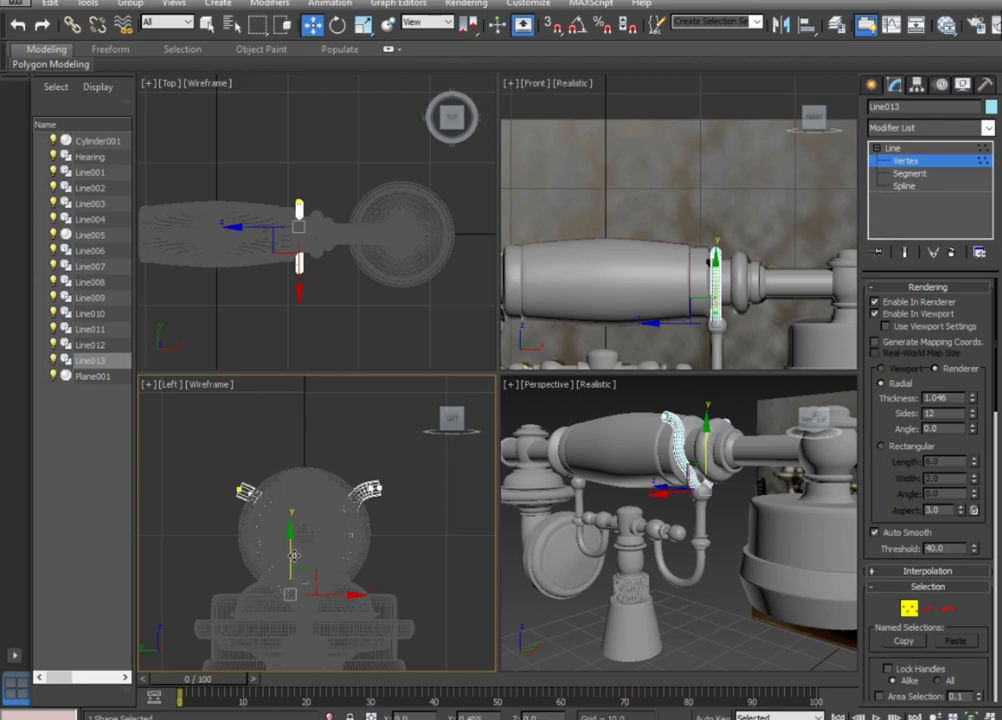
mouse_move(510, 650)
middle_mouse_down("alt")
mouse_move(734, 671)
mouse_move(581, 664)
mouse_move(745, 645)
middle_mouse_up("alt")
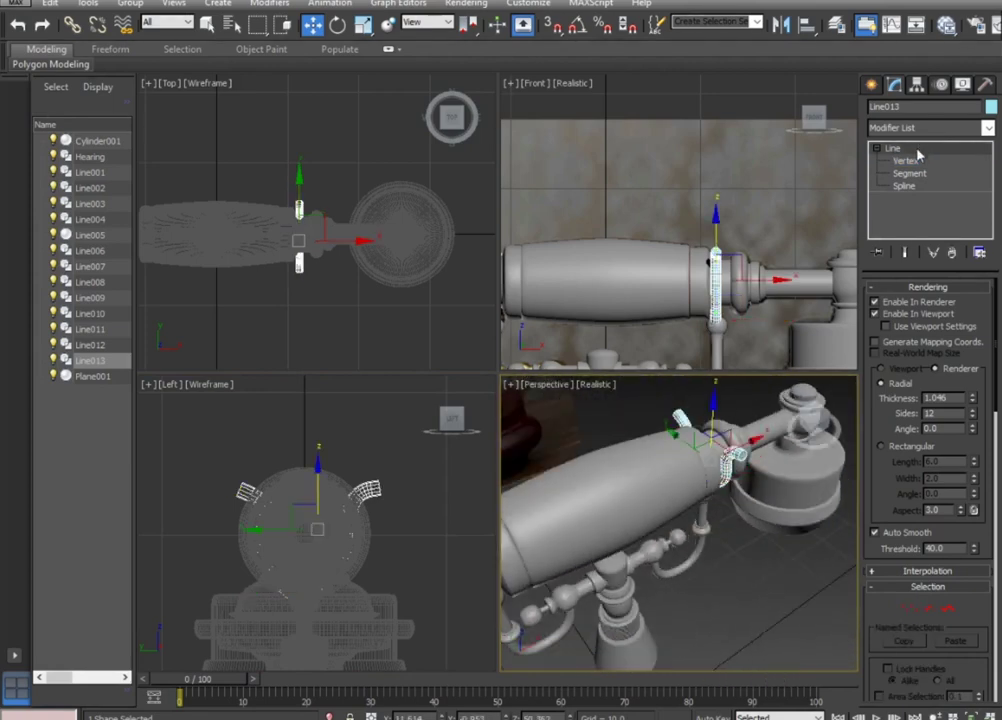
left_click(760, 597)
scroll(760, 552, "up", 5)
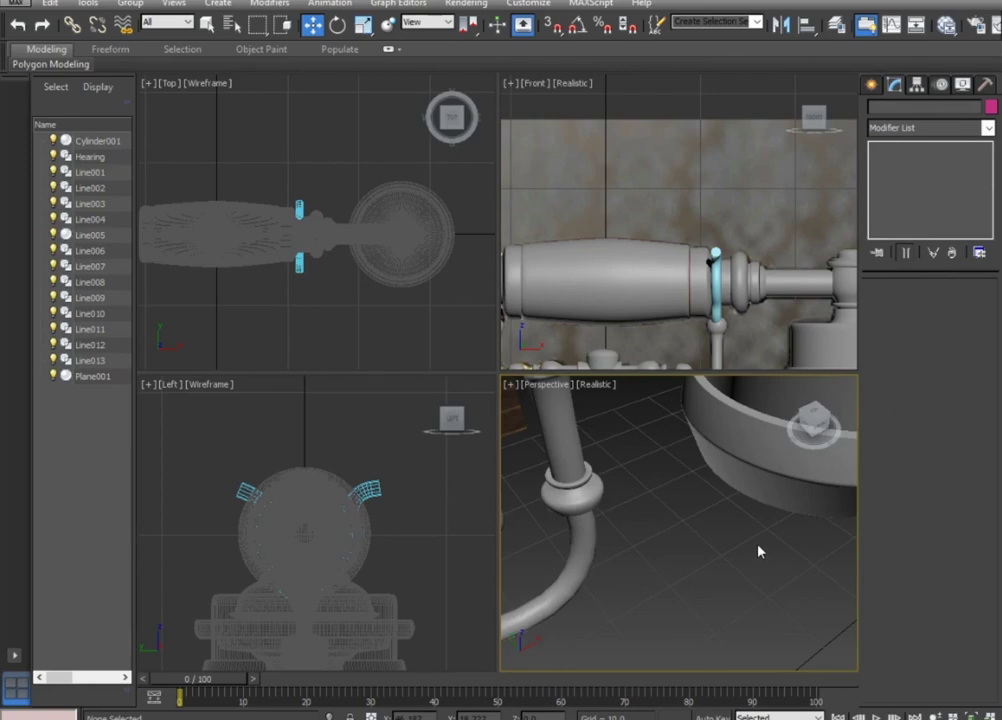
key("alt+w")
scroll(740, 551, "down", 10)
mouse_move(742, 523)
middle_mouse_down("alt")
mouse_move(608, 550)
mouse_move(492, 412)
mouse_move(526, 503)
middle_mouse_up("alt")
scroll(444, 430, "up", 4)
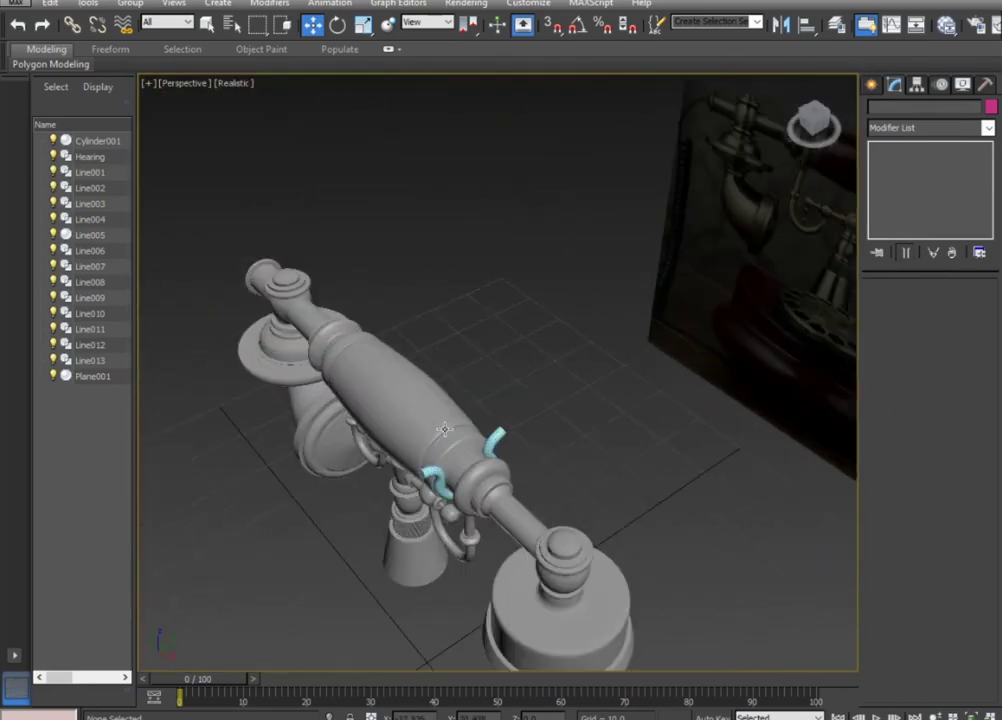
left_click(495, 437)
scroll(409, 347, "up", 3)
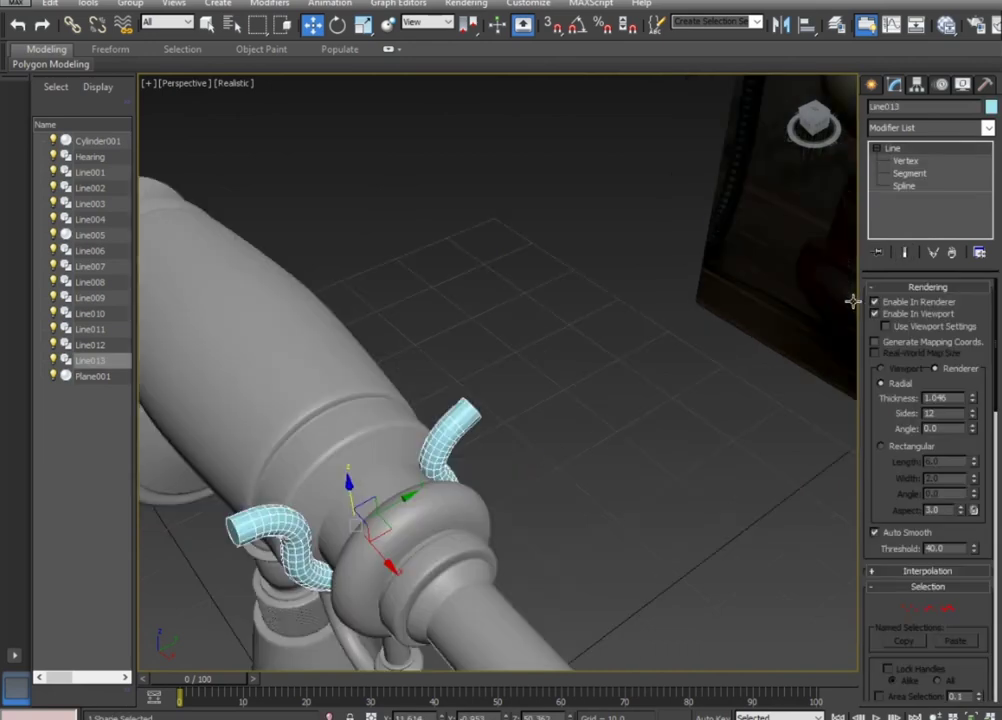
right_click(915, 150)
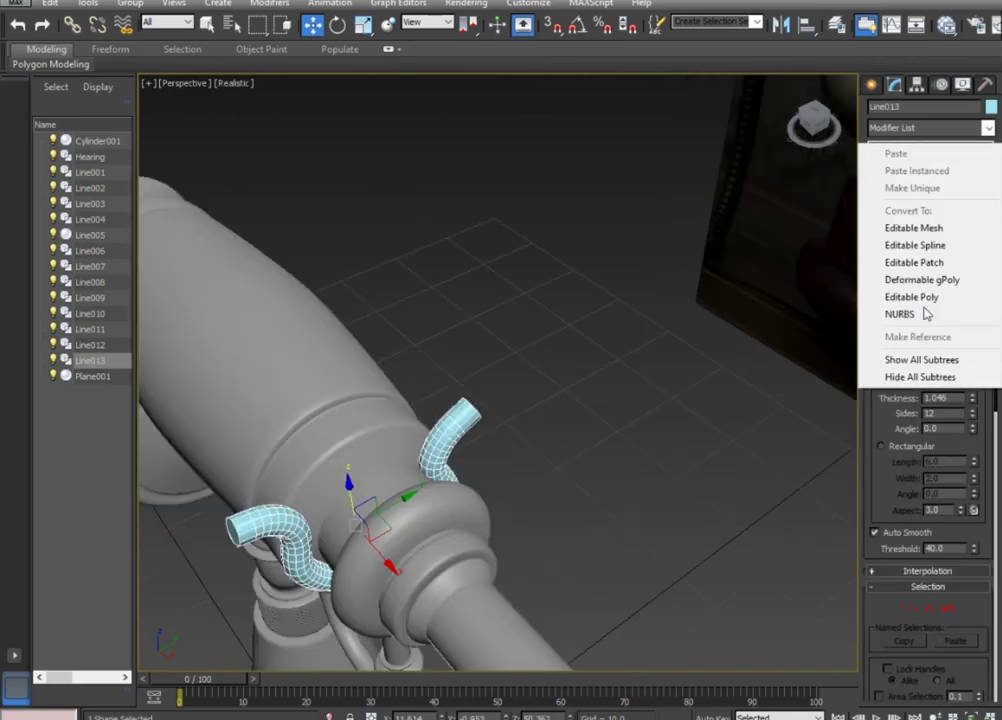
Convert Line013 to Editable Poly and select both hook arms' end faces.
left_click(933, 313)
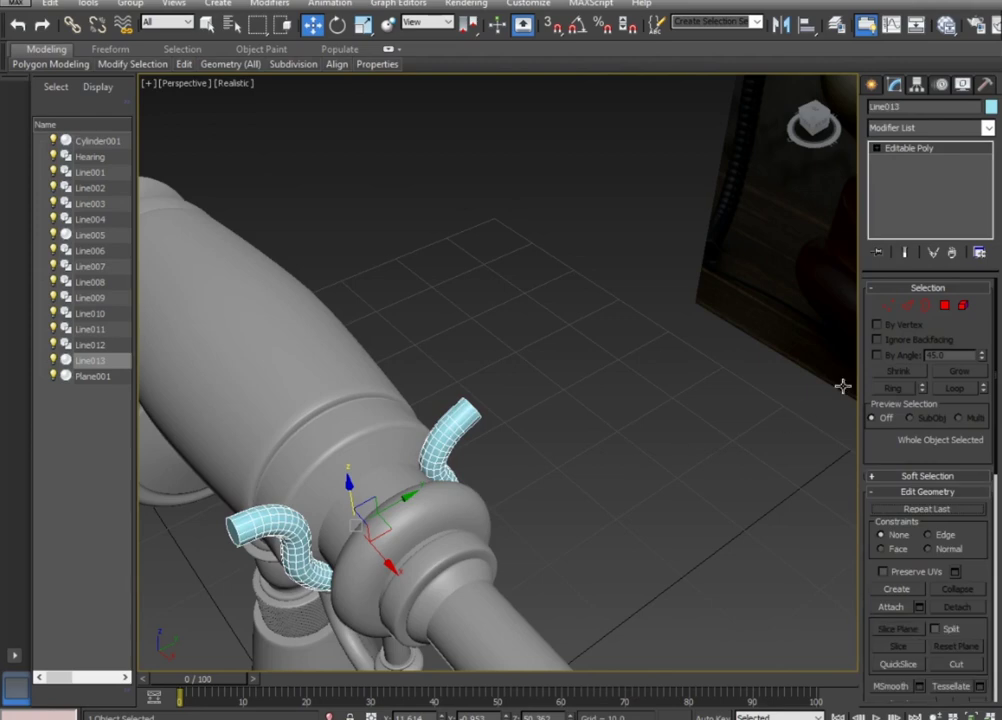
left_click(946, 305)
mouse_move(720, 376)
middle_mouse_down("alt")
mouse_move(561, 472)
mouse_move(503, 477)
mouse_move(463, 528)
mouse_move(497, 516)
middle_mouse_up("alt")
left_click(490, 478)
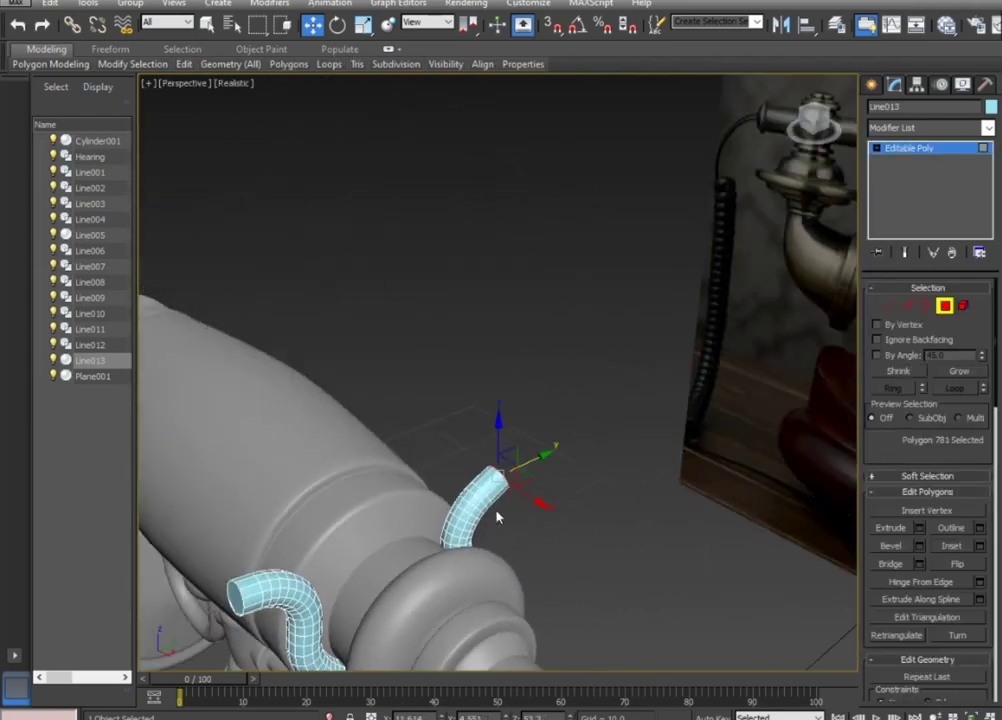
left_click(240, 598, "ctrl")
mouse_move(240, 598)
middle_mouse_down("alt")
mouse_move(546, 548)
mouse_move(454, 537)
mouse_move(492, 535)
middle_mouse_up("alt")
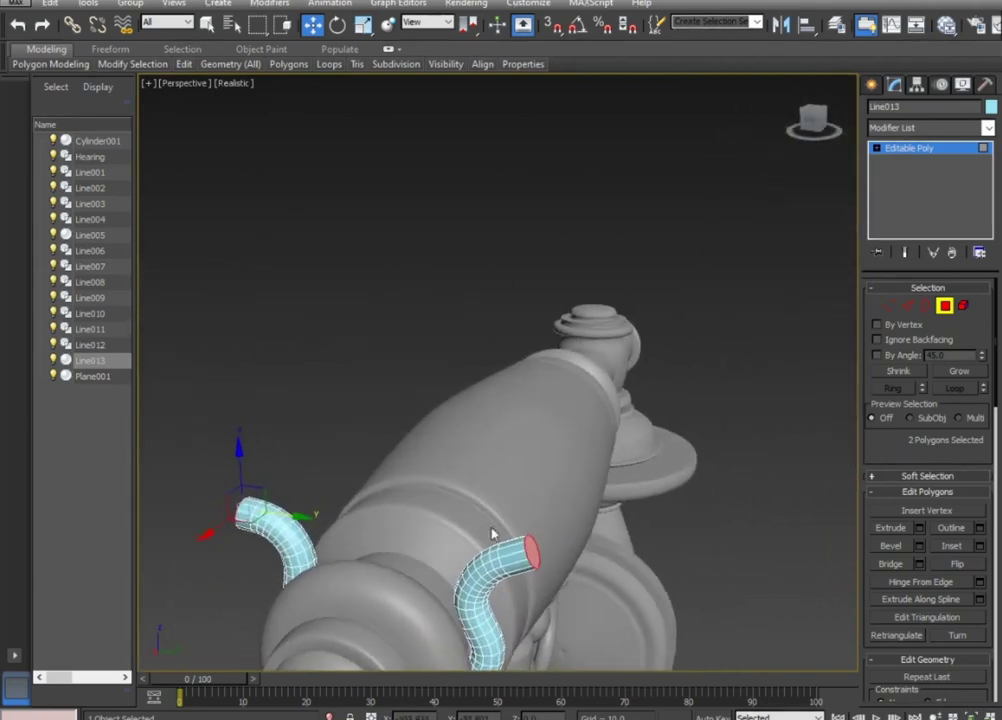
Bevel both end faces into tapered tips and exit Polygon mode.
left_click(893, 546)
left_click_drag(530, 548, 537, 551)
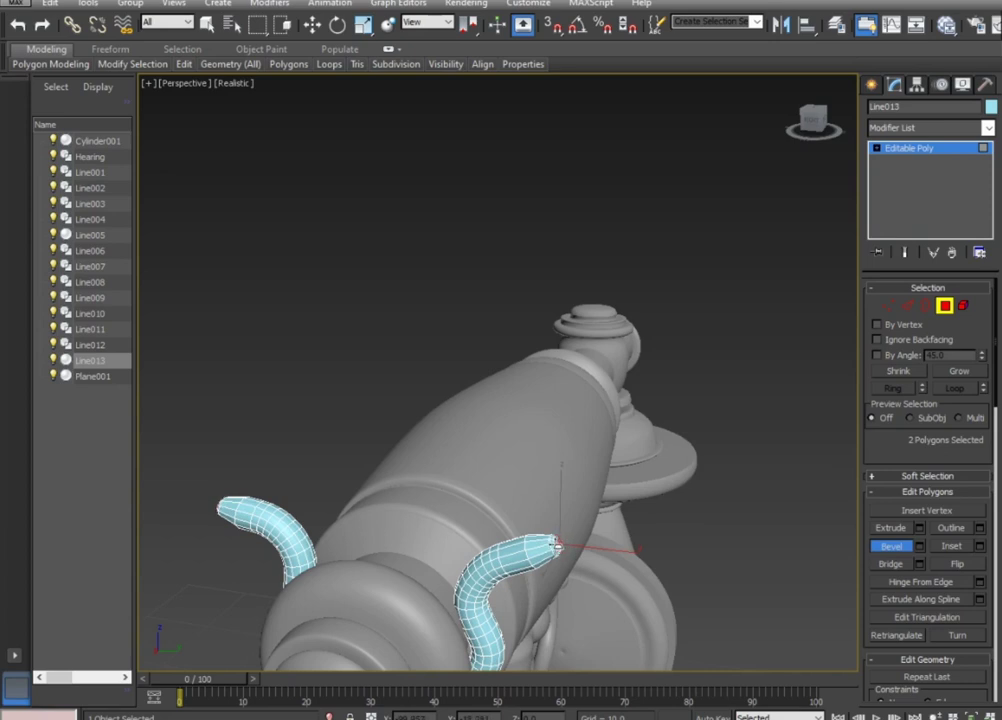
middle_click_drag(616, 590, 621, 577, "alt")
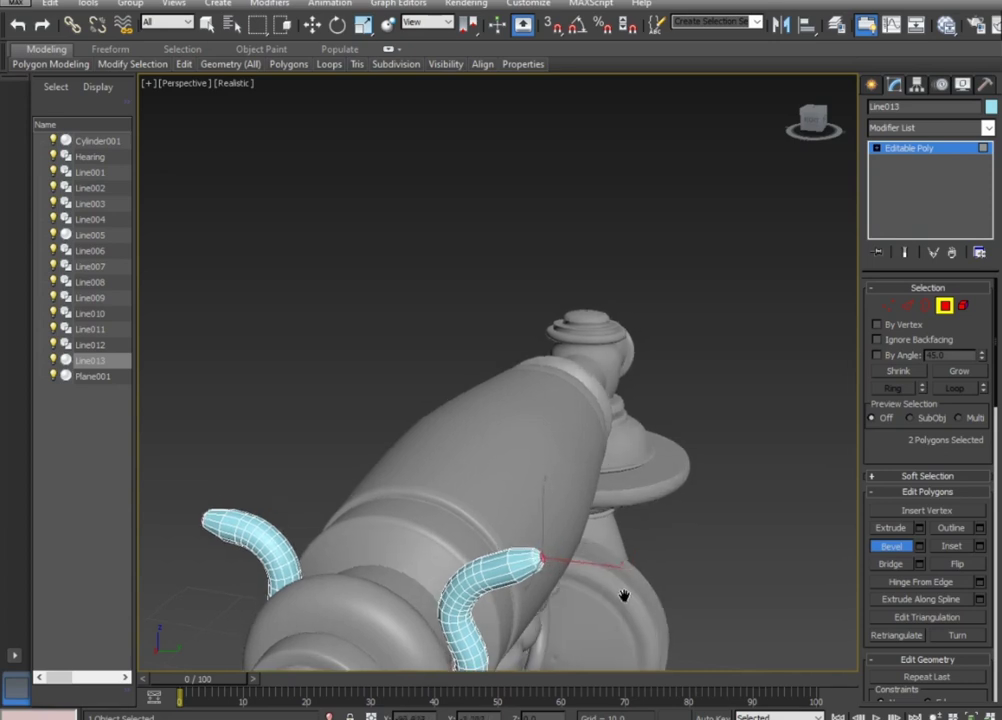
left_click(946, 307)
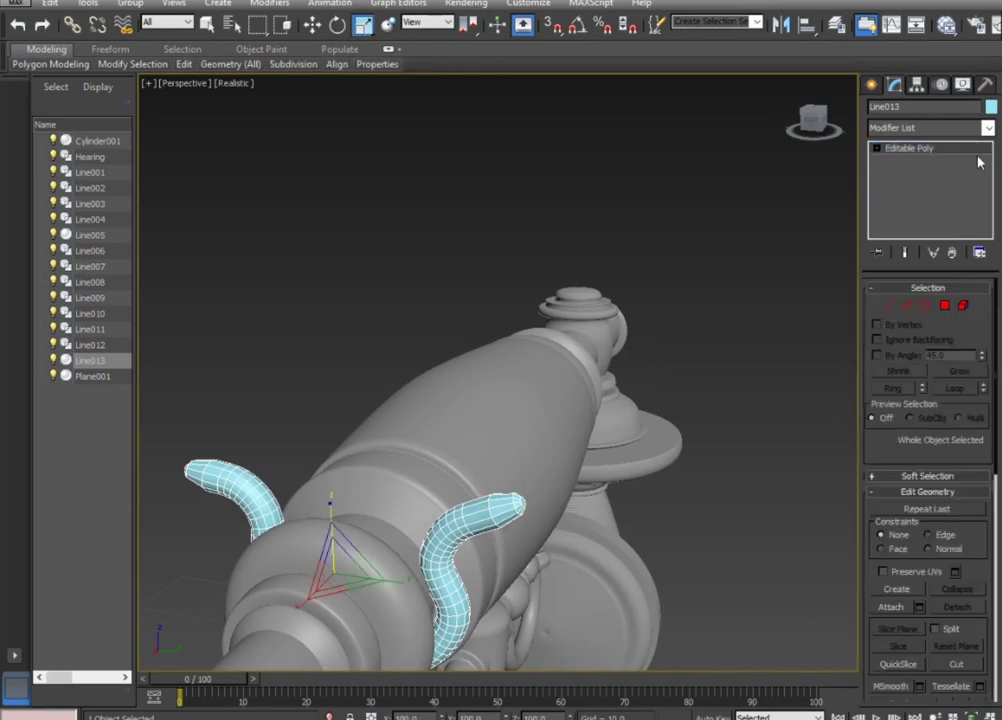
Add a MeshSmooth modifier to Line013 from the Modifier List.
left_click(987, 128)
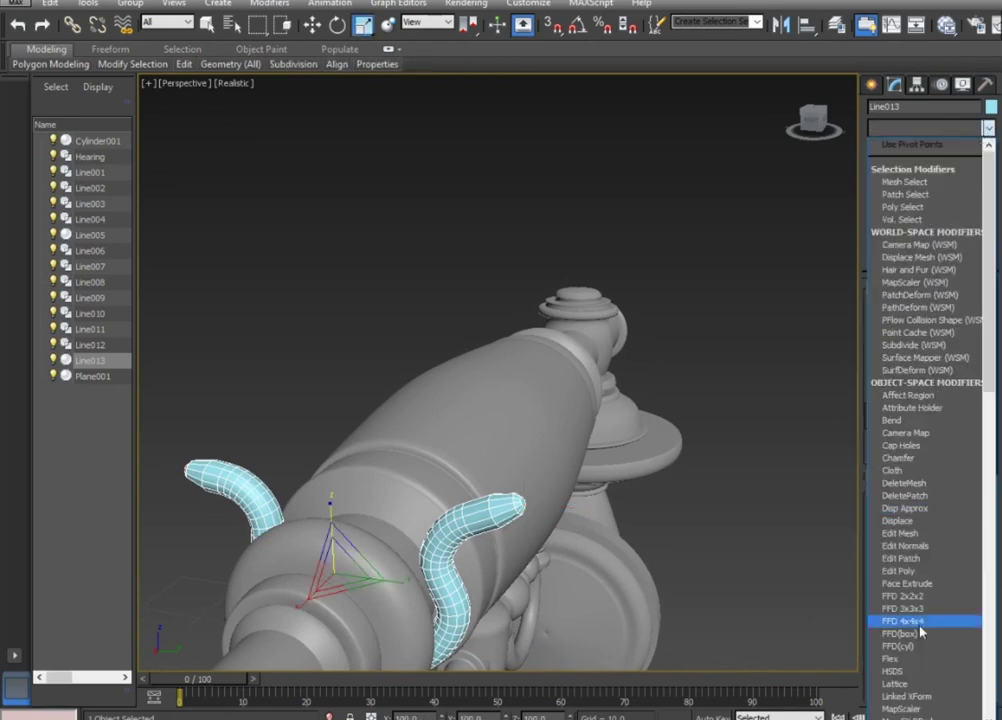
scroll(920, 632, "down", 15)
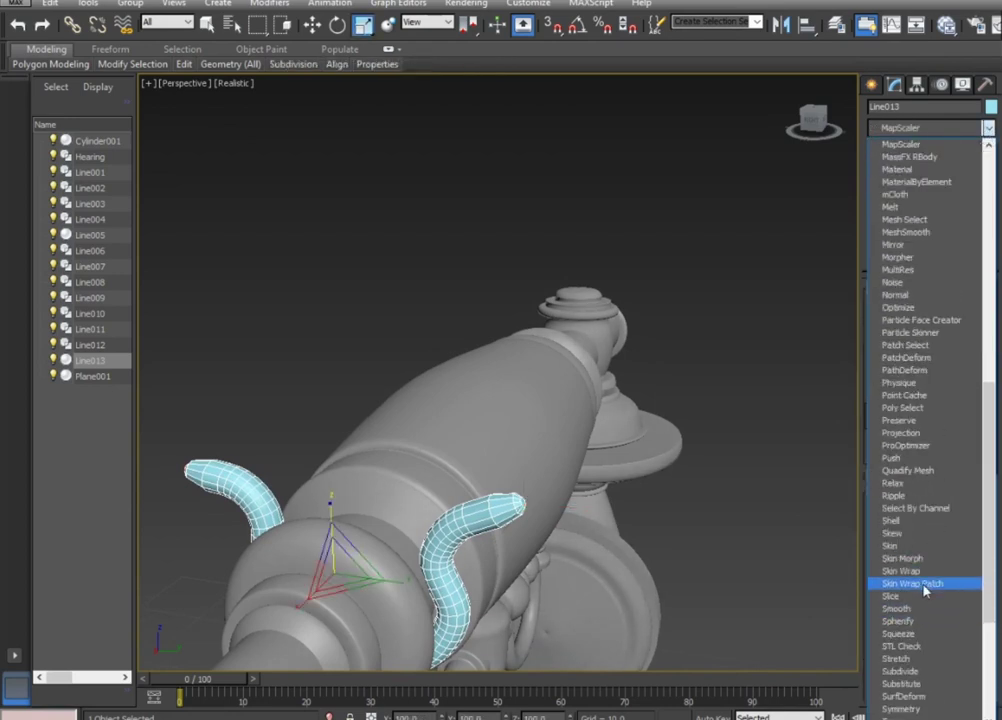
left_click(922, 232)
Deselect and orbit around the telephone to inspect the smoothed hooks, then reselect them.
middle_click_drag(600, 400, 823, 577, "alt")
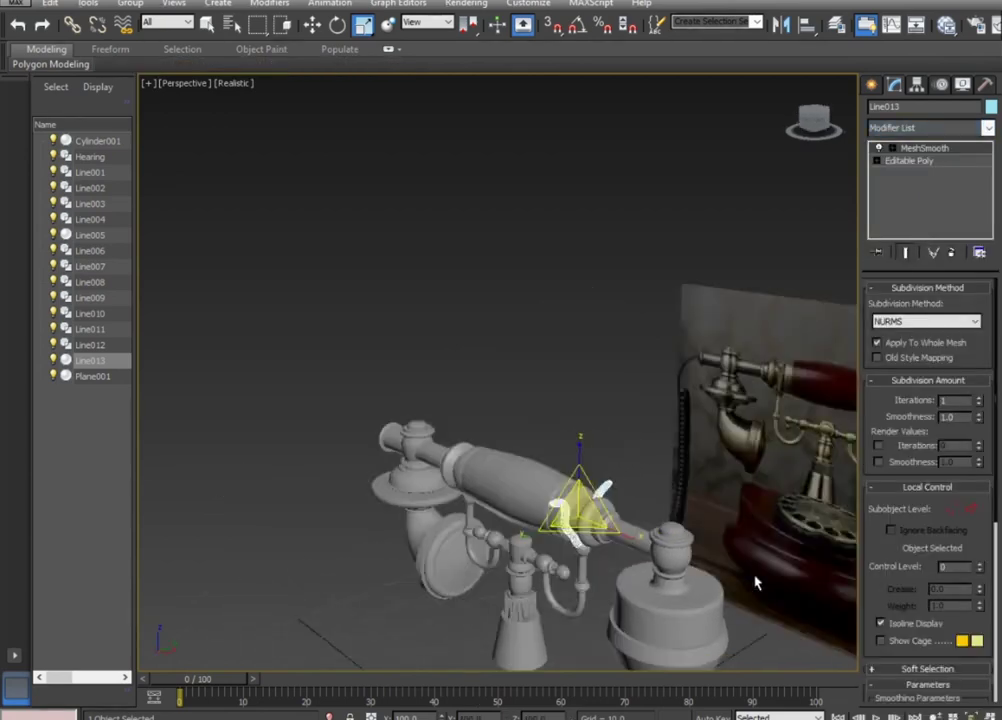
left_click(803, 555)
scroll(780, 552, "up", 5)
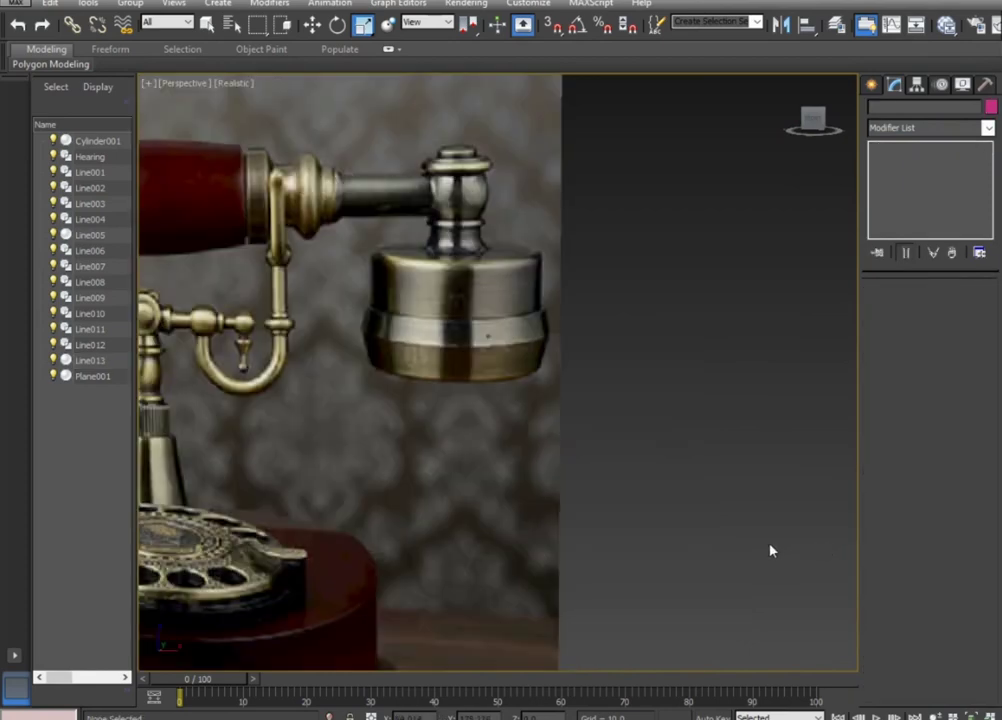
scroll(660, 520, "down", 3)
scroll(652, 530, "up", 1)
mouse_move(646, 539)
middle_mouse_down("alt")
mouse_move(626, 541)
mouse_move(640, 520)
mouse_move(633, 505)
mouse_move(628, 590)
middle_mouse_up("alt")
scroll(629, 510, "down", 4)
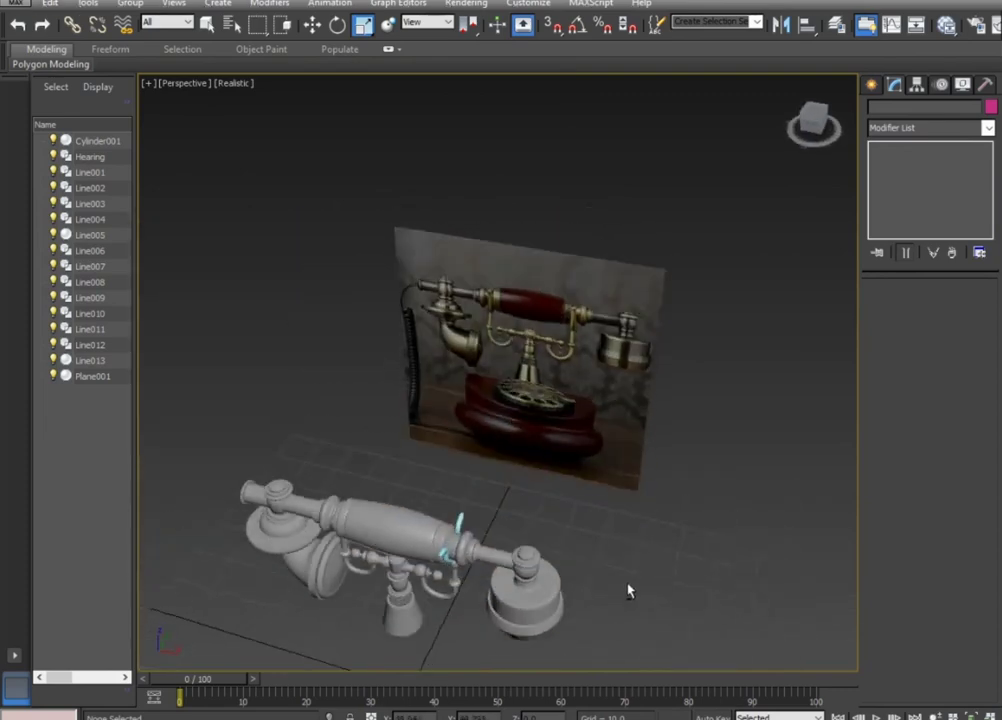
scroll(497, 520, "up", 5)
left_click(578, 364)
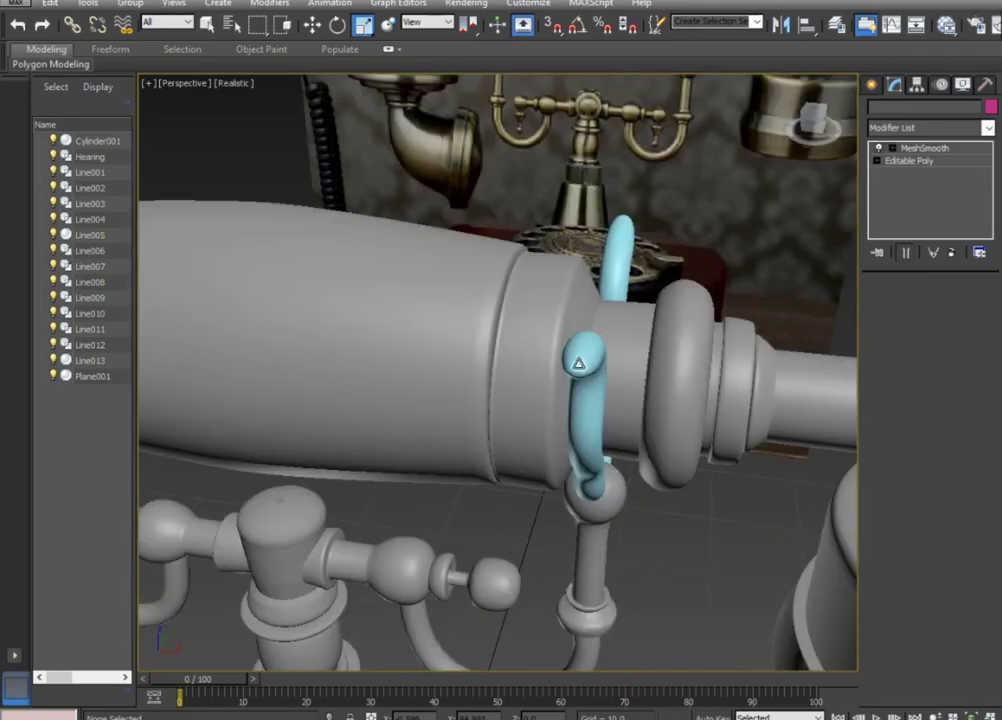
Give Line013's hook tubes the plain grey basic object colour.
right_click(577, 360)
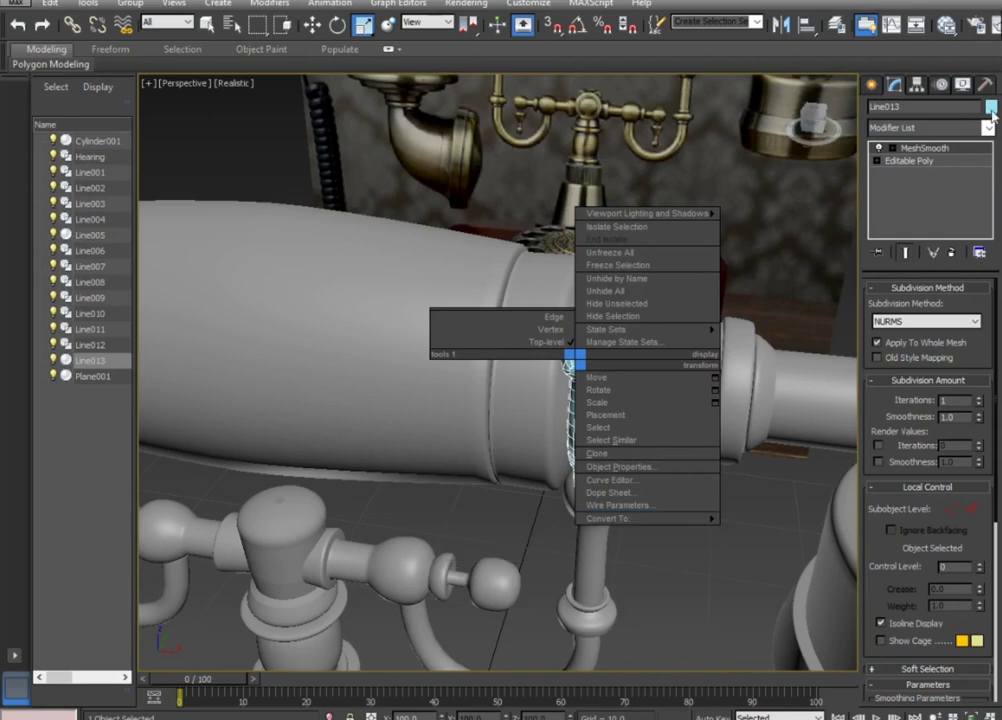
left_click(990, 106)
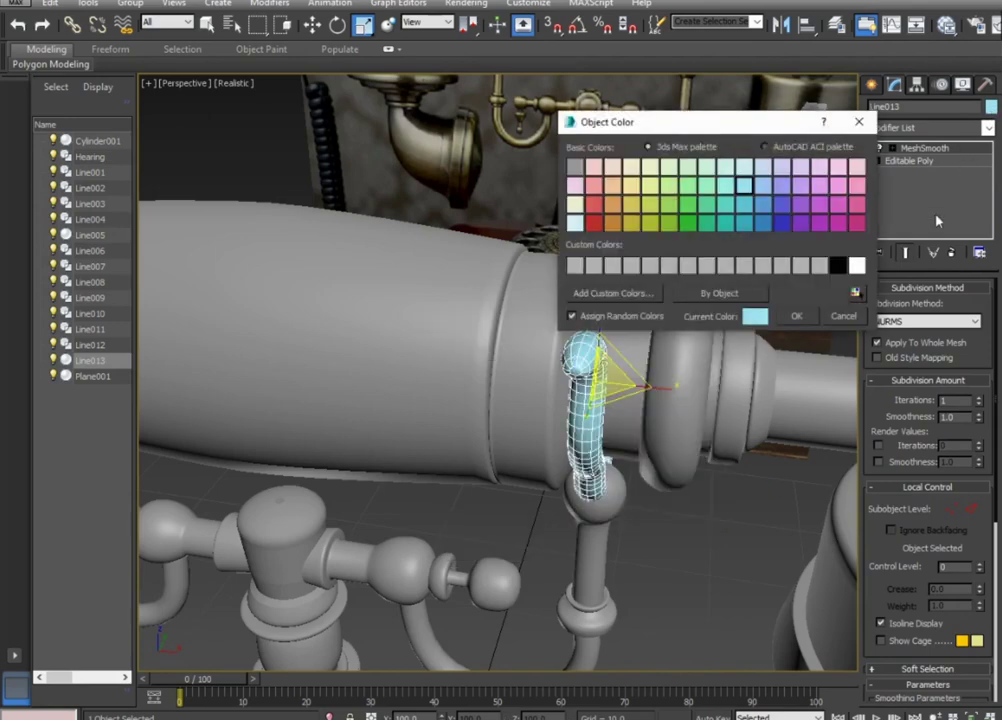
left_click(575, 168)
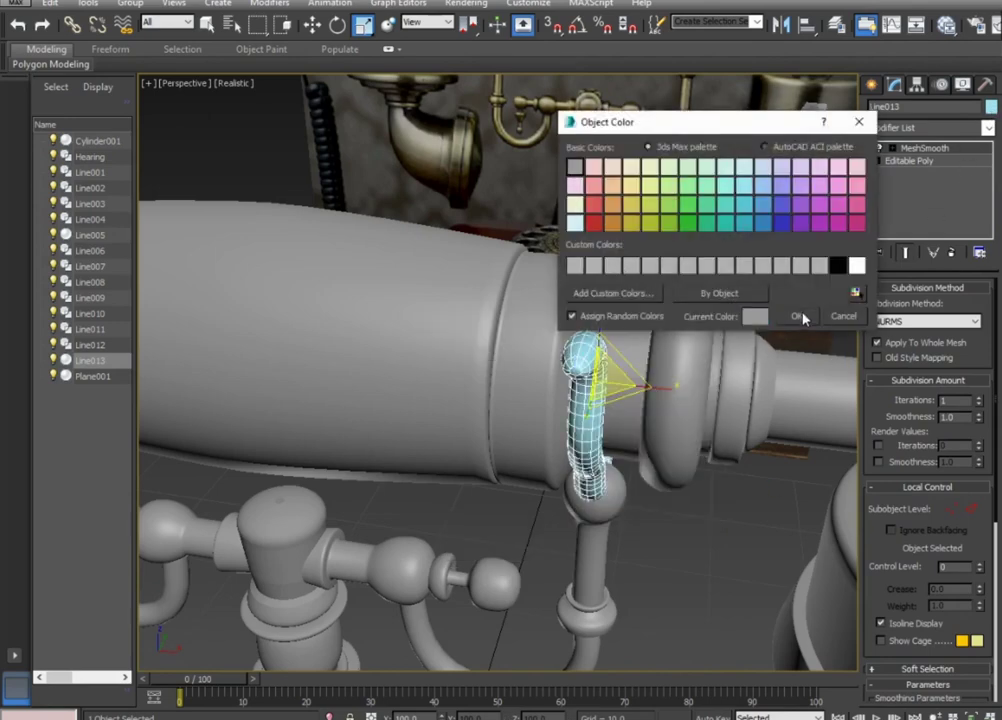
left_click(798, 316)
Reselect the hook tubes with the Move tool and show the four-viewport layout.
left_click(313, 25)
left_click(720, 592)
left_click(604, 490)
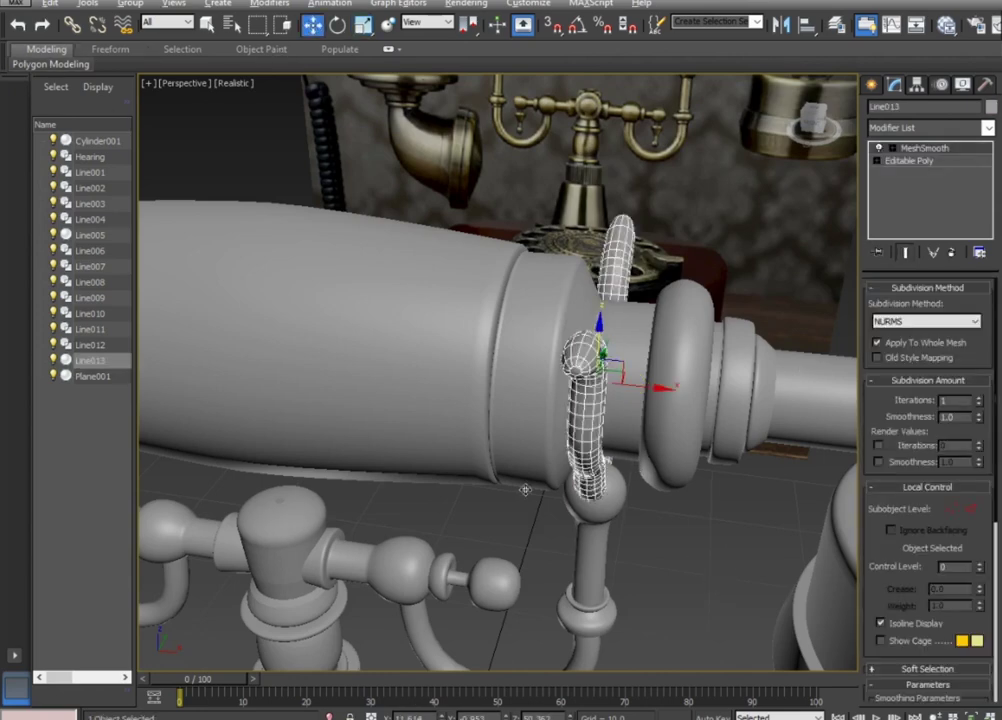
key("alt+w")
scroll(700, 290, "down", 2)
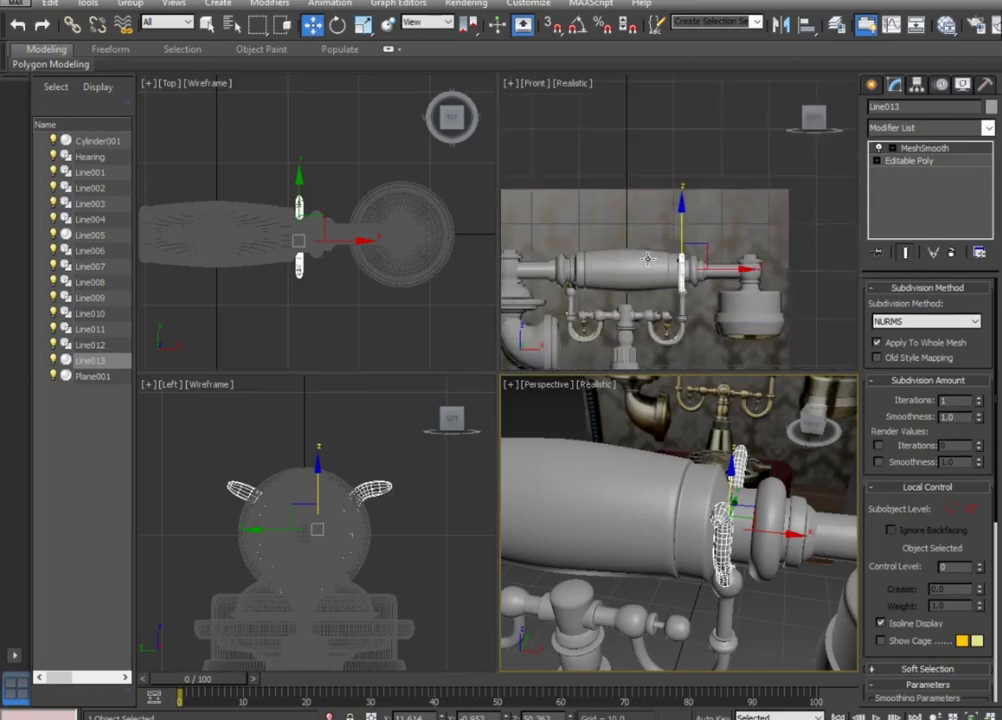
Clone the grey hooks along X to the left end of the handle in the Front view.
middle_click_drag(740, 300, 782, 292)
left_click_drag(782, 292, 653, 287)
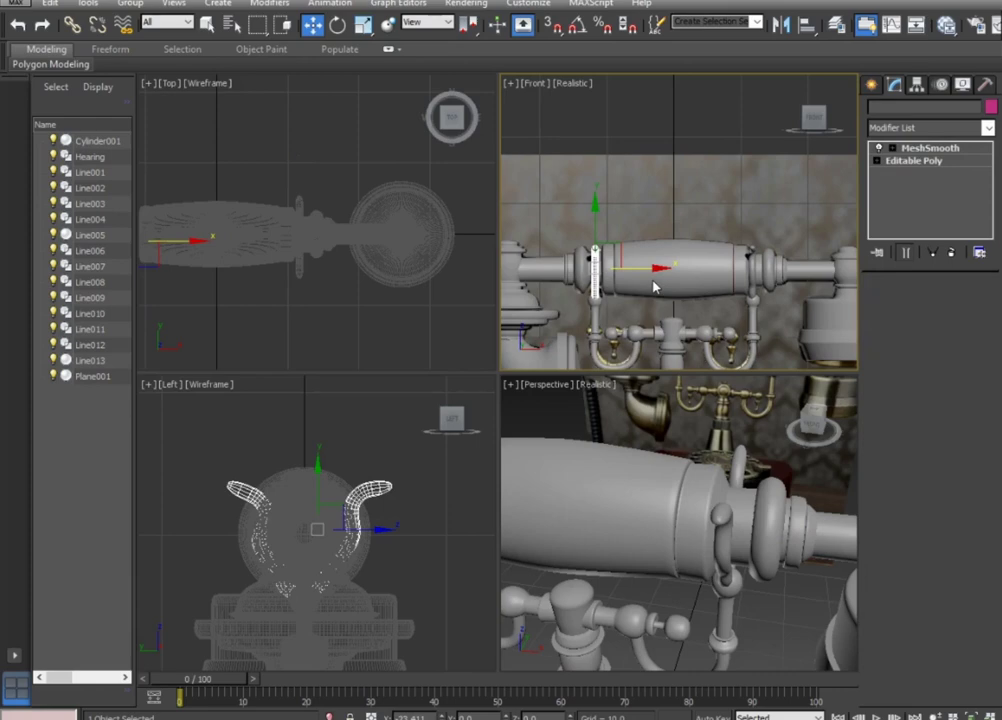
left_click(503, 435)
left_click(633, 570)
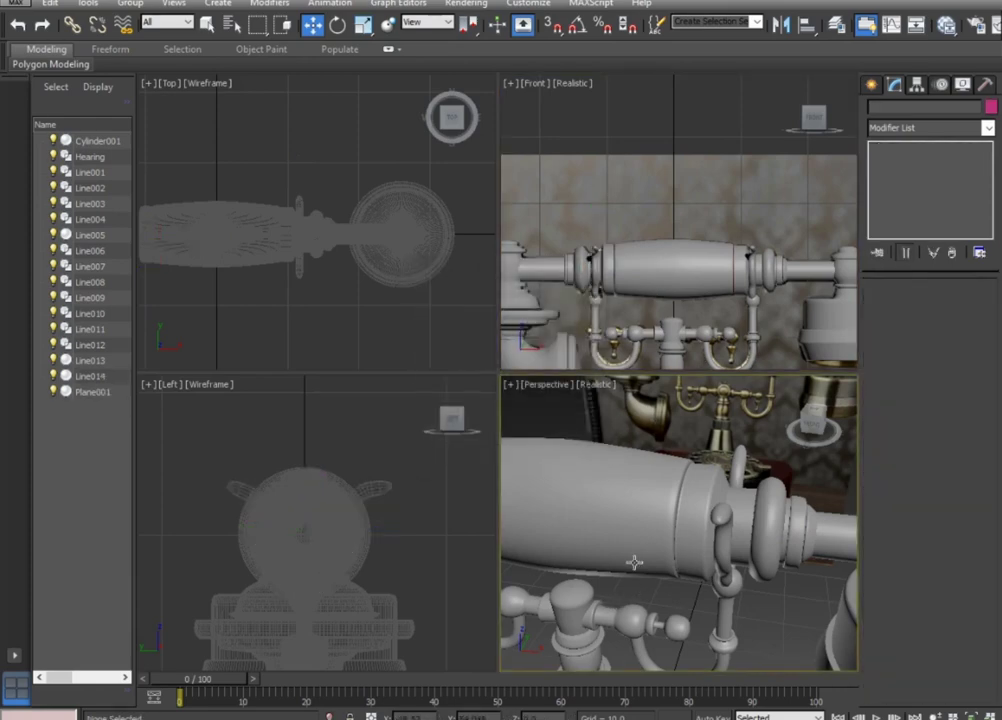
Orbit the enlarged perspective view to check the telephone, then bring up the spline creation options.
key("alt+w")
scroll(600, 586, "down", 5)
mouse_move(600, 586)
middle_mouse_down("alt")
mouse_move(667, 523)
mouse_move(674, 528)
mouse_move(651, 540)
middle_mouse_up("alt")
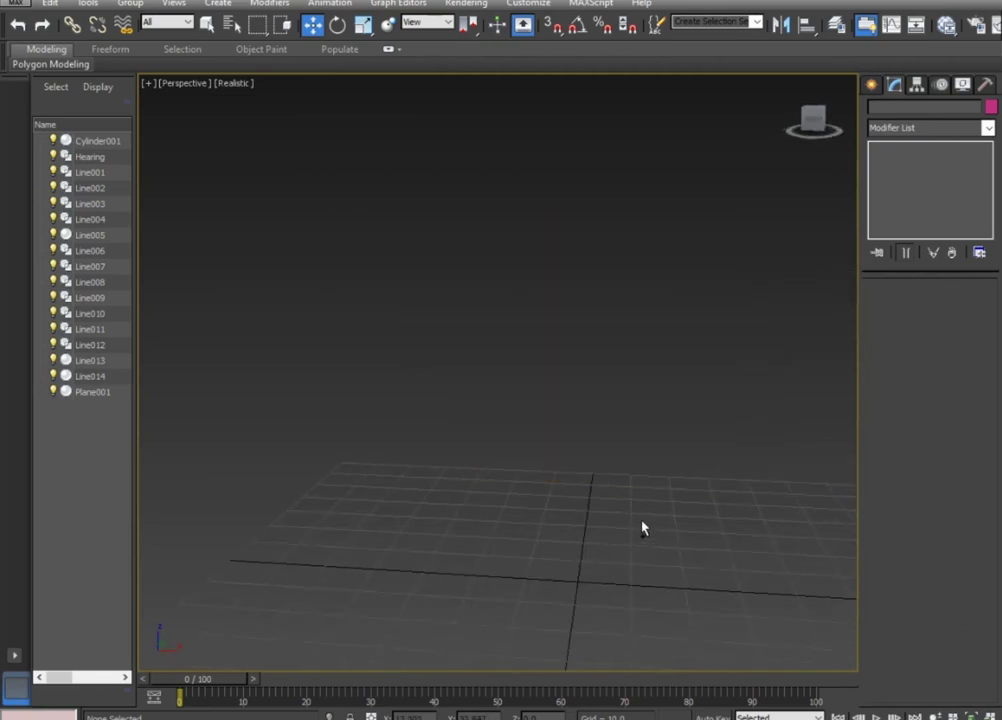
scroll(641, 523, "down", 4)
mouse_move(641, 523)
middle_mouse_down("alt")
mouse_move(626, 543)
mouse_move(642, 530)
mouse_move(508, 505)
mouse_move(537, 497)
mouse_move(501, 539)
mouse_move(459, 546)
middle_mouse_up("alt")
scroll(530, 506, "up", 6)
scroll(476, 543, "down", 1)
key("alt+w")
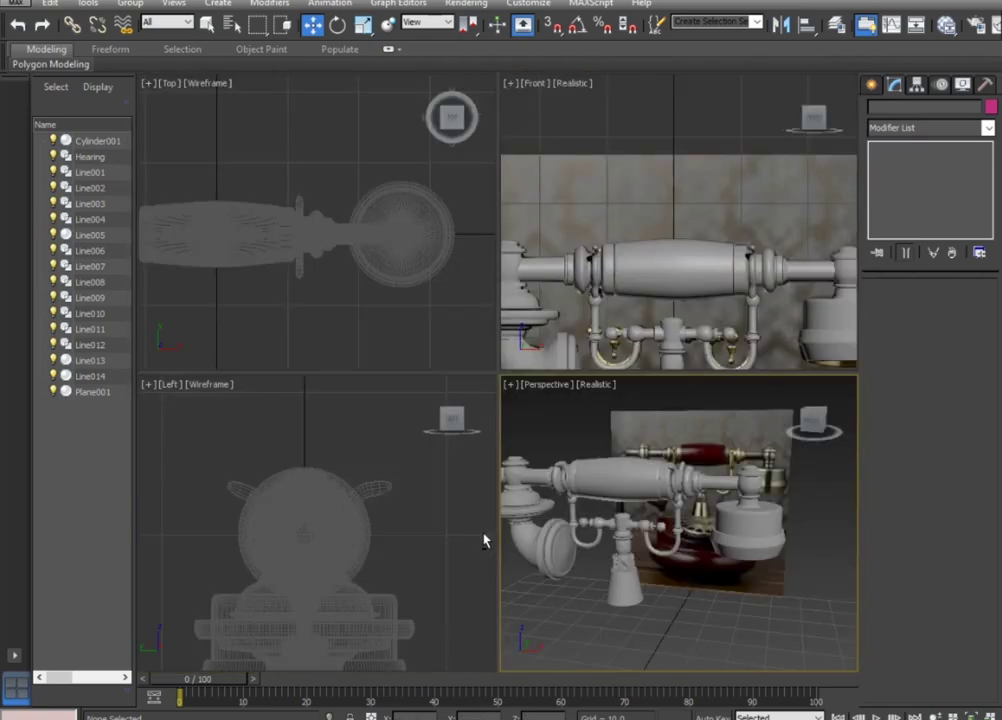
scroll(340, 474, "down", 3)
middle_click_drag(340, 474, 358, 412)
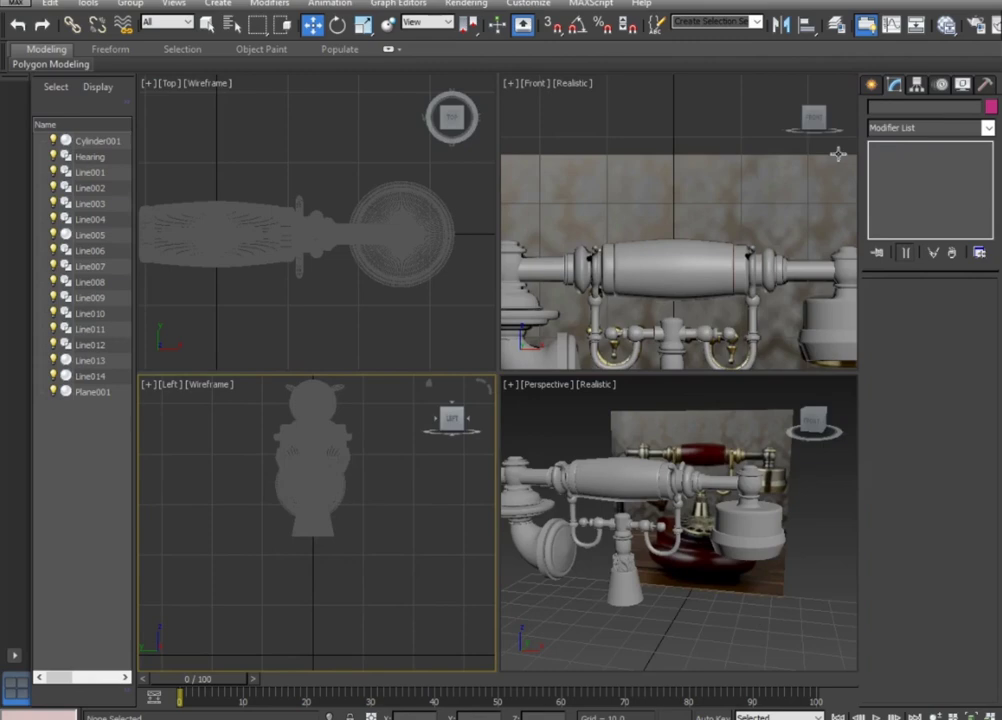
left_click(871, 85)
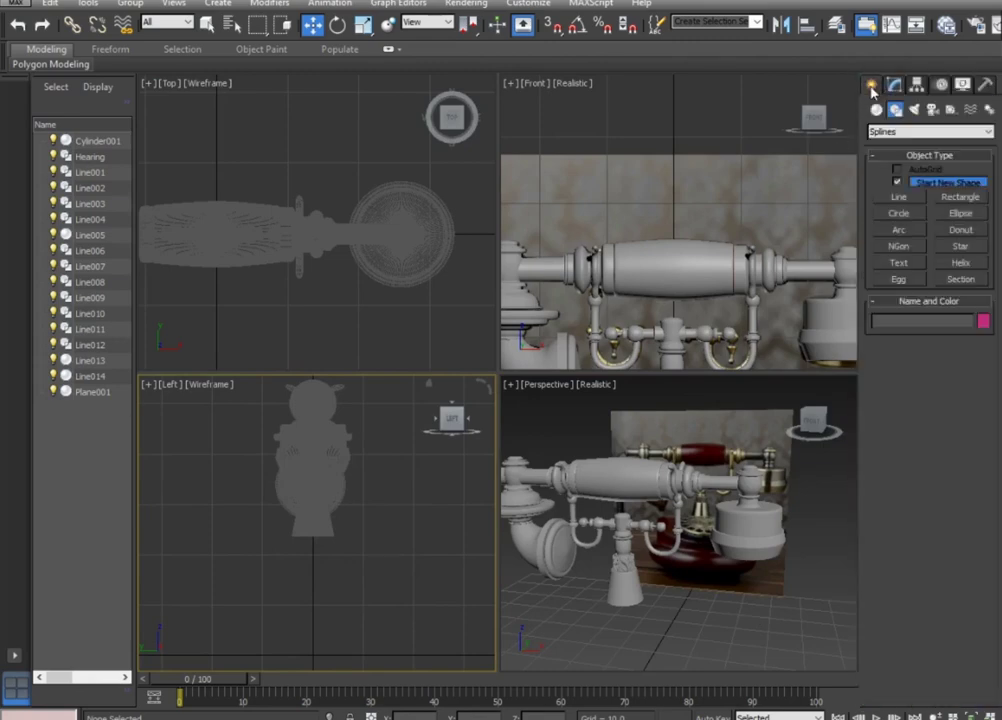
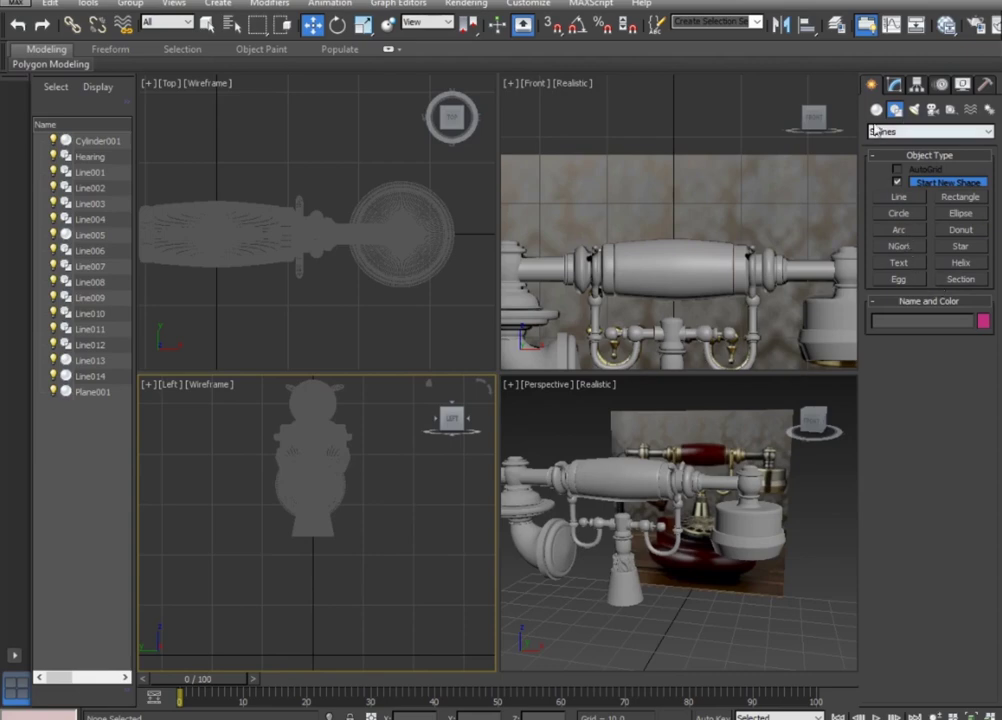
Draw Cylinder002 in the Top view beneath the phone's base, radius 7.056 and height 12.335.
left_click(877, 110)
left_click(918, 218)
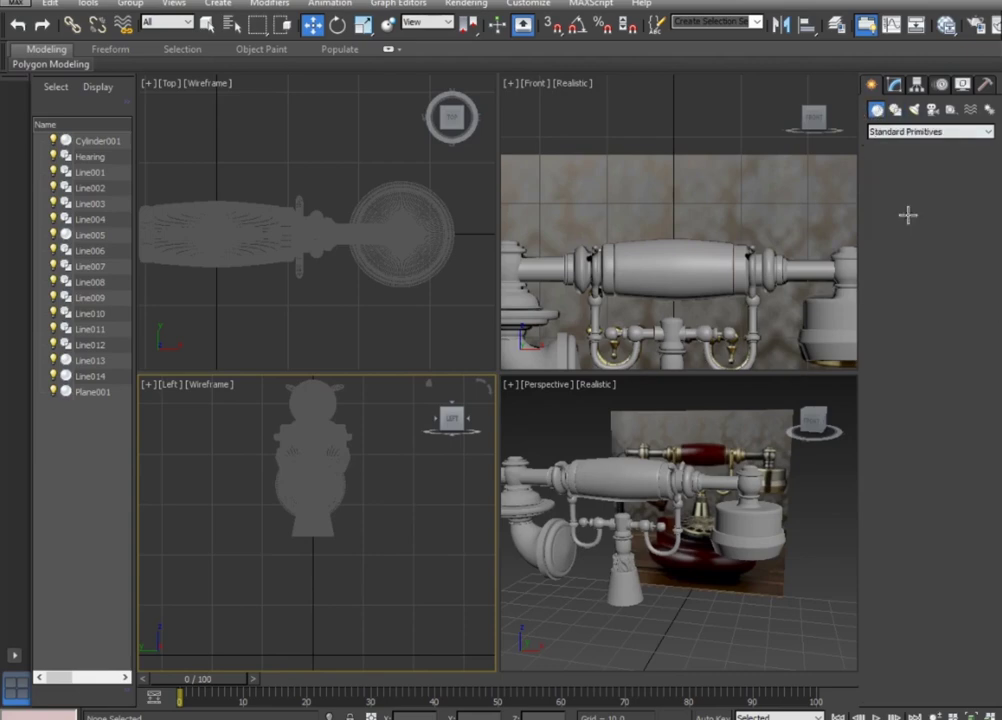
middle_click_drag(208, 262, 356, 287)
left_click_drag(350, 256, 371, 284)
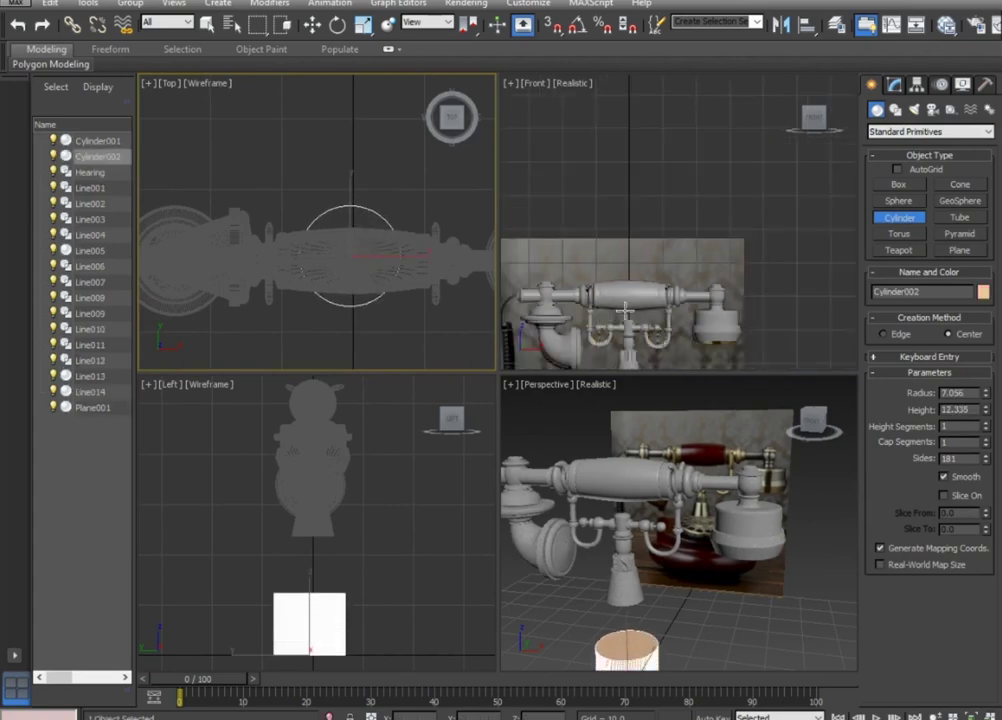
scroll(600, 220, "down", 5)
scroll(634, 261, "up", 5)
Reduce the cylinder's Sides to 12.
middle_click_drag(634, 261, 668, 187)
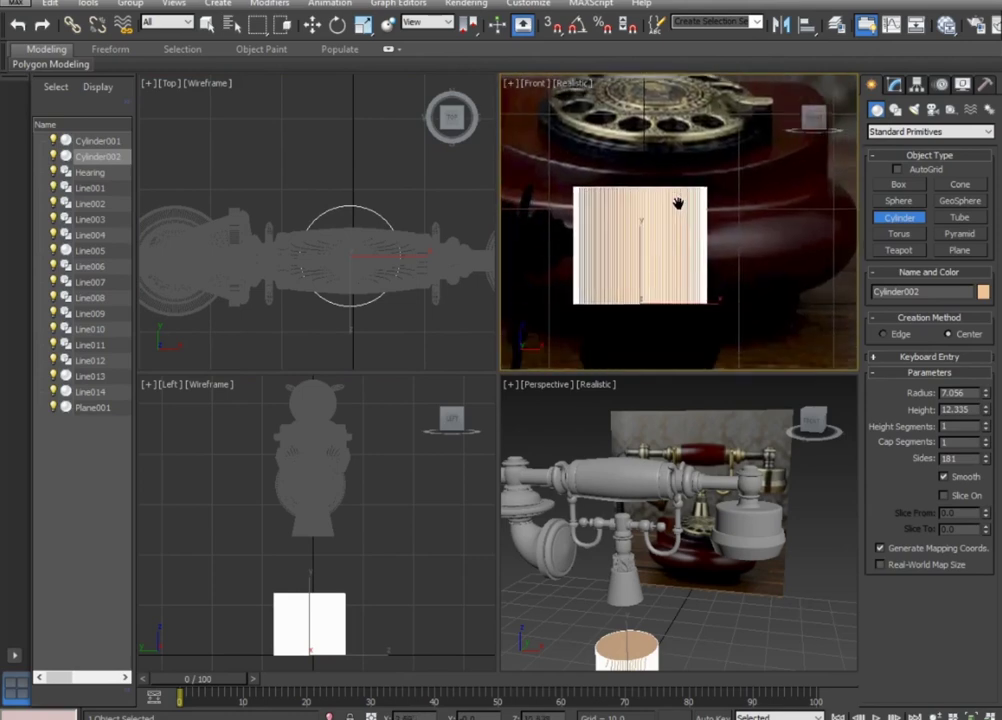
mouse_move(996, 463)
left_mouse_down()
mouse_move(996, 198)
mouse_move(986, 200)
mouse_move(985, 235)
left_mouse_up()
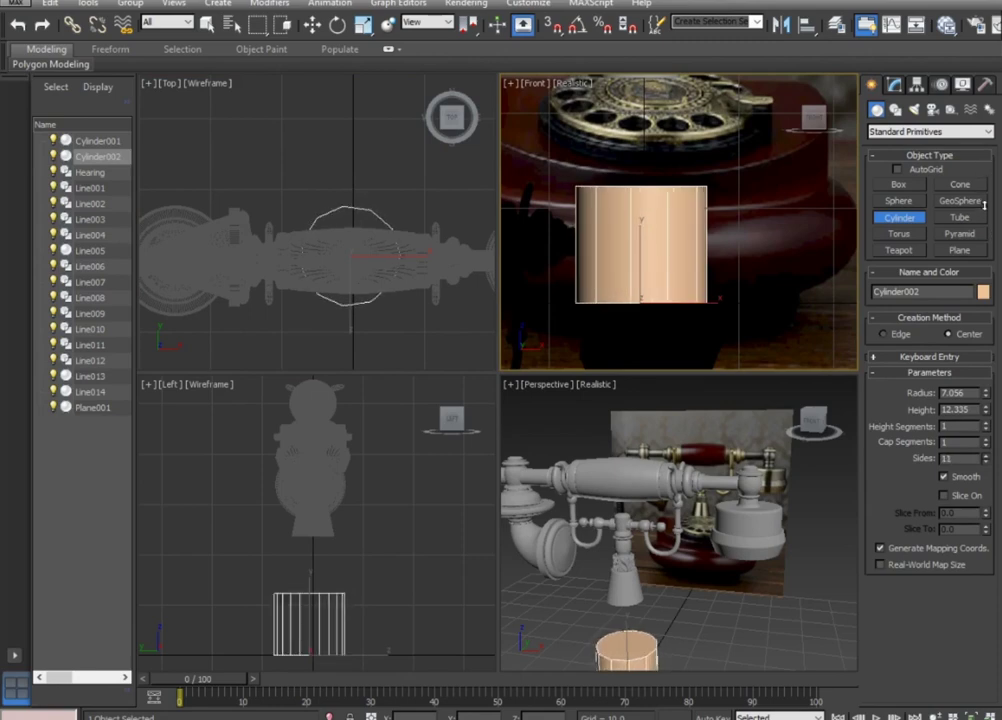
left_click_drag(985, 238, 990, 202)
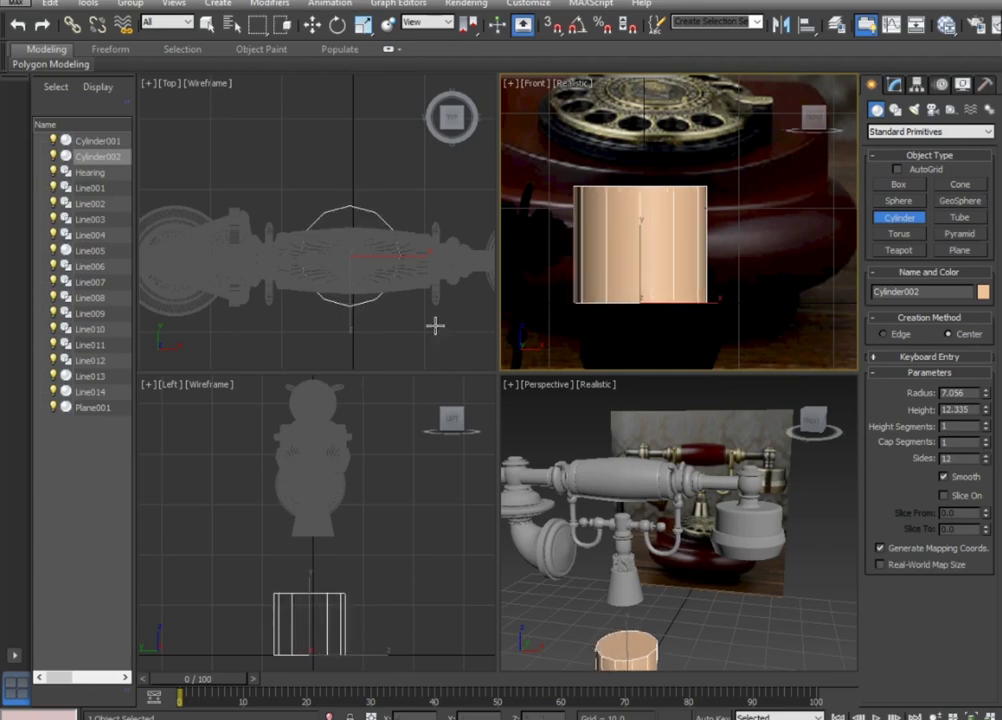
left_click(306, 30)
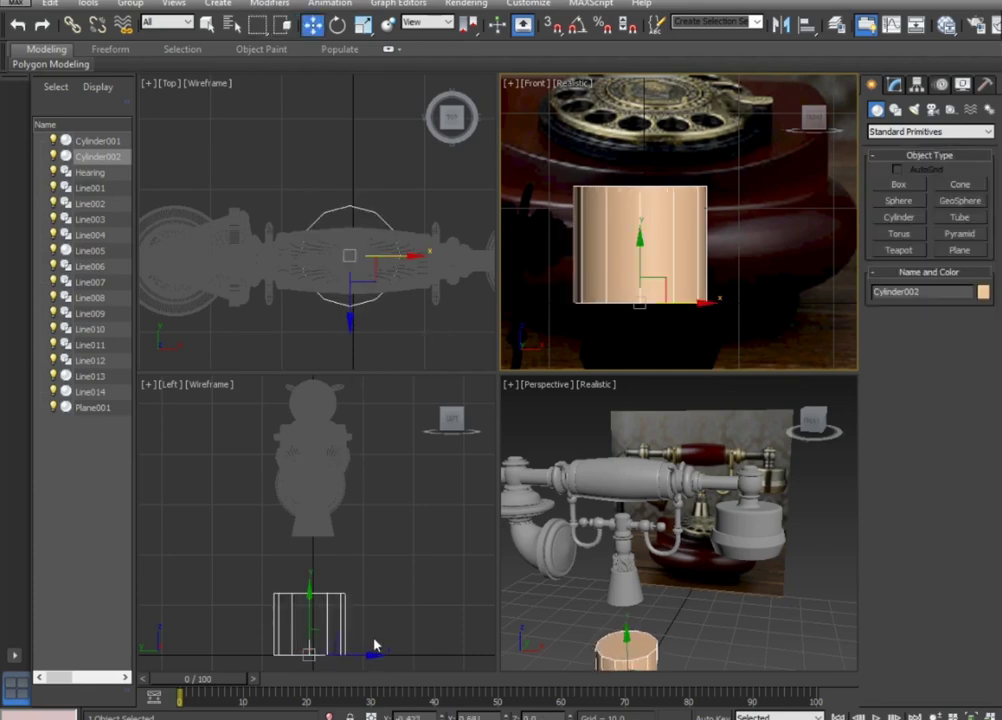
In the maximized Front view, scale the cylinder up uniformly and squash it vertically into a flat disc.
left_click_drag(366, 660, 371, 658)
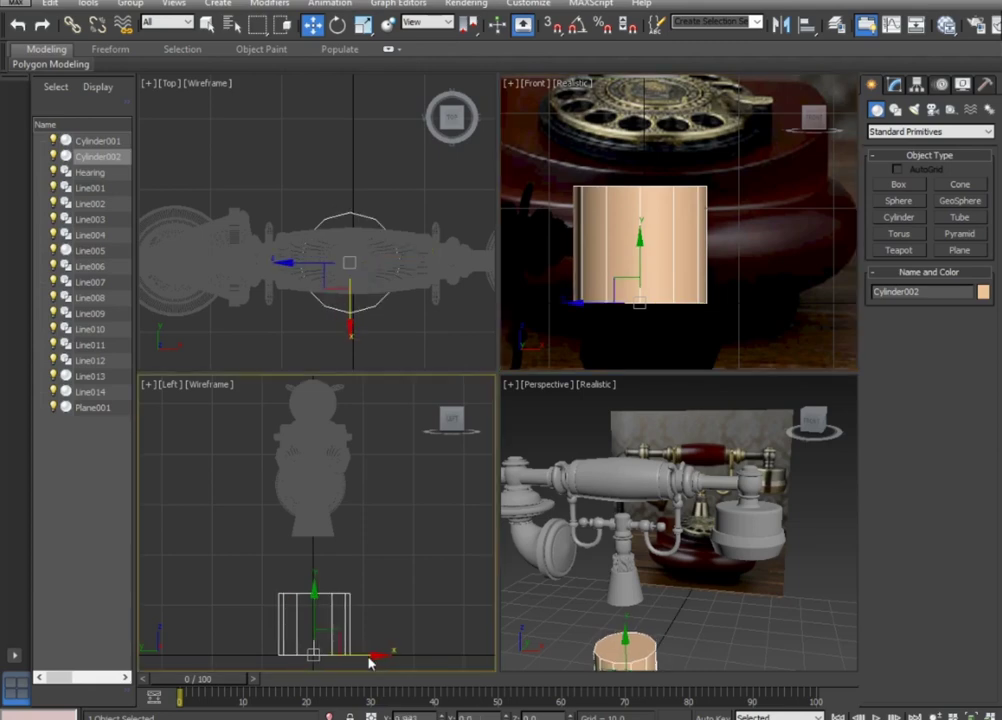
scroll(553, 210, "down", 3)
middle_click_drag(746, 130, 680, 226)
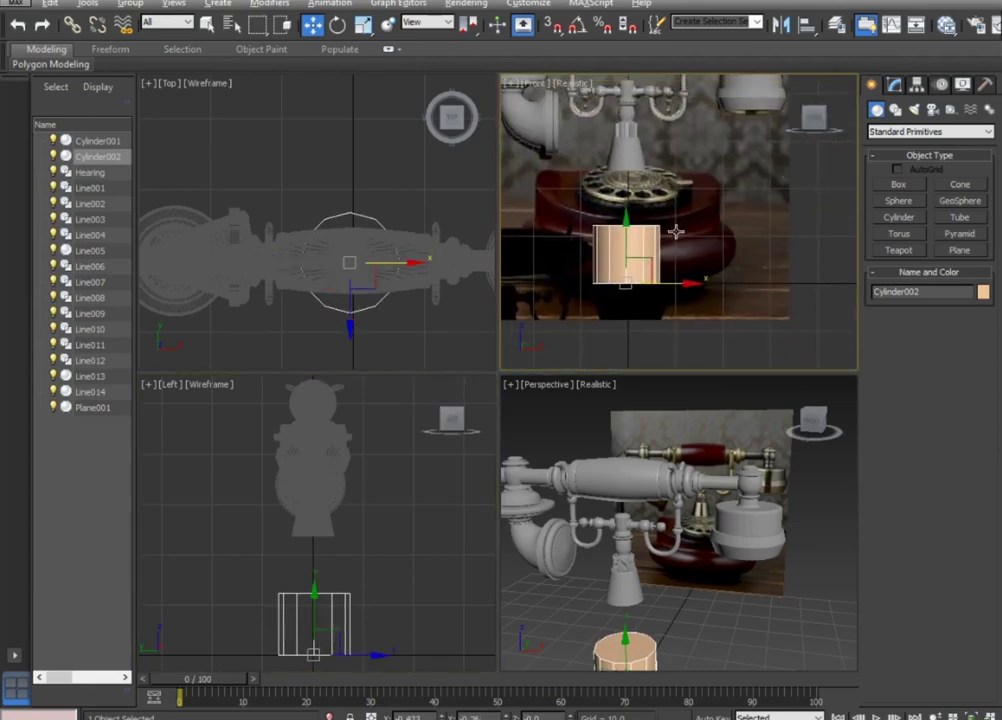
key("alt+w")
left_click(915, 87)
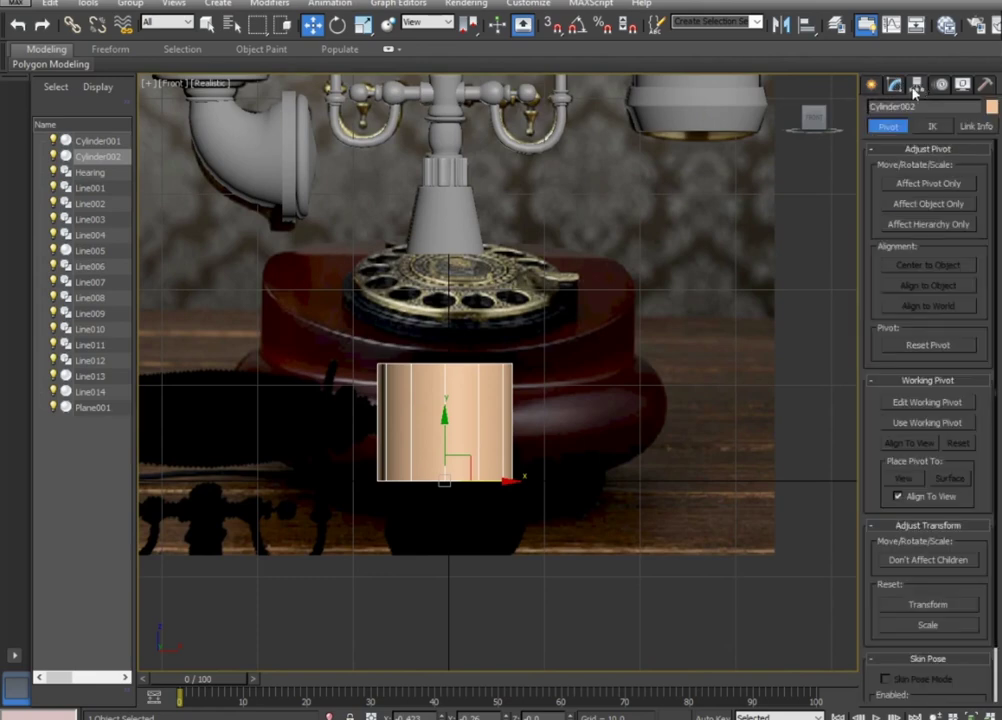
left_click(364, 24)
left_click_drag(447, 465, 792, 277)
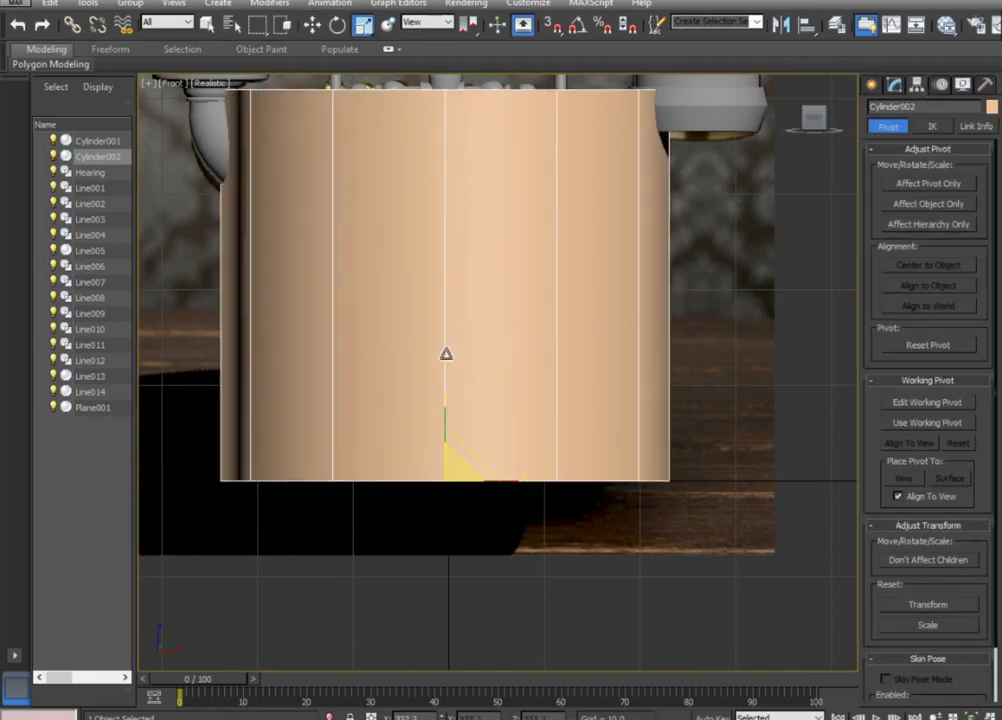
left_click_drag(446, 411, 441, 547)
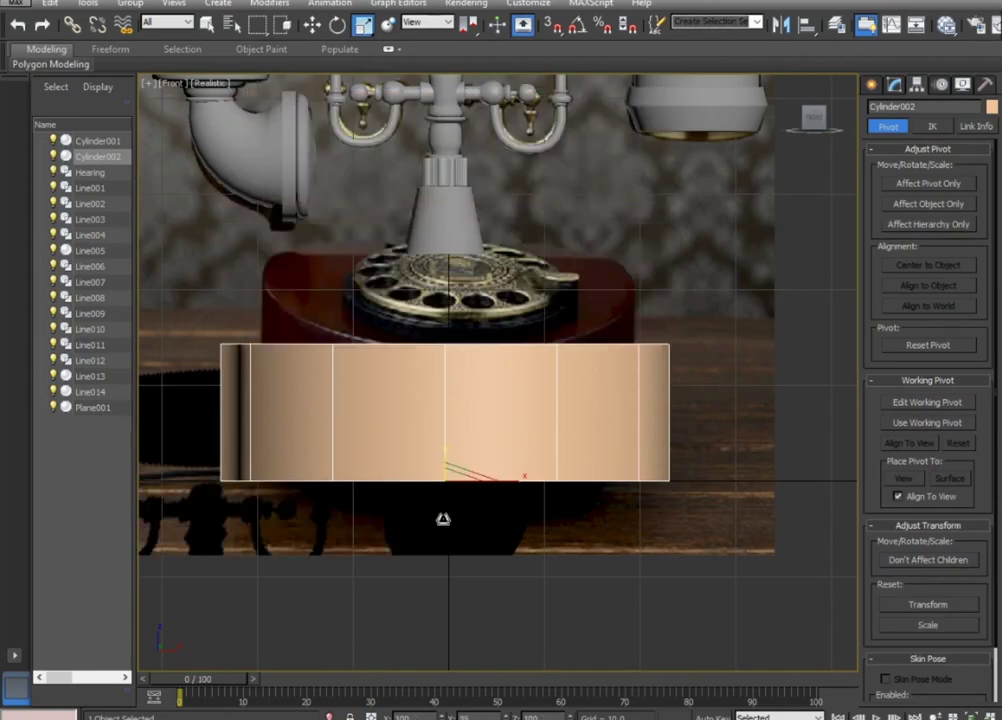
In the maximized Perspective view, scale the disc down uniformly into a smaller disc on the grid.
scroll(533, 399, "down", 5)
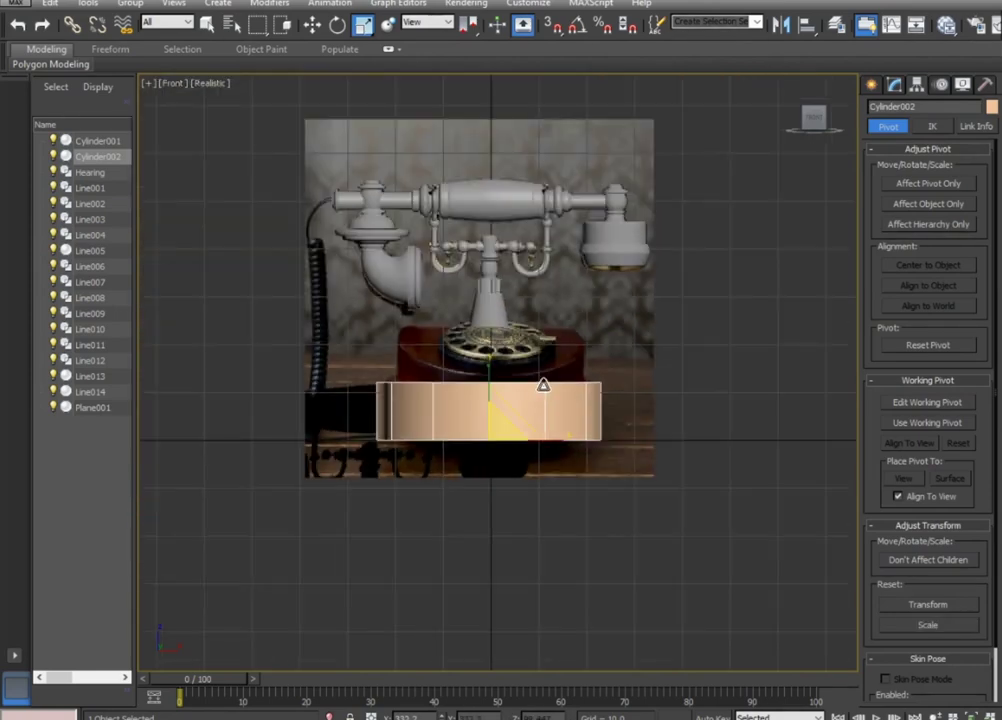
key("alt+w")
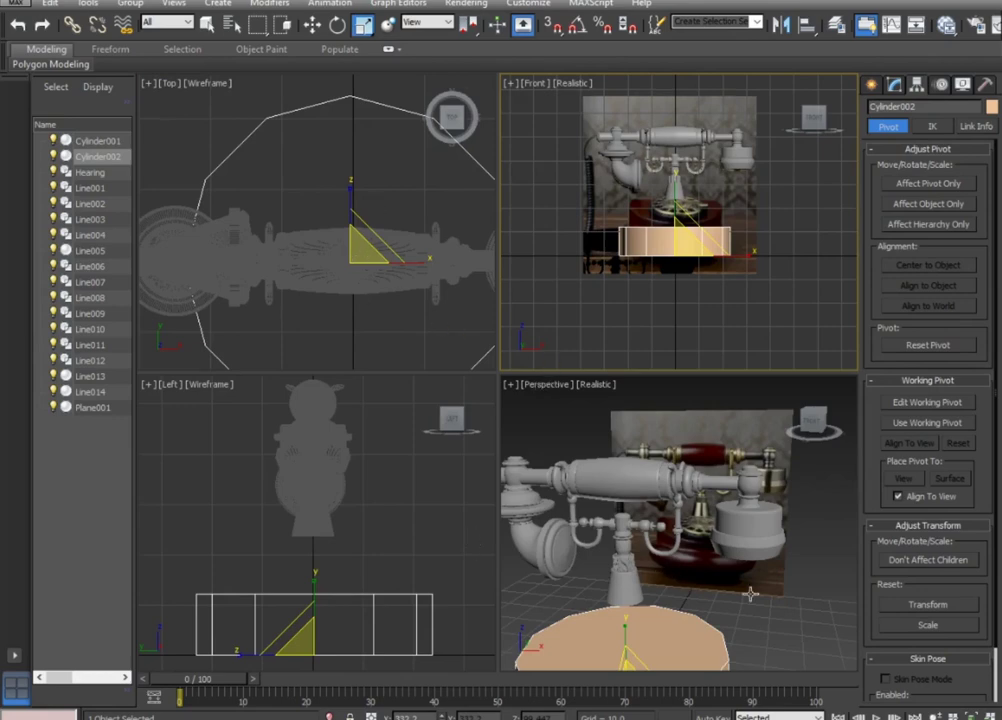
key("z")
key("alt+w")
scroll(677, 515, "down", 5)
mouse_move(649, 443)
middle_mouse_down("alt")
mouse_move(588, 492)
mouse_move(615, 474)
mouse_move(497, 508)
middle_mouse_up("alt")
scroll(586, 501, "up", 6)
left_click_drag(492, 500, 488, 543)
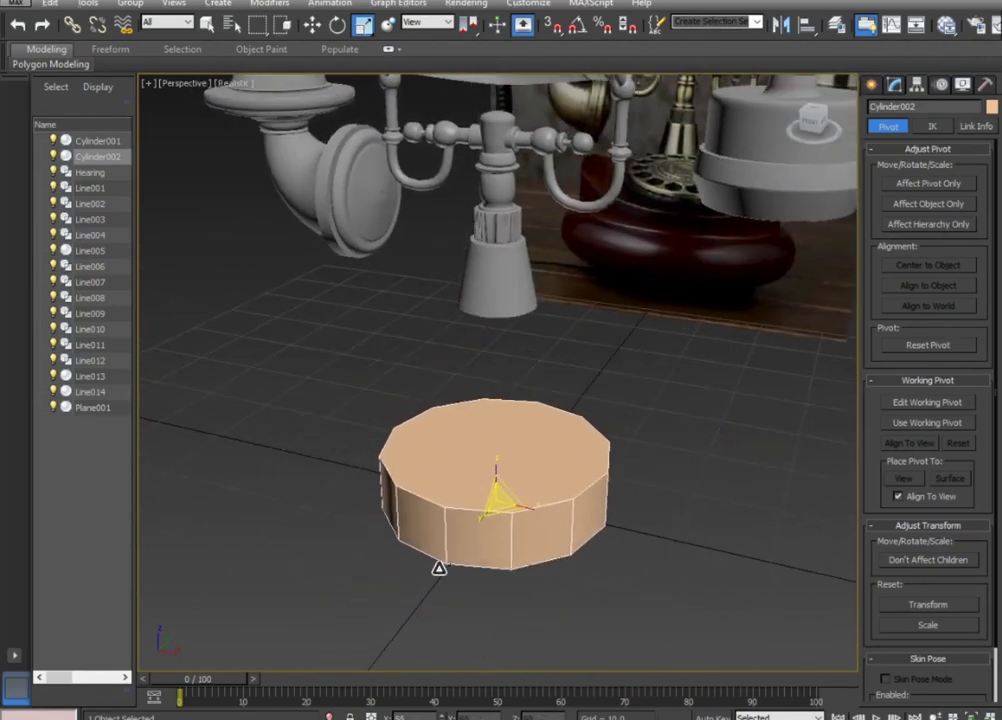
scroll(631, 438, "down", 3)
middle_click_drag(642, 470, 613, 448, "alt")
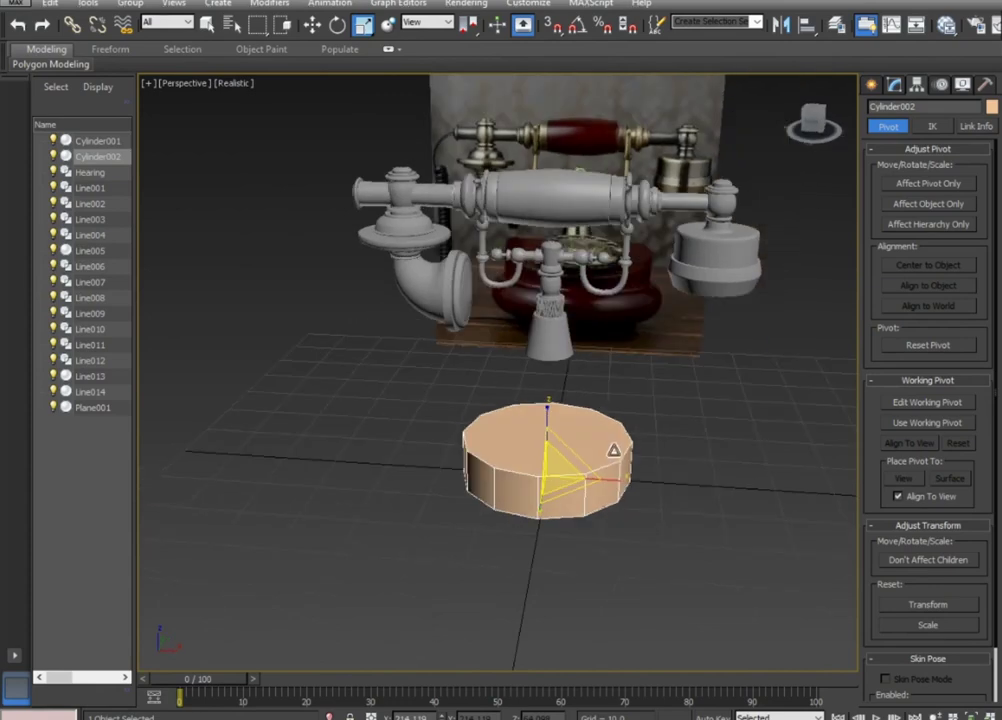
Change Cylinder002's object colour to grey.
right_click(613, 446)
left_click(990, 107)
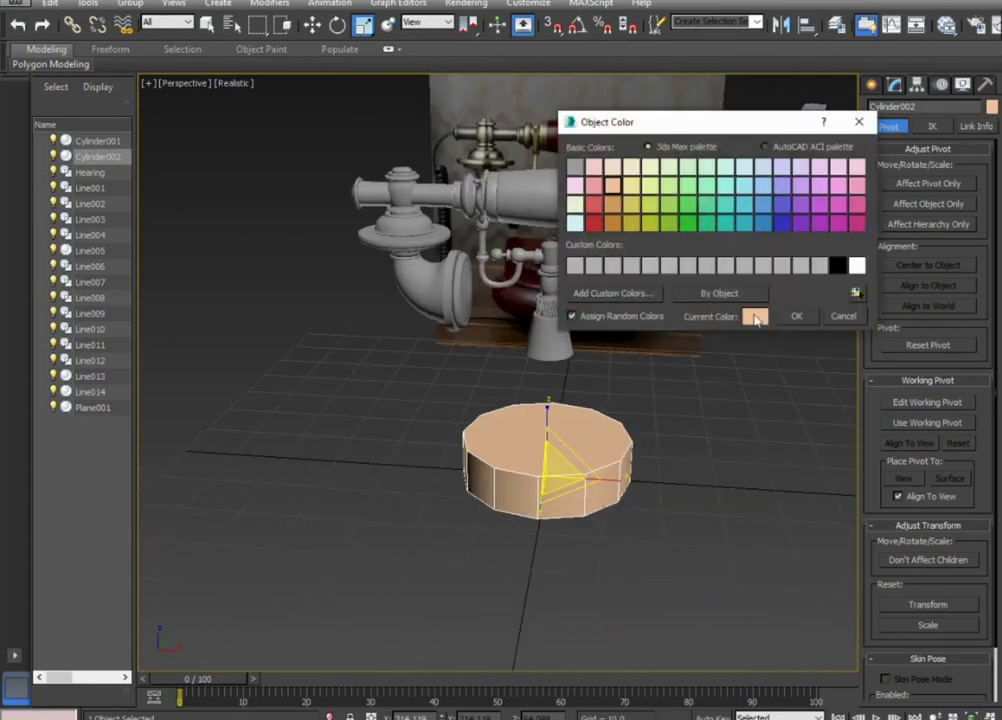
left_click(576, 167)
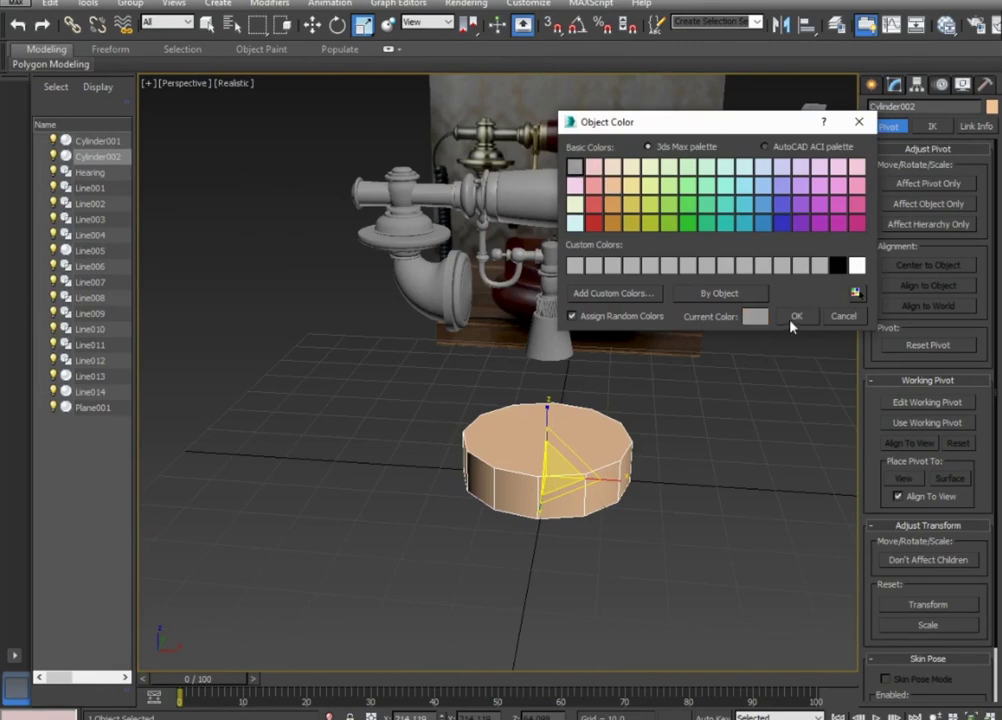
left_click(796, 316)
Convert Cylinder002 to an Editable Poly and enter Edge mode in the four-view layout.
mouse_move(765, 416)
middle_mouse_down("alt")
mouse_move(707, 463)
mouse_move(673, 418)
mouse_move(698, 425)
mouse_move(720, 410)
middle_mouse_up("alt")
left_click(673, 418)
left_click(893, 86)
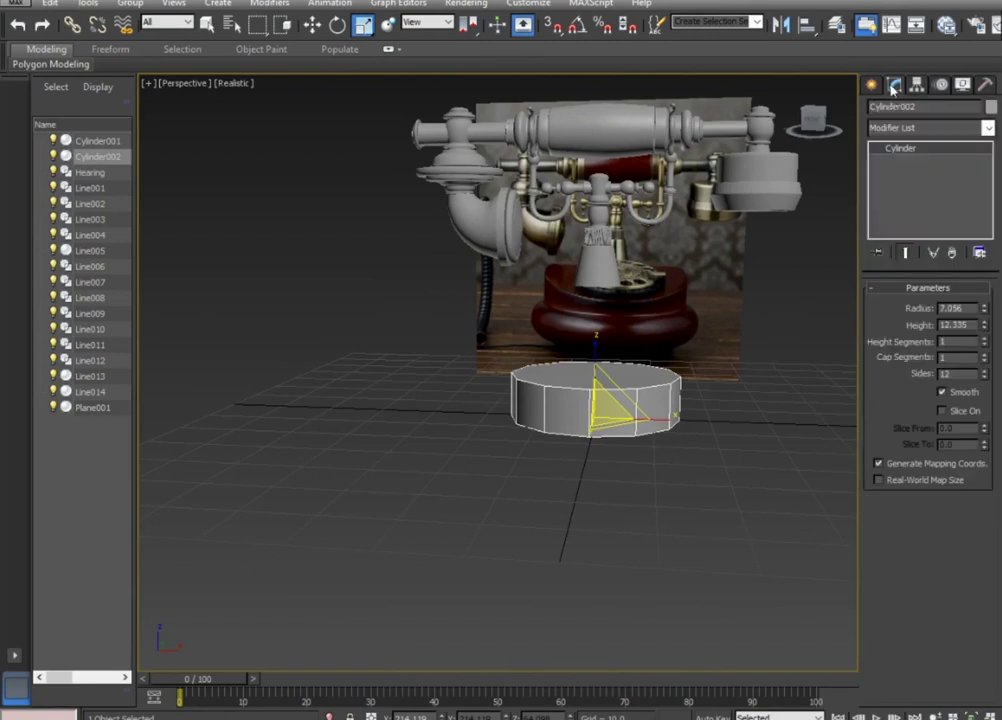
right_click(960, 150)
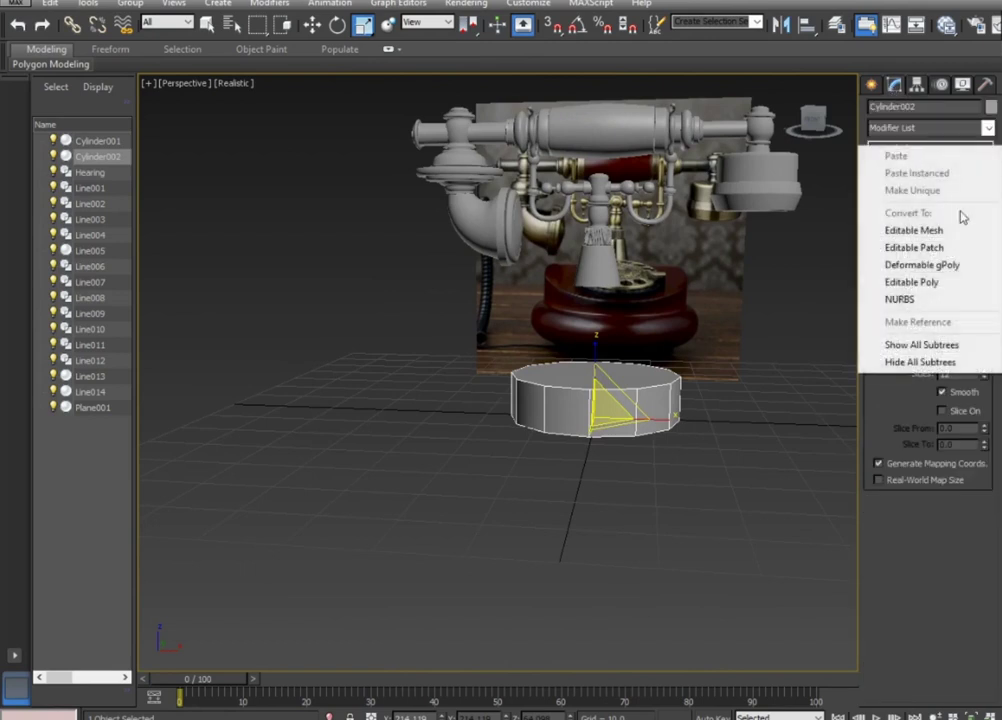
left_click(948, 289)
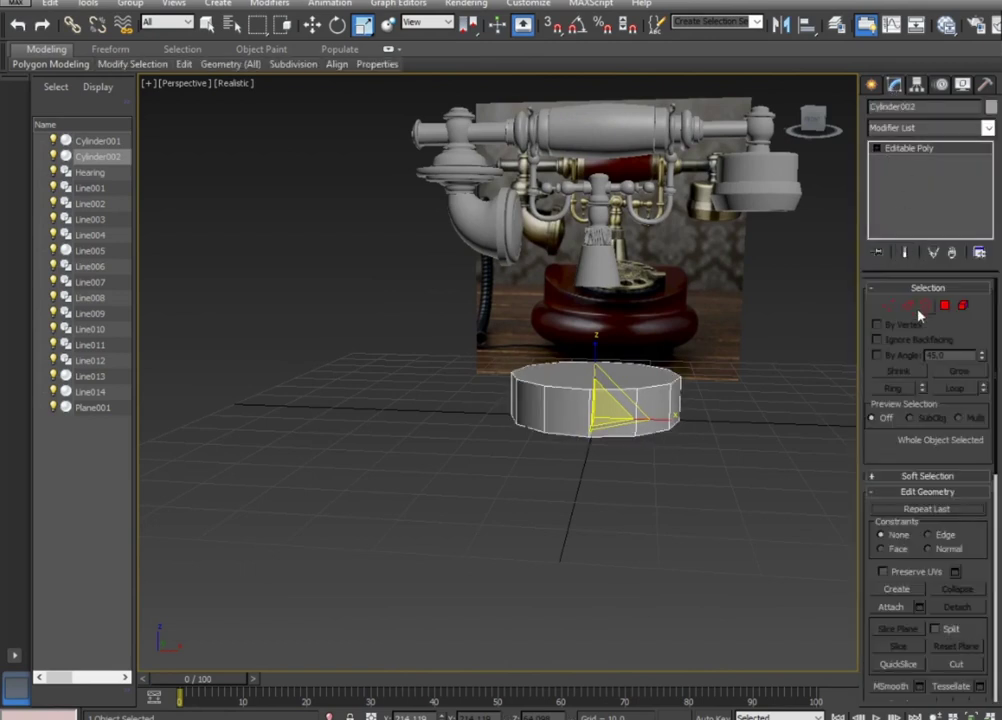
left_click(907, 305)
key("alt+w")
left_click(344, 530)
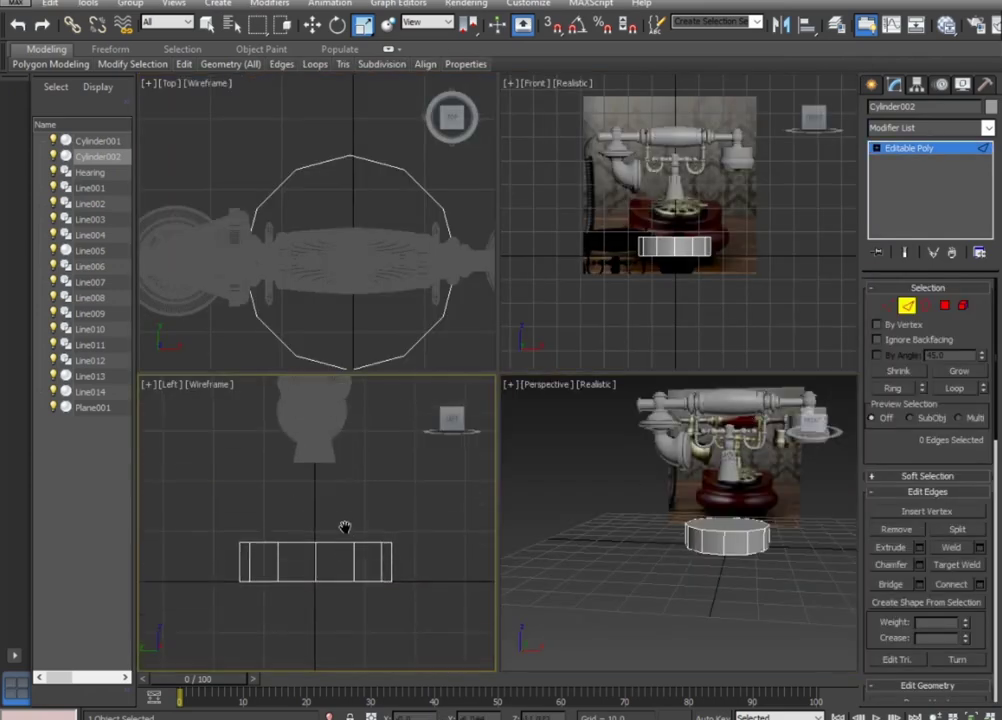
Connect the 12 vertical side edges with four horizontal edge loops, then select all the disc's vertices.
left_click_drag(415, 564, 168, 550)
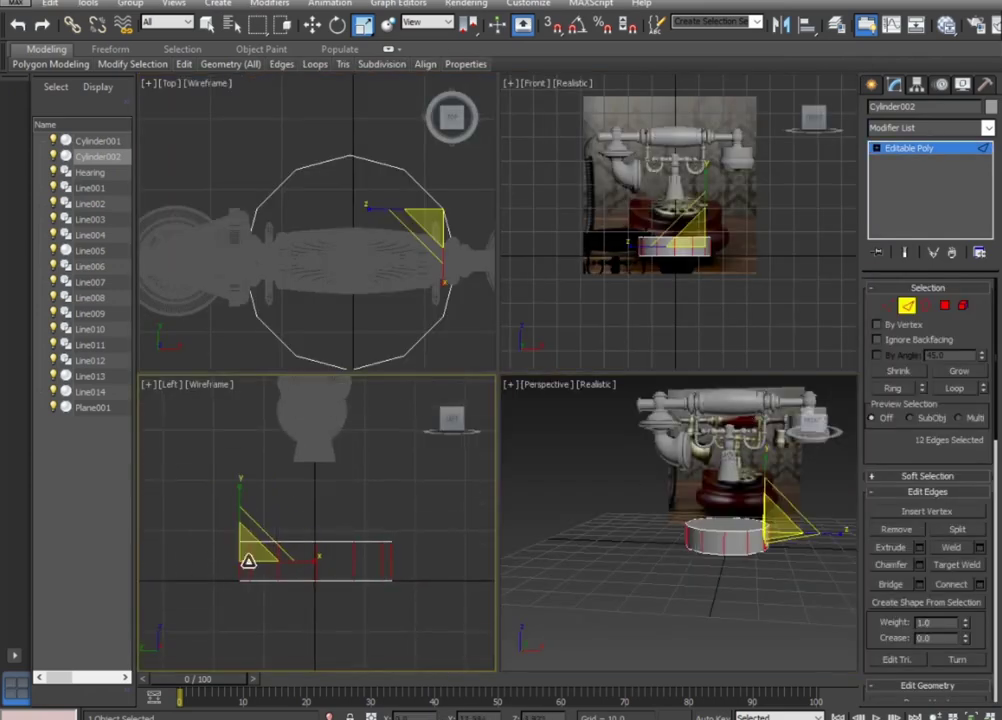
scroll(289, 560, "up", 2)
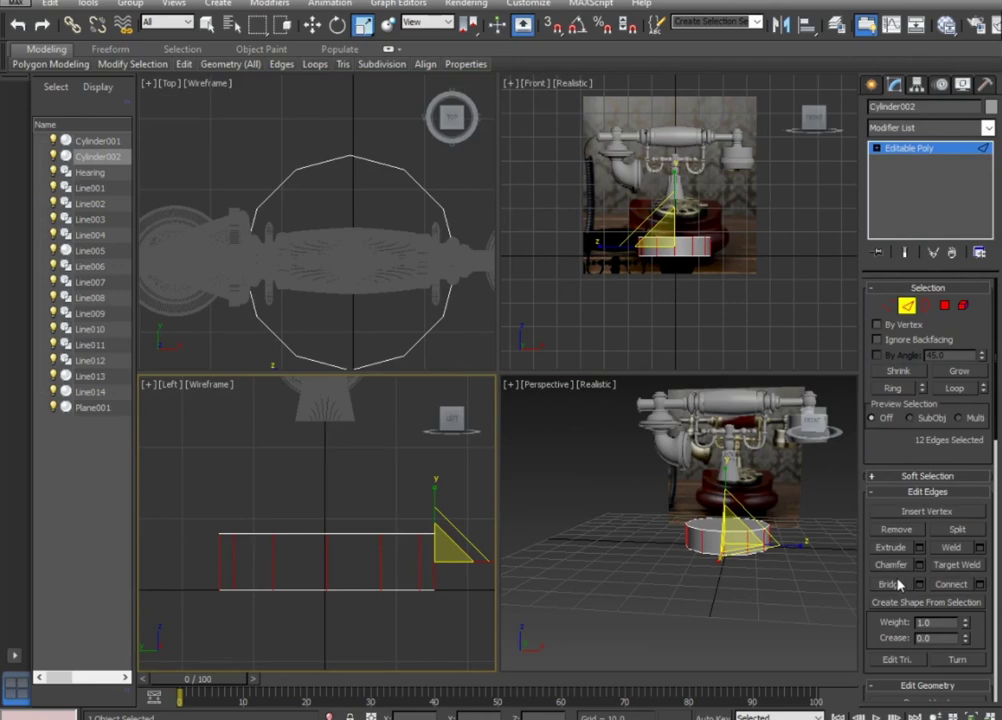
left_click(980, 586)
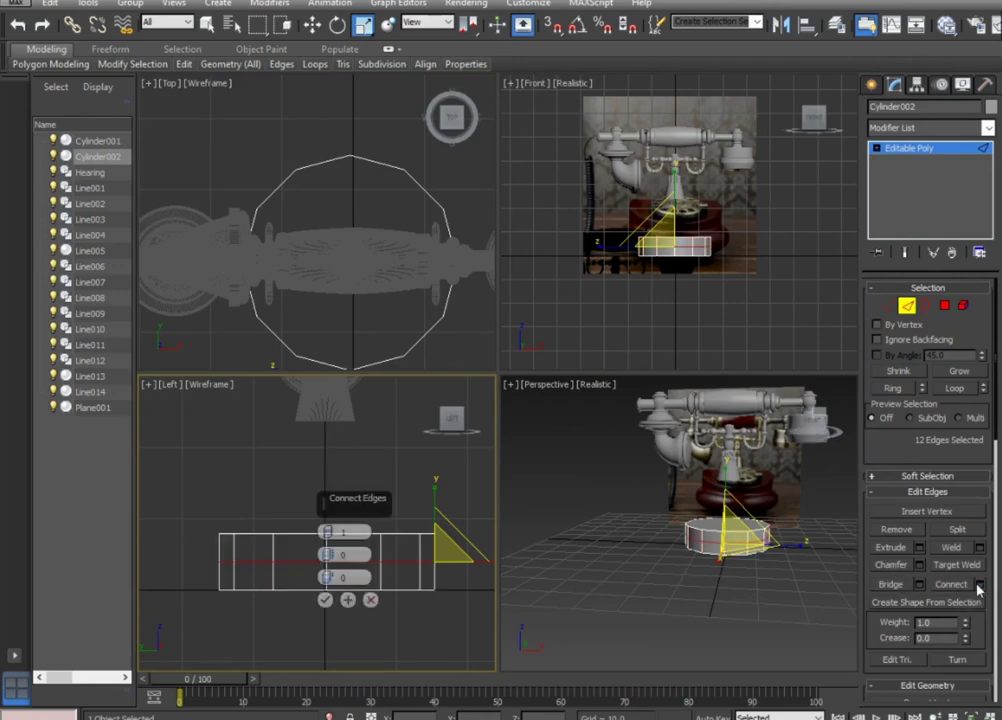
left_click_drag(328, 531, 326, 530)
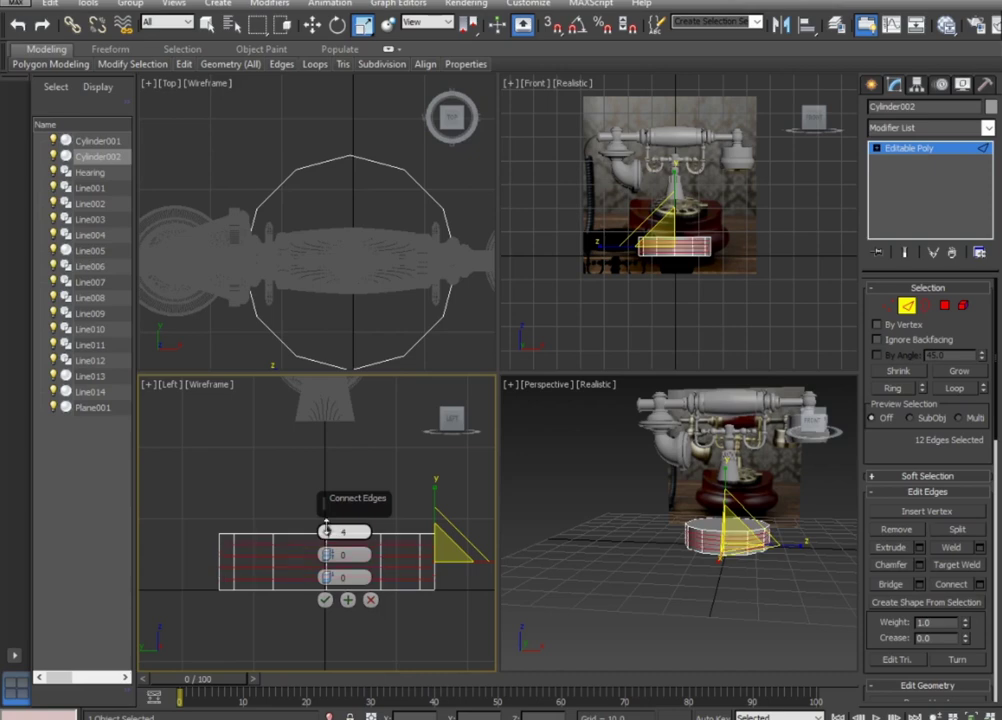
left_click(326, 600)
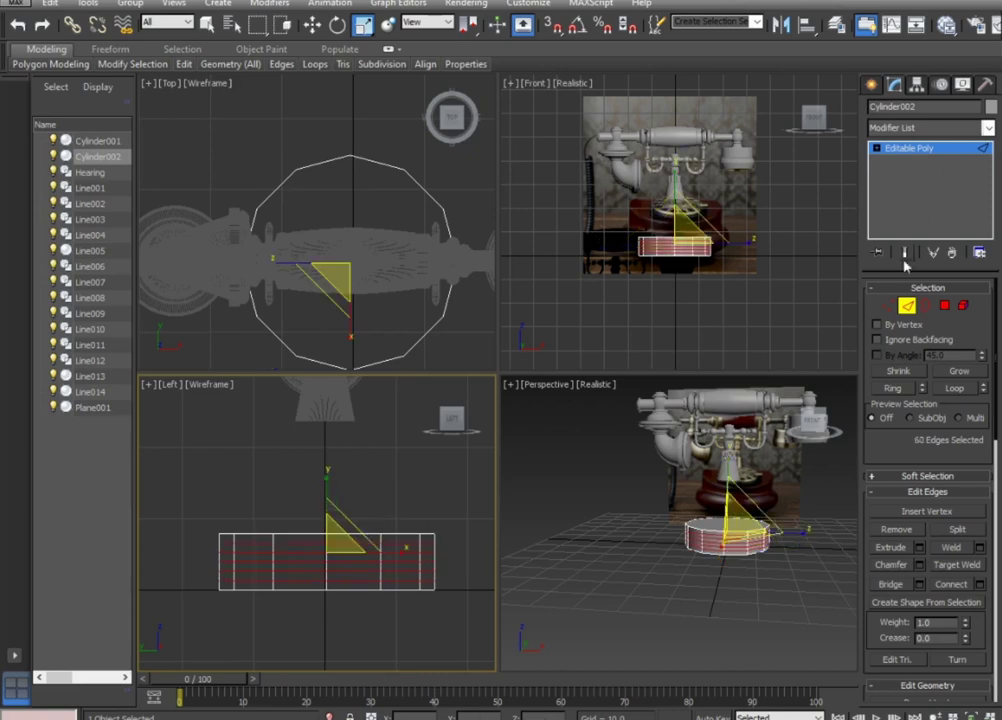
left_click(886, 310)
left_click_drag(216, 545, 481, 586)
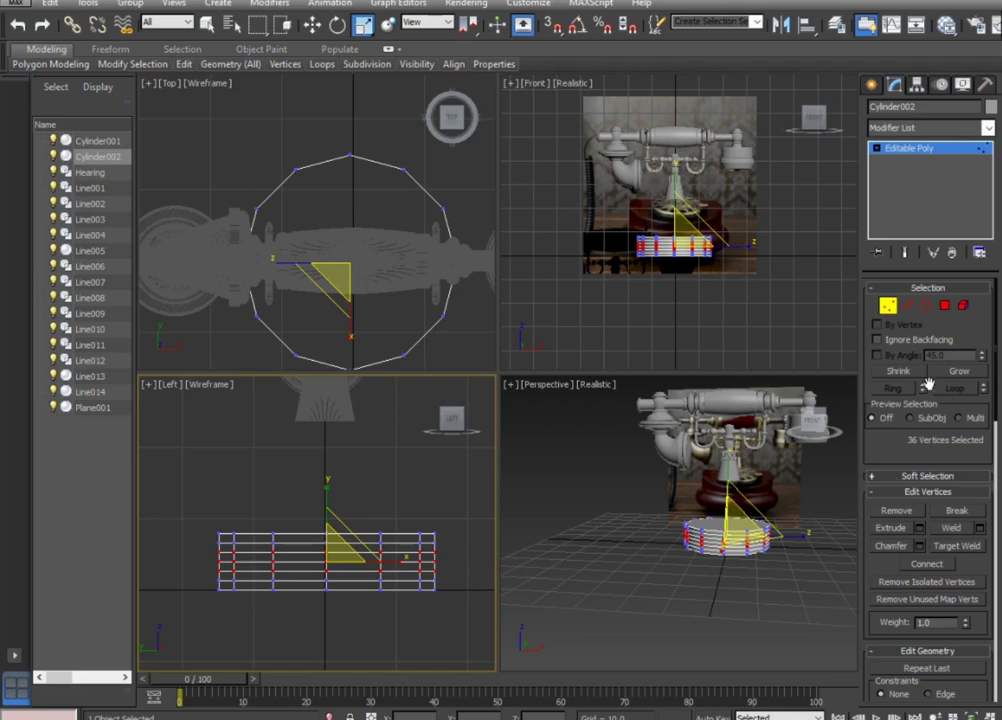
Enable Soft Selection and try scaling the vertices outward, undoing the oversized result.
left_click(943, 478)
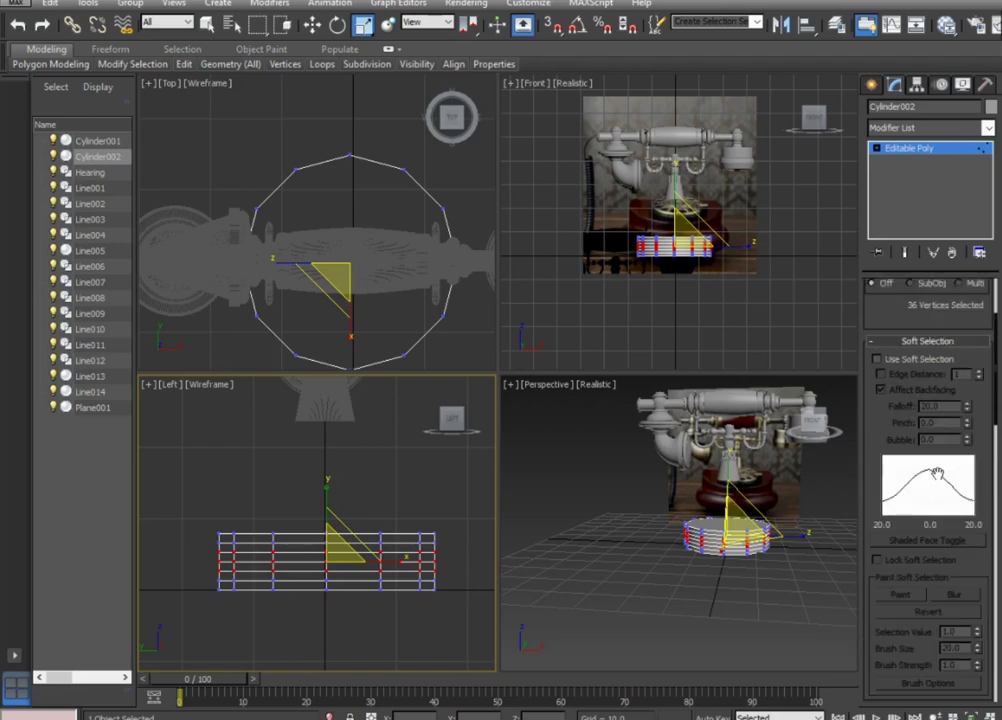
left_click(877, 359)
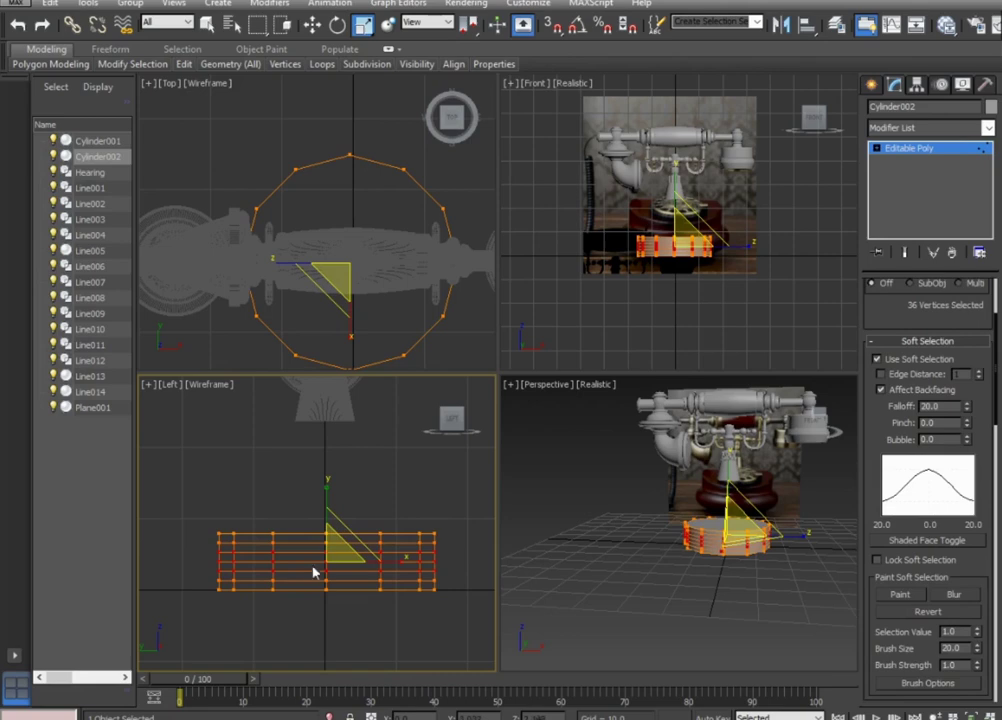
left_click_drag(330, 553, 375, 502)
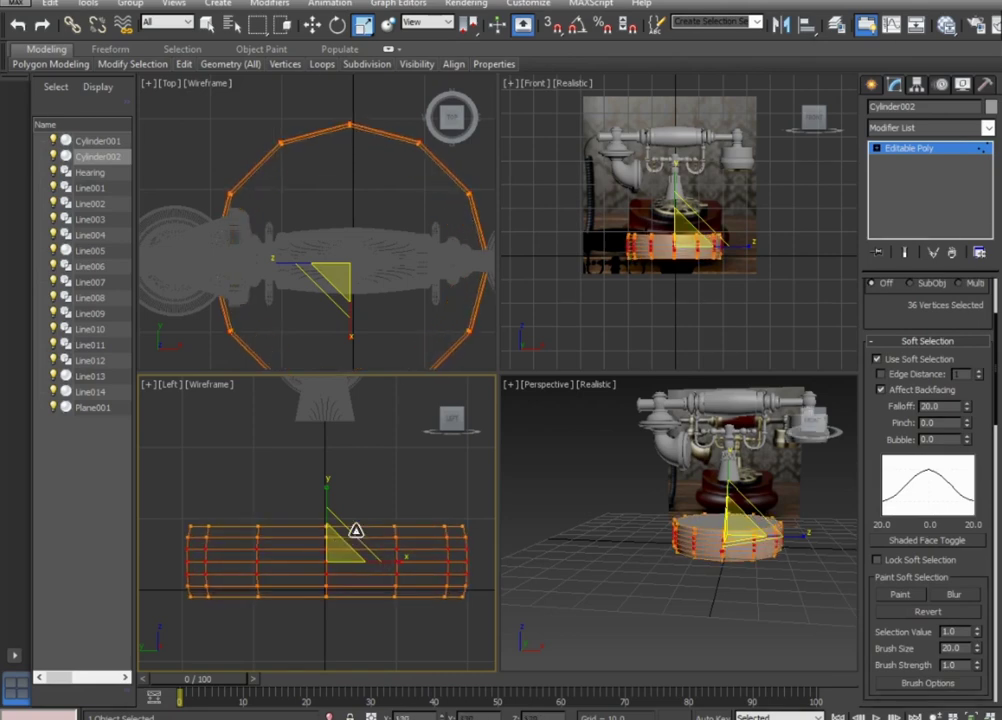
mouse_move(375, 502)
left_mouse_down()
mouse_move(416, 376)
mouse_move(394, 450)
left_mouse_up()
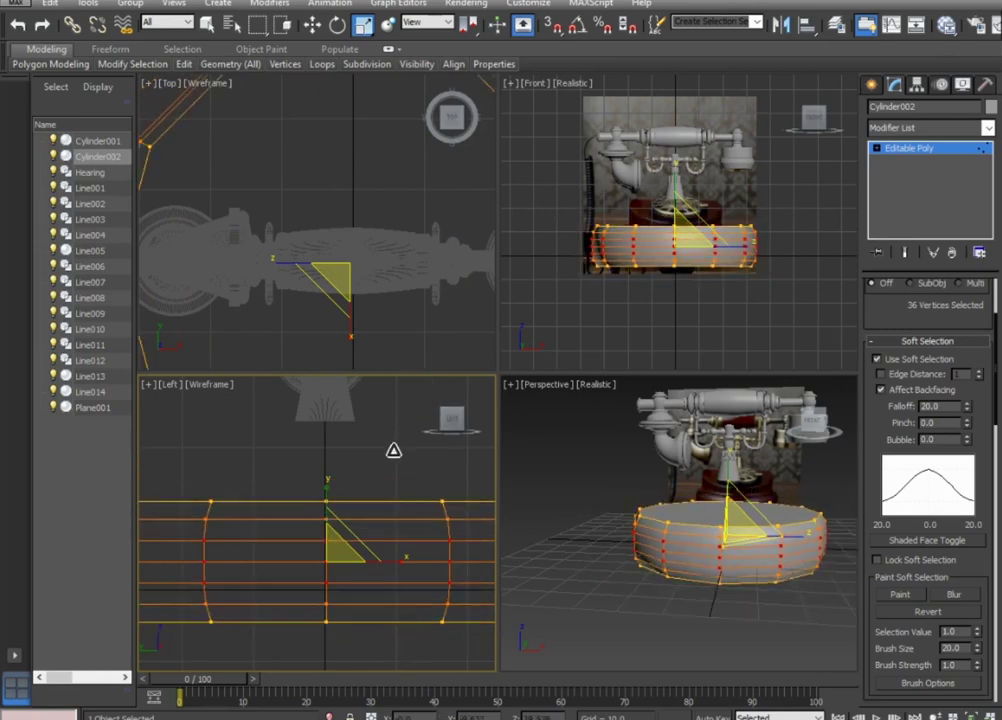
left_click_drag(967, 409, 970, 439)
key("ctrl+z")
key("ctrl+z")
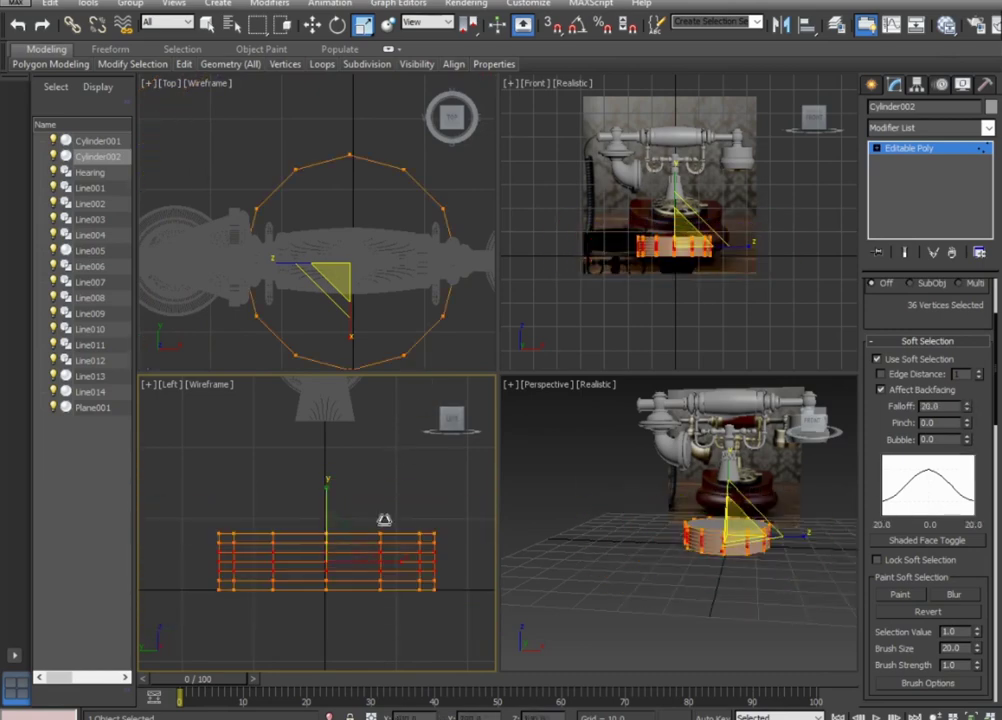
With Soft Selection Falloff 5.2, scale the sides outward into a rounded cushion, then deselect.
left_click_drag(967, 409, 968, 440)
left_click_drag(345, 543, 348, 519)
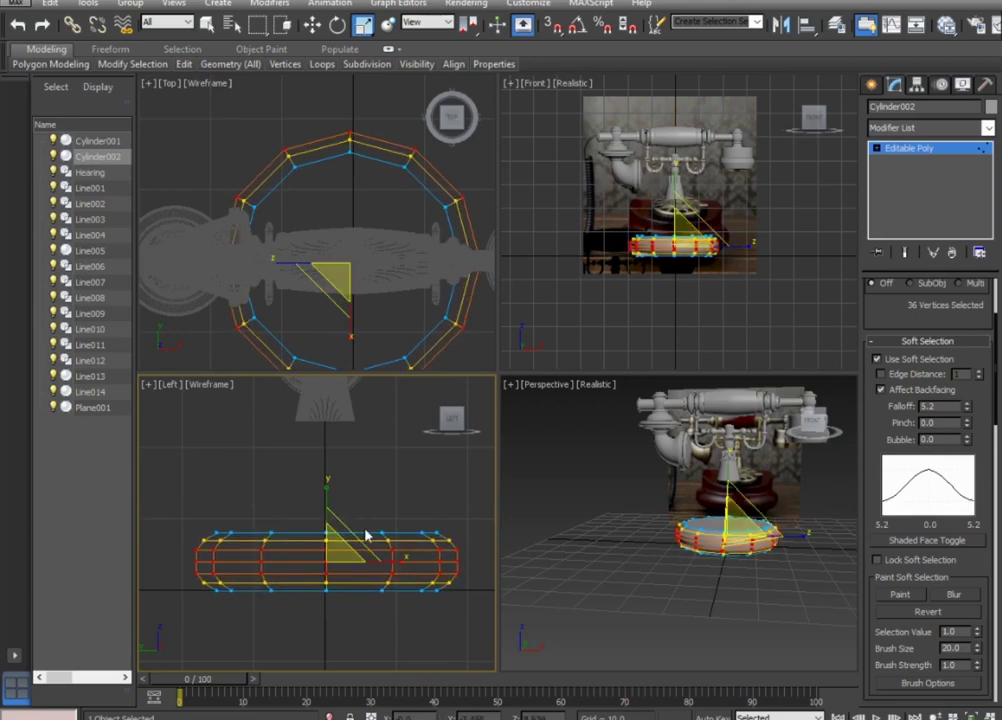
left_click(900, 150)
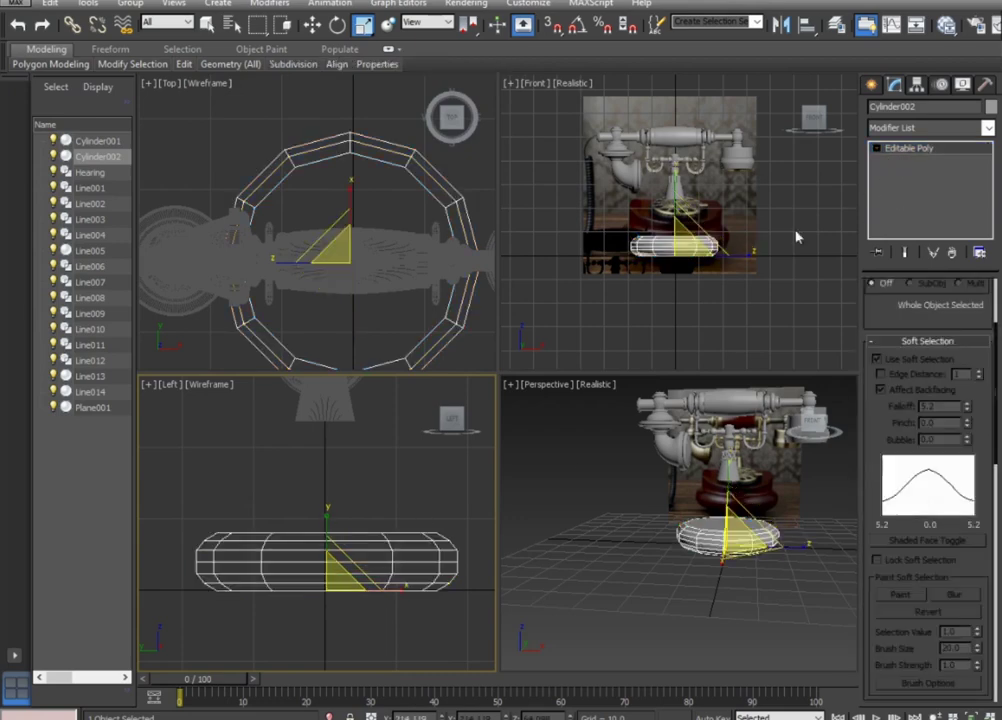
left_click(312, 25)
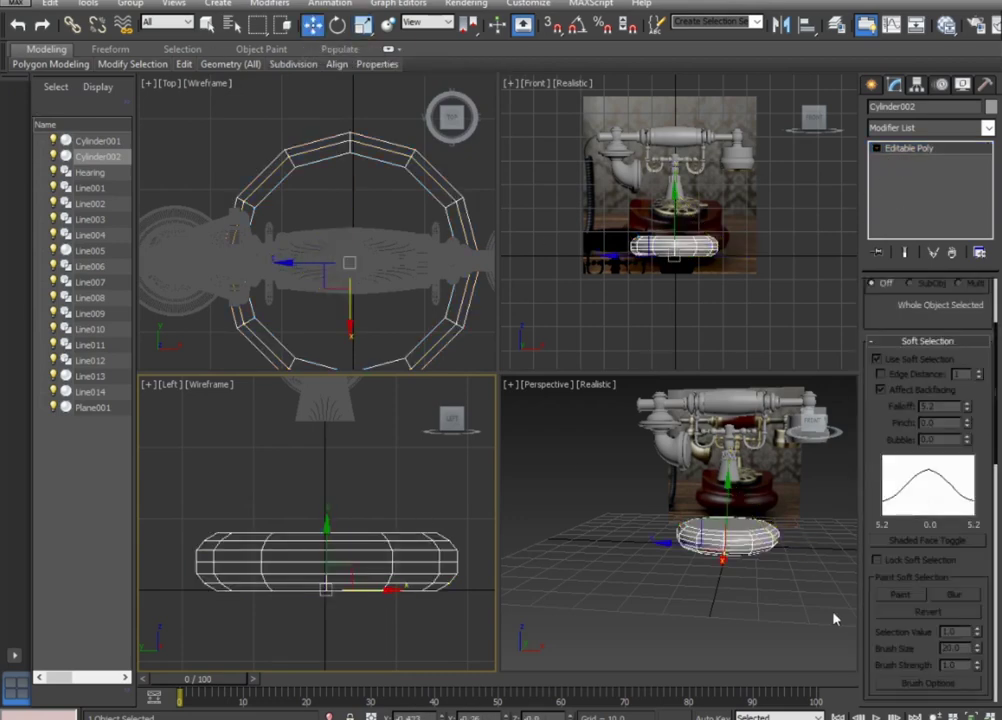
left_click(753, 590)
scroll(755, 580, "up", 3)
scroll(758, 578, "up", 2)
scroll(760, 578, "down", 1)
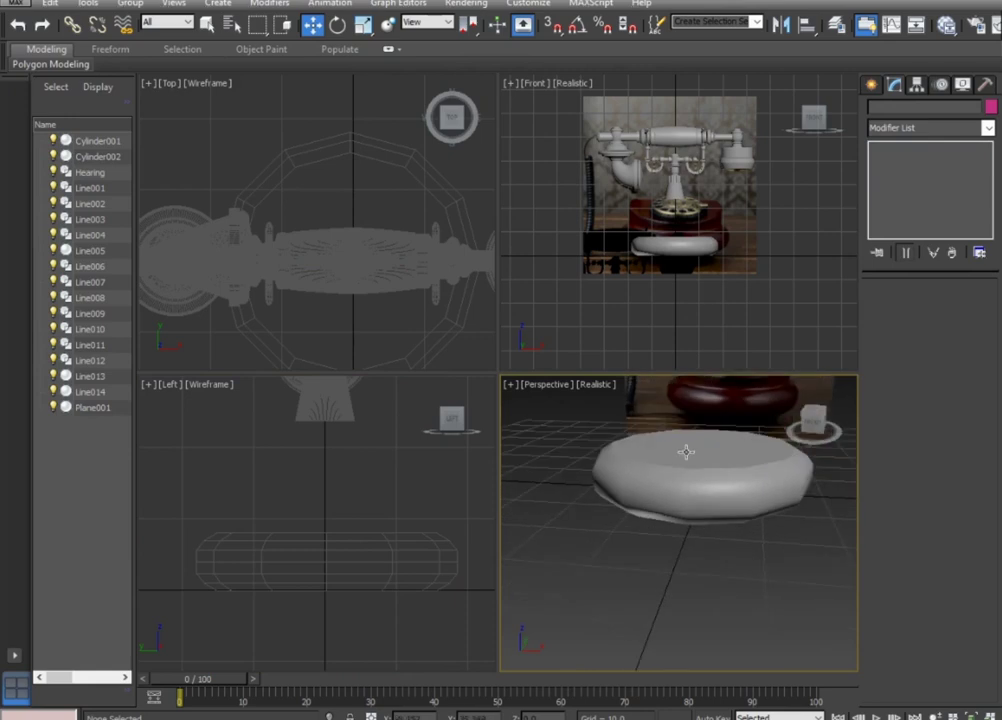
Select the cushion's top polygon in Polygon mode with Use Soft Selection turned off.
left_click(683, 461)
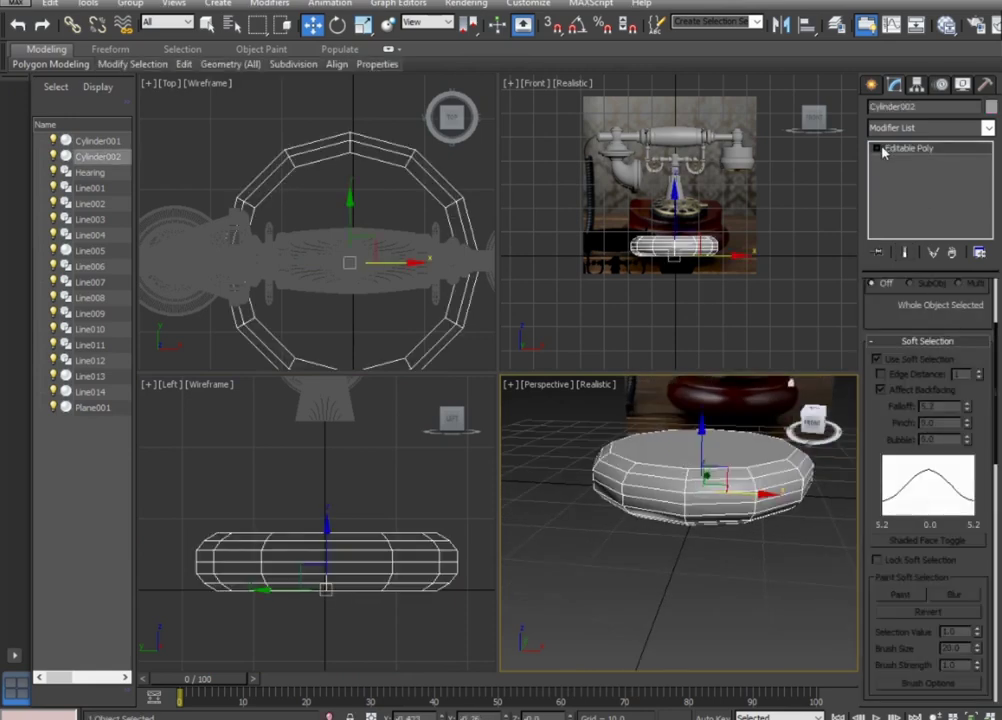
left_click(884, 150)
key("1")
left_click(874, 149)
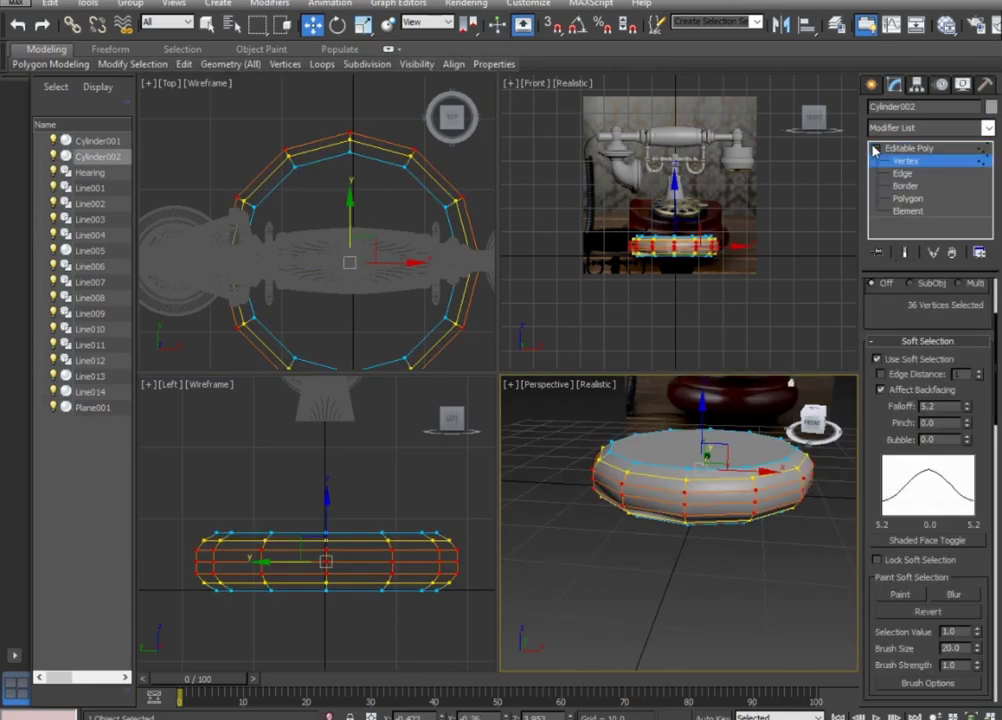
left_click(908, 198)
left_click(708, 450)
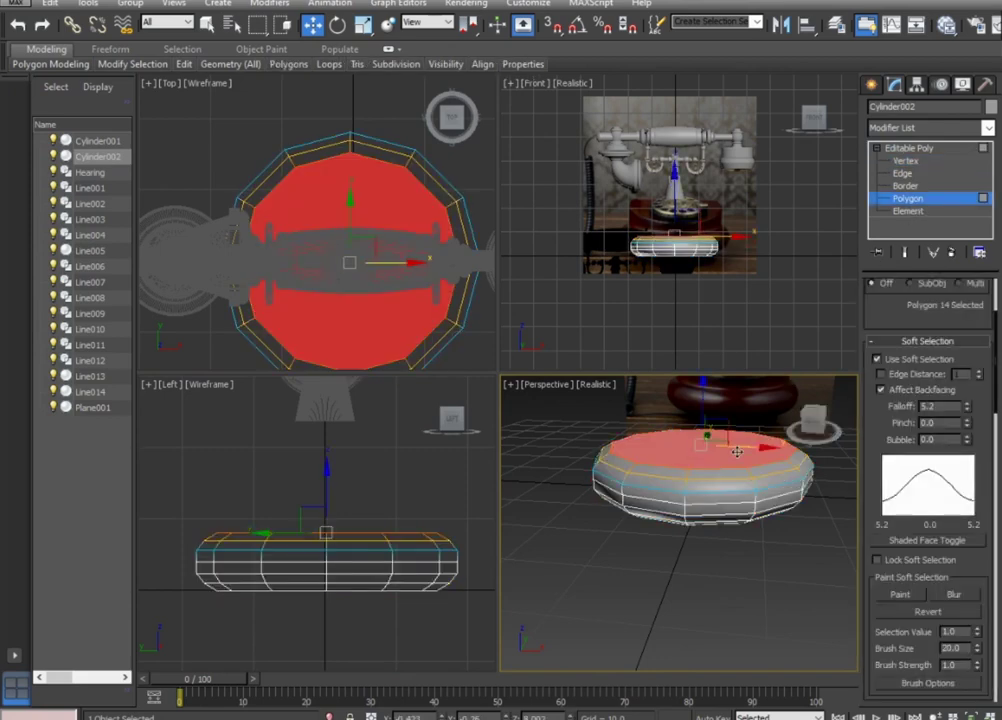
left_click(877, 358)
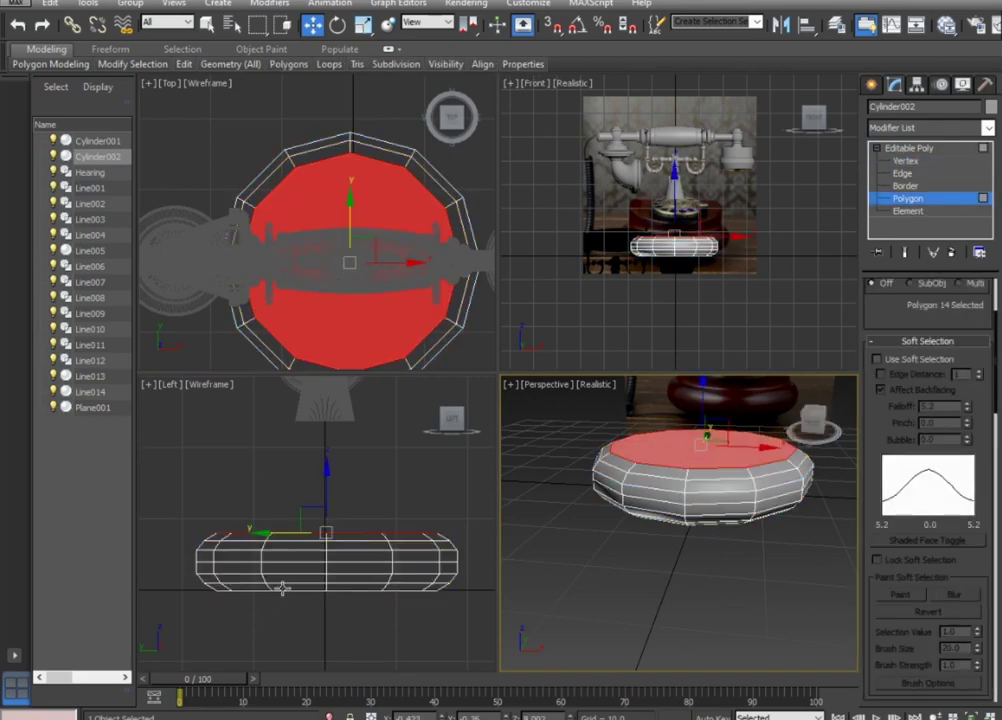
middle_click_drag(297, 560, 284, 628)
scroll(305, 588, "down", 2)
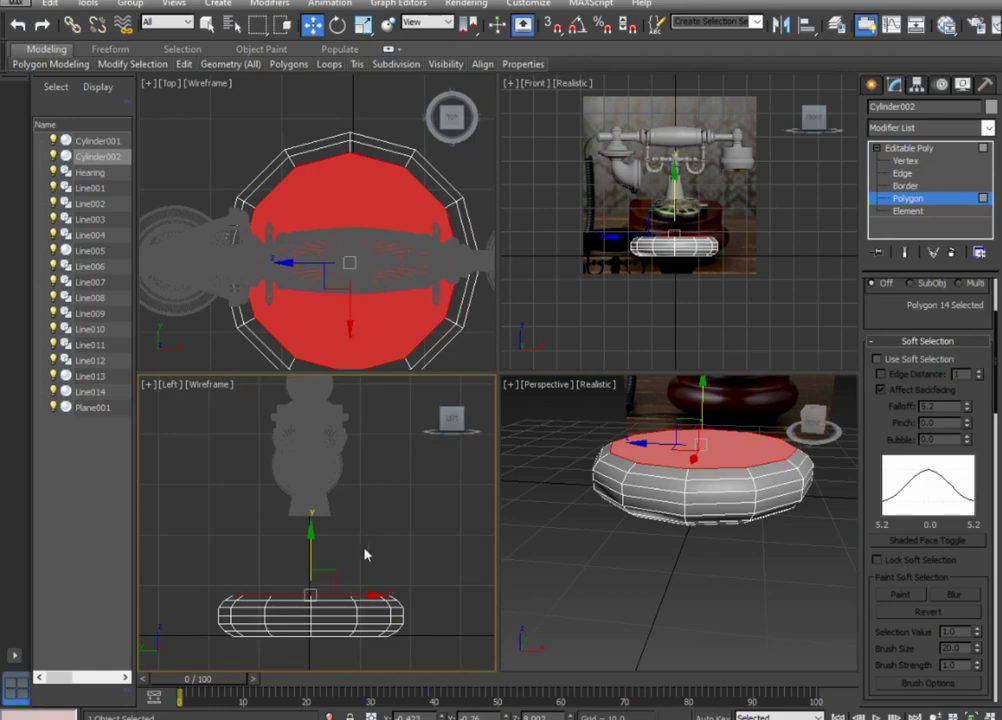
scroll(366, 554, "up", 1)
scroll(360, 564, "up", 1)
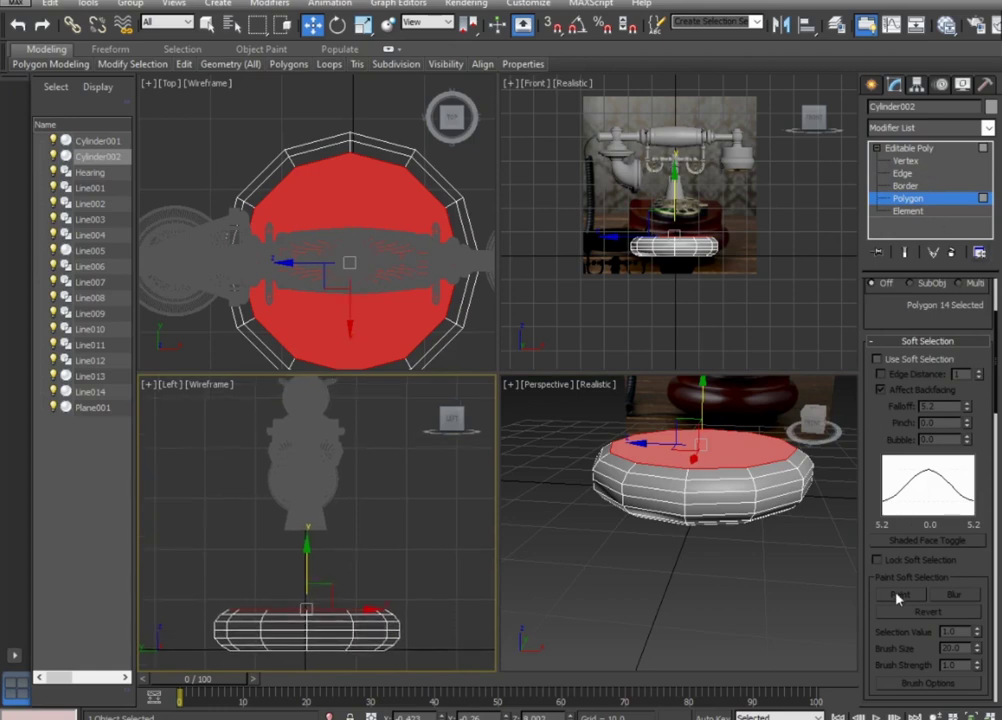
left_click_drag(897, 598, 935, 250)
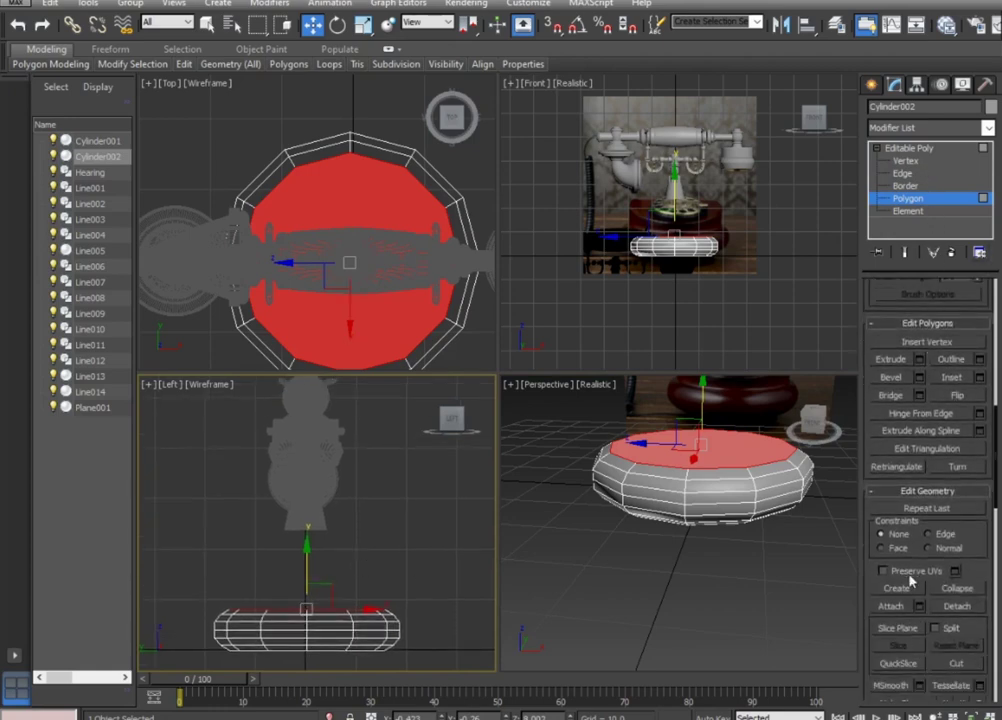
Extrude the top face upward into a tall 12-sided column.
left_click(890, 359)
left_click_drag(700, 445, 745, 399)
scroll(735, 548, "down", 2)
scroll(745, 577, "down", 2)
scroll(740, 610, "down", 2)
key("alt+w")
mouse_move(702, 593)
middle_mouse_down("alt")
mouse_move(582, 561)
mouse_move(617, 588)
mouse_move(606, 597)
mouse_move(720, 635)
middle_mouse_up("alt")
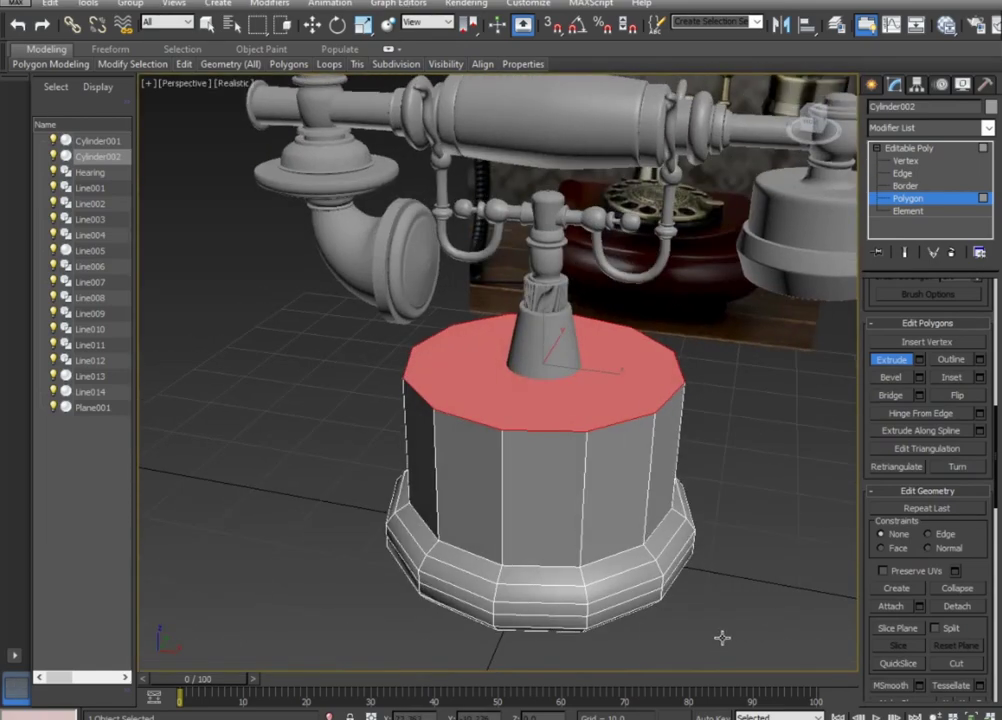
Leave Polygon mode, reselect Cylinder002 and isolate it with Alt+Q.
key("w")
left_click(751, 452)
left_click(627, 470)
left_click(910, 148)
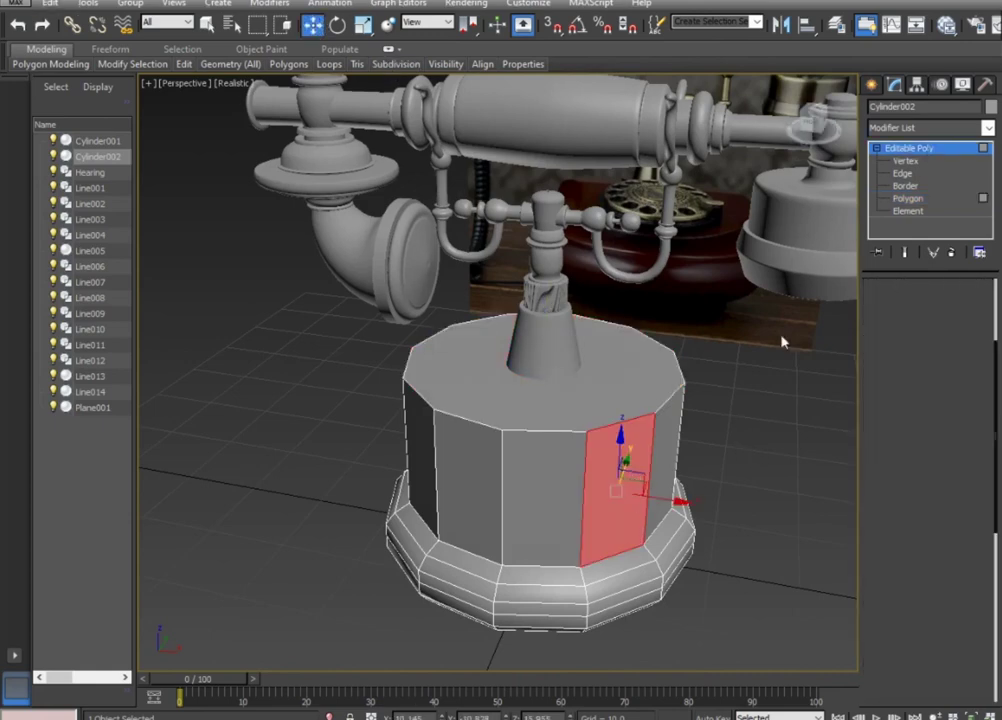
left_click(743, 409)
left_click(644, 418)
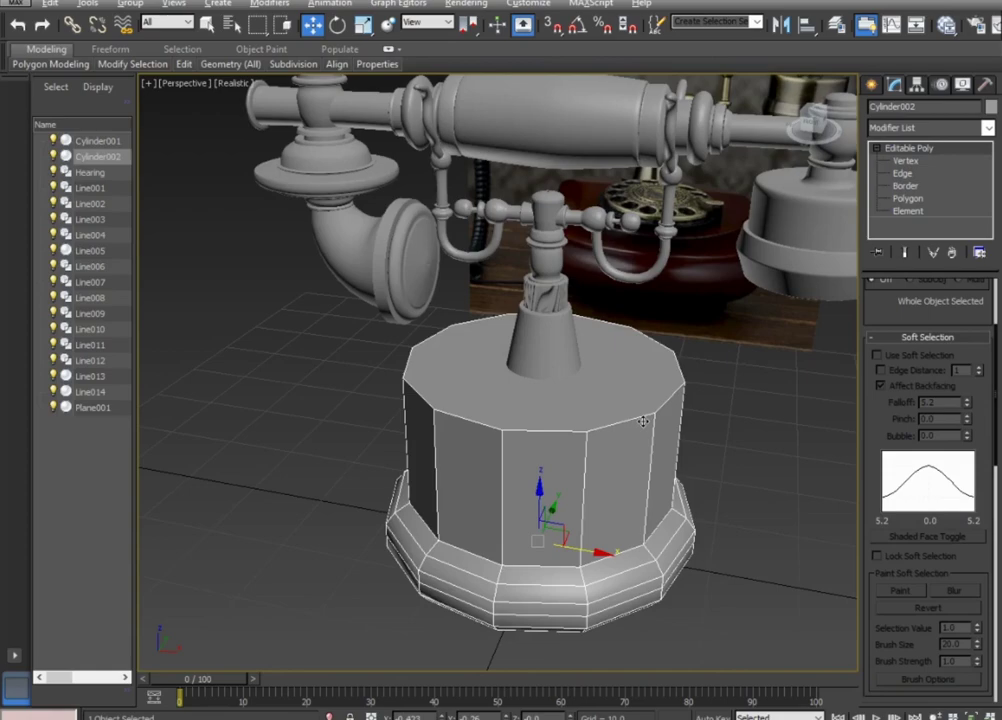
key("alt+q")
middle_click_drag(808, 502, 760, 470, "alt")
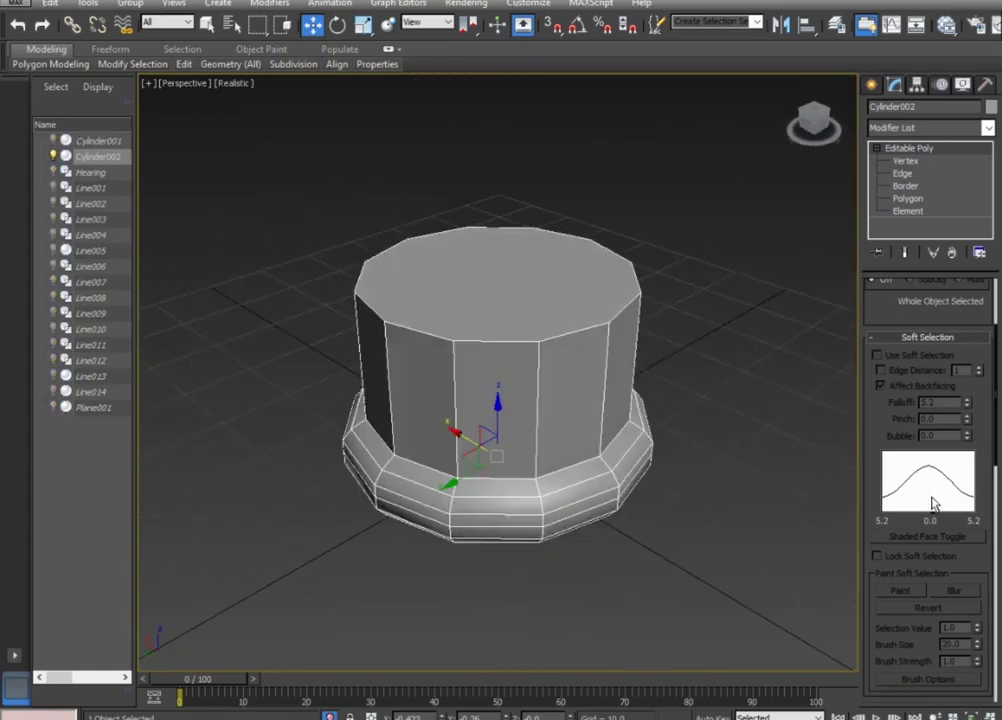
Connect a pair of opposite top-rim vertices with an edge across the column's top.
left_click(907, 161)
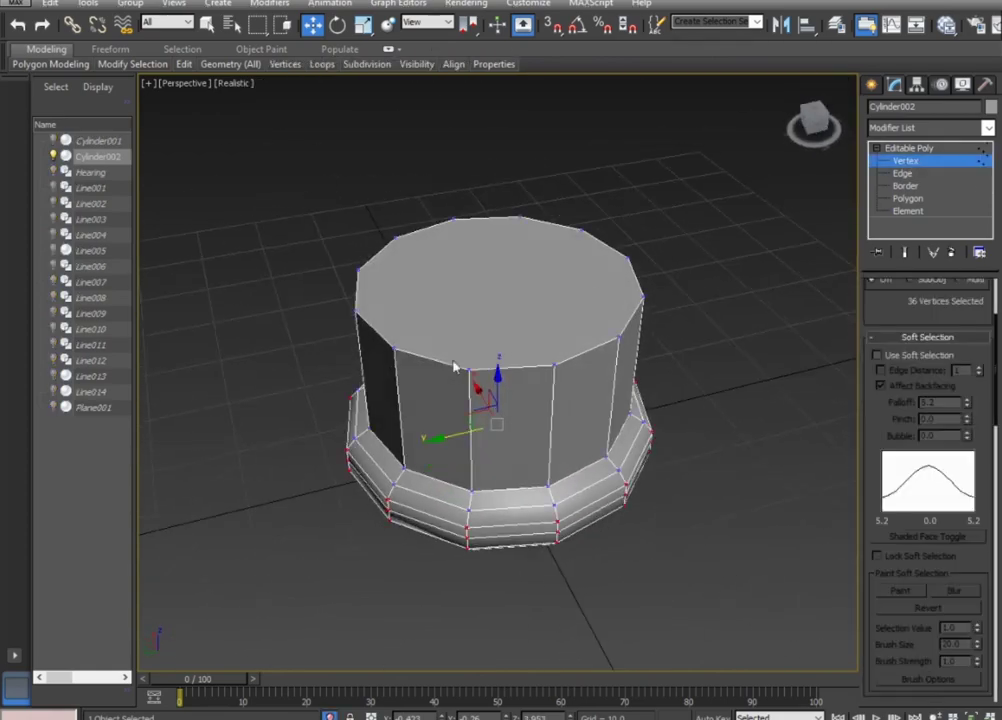
left_click(392, 347)
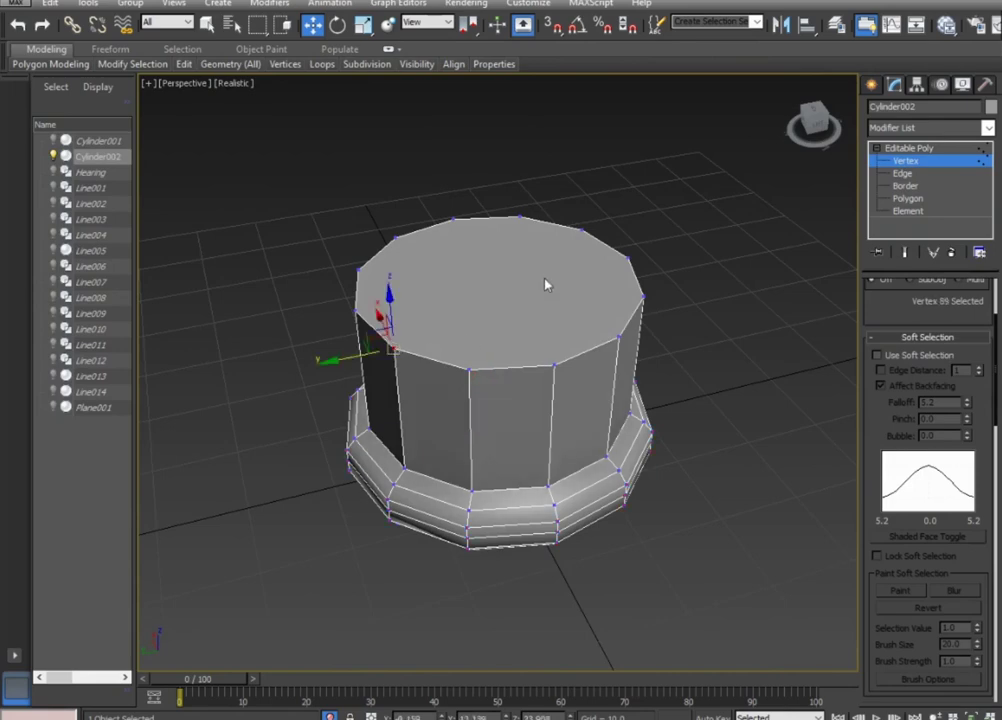
left_click(578, 231, "ctrl")
mouse_move(670, 404)
middle_mouse_down("alt")
mouse_move(501, 391)
mouse_move(465, 369)
mouse_move(504, 371)
middle_mouse_up("alt")
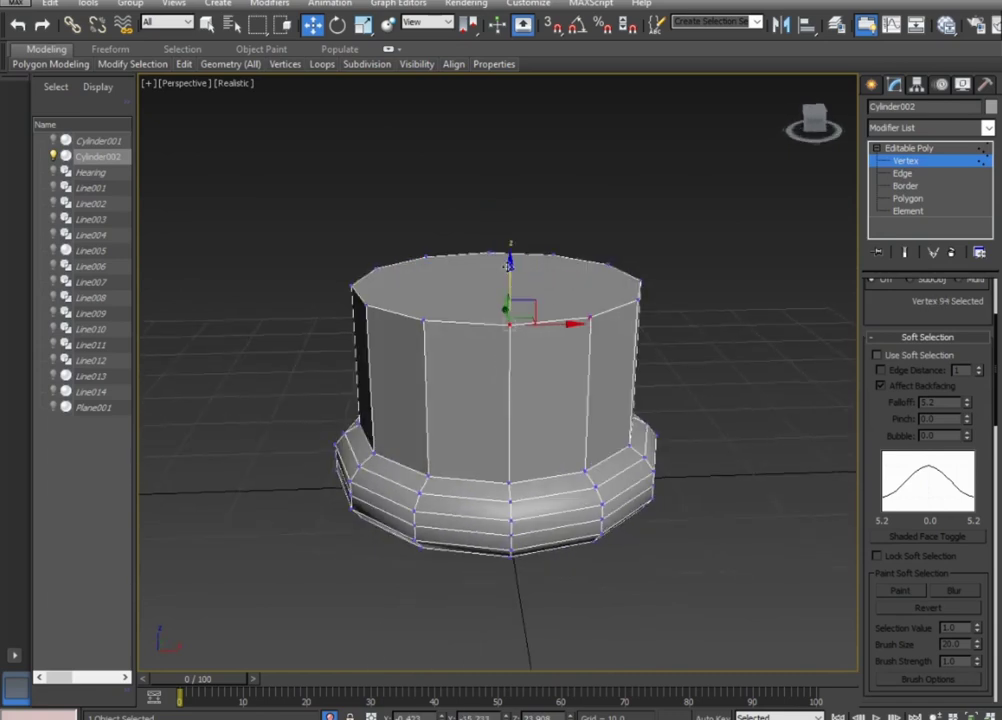
right_click(484, 246)
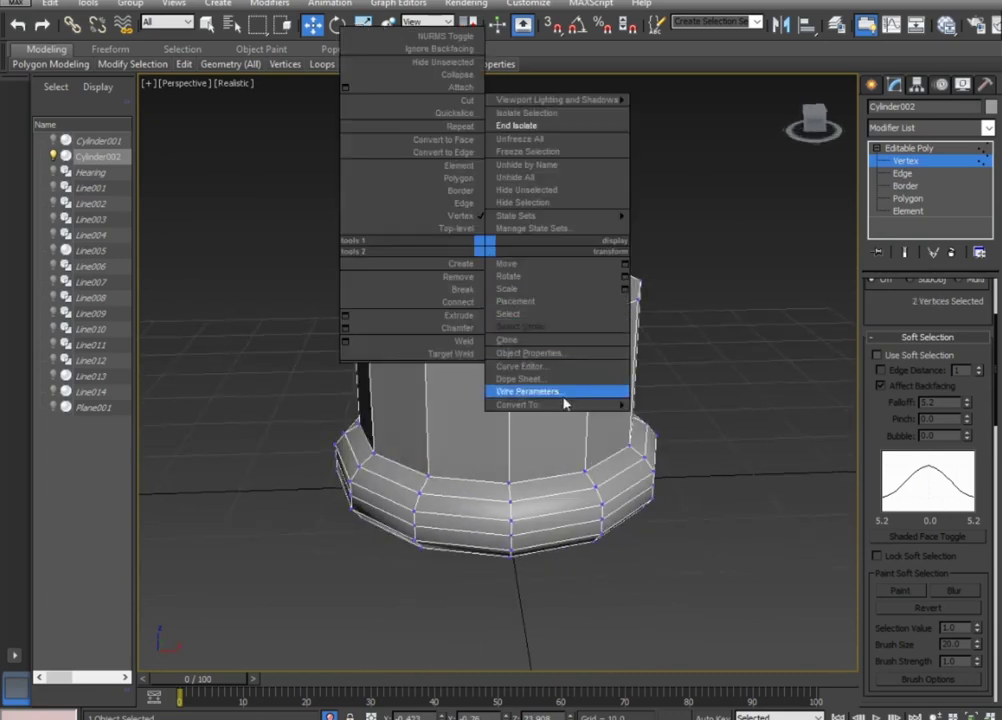
left_click(980, 554)
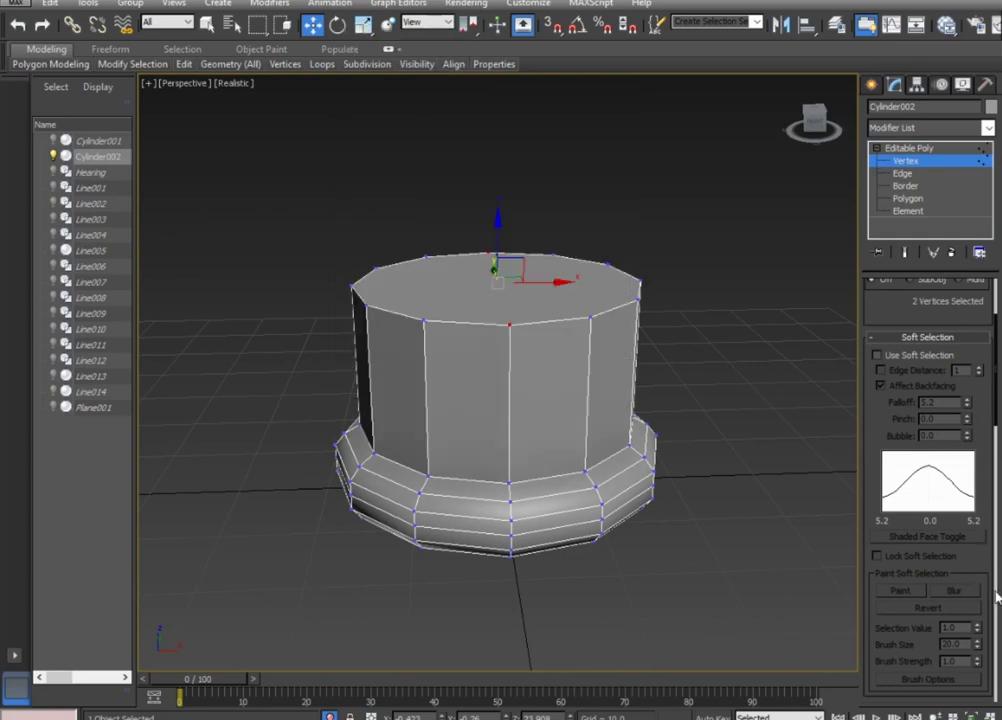
left_click_drag(992, 440, 978, 586)
mouse_move(983, 681)
left_mouse_down()
mouse_move(966, 181)
mouse_move(948, 92)
left_mouse_up()
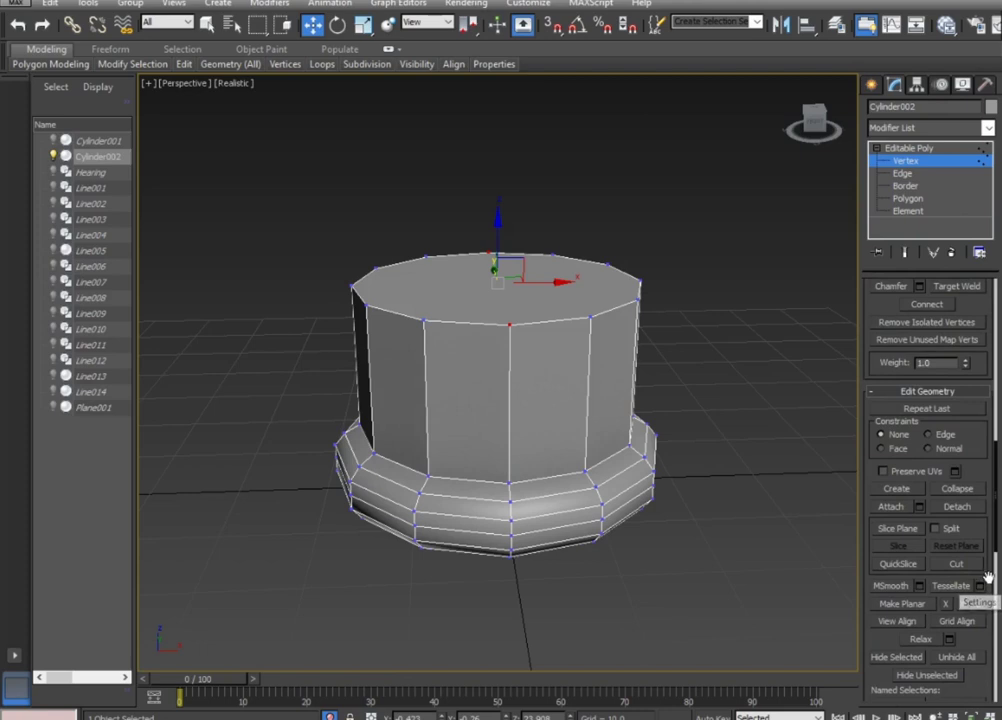
left_click_drag(980, 587, 957, 178)
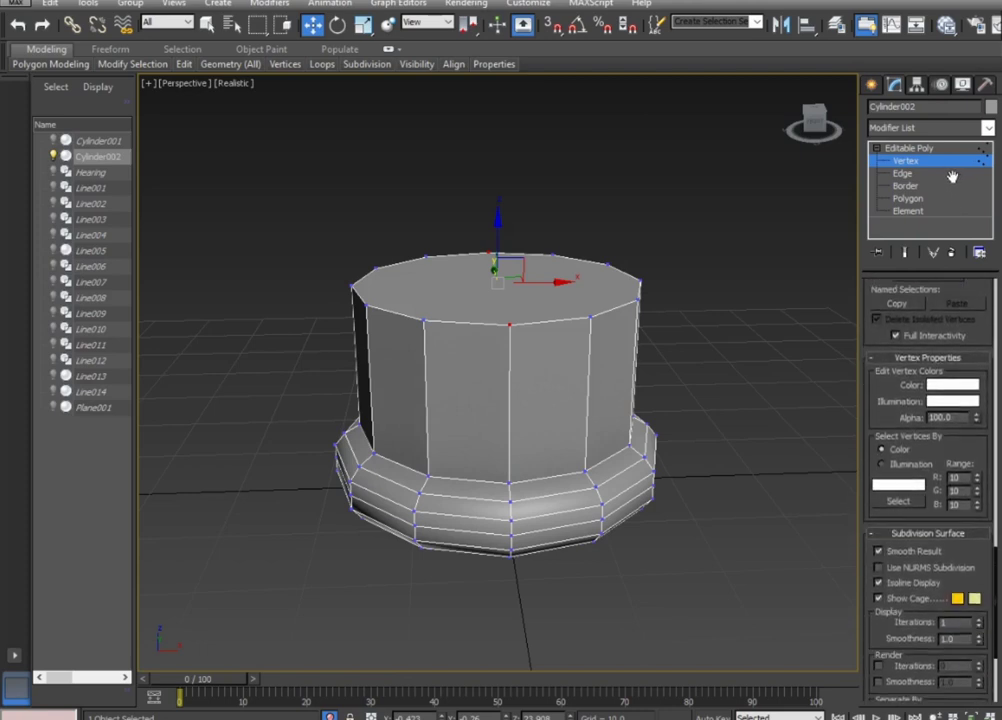
mouse_move(957, 178)
left_mouse_down()
mouse_move(974, 607)
mouse_move(965, 706)
left_mouse_up()
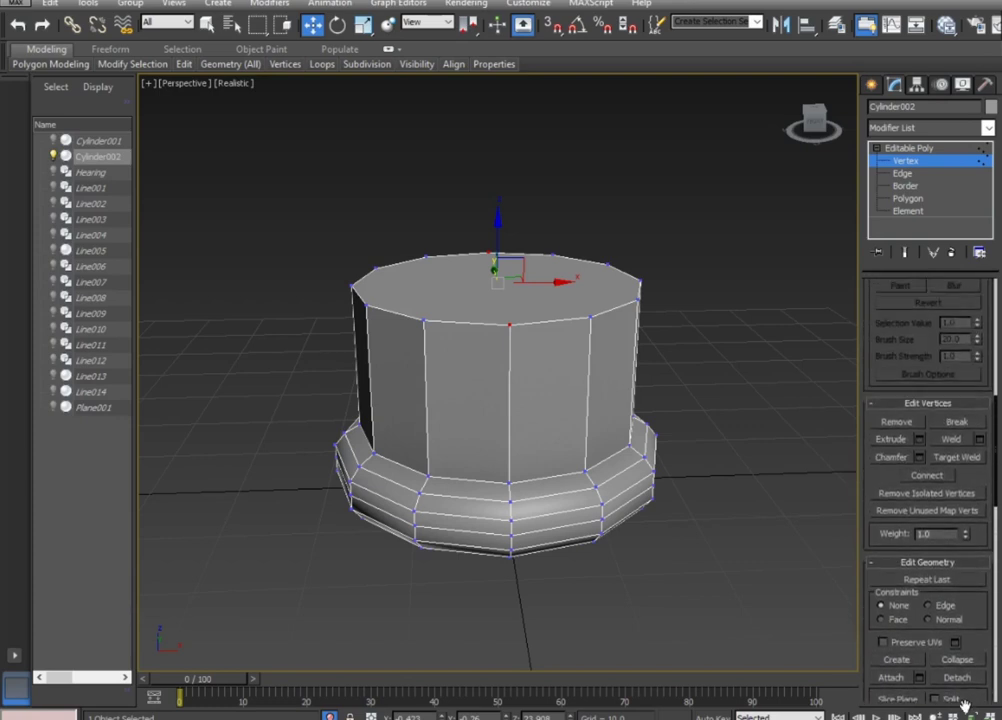
left_click(927, 477)
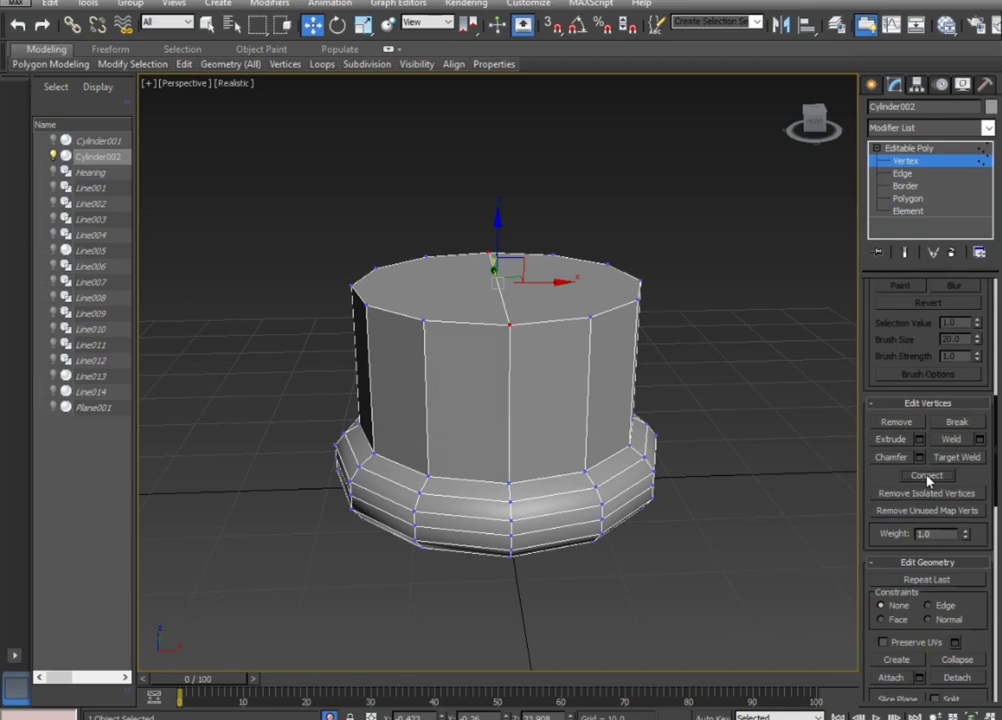
Connect the other opposite vertex pairs, giving three parallel edges across the top face.
mouse_move(551, 455)
middle_mouse_down("alt")
mouse_move(749, 474)
mouse_move(759, 463)
middle_mouse_up("alt")
mouse_move(555, 325)
middle_mouse_down("alt")
mouse_move(568, 313)
mouse_move(560, 277)
middle_mouse_up("alt")
left_click_drag(596, 343, 597, 344)
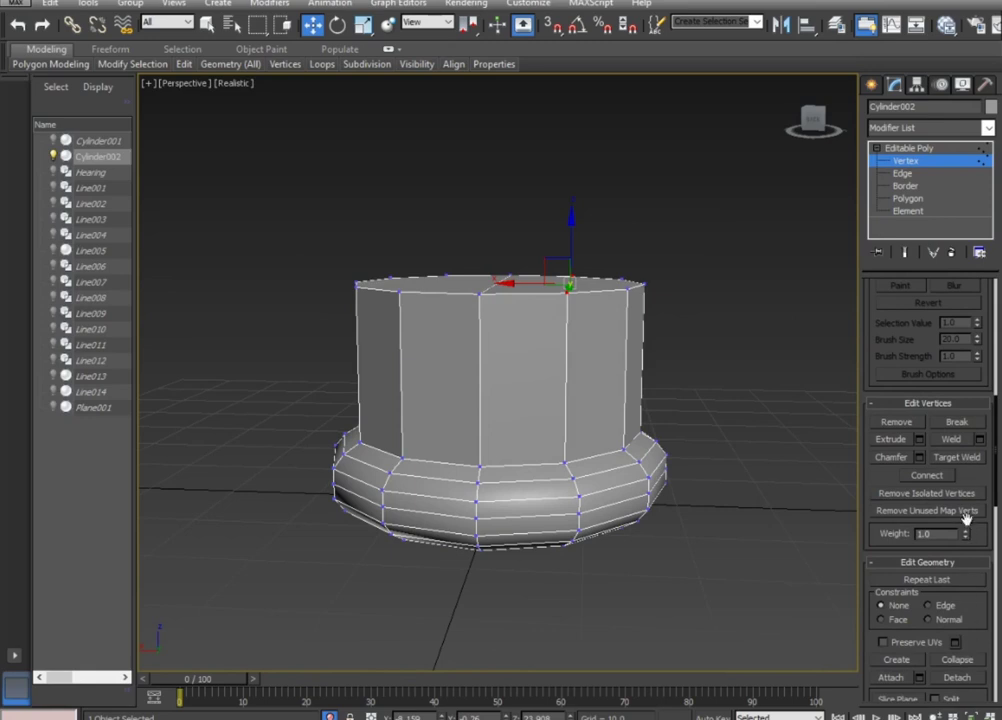
mouse_move(979, 607)
left_mouse_down()
mouse_move(968, 387)
mouse_move(957, 613)
mouse_move(960, 601)
left_mouse_up()
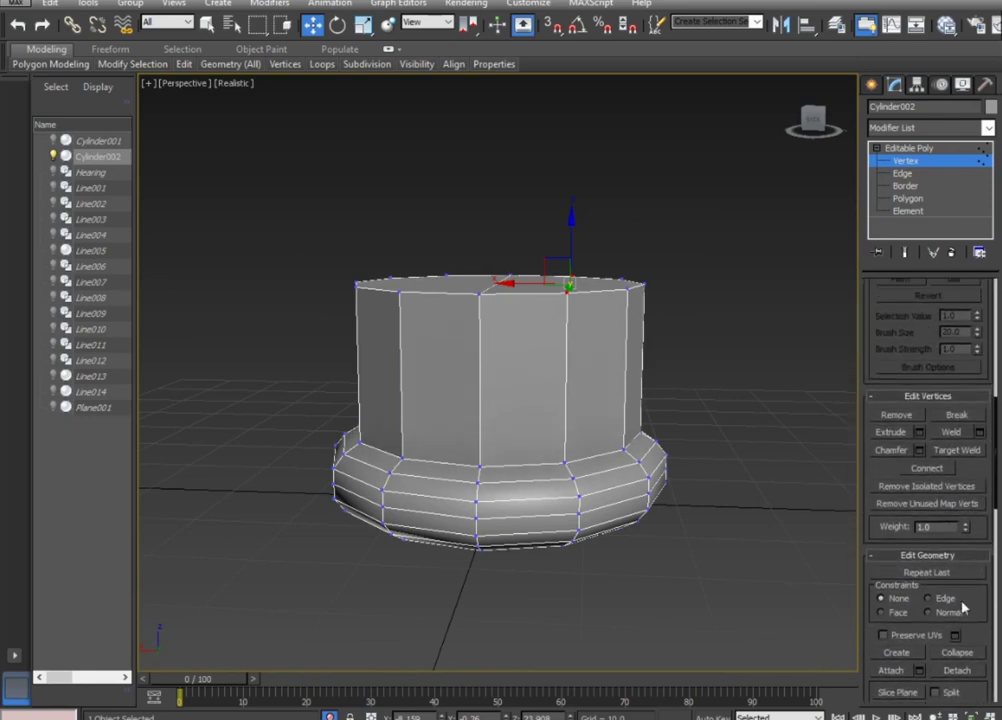
mouse_move(477, 484)
middle_mouse_down("alt")
mouse_move(483, 470)
mouse_move(404, 283)
middle_mouse_up("alt")
middle_click_drag(450, 320, 459, 422, "alt")
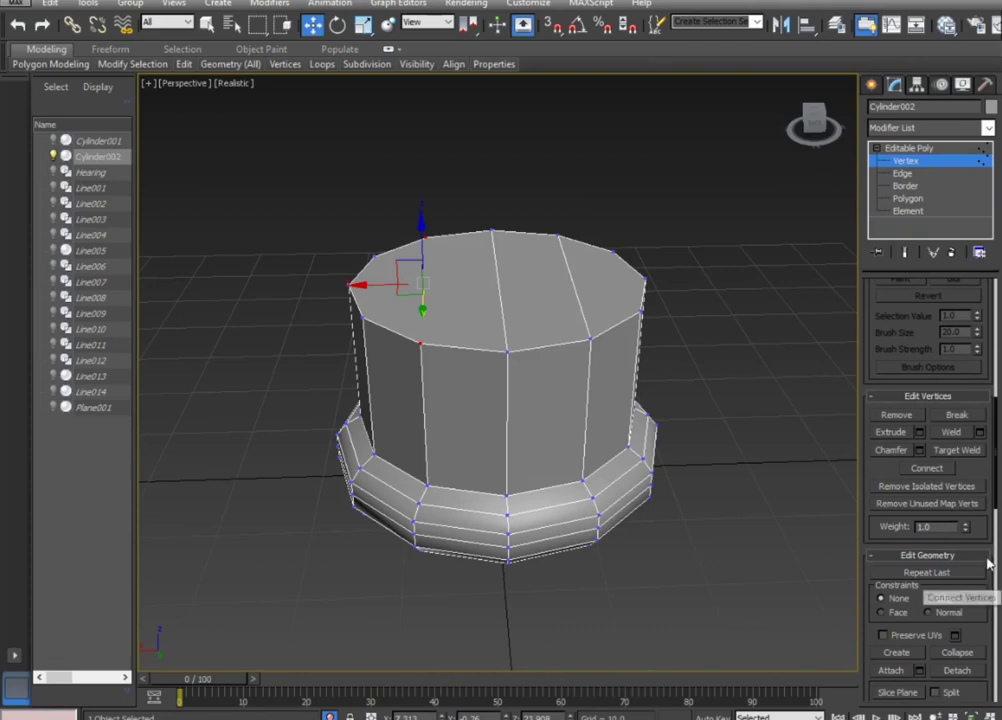
mouse_move(635, 488)
middle_mouse_down("alt")
mouse_move(465, 584)
mouse_move(521, 519)
middle_mouse_up("alt")
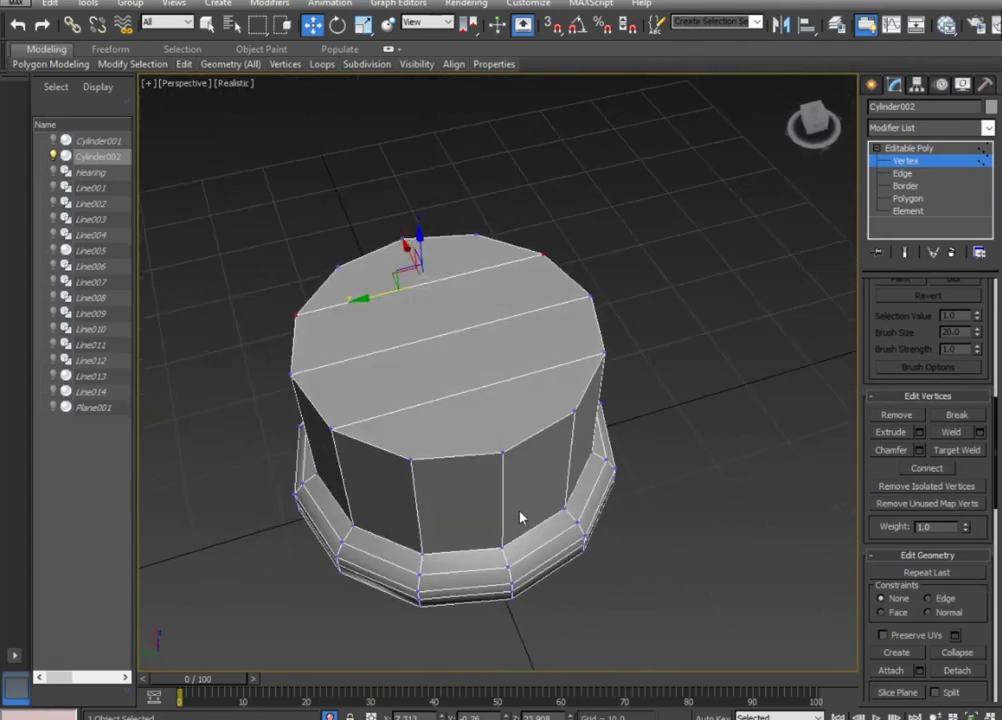
left_click_drag(950, 380, 930, 605)
scroll(983, 436, "up", 3)
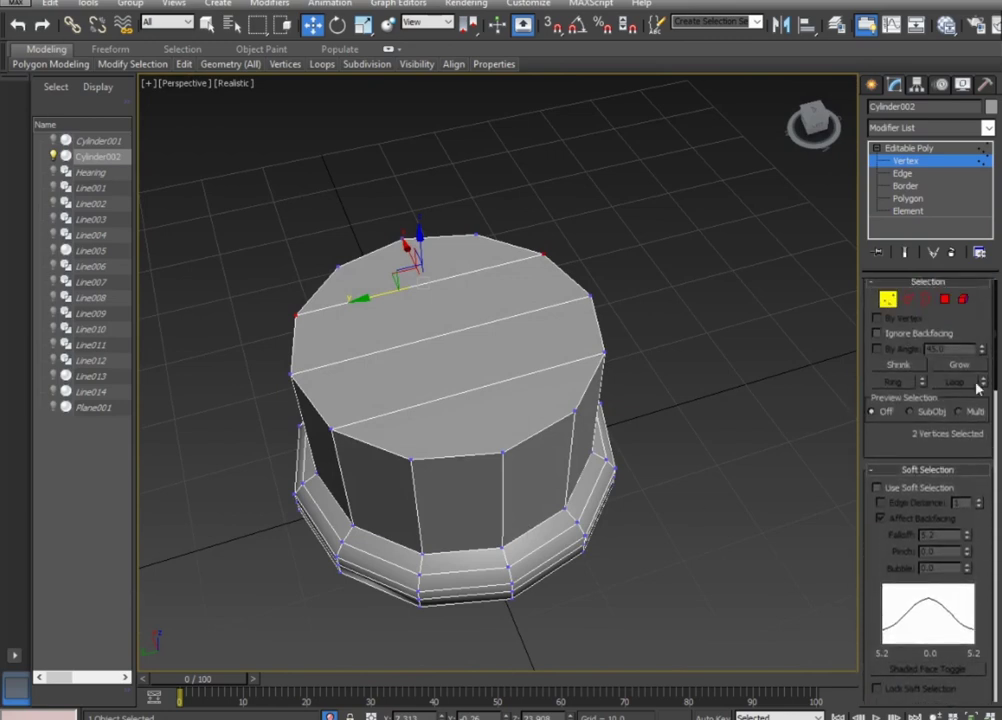
scroll(984, 400, "down", 5)
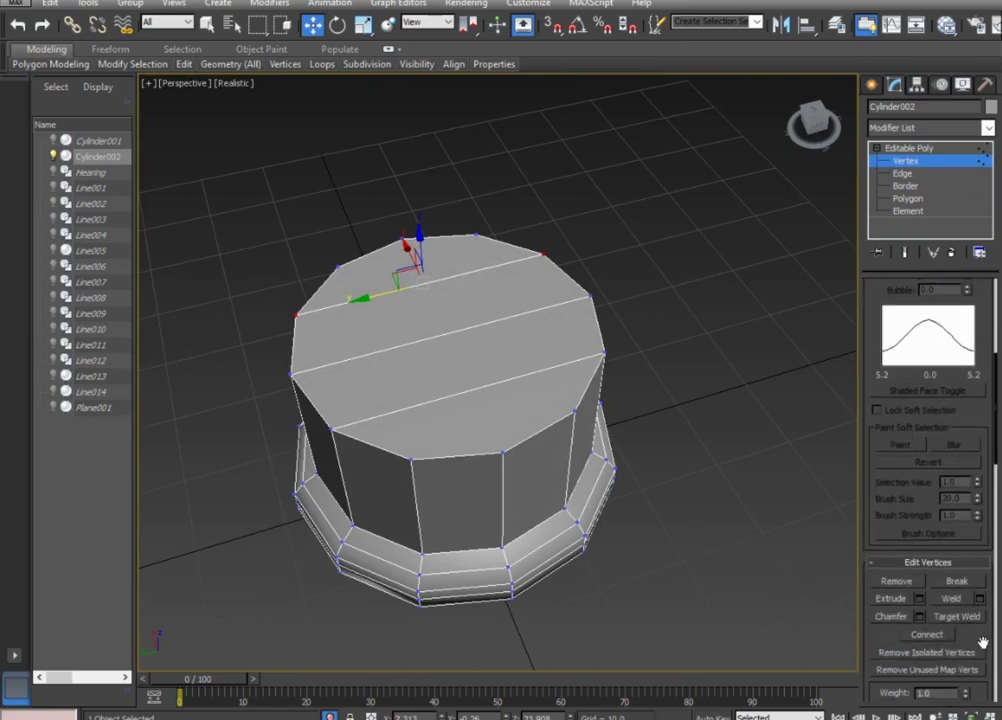
left_click_drag(983, 637, 984, 341)
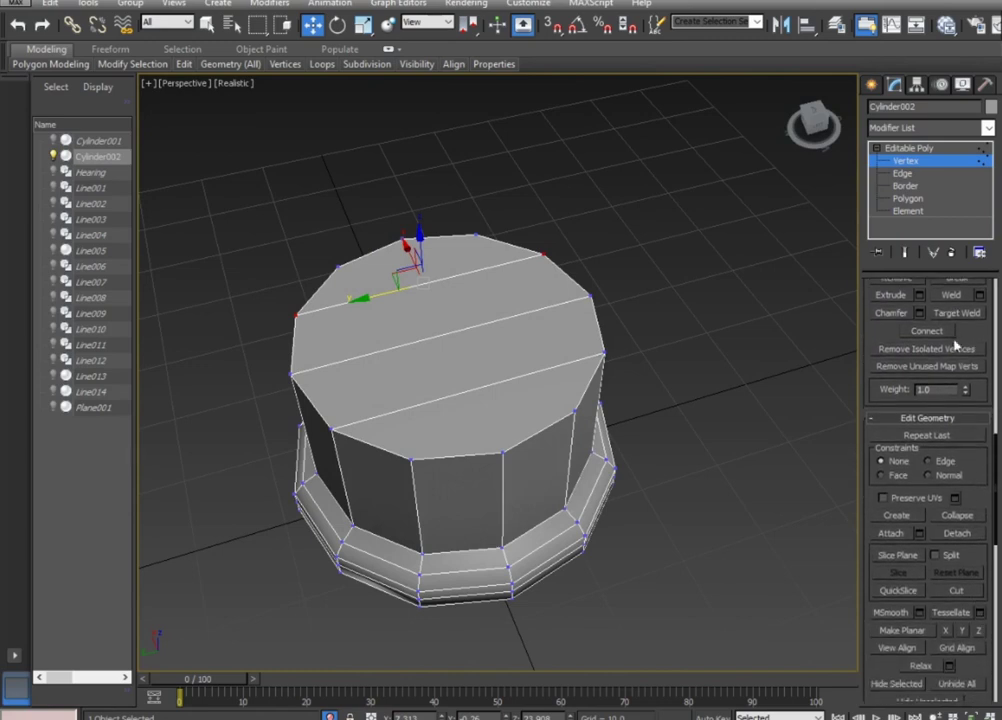
left_click(956, 589)
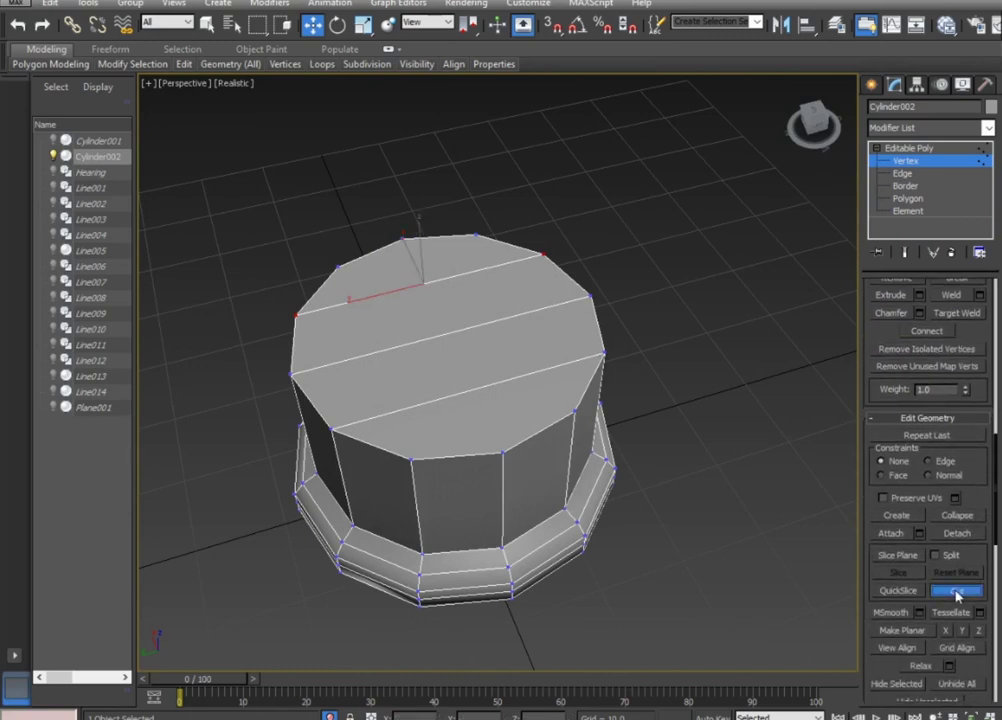
Cut three edges across the top, perpendicular to the parallel ones, to form a grid of faces.
left_click(503, 451)
left_click(402, 238)
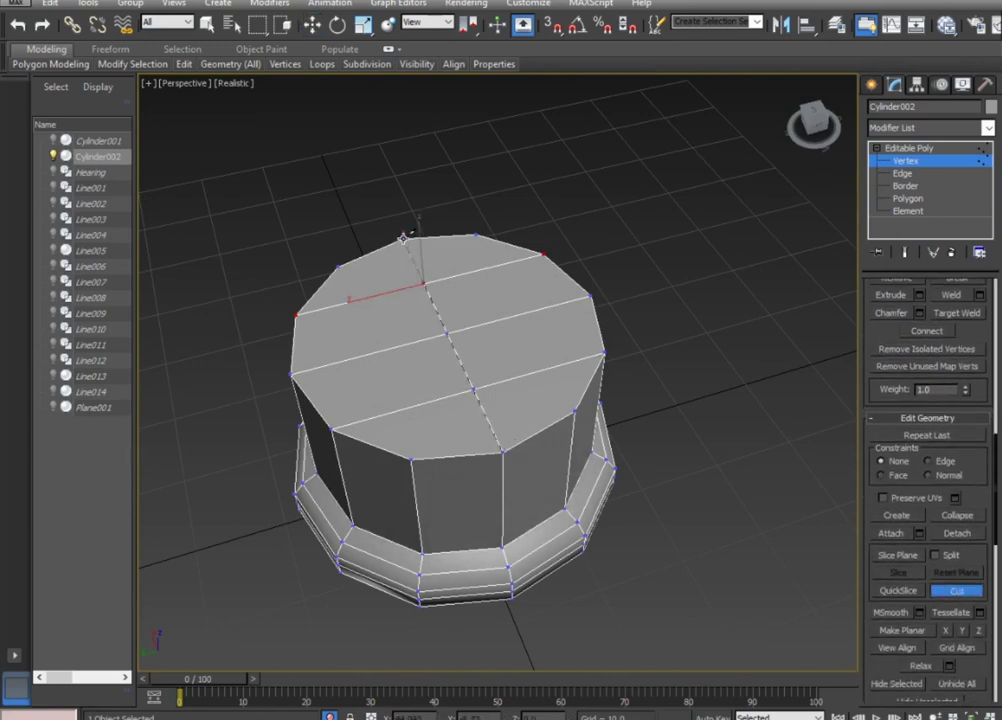
mouse_move(479, 501)
middle_mouse_down("alt")
mouse_move(689, 548)
mouse_move(736, 468)
mouse_move(616, 522)
mouse_move(651, 515)
middle_mouse_up("alt")
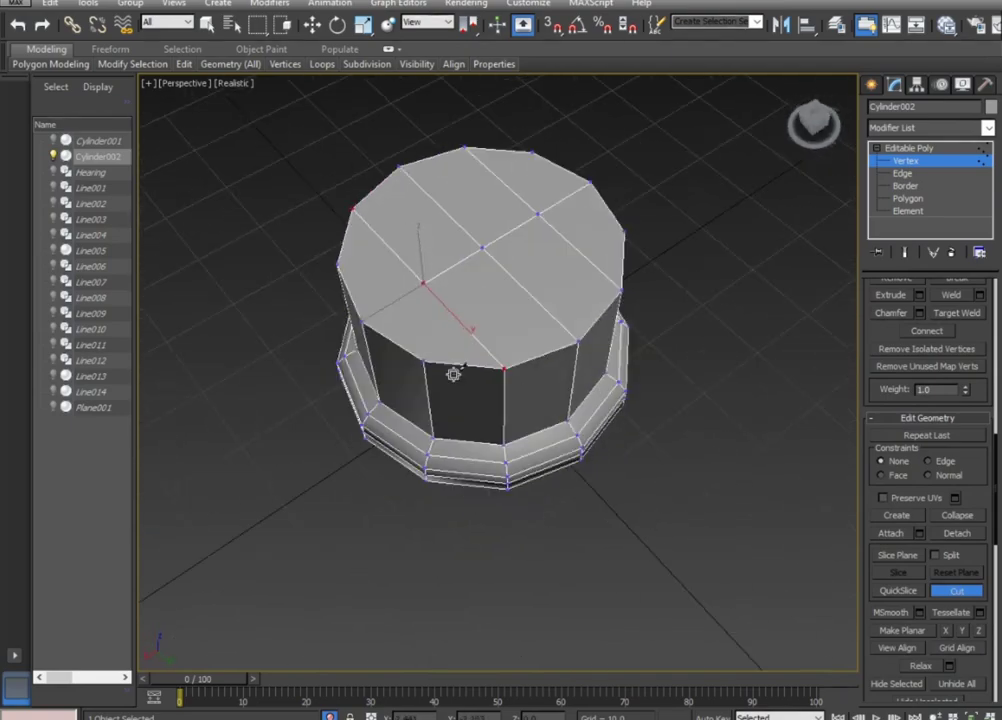
mouse_move(521, 396)
middle_mouse_down("alt")
mouse_move(548, 445)
mouse_move(485, 398)
mouse_move(463, 405)
mouse_move(474, 420)
mouse_move(457, 413)
middle_mouse_up("alt")
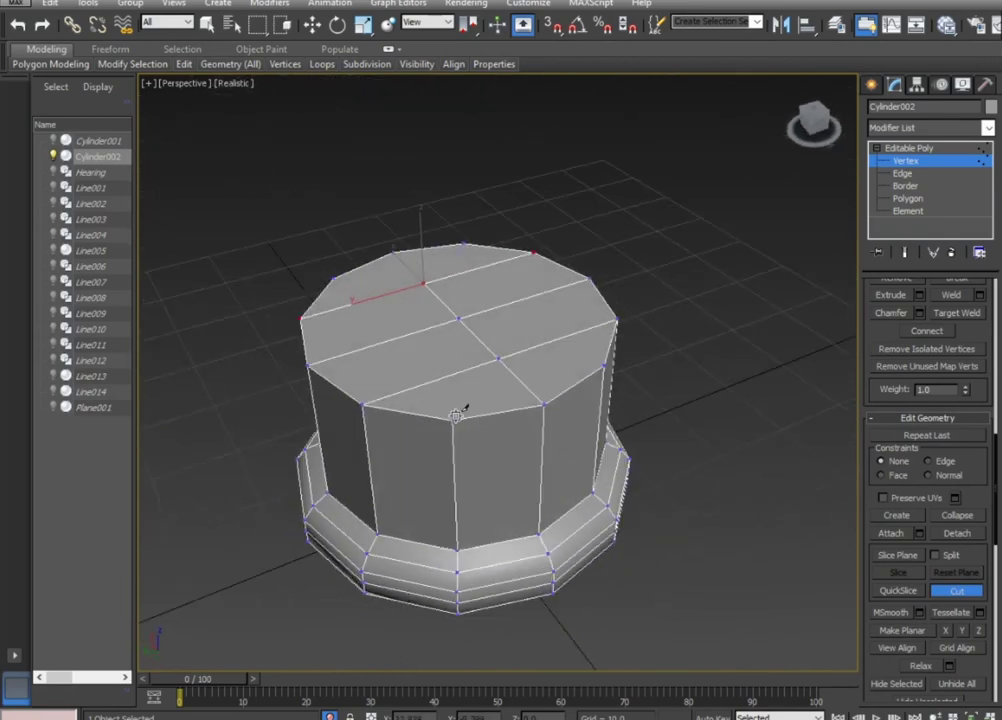
left_click(452, 418)
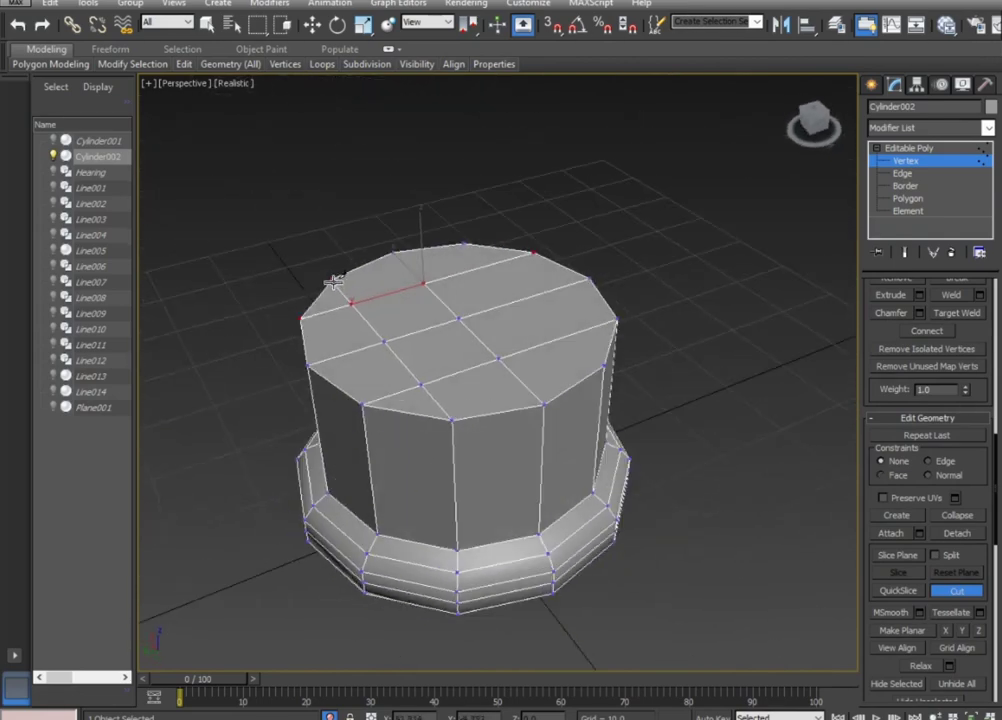
left_click(333, 278)
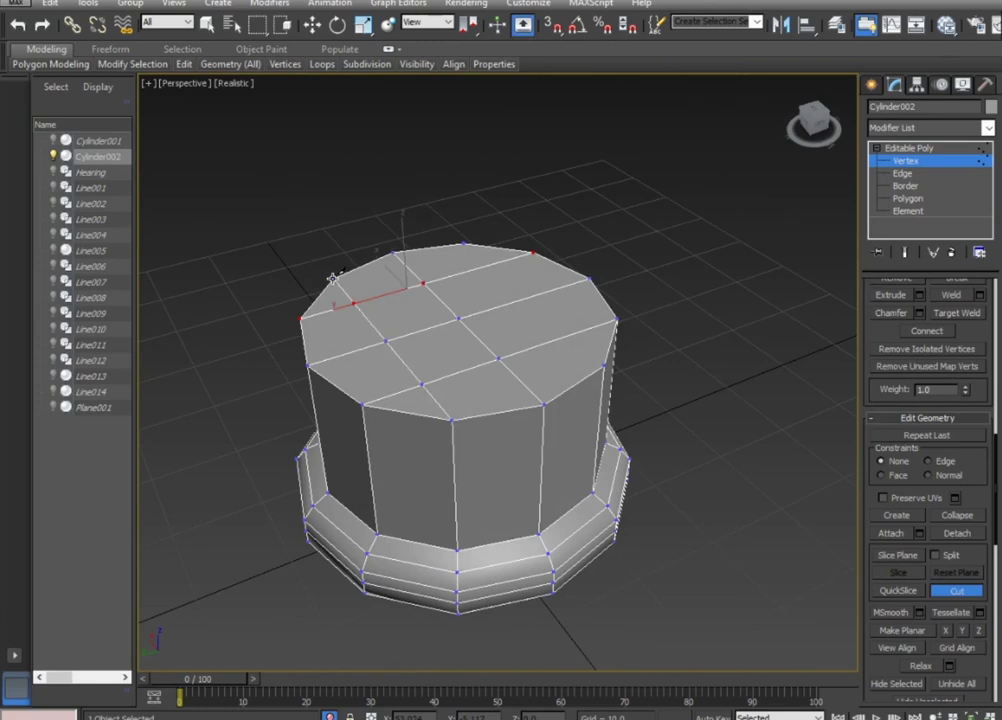
left_click(602, 366)
left_click(464, 246)
mouse_move(466, 244)
middle_mouse_down("alt")
mouse_move(592, 434)
mouse_move(615, 447)
middle_mouse_up("alt")
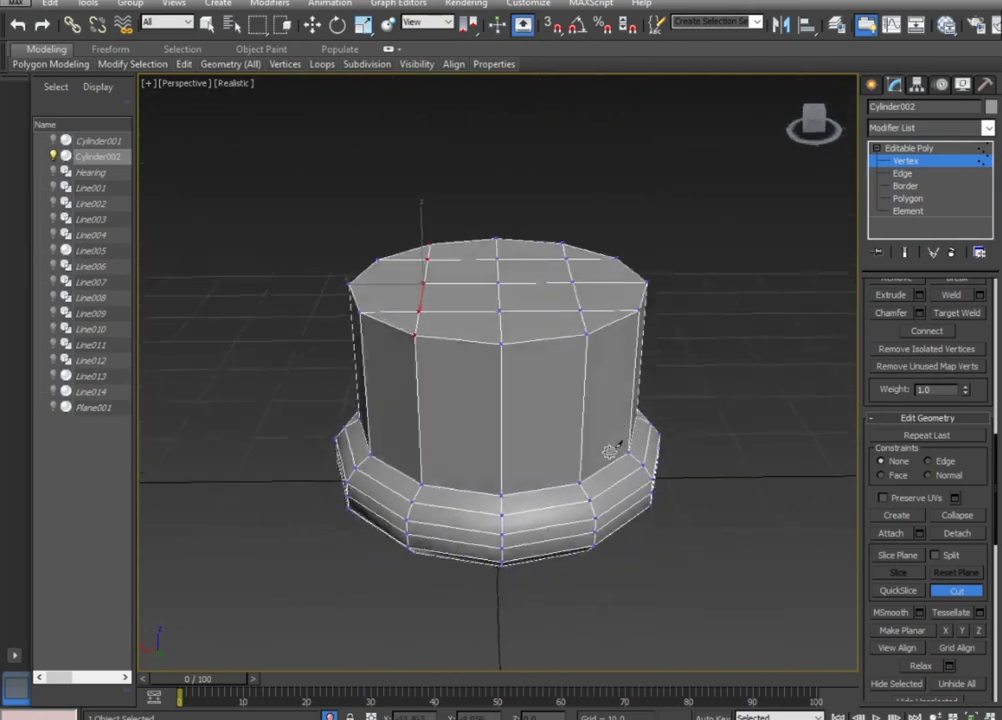
left_click(920, 148)
mouse_move(729, 291)
middle_mouse_down("alt")
mouse_move(678, 497)
mouse_move(605, 490)
mouse_move(604, 398)
mouse_move(718, 358)
mouse_move(732, 455)
middle_mouse_up("alt")
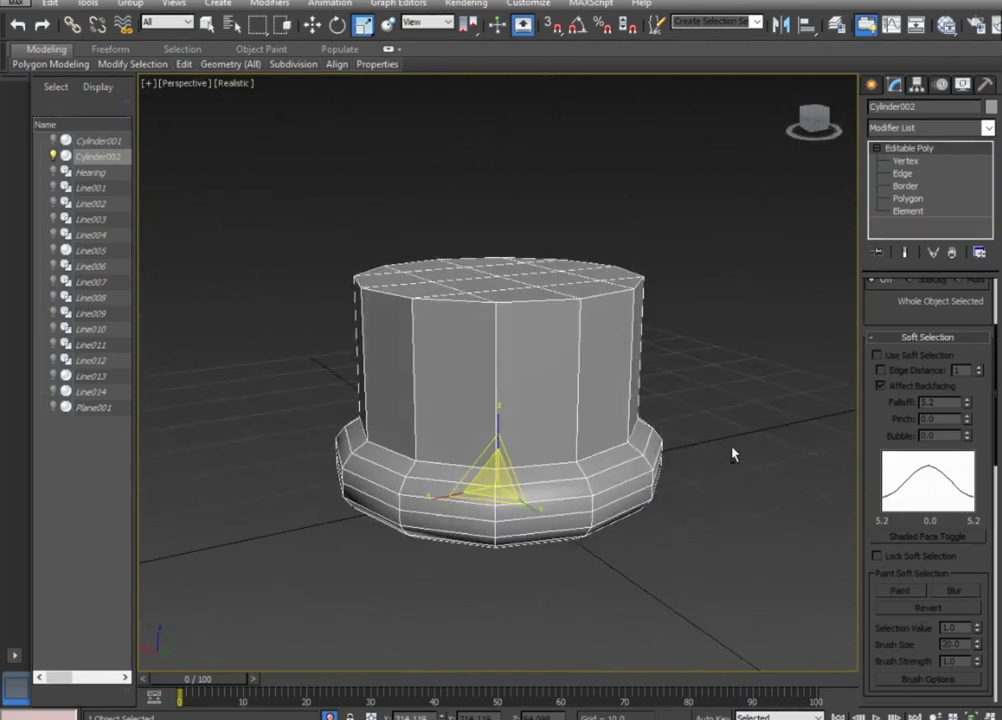
End isolation to show the whole telephone again and reselect the cylinder.
right_click(532, 328)
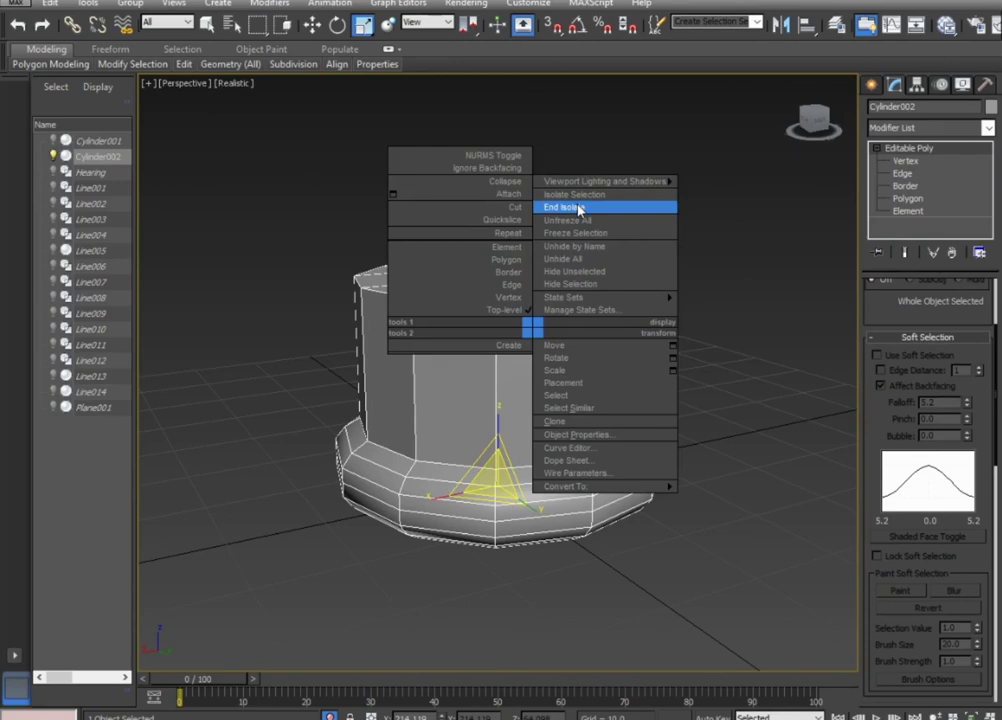
left_click(579, 209)
left_click(780, 398)
scroll(783, 449, "down", 3)
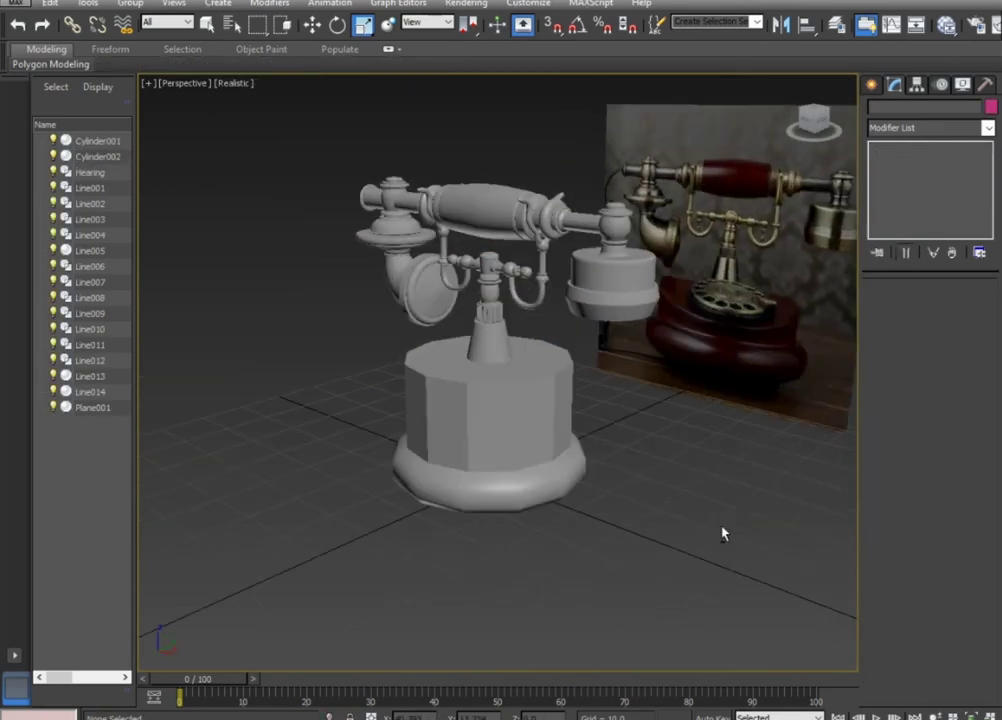
left_click(531, 422)
mouse_move(531, 424)
middle_mouse_down("alt")
mouse_move(595, 530)
mouse_move(575, 517)
mouse_move(593, 508)
mouse_move(580, 425)
middle_mouse_up("alt")
scroll(580, 425, "up", 2)
middle_click_drag(593, 427, 629, 454, "alt")
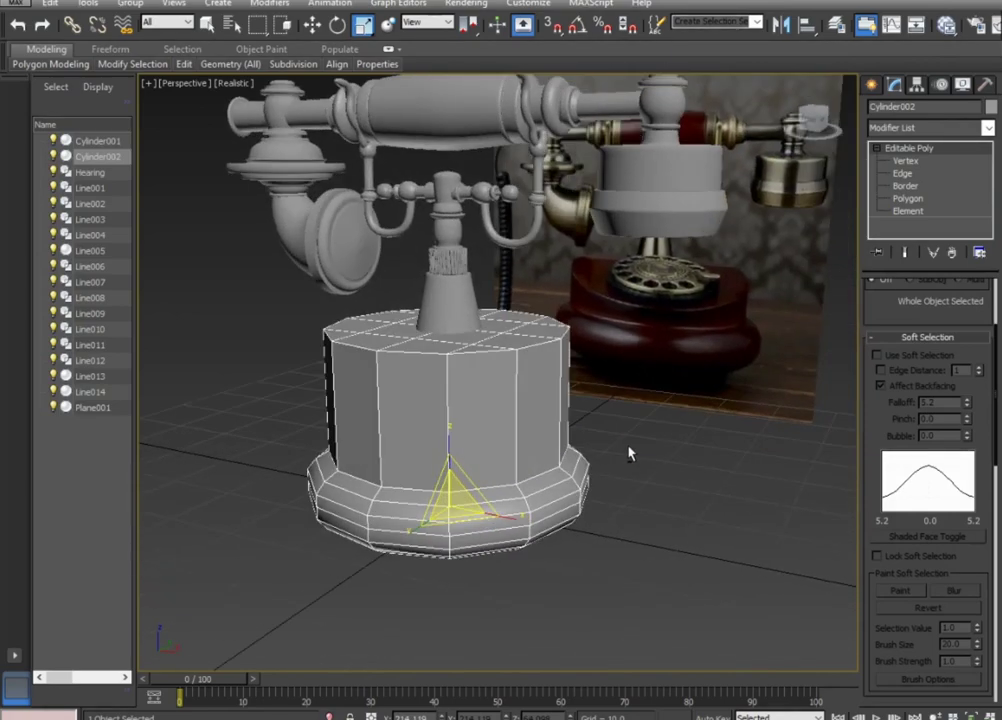
Connect the column's vertical side edges with 2 segments and high Pinch, placing loops near the top and bottom.
left_click(902, 173)
middle_click_drag(776, 403, 712, 376, "alt")
left_click_drag(268, 370, 705, 387)
mouse_move(705, 387)
middle_mouse_down("alt")
mouse_move(660, 444)
mouse_move(757, 527)
middle_mouse_up("alt")
mouse_move(898, 318)
left_mouse_down()
mouse_move(898, 456)
mouse_move(897, 120)
left_mouse_up()
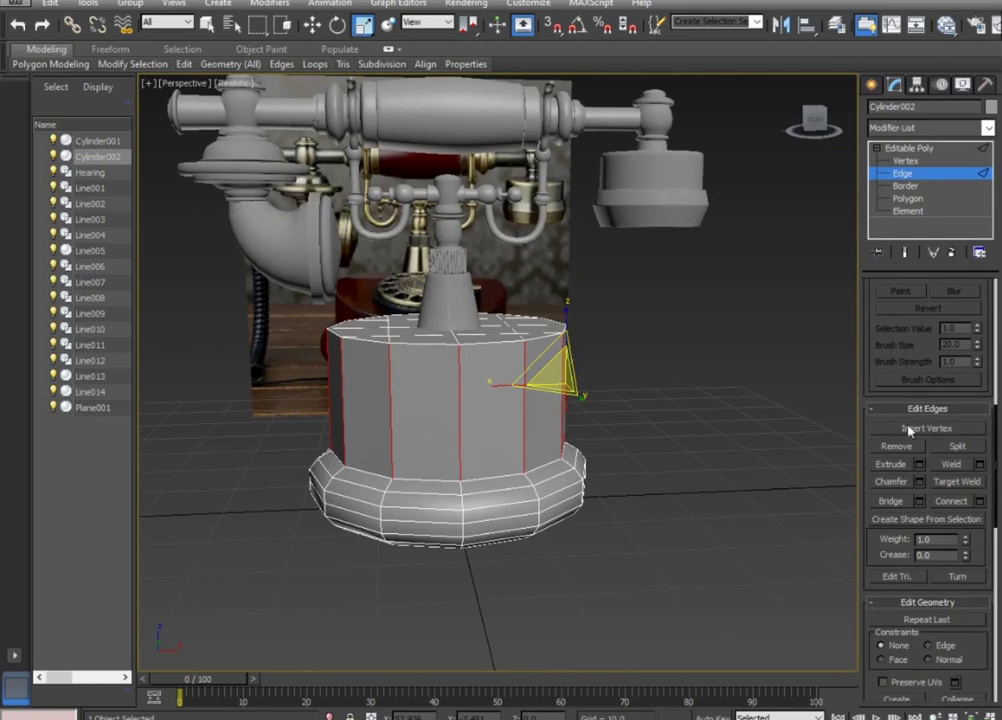
left_click(980, 505)
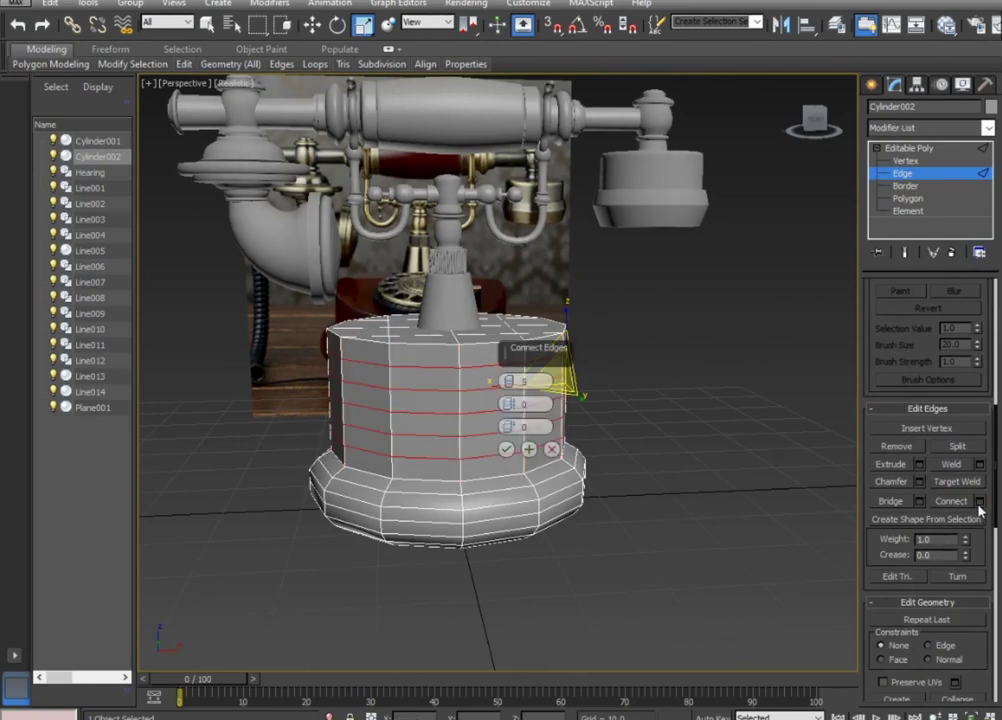
mouse_move(508, 381)
left_mouse_down()
mouse_move(519, 428)
mouse_move(510, 430)
mouse_move(510, 380)
left_mouse_up()
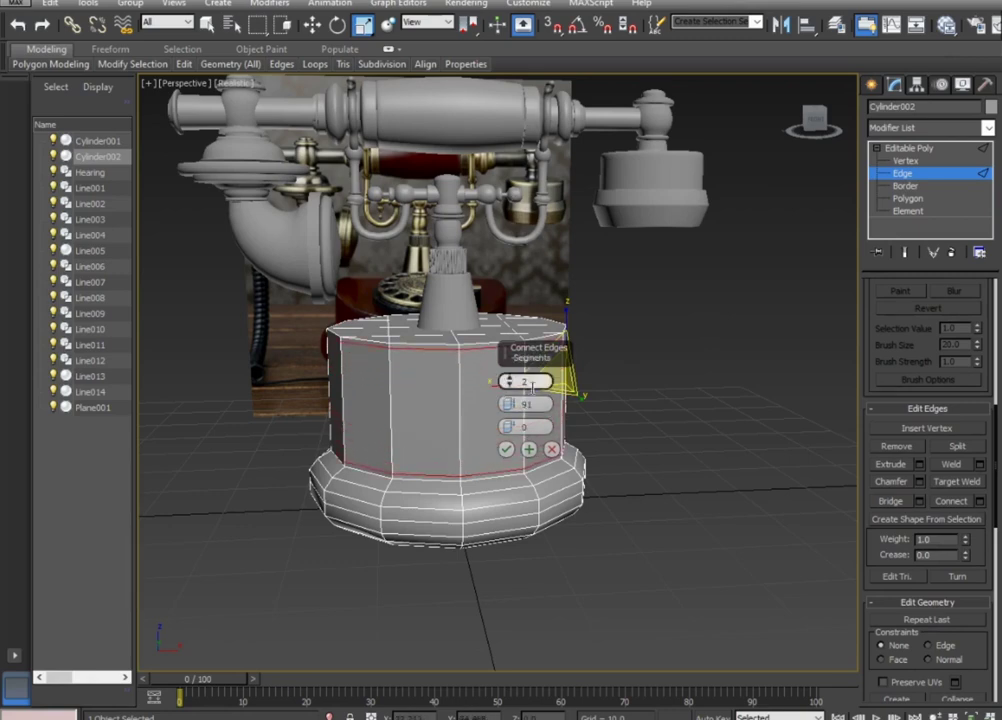
left_click(905, 147)
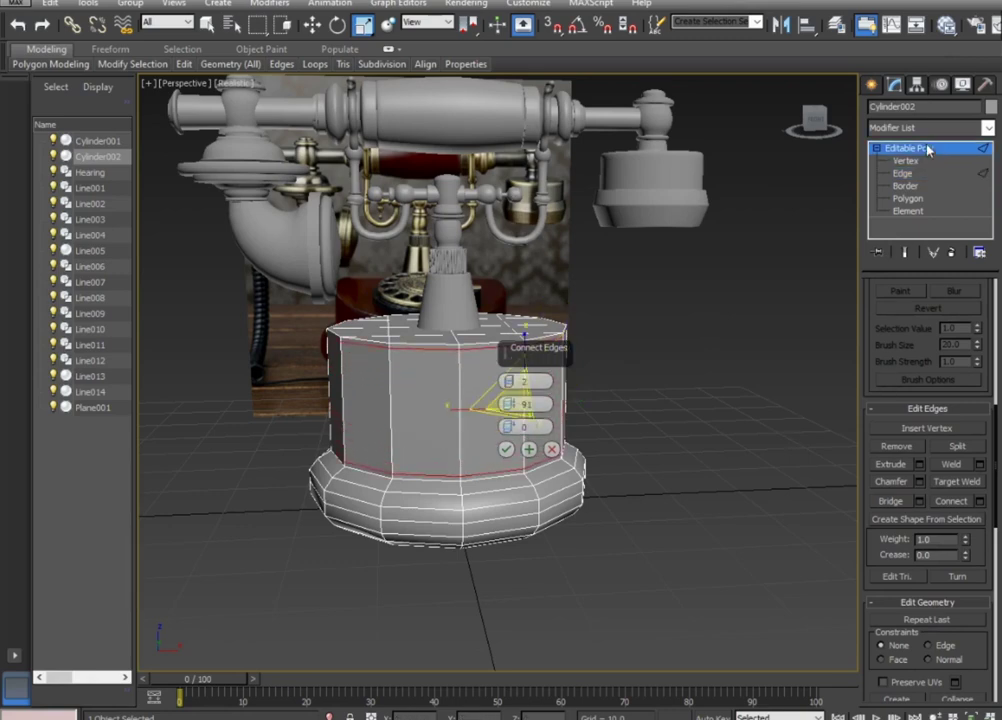
left_click(987, 128)
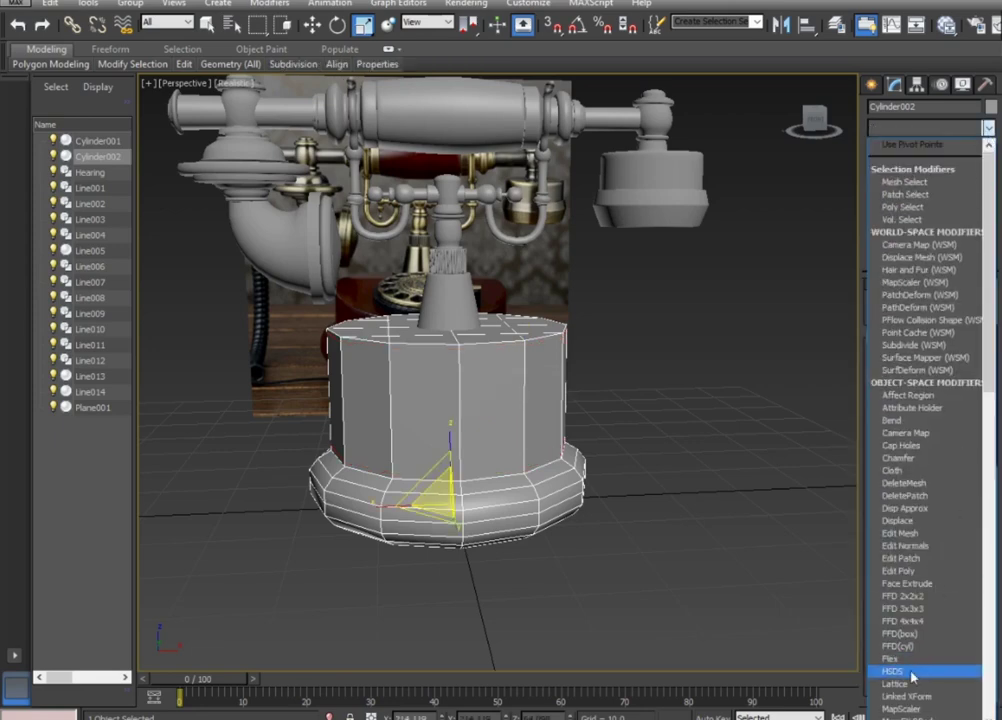
Add a MeshSmooth modifier to the base cylinder and orbit around the smoothed telephone.
scroll(922, 395, "down", 15)
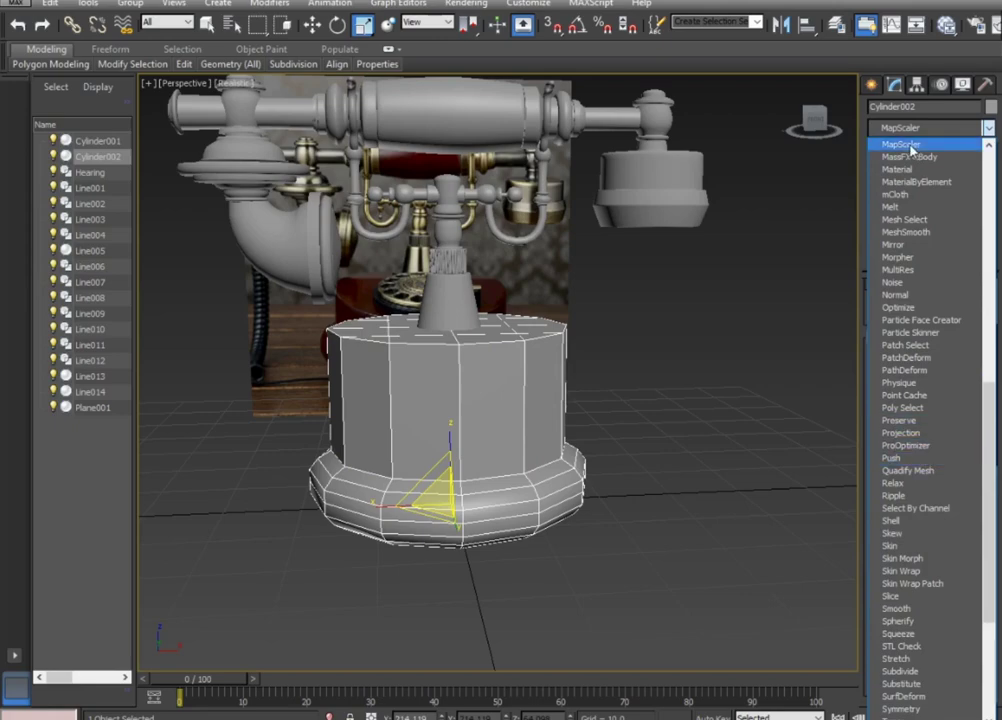
left_click(905, 231)
mouse_move(693, 429)
middle_mouse_down("alt")
mouse_move(676, 510)
mouse_move(588, 470)
mouse_move(537, 494)
mouse_move(619, 512)
middle_mouse_up("alt")
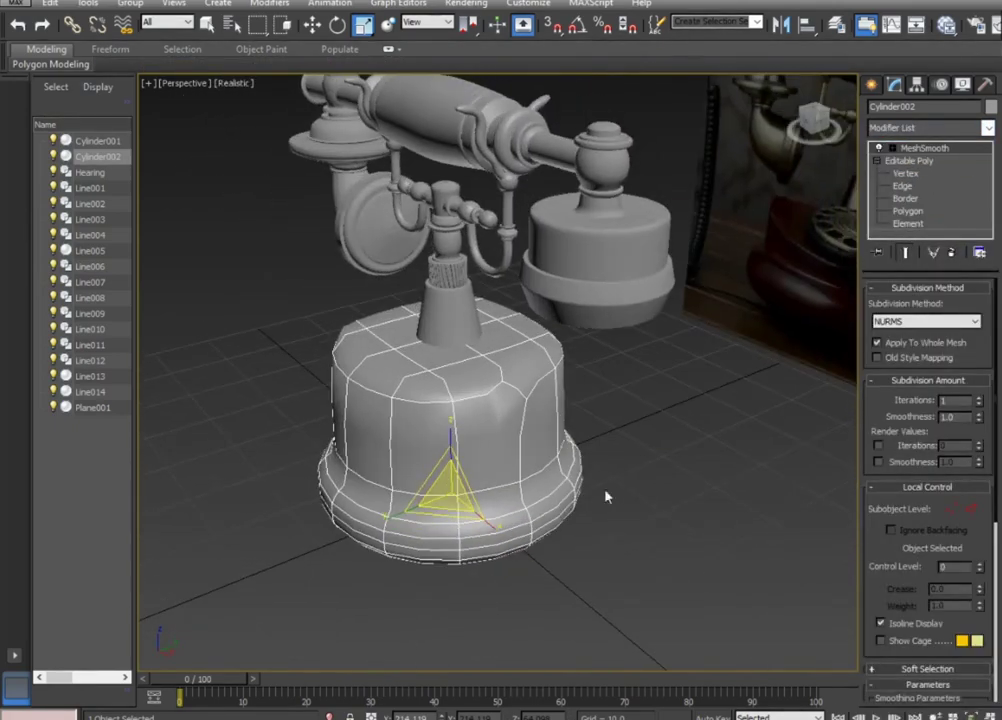
scroll(556, 418, "up", 3)
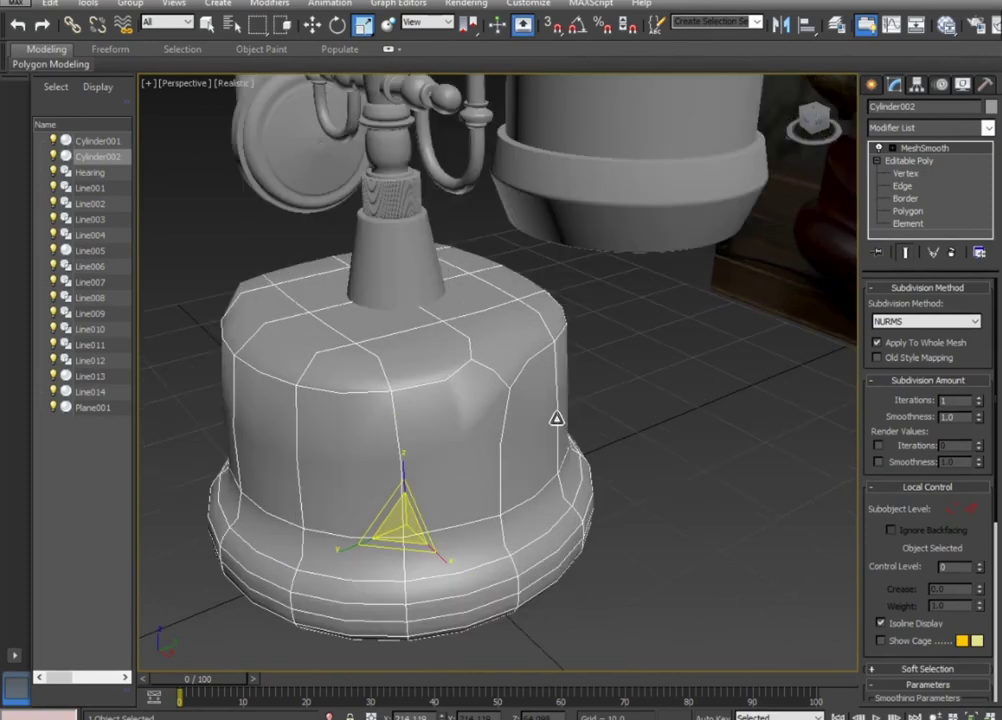
Back at vertex level, select a top rim vertex and nudge it to reshape the corner.
left_click(906, 189)
left_click(906, 175)
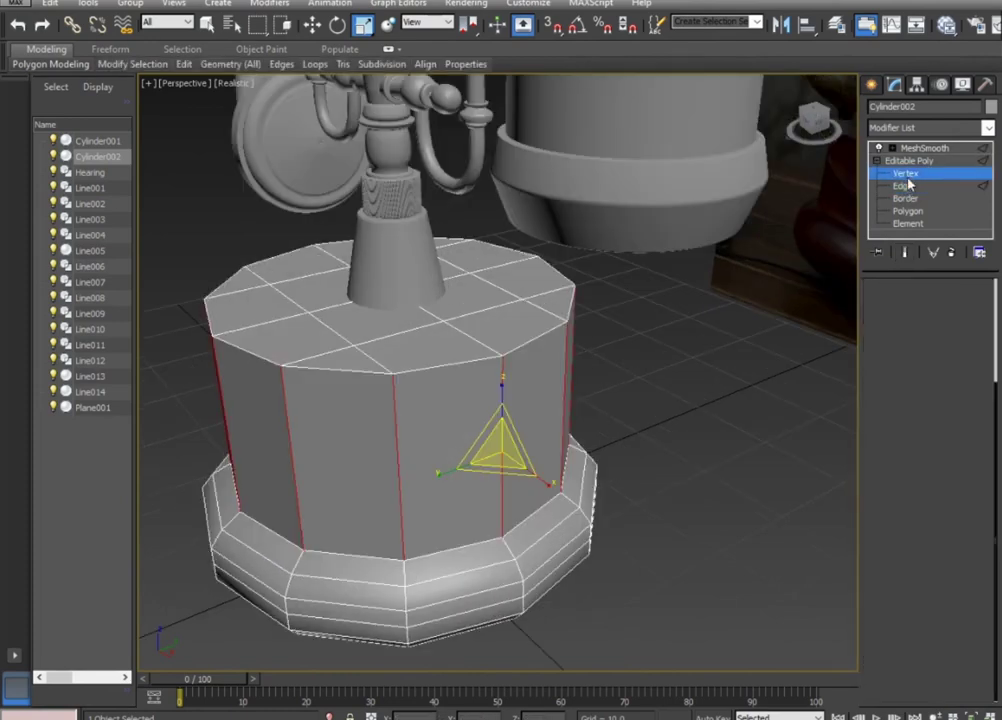
mouse_move(690, 352)
middle_mouse_down("alt")
mouse_move(651, 416)
mouse_move(537, 262)
middle_mouse_up("alt")
scroll(537, 262, "up", 5)
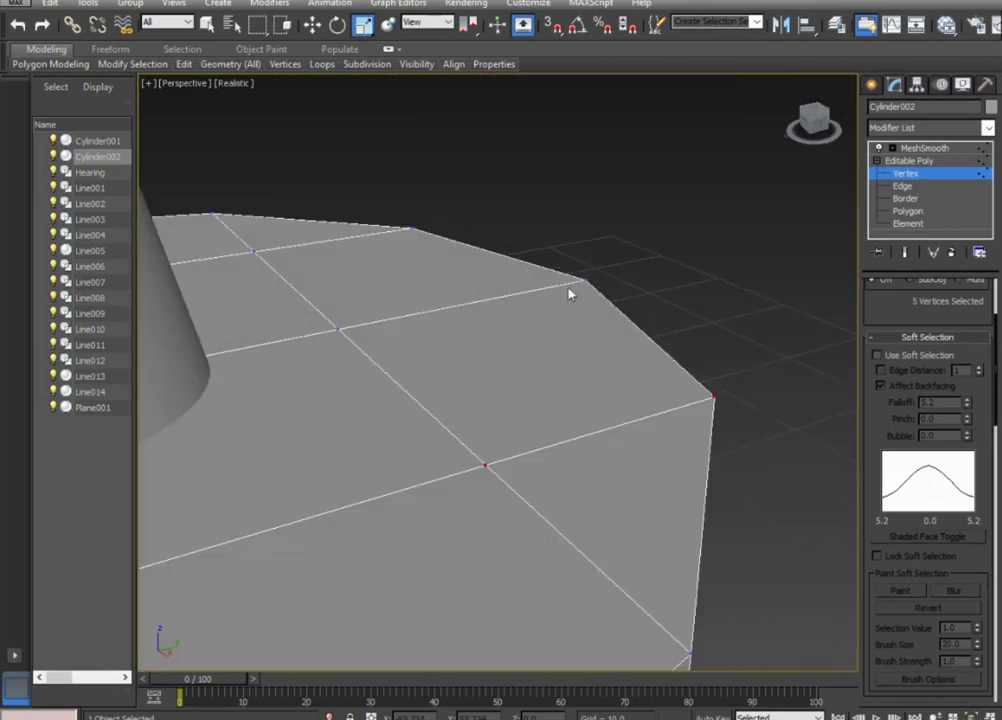
mouse_move(660, 382)
middle_mouse_down("alt")
mouse_move(711, 385)
mouse_move(733, 311)
middle_mouse_up("alt")
scroll(750, 250, "up", 5)
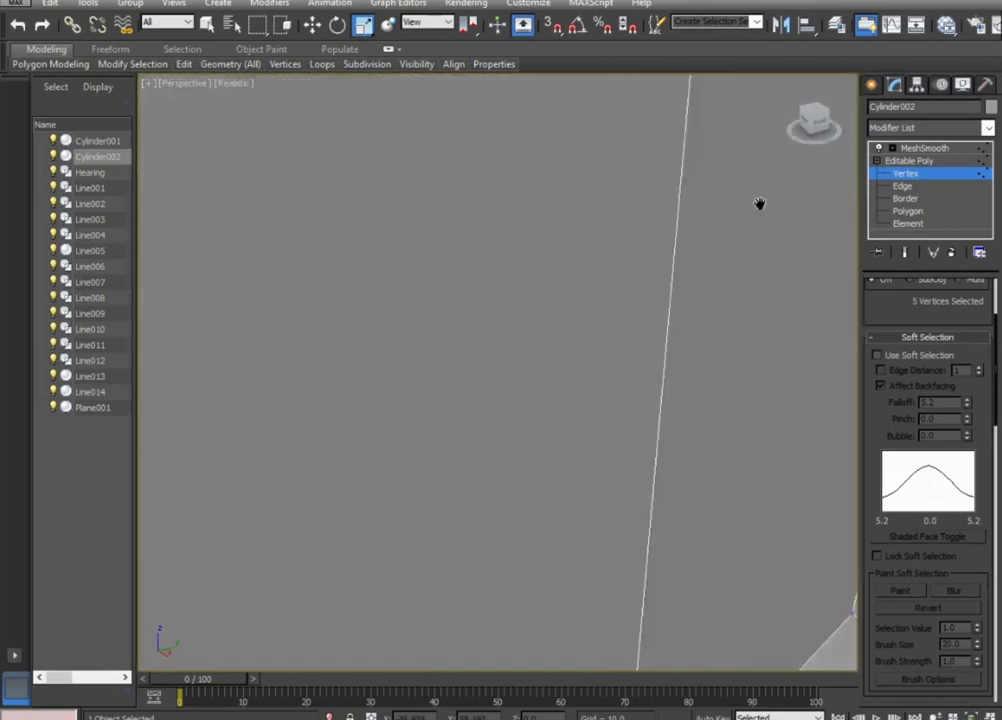
scroll(743, 228, "down", 2)
scroll(722, 300, "down", 6)
mouse_move(718, 306)
middle_mouse_down("alt")
mouse_move(693, 365)
mouse_move(648, 200)
middle_mouse_up("alt")
left_click(648, 189)
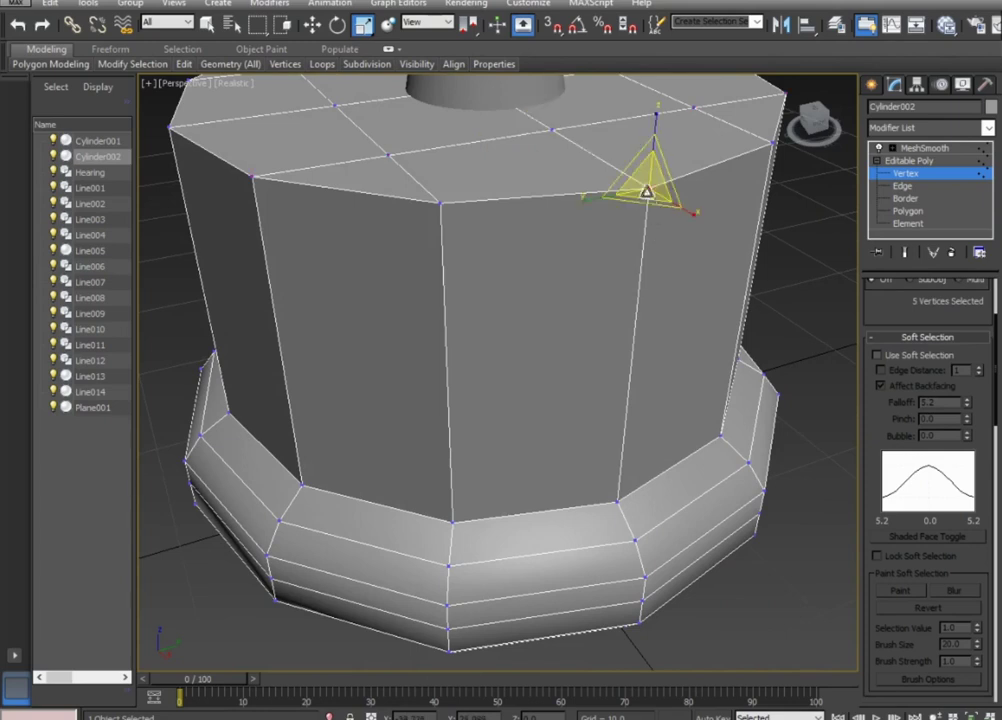
left_click(313, 27)
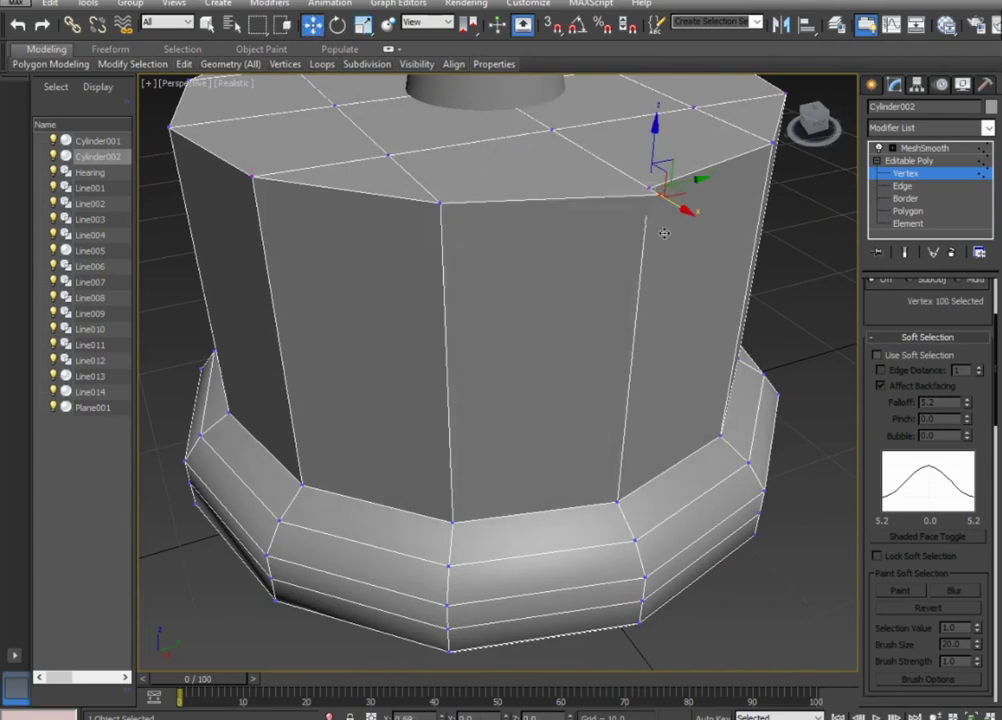
left_click_drag(664, 233, 652, 206)
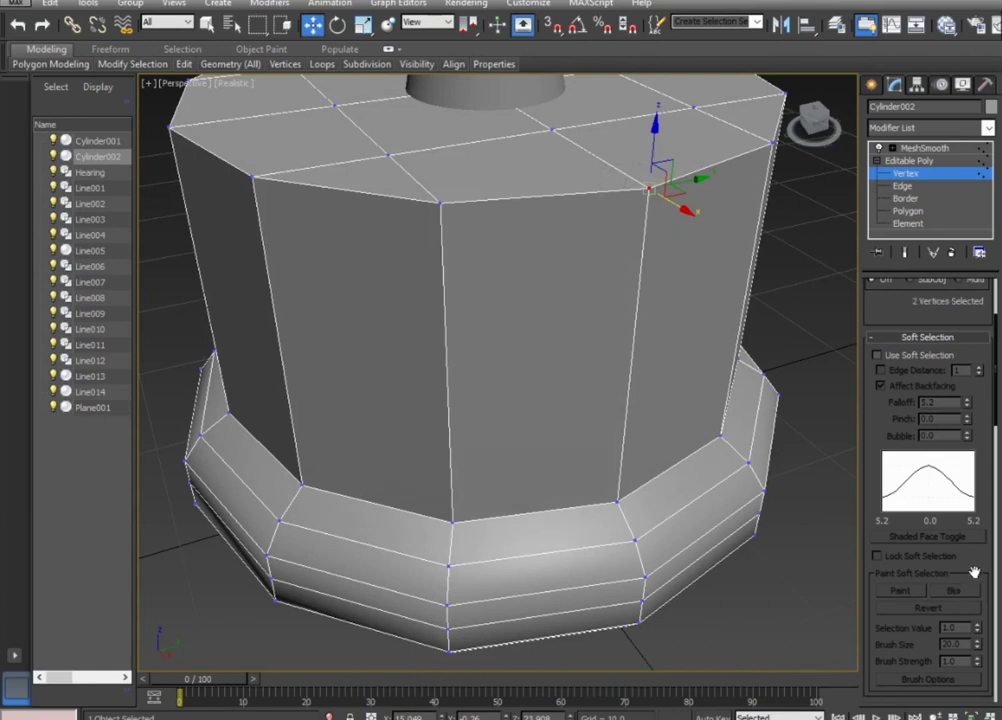
Weld the selected vertices so the vertex count drops from 106 to 105.
scroll(974, 571, "down", 5)
scroll(974, 571, "down", 3)
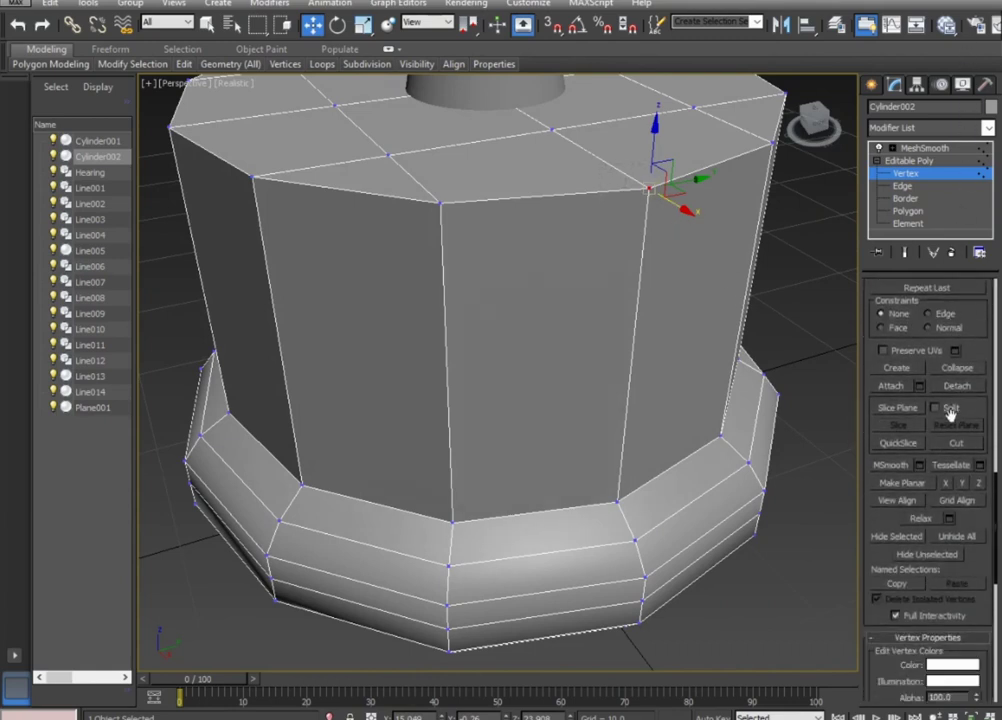
mouse_move(973, 411)
left_mouse_down()
mouse_move(965, 535)
mouse_move(970, 243)
left_mouse_up()
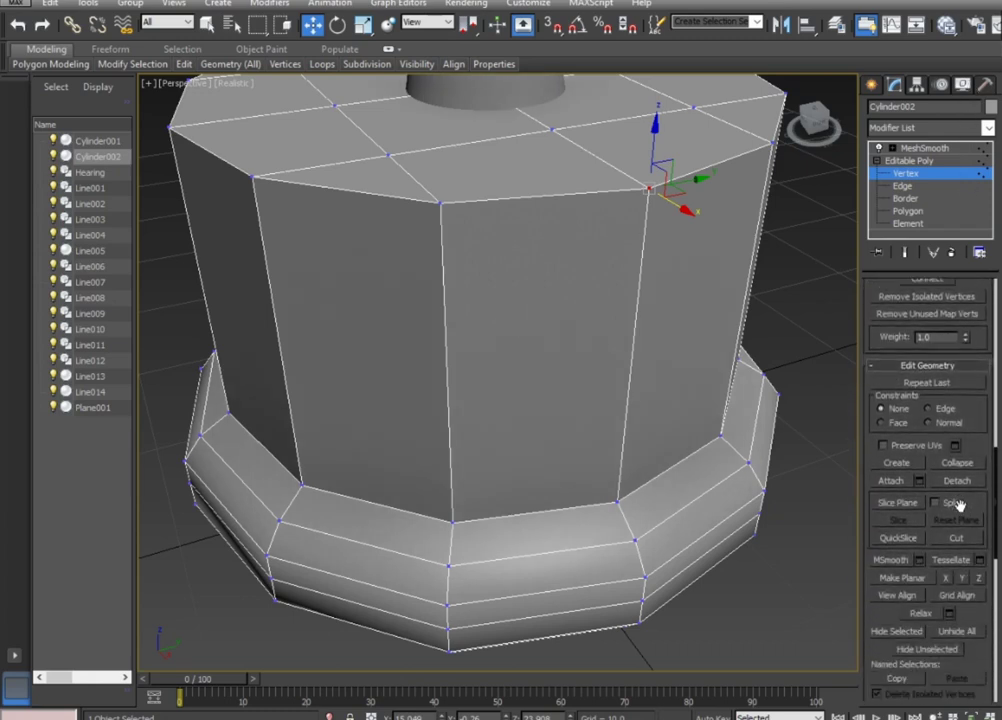
scroll(961, 474, "down", 3)
mouse_move(973, 457)
left_mouse_down()
mouse_move(993, 258)
mouse_move(978, 645)
left_mouse_up()
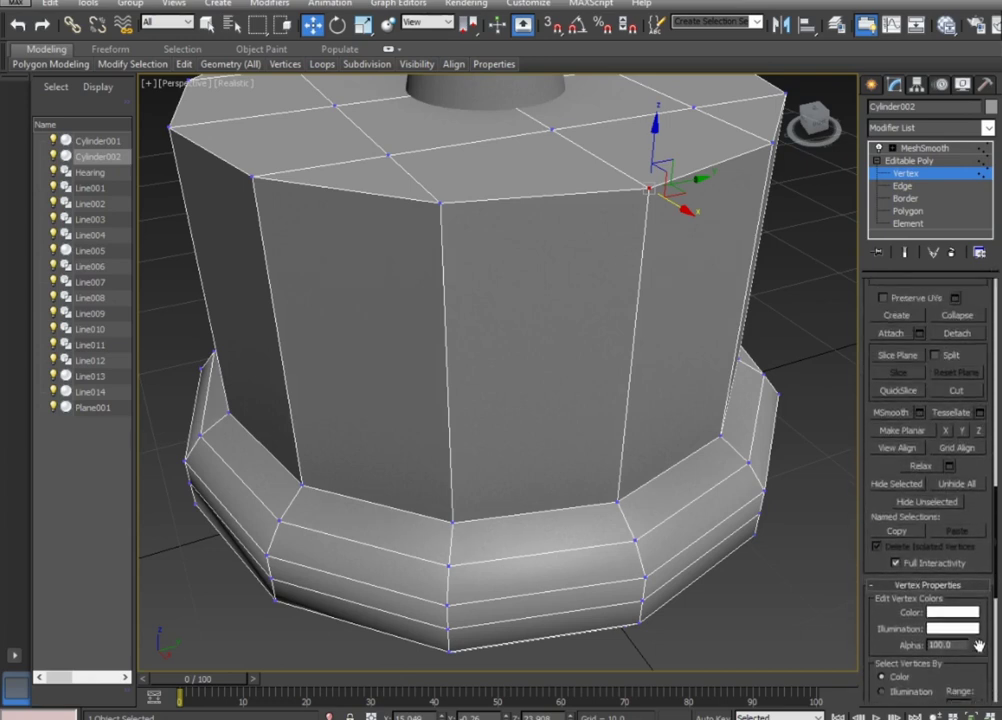
mouse_move(965, 510)
left_mouse_down()
mouse_move(974, 548)
mouse_move(968, 700)
mouse_move(968, 660)
left_mouse_up()
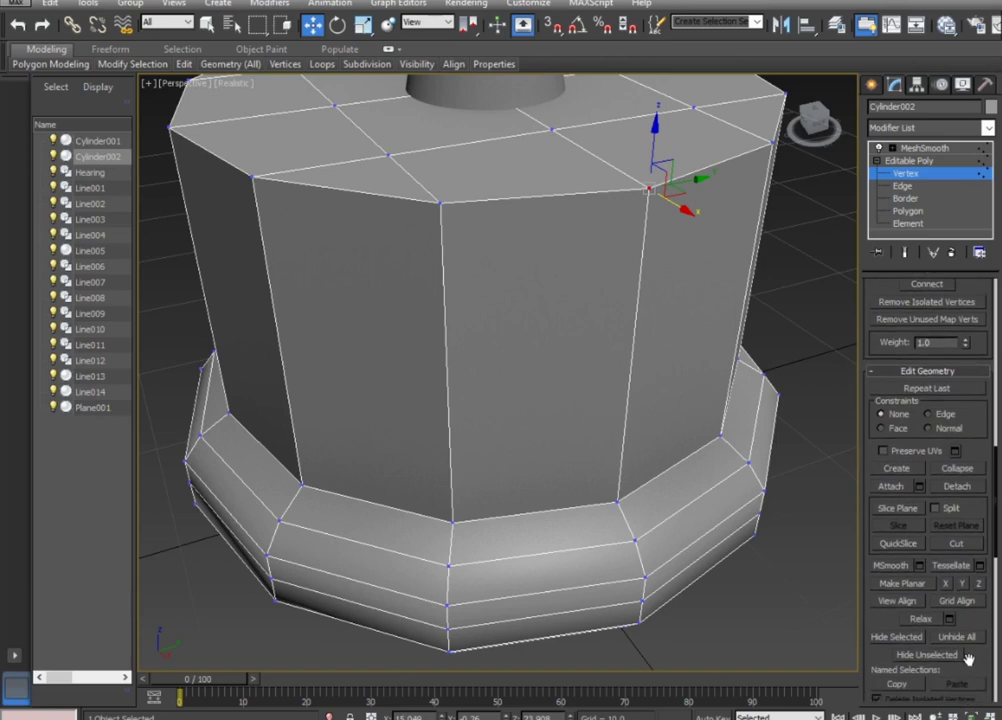
scroll(968, 660, "up", 2)
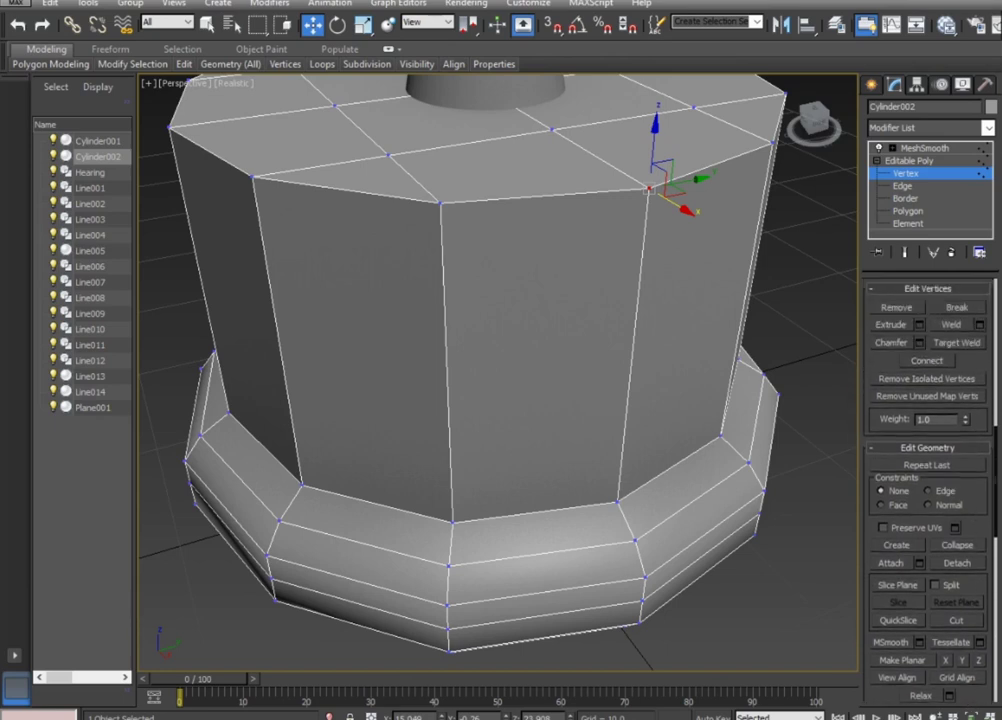
left_click(979, 326)
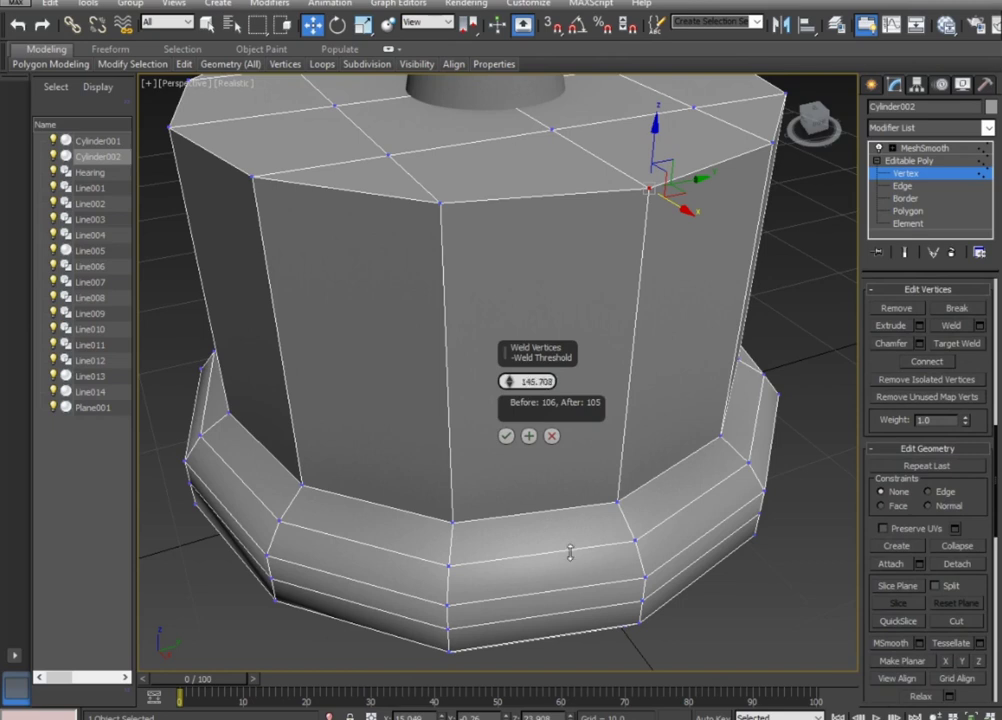
left_click(505, 436)
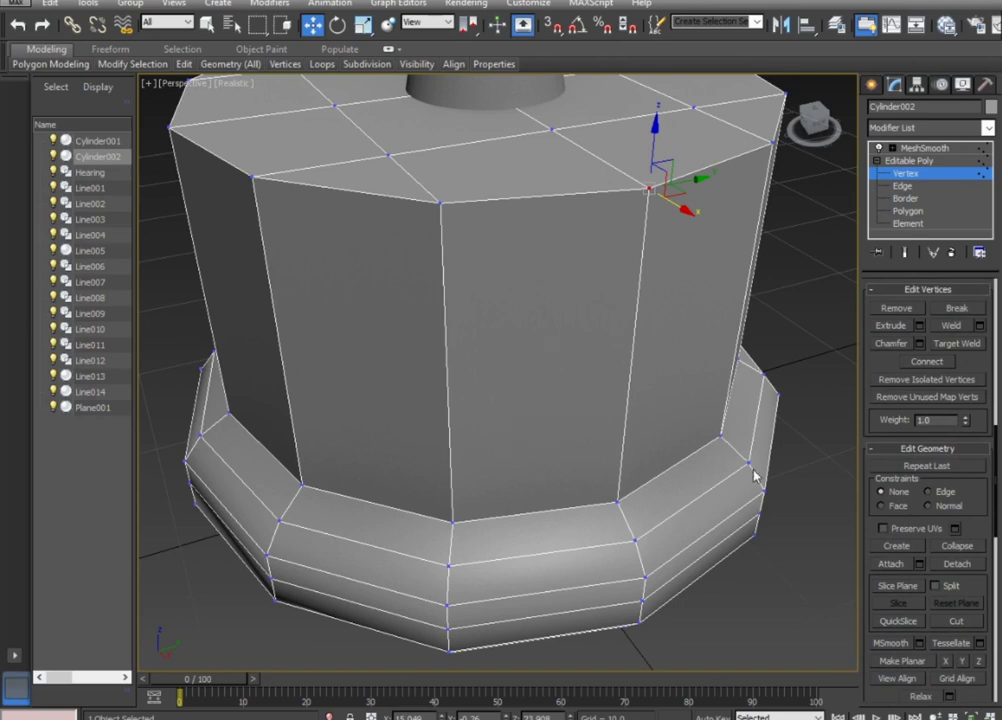
Test-move two top rim vertices and undo each move to check the weld.
left_click(930, 174)
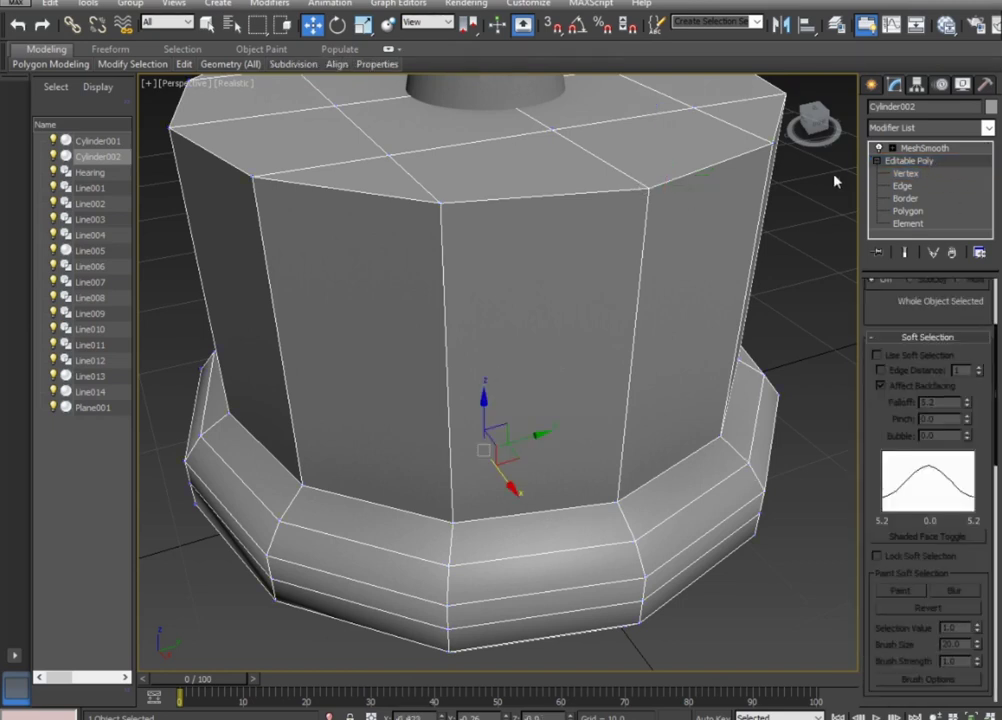
left_click(905, 173)
left_click(642, 200)
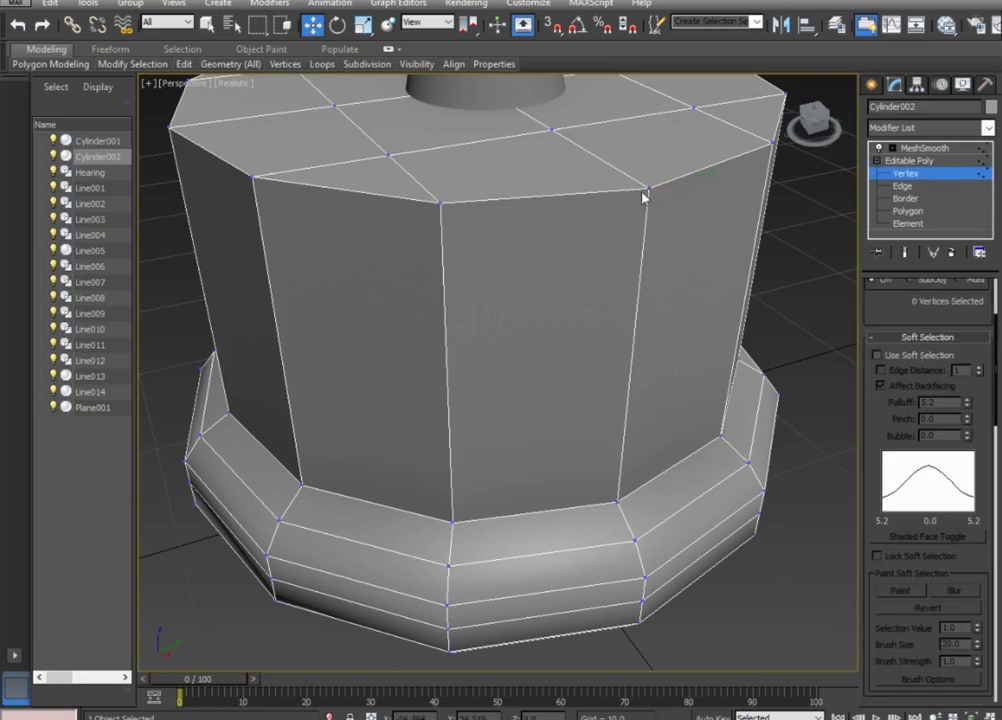
left_click(647, 189)
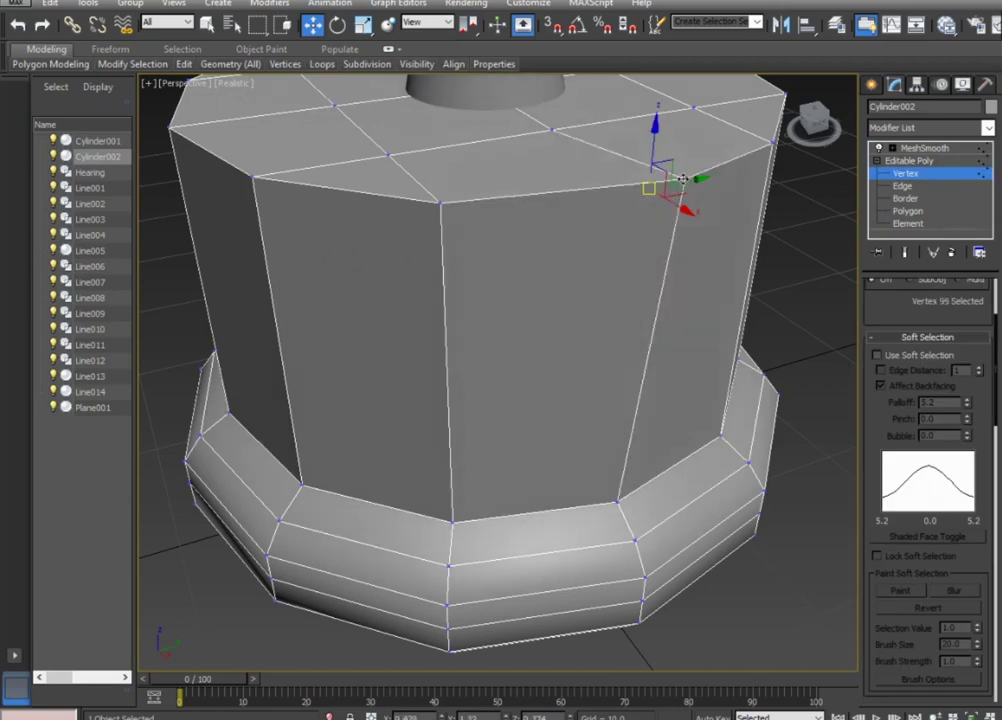
left_click_drag(649, 191, 577, 262)
key("ctrl+z")
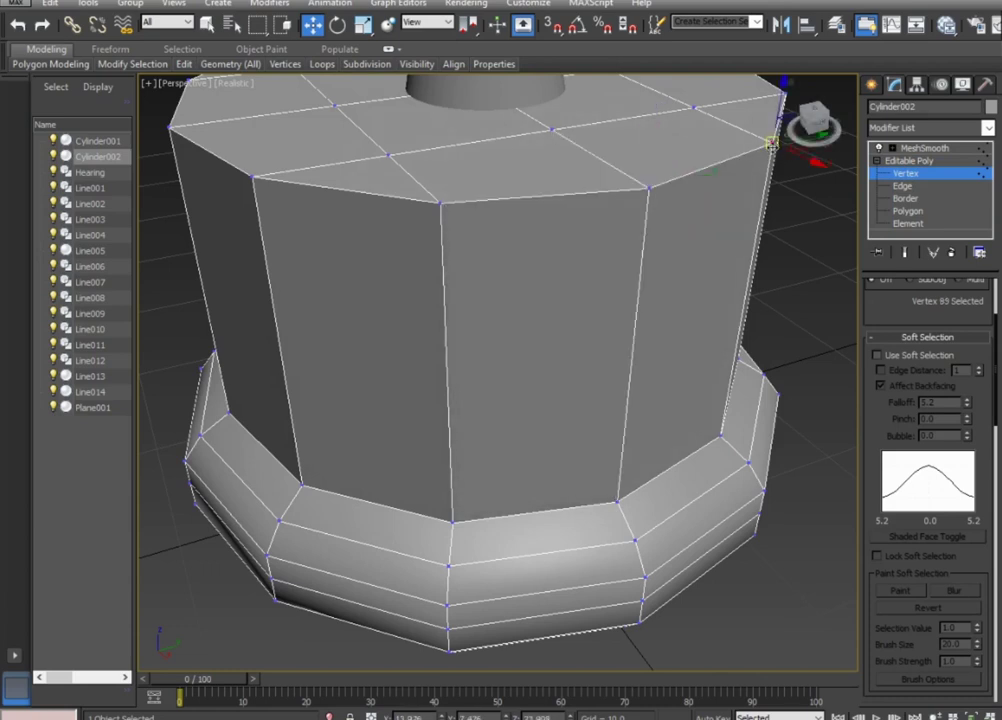
left_click(438, 202)
left_click_drag(440, 204, 436, 298)
key("ctrl+z")
Show the MeshSmooth result and orbit over the smoothed base from several angles.
scroll(566, 305, "down", 3)
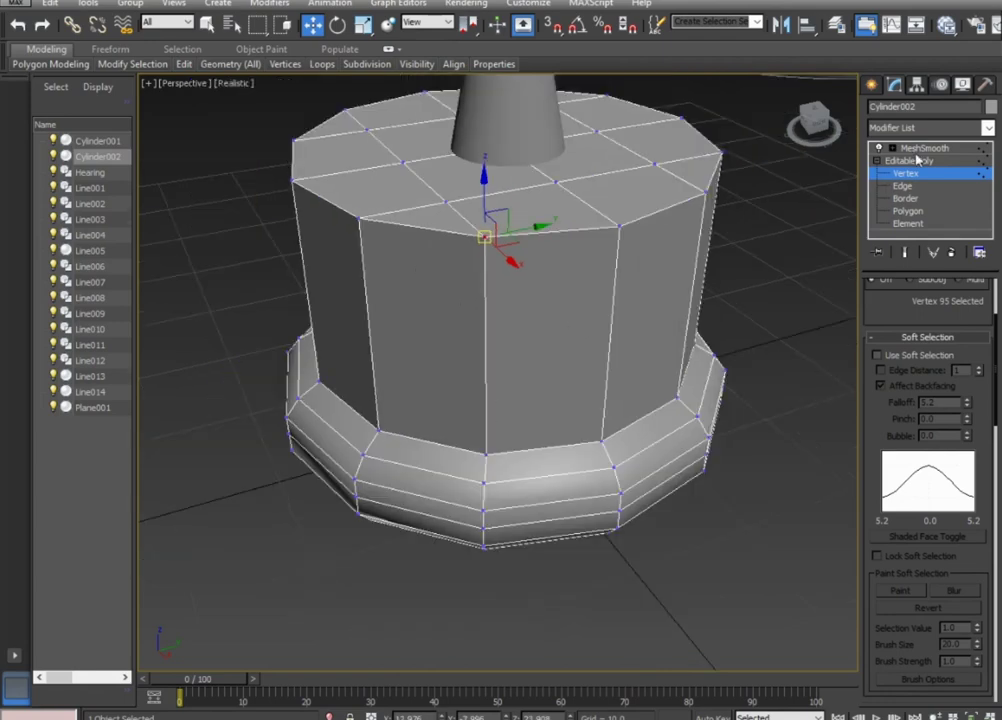
left_click(924, 148)
left_click(775, 270)
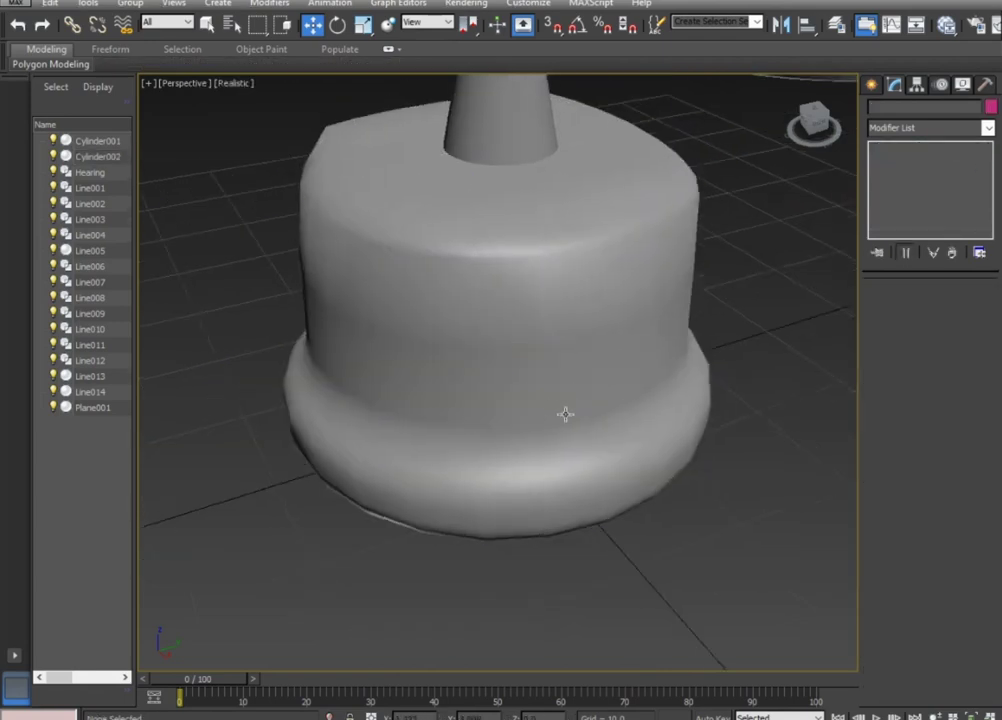
scroll(600, 416, "up", 2)
scroll(637, 416, "down", 5)
mouse_move(588, 425)
middle_mouse_down("alt")
mouse_move(772, 436)
mouse_move(513, 423)
middle_mouse_up("alt")
left_click(565, 420)
scroll(590, 422, "up", 4)
mouse_move(608, 387)
middle_mouse_down("alt")
mouse_move(729, 405)
mouse_move(740, 429)
middle_mouse_up("alt")
scroll(740, 429, "up", 5)
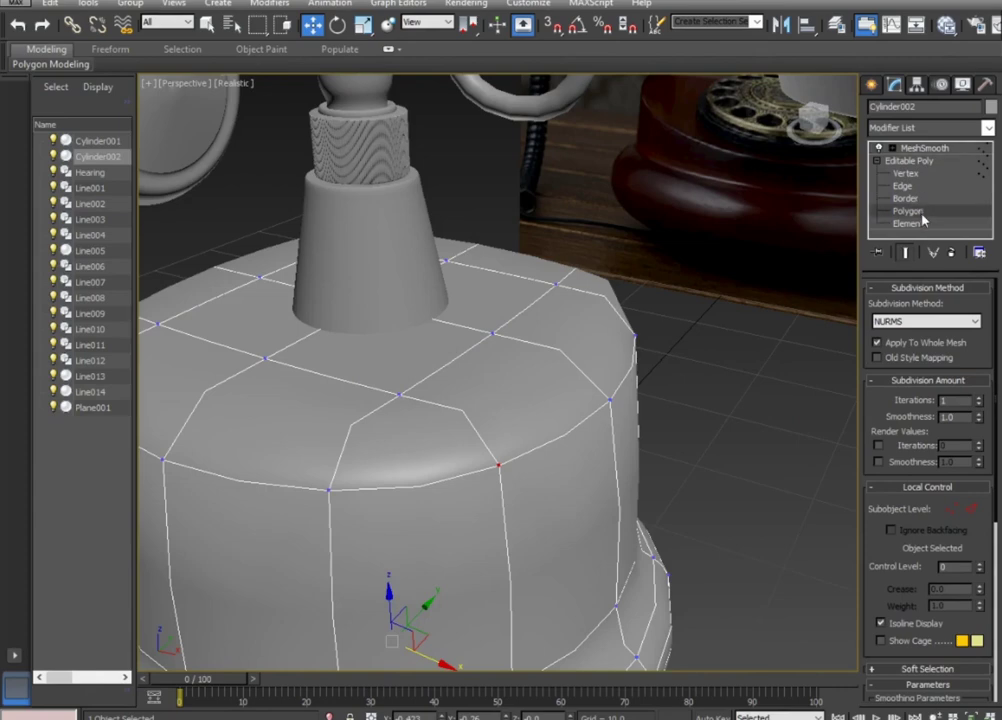
left_click(907, 211)
scroll(742, 334, "down", 5)
middle_click_drag(742, 334, 516, 339, "alt")
left_click_drag(938, 417, 897, 417)
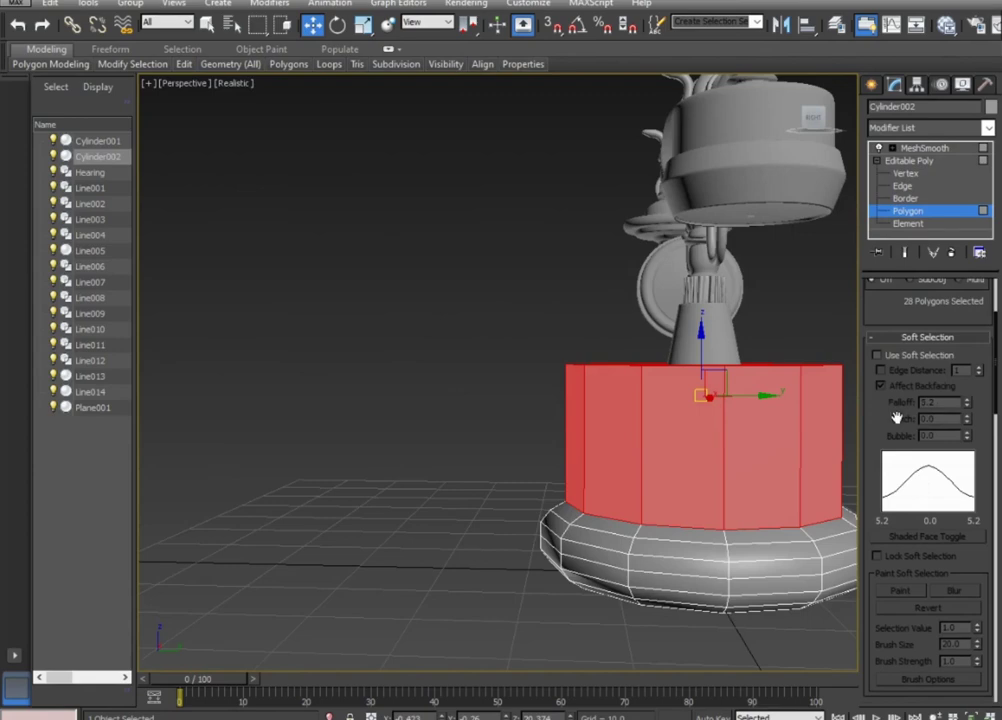
left_click_drag(438, 471, 740, 600, "ctrl")
mouse_move(740, 459)
middle_mouse_down("alt")
mouse_move(557, 521)
mouse_move(504, 491)
middle_mouse_up("alt")
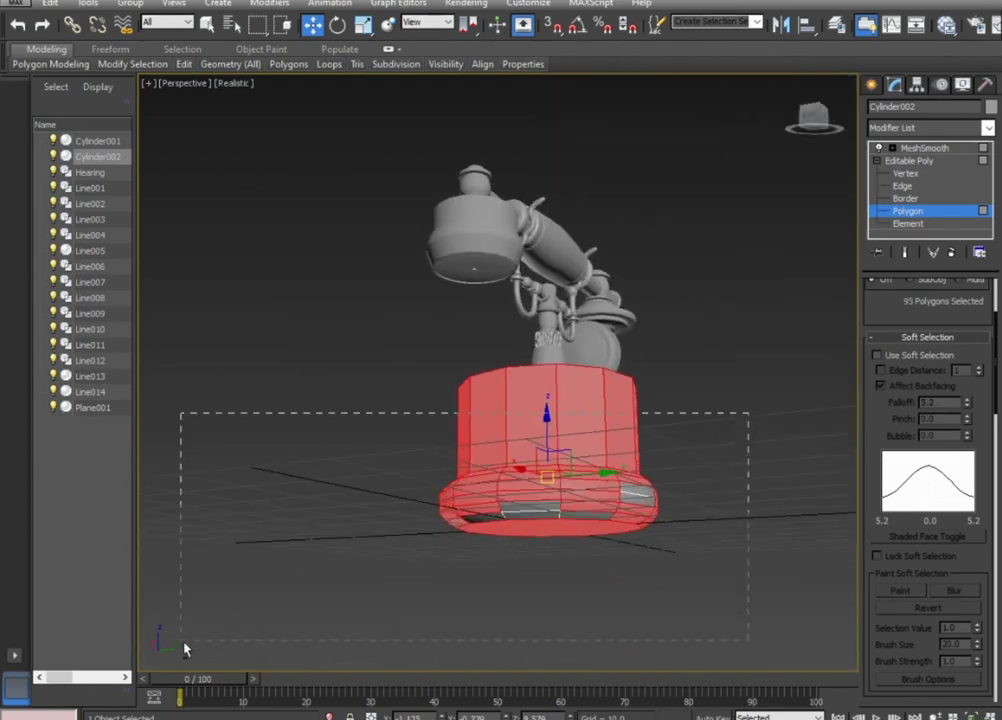
left_click_drag(184, 648, 186, 646, "alt")
mouse_move(186, 646)
middle_mouse_down("alt")
mouse_move(757, 487)
mouse_move(626, 586)
middle_mouse_up("alt")
scroll(720, 496, "up", 3)
scroll(698, 533, "up", 2)
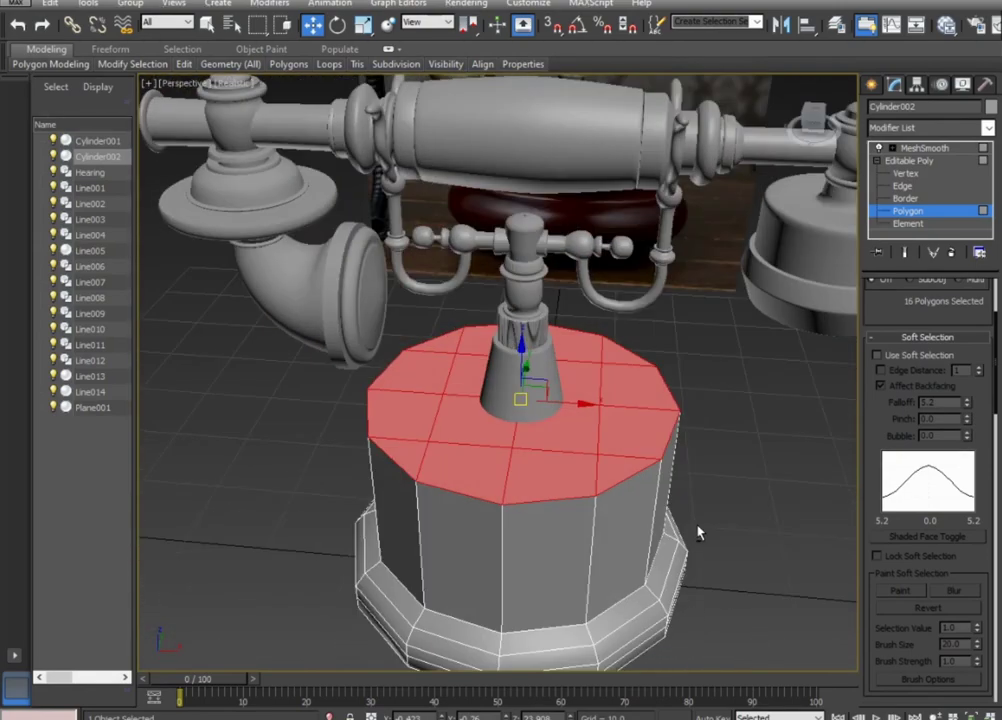
left_click_drag(928, 569, 947, 236)
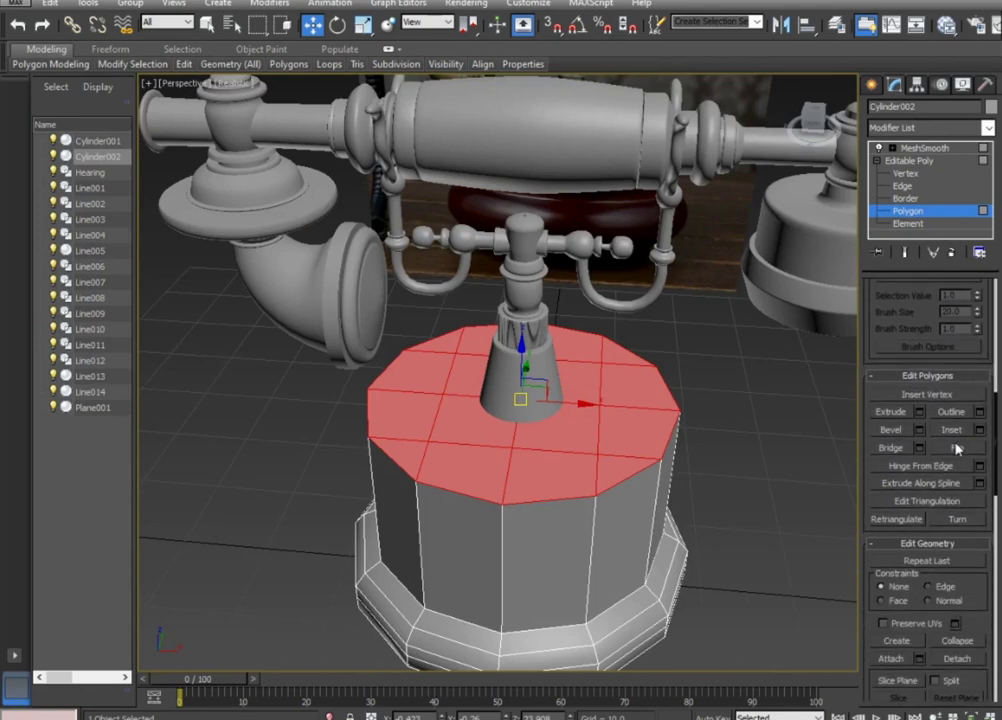
left_click_drag(597, 429, 601, 431)
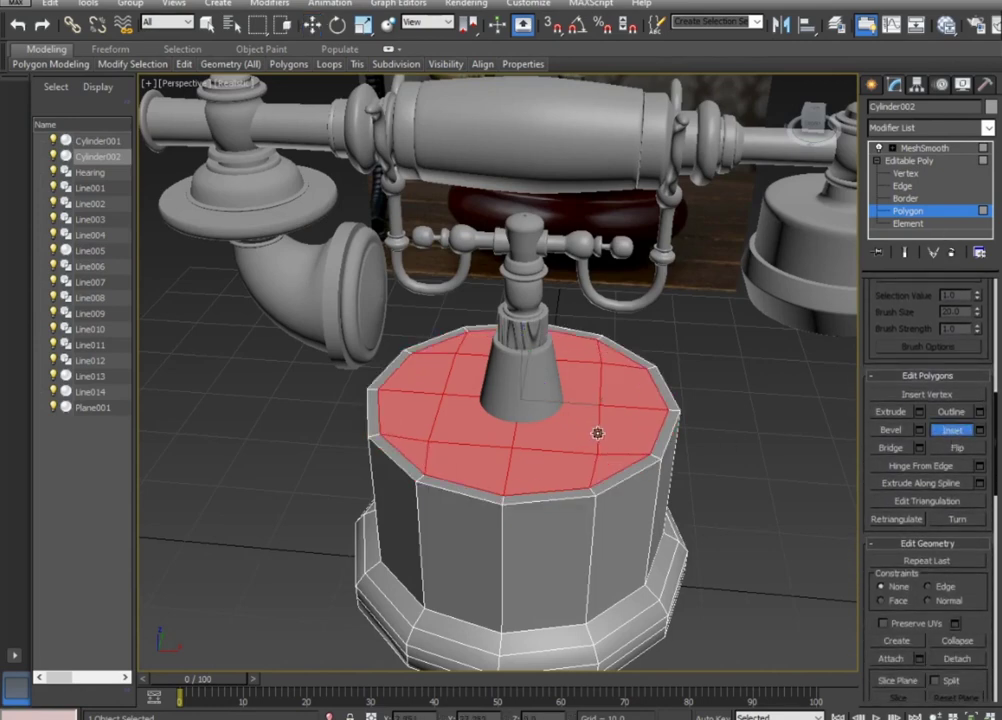
left_click_drag(601, 431, 605, 431)
key("ctrl+z")
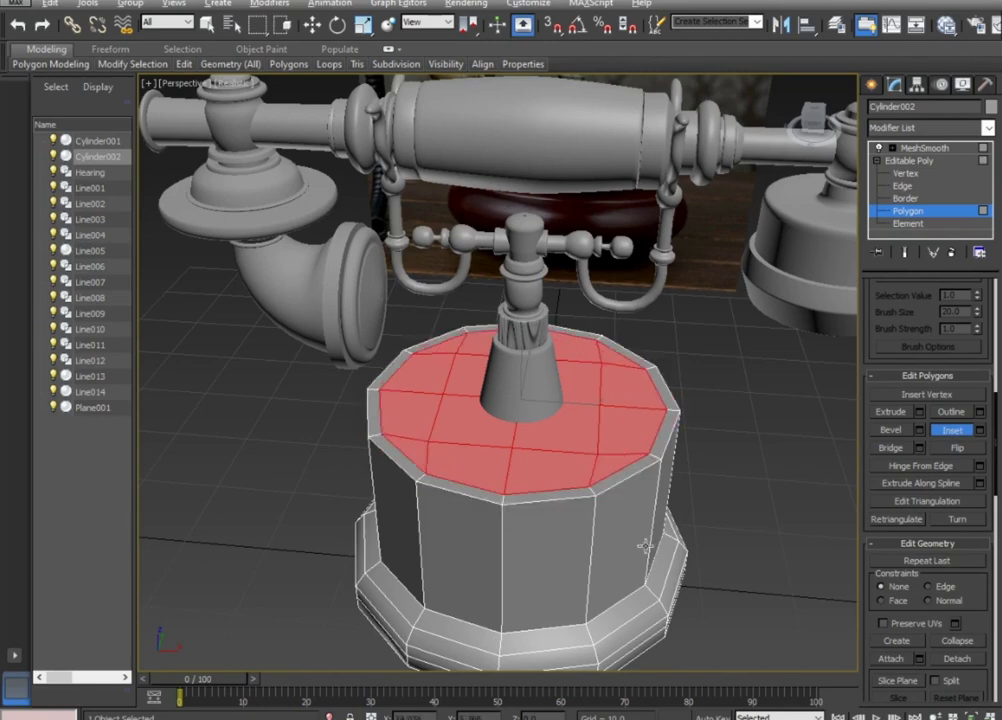
middle_click_drag(645, 546, 719, 361, "alt")
key("w")
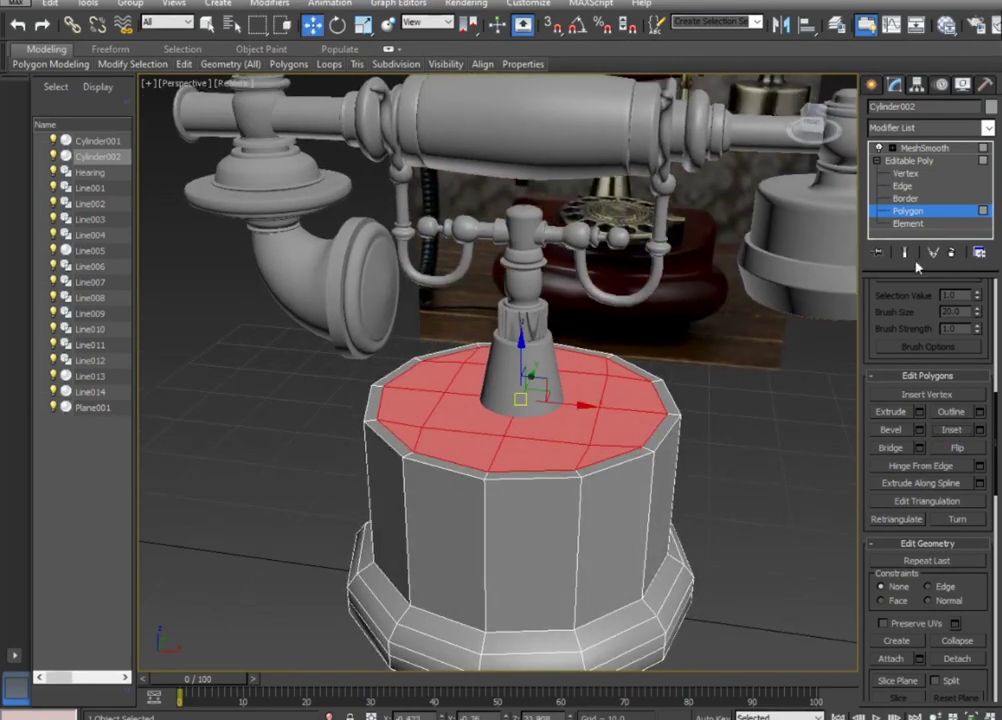
left_click(907, 161)
Connect the selected vertical side edges with 2 segments, adding two loops around the base.
mouse_move(745, 530)
middle_mouse_down("alt")
mouse_move(722, 490)
mouse_move(779, 442)
middle_mouse_up("alt")
left_click(930, 185)
mouse_move(800, 390)
middle_mouse_down("alt")
mouse_move(812, 385)
mouse_move(812, 445)
mouse_move(830, 480)
middle_mouse_up("alt")
scroll(969, 570, "down", 3)
scroll(969, 570, "down", 2)
scroll(969, 570, "down", 1)
left_click(980, 476)
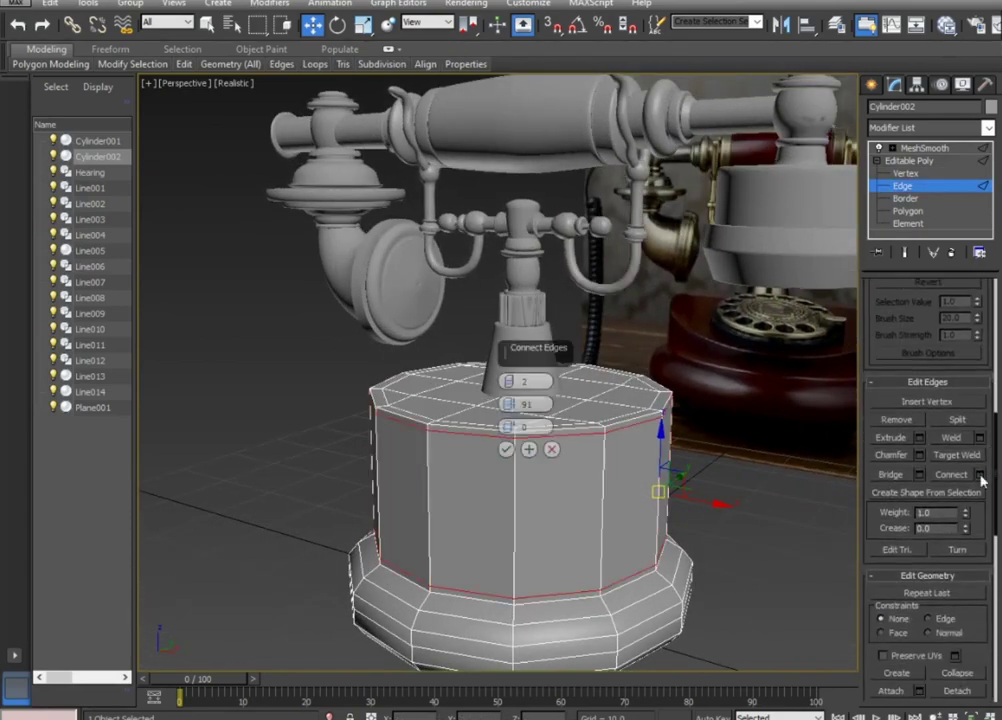
left_click(506, 449)
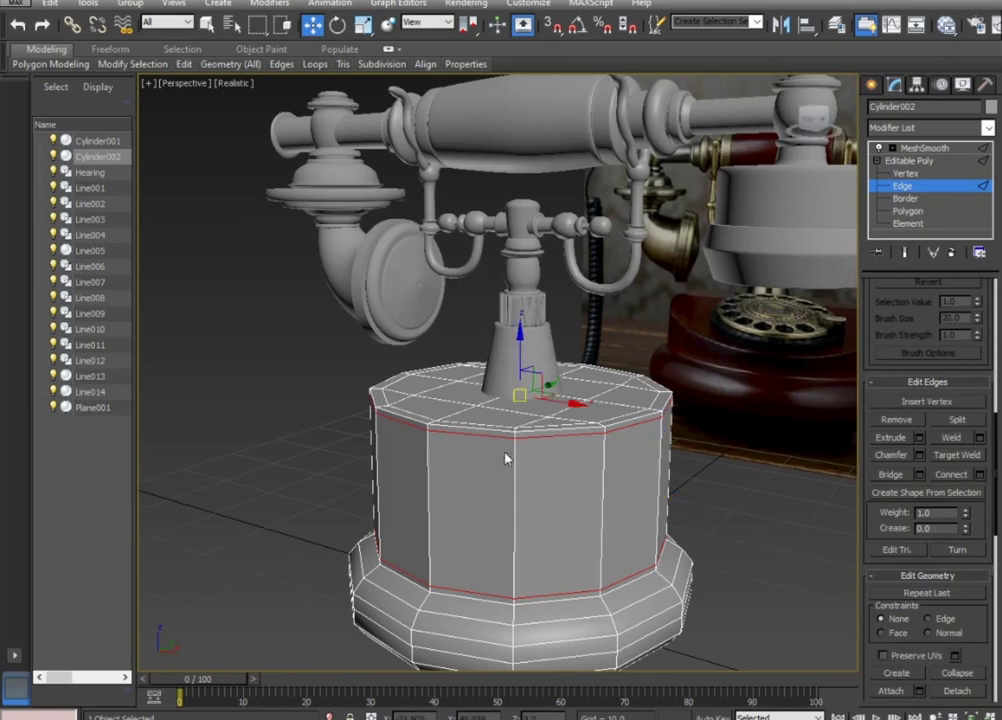
Return to MeshSmooth and orbit around the smoothed, edge-looped telephone base.
left_click(925, 148)
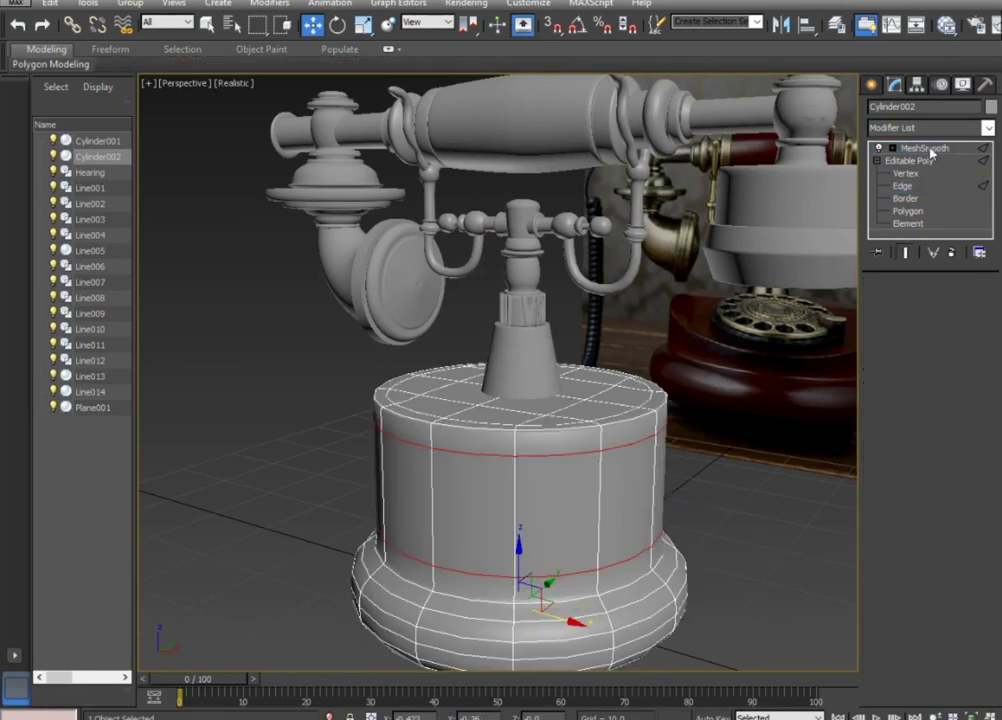
left_click(752, 565)
scroll(770, 507, "down", 3)
mouse_move(770, 507)
middle_mouse_down("alt")
mouse_move(604, 479)
mouse_move(846, 507)
middle_mouse_up("alt")
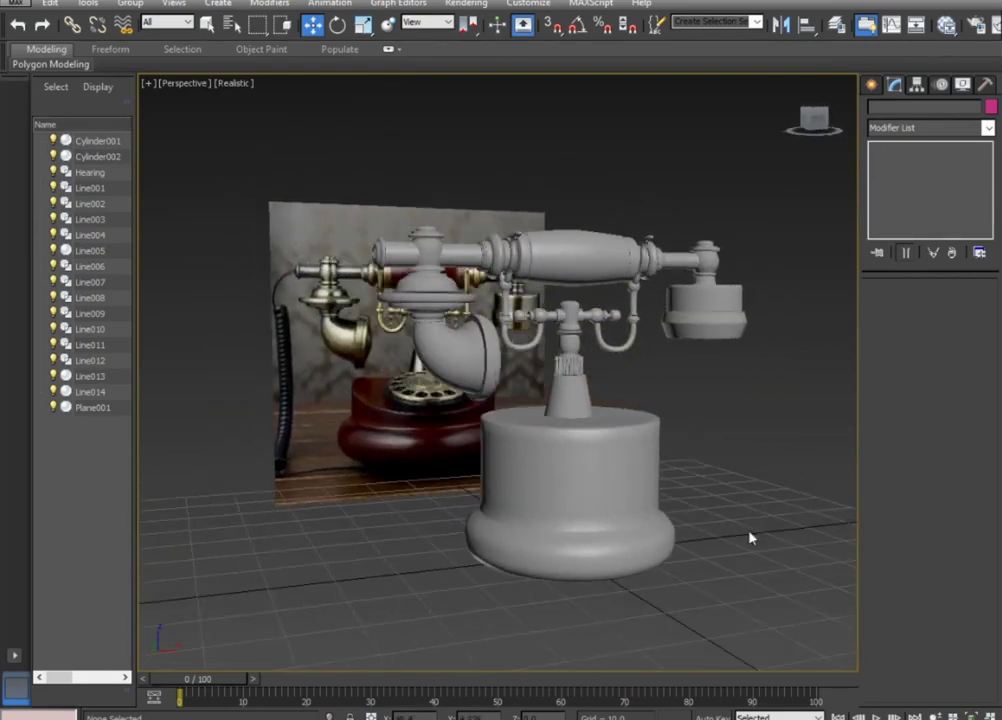
mouse_move(580, 538)
middle_mouse_down("alt")
mouse_move(441, 537)
mouse_move(590, 488)
mouse_move(619, 537)
mouse_move(630, 532)
mouse_move(616, 534)
middle_mouse_up("alt")
left_click(590, 488)
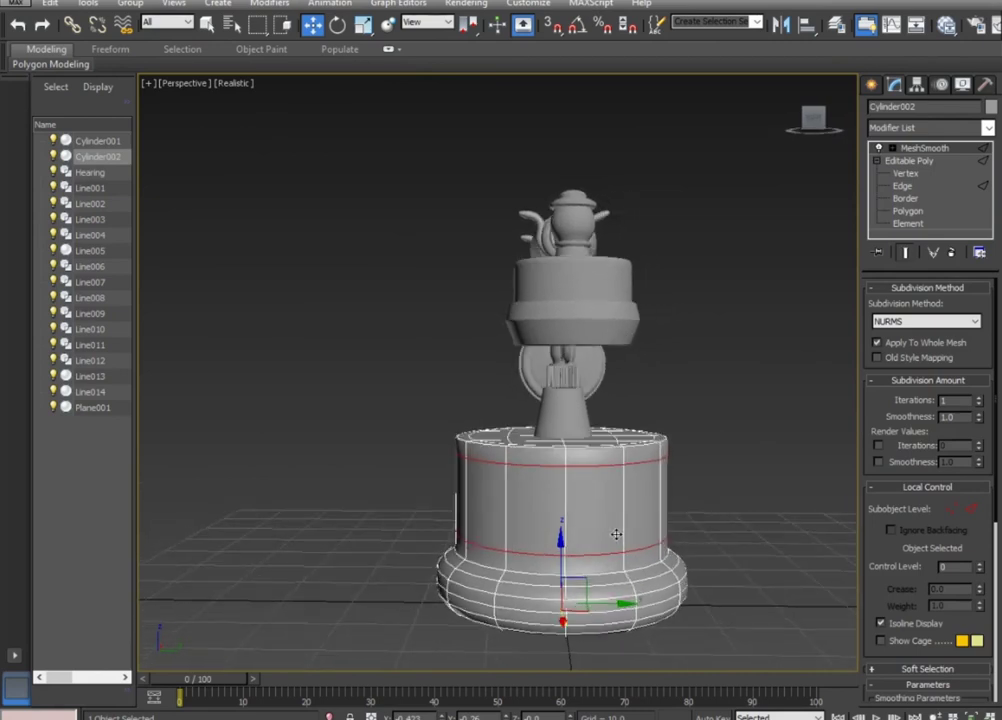
Add an FFD 4x4x4 modifier to the base cylinder, then delete it again.
left_click(729, 478)
left_click(615, 470)
left_click(987, 128)
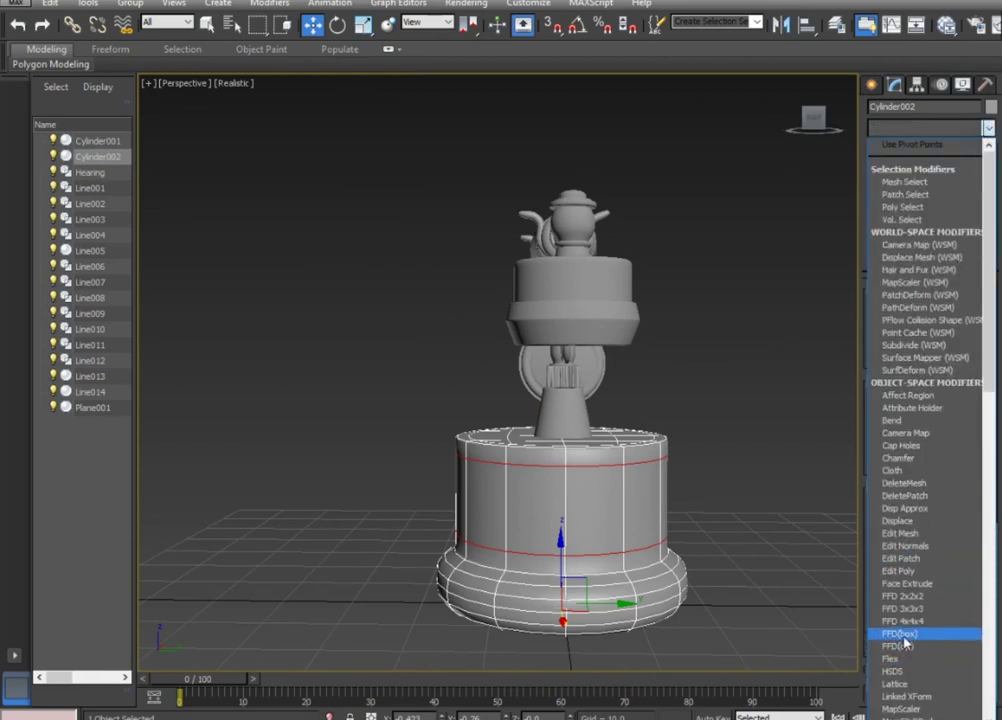
left_click(901, 634)
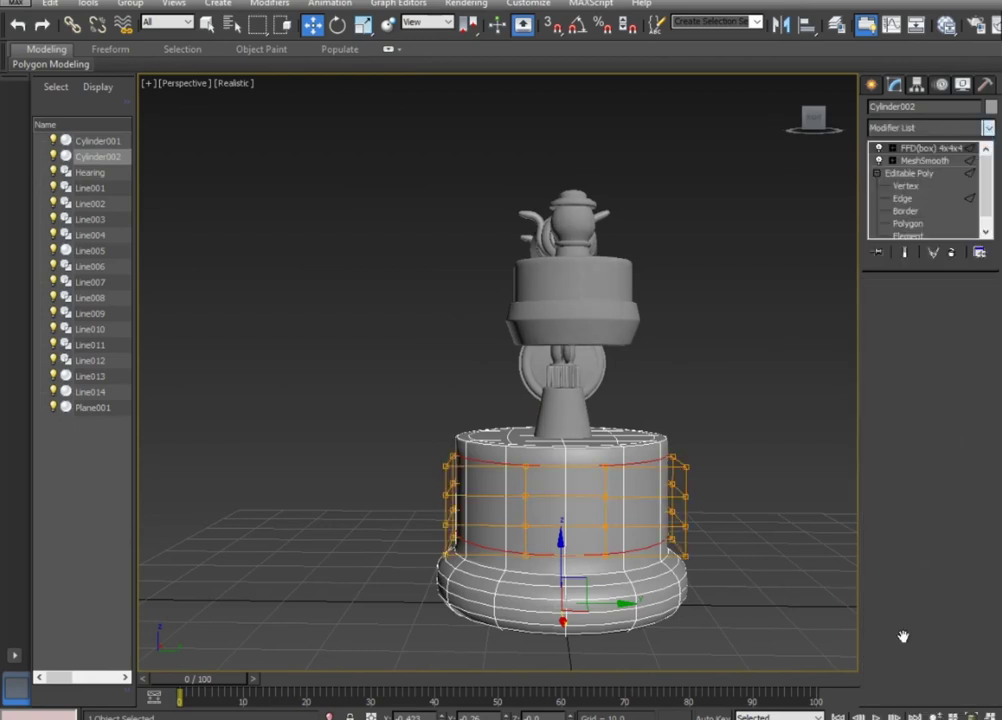
left_click(938, 149)
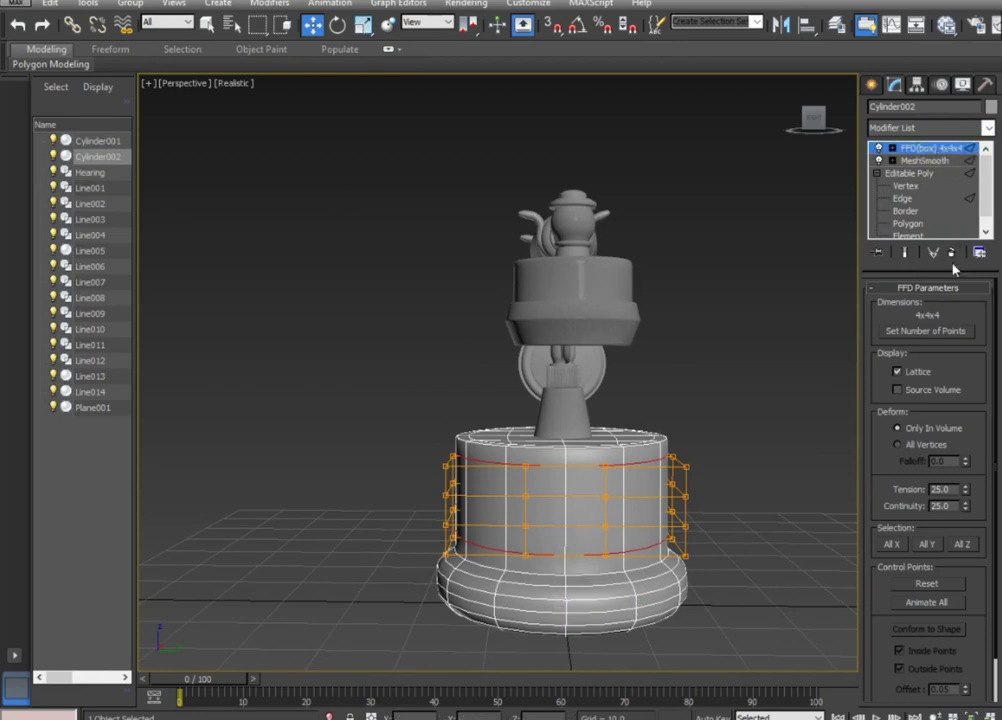
left_click(951, 254)
Select MeshSmooth in the stack and turn off sub-object level for the whole object.
left_click(930, 149)
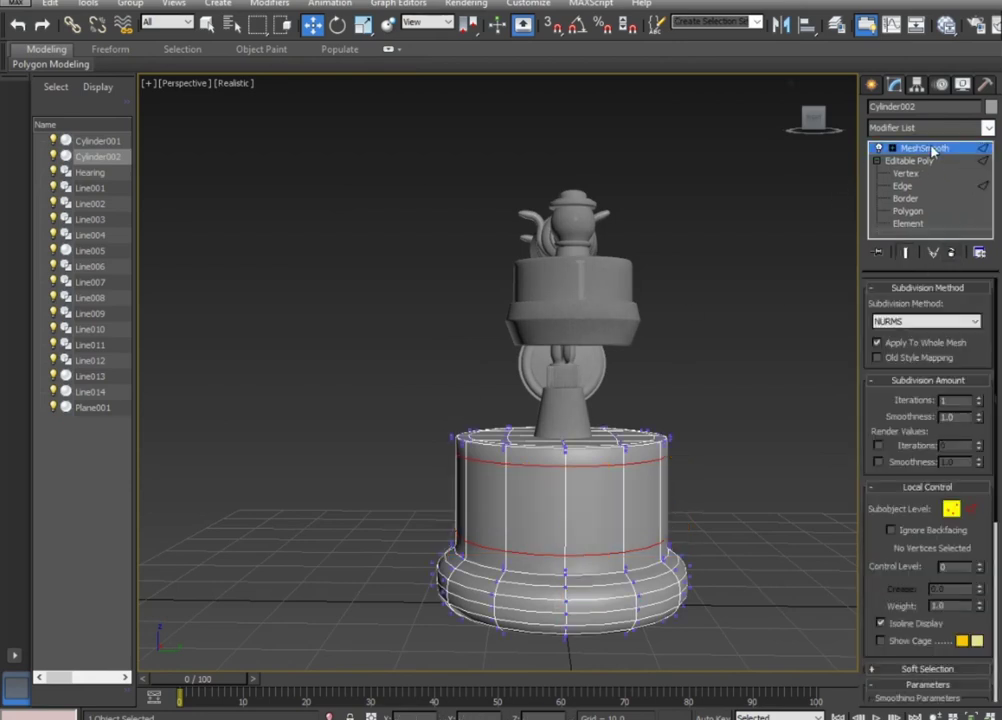
left_click(918, 162)
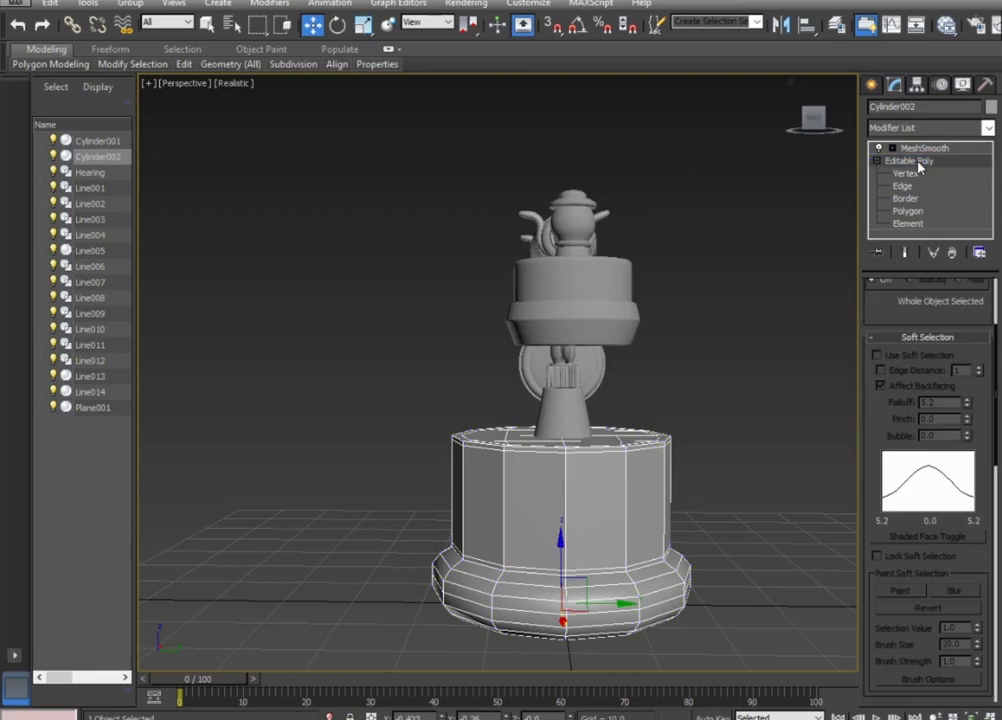
left_click(878, 161)
left_click(922, 150)
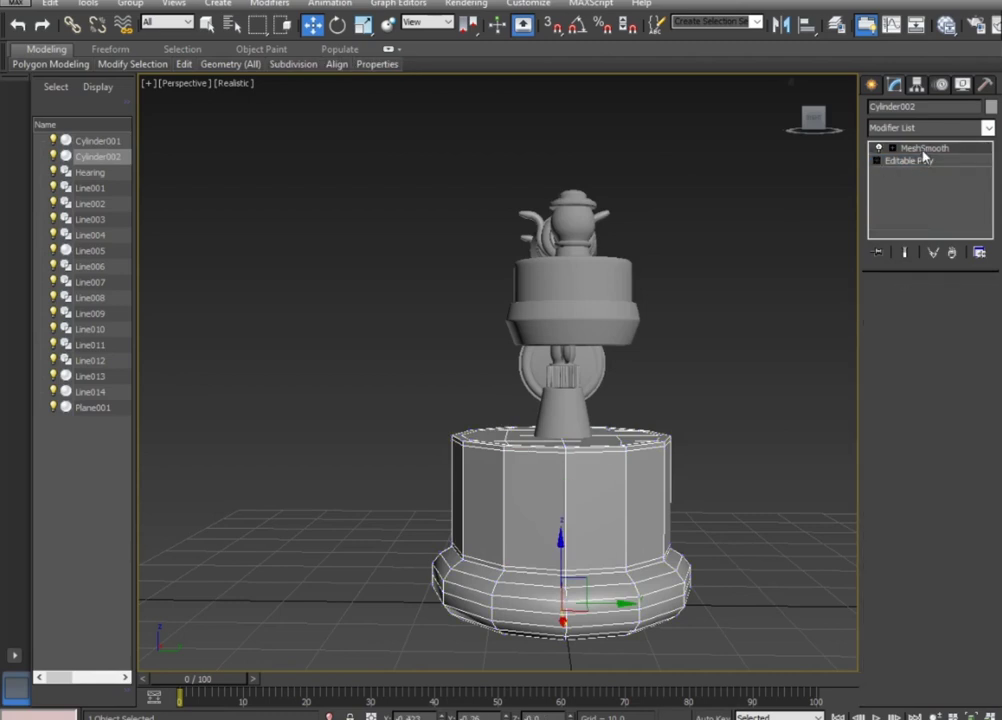
left_click(946, 508)
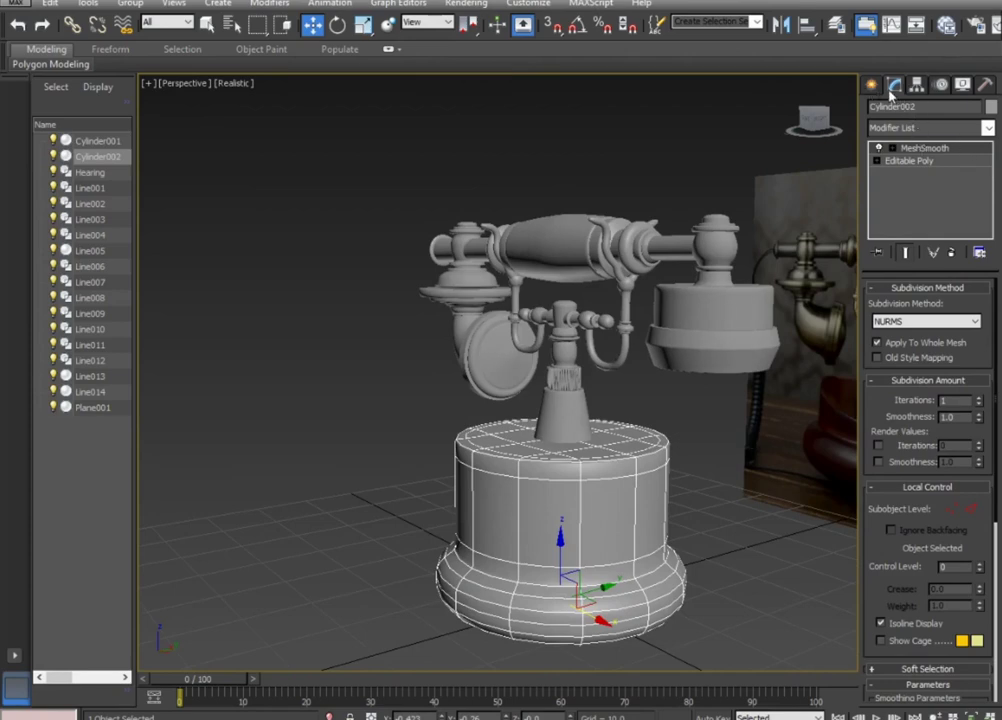
Add an FFD 4x4x4 lattice to the base and lower its top control points.
left_click(989, 129)
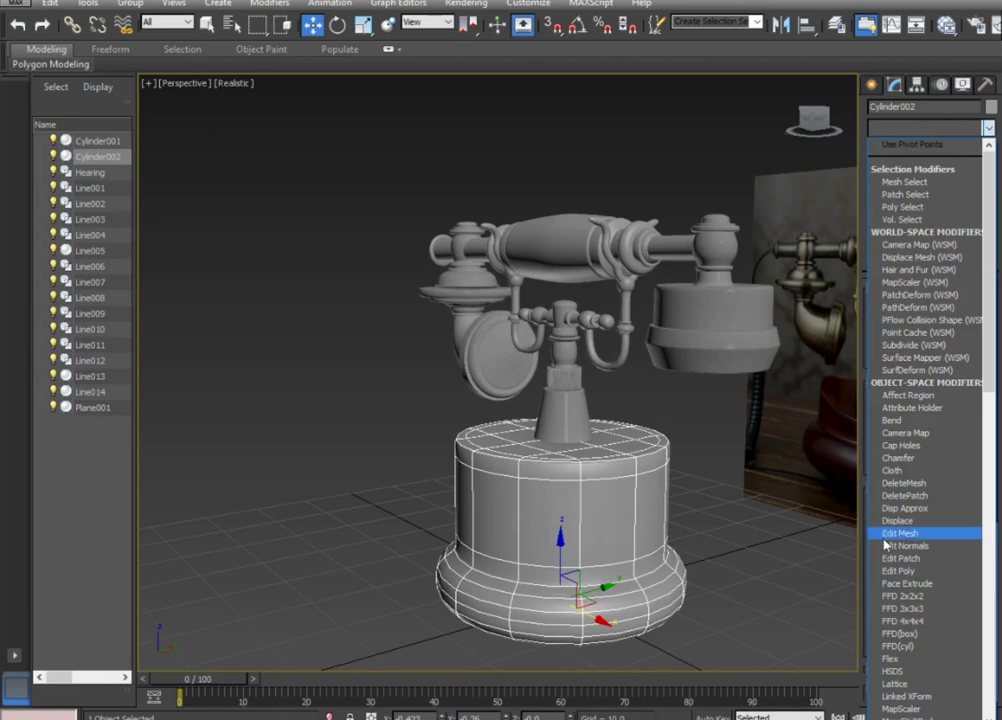
left_click(929, 633)
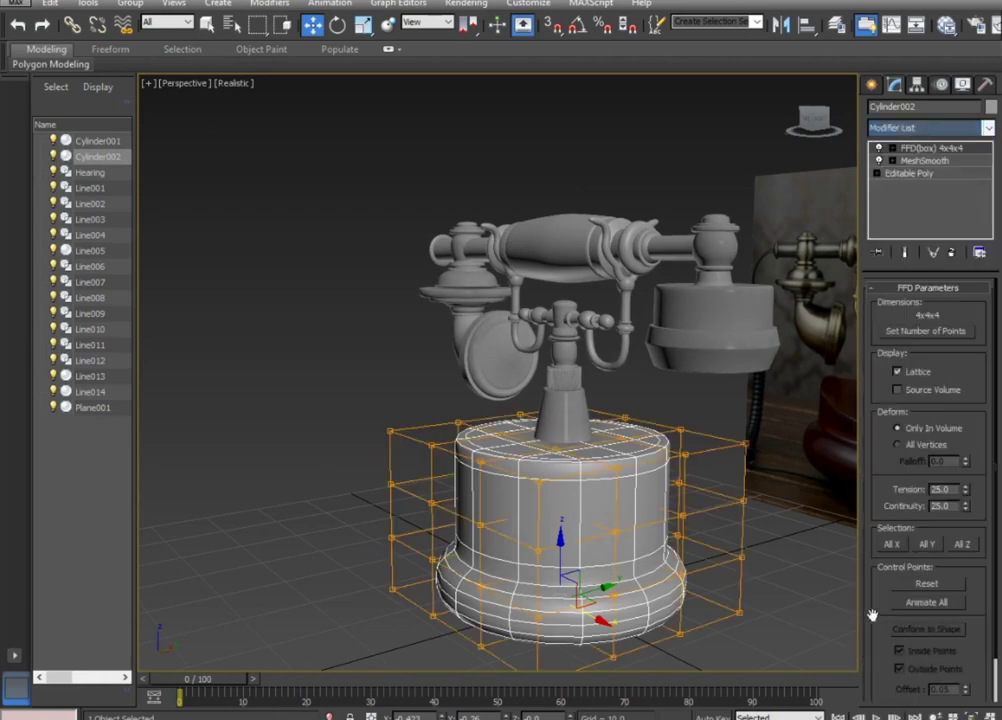
middle_click_drag(755, 577, 705, 552, "alt")
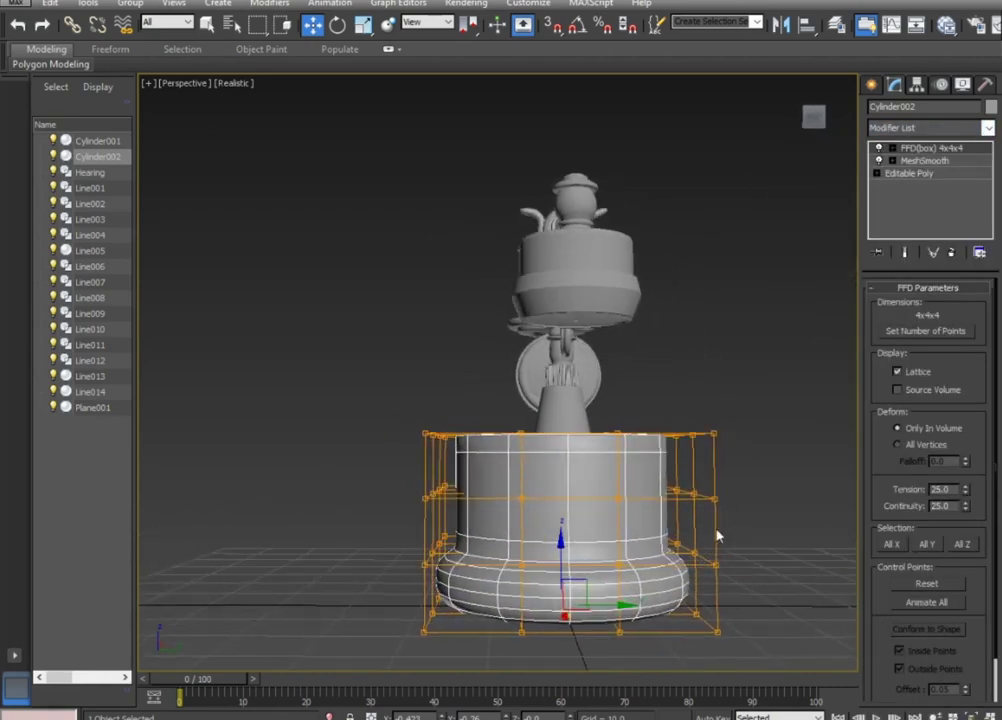
left_click(892, 148)
left_click(938, 163)
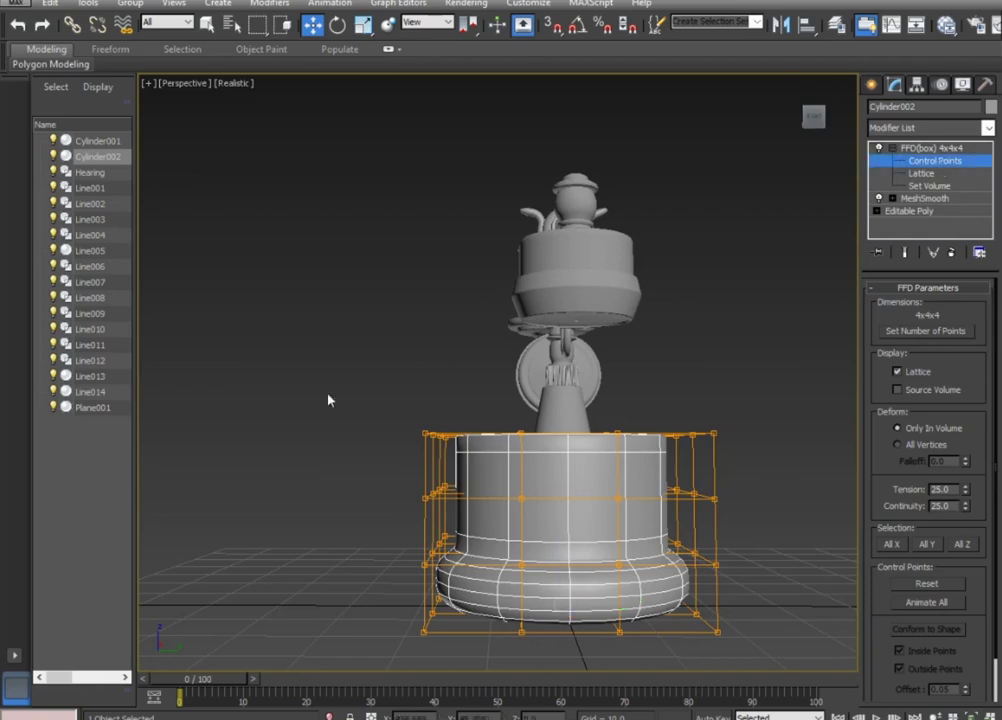
left_click_drag(543, 524, 541, 525)
mouse_move(508, 537)
middle_mouse_down("alt")
mouse_move(805, 555)
mouse_move(771, 544)
middle_mouse_up("alt")
left_click_drag(478, 407, 479, 430)
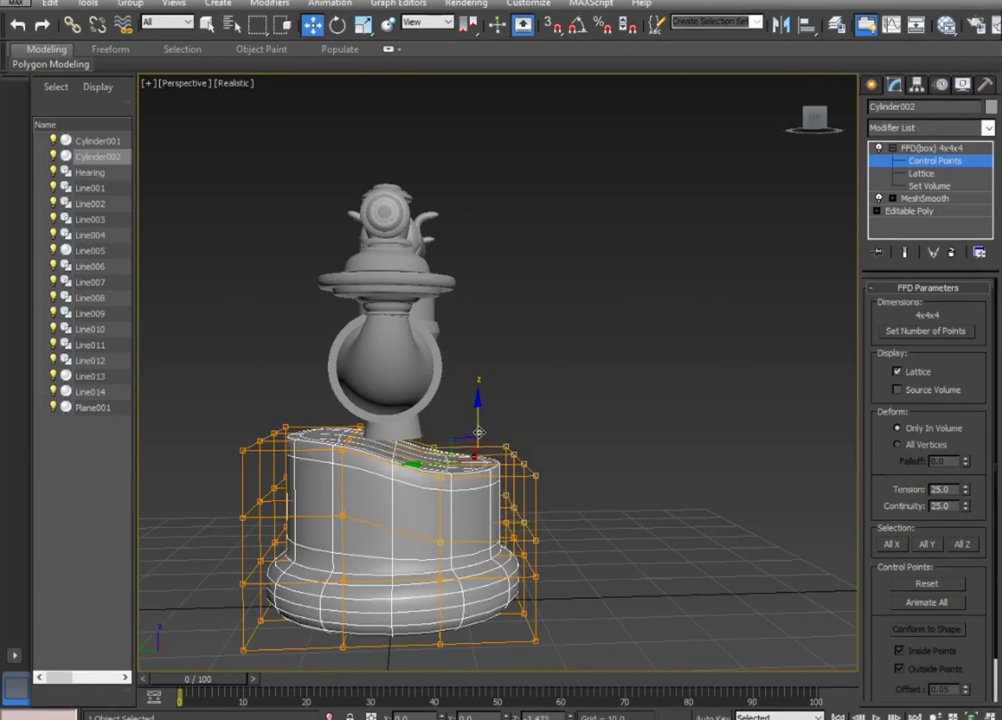
left_click_drag(479, 430, 478, 434)
Shift lattice points sideways and lower the top-left point to start the slope.
mouse_move(478, 434)
middle_mouse_down("alt")
mouse_move(470, 425)
mouse_move(266, 510)
mouse_move(199, 492)
mouse_move(197, 474)
mouse_move(395, 500)
mouse_move(382, 490)
middle_mouse_up("alt")
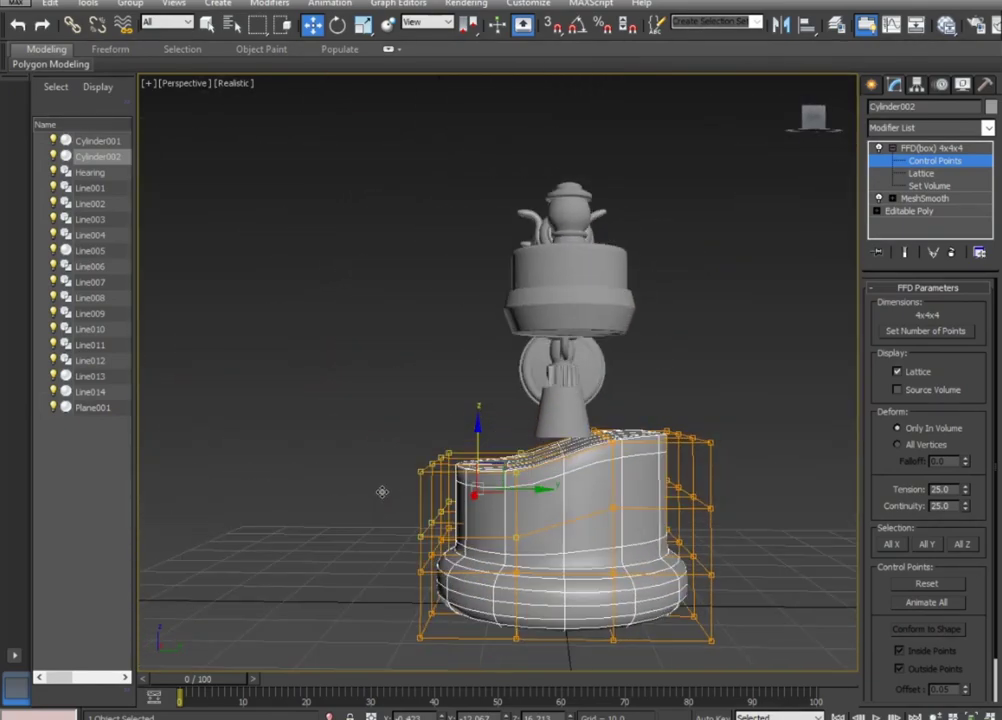
middle_click_drag(516, 508, 518, 500, "alt")
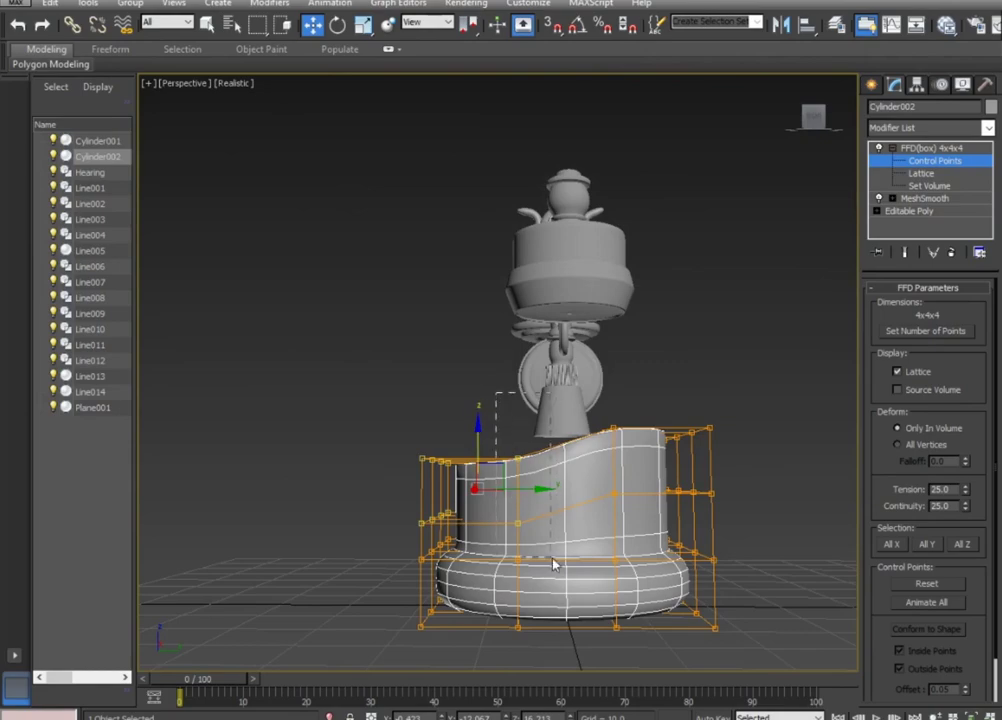
left_click_drag(549, 546, 490, 545)
mouse_move(621, 560)
middle_mouse_down("alt")
mouse_move(718, 550)
mouse_move(514, 537)
mouse_move(510, 528)
middle_mouse_up("alt")
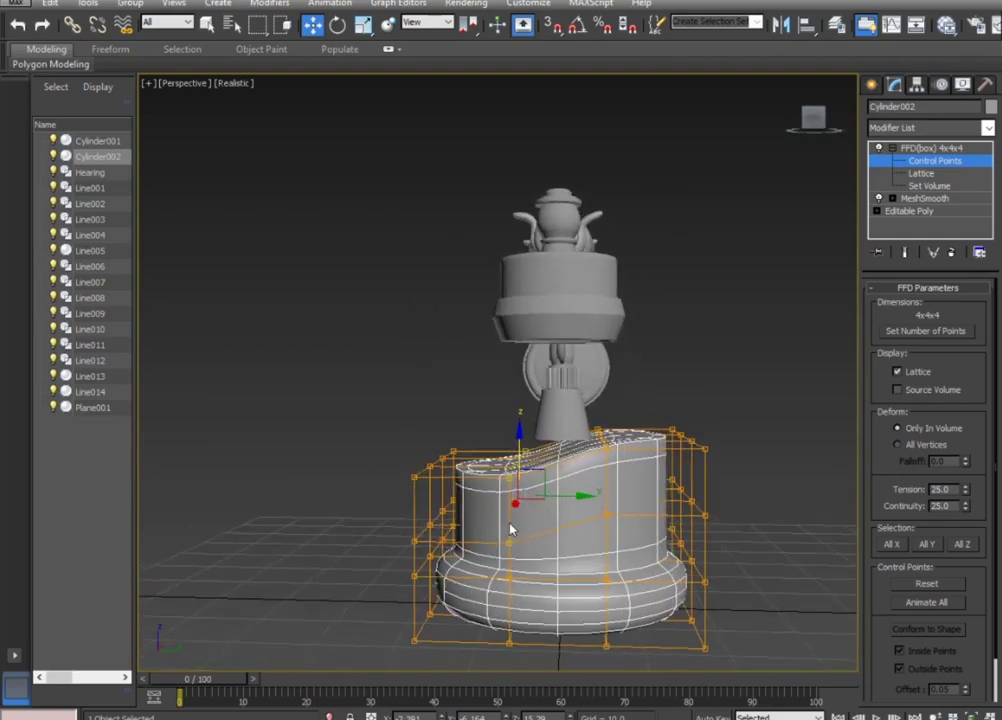
left_click_drag(570, 496, 591, 496)
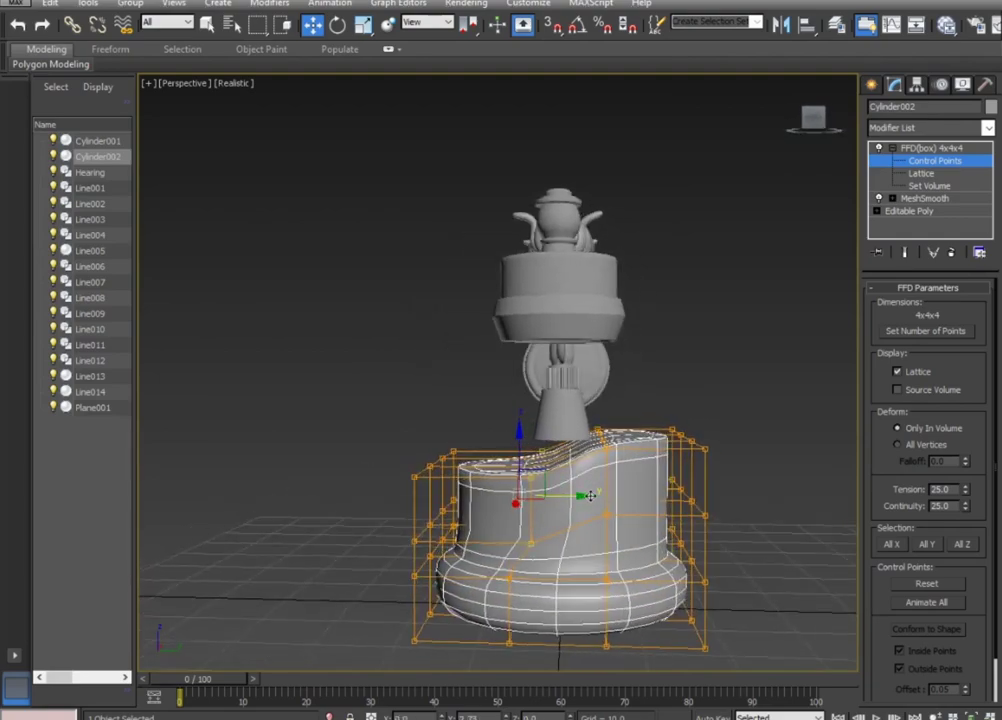
mouse_move(588, 495)
middle_mouse_down("alt")
mouse_move(870, 514)
mouse_move(798, 546)
mouse_move(842, 528)
middle_mouse_up("alt")
middle_click_drag(420, 472, 492, 490, "alt")
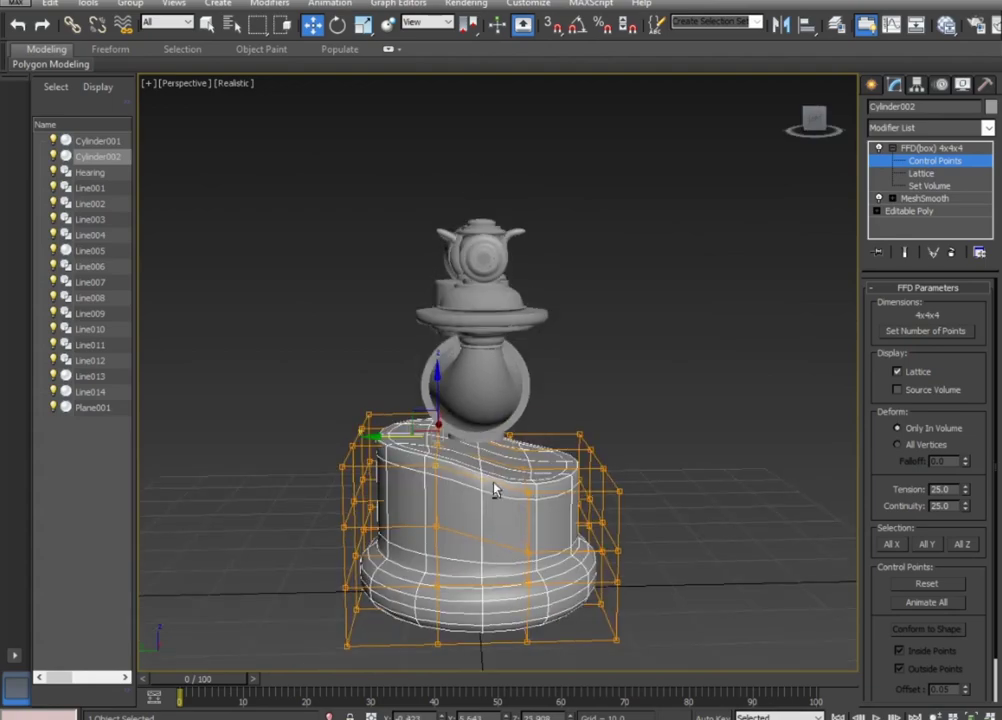
left_click_drag(378, 436, 390, 436)
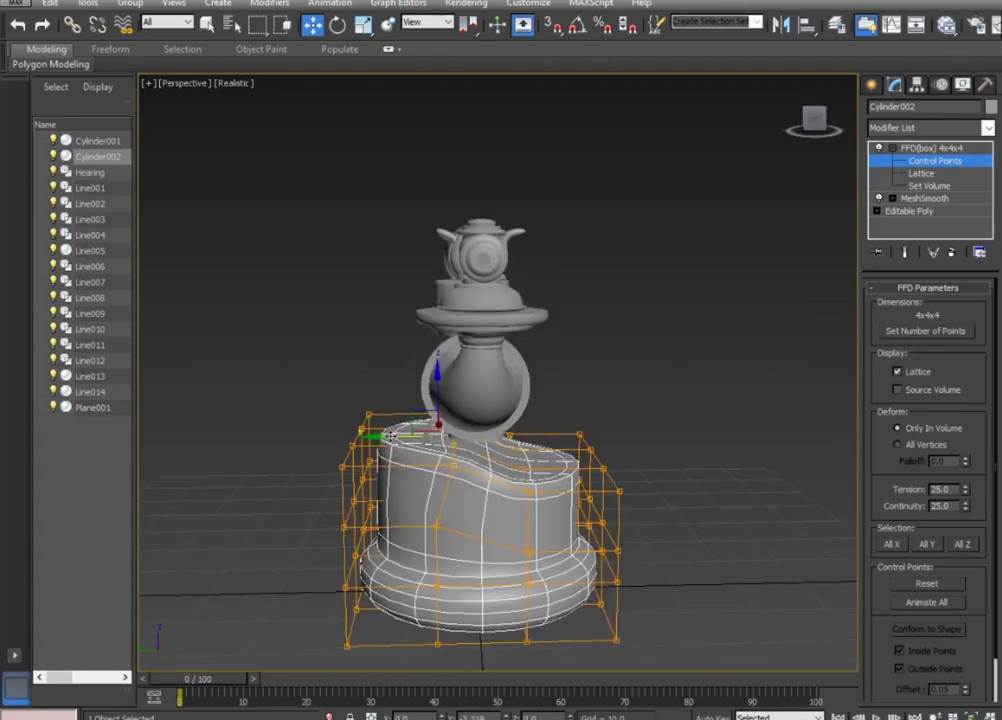
mouse_move(390, 436)
middle_mouse_down("alt")
mouse_move(307, 478)
mouse_move(456, 487)
mouse_move(424, 483)
middle_mouse_up("alt")
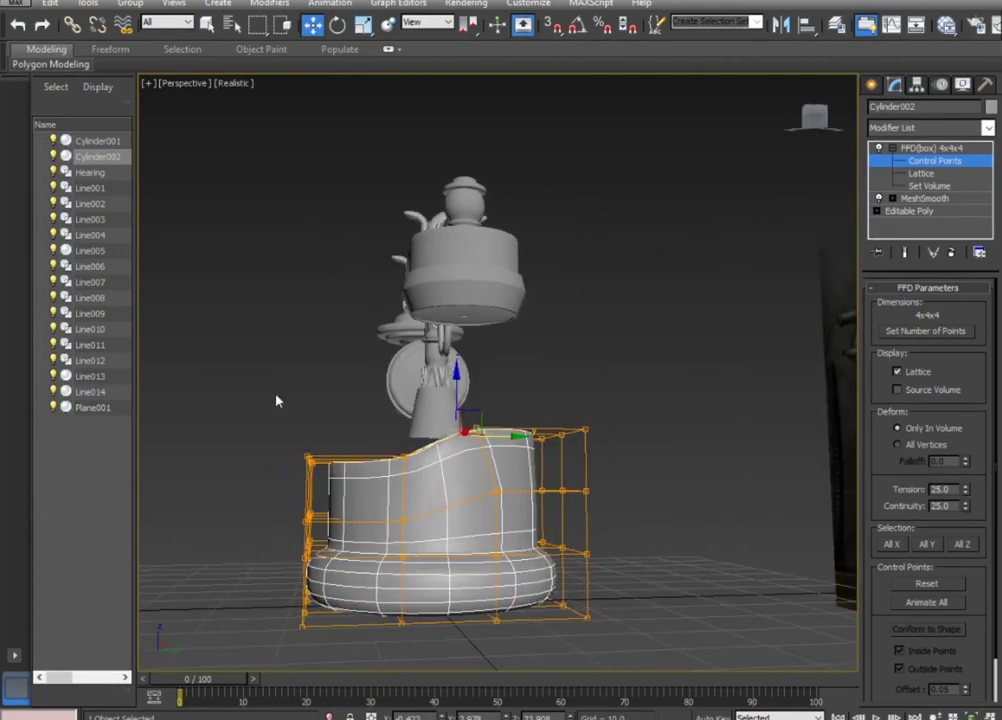
left_click_drag(346, 482, 344, 474)
left_click_drag(312, 427, 317, 455)
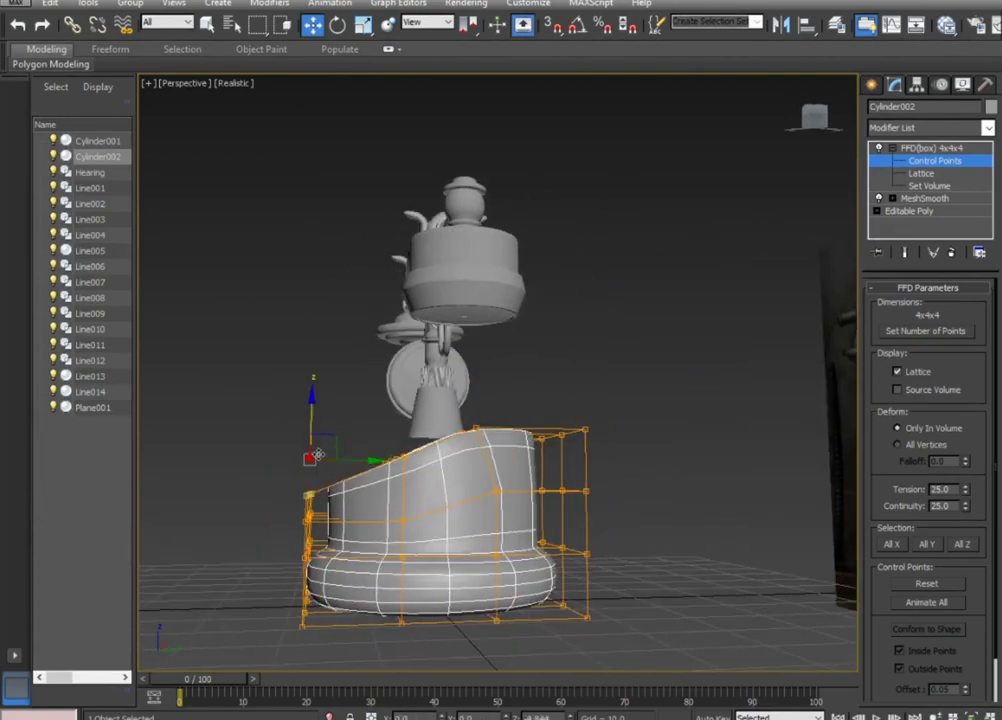
Refine the top-left points and lower the control points along the sloped side.
mouse_move(330, 485)
middle_mouse_down("alt")
mouse_move(400, 500)
mouse_move(344, 508)
mouse_move(352, 498)
middle_mouse_up("alt")
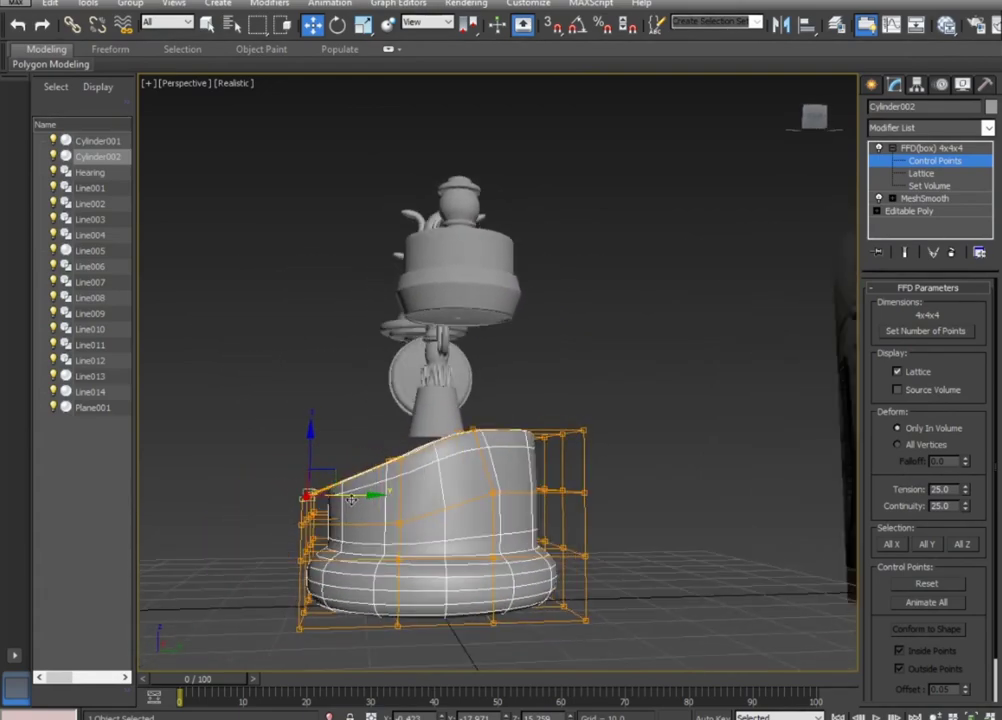
mouse_move(420, 493)
middle_mouse_down("alt")
mouse_move(655, 508)
mouse_move(614, 501)
middle_mouse_up("alt")
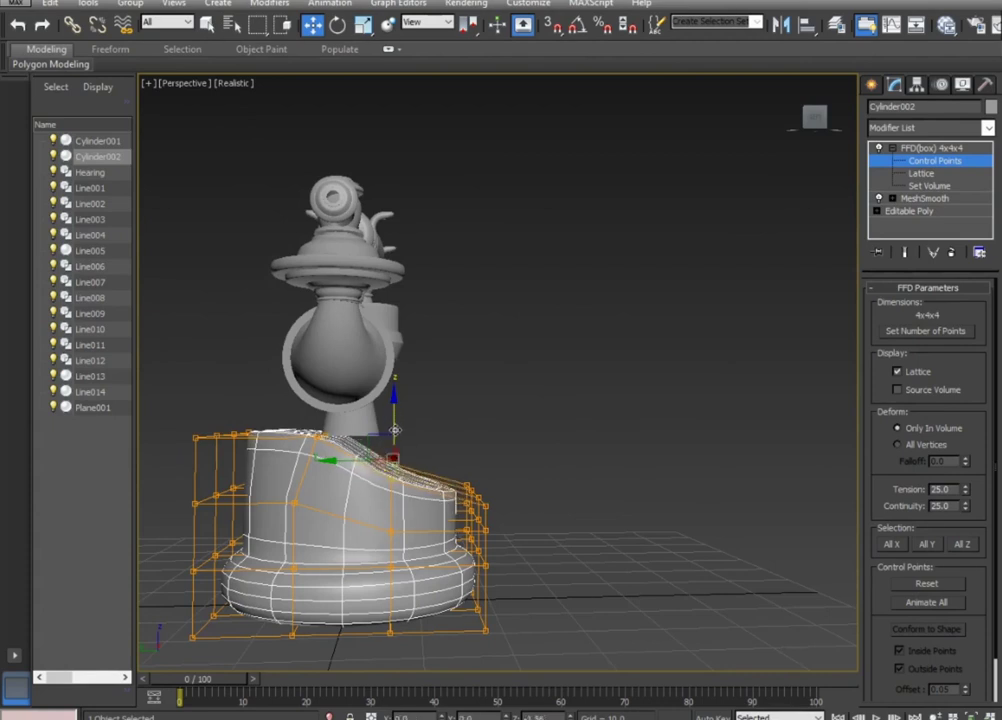
mouse_move(395, 420)
middle_mouse_down("alt")
mouse_move(440, 493)
mouse_move(465, 483)
middle_mouse_up("alt")
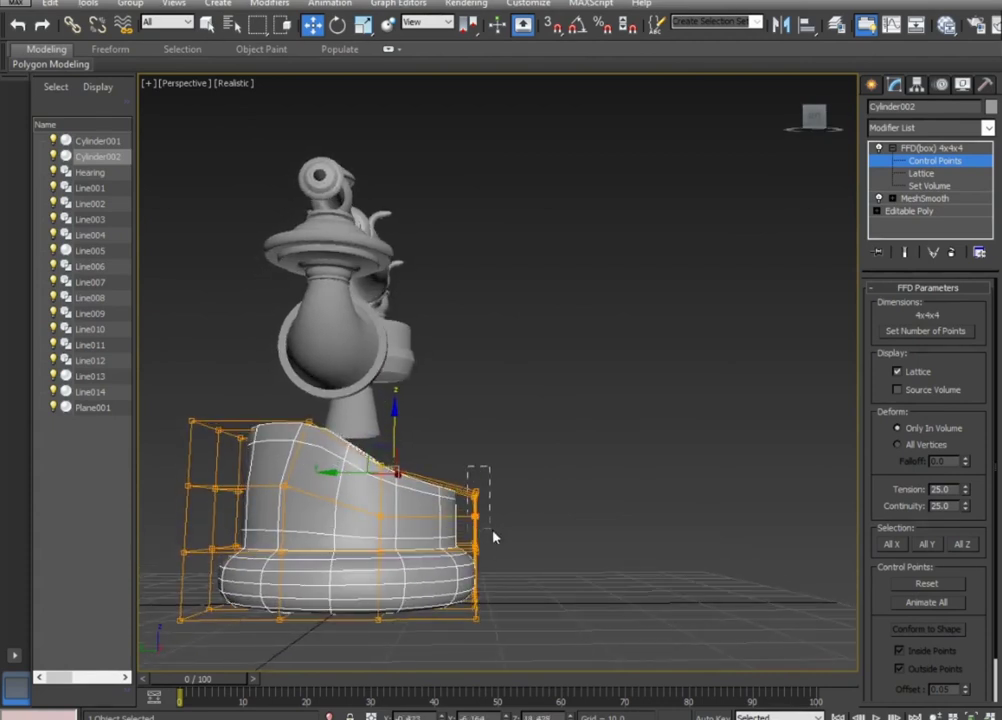
mouse_move(370, 420)
middle_mouse_down("alt")
mouse_move(476, 588)
mouse_move(297, 568)
mouse_move(262, 582)
mouse_move(459, 566)
mouse_move(369, 575)
mouse_move(260, 568)
mouse_move(257, 577)
middle_mouse_up("alt")
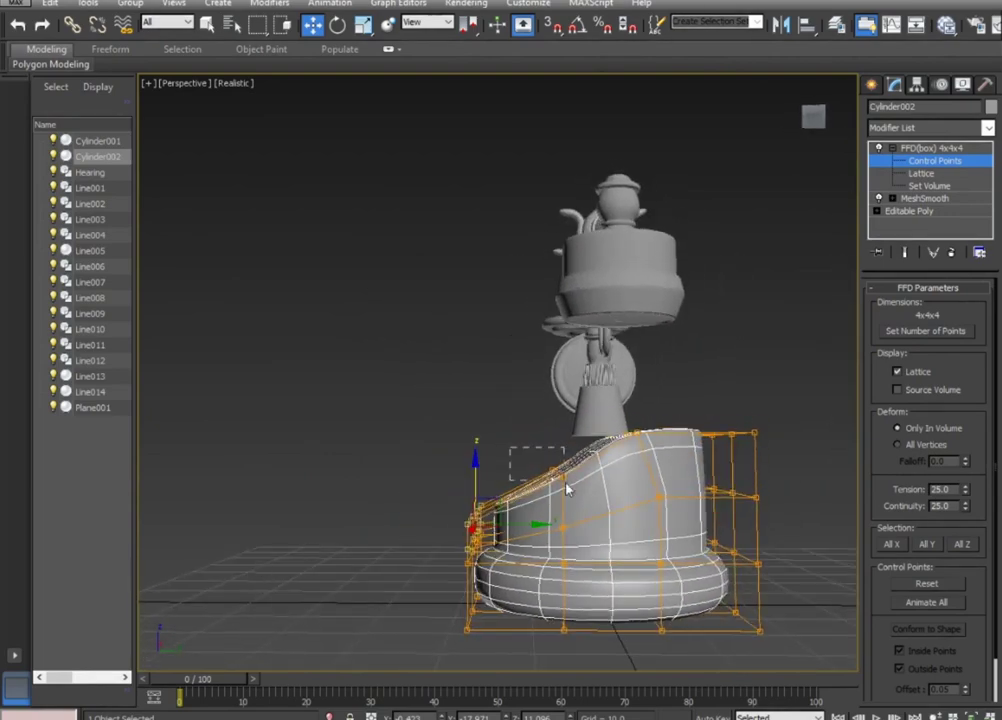
mouse_move(558, 496)
middle_mouse_down("alt")
mouse_move(579, 523)
mouse_move(785, 494)
mouse_move(794, 505)
middle_mouse_up("alt")
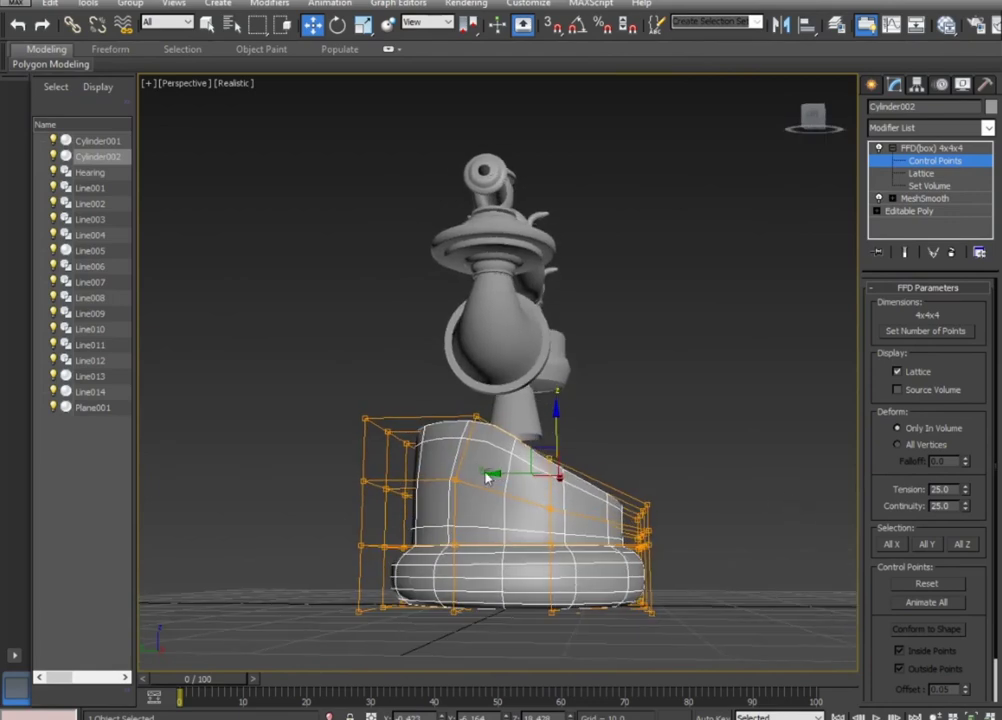
middle_click_drag(494, 472, 451, 481, "alt")
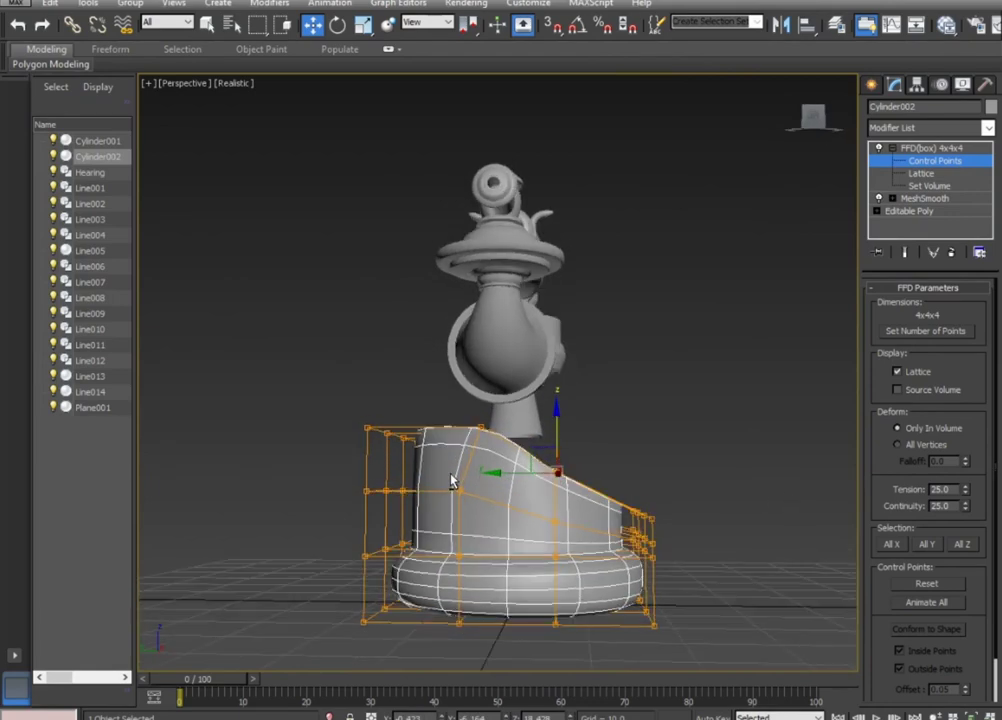
middle_click_drag(490, 432, 455, 432, "alt")
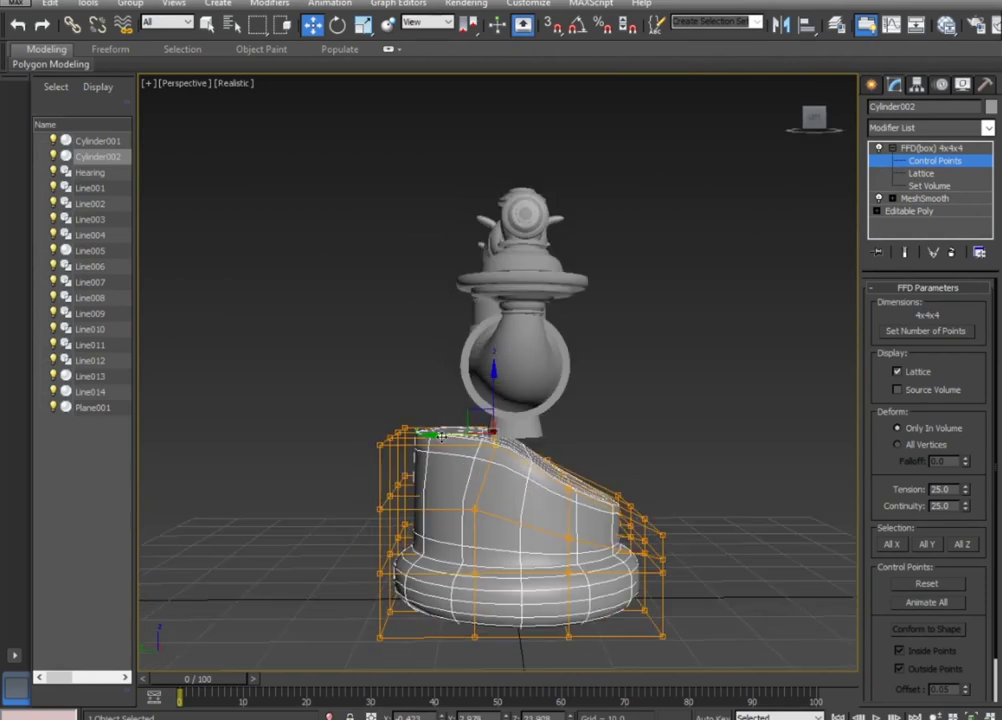
left_click_drag(435, 436, 428, 436)
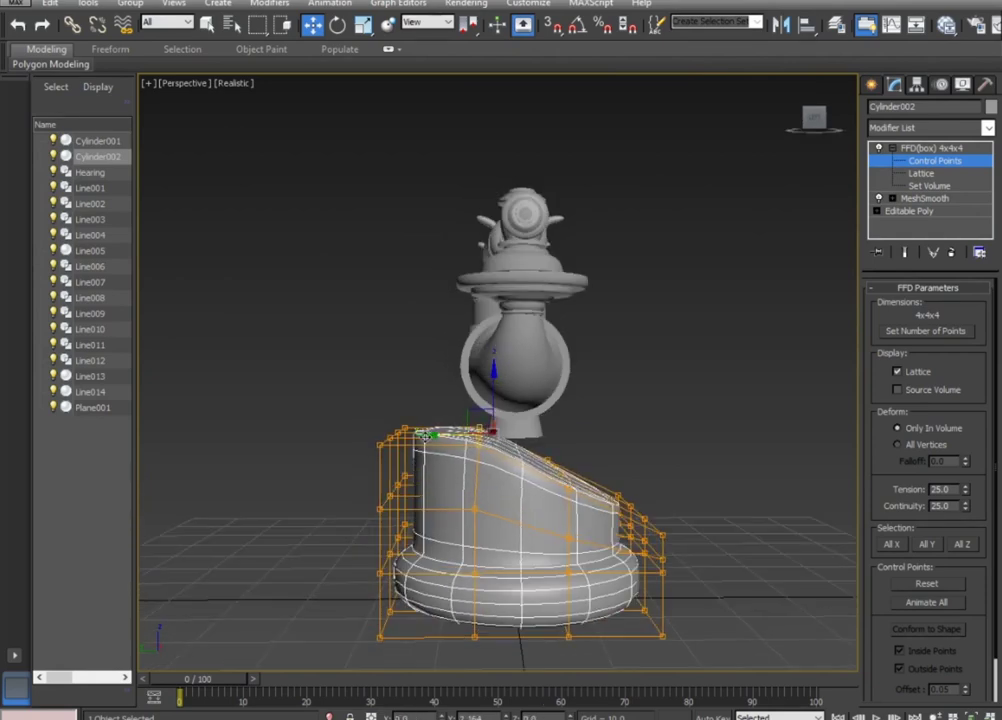
mouse_move(428, 436)
middle_mouse_down("alt")
mouse_move(458, 405)
mouse_move(450, 470)
mouse_move(425, 463)
mouse_move(478, 517)
mouse_move(342, 510)
mouse_move(358, 548)
mouse_move(461, 499)
mouse_move(555, 484)
middle_mouse_up("alt")
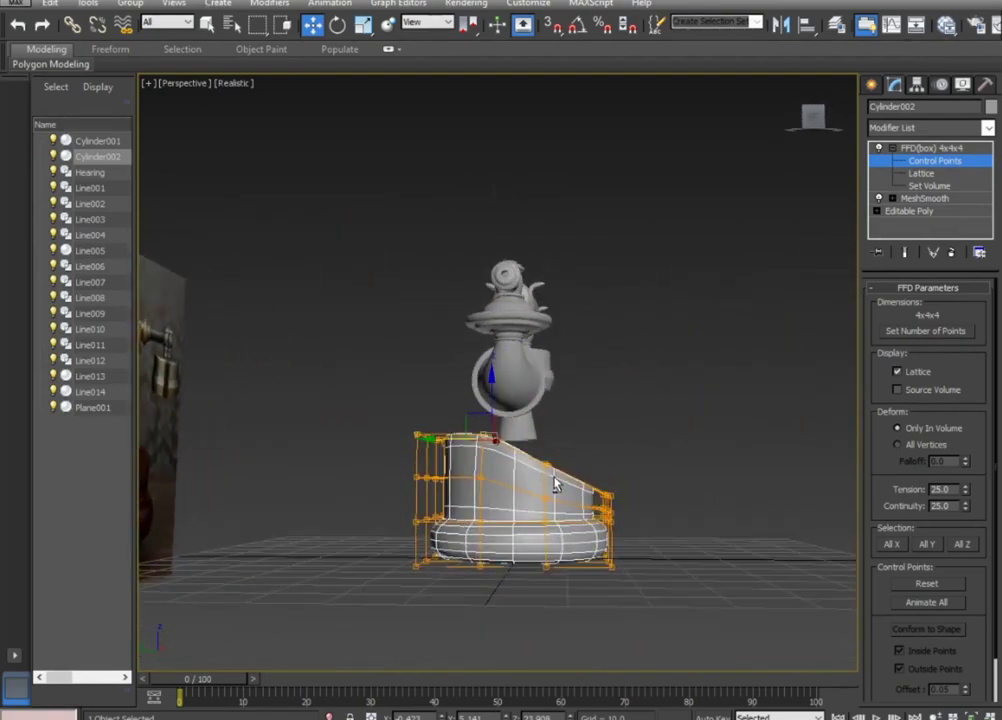
left_click_drag(634, 508, 634, 508)
middle_click_drag(634, 508, 601, 437, "alt")
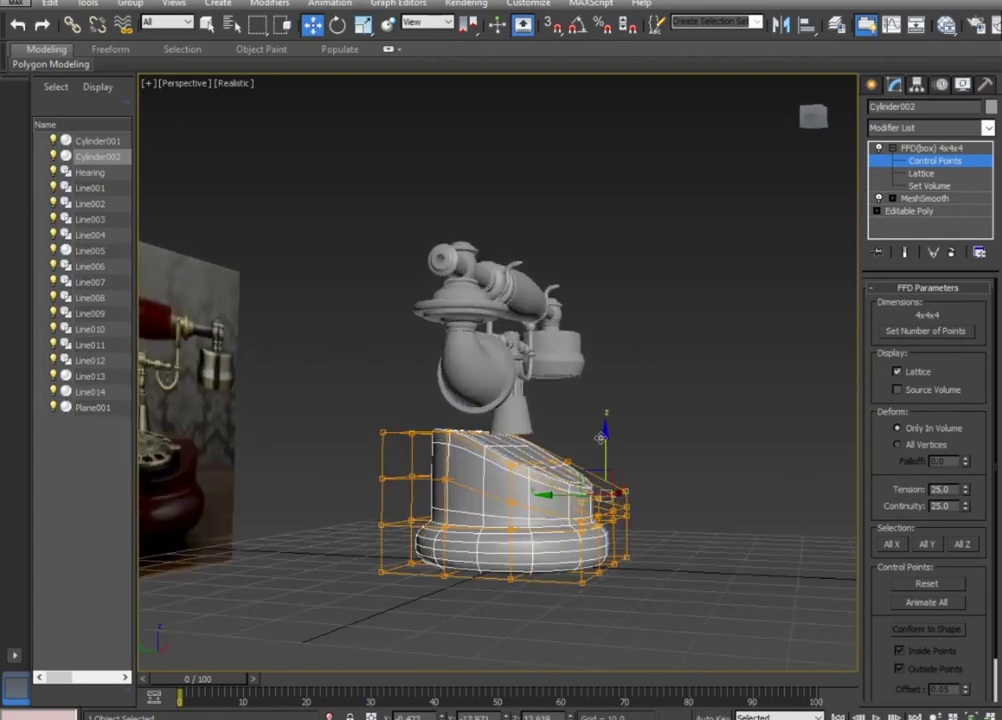
left_click_drag(604, 439, 604, 451)
Lower the slope's top point and reshape the upper base against the reference image.
mouse_move(604, 451)
middle_mouse_down("alt")
mouse_move(586, 485)
mouse_move(595, 476)
mouse_move(550, 476)
mouse_move(535, 460)
middle_mouse_up("alt")
left_click_drag(535, 459, 578, 483)
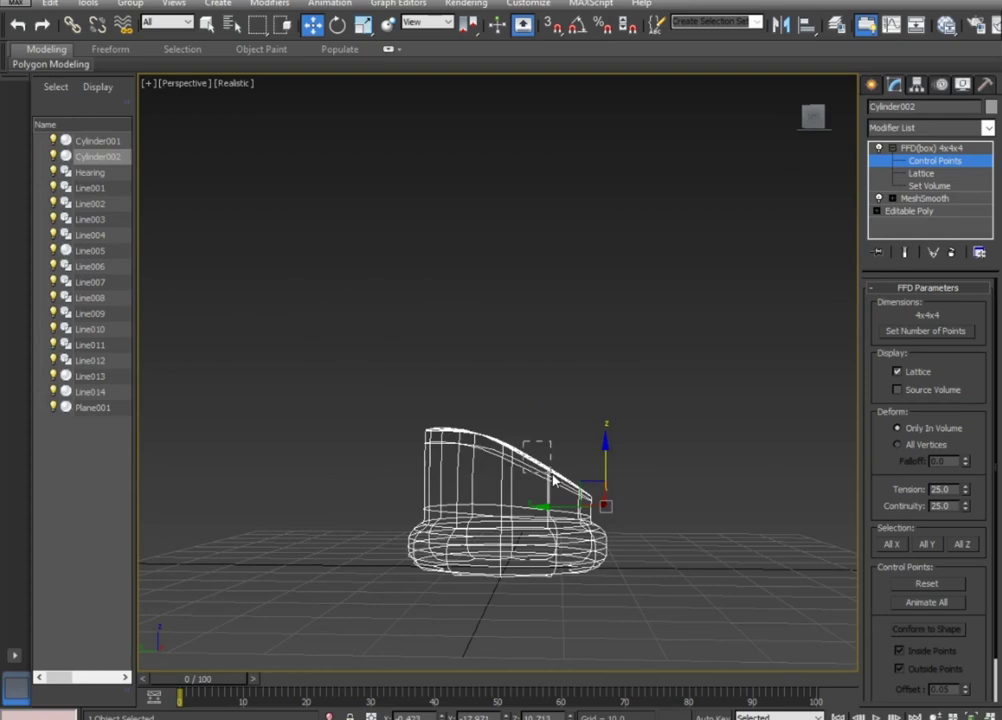
mouse_move(553, 461)
middle_mouse_down("alt")
mouse_move(537, 464)
mouse_move(558, 473)
middle_mouse_up("alt")
left_click_drag(541, 420, 539, 426)
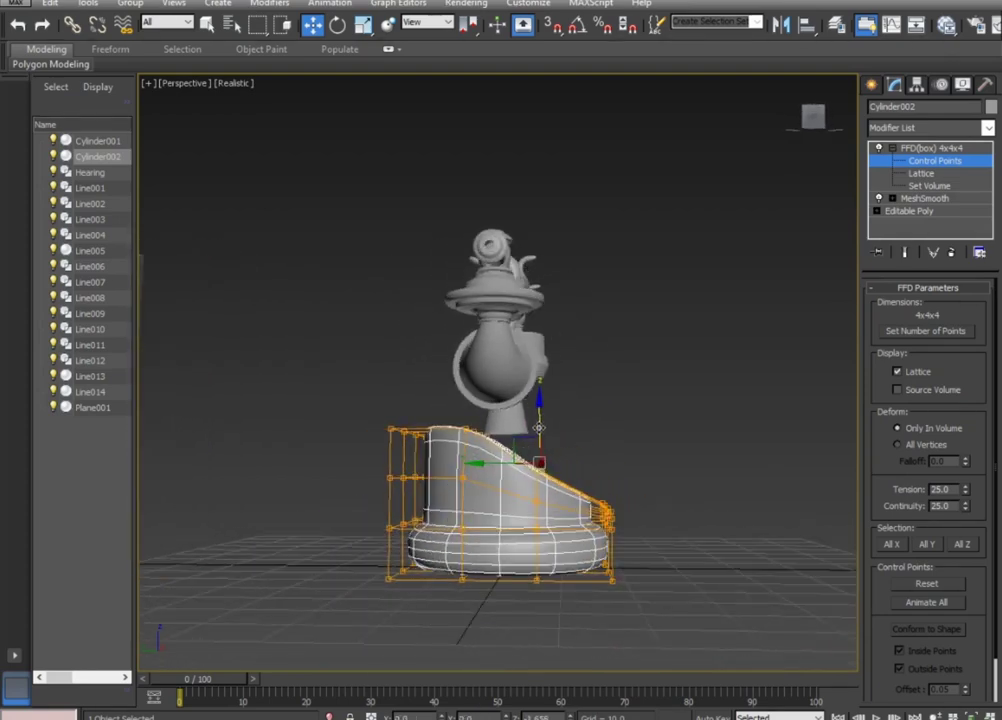
mouse_move(565, 479)
middle_mouse_down("alt")
mouse_move(282, 514)
mouse_move(297, 425)
mouse_move(280, 481)
middle_mouse_up("alt")
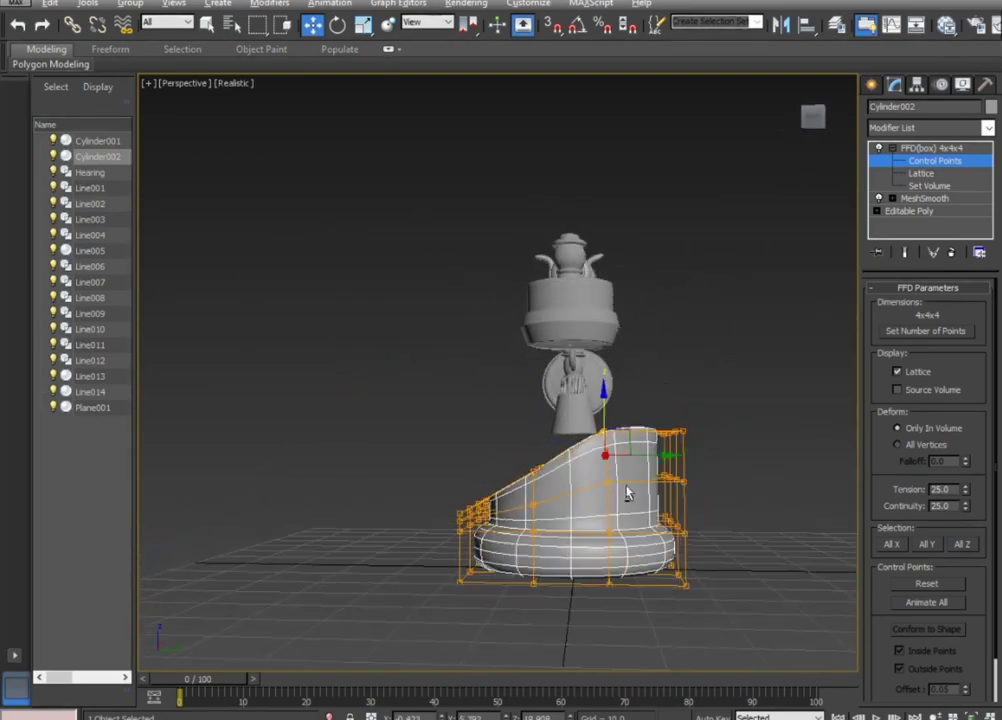
middle_click_drag(631, 494, 636, 494, "alt")
left_click_drag(655, 457, 614, 462)
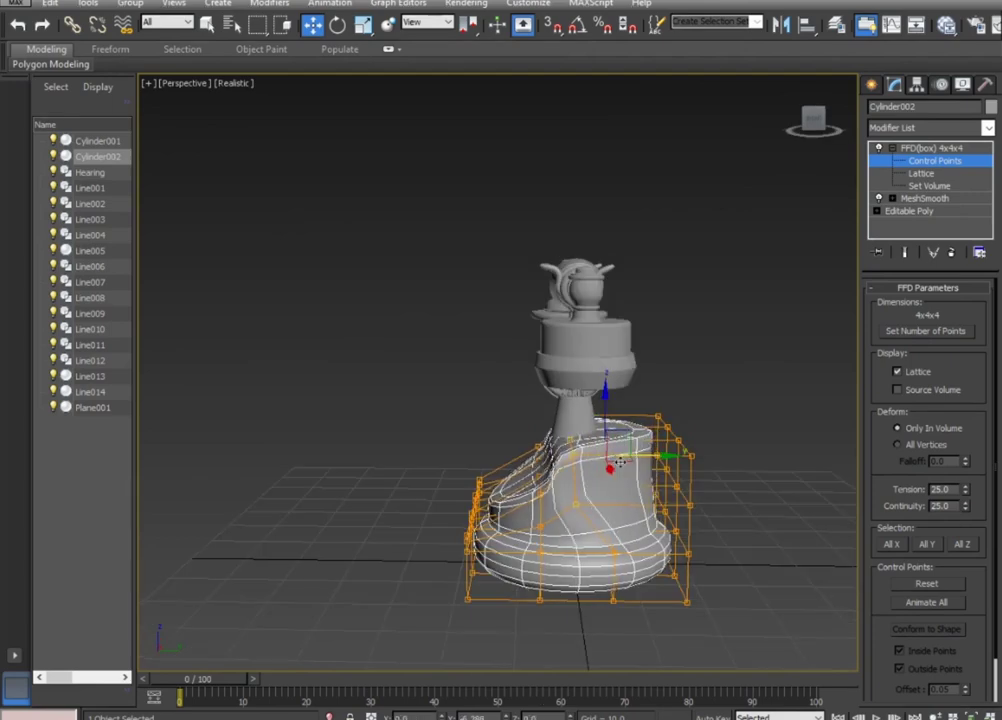
mouse_move(614, 462)
middle_mouse_down("alt")
mouse_move(856, 470)
mouse_move(608, 474)
middle_mouse_up("alt")
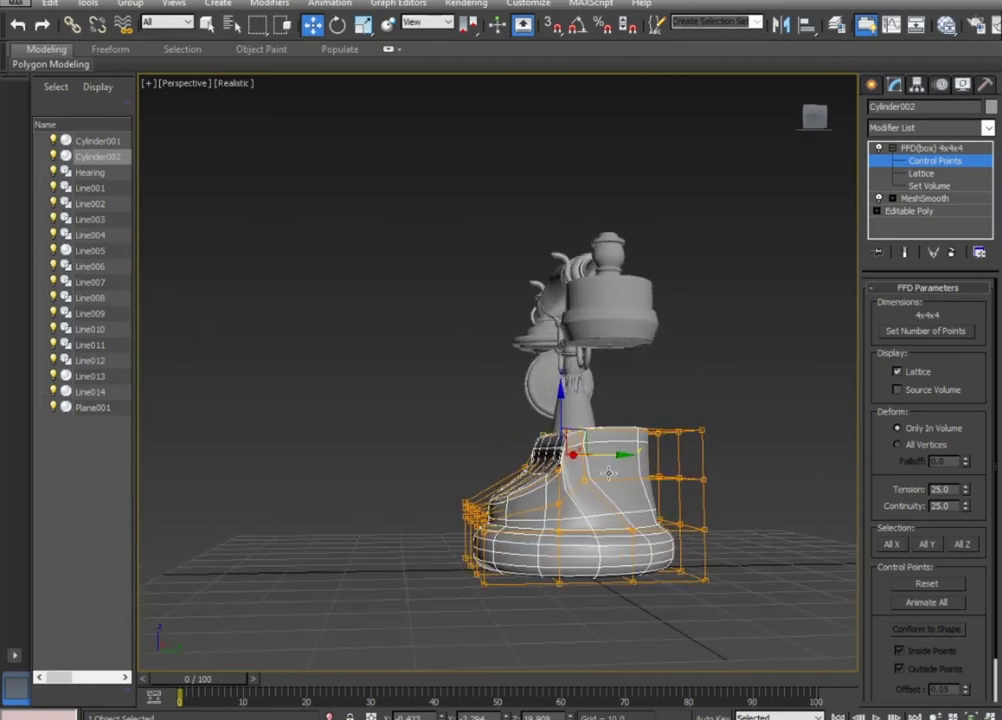
Bend and refine the base's upper profile, then exit lattice control point editing.
middle_click_drag(628, 458, 631, 457, "alt")
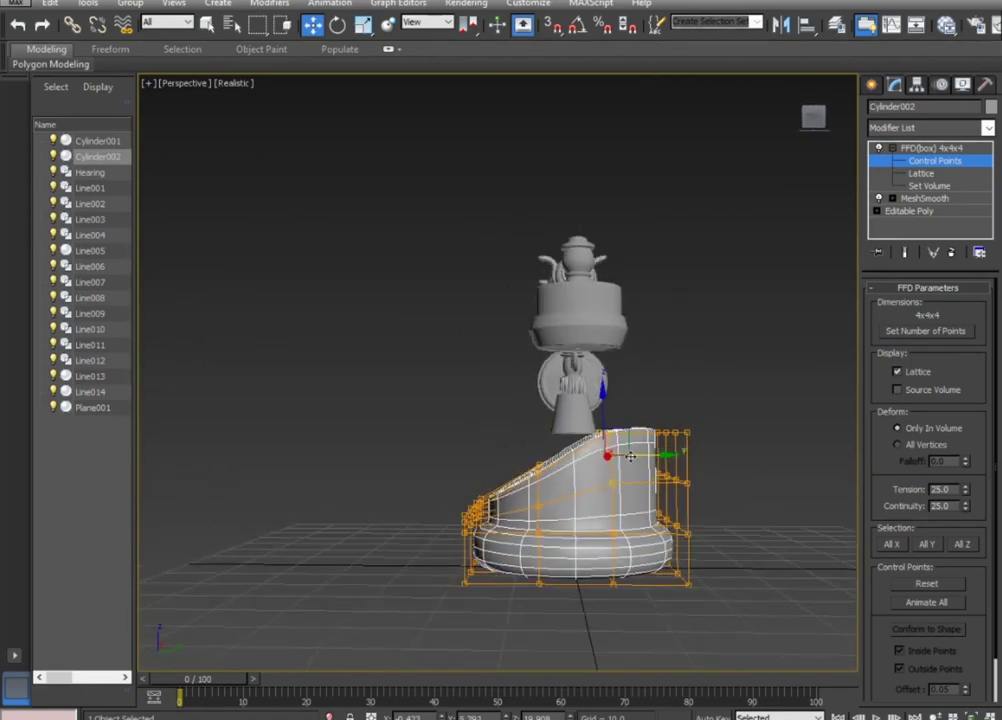
left_click_drag(634, 455, 618, 457)
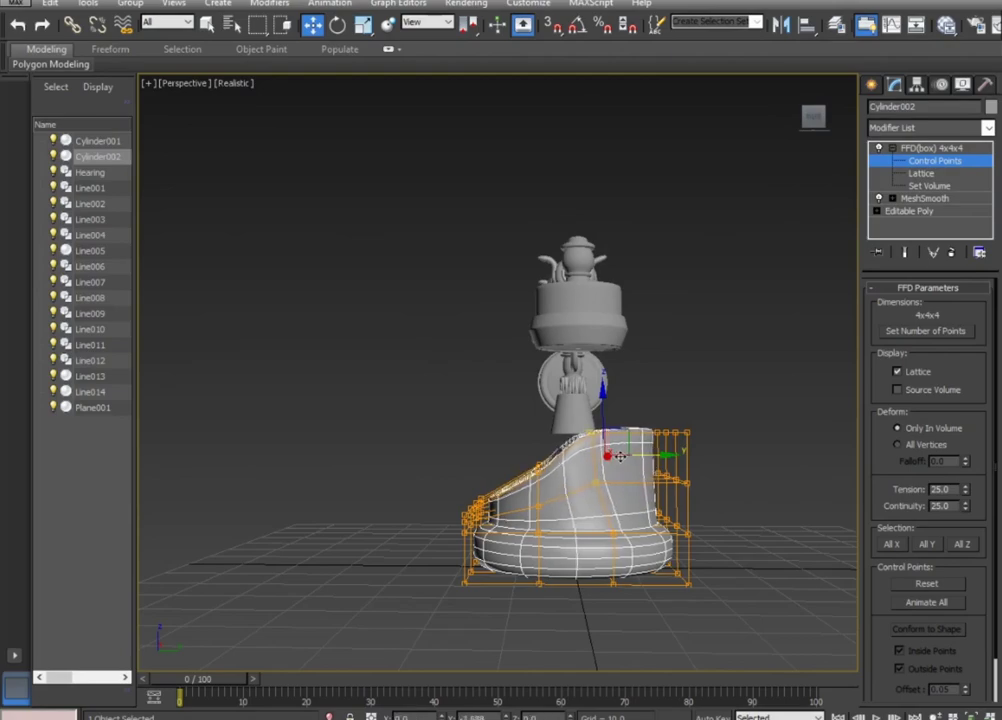
mouse_move(620, 456)
middle_mouse_down("alt")
mouse_move(642, 508)
mouse_move(791, 513)
mouse_move(692, 391)
mouse_move(660, 395)
mouse_move(828, 503)
middle_mouse_up("alt")
middle_click_drag(515, 480, 530, 405, "alt")
mouse_move(628, 439)
middle_mouse_down("alt")
mouse_move(662, 465)
mouse_move(699, 456)
middle_mouse_up("alt")
left_click_drag(525, 427, 543, 430)
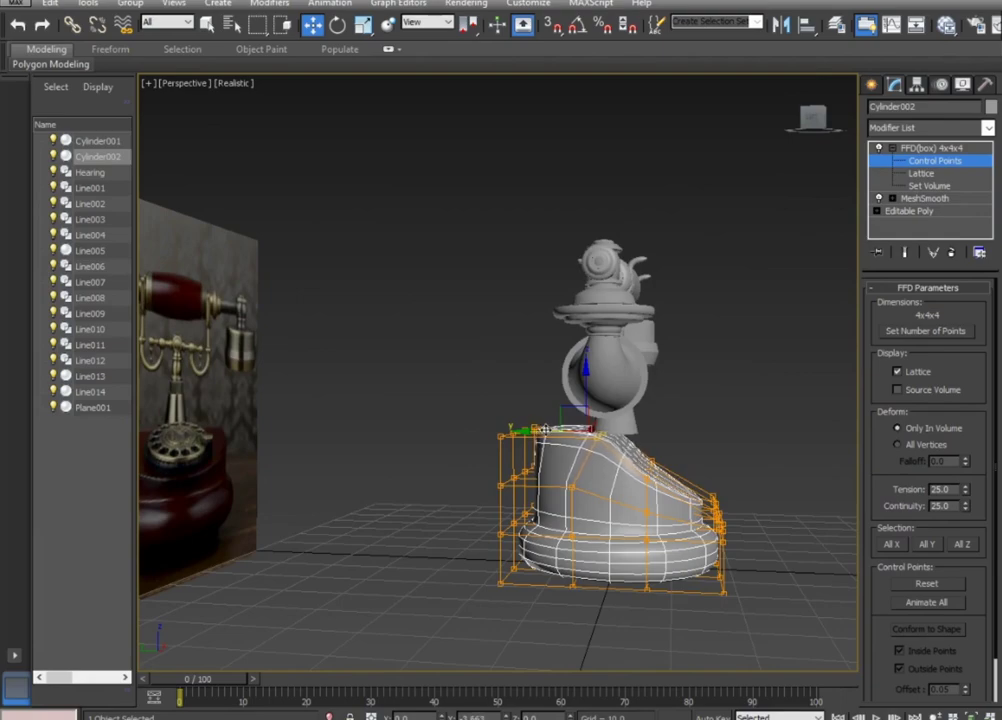
mouse_move(545, 429)
middle_mouse_down("alt")
mouse_move(476, 470)
mouse_move(358, 469)
mouse_move(327, 411)
mouse_move(358, 474)
mouse_move(367, 570)
mouse_move(313, 563)
mouse_move(273, 521)
mouse_move(358, 476)
mouse_move(642, 465)
mouse_move(662, 481)
mouse_move(522, 482)
mouse_move(461, 470)
mouse_move(470, 487)
middle_mouse_up("alt")
left_click(906, 148)
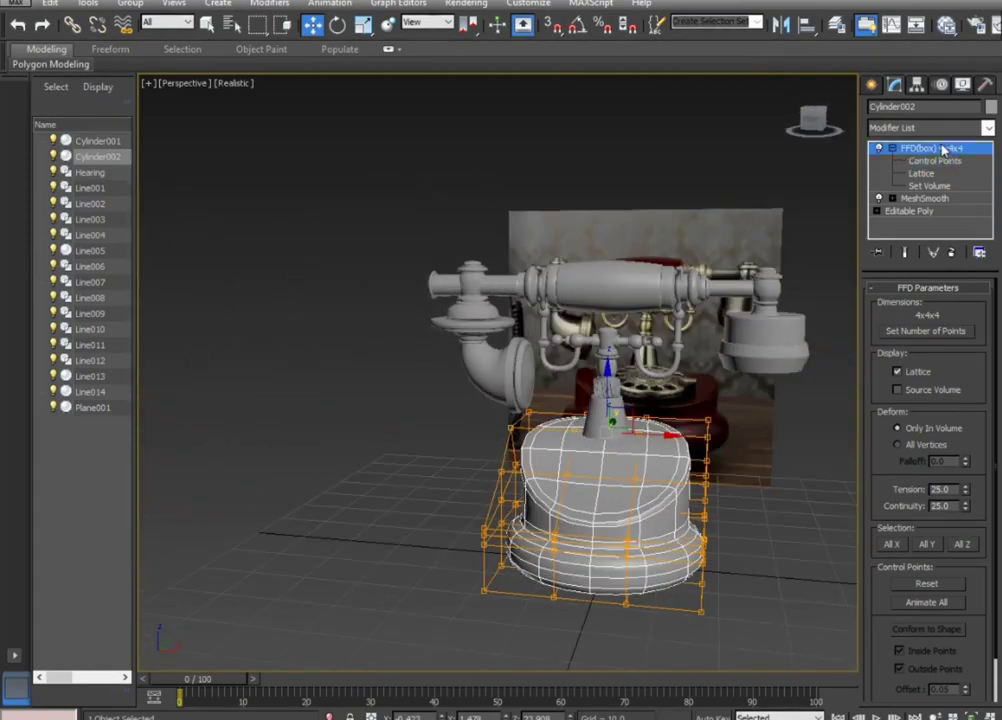
left_click(812, 510)
middle_click_drag(812, 510, 791, 525, "alt")
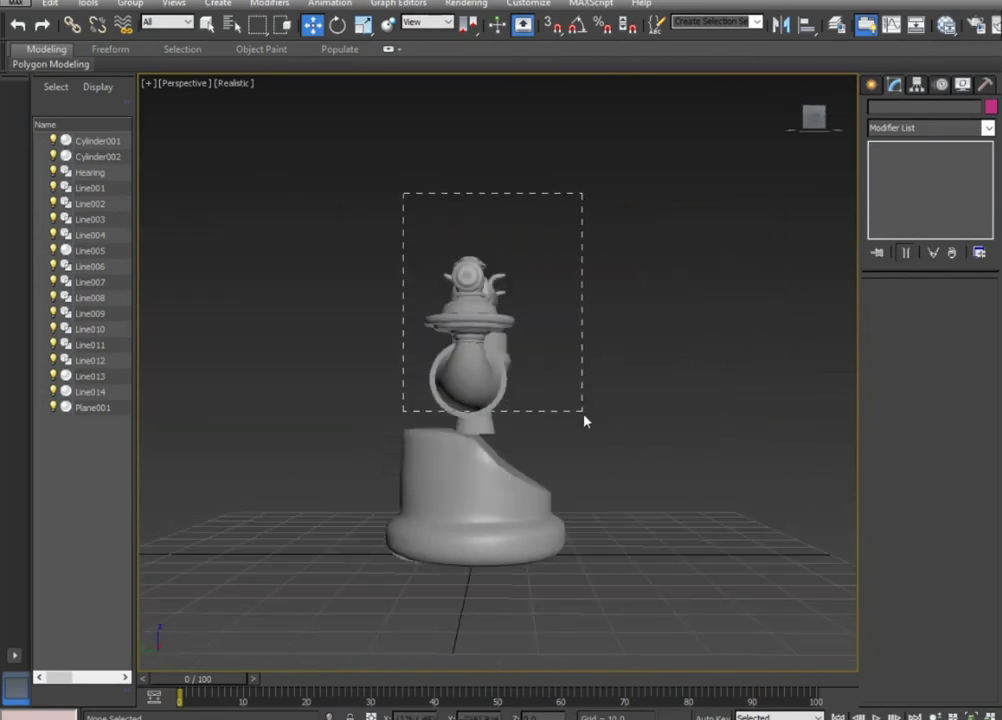
left_click_drag(584, 414, 584, 416)
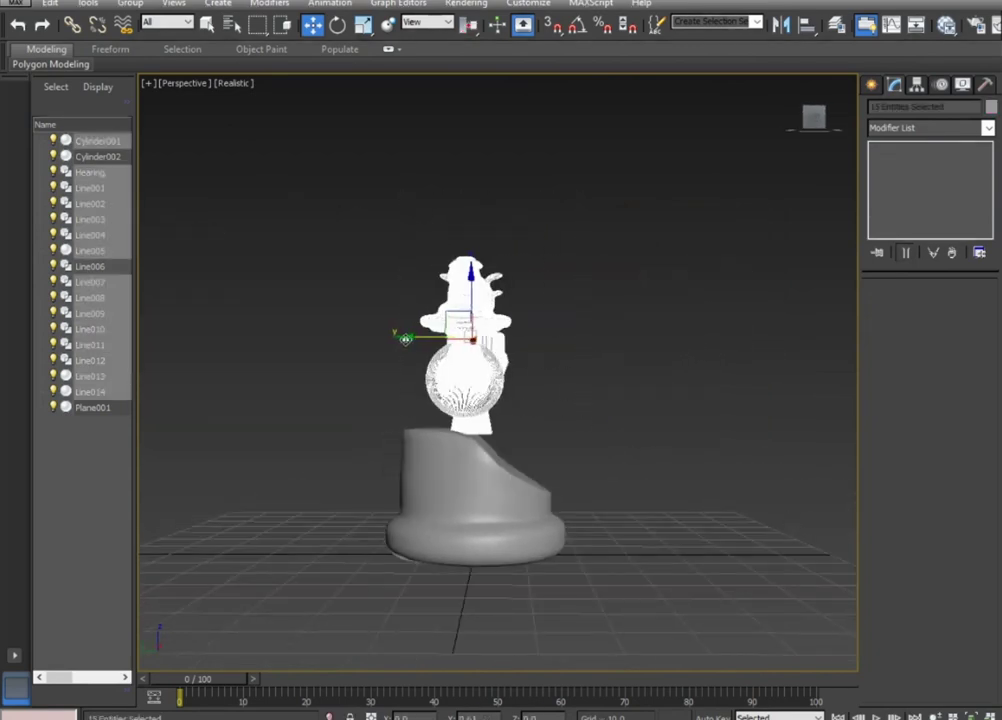
left_click(644, 430)
mouse_move(644, 430)
middle_mouse_down("alt")
mouse_move(499, 485)
mouse_move(336, 460)
mouse_move(595, 432)
mouse_move(646, 456)
mouse_move(590, 470)
middle_mouse_up("alt")
left_click(590, 470)
left_click(767, 451)
mouse_move(767, 451)
middle_mouse_down("alt")
mouse_move(615, 447)
mouse_move(608, 432)
mouse_move(757, 442)
mouse_move(733, 490)
mouse_move(644, 481)
mouse_move(707, 476)
mouse_move(641, 492)
mouse_move(612, 482)
mouse_move(646, 483)
mouse_move(600, 460)
mouse_move(626, 492)
mouse_move(687, 476)
mouse_move(620, 497)
mouse_move(518, 496)
mouse_move(608, 501)
mouse_move(591, 490)
middle_mouse_up("alt")
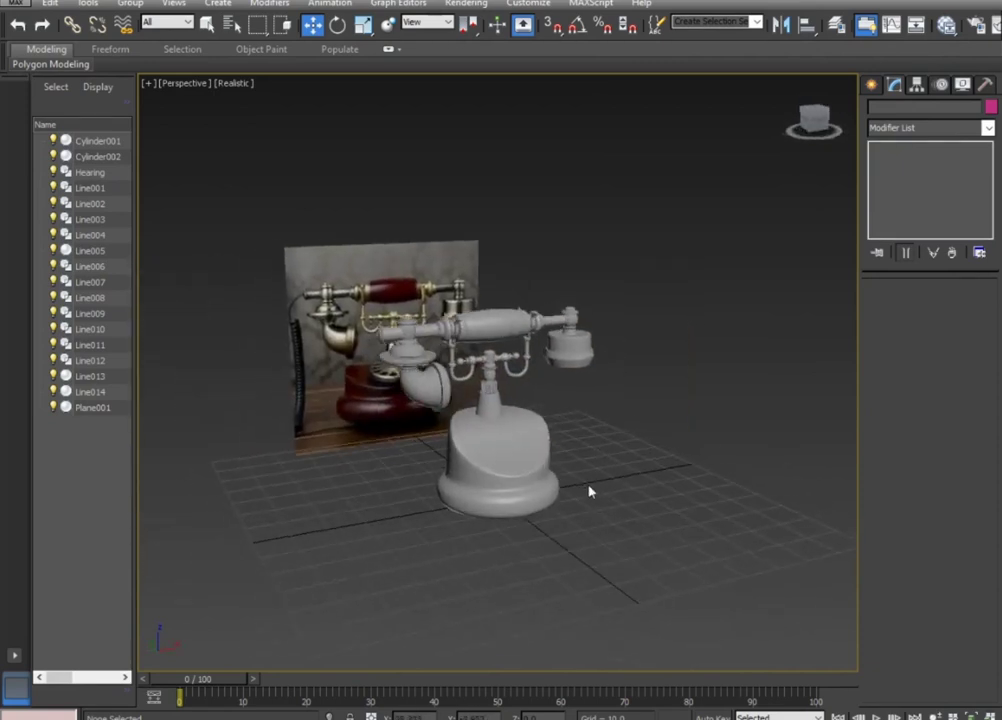
scroll(642, 418, "up", 3)
middle_click_drag(642, 418, 709, 426)
scroll(700, 427, "down", 4)
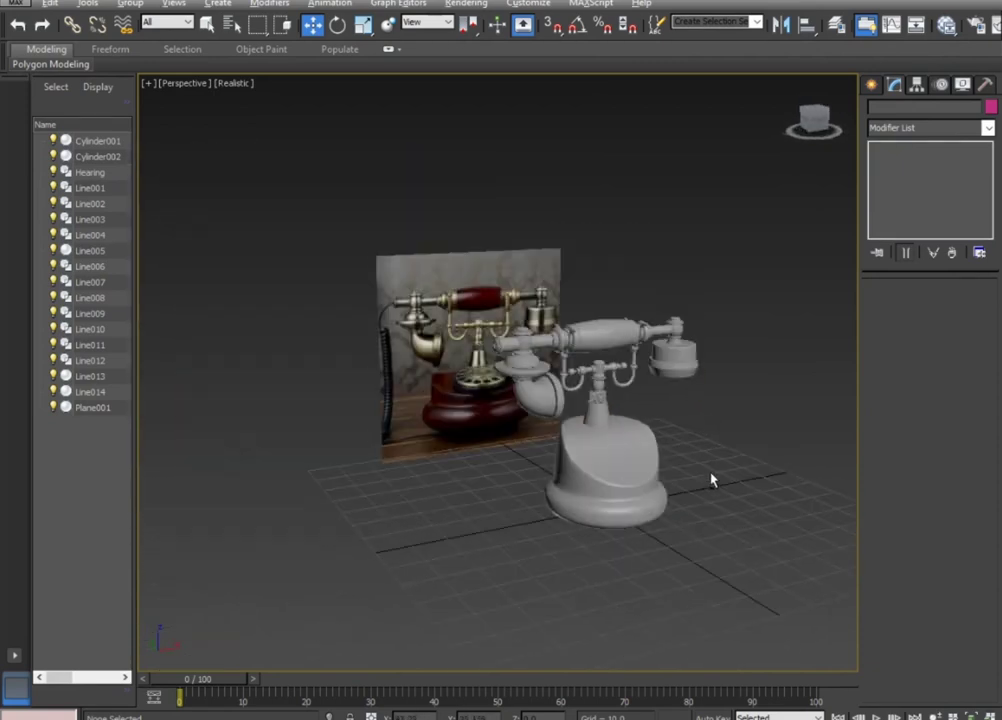
Switch the Create panel from primitives to Shapes > Splines and pick the Helix tool.
left_click(872, 84)
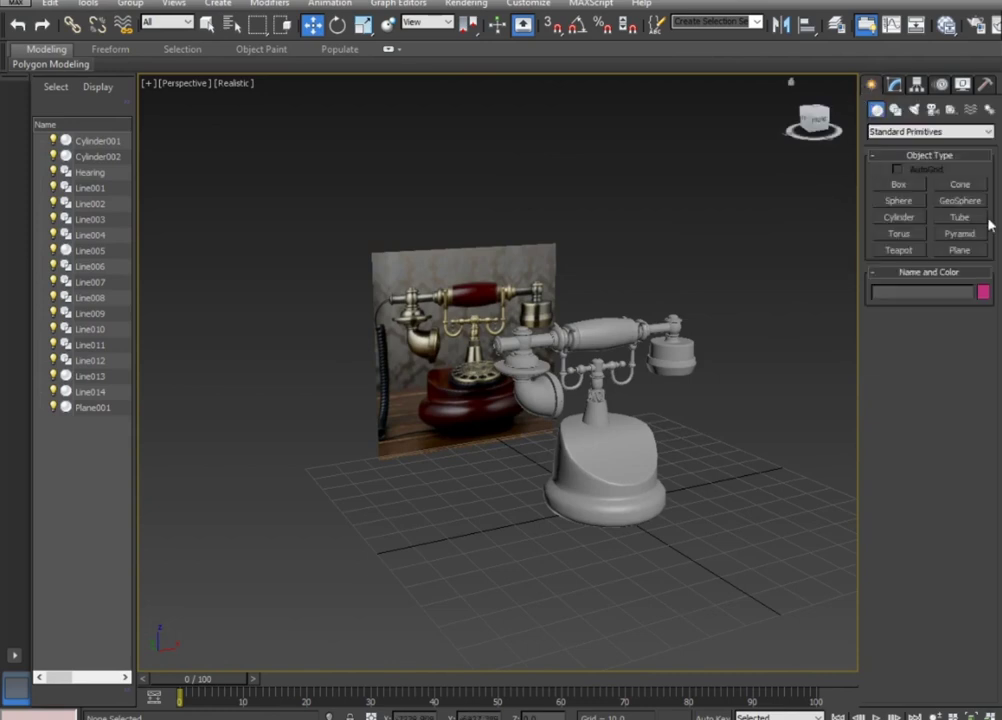
left_click(897, 132)
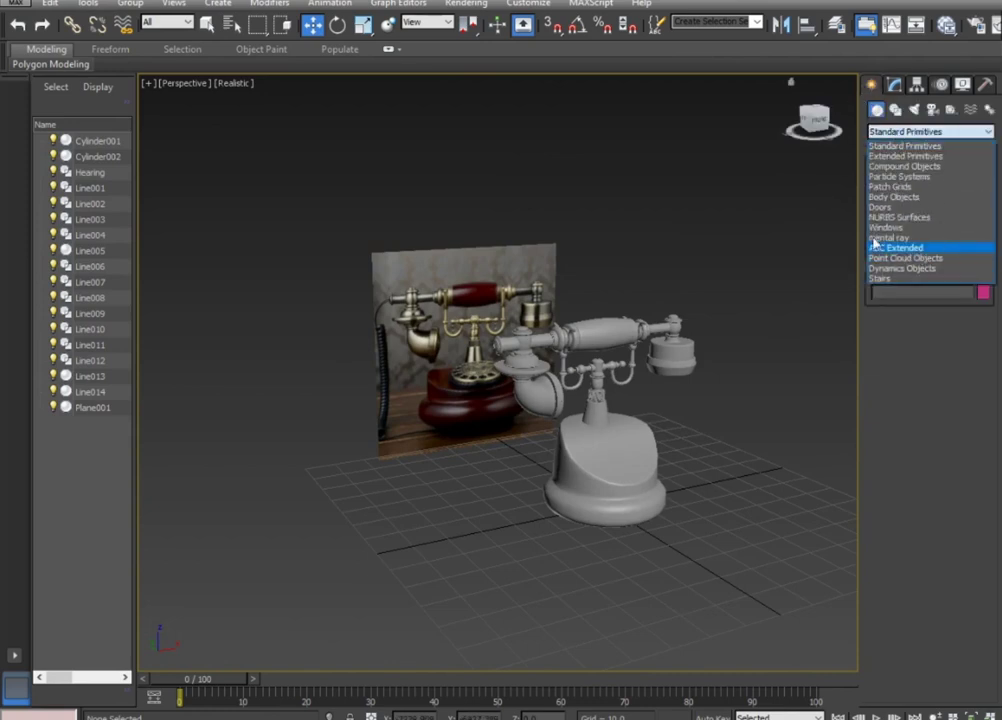
left_click(914, 157)
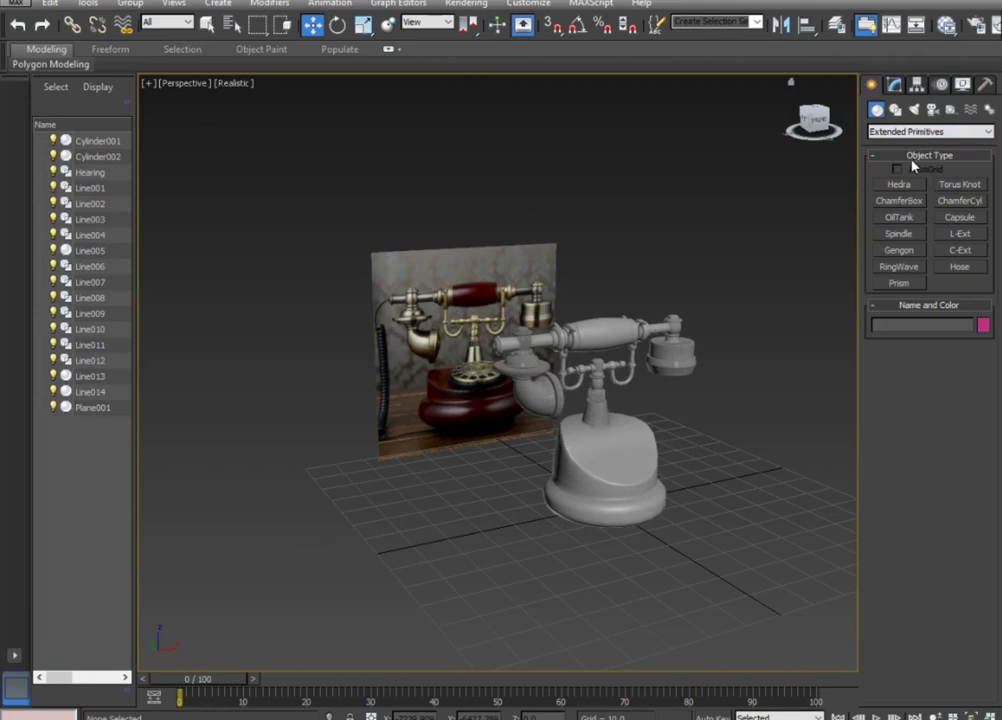
left_click(903, 131)
left_click(898, 146)
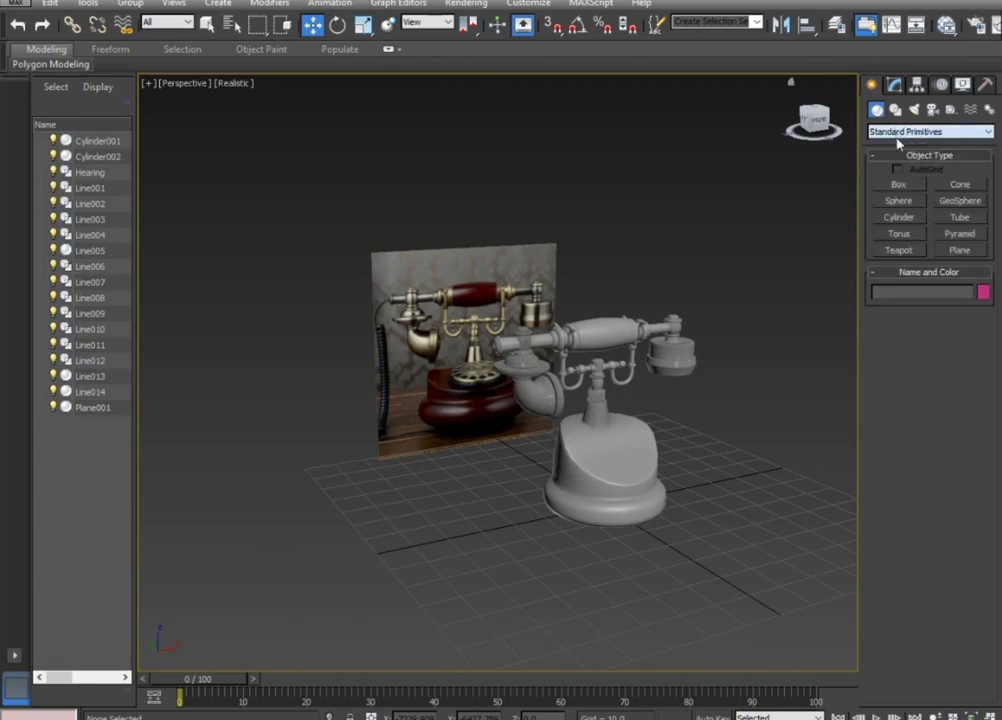
left_click(896, 112)
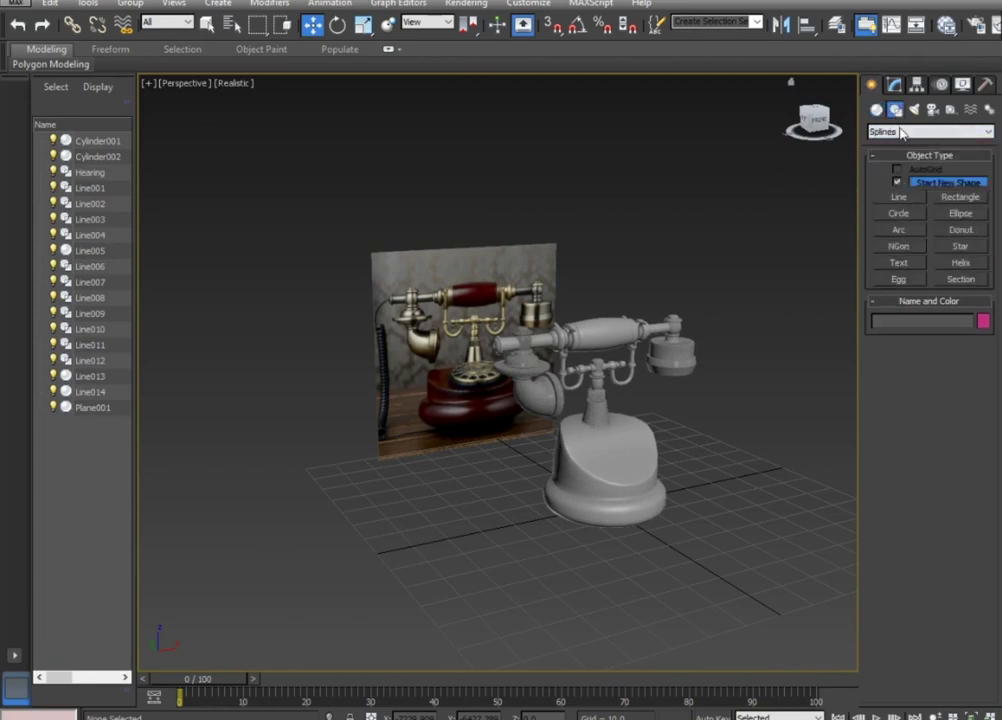
left_click(961, 263)
middle_click_drag(538, 537, 513, 539, "alt")
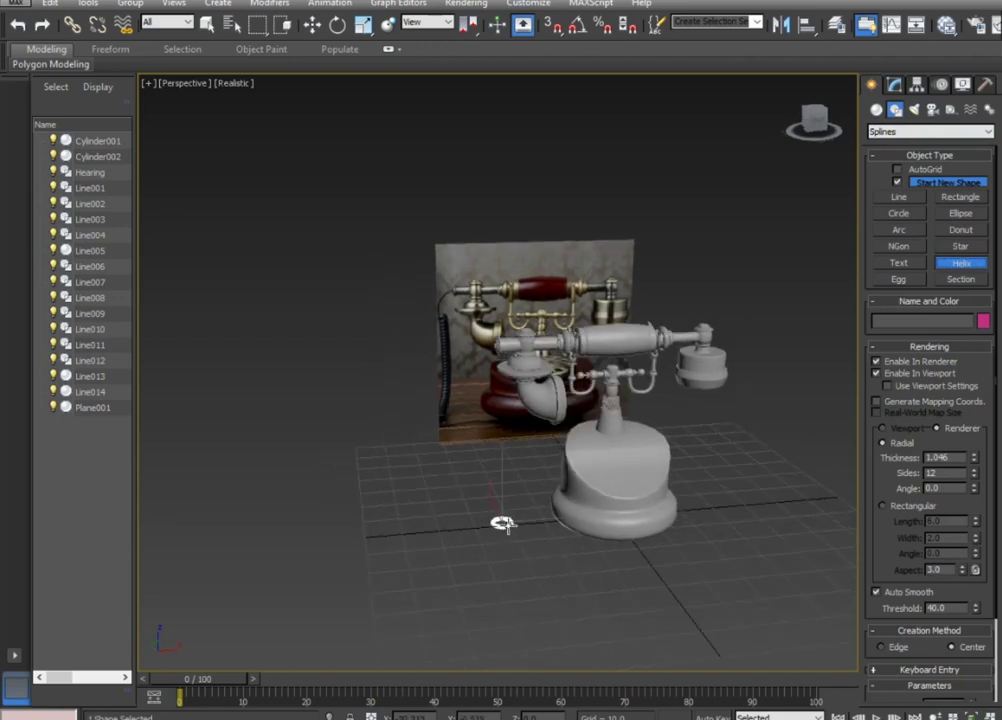
Draw Helix001 beside the base, 45.181 tall, with 28.29 turns and Radius 1 of 1.0.
left_click_drag(503, 522, 505, 515)
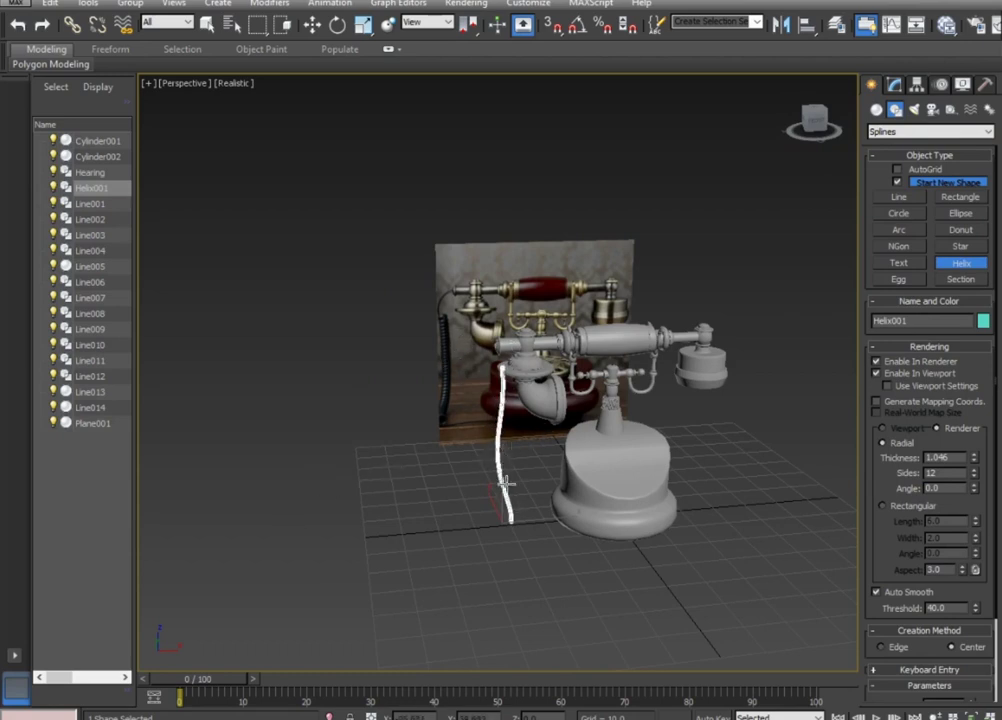
scroll(890, 575, "down", 3)
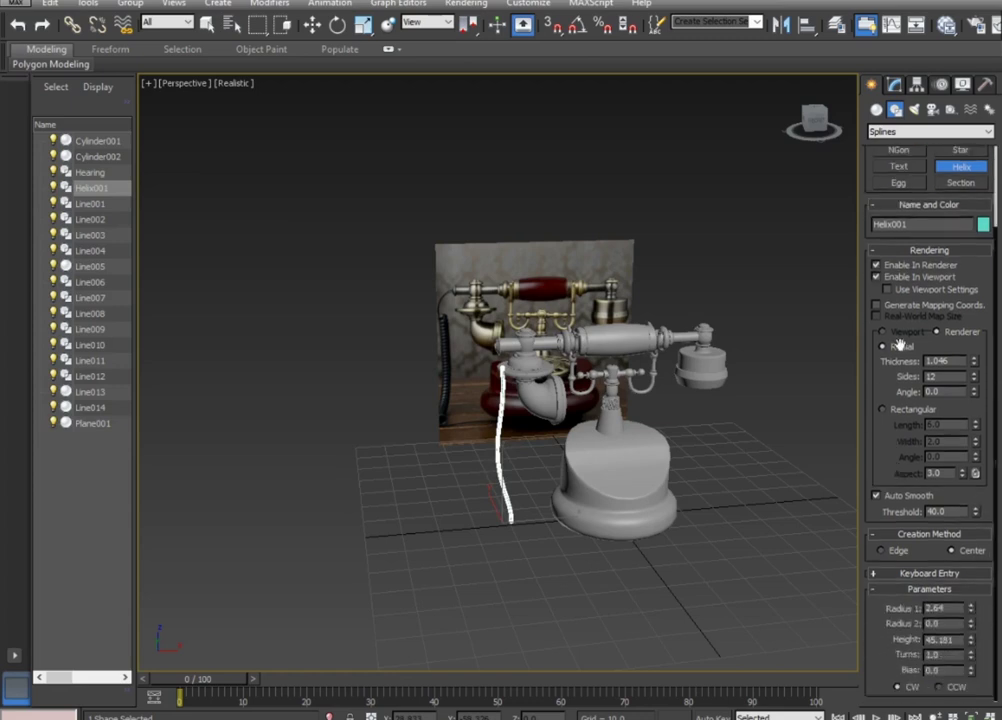
left_click_drag(977, 665, 856, 581)
type("1")
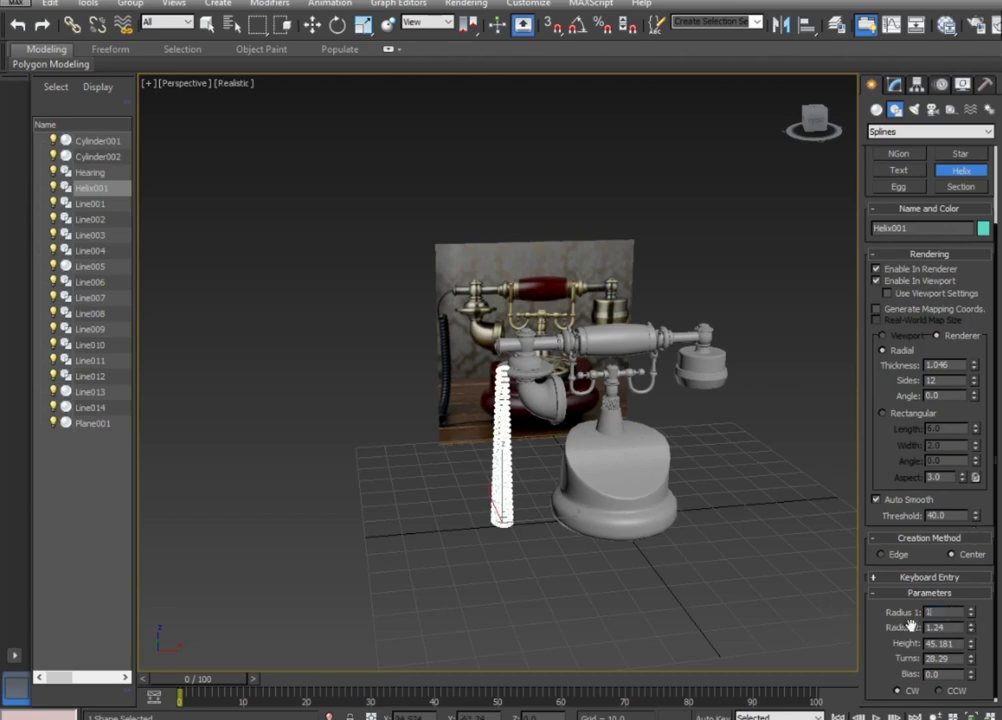
key("Tab")
Thicken the cord's rendered tube and try 3 to 5 cross-section sides.
mouse_move(620, 627)
middle_mouse_down("alt")
mouse_move(532, 525)
mouse_move(599, 530)
middle_mouse_up("alt")
scroll(526, 340, "up", 5)
scroll(527, 365, "up", 3)
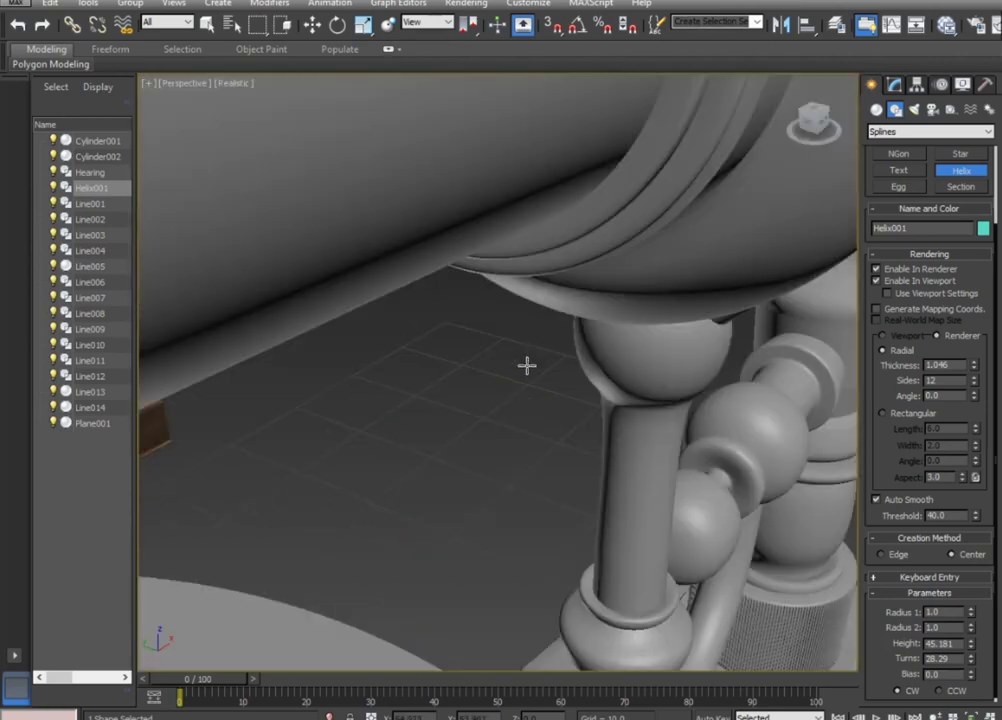
scroll(527, 366, "down", 8)
mouse_move(538, 481)
middle_mouse_down("alt")
mouse_move(425, 438)
mouse_move(529, 462)
mouse_move(470, 440)
mouse_move(380, 423)
mouse_move(508, 428)
mouse_move(560, 455)
mouse_move(881, 456)
middle_mouse_up("alt")
scroll(570, 465, "up", 3)
scroll(580, 471, "up", 3)
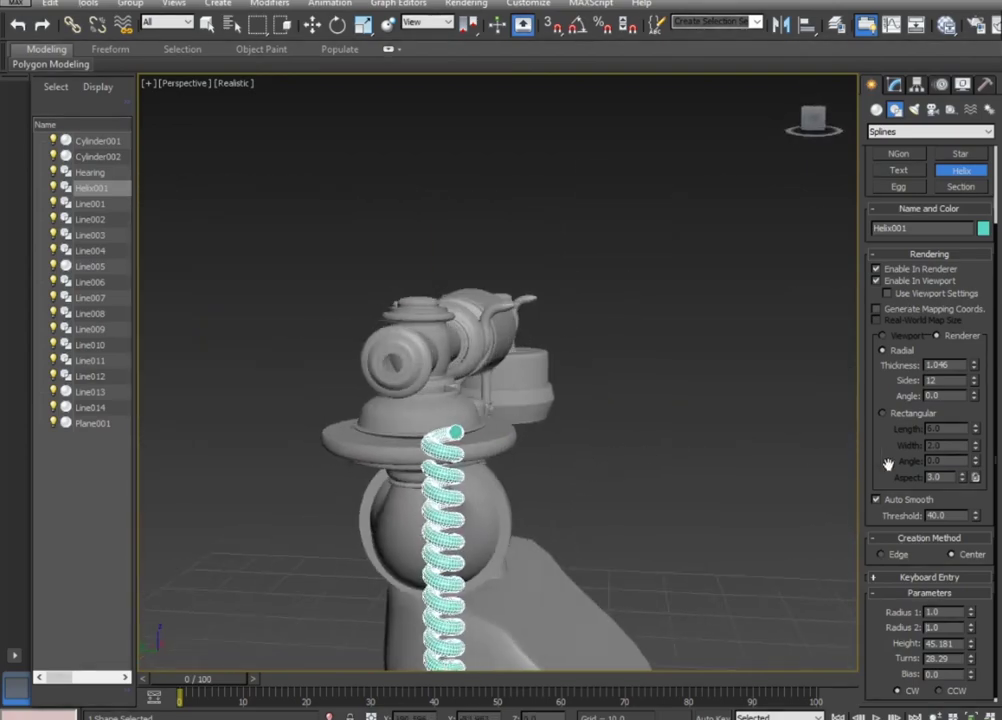
left_click_drag(898, 474, 888, 638)
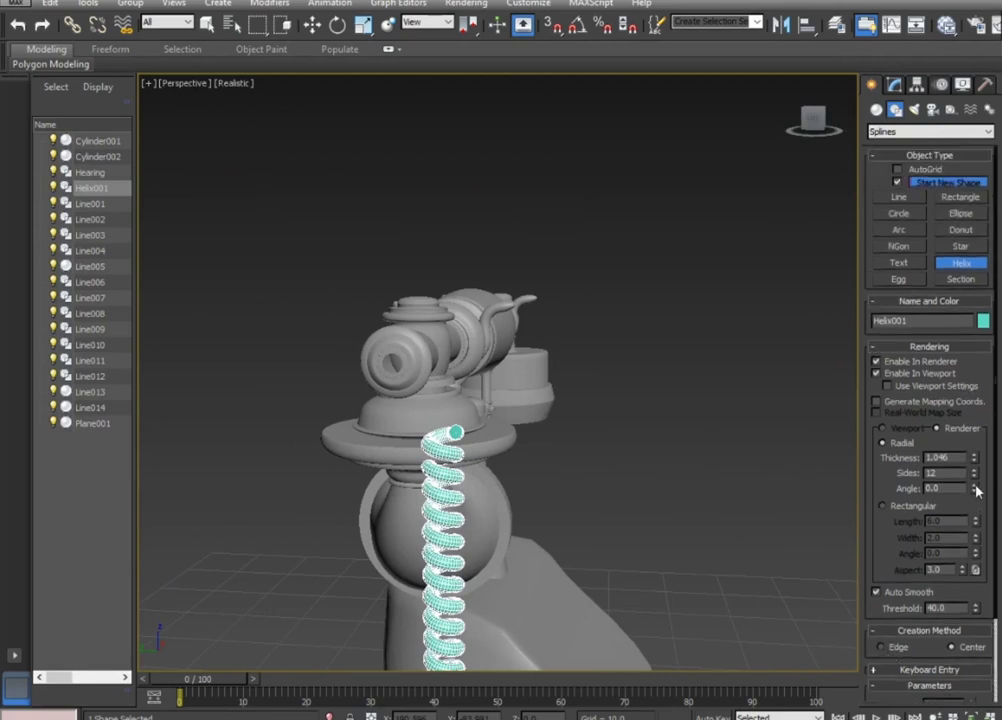
left_click_drag(975, 474, 983, 591)
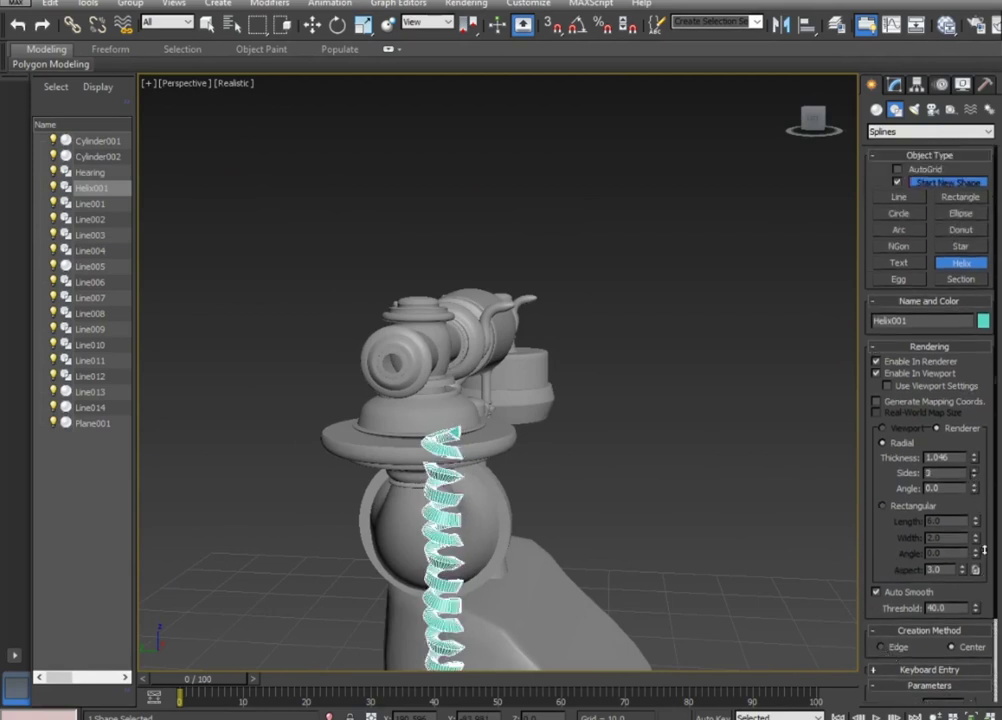
left_click_drag(985, 530, 985, 522)
Settle the cord on 6 round sides and keep the helix height at 45.181.
middle_click_drag(828, 545, 512, 550, "alt")
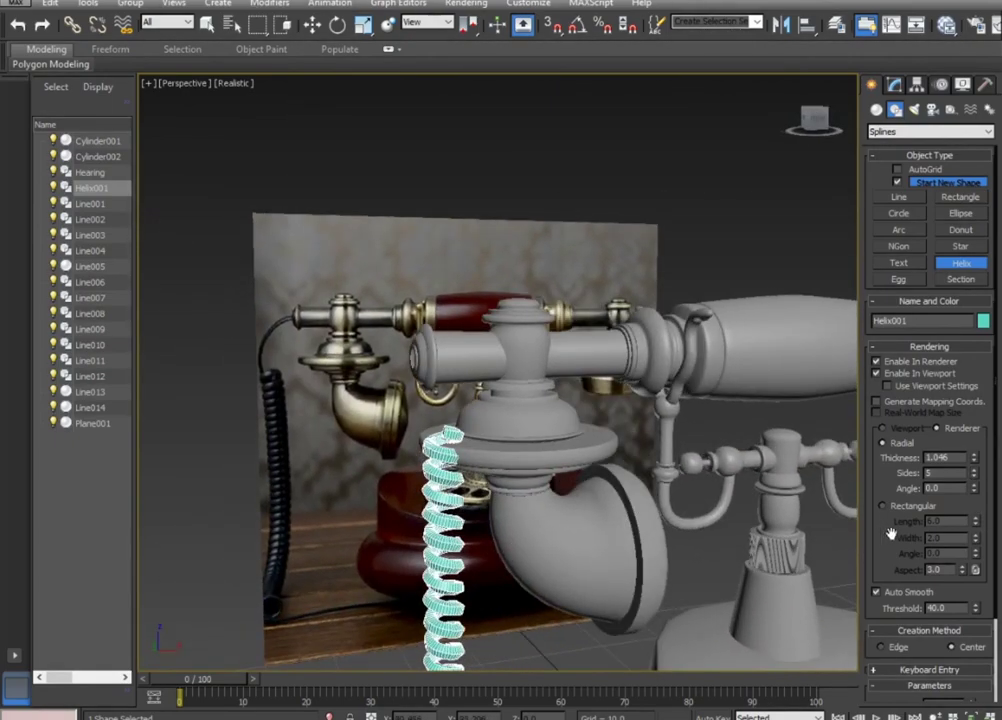
left_click_drag(891, 535, 899, 490)
left_click_drag(975, 437, 974, 447)
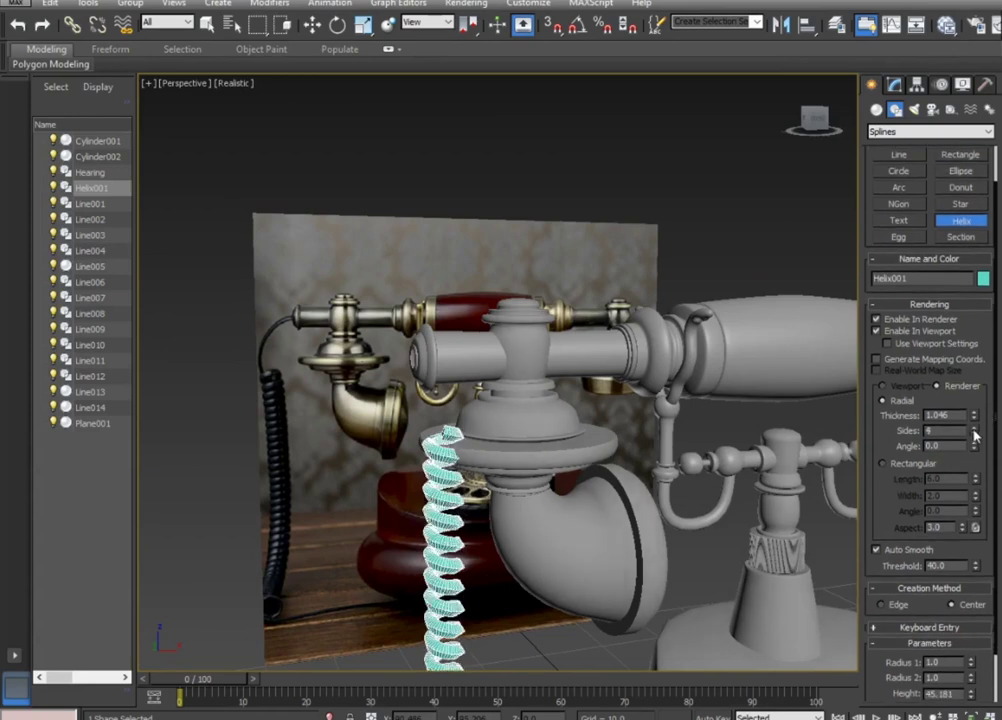
left_click_drag(974, 438, 975, 421)
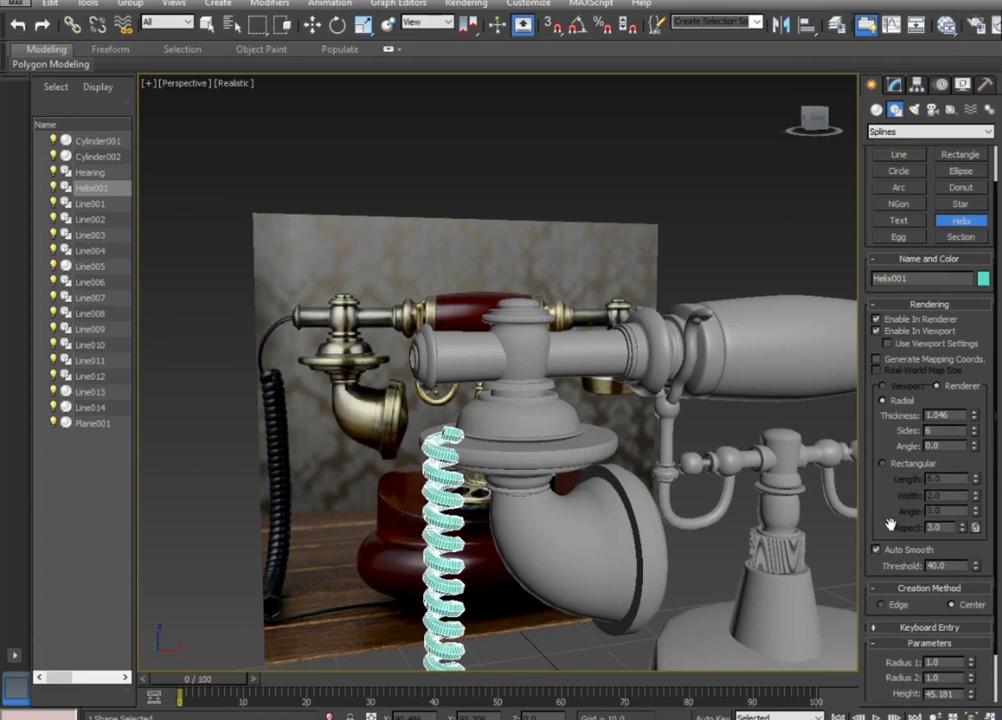
left_click_drag(891, 525, 901, 440)
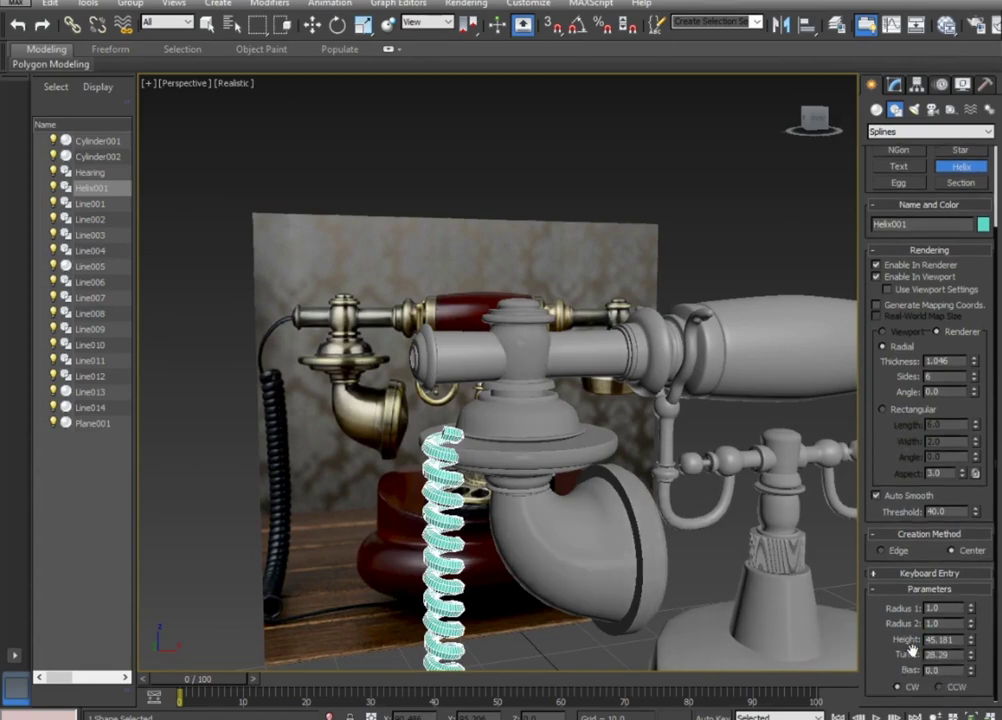
left_click_drag(970, 648, 971, 648)
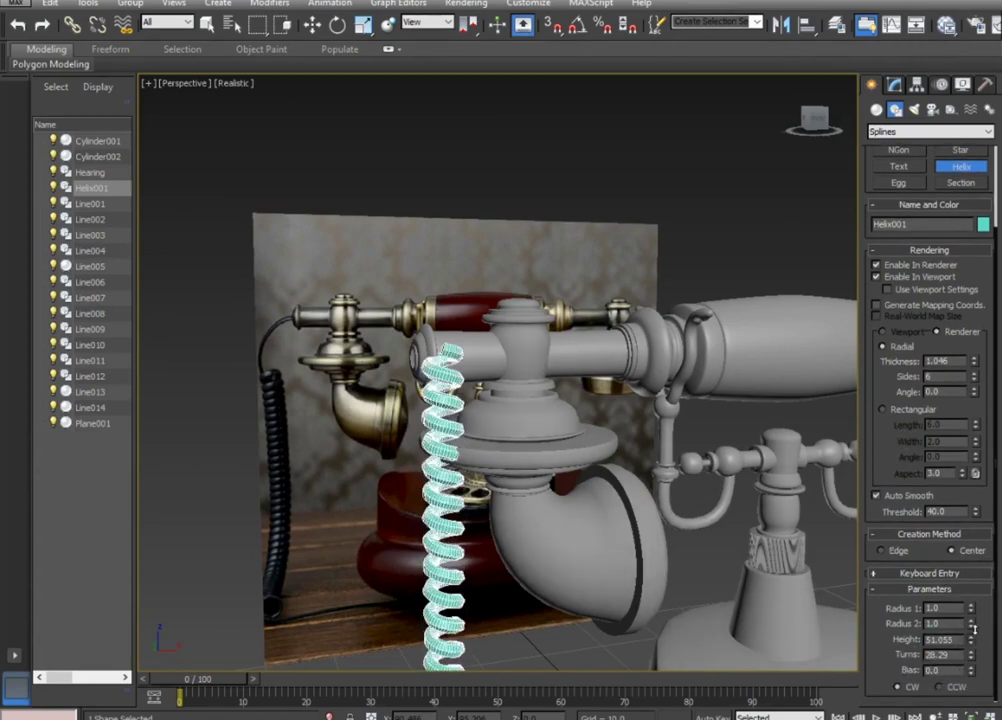
left_click_drag(970, 648, 970, 630)
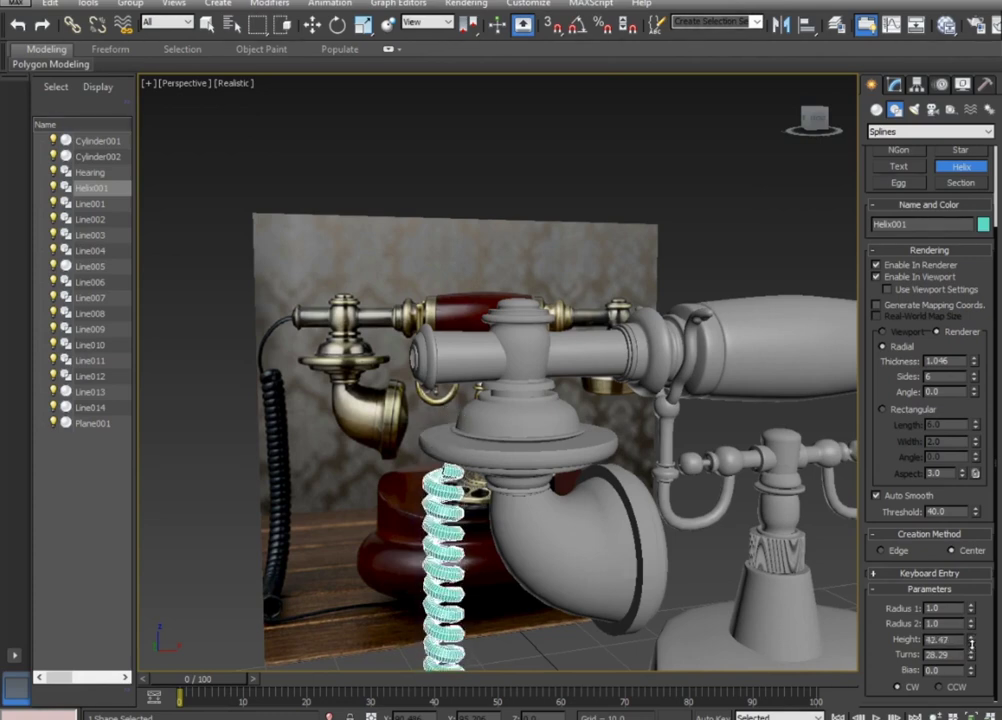
scroll(542, 560, "down", 3)
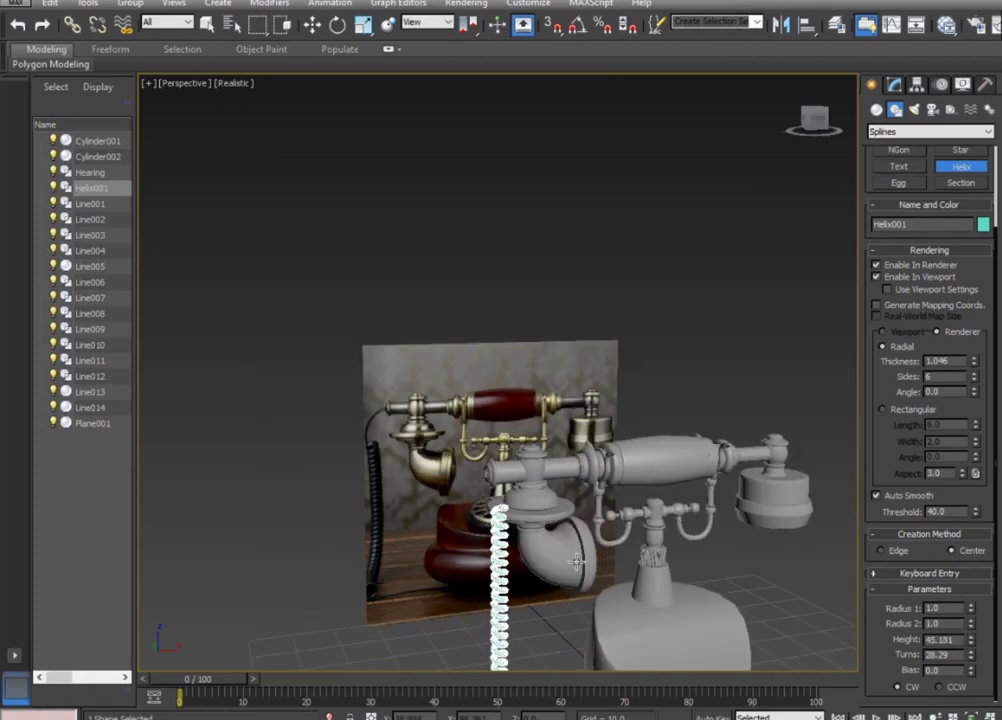
Slide the helix along X so it sits beside the telephone base.
middle_click_drag(576, 562, 700, 519, "alt")
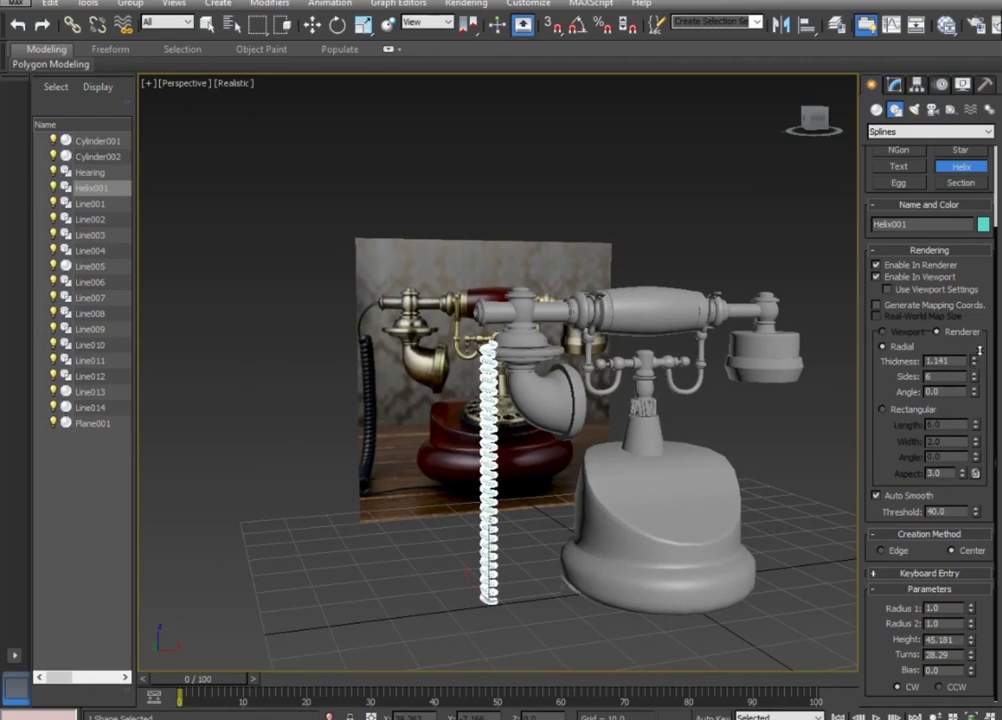
middle_click_drag(548, 487, 550, 521, "alt")
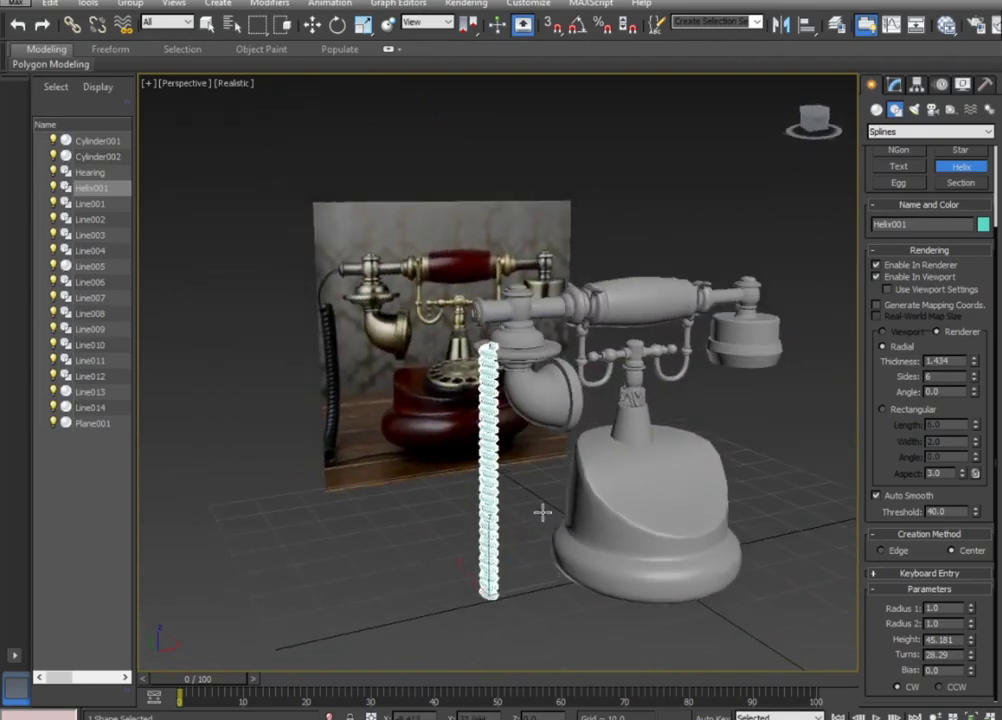
scroll(508, 450, "up", 3)
mouse_move(519, 470)
middle_mouse_down("alt")
mouse_move(664, 543)
mouse_move(667, 528)
mouse_move(513, 507)
mouse_move(539, 472)
mouse_move(604, 555)
middle_mouse_up("alt")
scroll(539, 480, "down", 3)
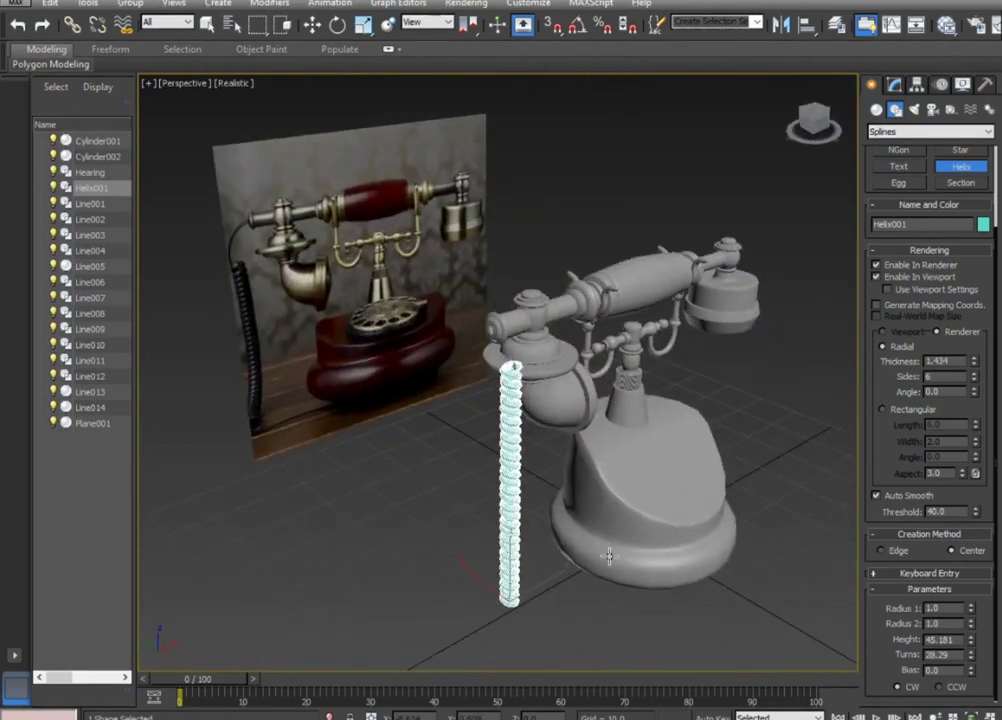
scroll(504, 360, "up", 3)
scroll(512, 408, "up", 3)
mouse_move(512, 408)
middle_mouse_down("alt")
mouse_move(668, 498)
mouse_move(682, 476)
mouse_move(454, 458)
middle_mouse_up("alt")
mouse_move(899, 377)
left_mouse_down()
mouse_move(900, 480)
mouse_move(907, 347)
left_mouse_up()
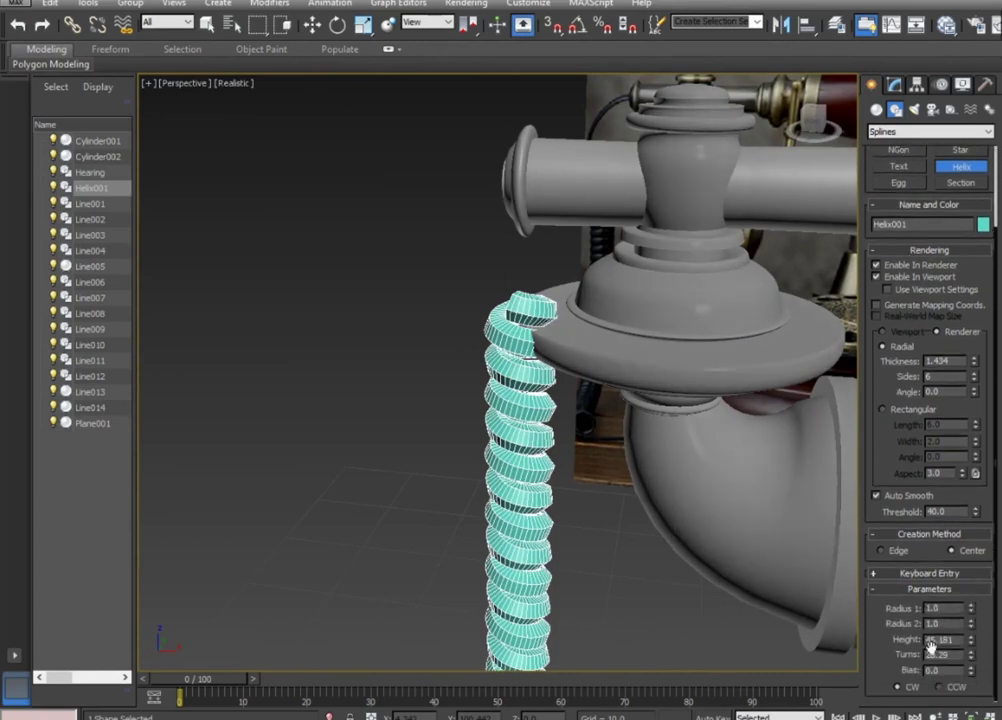
scroll(450, 347, "down", 5)
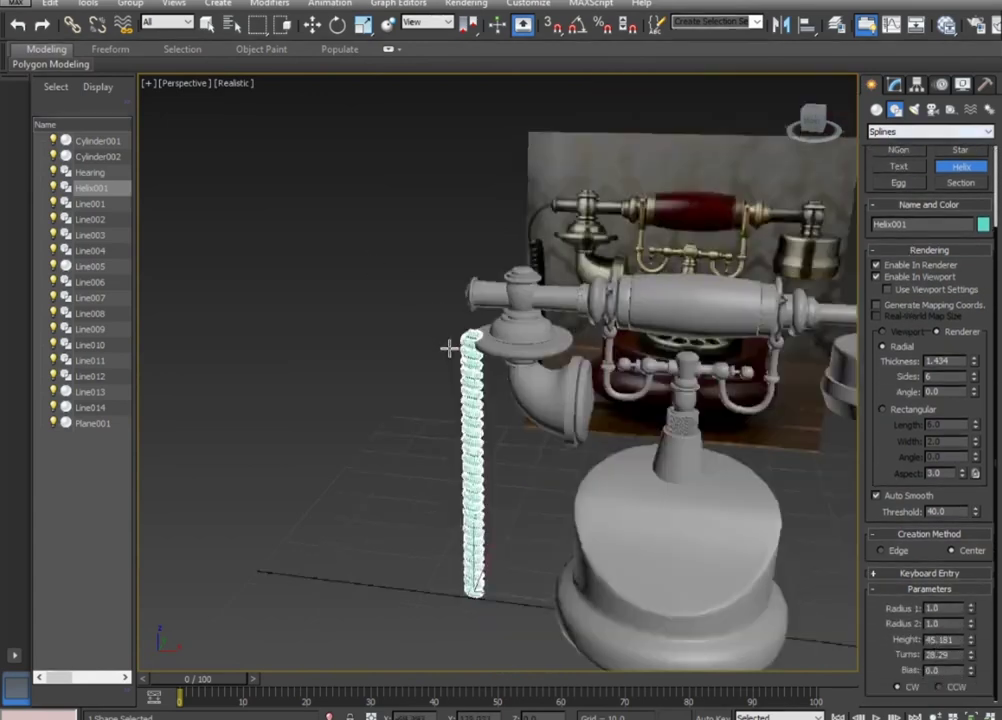
scroll(494, 429, "down", 3)
scroll(532, 425, "up", 4)
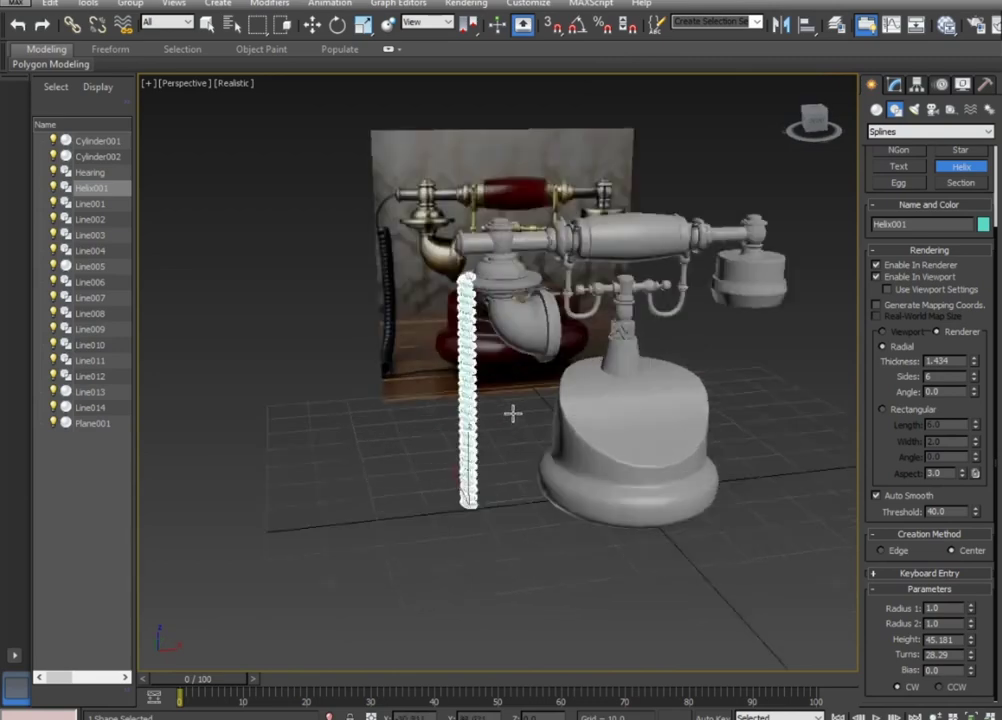
scroll(514, 412, "up", 2)
left_click(310, 27)
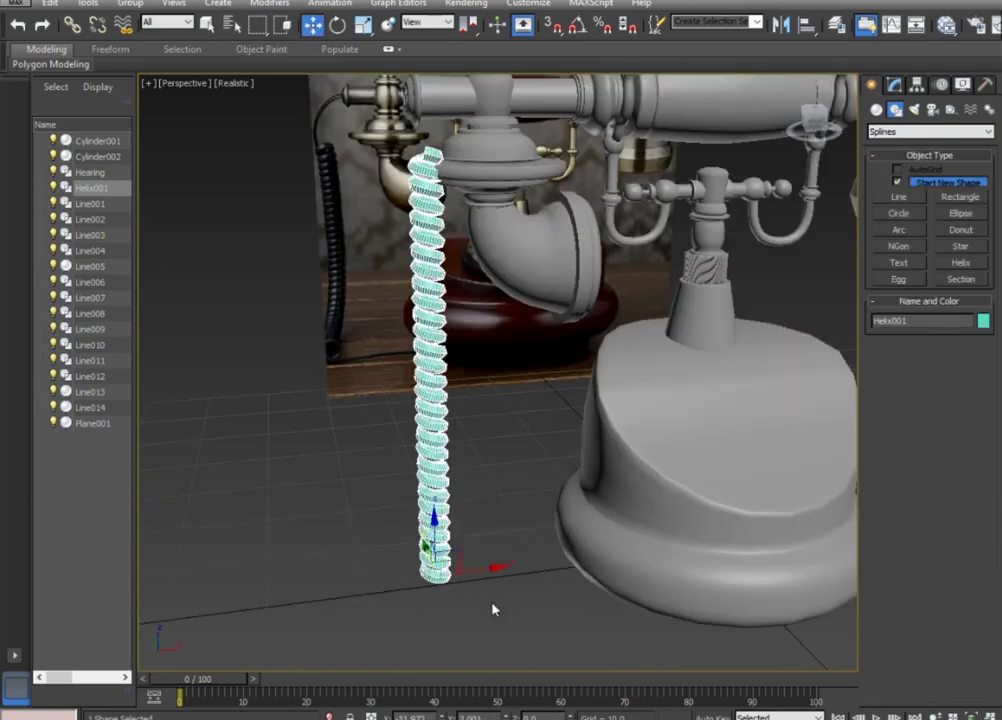
left_click_drag(483, 569, 451, 569)
mouse_move(458, 528)
middle_mouse_down("alt")
mouse_move(503, 574)
mouse_move(498, 562)
middle_mouse_up("alt")
left_click(898, 88)
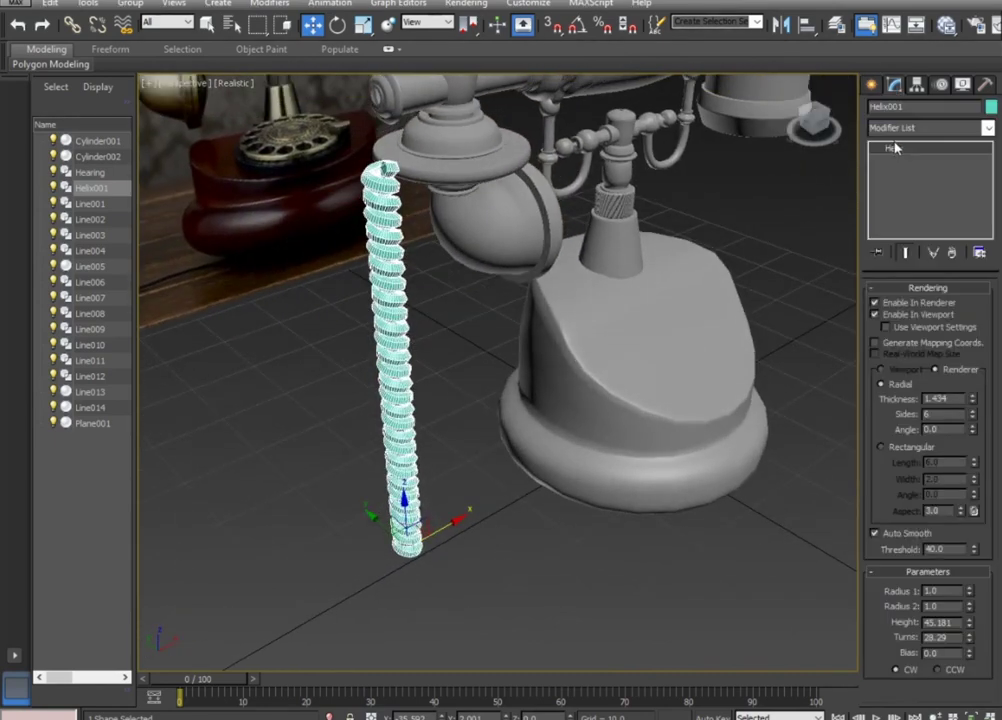
Convert the helix to an Editable Spline and switch to Vertex level.
right_click(895, 148)
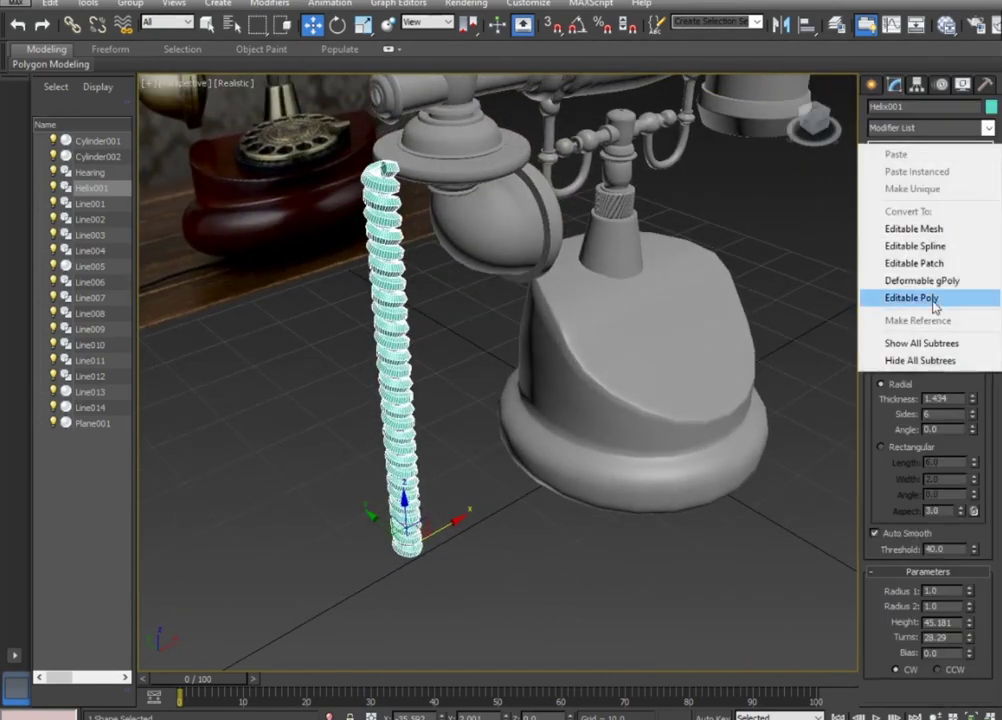
left_click(940, 254)
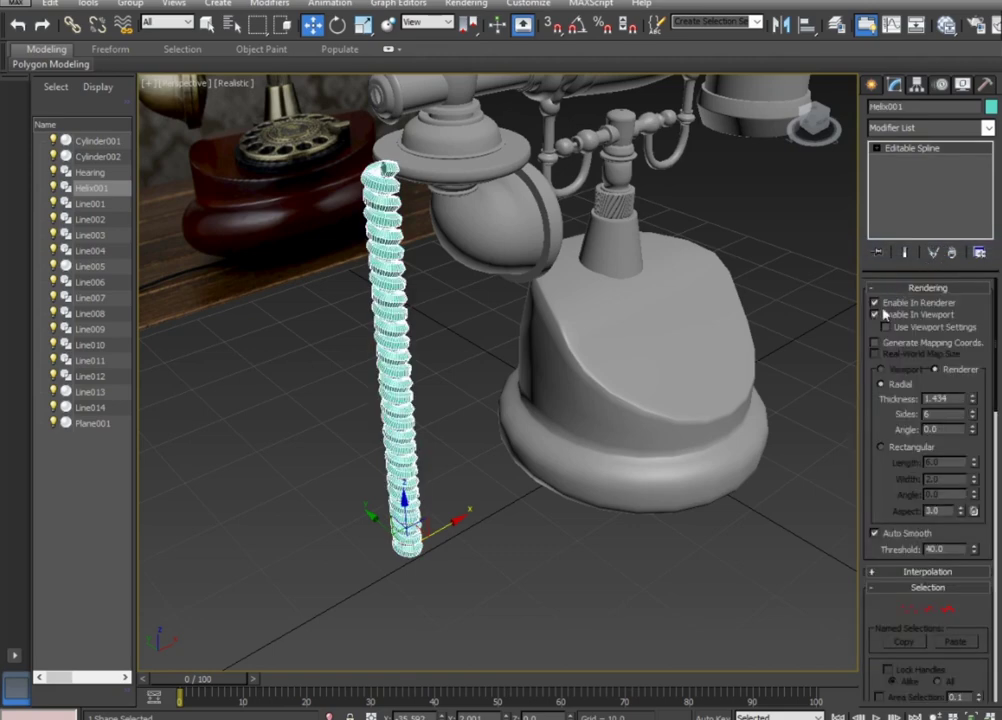
left_click(908, 610)
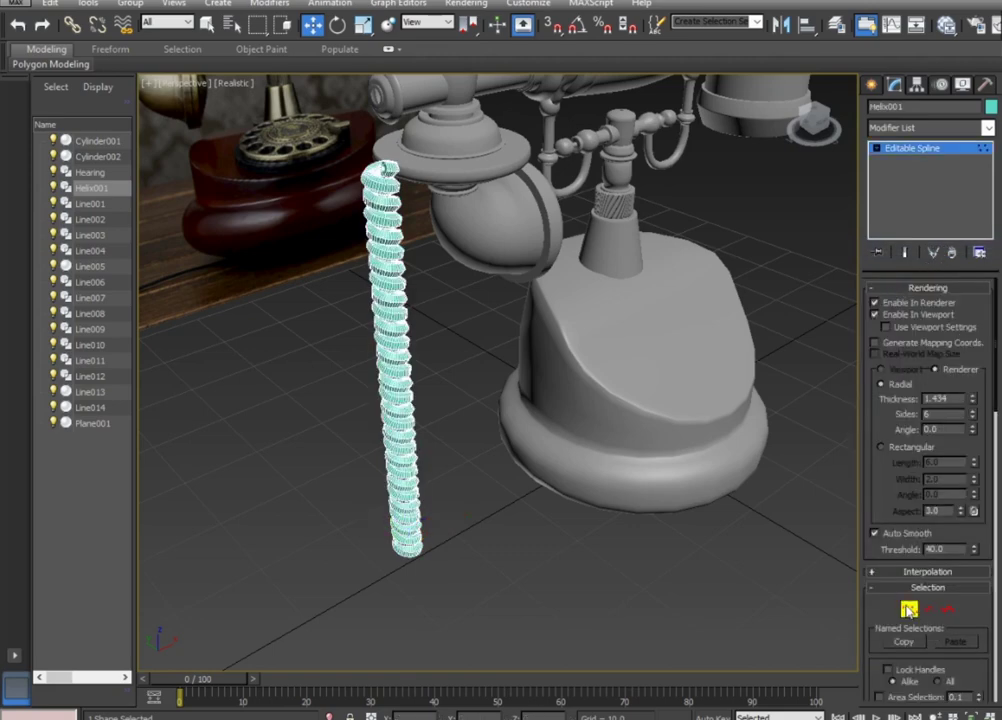
scroll(385, 168, "up", 2)
scroll(385, 165, "up", 1)
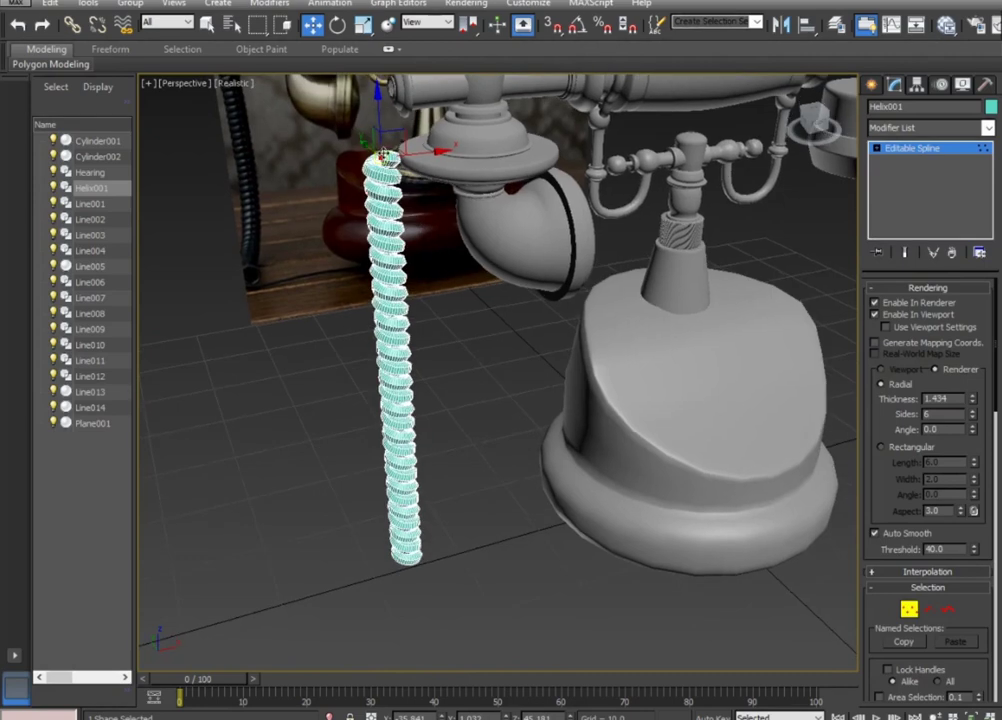
Drag the cord's top vertex toward the arm in the four-view Top viewport.
left_click_drag(324, 132, 335, 128)
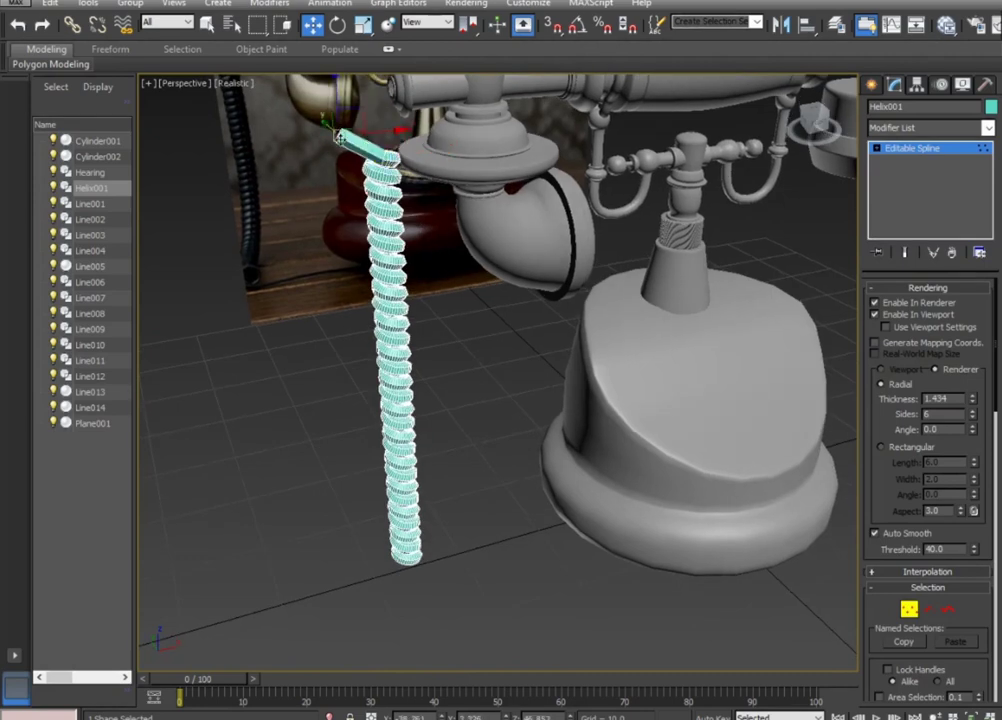
mouse_move(437, 250)
middle_mouse_down("alt")
mouse_move(528, 369)
mouse_move(597, 335)
middle_mouse_up("alt")
key("alt+w")
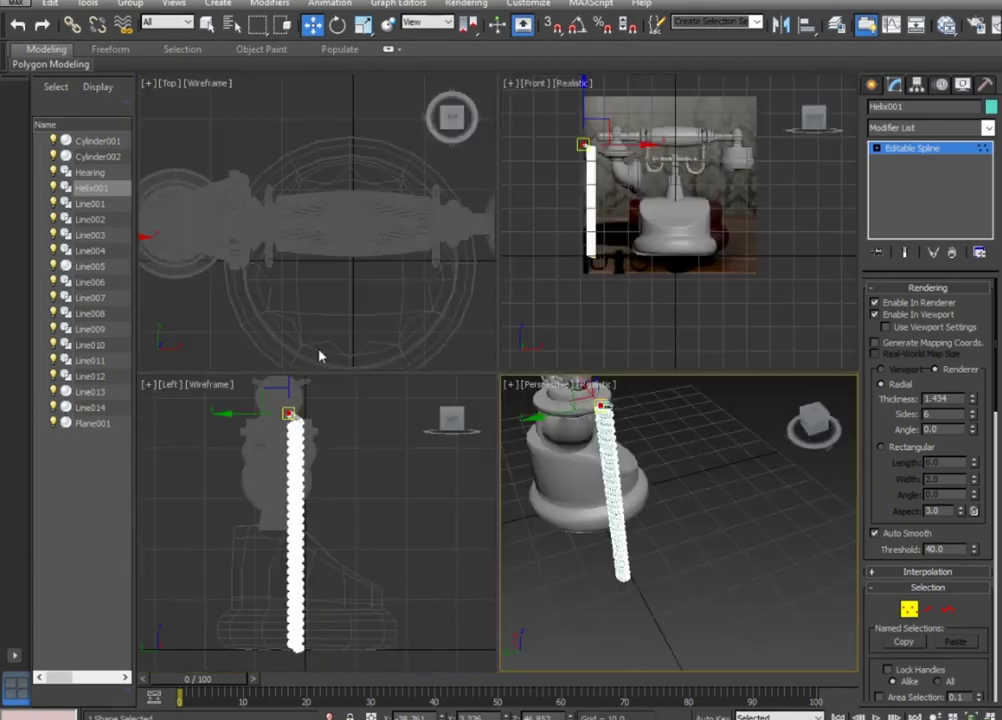
scroll(385, 282, "up", 5)
mouse_move(370, 275)
left_mouse_down()
mouse_move(381, 181)
mouse_move(335, 182)
mouse_move(352, 241)
left_mouse_up()
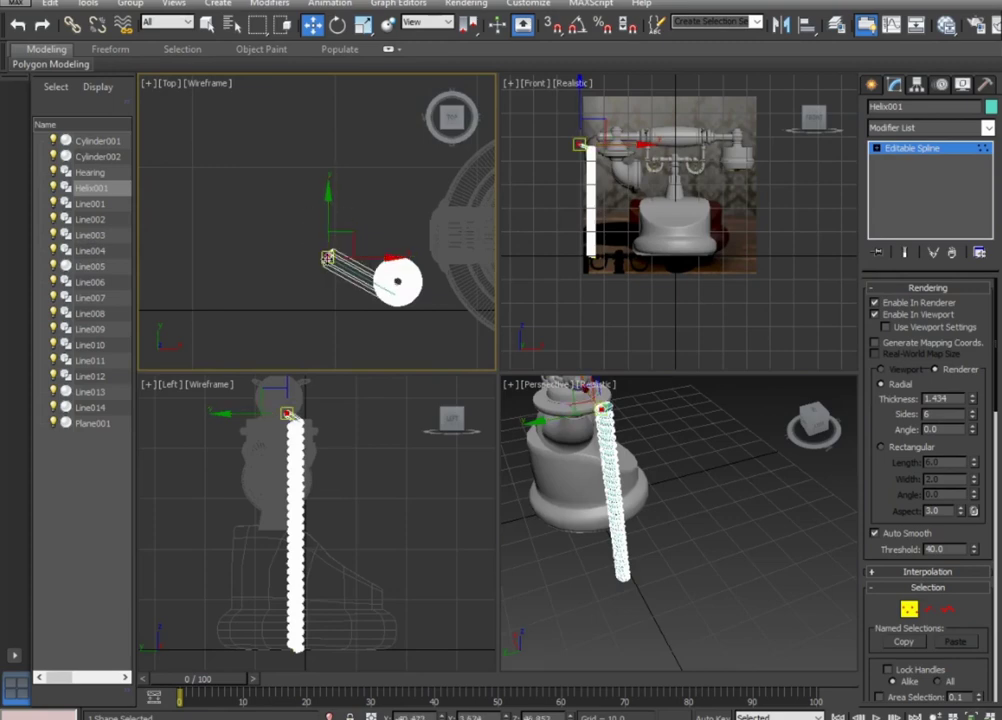
key("ctrl+z")
mouse_move(314, 200)
left_mouse_down()
mouse_move(347, 228)
mouse_move(312, 265)
mouse_move(302, 246)
mouse_move(420, 217)
mouse_move(345, 205)
mouse_move(449, 216)
mouse_move(455, 200)
left_mouse_up()
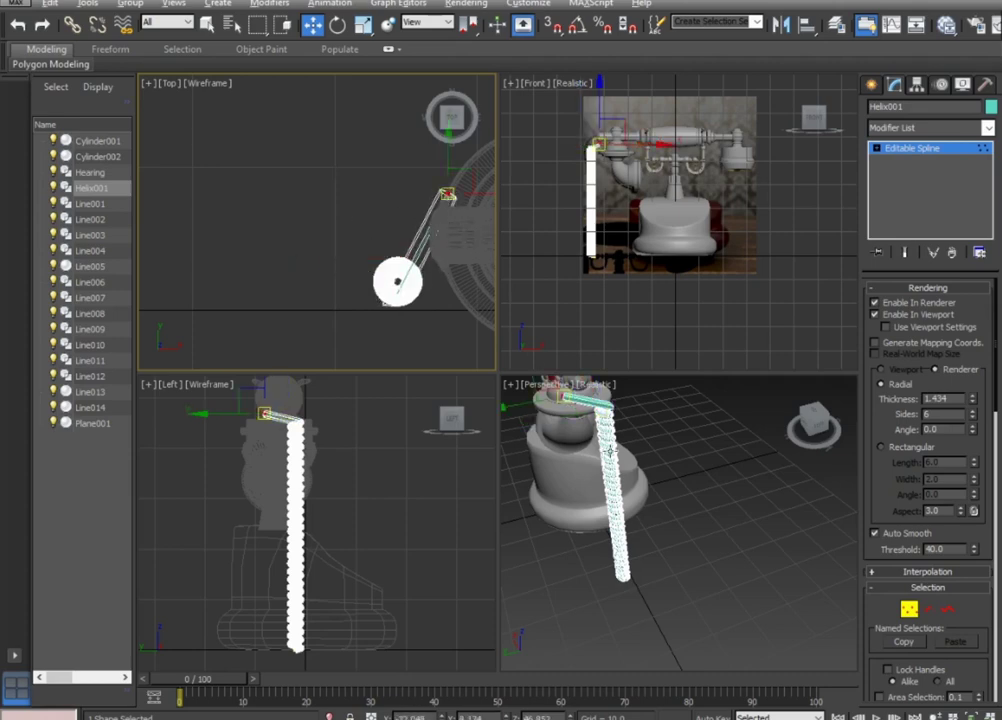
Place the cord's top end at the tip of the horizontal arm.
key("alt+w")
mouse_move(447, 459)
middle_mouse_down("alt")
mouse_move(517, 474)
mouse_move(485, 369)
middle_mouse_up("alt")
scroll(378, 445, "up", 3)
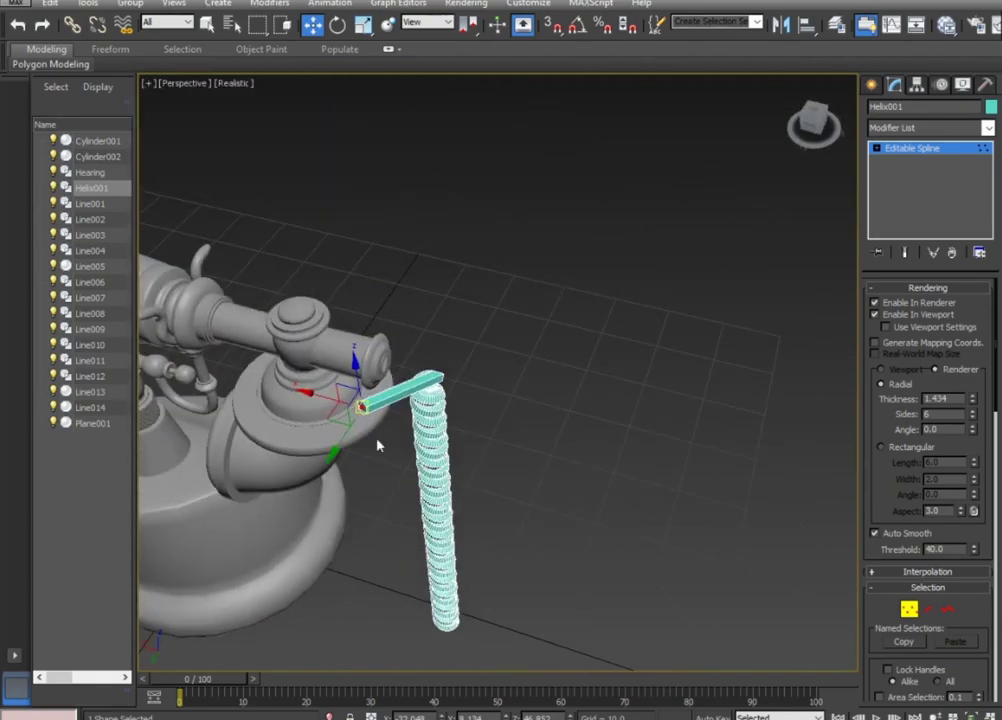
left_click_drag(361, 406, 392, 366)
mouse_move(300, 420)
middle_mouse_down("alt")
mouse_move(282, 414)
mouse_move(353, 344)
middle_mouse_up("alt")
scroll(259, 432, "up", 3)
scroll(337, 411, "up", 3)
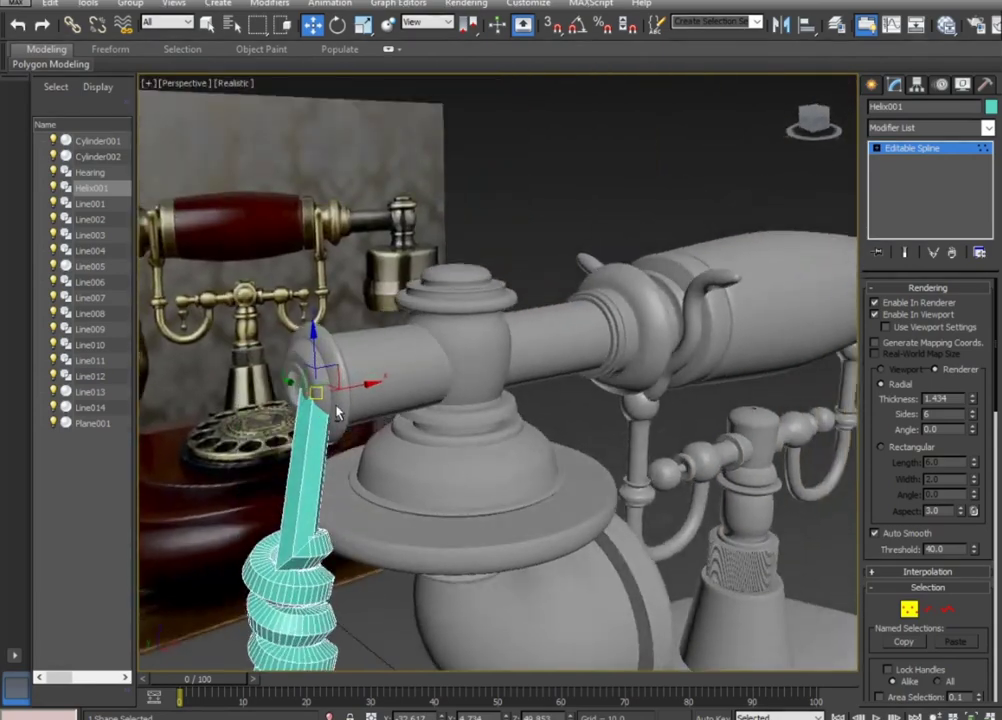
middle_click_drag(337, 411, 283, 322, "alt")
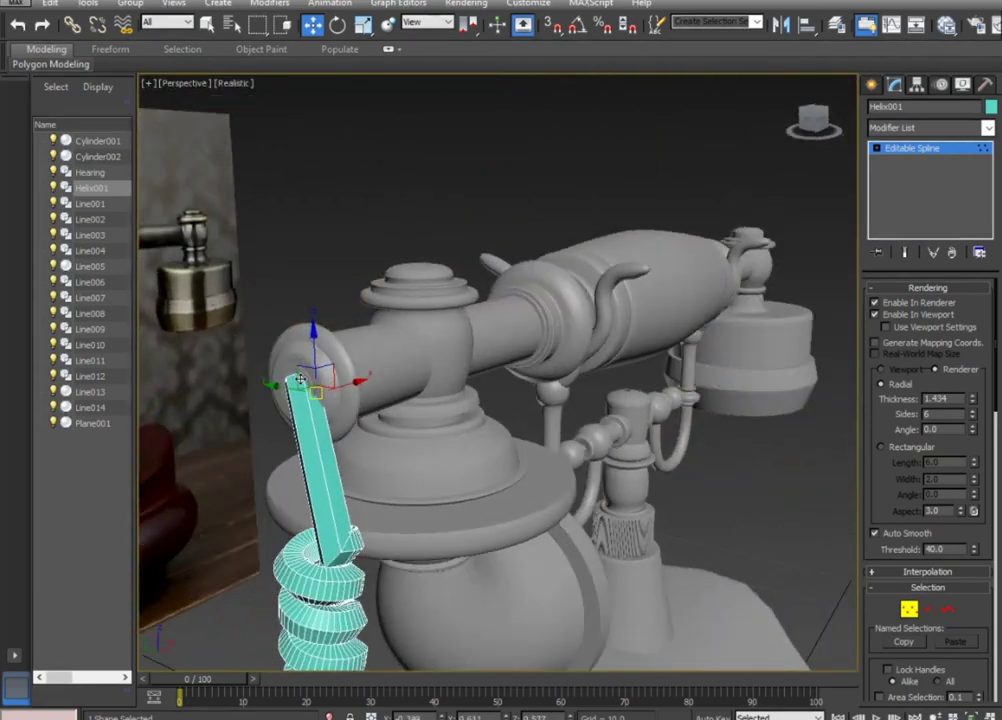
mouse_move(260, 340)
middle_mouse_down("alt")
mouse_move(337, 474)
mouse_move(291, 470)
middle_mouse_up("alt")
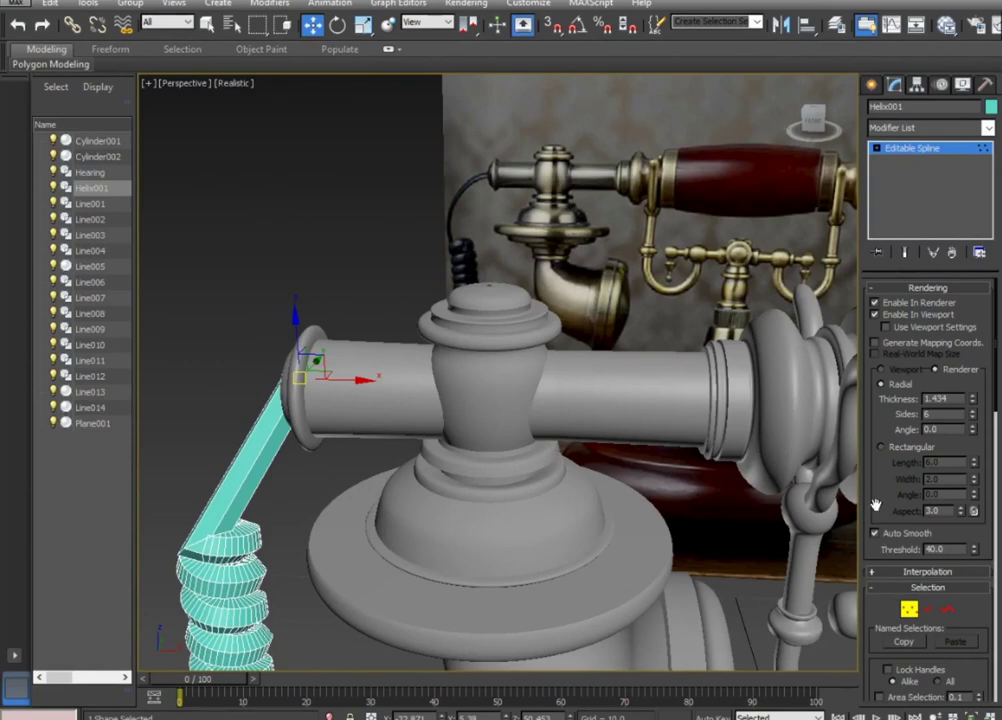
scroll(886, 498, "down", 5)
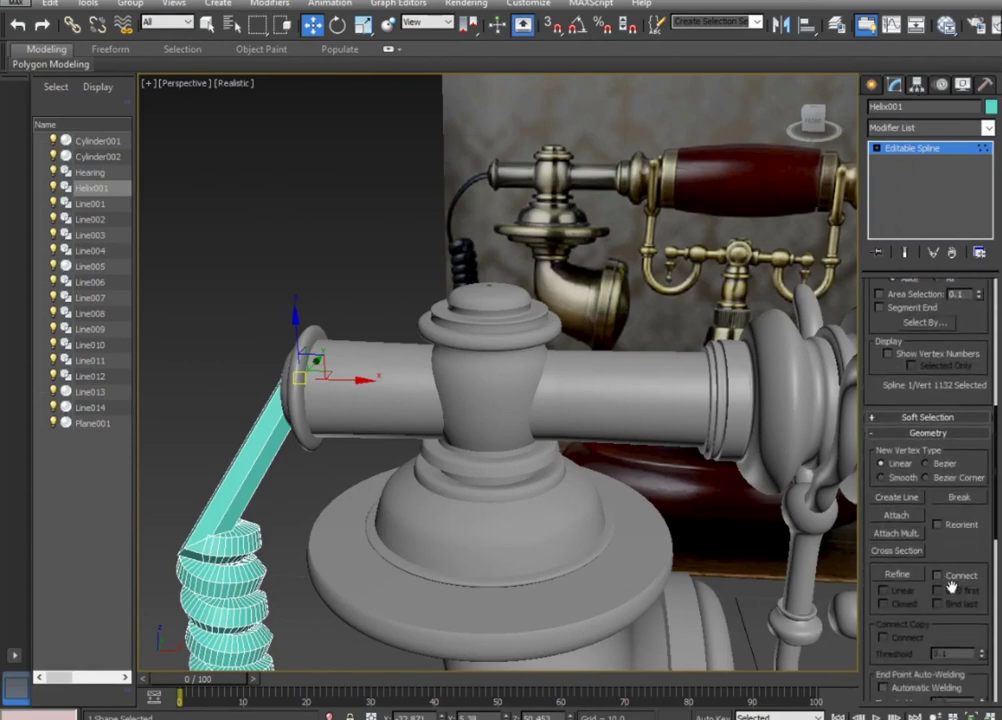
Refine the cord's straight lead with a new bend vertex and nudge it into place.
left_click(906, 576)
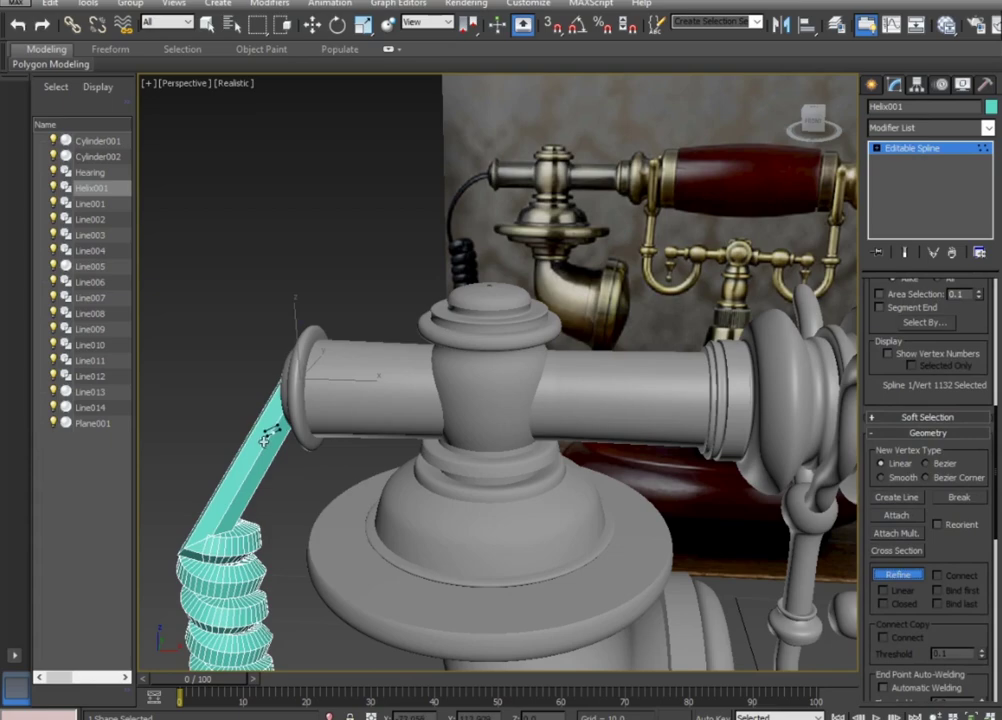
mouse_move(267, 470)
middle_mouse_down("alt")
mouse_move(313, 485)
mouse_move(390, 580)
middle_mouse_up("alt")
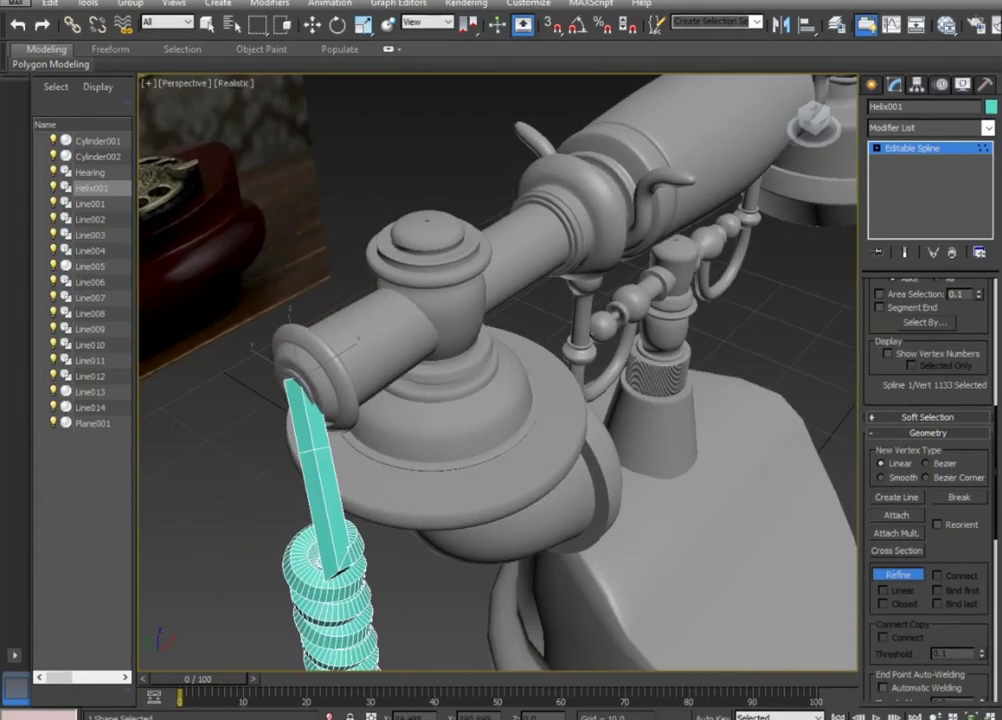
left_click(312, 25)
mouse_move(291, 347)
left_mouse_down()
mouse_move(348, 475)
mouse_move(258, 435)
mouse_move(268, 459)
left_mouse_up()
mouse_move(268, 459)
middle_mouse_down("alt")
mouse_move(331, 483)
mouse_move(294, 394)
middle_mouse_up("alt")
Move the top vertices so the cord hooks horizontally into the arm end.
left_click(296, 390)
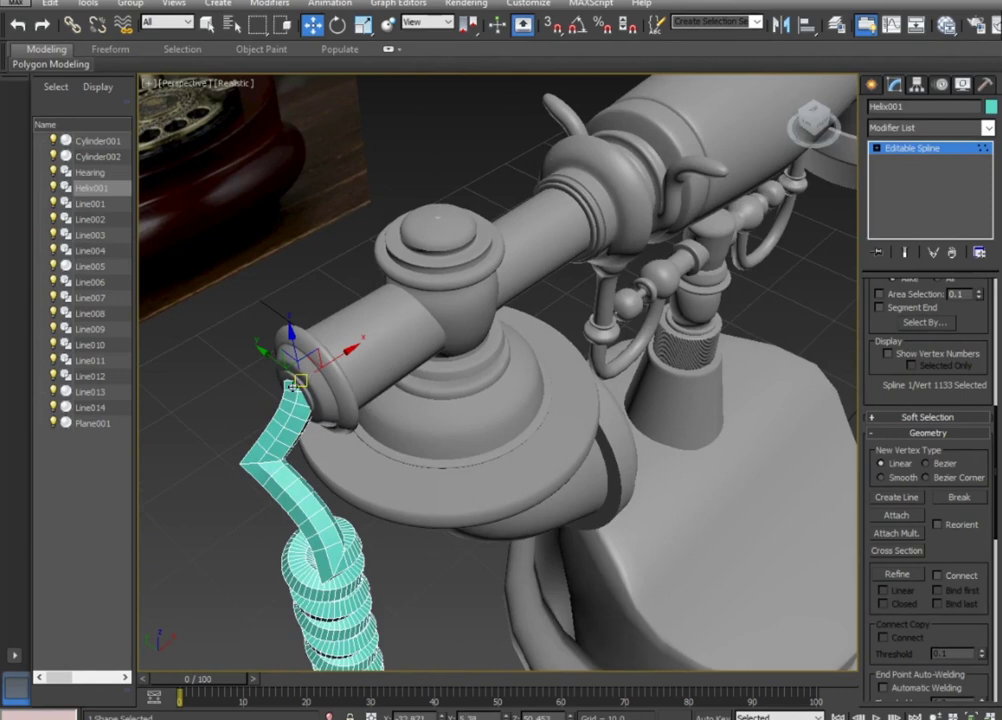
mouse_move(270, 280)
middle_mouse_down("alt")
mouse_move(529, 376)
mouse_move(519, 344)
mouse_move(485, 369)
middle_mouse_up("alt")
left_click_drag(476, 365, 330, 485)
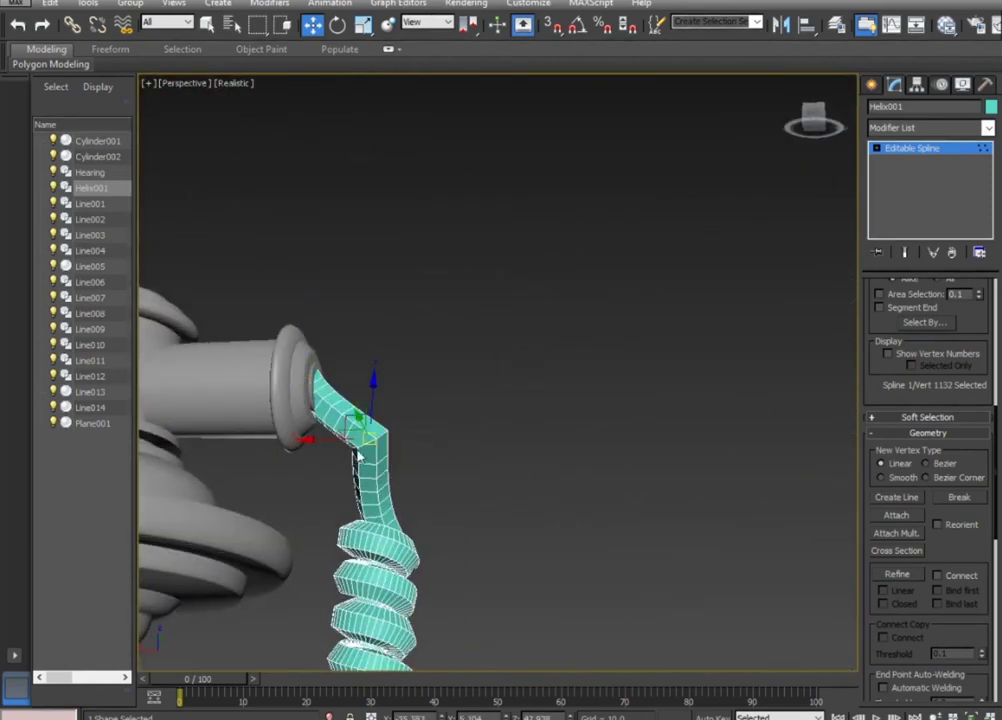
left_click_drag(369, 380, 409, 369)
mouse_move(409, 369)
middle_mouse_down("alt")
mouse_move(374, 491)
mouse_move(215, 515)
middle_mouse_up("alt")
mouse_move(656, 468)
middle_mouse_down("alt")
mouse_move(604, 441)
mouse_move(630, 465)
middle_mouse_up("alt")
left_click_drag(880, 322, 904, 577)
scroll(911, 456, "up", 2)
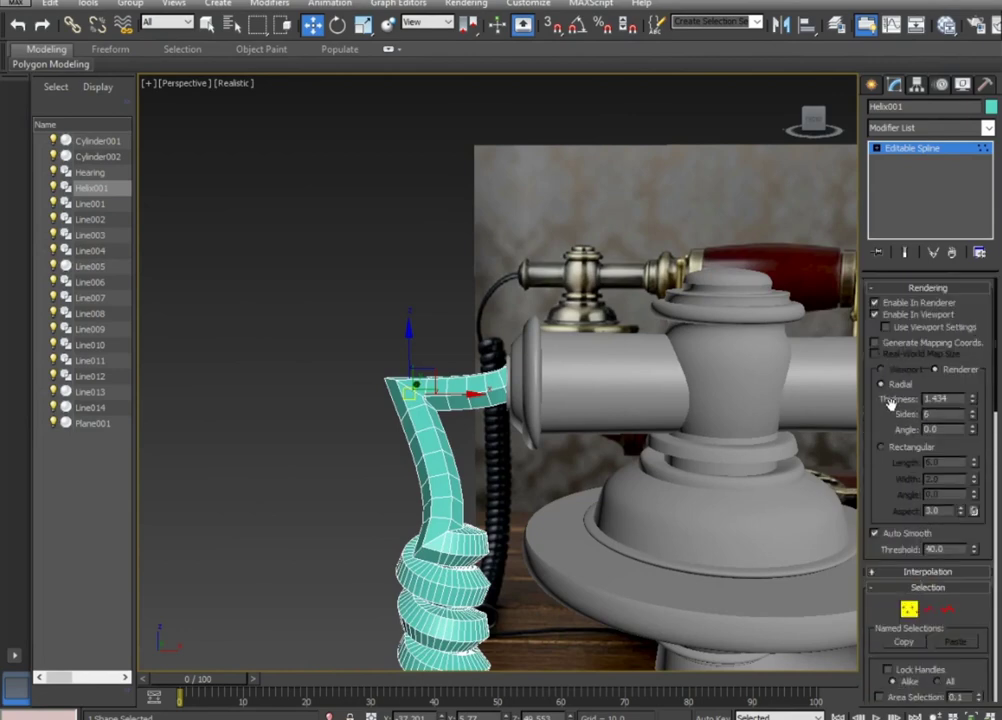
Test a flat rectangular cord section, then revert to the round tube.
left_click(884, 447)
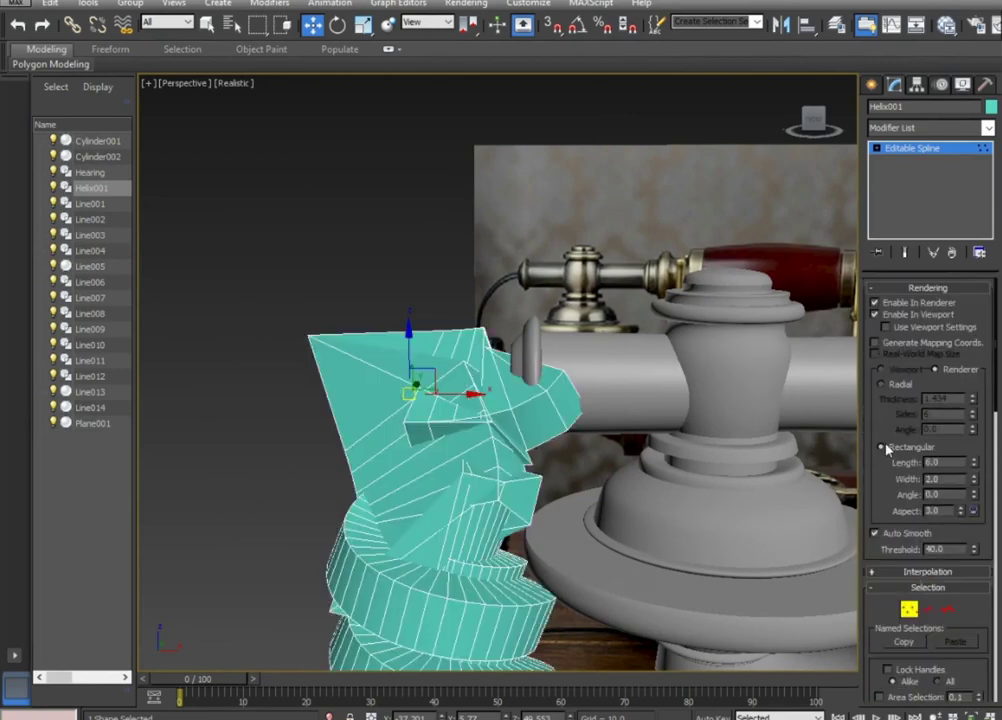
left_click_drag(976, 467, 972, 548)
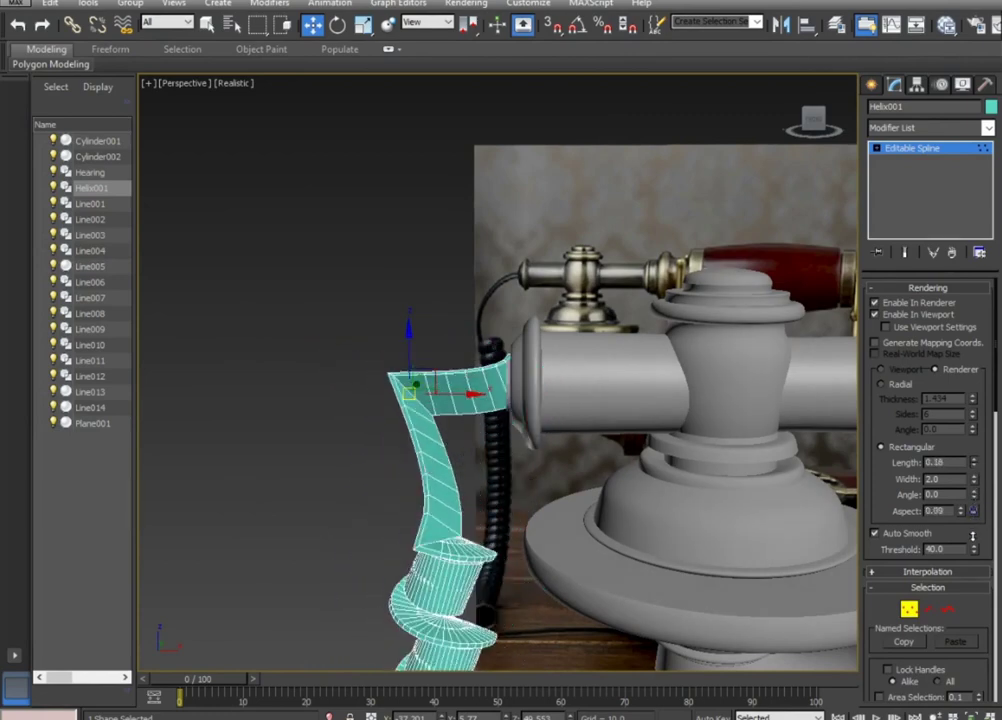
left_click(893, 385)
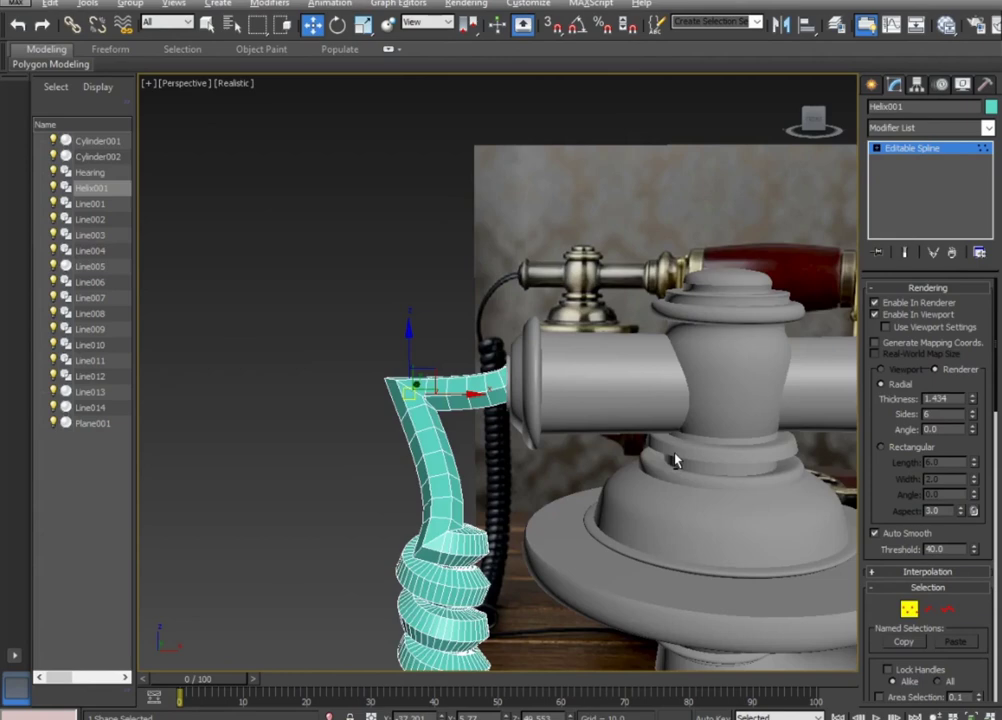
middle_click_drag(599, 506, 797, 468, "alt")
left_click(885, 315)
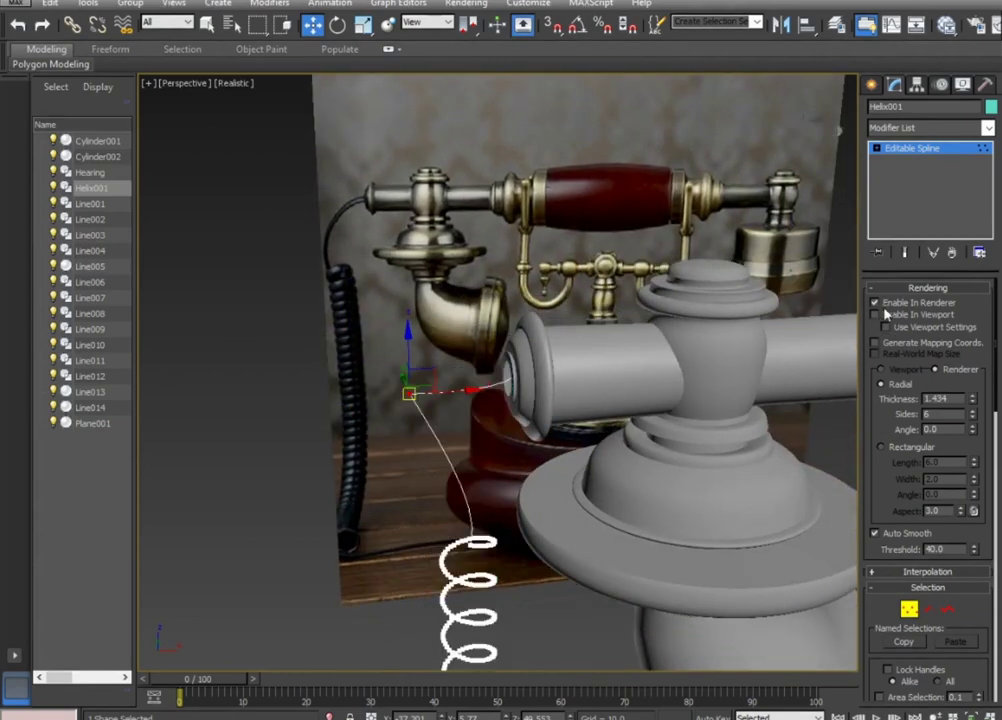
mouse_move(343, 503)
middle_mouse_down("alt")
mouse_move(367, 534)
mouse_move(394, 411)
mouse_move(403, 414)
middle_mouse_up("alt")
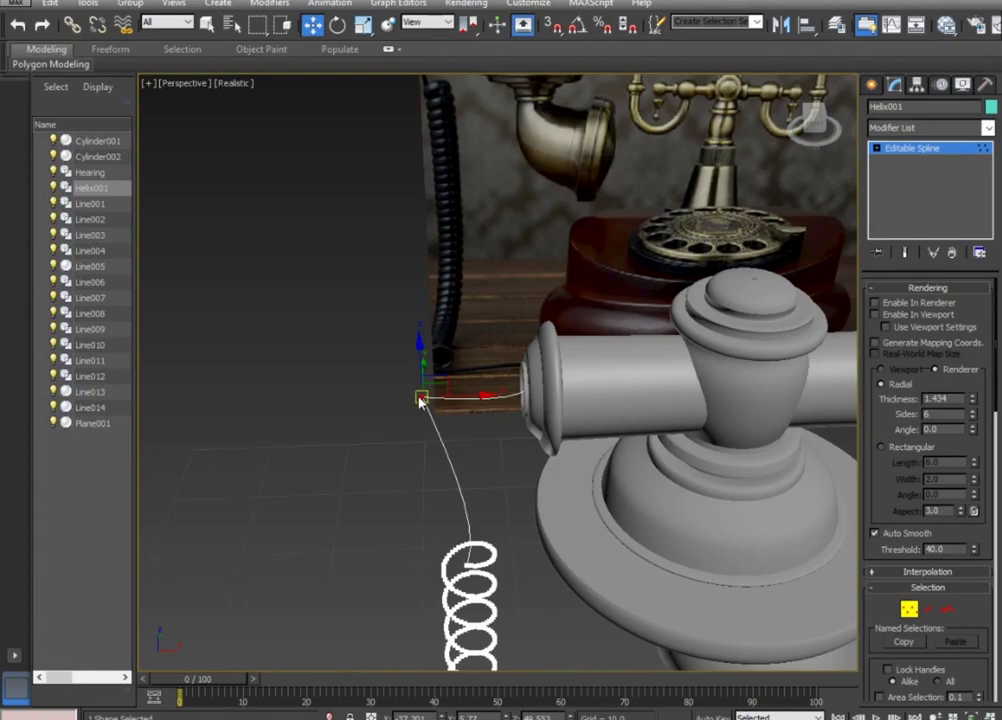
Set the selected cord vertices to Smooth and enable the tube in the viewport.
right_click(415, 391)
left_click(383, 311)
mouse_move(385, 311)
middle_mouse_down("alt")
mouse_move(655, 503)
mouse_move(767, 495)
mouse_move(678, 572)
mouse_move(438, 499)
mouse_move(493, 495)
middle_mouse_up("alt")
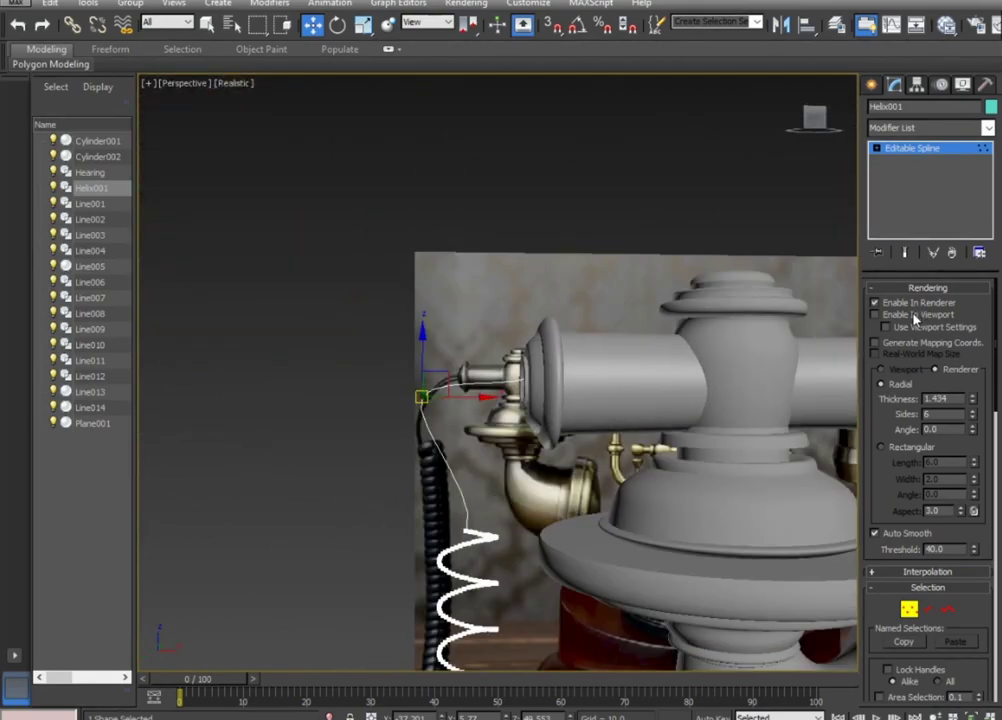
left_click(913, 318)
mouse_move(553, 547)
middle_mouse_down("alt")
mouse_move(545, 472)
mouse_move(476, 543)
mouse_move(566, 512)
mouse_move(733, 503)
mouse_move(269, 575)
middle_mouse_up("alt")
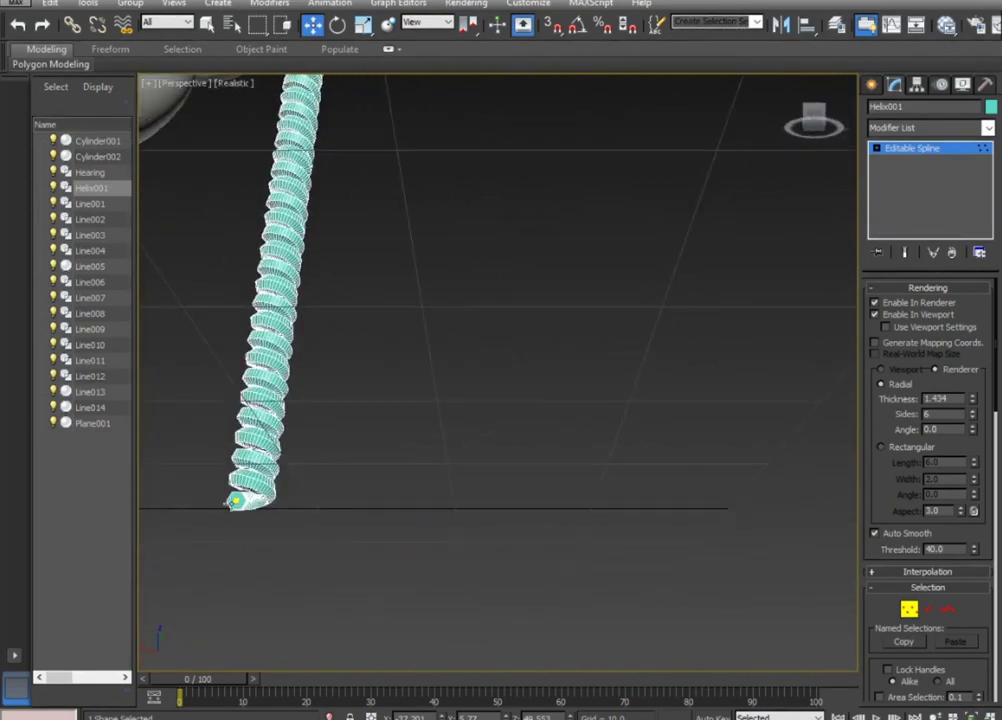
Extrude a straight floor segment from the cord's end and slide it under the base.
middle_click_drag(464, 525, 208, 586, "alt")
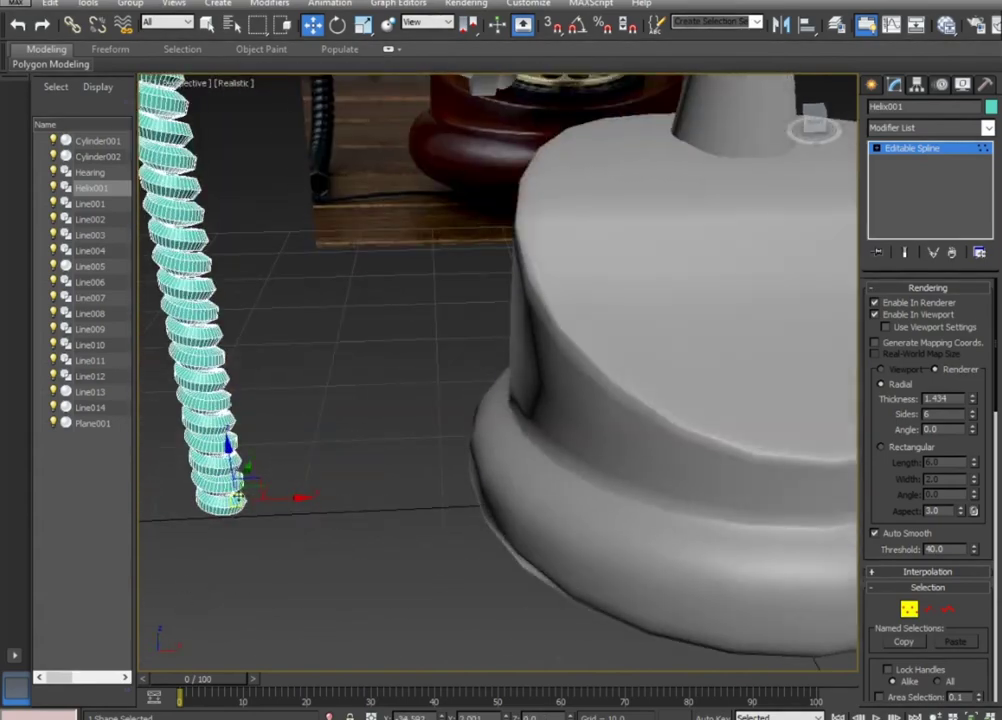
mouse_move(253, 490)
left_mouse_down()
mouse_move(403, 548)
mouse_move(539, 501)
mouse_move(539, 521)
left_mouse_up()
mouse_move(539, 521)
middle_mouse_down("alt")
mouse_move(573, 460)
mouse_move(689, 420)
mouse_move(720, 470)
mouse_move(536, 545)
middle_mouse_up("alt")
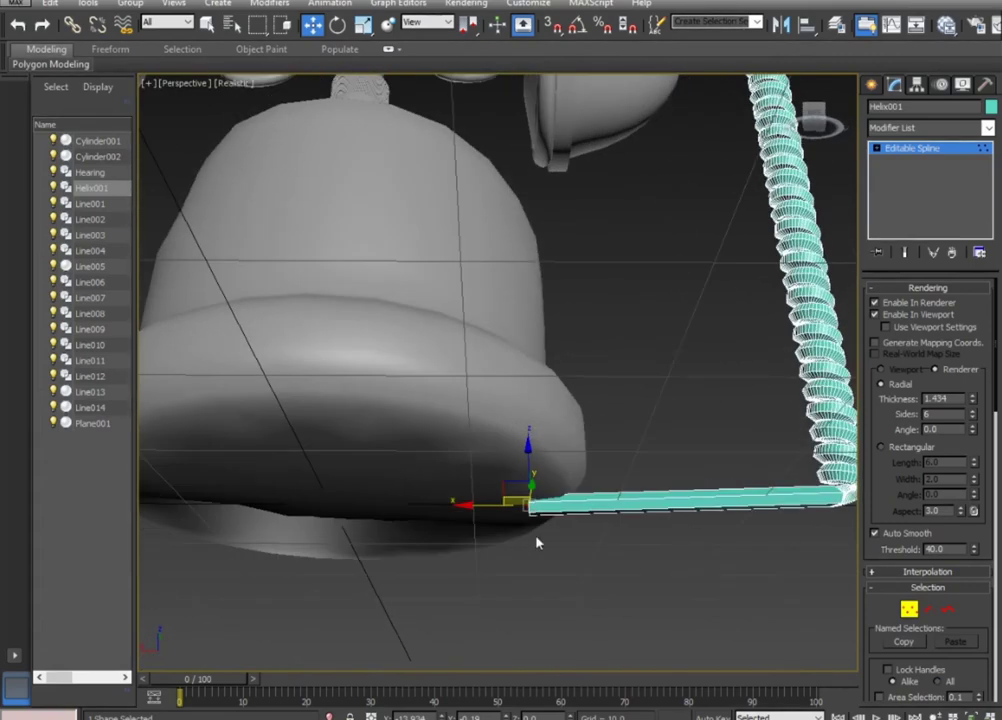
left_click_drag(518, 505, 438, 512)
right_click(436, 492)
left_click_drag(528, 505, 416, 519)
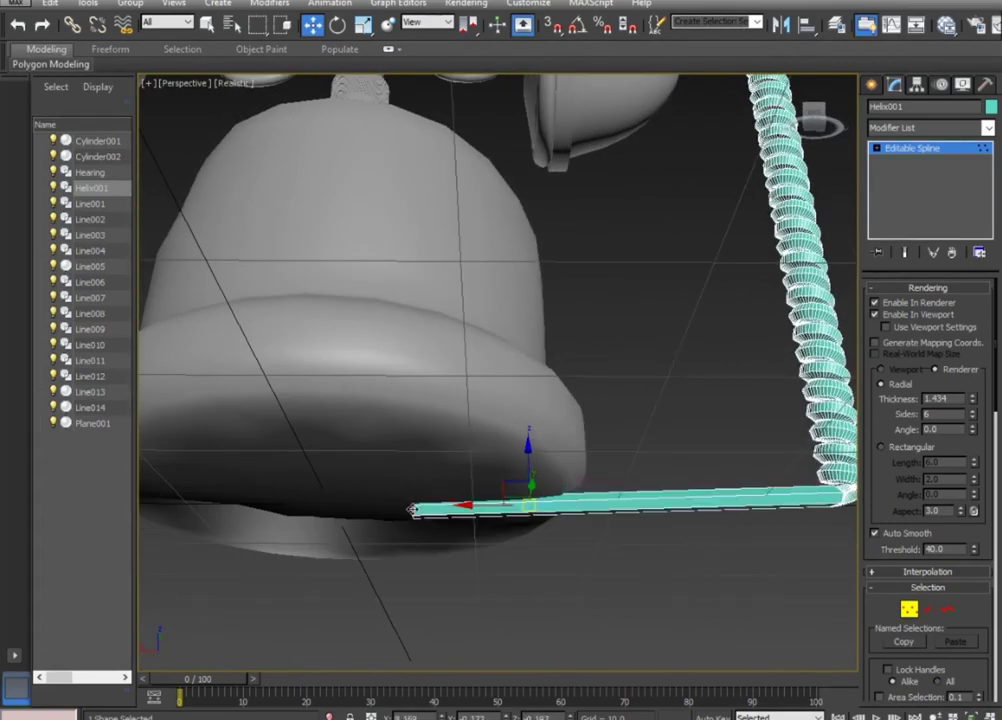
mouse_move(430, 515)
middle_mouse_down("alt")
mouse_move(580, 566)
mouse_move(289, 564)
mouse_move(347, 539)
mouse_move(357, 566)
mouse_move(378, 530)
mouse_move(394, 552)
mouse_move(410, 545)
middle_mouse_up("alt")
scroll(357, 566, "down", 3)
scroll(876, 452, "down", 5)
scroll(946, 472, "down", 1)
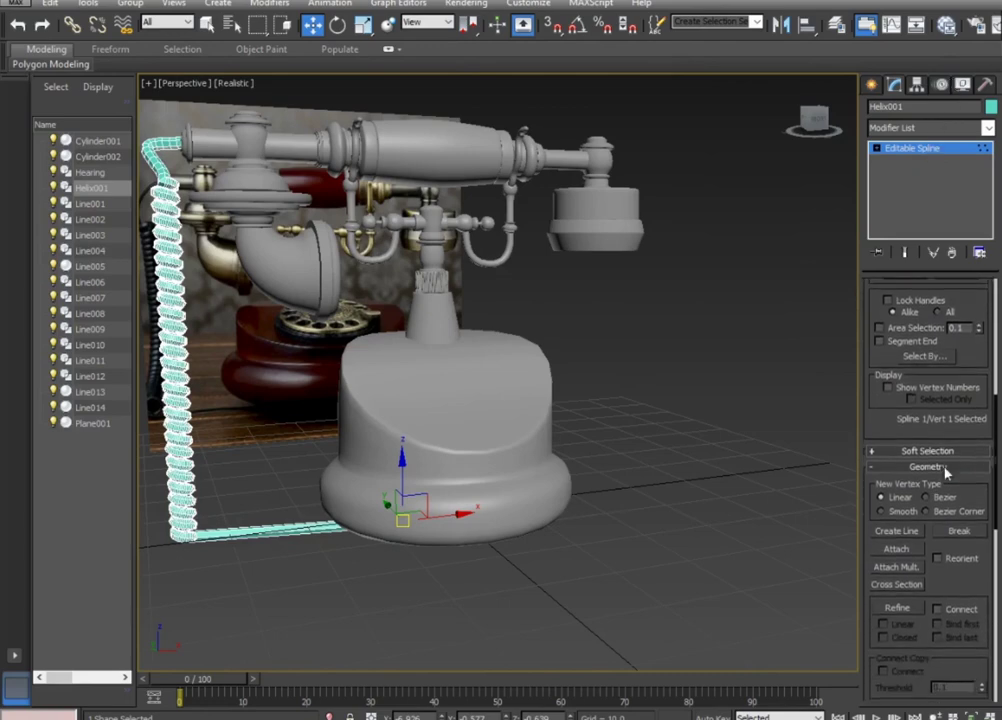
Refine a new vertex on the floor segment, bend it, and make it Smooth.
left_click_drag(968, 568, 992, 221)
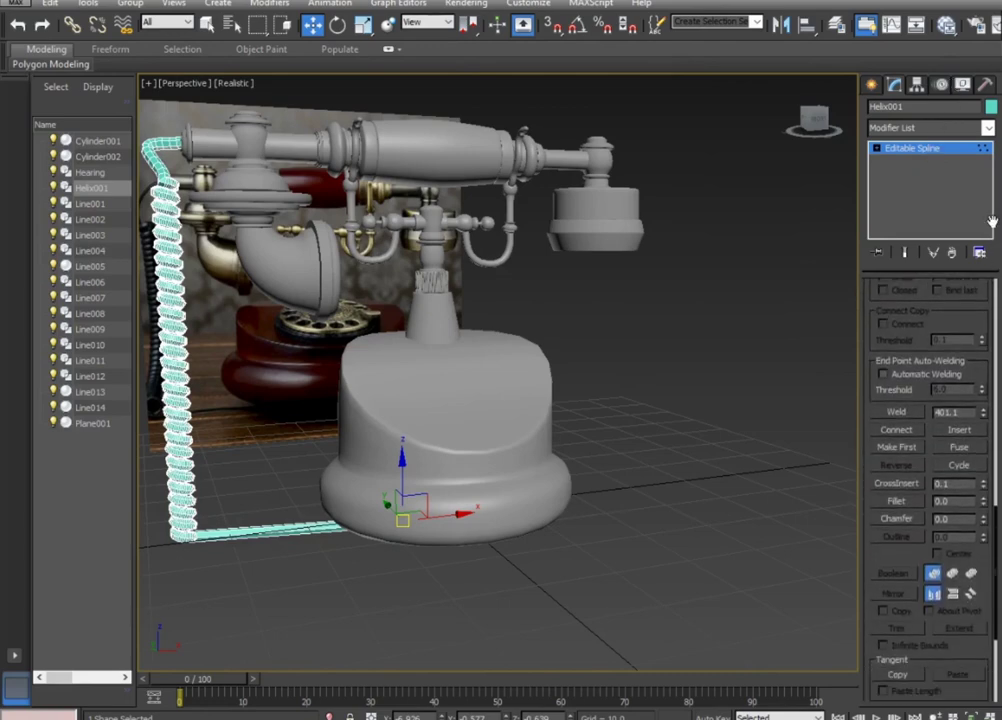
mouse_move(898, 645)
left_mouse_down()
mouse_move(910, 579)
mouse_move(872, 396)
mouse_move(933, 593)
left_mouse_up()
scroll(933, 593, "up", 2)
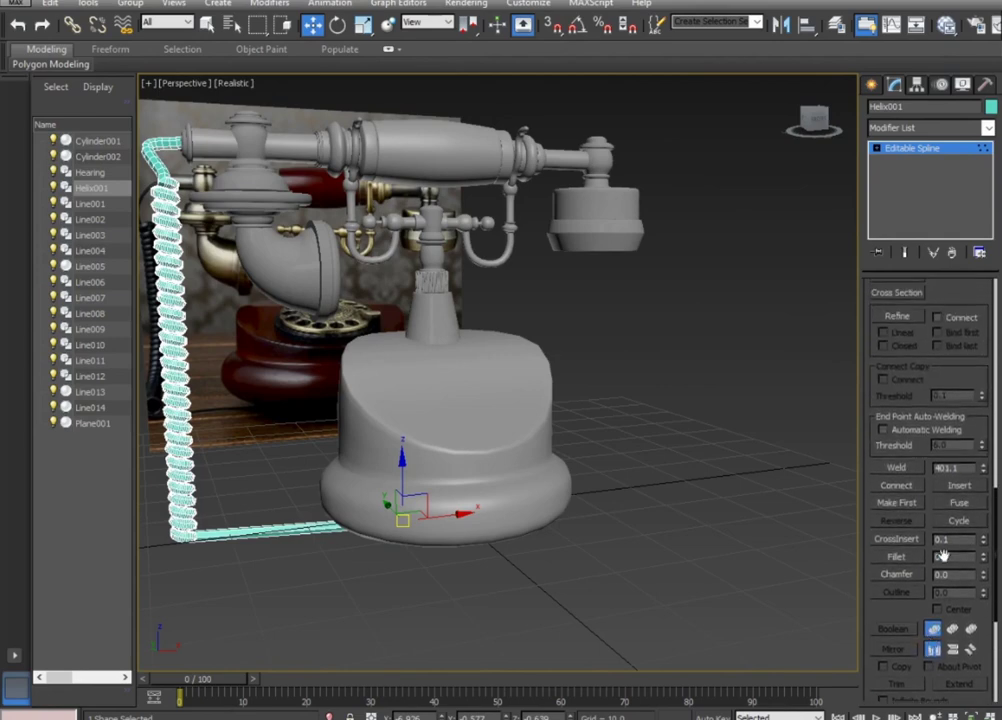
scroll(912, 441, "up", 4)
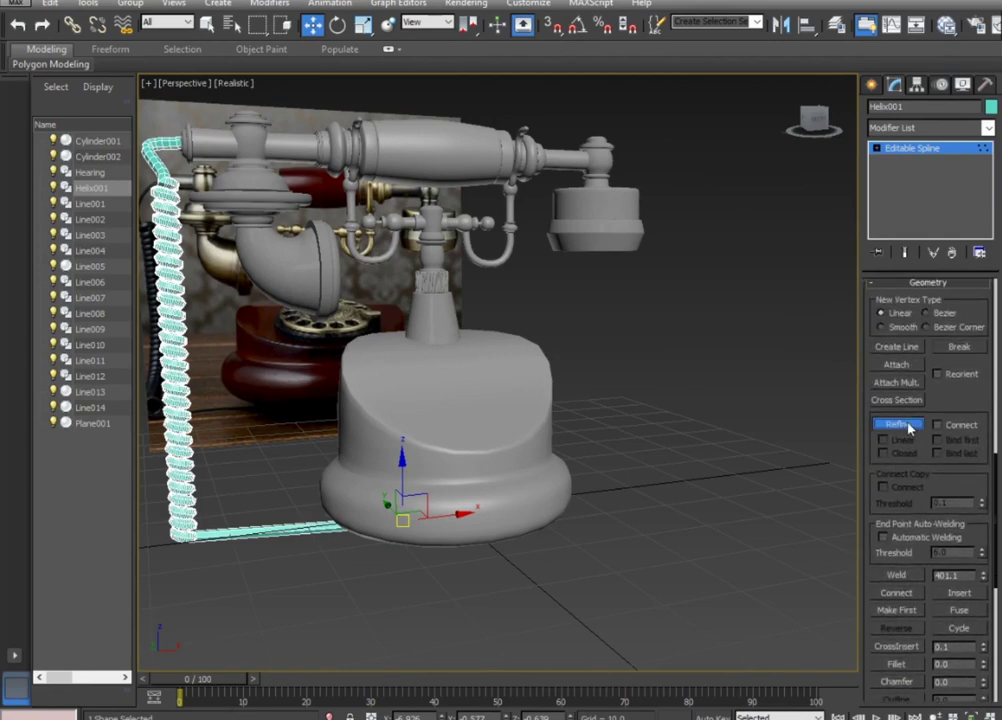
left_click(907, 426)
middle_click_drag(282, 593, 349, 606, "alt")
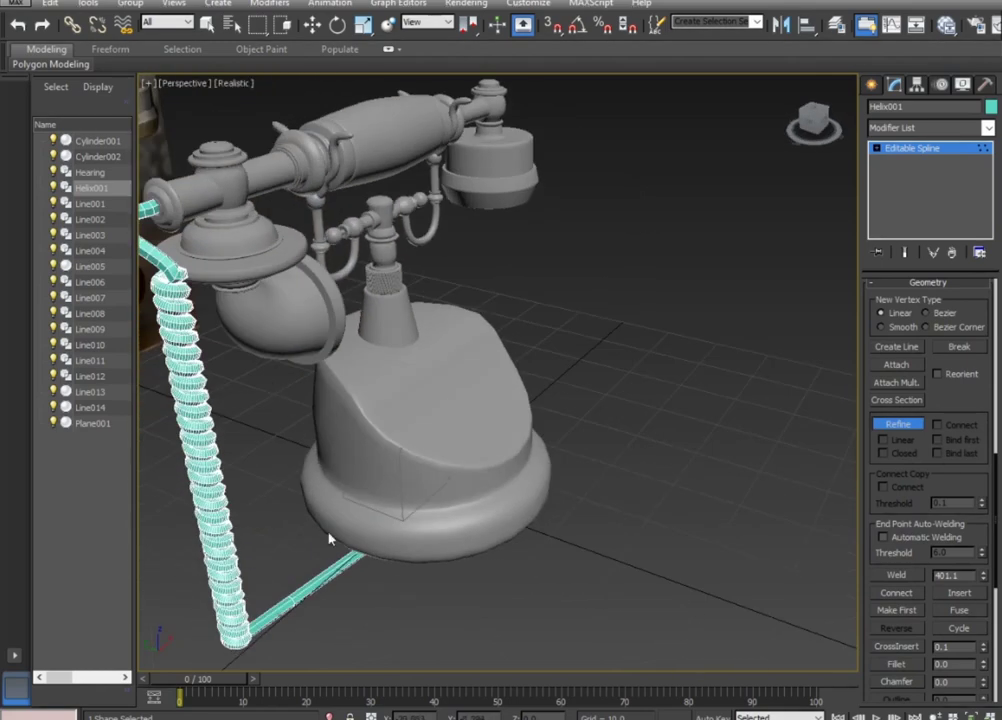
left_click(312, 25)
left_click_drag(308, 645, 330, 617)
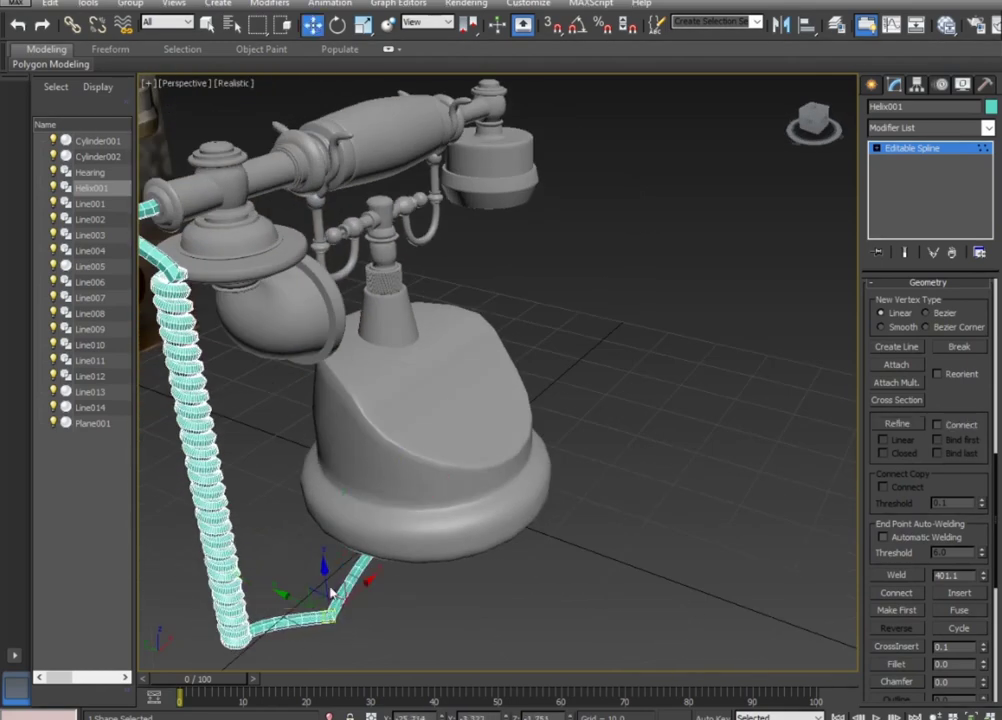
right_click(324, 580)
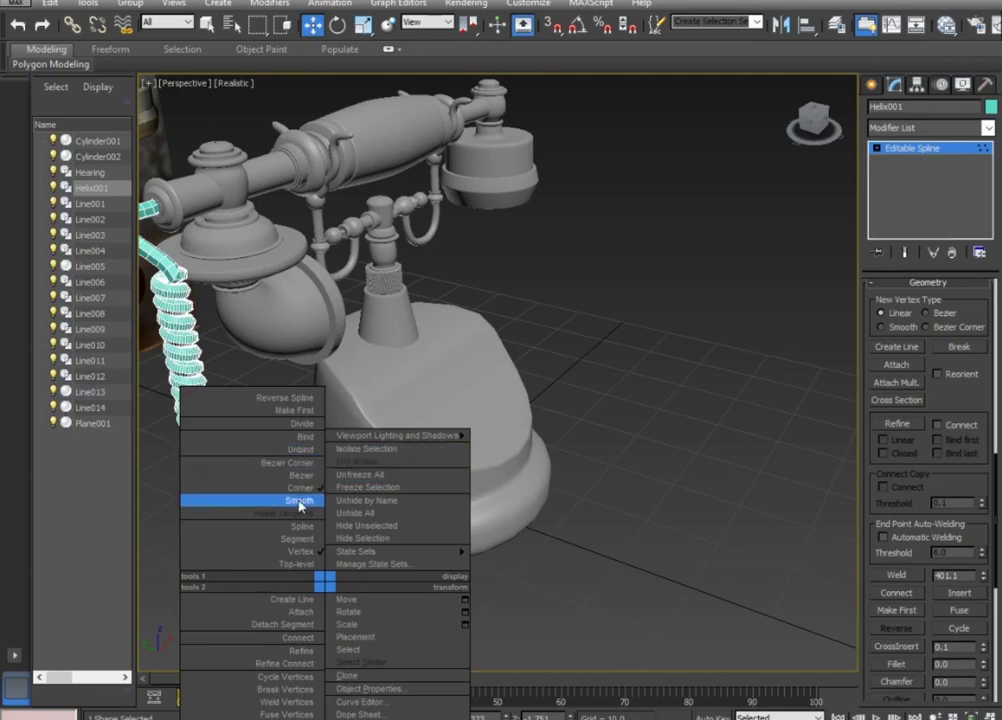
left_click(299, 505)
scroll(500, 568, "down", 4)
Add an FFD(box) 4x4x4 modifier to the cord and enter its Control Points level.
mouse_move(548, 537)
middle_mouse_down("alt")
mouse_move(470, 530)
mouse_move(521, 512)
mouse_move(632, 502)
middle_mouse_up("alt")
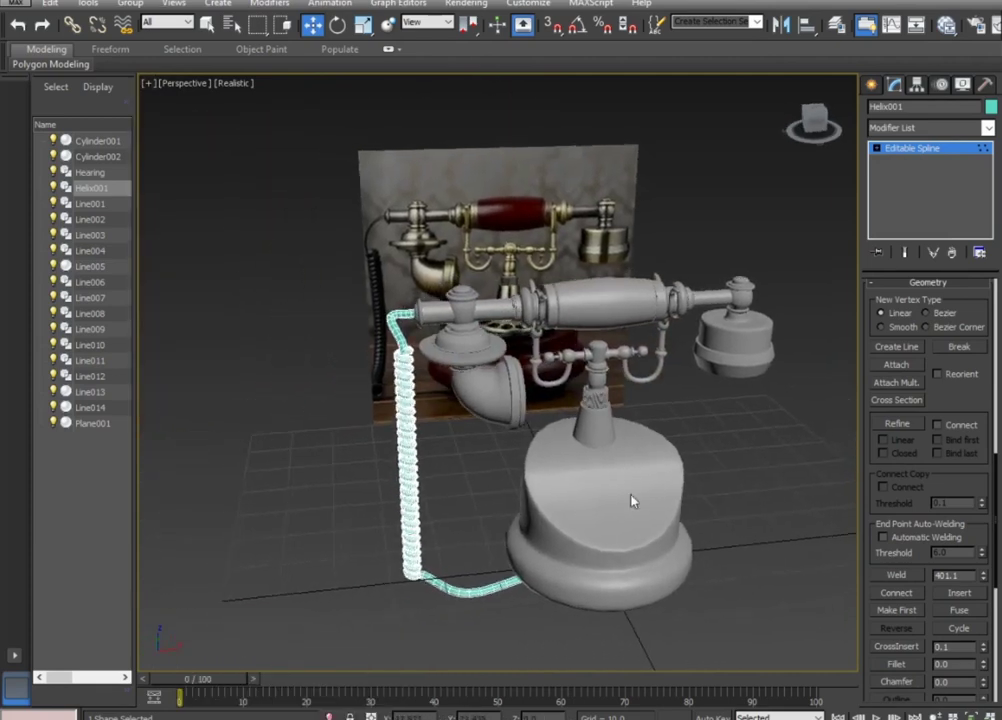
left_click(928, 150)
left_click(987, 128)
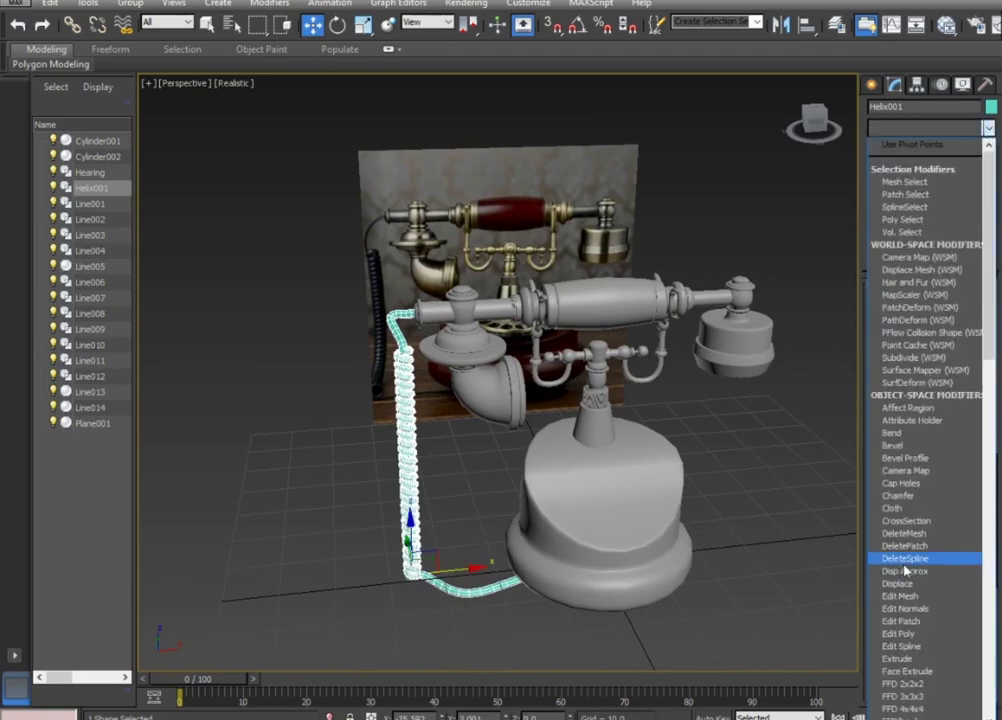
scroll(917, 570, "down", 10)
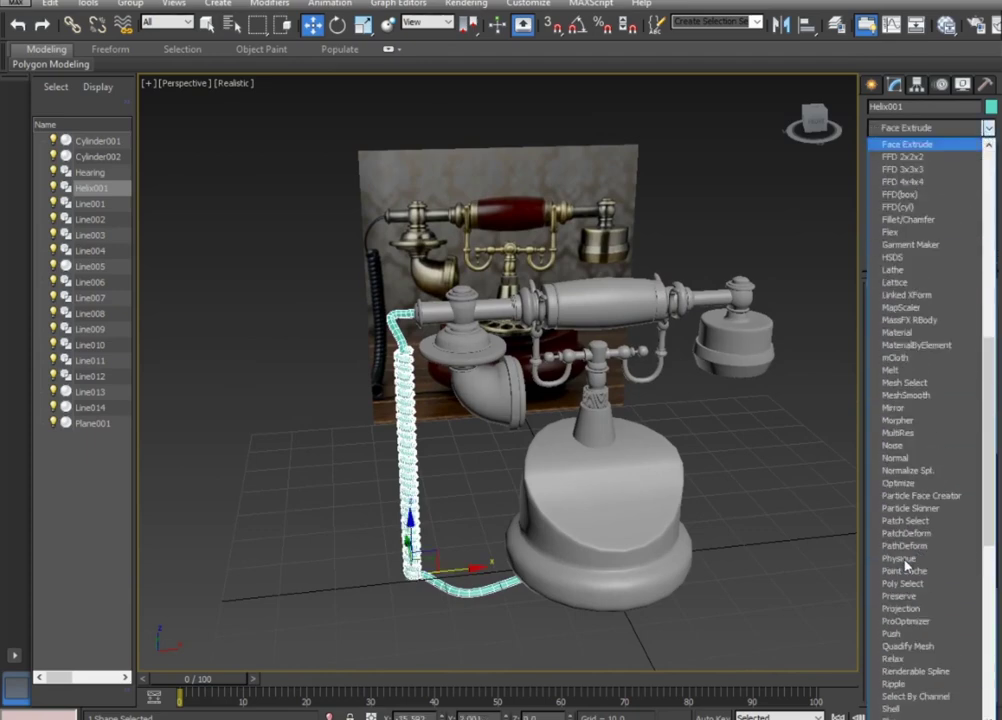
left_click(913, 196)
middle_click_drag(505, 495, 512, 507, "alt")
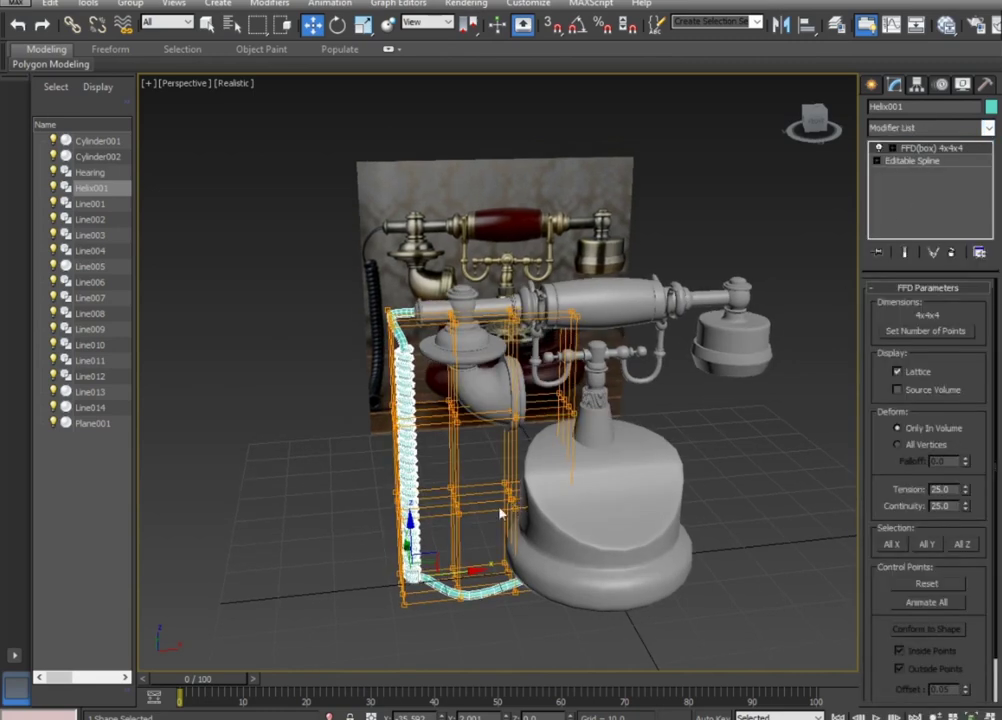
left_click(895, 148)
left_click(932, 162)
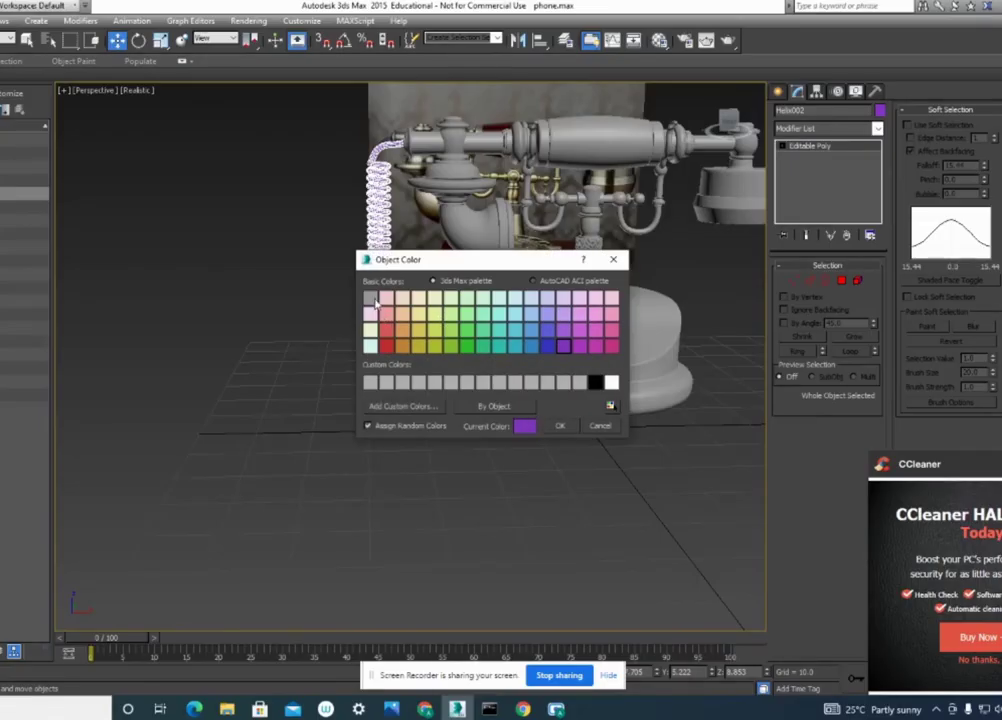
left_click(562, 428)
left_click(573, 501)
mouse_move(573, 501)
middle_mouse_down("alt")
mouse_move(611, 530)
mouse_move(572, 528)
mouse_move(573, 494)
mouse_move(369, 483)
mouse_move(564, 470)
mouse_move(397, 490)
middle_mouse_up("alt")
scroll(512, 436, "up", 3)
mouse_move(566, 443)
middle_mouse_down("alt")
mouse_move(235, 336)
mouse_move(669, 462)
mouse_move(403, 385)
mouse_move(427, 301)
middle_mouse_up("alt")
Switch to four viewports, frame the phone in Top view, and choose the Circle spline.
scroll(669, 462, "up", 4)
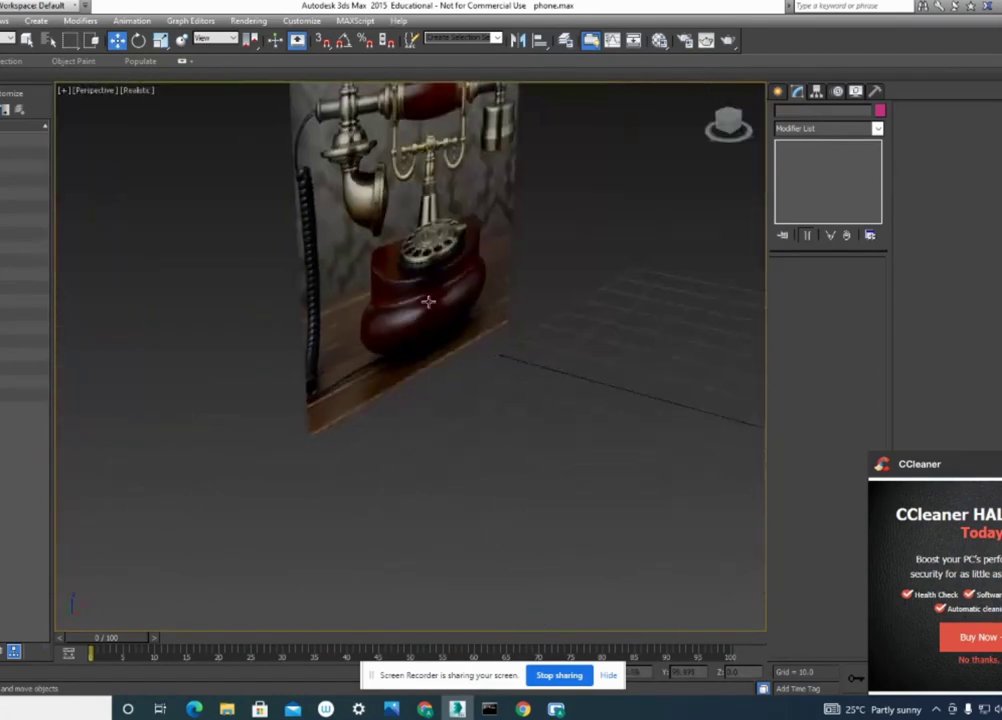
scroll(599, 362, "down", 5)
middle_click_drag(599, 362, 440, 340, "alt")
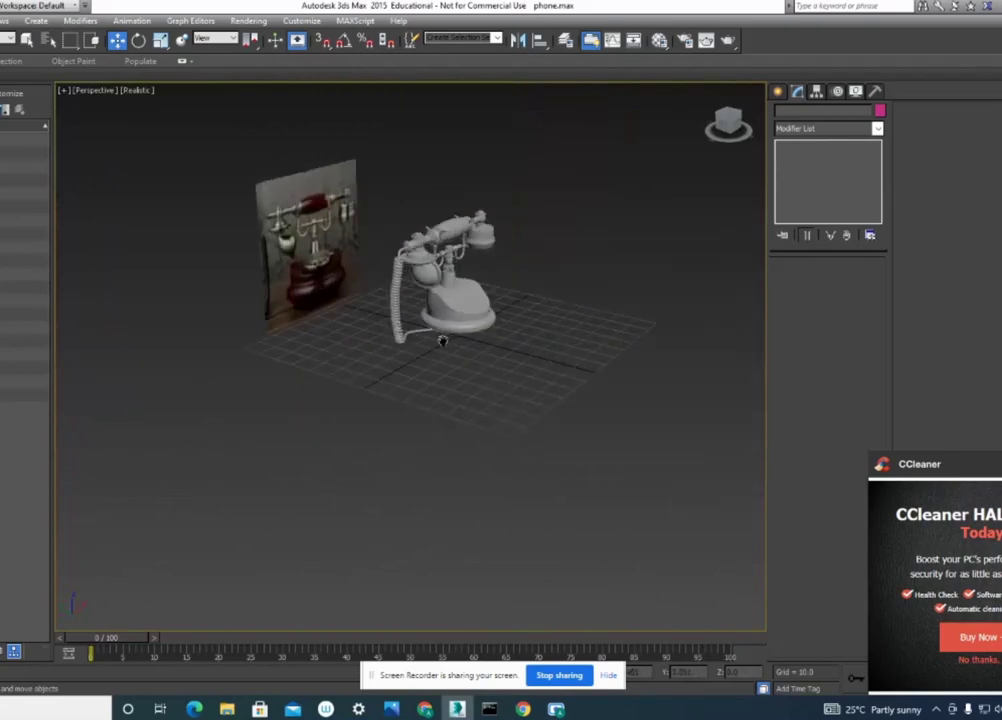
key("alt+w")
scroll(268, 280, "down", 2)
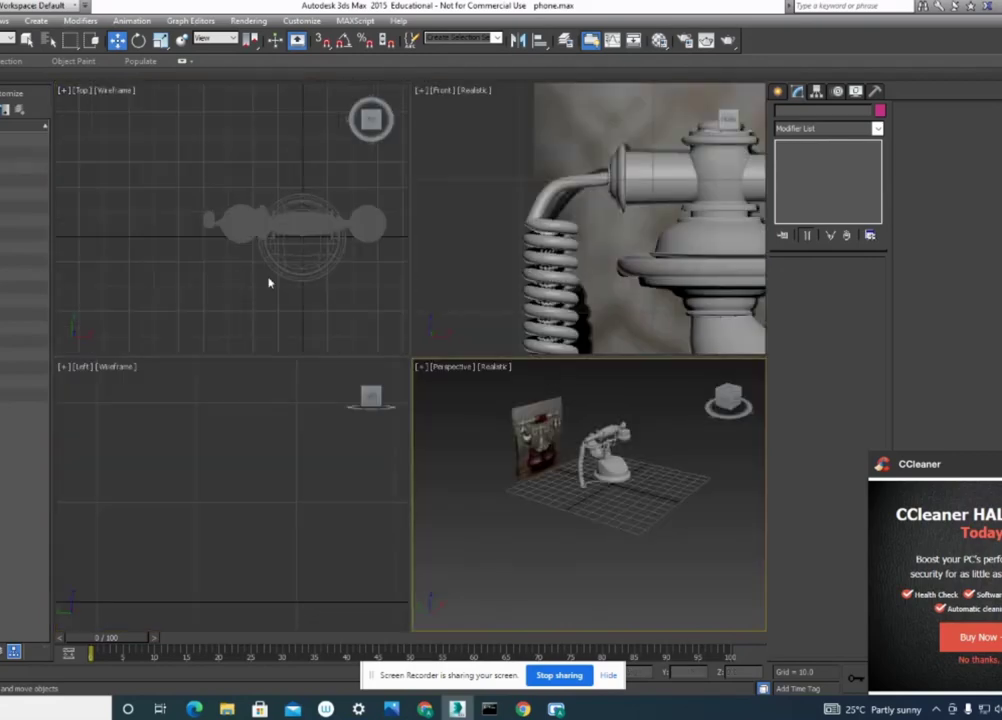
middle_click_drag(268, 280, 186, 225)
scroll(232, 260, "up", 2)
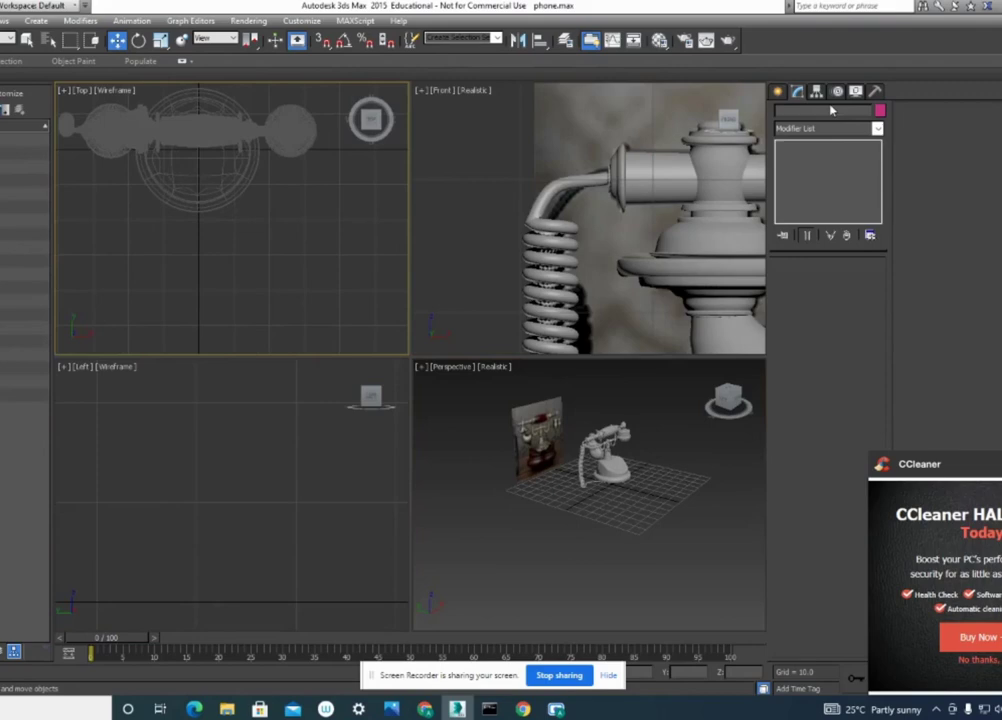
left_click(778, 93)
left_click(803, 203)
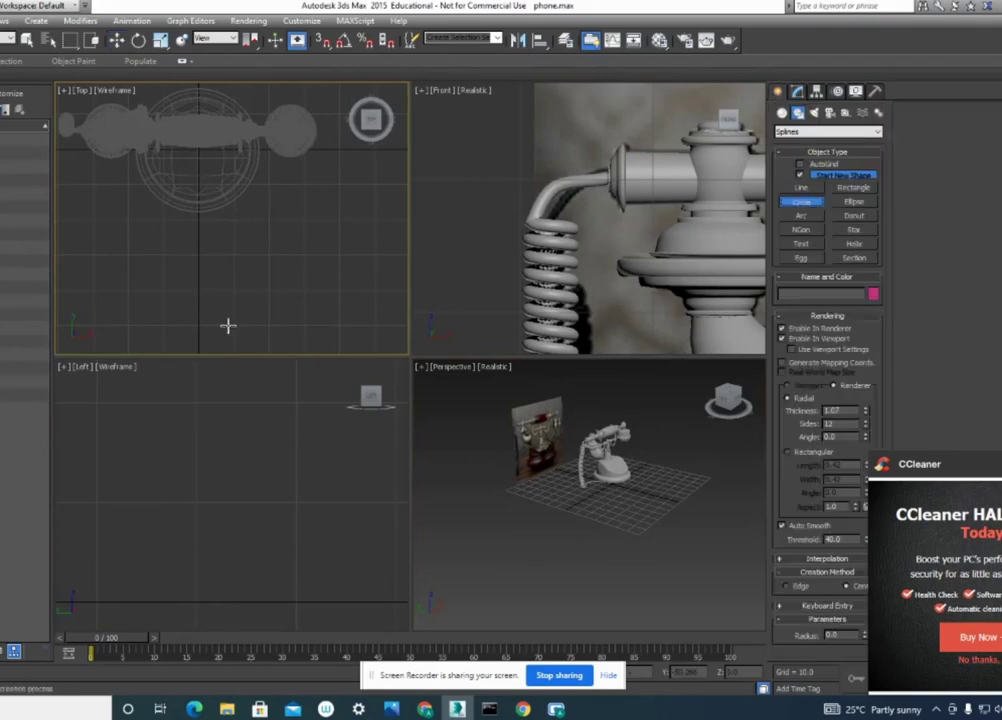
Draw a large circle (Circle001, radius 25.762) on the ground in front of the telephone.
mouse_move(198, 290)
left_mouse_down()
mouse_move(273, 355)
mouse_move(268, 347)
left_mouse_up()
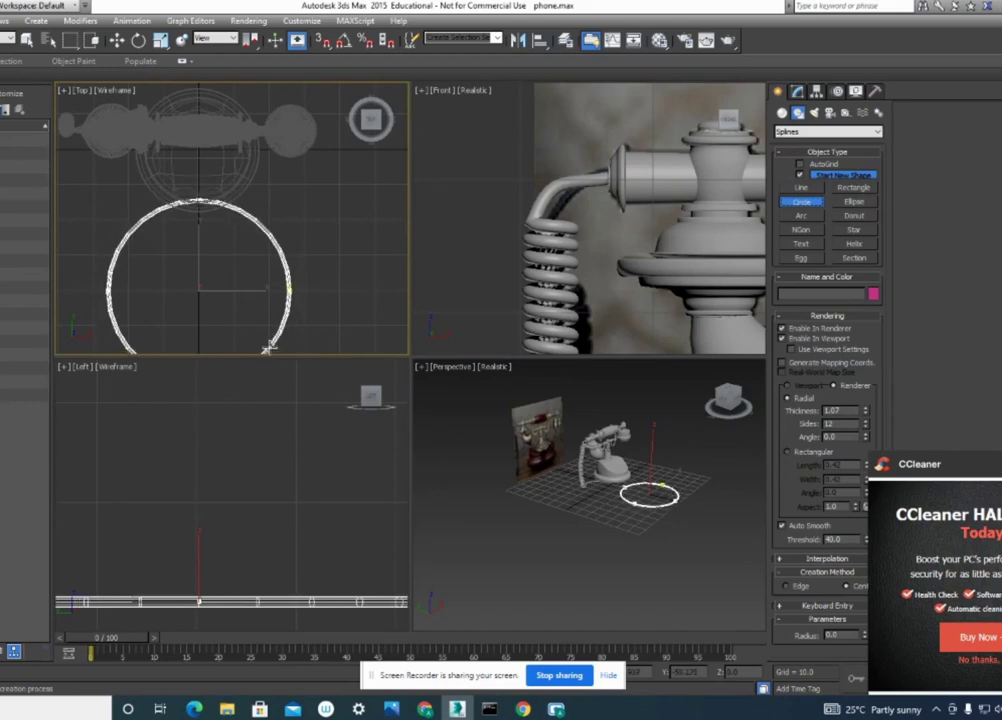
left_click(797, 91)
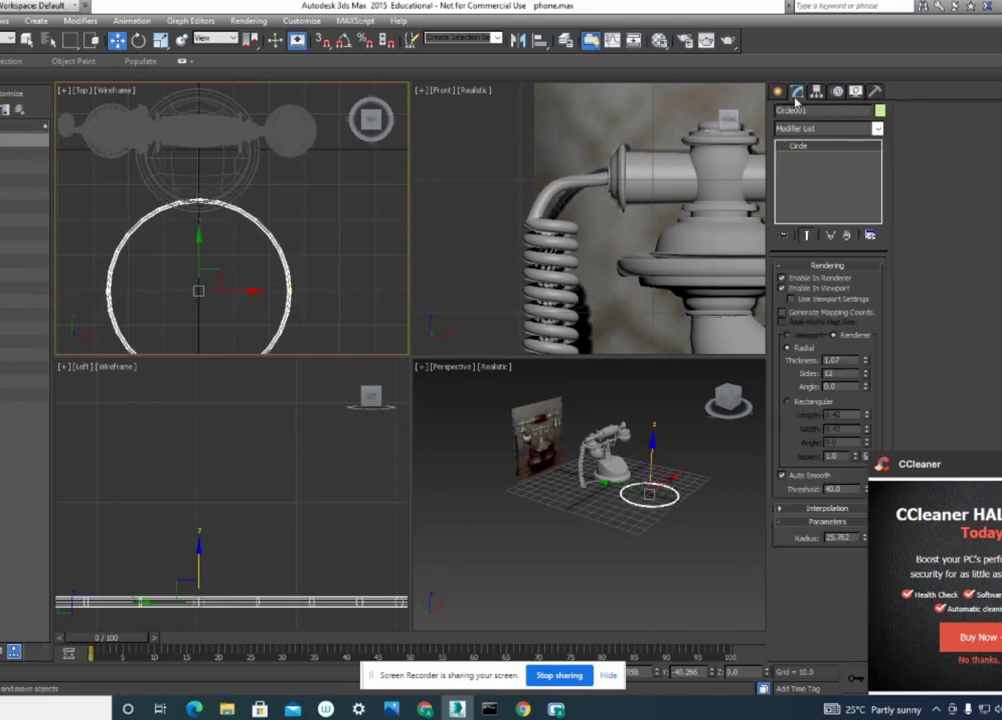
left_click(797, 289)
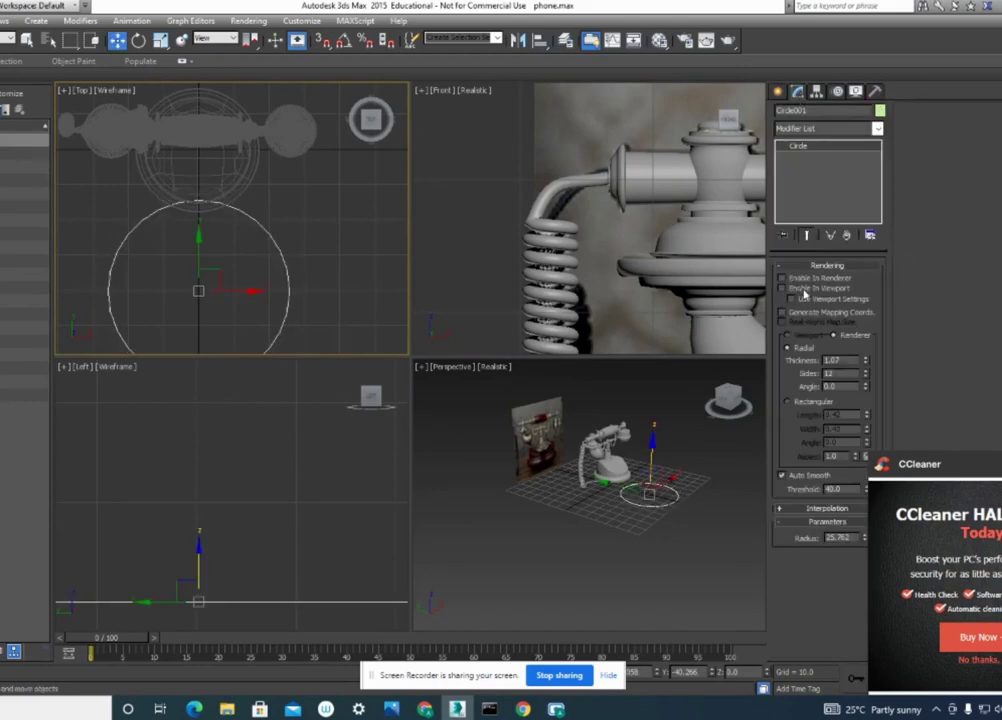
mouse_move(398, 264)
middle_mouse_down()
mouse_move(278, 220)
mouse_move(284, 182)
middle_mouse_up()
scroll(278, 220, "up", 3)
scroll(284, 182, "up", 2)
middle_click_drag(245, 232, 287, 251)
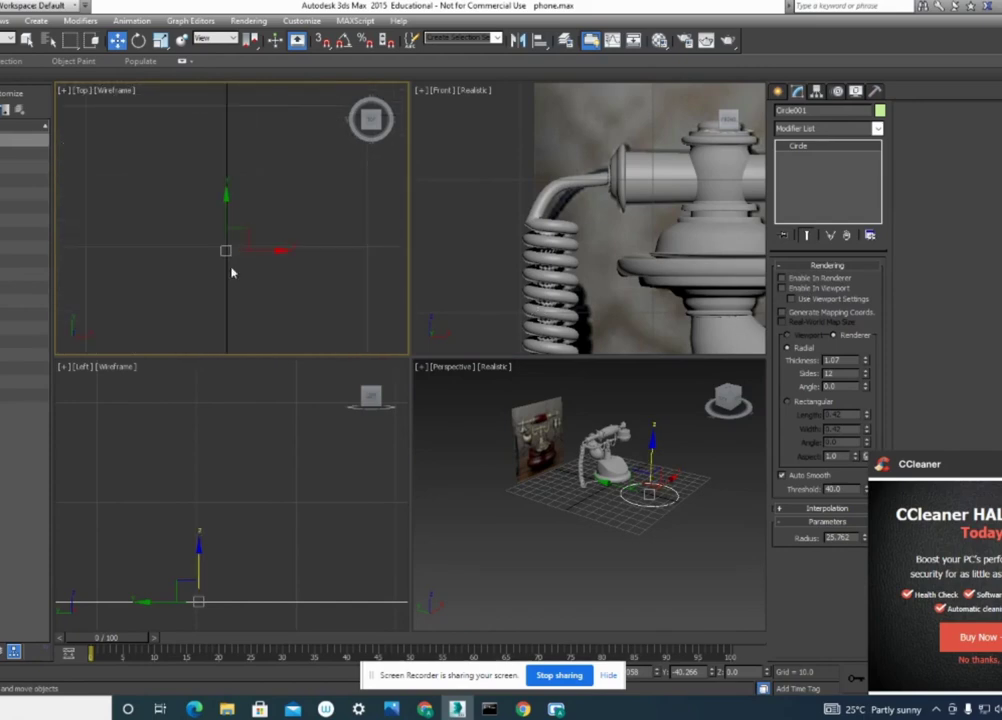
With snapping on, nudge the circle forward away from the phone and slightly right, then deselect it.
left_click(322, 40)
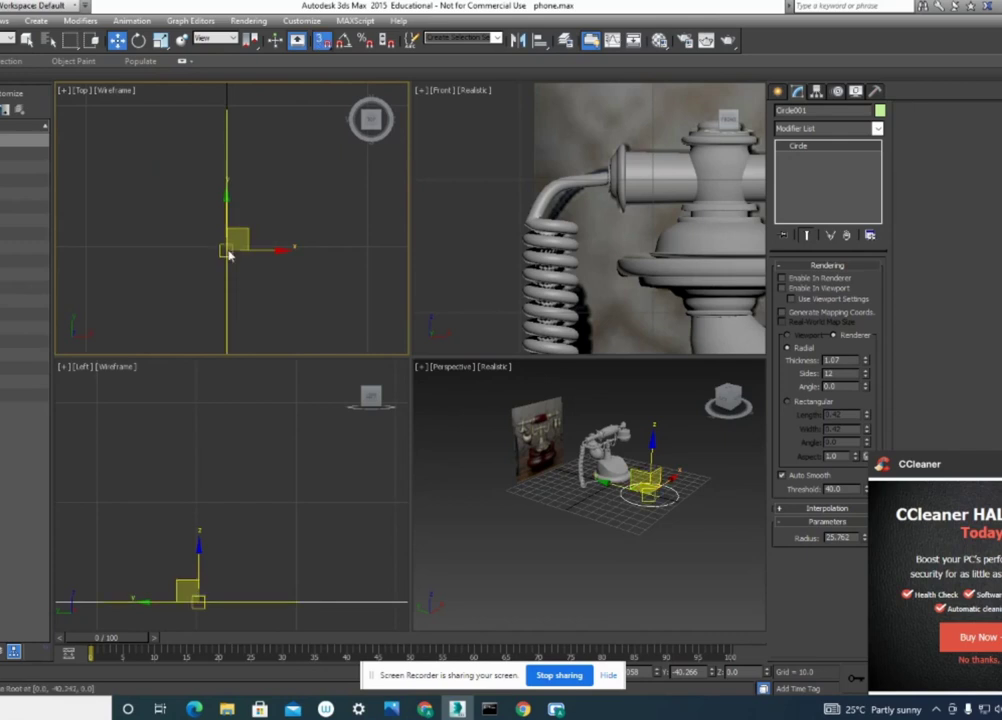
left_click_drag(223, 247, 235, 233)
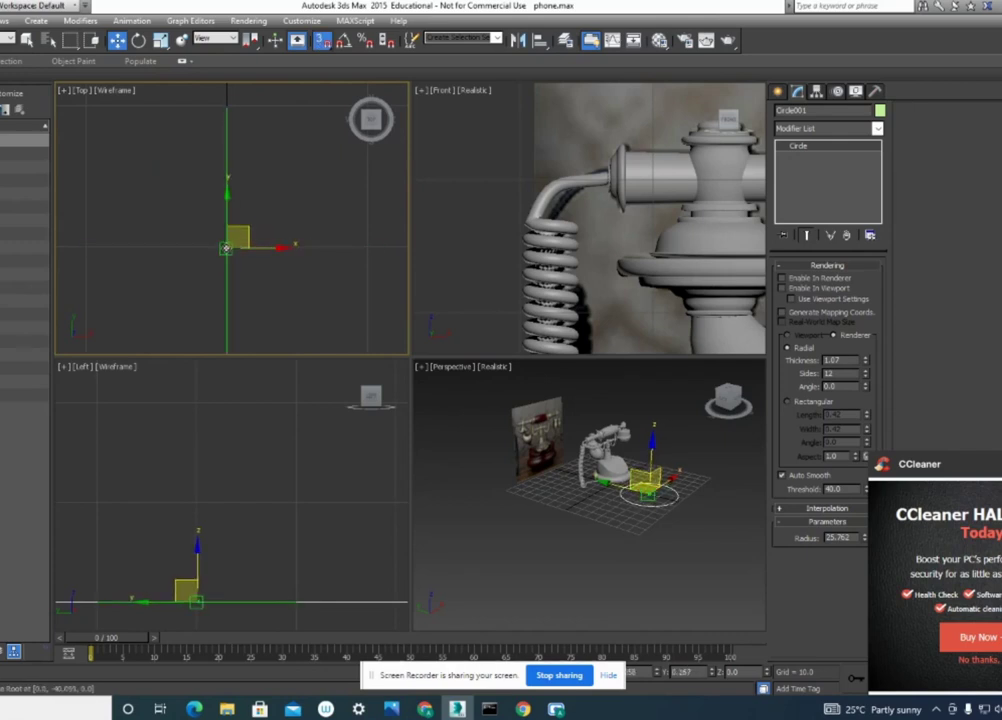
scroll(268, 302, "down", 3)
scroll(268, 302, "down", 2)
middle_click_drag(268, 302, 256, 245)
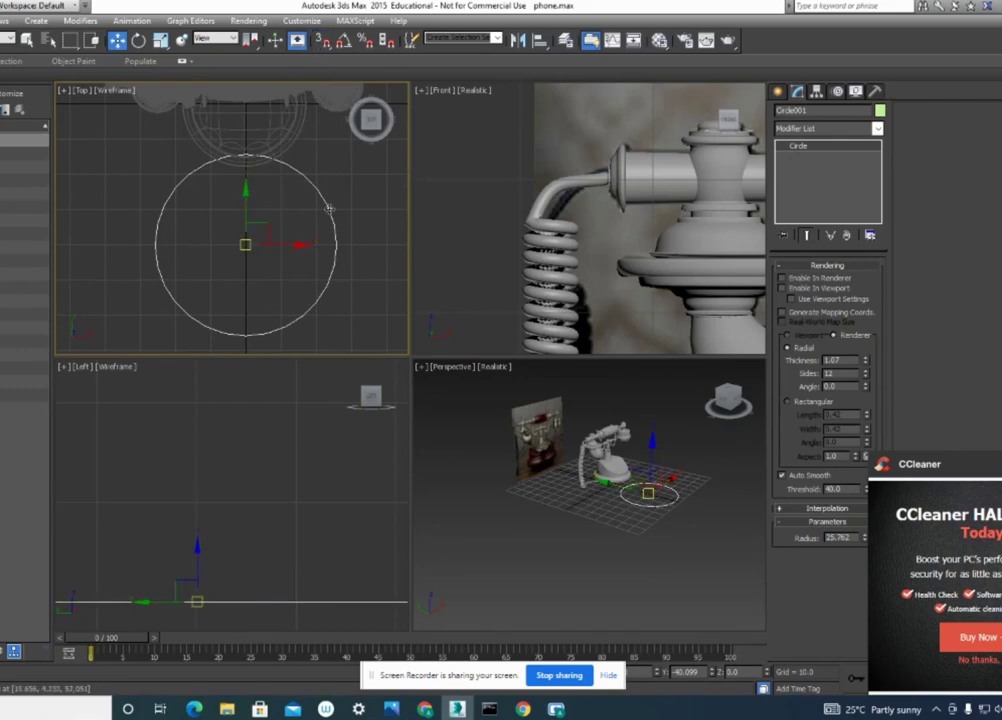
left_click_drag(246, 204, 251, 273)
left_click(322, 40)
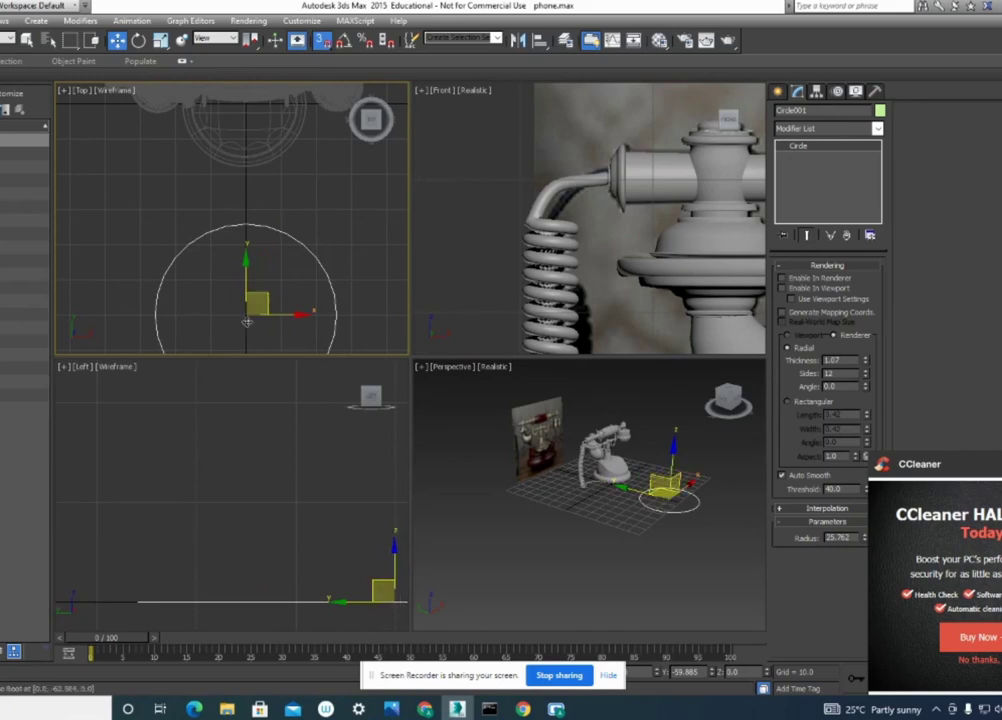
left_click_drag(250, 310, 242, 315)
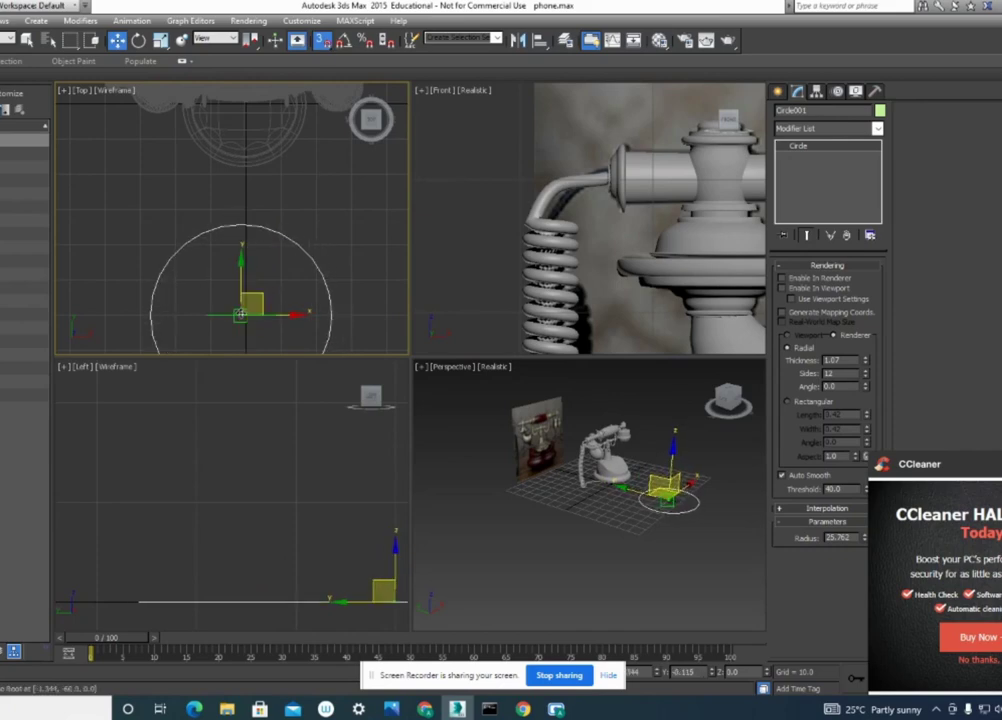
left_click_drag(242, 315, 245, 314)
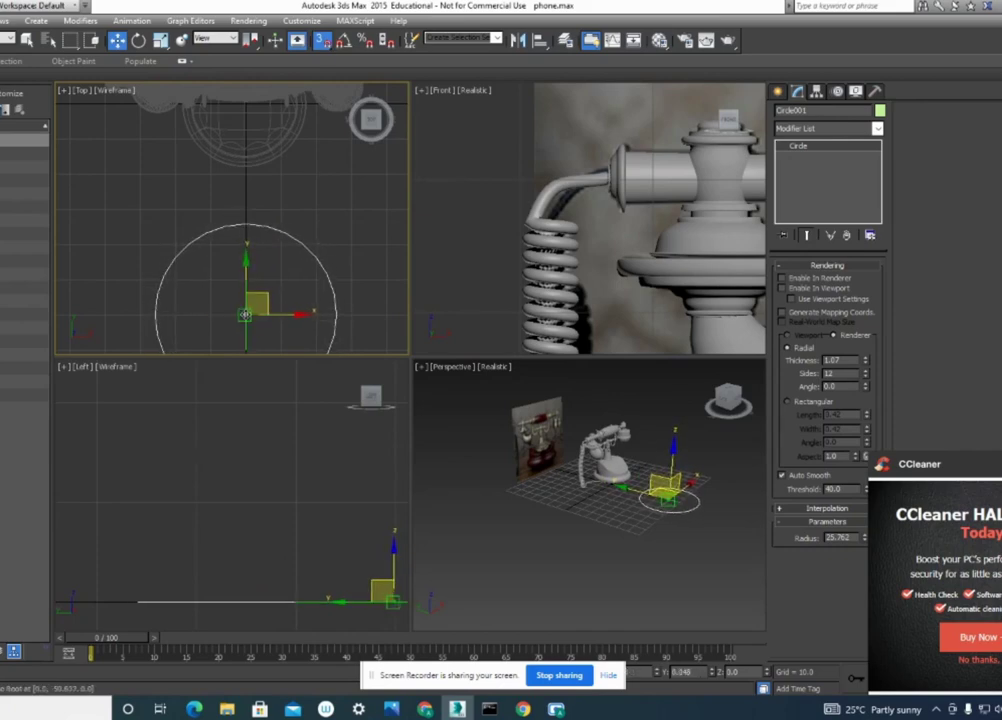
left_click(315, 260)
Maximize the Top viewport with Alt+W and reframe the circle.
key("alt+w")
middle_click_drag(320, 275, 273, 132)
scroll(383, 313, "down", 3)
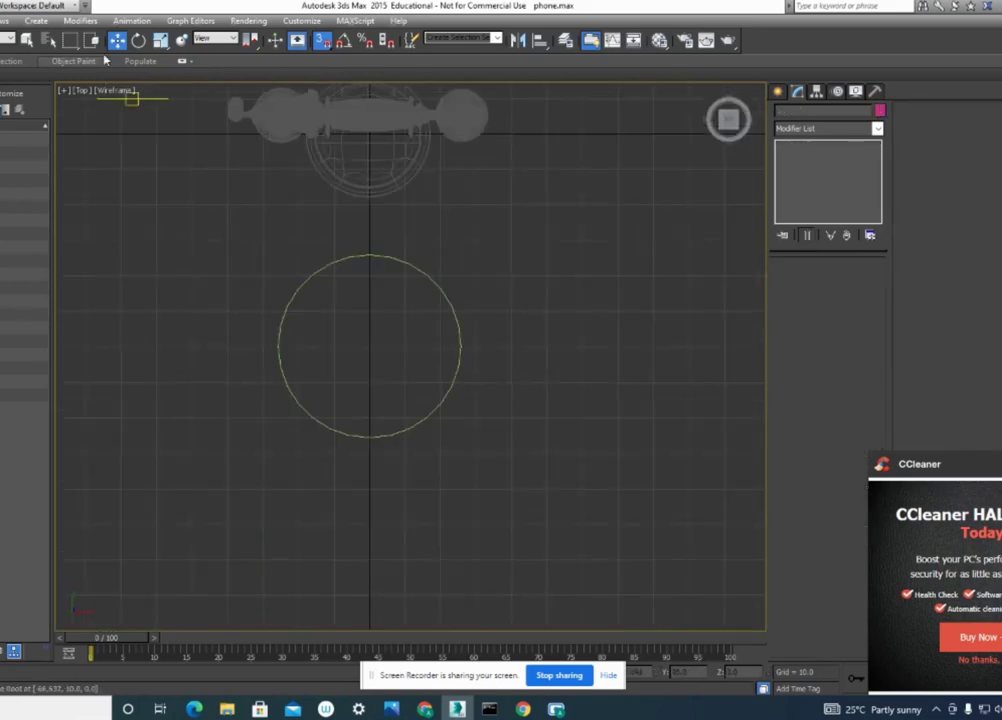
Turn off snapping and clone the dial circle upward as Circle002.
scroll(378, 255, "down", 3)
middle_click_drag(450, 275, 367, 309)
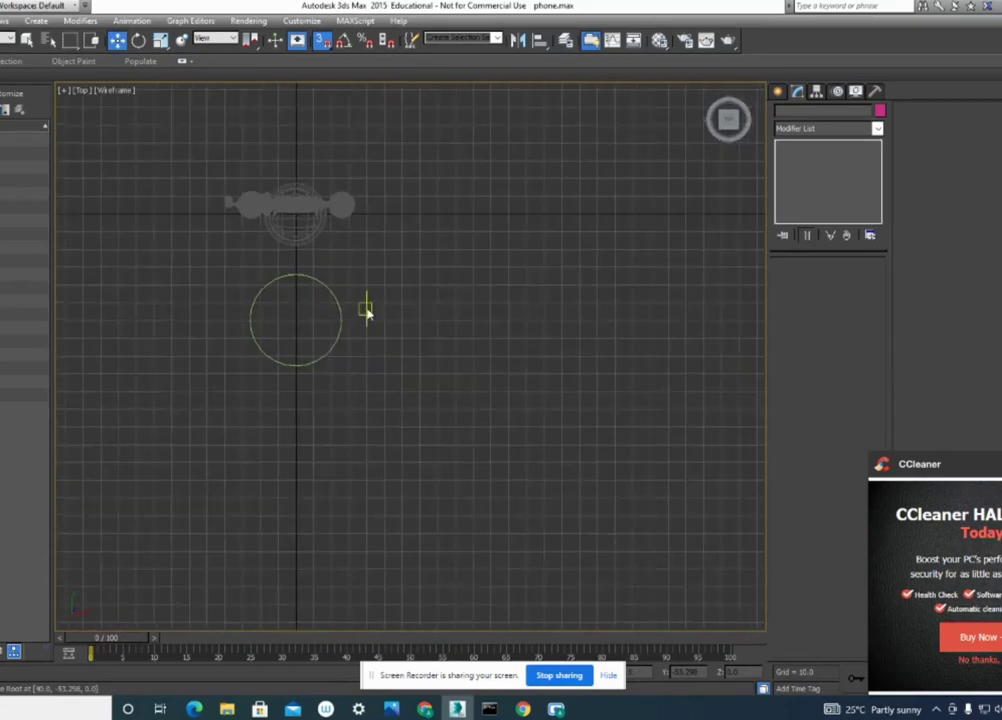
scroll(310, 345, "up", 3)
scroll(318, 325, "up", 2)
middle_click_drag(250, 290, 342, 317)
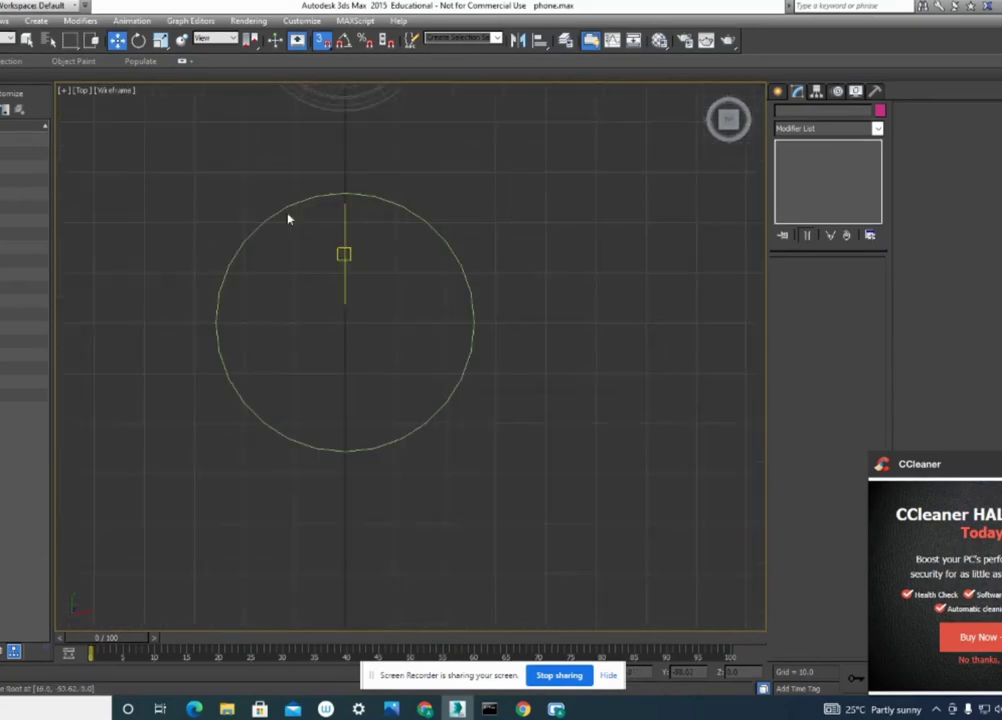
key("s")
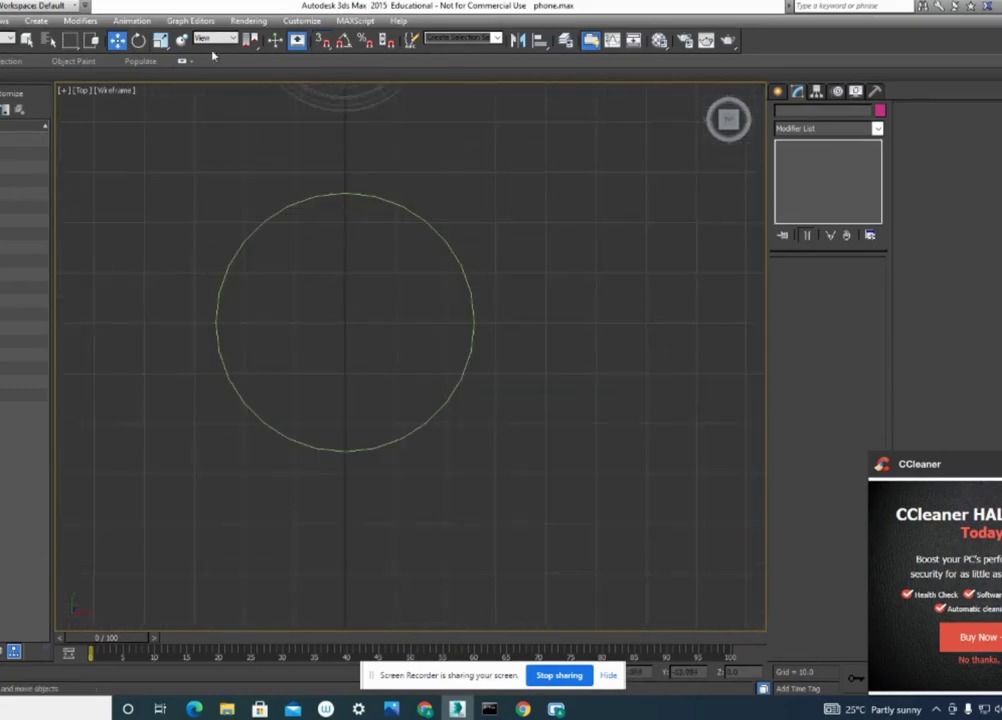
mouse_move(273, 190)
left_mouse_down()
mouse_move(367, 264)
mouse_move(350, 300)
left_mouse_up()
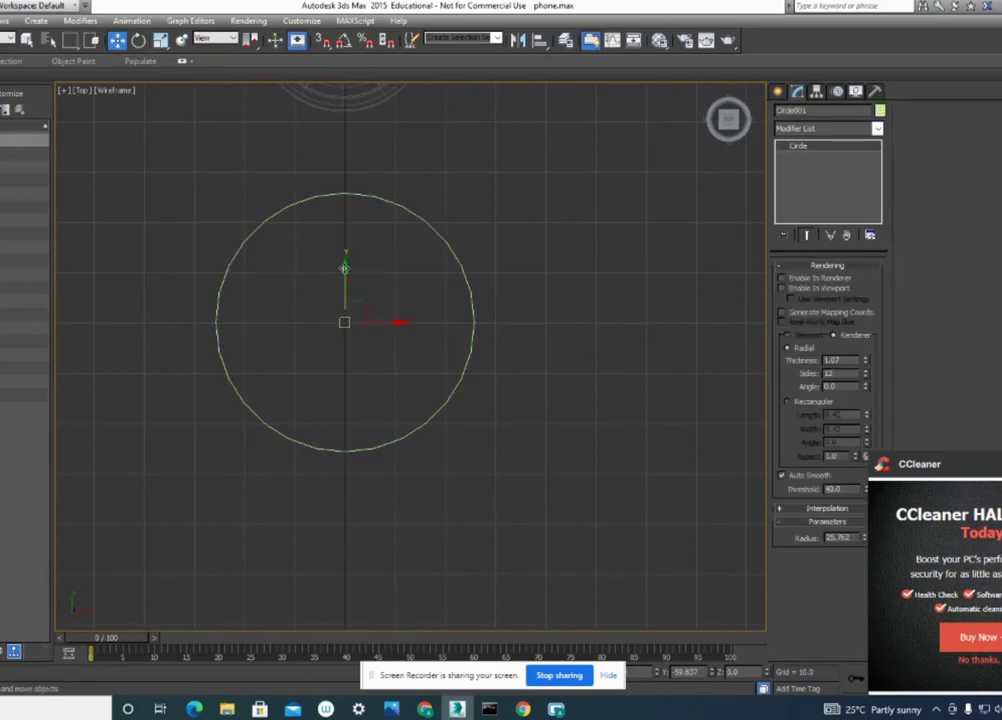
left_click_drag(346, 271, 346, 173, "shift")
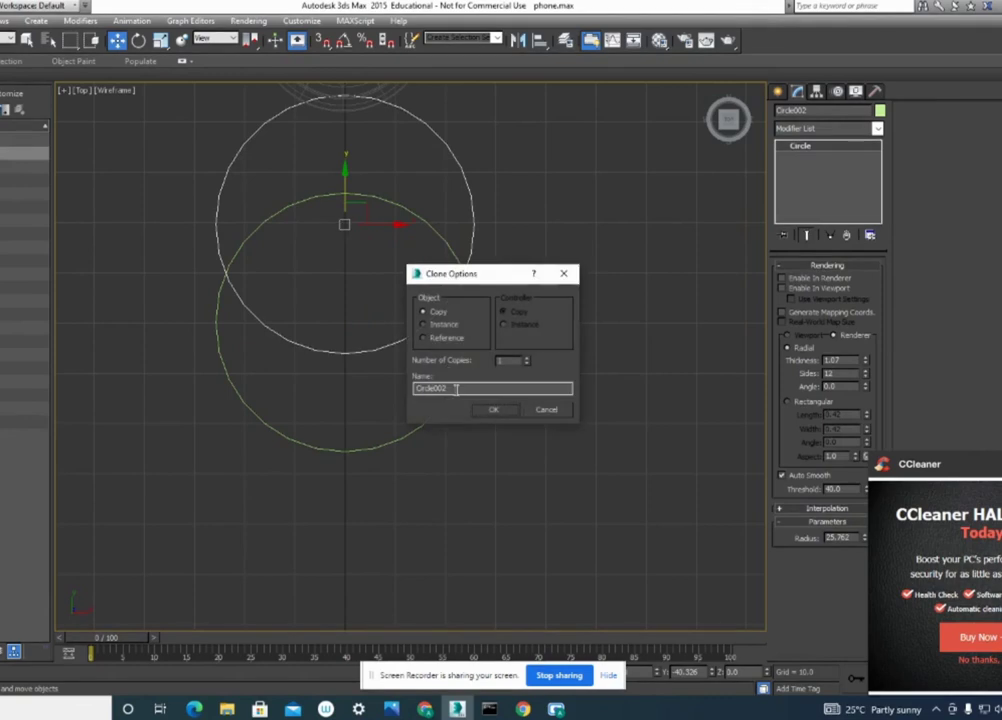
left_click(483, 414)
Uniformly scale the copy down to finger-hole size just inside the dial's top edge.
left_click(160, 40)
left_click_drag(352, 218, 254, 318)
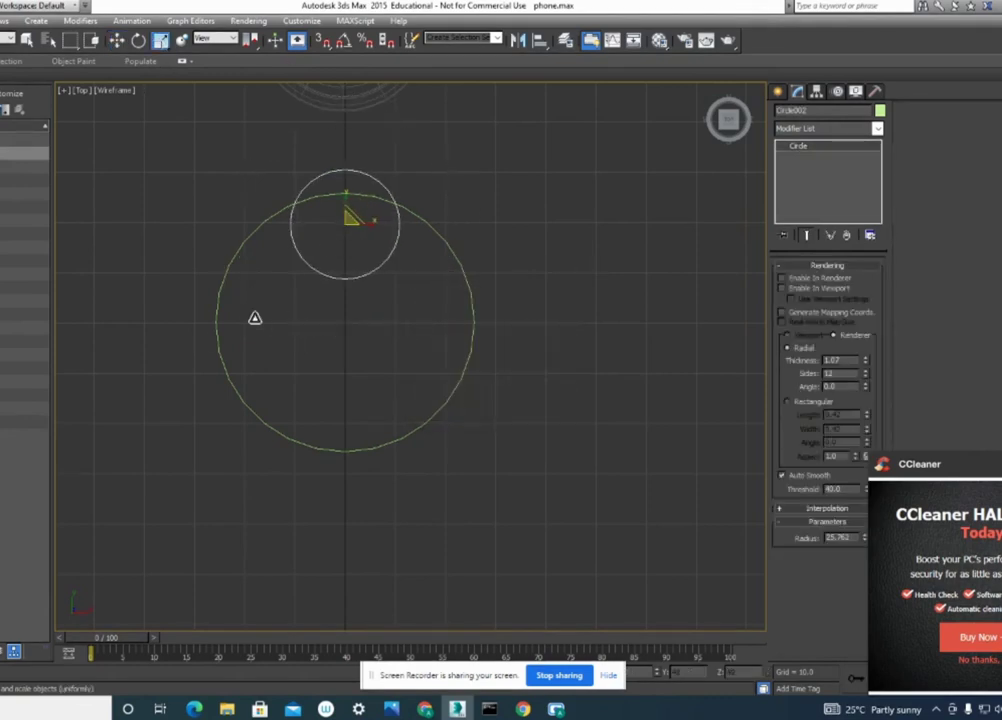
mouse_move(350, 213)
left_mouse_down()
mouse_move(236, 289)
mouse_move(116, 337)
left_mouse_up()
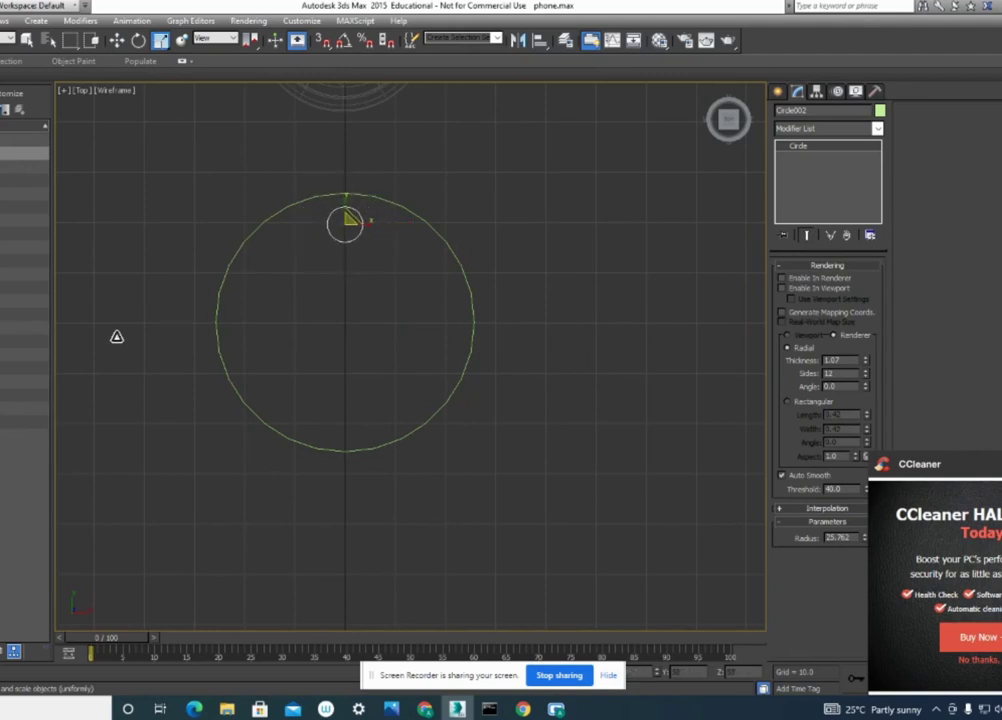
scroll(313, 302, "down", 2)
scroll(320, 385, "up", 2)
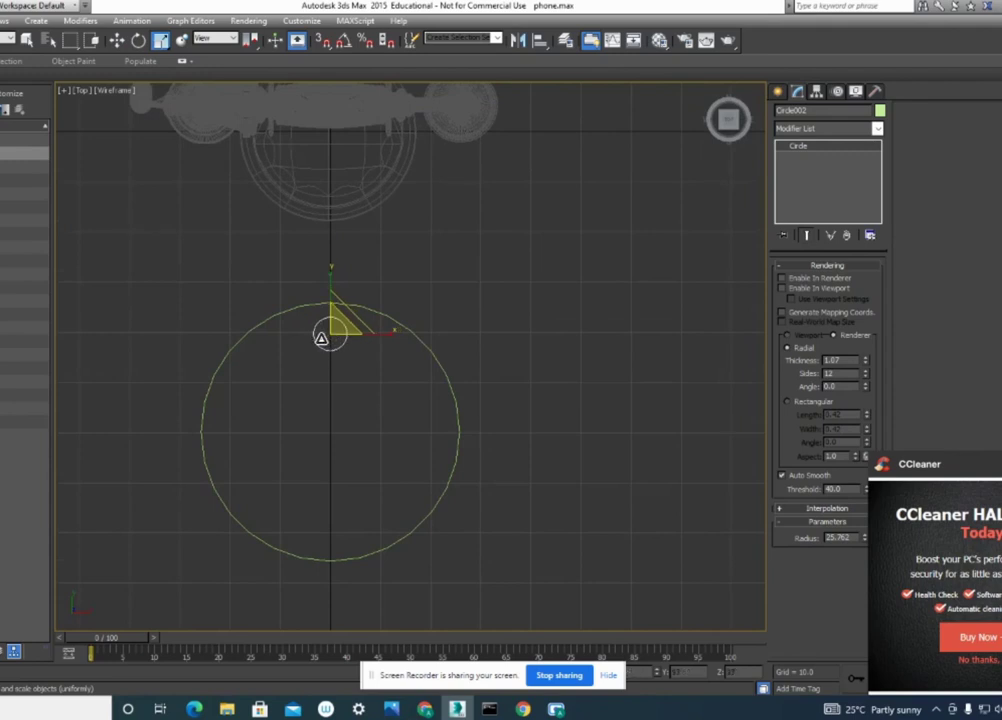
scroll(333, 338, "up", 2)
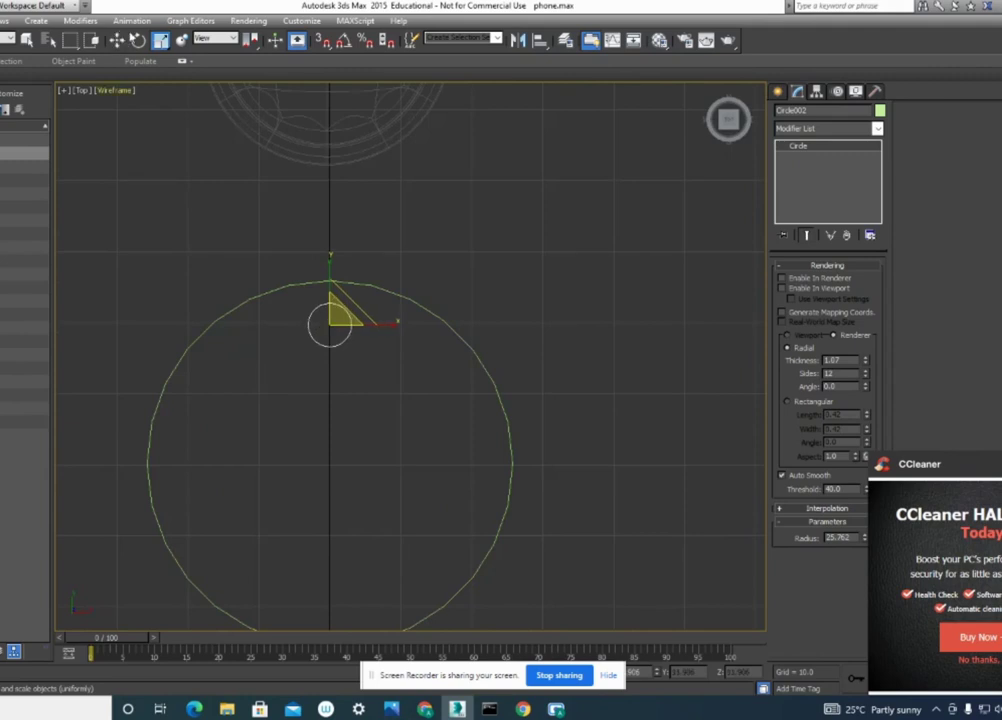
key("w")
middle_click_drag(495, 322, 469, 212)
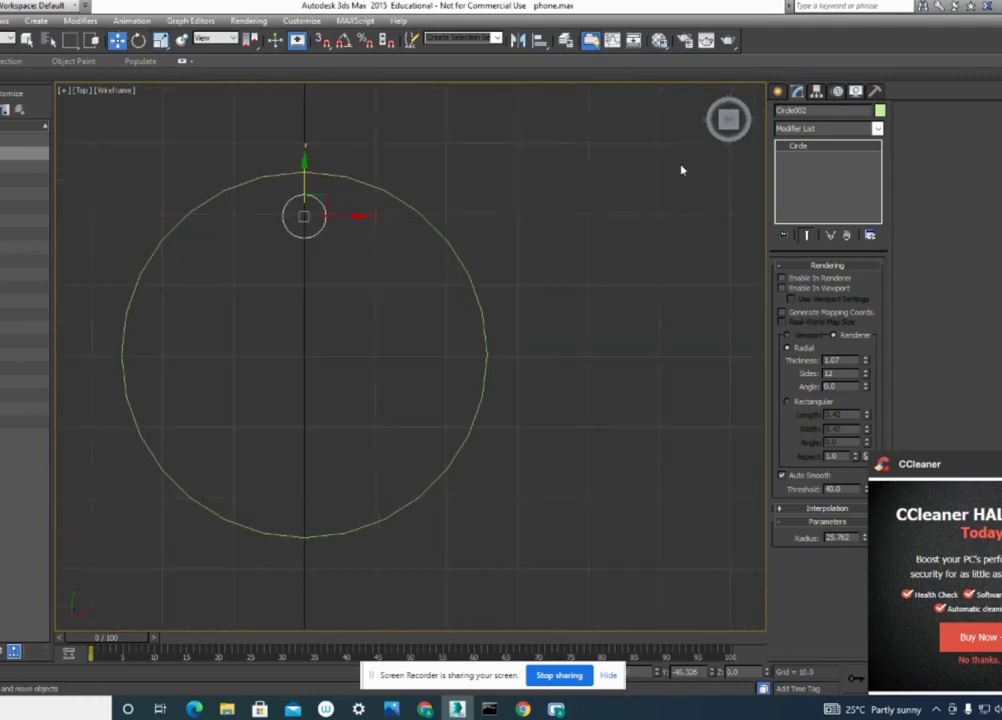
Move the small circle's pivot down to the dial's centre using Affect Pivot Only.
left_click(816, 91)
left_click(827, 177)
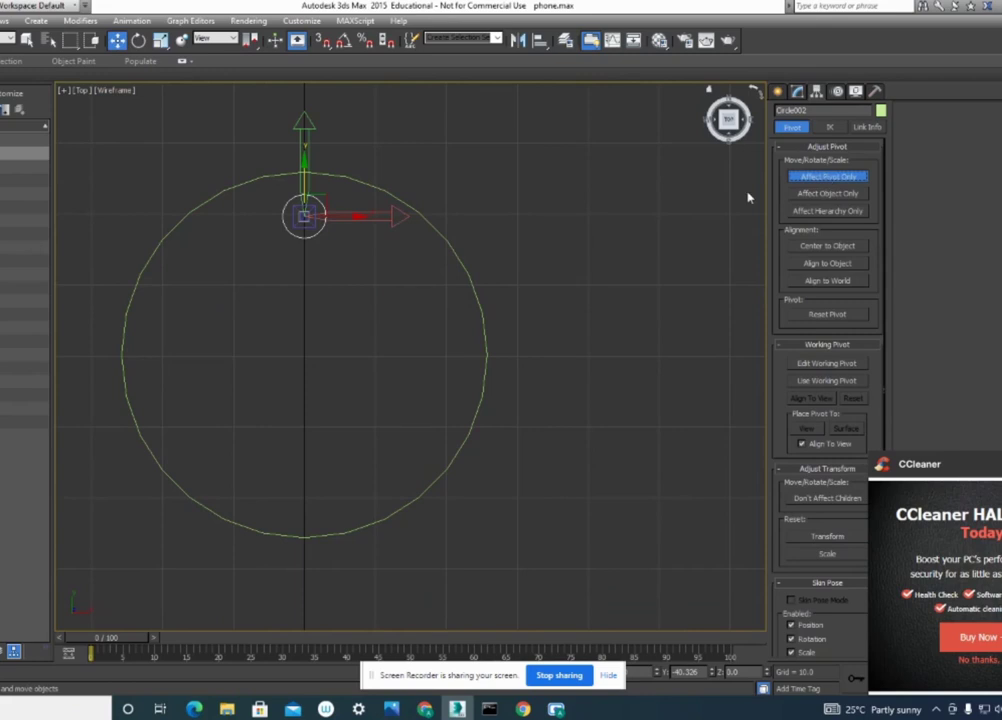
left_click_drag(304, 160, 307, 300)
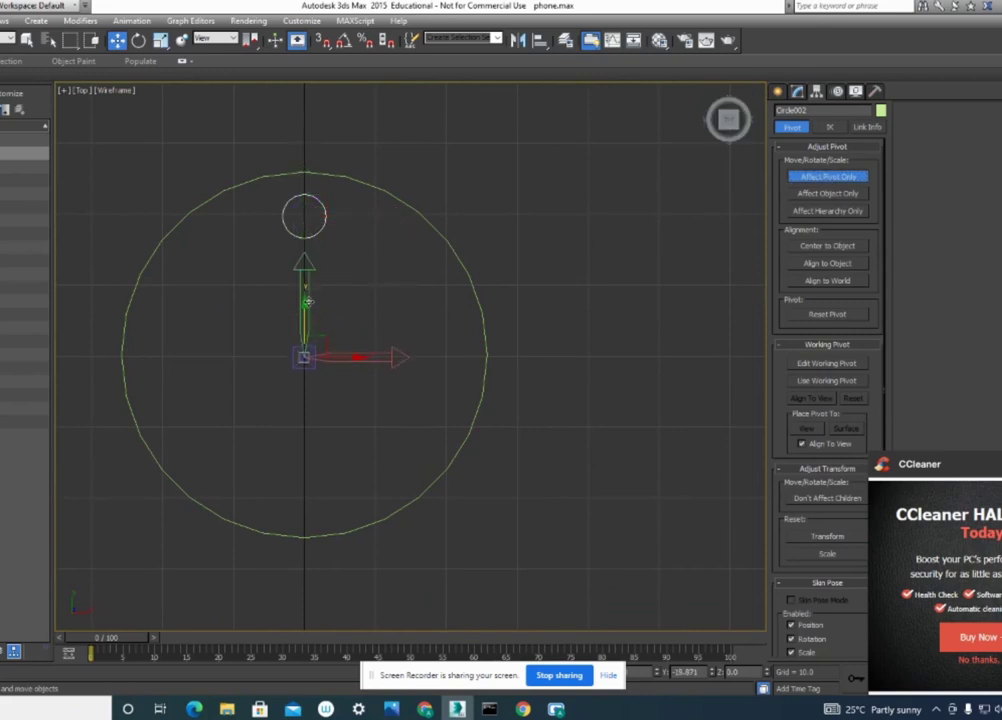
left_click(827, 177)
Shift-rotate the small circle about the dial centre, creating several copies around the ring.
left_click(138, 42)
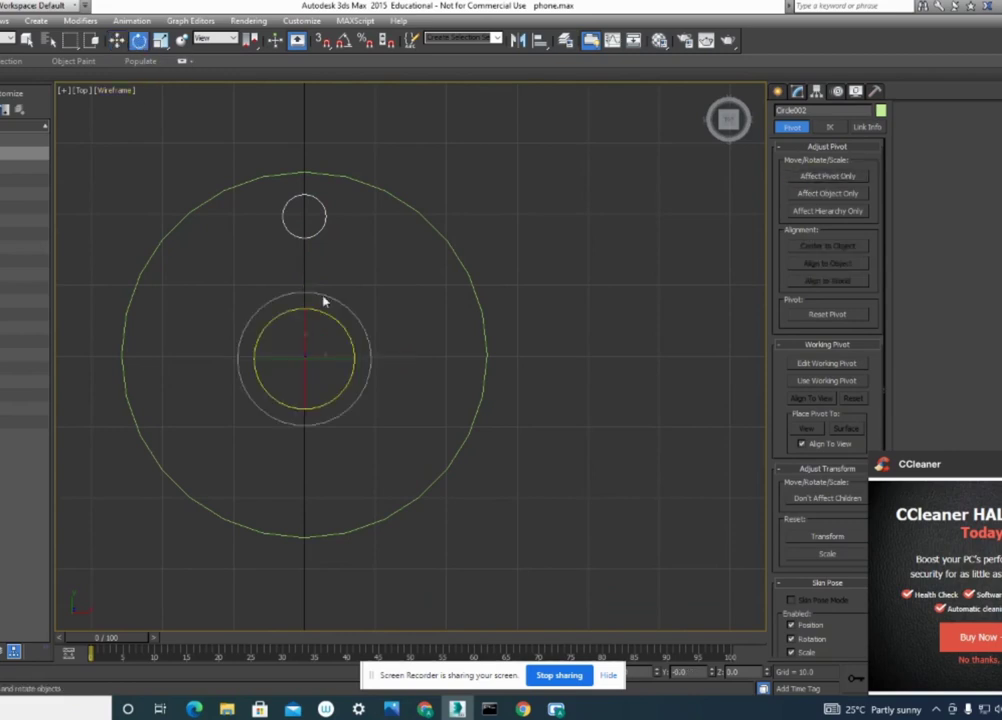
left_click_drag(347, 332, 307, 302, "shift")
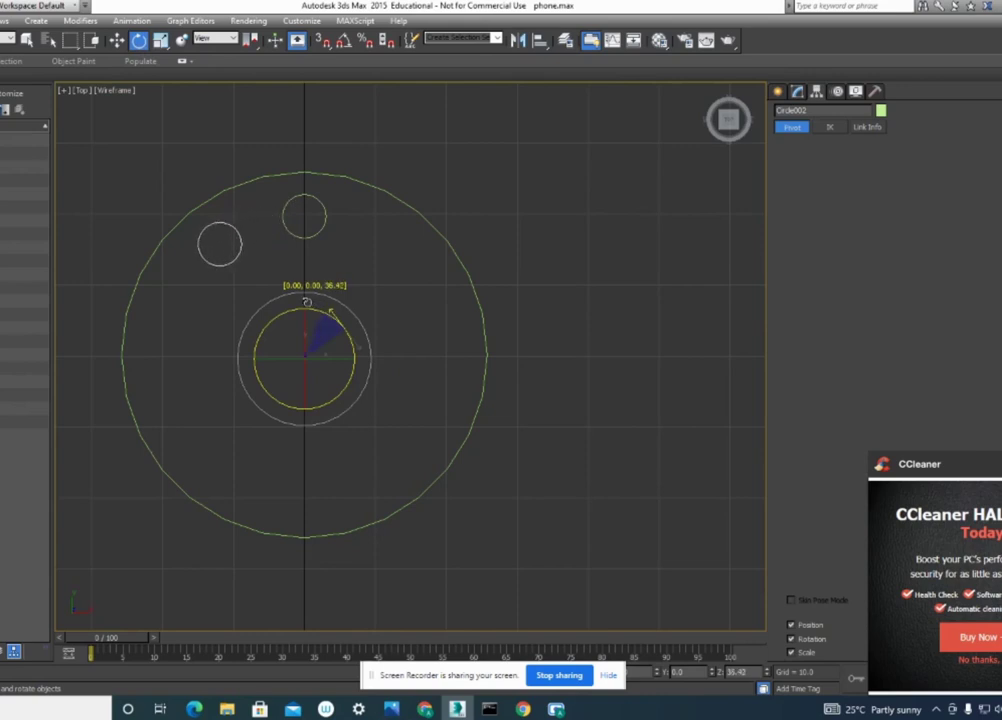
left_click_drag(307, 302, 307, 302, "shift")
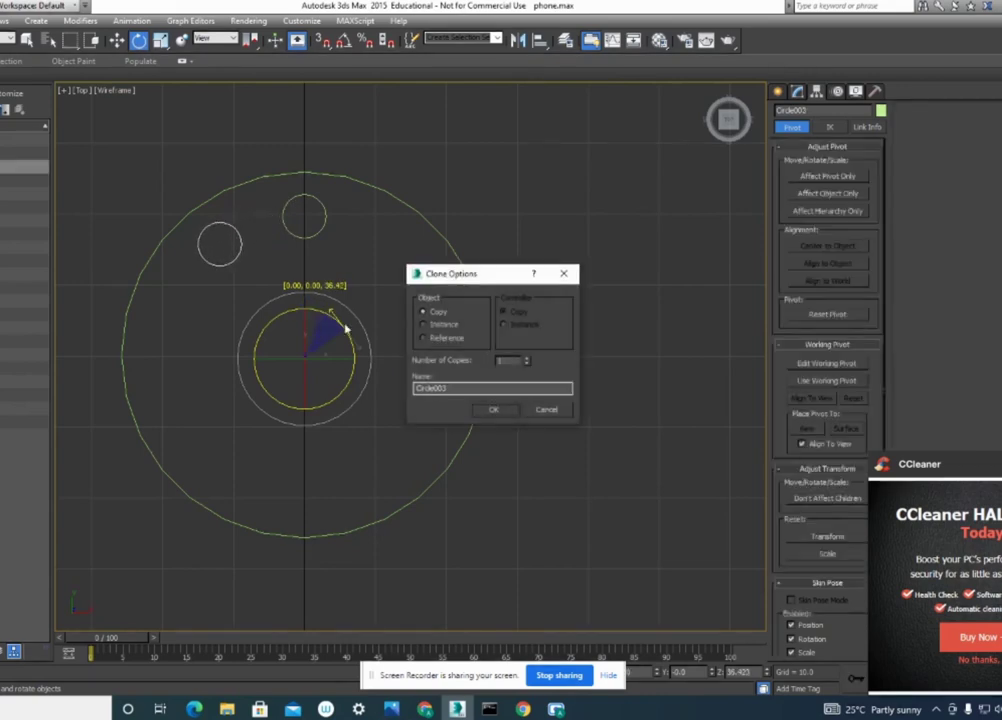
left_click(527, 358)
left_click(493, 409)
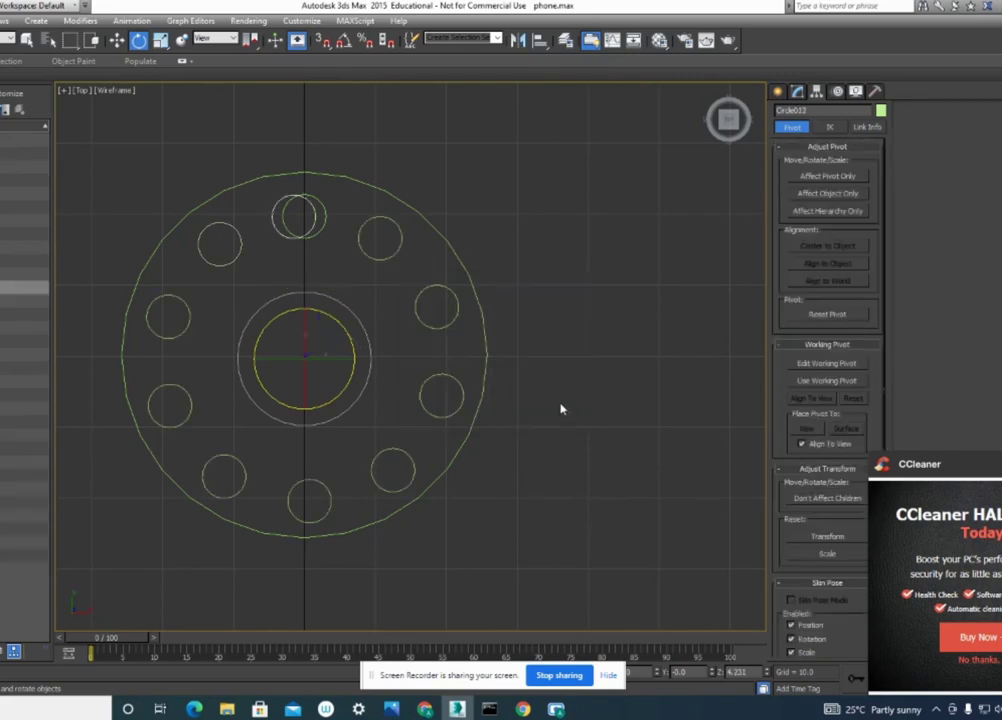
Delete the top-right and upper-right finger-hole circles, leaving eight around the dial.
left_click(276, 228)
left_click(350, 265)
left_click(378, 258)
key("Delete")
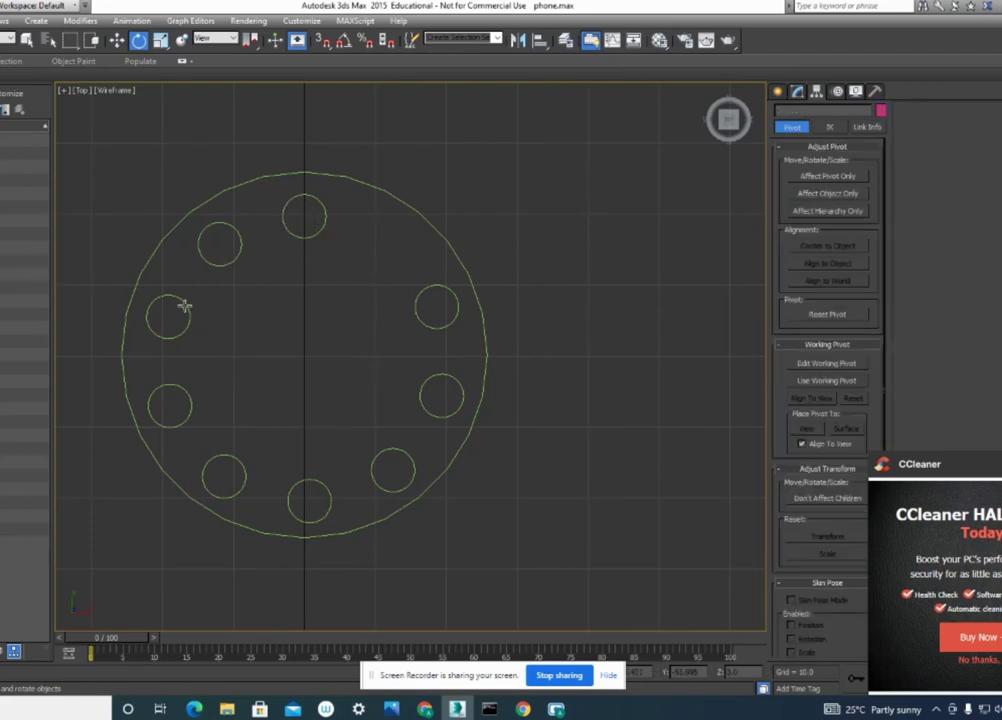
left_click(433, 327)
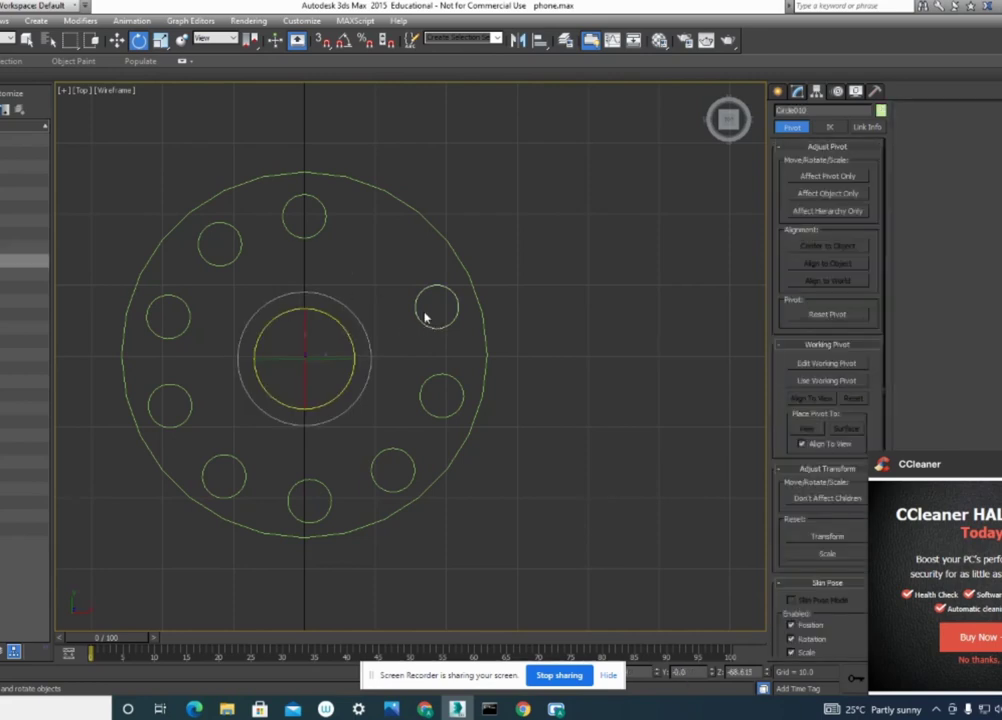
key("Delete")
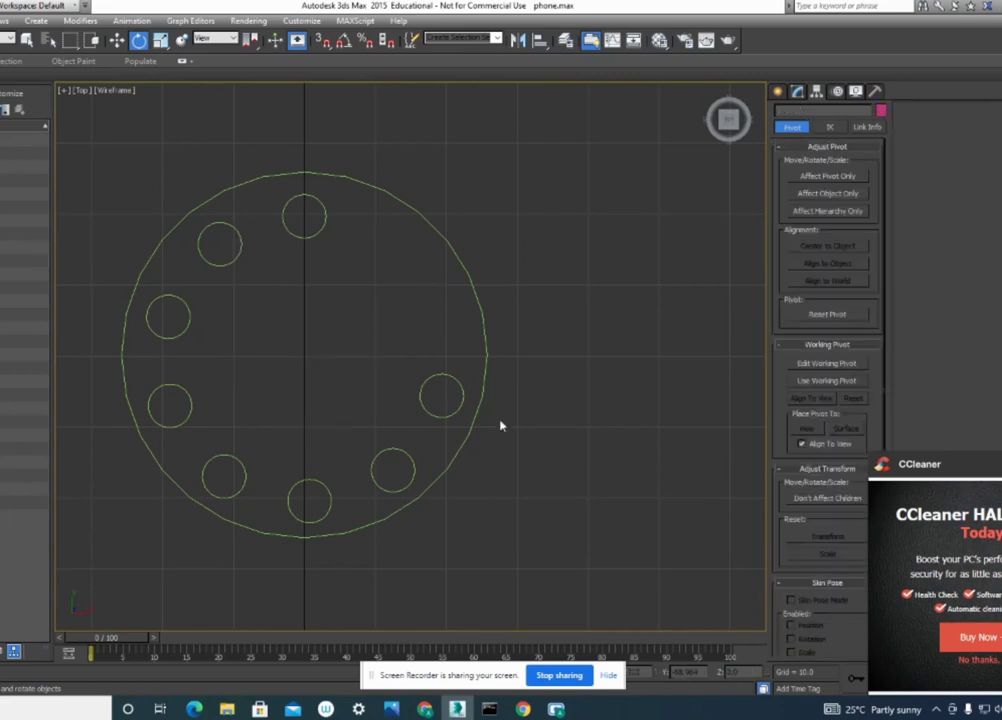
Delete every finger-hole copy except the top circle.
left_click(455, 381)
key("Delete")
left_click(390, 449)
key("Delete")
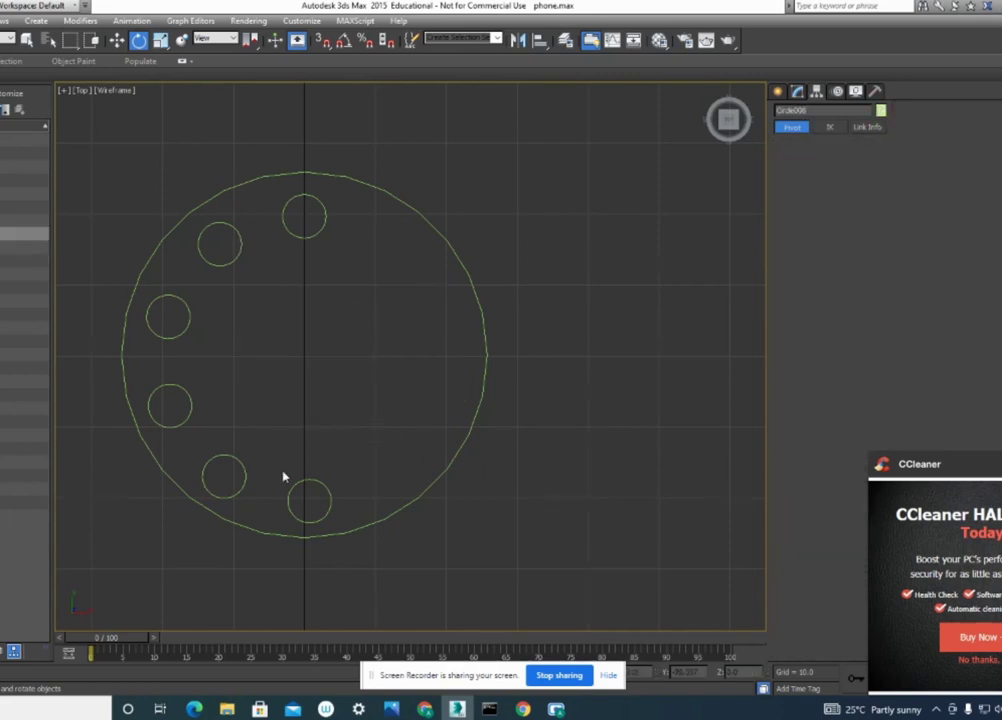
key("Delete")
left_click(240, 462)
key("Delete")
left_click(190, 409)
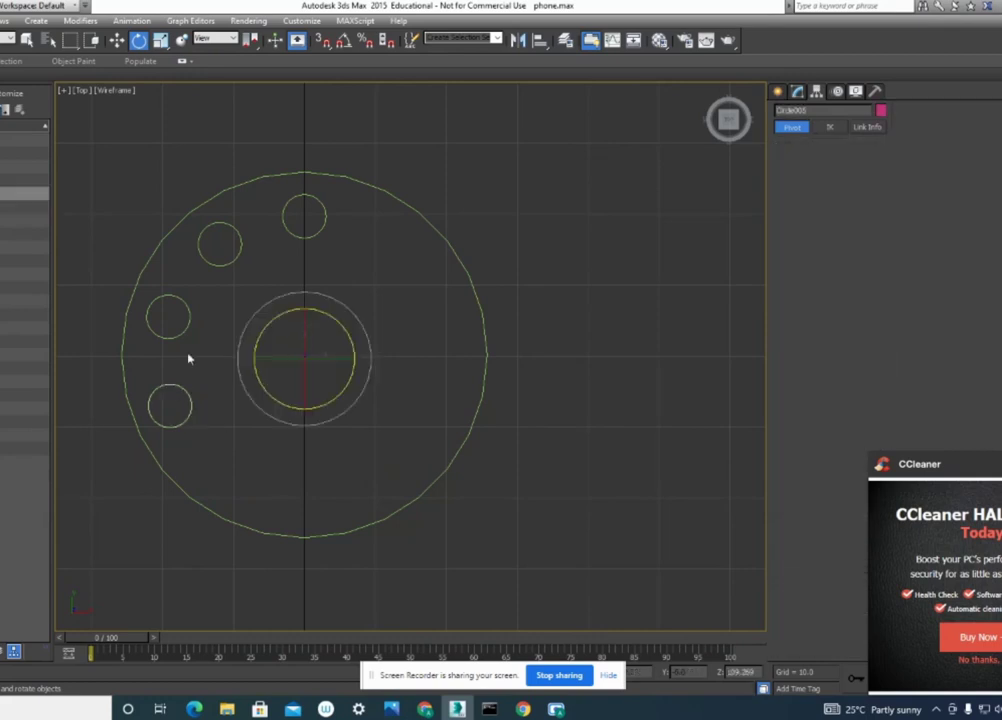
key("Delete")
left_click(171, 297)
key("Delete")
left_click(224, 237)
key("Delete")
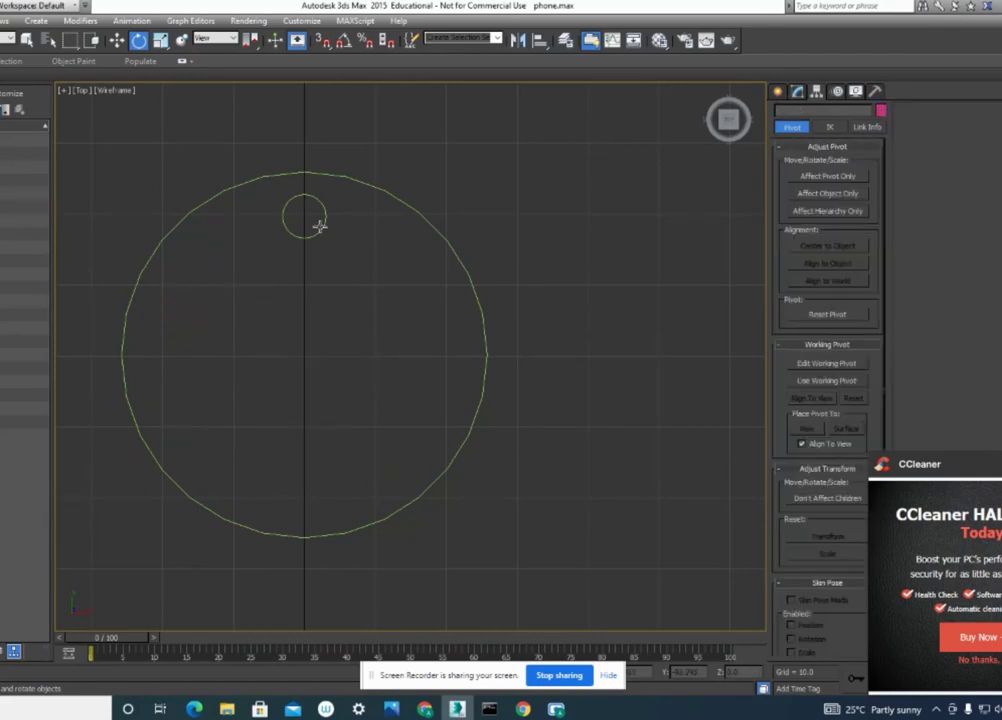
Clone the top finger hole with a roughly 31° rotation, making 9 copies around the dial.
left_click_drag(340, 326, 310, 296, "shift")
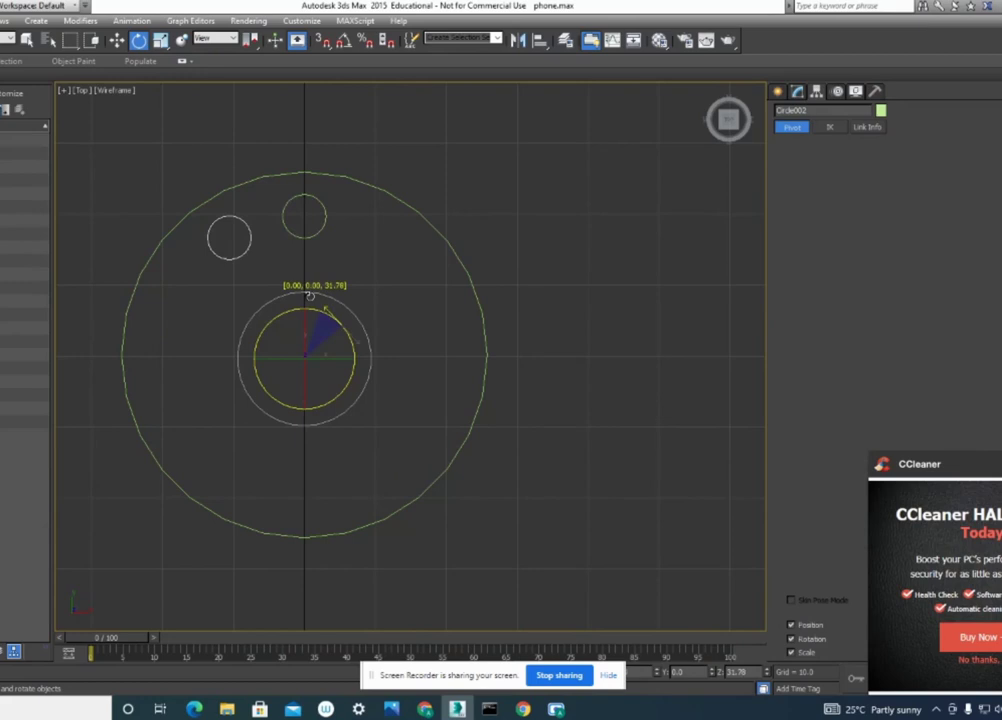
left_click_drag(310, 296, 313, 287, "shift")
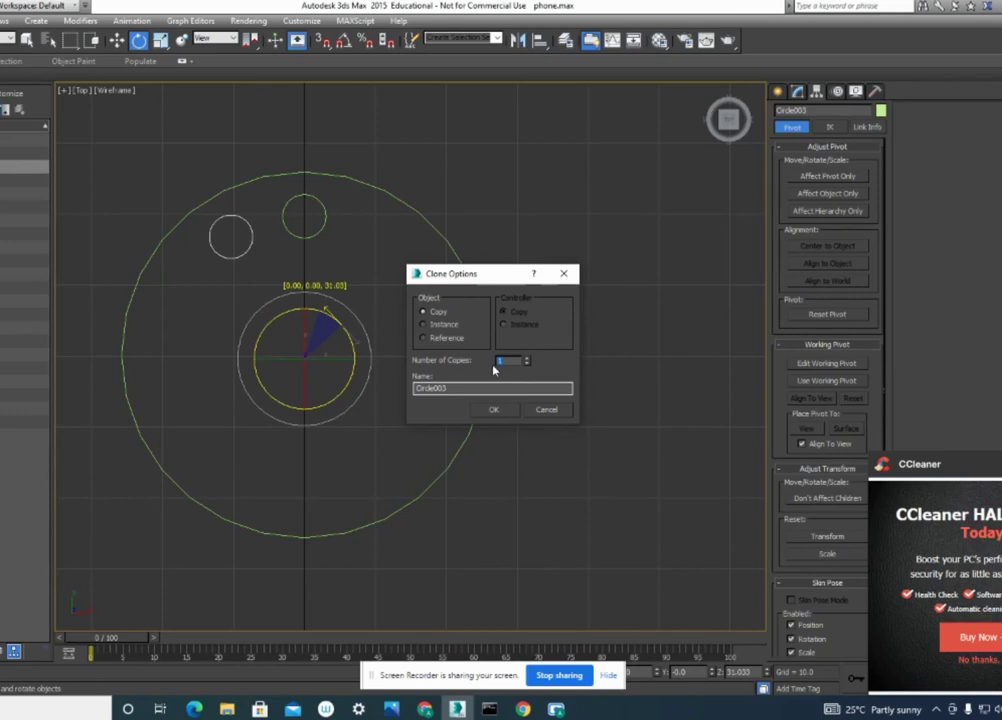
type("9")
left_click(493, 409)
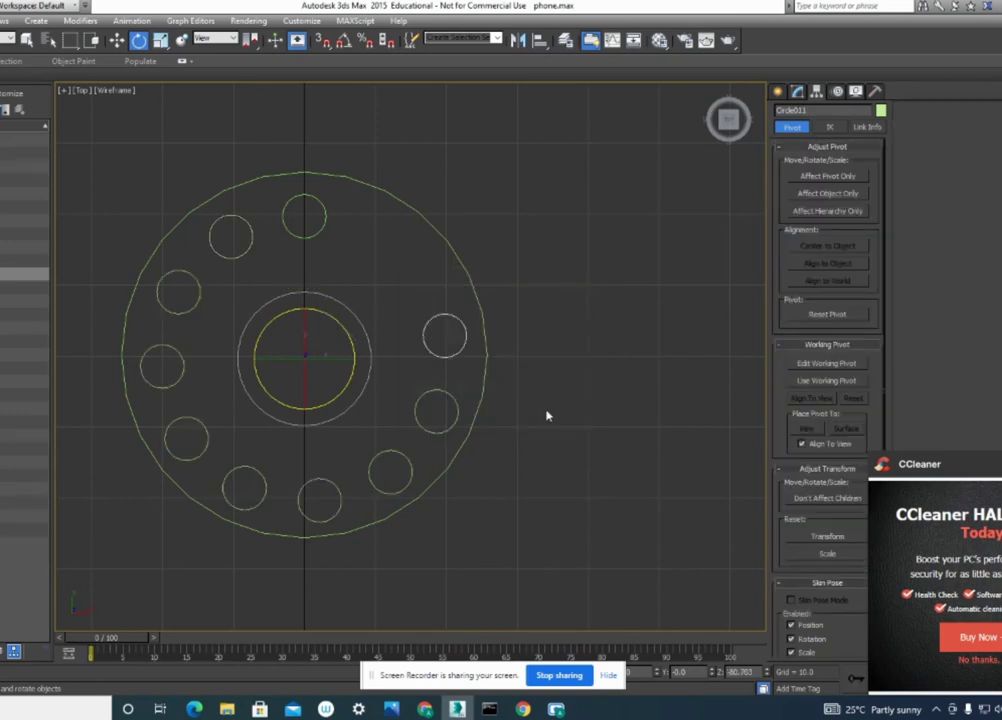
key("Delete")
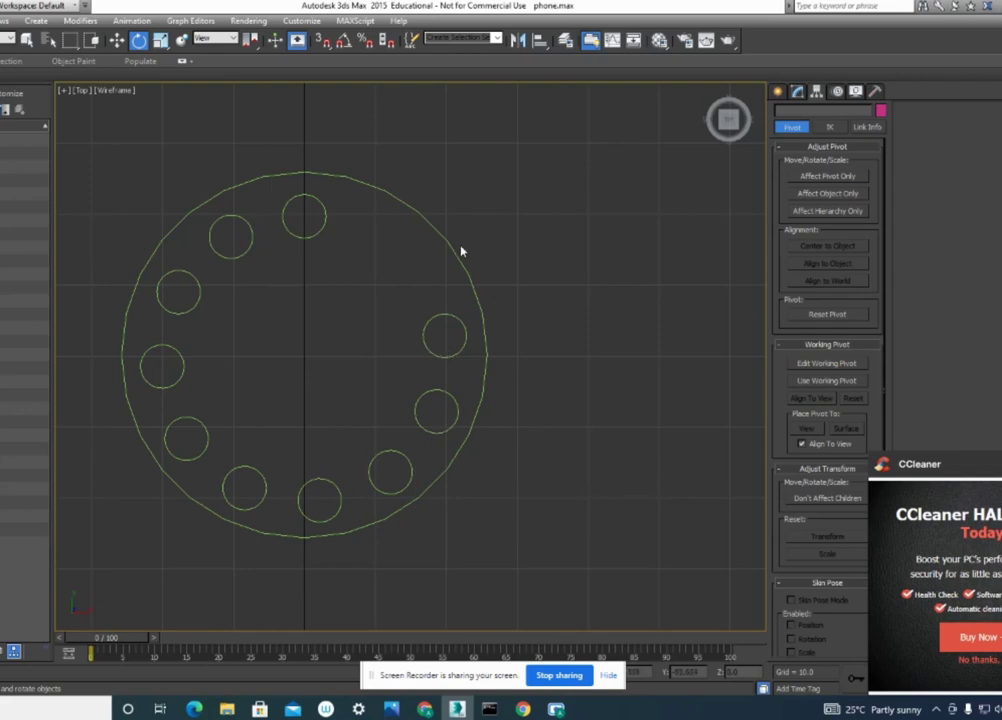
Zoom in on the dial and select its large outer circle, Circle001.
key("ctrl+z")
scroll(503, 169, "up", 4)
scroll(424, 309, "up", 2)
middle_click_drag(424, 309, 531, 289)
left_click(777, 92)
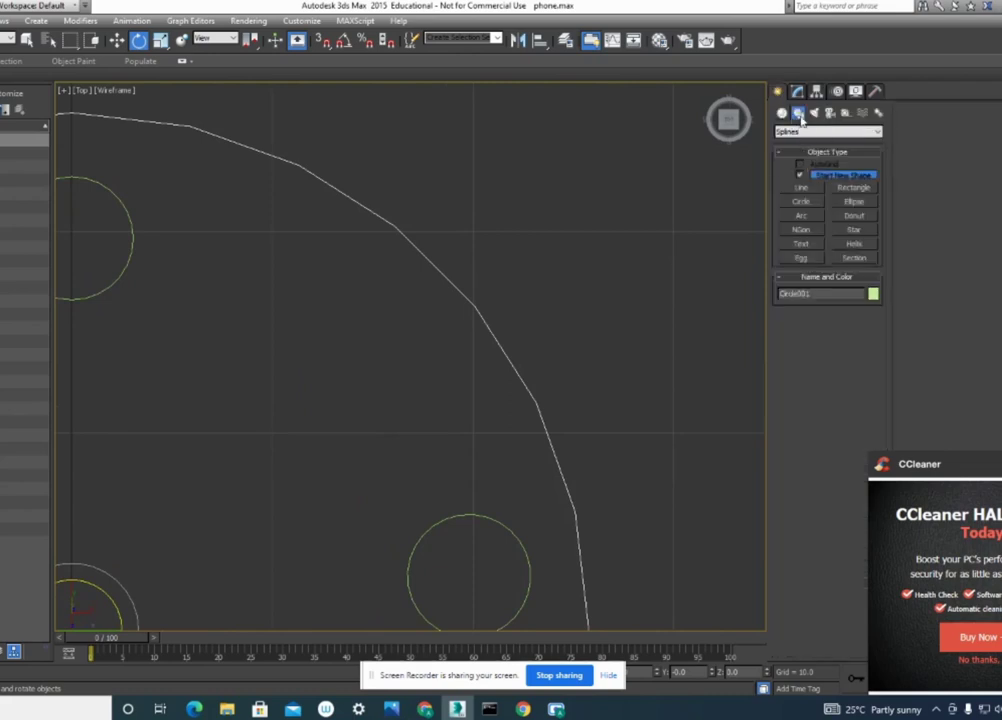
left_click_drag(604, 208, 492, 345)
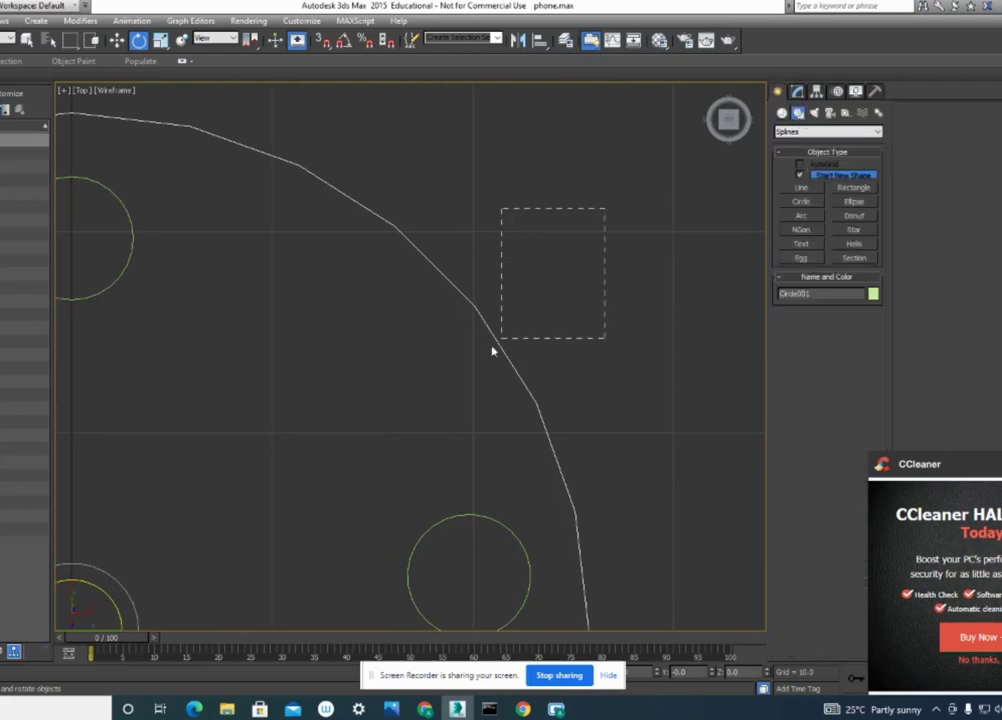
Turn on Adaptive interpolation for Circle001 after comparing it with the segmented outline.
left_click(797, 92)
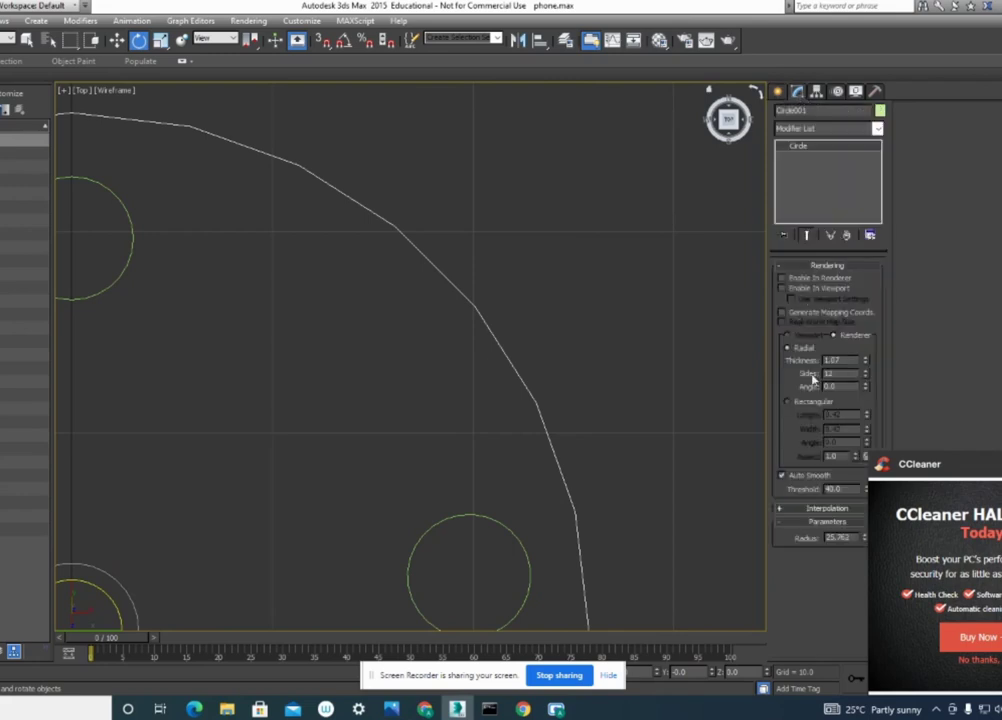
left_click(811, 509)
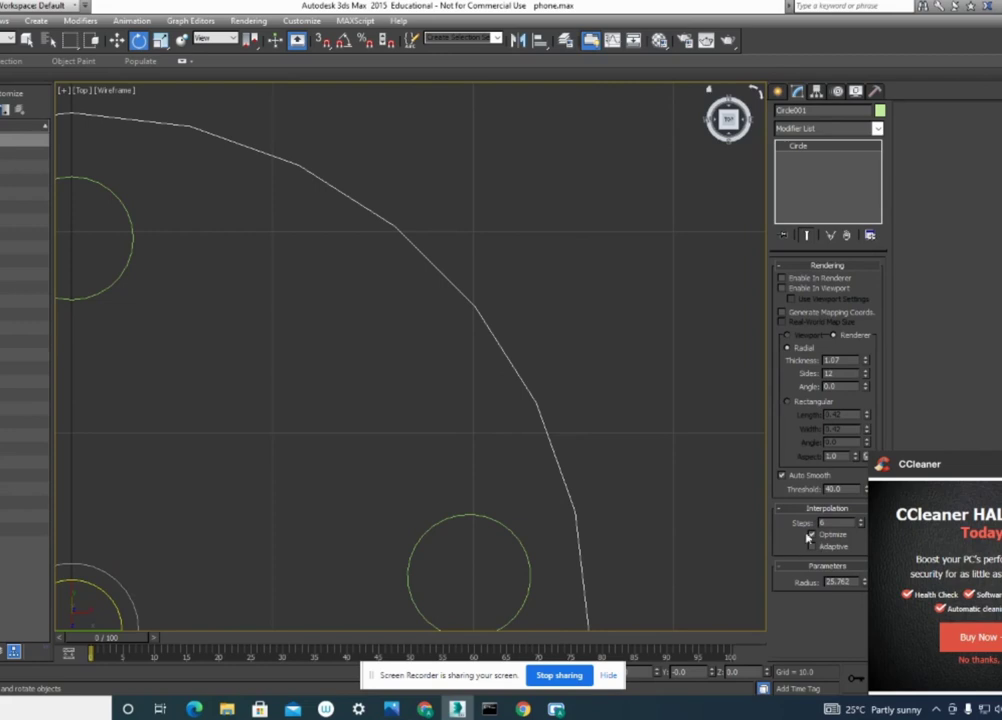
left_click(816, 547)
left_click(816, 547)
left_click(816, 547)
left_click(816, 547)
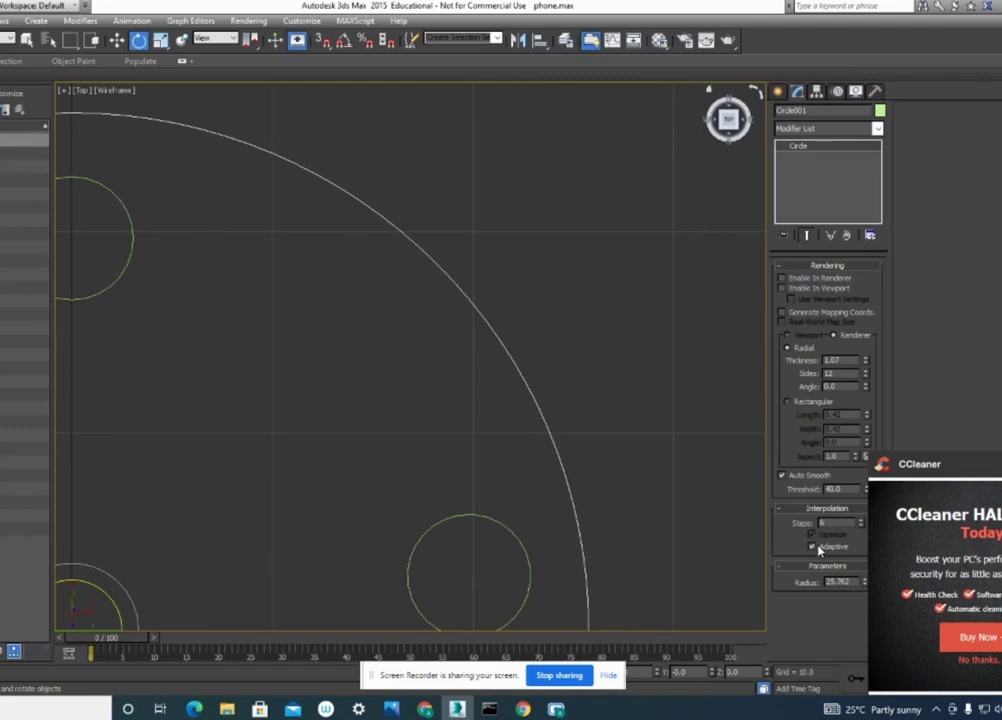
left_click(816, 547)
left_click(816, 547)
left_click(813, 547)
left_click(813, 547)
left_click(813, 547)
left_click(813, 547)
left_click(813, 547)
left_click(813, 547)
left_click(813, 547)
left_click(813, 547)
scroll(311, 399, "down", 5)
Convert the outer circle to an Editable Spline and enter its Spline sub-object level.
mouse_move(358, 398)
middle_mouse_down()
mouse_move(463, 358)
mouse_move(490, 315)
middle_mouse_up()
left_click_drag(493, 273, 425, 350)
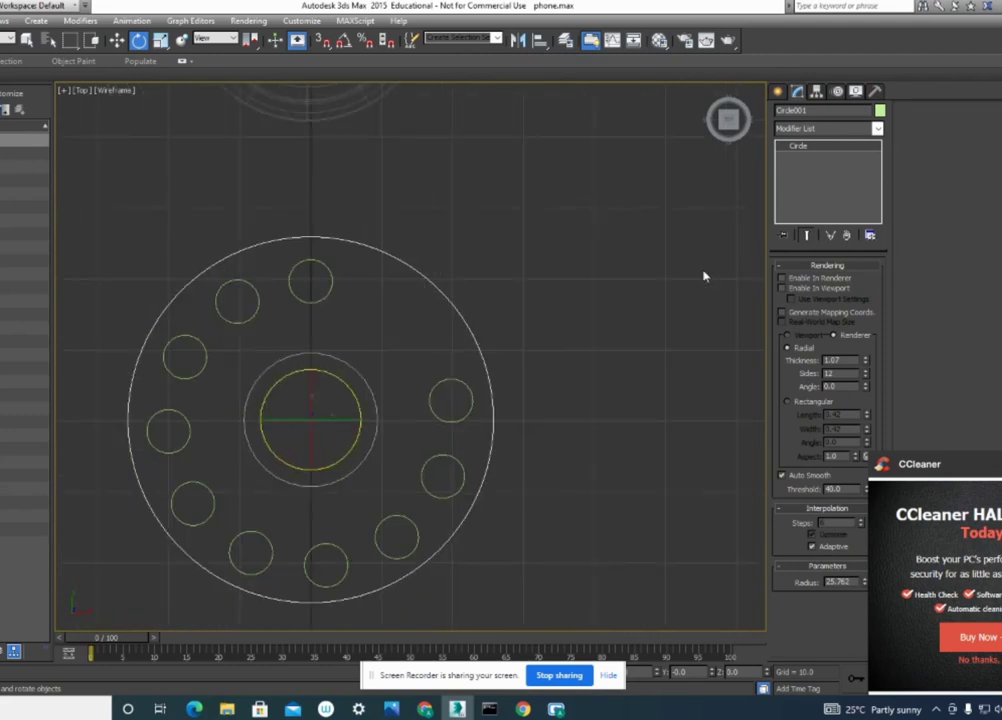
right_click(810, 147)
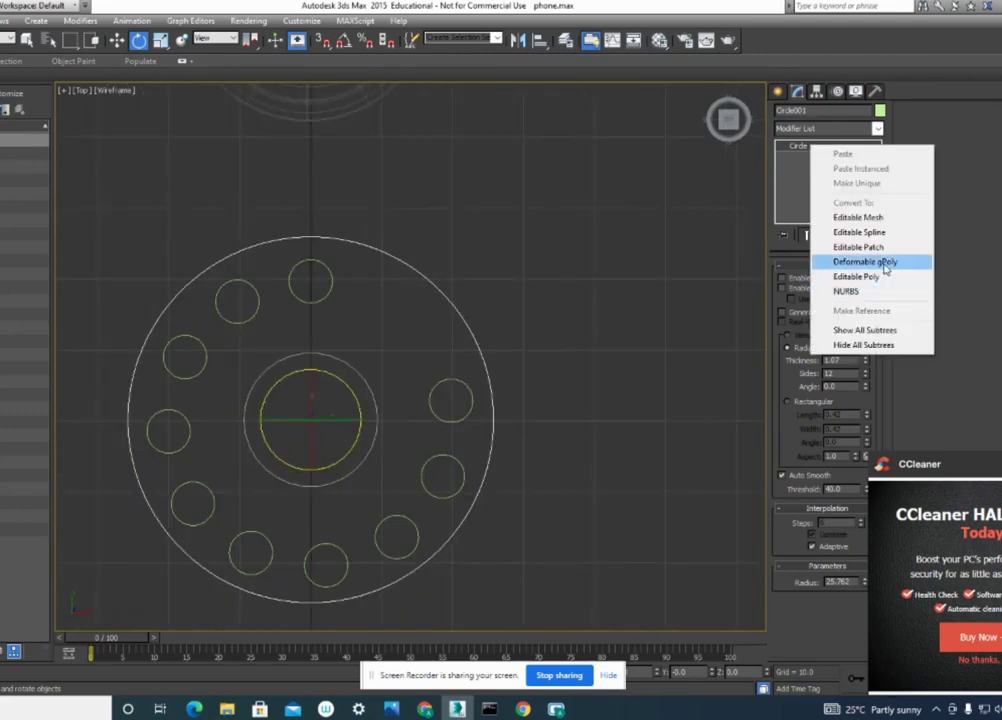
left_click(886, 232)
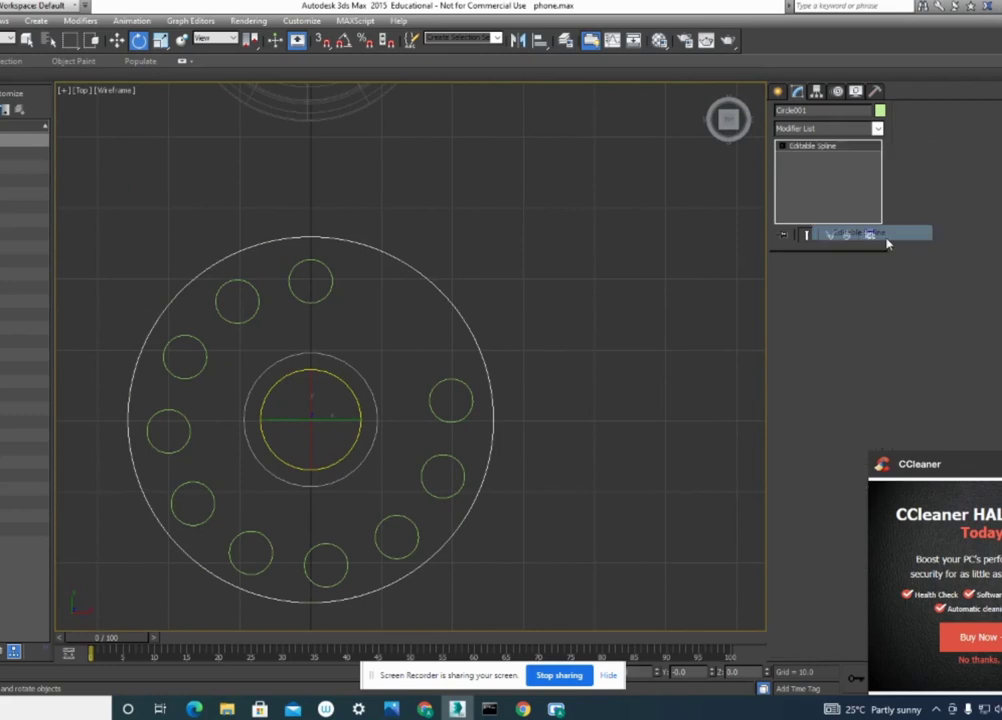
left_click(783, 146)
left_click(815, 181)
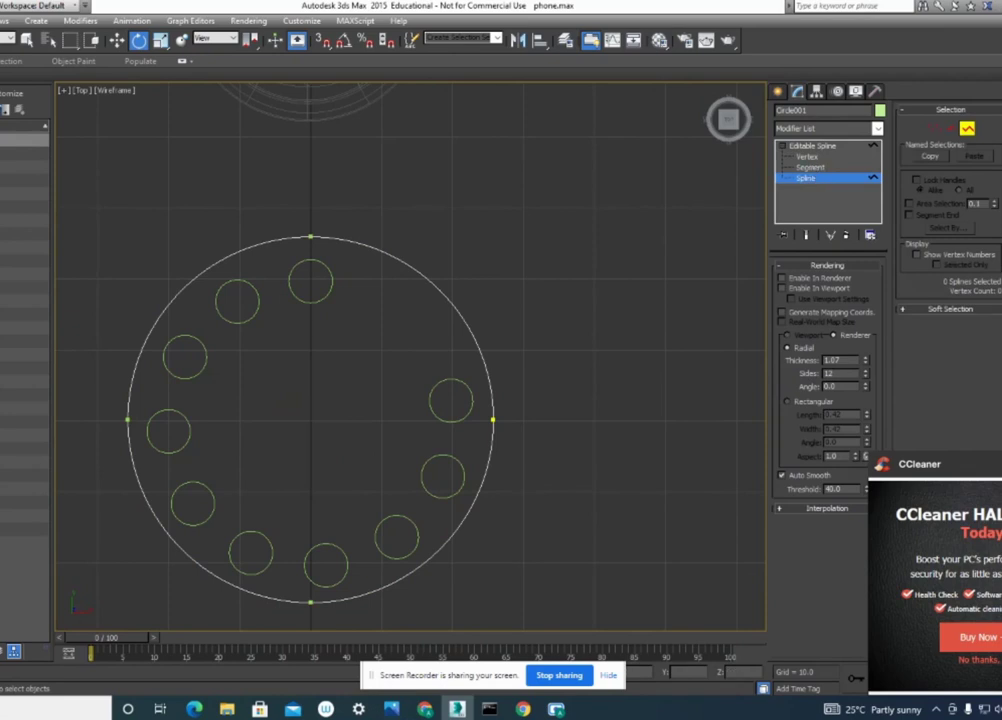
key("q")
Attach all ten finger-hole circles to the outer spline, then leave sub-object level.
left_click(331, 276)
left_click(258, 298, "ctrl")
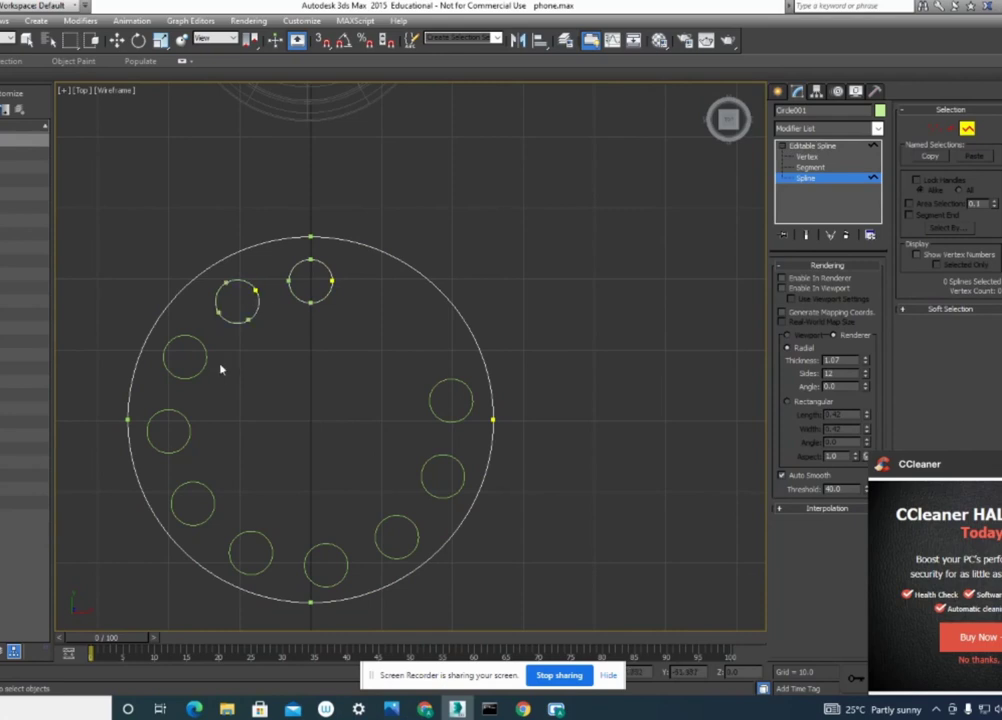
left_click(204, 362, "ctrl")
left_click(189, 425, "ctrl")
left_click(213, 492, "ctrl")
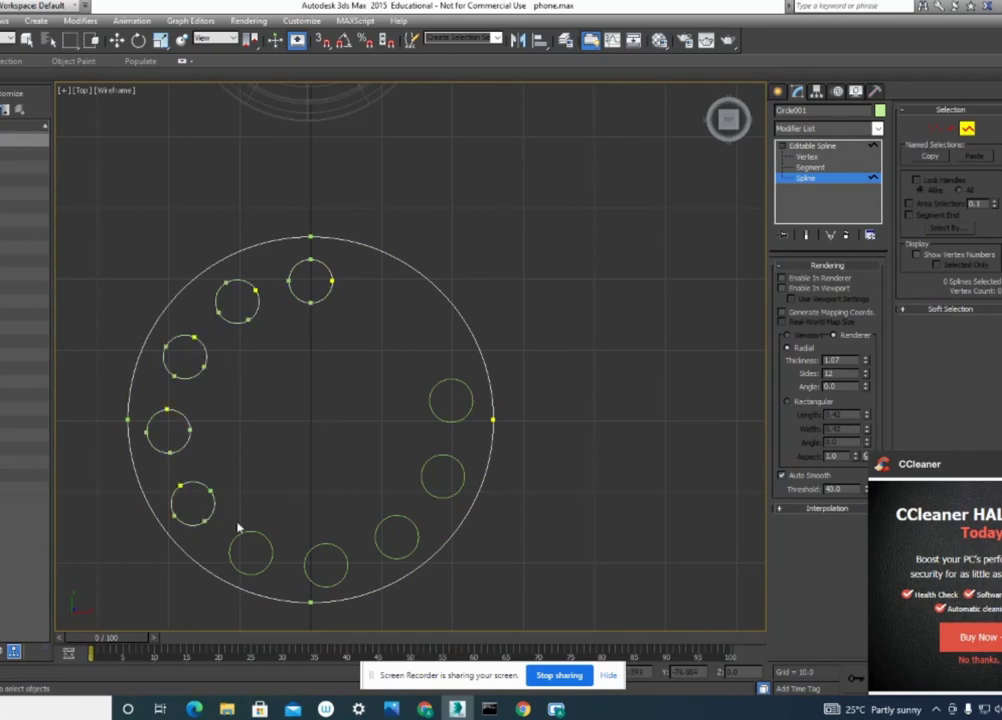
left_click(262, 534, "ctrl")
left_click(344, 560, "ctrl")
left_click(387, 519, "ctrl")
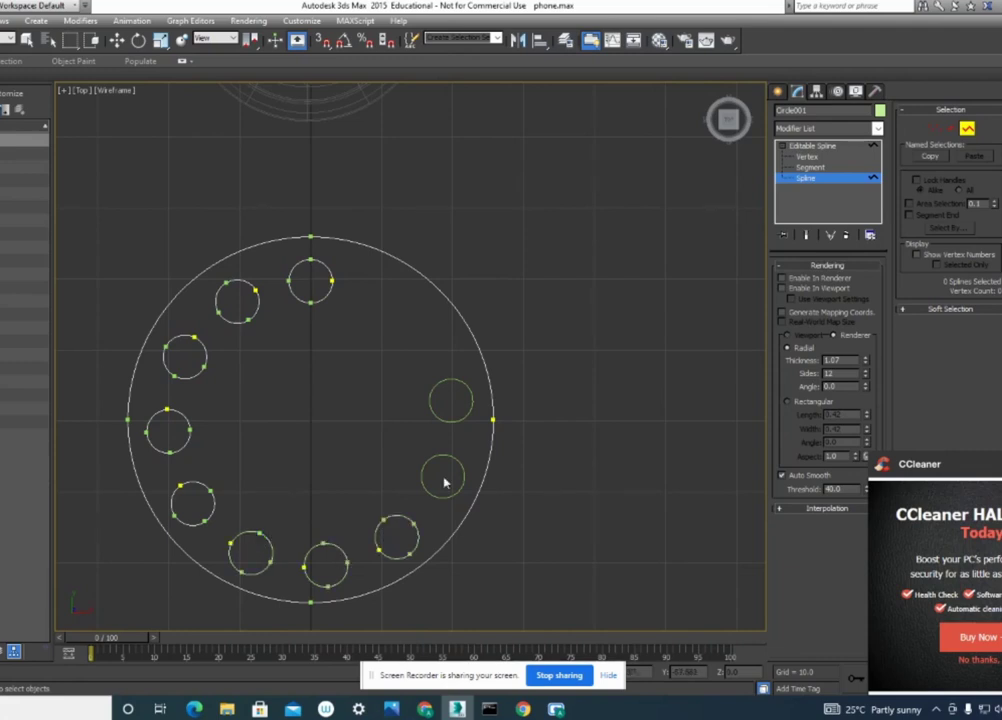
left_click(451, 461, "ctrl")
left_click(466, 414, "ctrl")
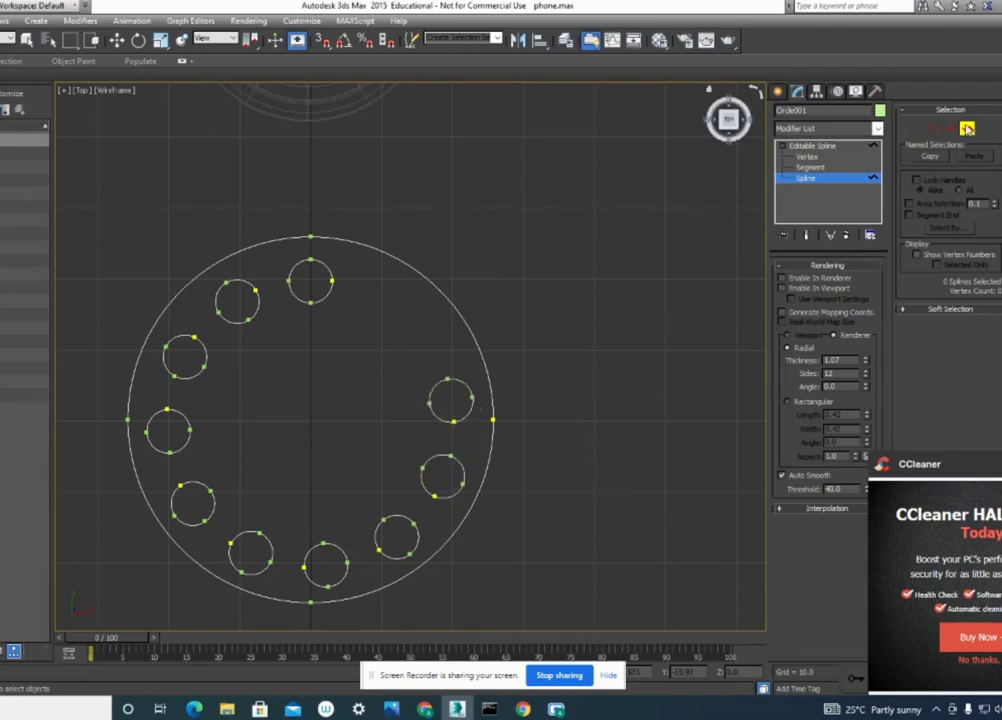
key("3")
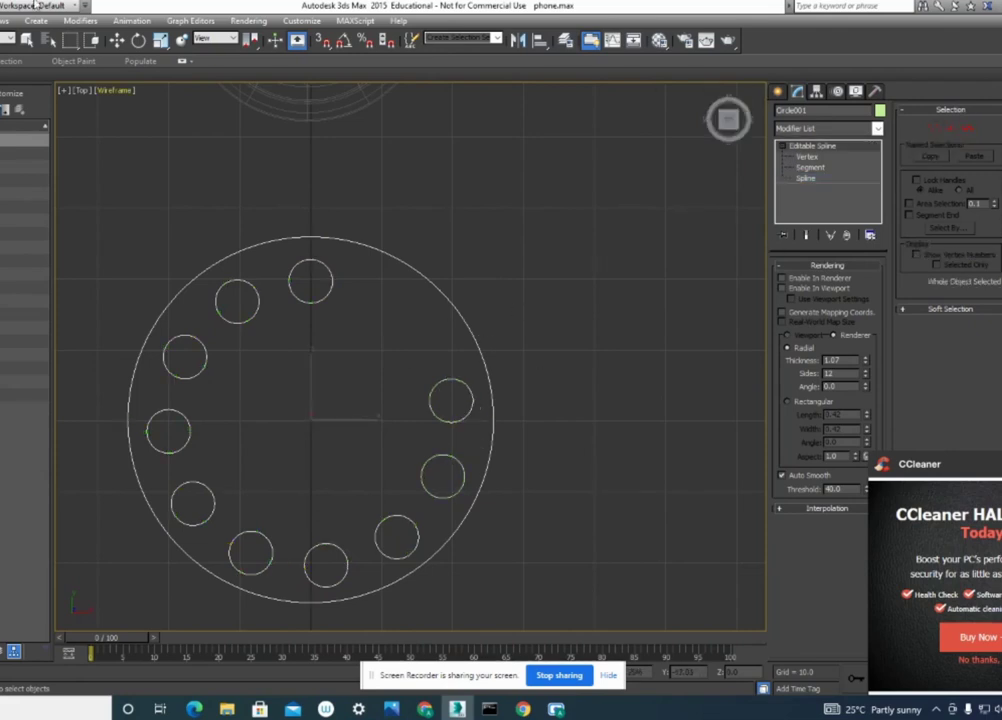
Select the dial shape and maximize the Perspective view, zoomed in face-on.
key("w")
left_click_drag(451, 229, 418, 316)
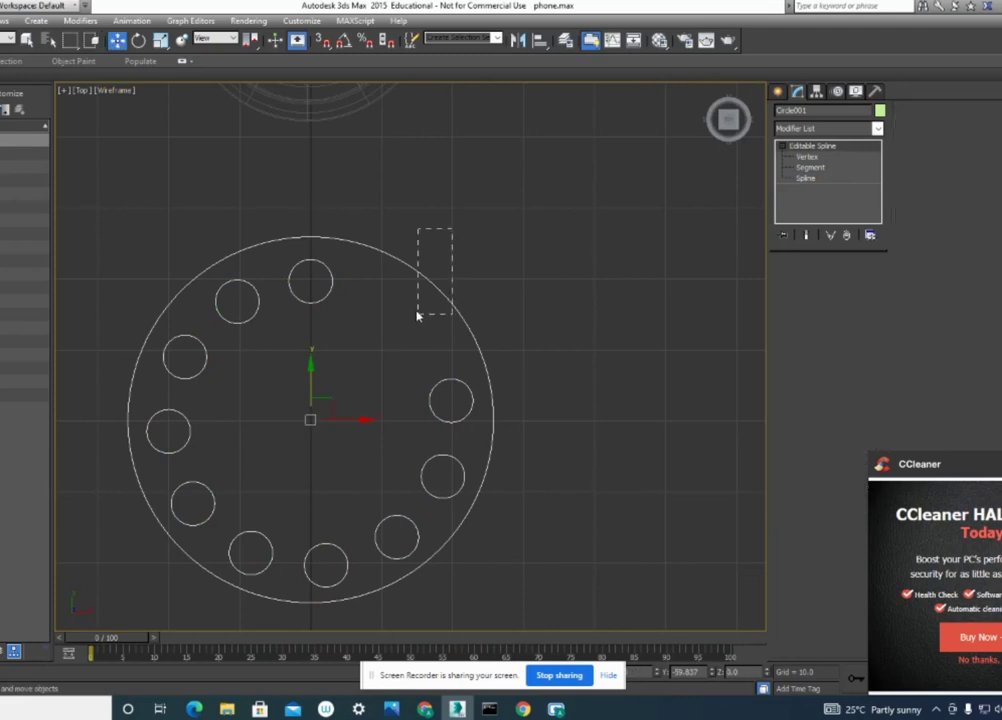
key("alt+w")
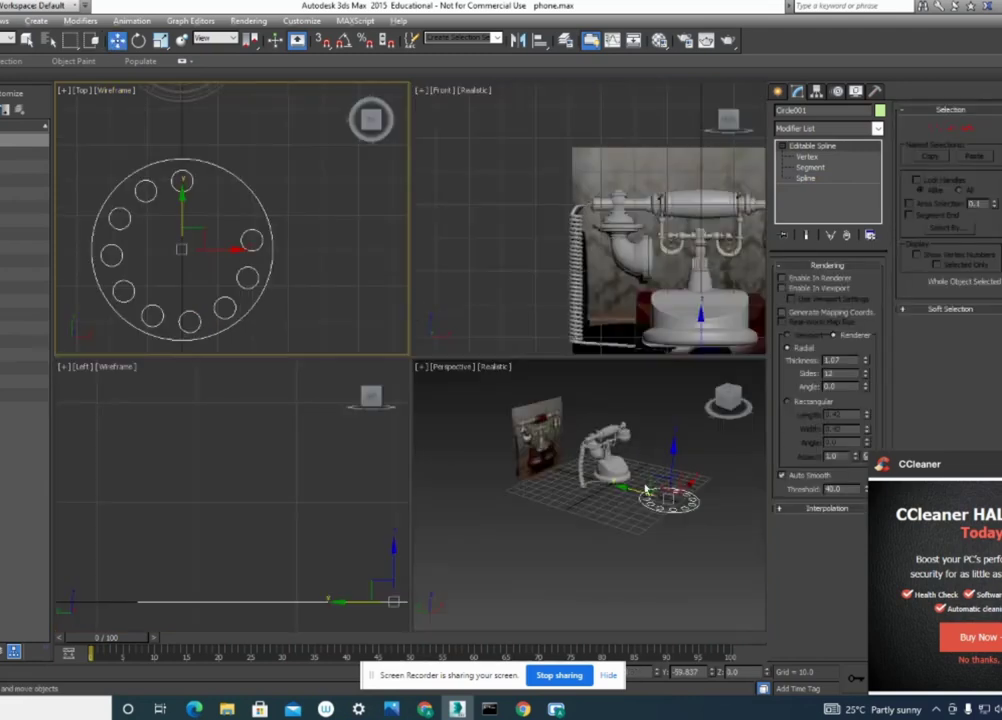
key("alt+w")
scroll(441, 429, "up", 2)
scroll(445, 418, "up", 2)
scroll(460, 454, "up", 2)
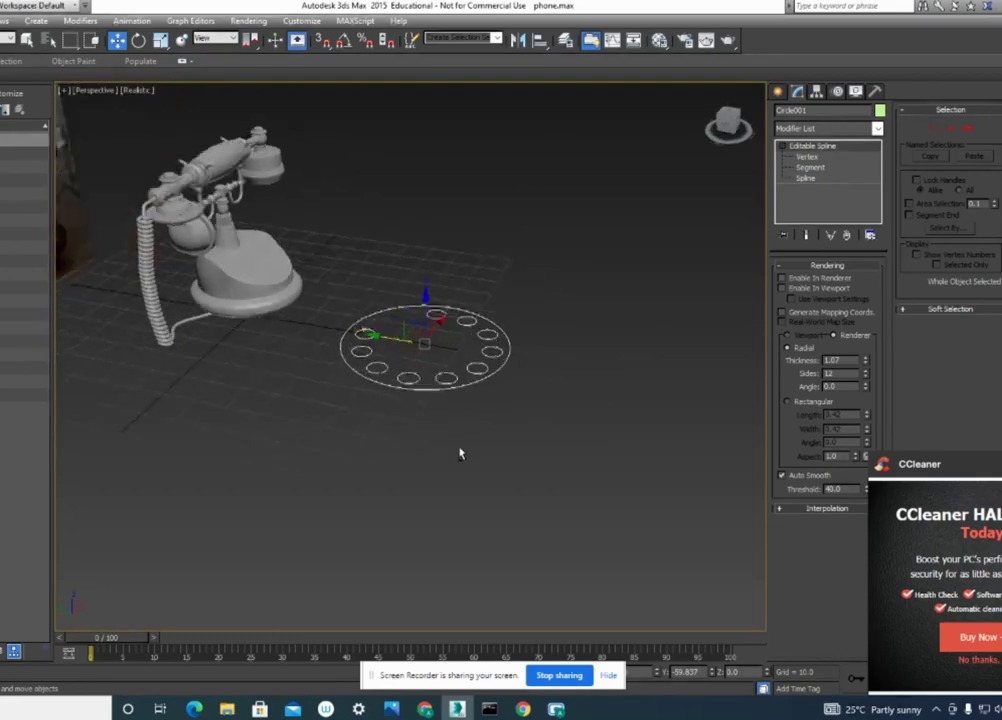
scroll(492, 382, "up", 2)
scroll(405, 394, "up", 1)
mouse_move(557, 420)
middle_mouse_down("alt")
mouse_move(566, 465)
mouse_move(445, 481)
middle_mouse_up("alt")
scroll(717, 390, "up", 2)
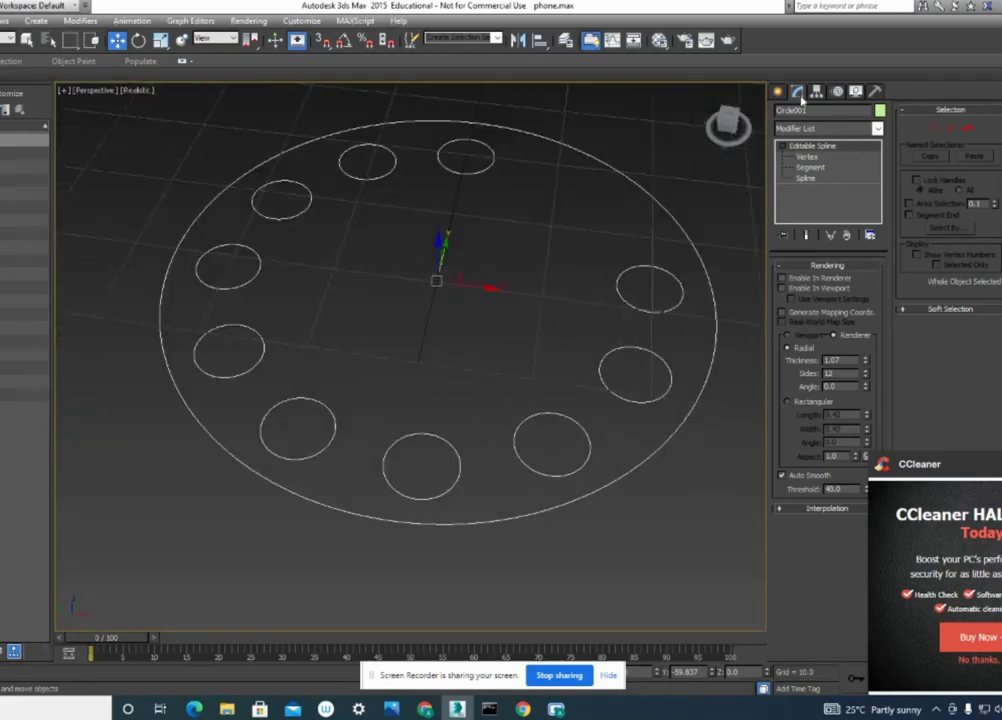
Apply a trial Bevel modifier, undo it, and return to Spline sub-object level.
left_click(878, 129)
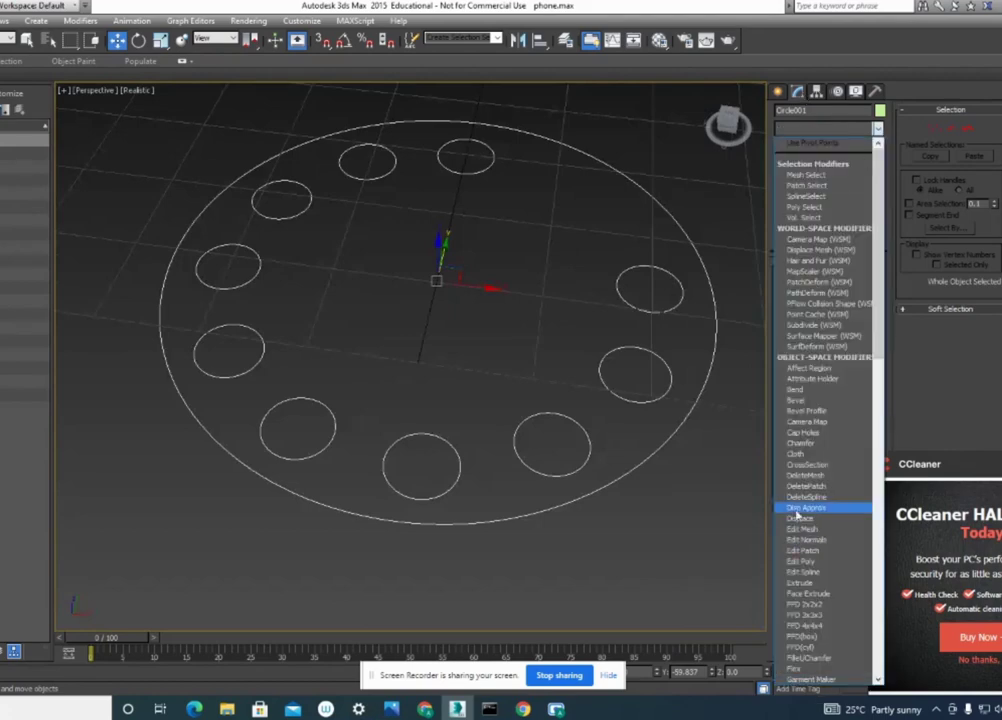
left_click(800, 401)
mouse_move(476, 508)
middle_mouse_down("alt")
mouse_move(563, 529)
mouse_move(530, 597)
mouse_move(492, 550)
mouse_move(501, 532)
mouse_move(532, 519)
mouse_move(514, 530)
middle_mouse_up("alt")
key("ctrl+z")
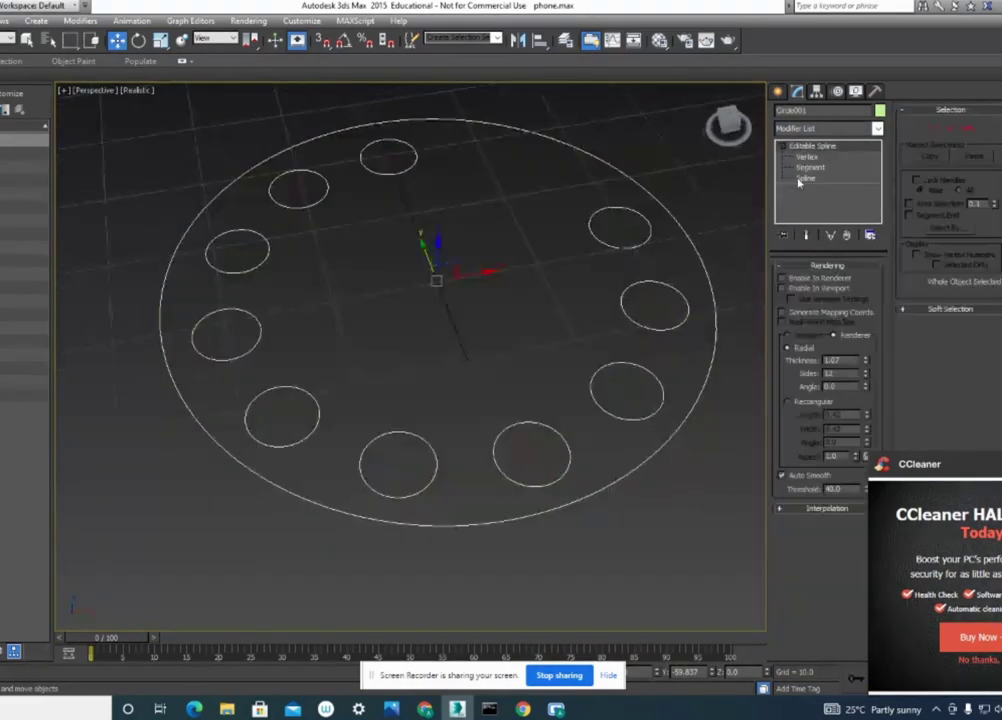
left_click(808, 178)
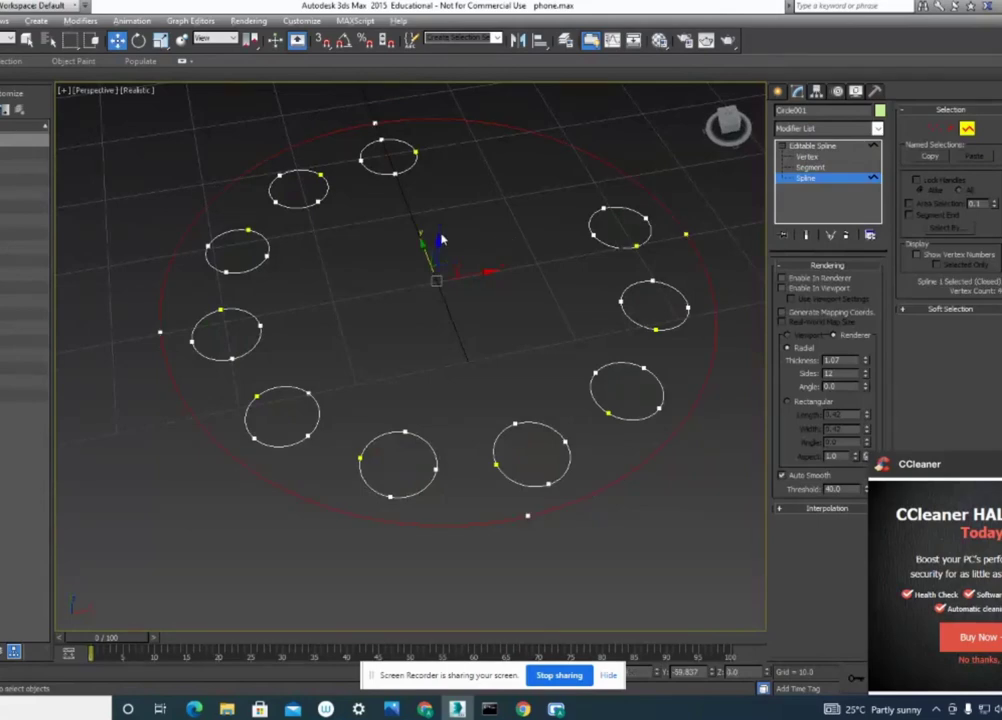
Shift-scale the outer spline inward to clone a small centre-hole circle.
key("alt+w")
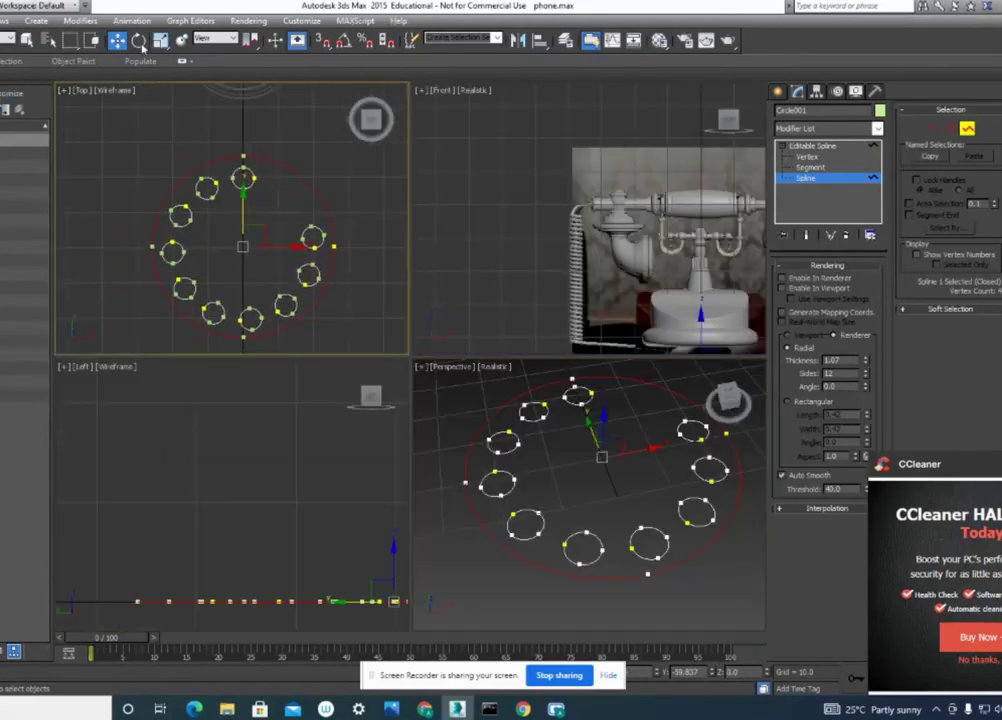
left_click(160, 40)
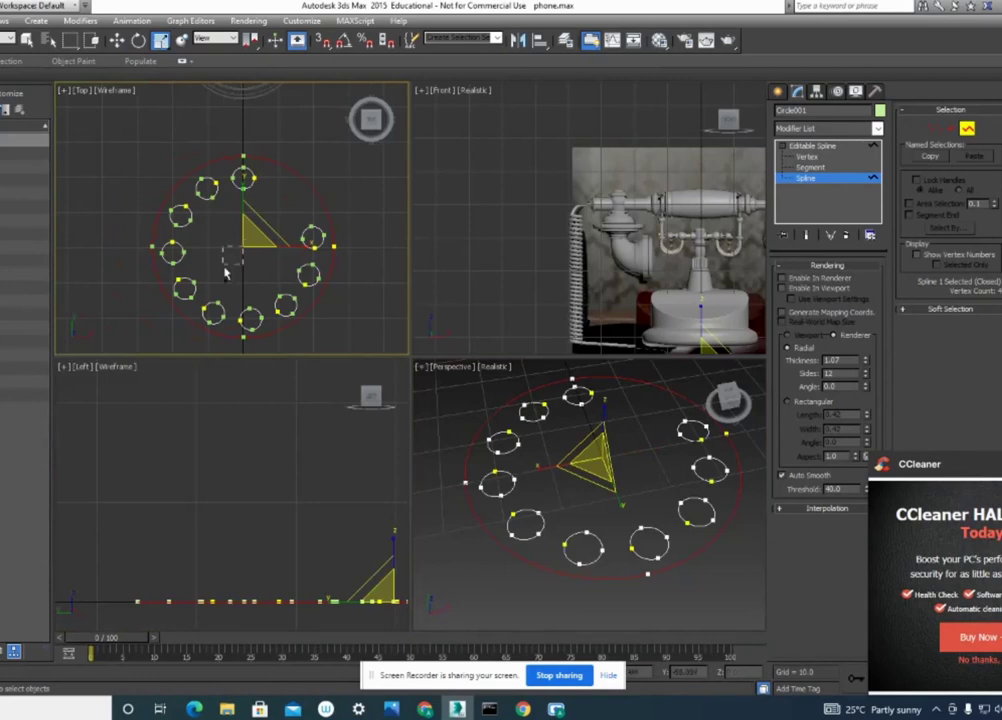
left_click_drag(251, 242, 71, 364, "shift")
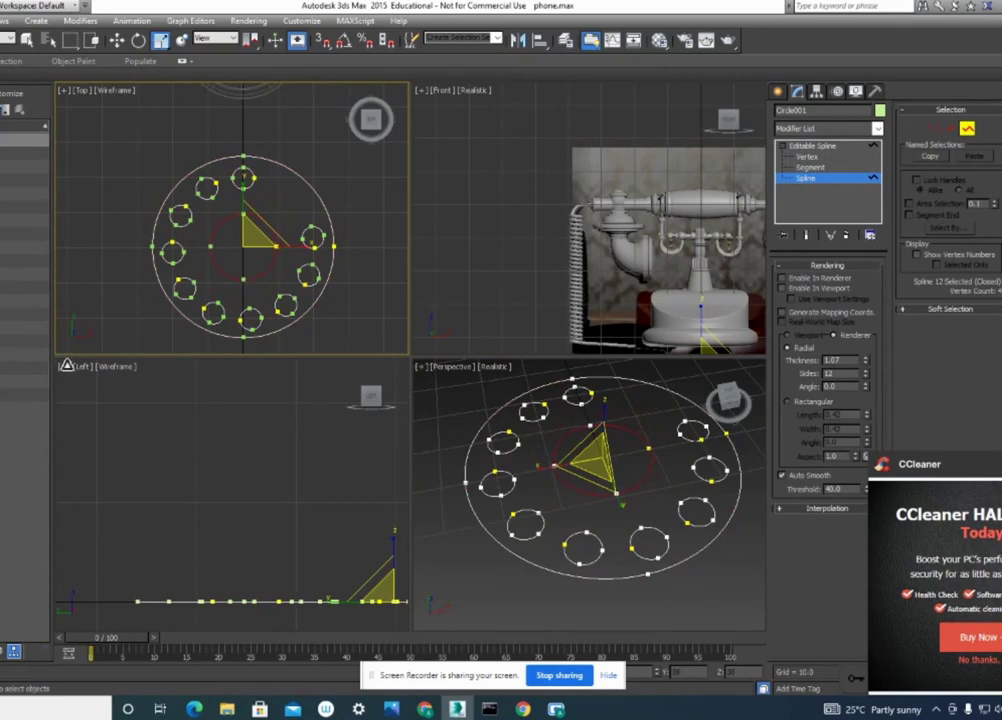
left_click(116, 40)
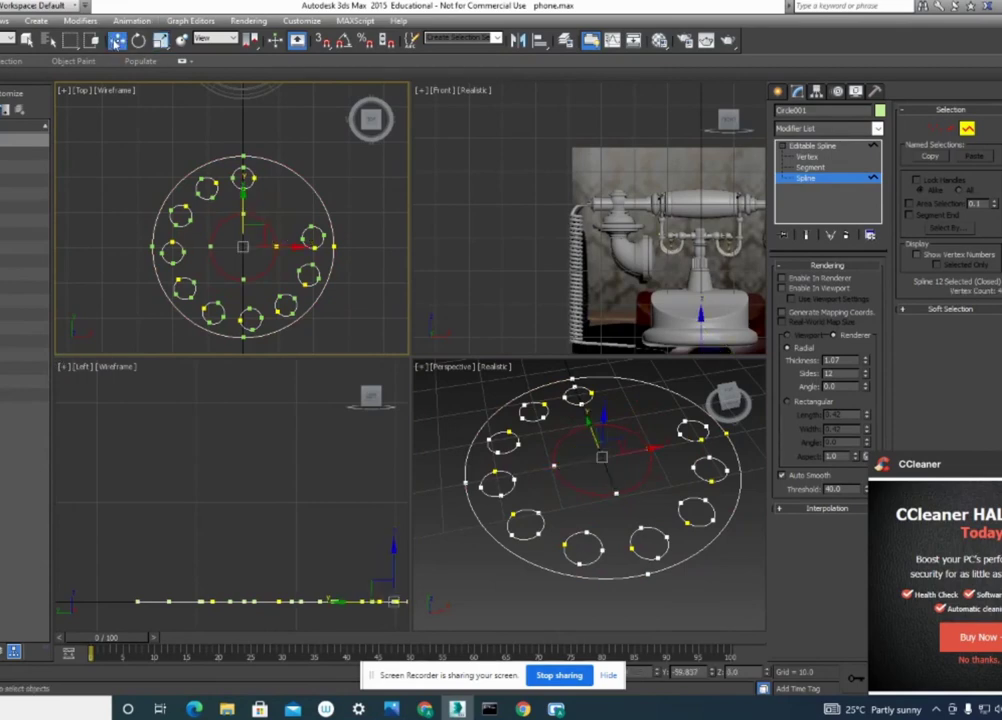
left_click(967, 130)
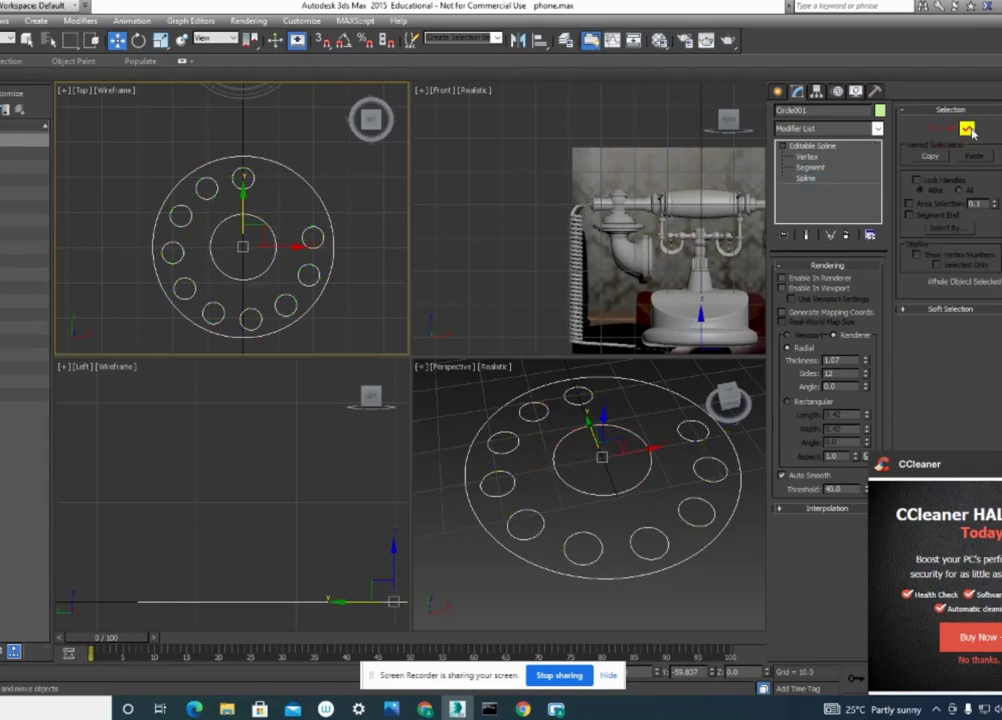
Add a Bevel modifier to the dial shape and maximize the Perspective view to inspect it.
left_click(877, 129)
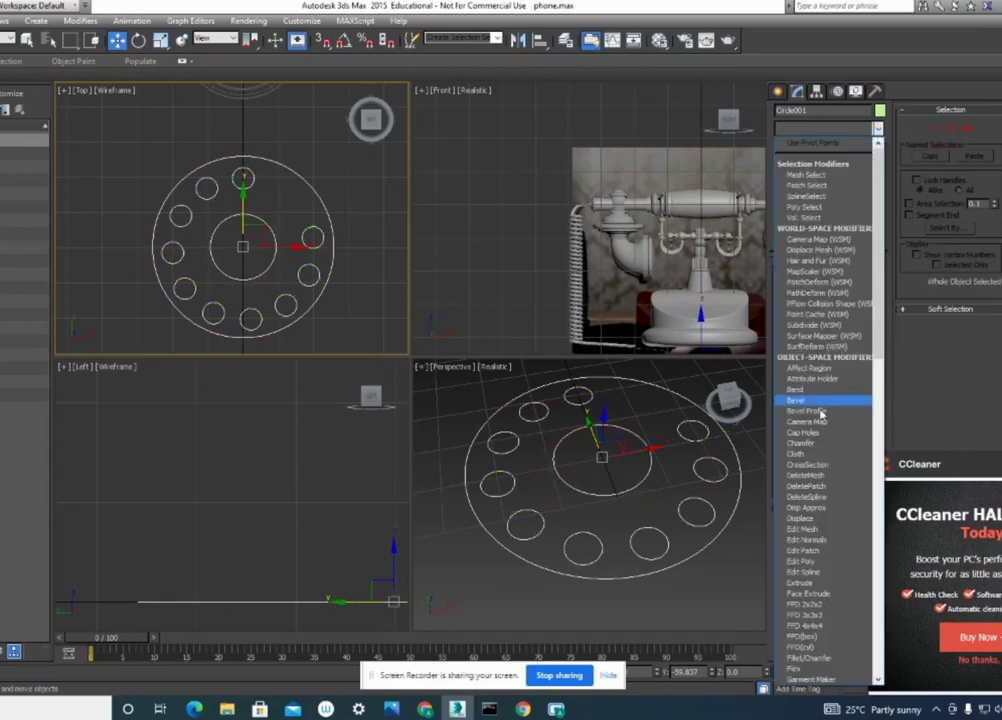
scroll(818, 411, "down", 8)
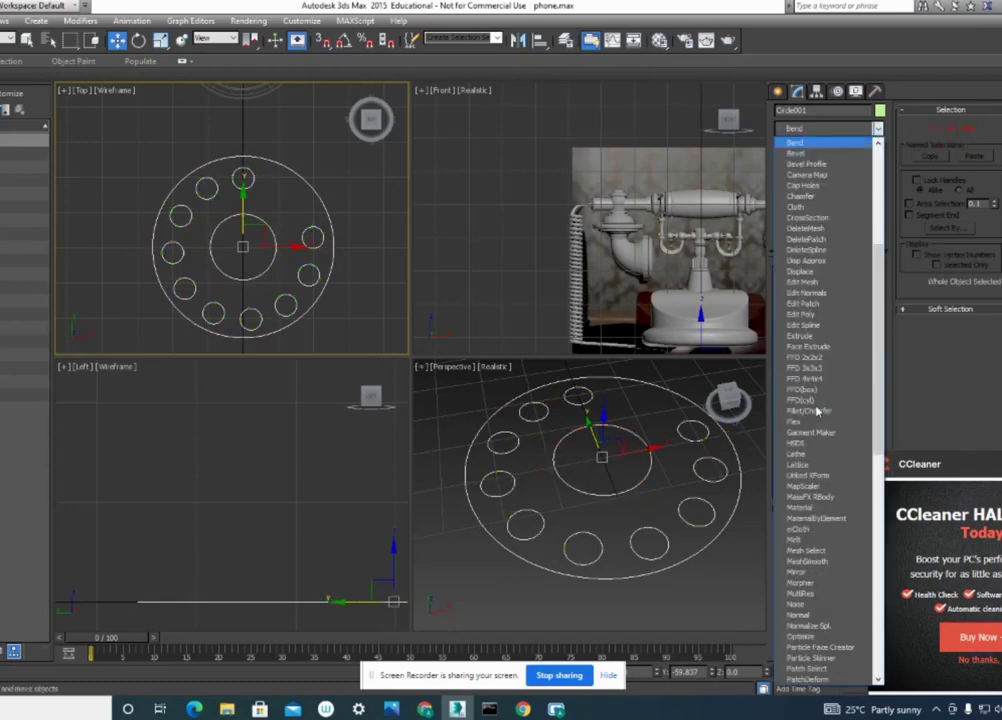
left_click(830, 156)
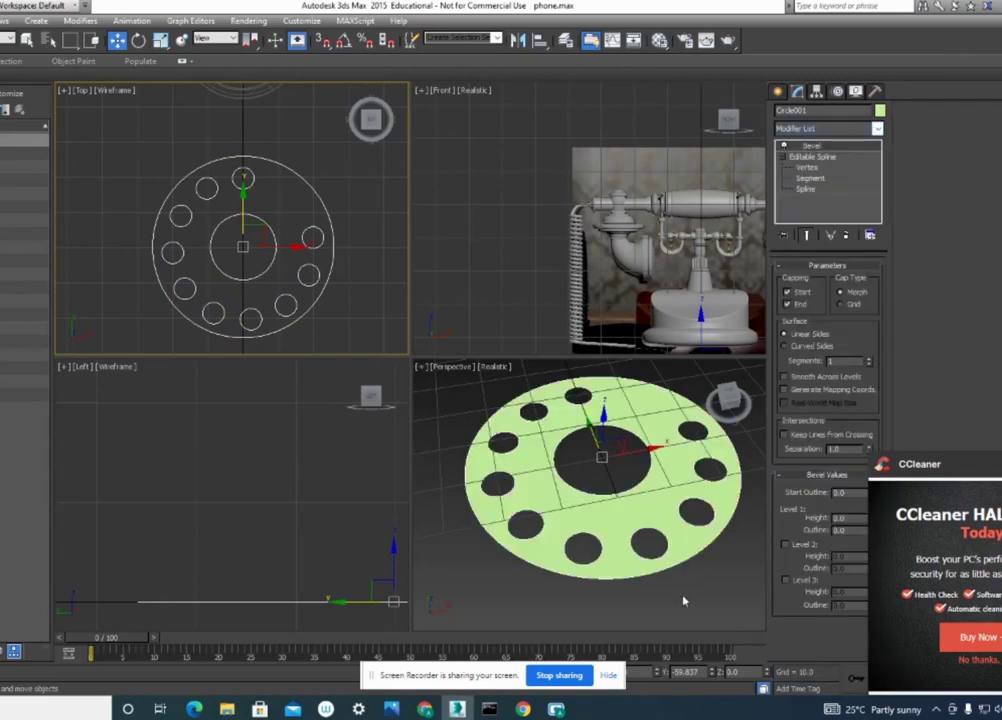
mouse_move(726, 590)
middle_mouse_down("alt")
mouse_move(675, 602)
mouse_move(635, 546)
mouse_move(682, 530)
mouse_move(667, 590)
middle_mouse_up("alt")
key("alt+w")
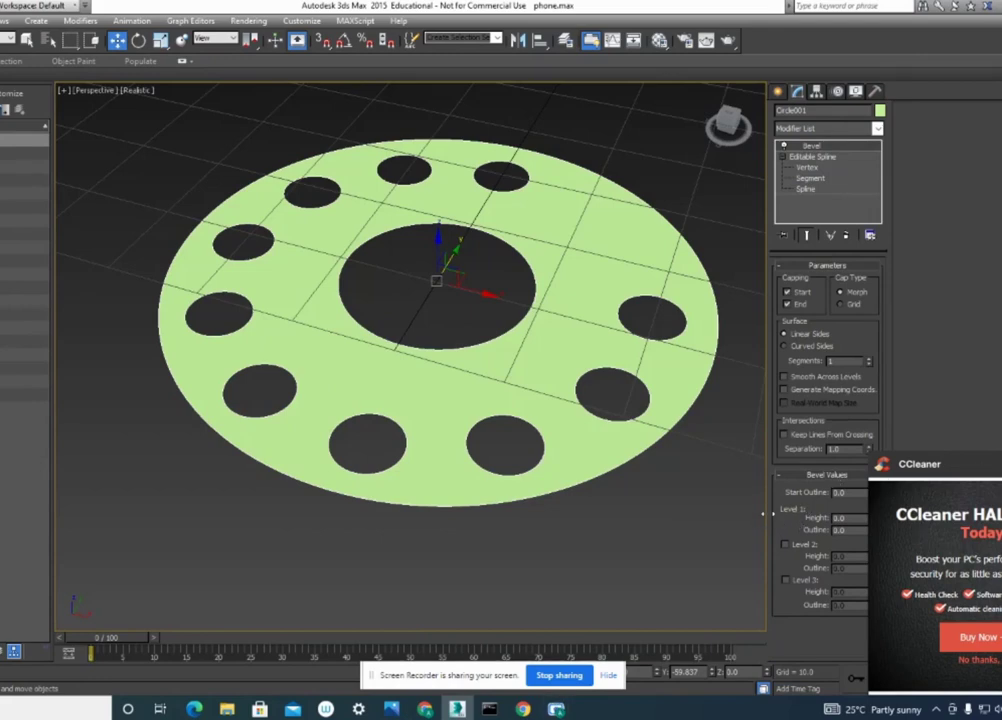
left_click_drag(710, 508, 588, 508)
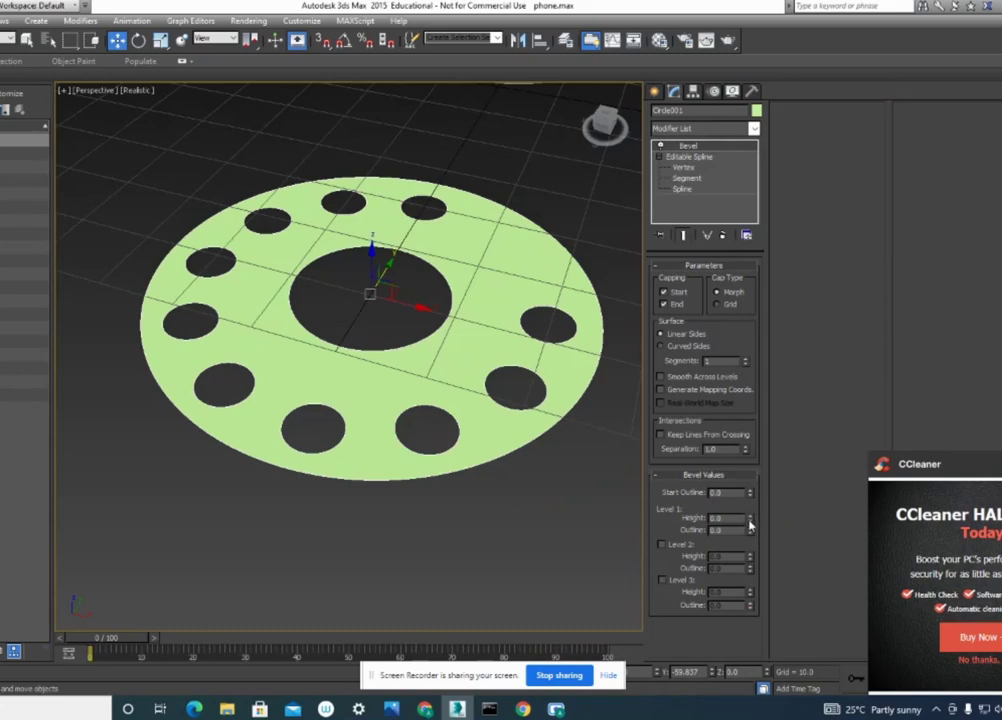
Set Bevel Level 1 to height 1.0 and outline 0.2.
left_click_drag(752, 522, 750, 517)
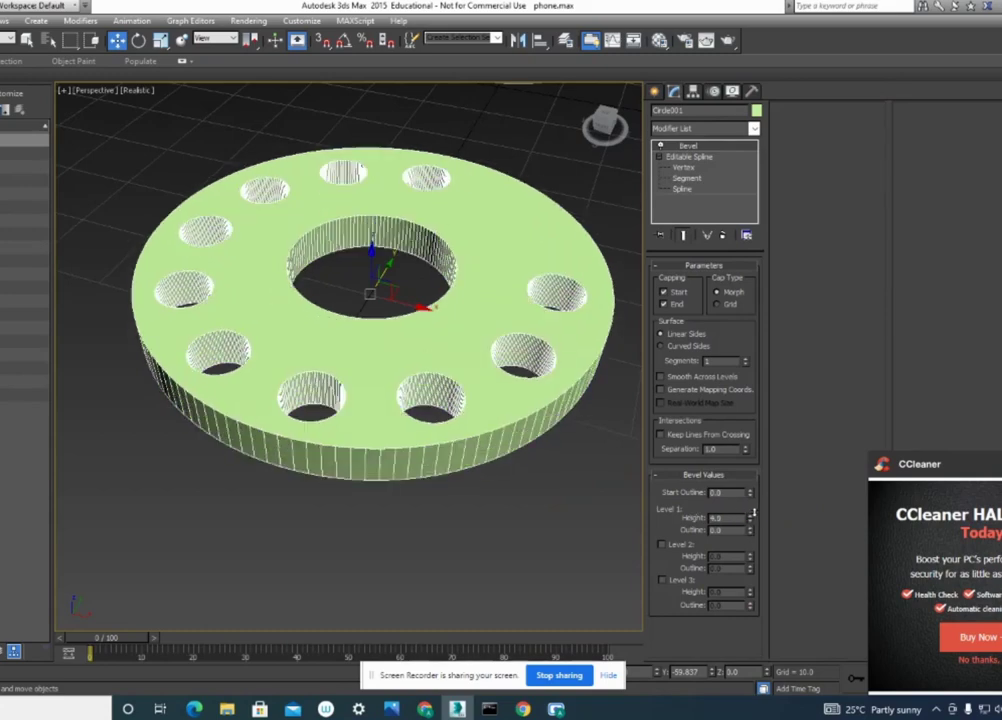
left_click_drag(751, 516, 750, 518)
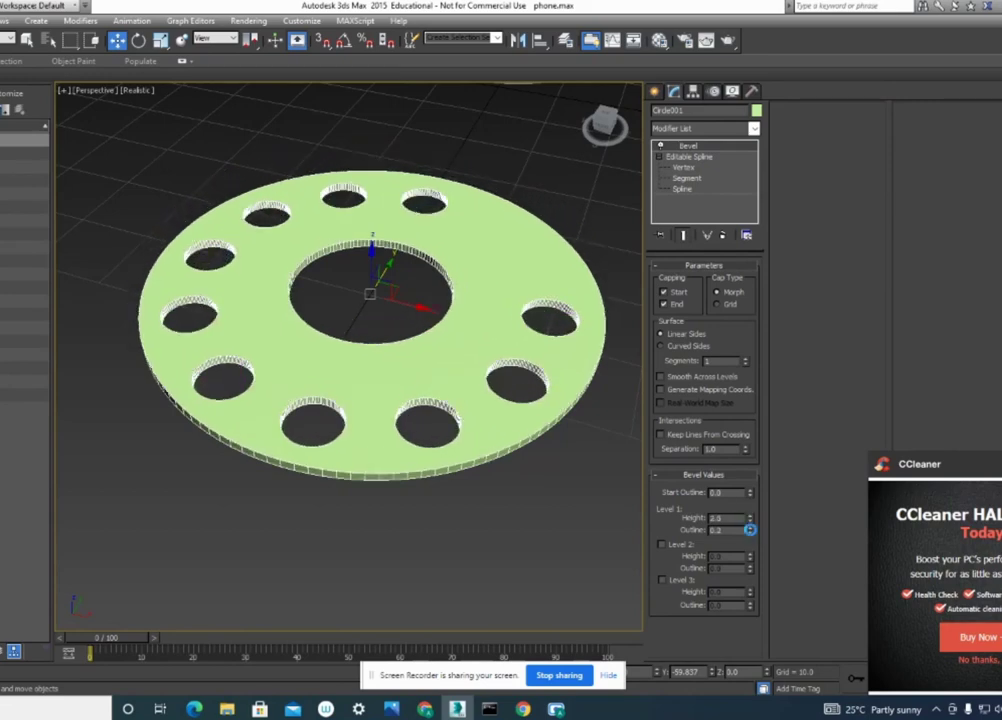
left_click_drag(754, 528, 752, 536)
mouse_move(484, 562)
middle_mouse_down("alt")
mouse_move(505, 544)
mouse_move(485, 546)
mouse_move(510, 517)
mouse_move(559, 472)
mouse_move(573, 474)
mouse_move(566, 470)
middle_mouse_up("alt")
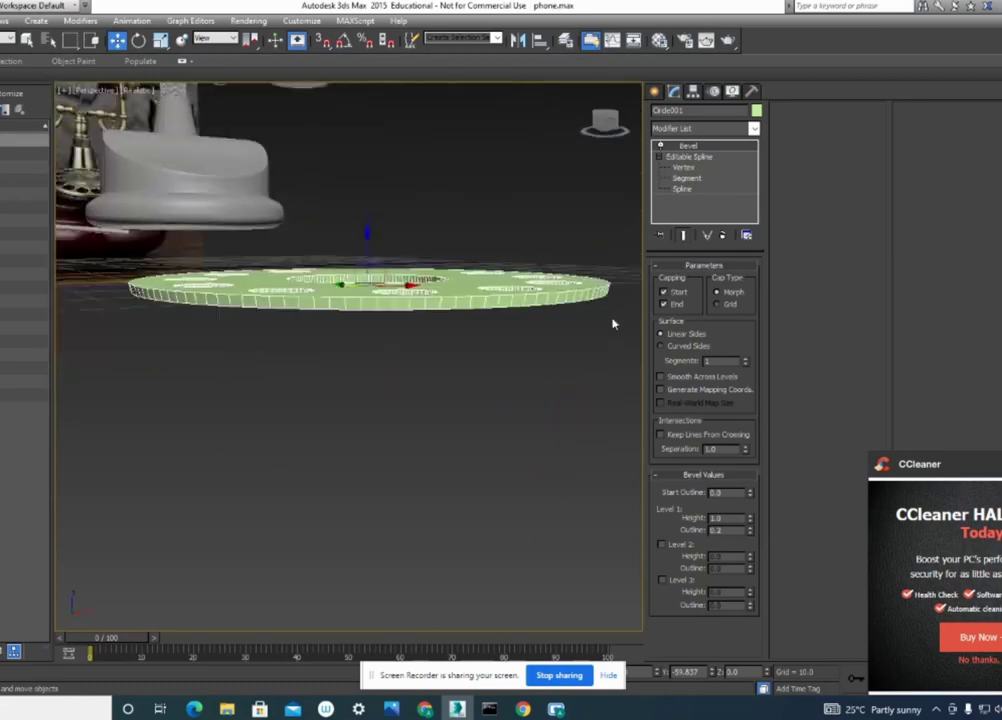
mouse_move(603, 335)
middle_mouse_down("alt")
mouse_move(566, 407)
mouse_move(519, 418)
mouse_move(530, 430)
middle_mouse_up("alt")
Enable Level 2 (height 1.5, outline 0) and Level 3 (height 1.0, outline -0.4).
left_click(661, 545)
left_click(751, 561)
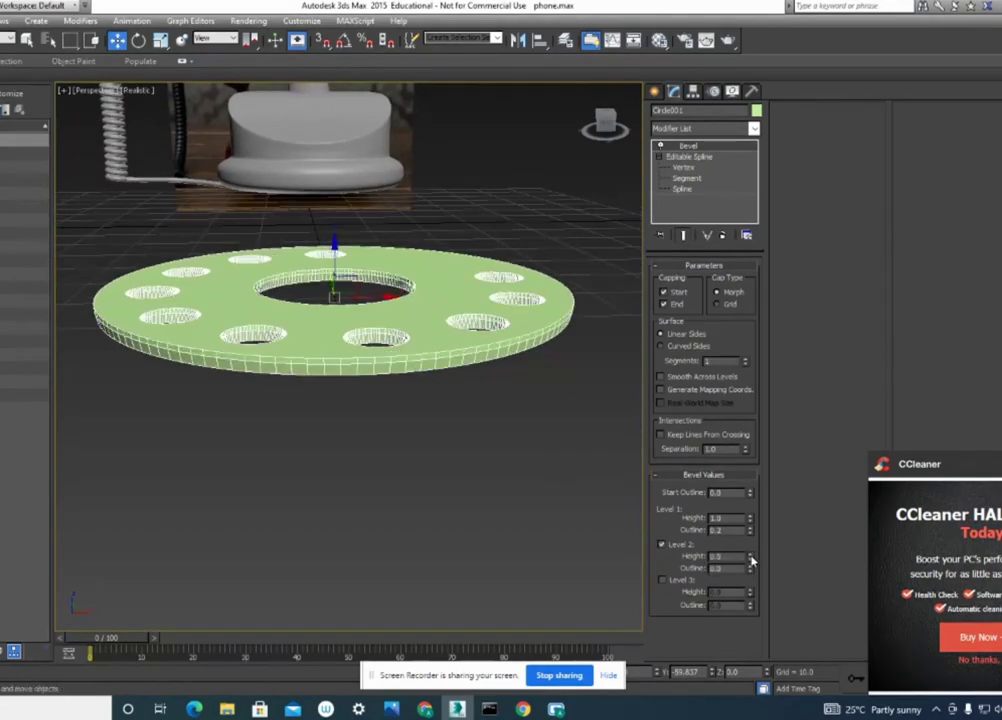
left_click(751, 561)
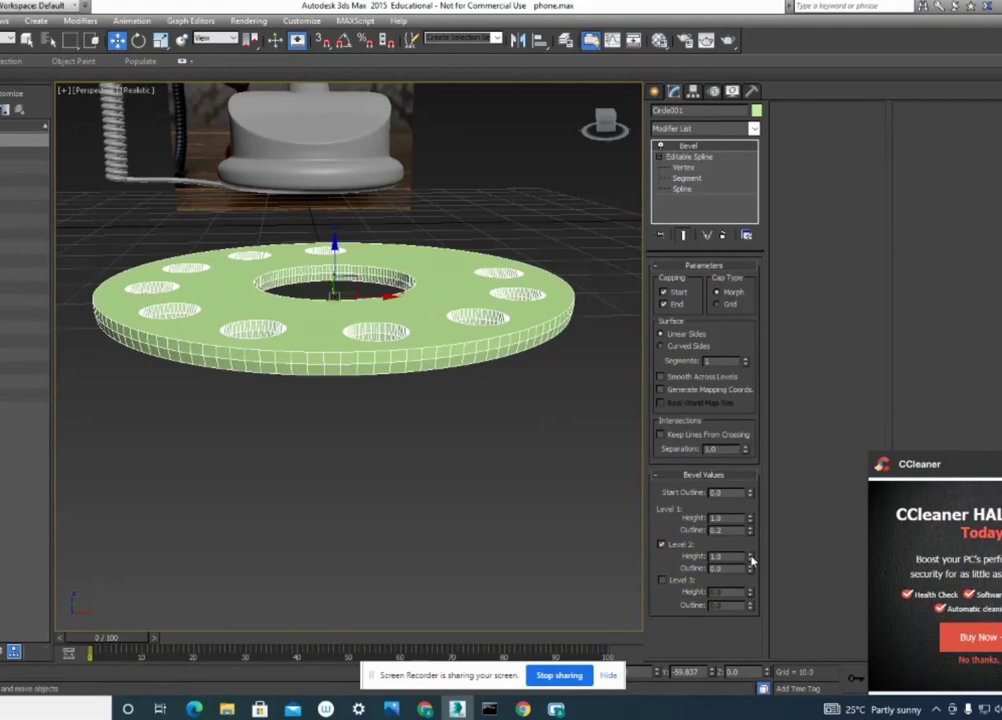
left_click(751, 561)
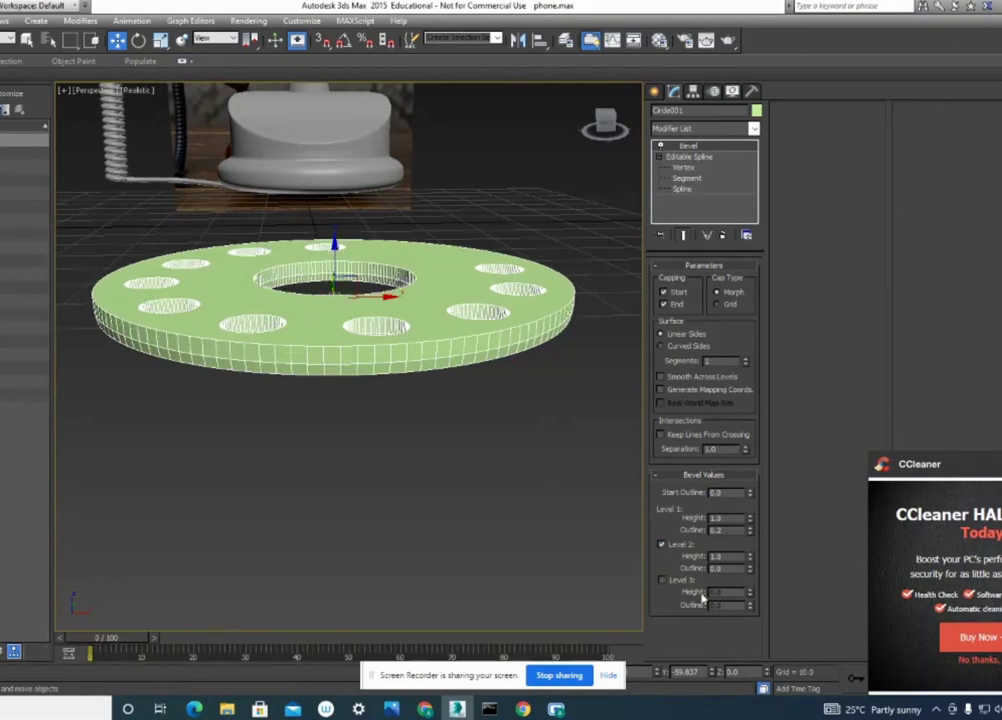
left_click(661, 580)
left_click_drag(751, 597, 753, 597)
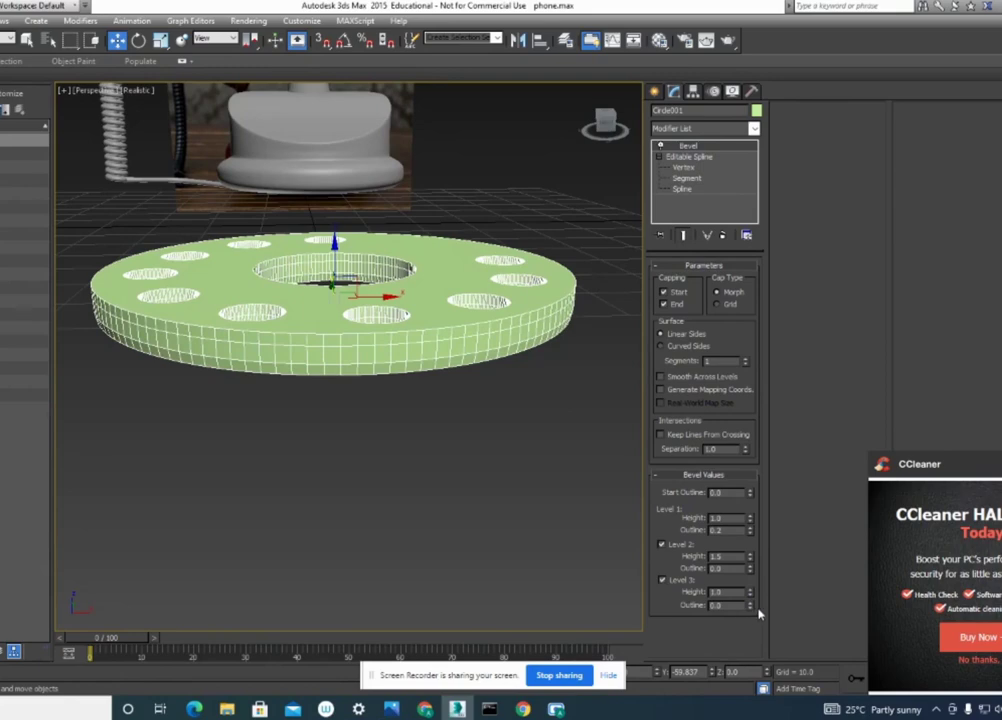
left_click_drag(752, 608, 752, 610)
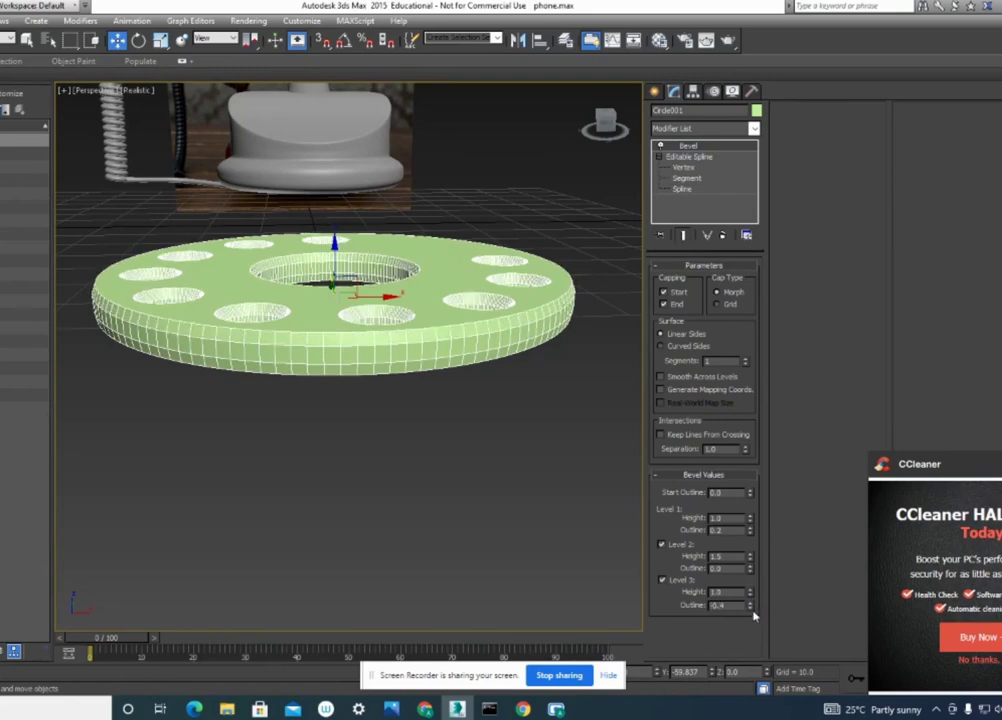
mouse_move(348, 472)
middle_mouse_down("alt")
mouse_move(454, 503)
mouse_move(492, 497)
middle_mouse_up("alt")
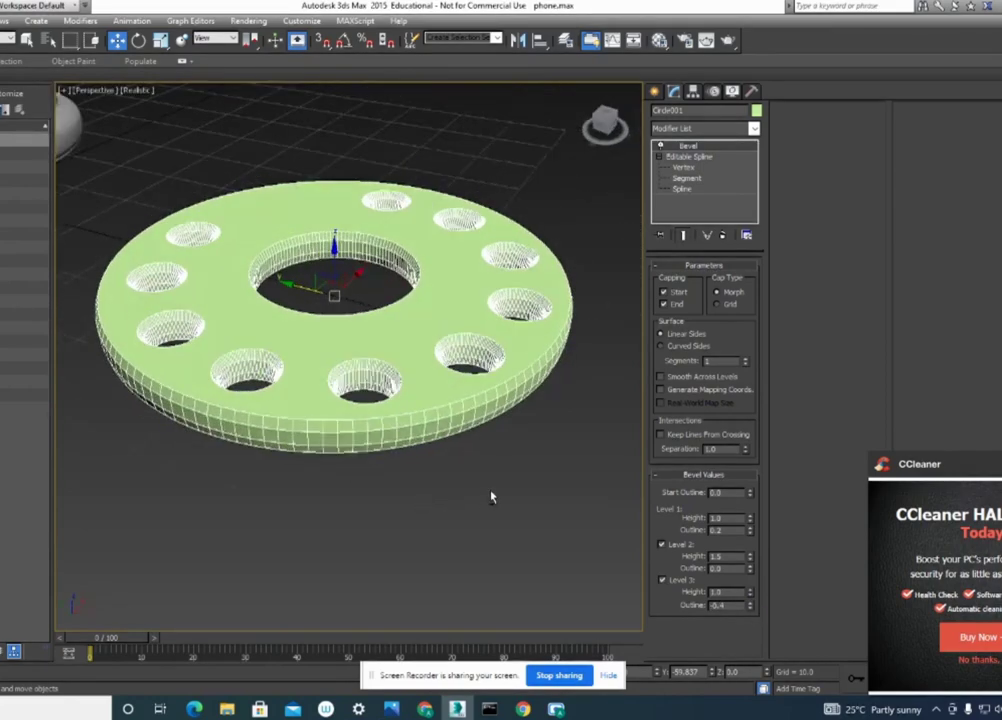
scroll(380, 428, "up", 5)
Switch the bevel surface to Curved Sides with 2 segments and check the shading.
mouse_move(512, 499)
middle_mouse_down("alt")
mouse_move(474, 517)
mouse_move(434, 508)
middle_mouse_up("alt")
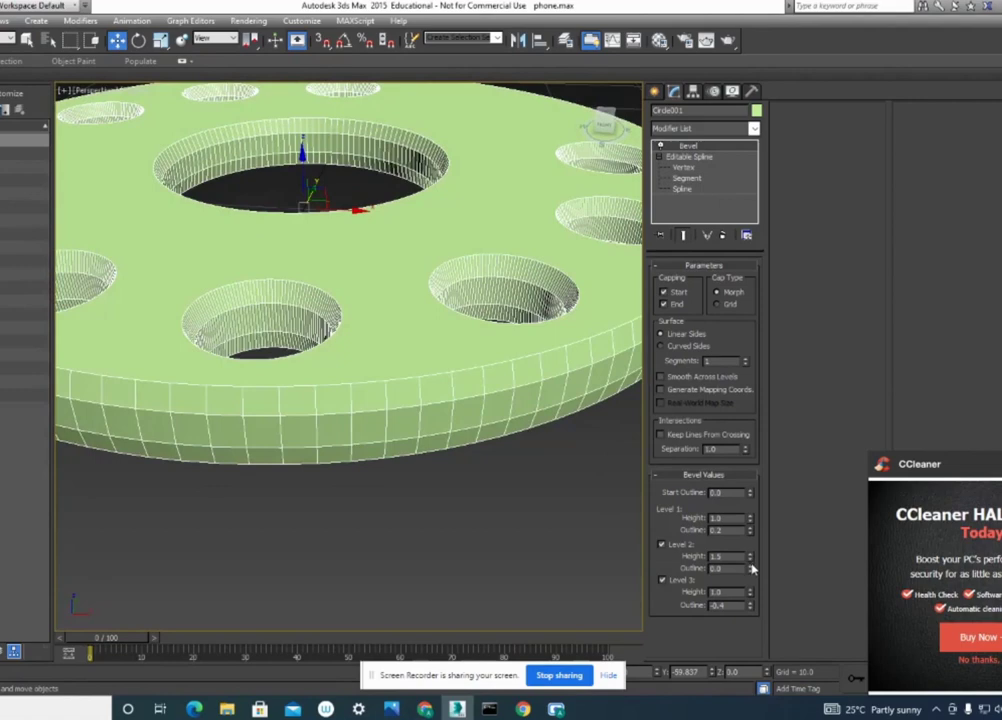
left_click(534, 532)
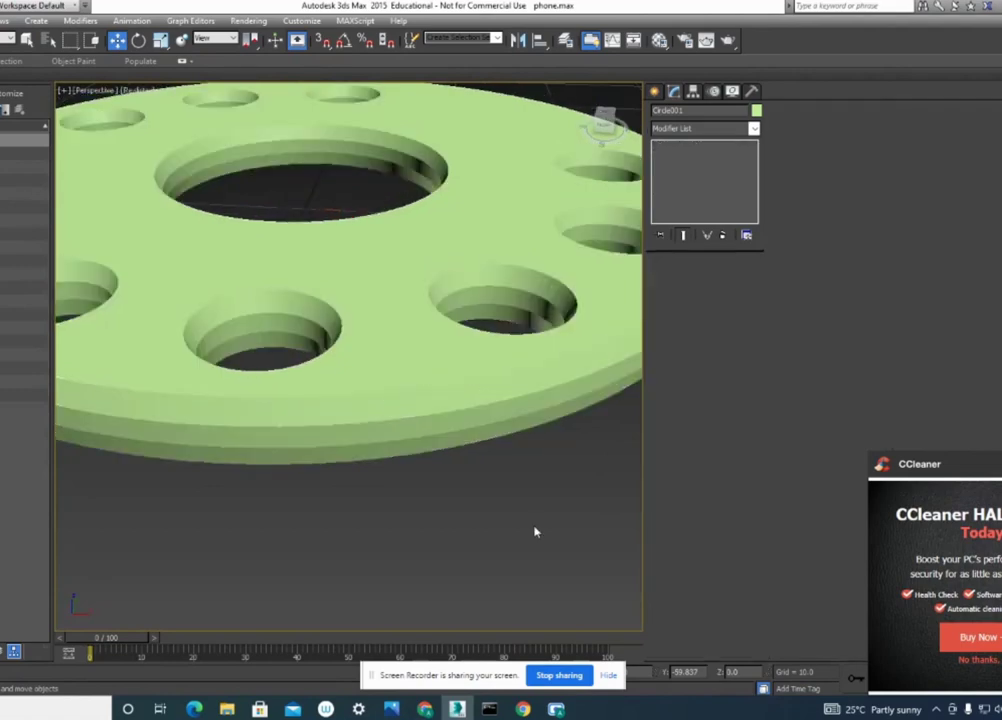
scroll(449, 483, "down", 5)
mouse_move(449, 483)
middle_mouse_down("alt")
mouse_move(474, 564)
mouse_move(510, 552)
mouse_move(485, 452)
mouse_move(447, 429)
middle_mouse_up("alt")
left_click(448, 410)
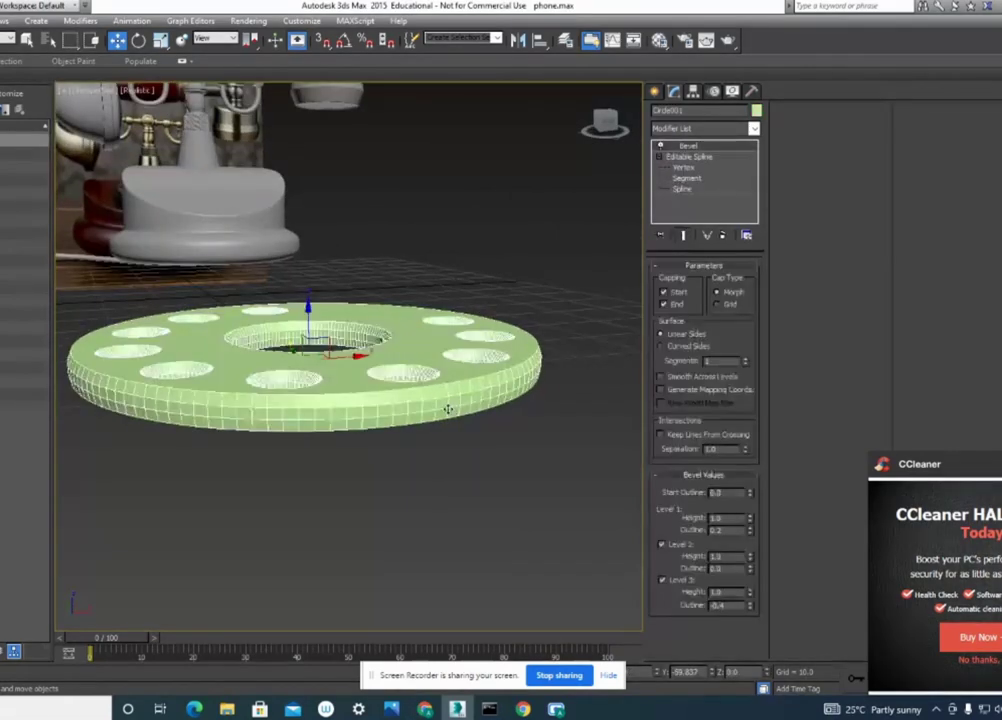
middle_click_drag(488, 456, 488, 474, "alt")
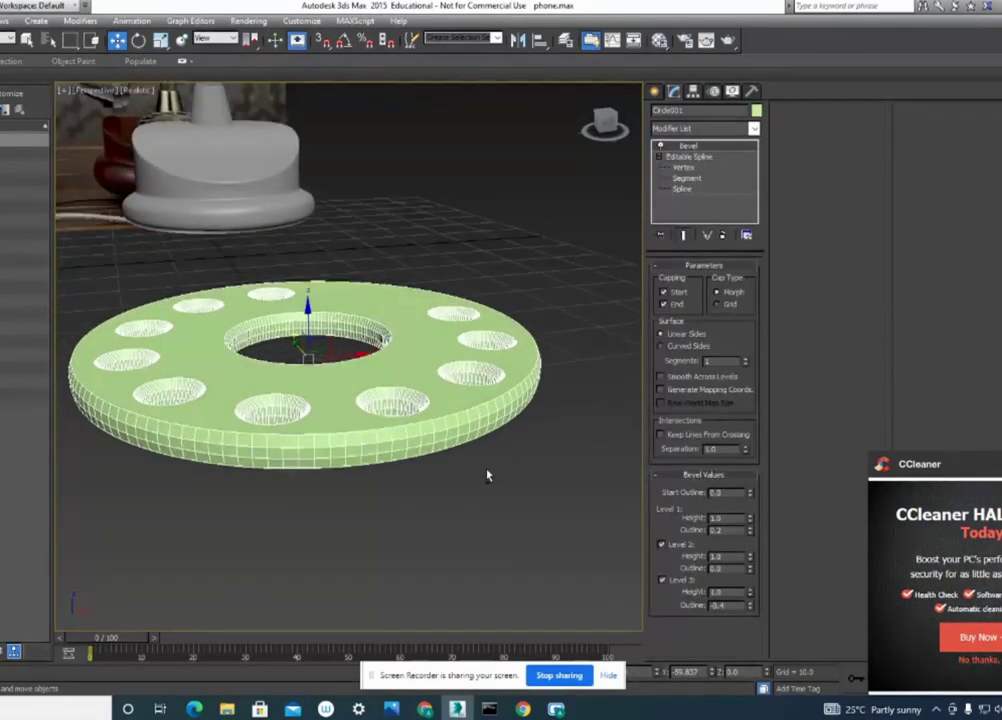
left_click(701, 346)
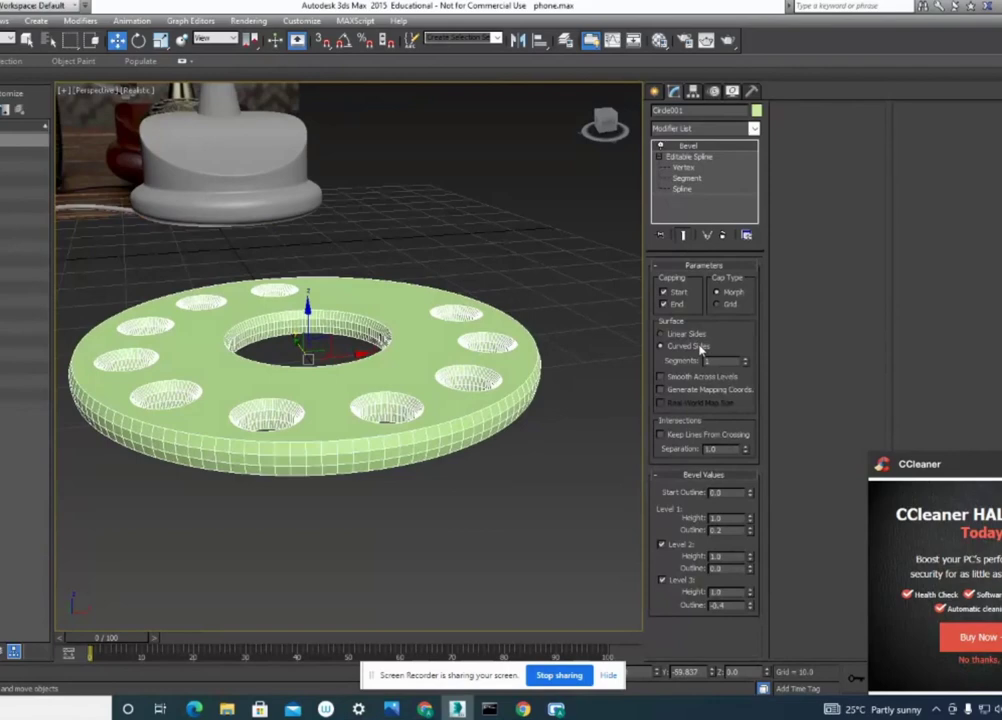
scroll(470, 503, "up", 2)
scroll(488, 458, "up", 2)
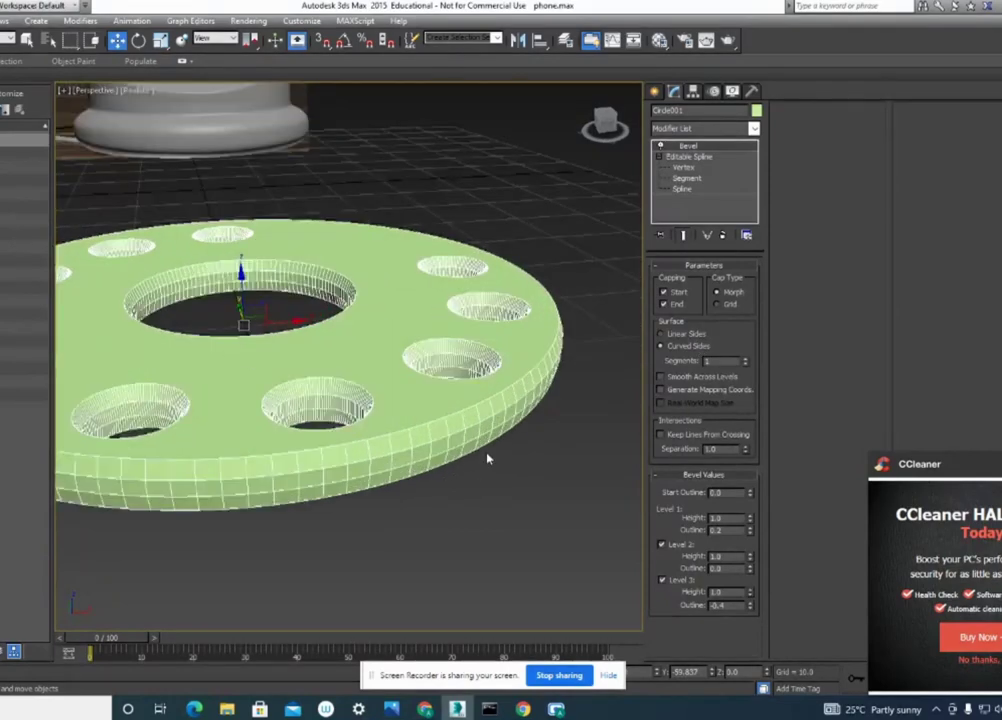
scroll(488, 458, "up", 2)
left_click_drag(745, 362, 746, 348)
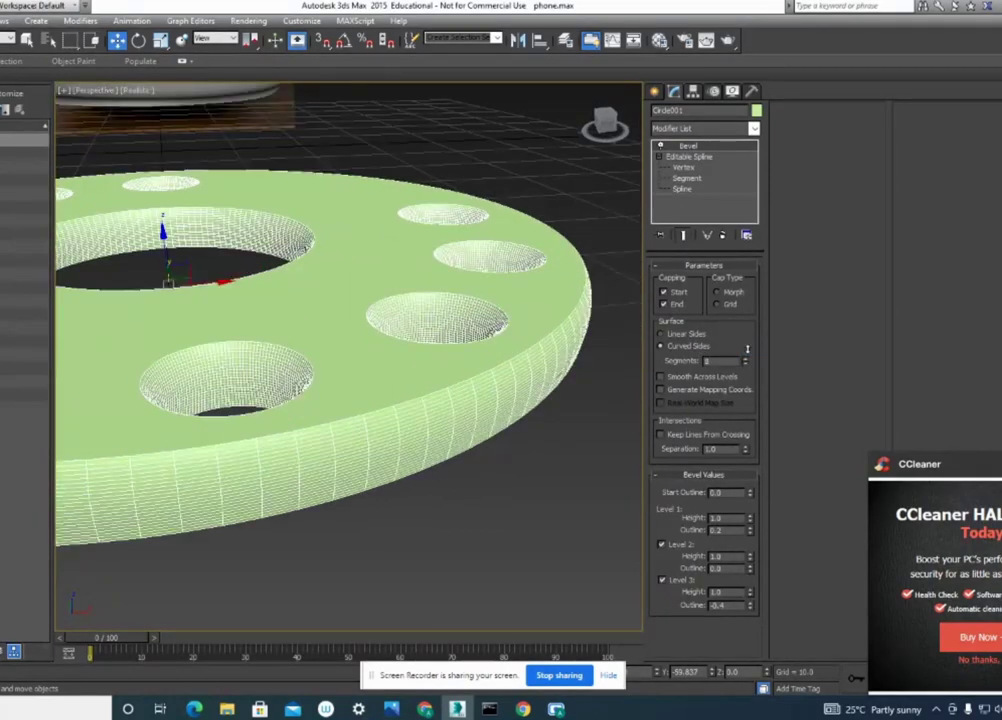
left_click_drag(746, 348, 744, 360)
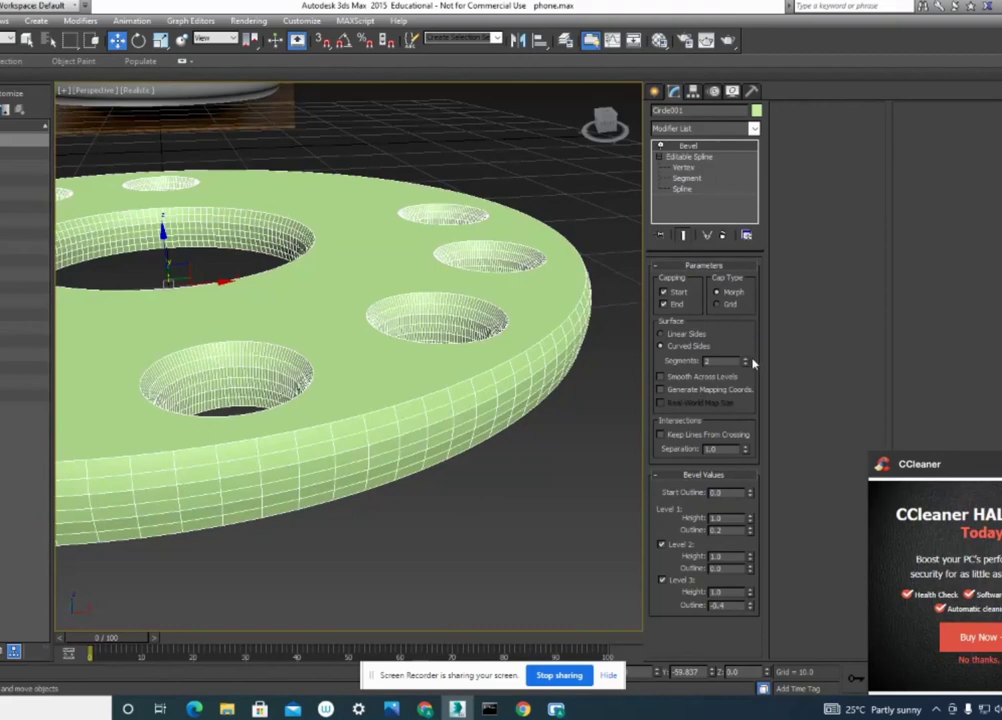
left_click(538, 456)
middle_click_drag(538, 456, 568, 478, "alt")
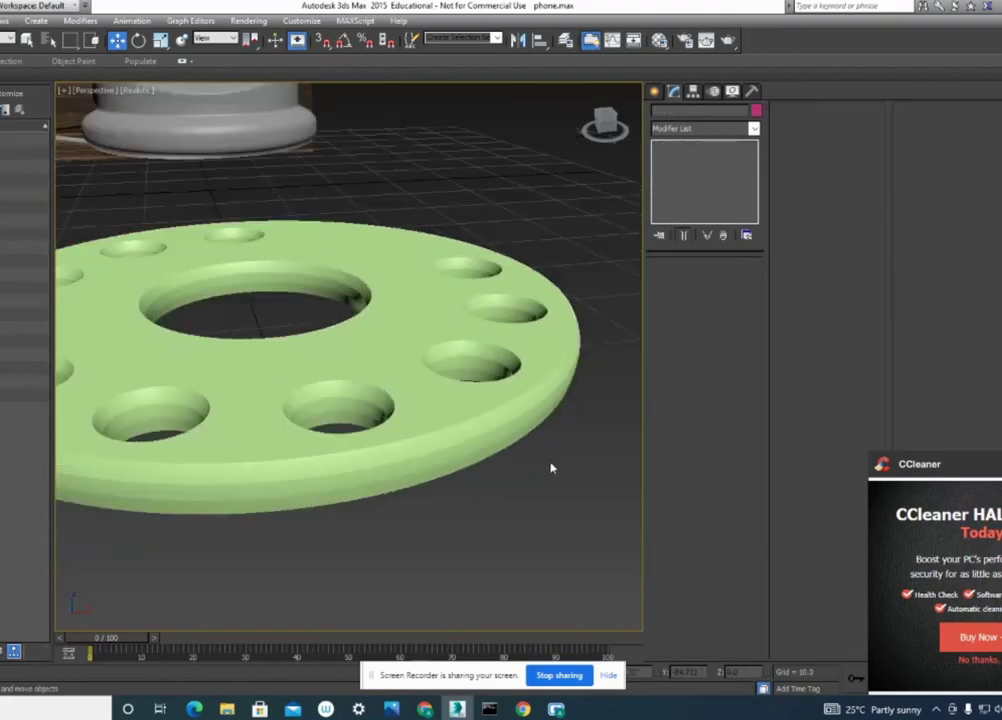
left_click(476, 441)
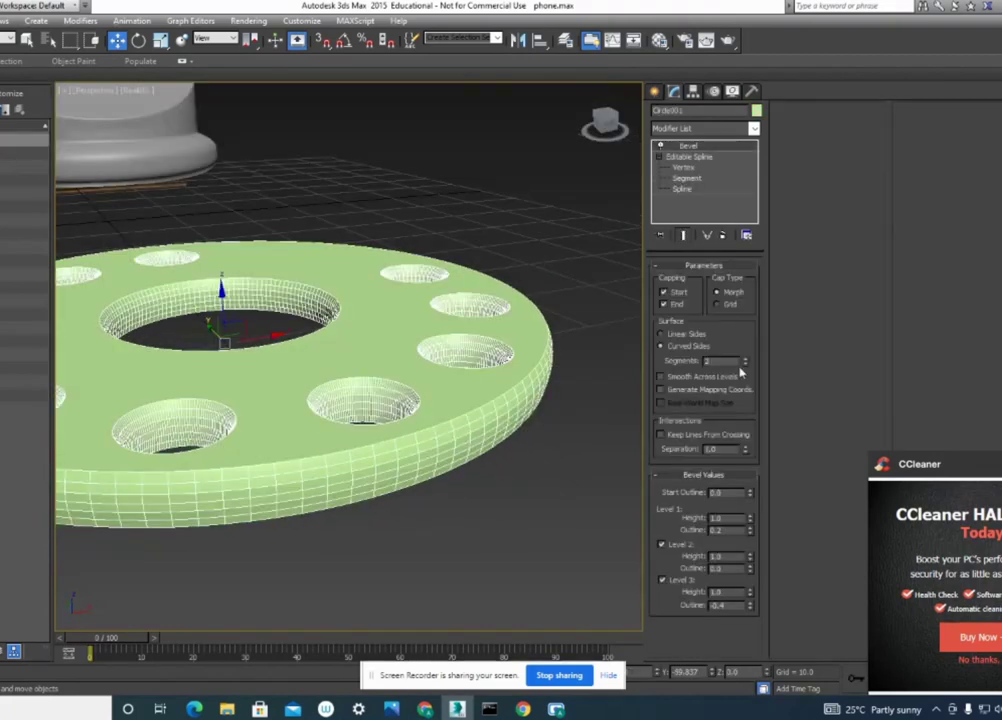
Try Smooth Across Levels on the bevel, inspecting the disc from several angles.
left_click(696, 380)
mouse_move(516, 490)
middle_mouse_down("alt")
mouse_move(526, 470)
mouse_move(503, 365)
mouse_move(537, 418)
middle_mouse_up("alt")
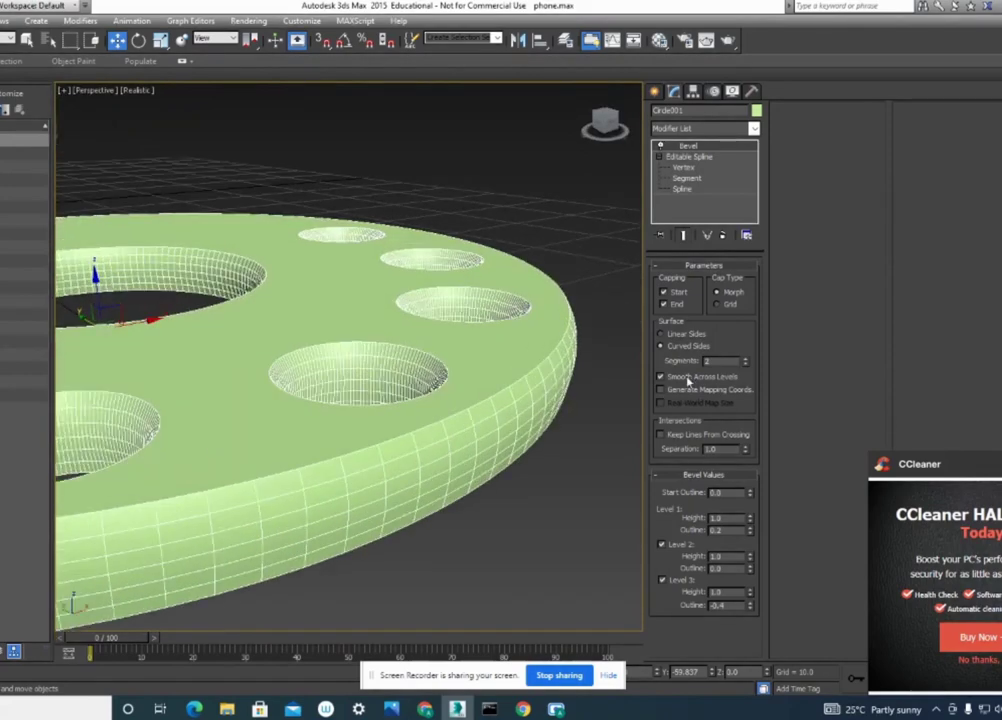
left_click(688, 380)
left_click(690, 378)
left_click(483, 495)
mouse_move(481, 492)
middle_mouse_down("alt")
mouse_move(490, 487)
mouse_move(440, 580)
middle_mouse_up("alt")
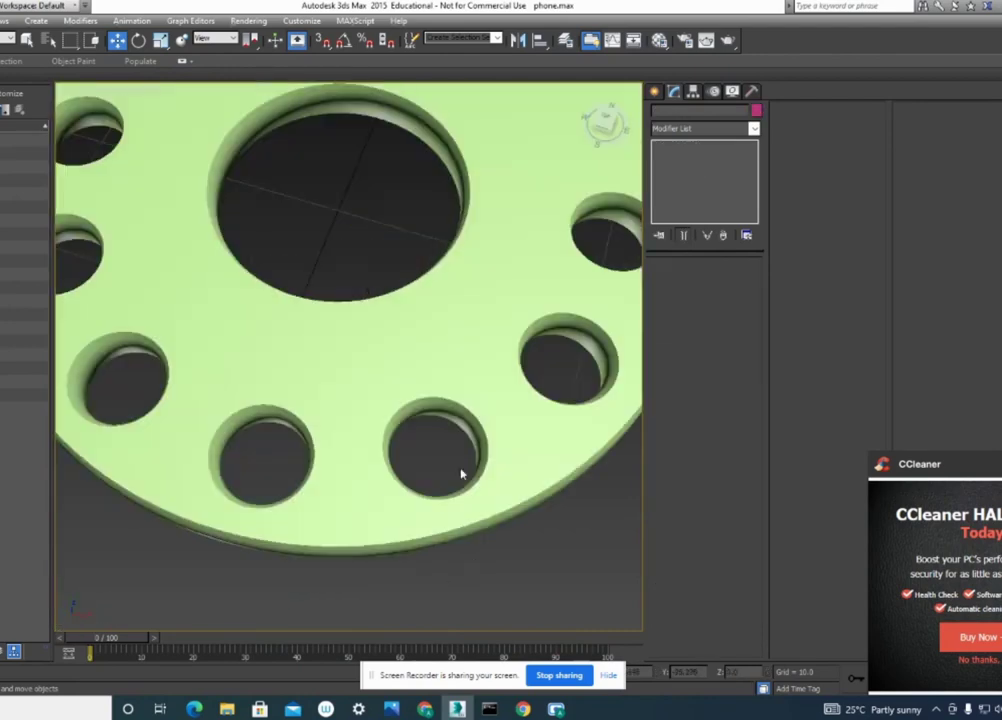
scroll(461, 474, "down", 3)
mouse_move(461, 474)
middle_mouse_down("alt")
mouse_move(415, 430)
mouse_move(431, 425)
middle_mouse_up("alt")
scroll(431, 425, "up", 1)
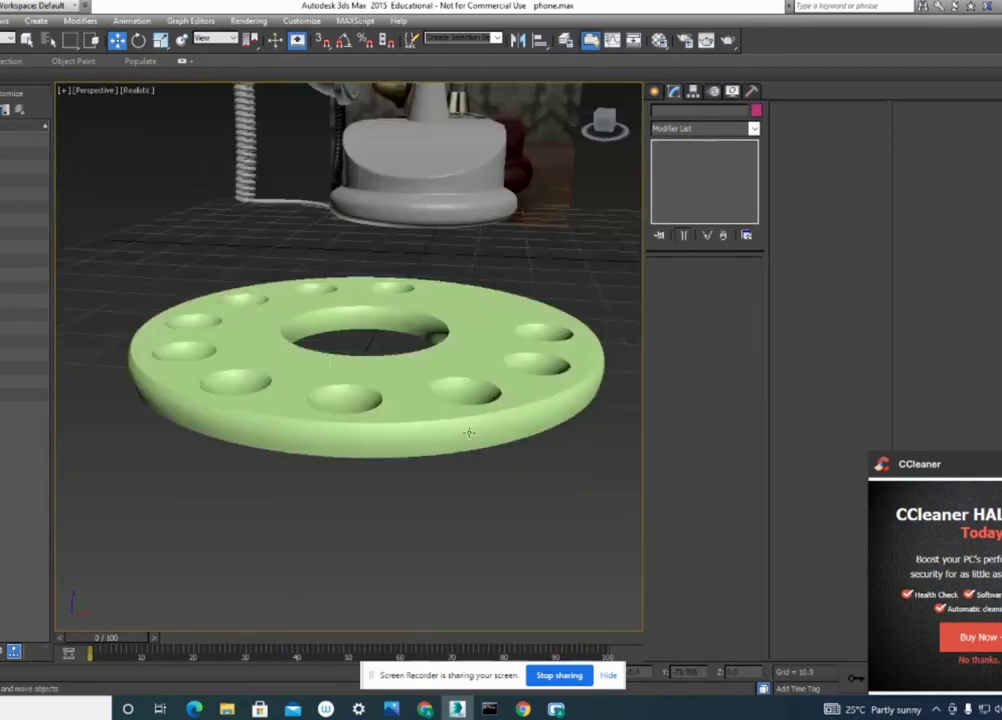
scroll(474, 425, "up", 1)
scroll(488, 405, "up", 1)
scroll(504, 404, "up", 2)
mouse_move(504, 404)
middle_mouse_down("alt")
mouse_move(530, 454)
mouse_move(521, 432)
middle_mouse_up("alt")
Switch the bevel sides back to Linear Sides and inspect the disc.
left_click(528, 438)
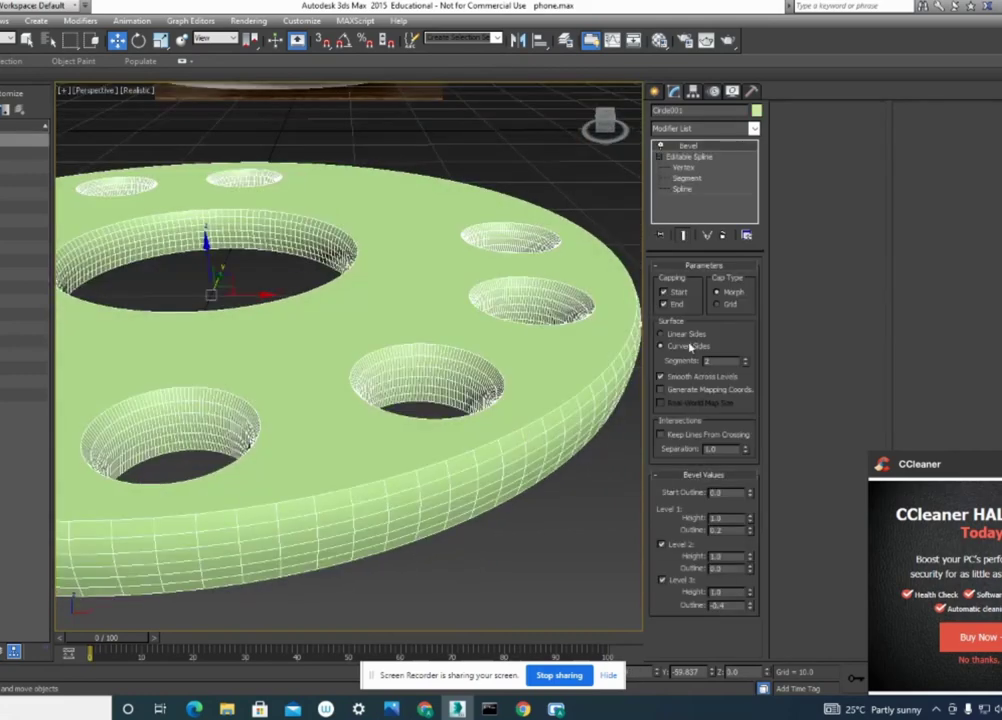
left_click(689, 336)
left_click(578, 503)
mouse_move(577, 510)
middle_mouse_down("alt")
mouse_move(599, 519)
mouse_move(647, 497)
mouse_move(617, 537)
mouse_move(544, 532)
mouse_move(526, 463)
middle_mouse_up("alt")
left_click(526, 461)
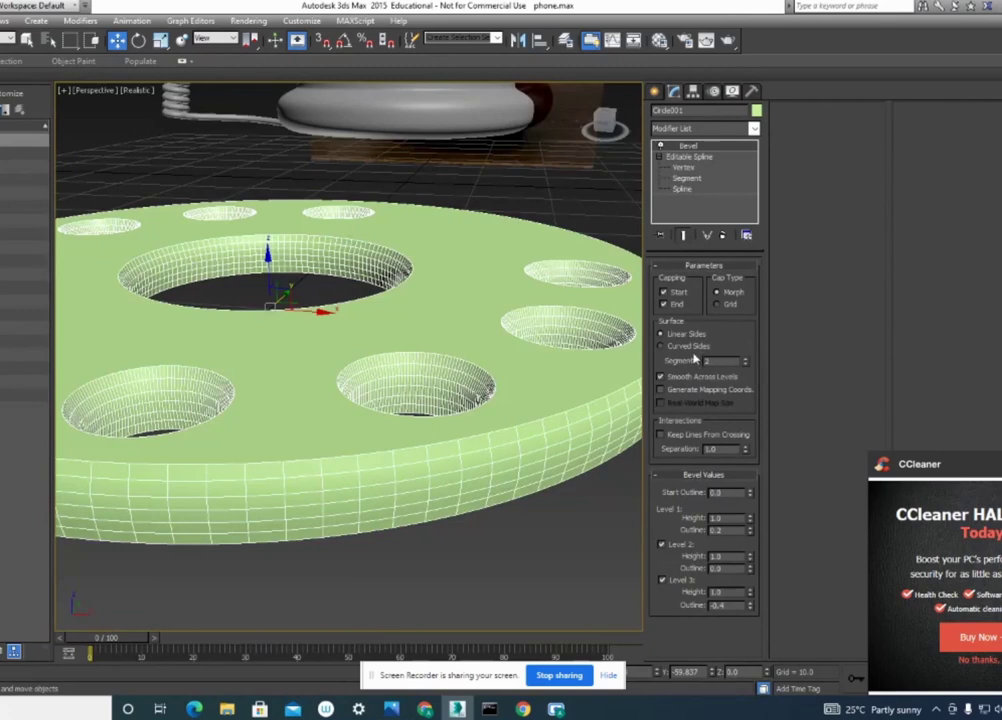
Set Curved Sides again, fine-tune the Level 1 outline, and inspect the rounded disc.
left_click(692, 347)
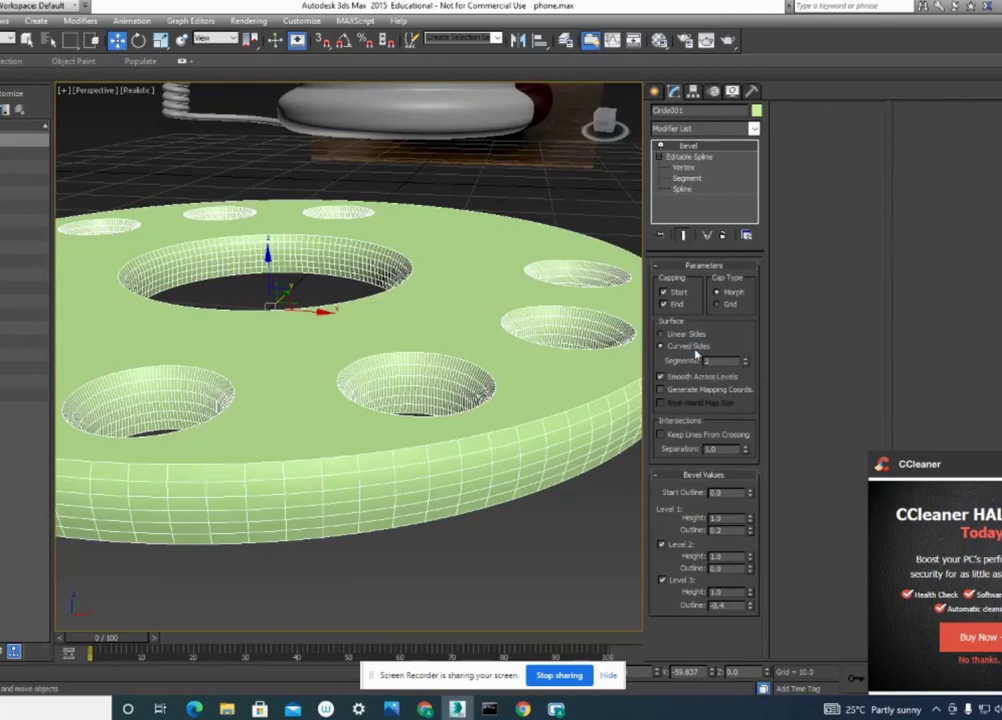
left_click(754, 538)
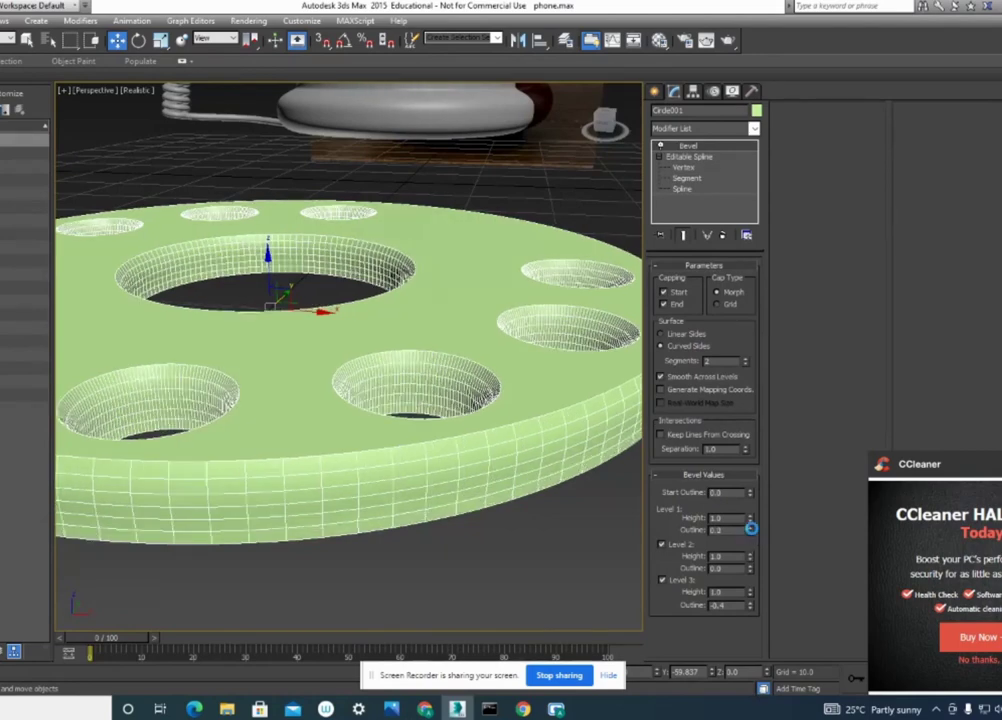
left_click(754, 537)
left_click(754, 535)
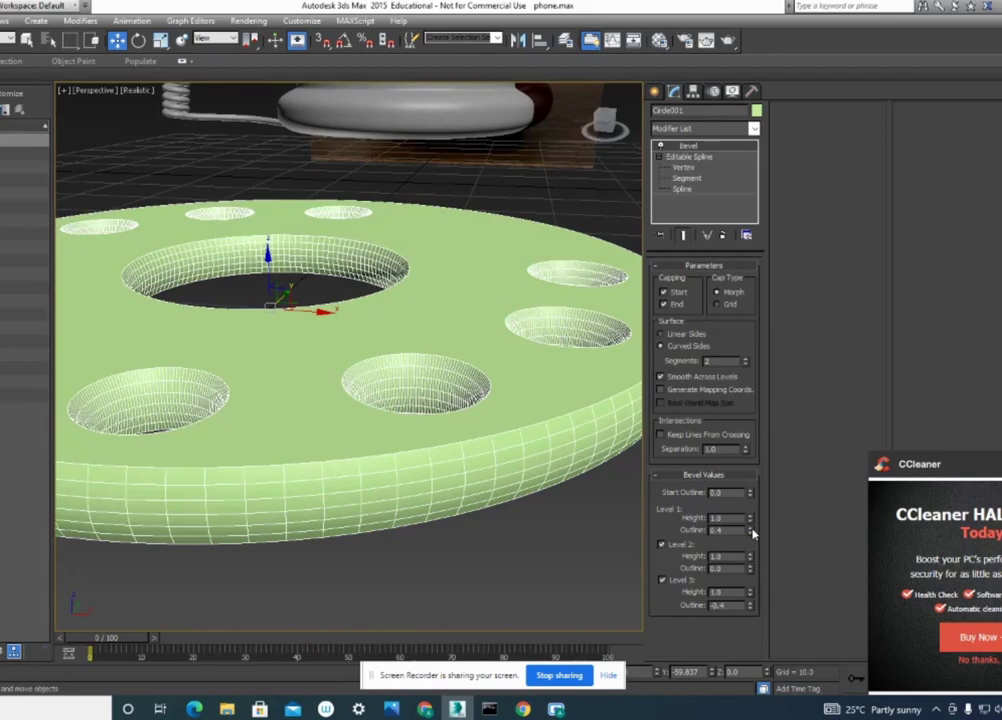
middle_click_drag(459, 548, 478, 551, "alt")
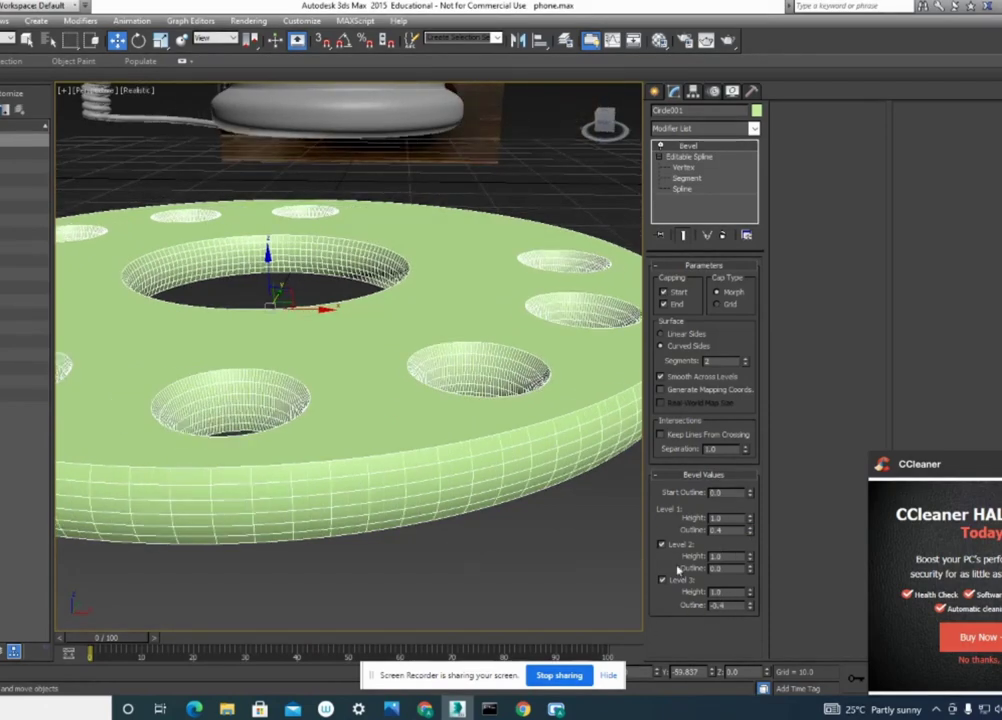
left_click(499, 547)
scroll(499, 547, "down", 3)
mouse_move(492, 503)
middle_mouse_down("alt")
mouse_move(492, 581)
mouse_move(528, 530)
mouse_move(446, 542)
mouse_move(476, 436)
mouse_move(520, 412)
mouse_move(528, 436)
mouse_move(503, 485)
mouse_move(499, 459)
middle_mouse_up("alt")
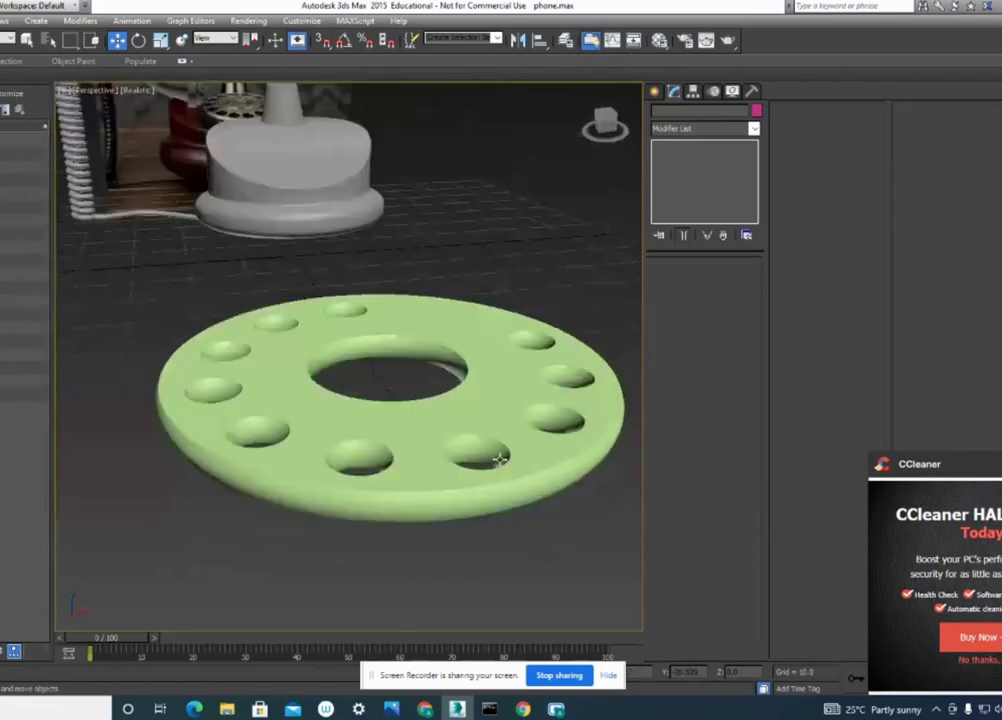
mouse_move(439, 441)
middle_mouse_down("alt")
mouse_move(450, 415)
mouse_move(461, 444)
mouse_move(340, 310)
mouse_move(465, 451)
mouse_move(432, 476)
middle_mouse_up("alt")
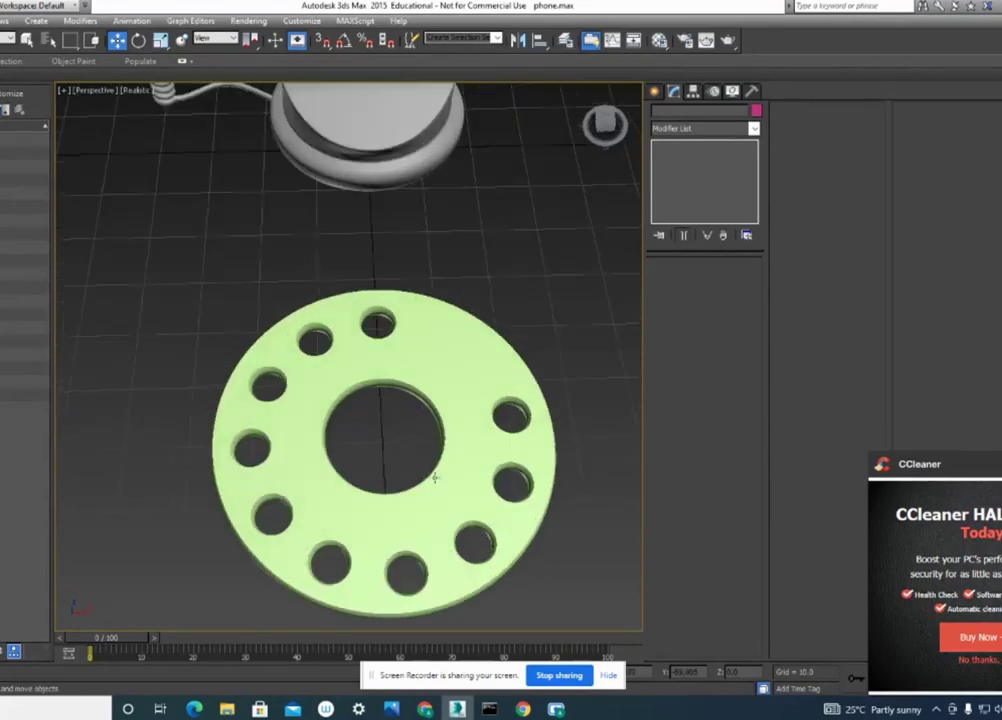
left_click(420, 388)
Frame the dial disc in a flat Top view and enter its Editable Spline at Spline level.
key("alt+w")
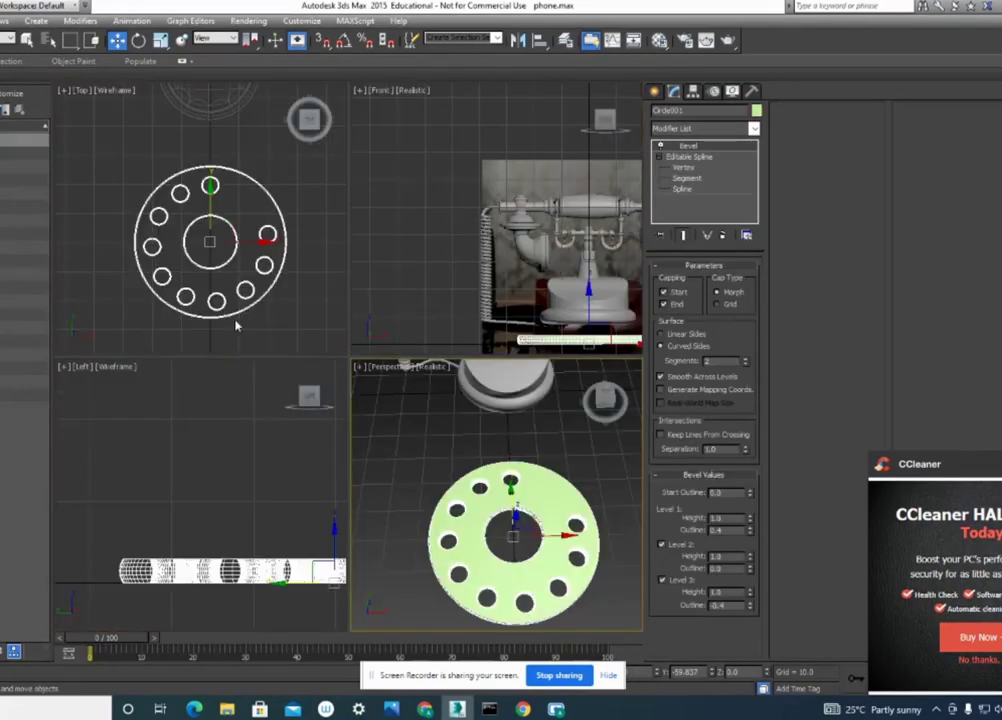
key("z")
middle_click_drag(278, 270, 302, 284, "alt")
scroll(302, 284, "down", 2)
key("t")
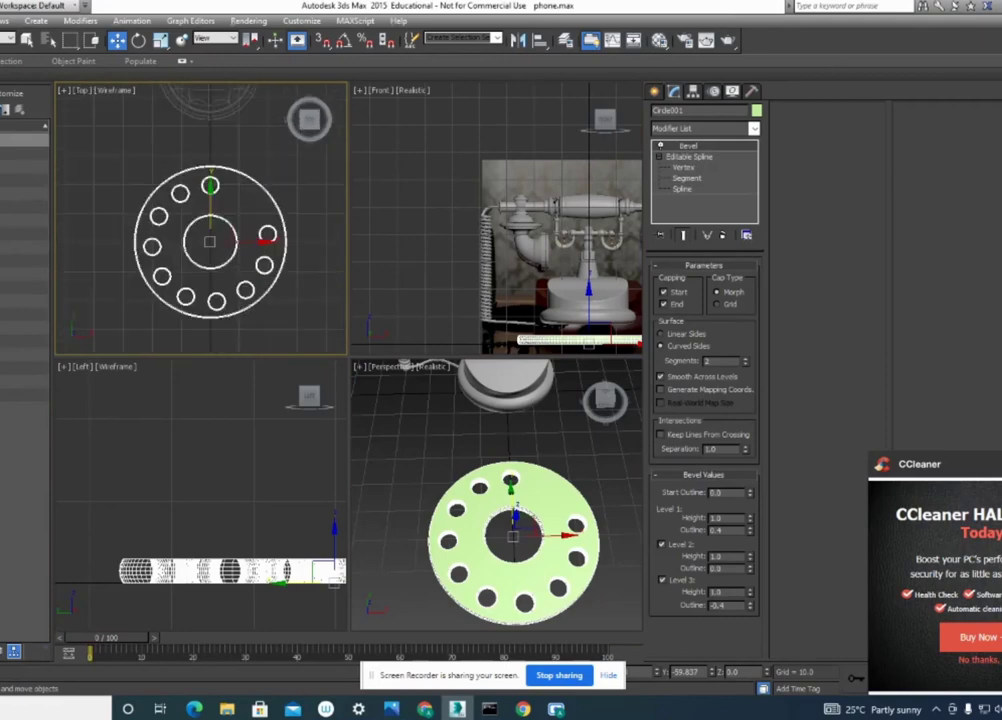
left_click(654, 91)
left_click(674, 91)
left_click(690, 157)
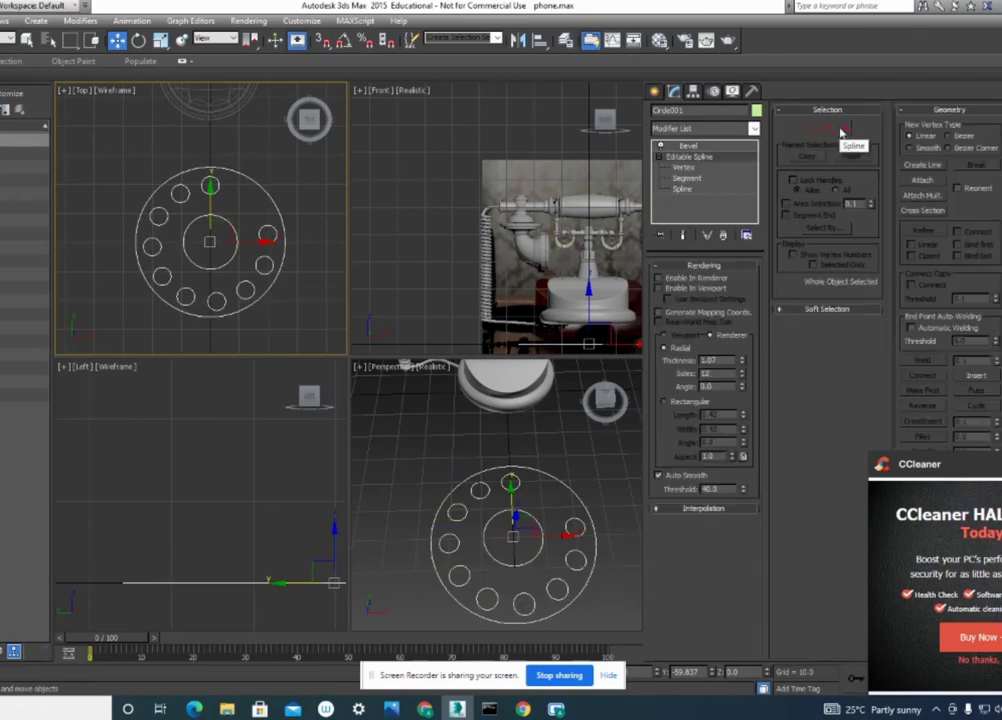
left_click(843, 128)
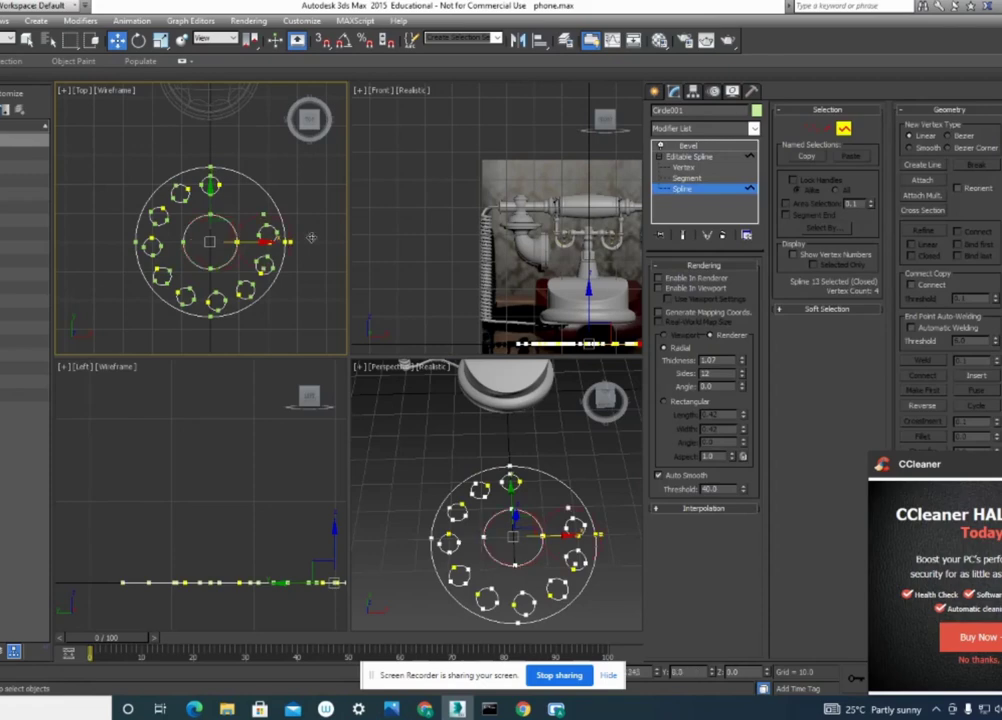
Shift-drag a copy of the inner circle to the right of the dial and preview the Bevel result.
left_click_drag(243, 242, 373, 243, "shift")
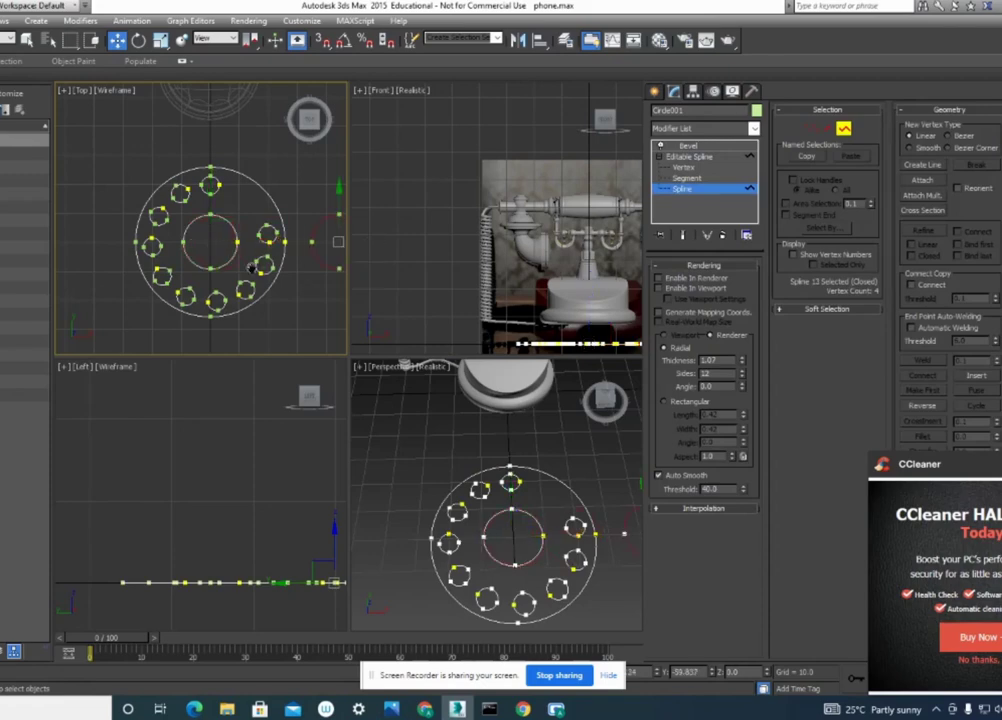
middle_click_drag(330, 270, 268, 270)
left_click(690, 147)
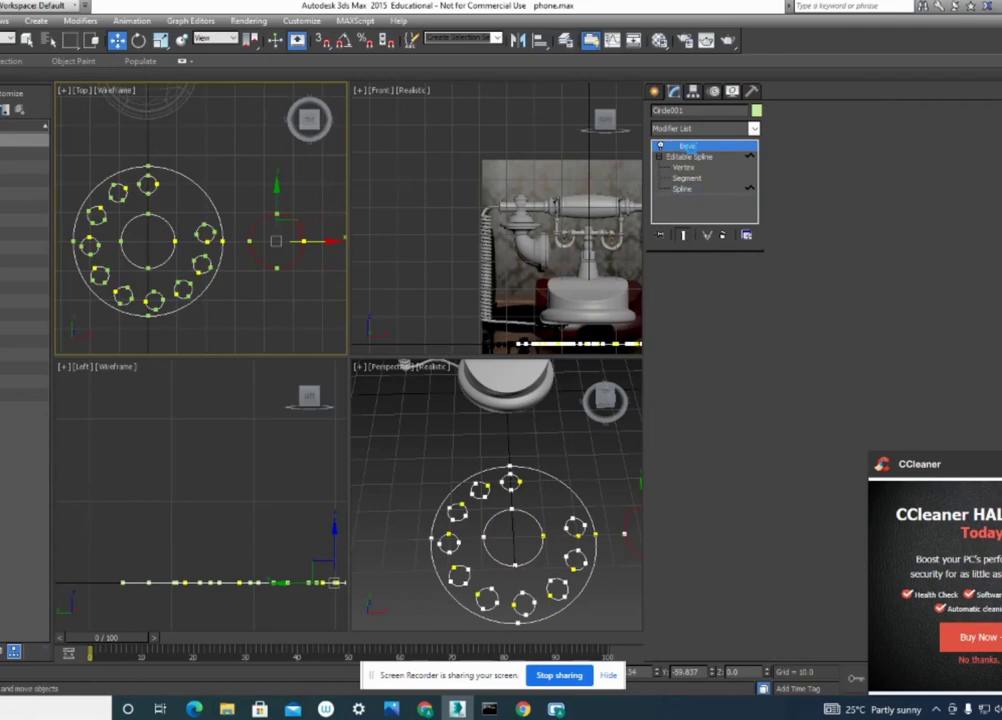
left_click(408, 483)
scroll(408, 483, "down", 1)
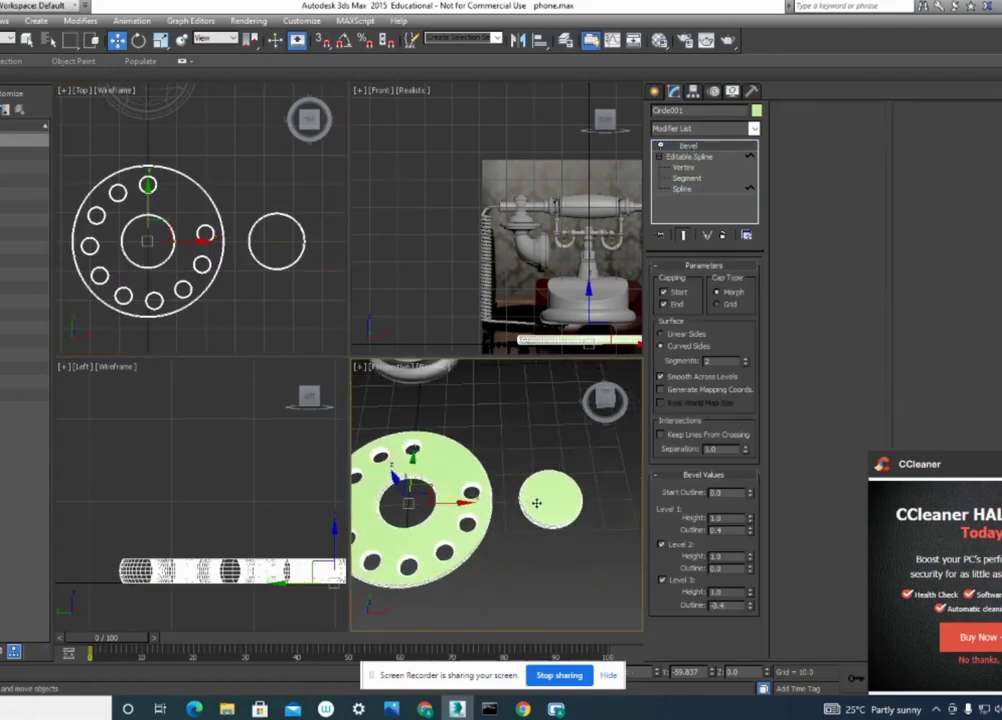
Return to Spline level and shrink the 3ds Max window to a restored size.
left_click(697, 189)
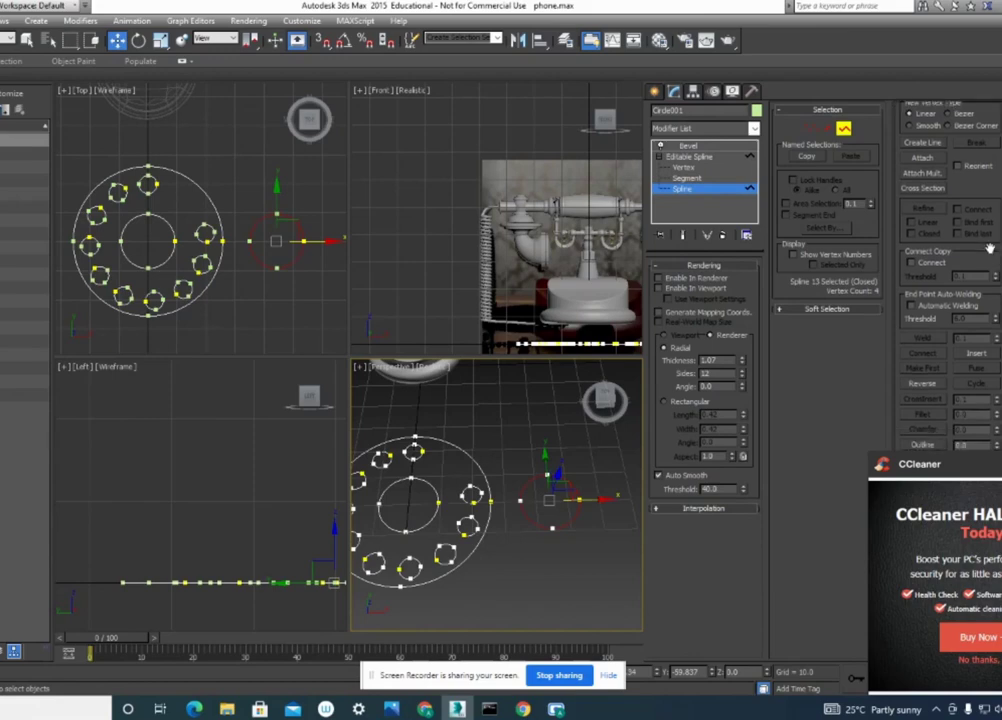
scroll(993, 273, "down", 5)
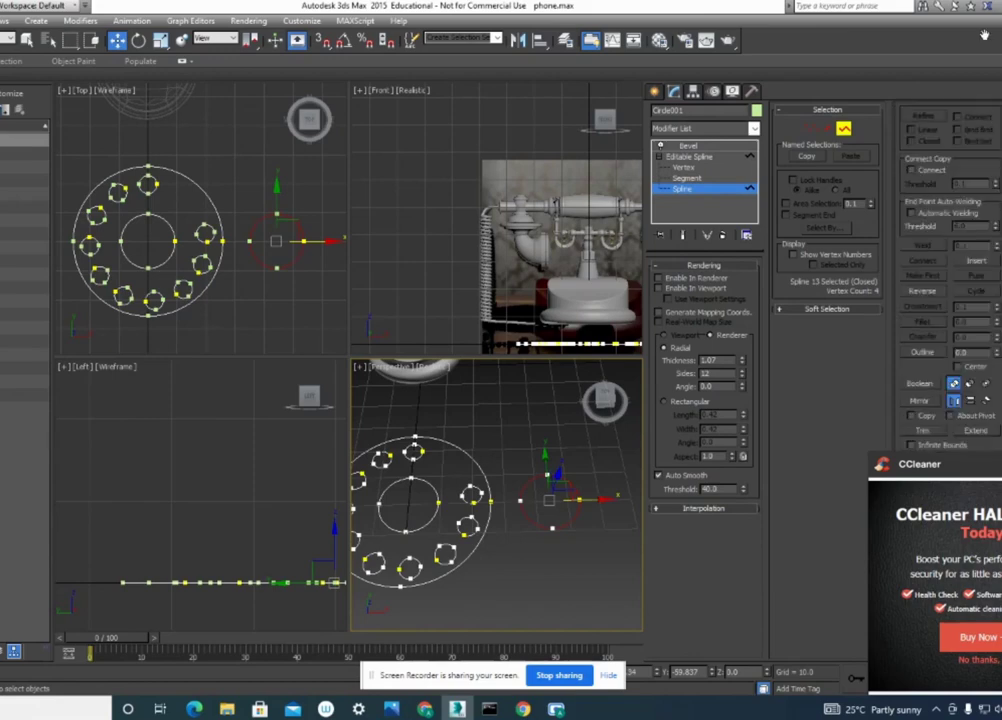
scroll(984, 167, "up", 5)
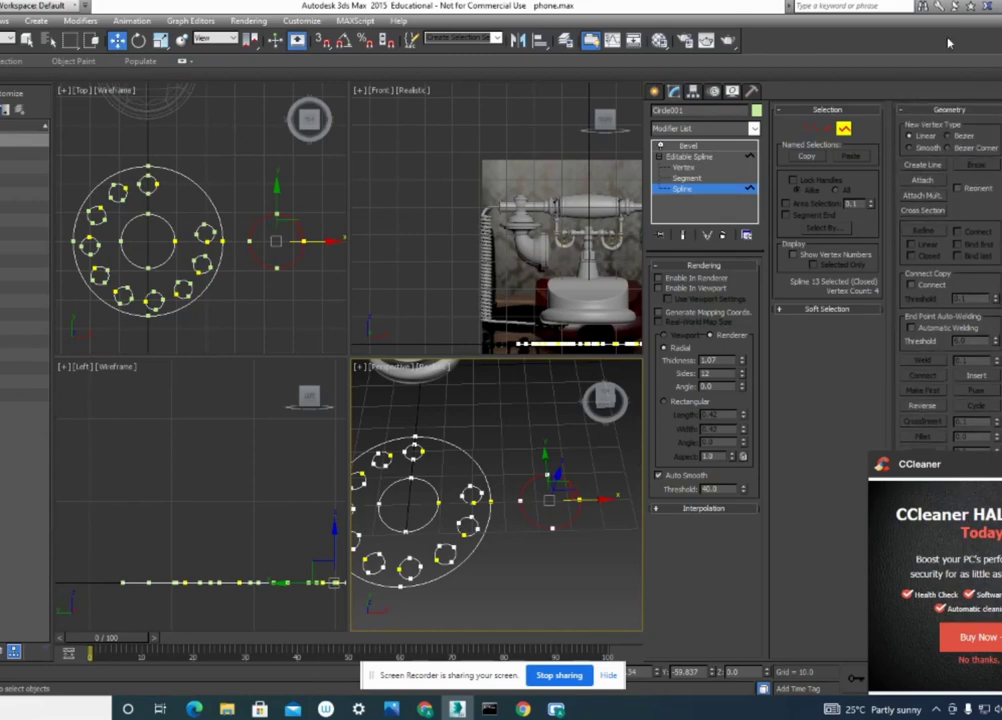
left_click_drag(735, 14, 360, 20)
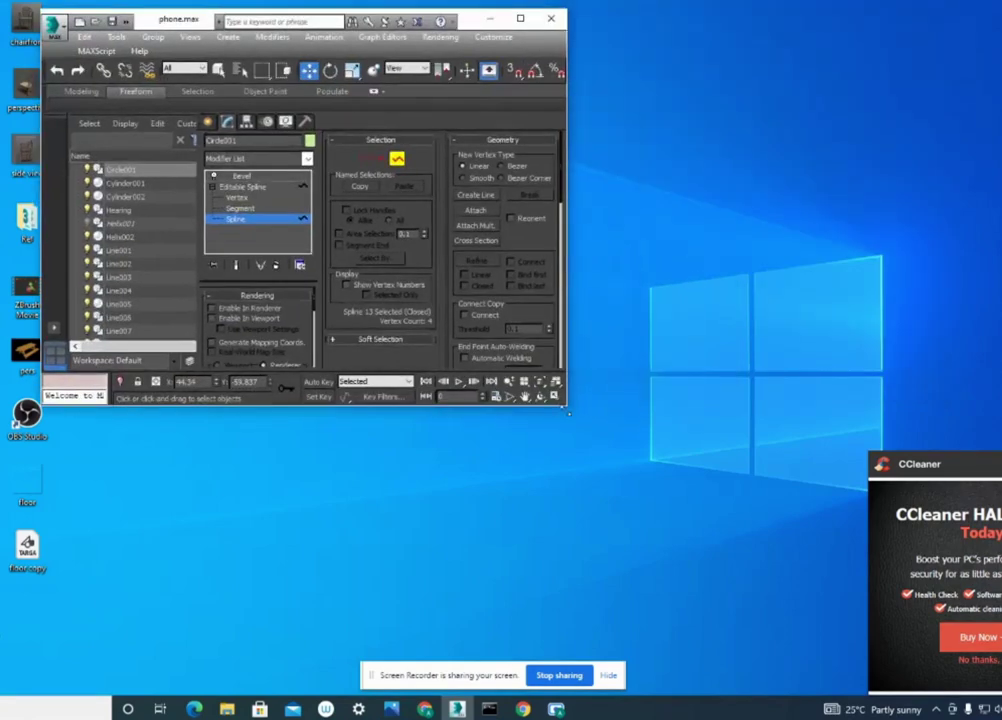
Detach the copied circle spline as Shape001, maximize the window and return to the Bevel level.
mouse_move(590, 444)
left_mouse_down()
mouse_move(812, 675)
mouse_move(858, 661)
left_mouse_up()
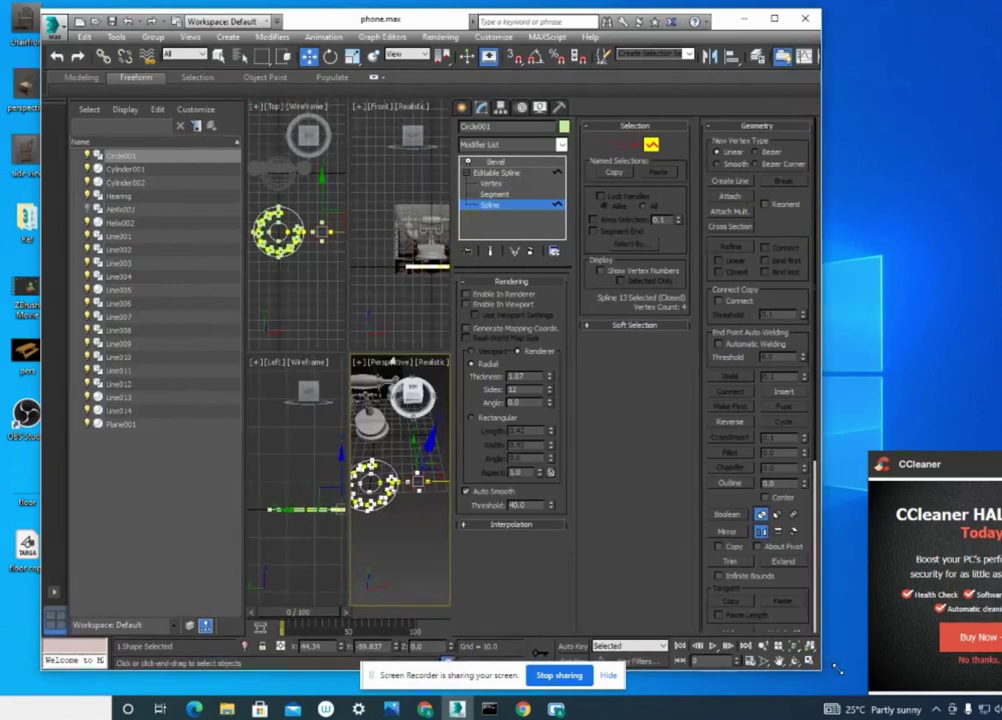
left_click_drag(858, 661, 862, 657)
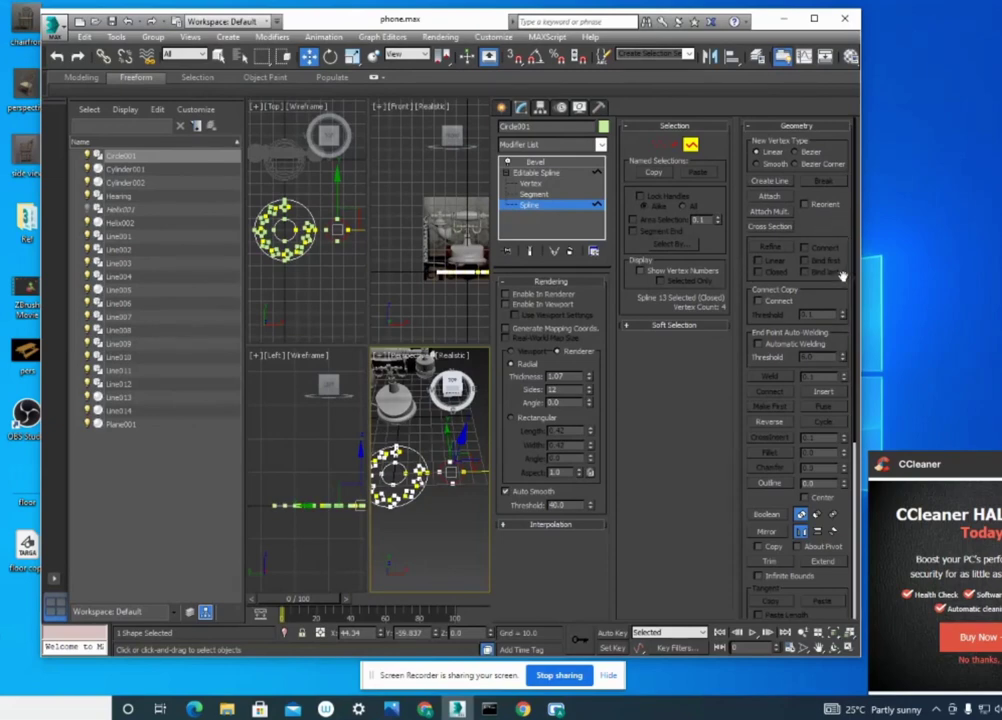
scroll(846, 260, "down", 5)
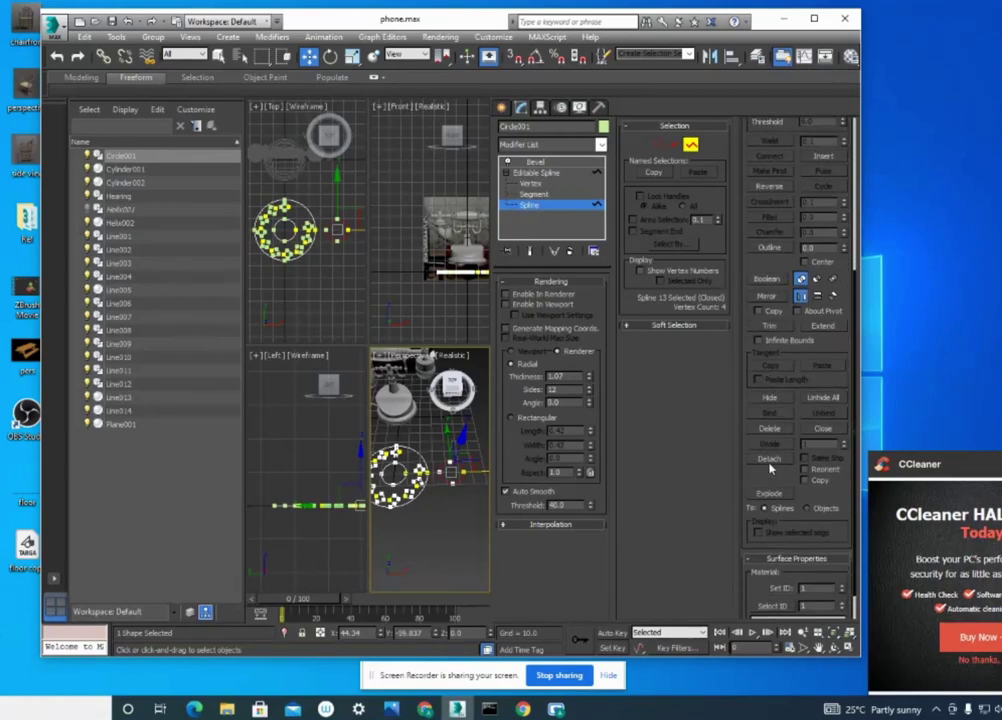
left_click(769, 459)
left_click(500, 348)
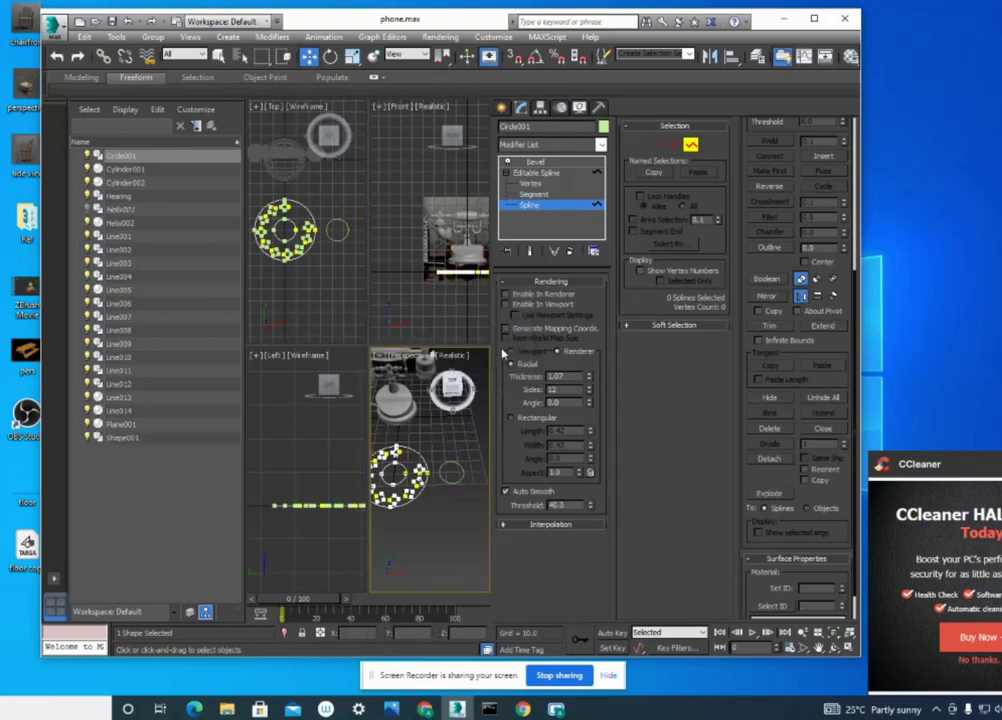
double_click(638, 17)
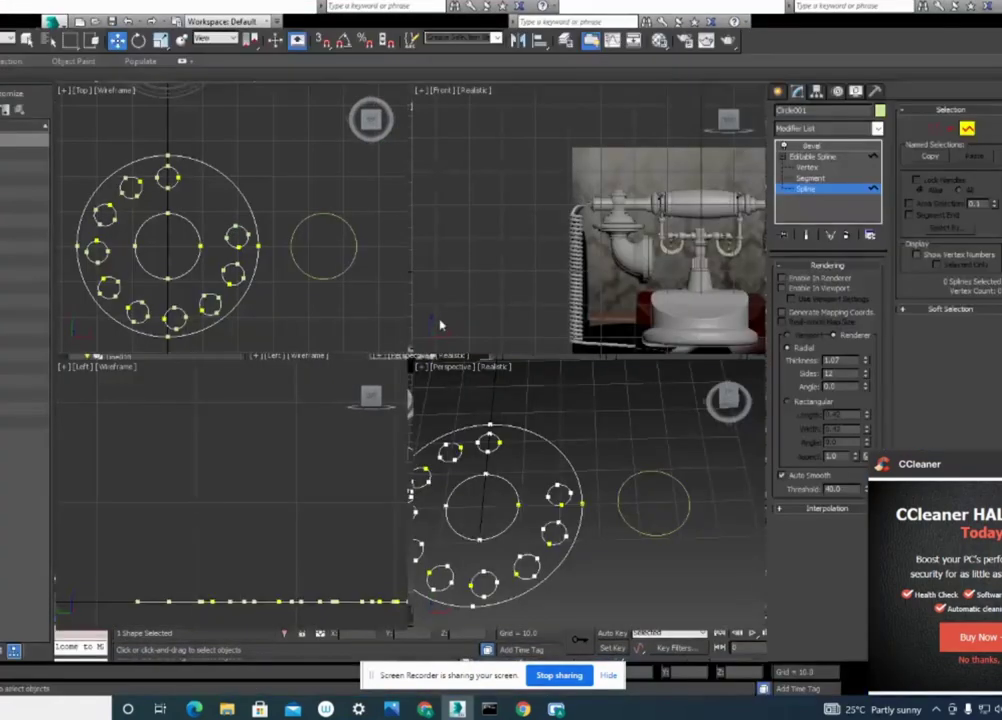
left_click(812, 146)
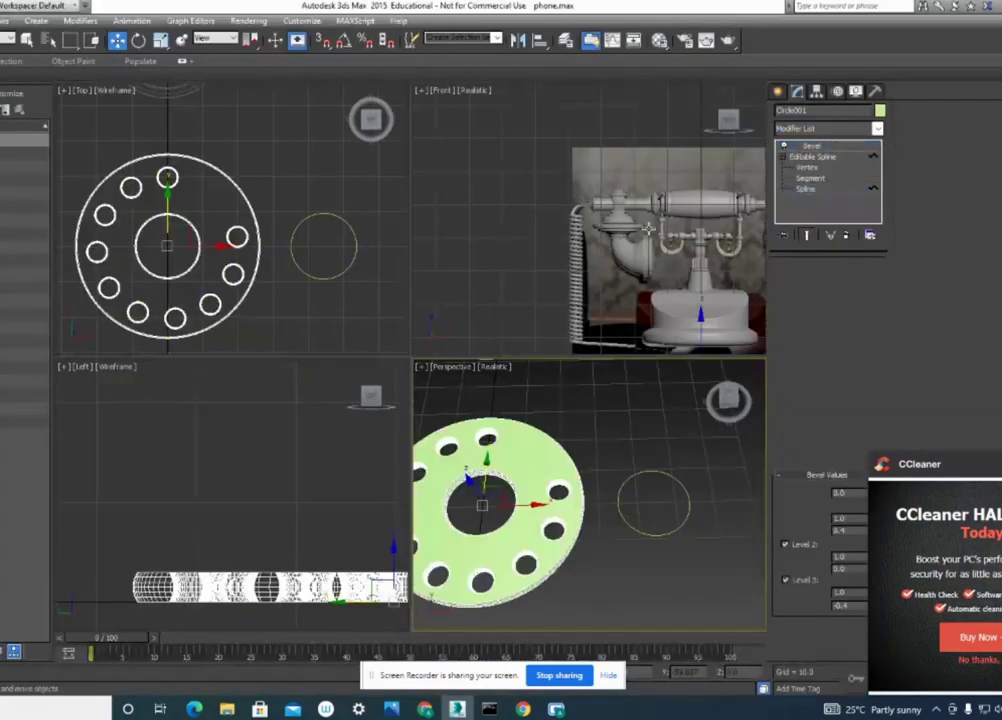
Add a Bevel modifier to Shape001 and make the Top viewport active.
left_click(668, 474)
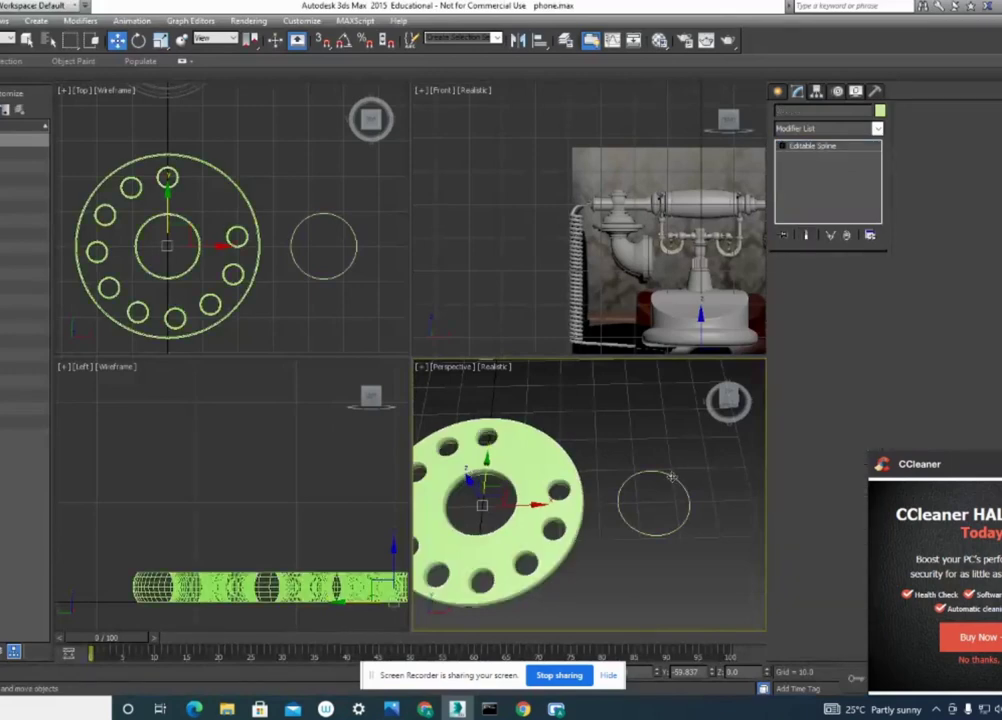
left_click(877, 130)
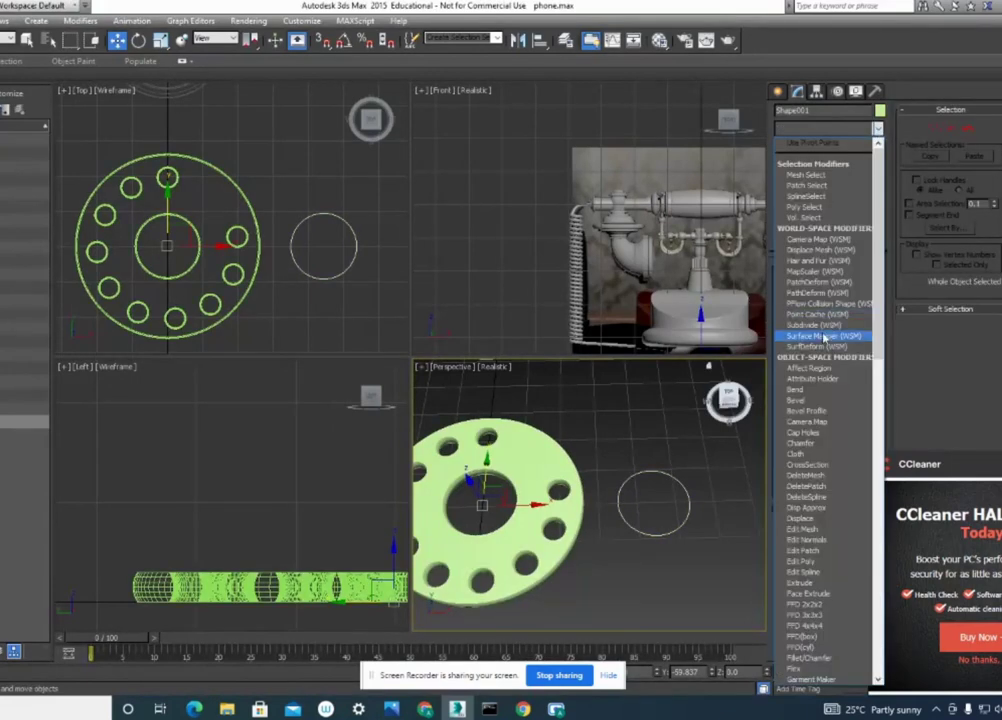
scroll(822, 327, "down", 5)
scroll(822, 327, "down", 3)
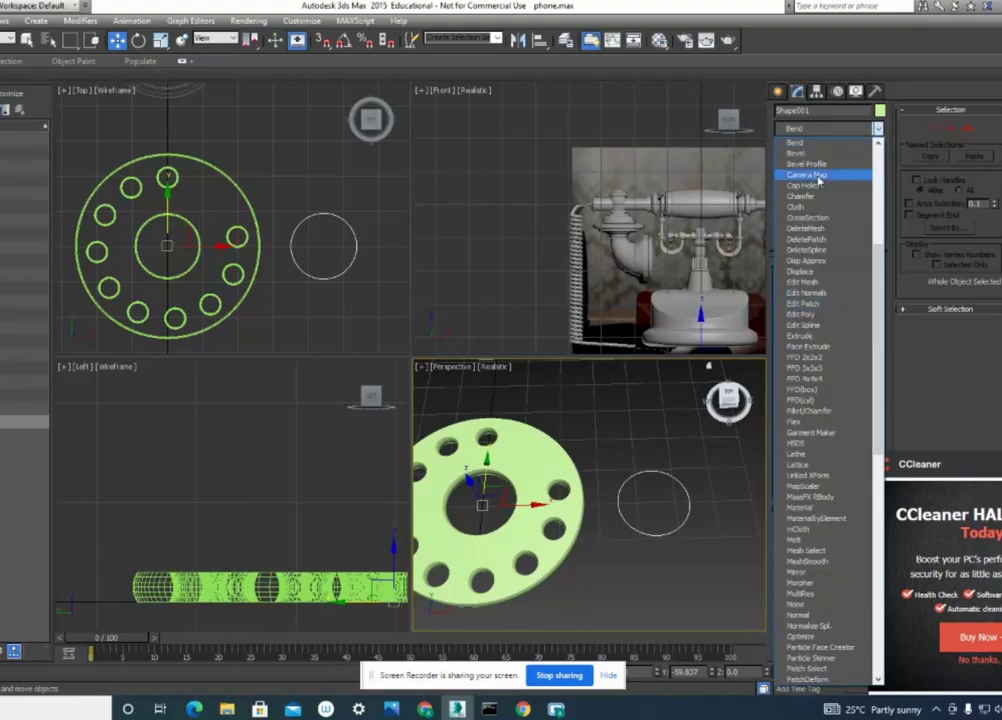
left_click(818, 155)
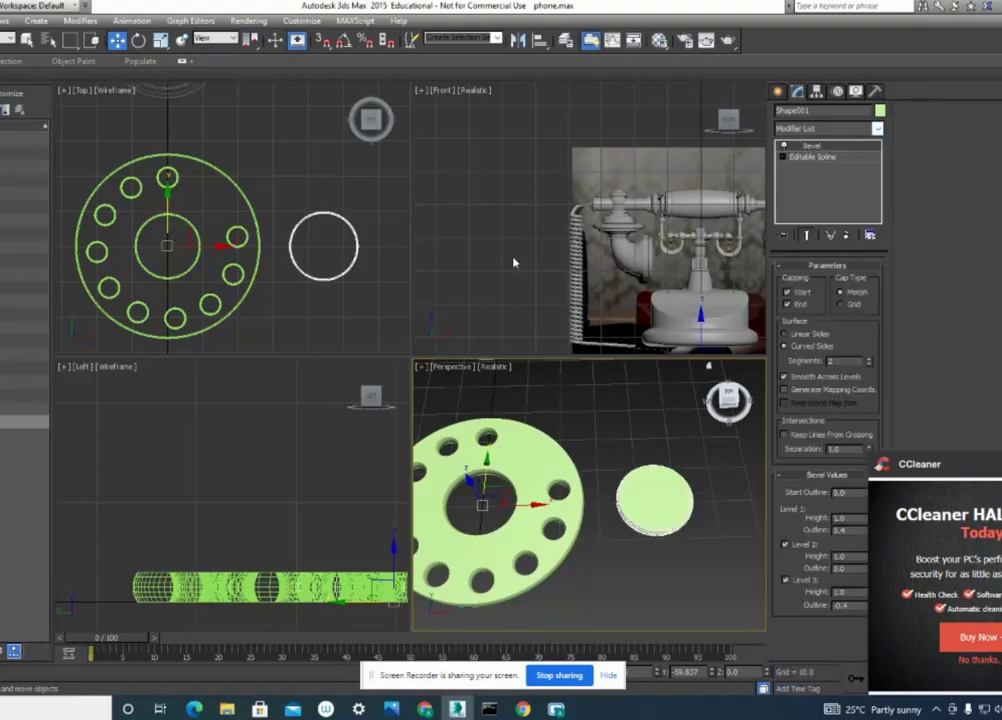
left_click(350, 248)
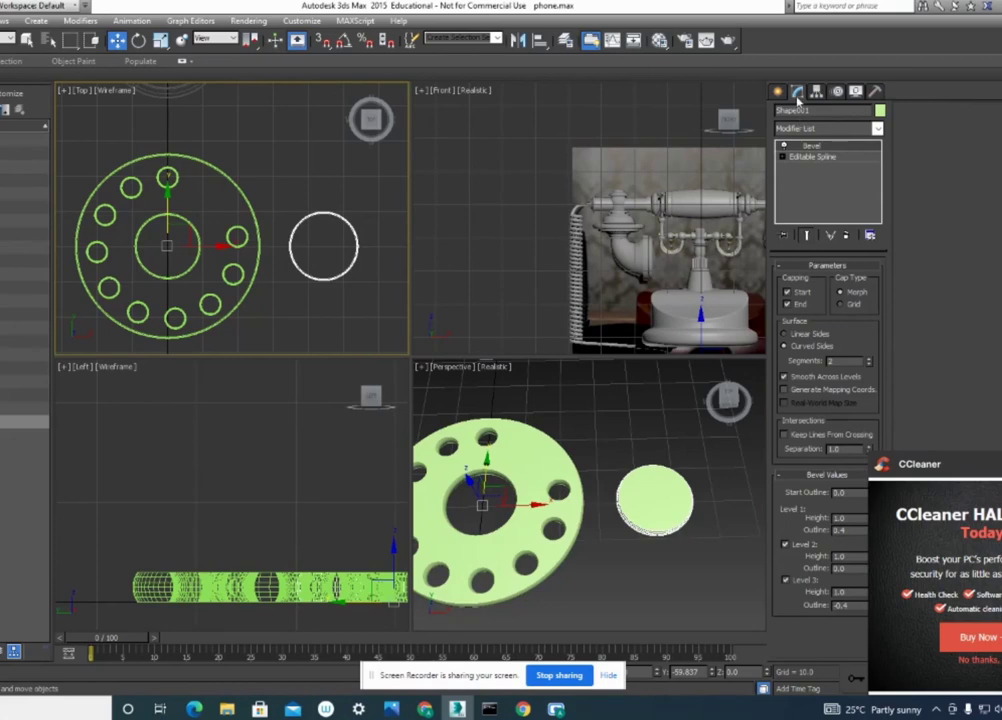
Centre Shape001's pivot on itself and move the small disc onto the dial's centre.
left_click(816, 91)
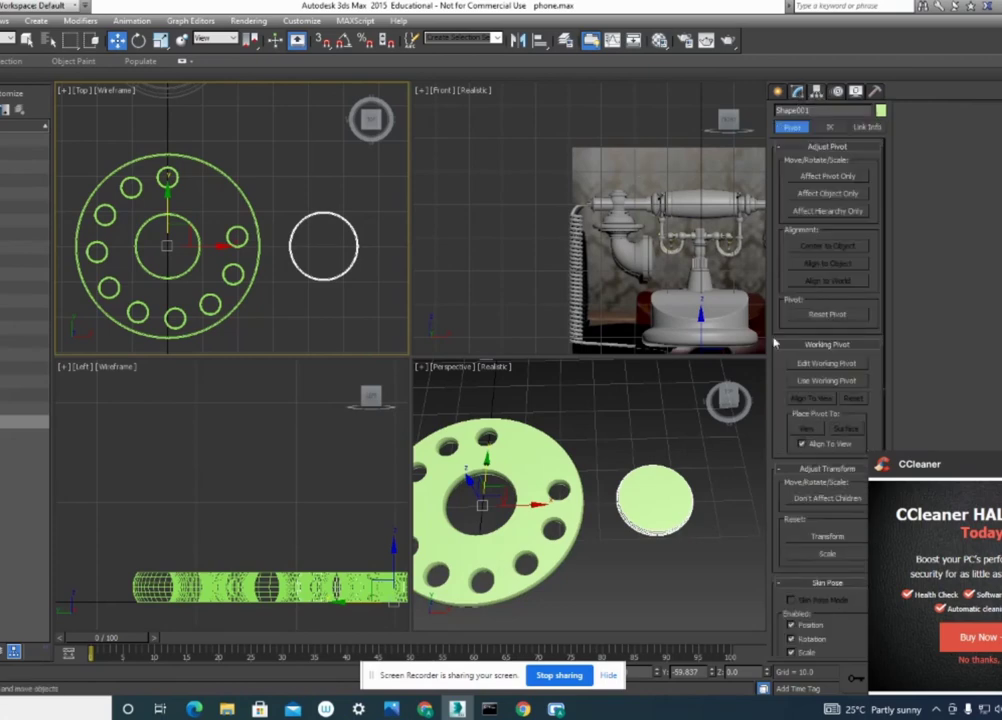
left_click(824, 177)
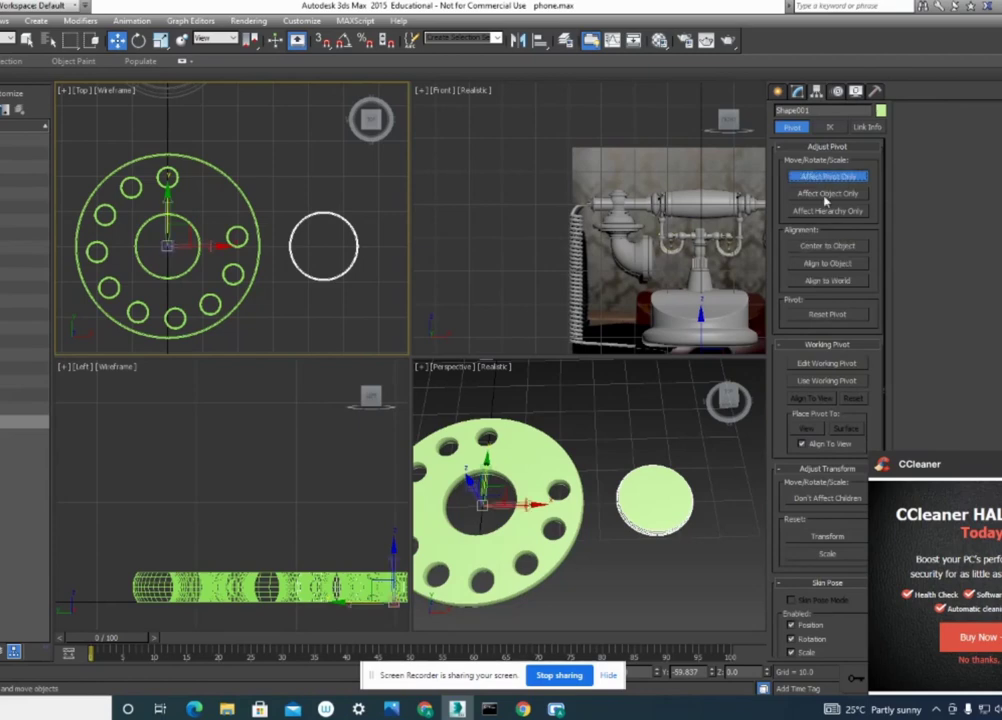
left_click(818, 247)
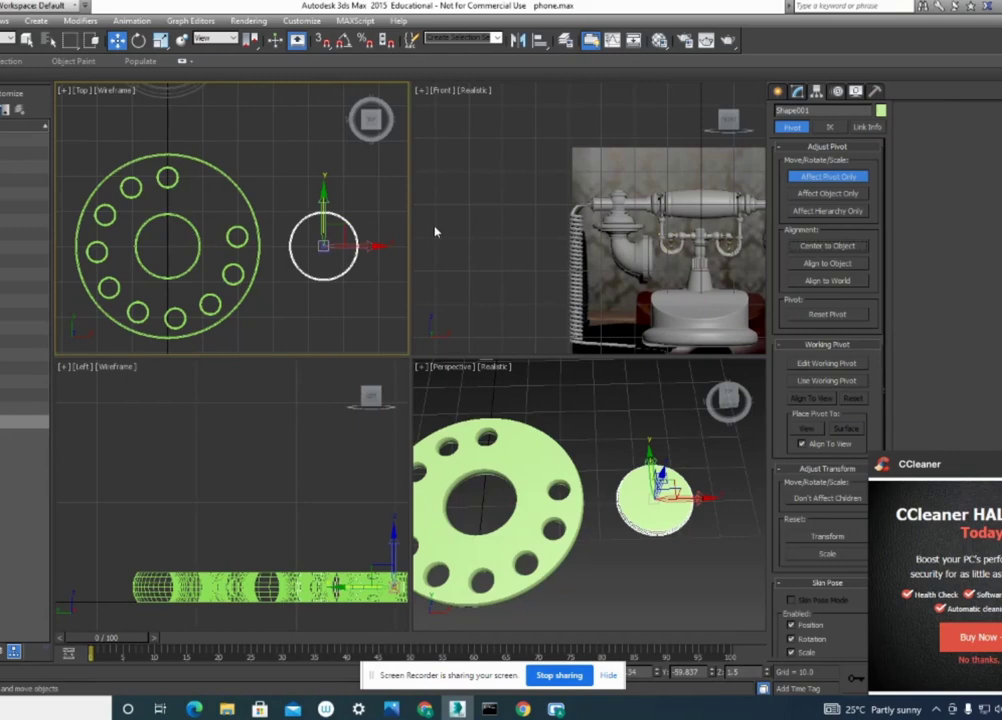
left_click(824, 177)
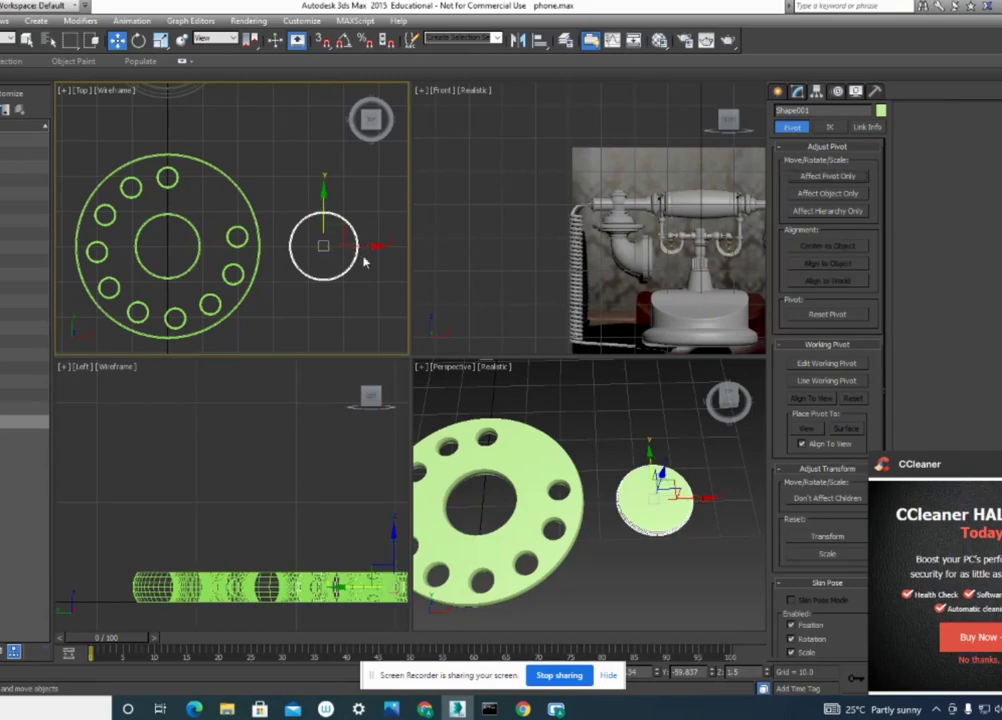
left_click_drag(363, 246, 213, 247)
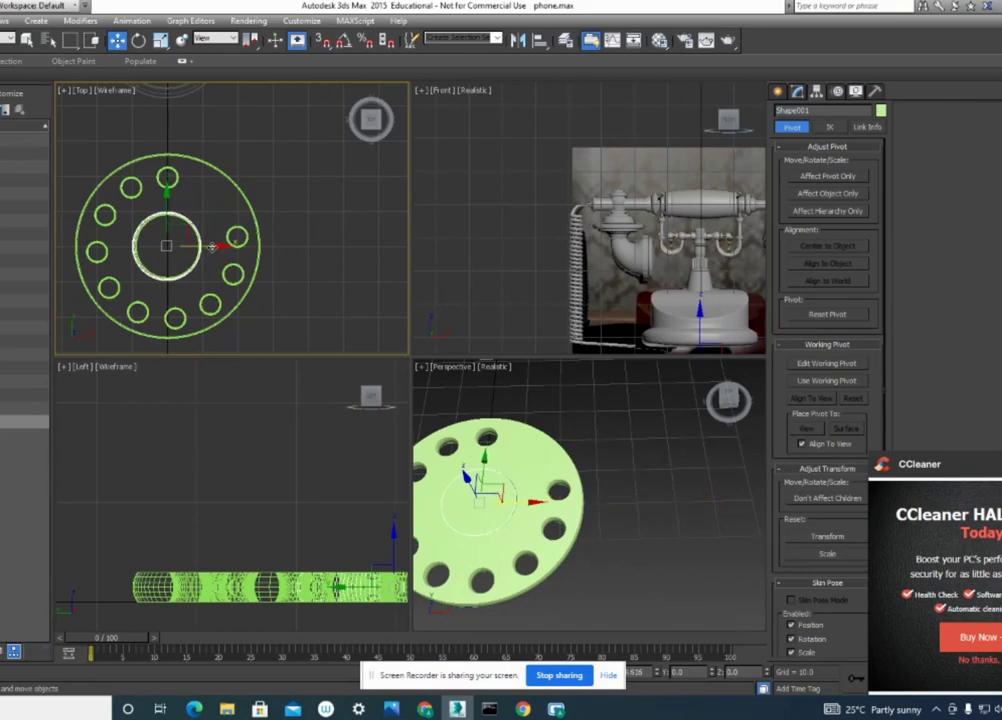
left_click_drag(212, 246, 214, 247)
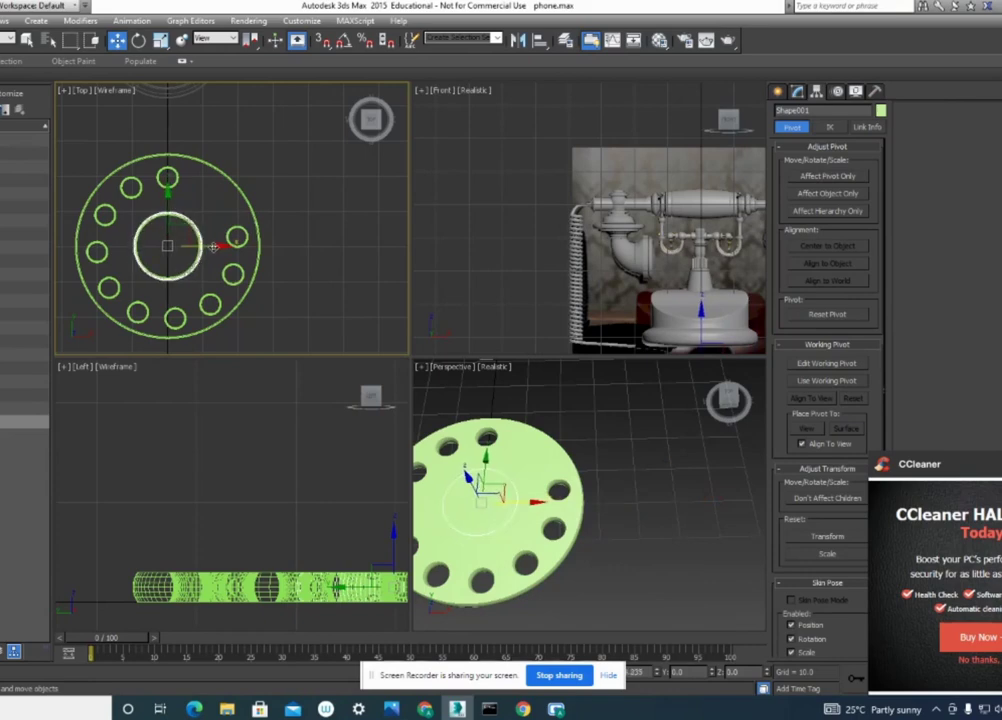
Turn on 3D snapping and review the snap settings.
left_click(322, 41)
right_click(322, 41)
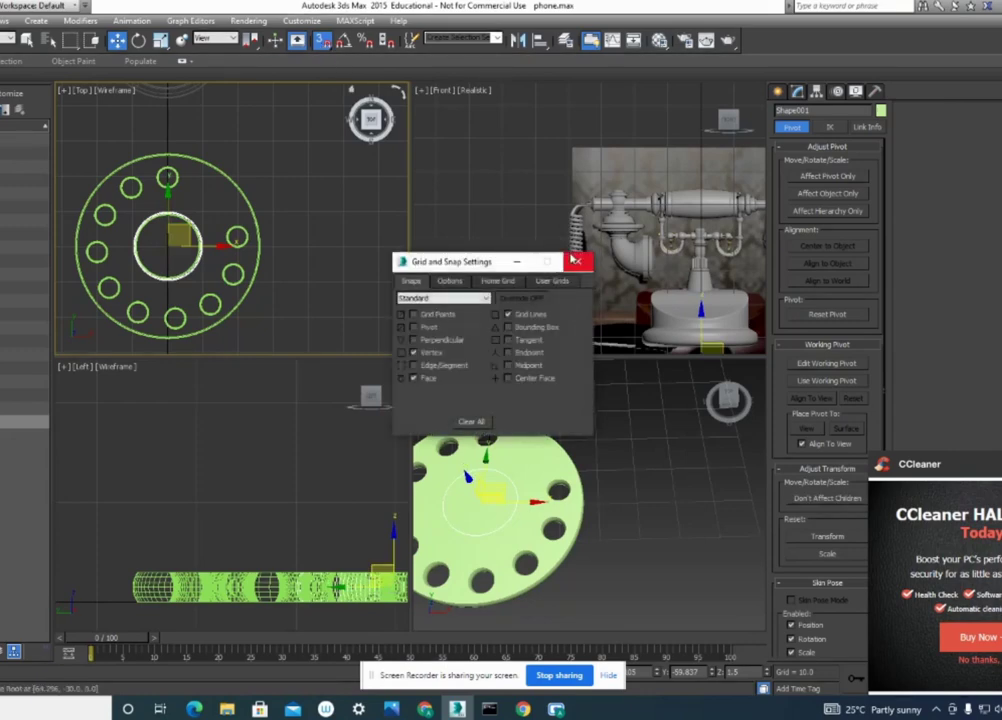
left_click(452, 204)
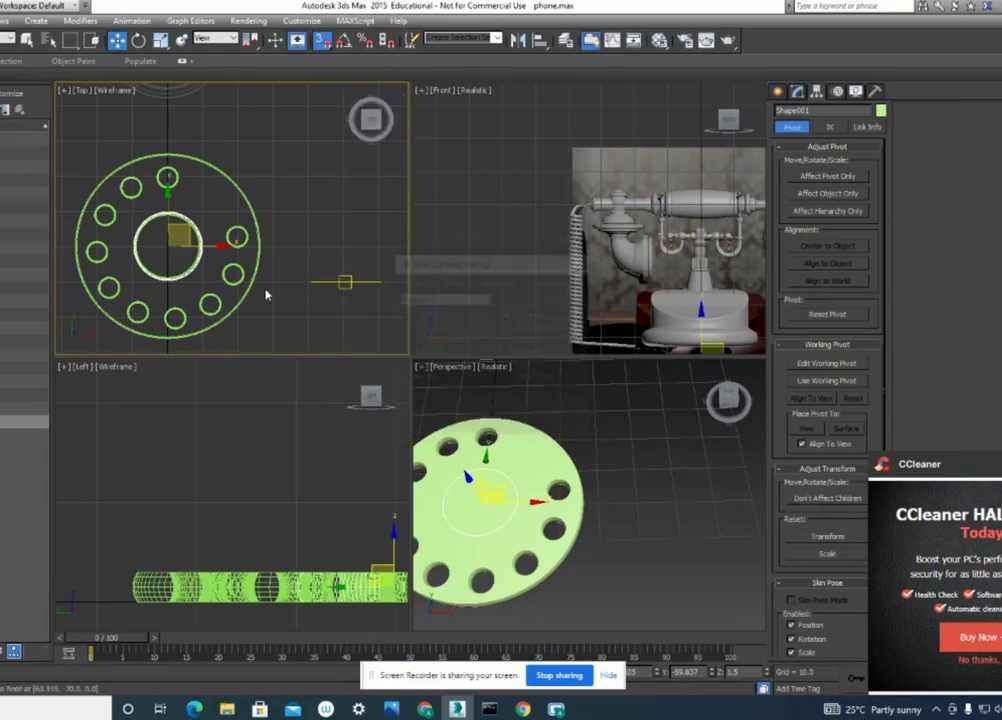
right_click(322, 41)
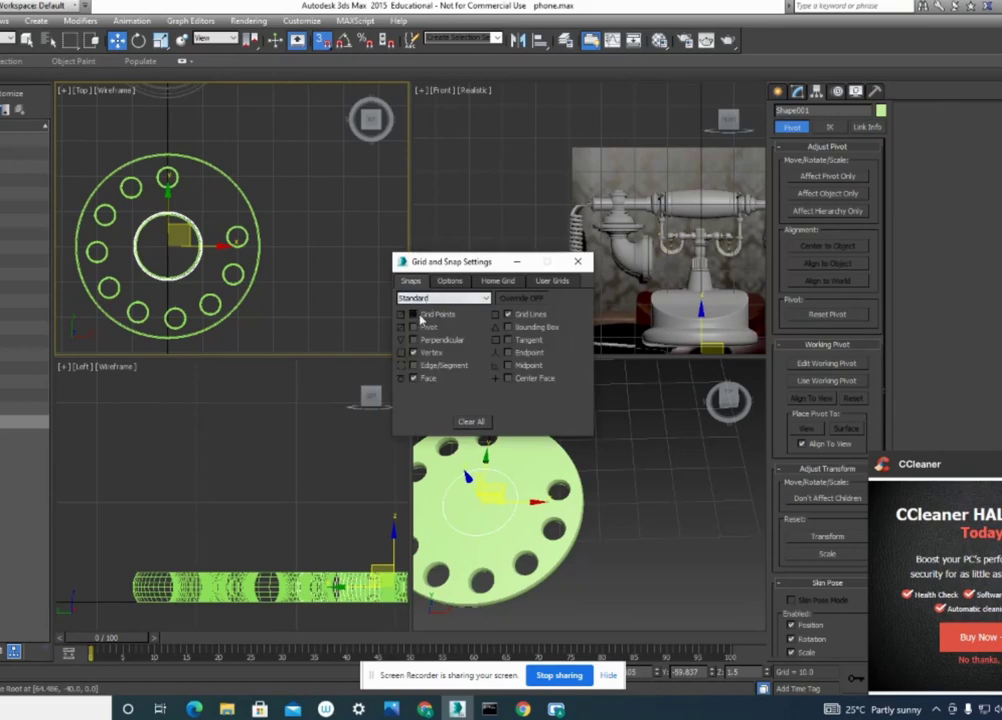
left_click(577, 261)
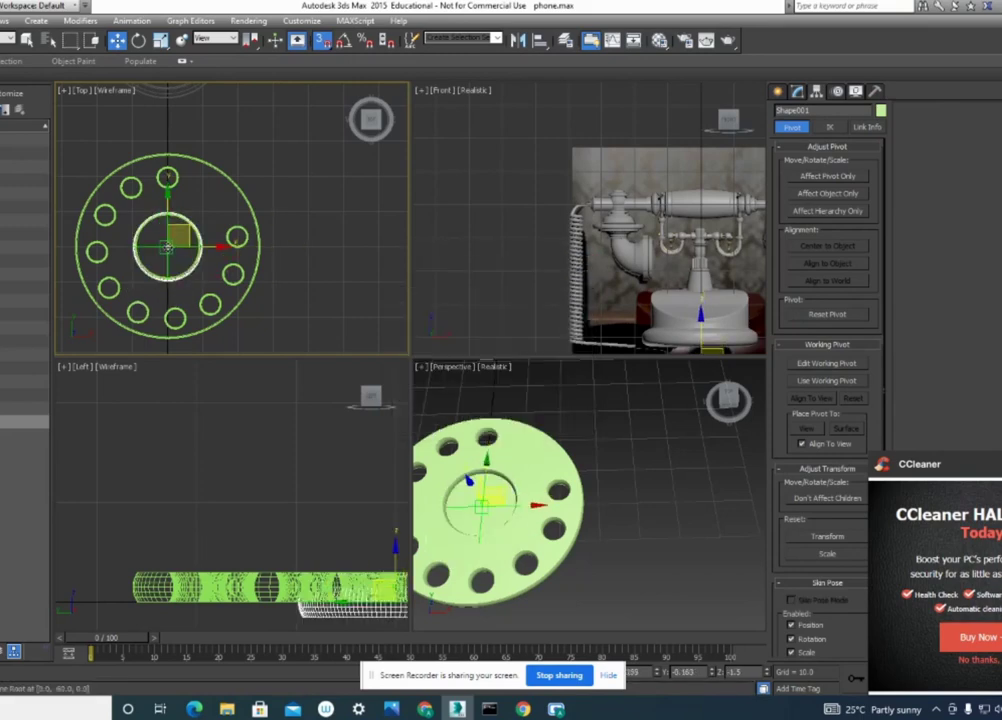
Maximize the Perspective view and raise the inner ring shape above the dial top.
left_click(660, 548)
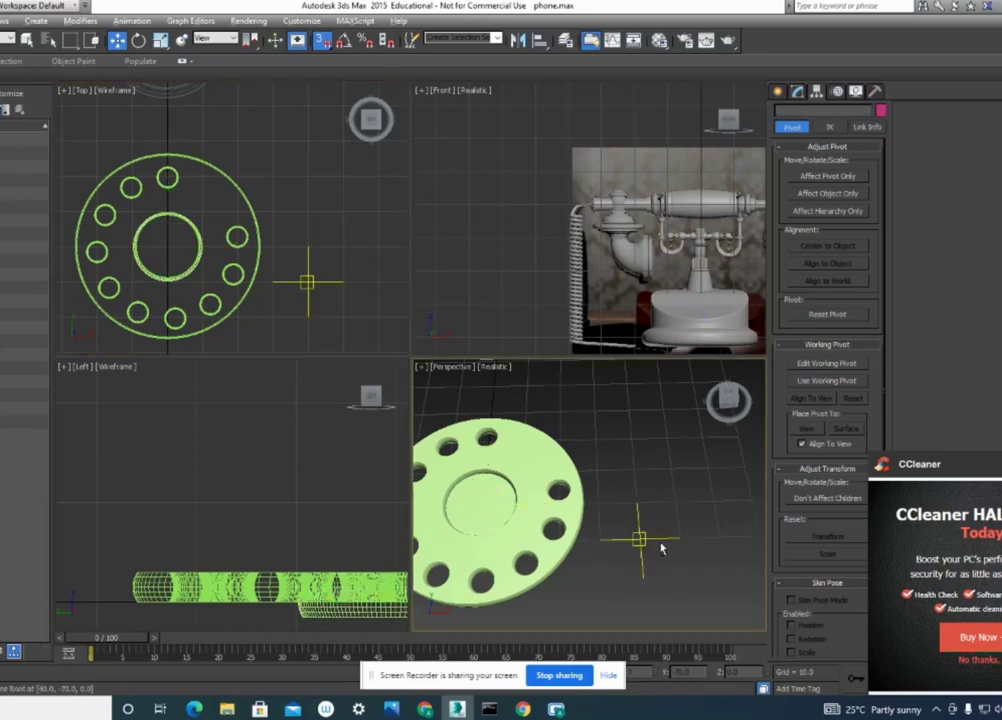
middle_click_drag(660, 548, 736, 497, "alt")
key("alt+w")
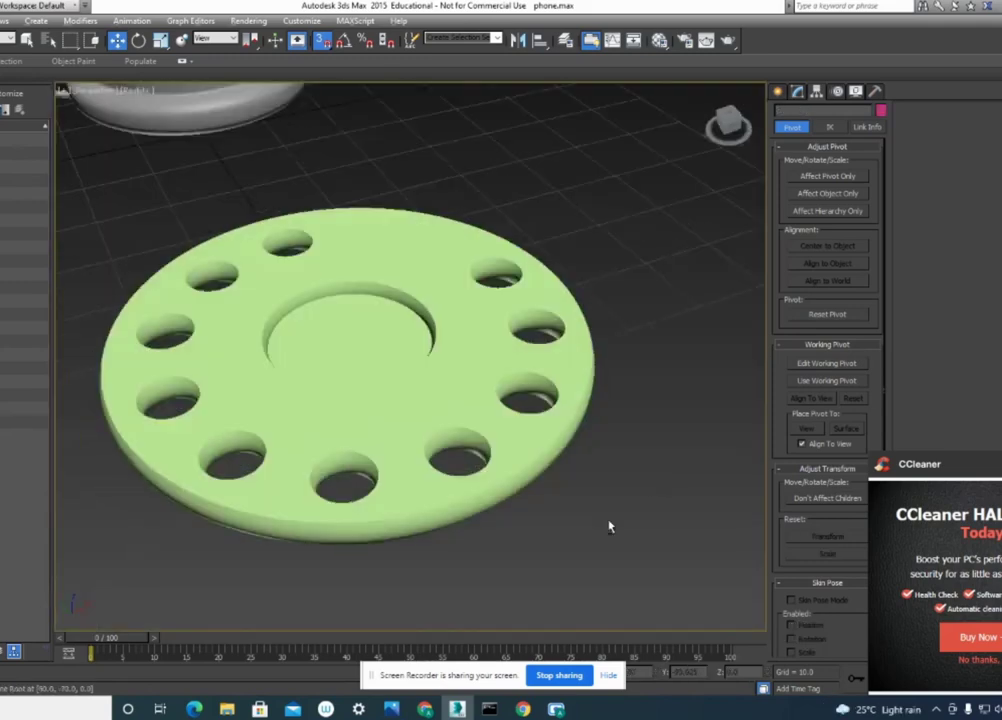
middle_click_drag(610, 527, 586, 494, "alt")
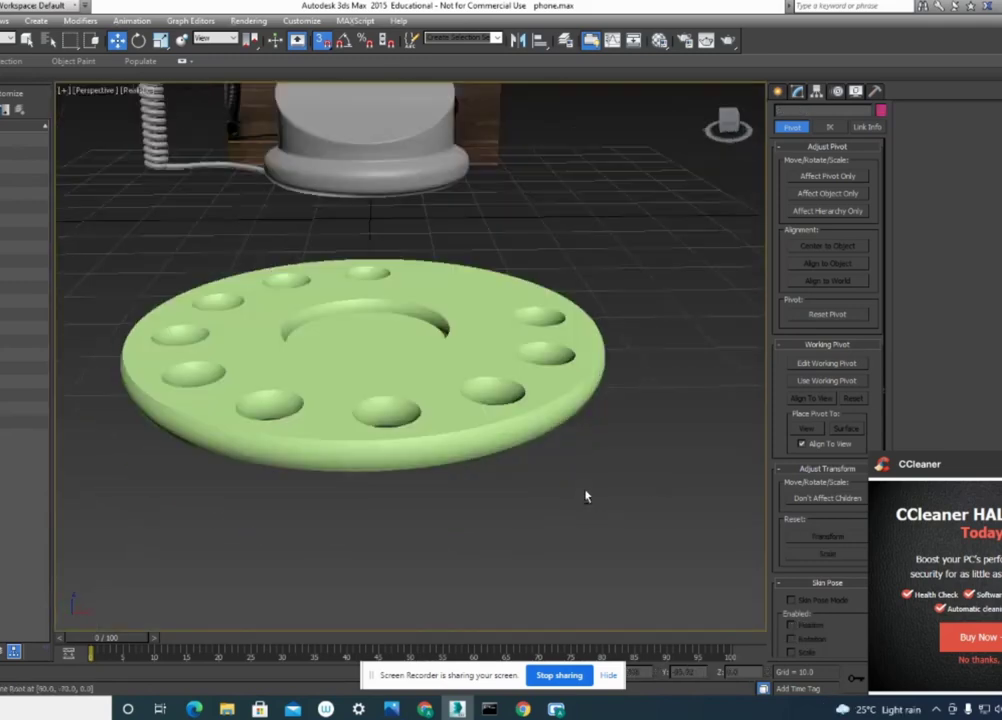
left_click(374, 336)
mouse_move(390, 350)
middle_mouse_down("alt")
mouse_move(445, 289)
mouse_move(440, 341)
middle_mouse_up("alt")
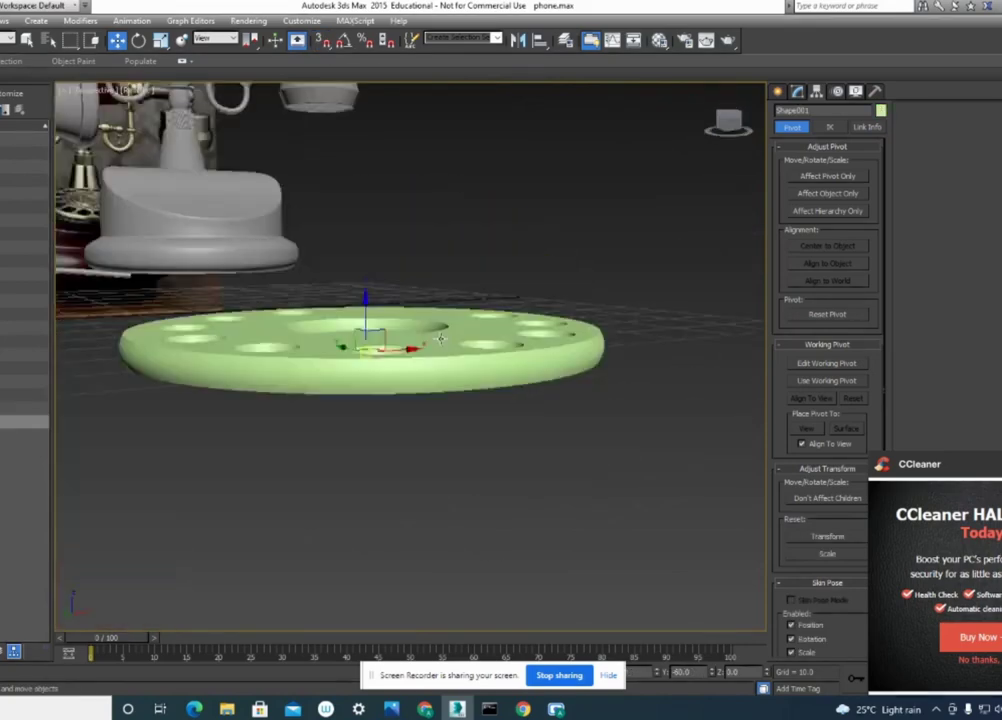
left_click_drag(366, 302, 379, 260)
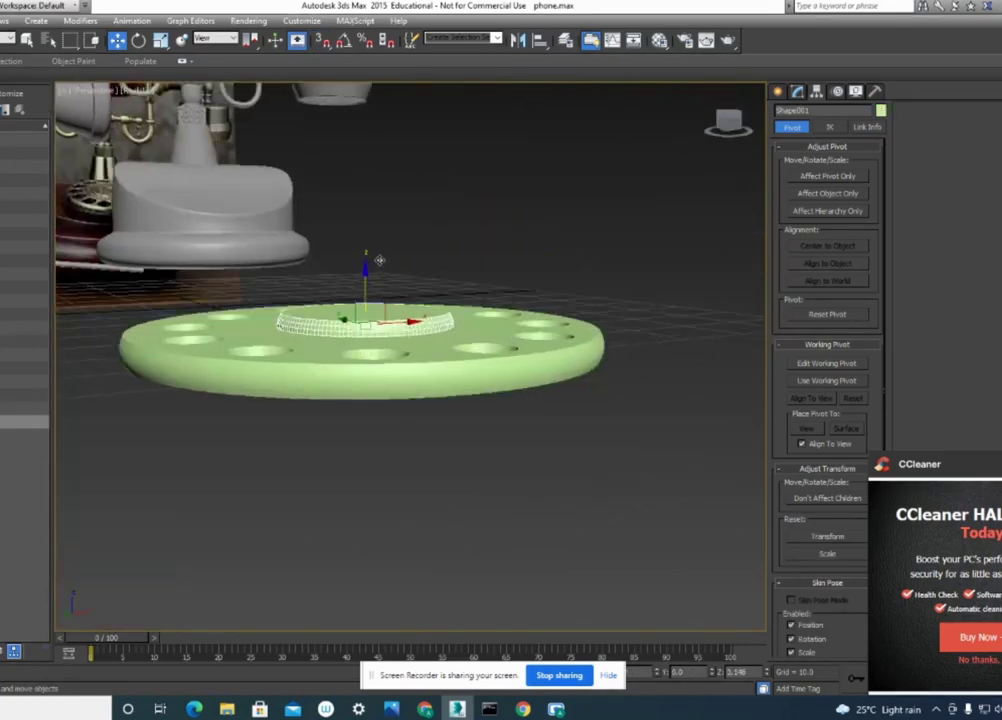
Lower the ring so it sits flush in the dial, checking from above.
left_click(462, 244)
mouse_move(462, 244)
middle_mouse_down("alt")
mouse_move(456, 280)
mouse_move(403, 284)
middle_mouse_up("alt")
left_click(374, 280)
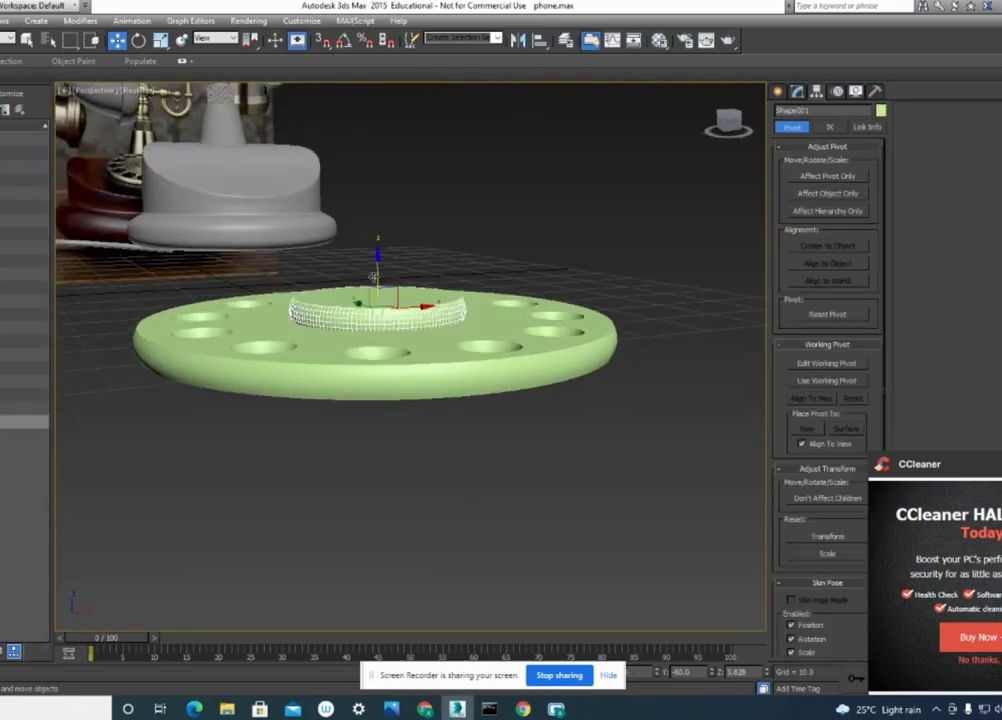
left_click_drag(374, 276, 380, 267)
left_click(481, 215)
mouse_move(481, 215)
middle_mouse_down("alt")
mouse_move(518, 354)
mouse_move(510, 387)
middle_mouse_up("alt")
mouse_move(535, 284)
middle_mouse_down("alt")
mouse_move(445, 383)
mouse_move(465, 332)
mouse_move(452, 372)
middle_mouse_up("alt")
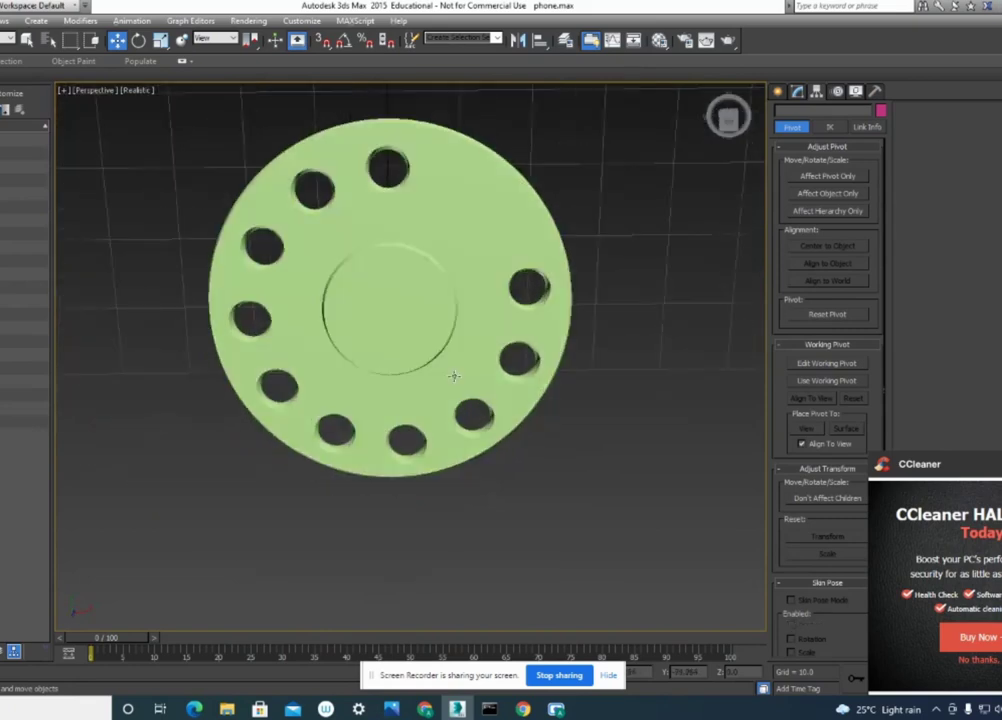
mouse_move(593, 420)
middle_mouse_down("alt")
mouse_move(604, 414)
mouse_move(592, 397)
mouse_move(348, 202)
middle_mouse_up("alt")
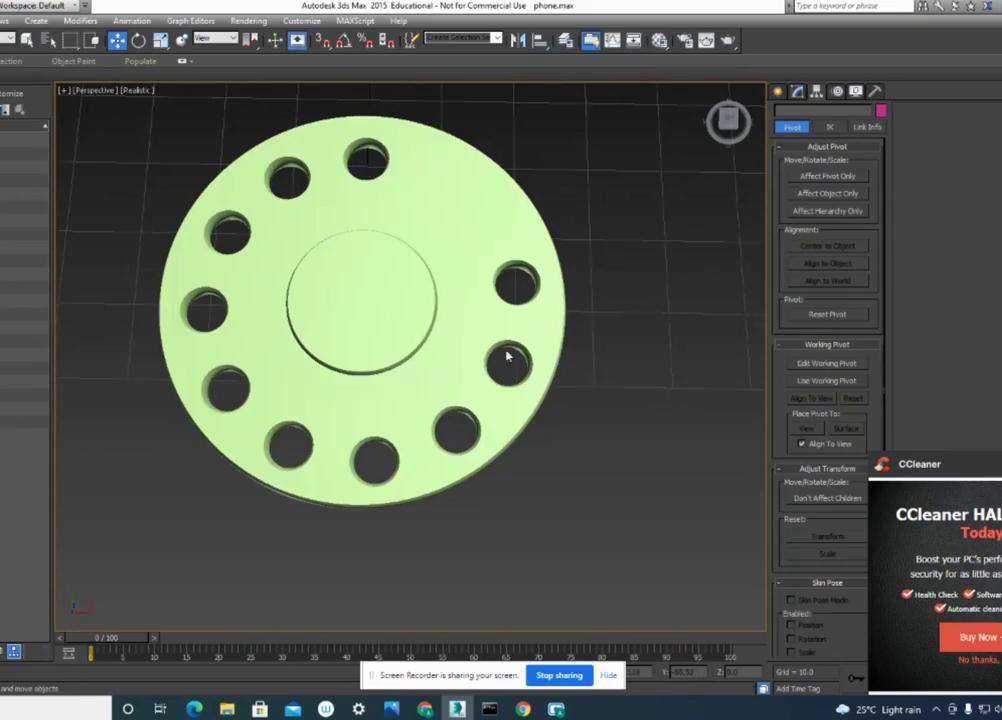
Restore the four-view layout and centre the dial in the Top view.
key("alt+w")
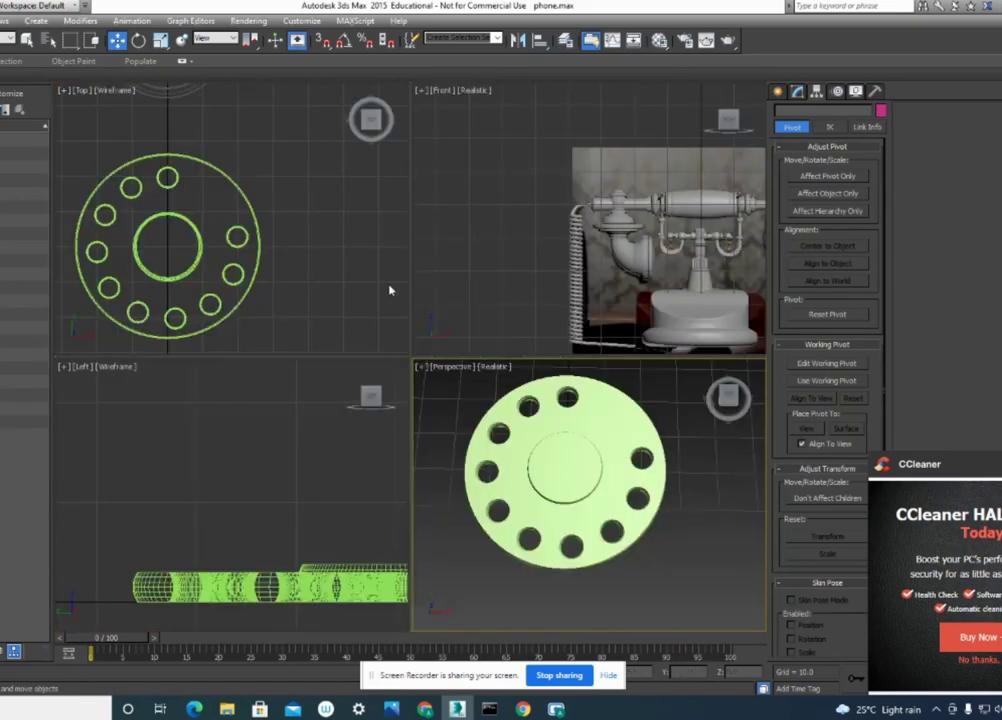
middle_click_drag(206, 225, 289, 220)
left_click(778, 94)
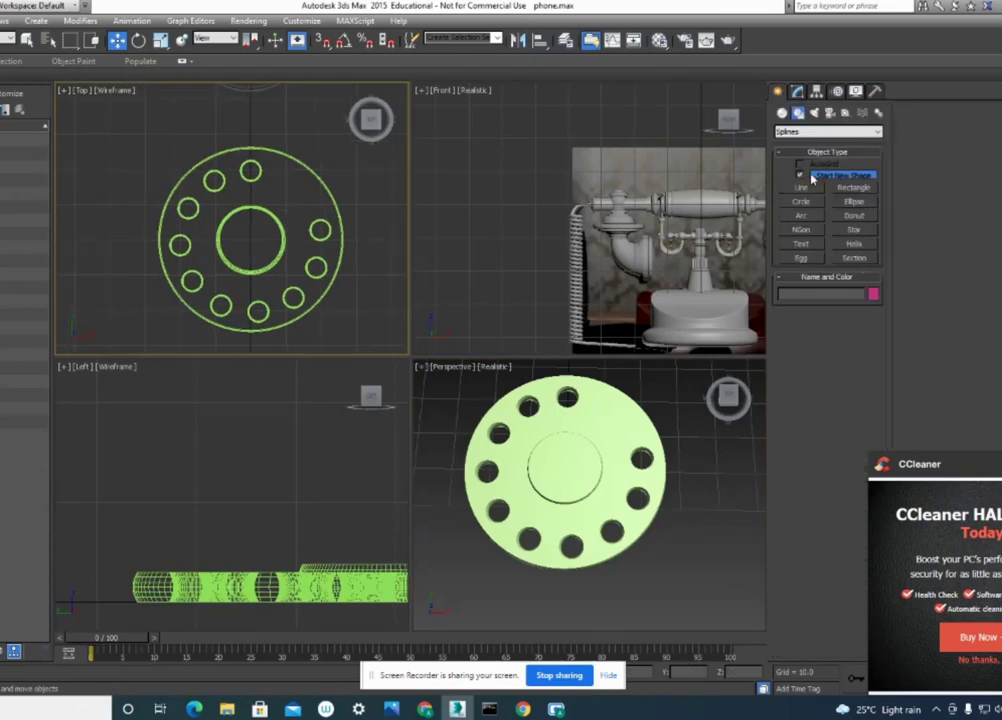
Place a Text shape in the Top view and change its text to 1.
left_click(805, 246)
scroll(259, 260, "up", 3)
scroll(259, 260, "up", 2)
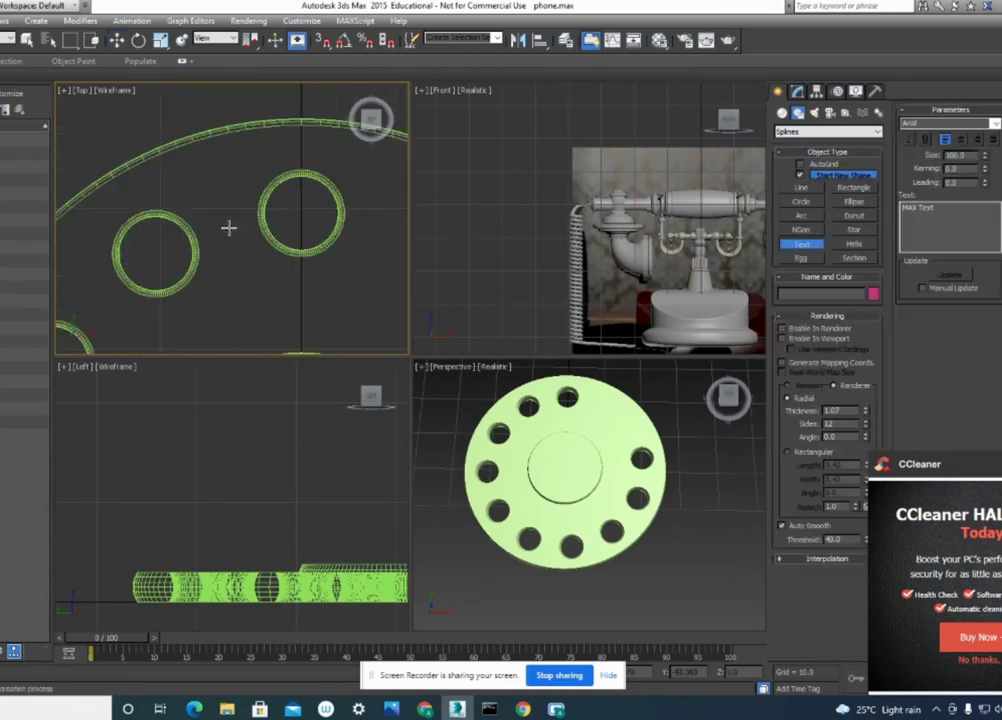
left_click(300, 213)
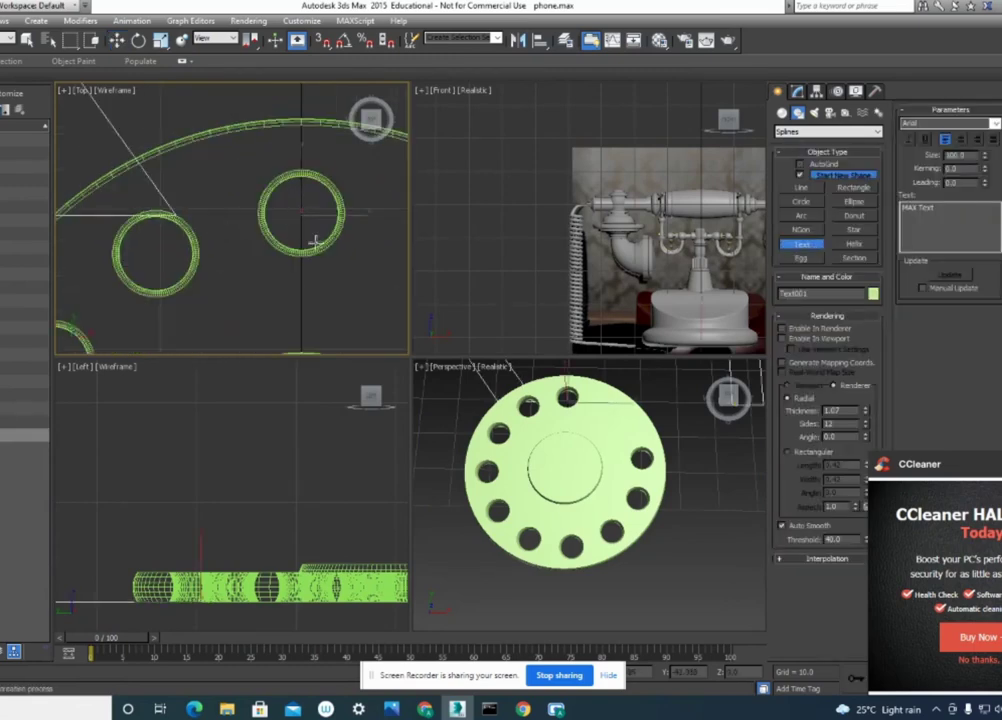
scroll(263, 202, "down", 3)
scroll(263, 202, "down", 2)
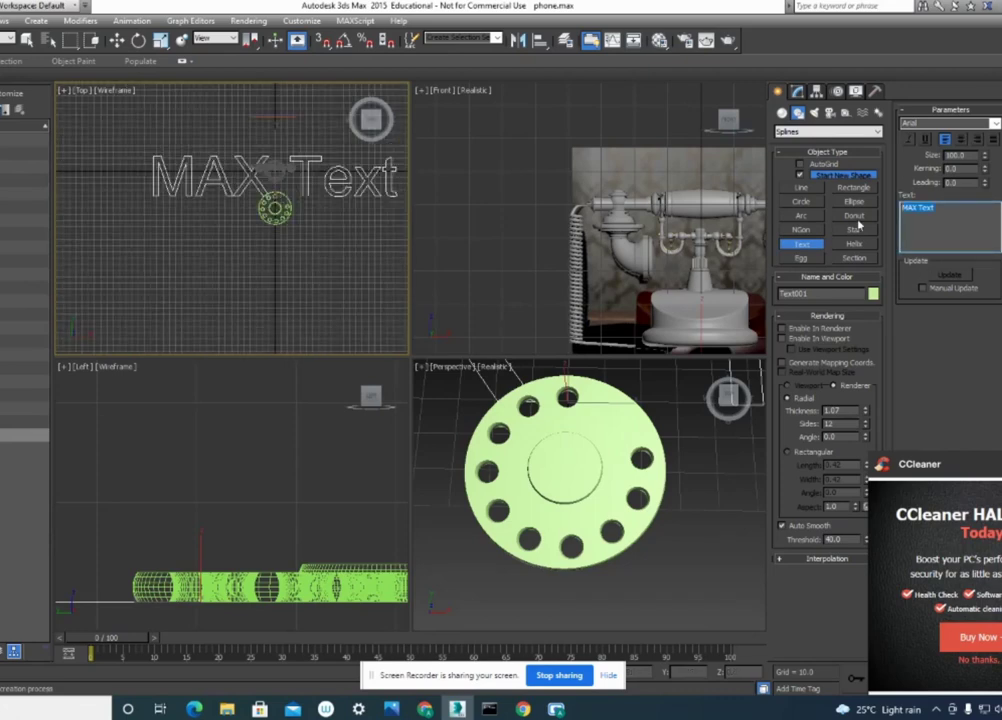
type("1")
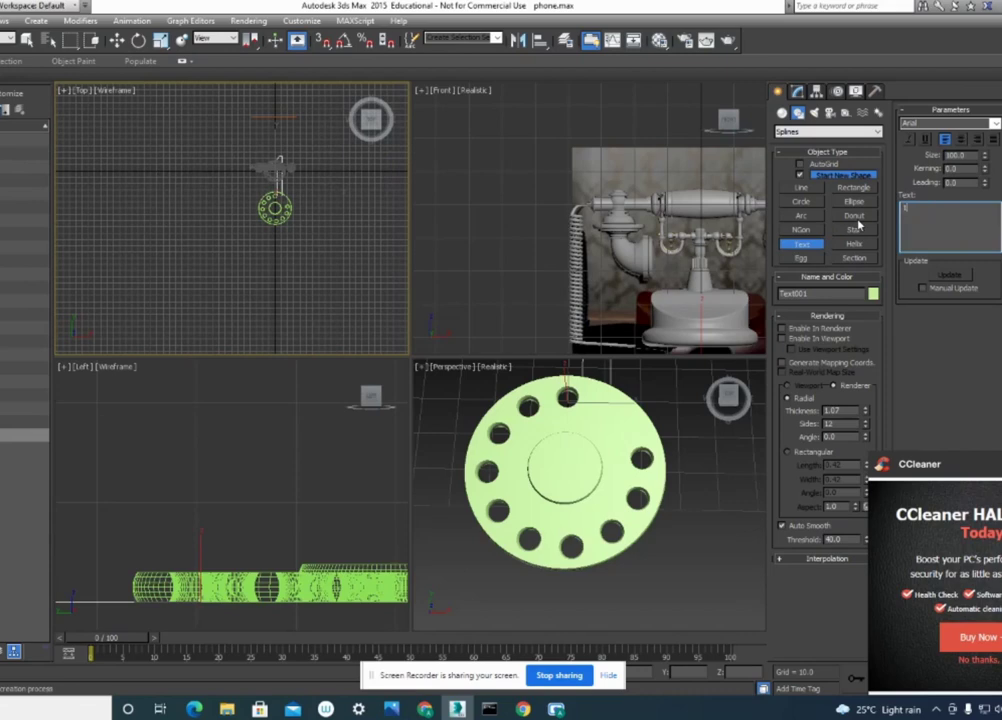
Switch to Select and Move and maximize the Top view.
left_click(117, 40)
scroll(305, 156, "up", 3)
scroll(300, 200, "up", 2)
scroll(315, 240, "up", 3)
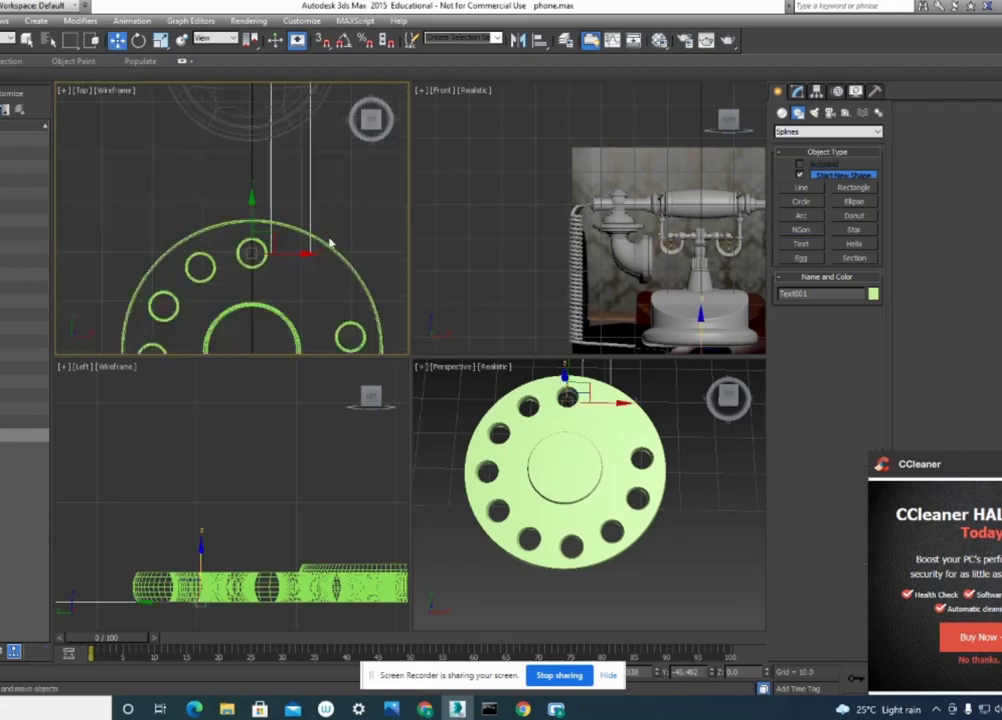
key("alt+w")
scroll(336, 217, "down", 1)
scroll(425, 291, "down", 3)
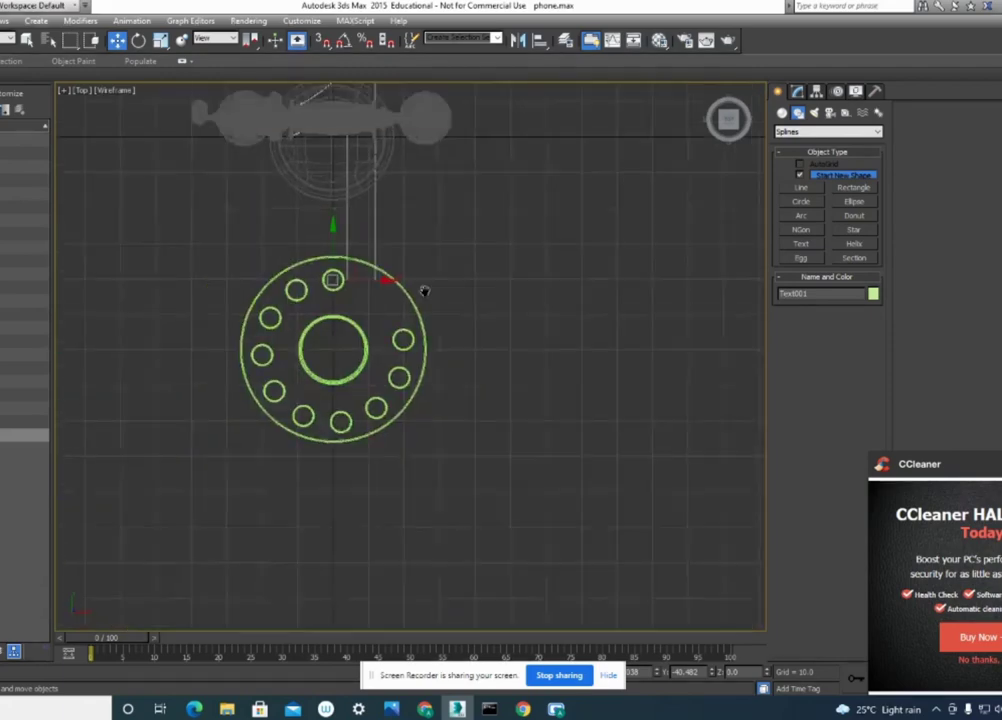
Shrink the 1 text to a small size with Select and Uniform Scale.
left_click(160, 41)
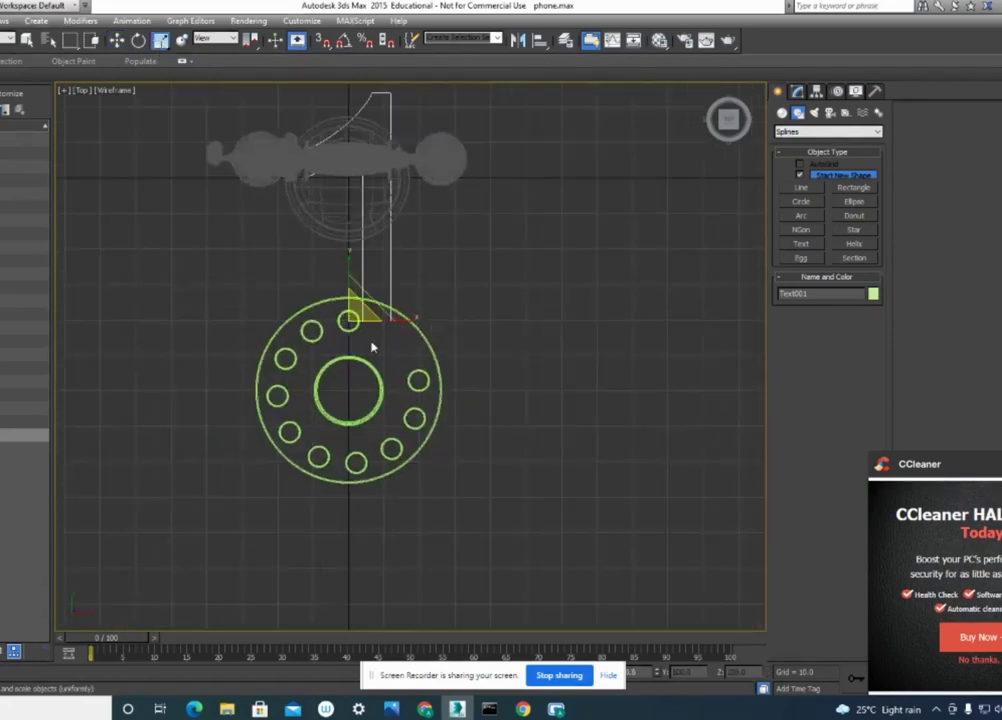
left_click_drag(352, 300, 228, 406)
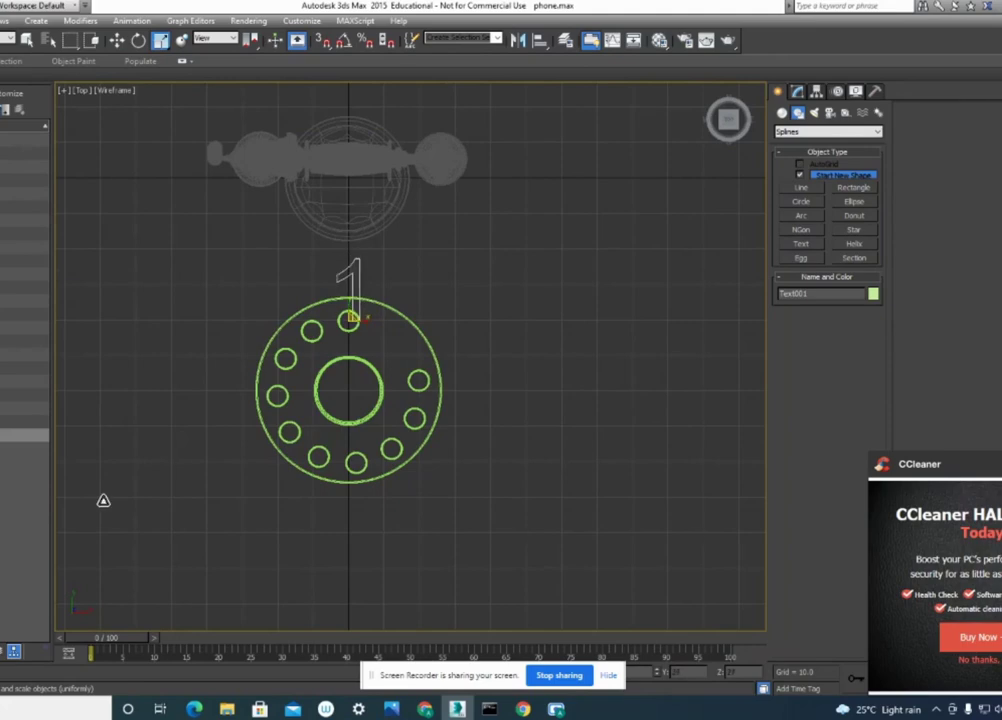
scroll(293, 344, "up", 4)
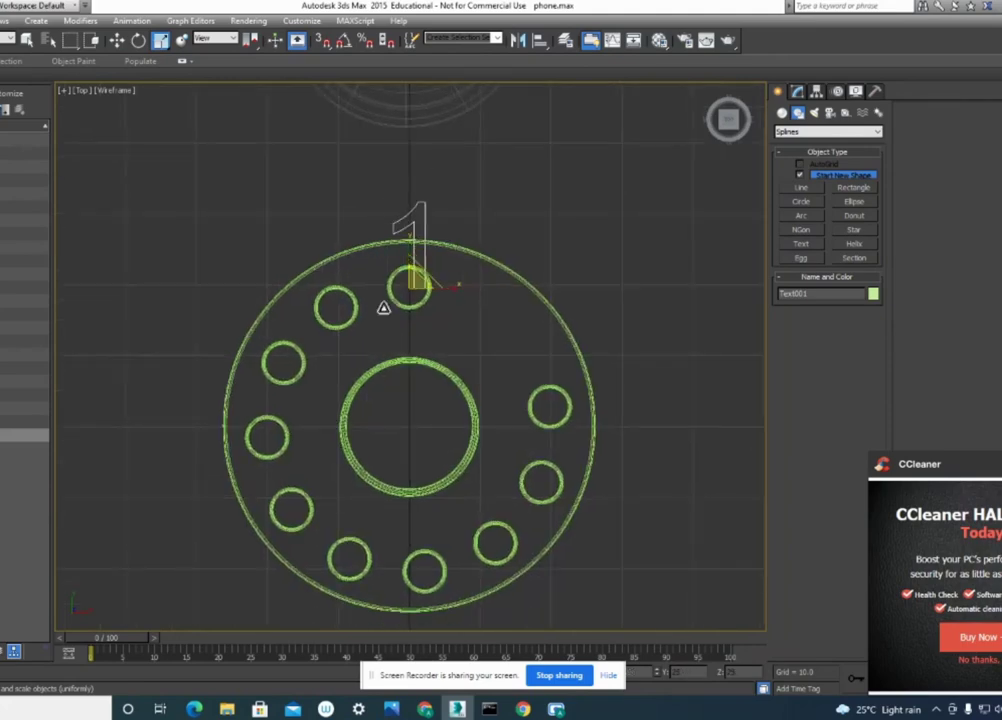
scroll(453, 270, "up", 3)
middle_click_drag(453, 270, 519, 204)
left_click_drag(442, 231, 413, 266)
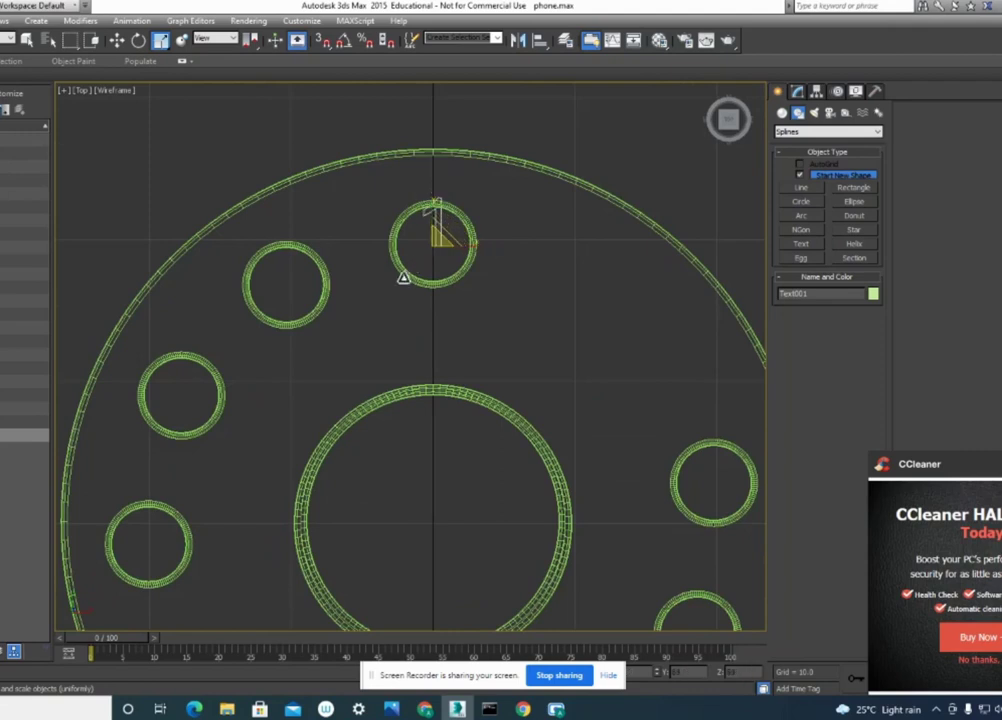
Move the 1 into the centre of the dial's top finger hole.
key("w")
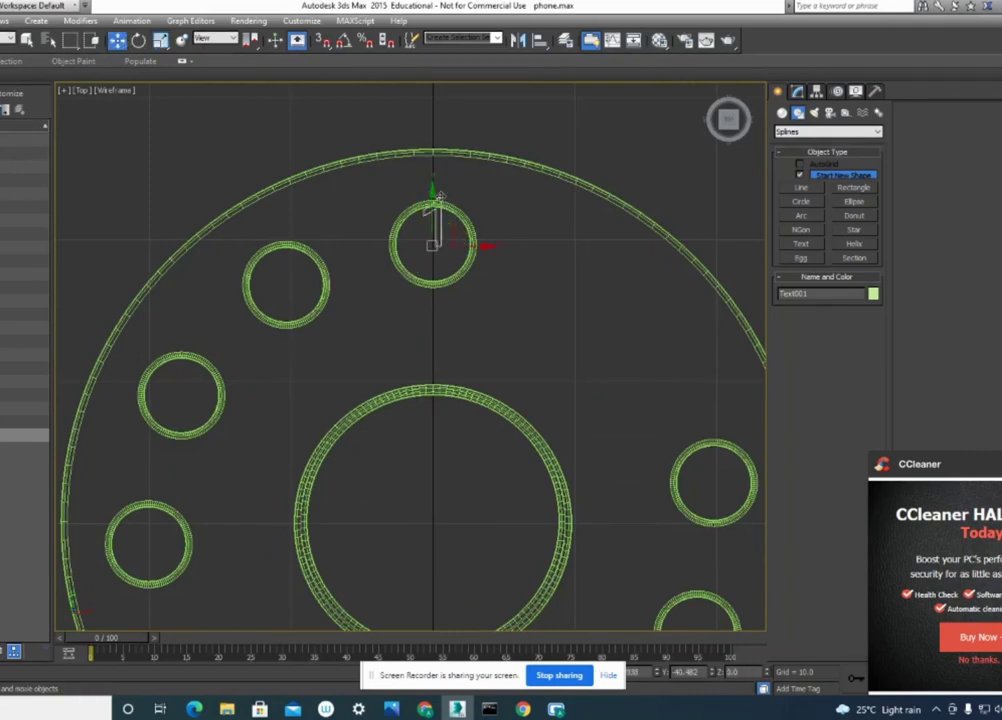
left_click_drag(432, 195, 471, 270)
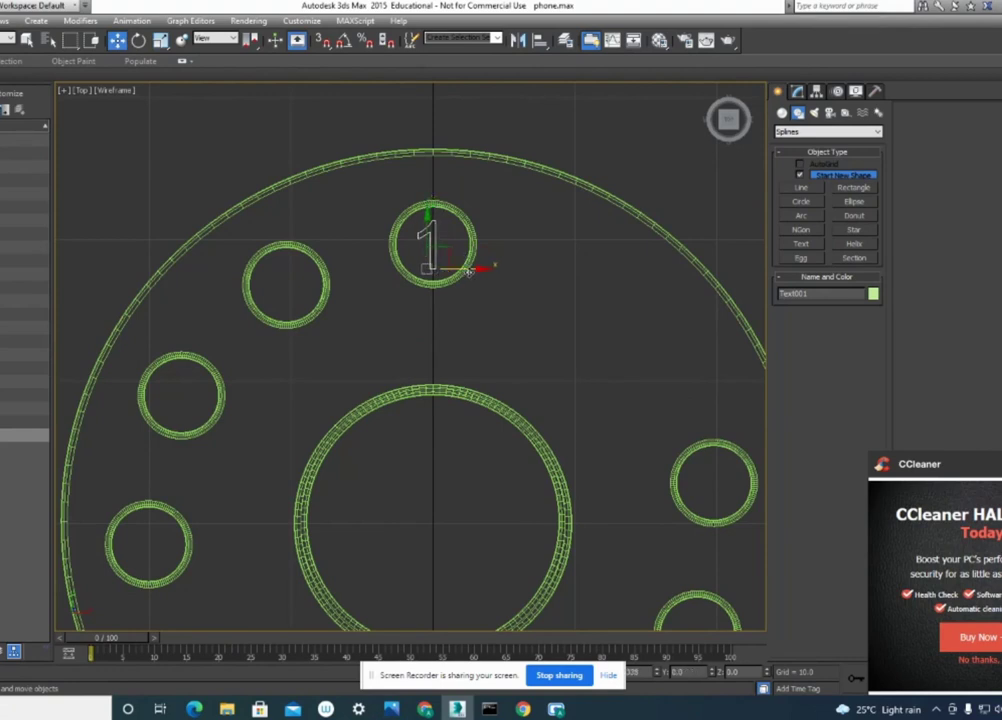
middle_click_drag(503, 322, 503, 239)
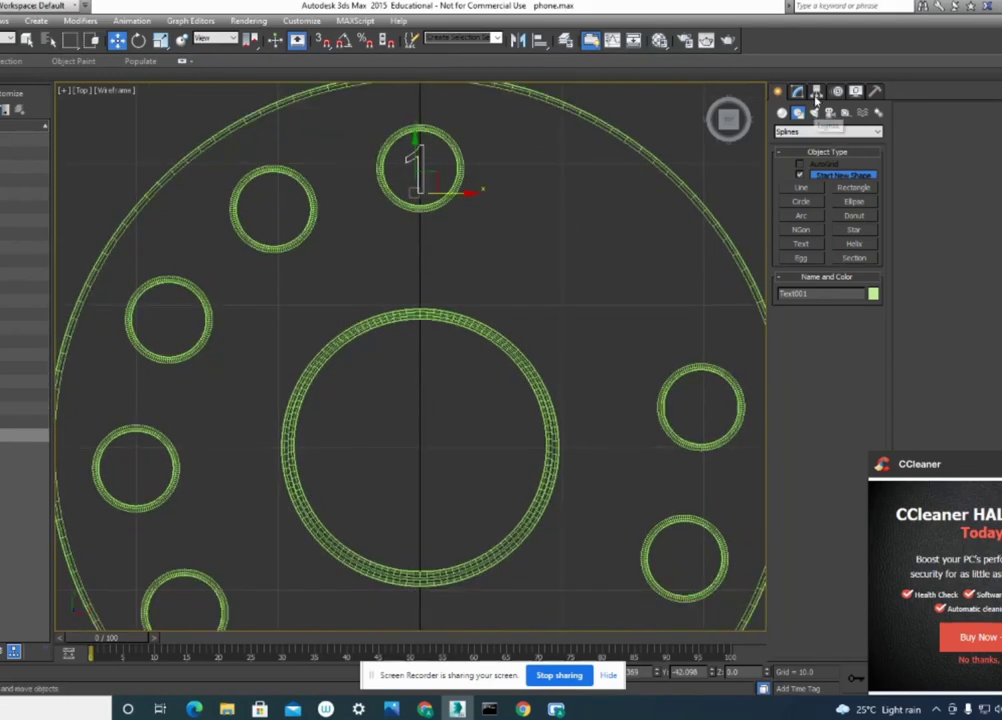
Snap Text001's pivot to the dial centre using Affect Pivot Only.
left_click(817, 92)
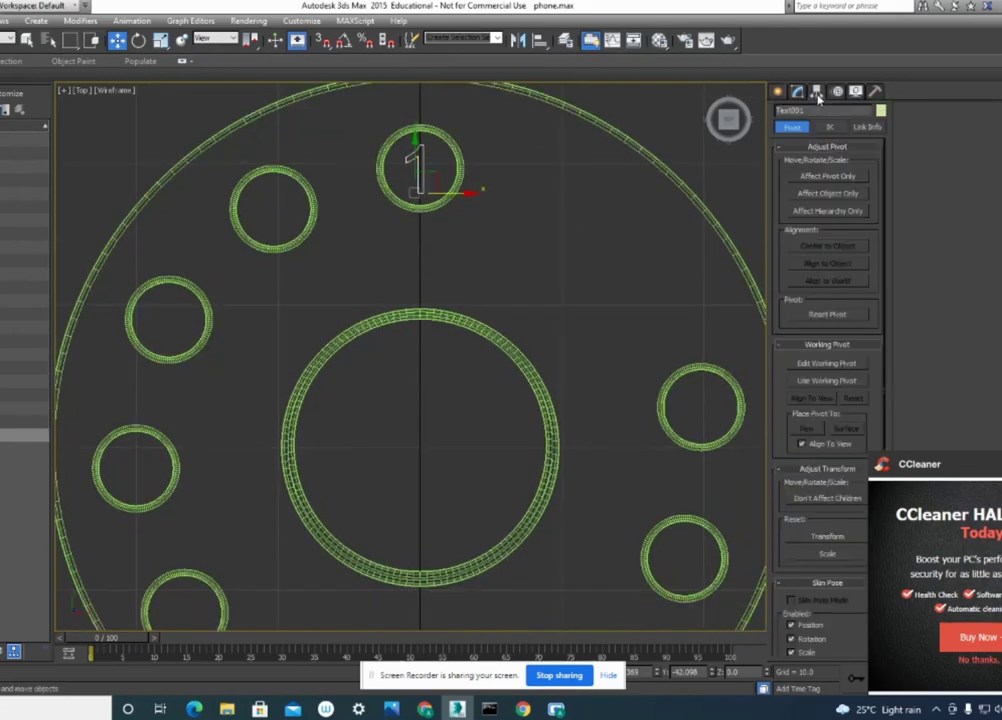
left_click(828, 177)
left_click_drag(418, 152, 432, 376)
left_click(322, 40)
left_click_drag(414, 424, 421, 445)
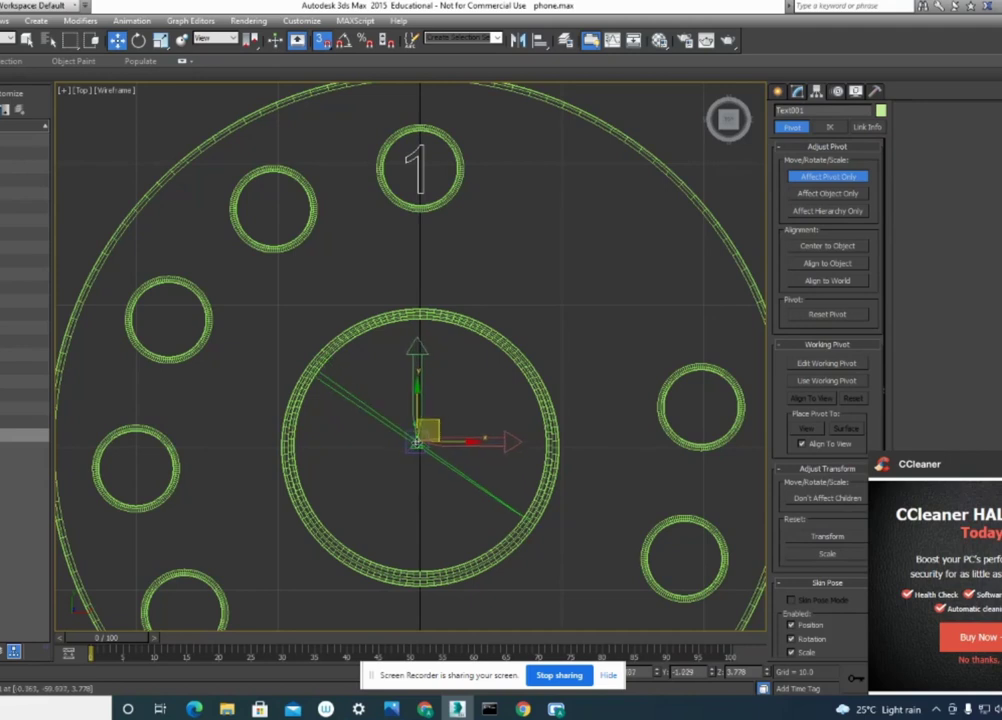
left_click_drag(421, 445, 421, 446)
left_click(828, 176)
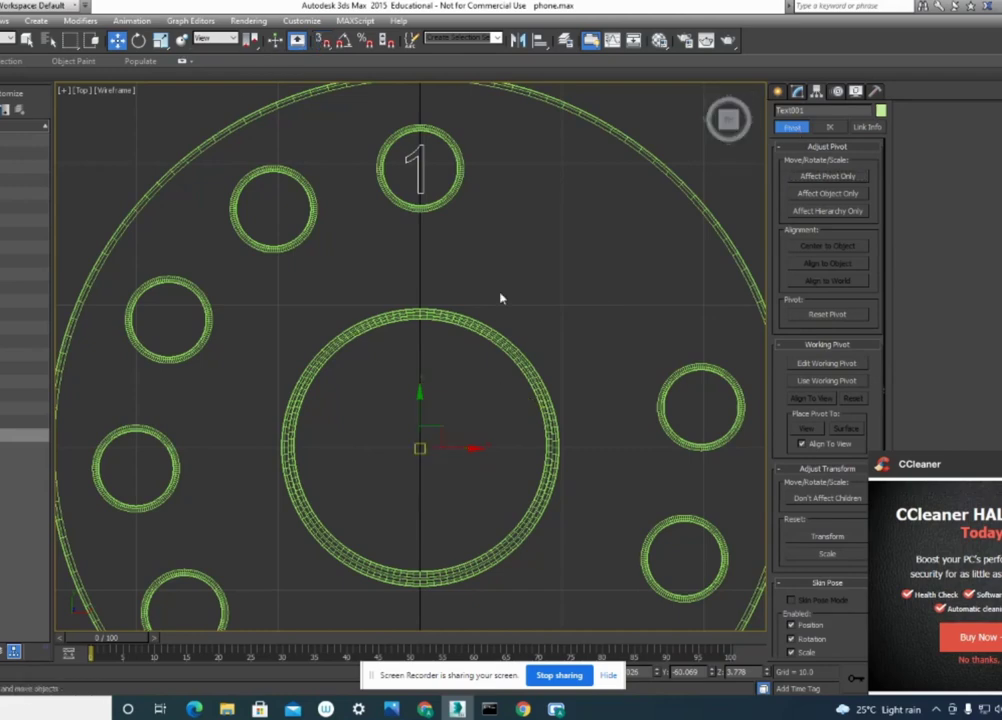
scroll(456, 306, "down", 3)
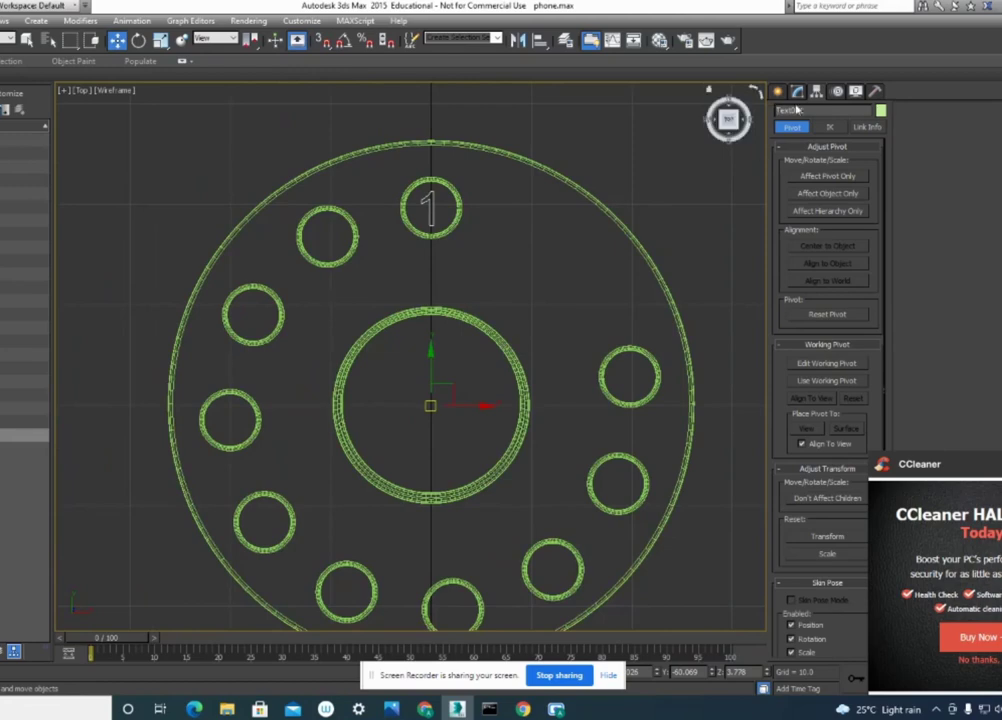
Apply a Bevel modifier to Text001 and return to the four-view layout.
left_click(797, 91)
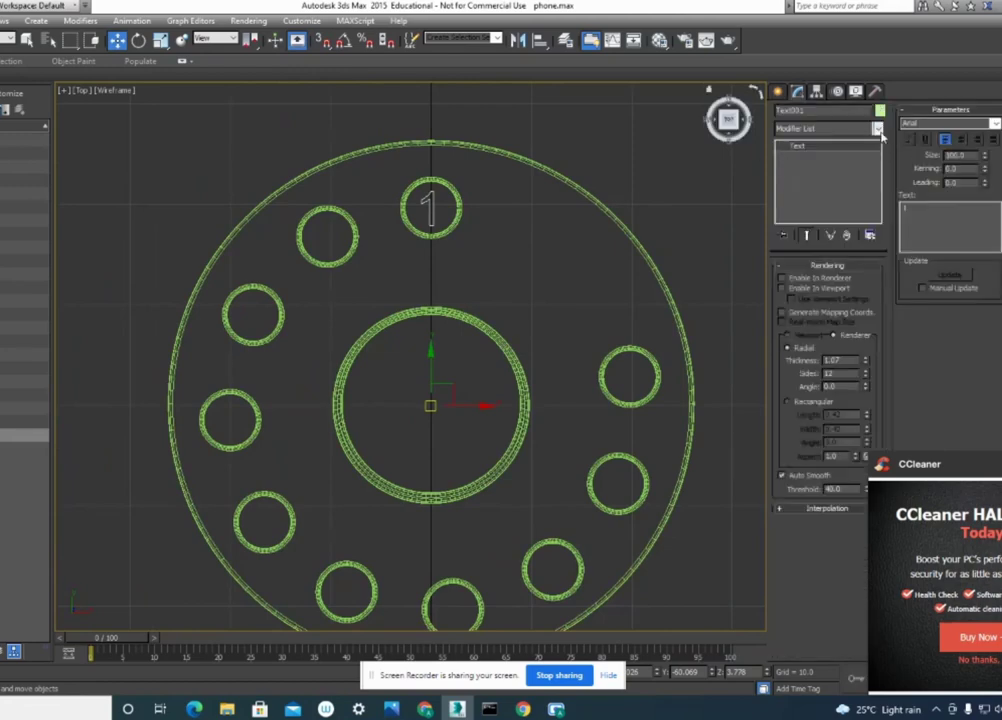
left_click(877, 129)
scroll(782, 525, "down", 5)
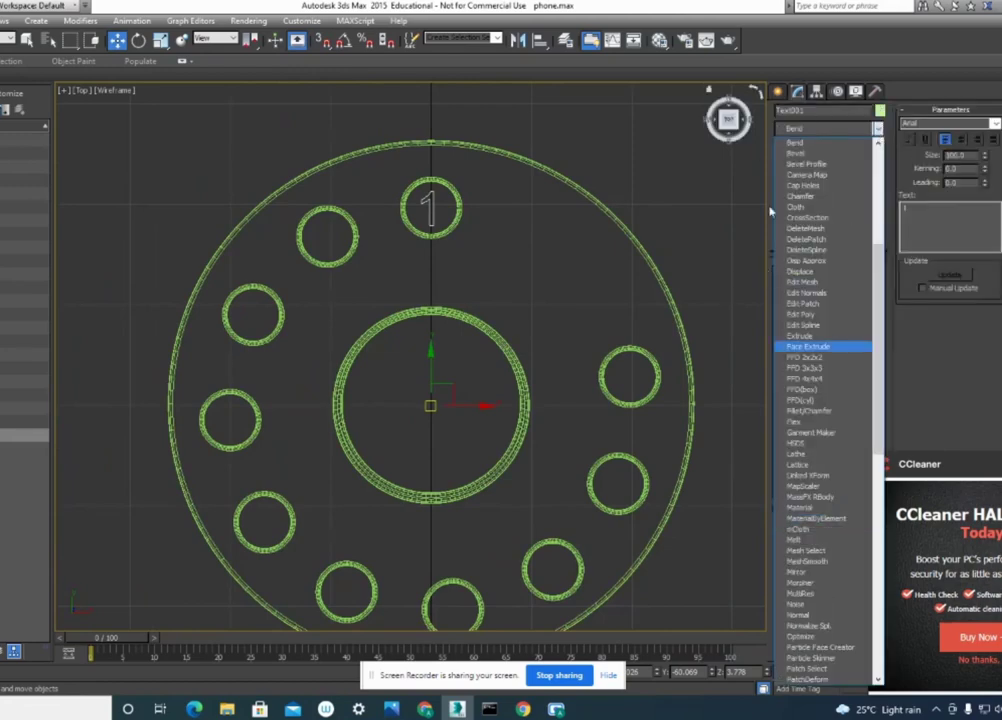
left_click(800, 153)
left_click(660, 230)
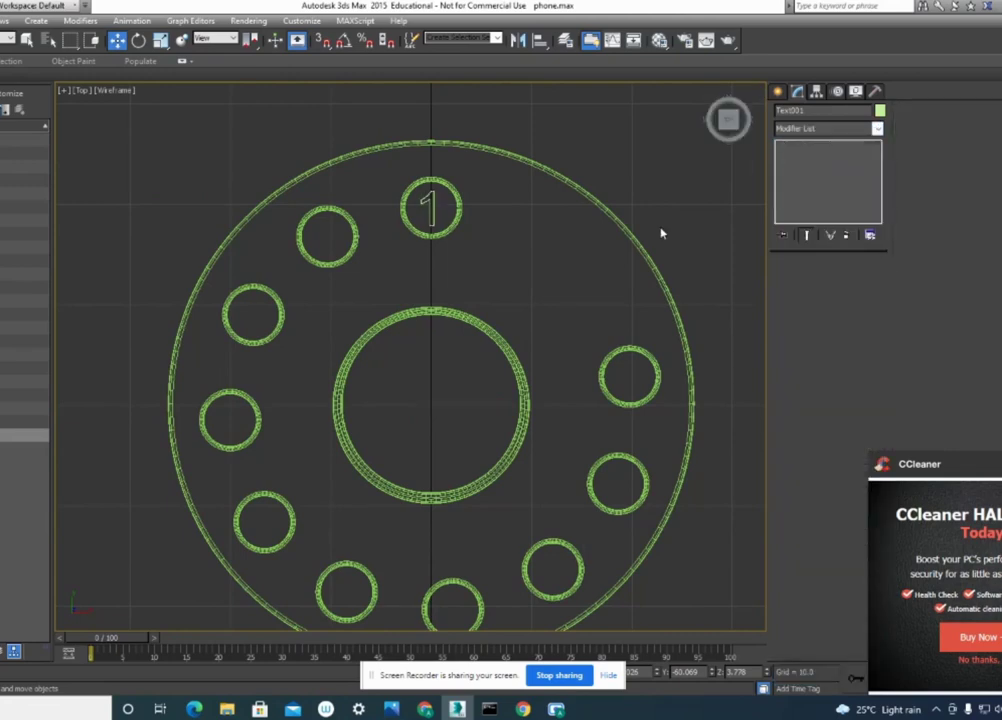
key("alt+w")
key("alt+w")
Nudge the bevelled 1 down into the dial's finger hole, checking from several angles.
mouse_move(407, 481)
middle_mouse_down("alt")
mouse_move(246, 253)
mouse_move(425, 450)
mouse_move(451, 448)
mouse_move(358, 427)
mouse_move(581, 431)
mouse_move(521, 434)
middle_mouse_up("alt")
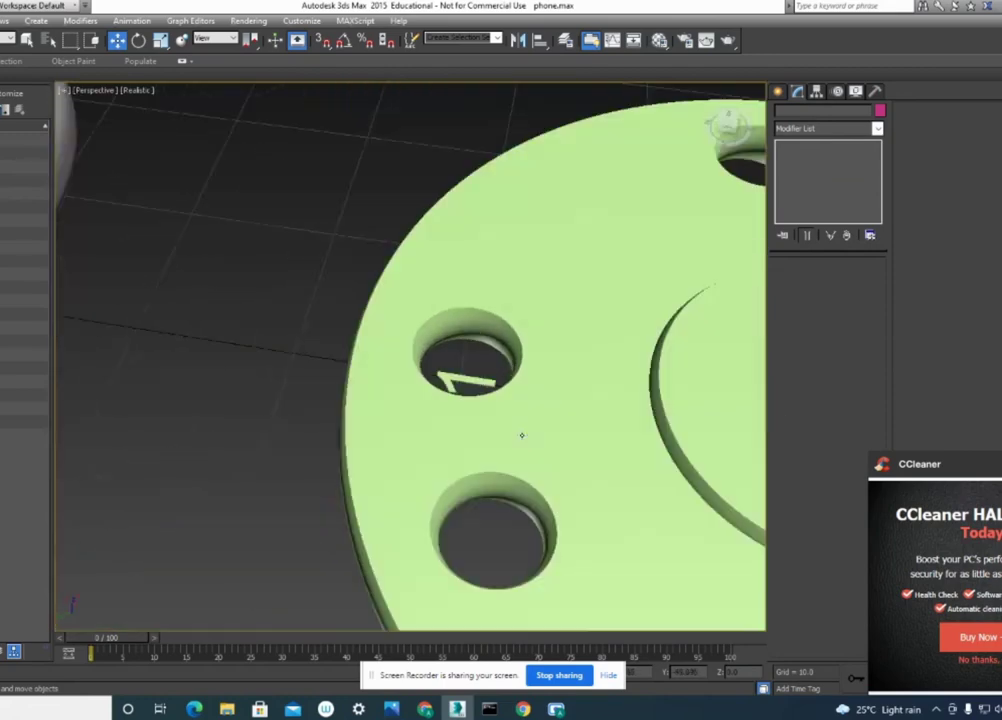
left_click(484, 328)
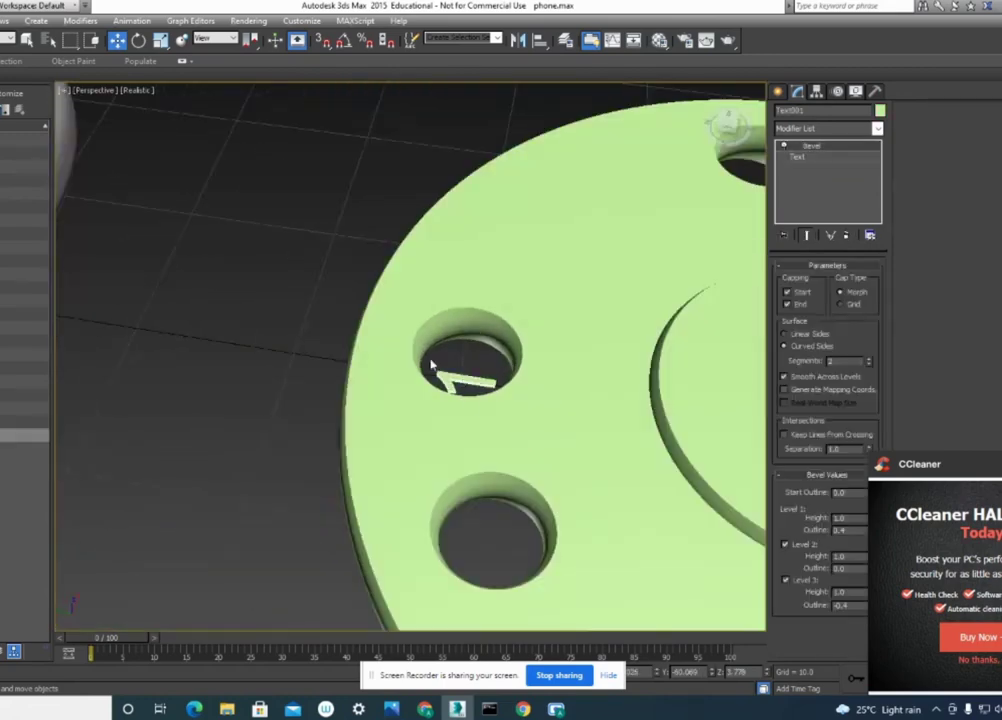
middle_click_drag(551, 423, 488, 429, "alt")
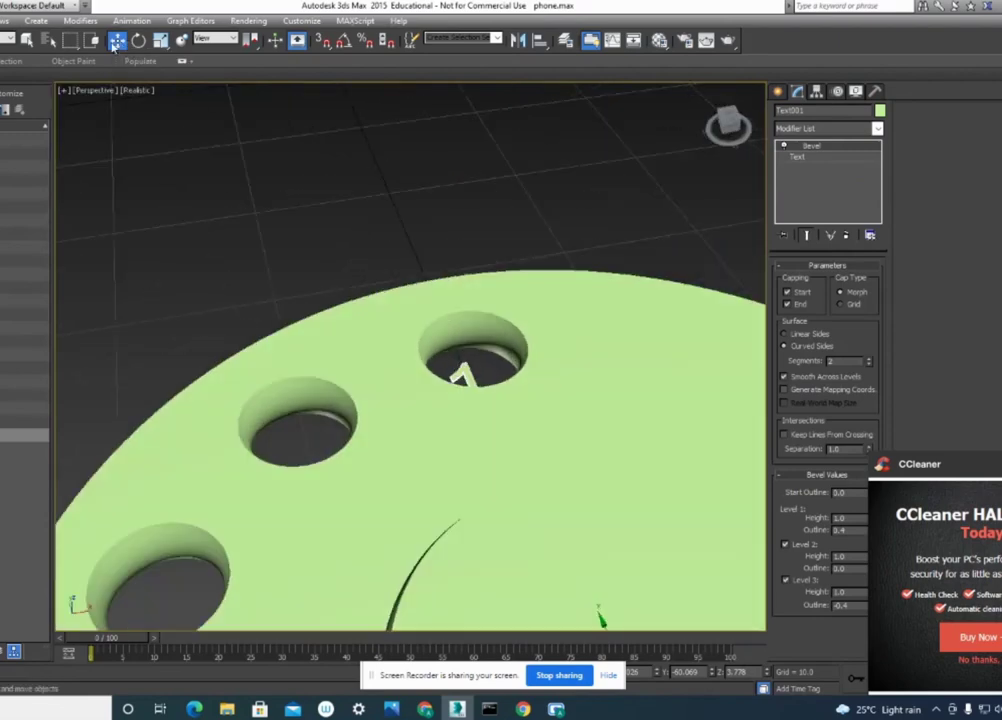
scroll(465, 340, "down", 3)
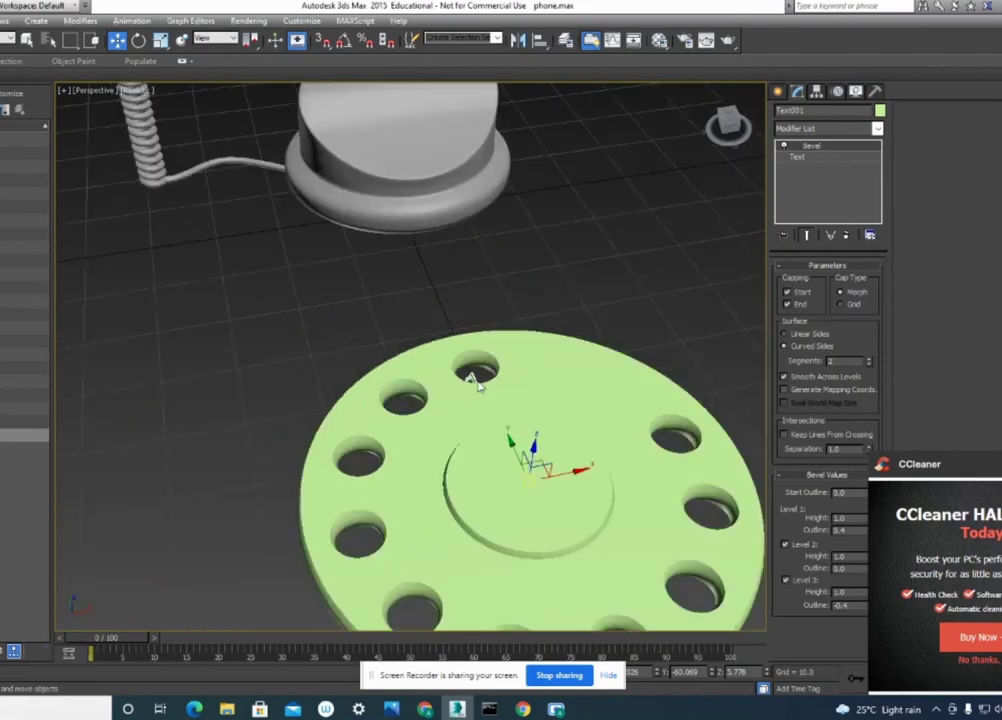
scroll(535, 410, "down", 2)
middle_click_drag(535, 410, 430, 318, "alt")
left_click_drag(606, 384, 606, 370)
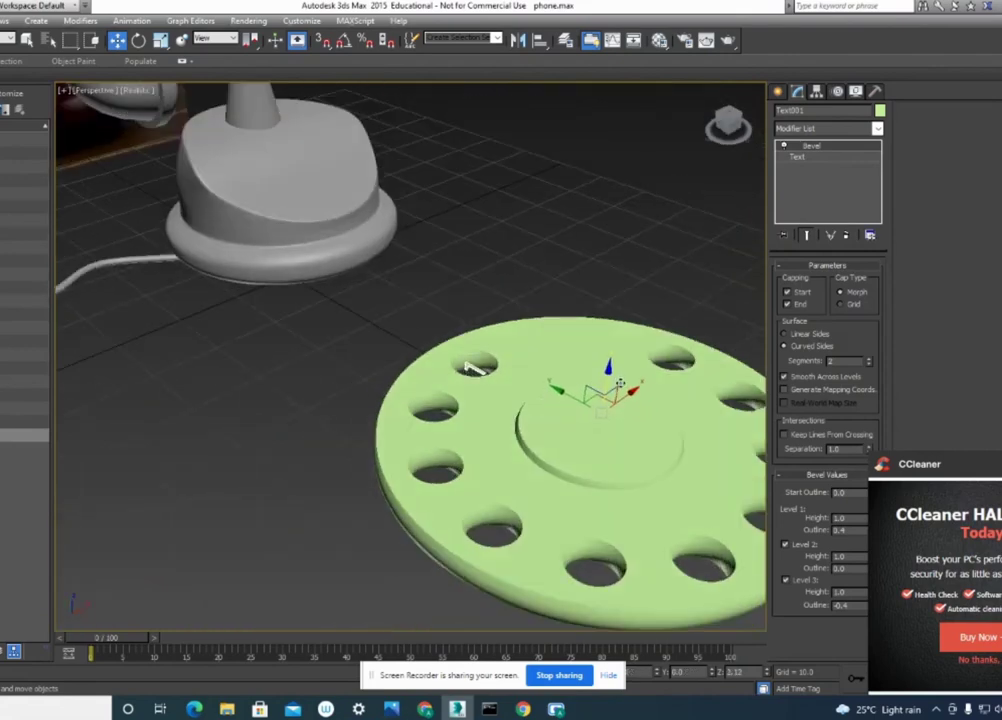
middle_click_drag(620, 384, 505, 427, "alt")
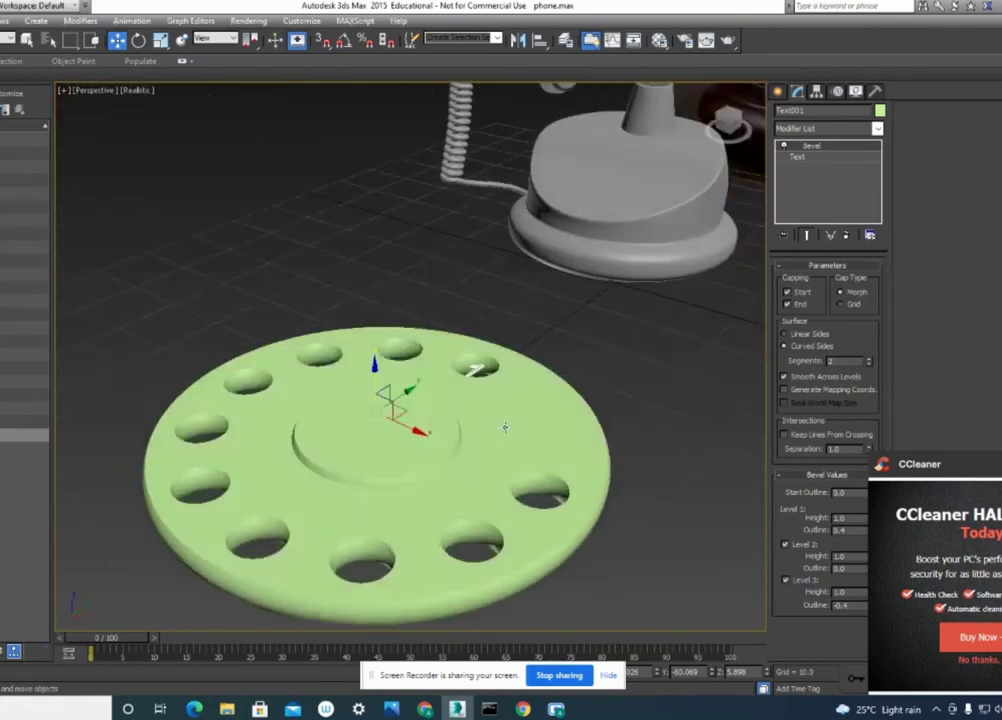
scroll(505, 427, "up", 1)
scroll(504, 430, "up", 3)
scroll(502, 433, "up", 2)
mouse_move(502, 433)
middle_mouse_down("alt")
mouse_move(573, 458)
mouse_move(595, 438)
mouse_move(434, 452)
mouse_move(510, 479)
mouse_move(540, 467)
middle_mouse_up("alt")
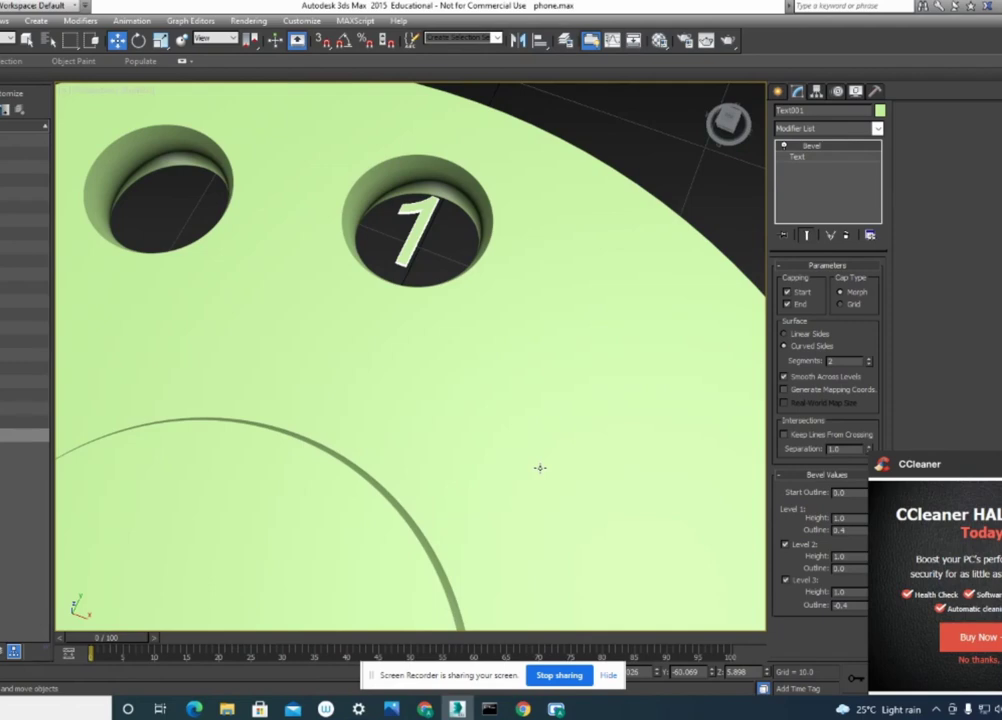
Restore the four-view layout and recentre the Top view on the dial.
scroll(540, 468, "up", 3)
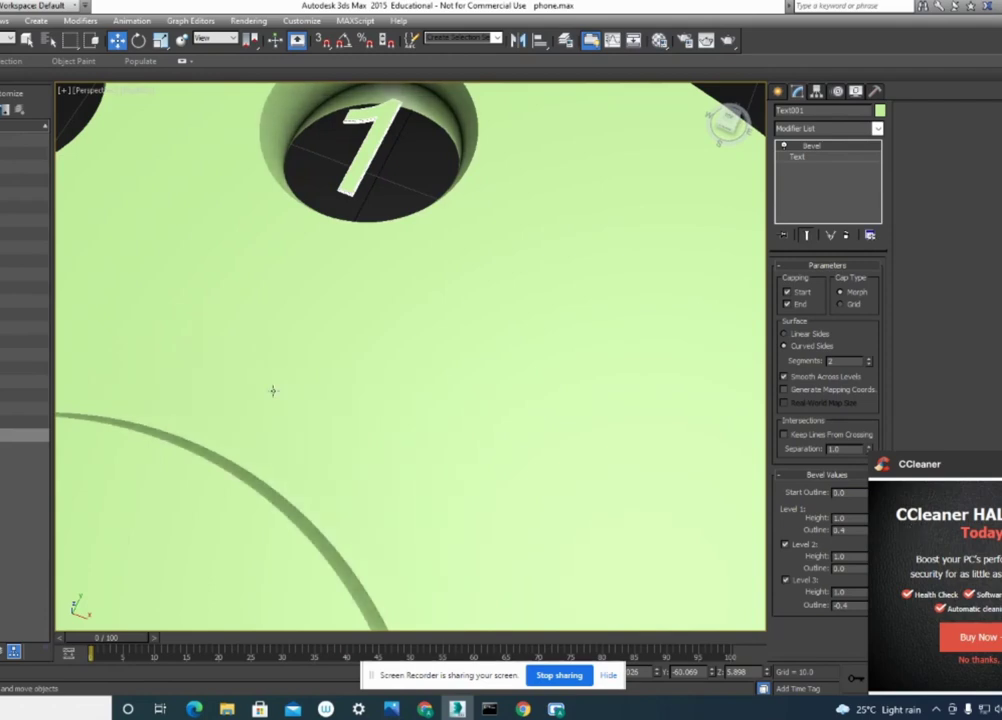
scroll(459, 378, "down", 3)
scroll(460, 378, "down", 1)
scroll(460, 378, "down", 4)
key("alt+w")
mouse_move(267, 219)
middle_mouse_down()
mouse_move(283, 232)
mouse_move(283, 255)
middle_mouse_up()
scroll(283, 232, "up", 2)
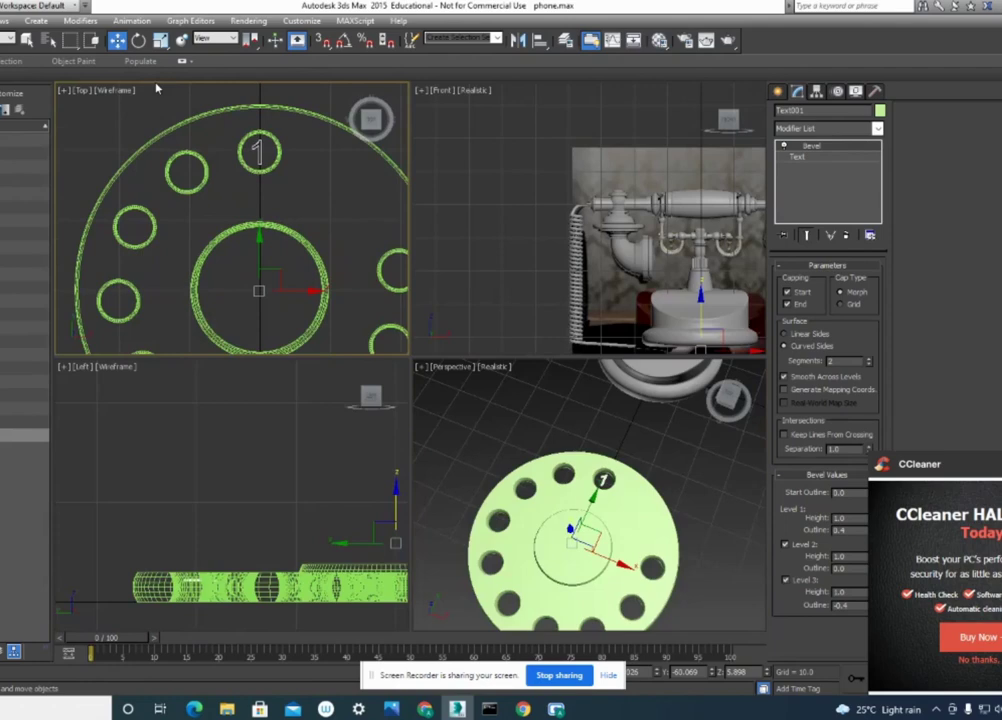
Rotate-clone the 1 about the dial centre into copies filling the finger holes.
left_click(138, 40)
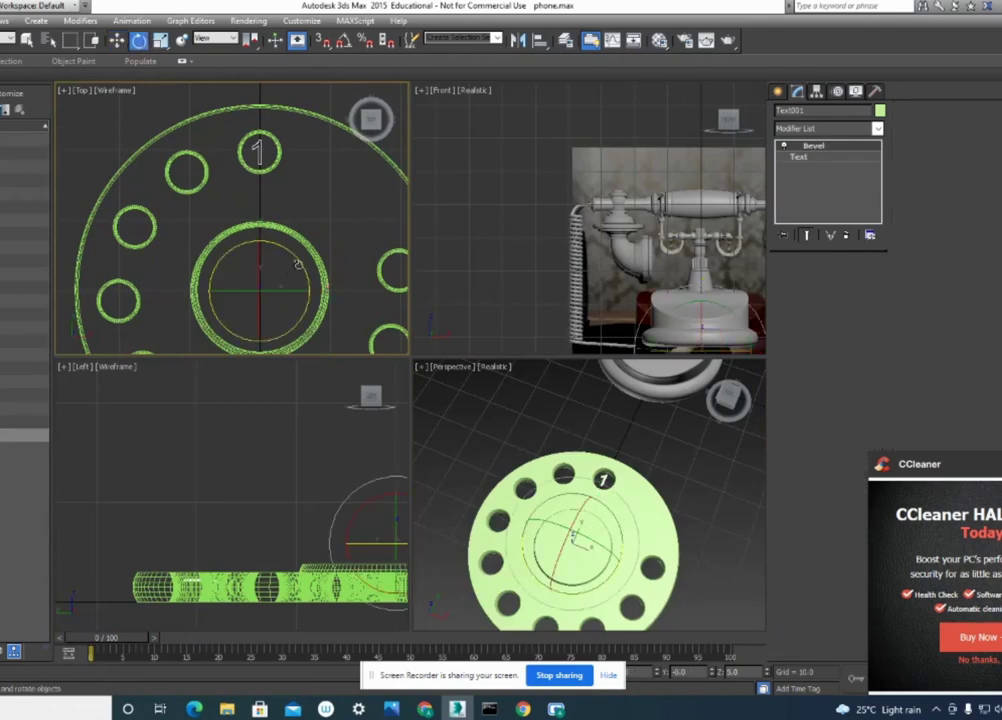
left_click_drag(285, 255, 259, 244)
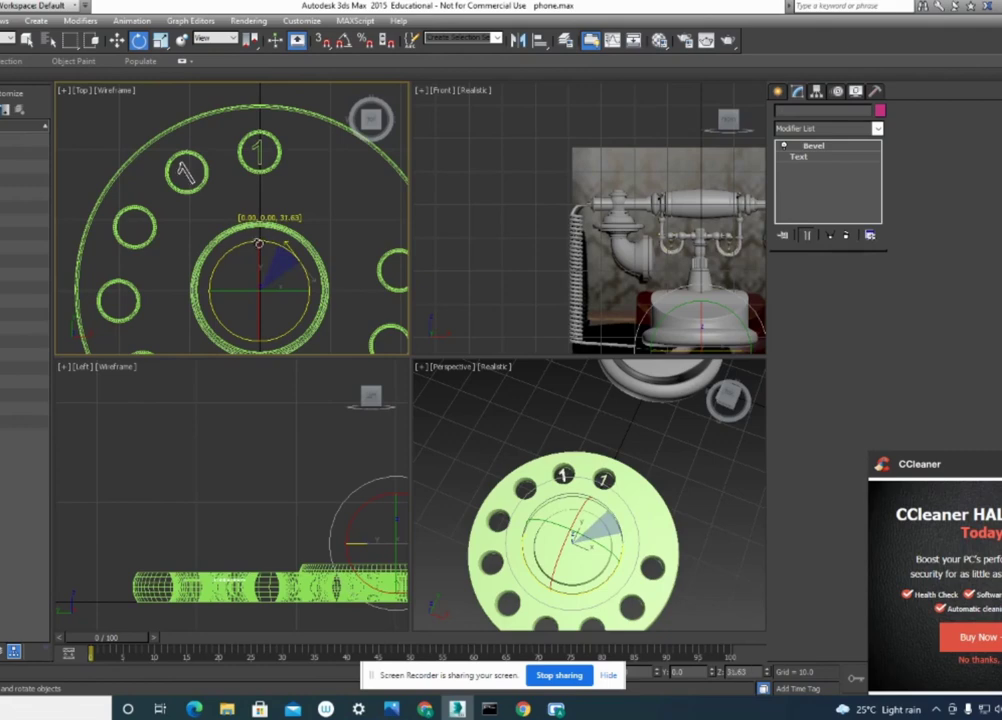
left_click_drag(259, 244, 259, 244, "shift")
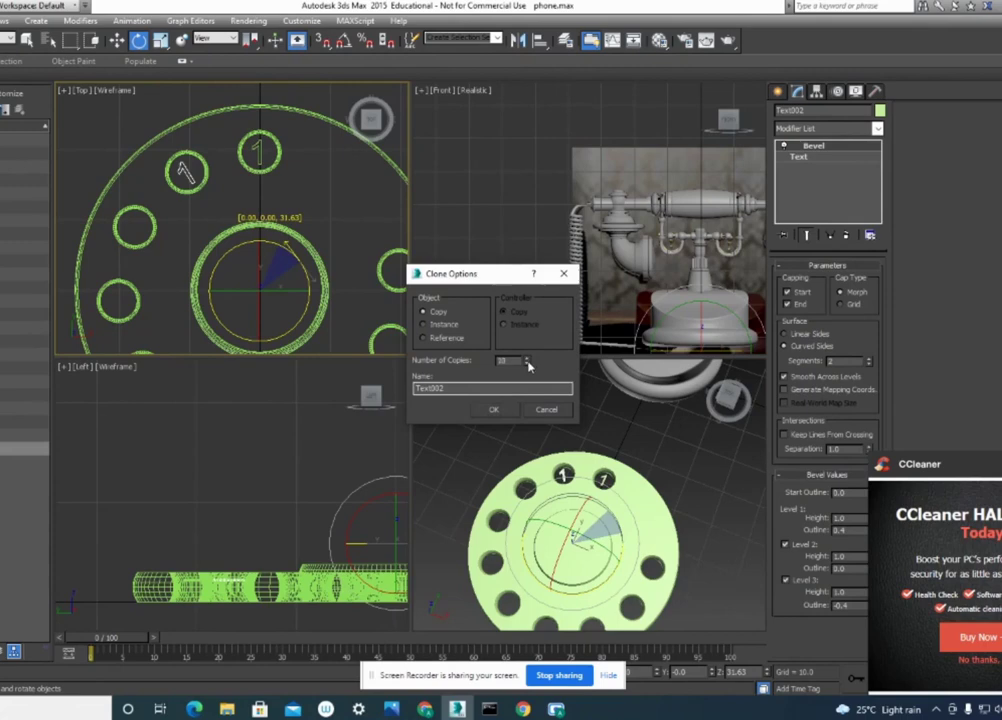
left_click(494, 409)
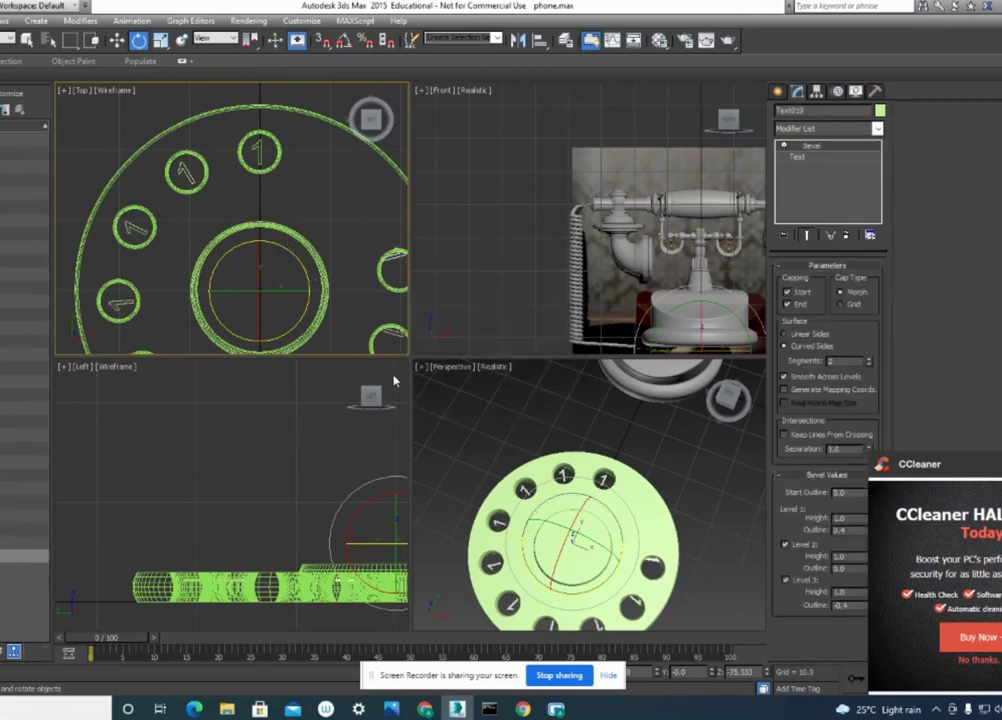
scroll(213, 282, "down", 2)
scroll(213, 282, "down", 1)
scroll(200, 250, "up", 2)
scroll(190, 217, "up", 2)
scroll(251, 336, "up", 2)
Turn the last copy, Text010, upright and change its text to 0.
middle_click_drag(251, 336, 170, 336)
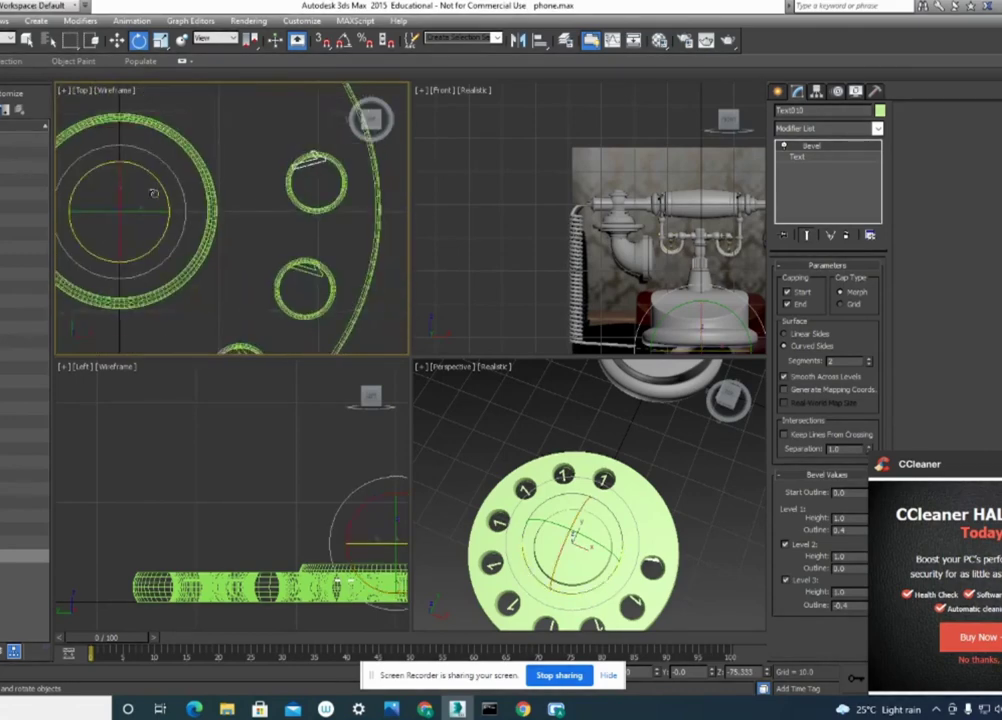
left_click_drag(169, 196, 168, 195)
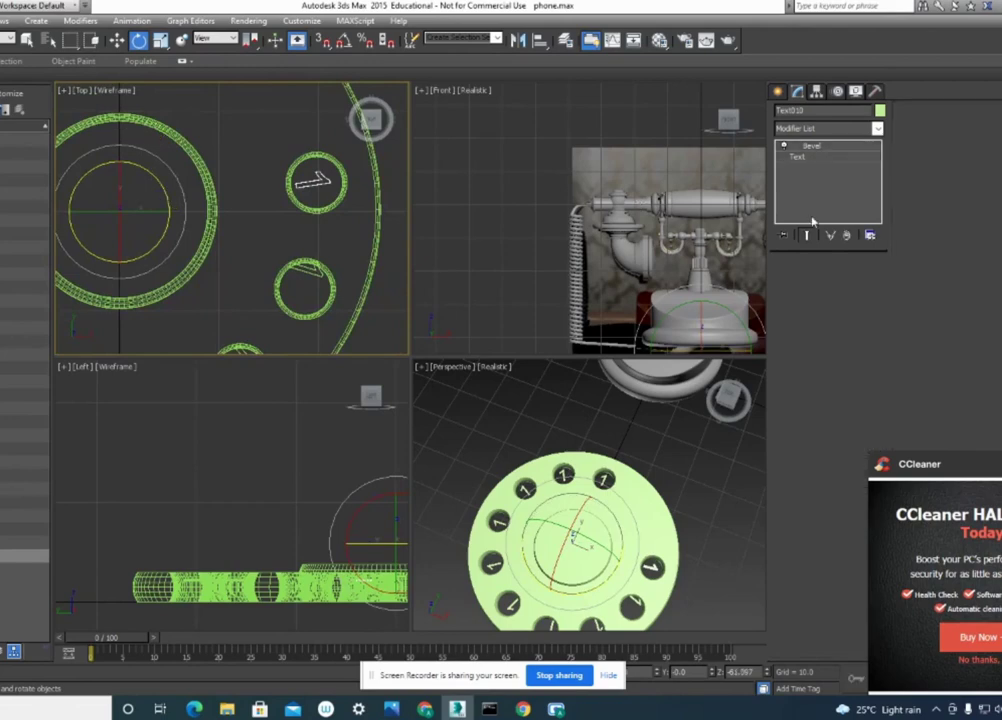
left_click(804, 160)
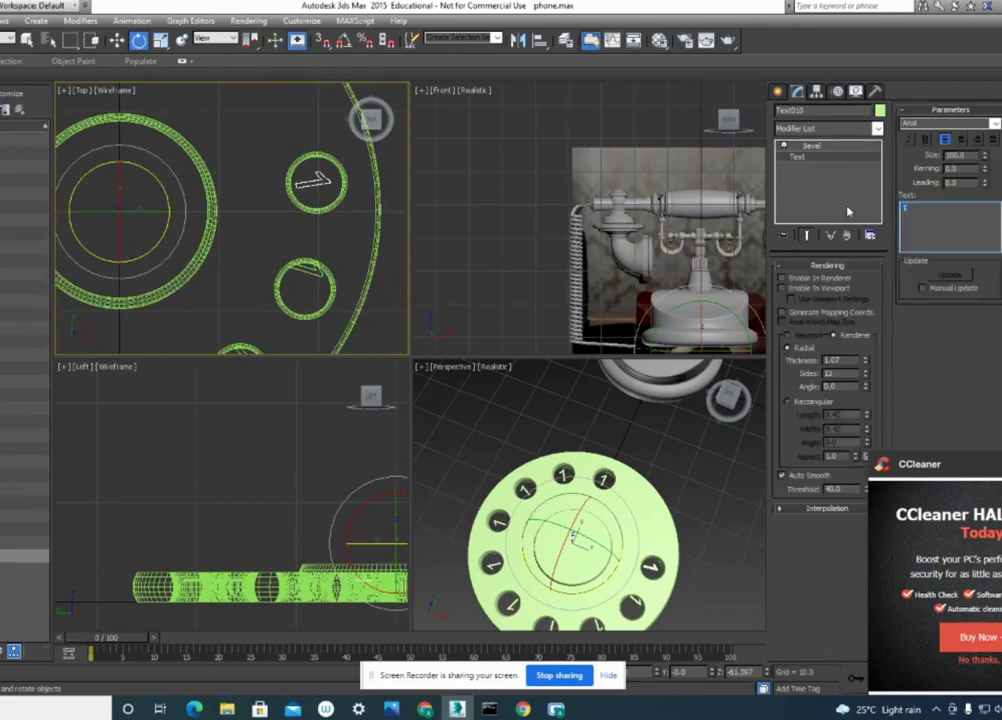
type("0")
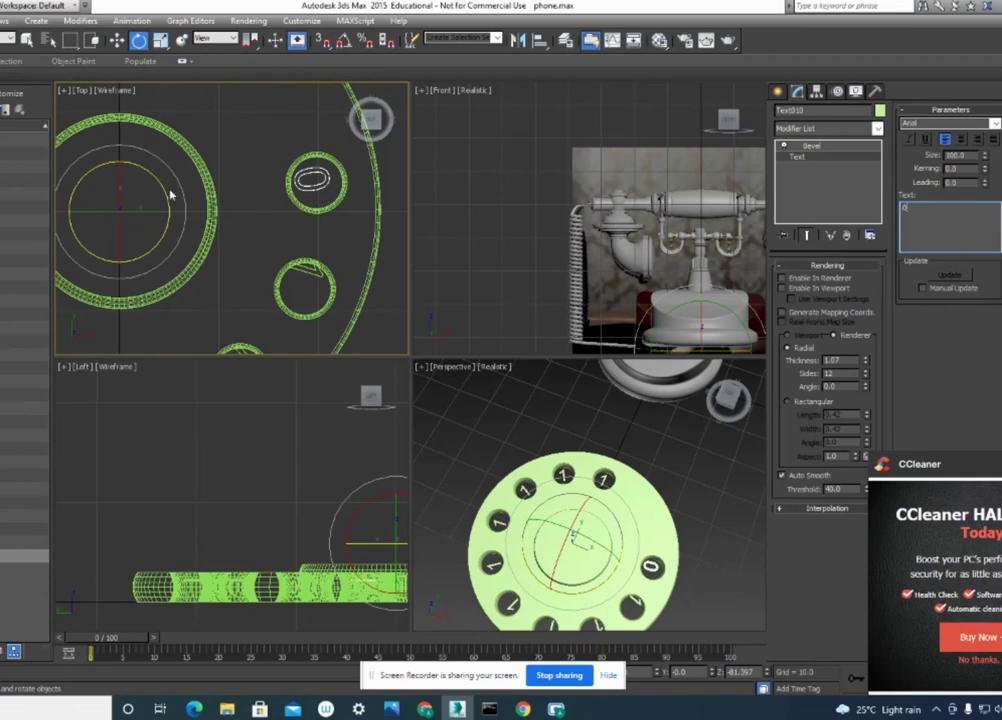
Fine-tune the 0's rotation and nudge it to sit centred in its hole.
mouse_move(130, 150)
left_mouse_down()
mouse_move(165, 190)
mouse_move(128, 148)
left_mouse_up()
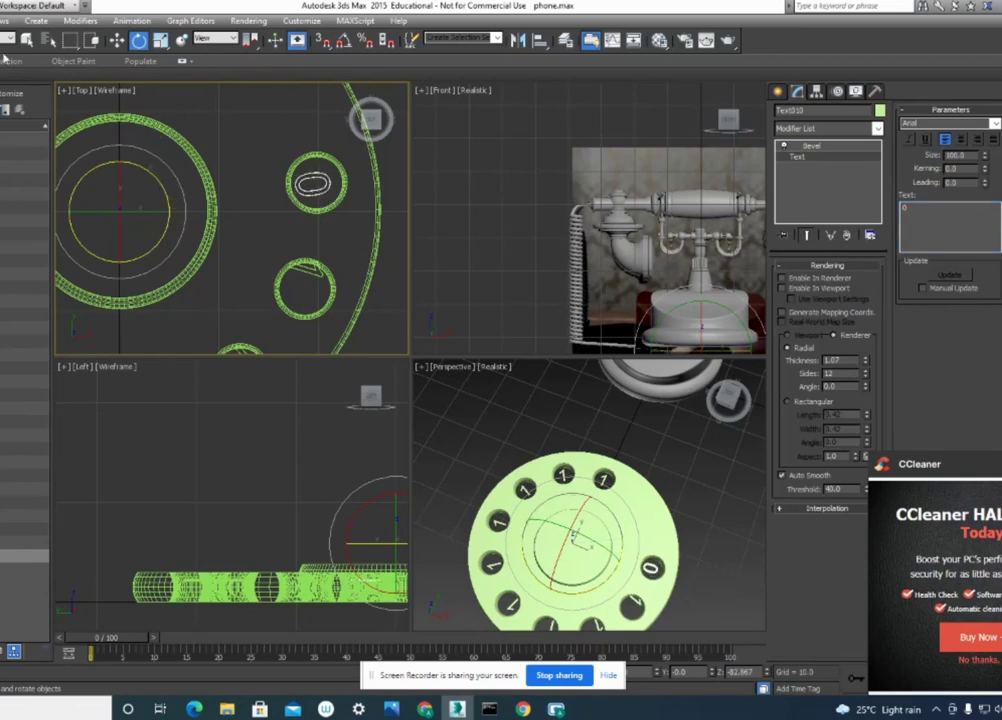
left_click(117, 42)
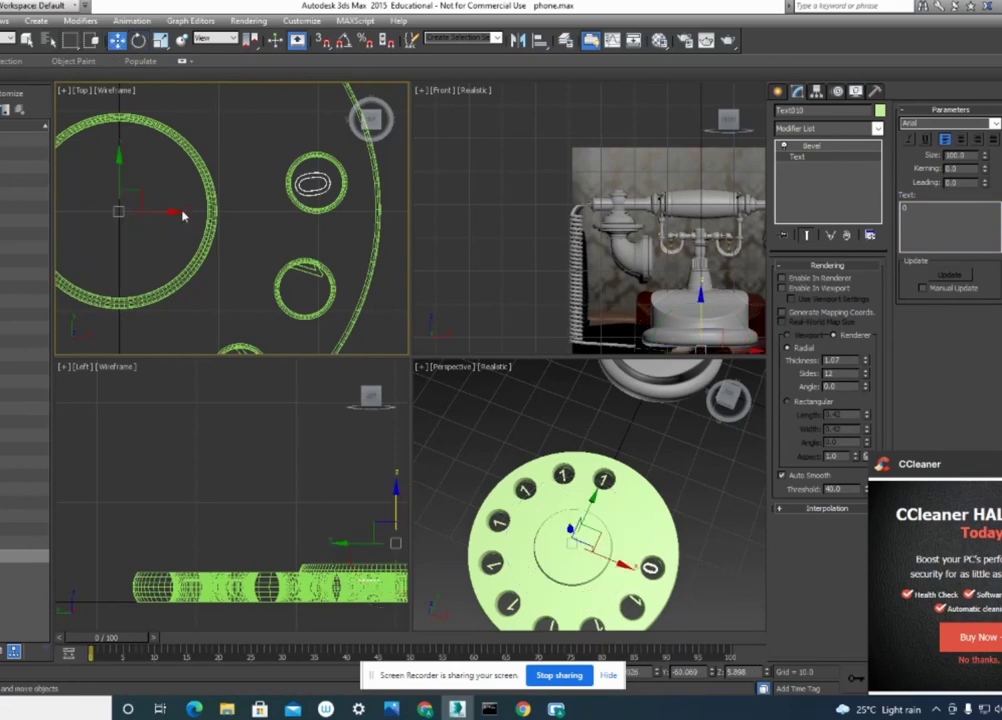
left_click_drag(180, 214, 180, 211)
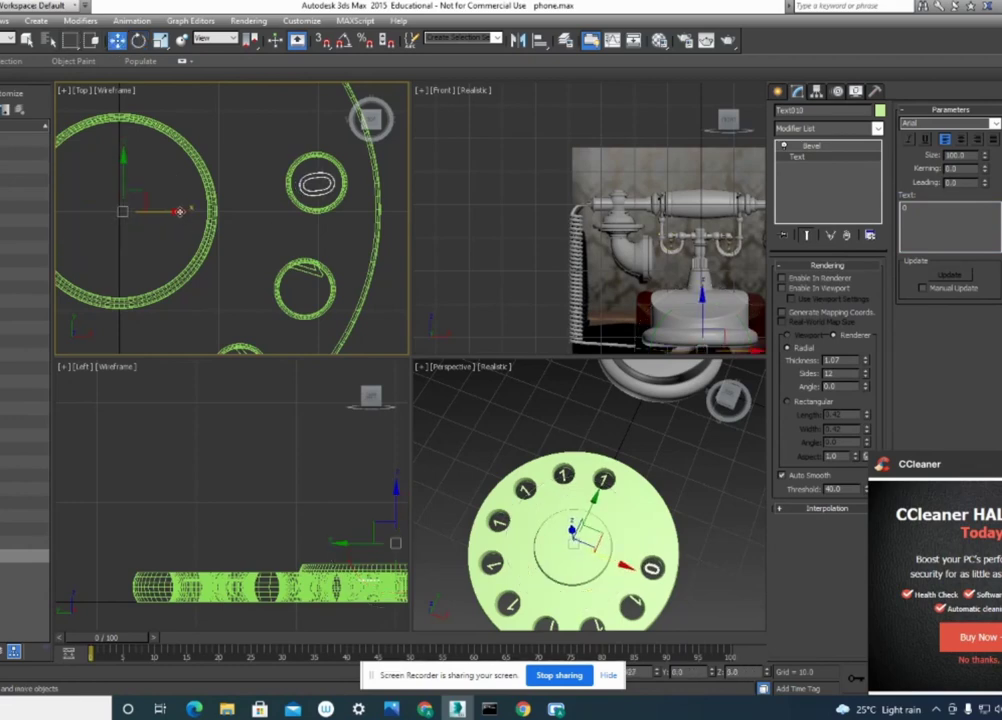
left_click_drag(122, 140, 122, 138)
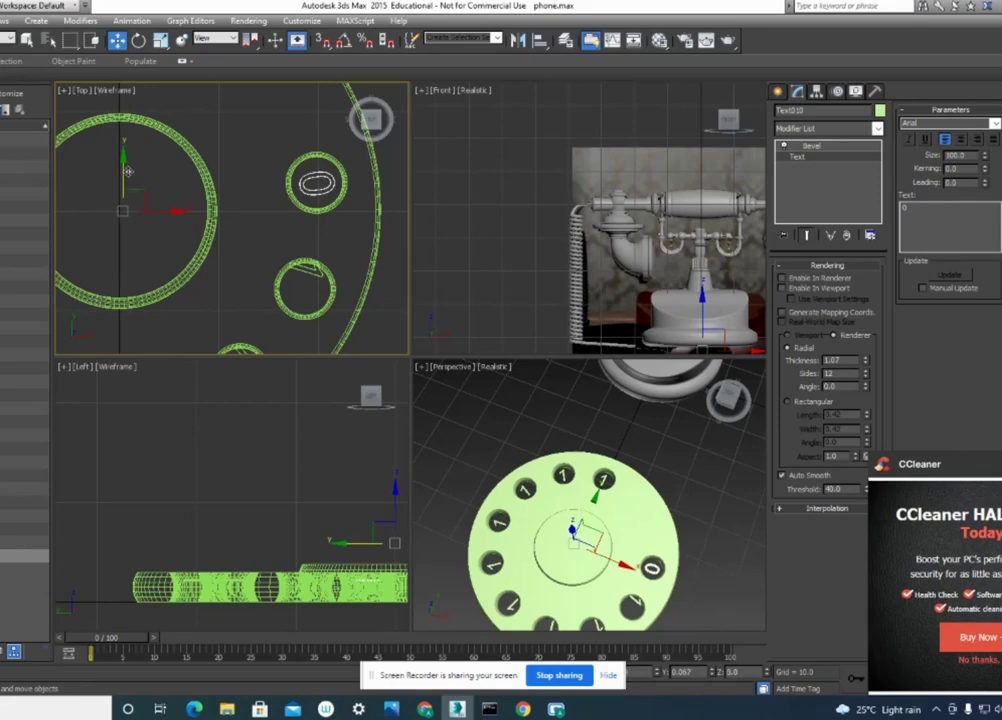
Turn the next copied digit upright, change its text to 6, and nudge it into its hole.
left_click(311, 284)
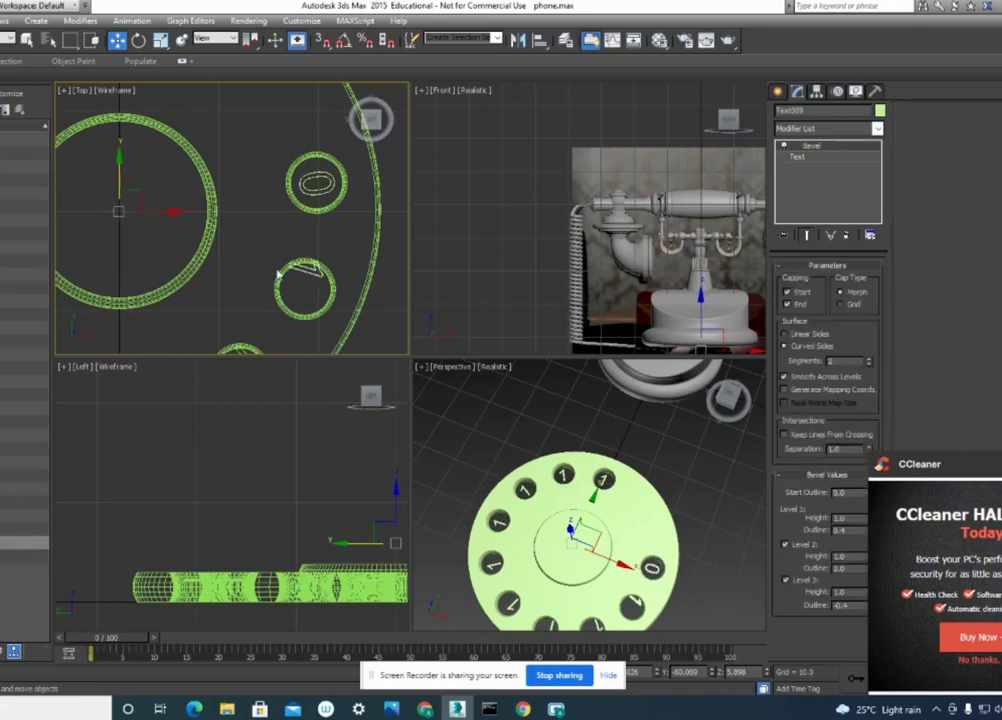
left_click(140, 40)
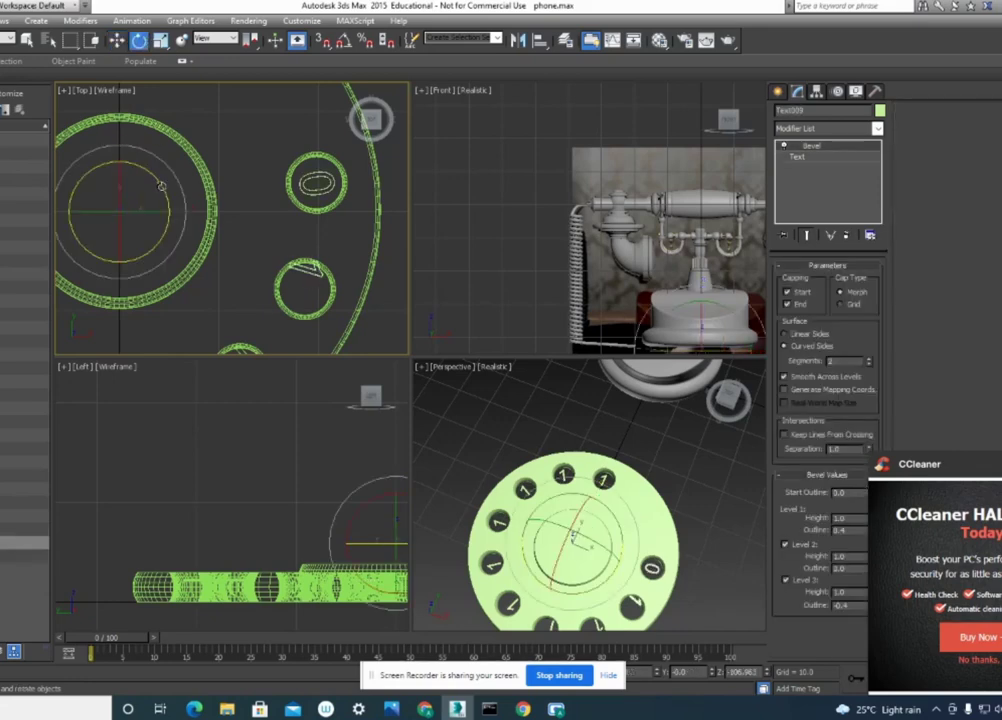
left_click_drag(161, 186, 167, 193)
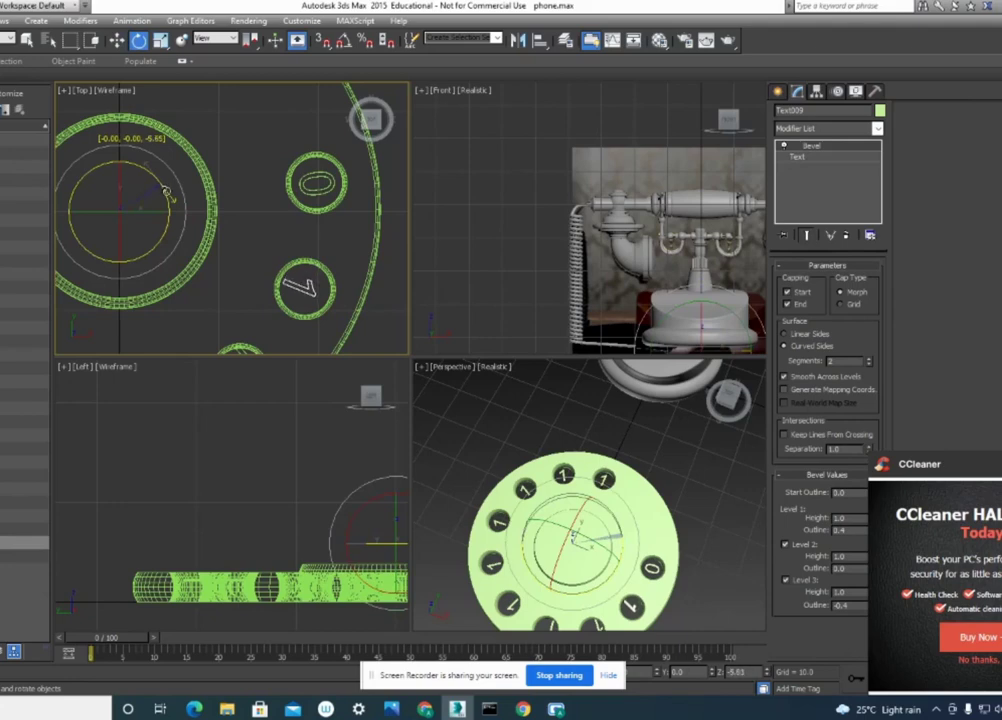
left_click(797, 157)
double_click(919, 217)
type("6")
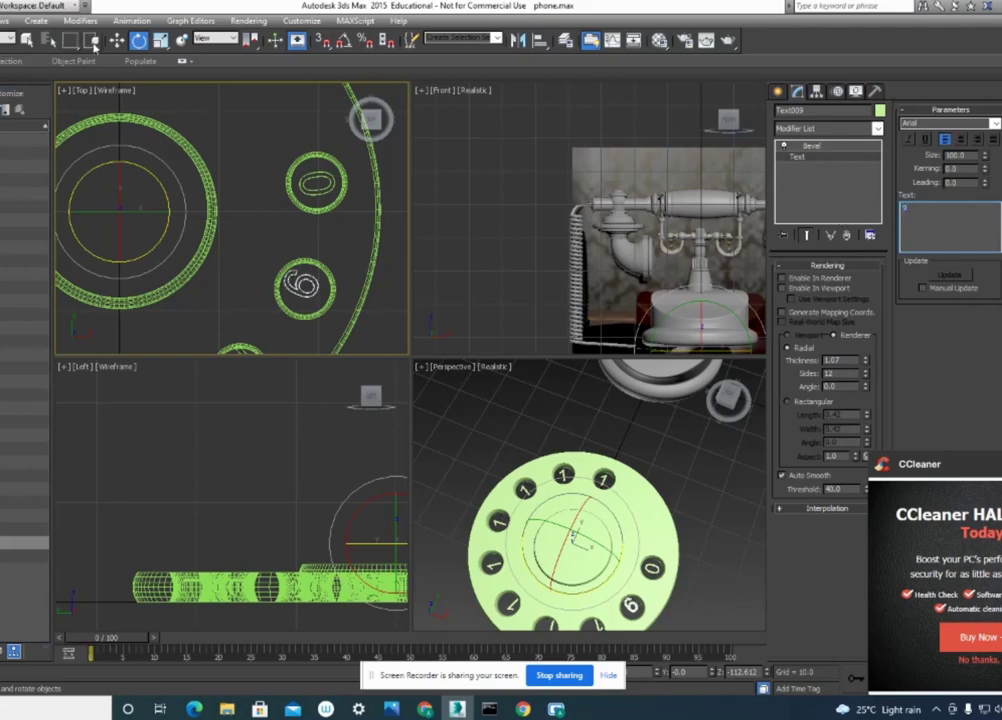
left_click(117, 40)
left_click_drag(140, 202, 142, 203)
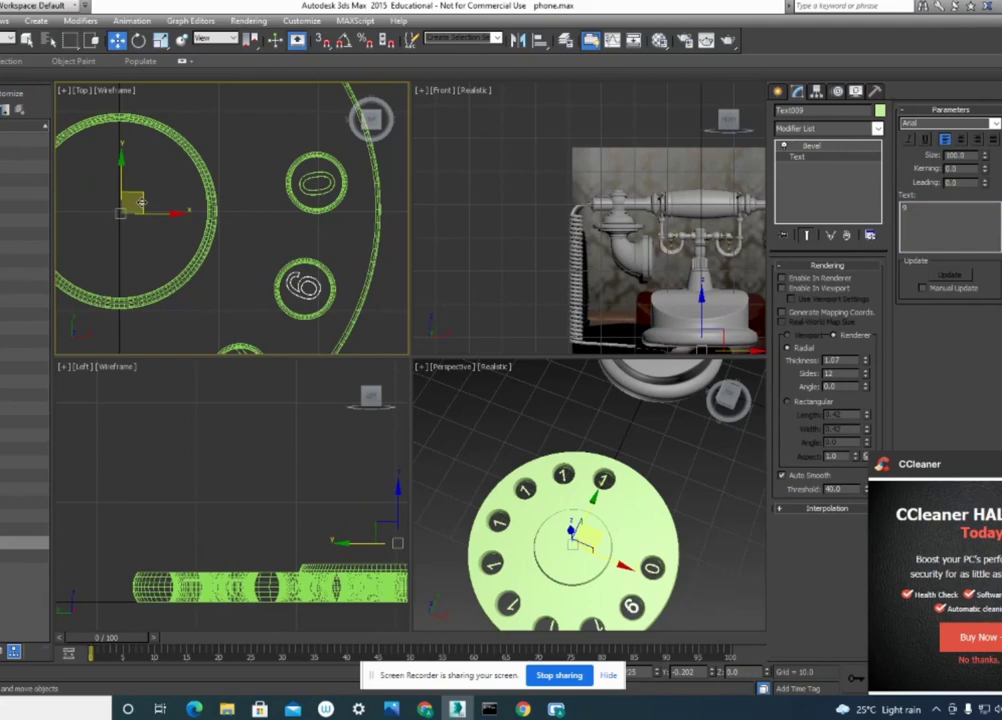
left_click_drag(142, 203, 143, 204)
Straighten Text008 in the next hole and renumber it as 8.
mouse_move(143, 204)
middle_mouse_down()
mouse_move(233, 168)
mouse_move(248, 231)
mouse_move(240, 268)
middle_mouse_up()
left_click(262, 224)
scroll(246, 224, "down", 2)
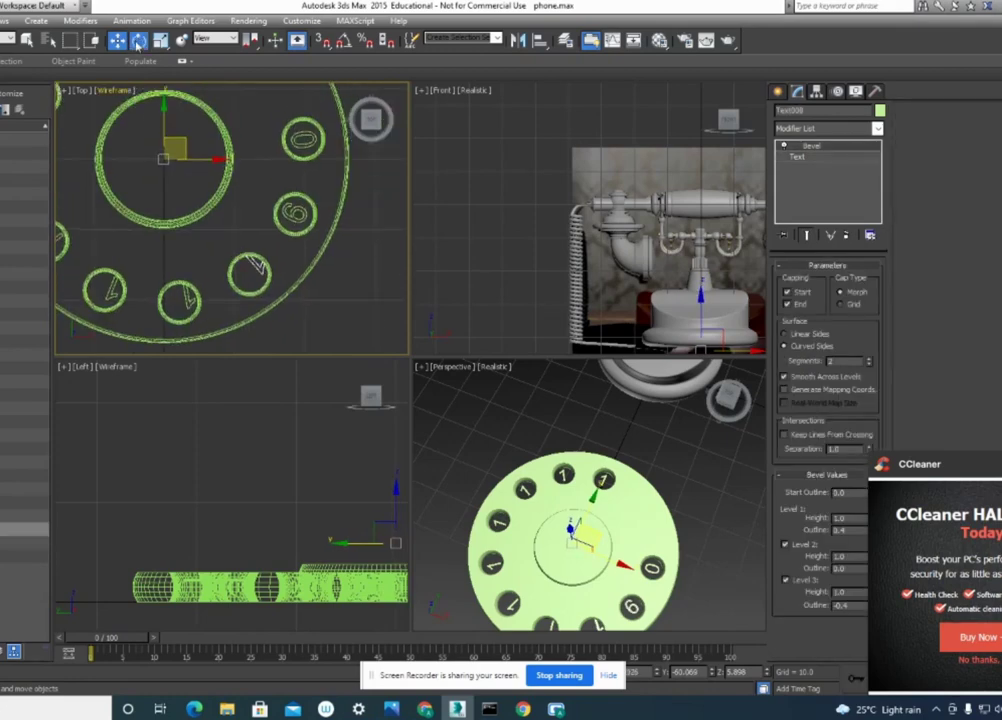
left_click(138, 40)
left_click_drag(211, 145, 216, 136)
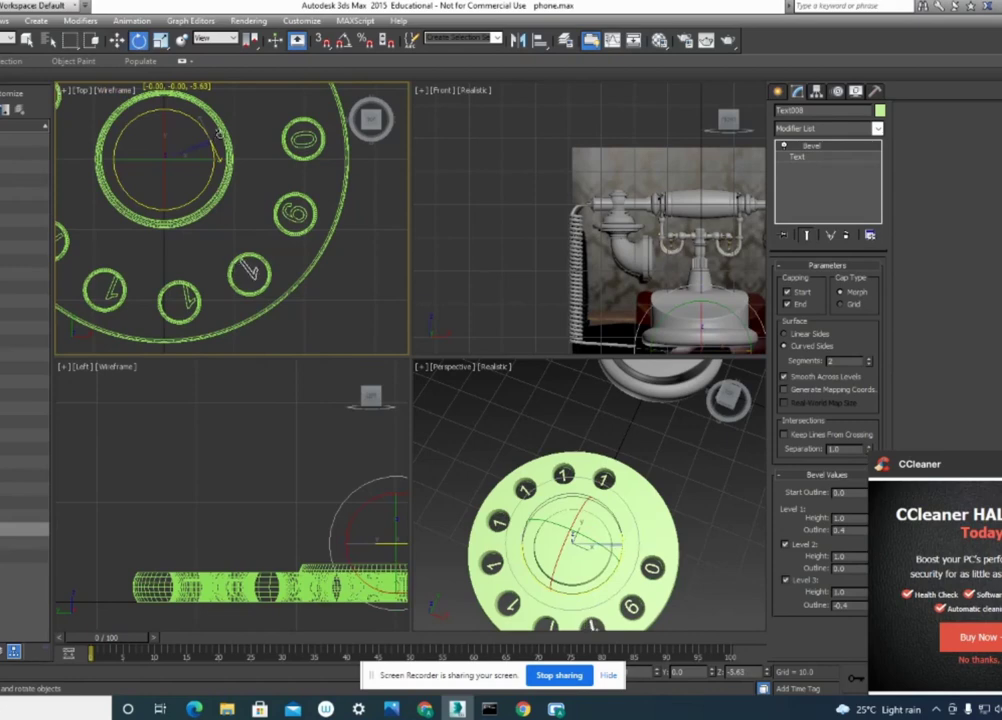
left_click(811, 146)
left_click(800, 157)
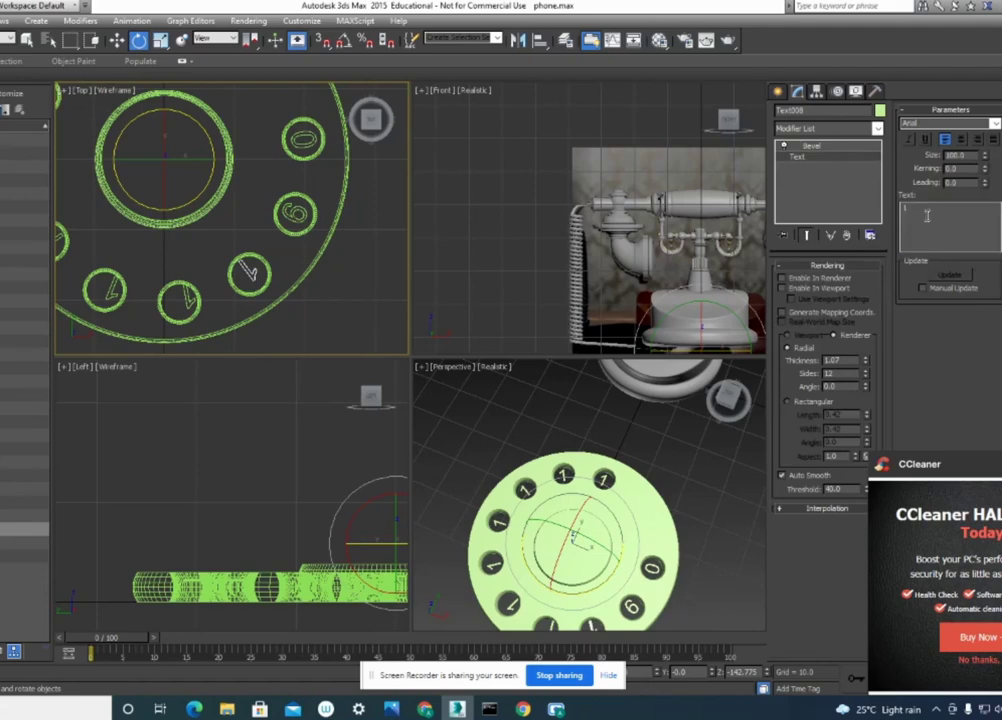
type("6")
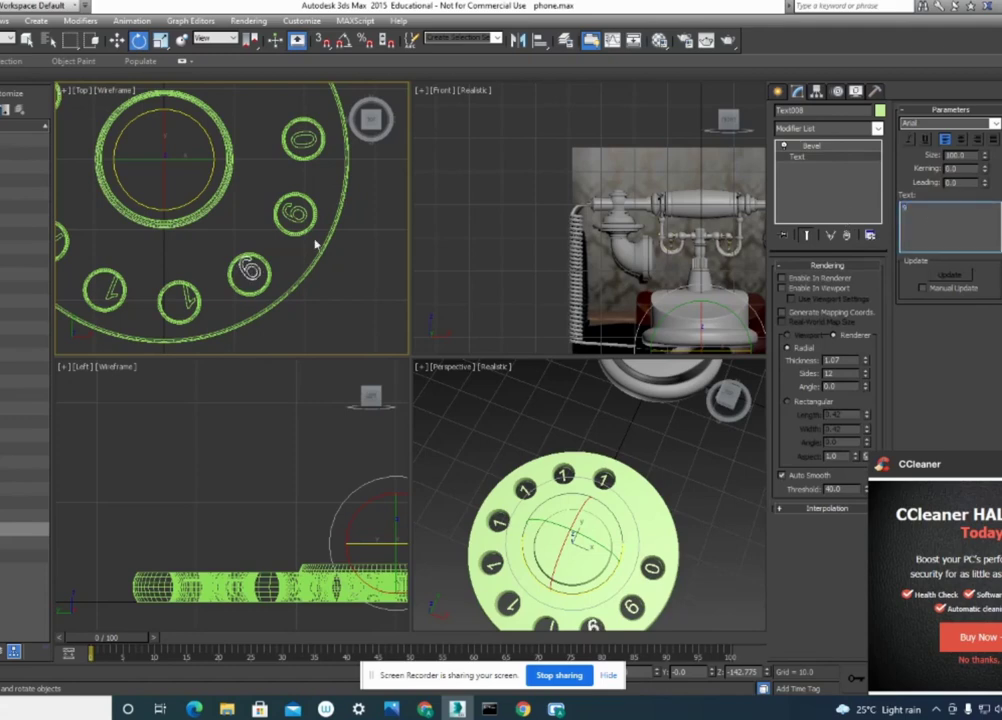
type("8")
left_click(149, 243)
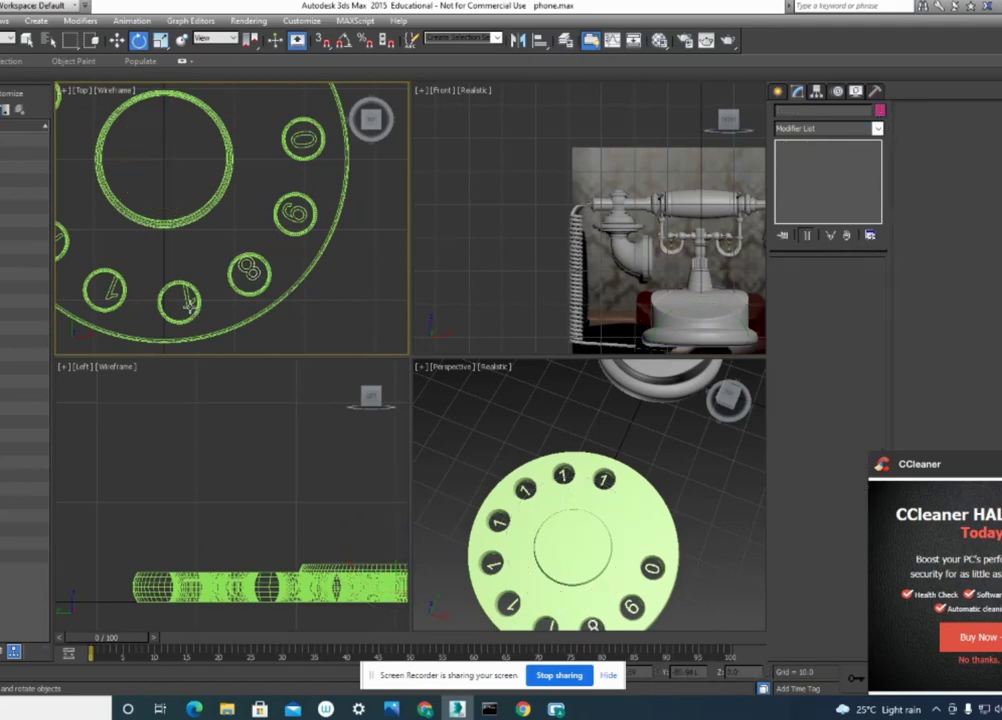
Relabel the lower-left copied digit as 7 and another copy as 9.
left_click(184, 295)
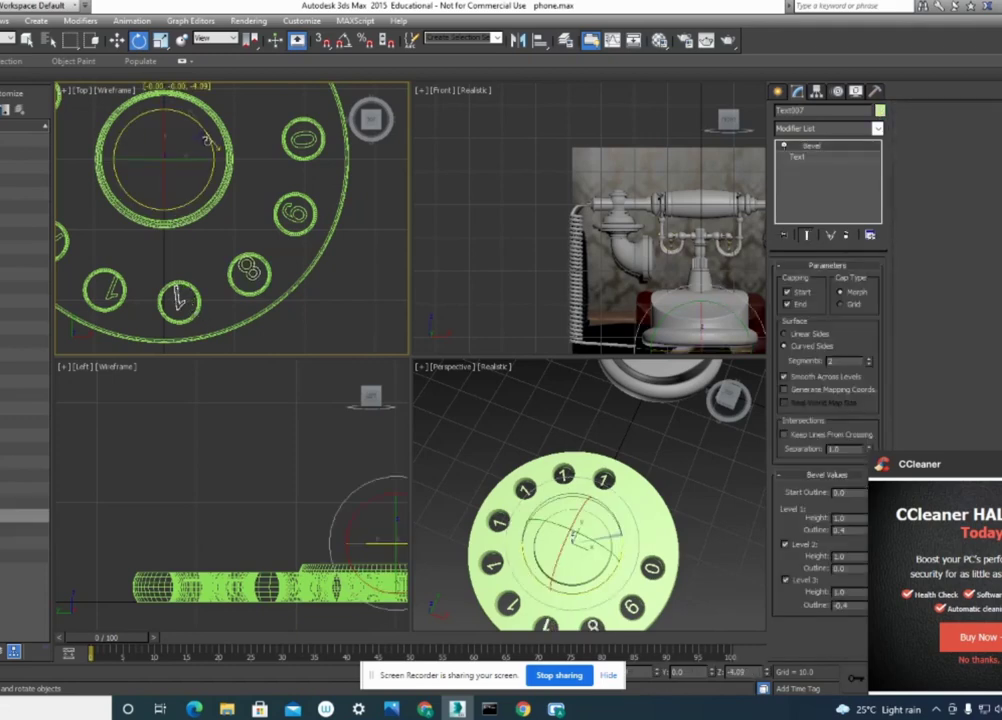
left_click(841, 157)
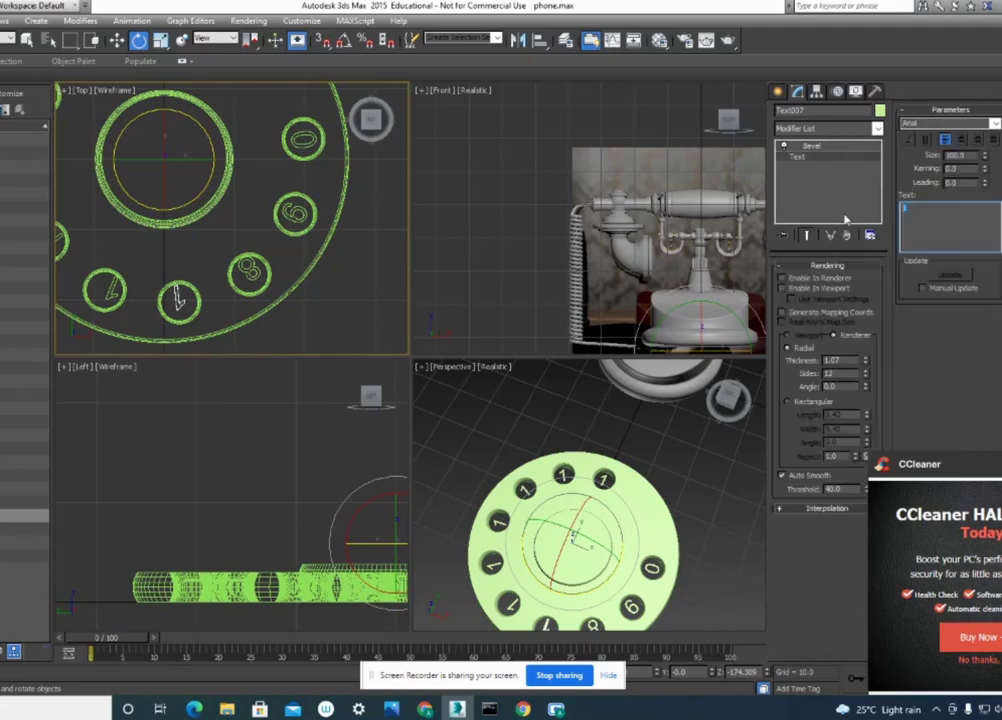
type("7")
left_click(82, 242)
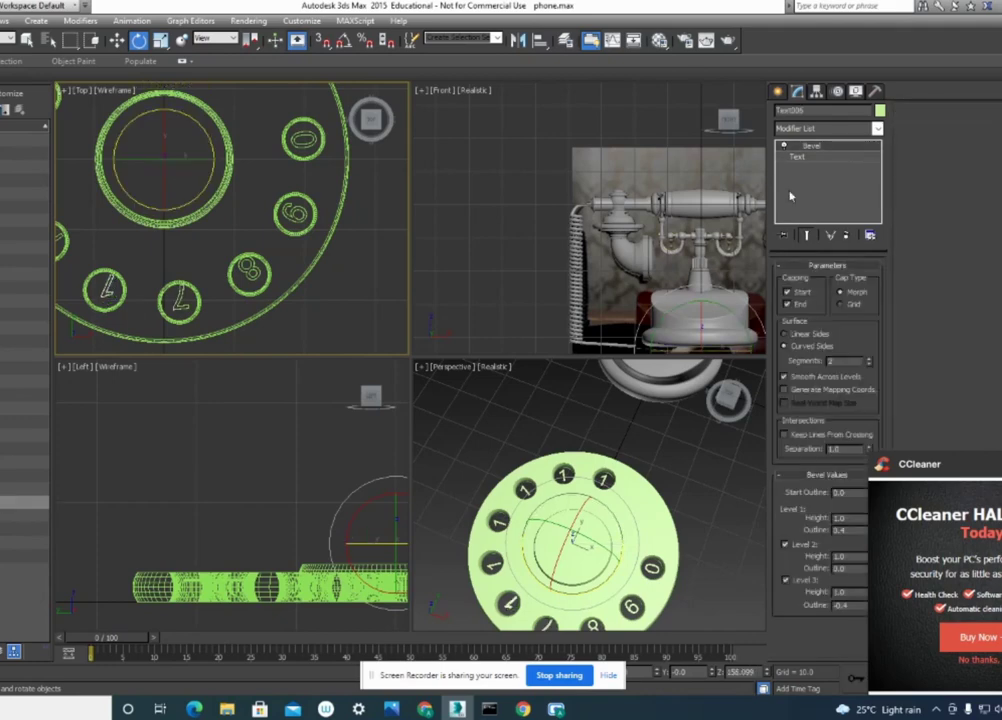
left_click(838, 157)
double_click(960, 215)
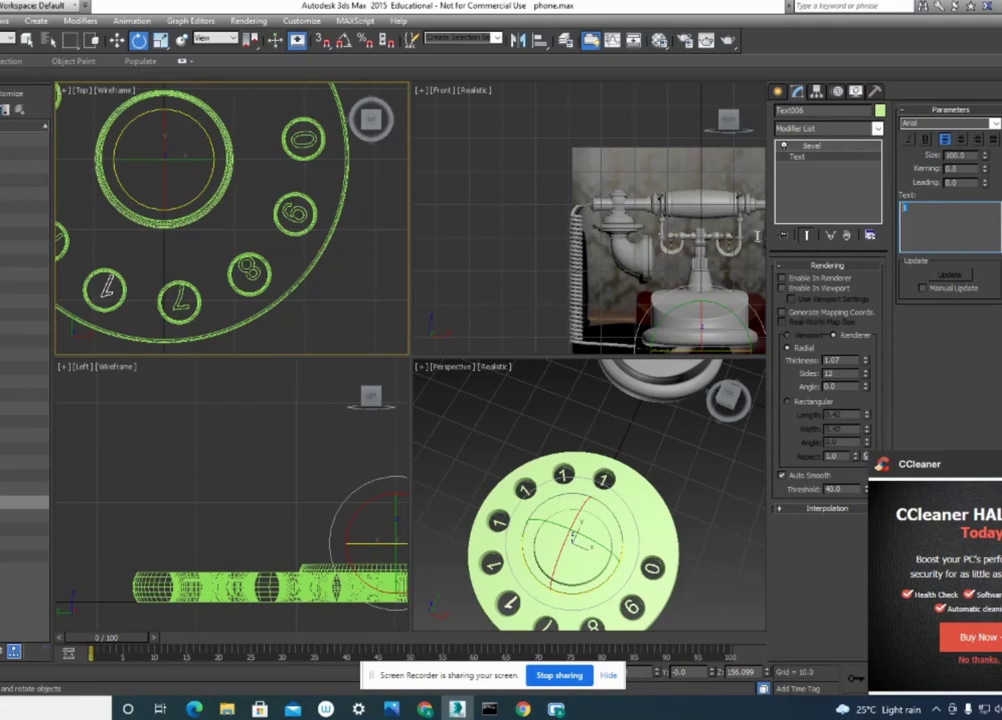
type("9")
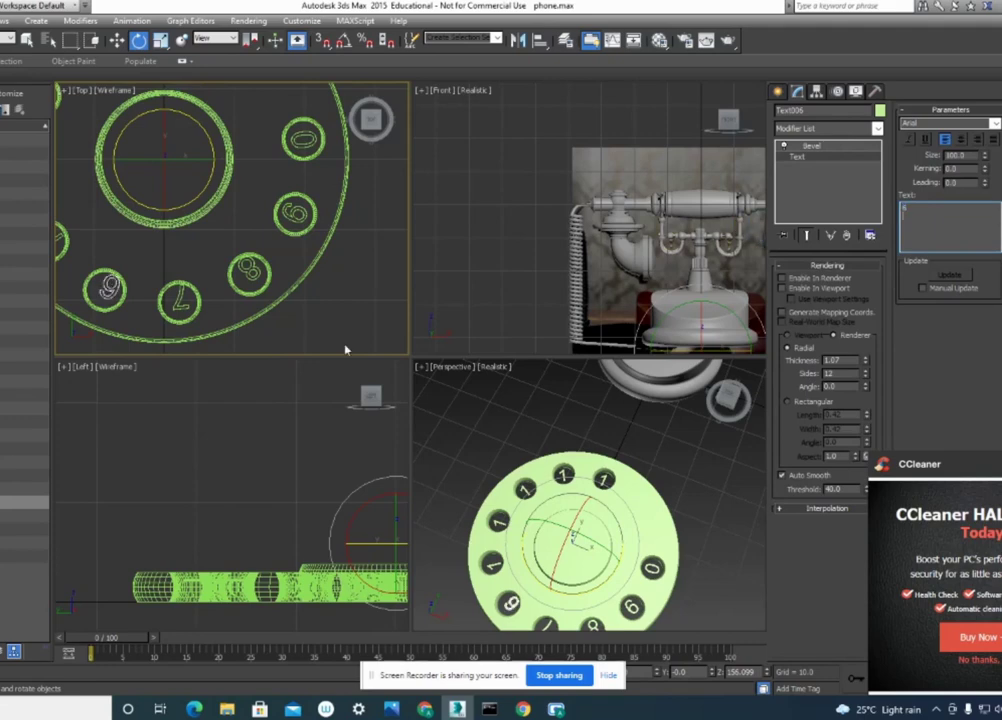
Rotate the 9 and the next digit into their holes, relabelling the latter as 5.
middle_click_drag(176, 252, 238, 281)
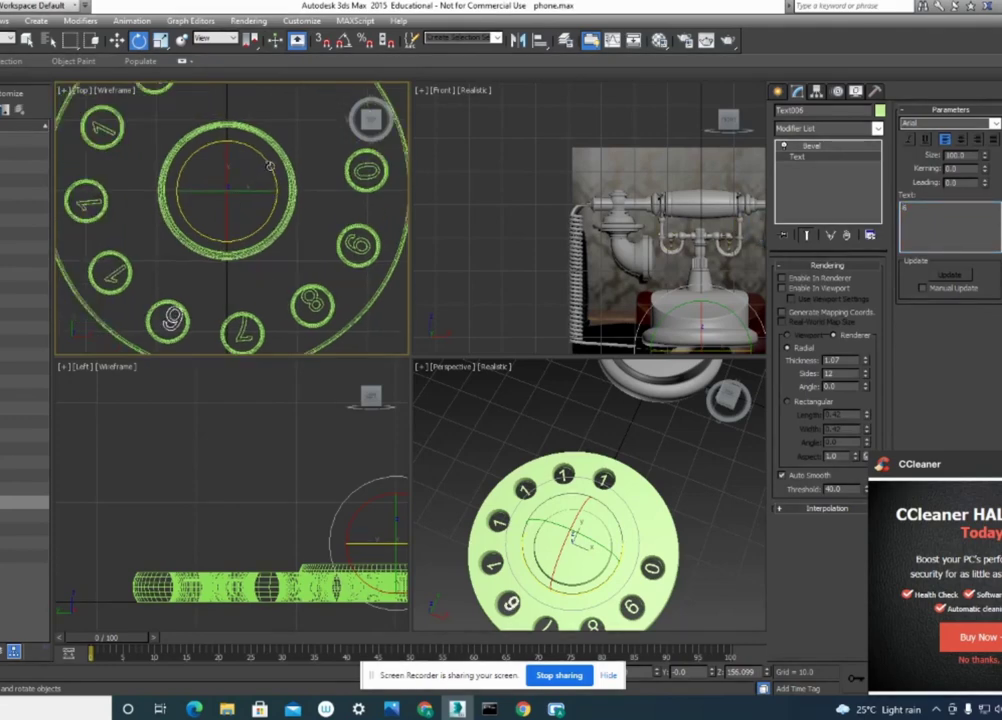
left_click_drag(270, 165, 272, 168)
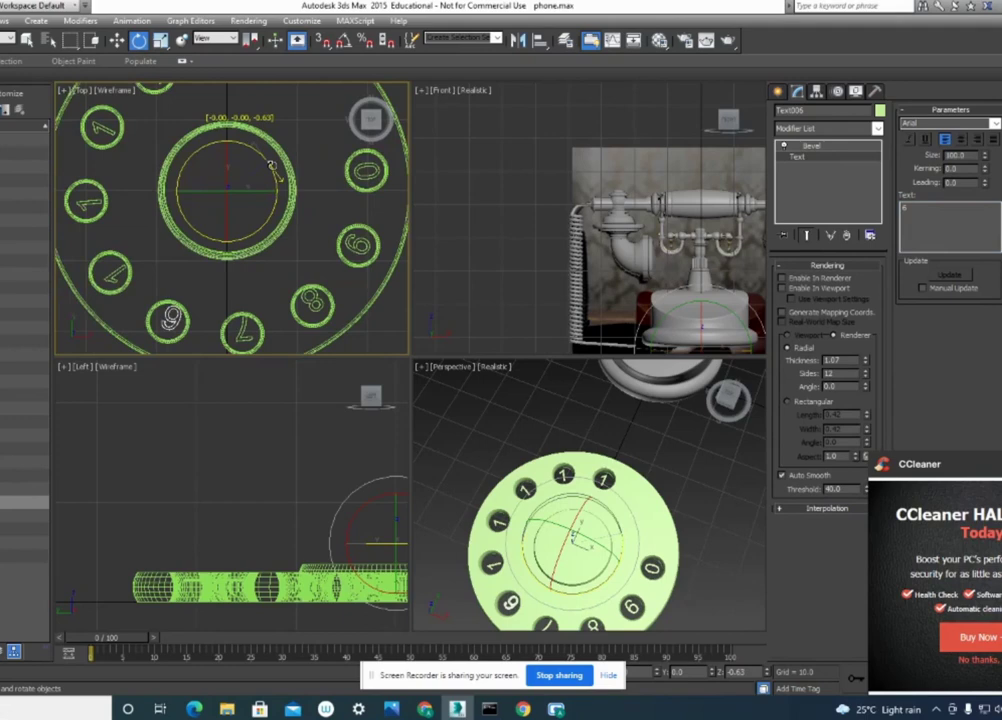
mouse_move(272, 168)
left_mouse_down()
mouse_move(280, 171)
mouse_move(272, 170)
left_mouse_up()
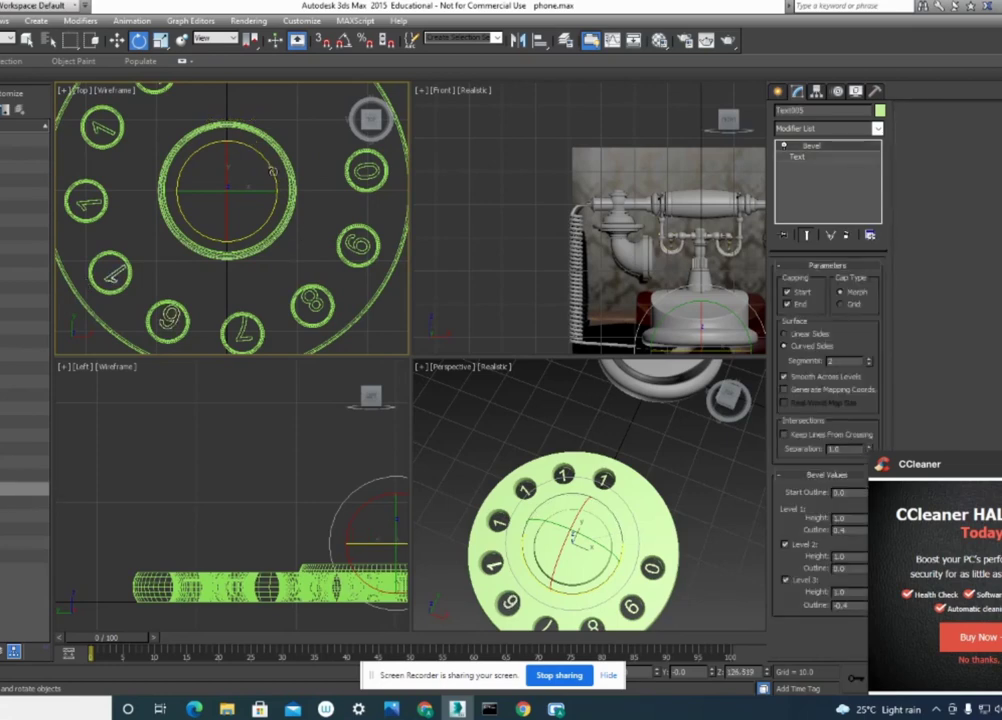
left_click_drag(269, 165, 274, 168)
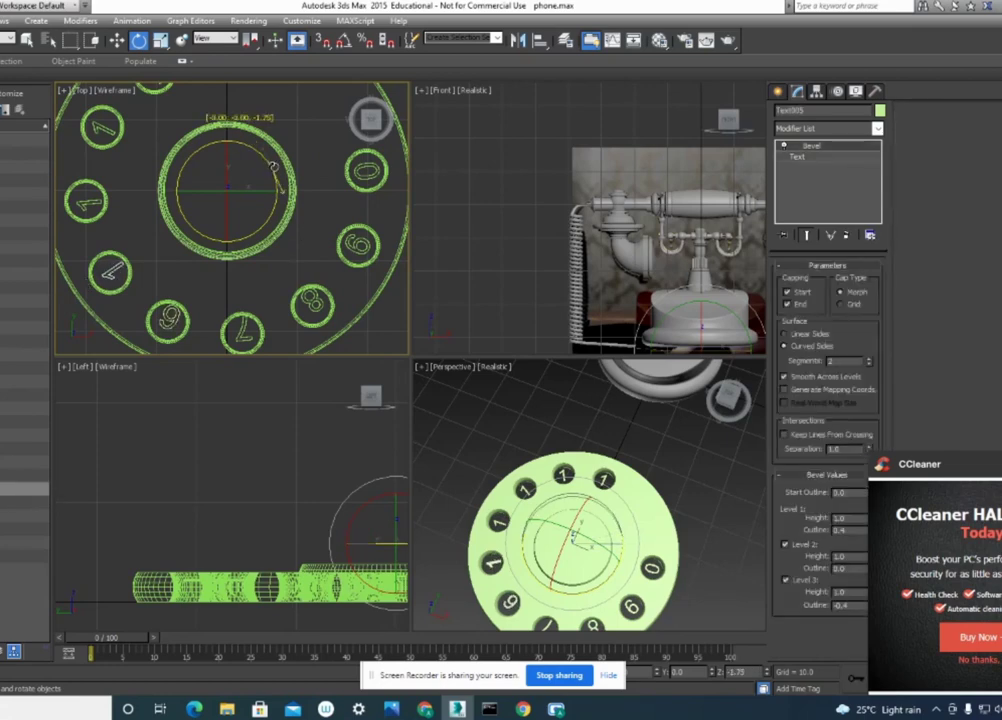
left_click_drag(273, 165, 274, 167)
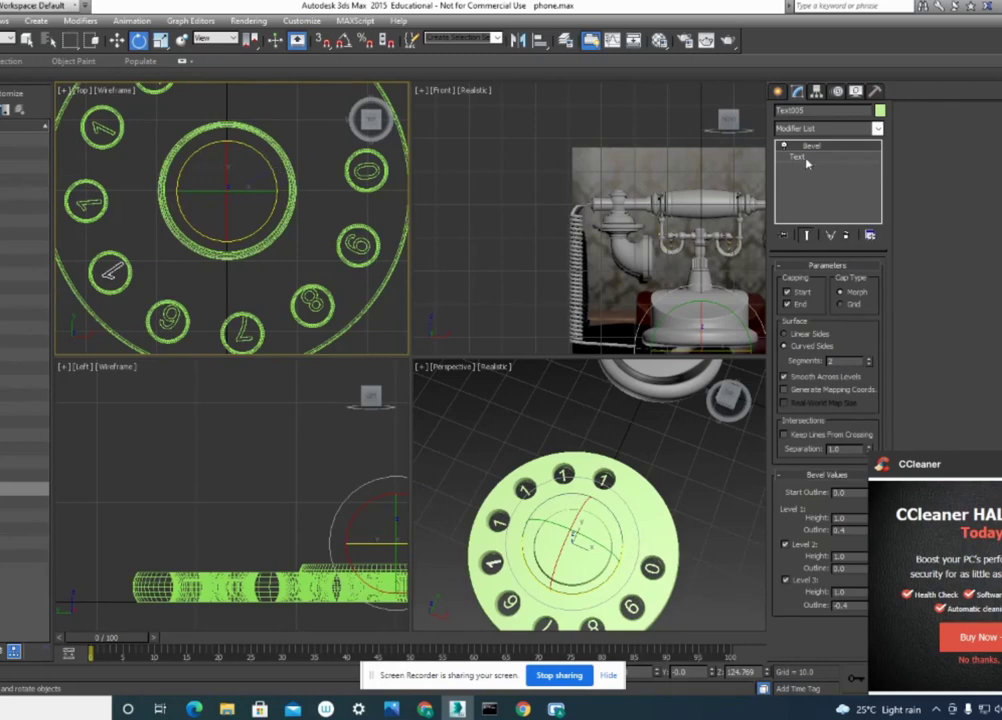
left_click(803, 158)
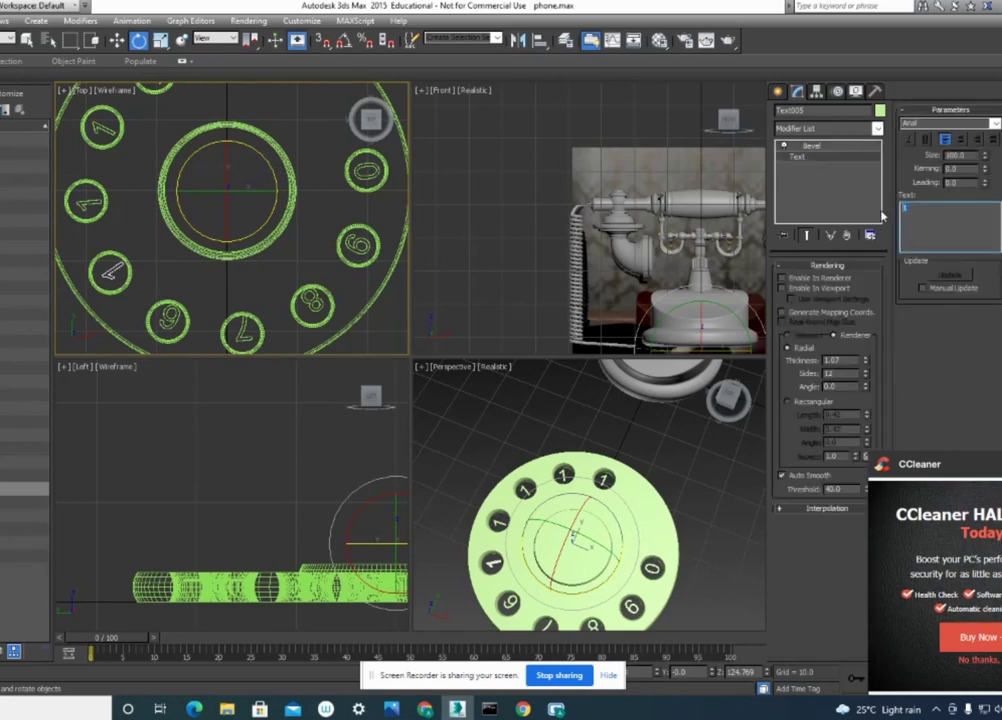
type("5")
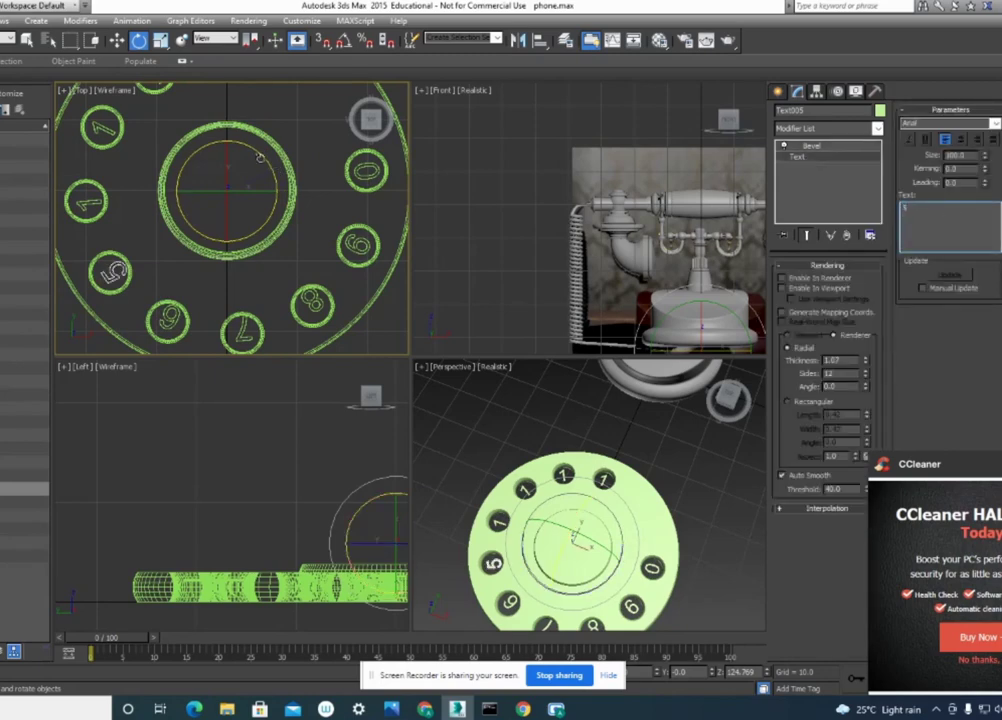
left_click_drag(268, 158, 270, 160)
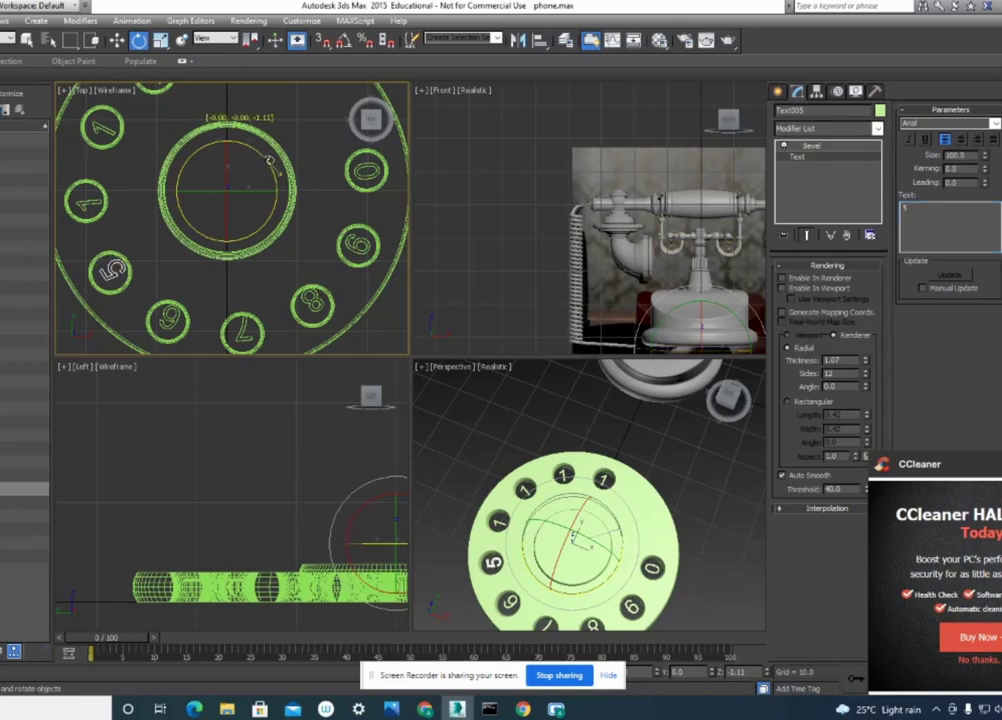
Relabel the next copied 1 as 4 and turn it around the dial into its hole.
left_click(86, 201)
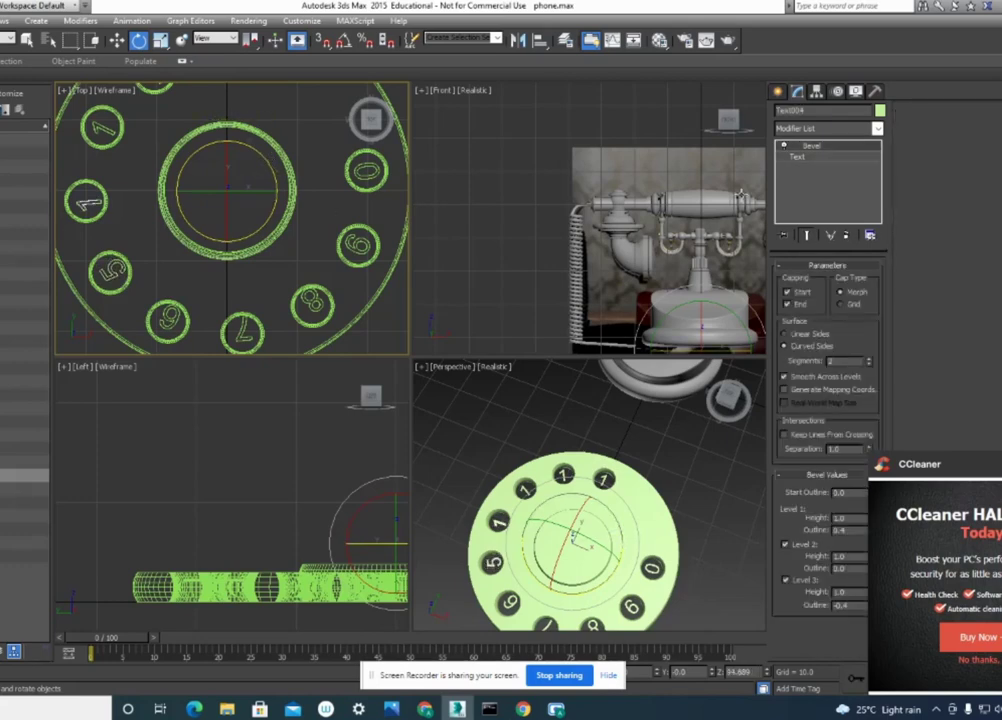
left_click(797, 158)
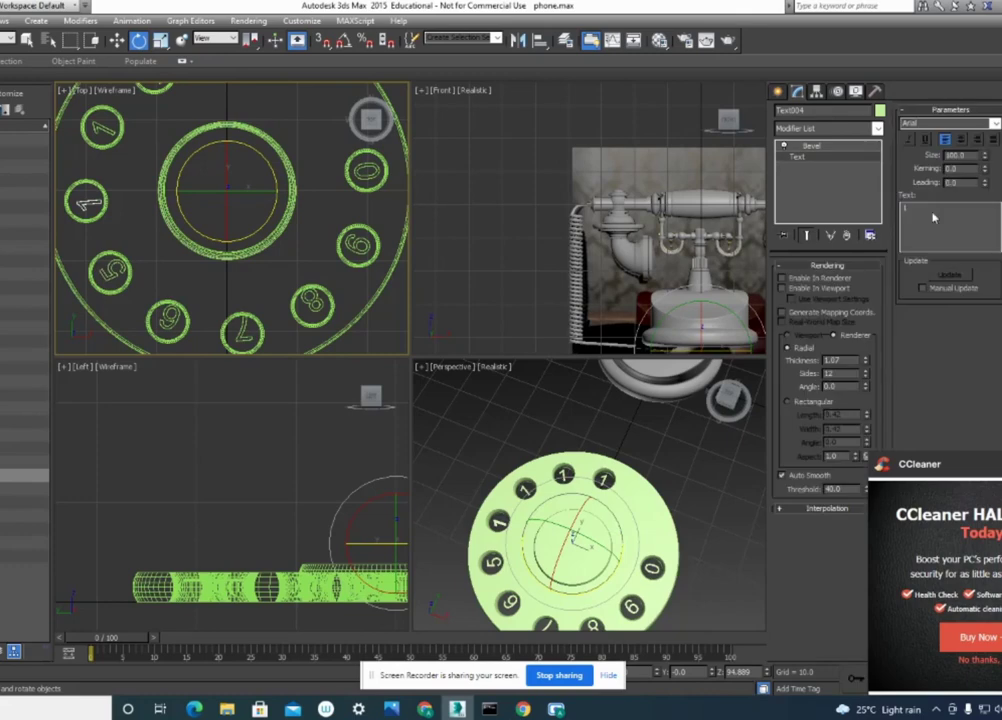
type("4")
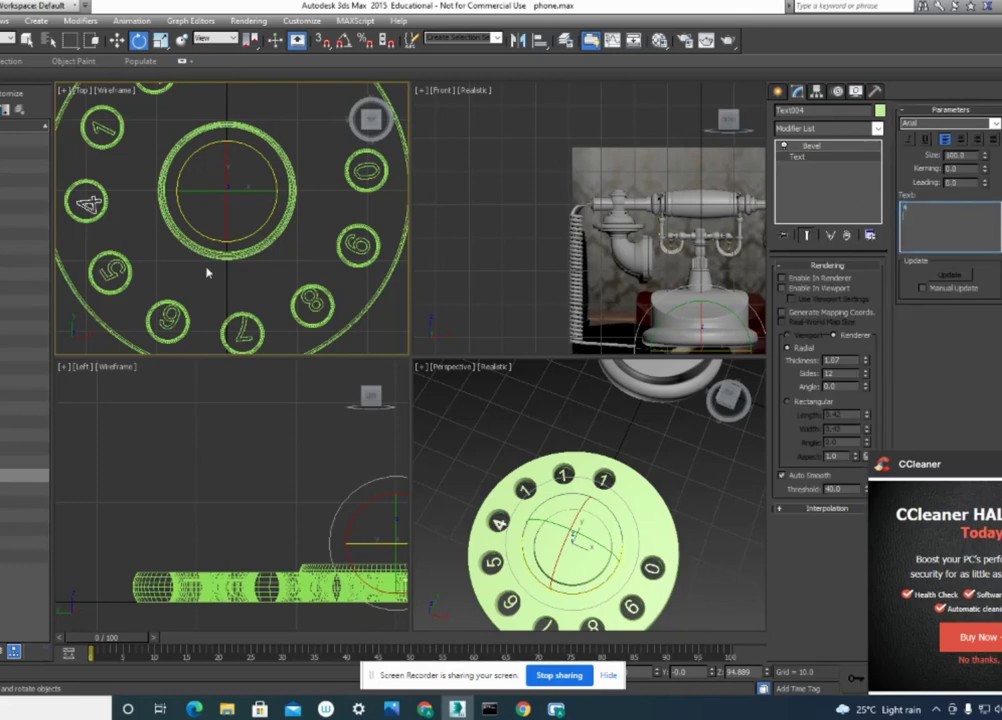
mouse_move(208, 128)
left_mouse_down()
mouse_move(268, 160)
mouse_move(70, 155)
left_mouse_up()
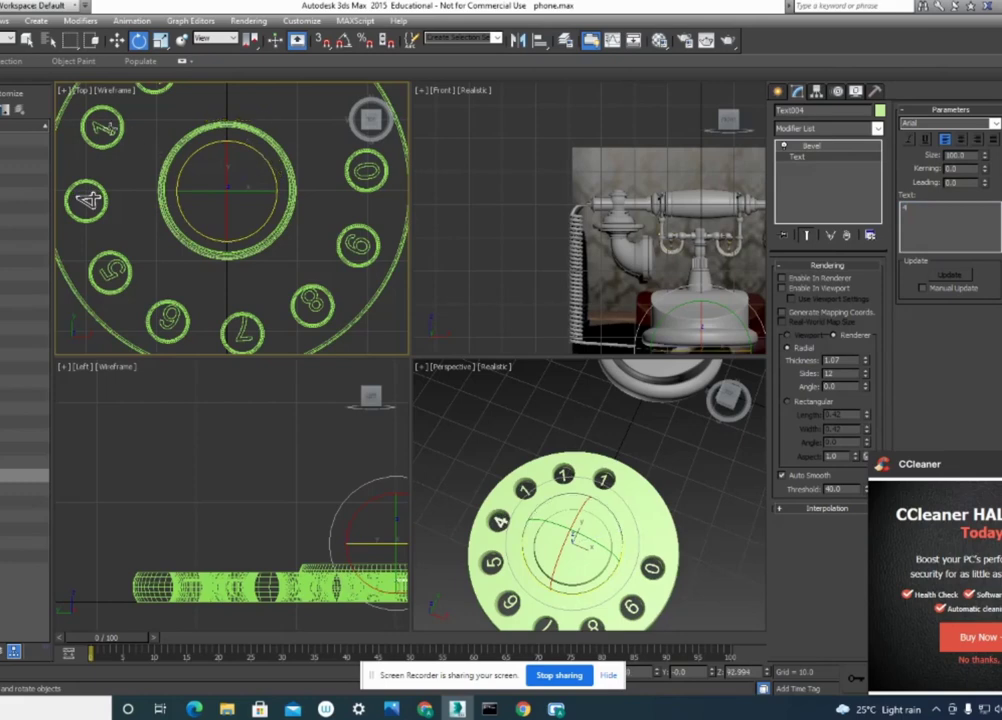
left_click(829, 222)
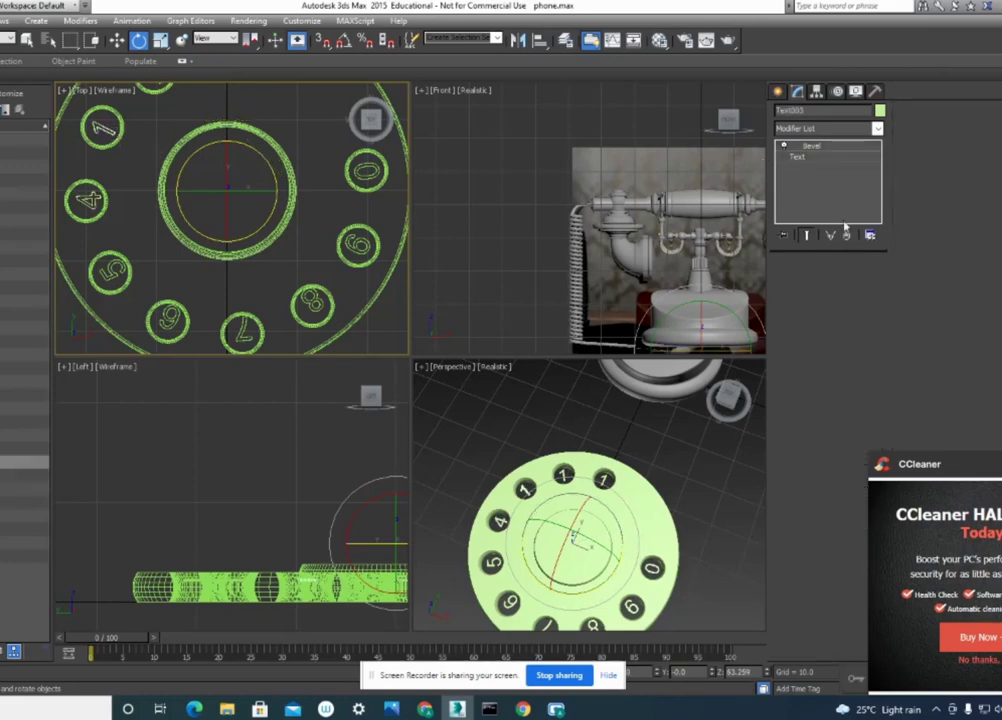
Relabel the copies as 3 and 2, turning each around the dial into its hole.
type("3")
left_click_drag(266, 160, 268, 163)
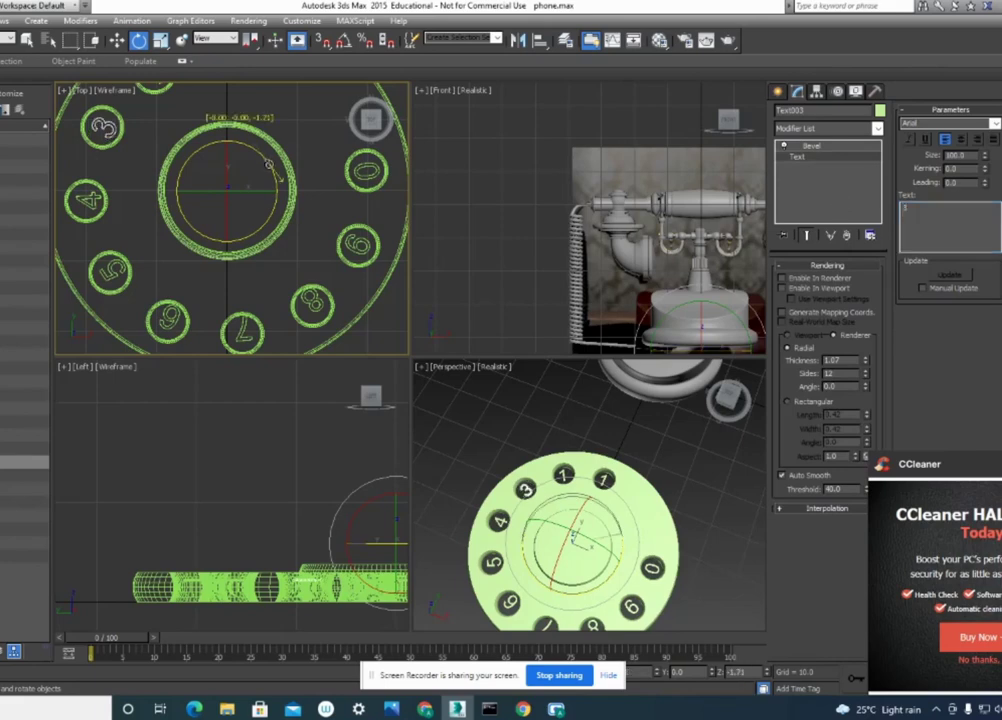
middle_click_drag(270, 165, 310, 272)
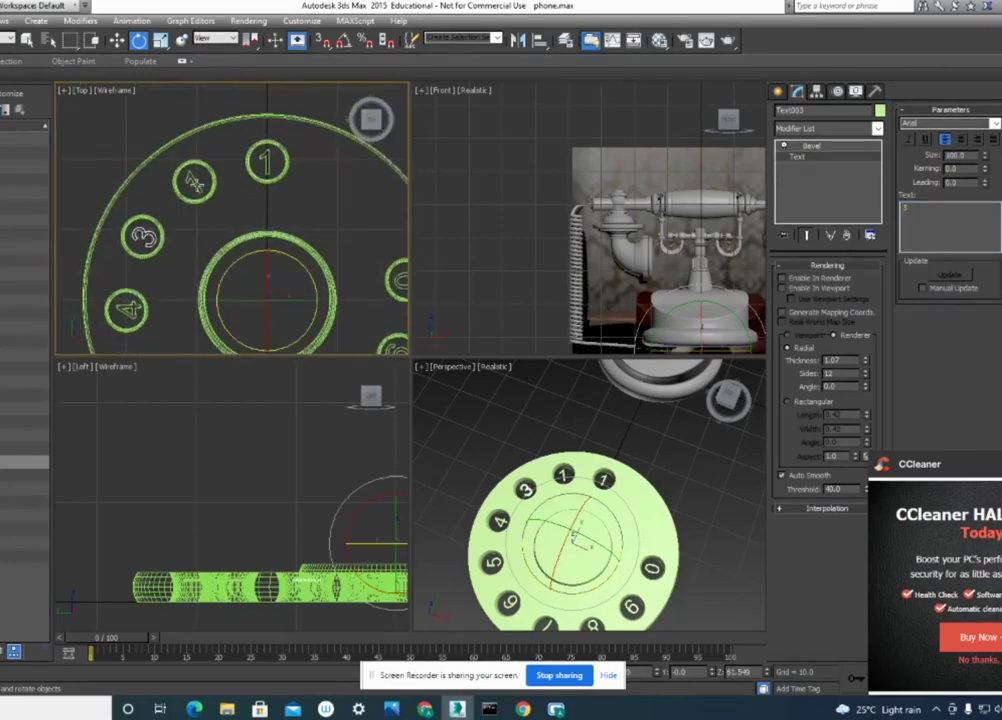
left_click(205, 200)
left_click(800, 157)
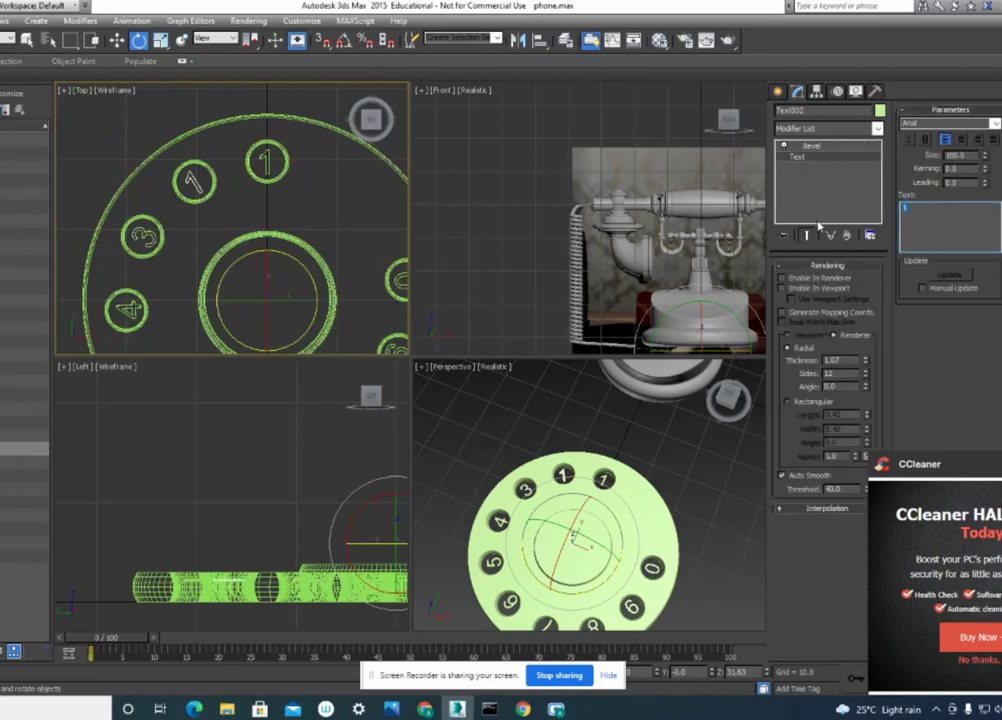
type("2")
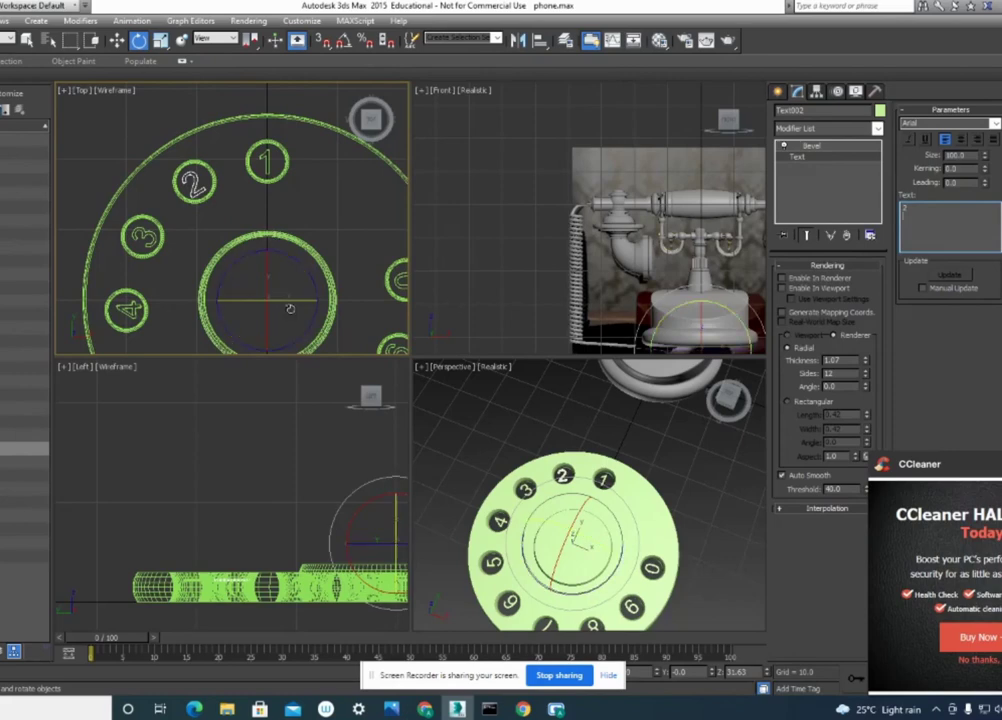
left_click_drag(305, 268, 309, 269)
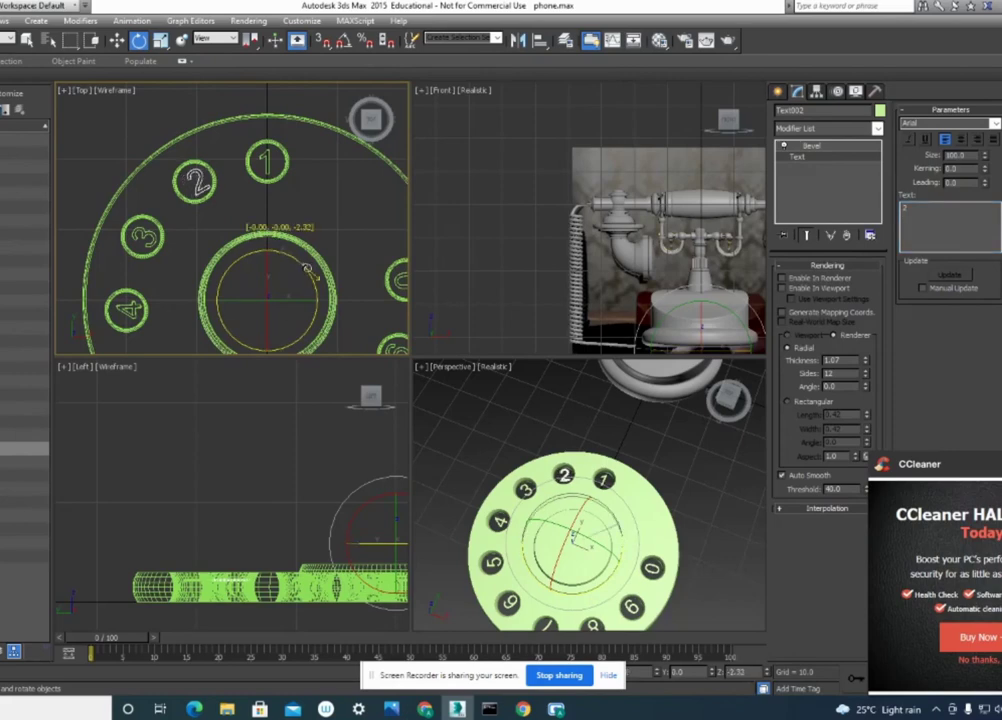
left_click_drag(308, 268, 306, 268)
Reselect the 3 and slightly adjust its placement in its hole.
scroll(200, 235, "up", 1)
scroll(205, 230, "up", 2)
scroll(205, 228, "up", 2)
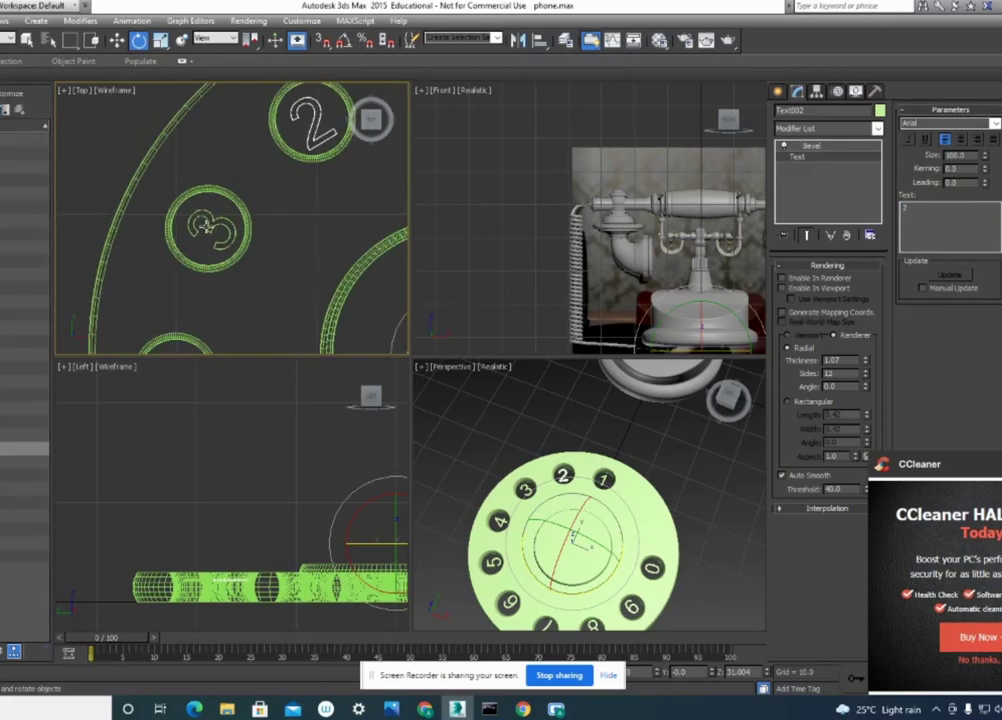
left_click(205, 228)
scroll(230, 250, "down", 2)
scroll(300, 285, "up", 2)
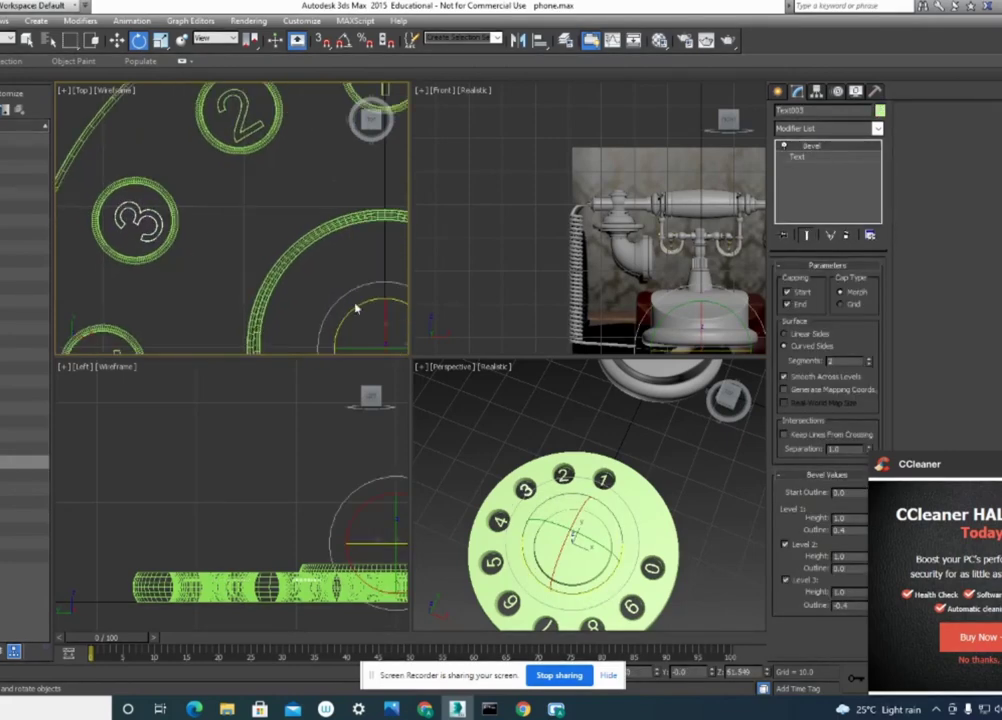
left_click_drag(354, 308, 355, 311)
left_click(816, 91)
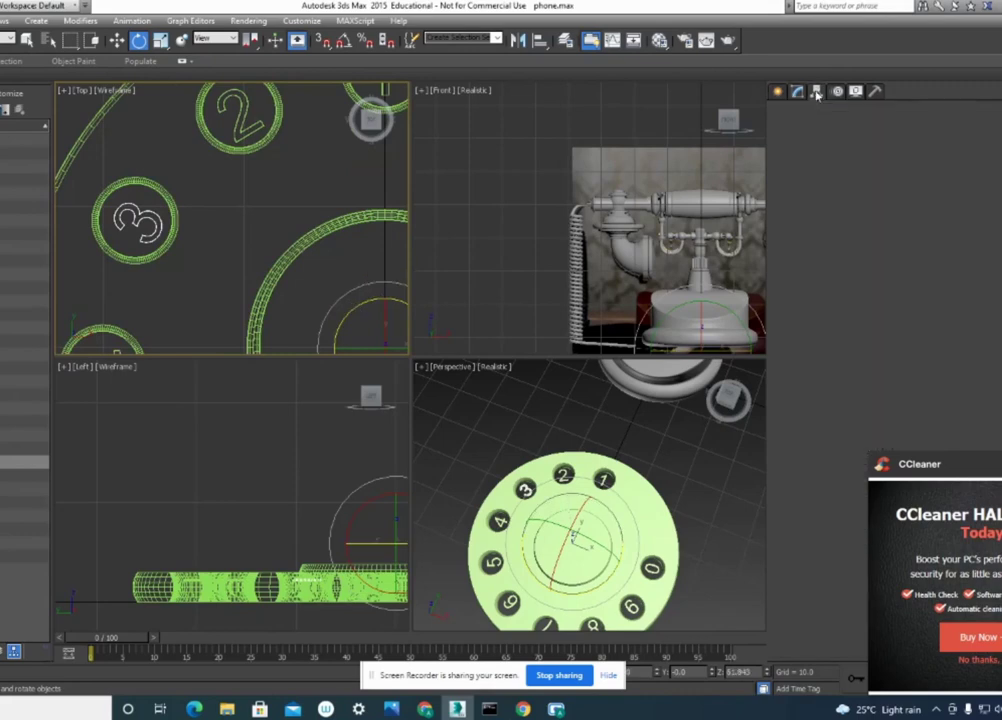
Centre the 3's pivot on the digit and shift it within its hole.
left_click(833, 177)
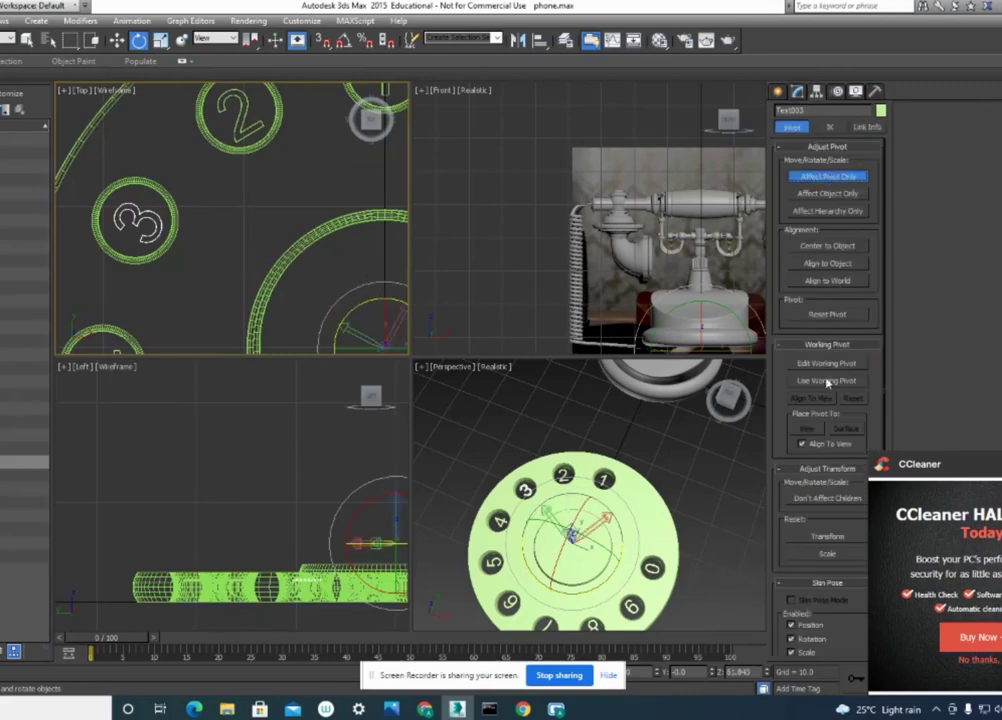
left_click(828, 245)
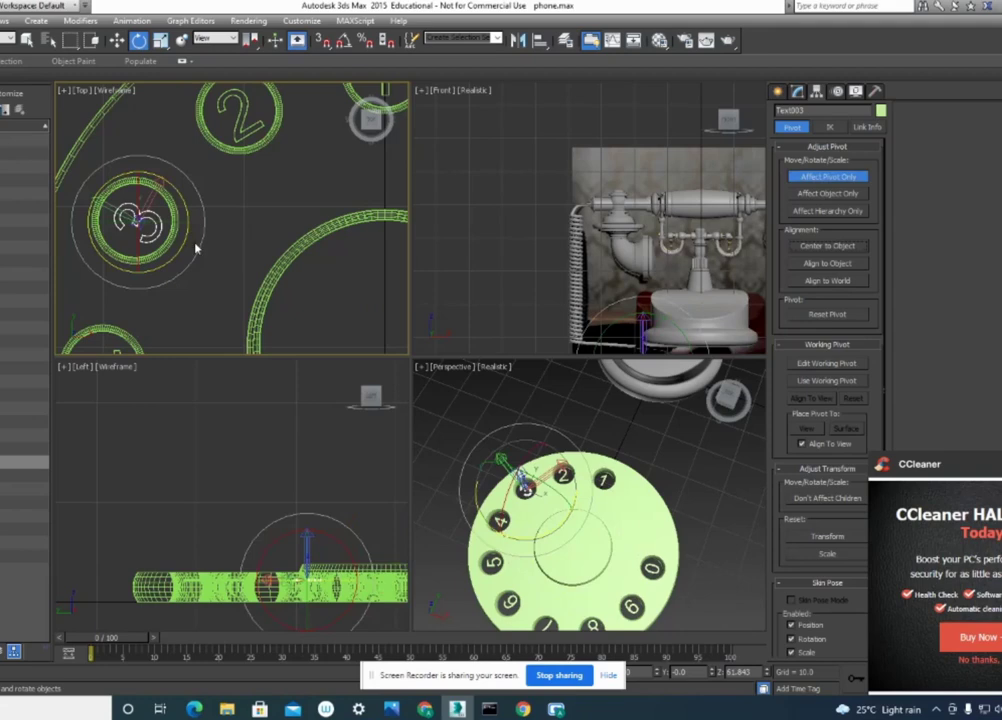
scroll(151, 190, "up", 2)
left_click(117, 40)
middle_click_drag(211, 196, 308, 188)
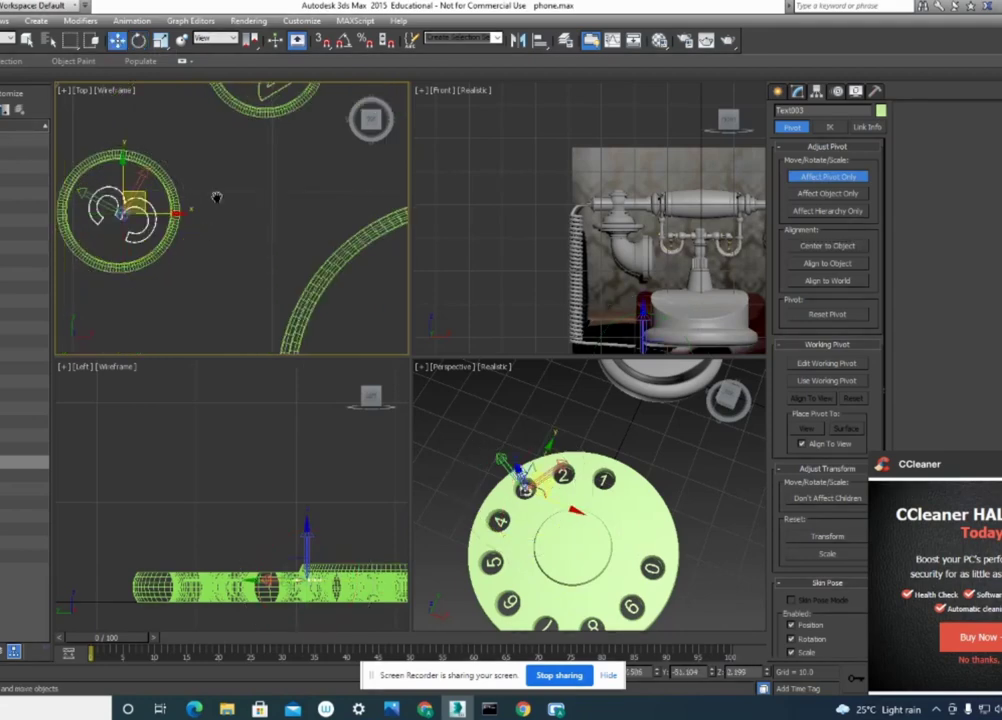
scroll(282, 221, "up", 2)
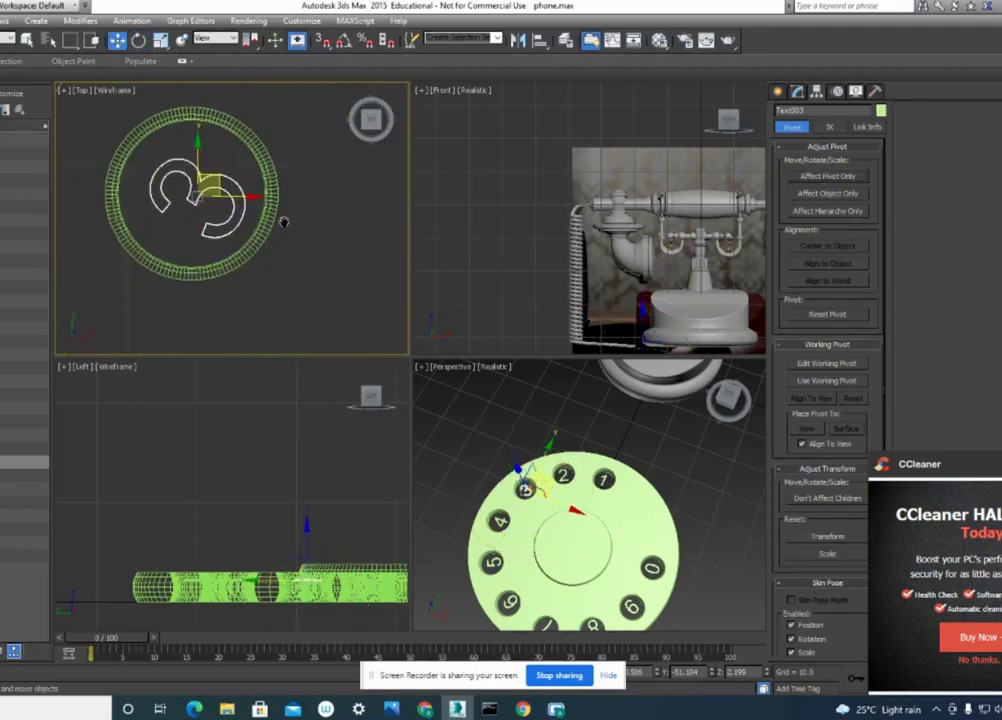
middle_click_drag(282, 221, 349, 232)
left_click_drag(238, 214, 232, 211)
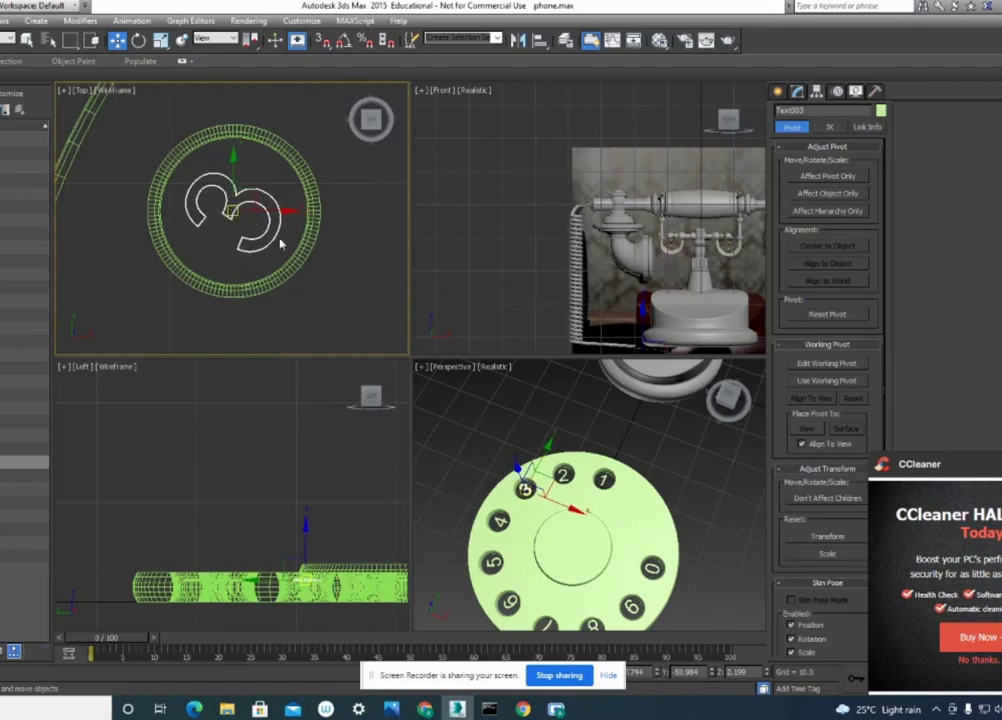
scroll(232, 211, "down", 3)
scroll(240, 245, "up", 3)
left_click(247, 252)
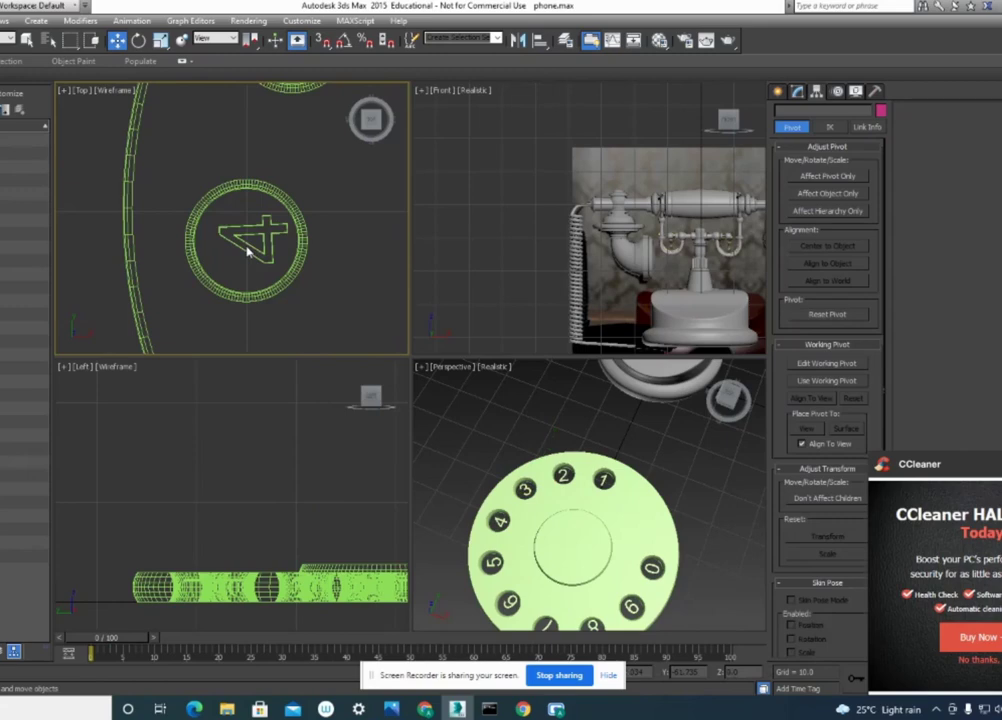
Centre the 4's pivot on the digit and shift it within its hole.
left_click(250, 253)
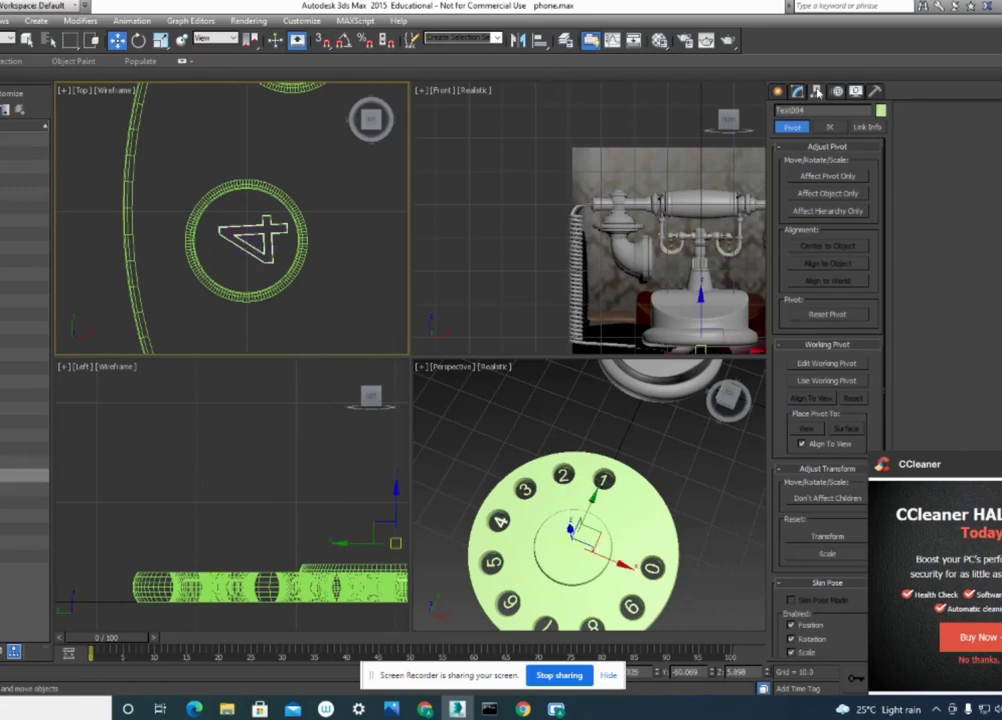
left_click(827, 176)
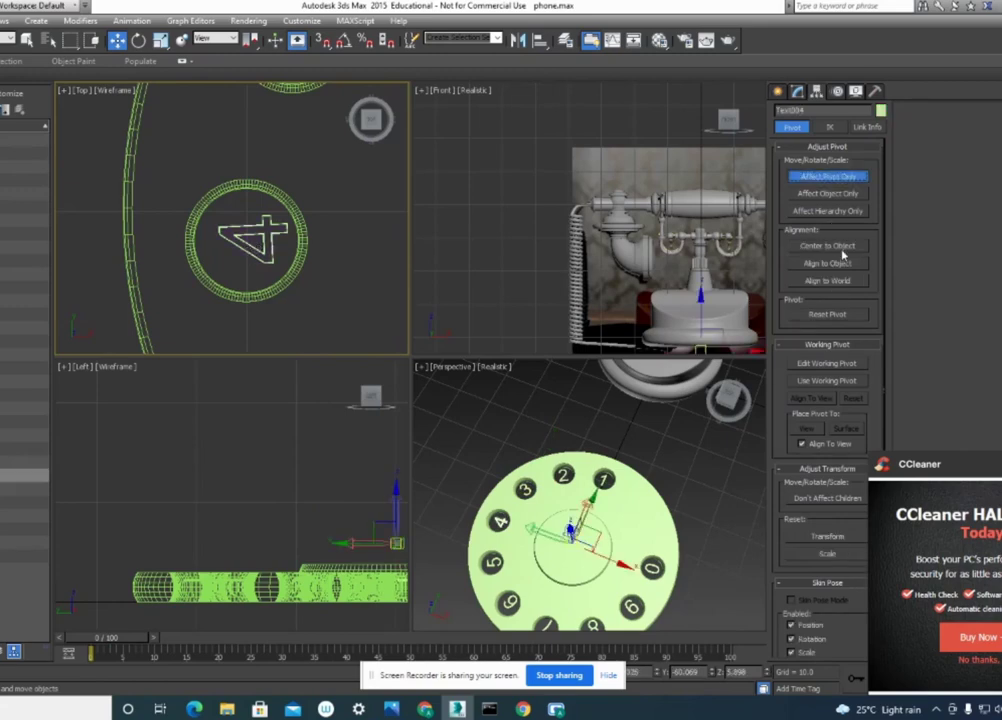
left_click(843, 247)
left_click(828, 176)
scroll(338, 243, "up", 2)
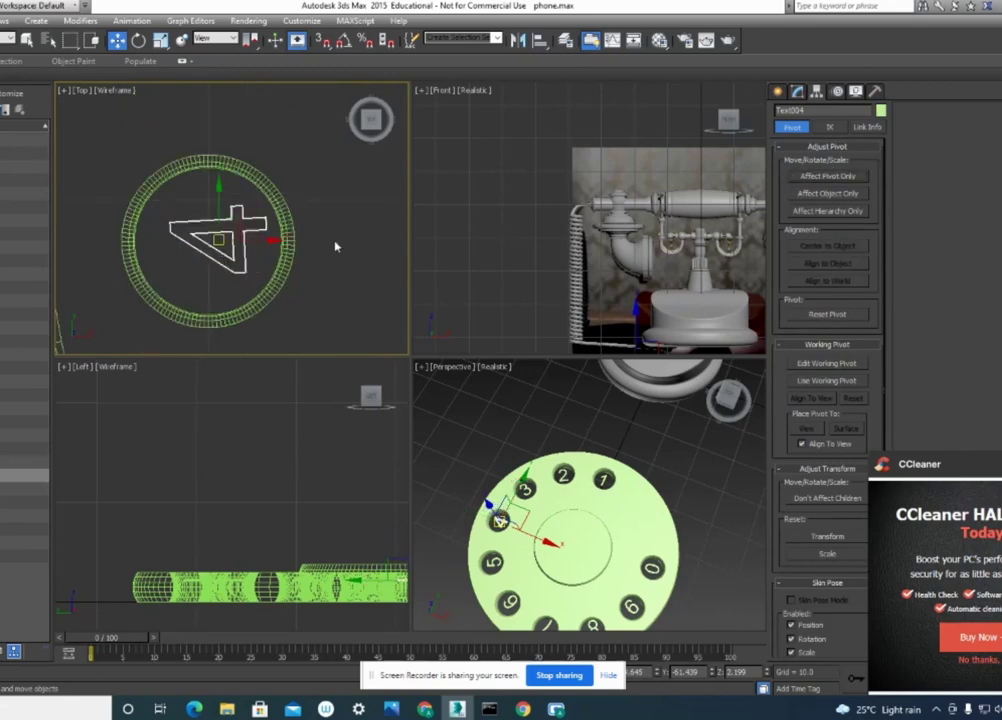
left_click_drag(218, 240, 207, 245)
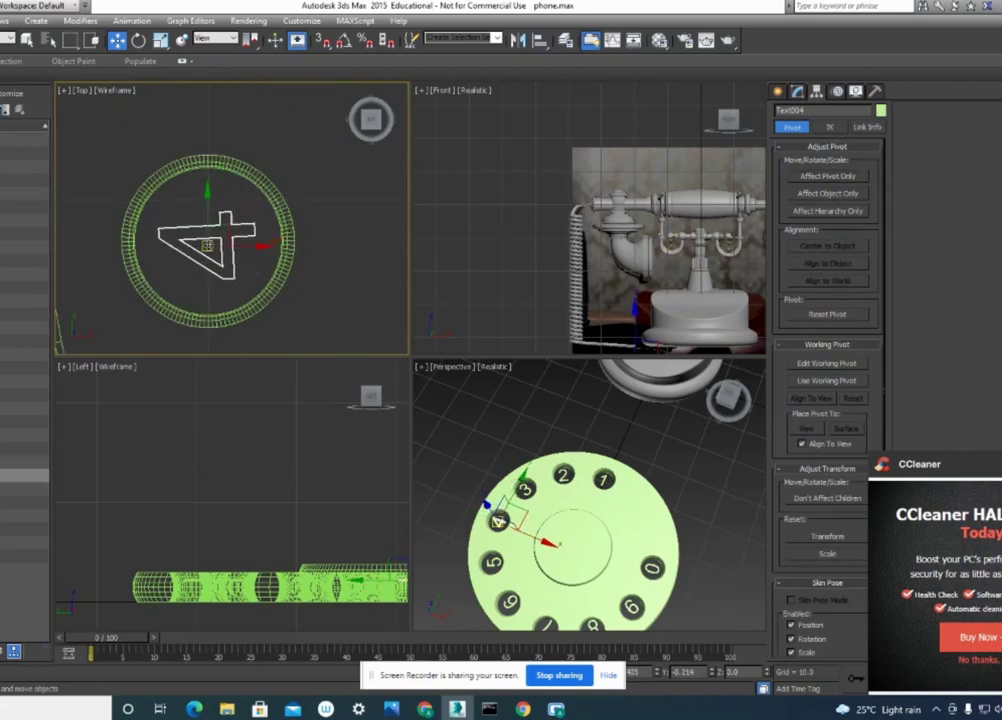
scroll(222, 204, "down", 3)
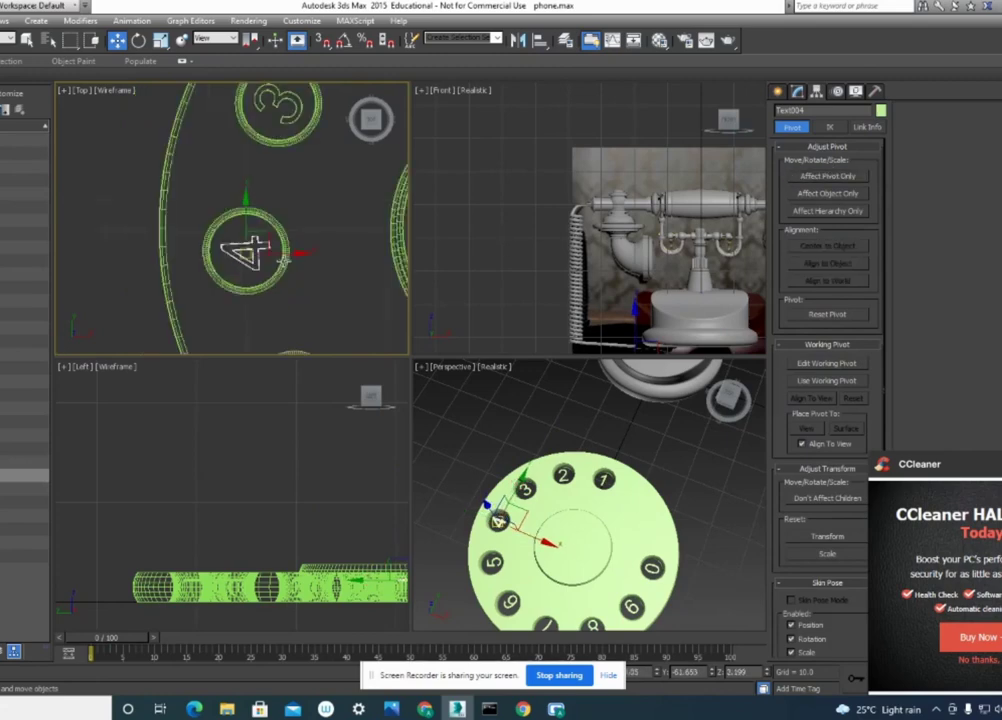
middle_click_drag(243, 218, 180, 186)
Centre the 5's pivot on the digit and rotate it upright on the dial.
left_click(228, 236)
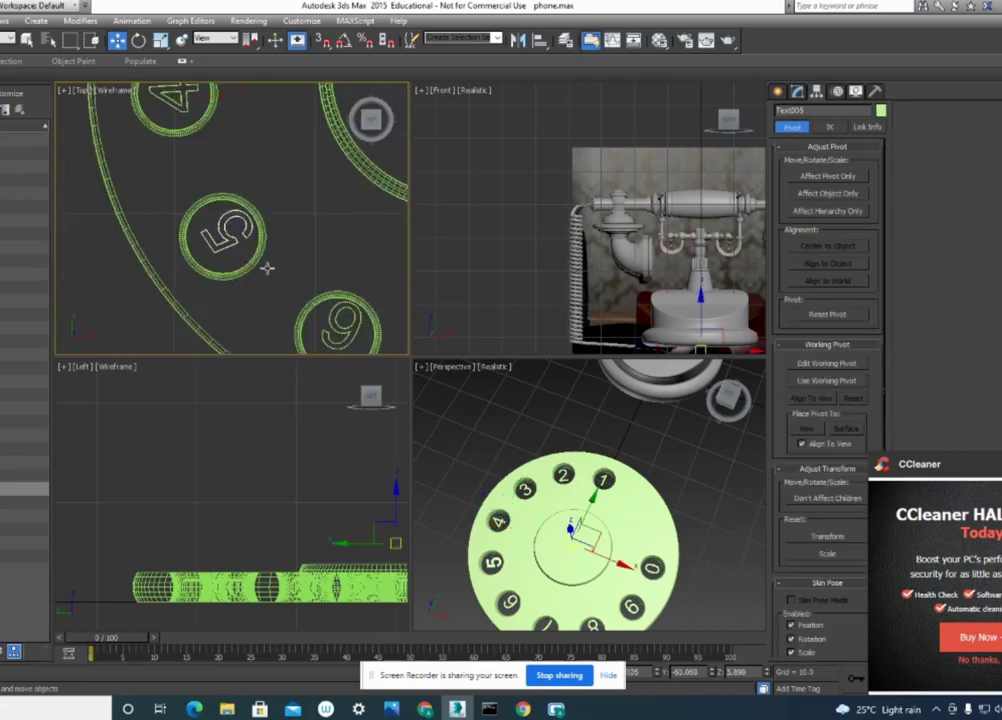
left_click(828, 176)
left_click(828, 245)
scroll(285, 232, "up", 3)
left_click(815, 180)
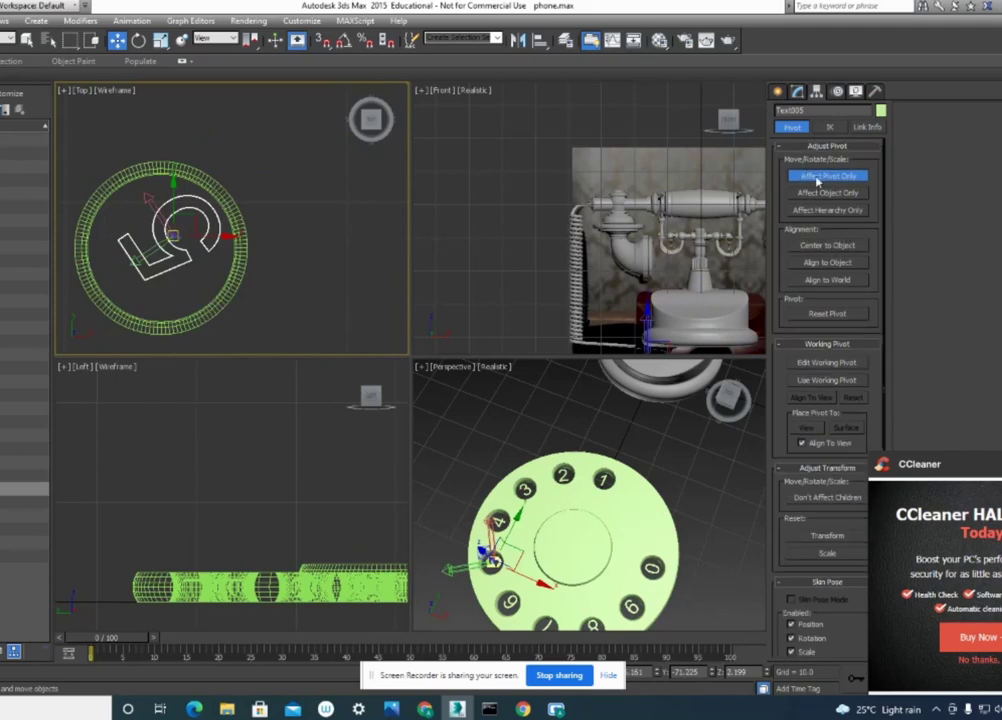
mouse_move(160, 243)
left_mouse_down()
mouse_move(128, 196)
mouse_move(105, 210)
left_mouse_up()
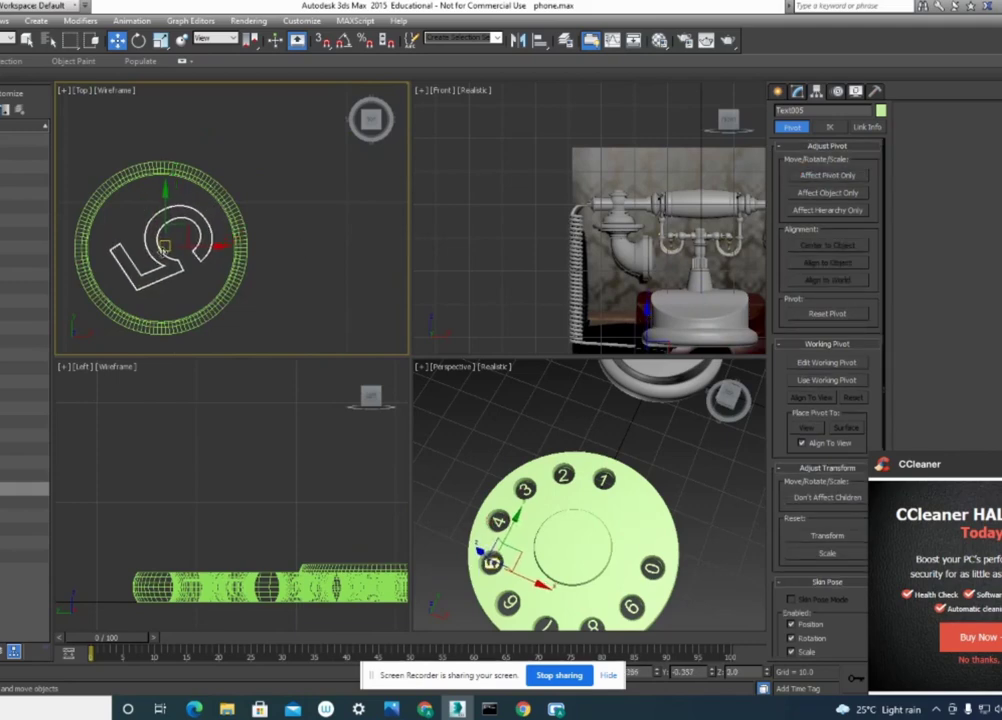
middle_click_drag(185, 198, 190, 102)
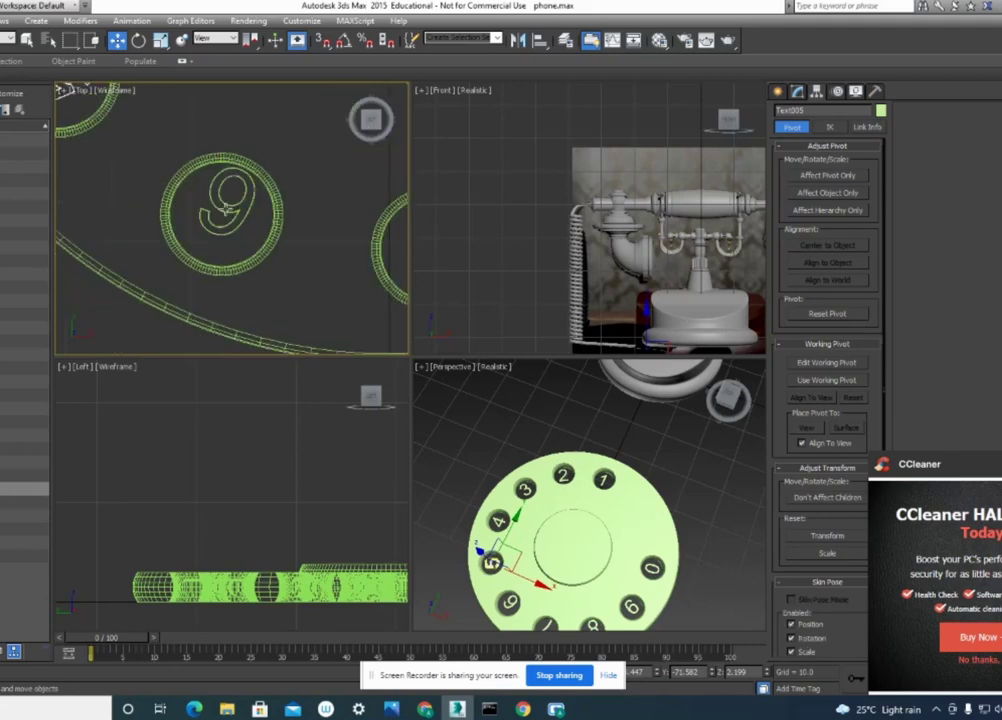
Centre the 9's pivot on the digit and rotate it upright.
left_click(228, 207)
left_click(828, 175)
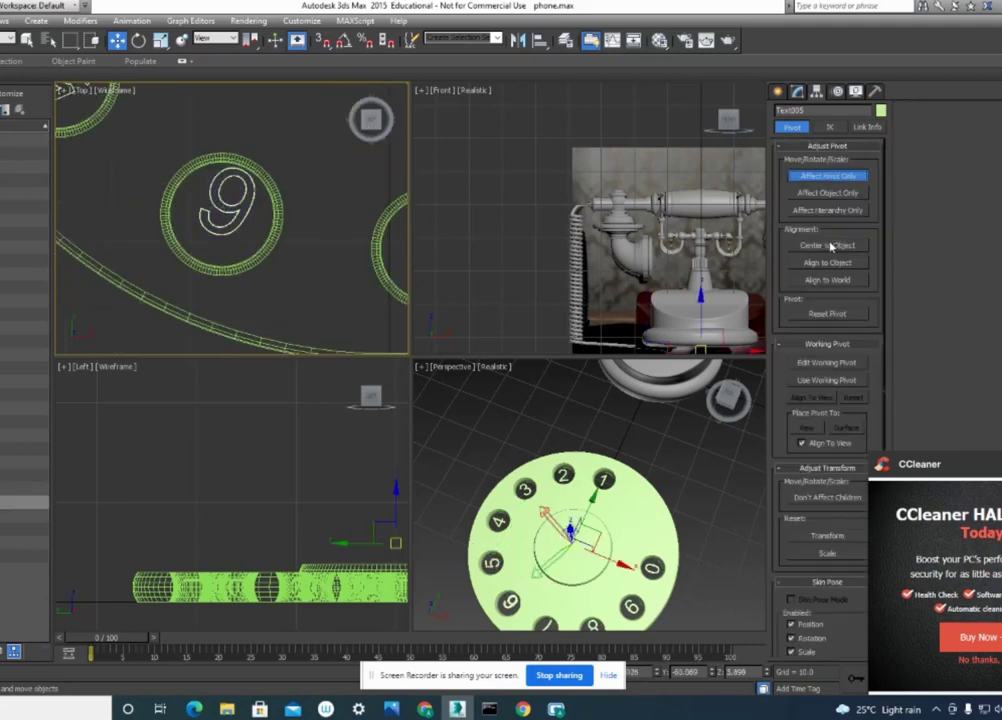
left_click(828, 245)
left_click(857, 176)
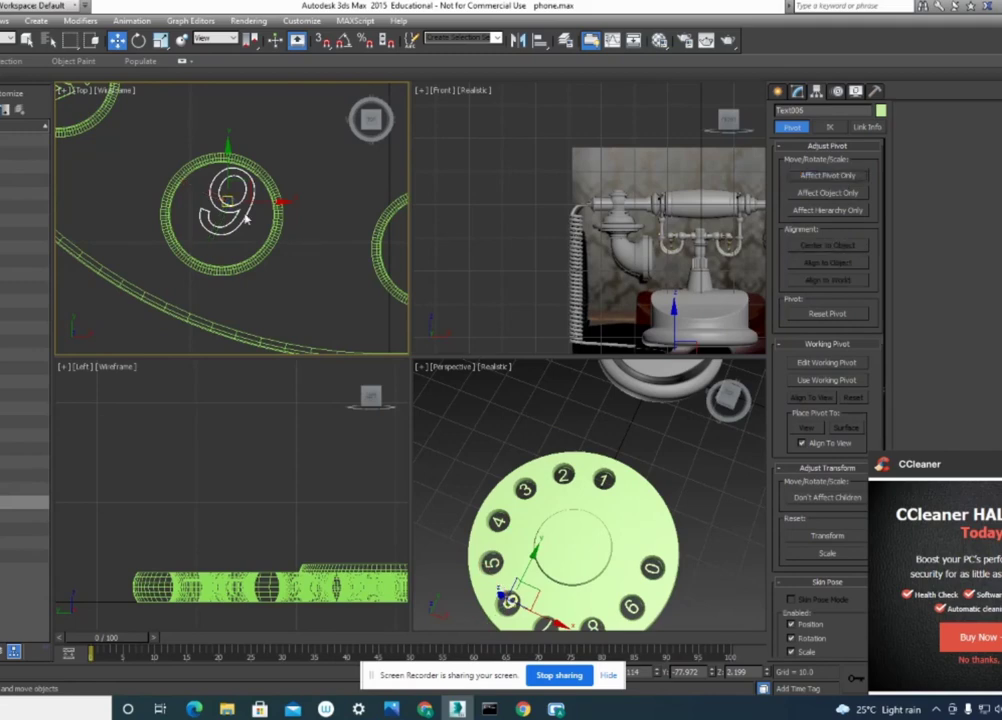
mouse_move(183, 164)
left_mouse_down()
mouse_move(165, 180)
mouse_move(180, 190)
left_mouse_up()
middle_click_drag(60, 318, 222, 259)
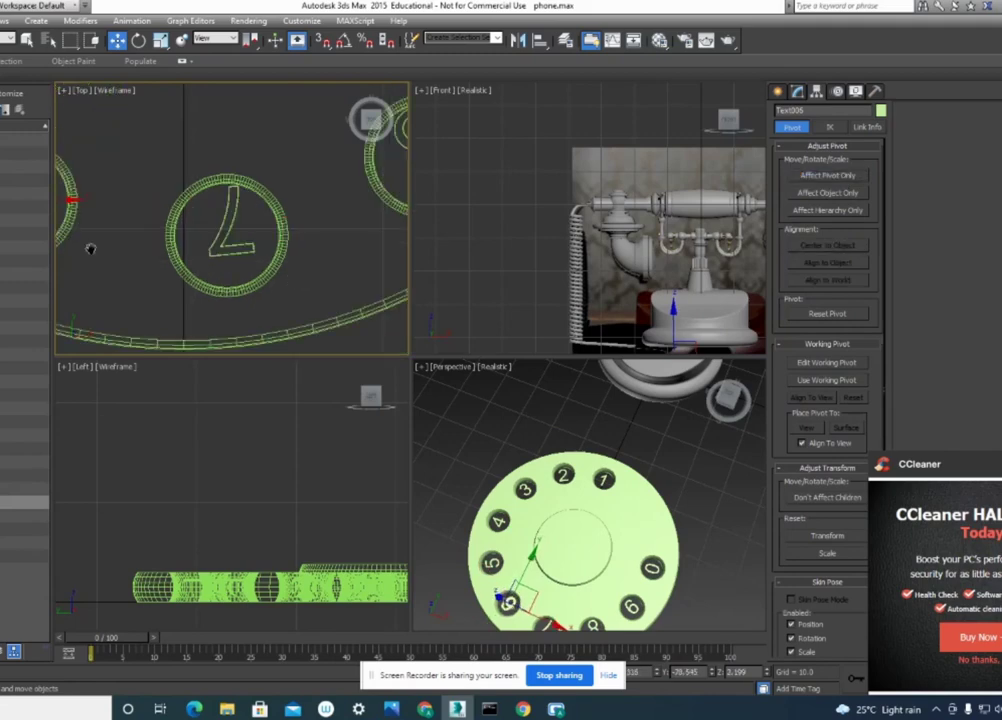
Centre the 7's pivot on the digit and rotate it around its own centre.
left_click(218, 254)
left_click(827, 176)
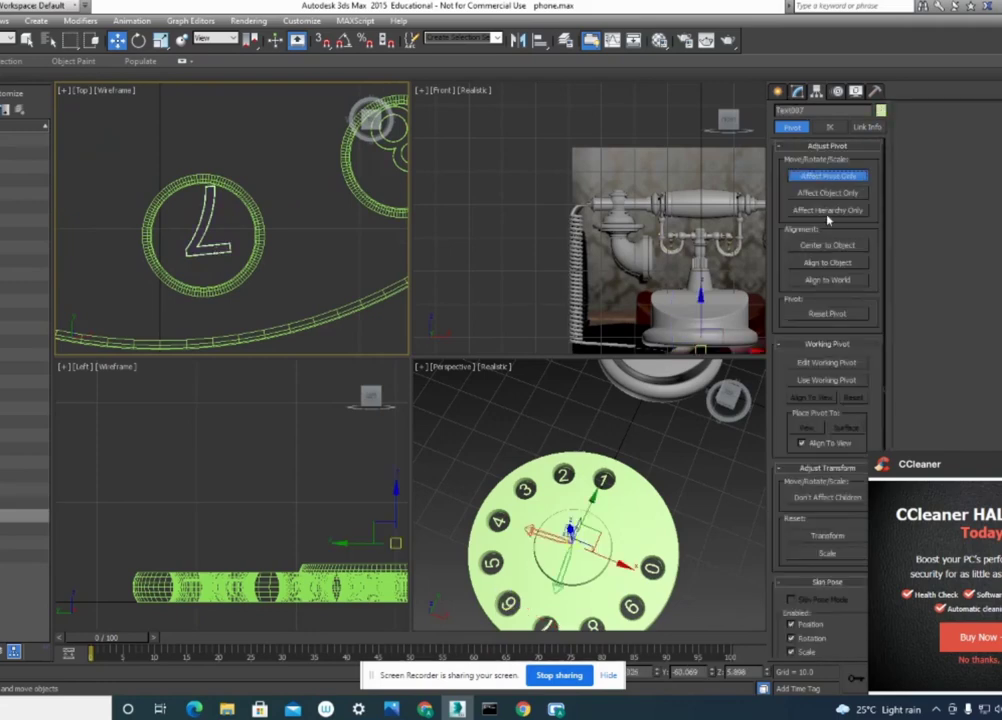
left_click(827, 245)
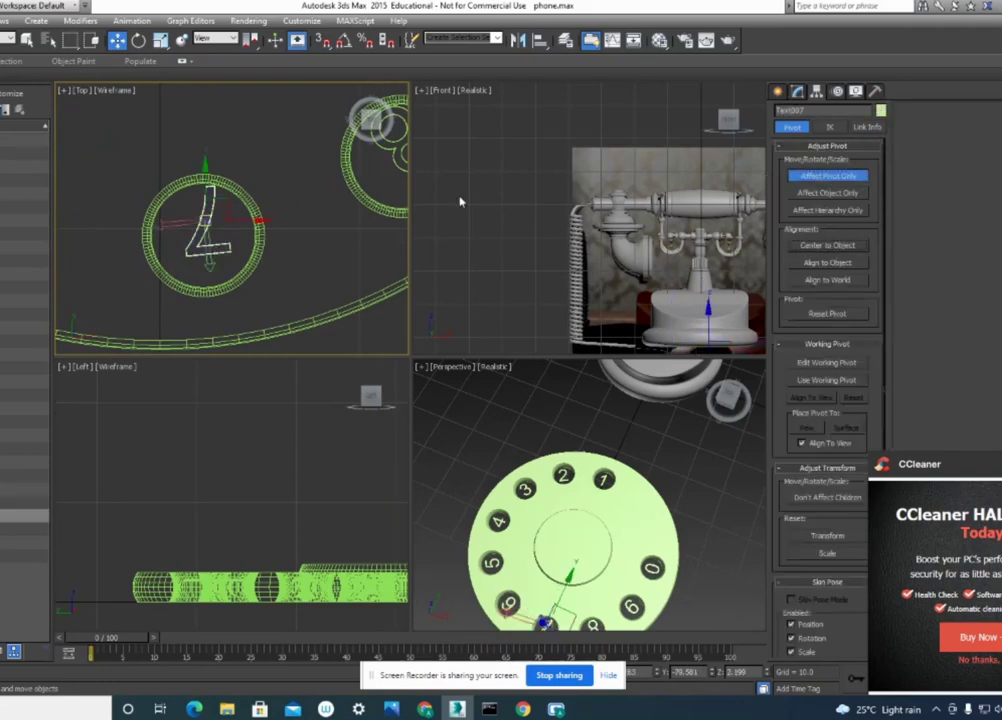
left_click(827, 176)
left_click_drag(210, 225, 203, 230)
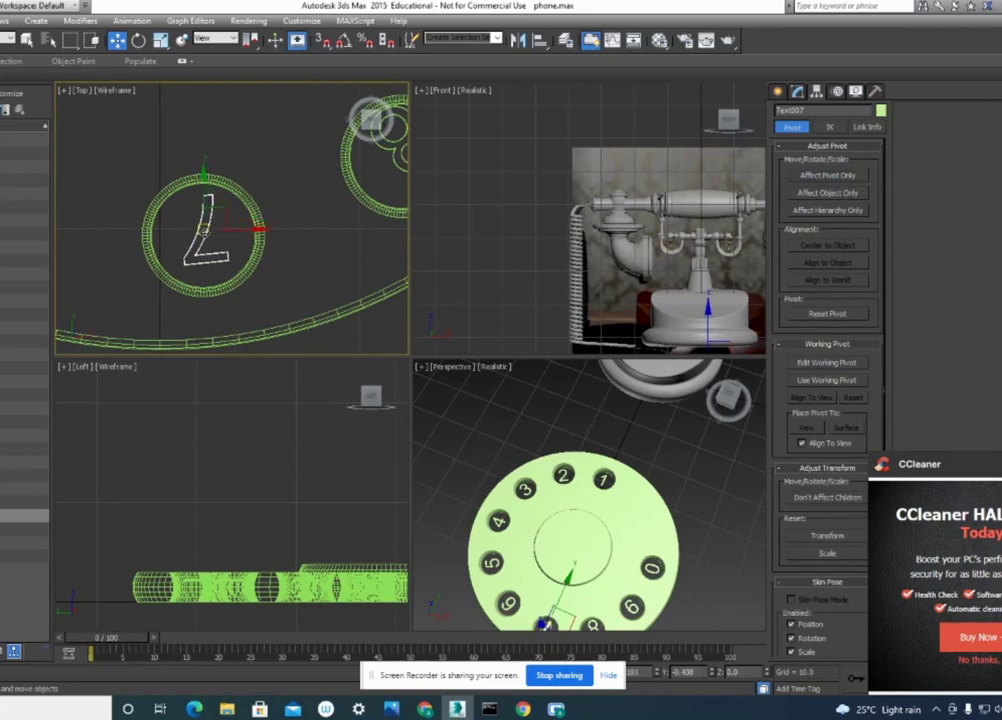
middle_click_drag(406, 173, 293, 235)
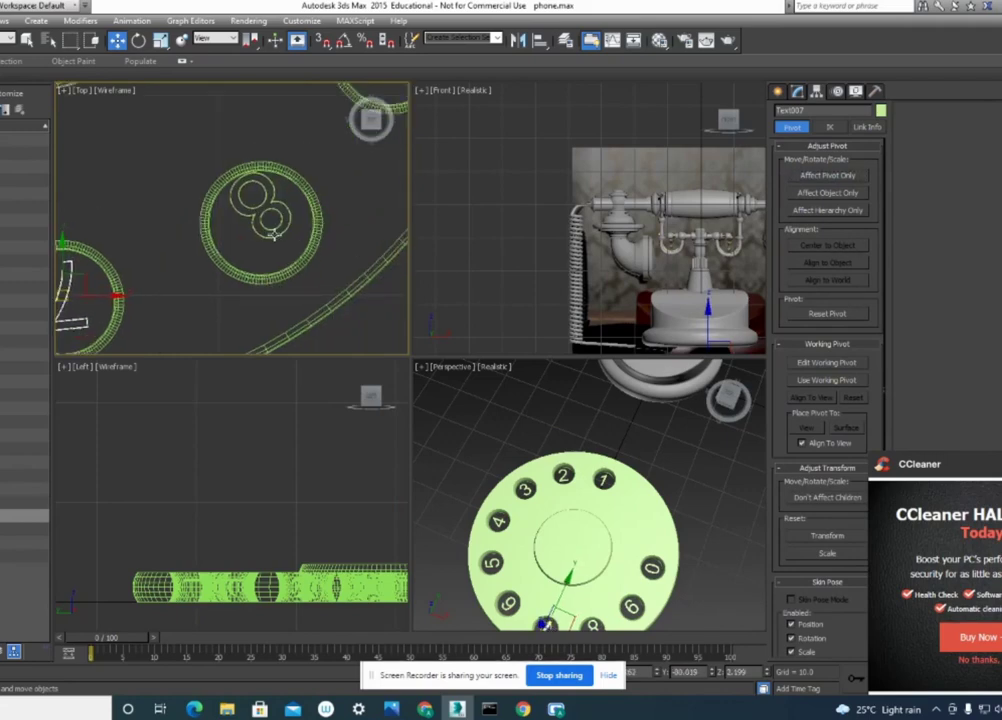
Centre the 8's pivot on the digit and shift it slightly within its hole.
left_click(272, 233)
left_click(827, 176)
left_click(827, 245)
left_click(827, 176)
left_click_drag(203, 165, 205, 182)
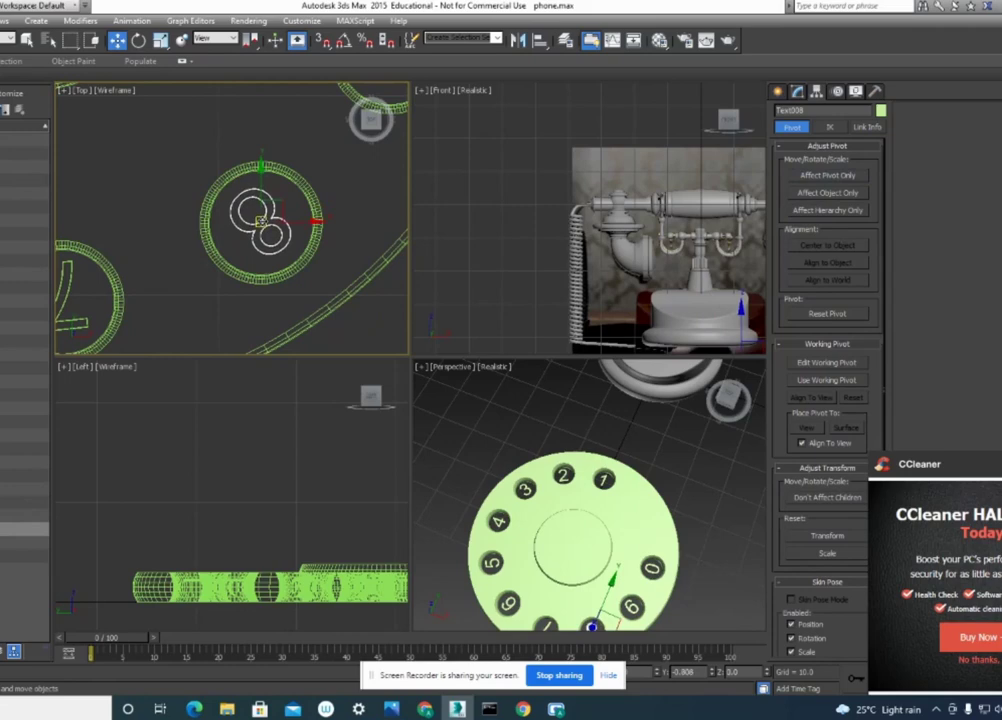
middle_click_drag(385, 95, 308, 229)
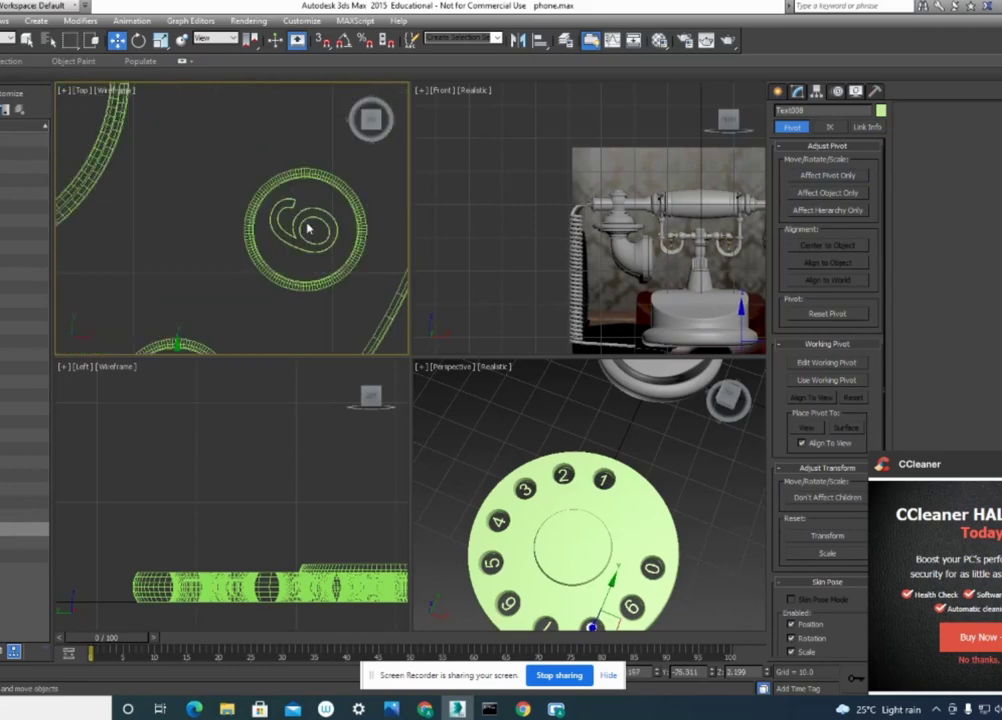
scroll(308, 250, "down", 5)
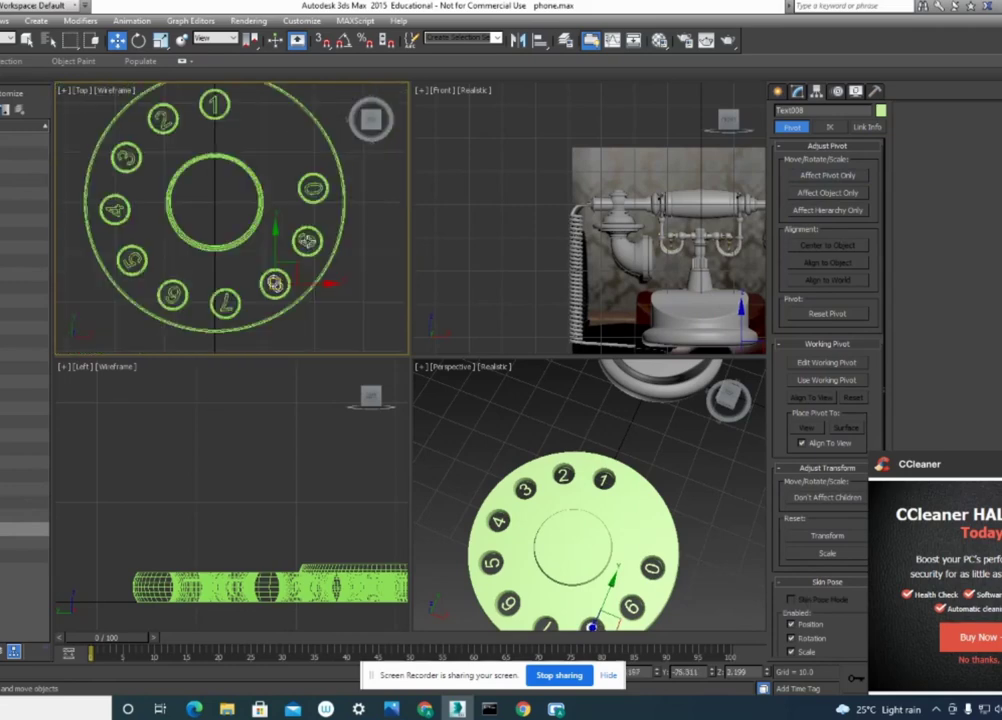
Clear the selection and maximize the perspective view, orbited to see the dial obliquely.
left_click(270, 188)
scroll(272, 190, "down", 2)
middle_click_drag(274, 193, 280, 235)
scroll(297, 183, "up", 3)
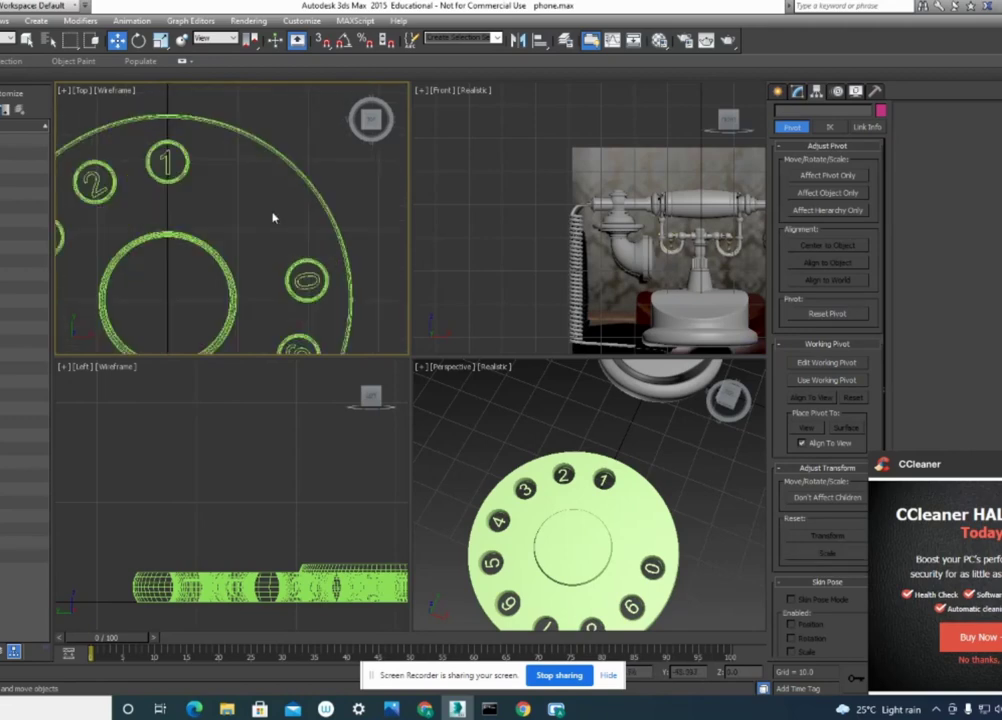
middle_click_drag(692, 520, 672, 443, "alt")
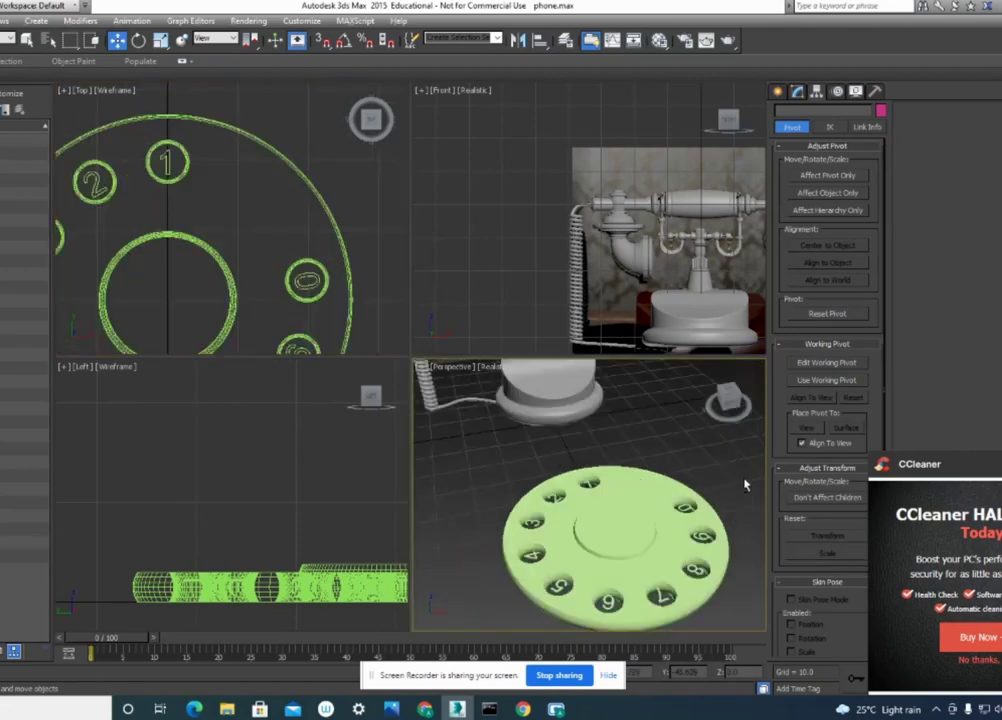
scroll(672, 443, "up", 2)
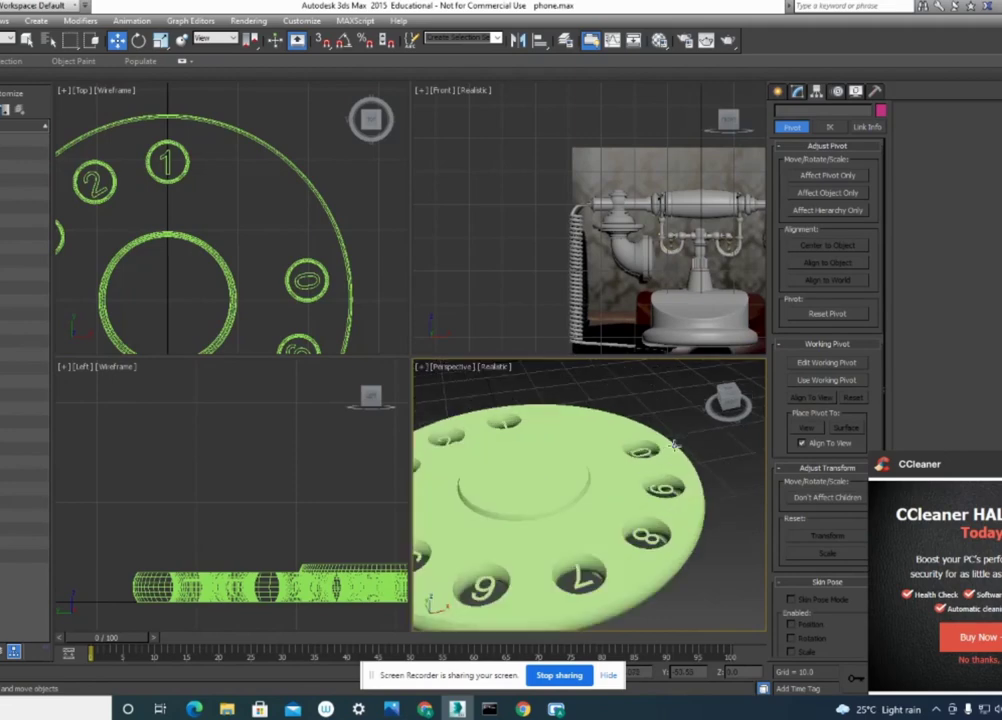
key("alt+w")
scroll(664, 447, "down", 1)
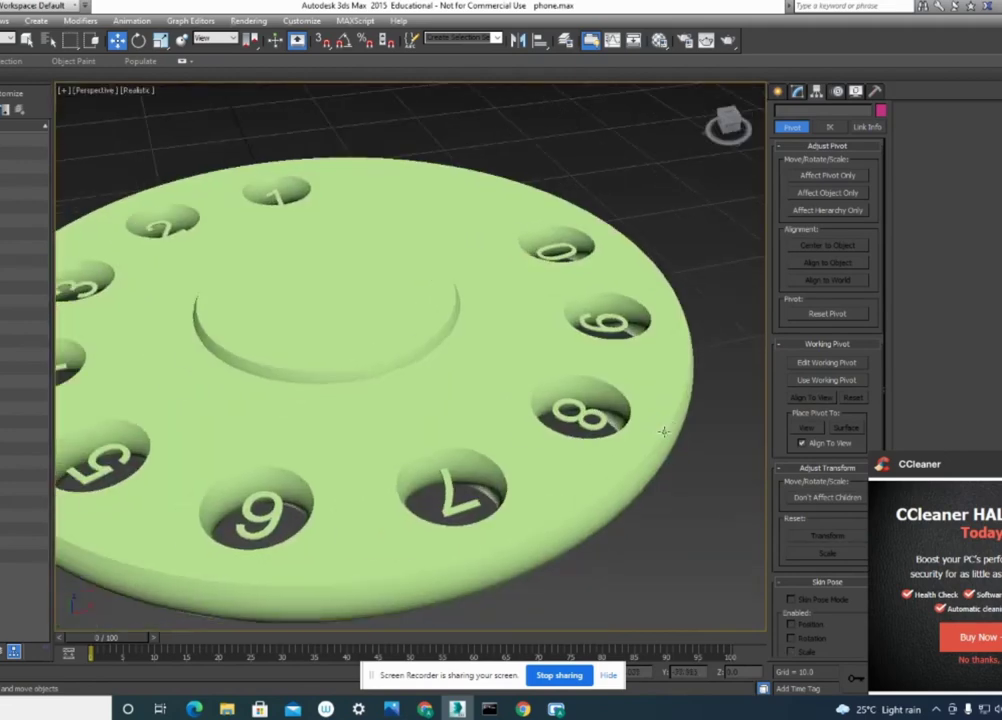
Select the dial base's outer ring outline at the Spline sub-object level.
left_click(664, 432)
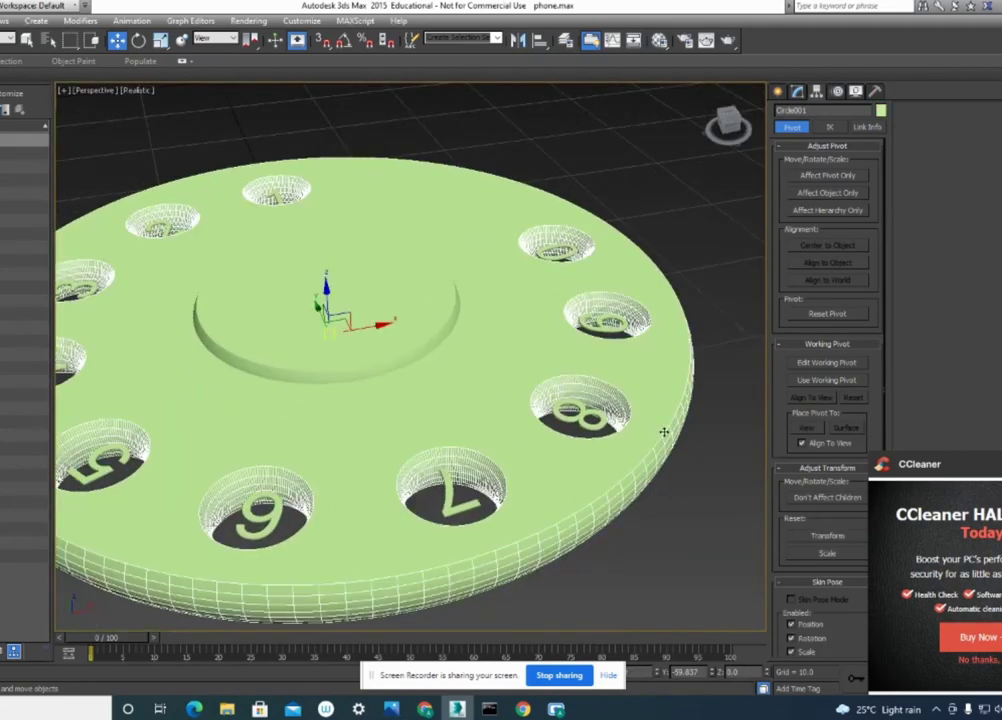
left_click(797, 92)
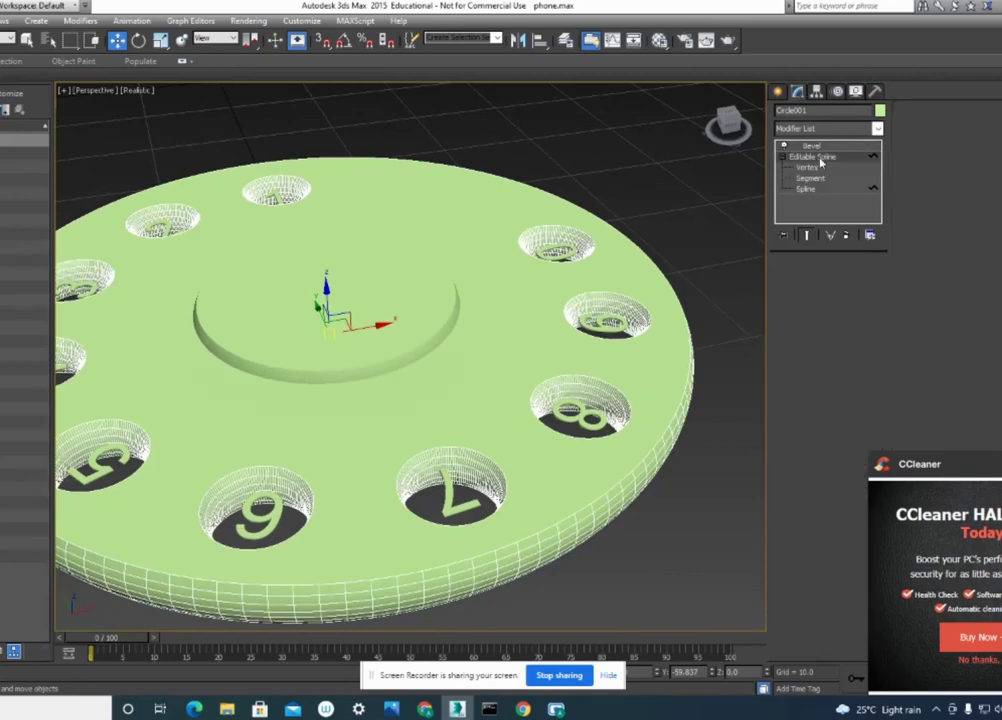
left_click(806, 189)
left_click(649, 299)
scroll(541, 322, "down", 5)
scroll(541, 322, "up", 2)
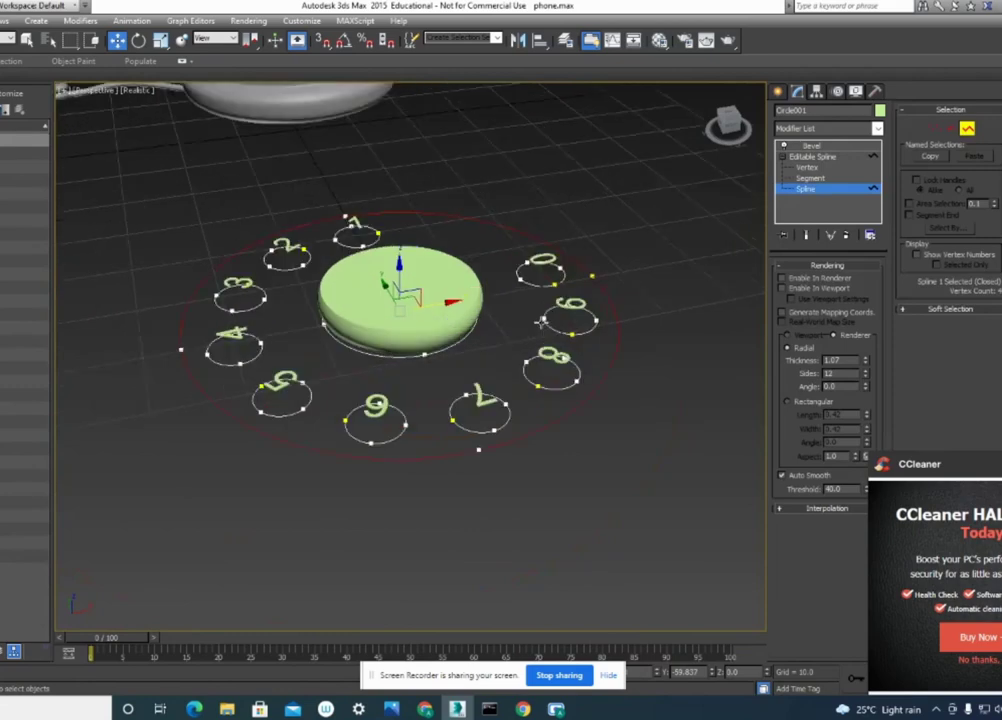
middle_click_drag(559, 333, 440, 330, "alt")
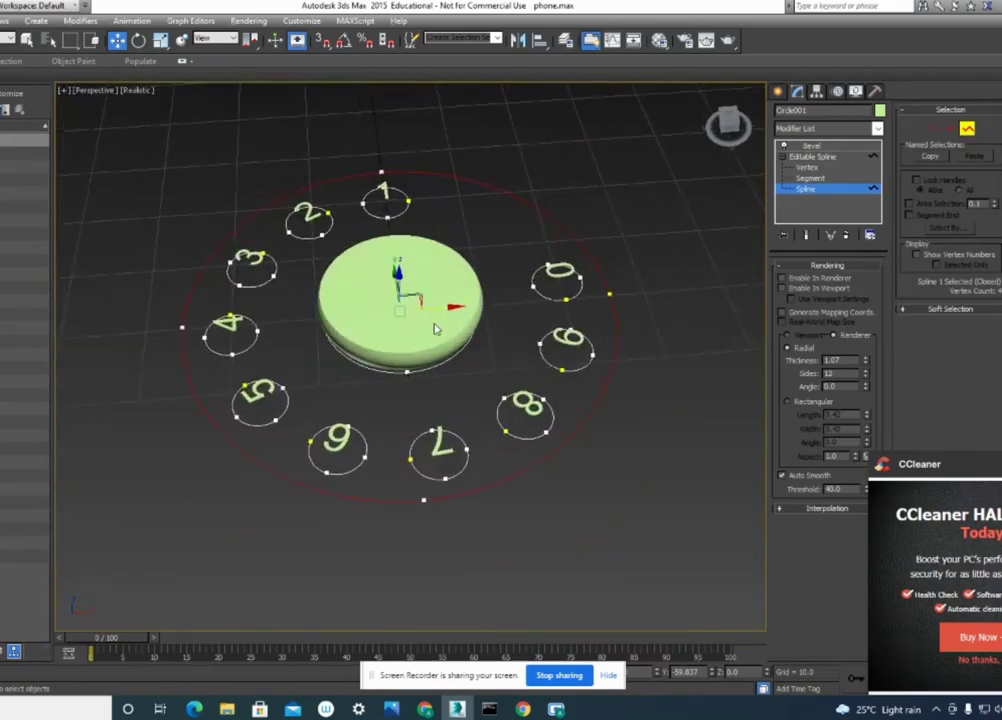
Scale the outer ring outline and detach it as Shape002.
left_click(160, 40)
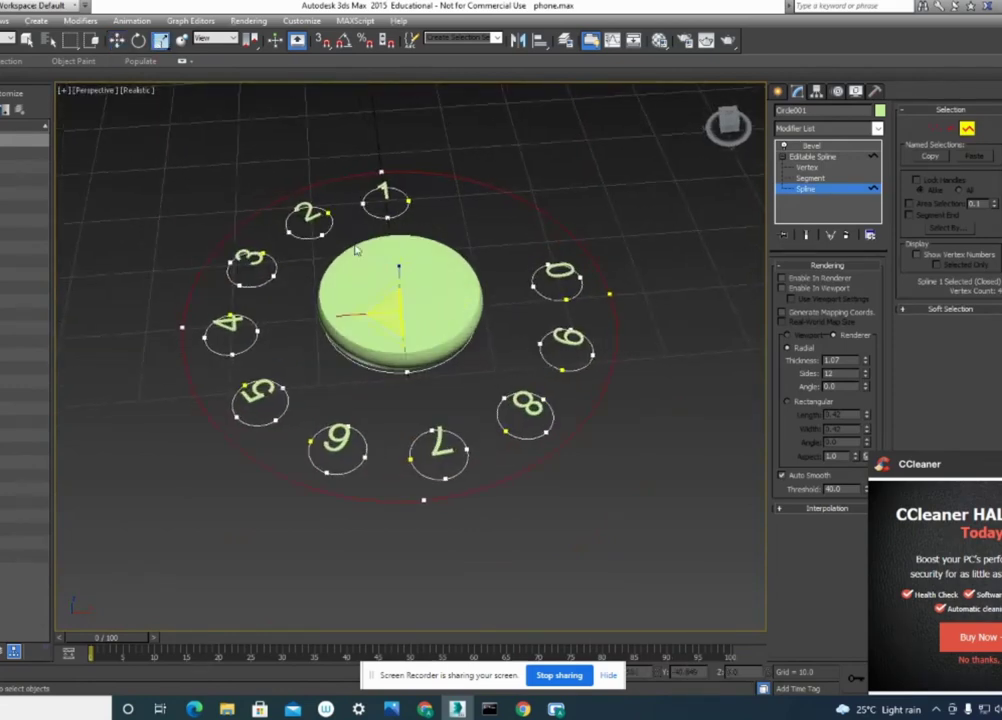
left_click_drag(378, 300, 388, 318)
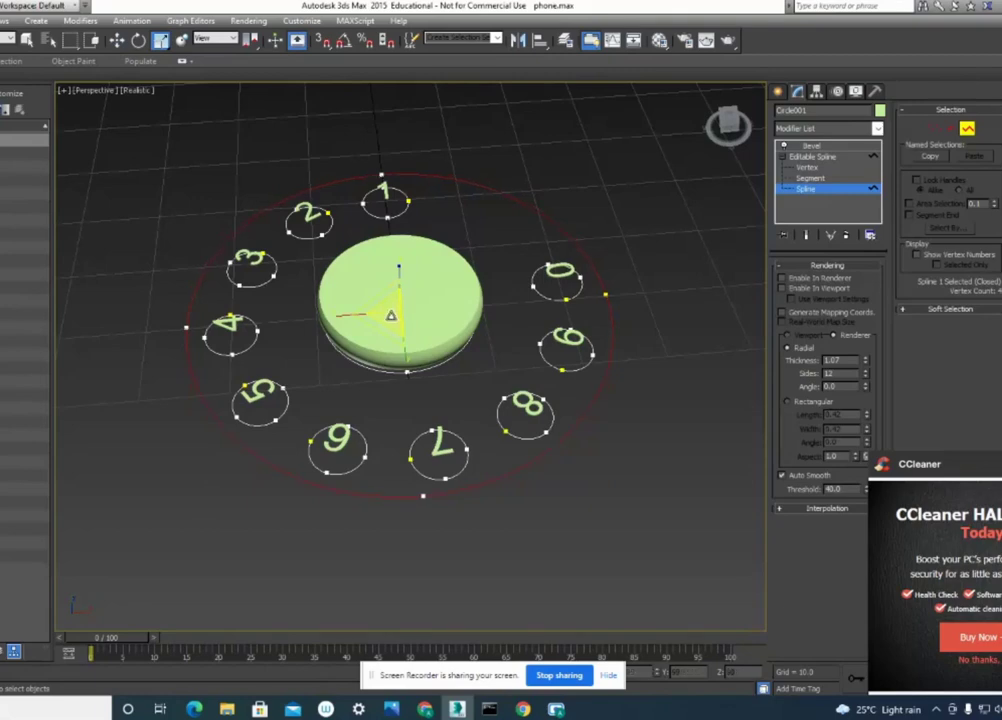
left_click_drag(388, 318, 385, 318)
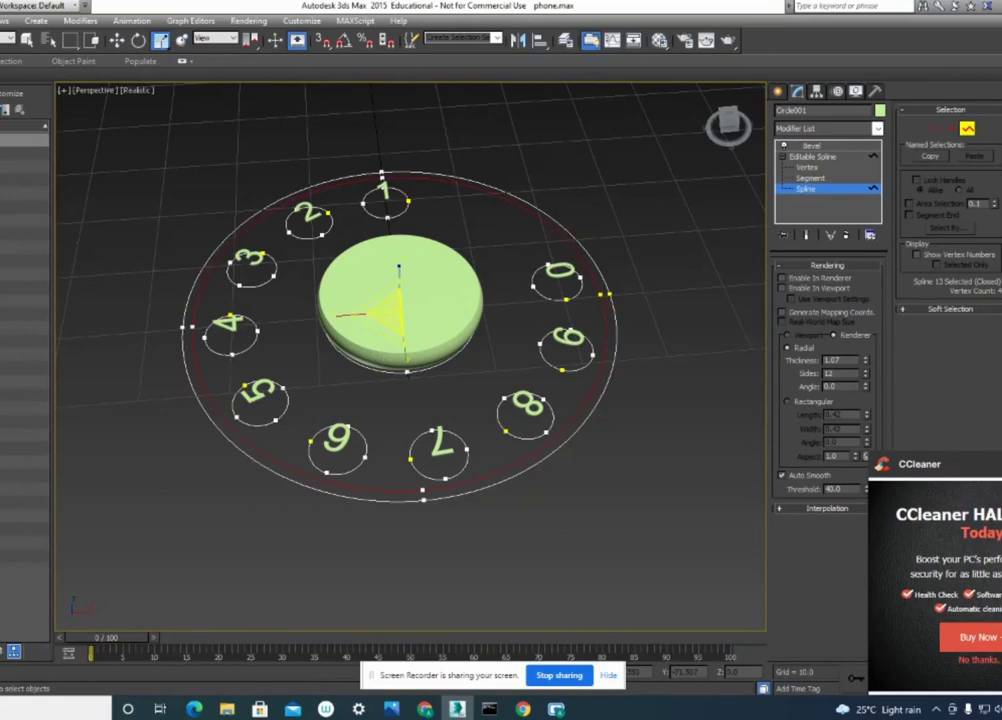
left_click_drag(697, 20, 530, 10)
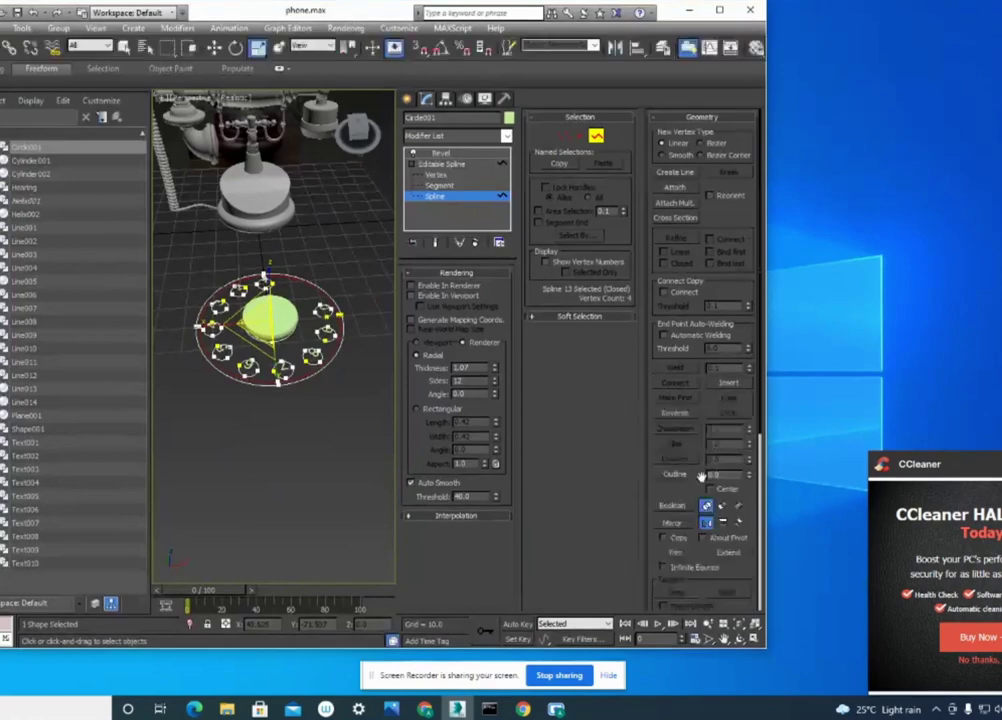
scroll(701, 477, "down", 4)
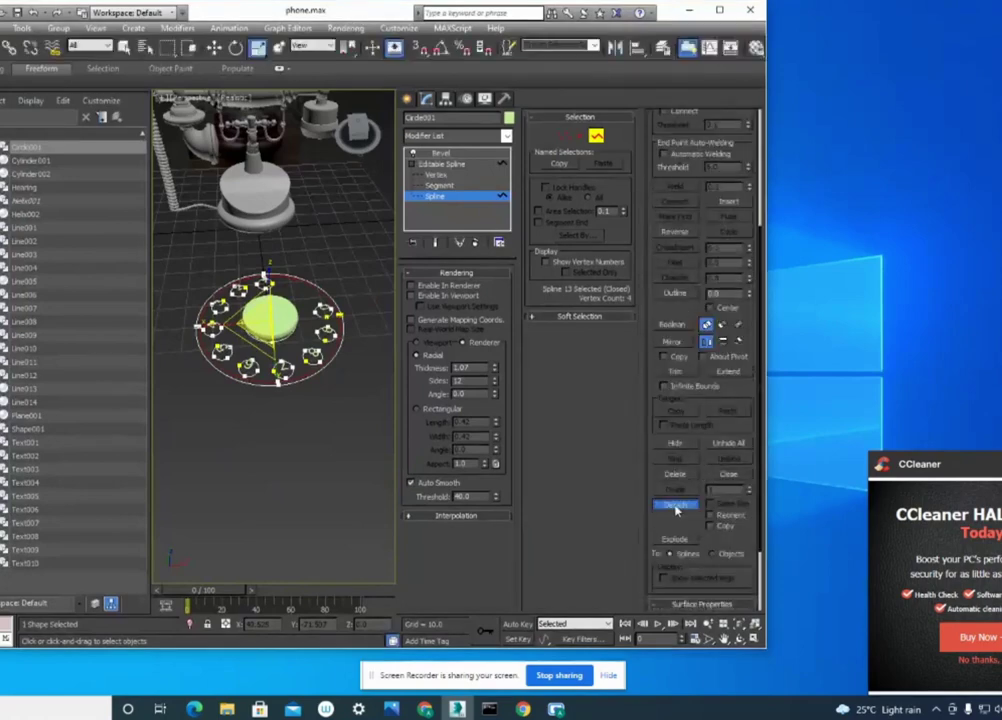
left_click(675, 506)
left_click(403, 341)
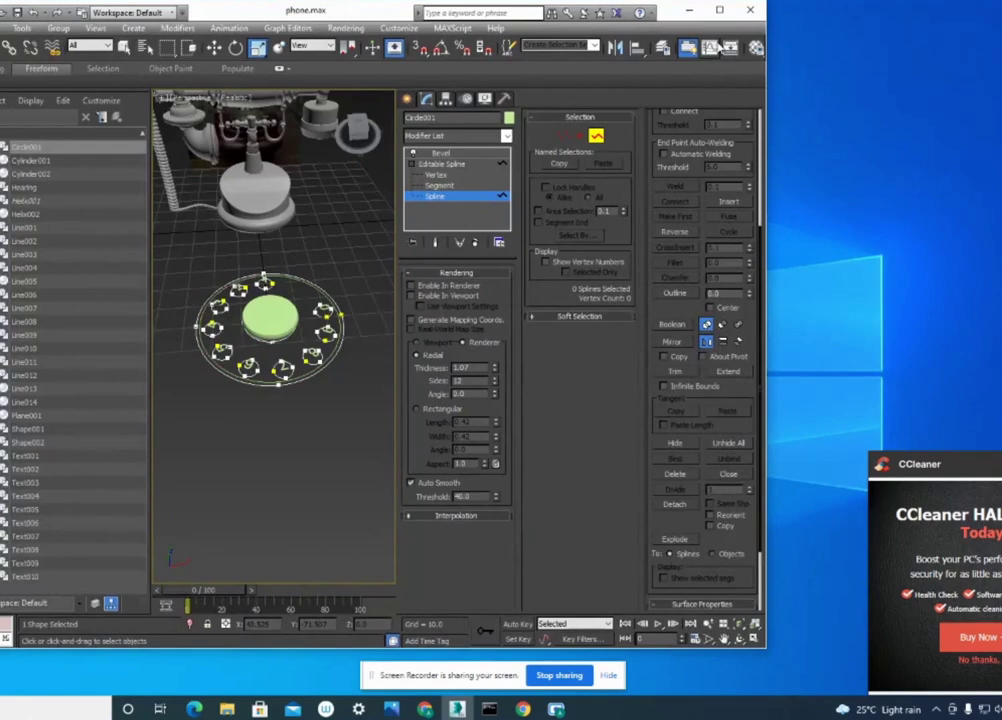
key("super+Up")
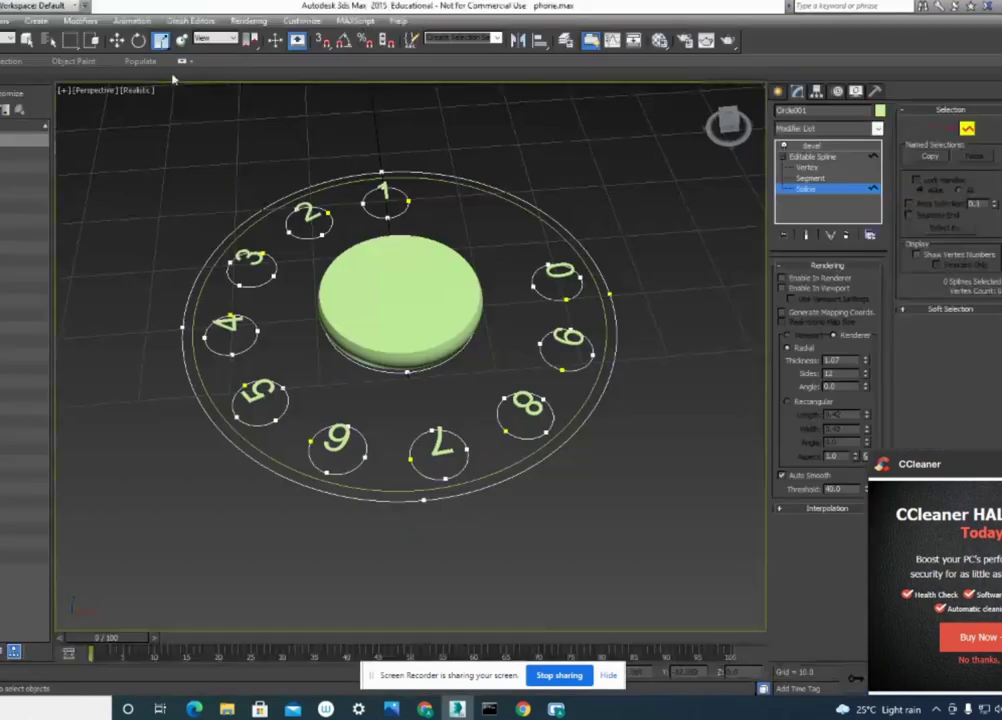
Reselect the dial and switch off its Bevel modifier to reveal the spline outlines.
left_click(117, 40)
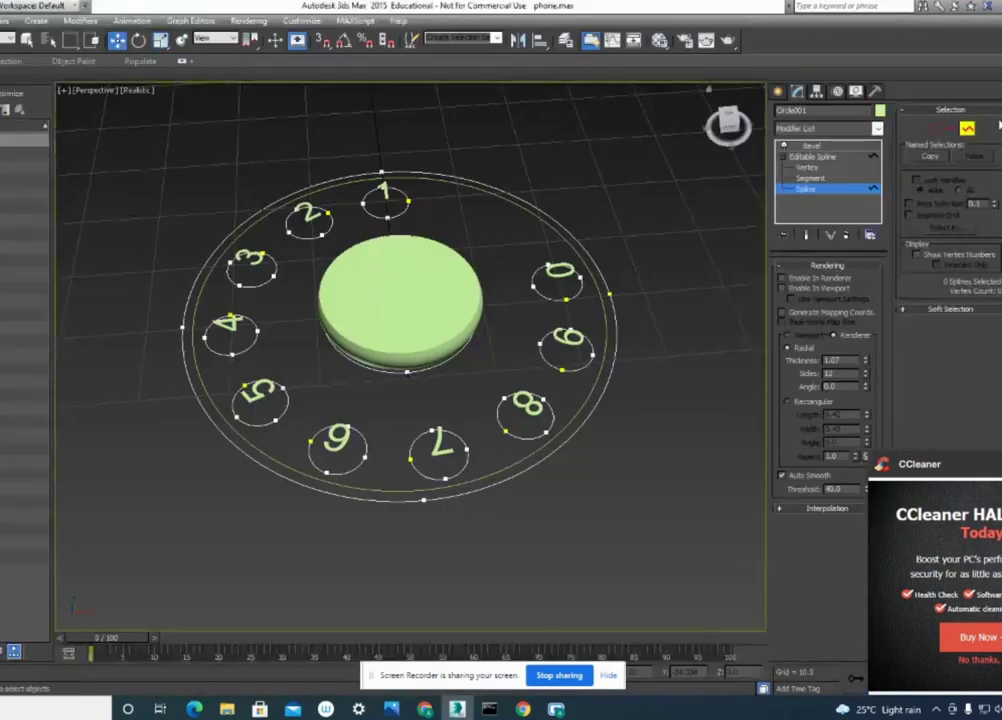
left_click(815, 147)
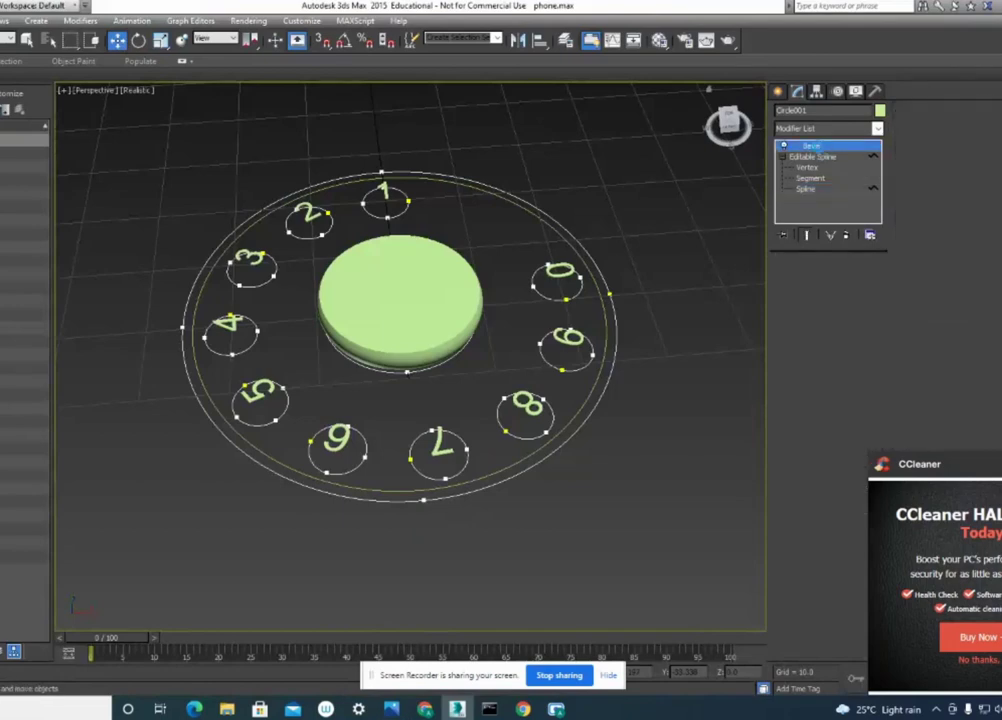
left_click(655, 448)
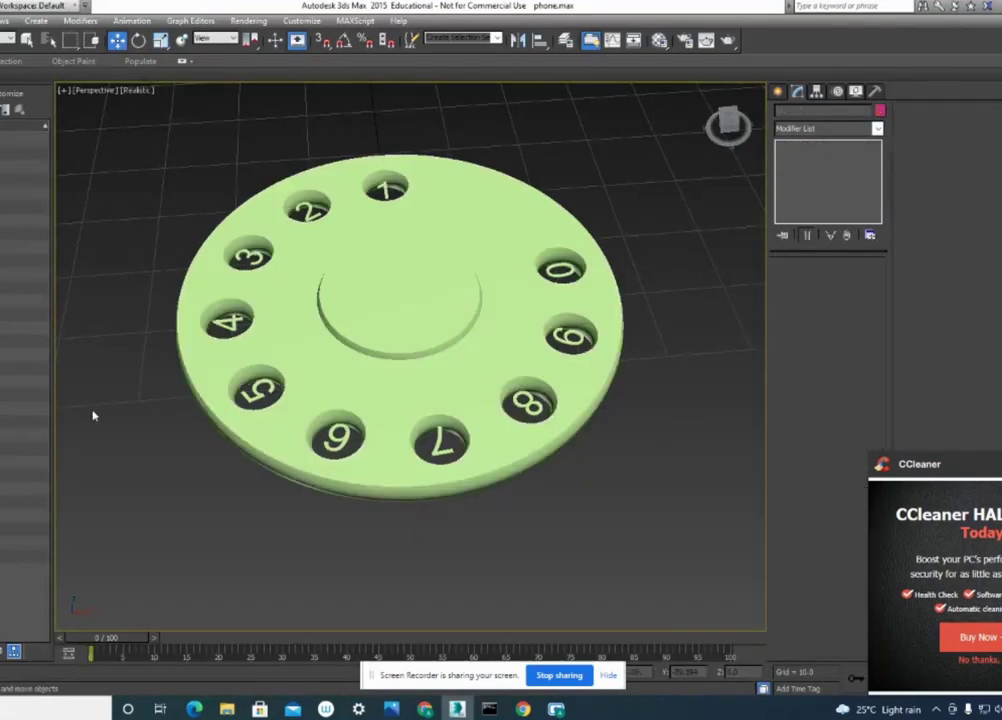
left_click(431, 226)
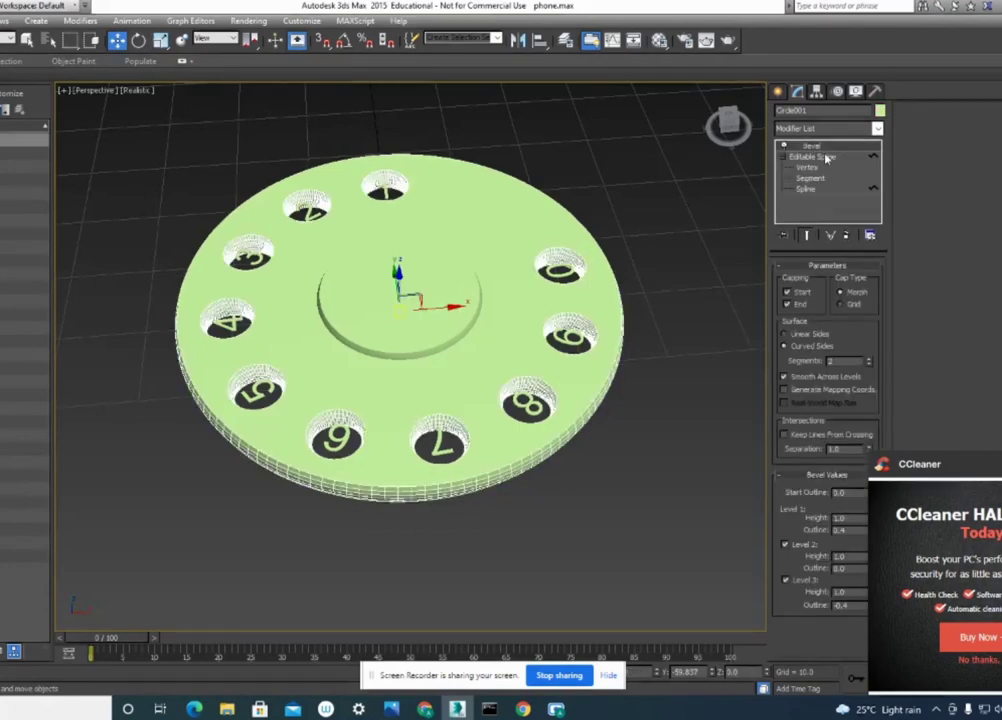
left_click(785, 147)
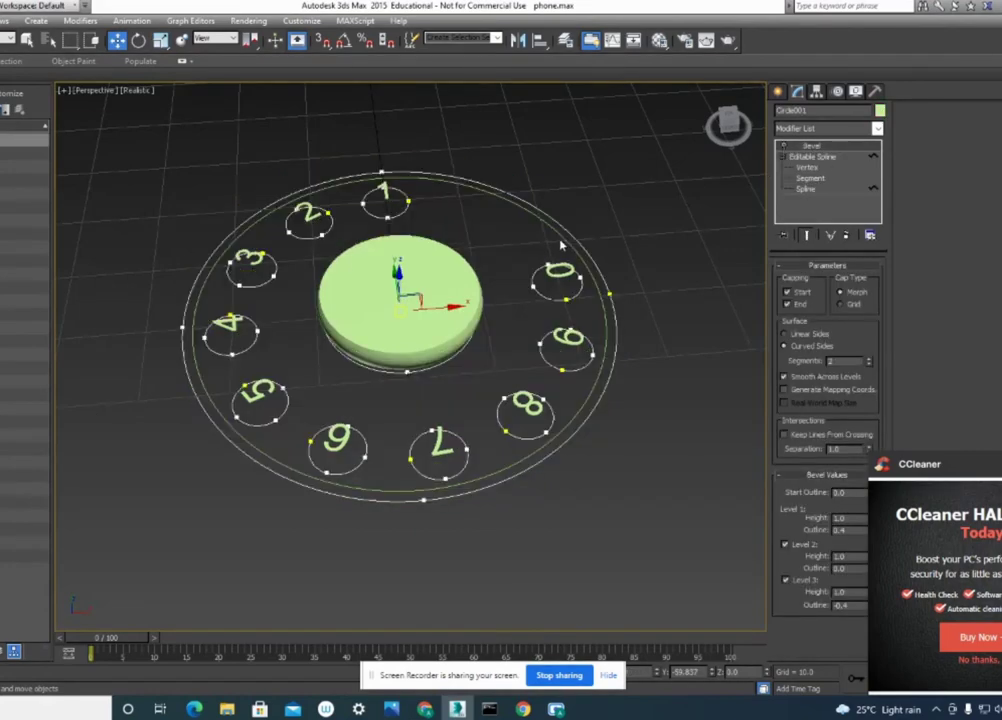
left_click(563, 240)
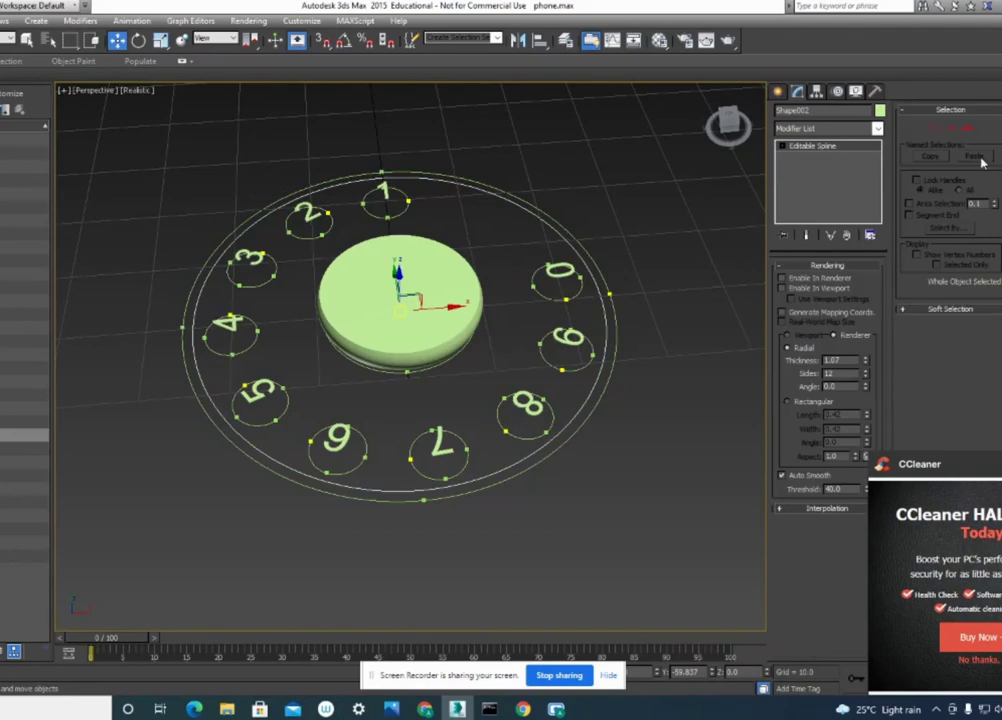
Apply an Extrude modifier to Shape002 and lift the disc slightly along Z.
left_click(877, 128)
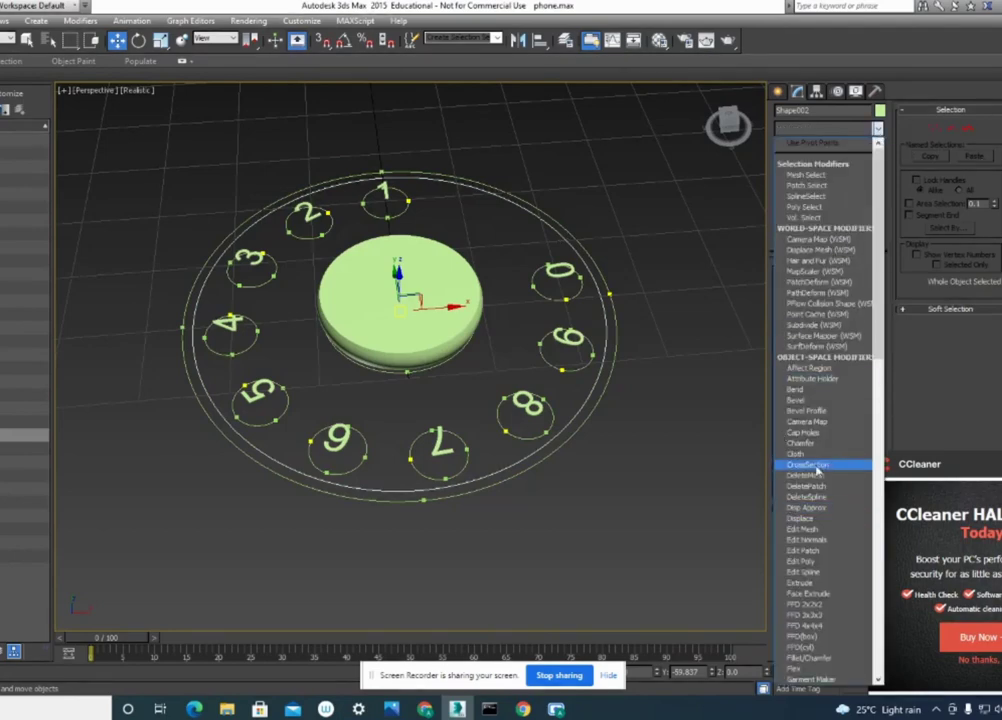
scroll(815, 457, "down", 6)
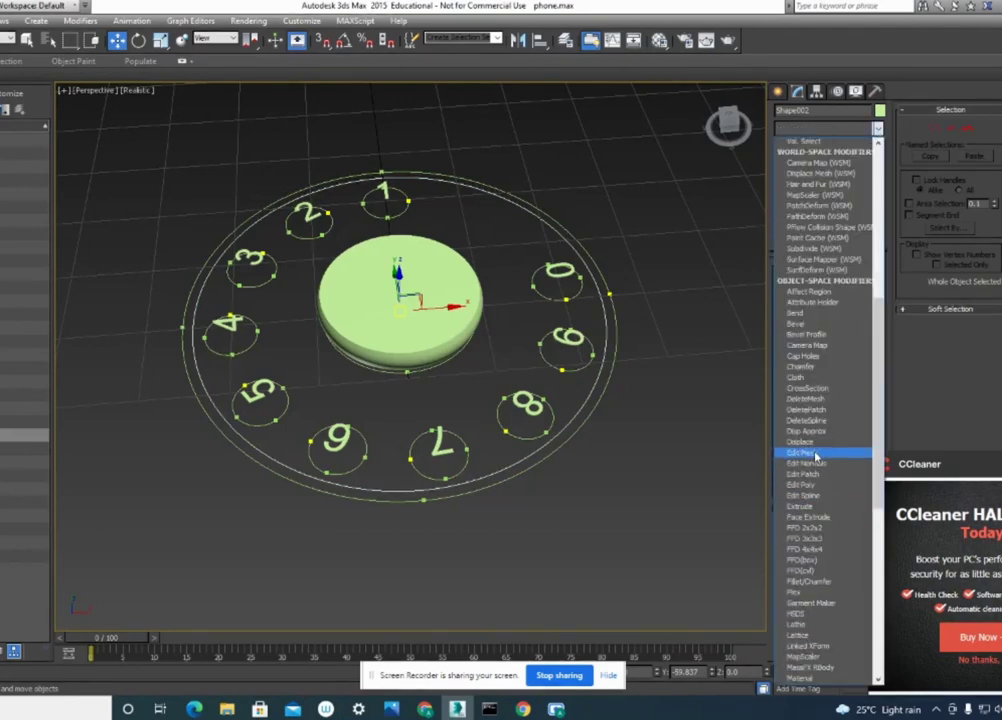
scroll(815, 455, "down", 6)
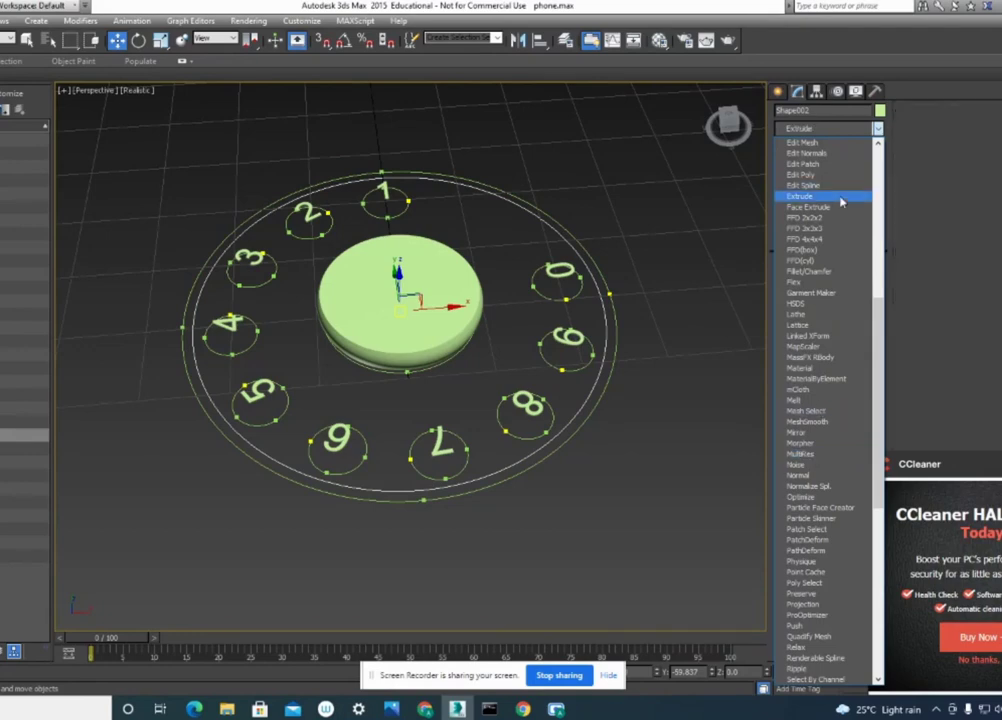
left_click(842, 203)
mouse_move(593, 461)
middle_mouse_down("alt")
mouse_move(696, 398)
mouse_move(689, 409)
mouse_move(568, 427)
mouse_move(586, 422)
middle_mouse_up("alt")
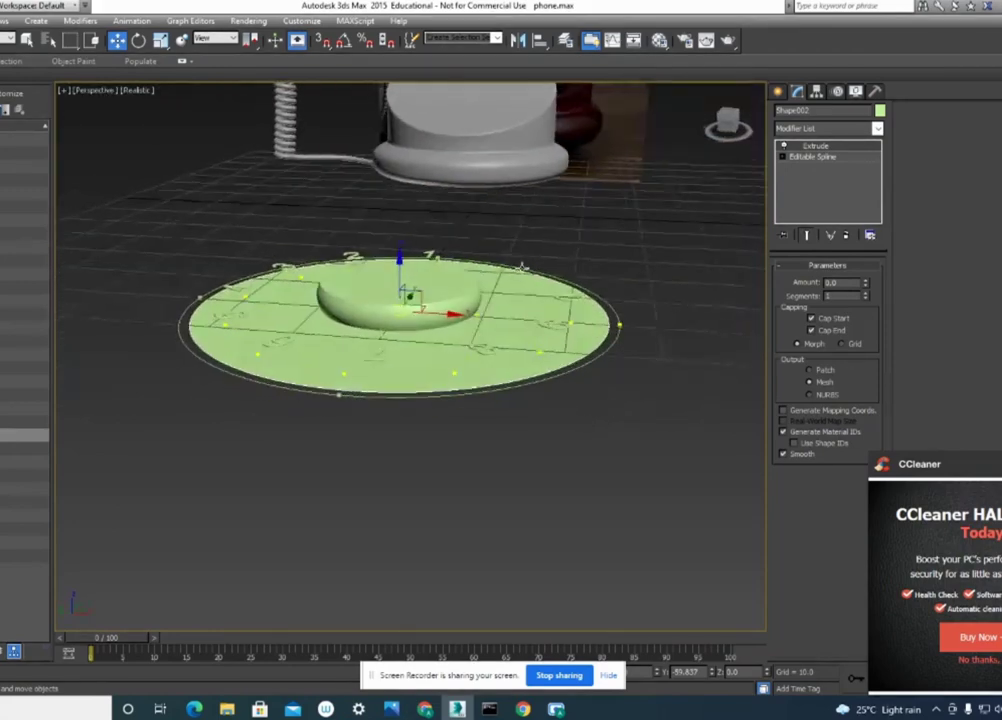
left_click_drag(400, 251, 424, 249)
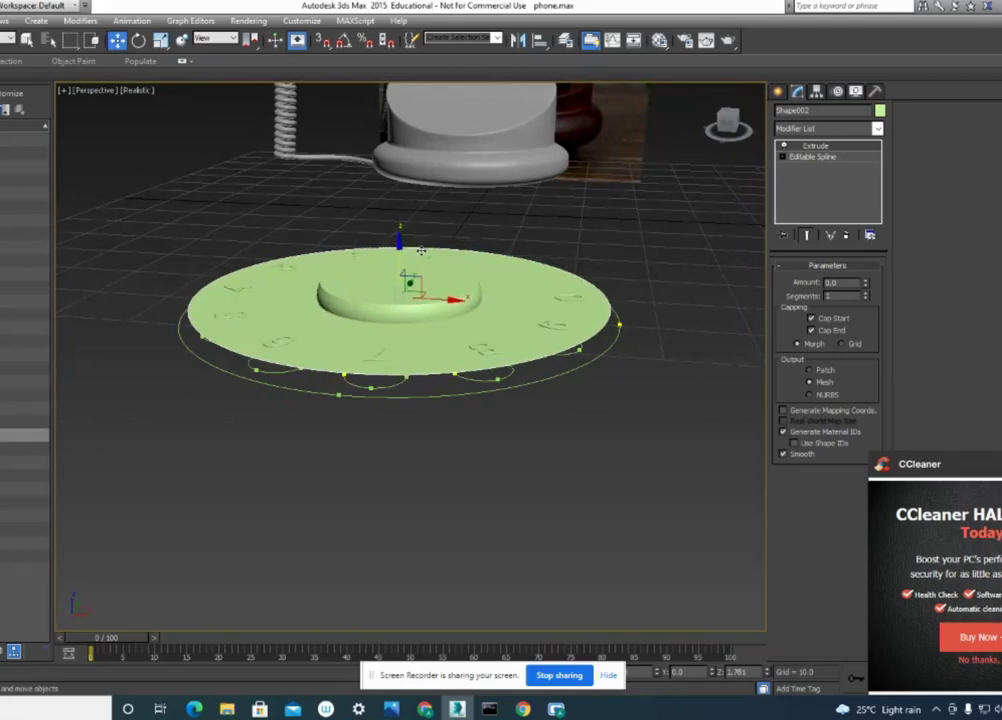
Reselect Circle001 and switch the dial's Bevel back on.
middle_click_drag(416, 378, 402, 392, "alt")
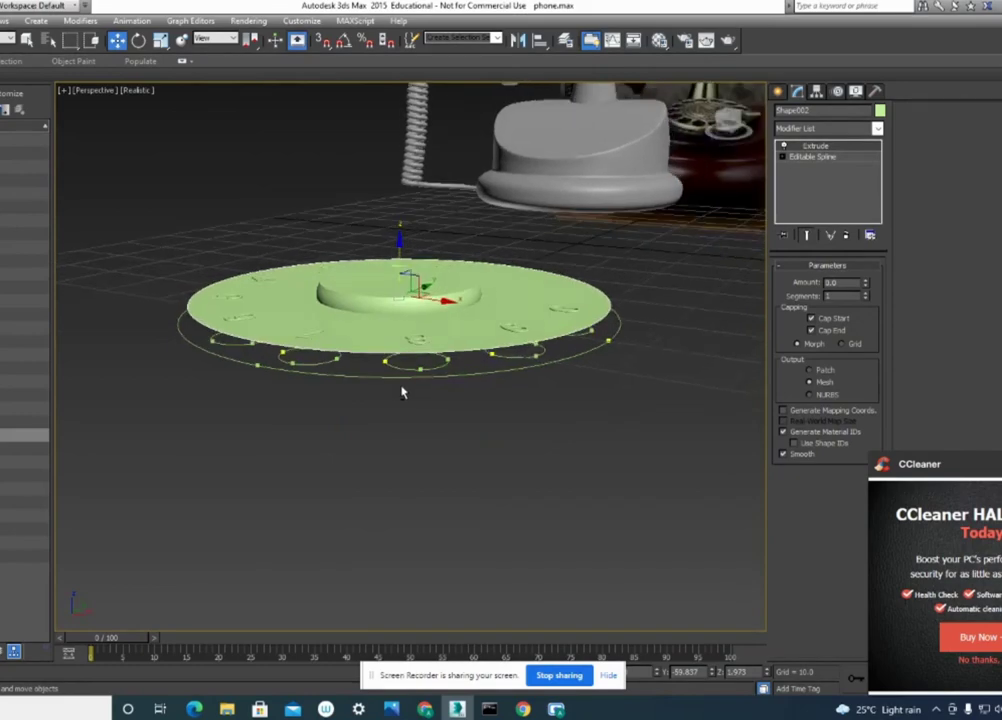
left_click(579, 364)
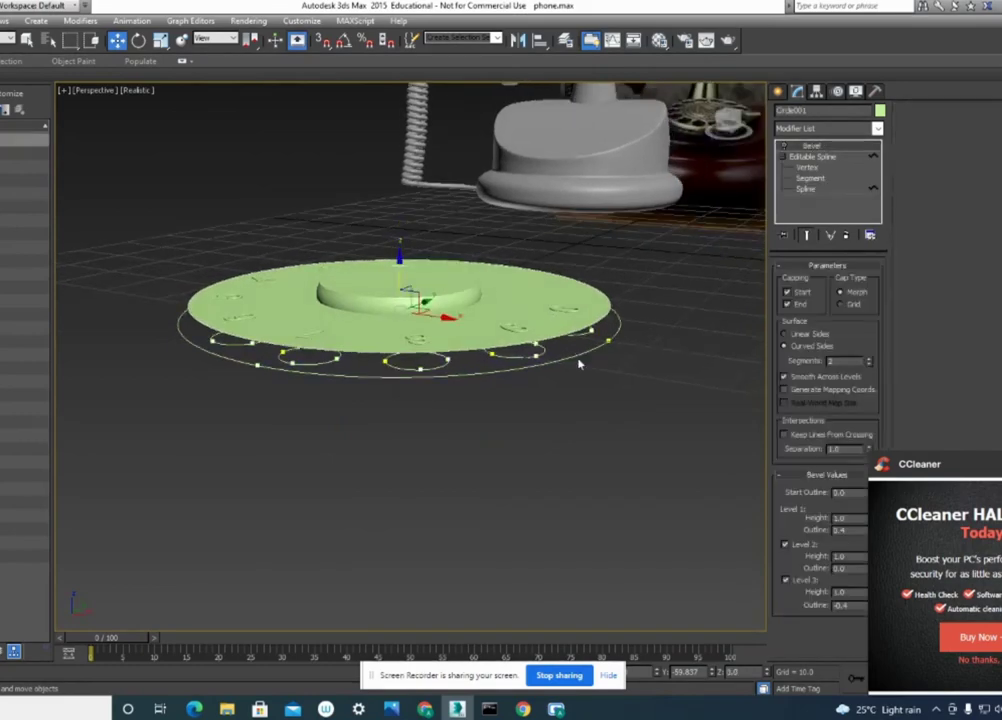
left_click(787, 150)
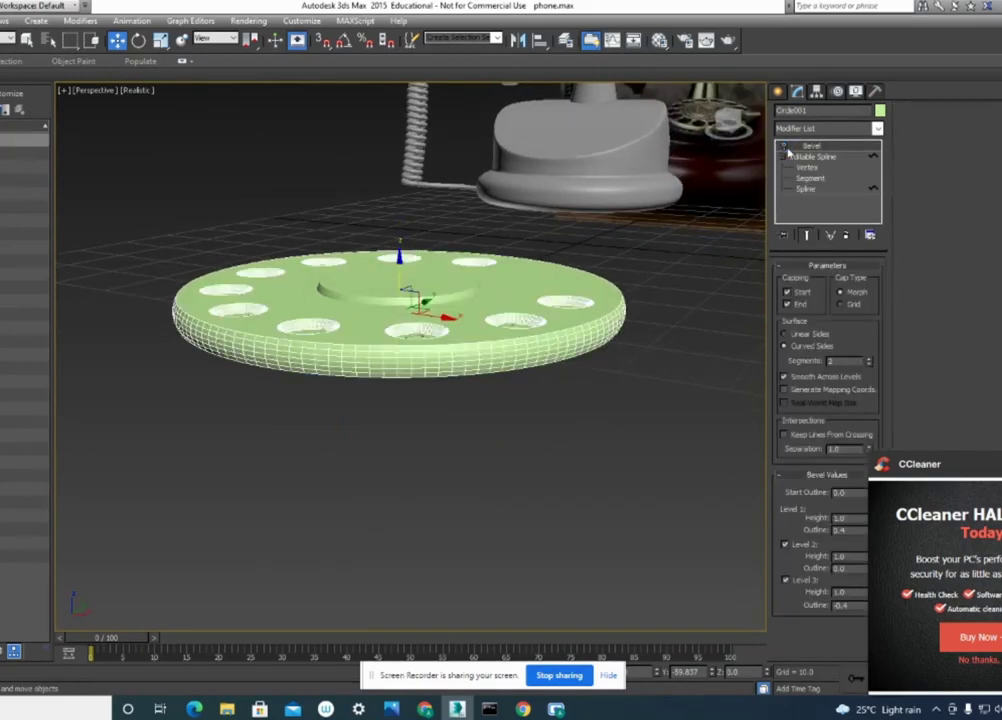
Clear the selection and frame the dial beside the phone in a single Perspective view.
left_click(677, 345)
scroll(667, 405, "up", 3)
scroll(622, 490, "up", 2)
scroll(640, 472, "up", 1)
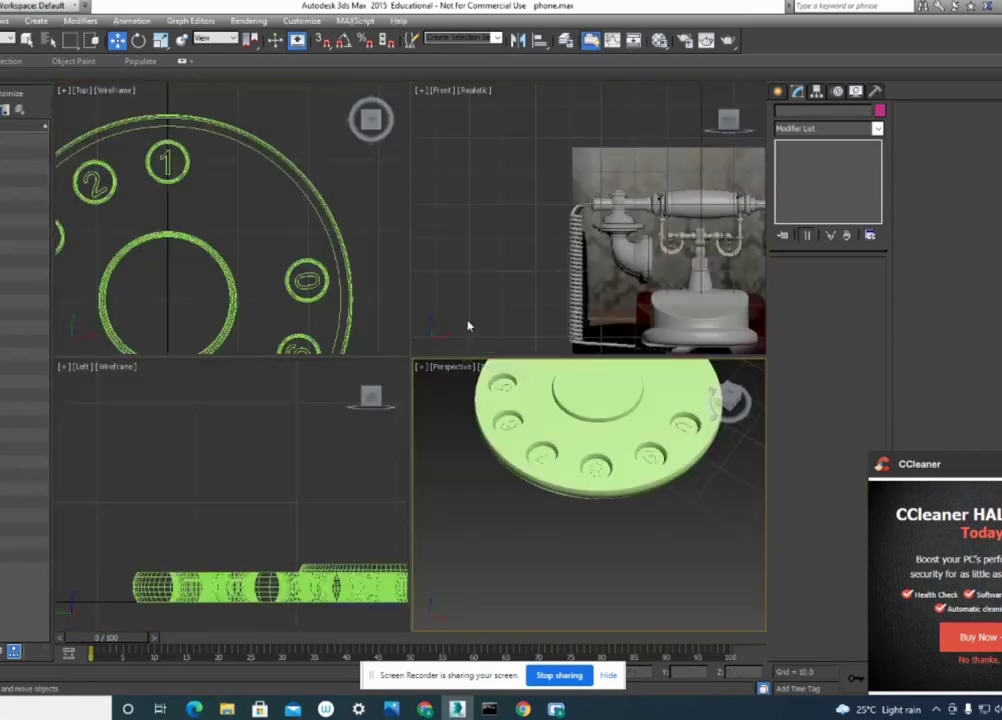
key("alt+w")
mouse_move(544, 456)
middle_mouse_down("alt")
mouse_move(619, 516)
mouse_move(595, 418)
mouse_move(680, 239)
mouse_move(693, 244)
mouse_move(644, 374)
middle_mouse_up("alt")
scroll(619, 516, "down", 3)
scroll(626, 391, "up", 2)
scroll(629, 416, "up", 3)
mouse_move(629, 416)
middle_mouse_down("alt")
mouse_move(623, 298)
mouse_move(651, 338)
mouse_move(595, 369)
middle_mouse_up("alt")
scroll(595, 366, "down", 3)
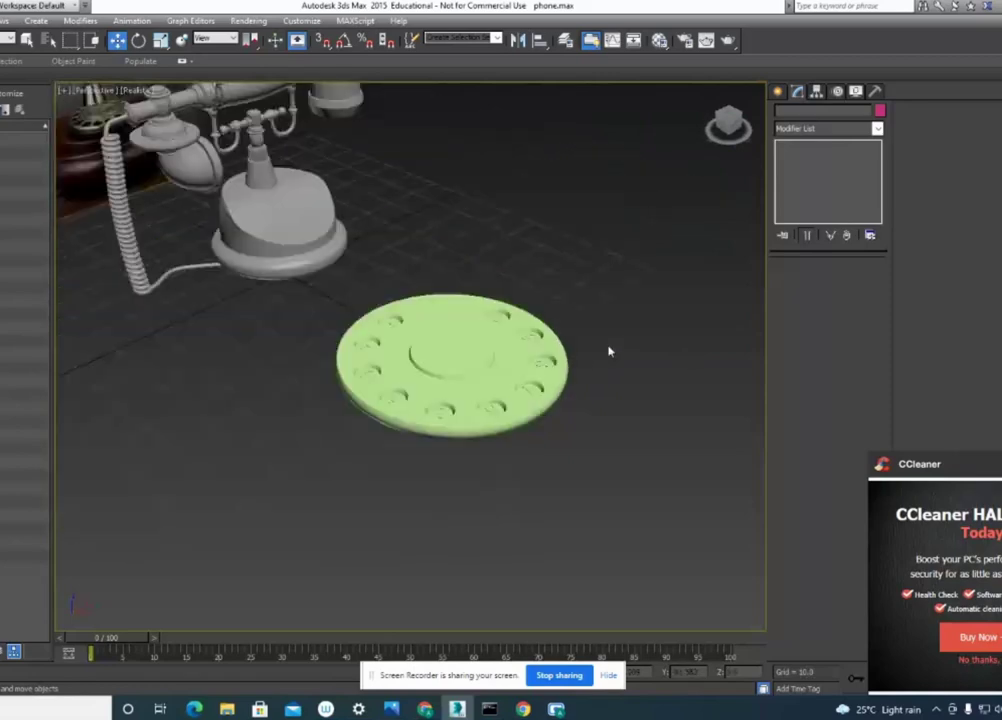
scroll(629, 343, "down", 3)
Drag a selection window around all of the dial's pieces.
mouse_move(629, 343)
middle_mouse_down("alt")
mouse_move(566, 427)
mouse_move(597, 268)
mouse_move(615, 239)
middle_mouse_up("alt")
left_click_drag(615, 239, 394, 403)
scroll(492, 438, "up", 2)
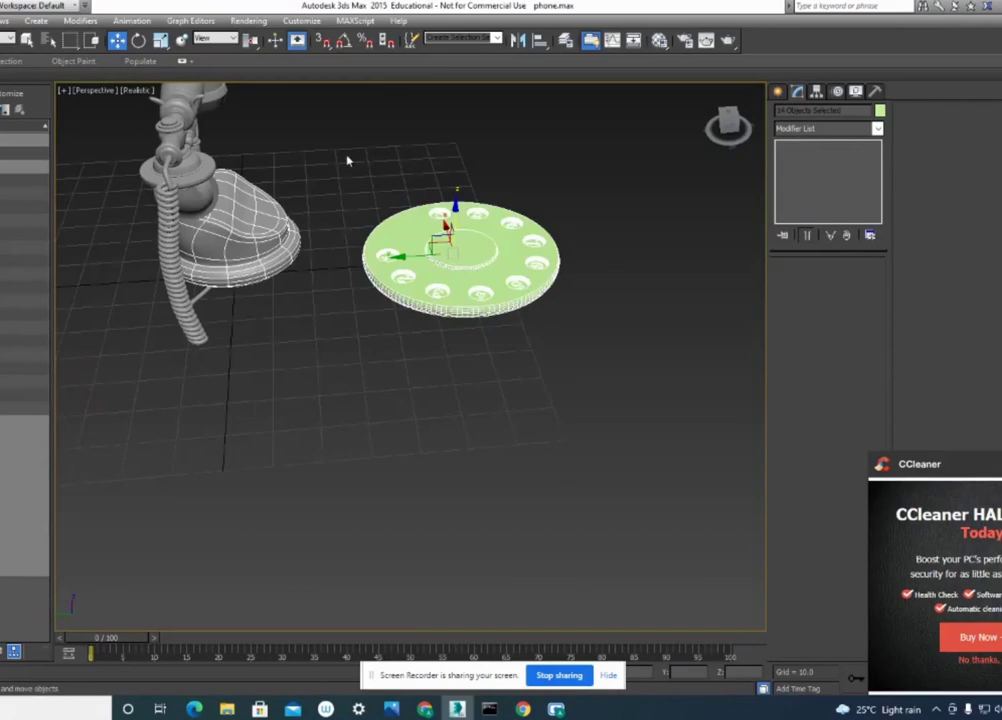
middle_click_drag(646, 385, 581, 381, "alt")
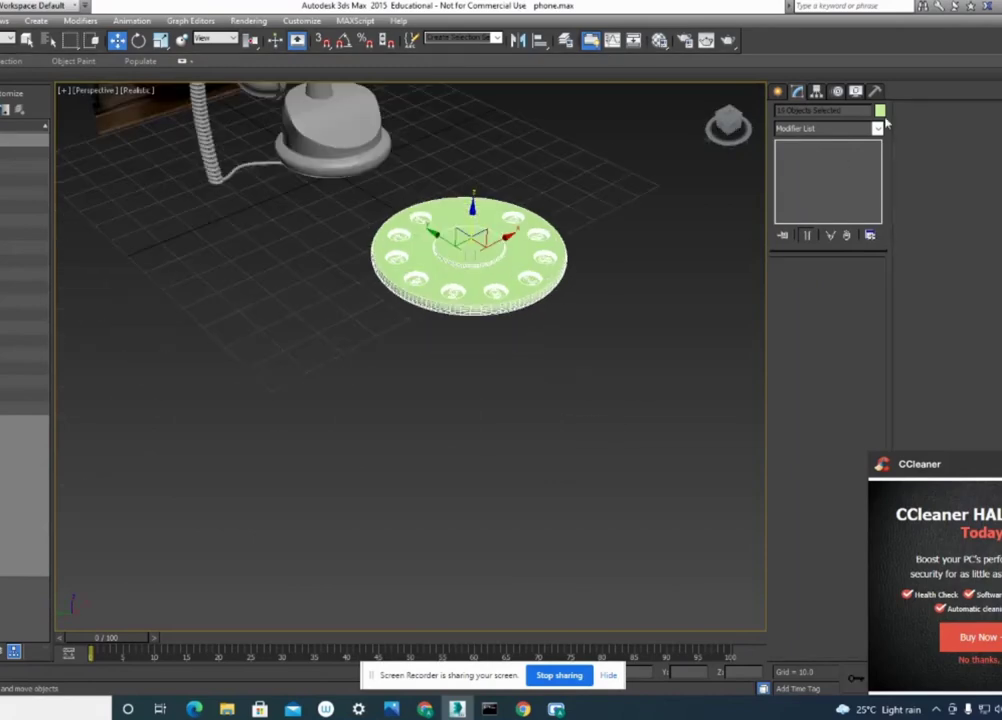
Set the object colour of the selected dial parts to white.
left_click(880, 111)
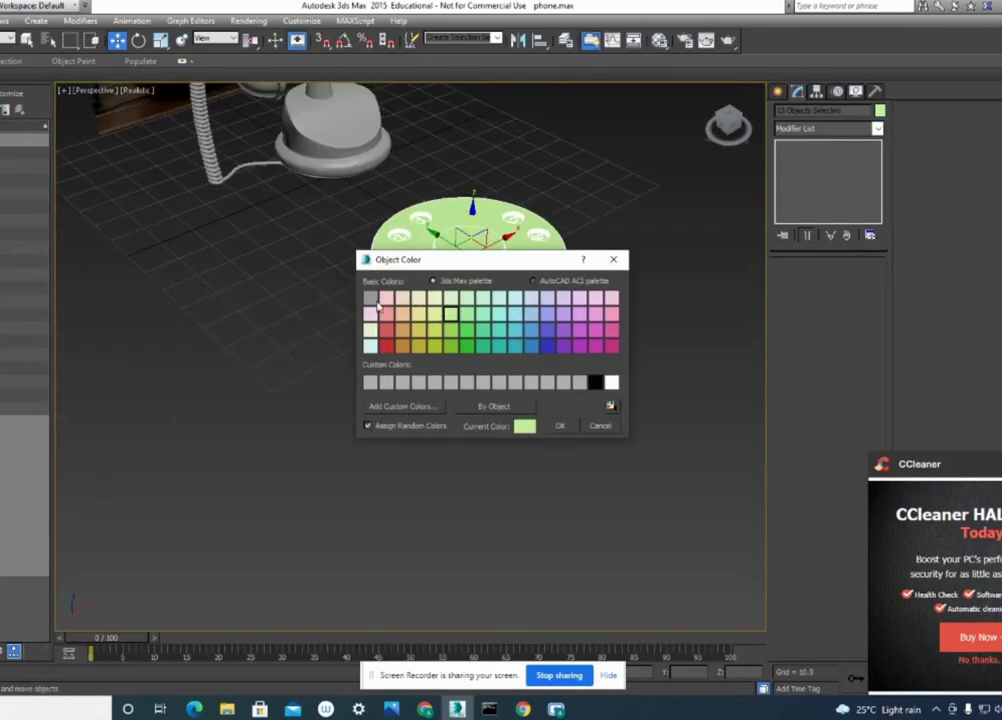
left_click(558, 426)
mouse_move(555, 443)
middle_mouse_down("alt")
mouse_move(577, 412)
mouse_move(558, 426)
mouse_move(556, 445)
middle_mouse_up("alt")
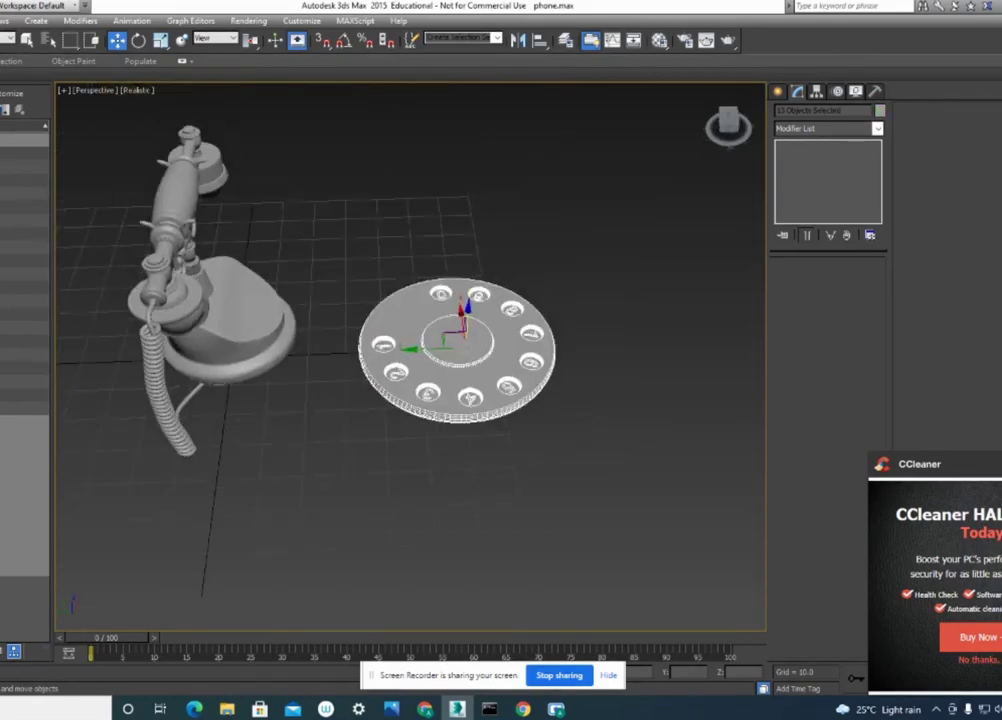
Group the dial parts as Group001 and select the group.
left_click(5, 20)
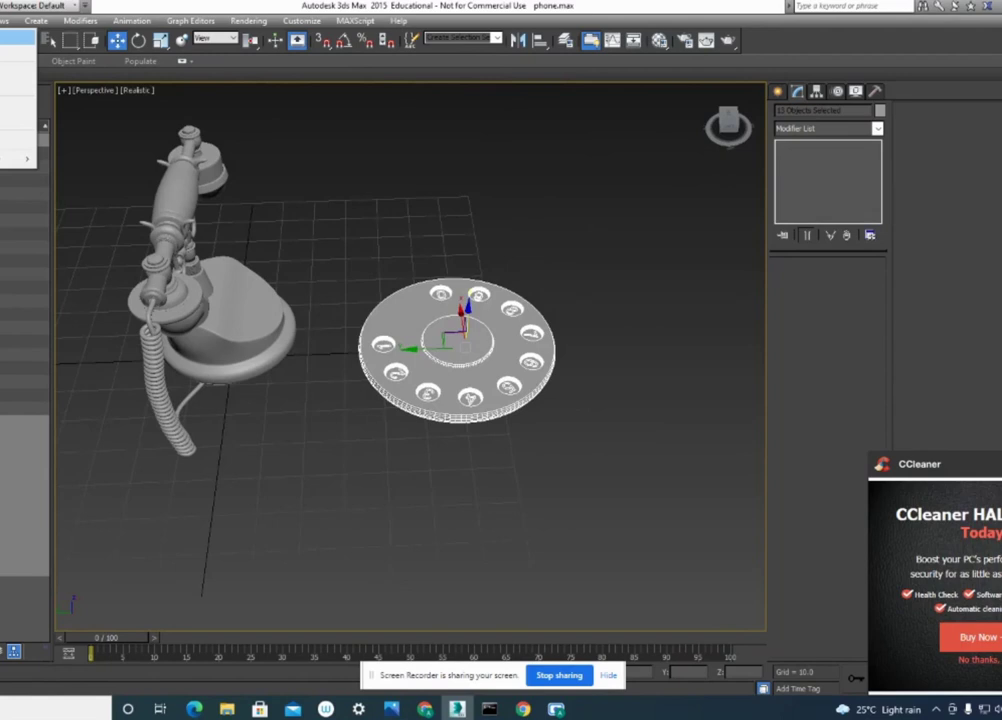
left_click(18, 38)
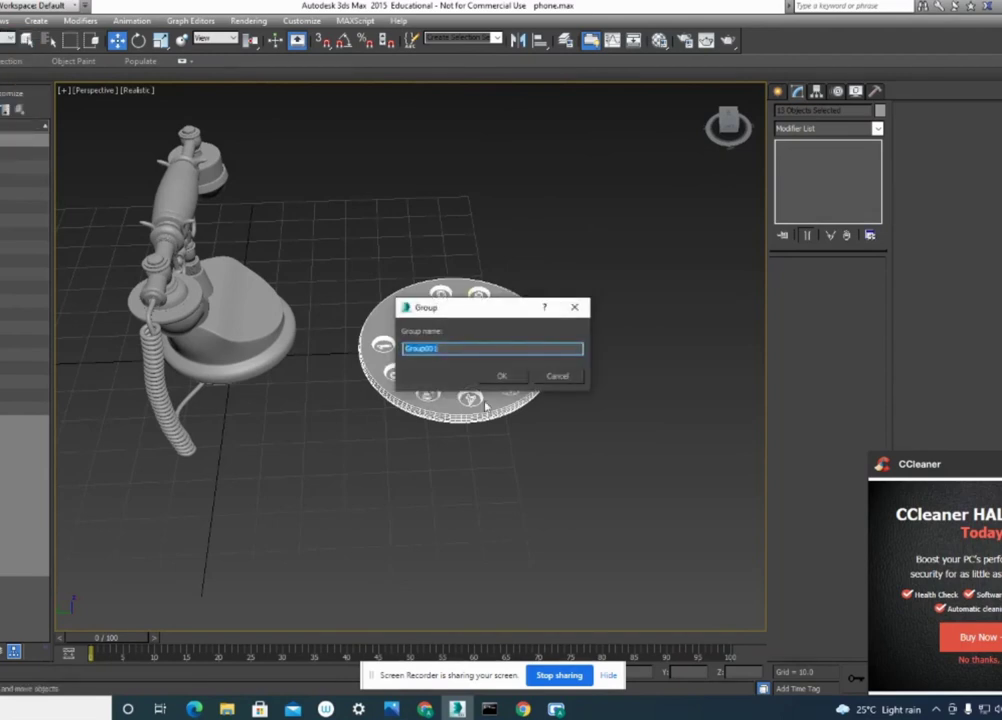
left_click(503, 378)
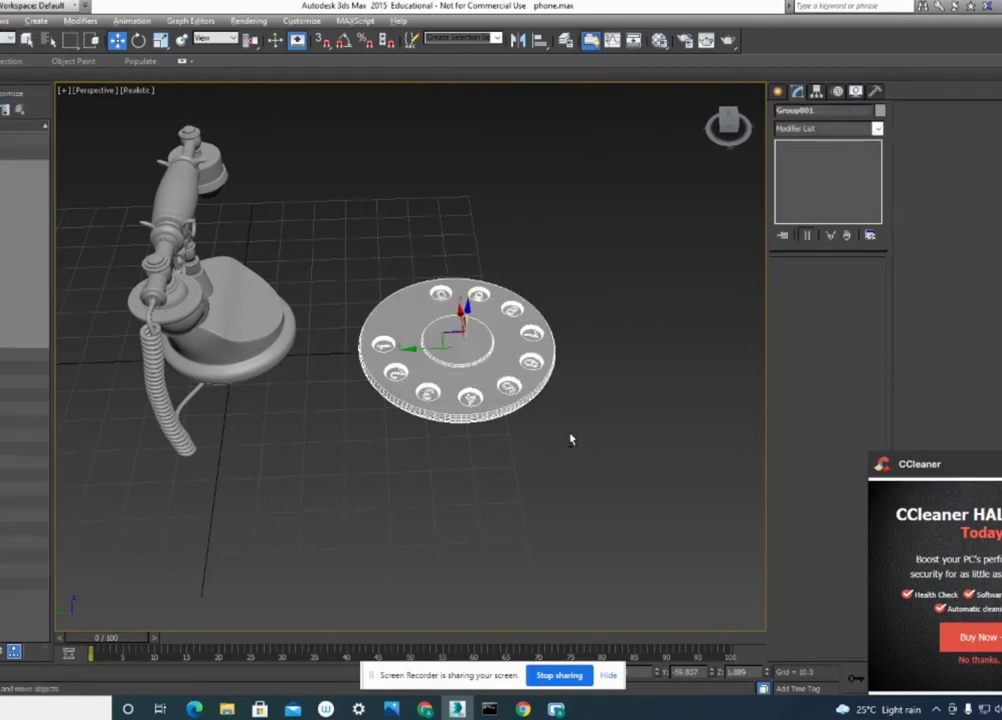
left_click(22, 166)
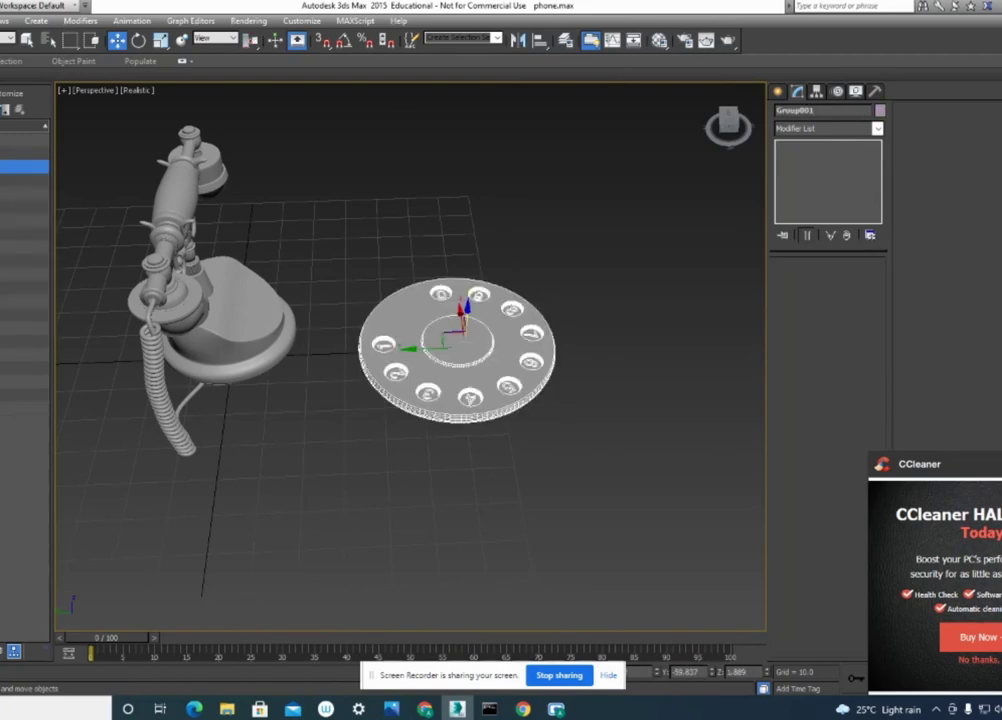
Uniformly scale Group001 down, working in the maximized Left view.
middle_click_drag(497, 463, 395, 463, "alt")
scroll(425, 434, "up", 3)
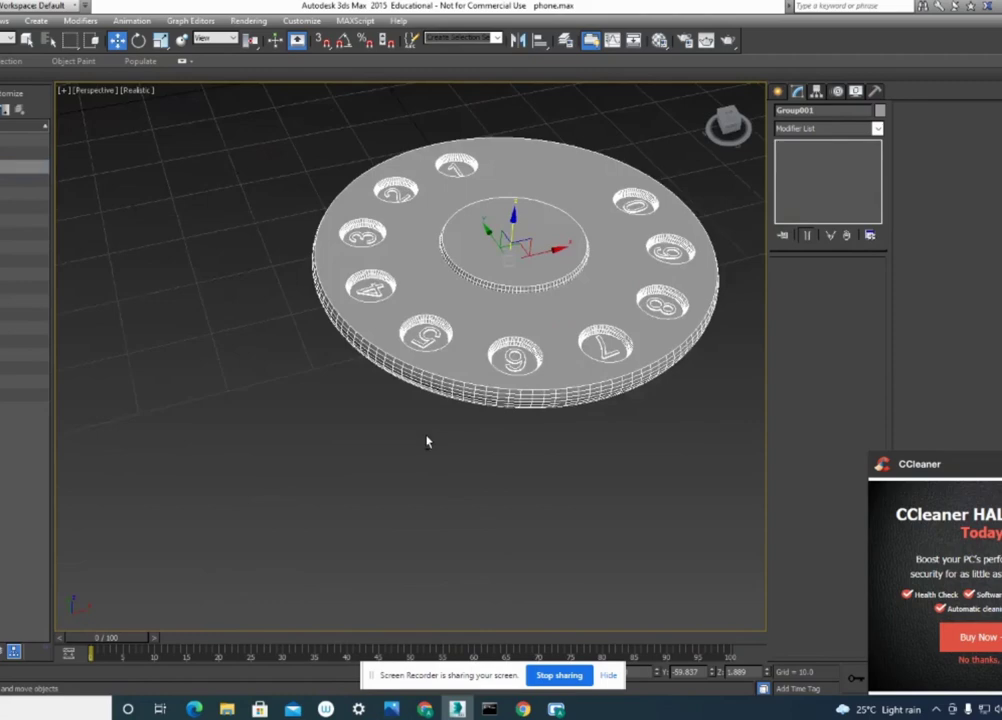
scroll(429, 441, "up", 2)
scroll(474, 470, "down", 2)
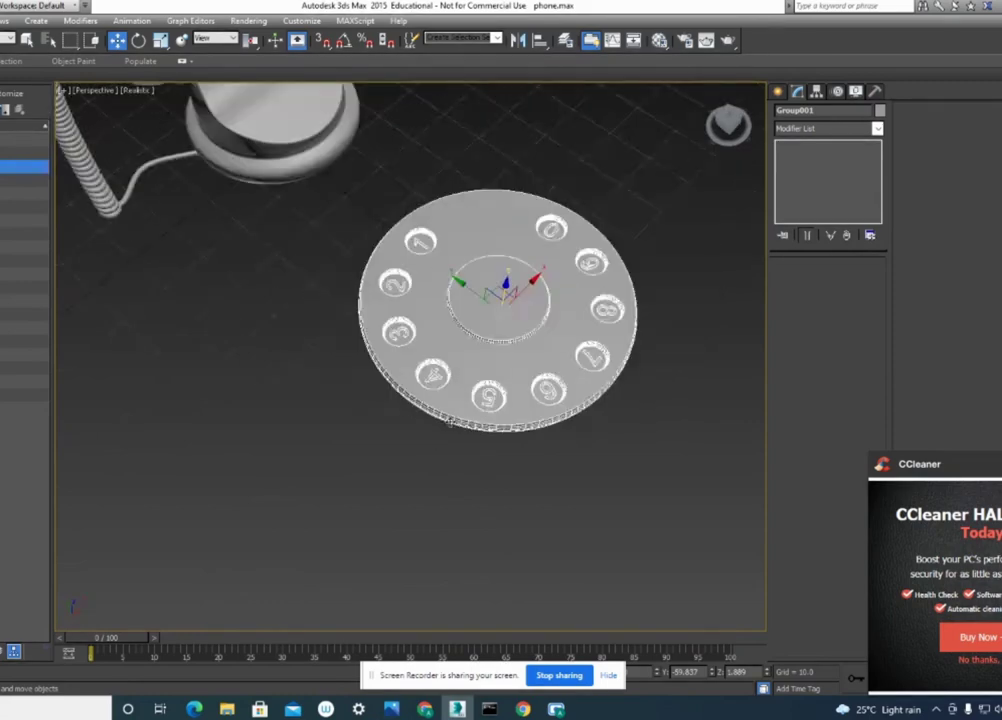
left_click(160, 40)
left_click_drag(502, 314, 436, 380)
key("alt+w")
scroll(290, 519, "down", 1)
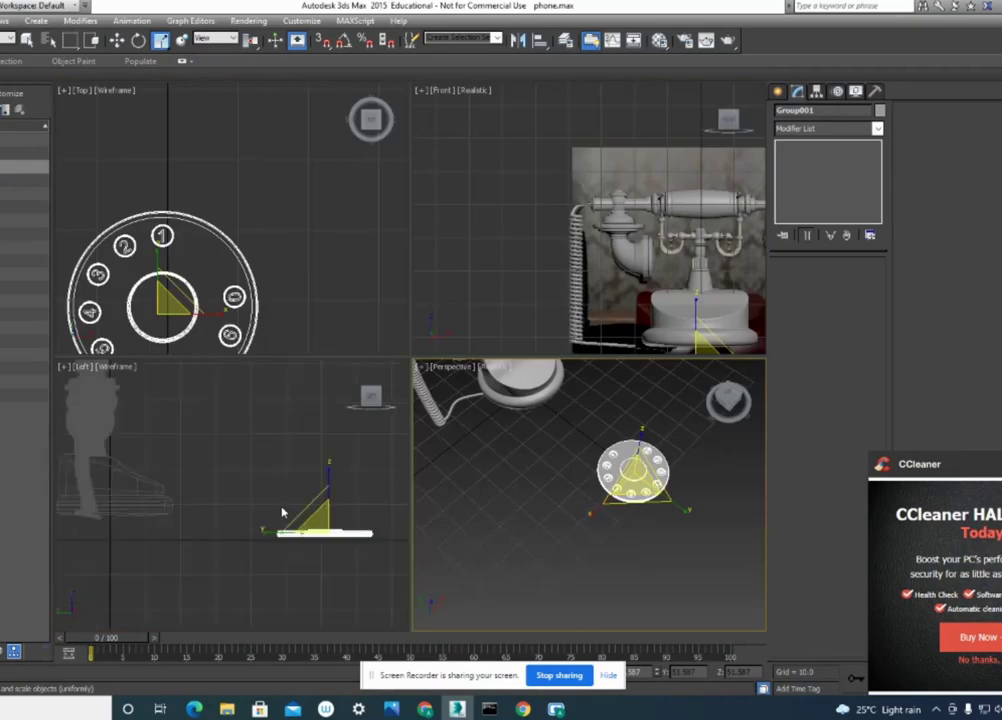
scroll(300, 522, "down", 1)
scroll(310, 526, "down", 1)
scroll(325, 533, "down", 1)
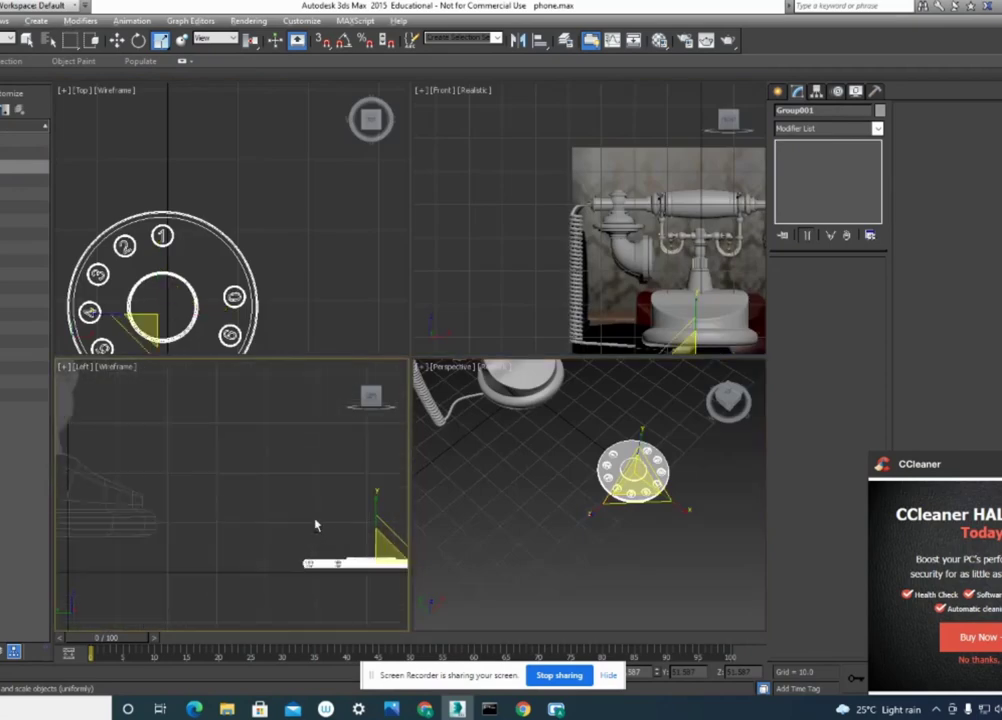
key("alt+w")
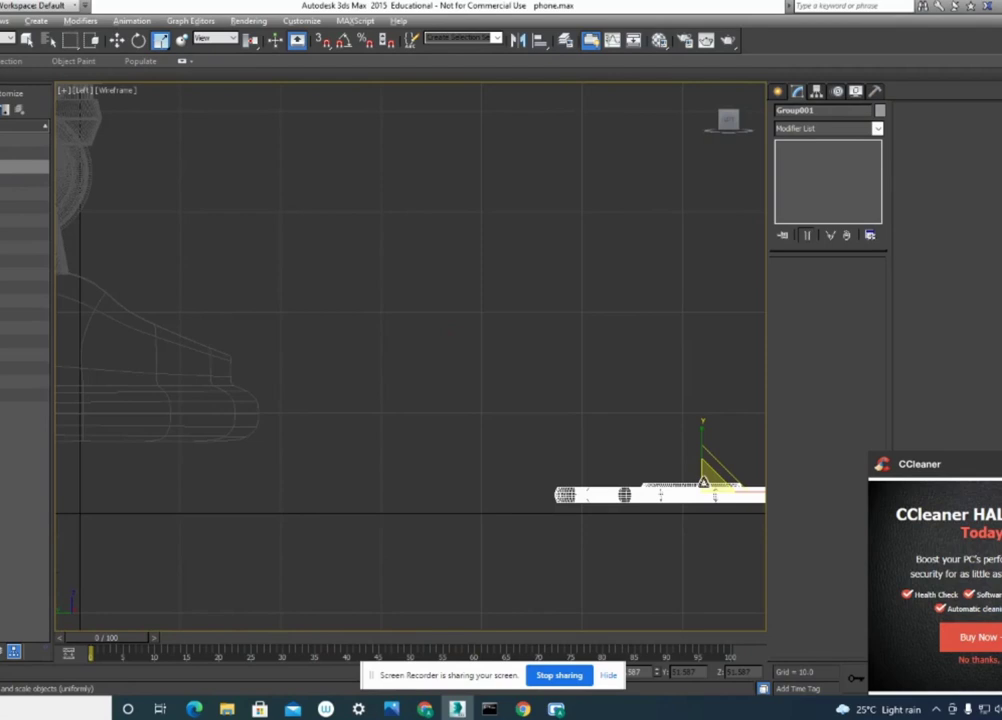
left_click_drag(702, 495, 667, 512)
Move the dial up onto the phone base and tilt it about 27° to match the slope.
key("w")
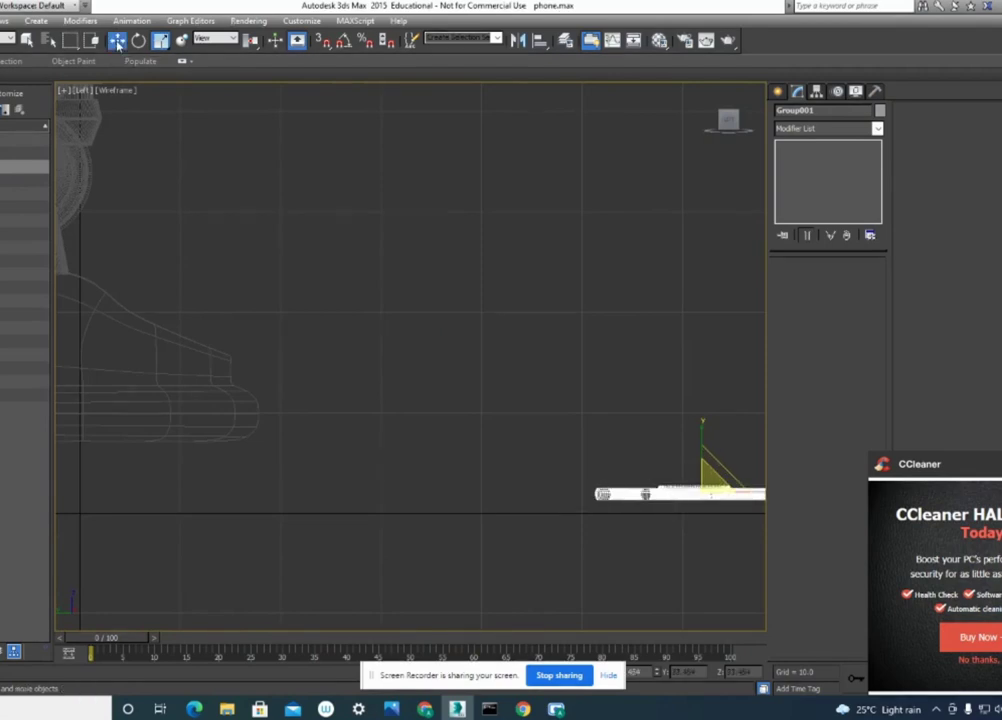
left_click_drag(703, 495, 175, 335)
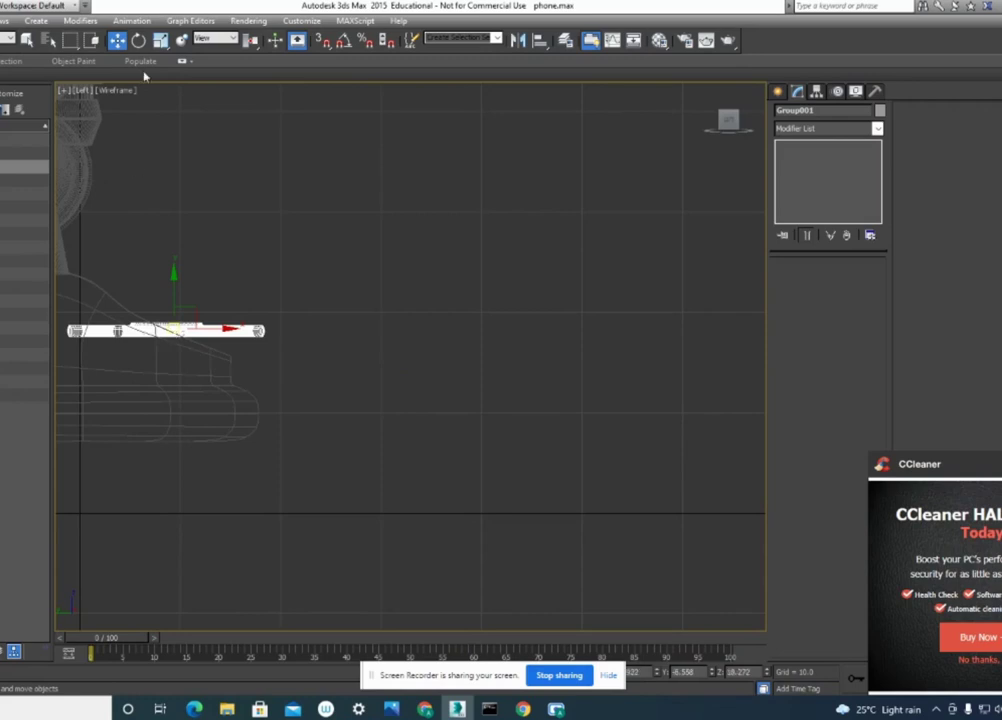
left_click(138, 40)
left_click_drag(214, 301, 233, 332)
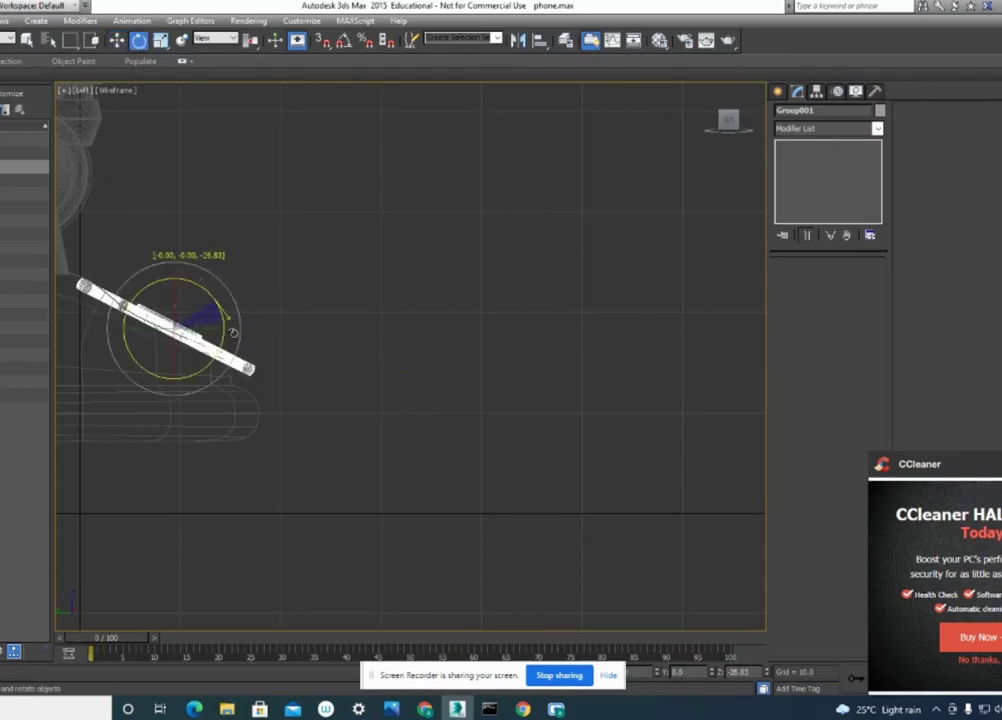
key("alt+w")
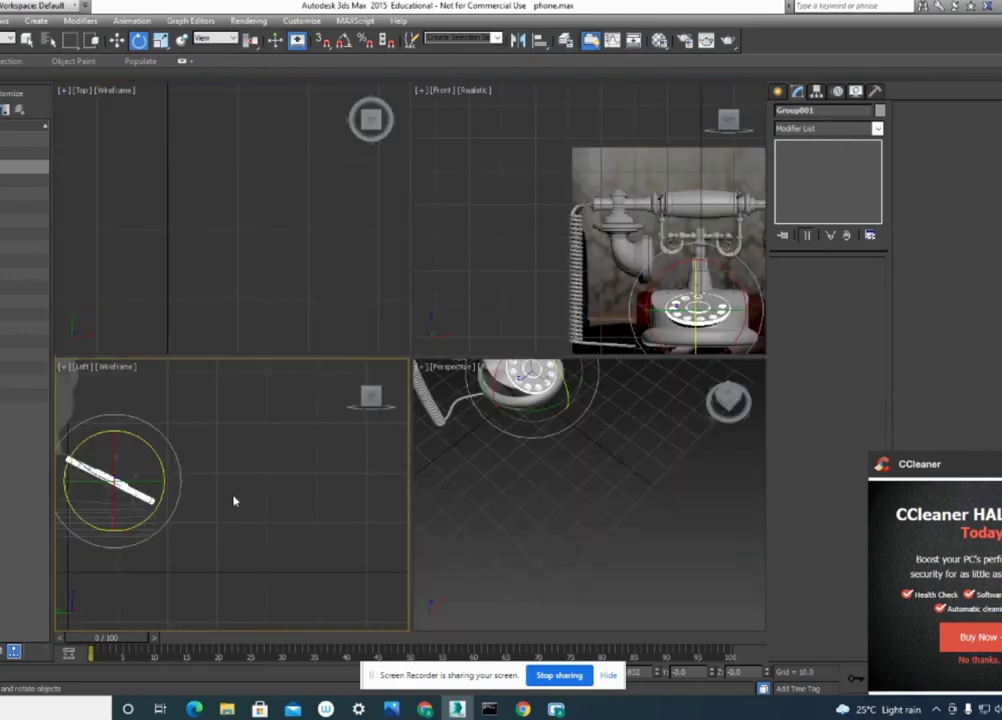
Shrink Group001 a bit further and raise it slightly onto the base.
scroll(600, 220, "up", 2)
scroll(603, 160, "up", 3)
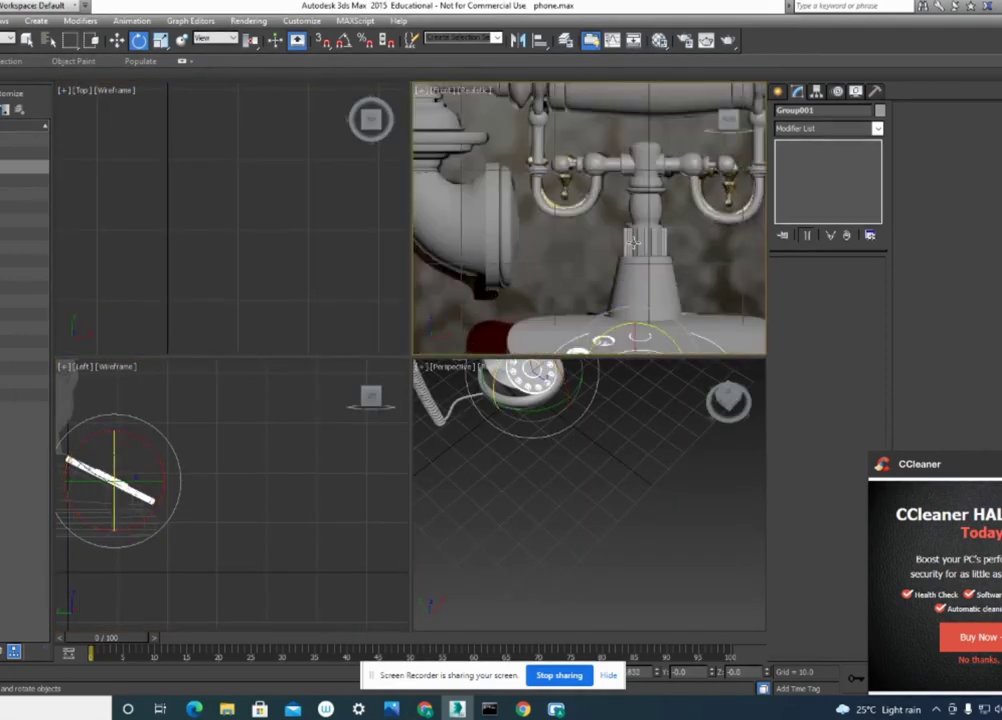
scroll(603, 140, "down", 1)
left_click(117, 40)
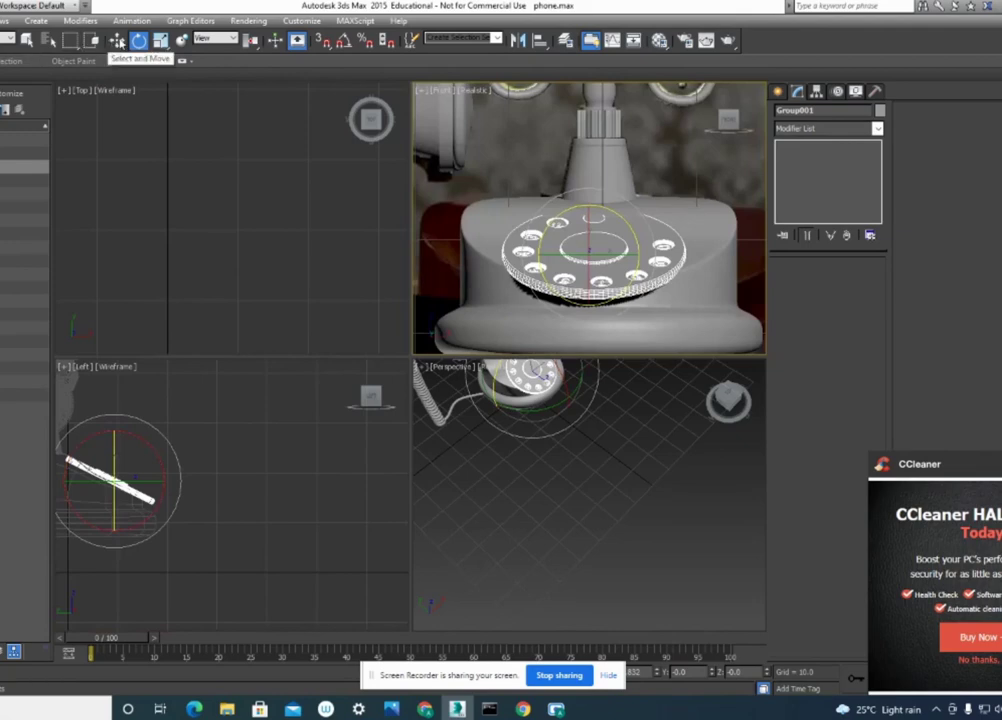
mouse_move(174, 424)
middle_mouse_down()
mouse_move(159, 469)
mouse_move(309, 369)
middle_mouse_up()
scroll(159, 469, "up", 3)
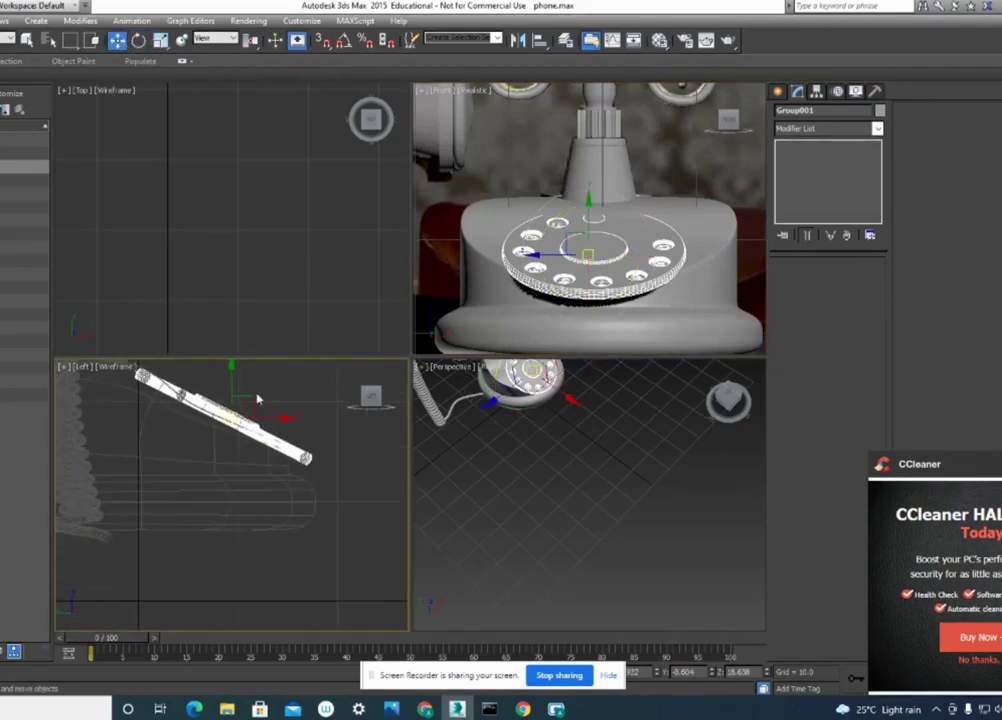
left_click(160, 41)
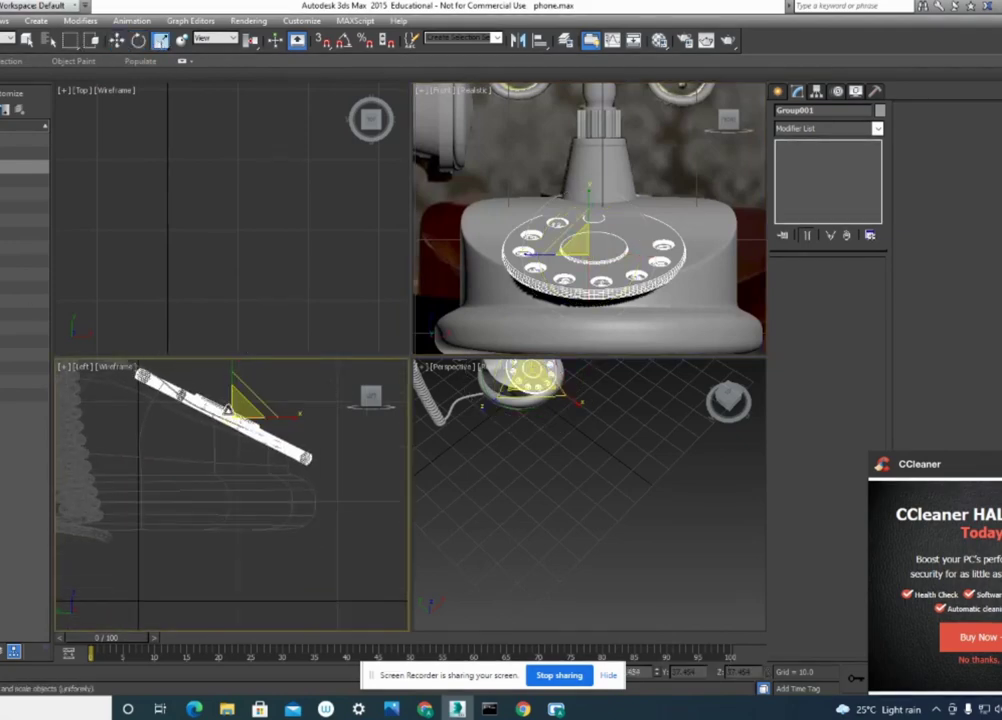
left_click_drag(240, 405, 200, 432)
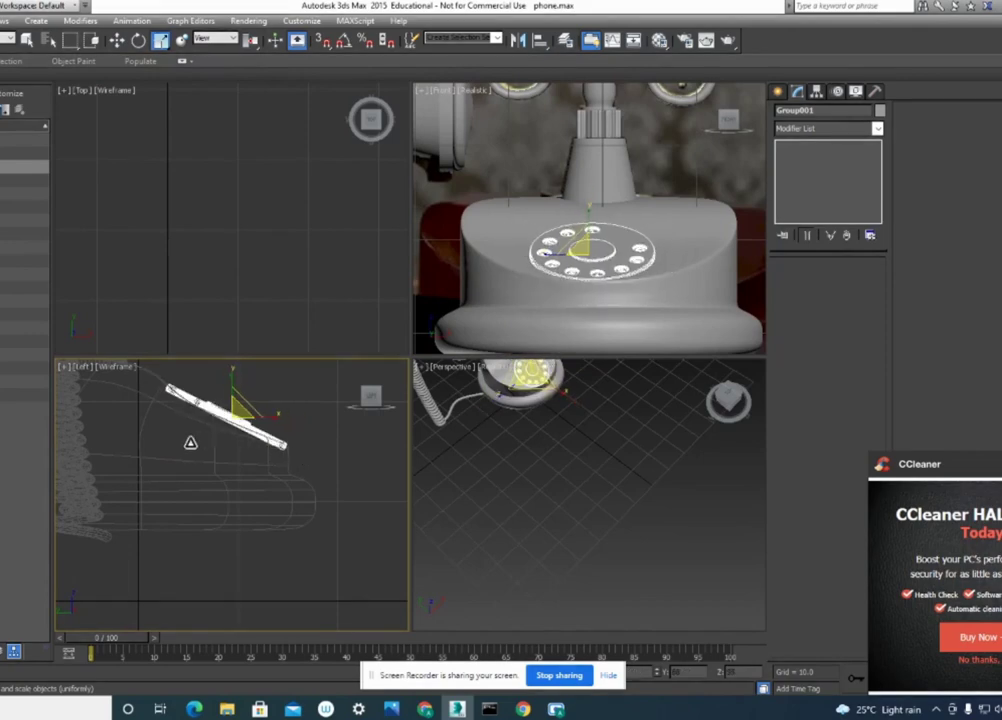
key("w")
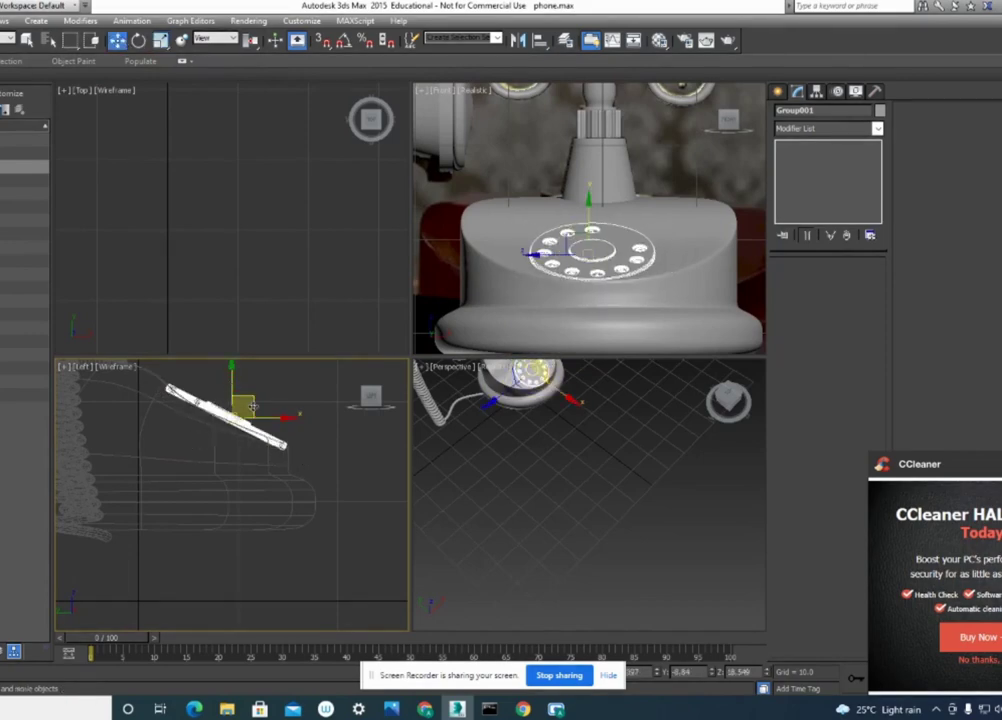
left_click_drag(256, 402, 254, 393)
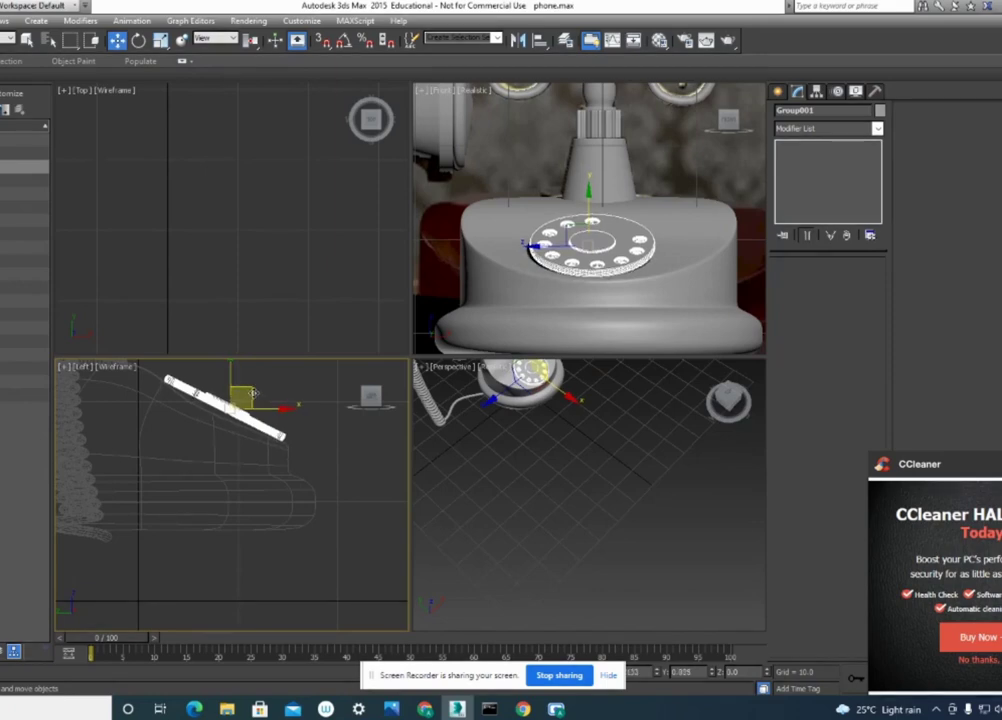
left_click(663, 531)
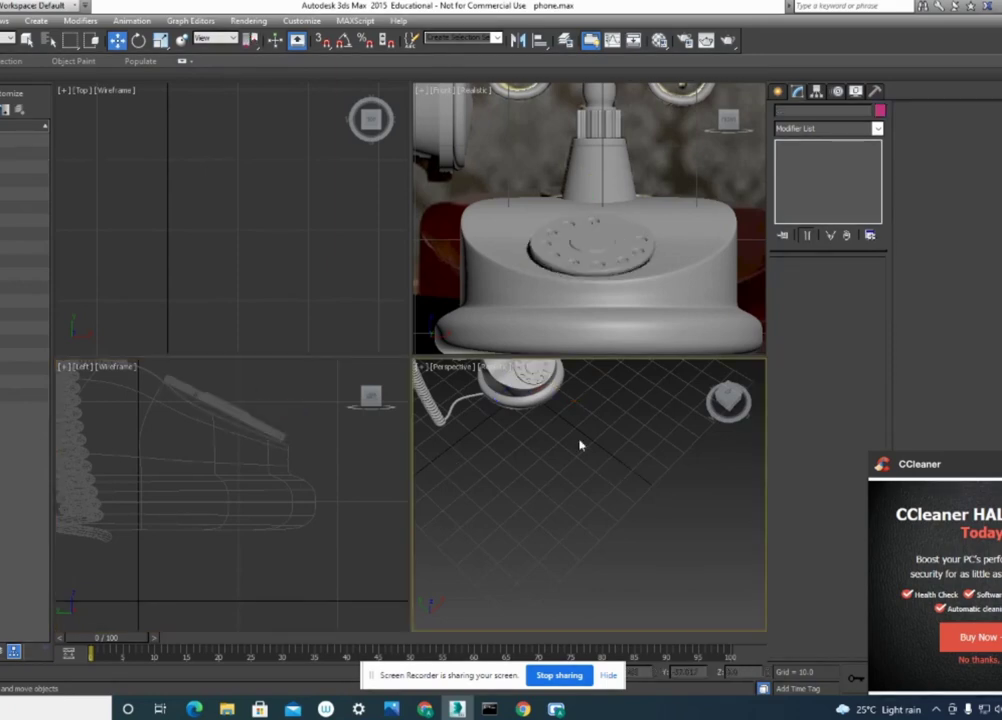
Nudge the dial group slightly along X in the maximized Perspective view.
key("alt+w")
key("alt+w")
key("alt+w")
middle_click_drag(548, 458, 438, 450, "alt")
scroll(447, 425, "up", 5)
middle_click_drag(420, 296, 372, 314, "alt")
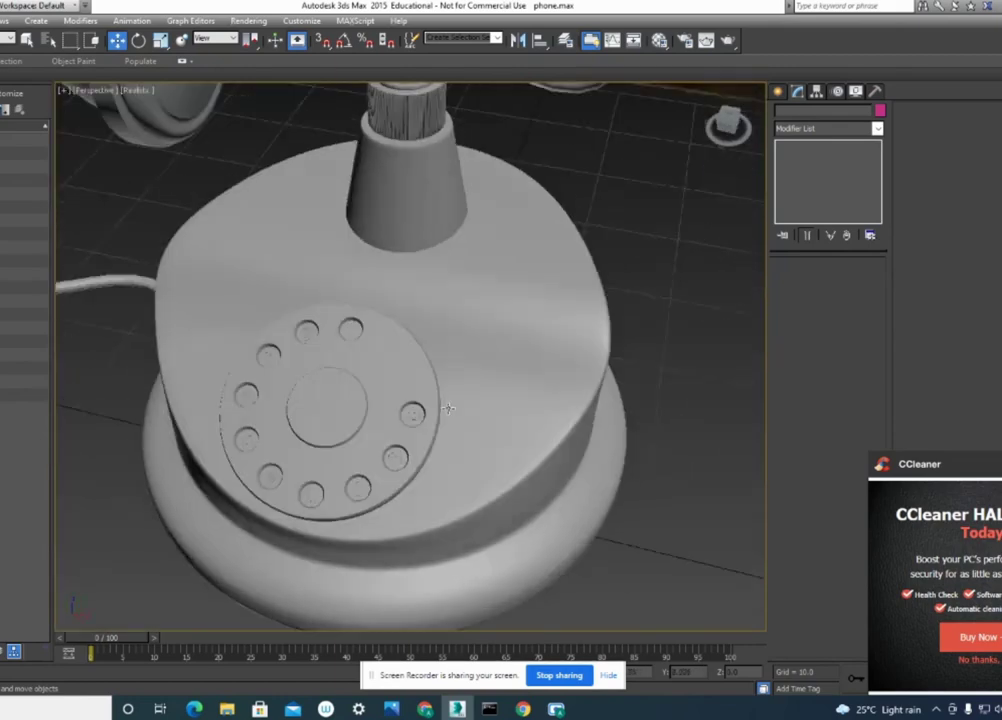
left_click(418, 410)
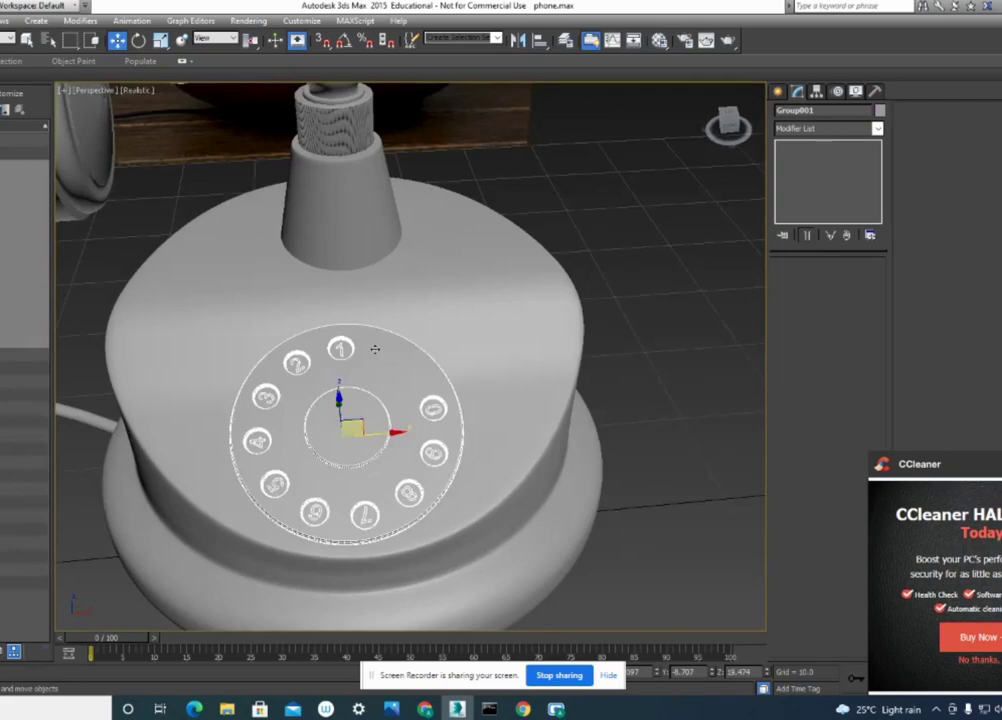
left_click_drag(392, 429, 400, 431)
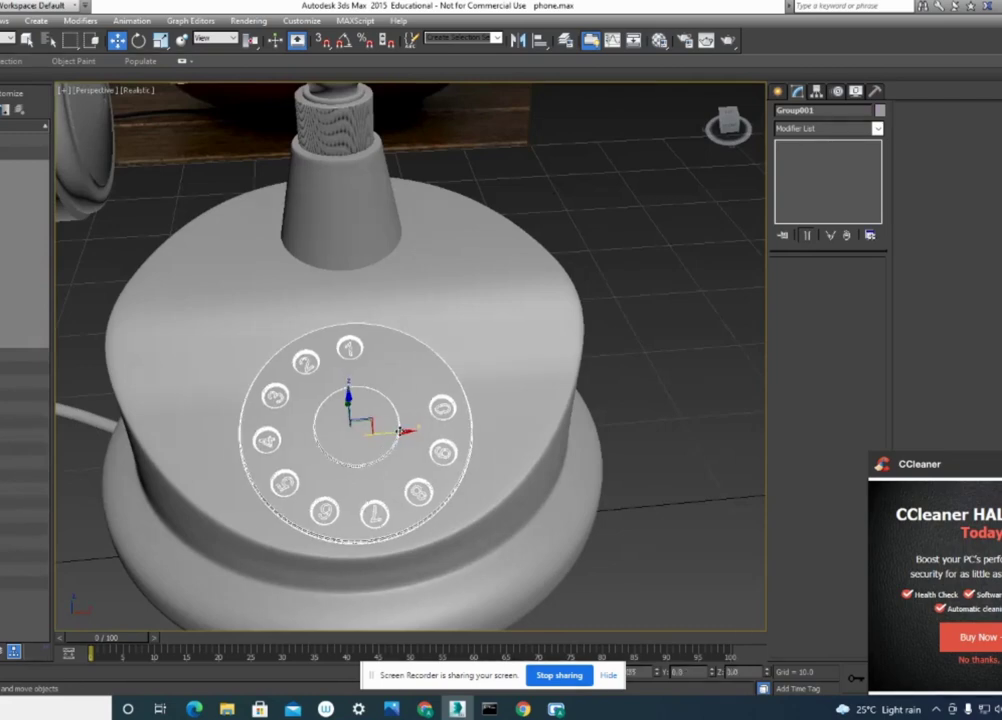
left_click(655, 447)
Orbit around the whole telephone and reselect the dial group.
scroll(655, 430, "down", 5)
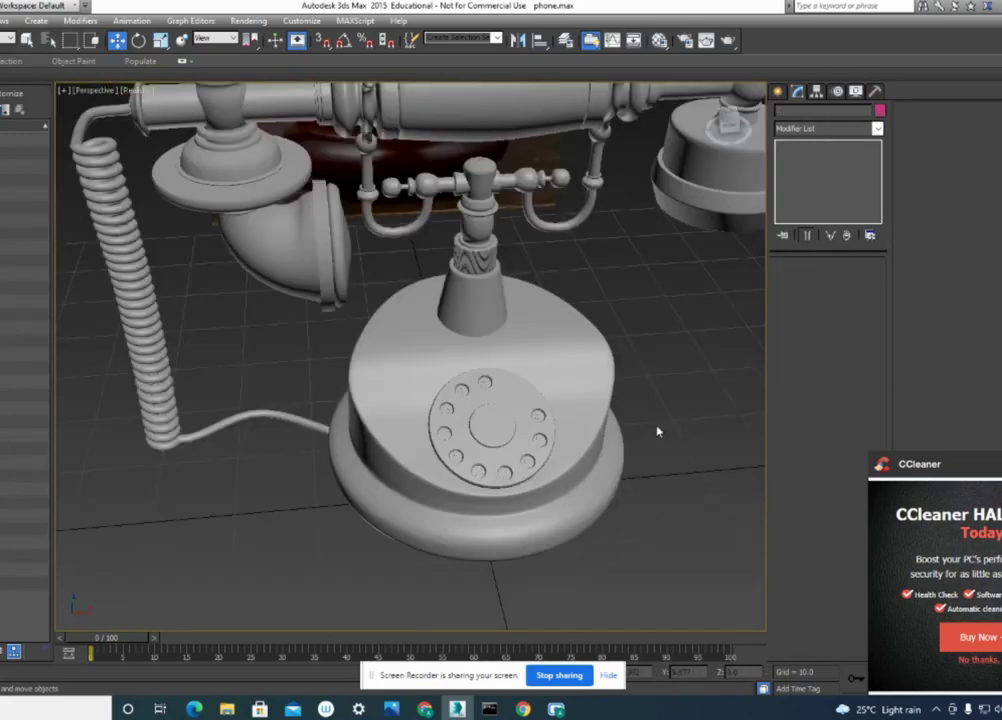
mouse_move(678, 450)
middle_mouse_down("alt")
mouse_move(732, 435)
mouse_move(687, 425)
mouse_move(593, 467)
middle_mouse_up("alt")
scroll(654, 440, "up", 3)
left_click(455, 406)
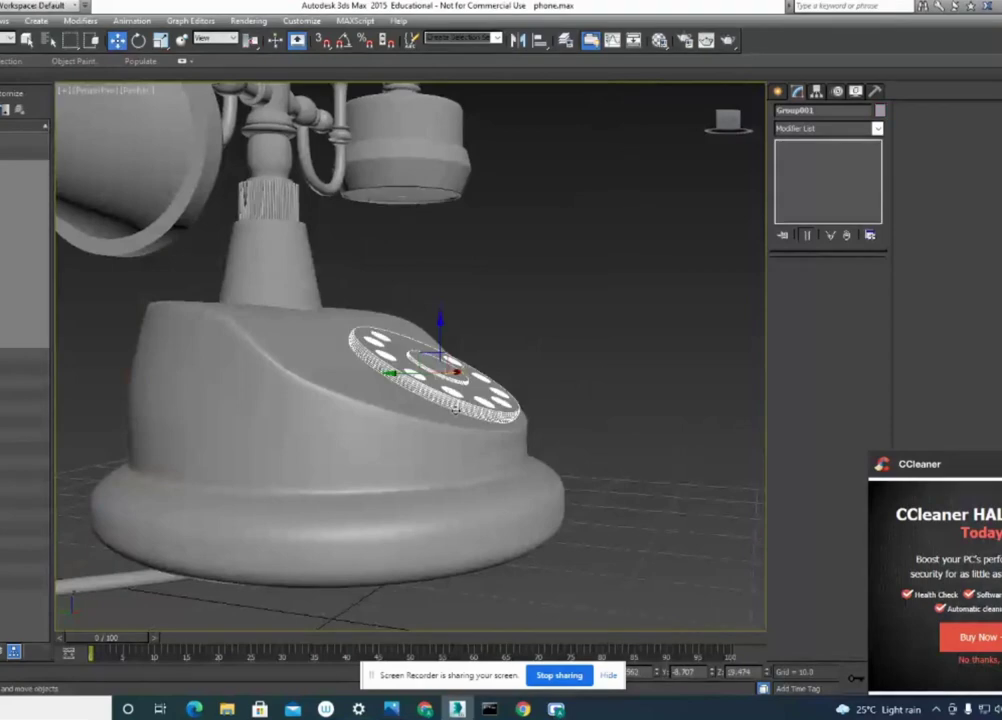
mouse_move(561, 362)
middle_mouse_down("alt")
mouse_move(510, 365)
mouse_move(577, 351)
middle_mouse_up("alt")
left_click(232, 41)
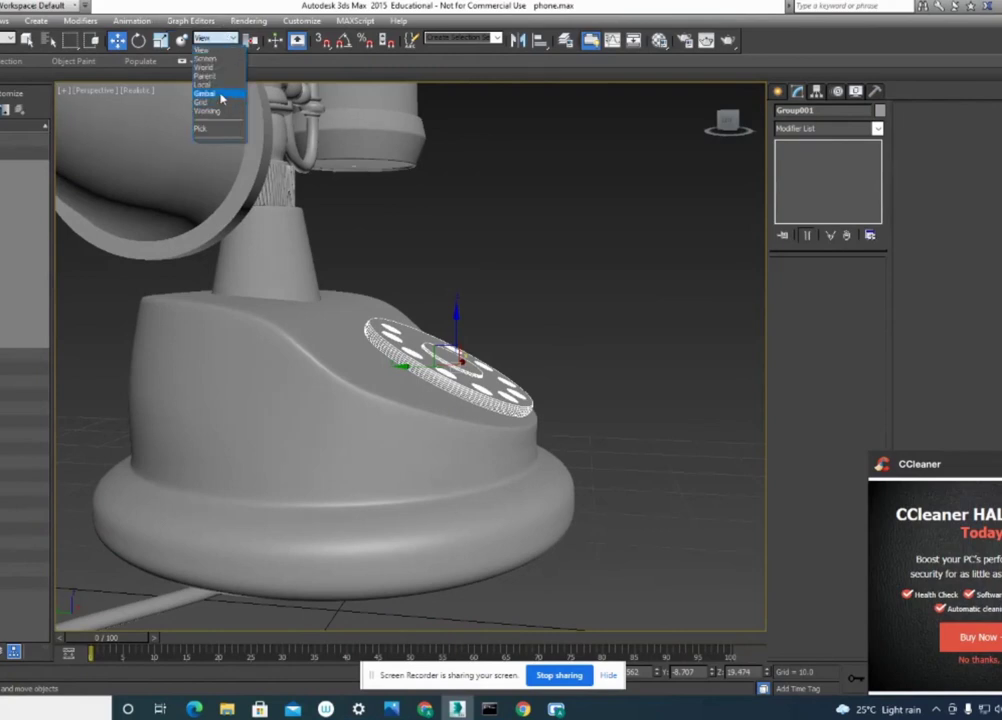
Set the reference coordinate system to Local for the dial group.
left_click(219, 85)
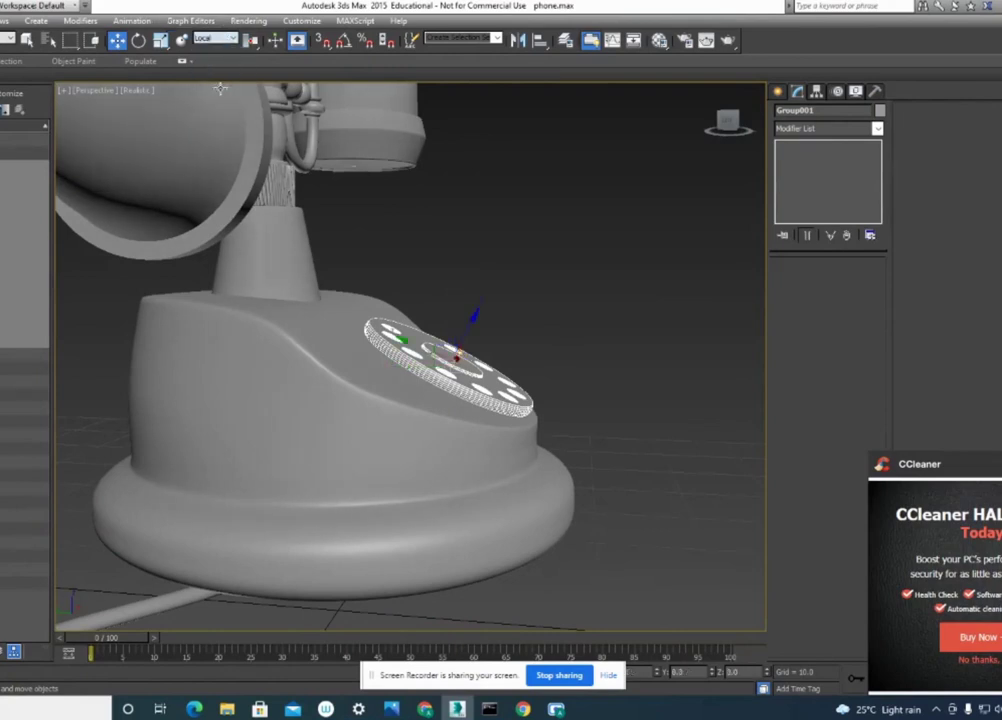
left_click(216, 38)
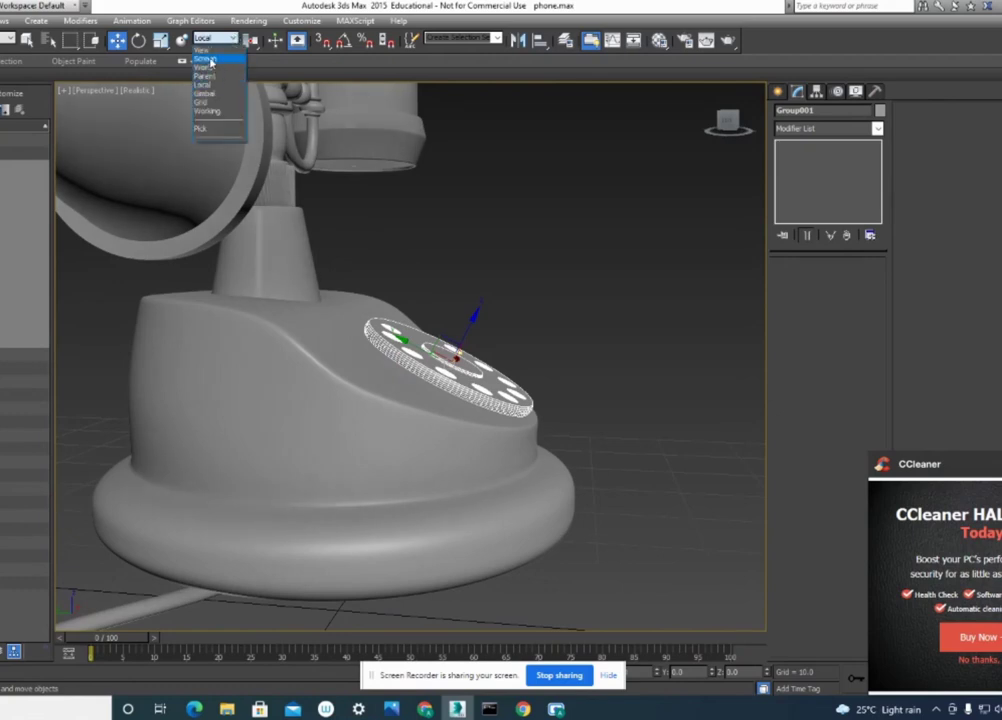
left_click(205, 67)
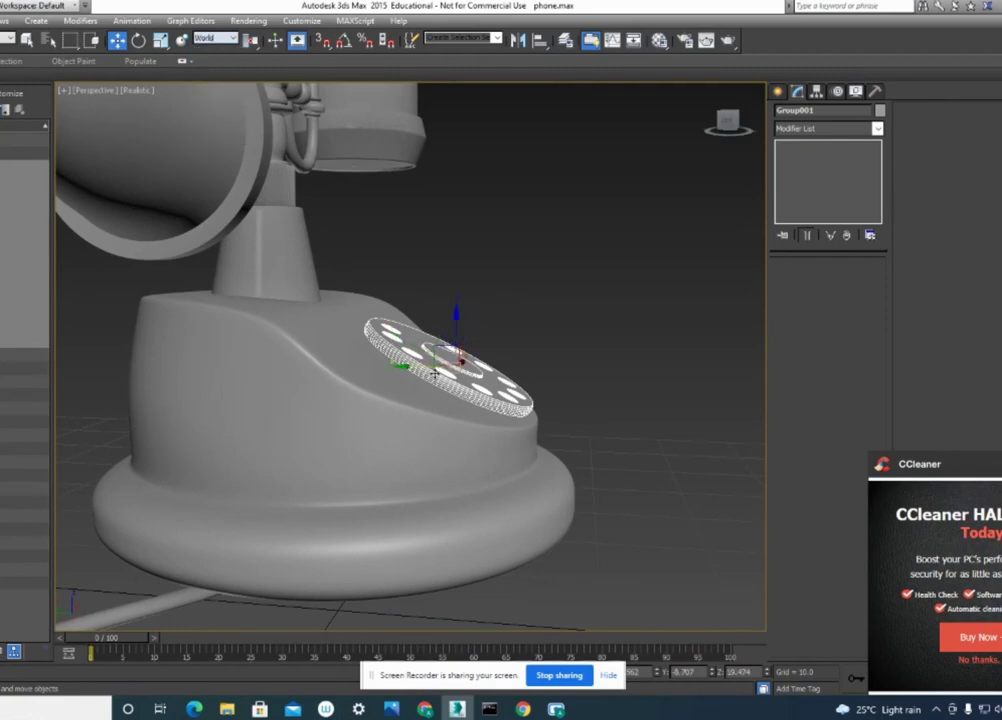
middle_click_drag(435, 372, 558, 422, "alt")
mouse_move(537, 353)
middle_mouse_down("alt")
mouse_move(405, 310)
mouse_move(377, 290)
middle_mouse_up("alt")
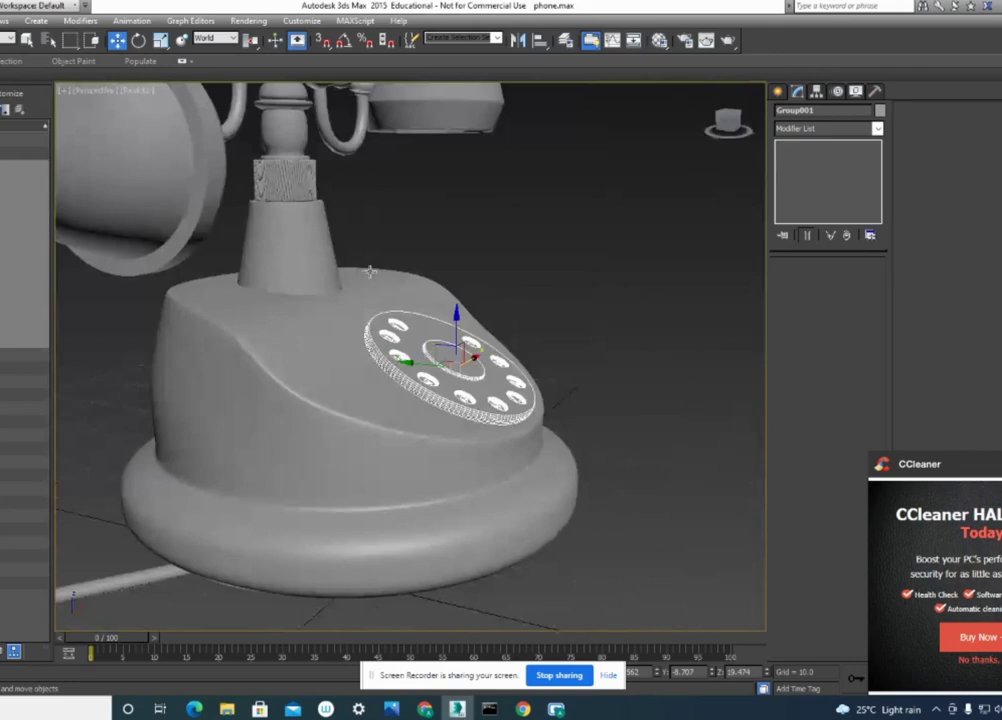
left_click(210, 38)
left_click(224, 85)
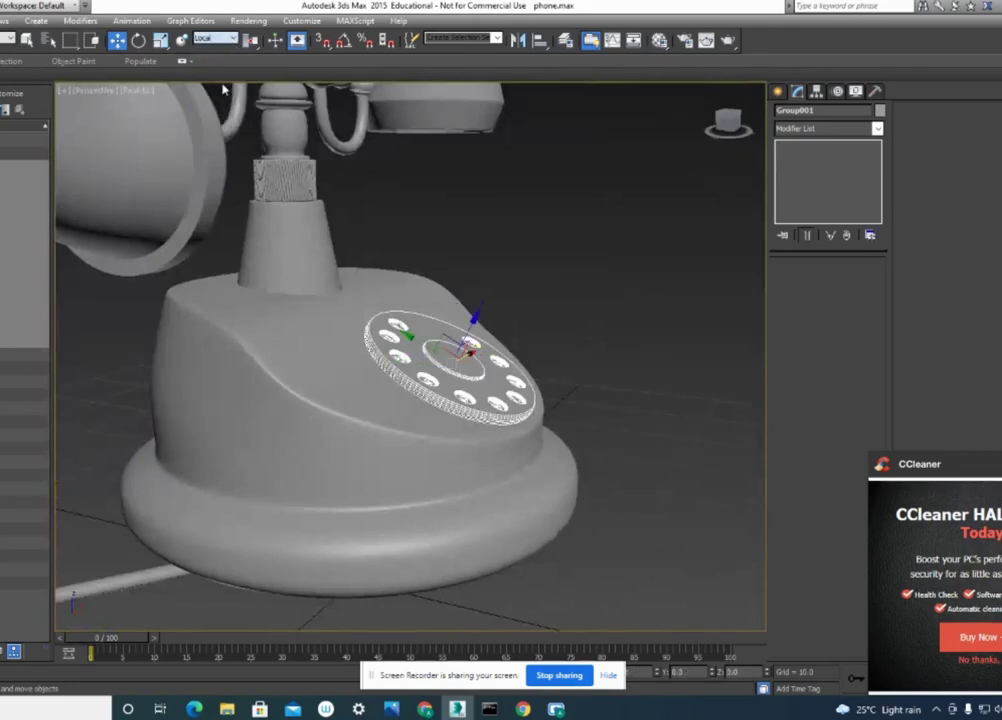
Lower the dial slightly and tilt it to lie along the base's slope.
mouse_move(501, 329)
middle_mouse_down("alt")
mouse_move(539, 318)
mouse_move(472, 321)
middle_mouse_up("alt")
left_click_drag(472, 322, 490, 298)
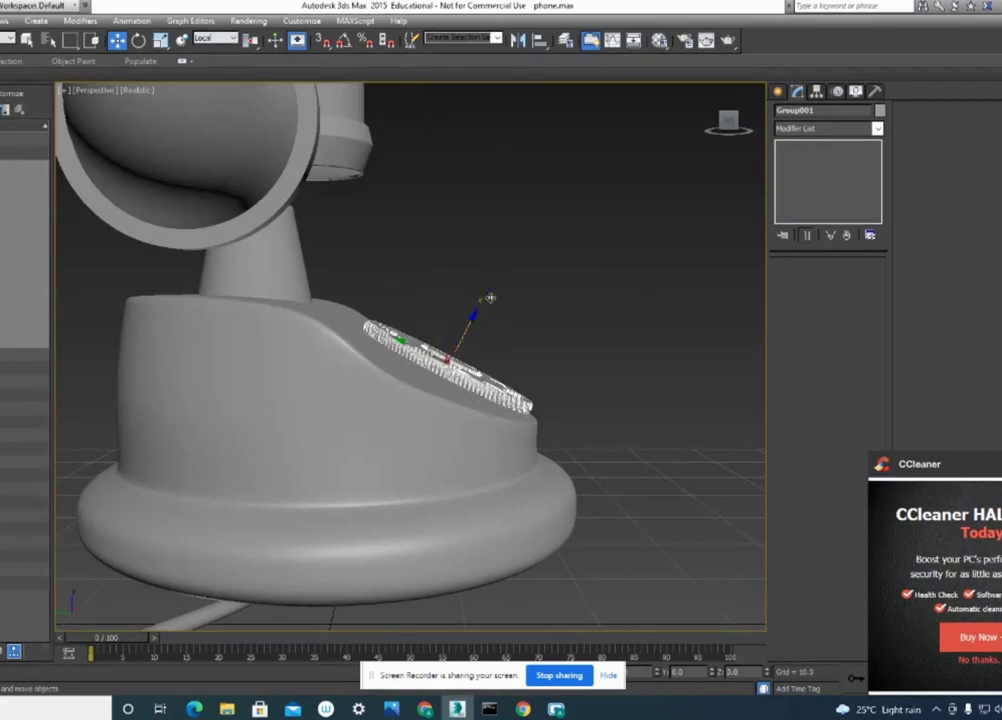
mouse_move(490, 300)
middle_mouse_down("alt")
mouse_move(490, 313)
mouse_move(521, 302)
mouse_move(531, 265)
middle_mouse_up("alt")
scroll(500, 318, "up", 3)
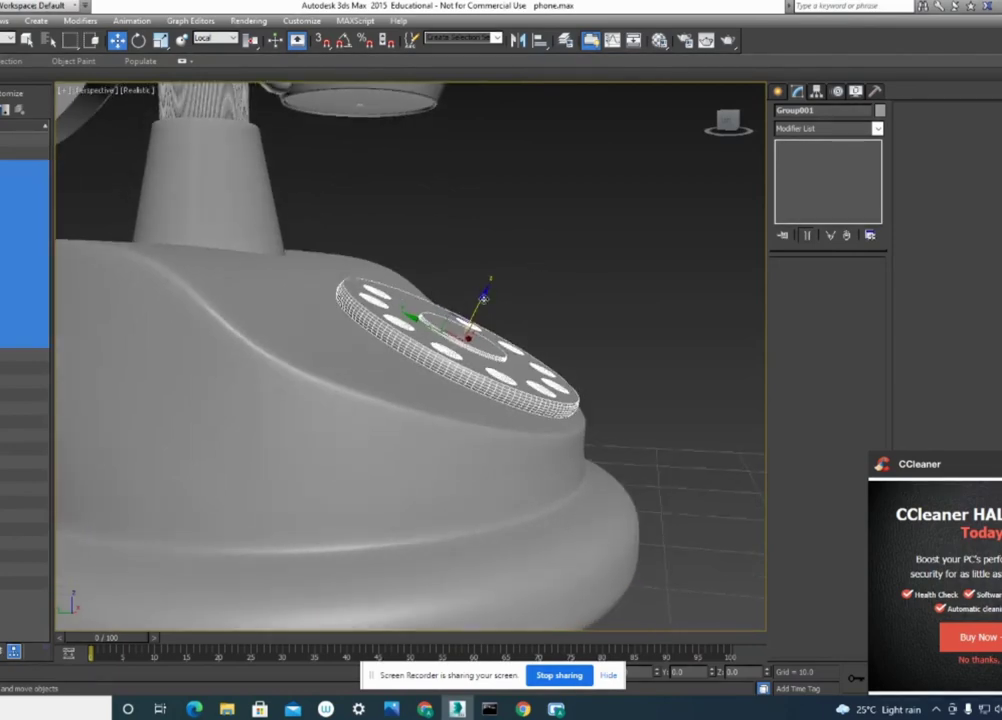
left_click_drag(484, 298, 615, 315)
Inspect the dial on the base from several angles and reselect the group.
left_click(612, 383)
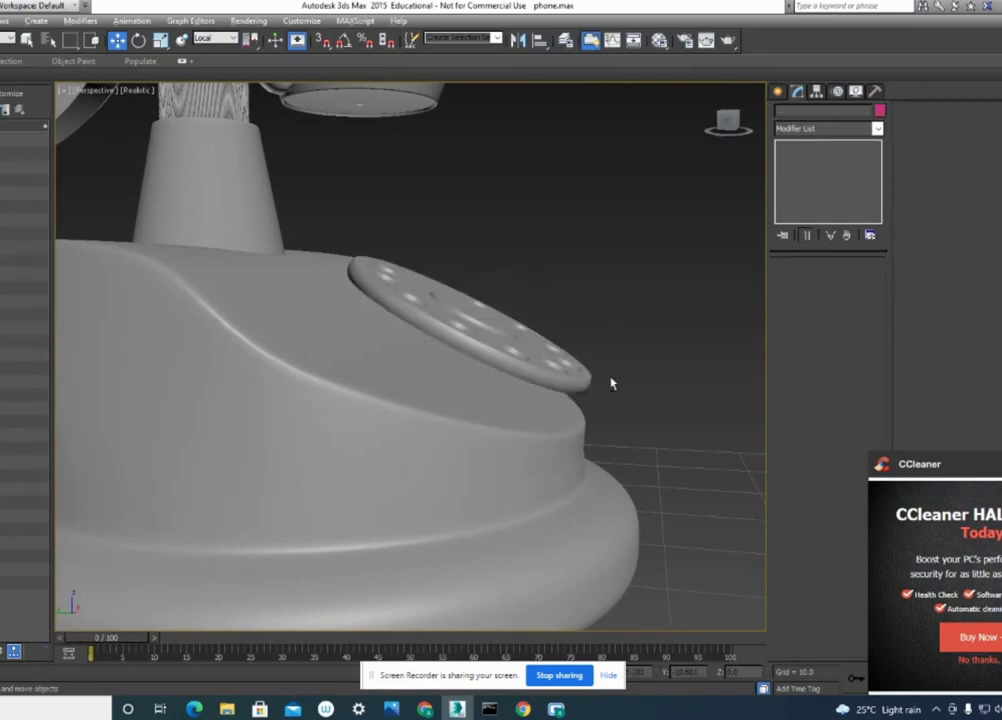
middle_click_drag(617, 385, 600, 351, "alt")
mouse_move(565, 418)
middle_mouse_down("alt")
mouse_move(463, 425)
mouse_move(599, 427)
mouse_move(548, 206)
middle_mouse_up("alt")
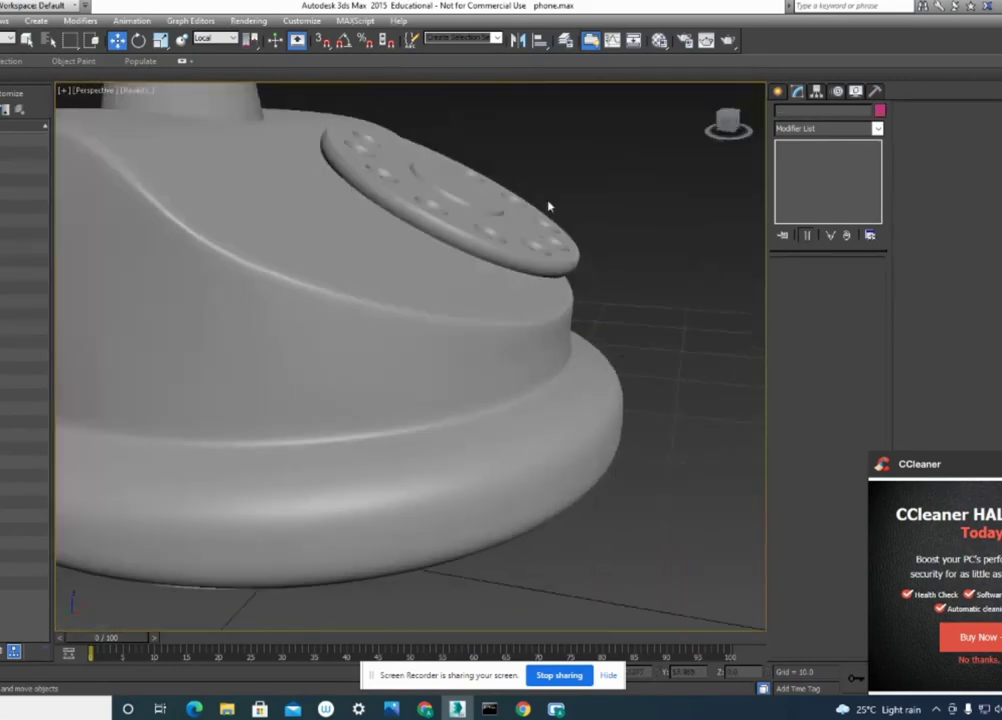
left_click(519, 267)
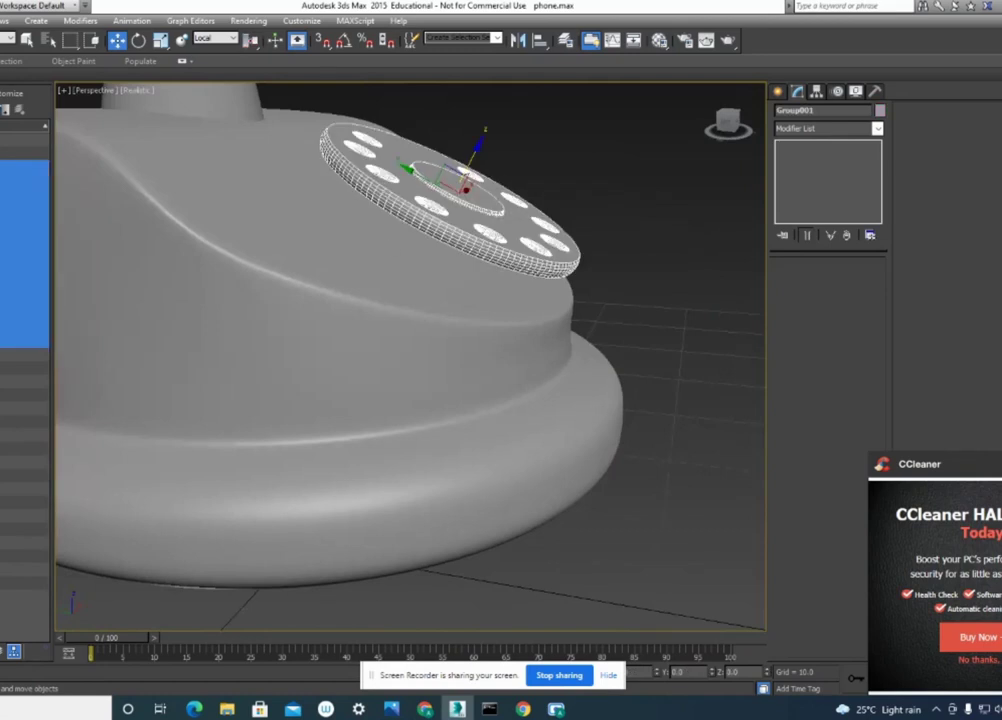
Select individual entries one after another in the object list.
left_click(20, 298)
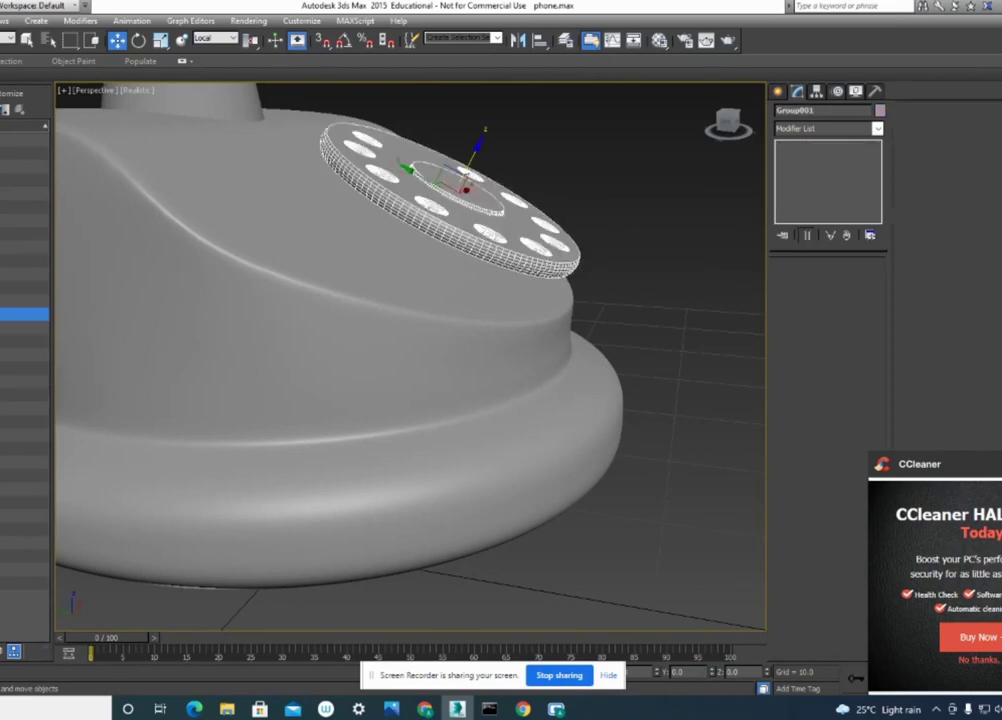
left_click(20, 273)
left_click(20, 247)
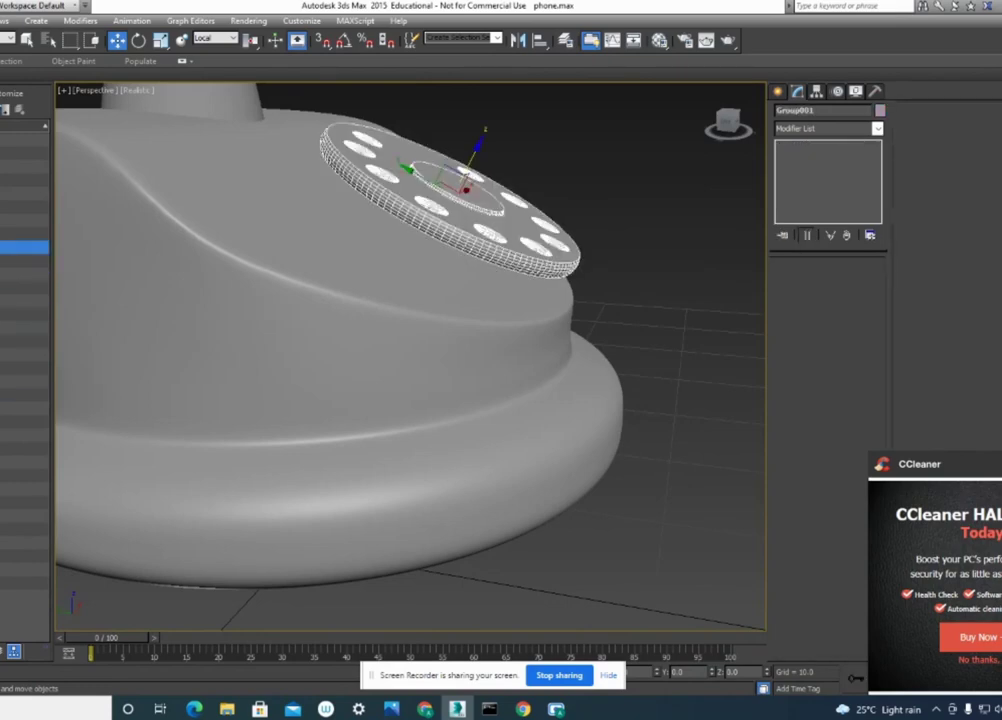
left_click(20, 180)
left_click(20, 167)
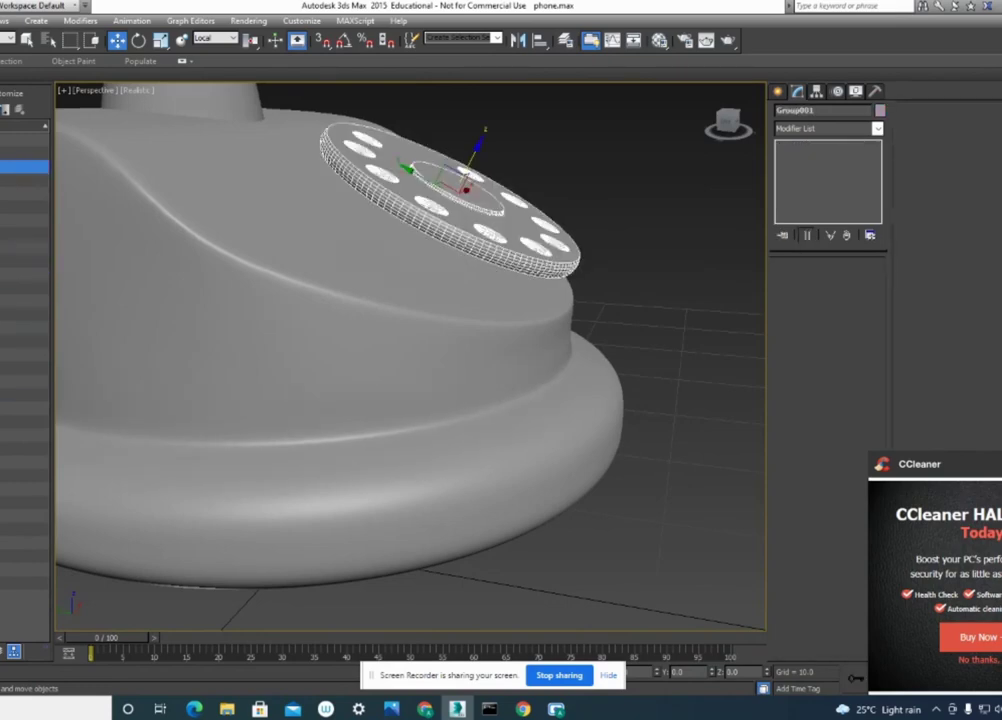
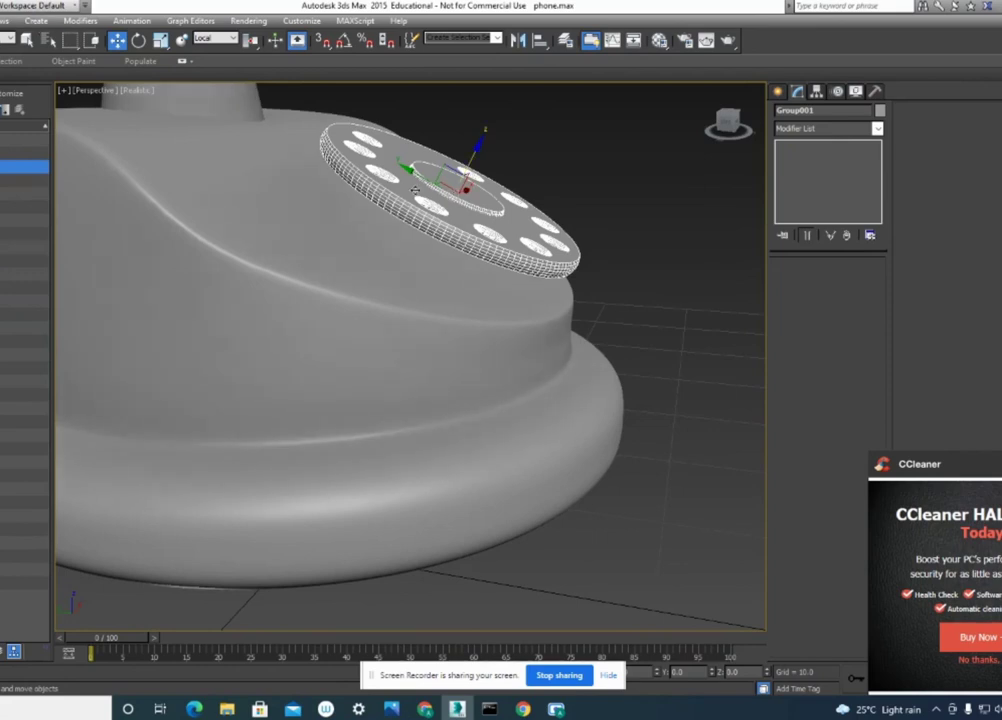
Open the dial group Group001 and select the holed dial disc Circle001.
left_click(4, 20)
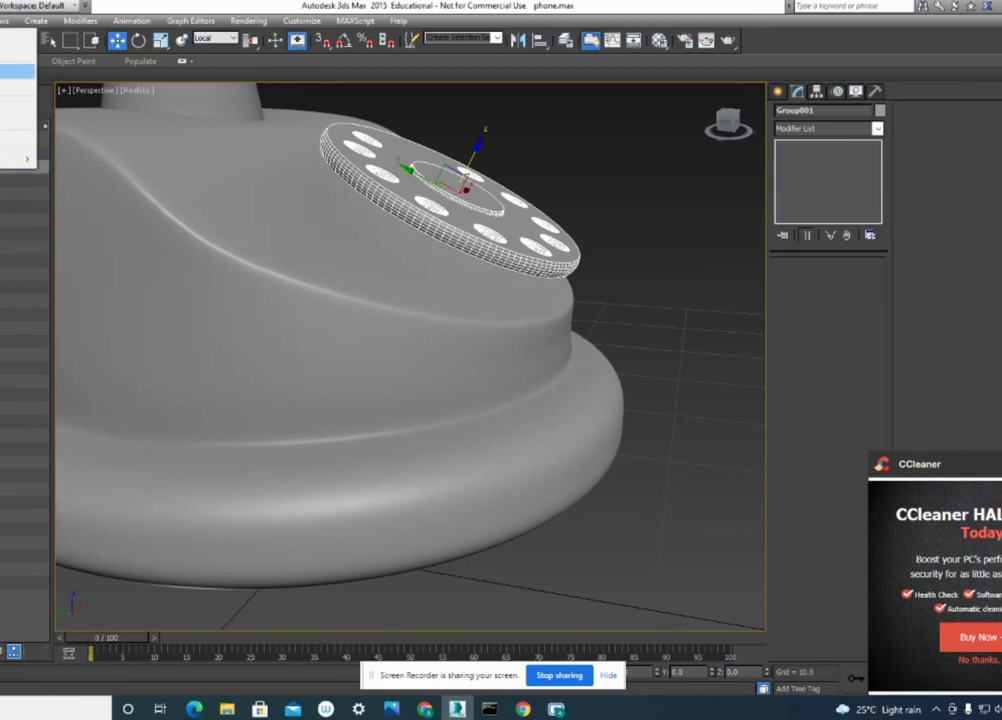
left_click(18, 71)
left_click(25, 246)
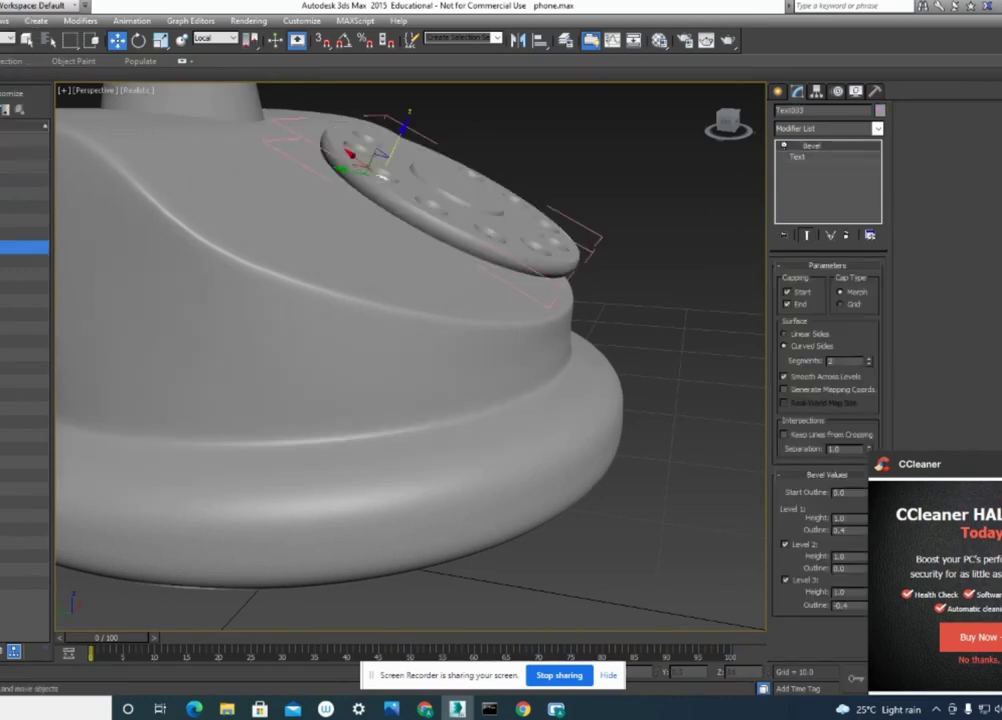
left_click(25, 273)
left_click(25, 327)
left_click(25, 262)
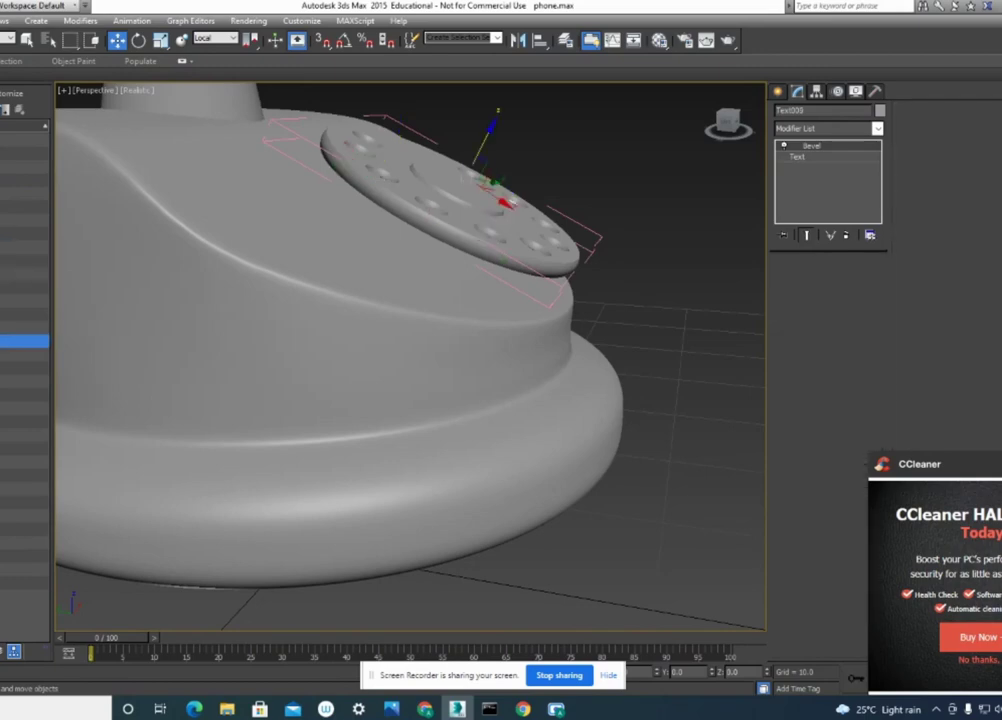
left_click(25, 193)
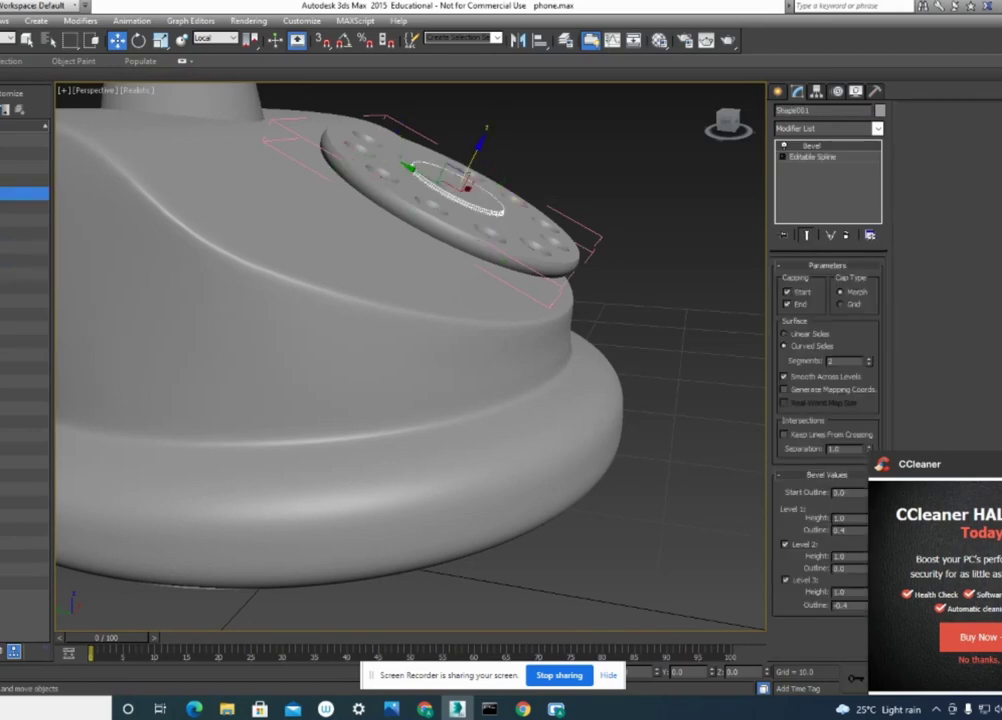
left_click(25, 206)
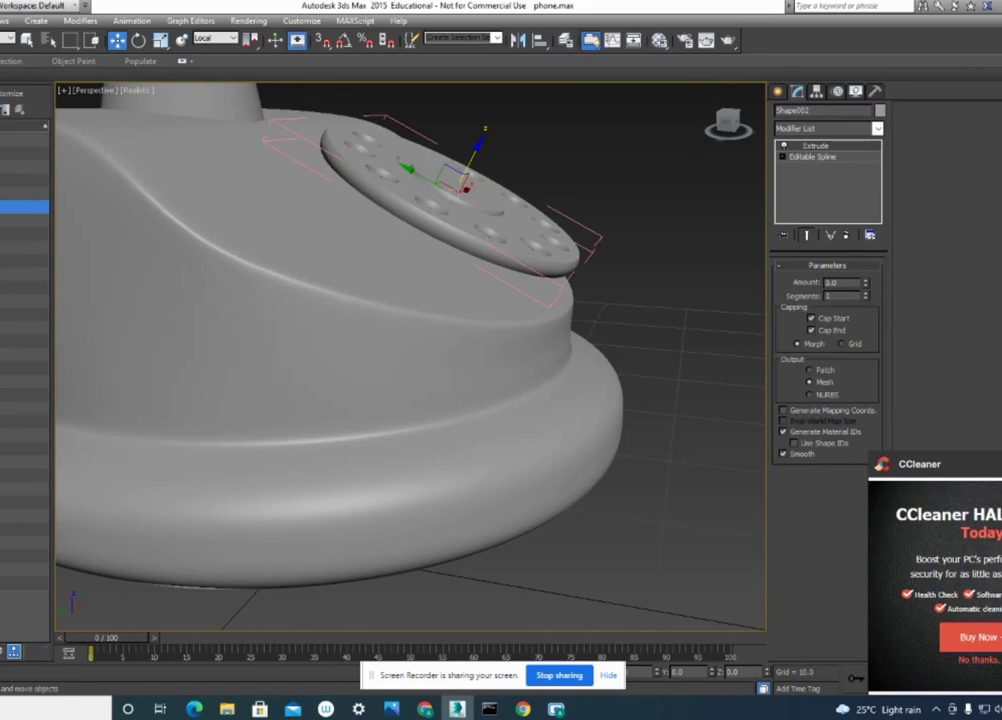
left_click(25, 180)
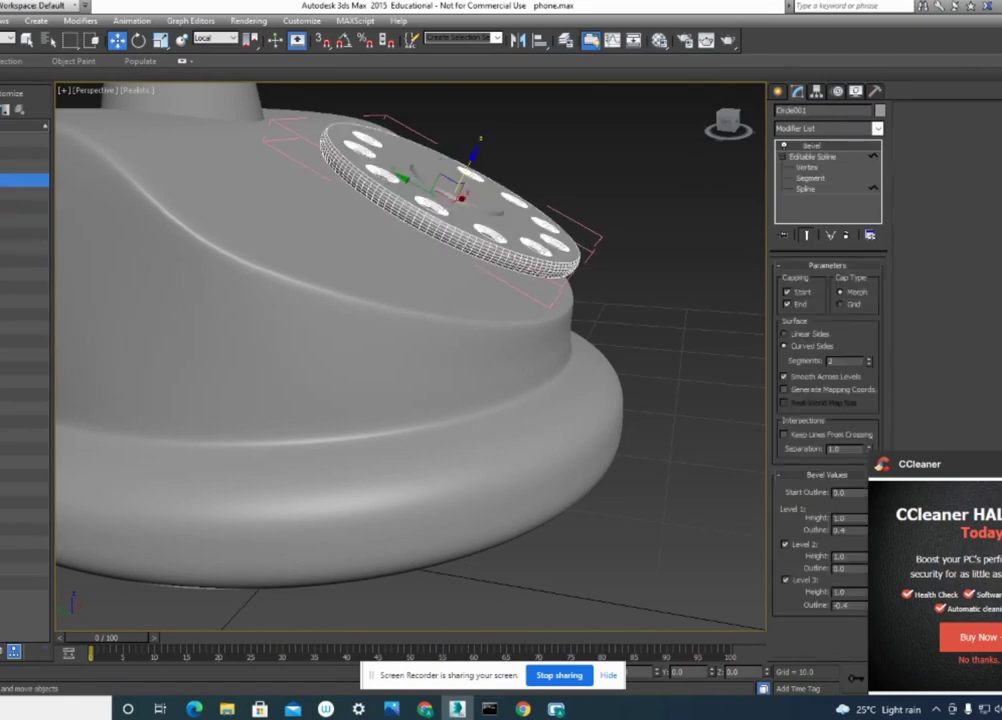
mouse_move(418, 349)
middle_mouse_down("alt")
mouse_move(454, 389)
mouse_move(464, 347)
middle_mouse_up("alt")
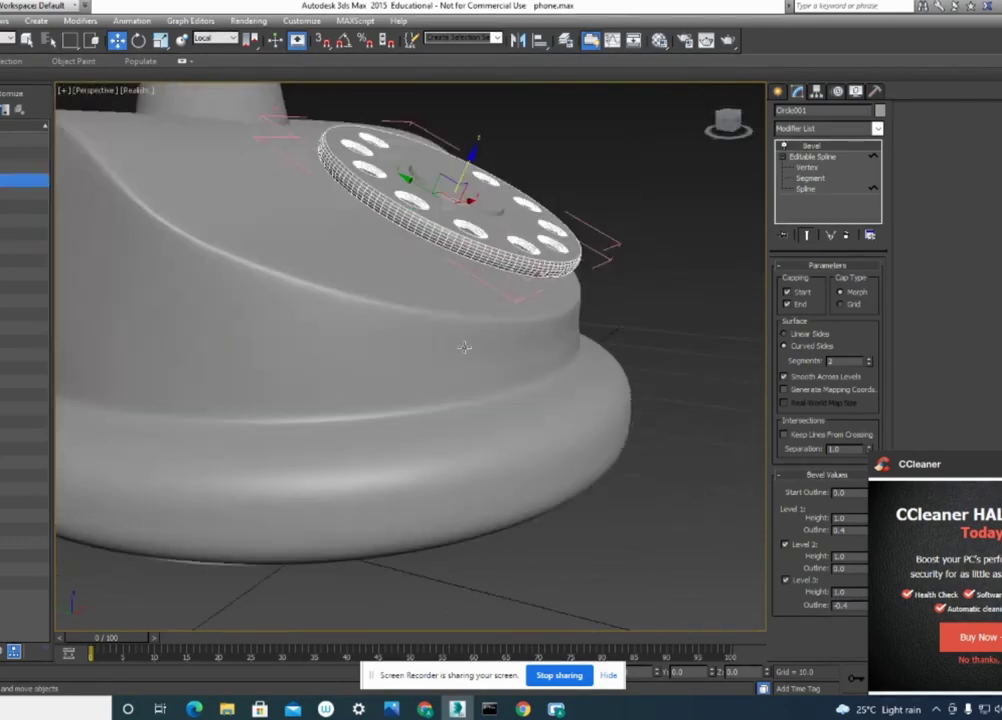
At Circle001's Spline level, switch transforms to Gimbal coordinates and select all splines.
left_click(815, 192)
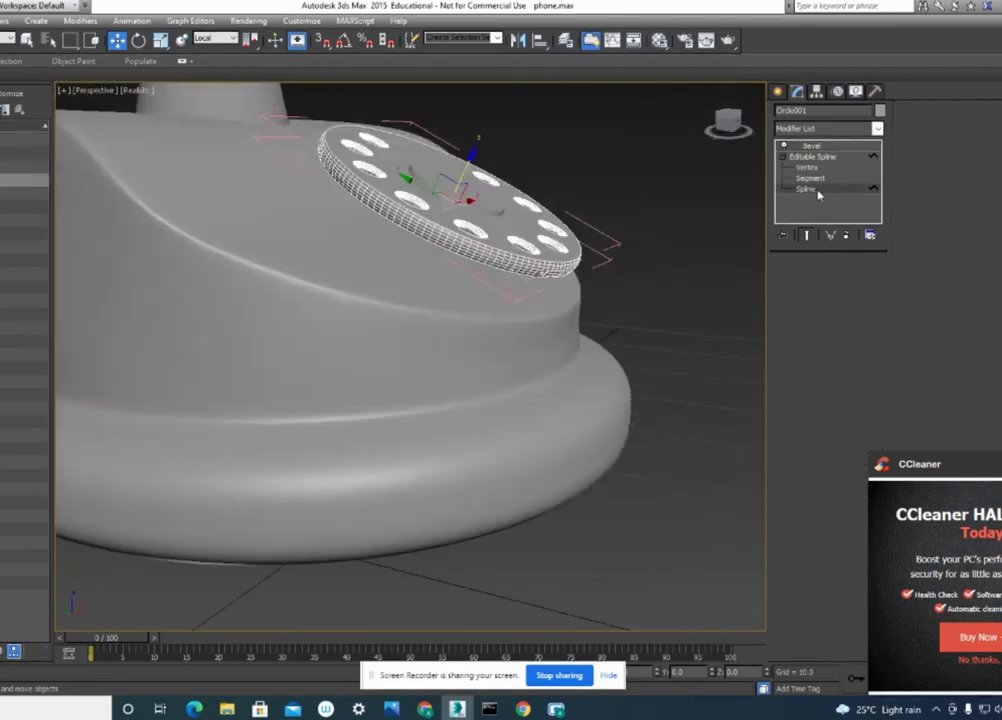
mouse_move(653, 329)
middle_mouse_down("alt")
mouse_move(545, 326)
mouse_move(256, 117)
middle_mouse_up("alt")
left_click(545, 326)
left_click(228, 38)
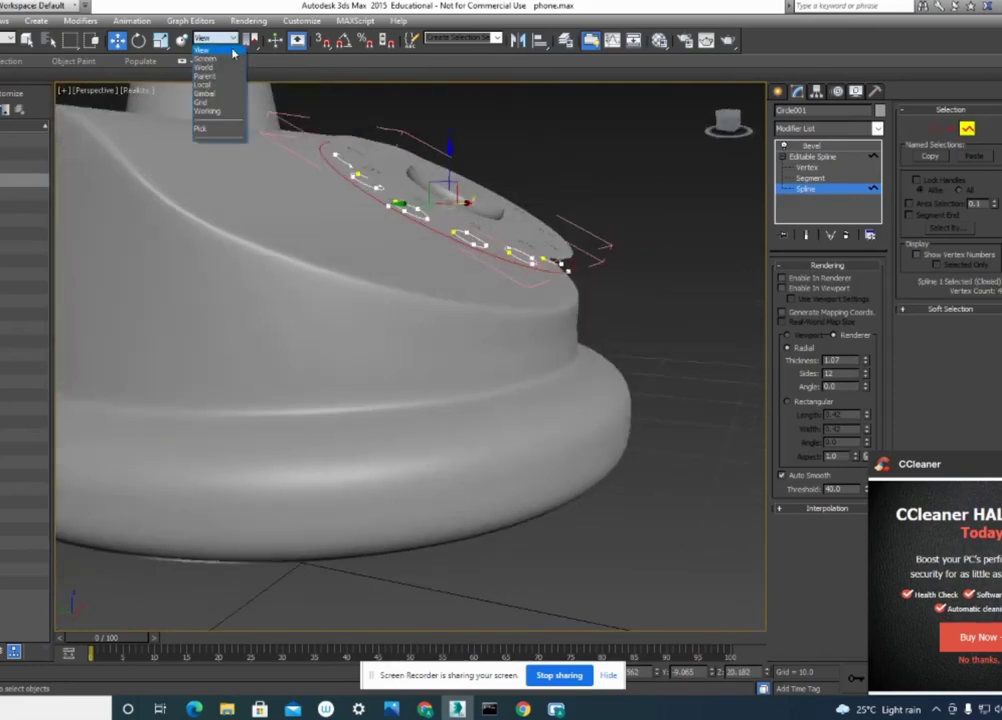
left_click(220, 94)
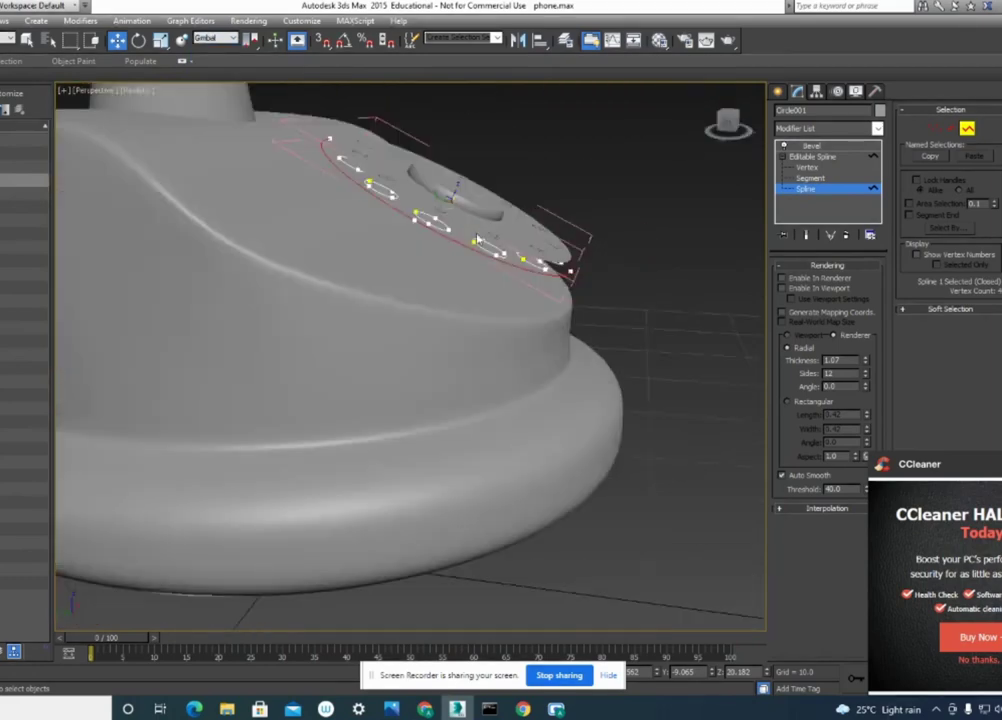
scroll(438, 183, "up", 2)
key("ctrl+a")
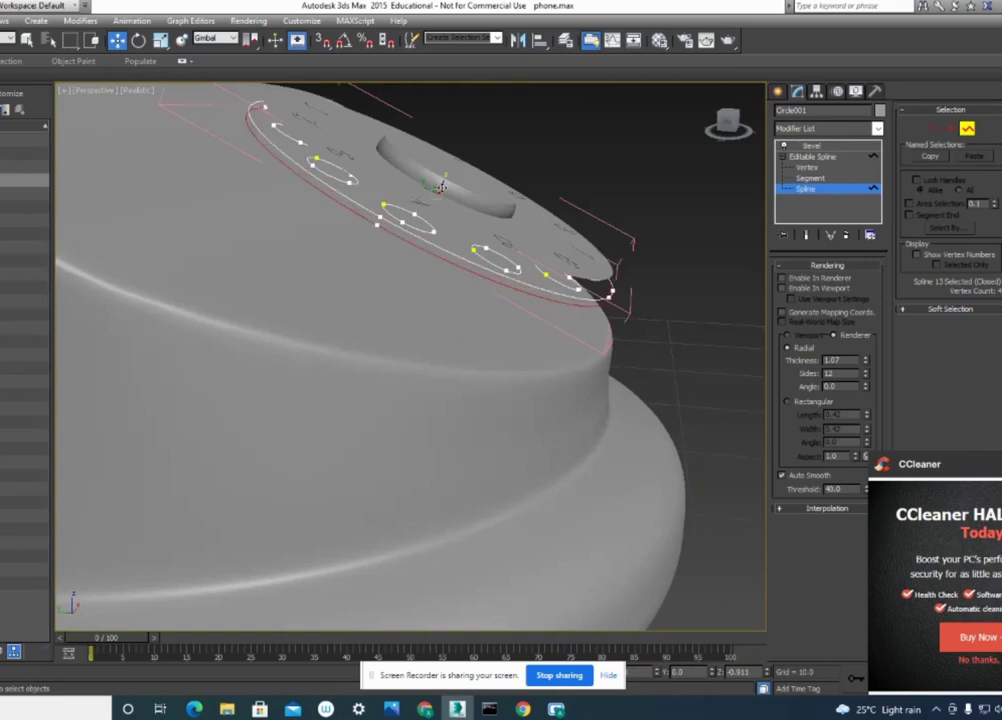
Shift-move a copy of the outer circle below the dial and detach it as Shape003.
left_click_drag(440, 186, 452, 280)
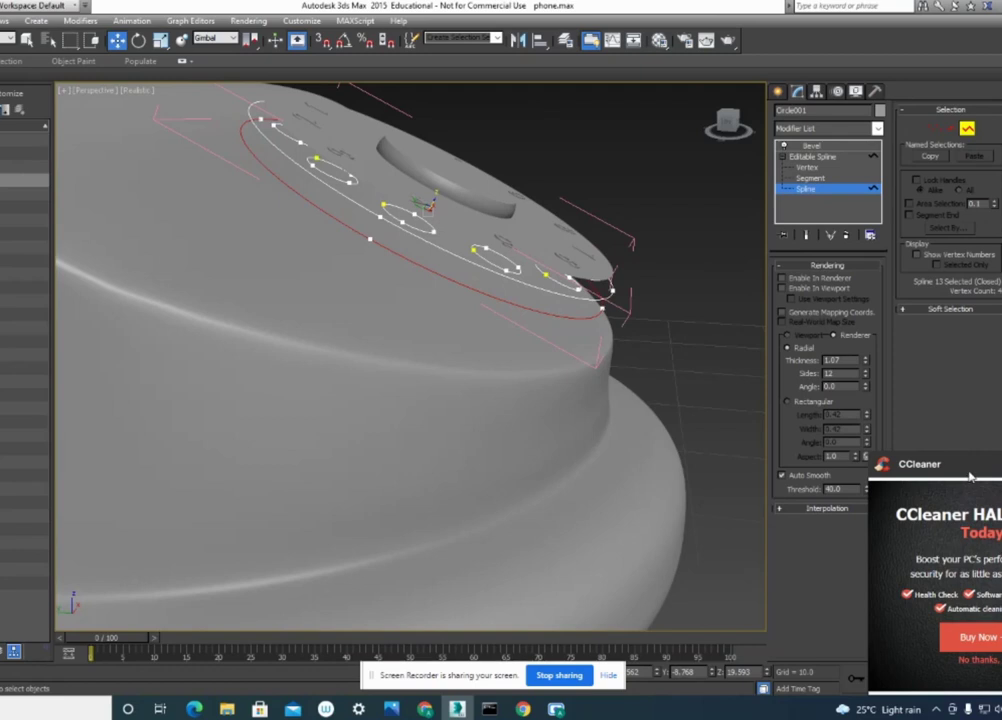
right_click(646, 708)
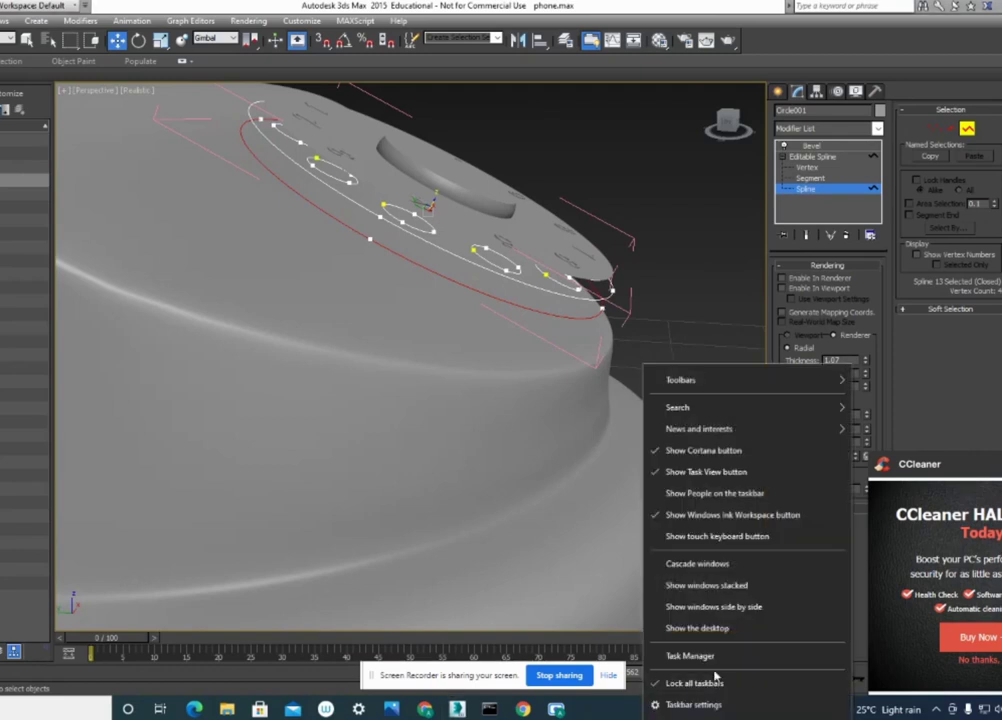
left_click(700, 655)
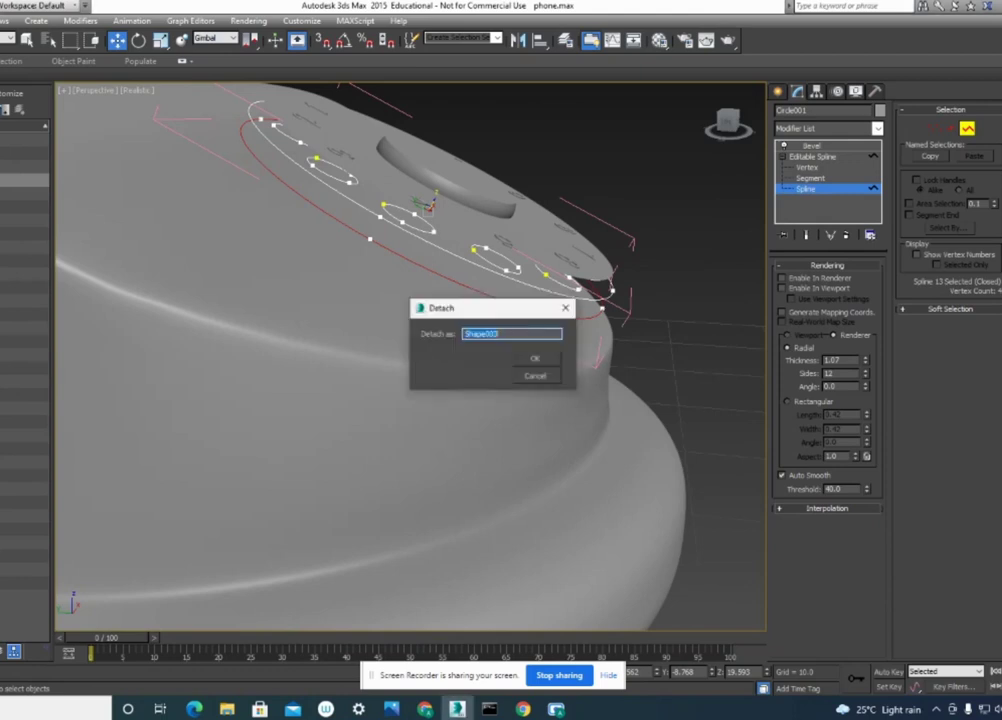
left_click(536, 362)
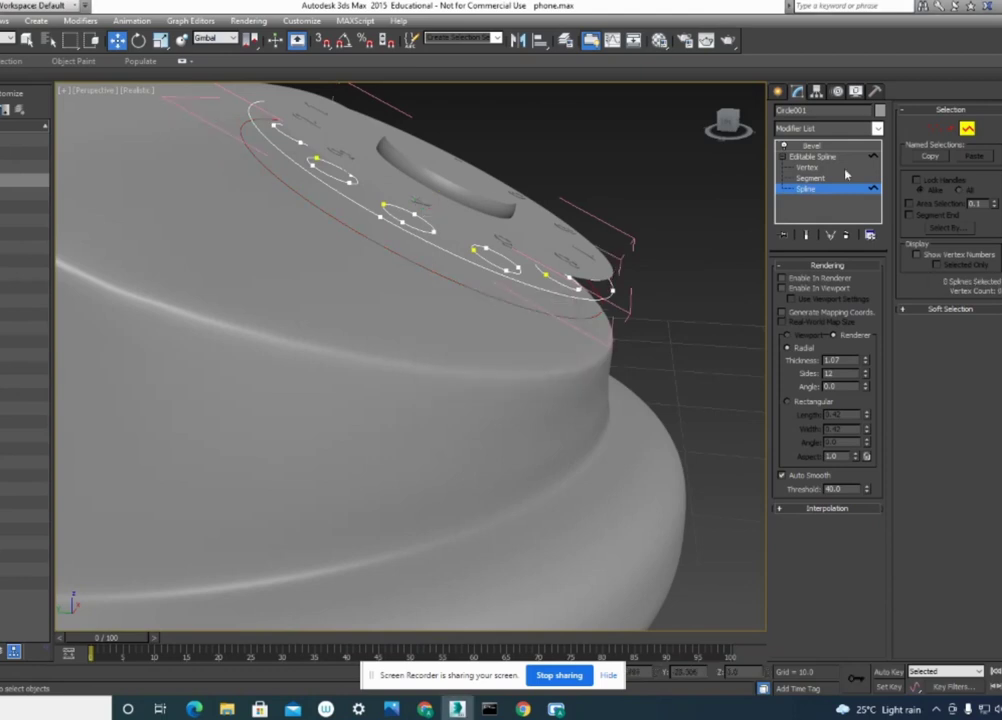
Add a Bevel modifier to Shape003 and make its Level 2 height much taller.
left_click(812, 146)
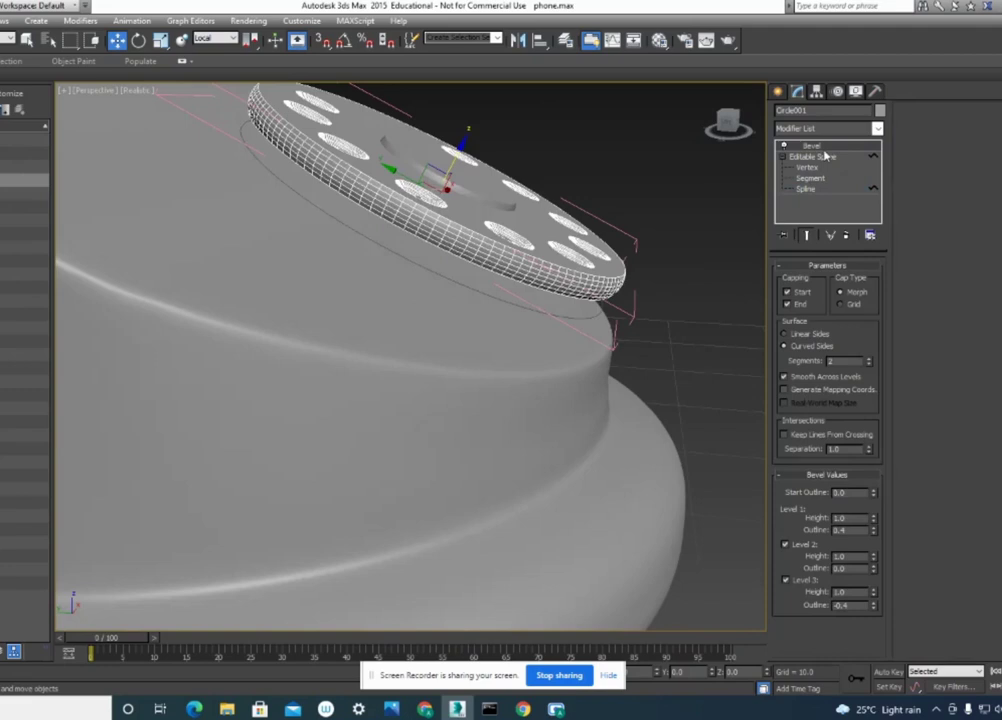
left_click(484, 295)
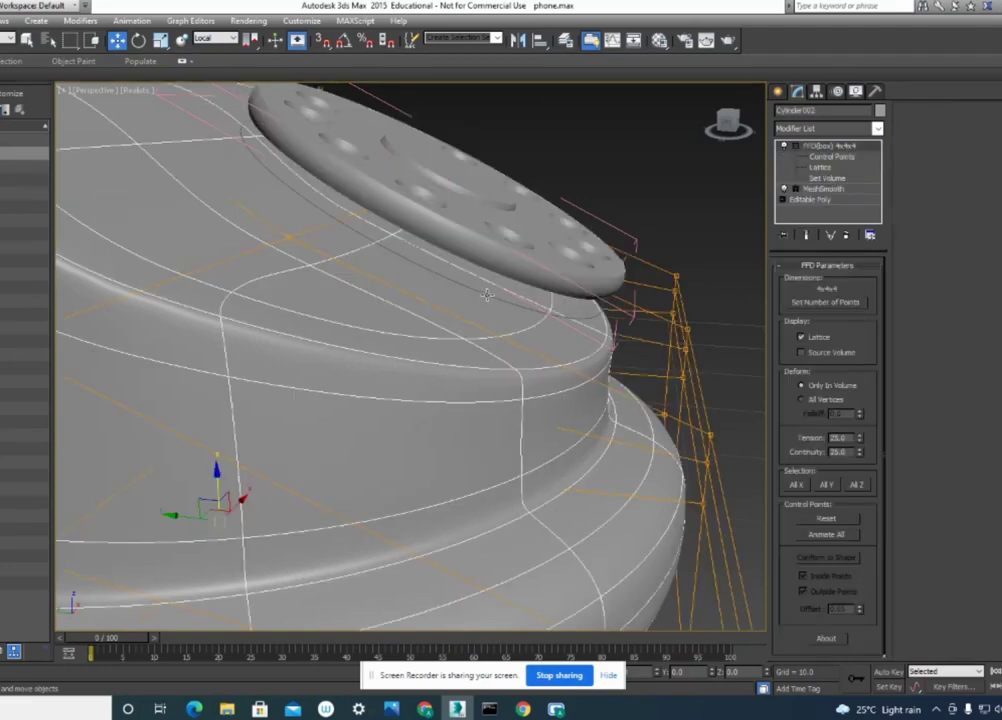
left_click(486, 293)
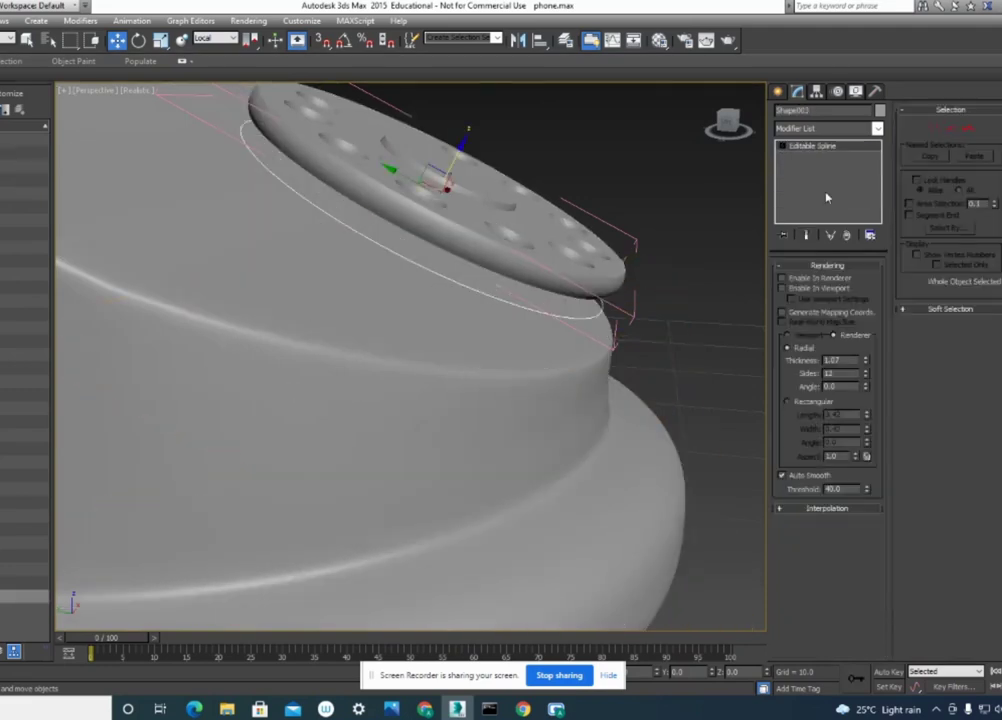
left_click(878, 129)
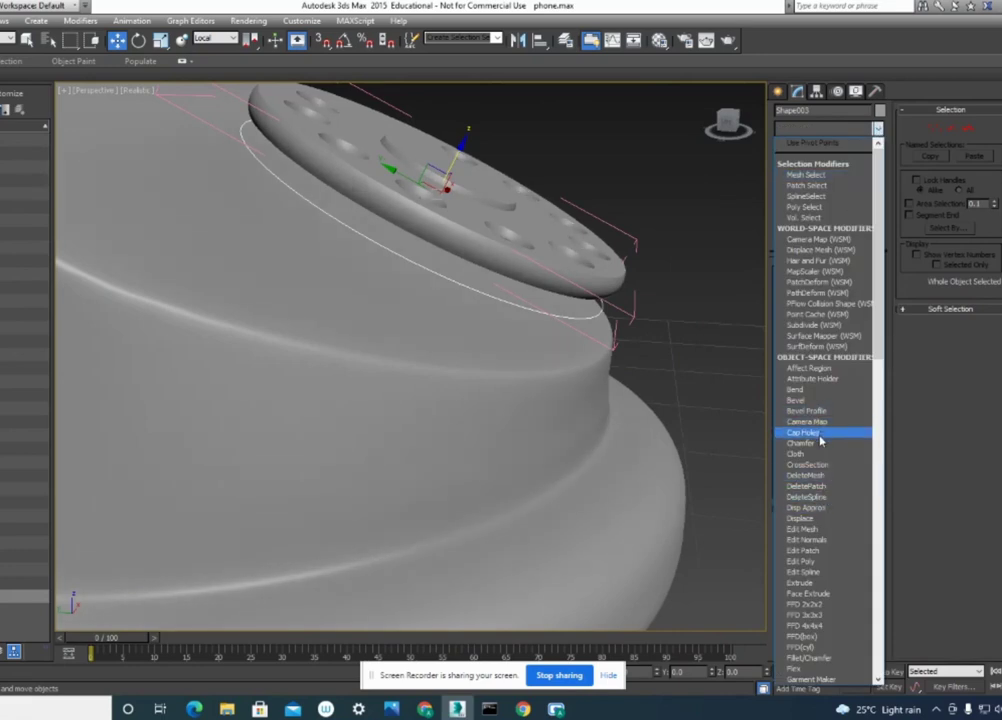
left_click(812, 400)
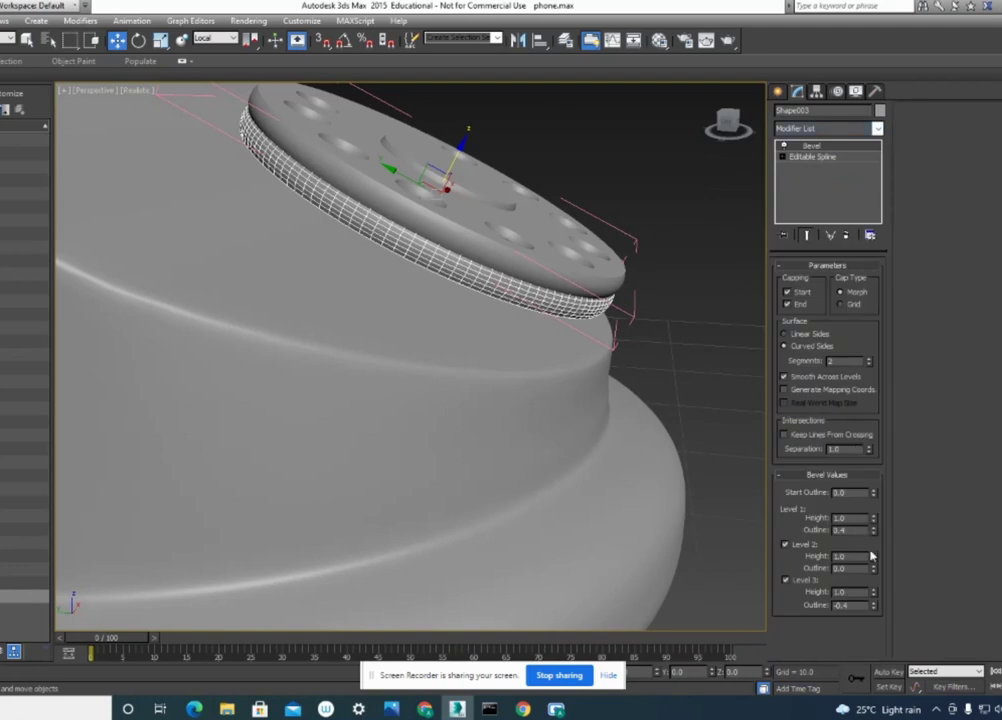
left_click_drag(873, 557, 870, 544)
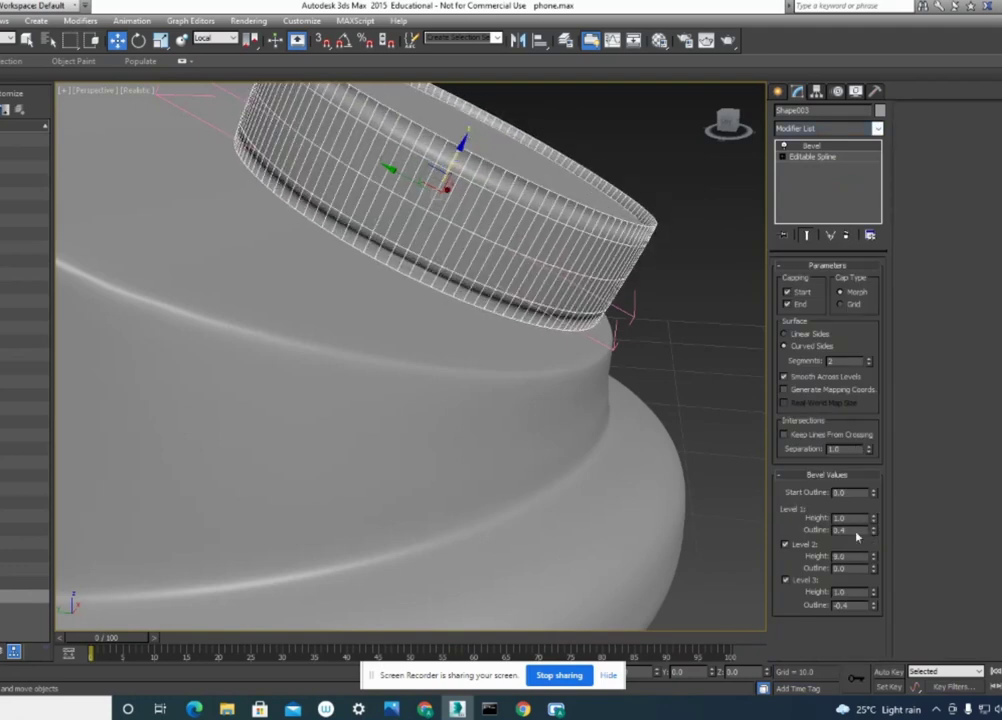
Move the beveled ring down on Z to sit beneath the holed dial.
left_click_drag(461, 143, 437, 201)
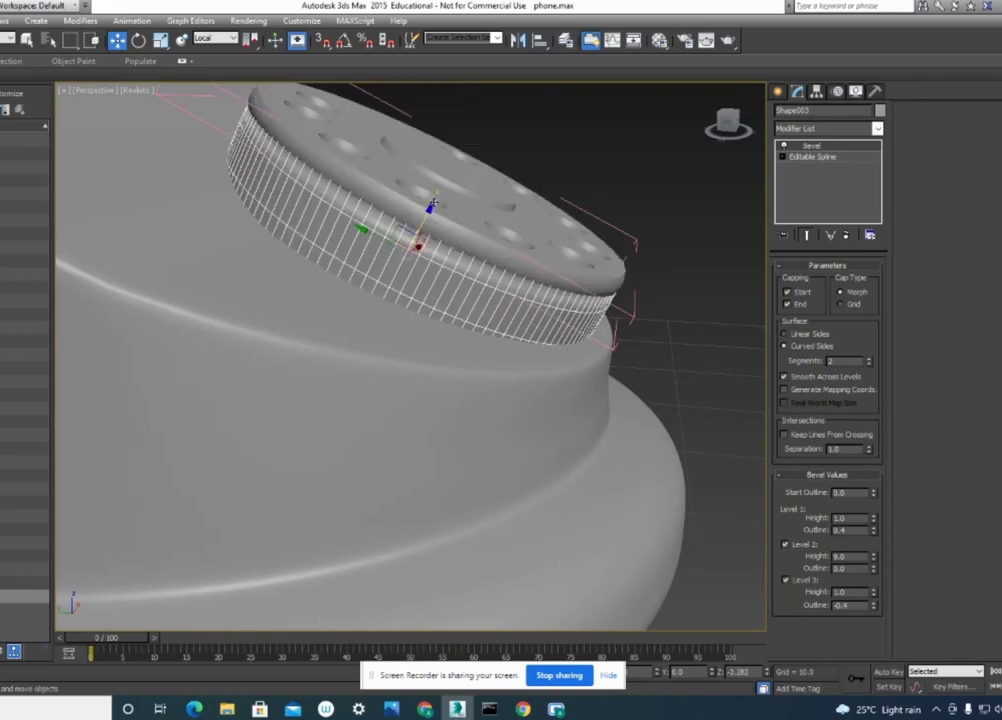
left_click(712, 250)
scroll(713, 330, "down", 5)
mouse_move(713, 358)
middle_mouse_down("alt")
mouse_move(620, 403)
mouse_move(474, 367)
mouse_move(631, 381)
mouse_move(687, 369)
mouse_move(671, 362)
mouse_move(512, 398)
mouse_move(598, 373)
middle_mouse_up("alt")
scroll(653, 353, "down", 2)
scroll(669, 365, "down", 5)
mouse_move(669, 365)
middle_mouse_down("alt")
mouse_move(671, 391)
mouse_move(603, 427)
mouse_move(655, 385)
middle_mouse_up("alt")
scroll(603, 427, "up", 5)
scroll(603, 427, "up", 1)
scroll(650, 420, "up", 3)
scroll(655, 385, "down", 2)
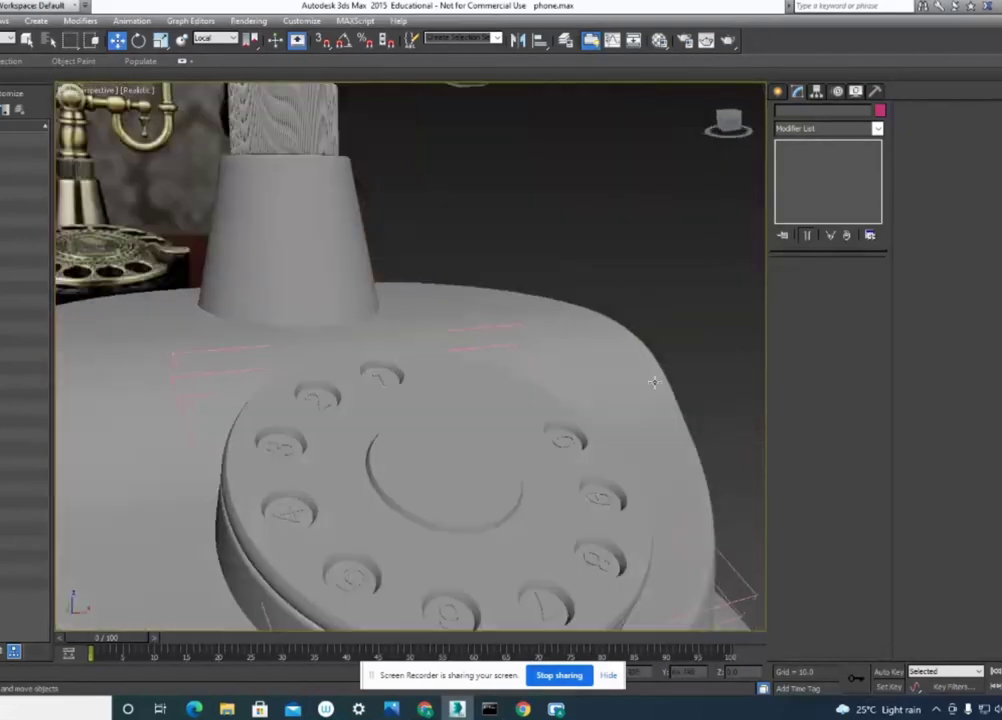
scroll(651, 389, "down", 2)
scroll(649, 320, "down", 2)
scroll(647, 313, "down", 2)
mouse_move(647, 313)
middle_mouse_down("alt")
mouse_move(655, 358)
mouse_move(629, 393)
mouse_move(646, 358)
mouse_move(601, 298)
mouse_move(577, 324)
mouse_move(593, 318)
mouse_move(571, 300)
mouse_move(617, 297)
mouse_move(629, 376)
mouse_move(253, 275)
middle_mouse_up("alt")
scroll(601, 298, "up", 3)
middle_click_drag(255, 329, 535, 353, "alt")
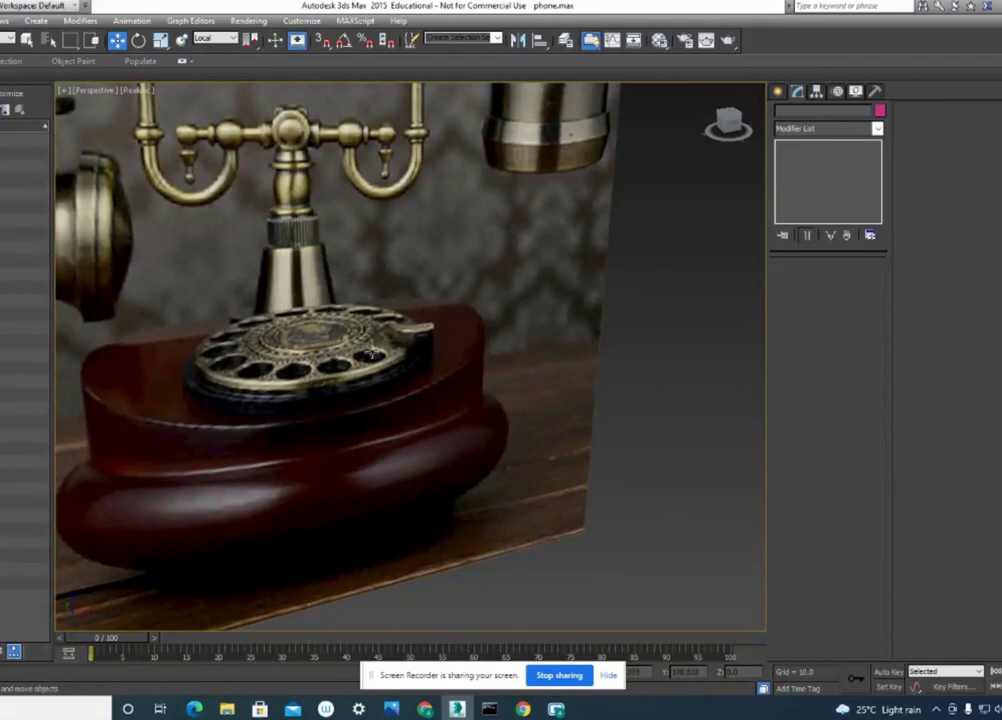
scroll(295, 276, "down", 5)
scroll(295, 276, "down", 3)
scroll(494, 299, "up", 2)
middle_click_drag(494, 299, 561, 341, "alt")
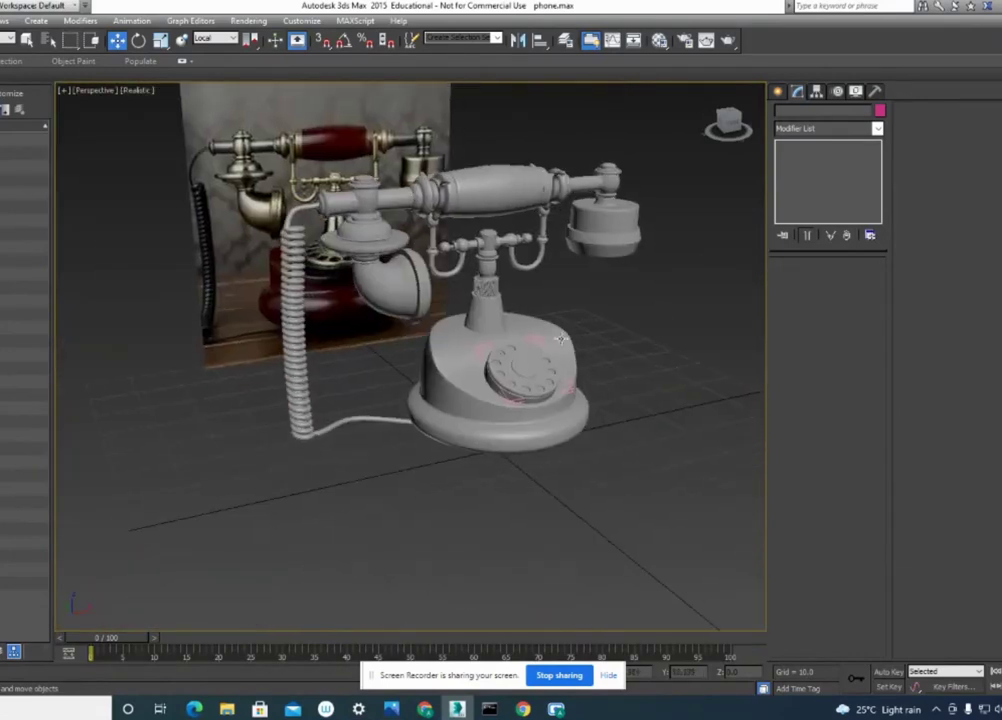
mouse_move(629, 373)
middle_mouse_down("alt")
mouse_move(588, 441)
mouse_move(568, 398)
mouse_move(625, 341)
middle_mouse_up("alt")
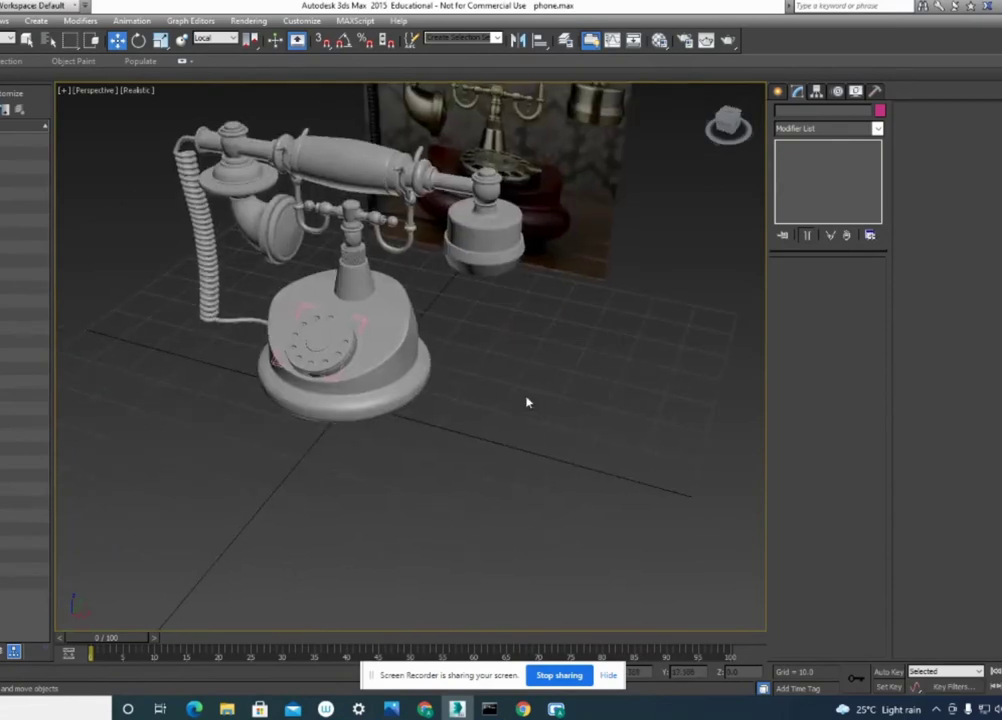
scroll(526, 401, "down", 3)
mouse_move(510, 396)
middle_mouse_down("alt")
mouse_move(541, 405)
mouse_move(622, 374)
mouse_move(642, 341)
mouse_move(387, 429)
middle_mouse_up("alt")
scroll(405, 418, "up", 3)
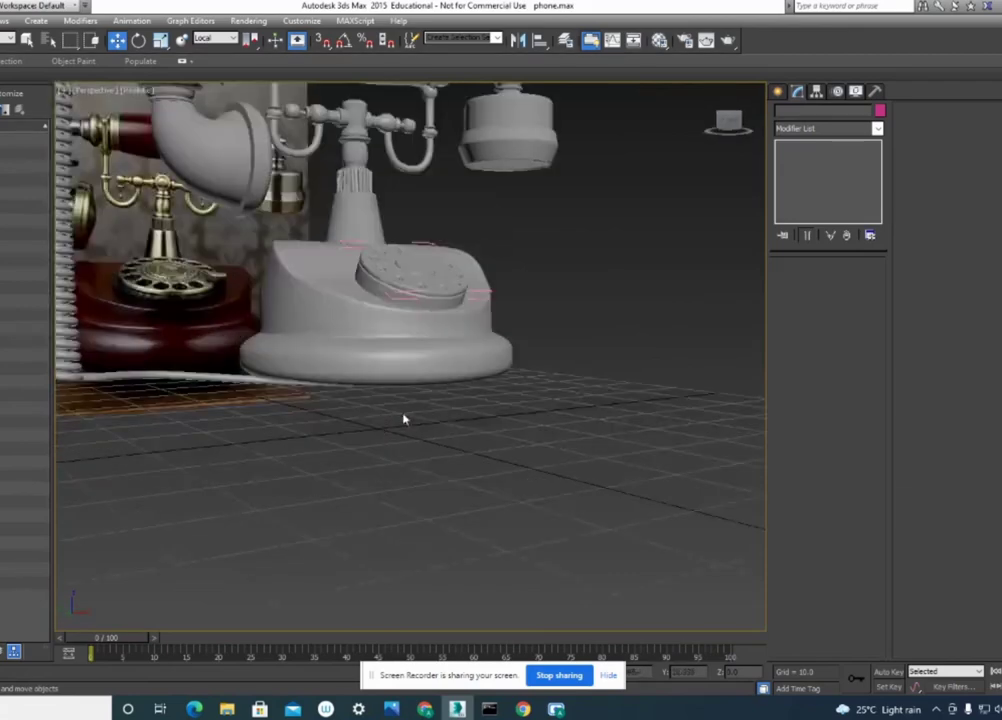
scroll(464, 371, "up", 2)
mouse_move(464, 371)
middle_mouse_down("alt")
mouse_move(543, 371)
mouse_move(418, 407)
mouse_move(441, 389)
mouse_move(434, 403)
mouse_move(492, 396)
mouse_move(412, 268)
middle_mouse_up("alt")
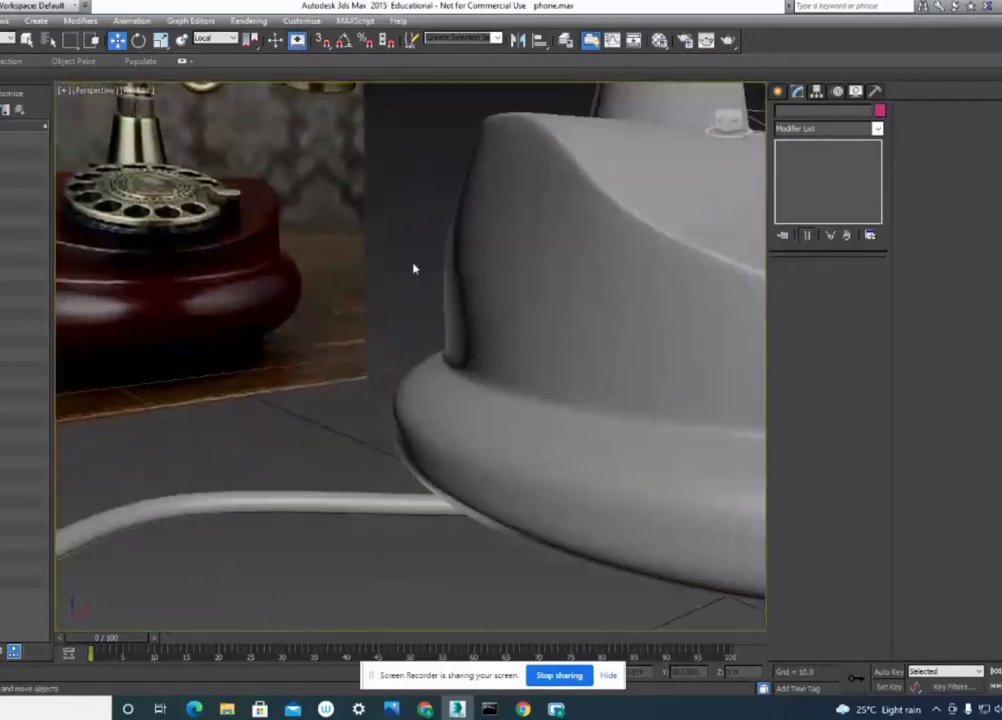
Collapse the phone base's modifier stack, then undo it to restore FFD and MeshSmooth.
left_click(511, 373)
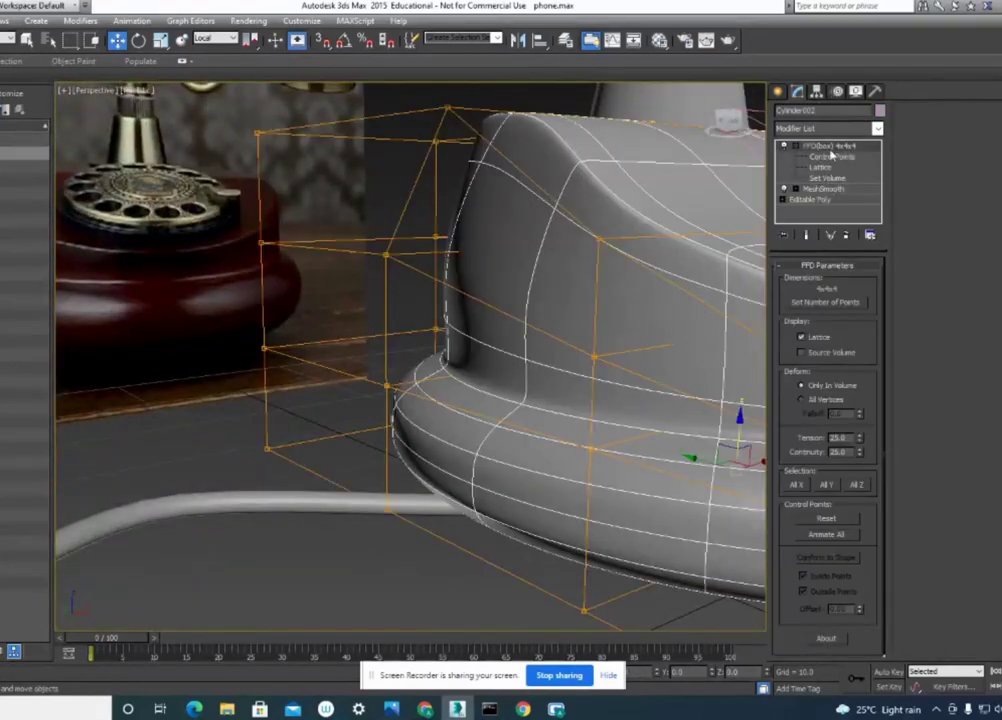
right_click(832, 146)
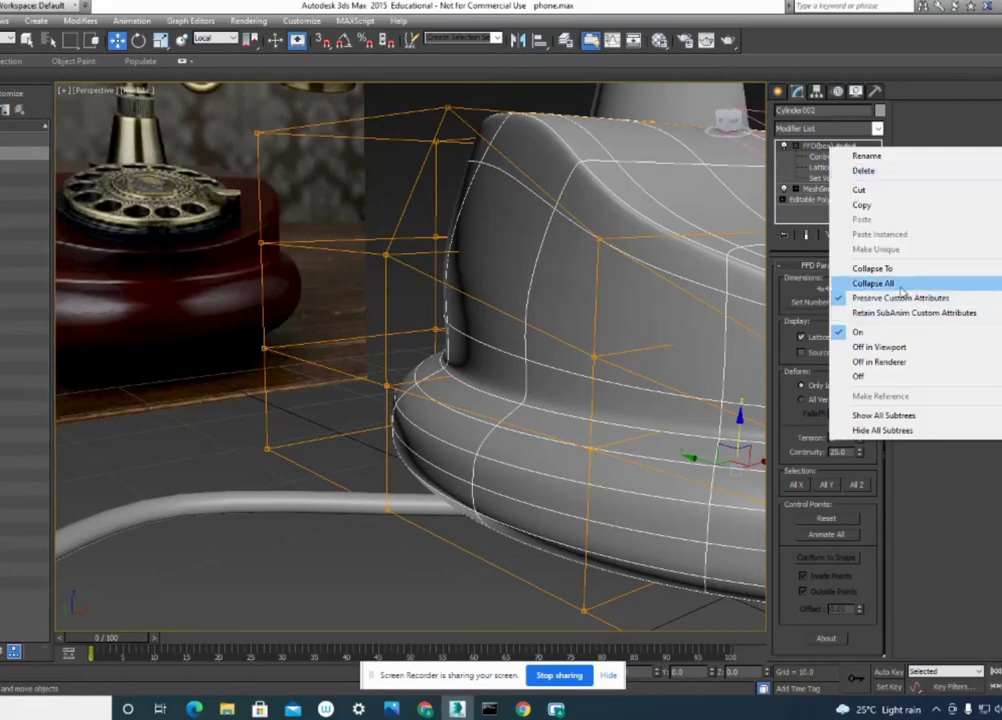
left_click(885, 283)
left_click(509, 393)
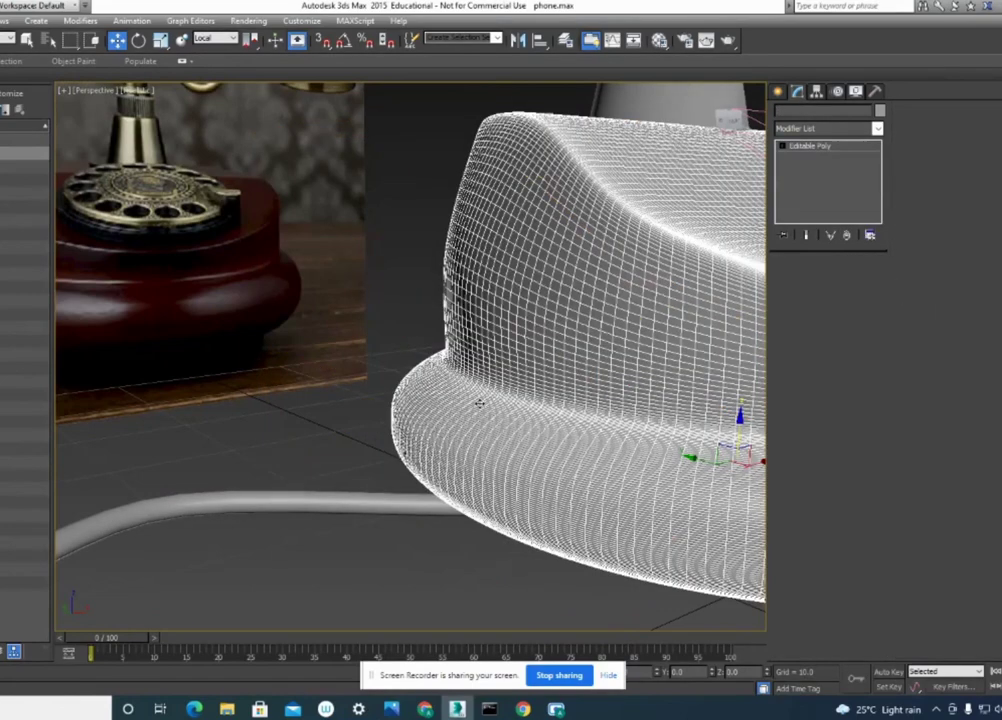
left_click(475, 584)
mouse_move(501, 510)
middle_mouse_down("alt")
mouse_move(526, 476)
mouse_move(467, 412)
mouse_move(398, 280)
middle_mouse_up("alt")
scroll(526, 476, "down", 3)
scroll(530, 476, "up", 3)
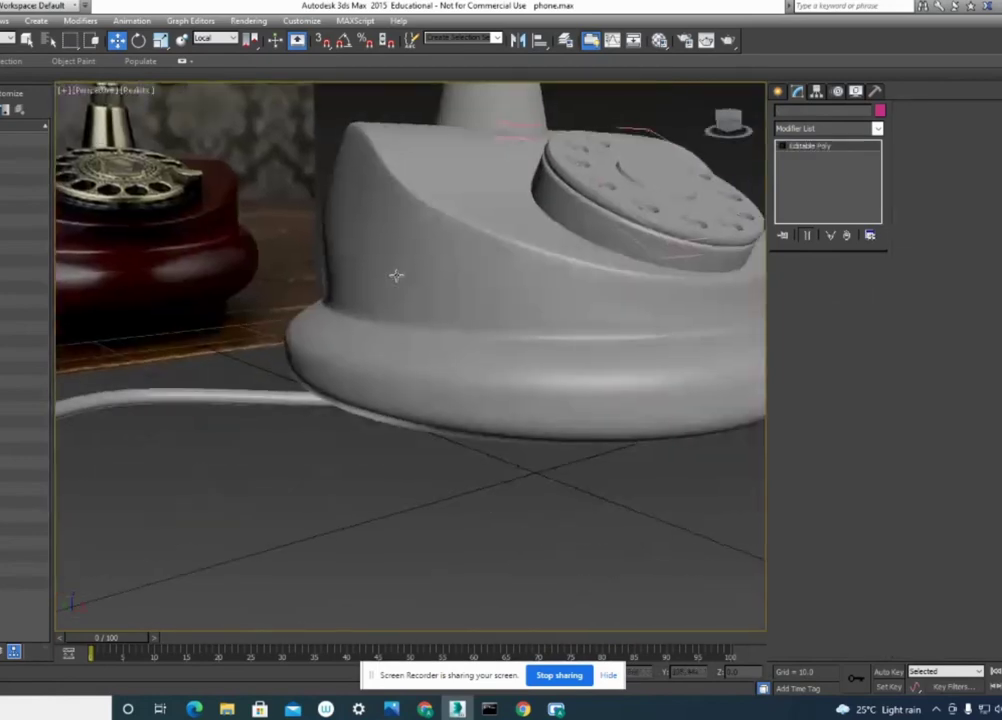
left_click(466, 325)
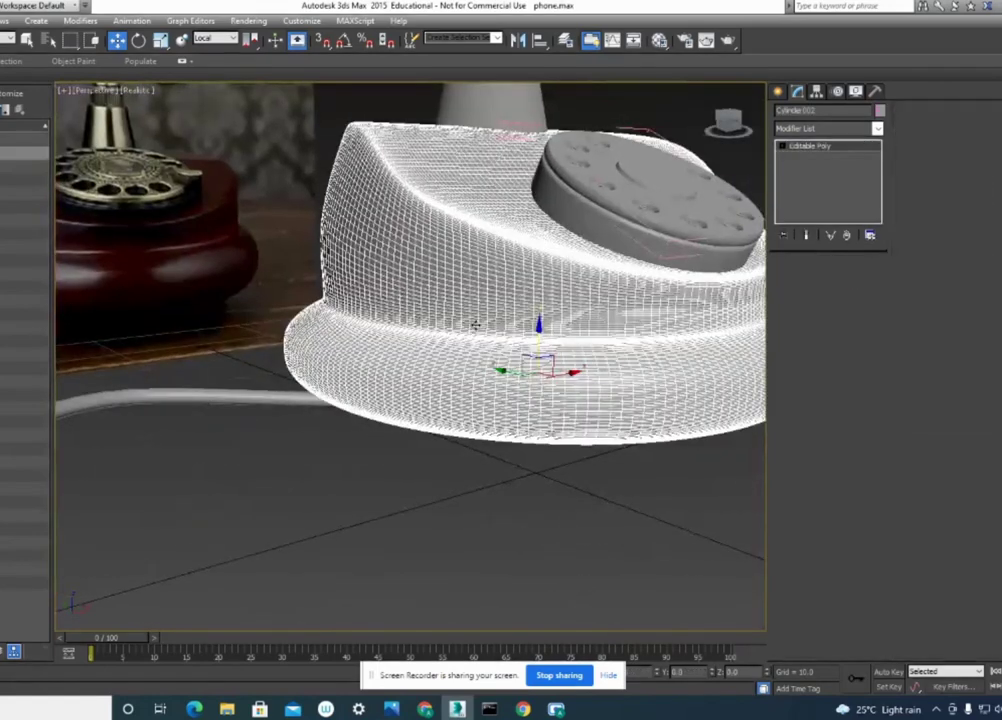
key("ctrl+z")
key("ctrl+z")
key("ctrl+z")
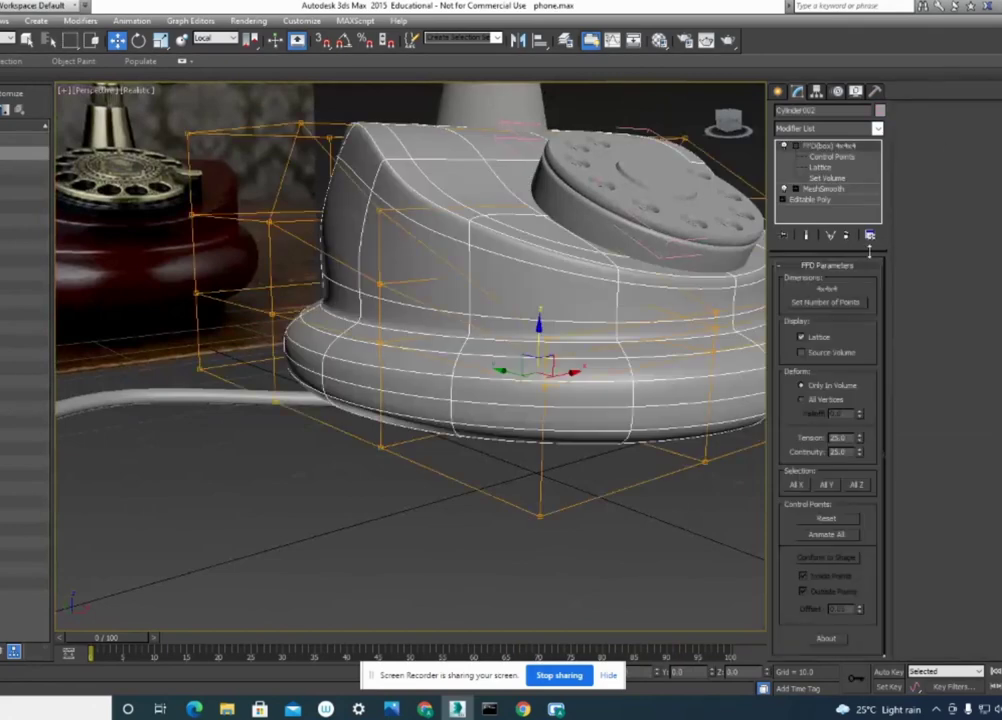
Compare the base with and without smoothing, then place MeshSmooth above FFD(box).
left_click(795, 147)
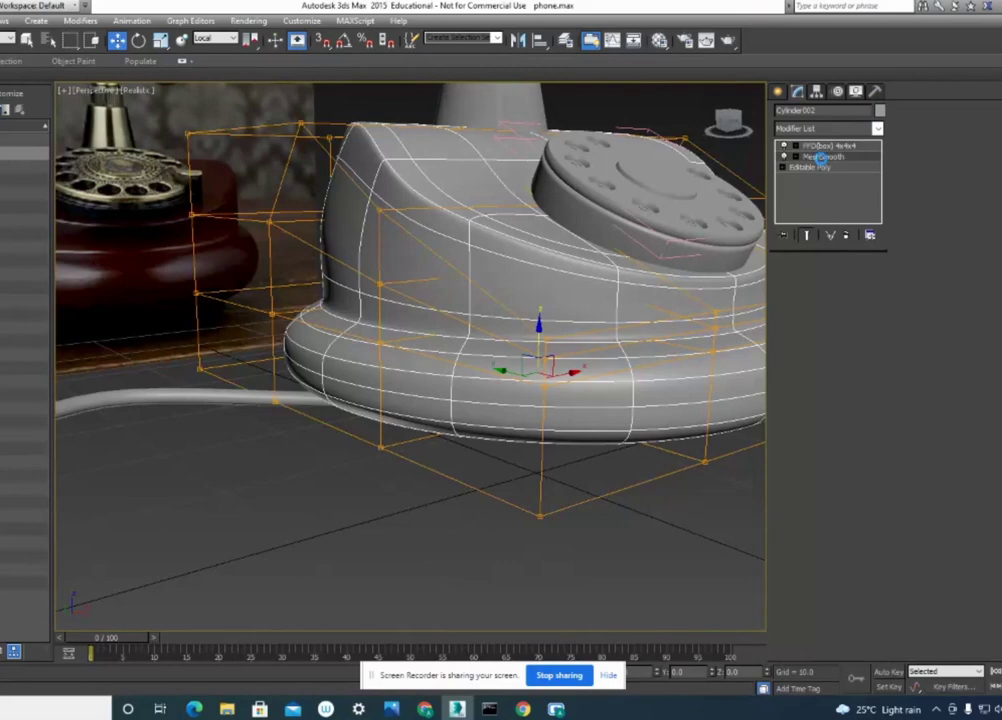
left_click(820, 158)
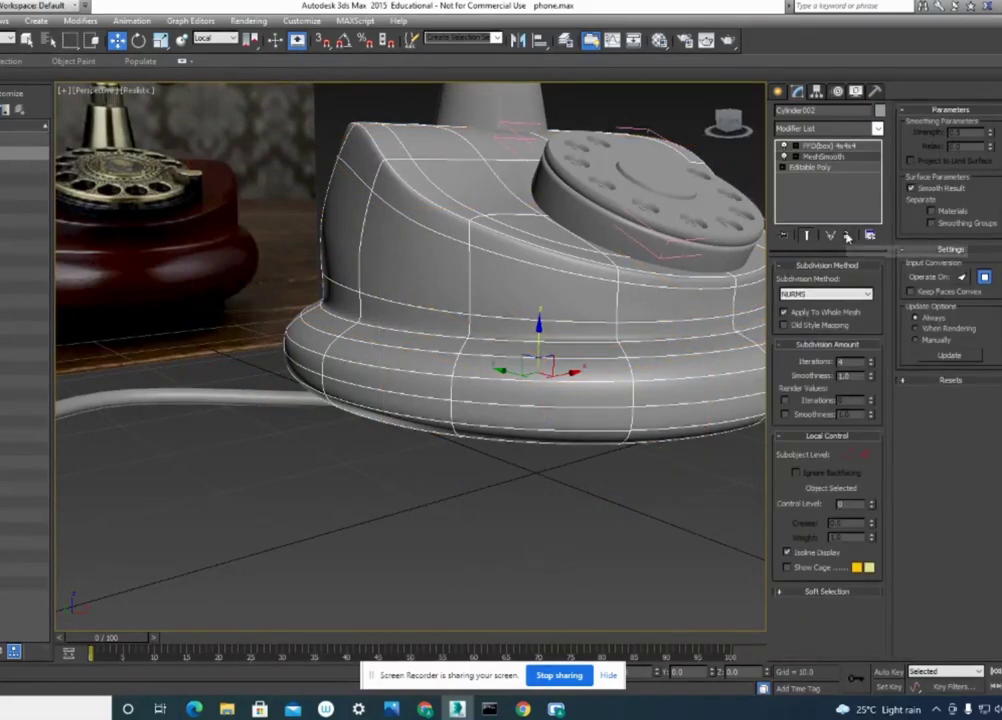
left_click(784, 157)
left_click(784, 157)
left_click(784, 157)
left_click(784, 157)
left_click(784, 157)
left_click(784, 157)
left_click(784, 157)
left_click(784, 157)
left_click(784, 157)
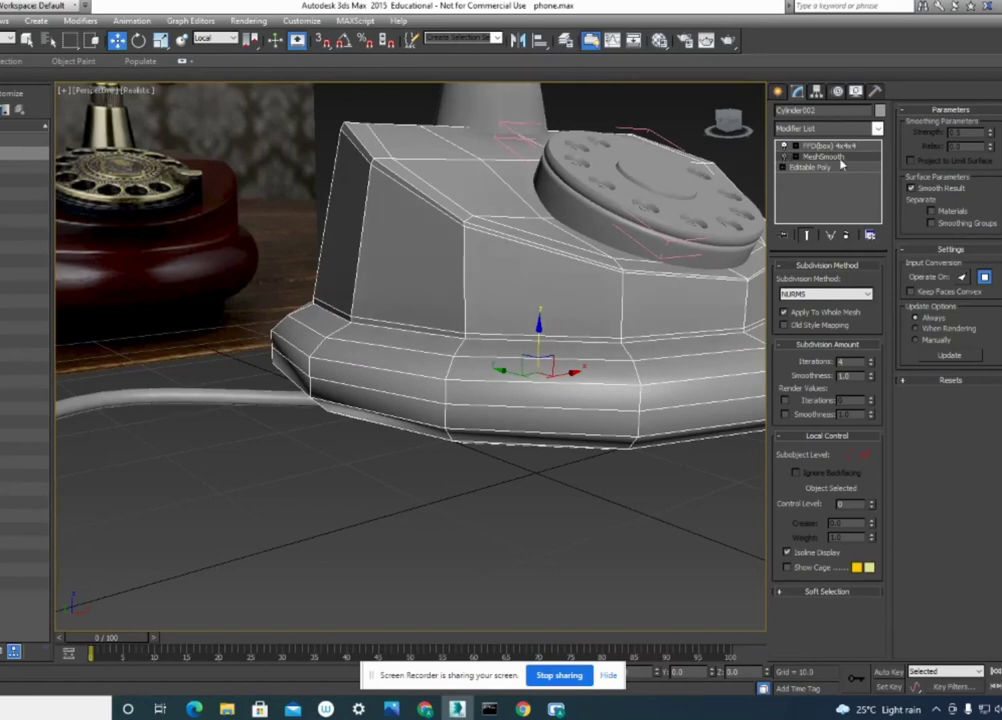
left_click_drag(841, 162, 839, 148)
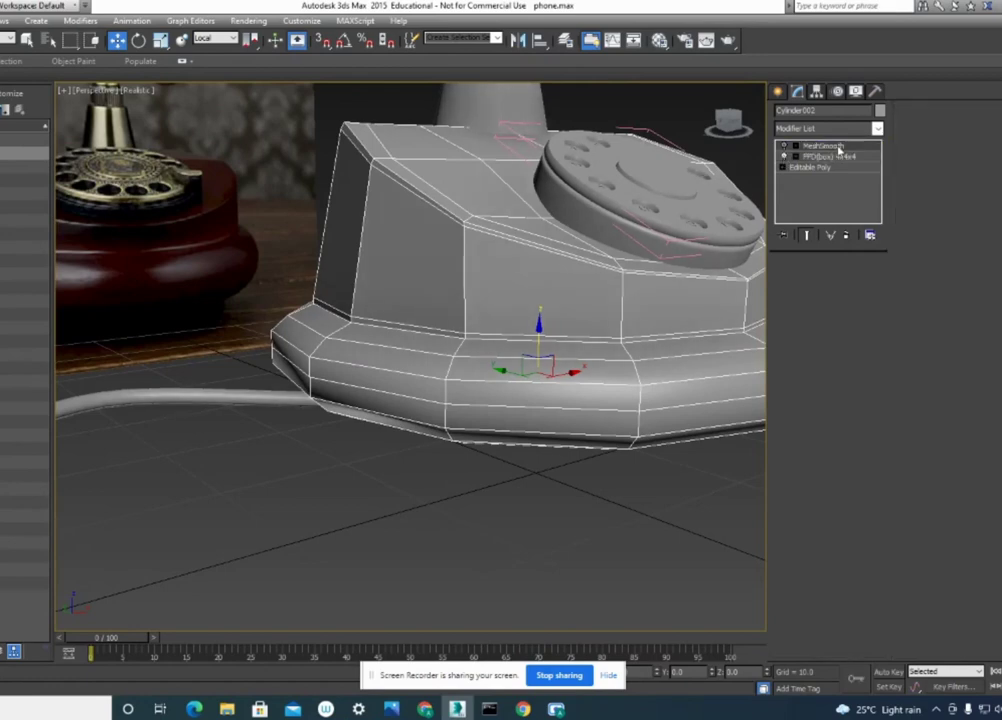
left_click(785, 147)
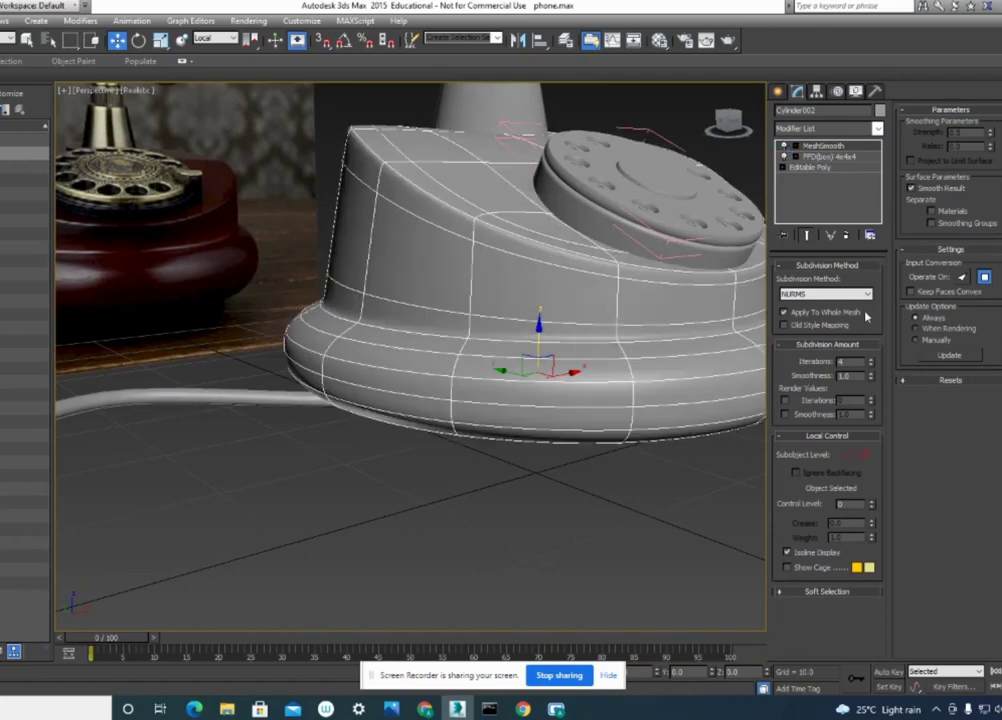
Enable MeshSmooth's separate render-time Iterations and Smoothness values.
double_click(823, 146)
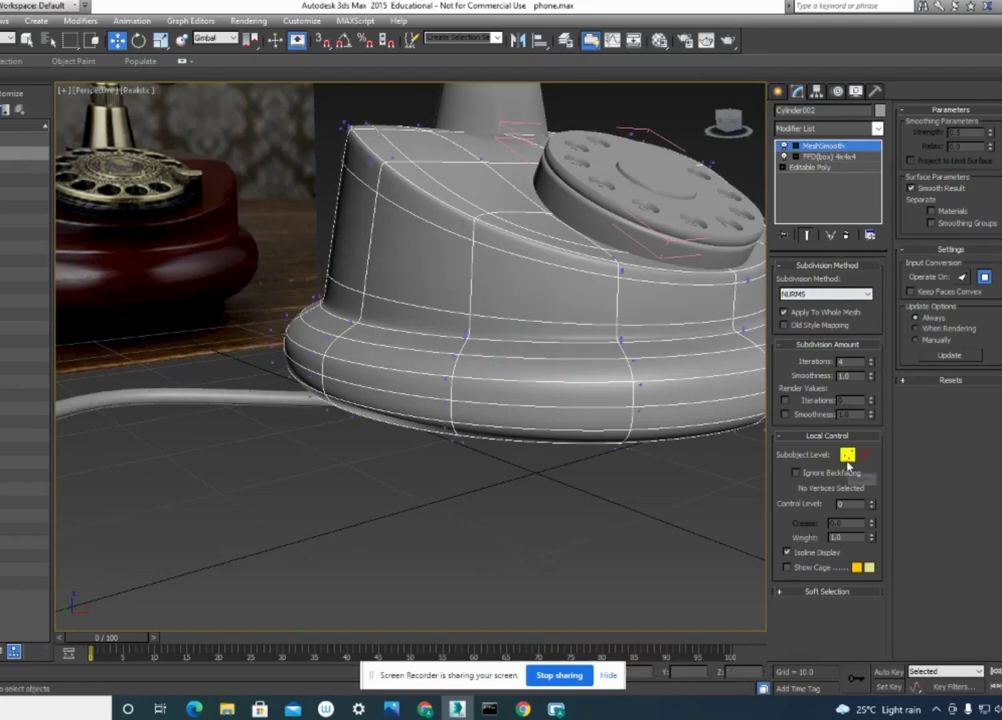
left_click(848, 454)
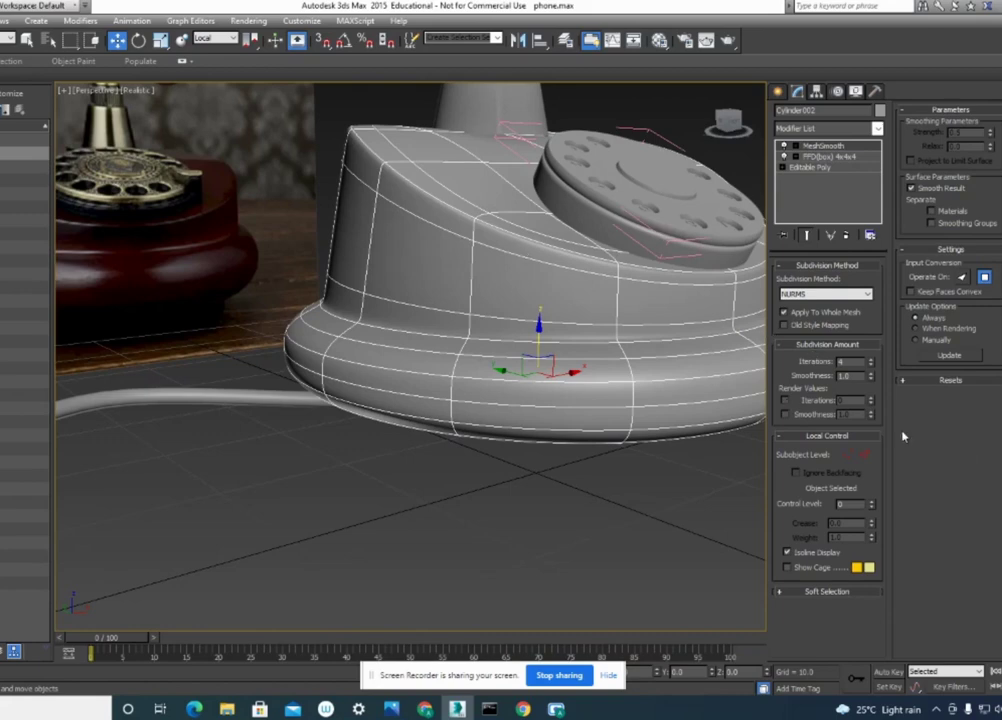
left_click(785, 400)
left_click(785, 414)
Set the base's MeshSmooth viewport iterations to 0.
left_click(870, 365)
left_click(870, 365)
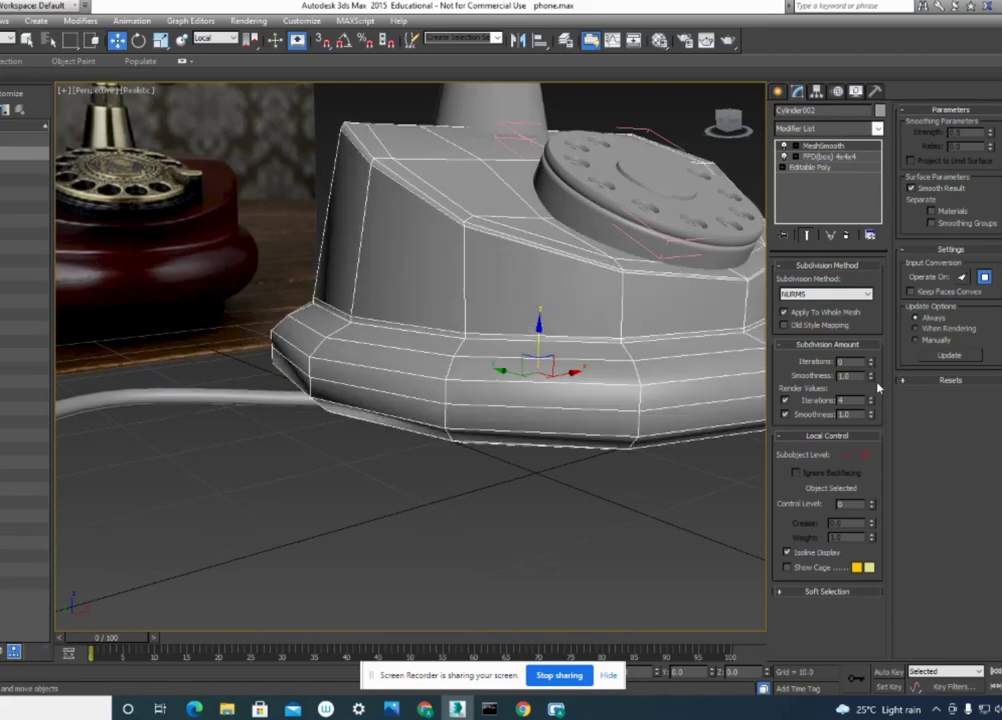
middle_click_drag(450, 350, 336, 415, "alt")
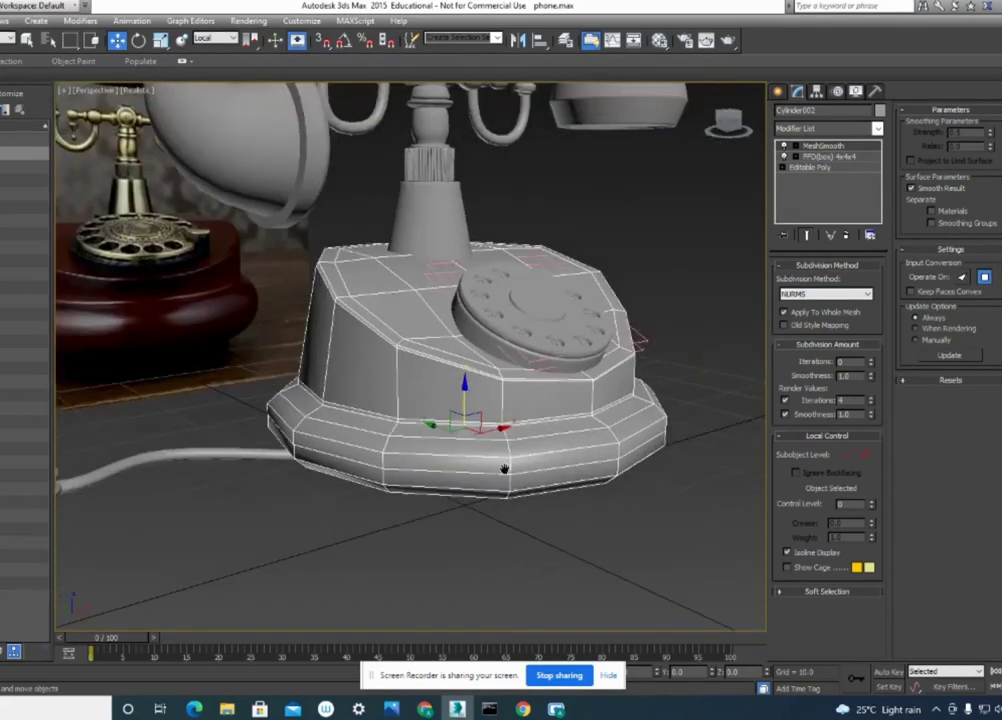
Render a test image showing the smooth base, close it, and select the Hearing earpiece.
key("shift+q")
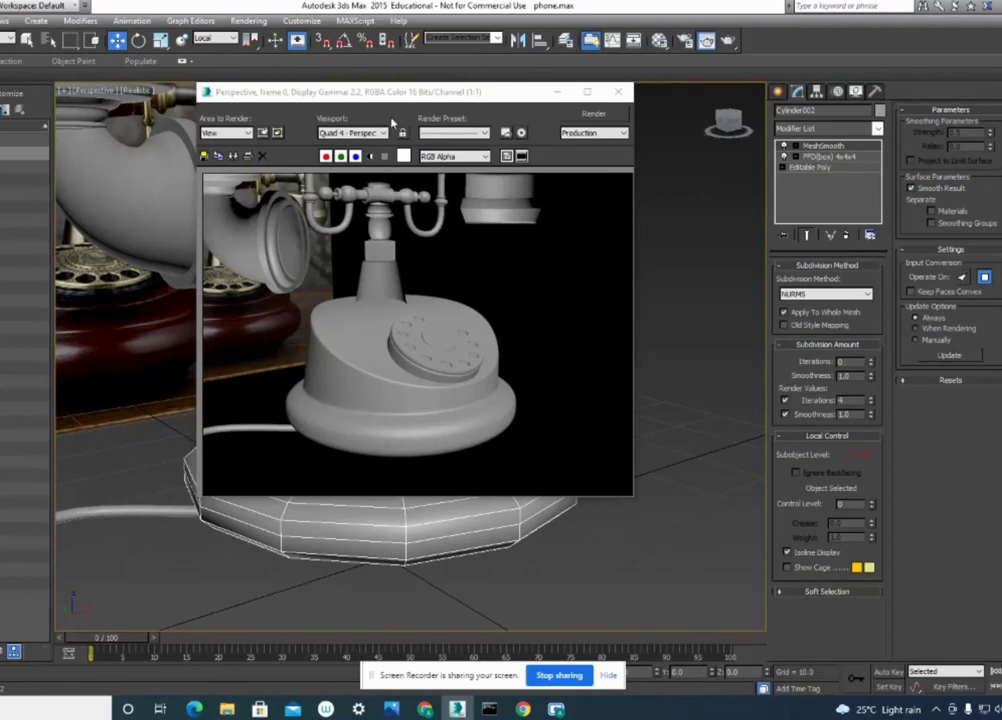
left_click_drag(310, 91, 682, 74)
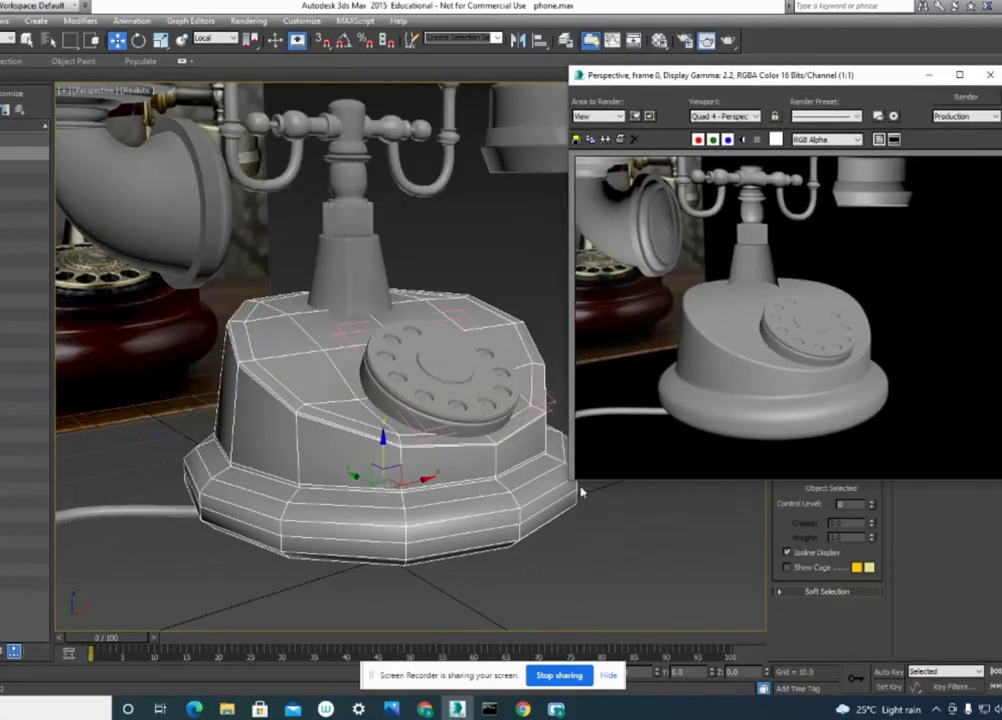
left_click(990, 75)
middle_click_drag(646, 335, 597, 474)
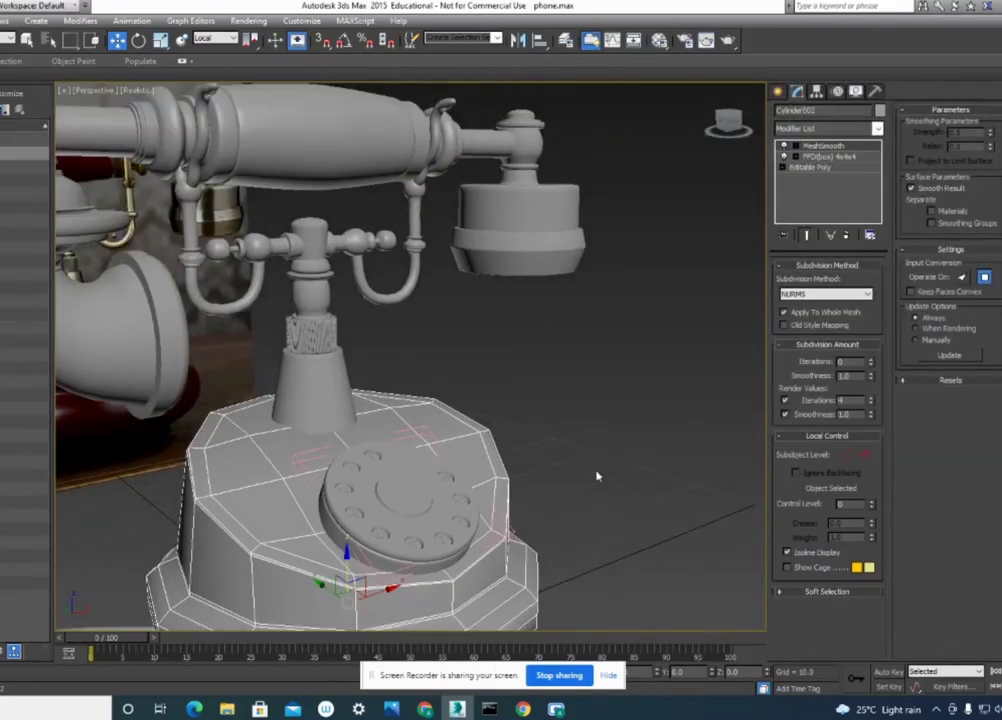
left_click(557, 219)
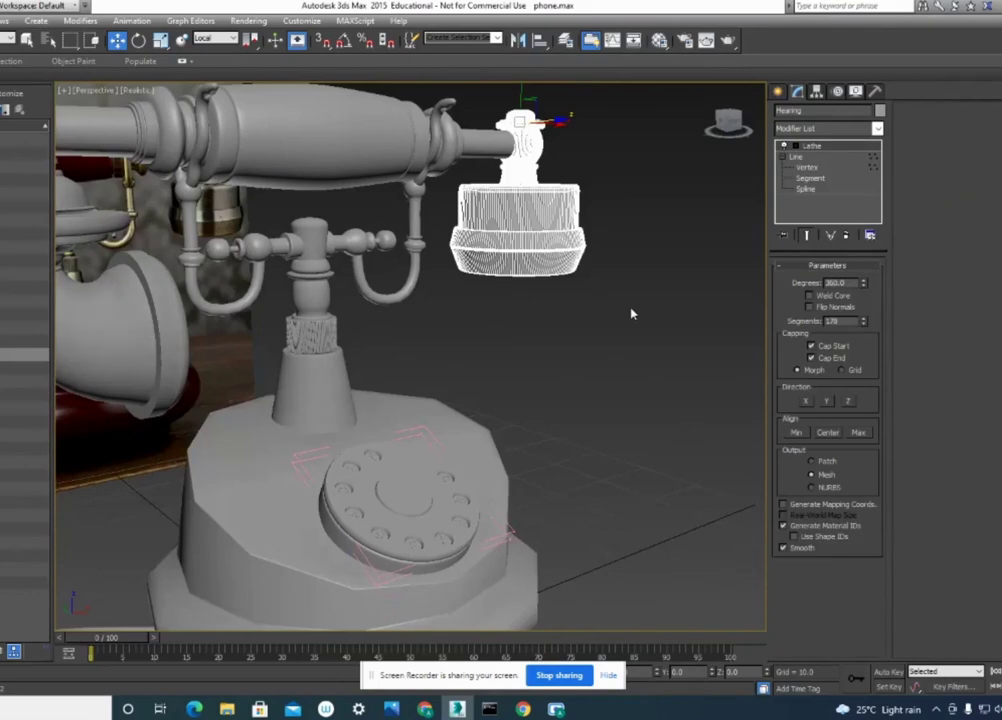
Select the Hearing earpiece and briefly inspect its lathe profile's vertices.
mouse_move(620, 336)
middle_mouse_down("alt")
mouse_move(637, 320)
mouse_move(576, 345)
middle_mouse_up("alt")
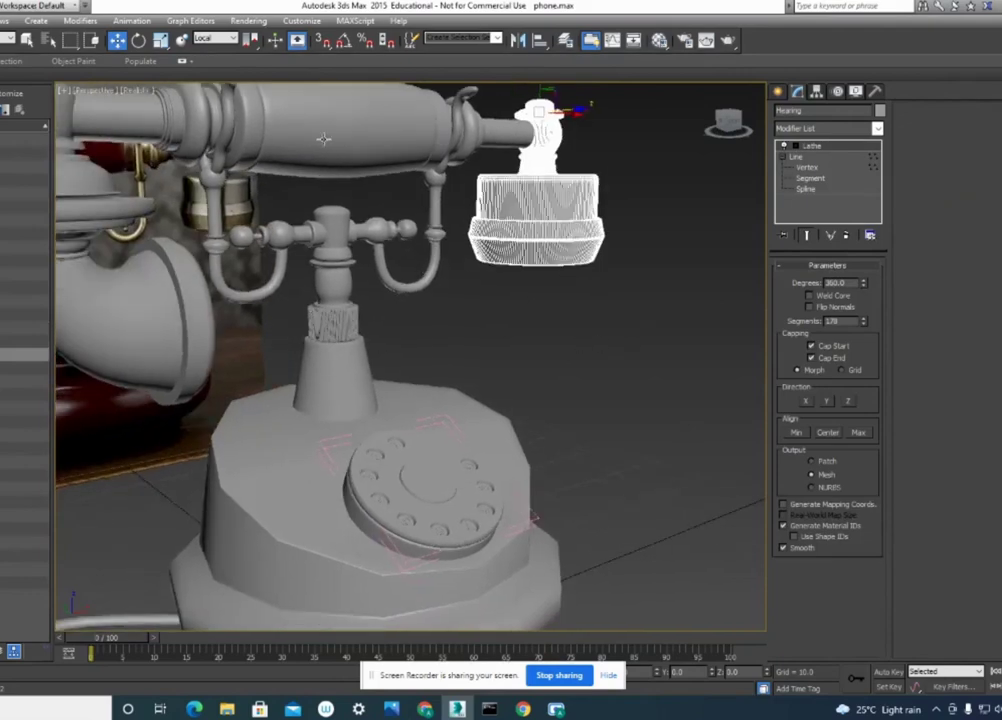
left_click(263, 103)
middle_click_drag(371, 241, 543, 298, "alt")
mouse_move(597, 351)
middle_mouse_down("alt")
mouse_move(488, 376)
mouse_move(488, 340)
mouse_move(537, 328)
middle_mouse_up("alt")
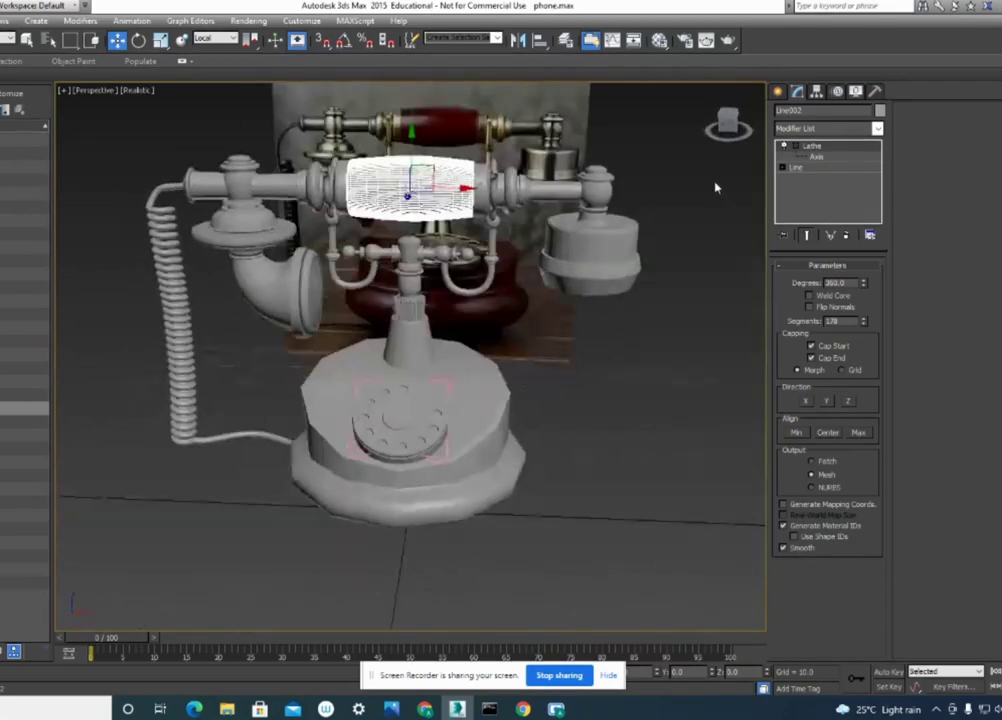
mouse_move(716, 190)
middle_mouse_down("alt")
mouse_move(617, 403)
mouse_move(631, 282)
mouse_move(622, 297)
mouse_move(717, 207)
middle_mouse_up("alt")
left_click(628, 278)
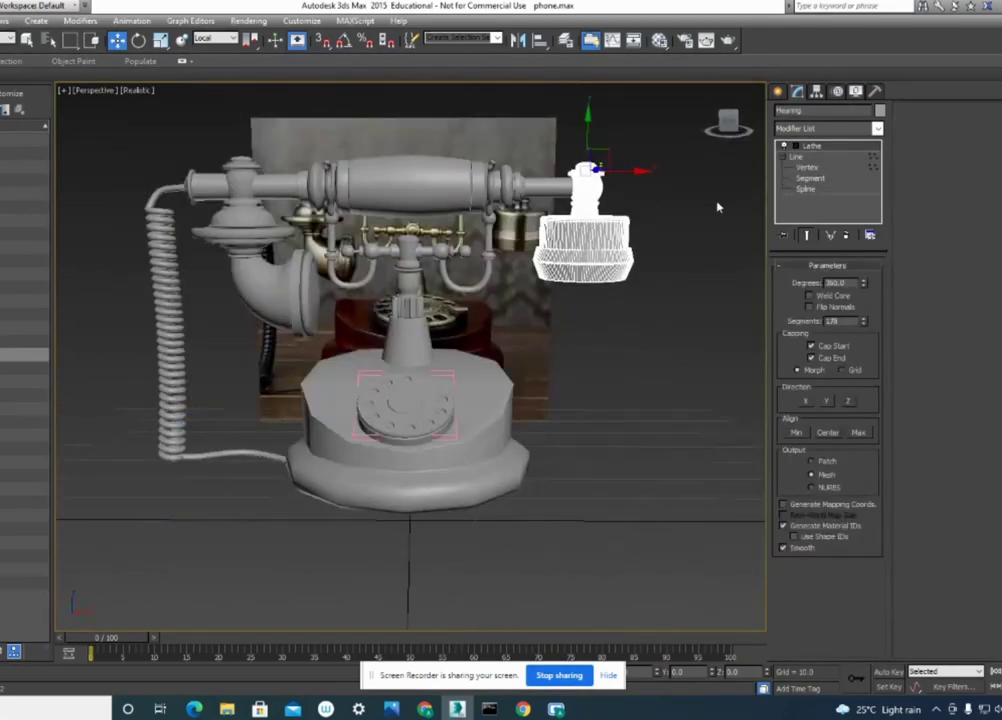
left_click(806, 167)
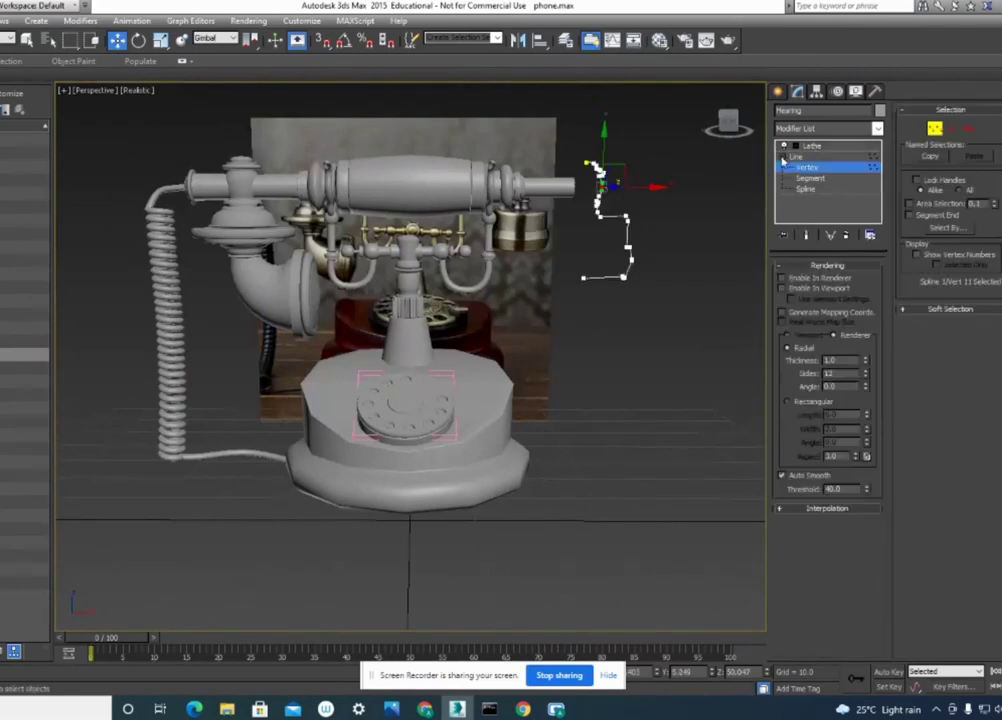
left_click(783, 158)
left_click(830, 147)
Open the Lathe modifier's options, dismiss them without collapsing, and undo.
right_click(830, 148)
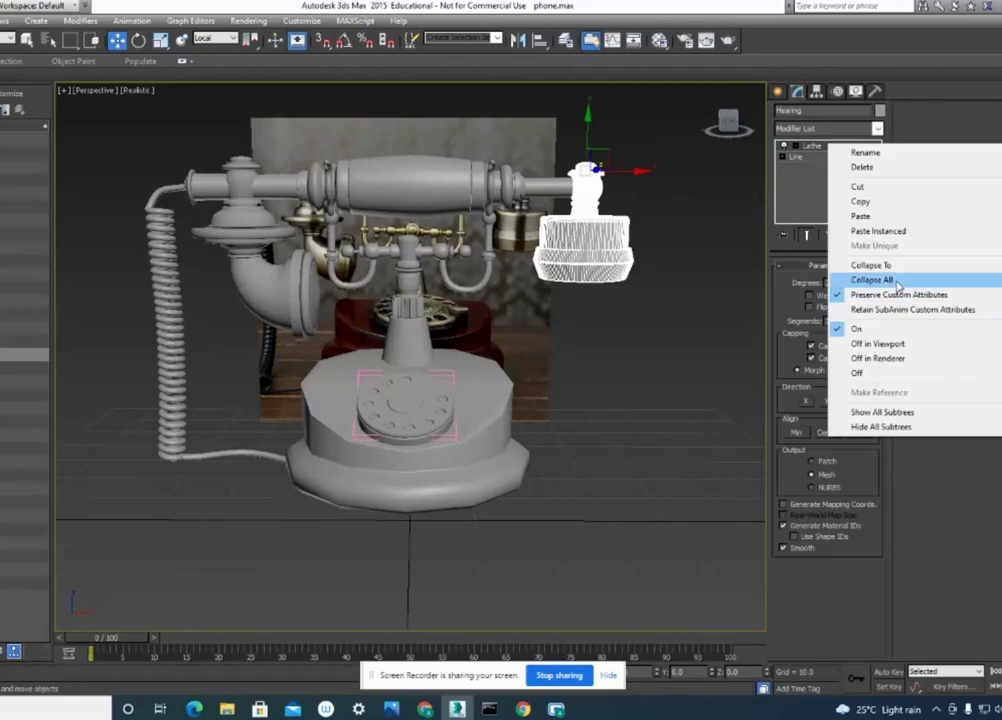
left_click(622, 372)
left_click(620, 368)
key("ctrl+z")
scroll(614, 365, "up", 1)
scroll(591, 370, "up", 2)
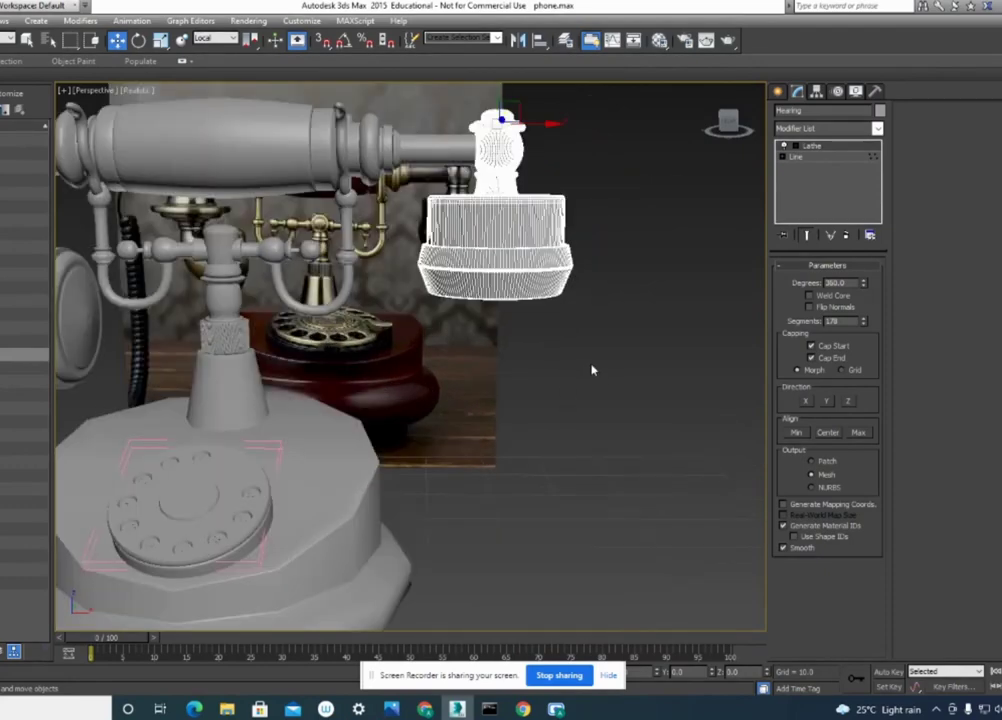
Change the Lathe Segments value from 178 to 12.
double_click(848, 320)
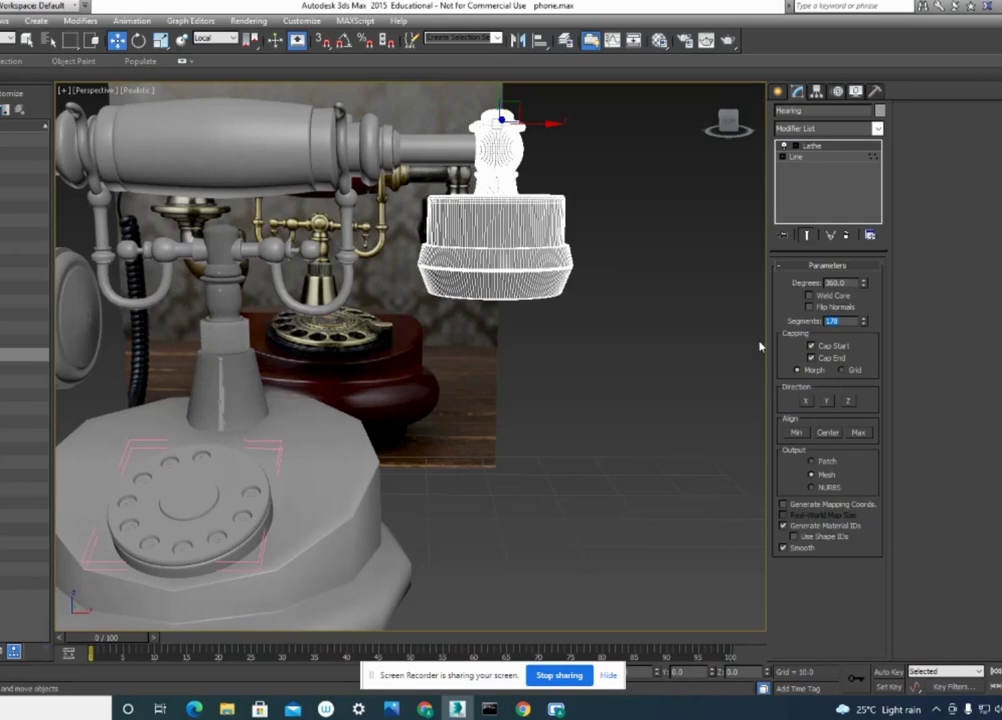
type("8")
key("Return")
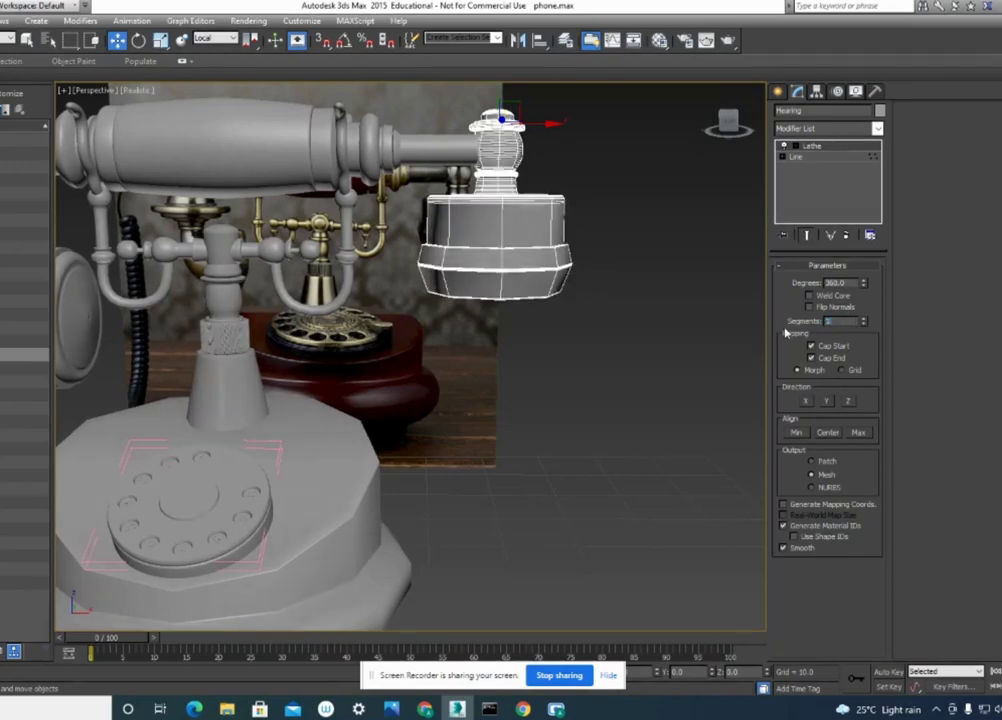
type("12")
key("Return")
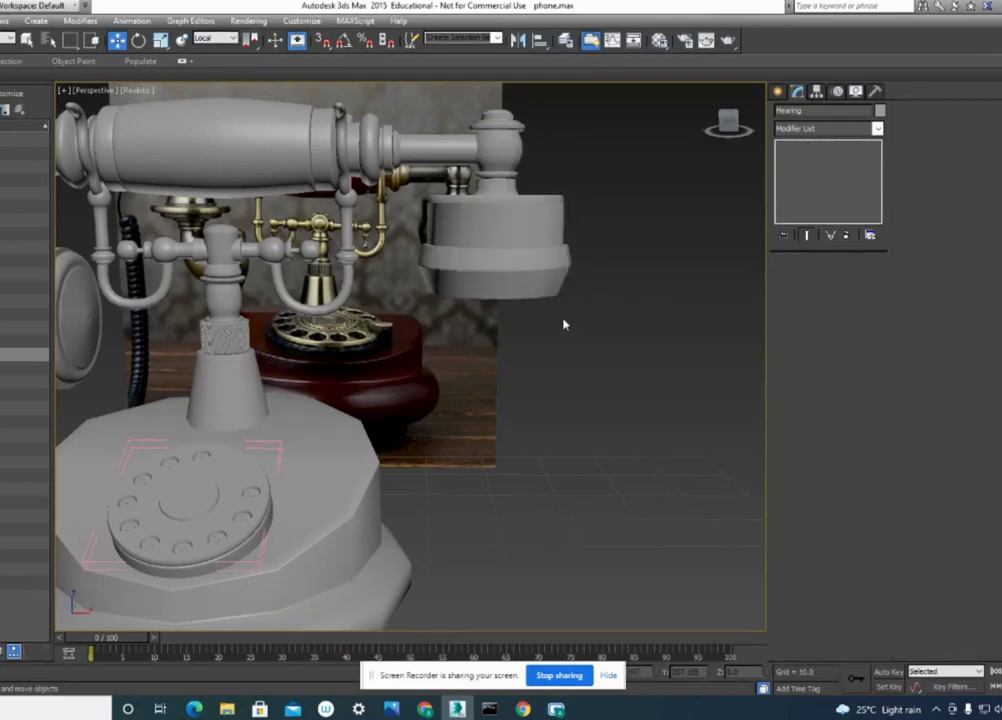
mouse_move(567, 344)
middle_mouse_down("alt")
mouse_move(577, 389)
mouse_move(603, 342)
mouse_move(600, 362)
middle_mouse_up("alt")
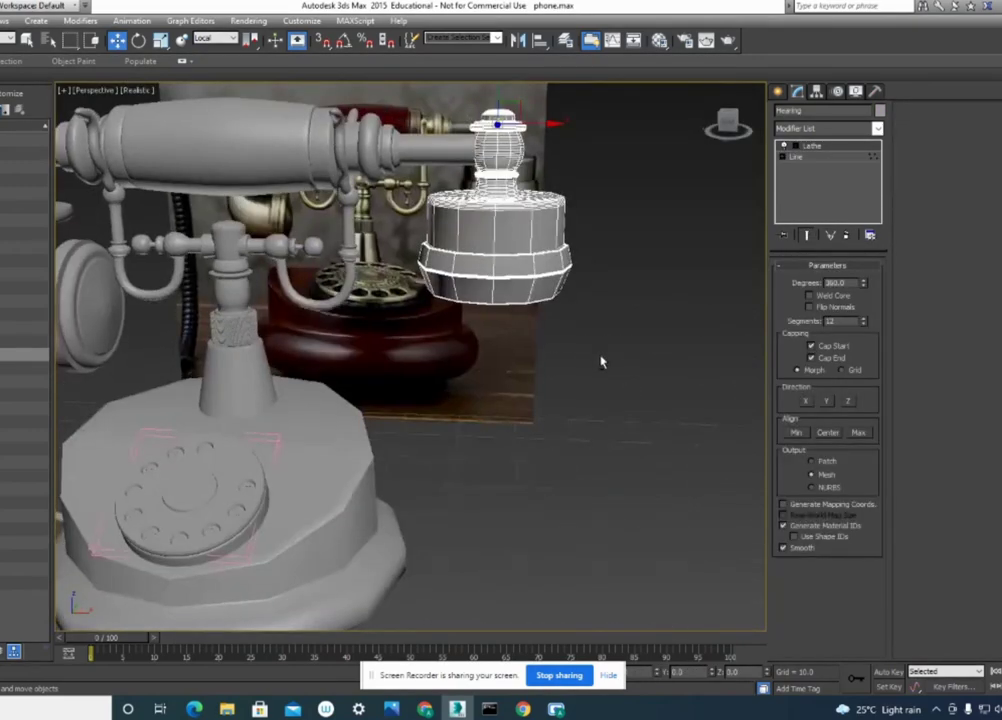
Collapse the earpiece's modifier stack and convert it to an Editable Poly.
middle_click_drag(635, 284, 660, 340, "alt")
right_click(824, 148)
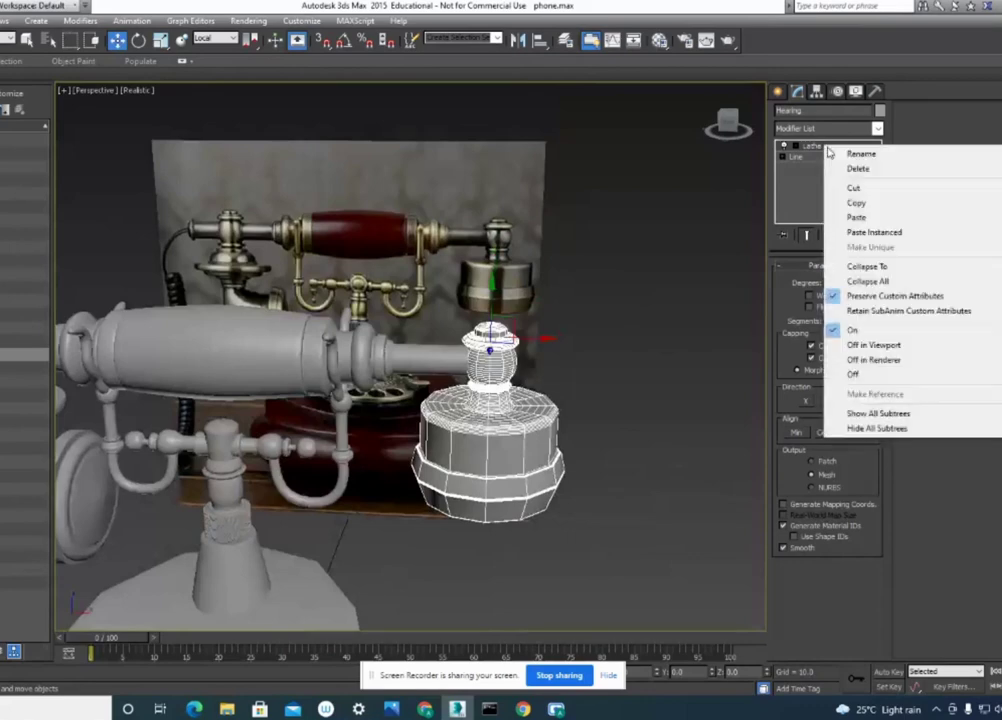
left_click(882, 284)
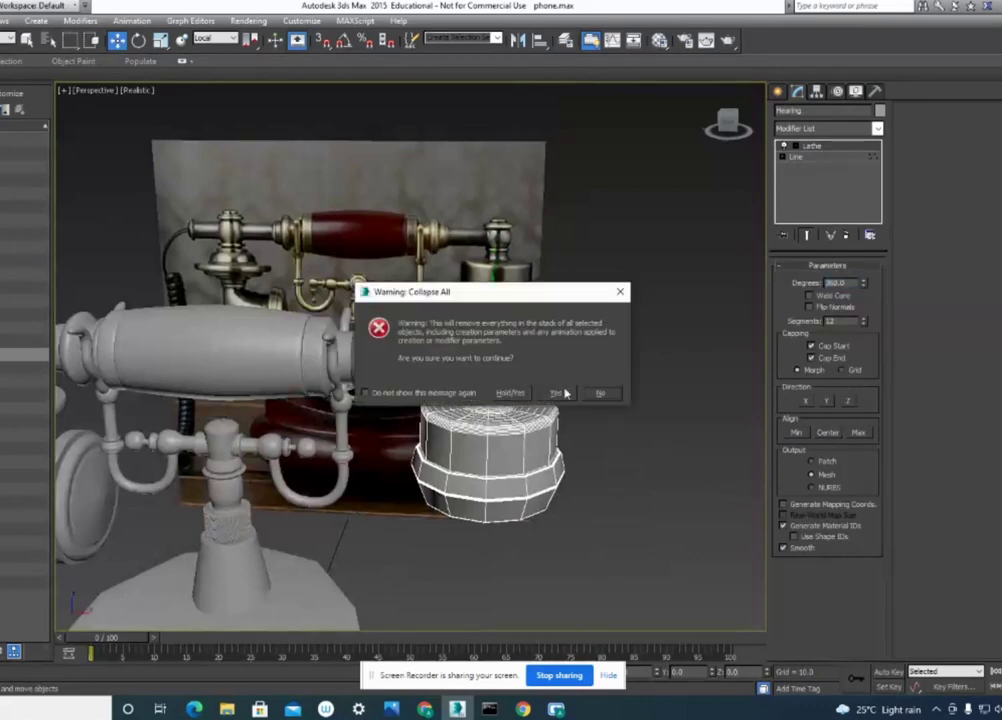
left_click(511, 394)
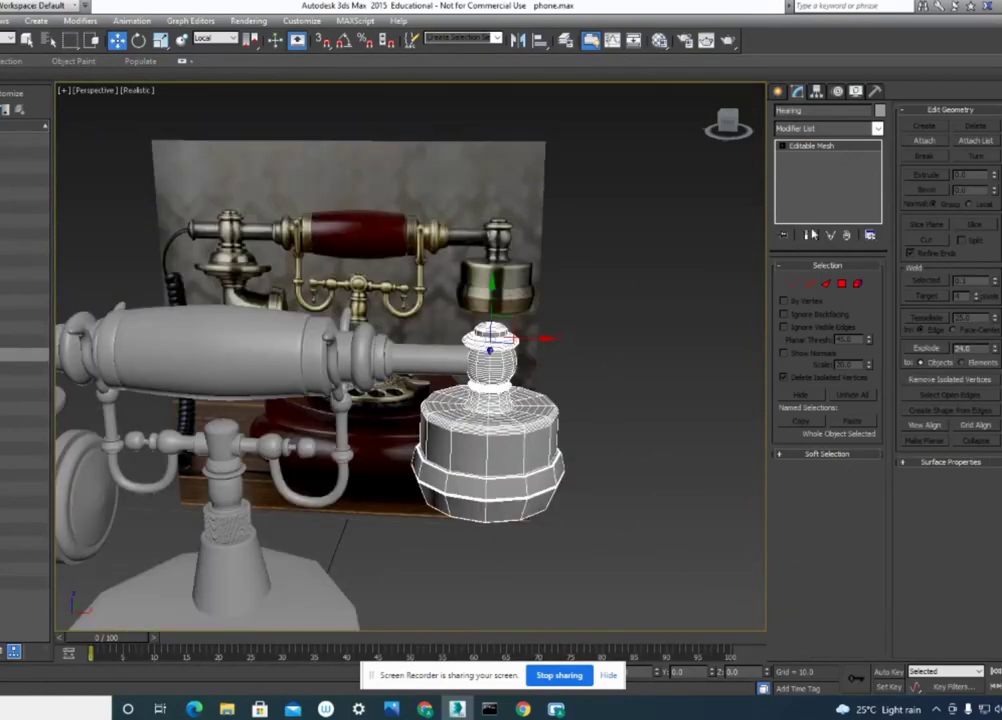
right_click(817, 155)
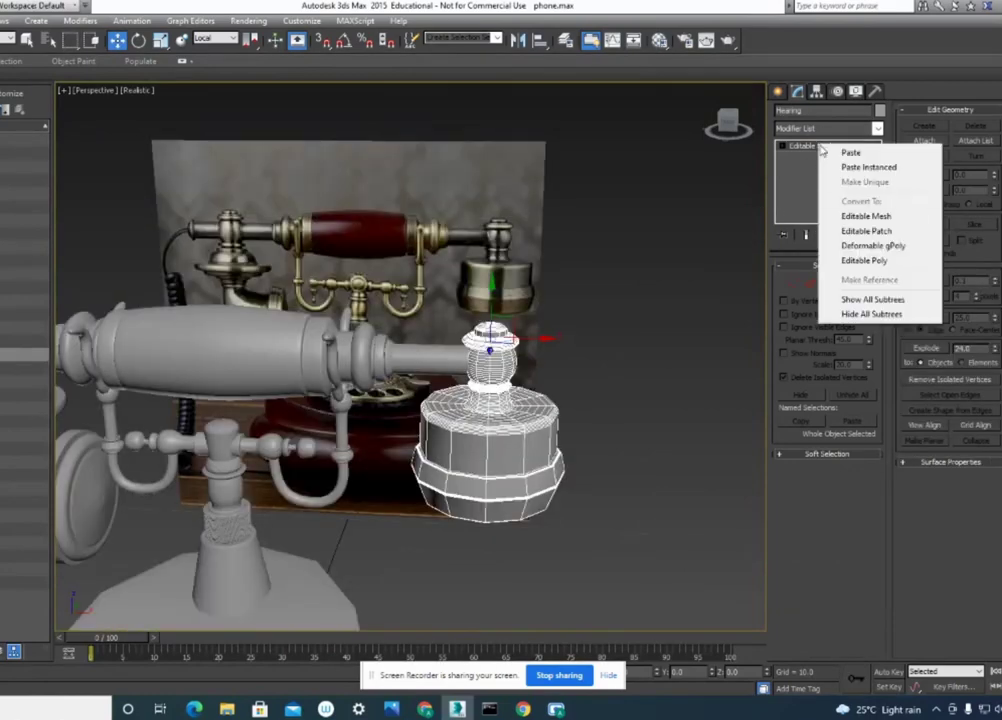
left_click(893, 262)
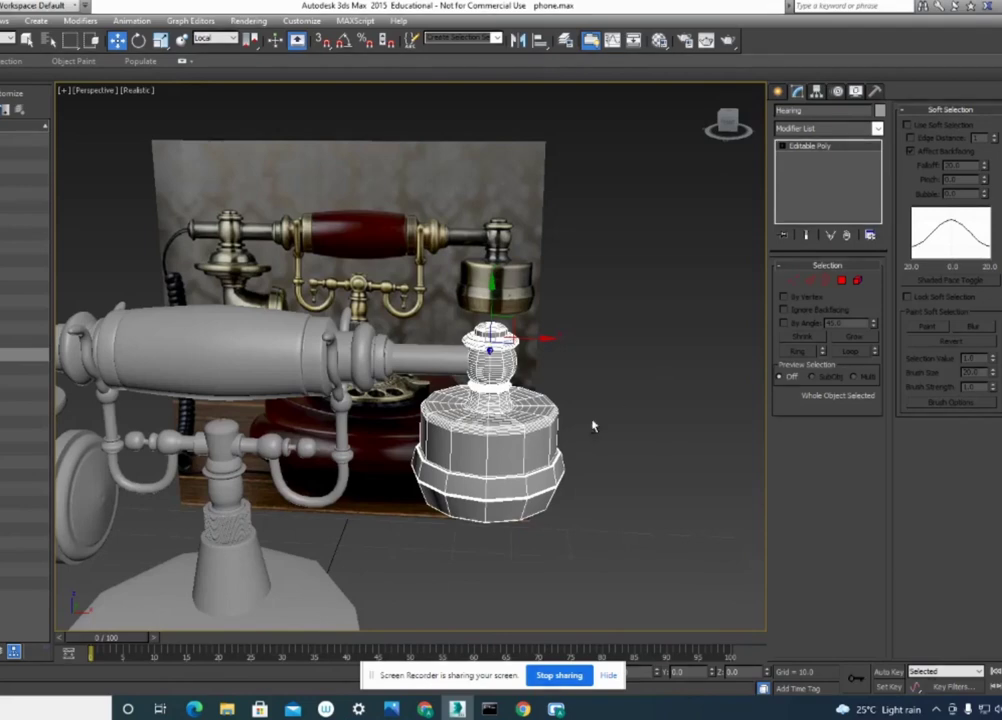
middle_click_drag(593, 420, 624, 396, "alt")
Add a MeshSmooth modifier to the earpiece and inspect the smoothed shape from above.
left_click(828, 128)
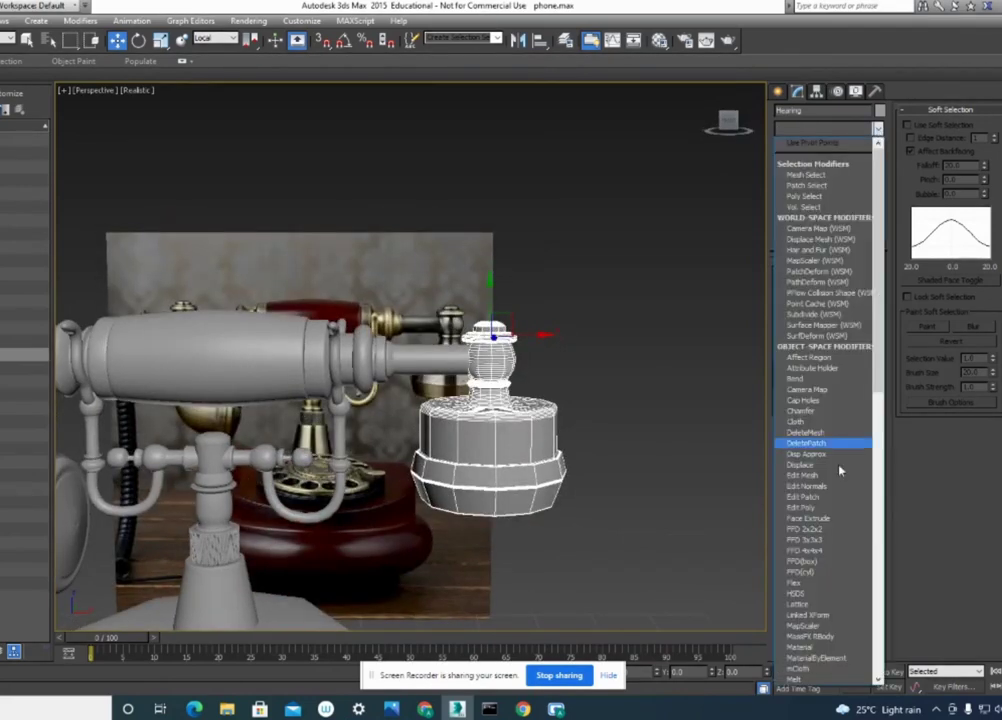
scroll(833, 637, "down", 15)
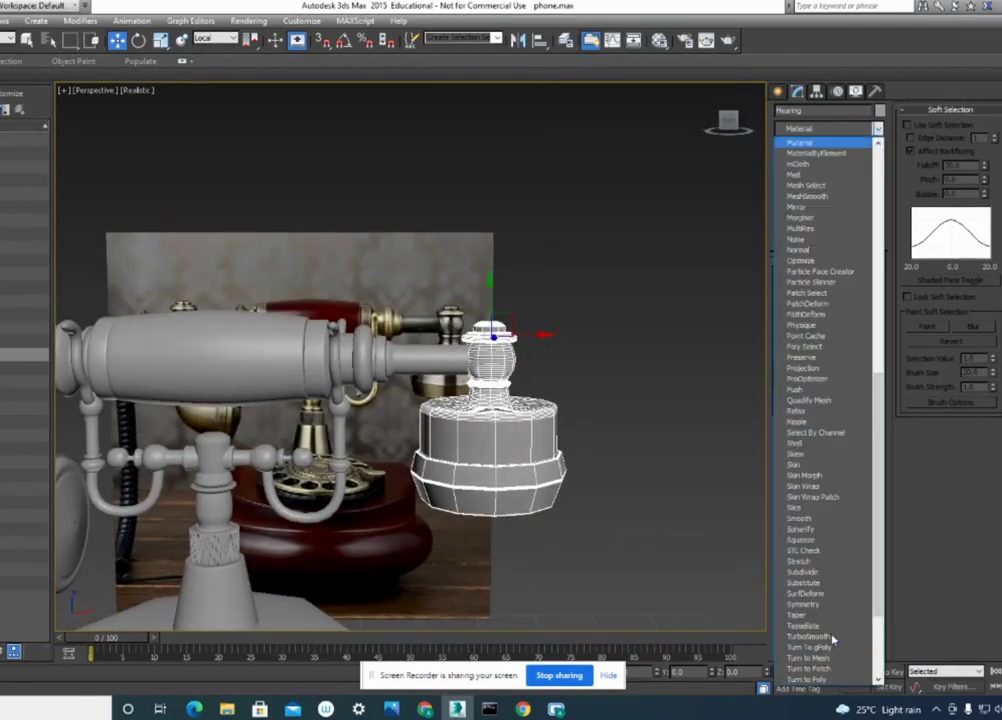
left_click(822, 197)
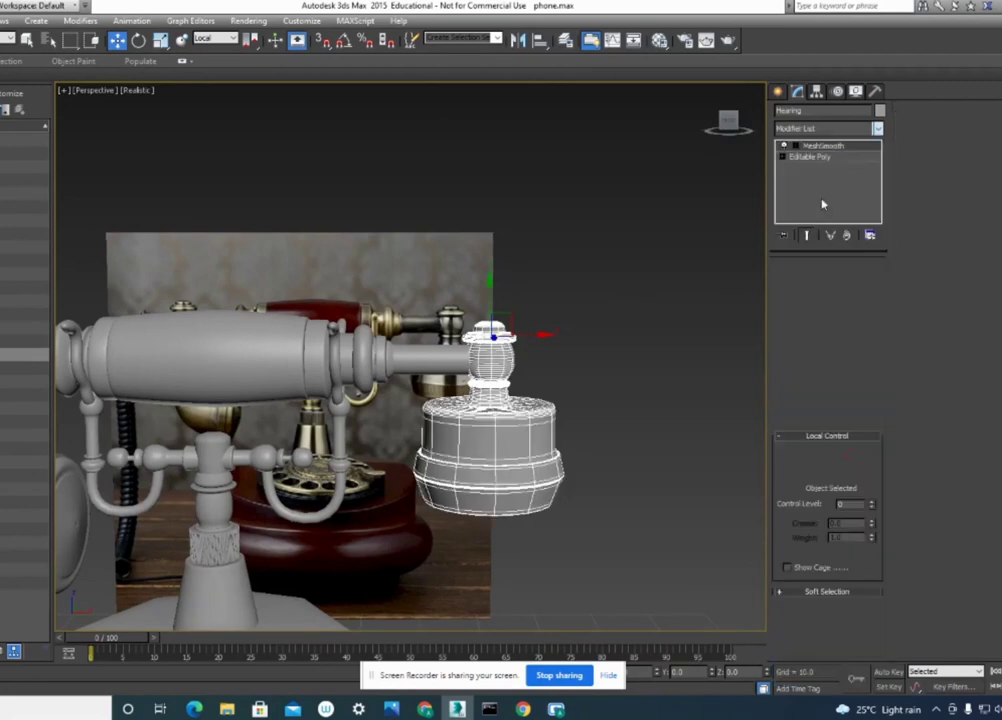
middle_click_drag(660, 405, 668, 327, "alt")
scroll(666, 335, "up", 3)
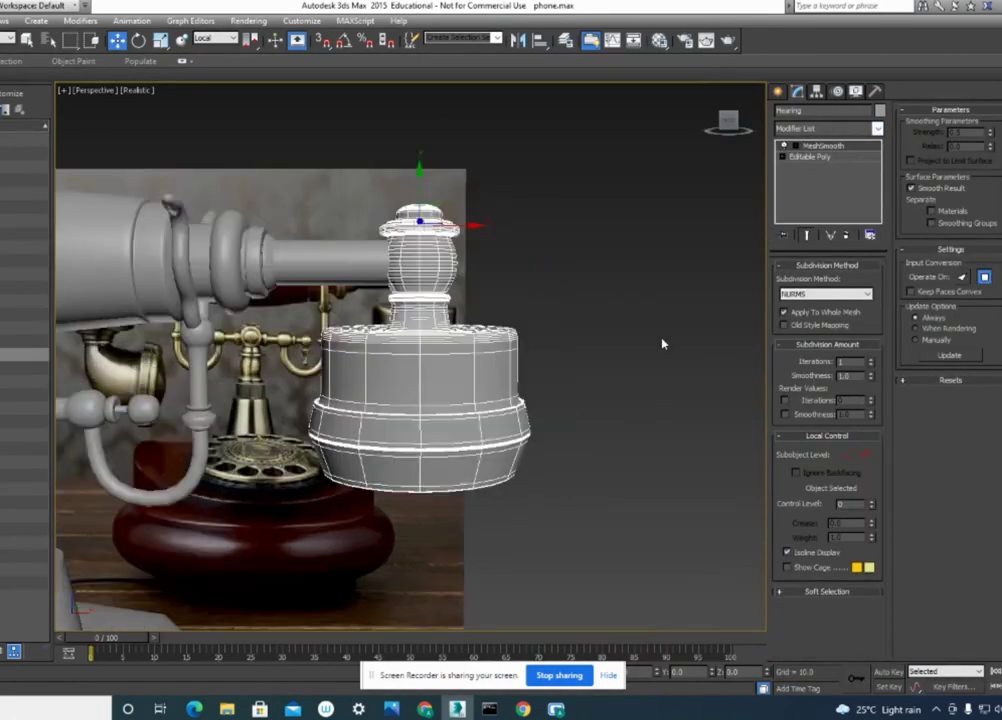
scroll(672, 340, "up", 1)
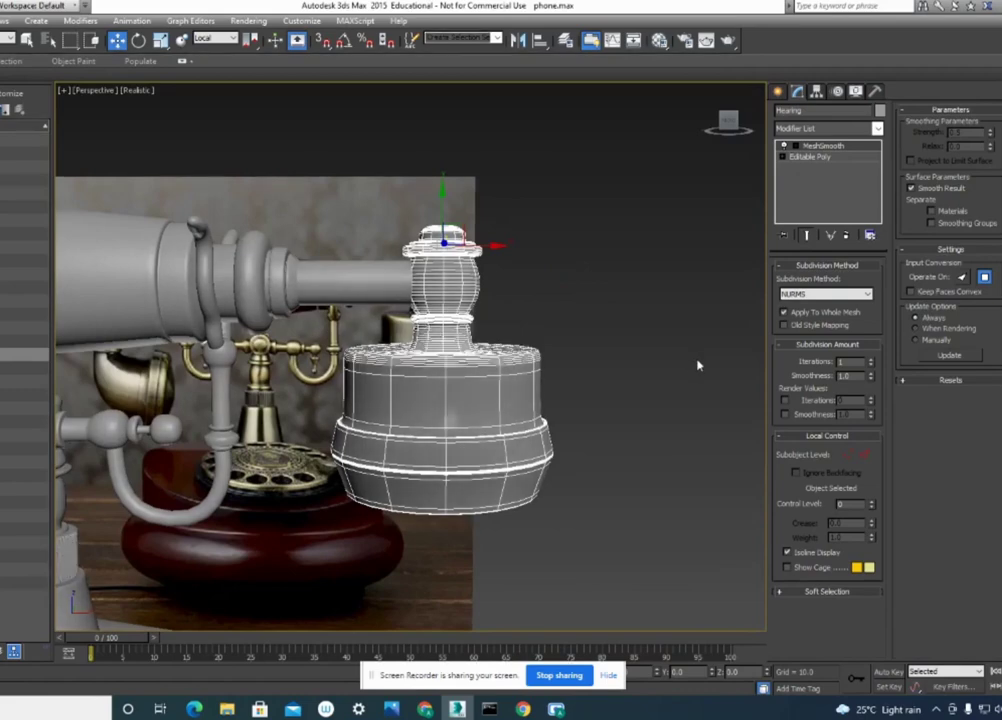
mouse_move(658, 394)
middle_mouse_down("alt")
mouse_move(614, 340)
mouse_move(636, 342)
middle_mouse_up("alt")
scroll(614, 340, "down", 5)
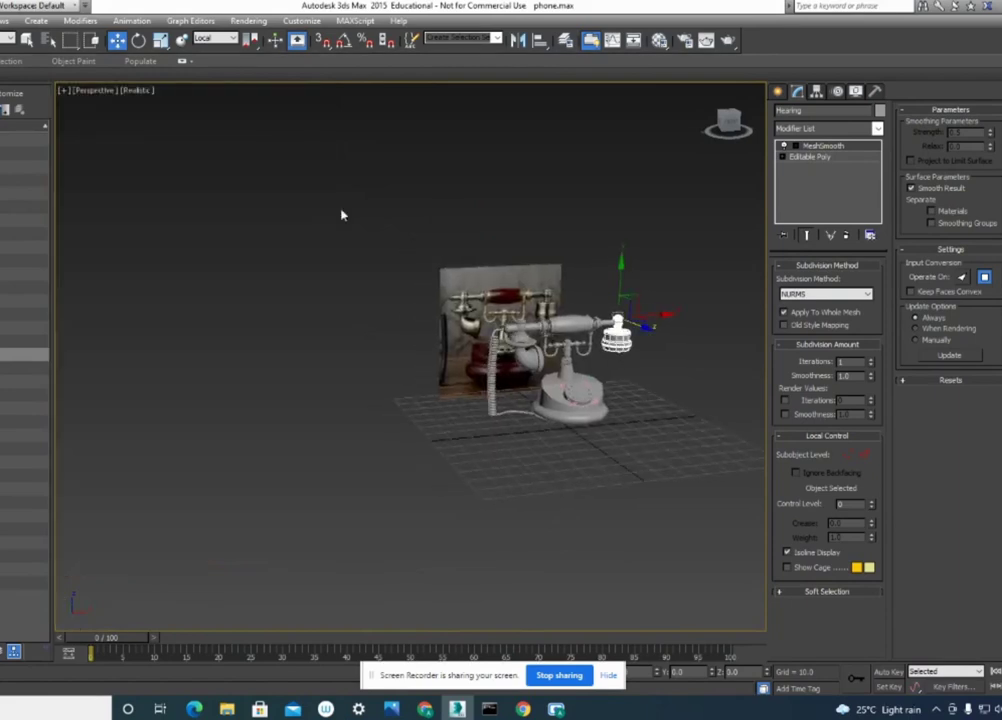
key("q")
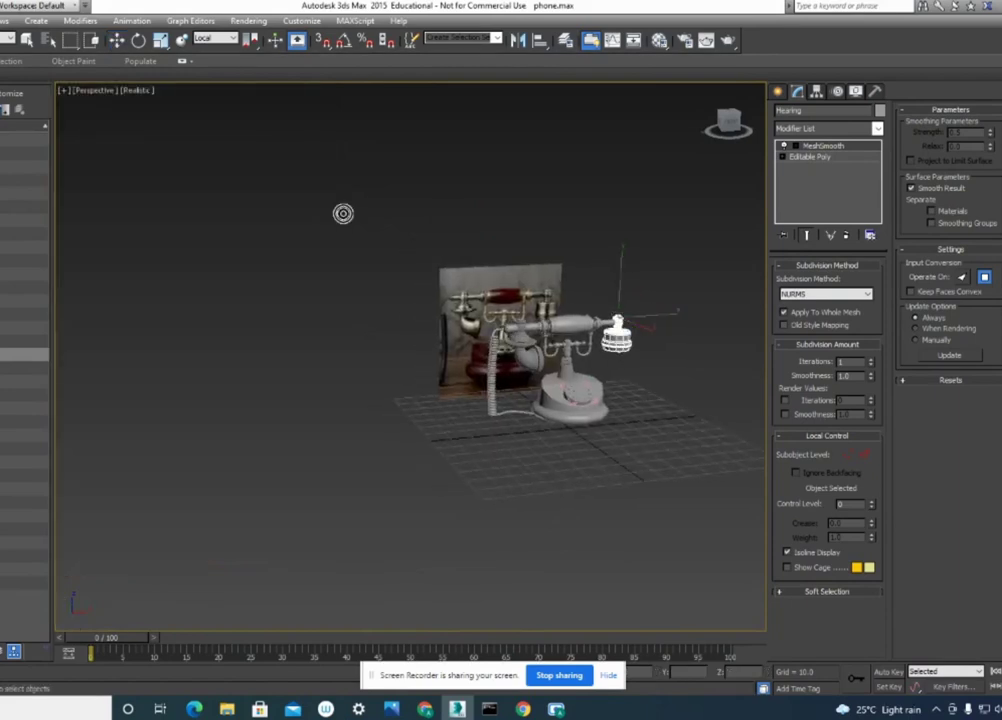
left_click(140, 91)
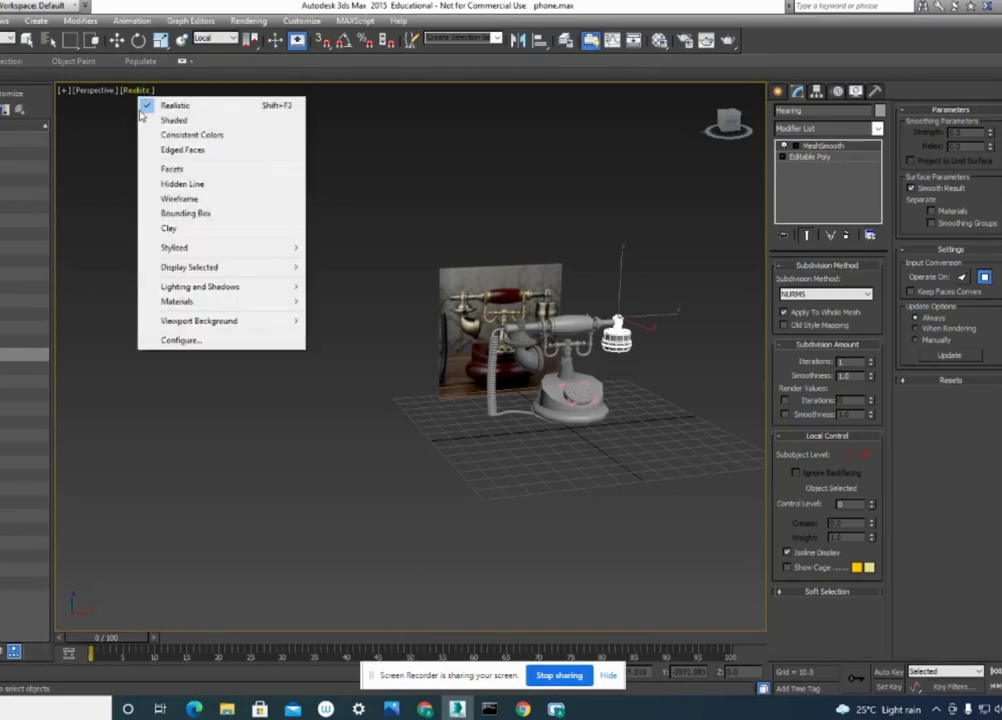
left_click(277, 357)
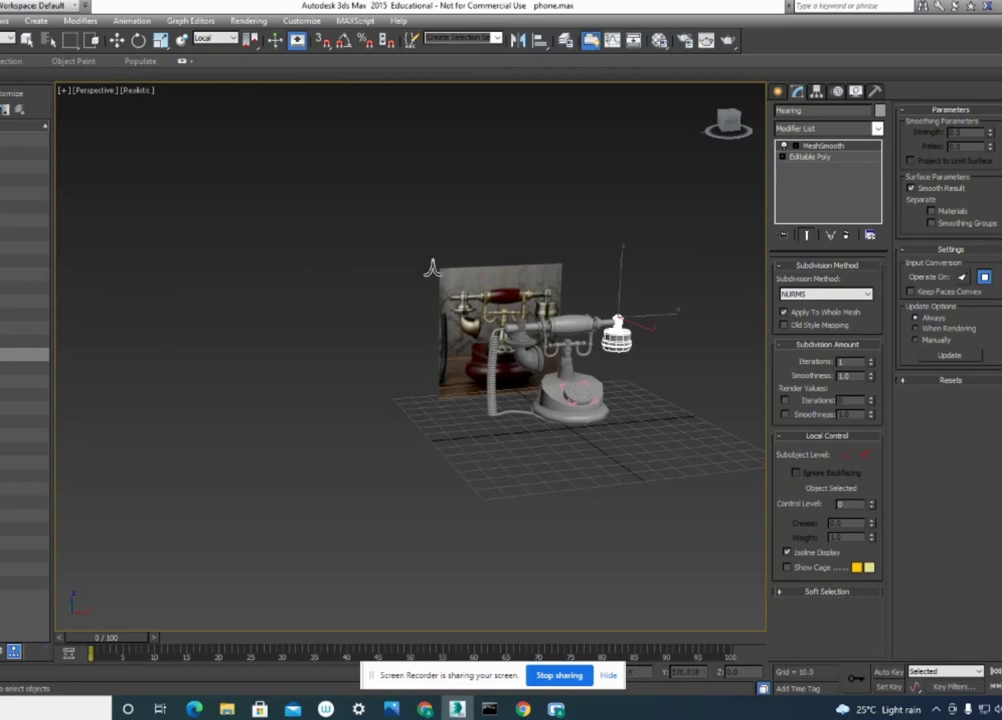
left_click(117, 40)
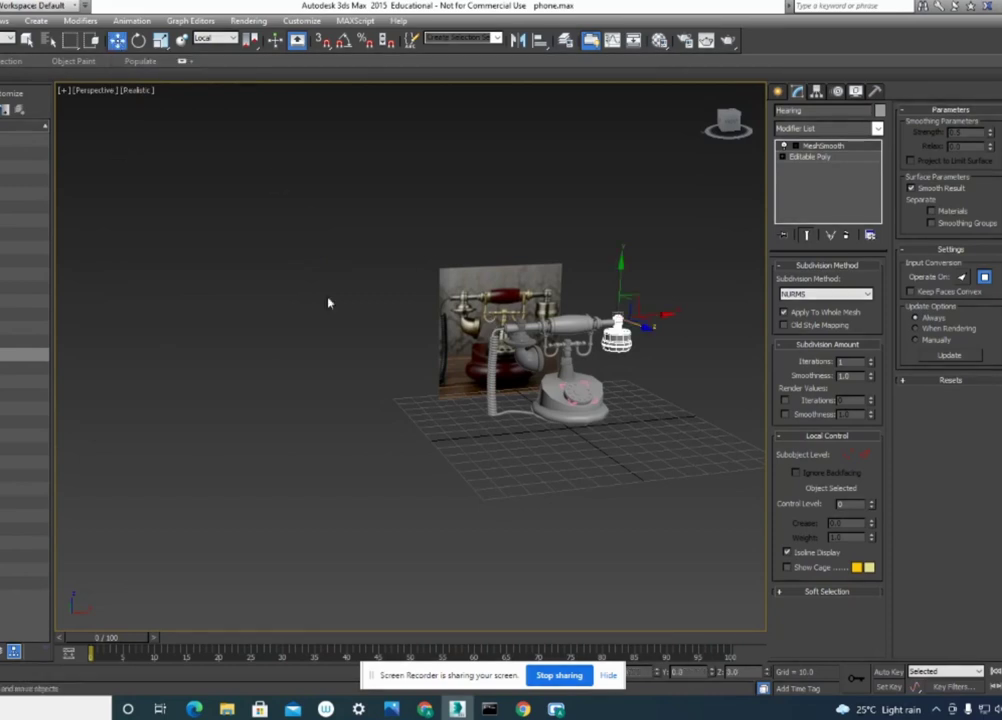
key("8")
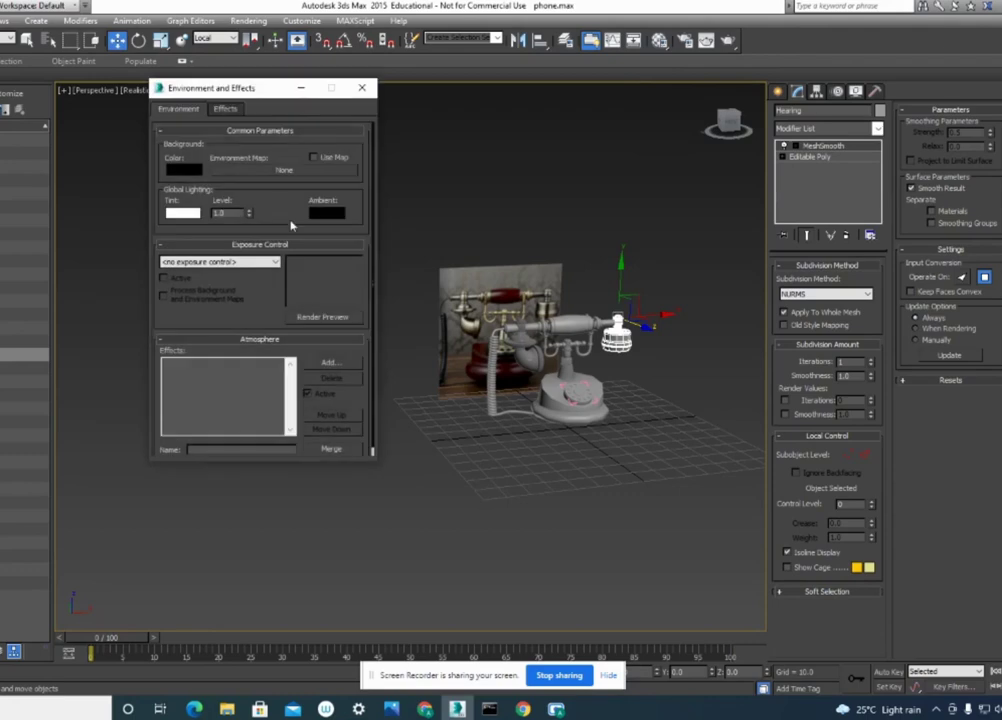
left_click(367, 88)
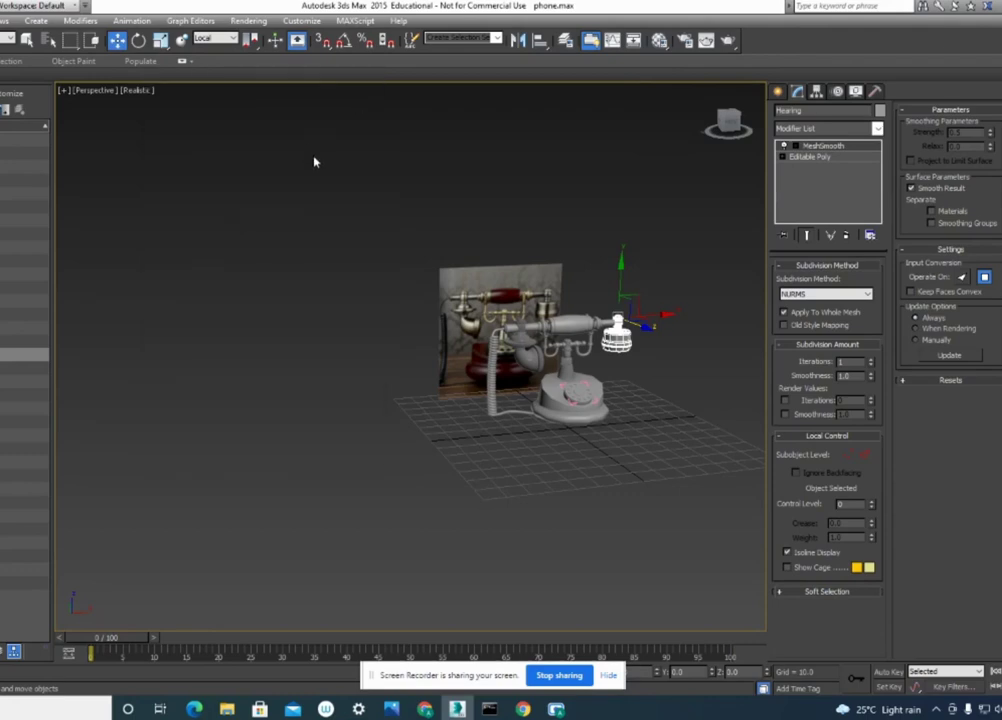
left_click(136, 91)
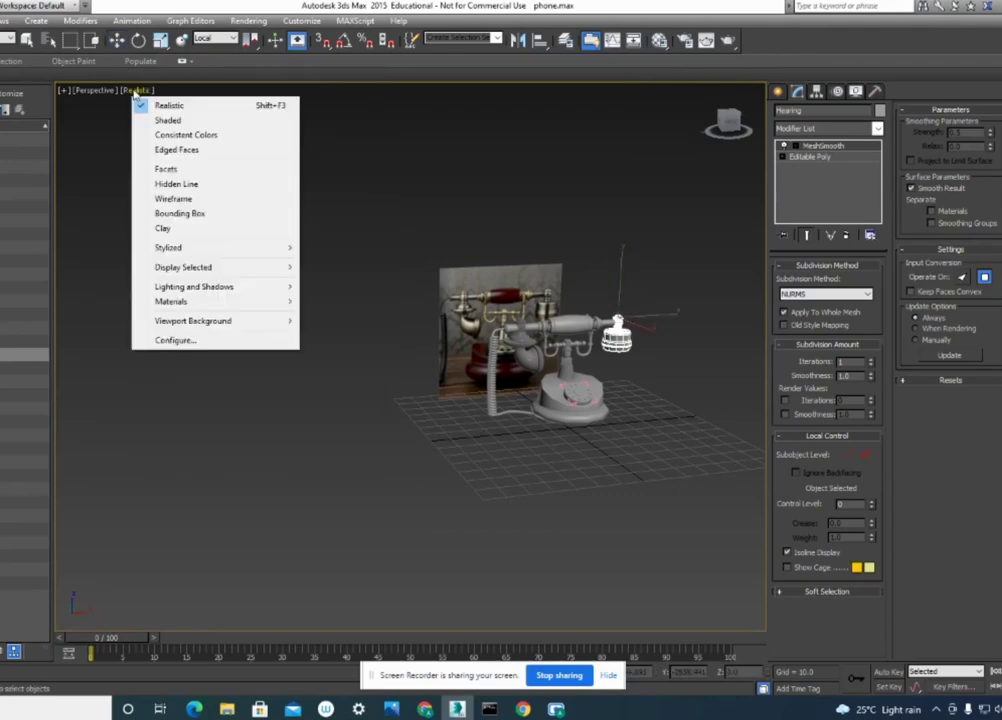
left_click(215, 341)
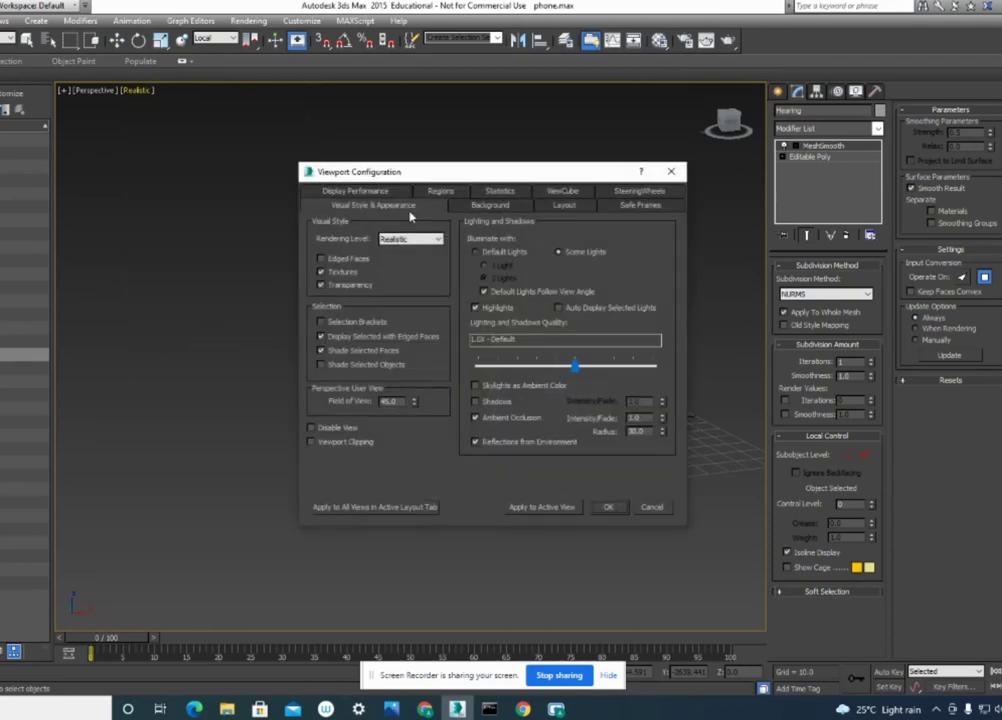
left_click(671, 171)
left_click(95, 92)
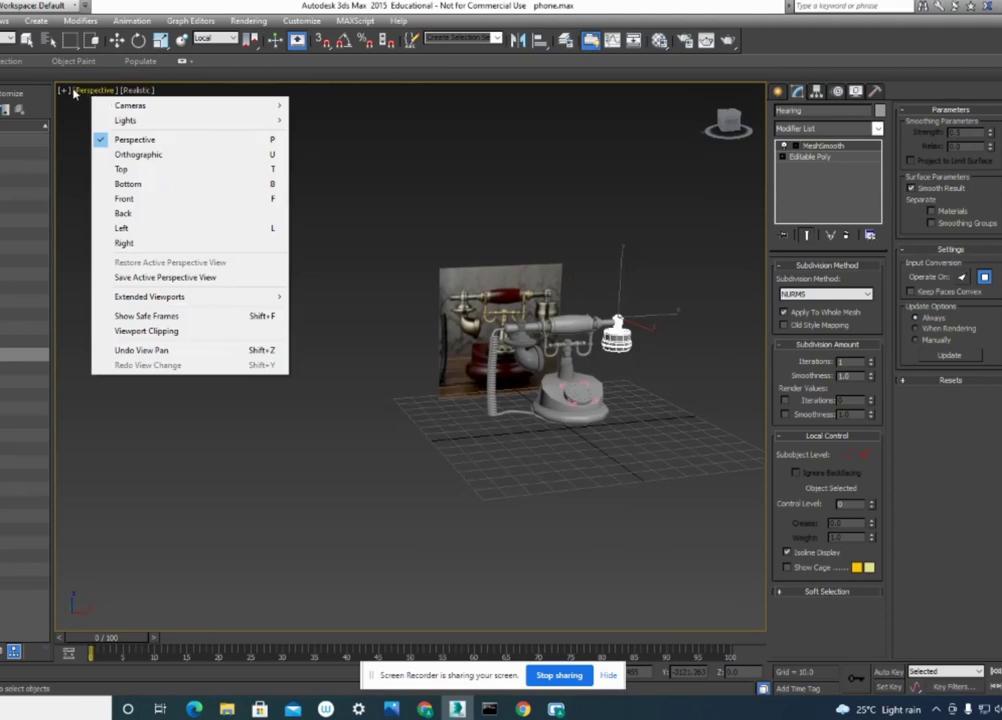
left_click(63, 90)
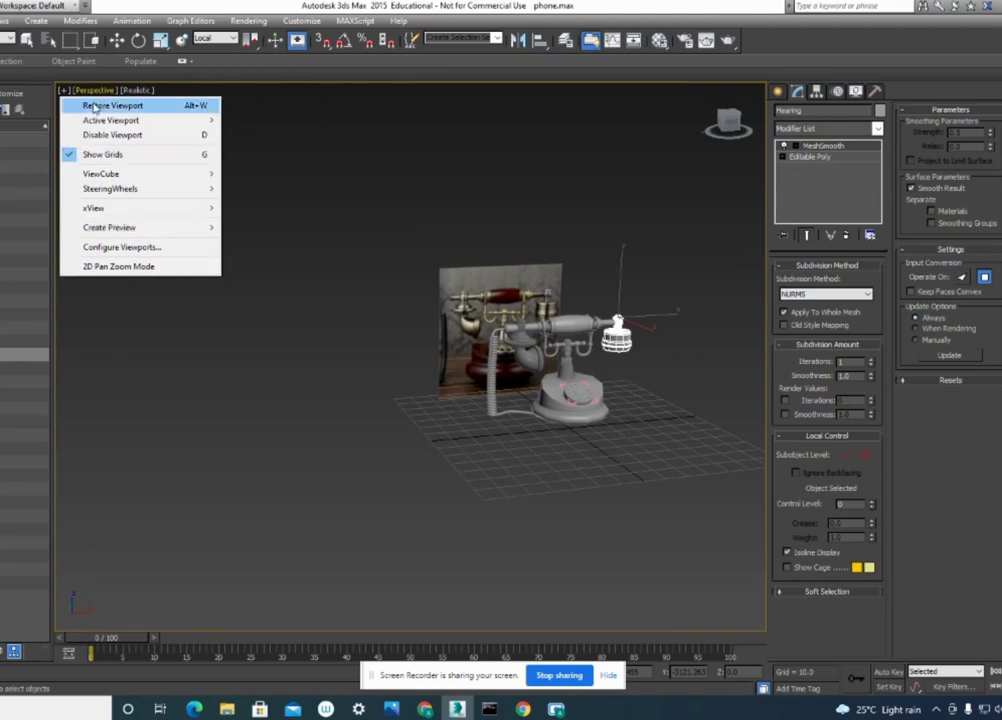
left_click(127, 88)
left_click(132, 91)
mouse_move(183, 267)
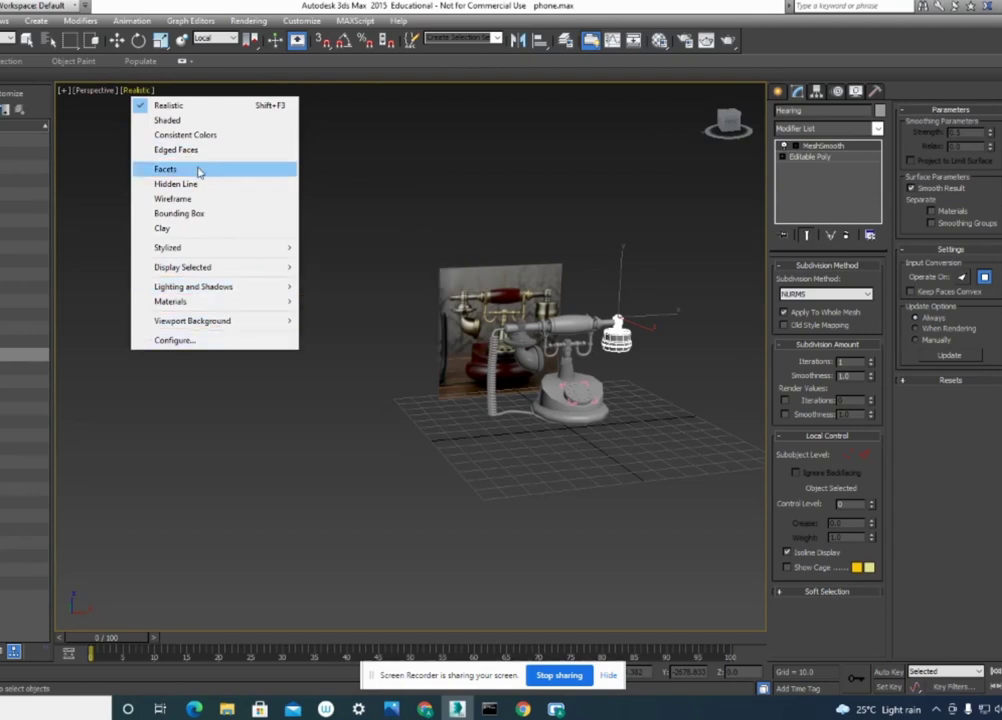
left_click(195, 341)
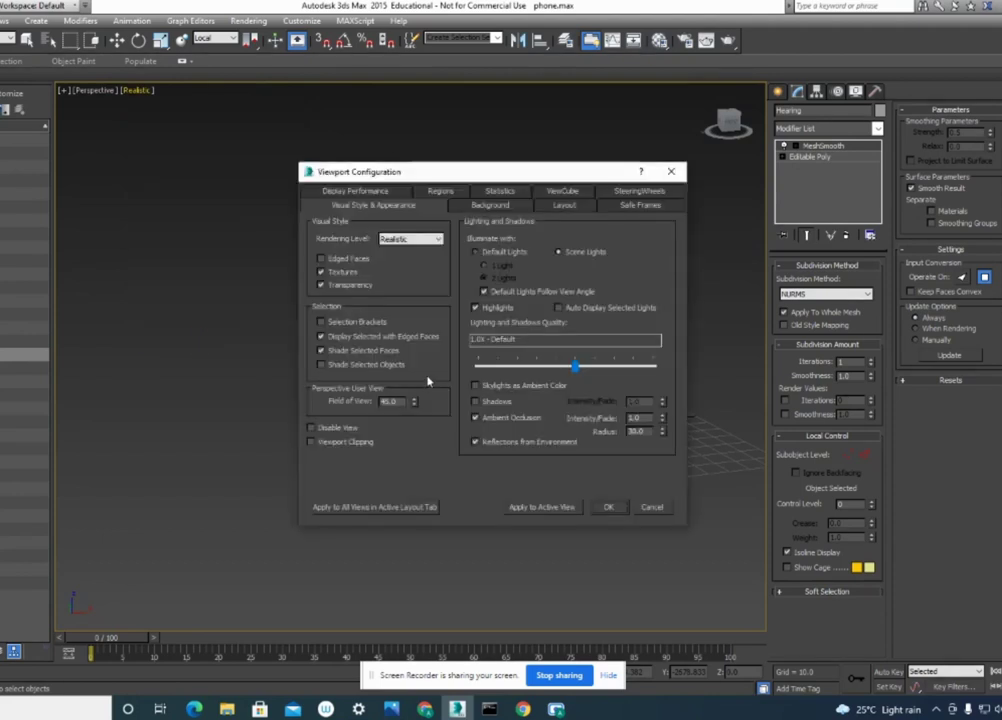
left_click(671, 171)
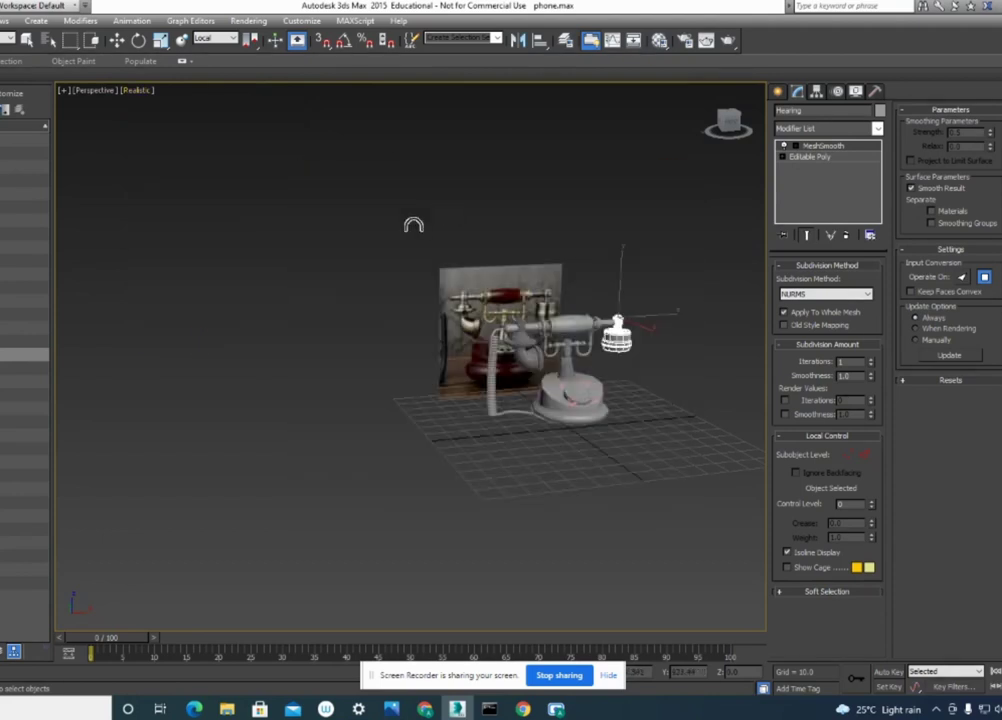
key("F3")
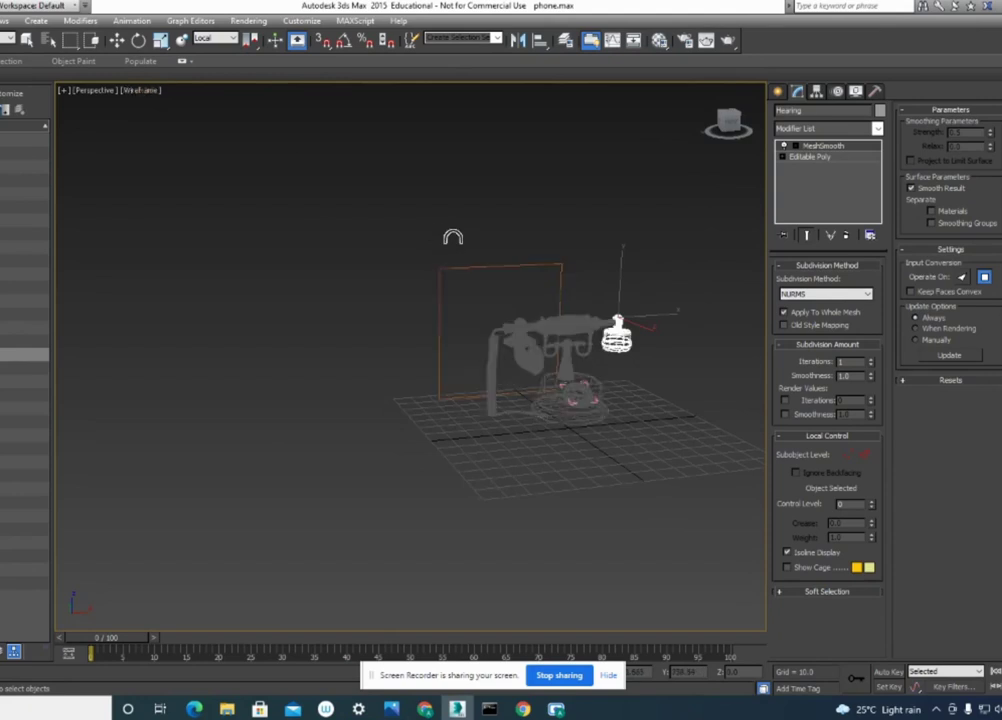
key("F3")
key("F4")
key("F4")
middle_click_drag(451, 235, 517, 404, "alt")
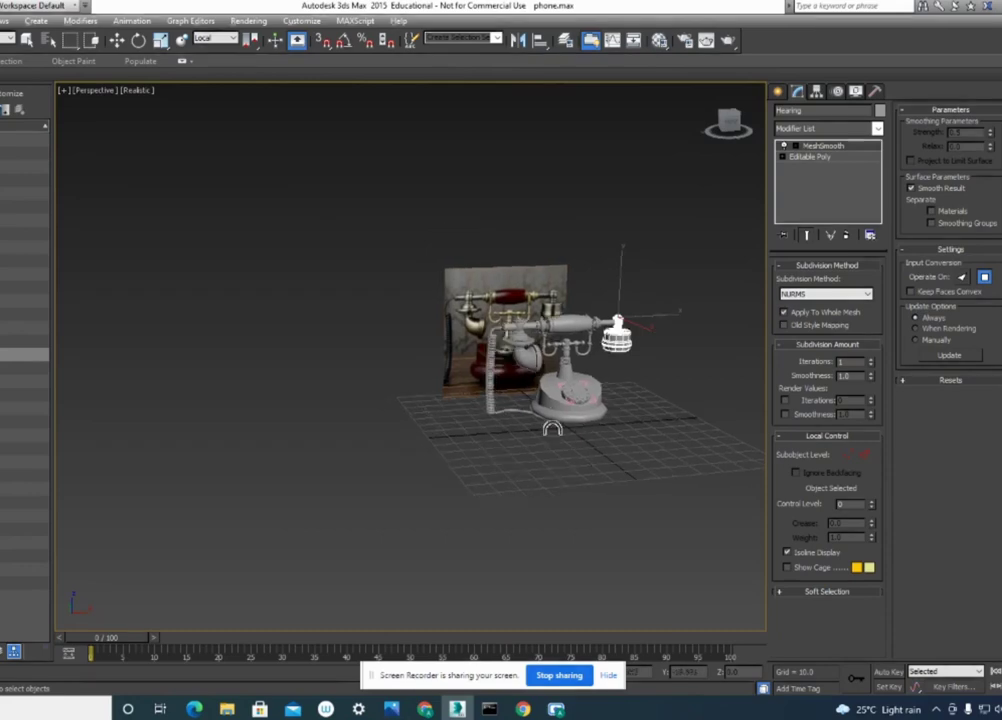
scroll(517, 404, "up", 5)
mouse_move(517, 404)
middle_mouse_down("alt")
mouse_move(575, 424)
mouse_move(584, 447)
middle_mouse_up("alt")
left_click(116, 40)
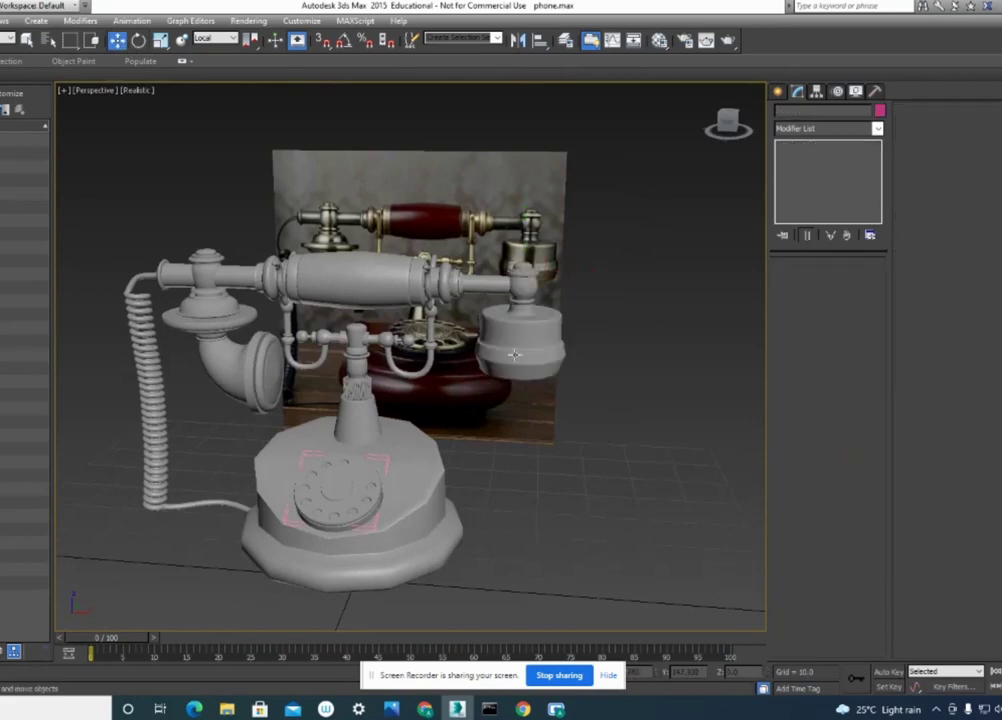
left_click(535, 360)
mouse_move(538, 399)
middle_mouse_down("alt")
mouse_move(564, 474)
mouse_move(566, 418)
mouse_move(616, 418)
mouse_move(648, 445)
mouse_move(637, 452)
mouse_move(646, 362)
mouse_move(570, 398)
middle_mouse_up("alt")
left_click(570, 398)
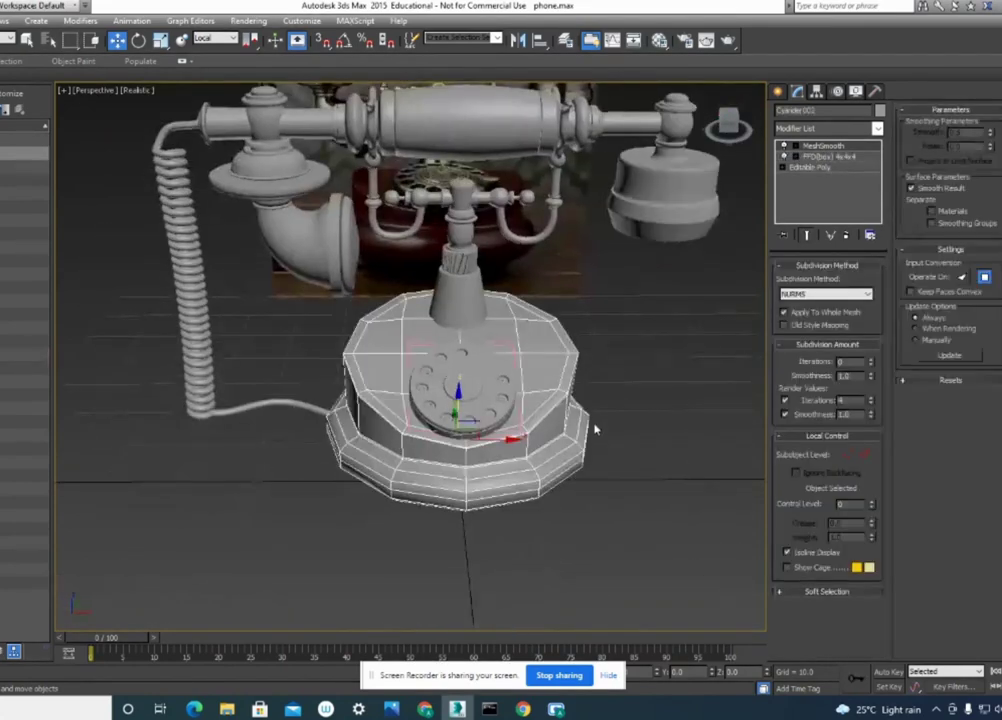
mouse_move(670, 355)
middle_mouse_down("alt")
mouse_move(620, 400)
mouse_move(570, 412)
middle_mouse_up("alt")
scroll(570, 412, "up", 3)
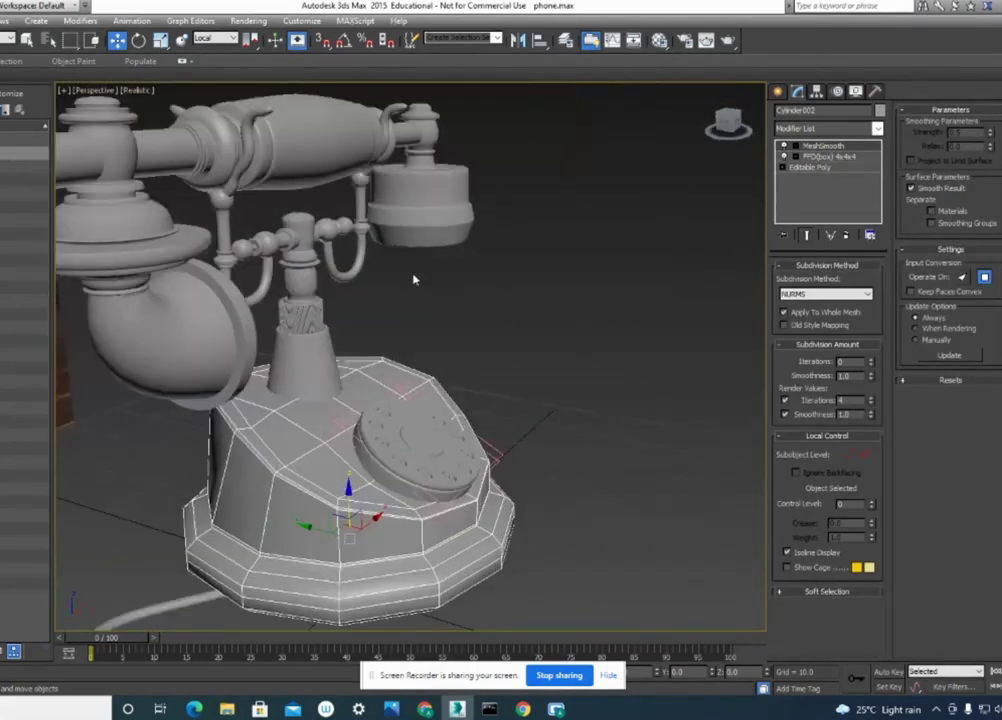
scroll(414, 280, "down", 5)
scroll(490, 309, "up", 1)
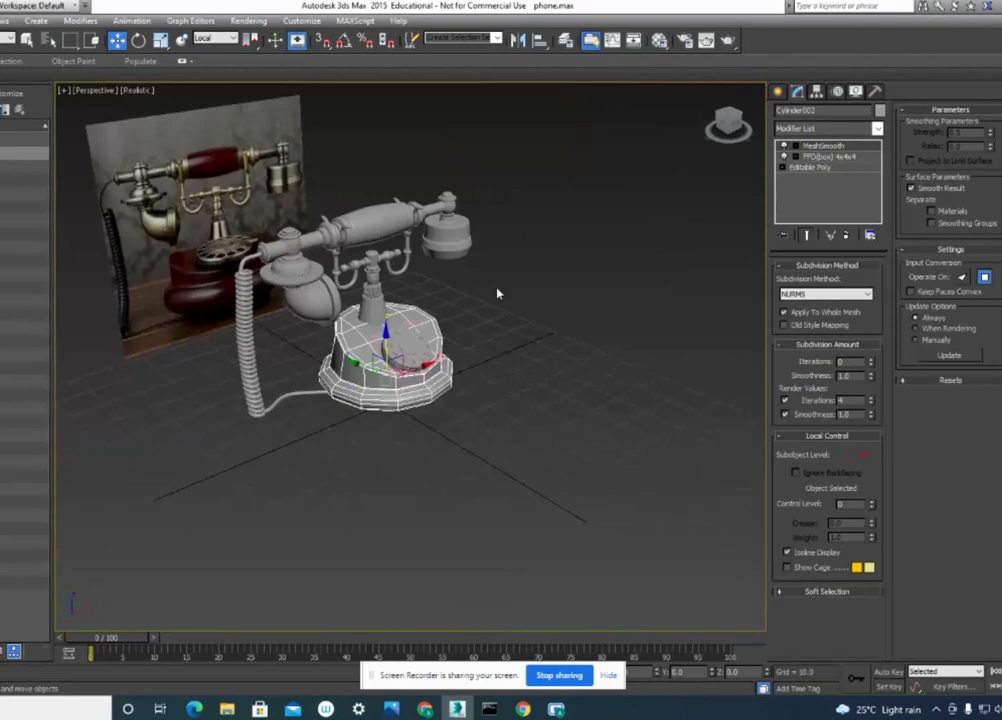
middle_click_drag(531, 308, 507, 352, "alt")
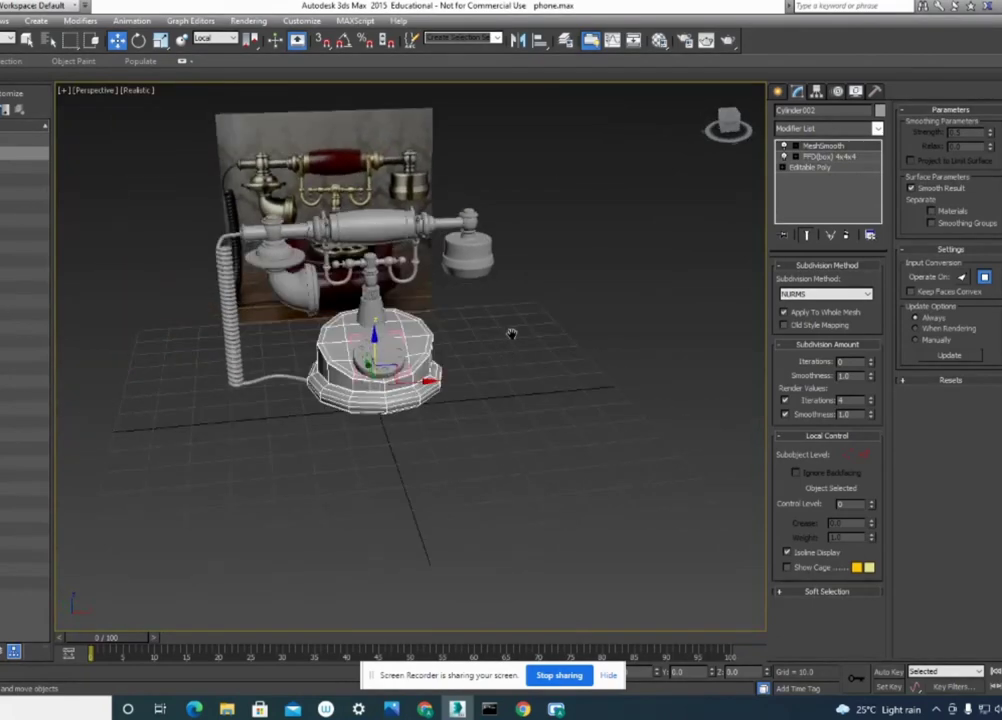
scroll(511, 334, "up", 1)
scroll(519, 331, "up", 2)
scroll(535, 349, "up", 2)
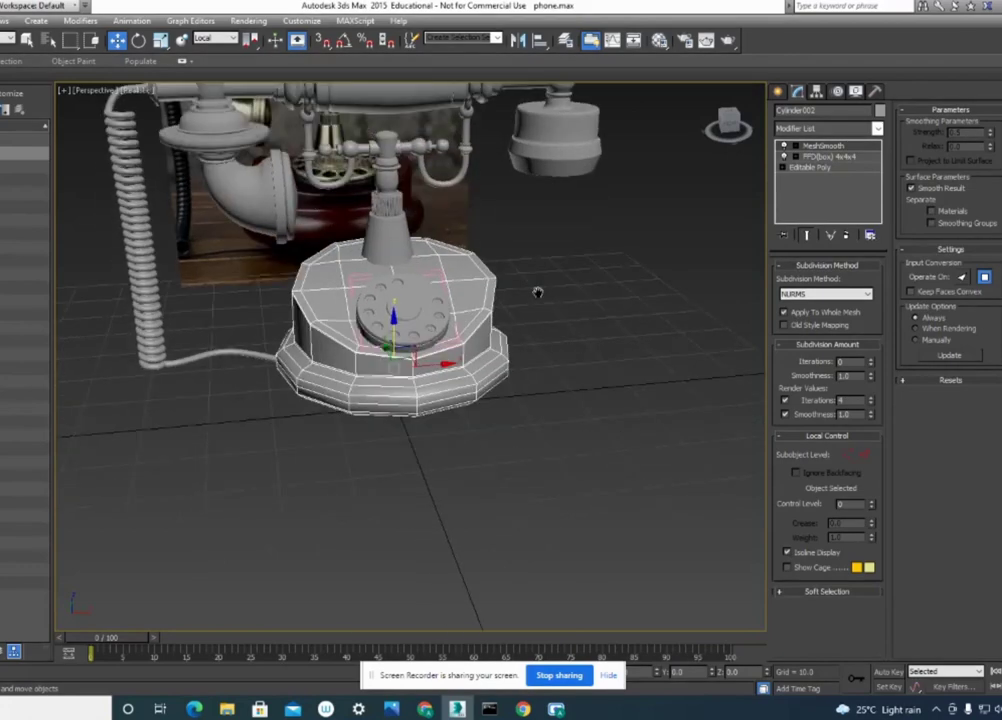
scroll(519, 331, "up", 2)
scroll(530, 358, "up", 1)
scroll(512, 391, "up", 1)
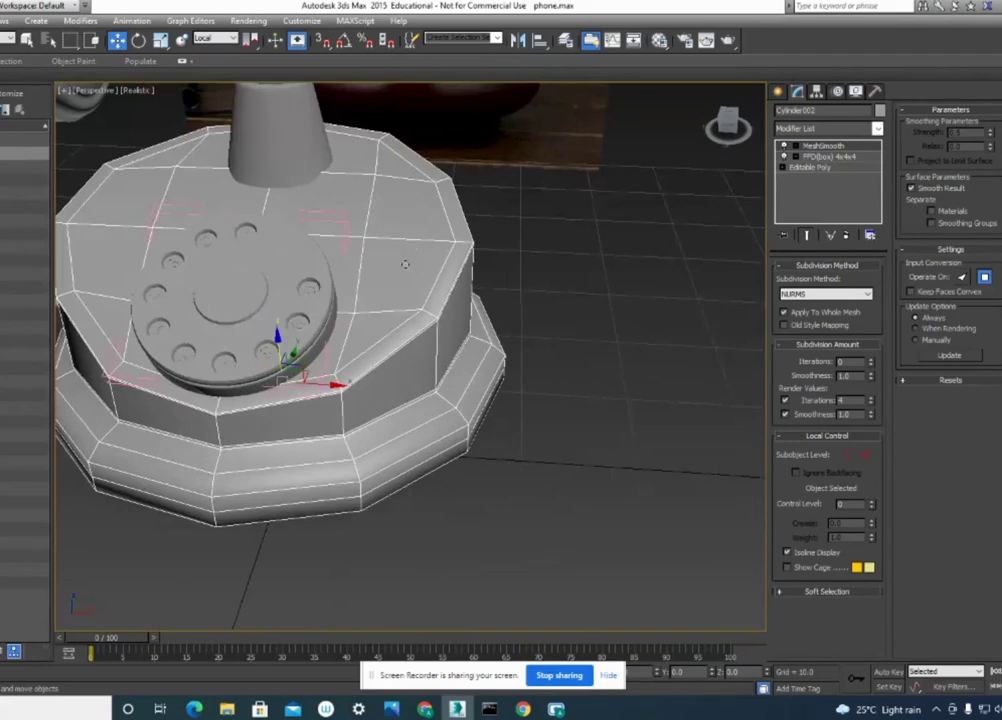
scroll(437, 250, "down", 2)
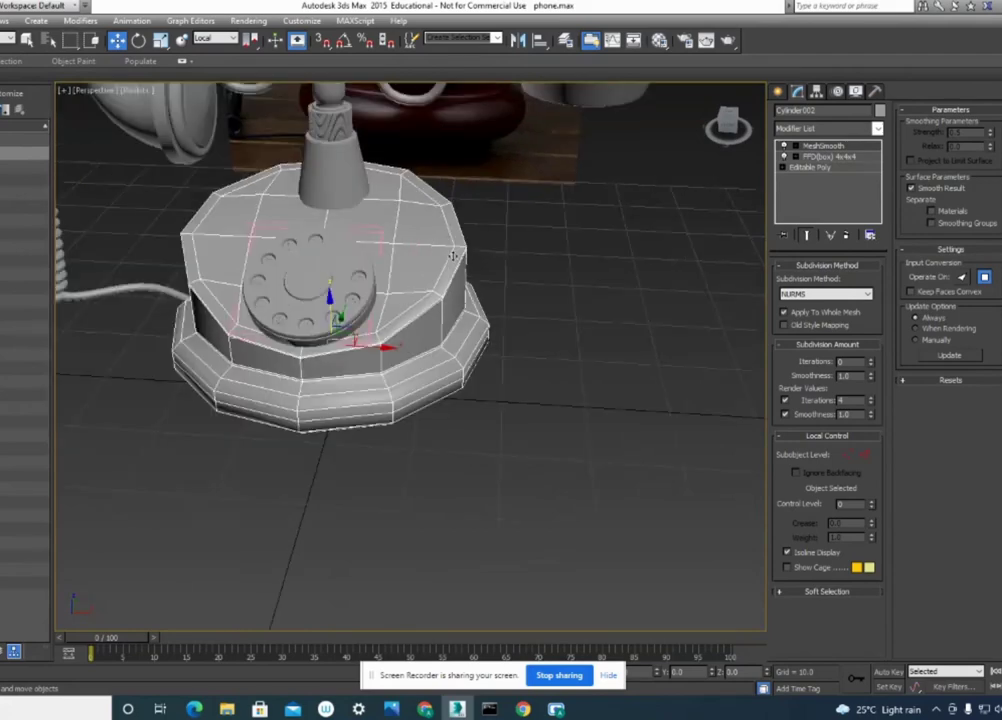
mouse_move(476, 318)
middle_mouse_down("alt")
mouse_move(523, 293)
mouse_move(490, 355)
middle_mouse_up("alt")
Select the cup-shaped earpiece and frame it, then view the phone from the side.
left_click(560, 150)
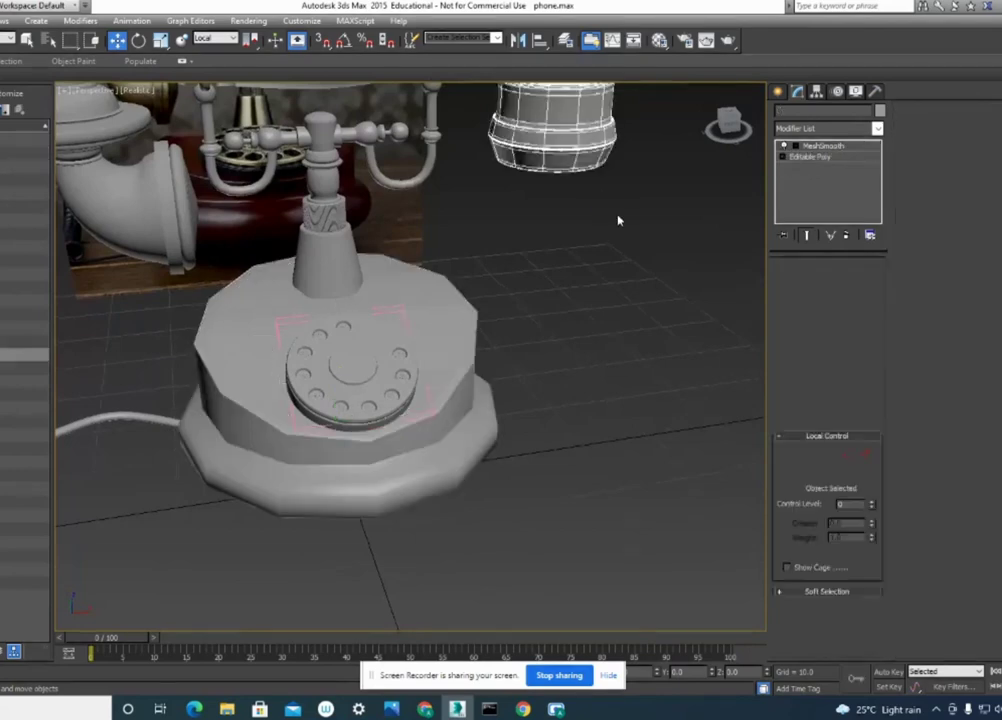
key("z")
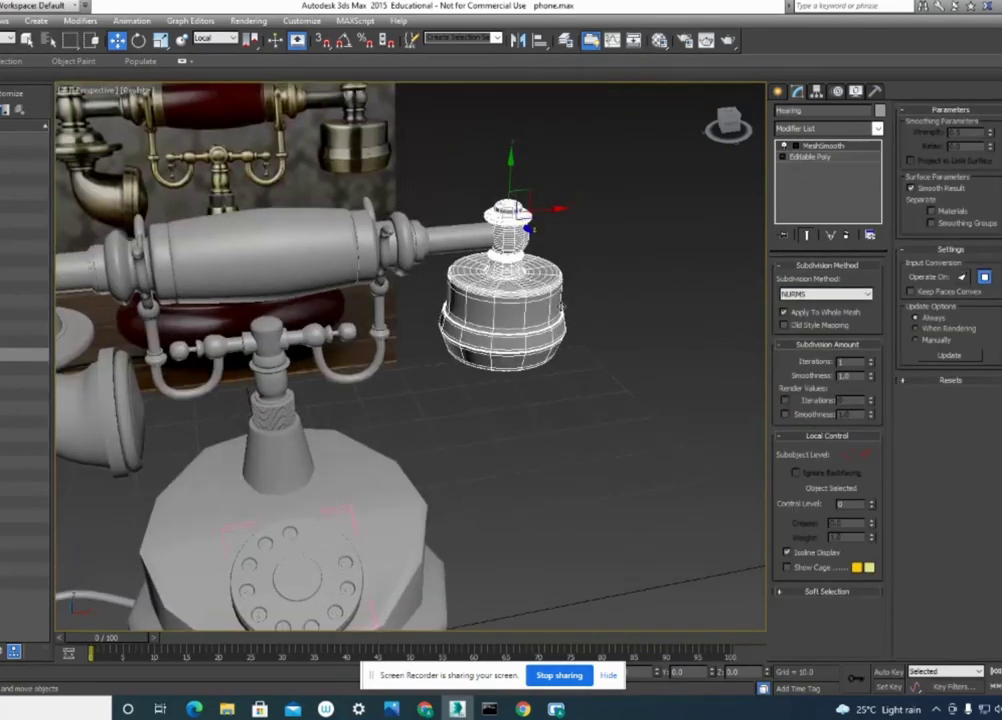
middle_click_drag(562, 300, 526, 299, "alt")
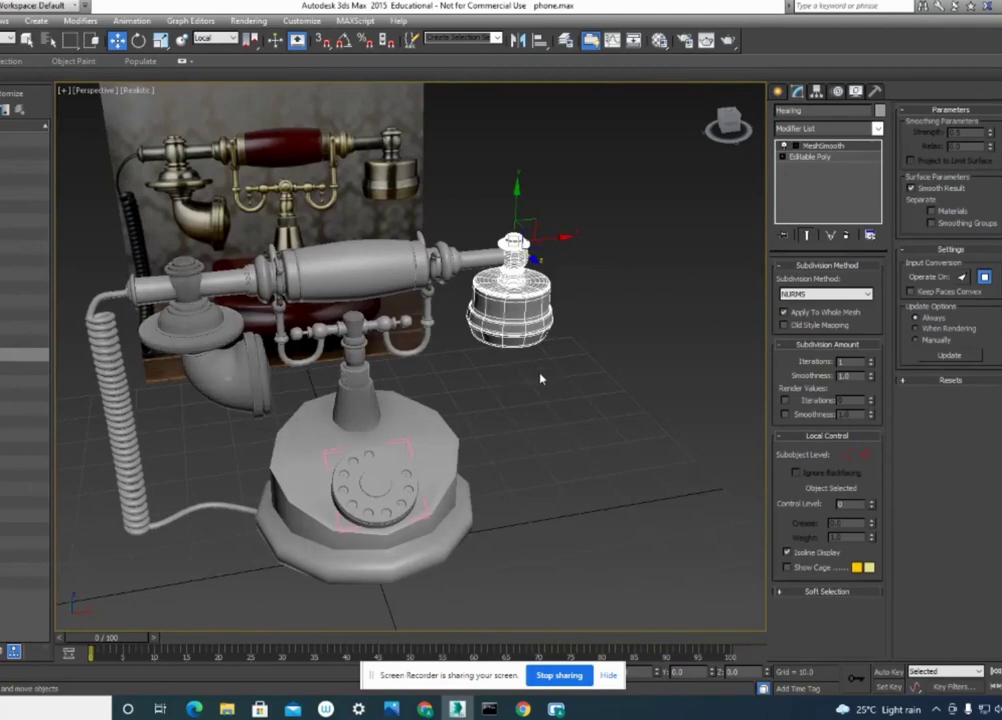
middle_click_drag(540, 378, 604, 358)
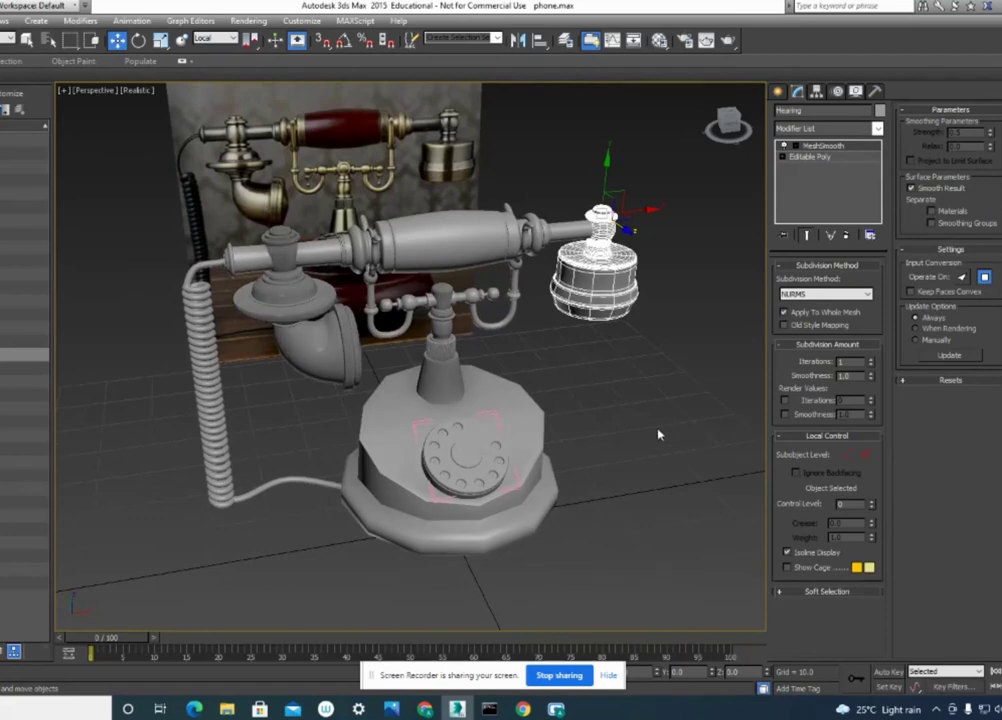
middle_click_drag(628, 418, 796, 311, "alt")
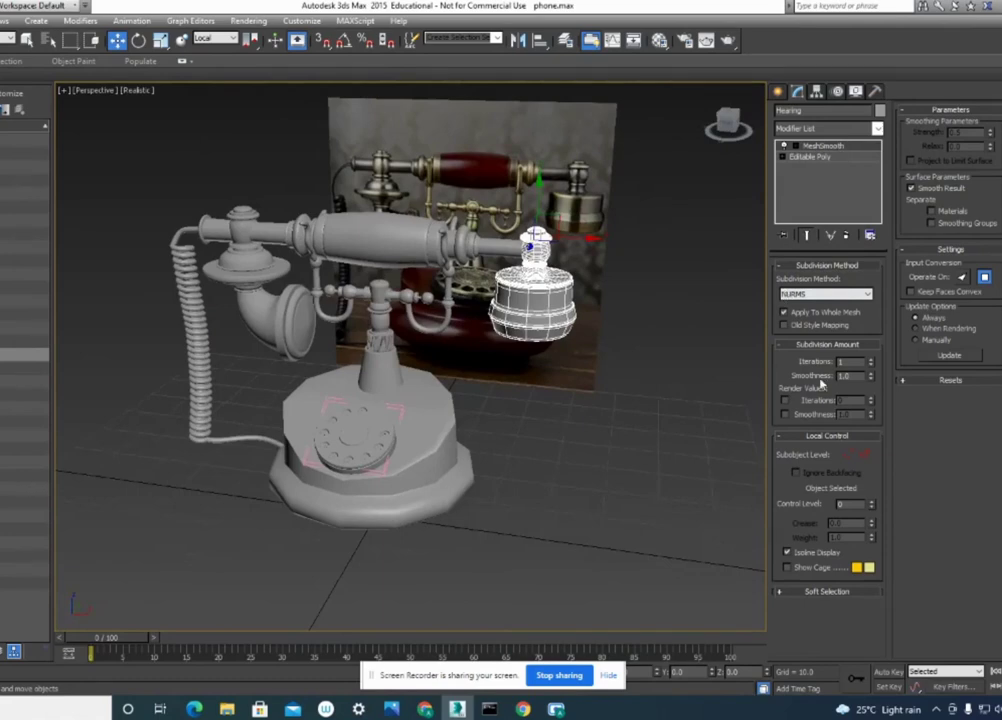
Enable render Iterations and Smoothness, with render iterations 3 and viewport iterations 0.
left_click(786, 400)
left_click(786, 414)
left_click(872, 399)
left_click(872, 399)
left_click(872, 399)
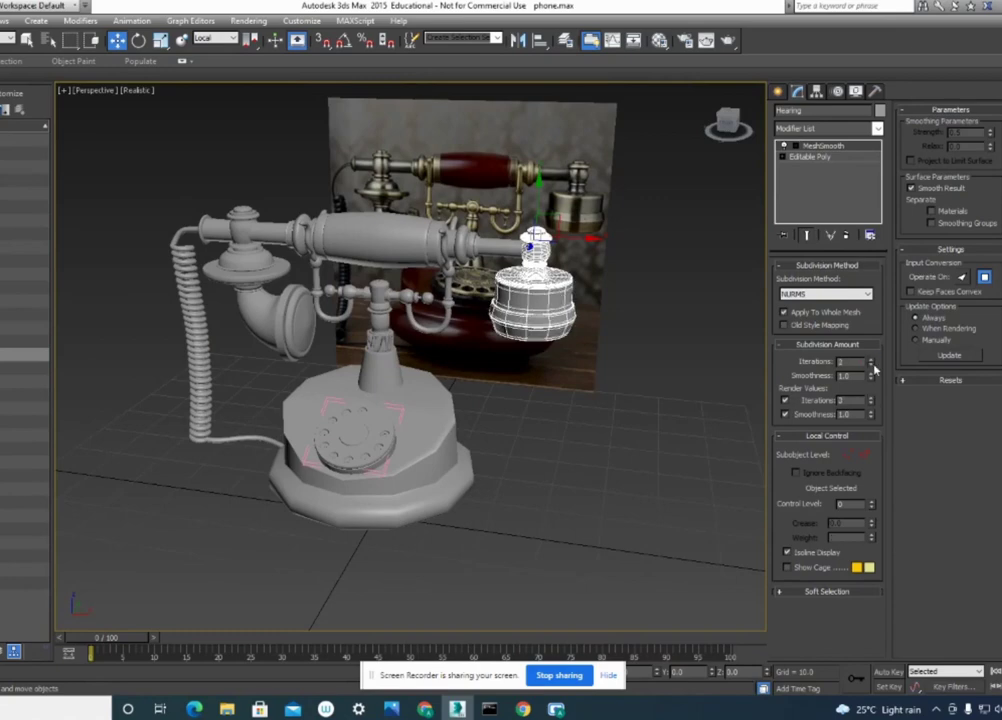
left_click(874, 368)
left_click(625, 477)
mouse_move(617, 476)
middle_mouse_down("alt")
mouse_move(383, 347)
mouse_move(445, 358)
middle_mouse_up("alt")
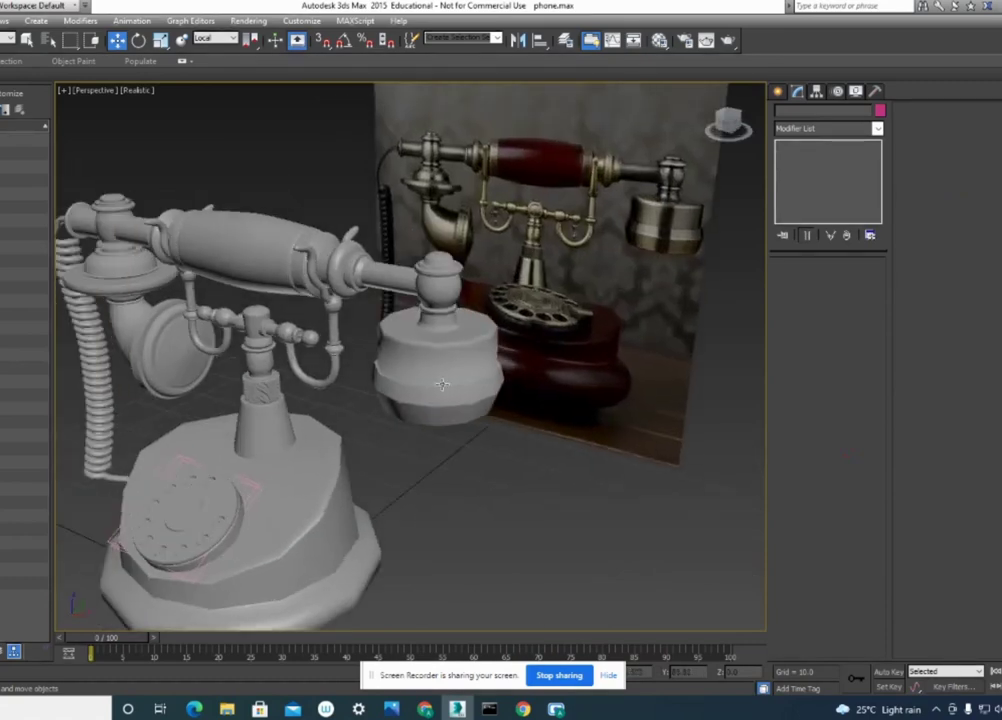
left_click(445, 358)
key("shift+q")
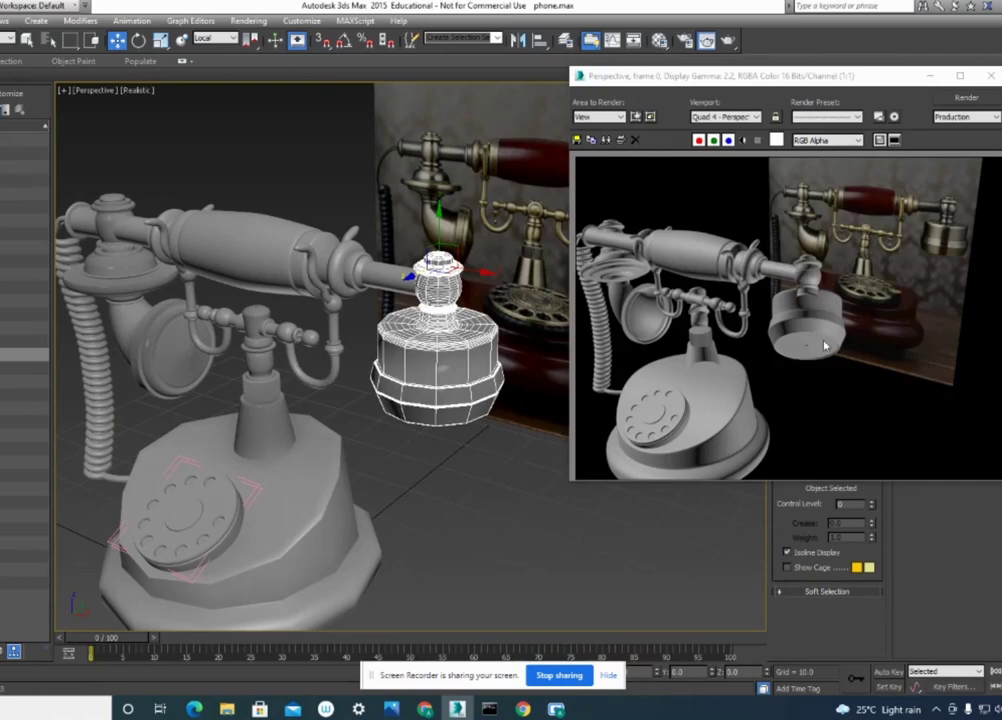
left_click(776, 58)
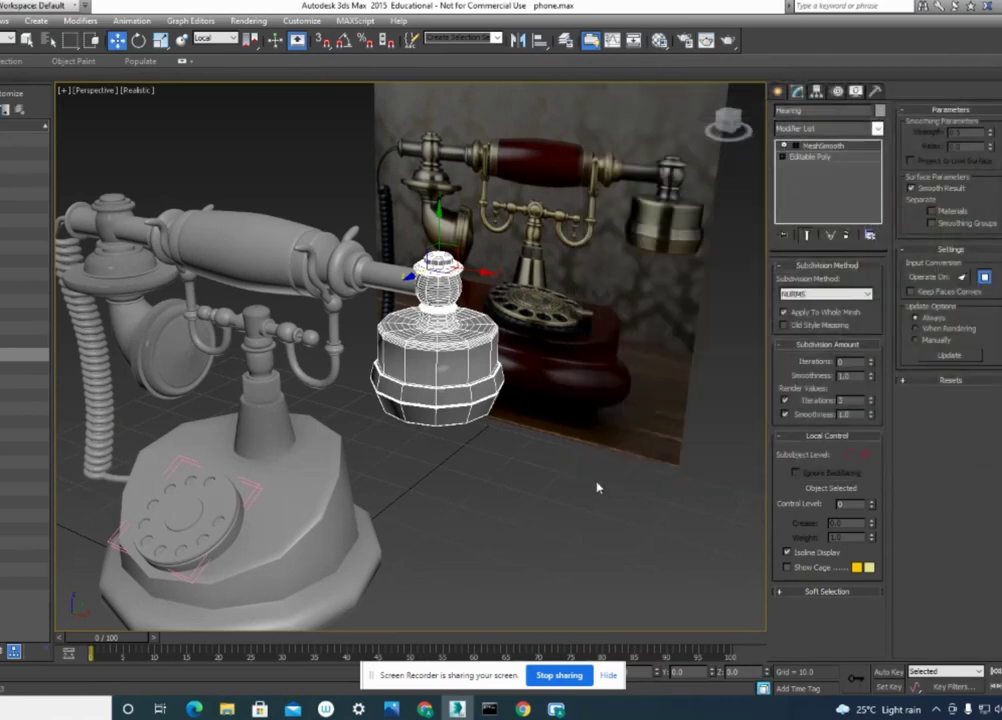
left_click(555, 540)
left_click(378, 310)
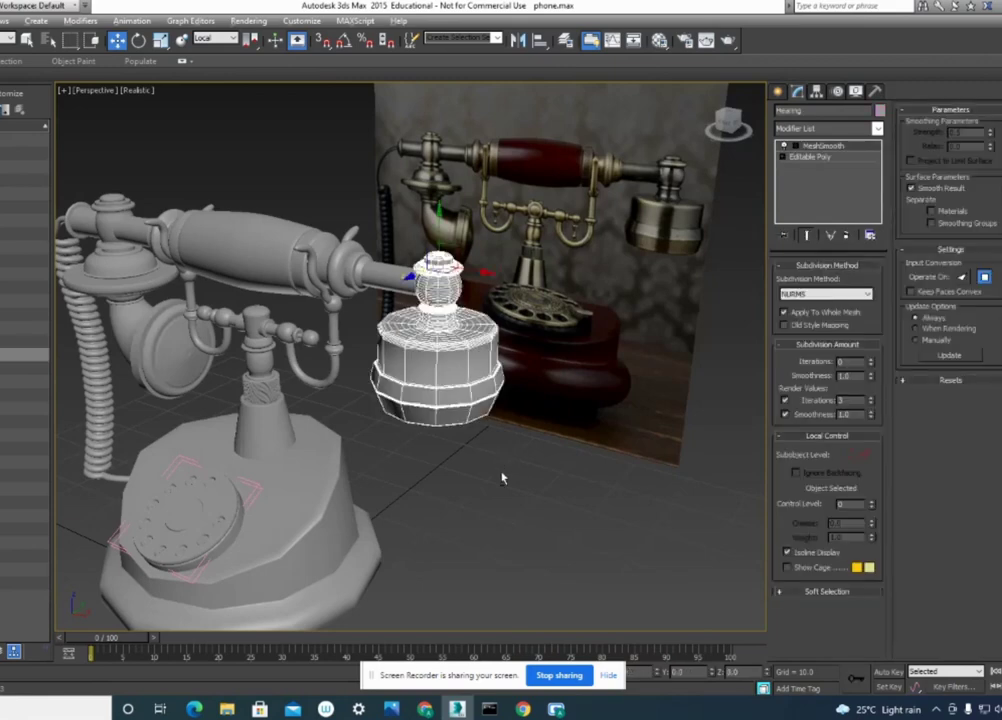
middle_click_drag(503, 476, 533, 475, "alt")
scroll(532, 474, "down", 3)
scroll(519, 476, "up", 5)
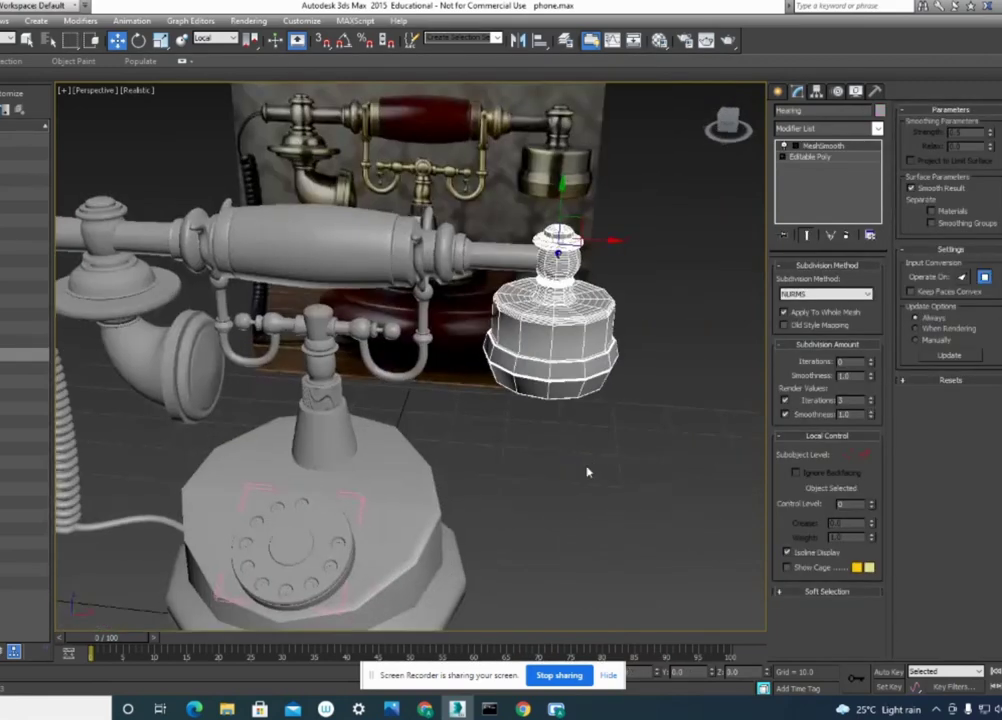
mouse_move(557, 440)
middle_mouse_down("alt")
mouse_move(595, 440)
mouse_move(592, 451)
middle_mouse_up("alt")
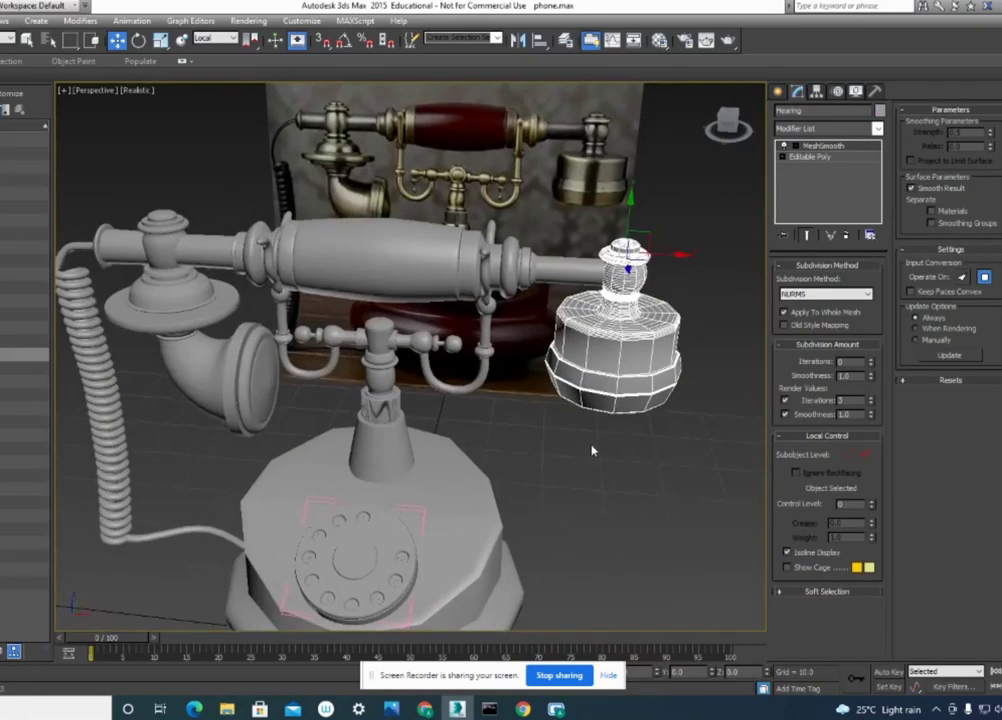
mouse_move(715, 440)
middle_mouse_down("alt")
mouse_move(671, 436)
mouse_move(606, 456)
mouse_move(675, 434)
middle_mouse_up("alt")
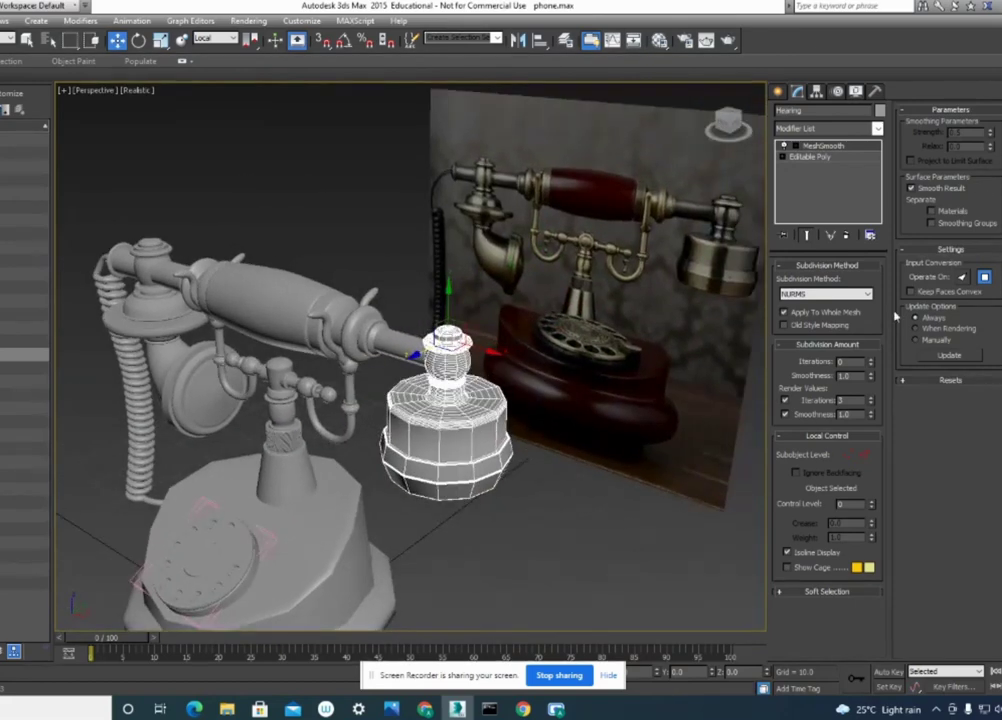
left_click(838, 295)
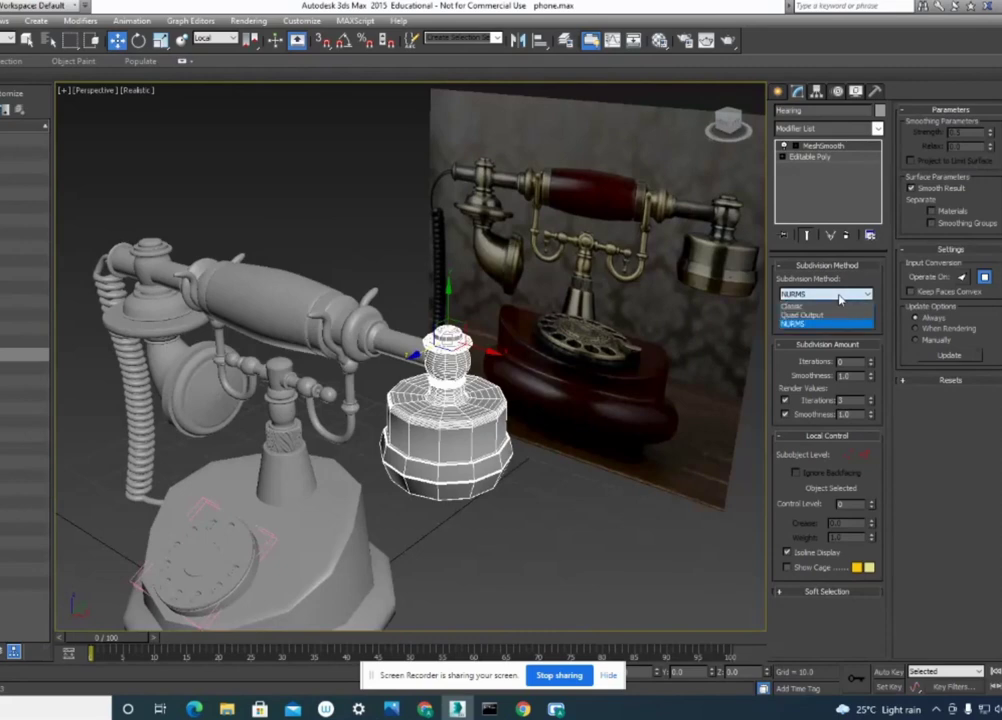
left_click(811, 297)
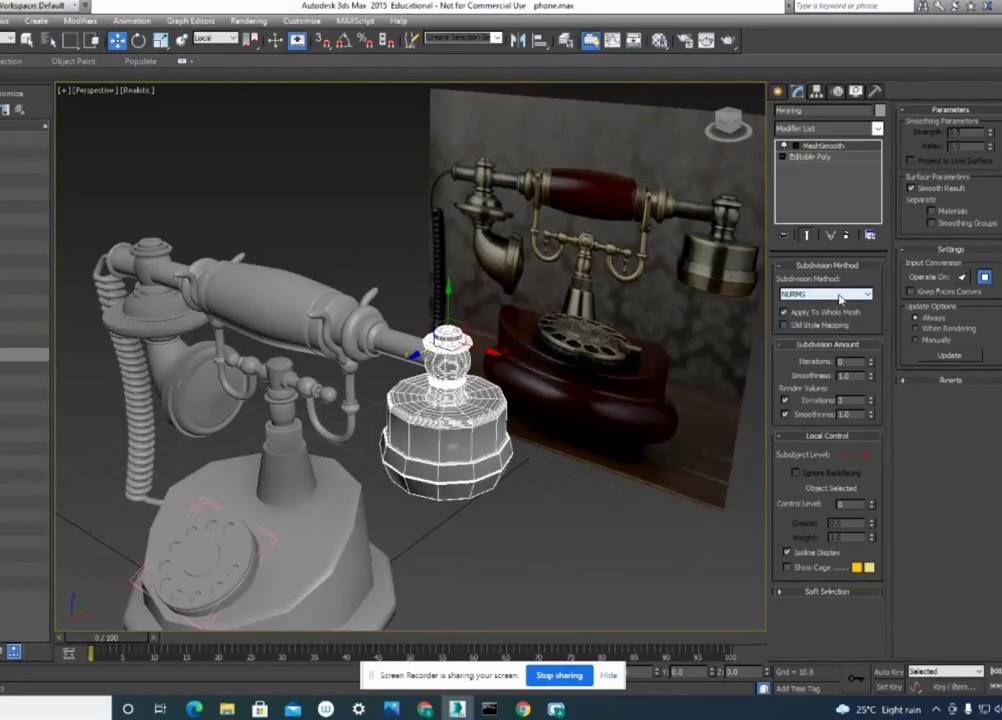
left_click(866, 296)
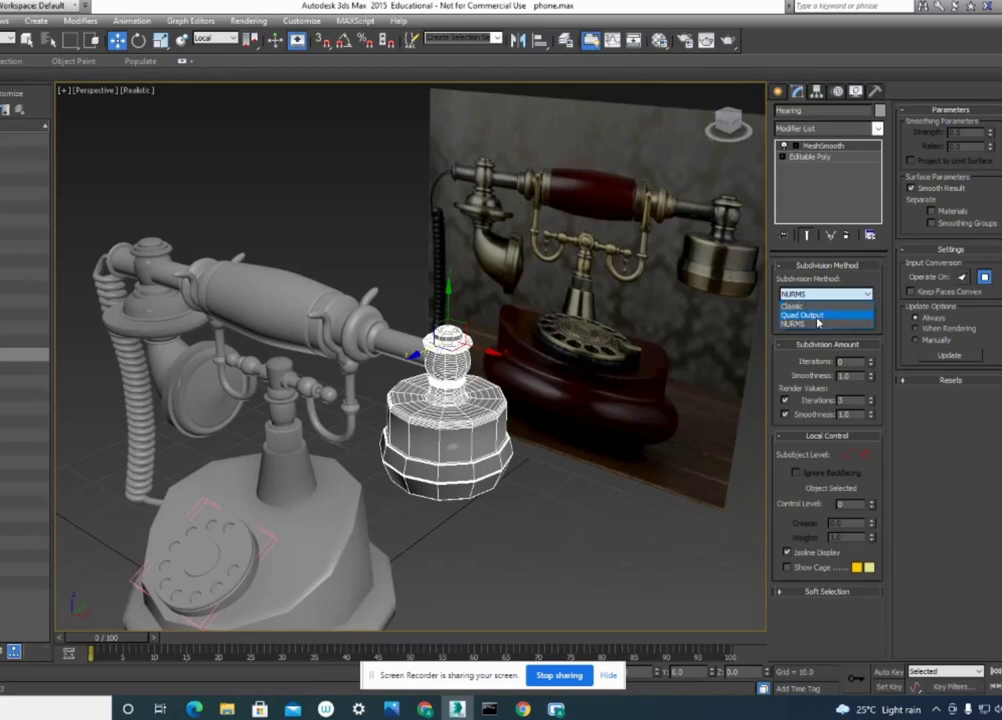
left_click(820, 323)
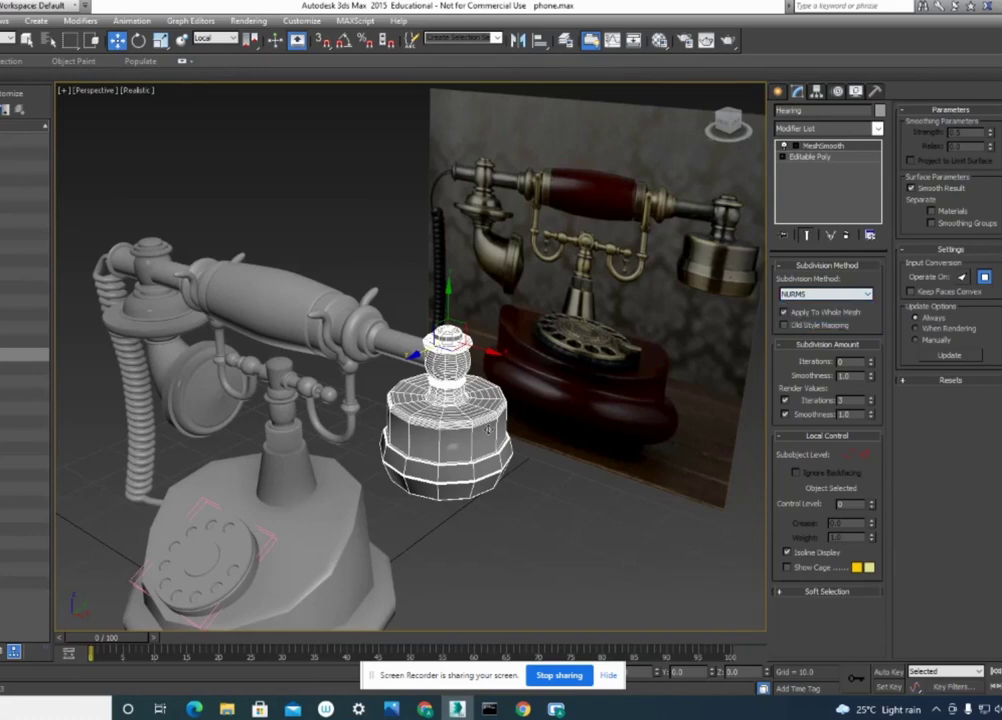
middle_click_drag(452, 410, 509, 432, "alt")
left_click(567, 467)
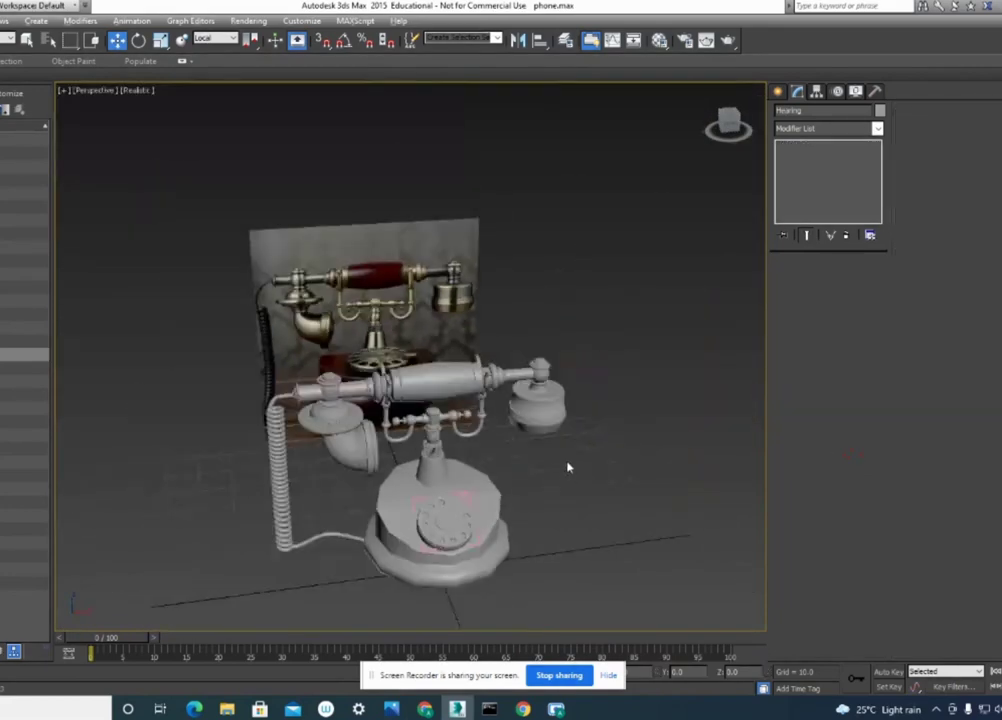
Undo three times to strip the MeshSmooth off the earpiece.
key("ctrl+z")
key("ctrl+z")
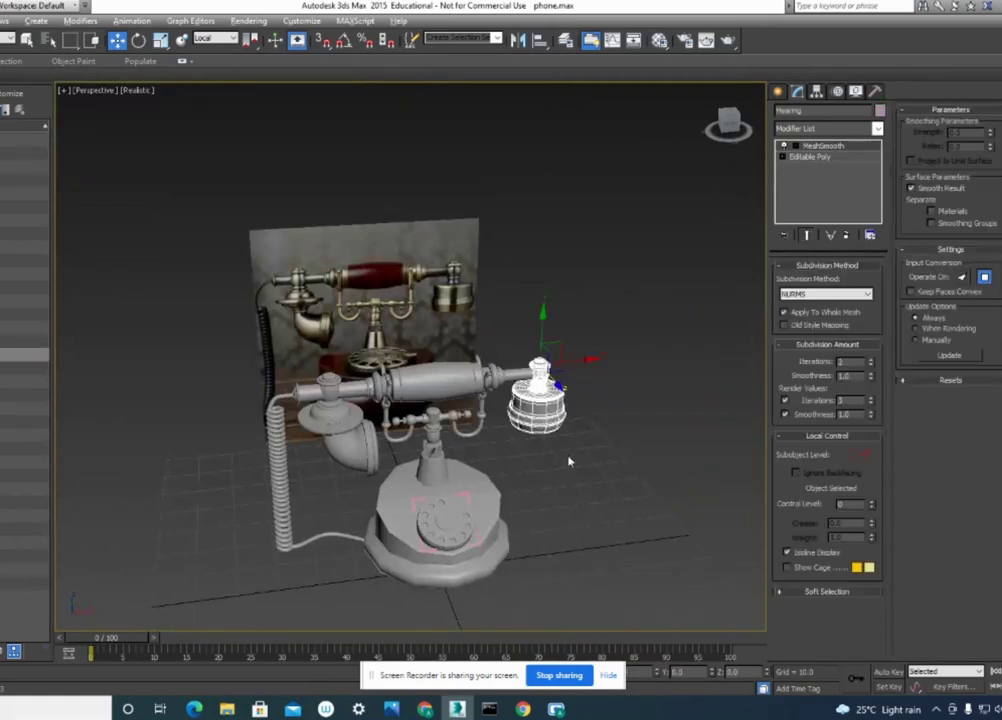
key("ctrl+z")
key("ctrl+z")
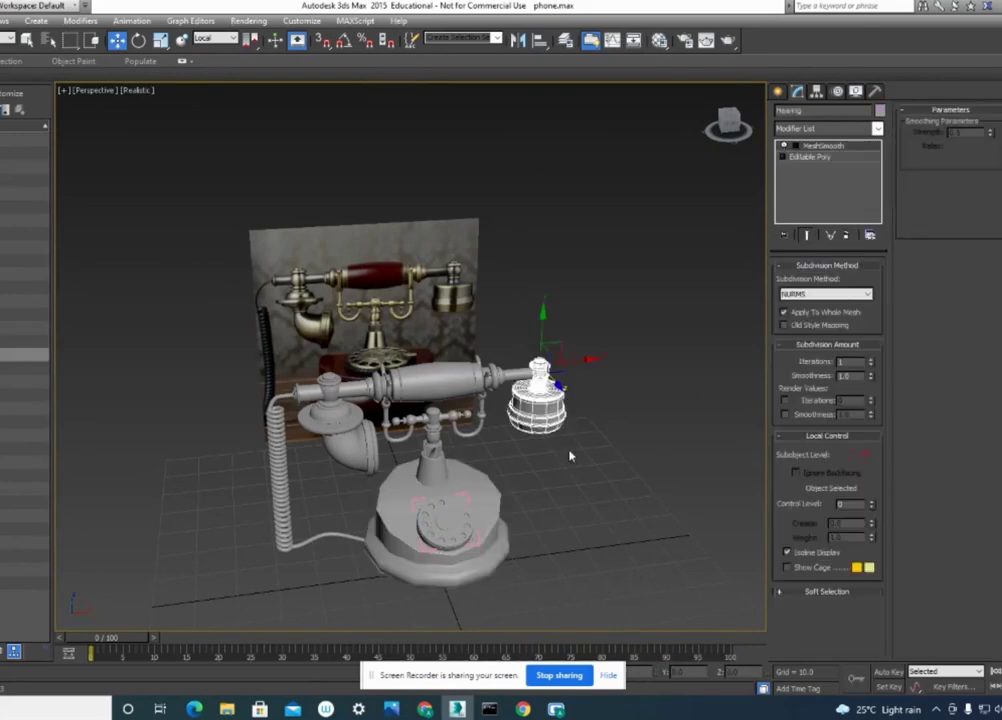
key("ctrl+z")
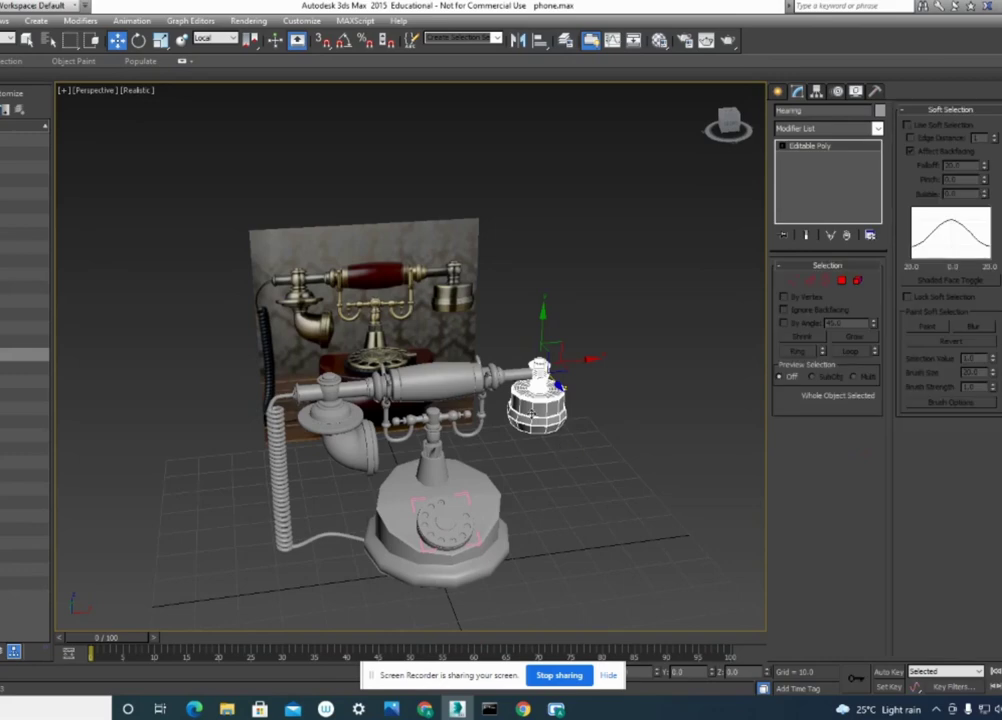
left_click(596, 478)
mouse_move(600, 485)
middle_mouse_down("alt")
mouse_move(586, 483)
mouse_move(611, 463)
mouse_move(555, 426)
mouse_move(586, 405)
mouse_move(474, 415)
middle_mouse_up("alt")
scroll(552, 425, "up", 3)
scroll(541, 405, "down", 3)
scroll(474, 415, "up", 3)
Select the phone base and inspect its FFD 4x4x4 lattice from several angles.
left_click(478, 416)
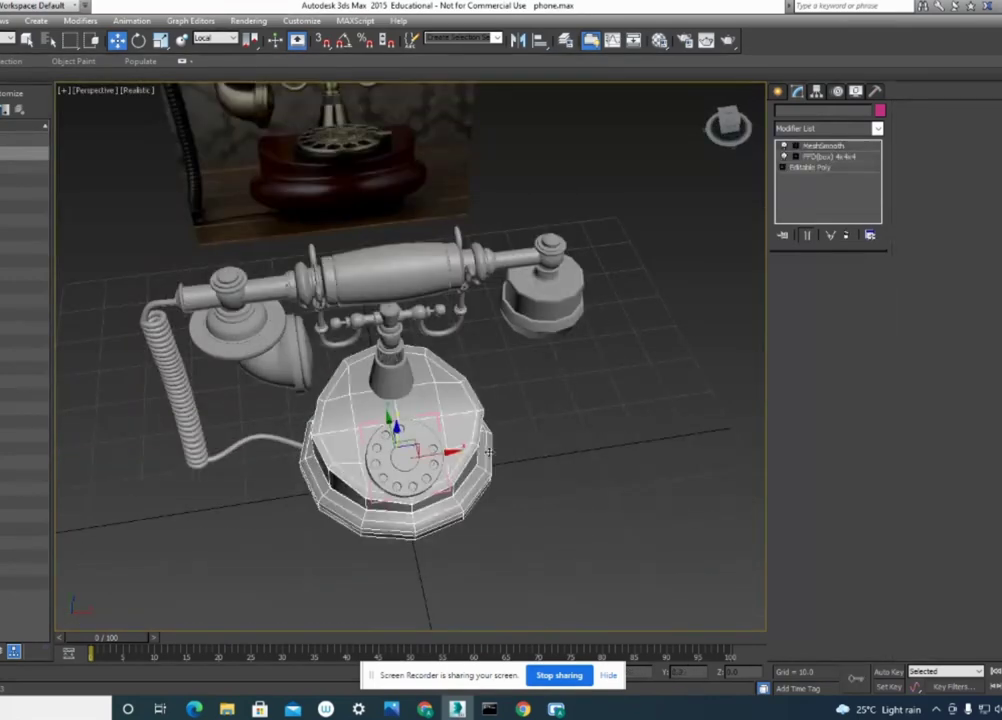
middle_click_drag(546, 447, 579, 421, "alt")
scroll(568, 422, "up", 3)
scroll(568, 422, "up", 2)
mouse_move(604, 373)
middle_mouse_down("alt")
mouse_move(660, 347)
mouse_move(625, 379)
mouse_move(311, 292)
middle_mouse_up("alt")
scroll(656, 351, "down", 2)
scroll(652, 355, "down", 3)
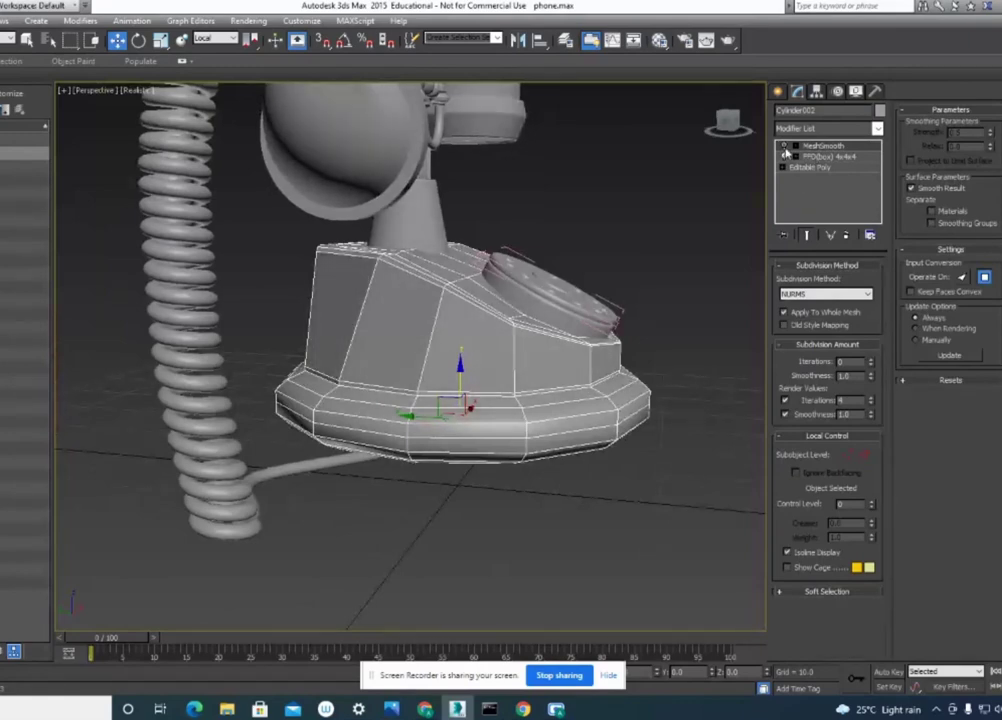
left_click(822, 157)
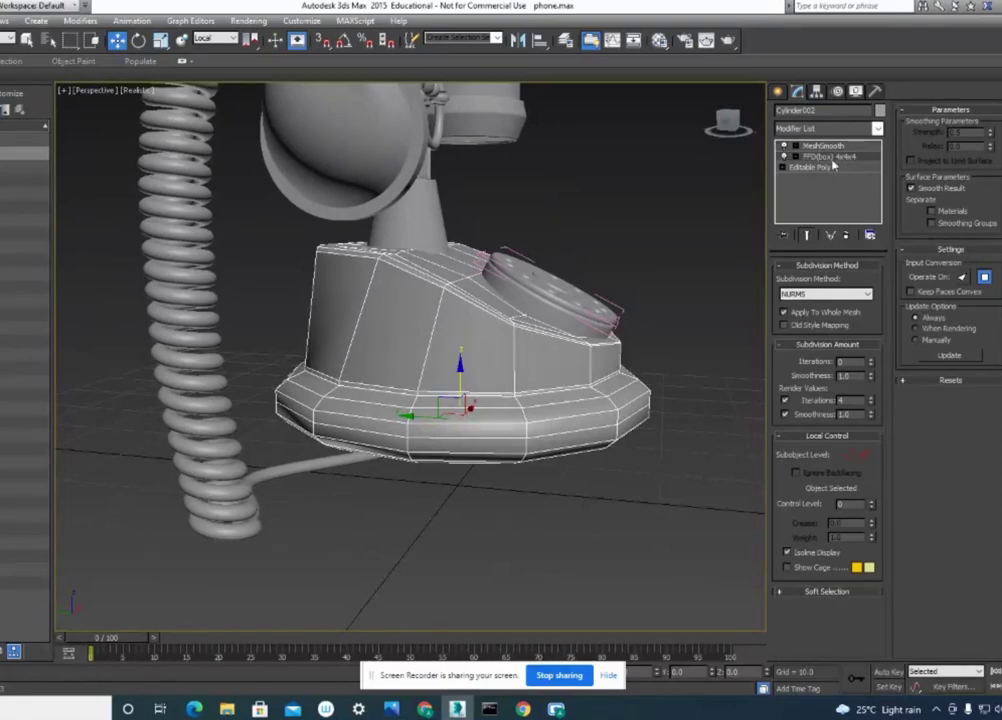
left_click(611, 201)
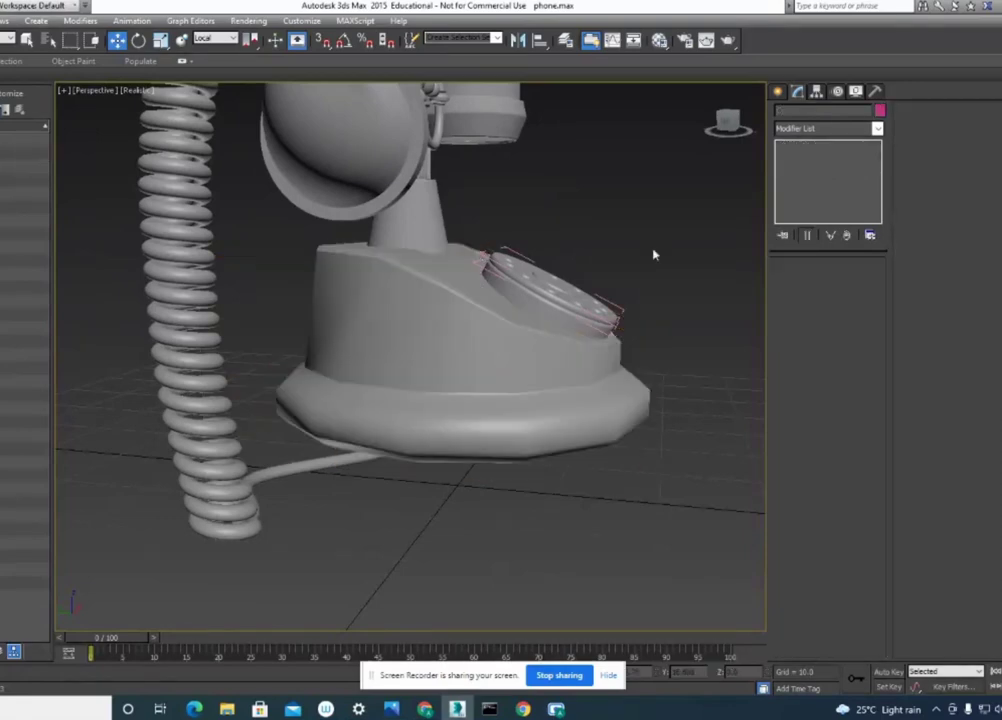
middle_click_drag(600, 225, 510, 340, "alt")
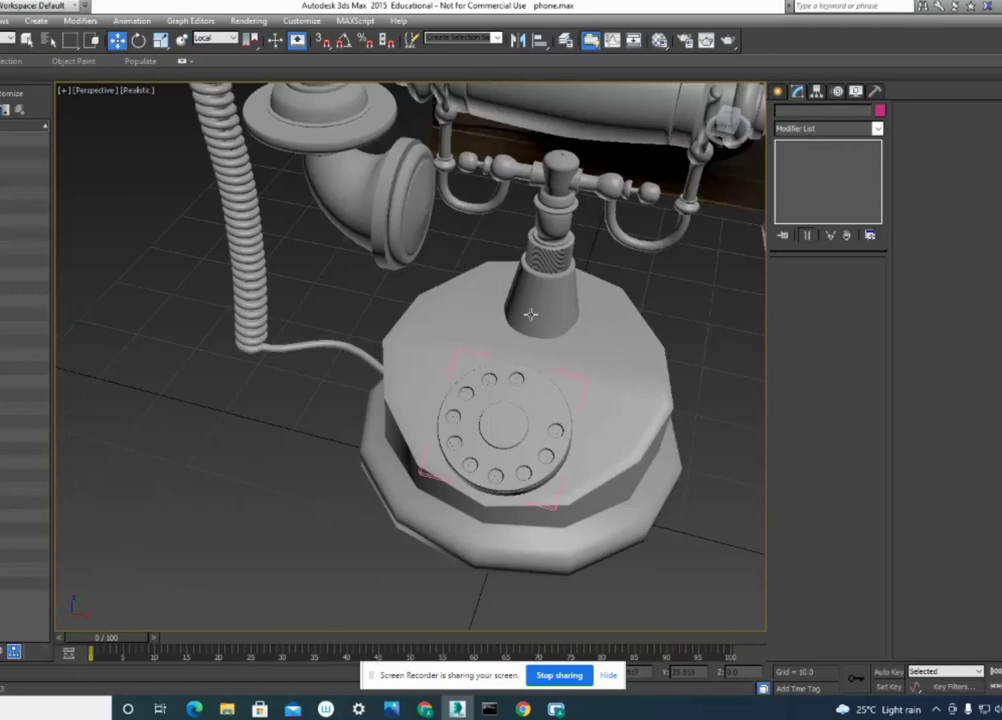
scroll(452, 402, "down", 3)
middle_click_drag(452, 402, 508, 454, "alt")
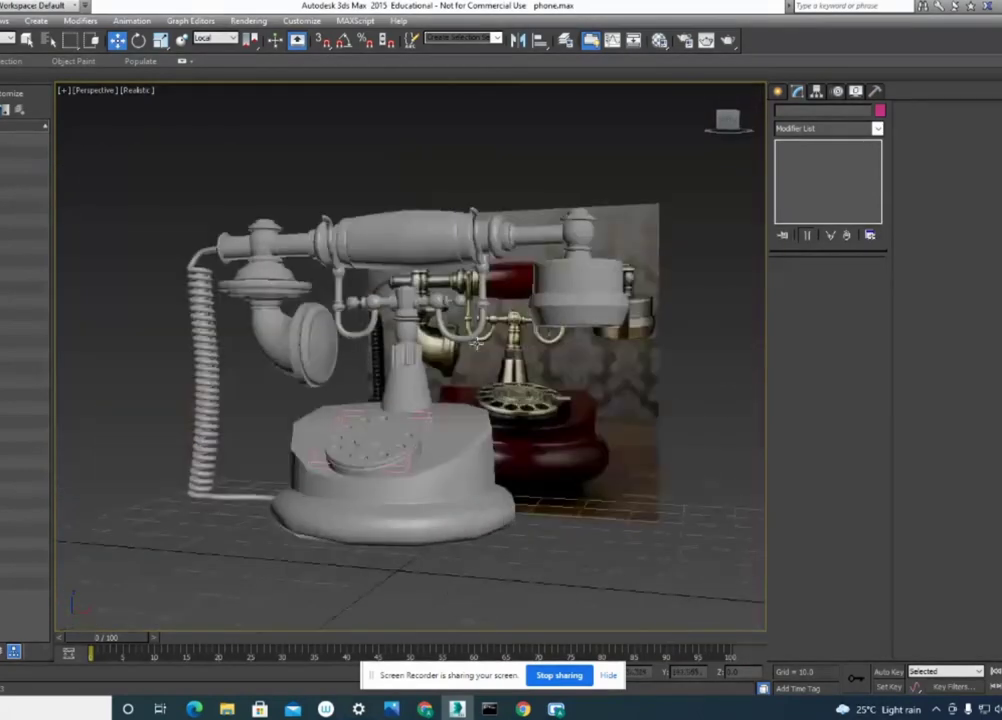
Raise the phone base's MeshSmooth Iterations to 2.
left_click(503, 462)
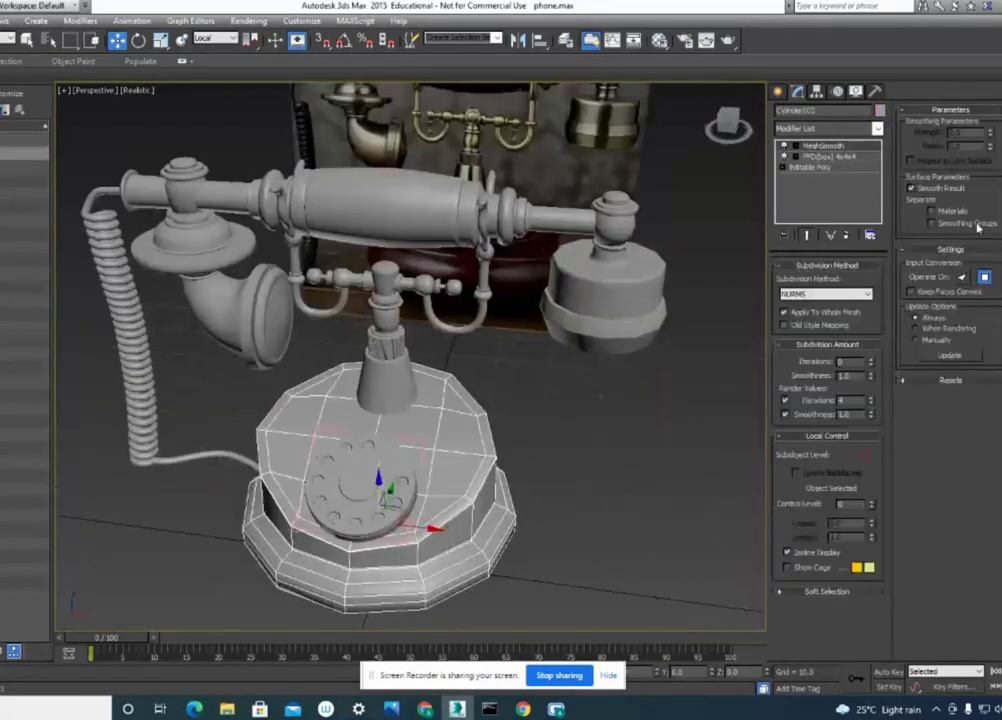
left_click(871, 362)
left_click(871, 362)
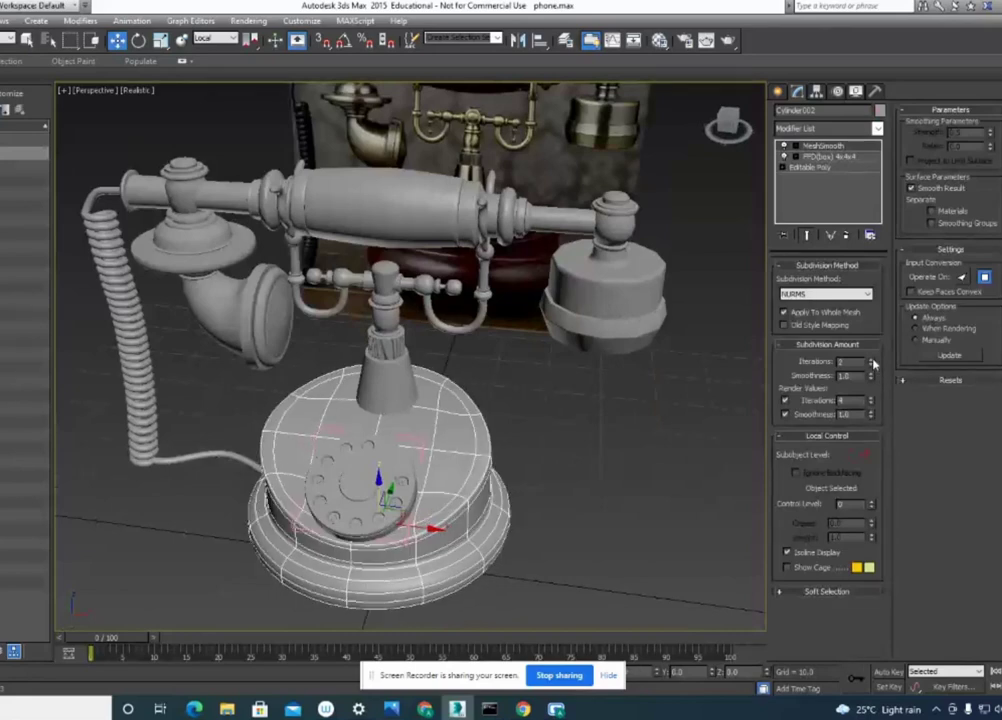
Deselect the base and orbit around the smoothed phone to inspect it beside the reference photo.
left_click(689, 449)
mouse_move(689, 449)
middle_mouse_down("alt")
mouse_move(517, 421)
mouse_move(591, 420)
mouse_move(544, 458)
mouse_move(561, 451)
middle_mouse_up("alt")
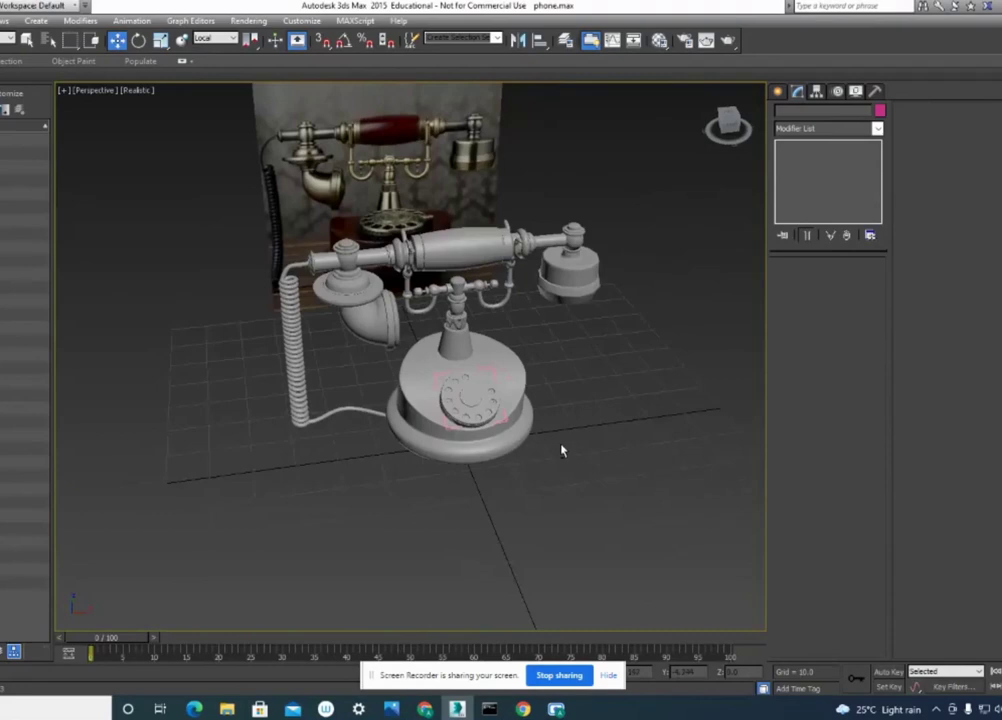
mouse_move(523, 373)
middle_mouse_down()
mouse_move(598, 388)
mouse_move(530, 385)
mouse_move(537, 352)
mouse_move(541, 362)
middle_mouse_up()
scroll(541, 362, "up", 2)
mouse_move(604, 353)
middle_mouse_down("alt")
mouse_move(599, 365)
mouse_move(650, 344)
mouse_move(637, 347)
mouse_move(622, 385)
mouse_move(492, 369)
mouse_move(544, 414)
mouse_move(480, 428)
mouse_move(571, 398)
middle_mouse_up("alt")
scroll(637, 347, "down", 2)
scroll(480, 428, "up", 2)
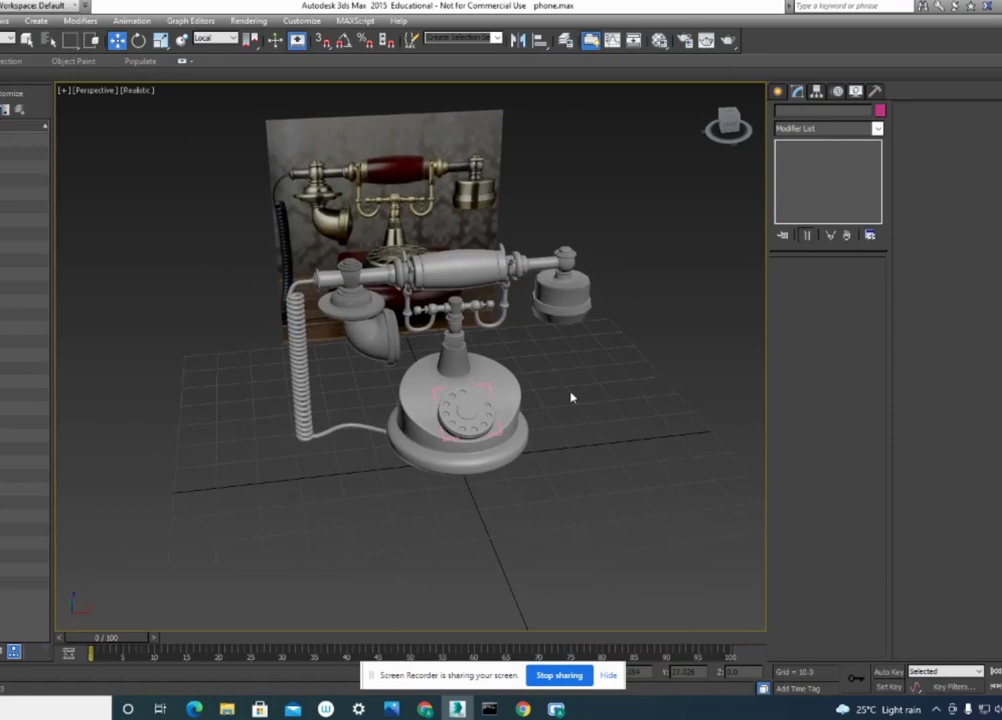
mouse_move(571, 398)
middle_mouse_down("alt")
mouse_move(597, 407)
mouse_move(635, 382)
mouse_move(588, 365)
mouse_move(566, 385)
mouse_move(540, 330)
mouse_move(619, 353)
middle_mouse_up("alt")
scroll(589, 366, "up", 3)
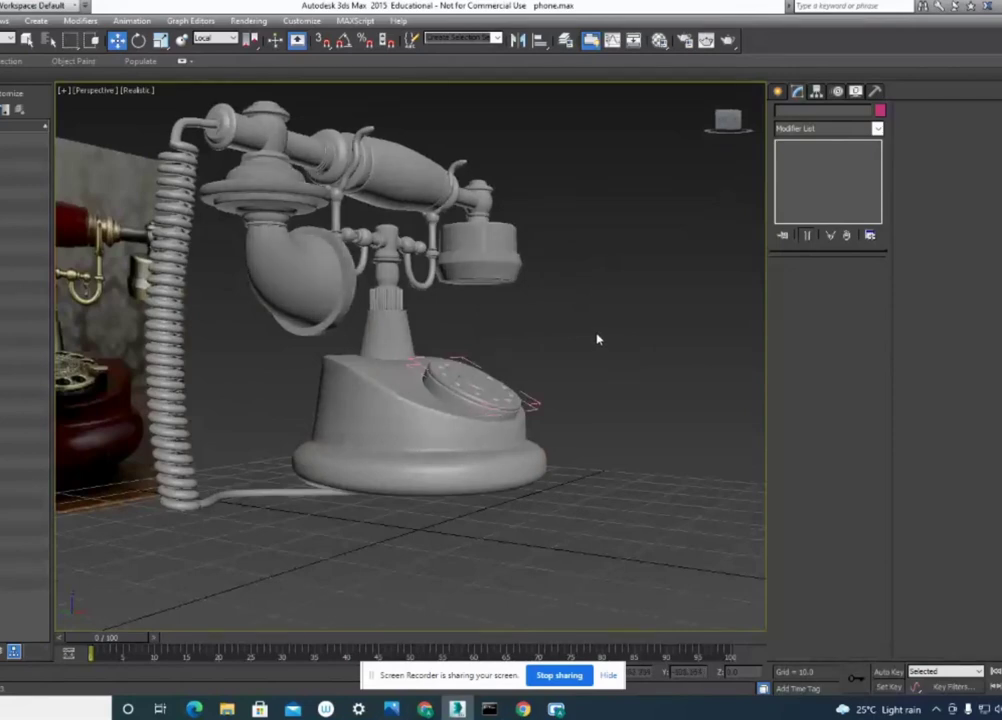
mouse_move(602, 356)
middle_mouse_down("alt")
mouse_move(725, 354)
mouse_move(604, 369)
mouse_move(622, 373)
mouse_move(597, 365)
middle_mouse_up("alt")
scroll(624, 371, "down", 3)
mouse_move(548, 409)
middle_mouse_down("alt")
mouse_move(517, 397)
mouse_move(537, 432)
mouse_move(496, 434)
mouse_move(441, 409)
mouse_move(649, 416)
mouse_move(472, 430)
mouse_move(510, 396)
mouse_move(555, 398)
mouse_move(586, 362)
mouse_move(637, 421)
mouse_move(525, 475)
middle_mouse_up("alt")
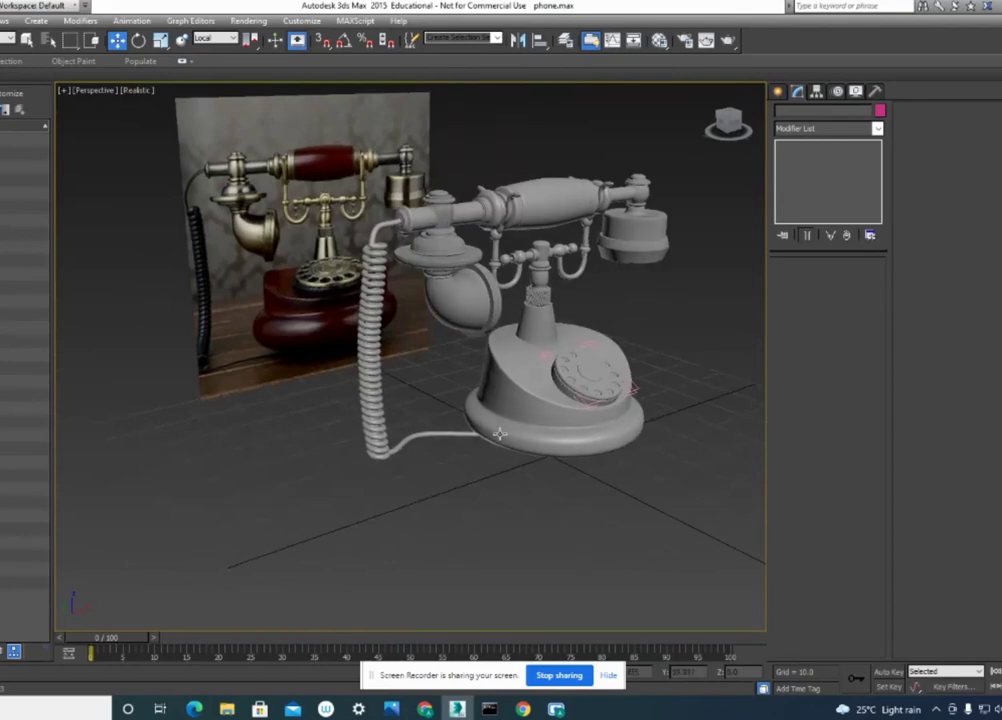